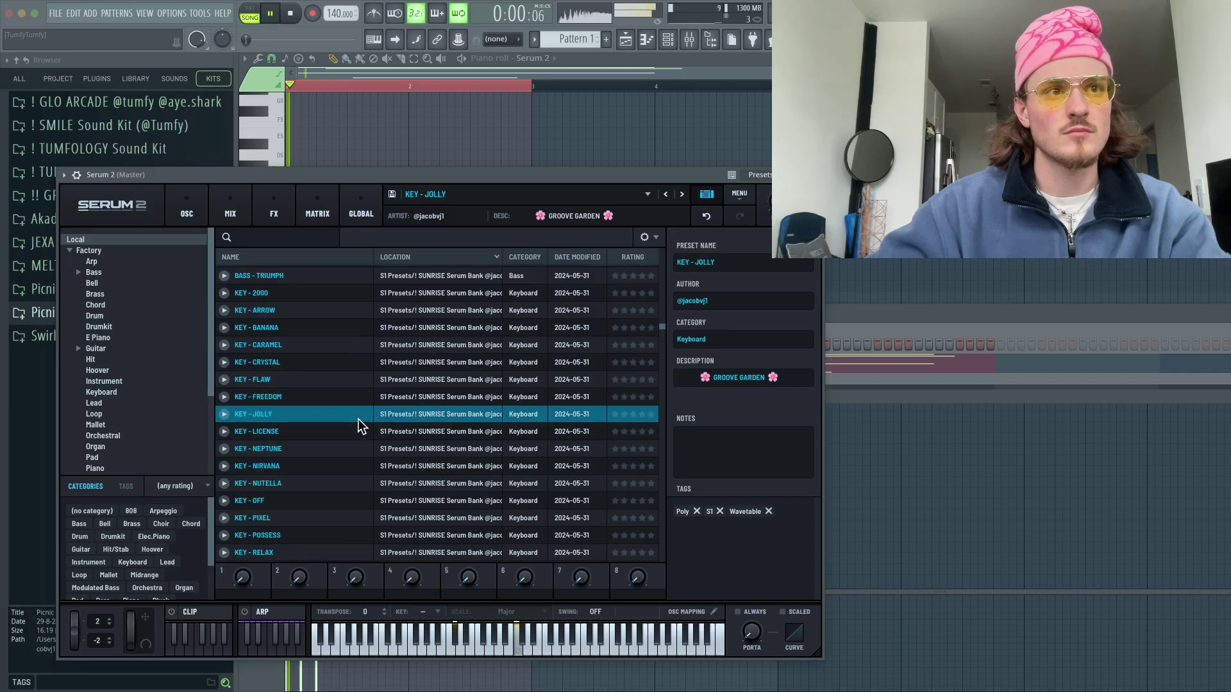
- Audition keyboard and lead presets from the SUNRISE Serum Bank, including KEY - PIXEL and LEAD - RABBIT
scroll(357, 418, down, 1)
click(356, 418)
click(364, 431)
click(364, 445)
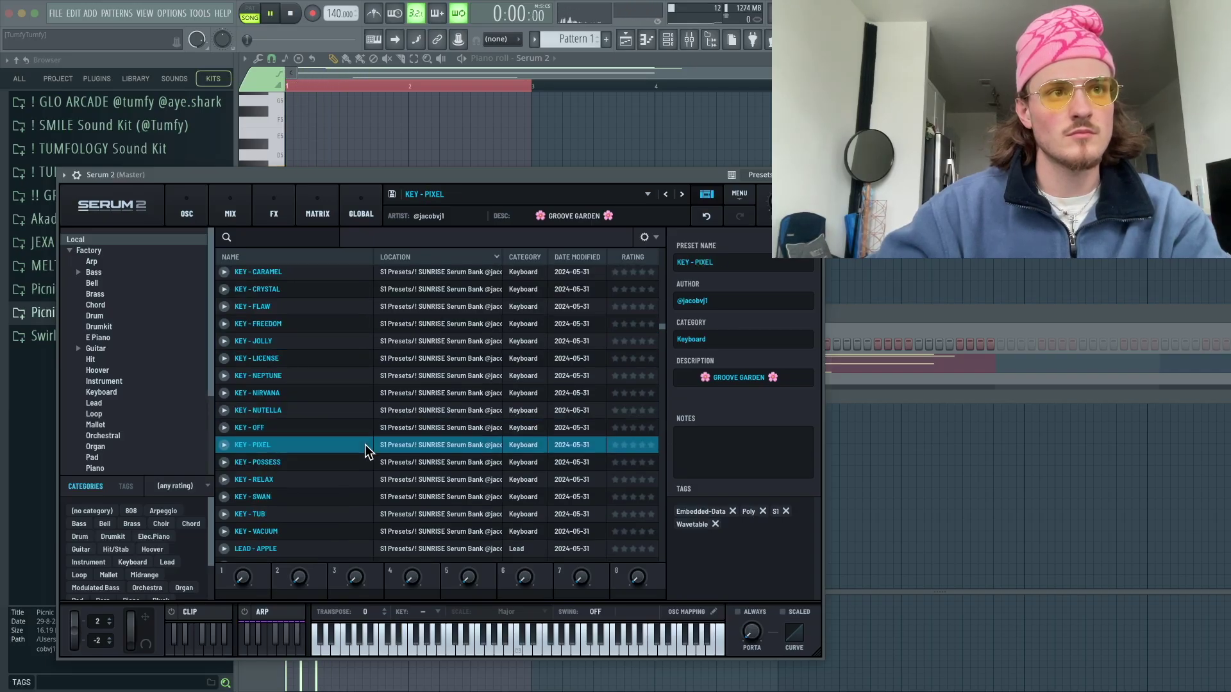
scroll(364, 445, down, 3)
click(365, 444)
scroll(364, 444, down, 3)
click(361, 437)
scroll(362, 445, up, 4)
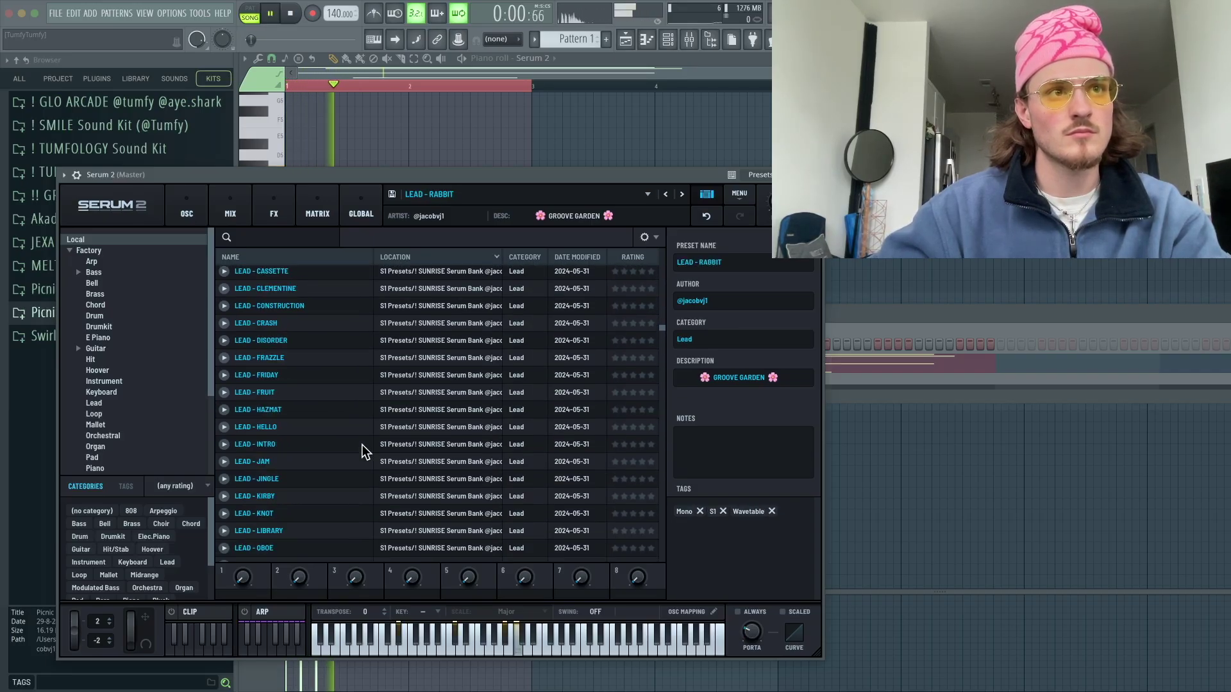
- Audition more lead presets in the bank, including LEAD - FRAZZLE and LEAD - BANDAGE
click(352, 420)
click(286, 420)
click(287, 418)
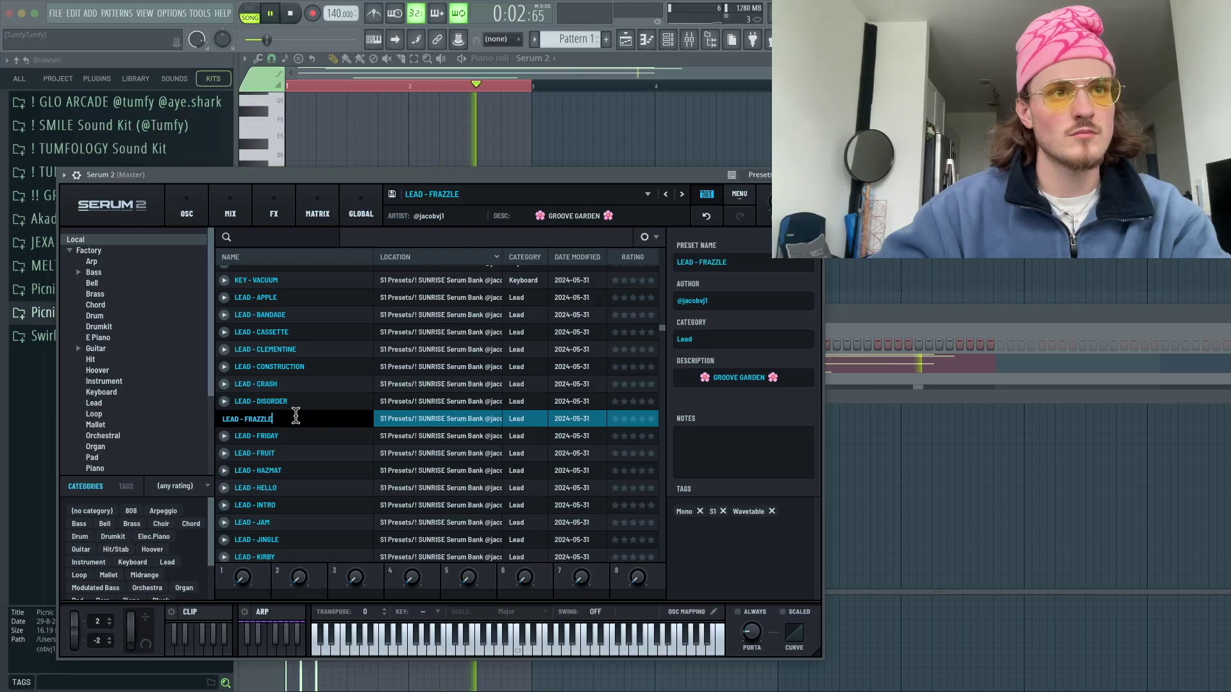
click(318, 400)
scroll(319, 402, down, 3)
click(328, 415)
scroll(330, 420, up, 3)
click(334, 422)
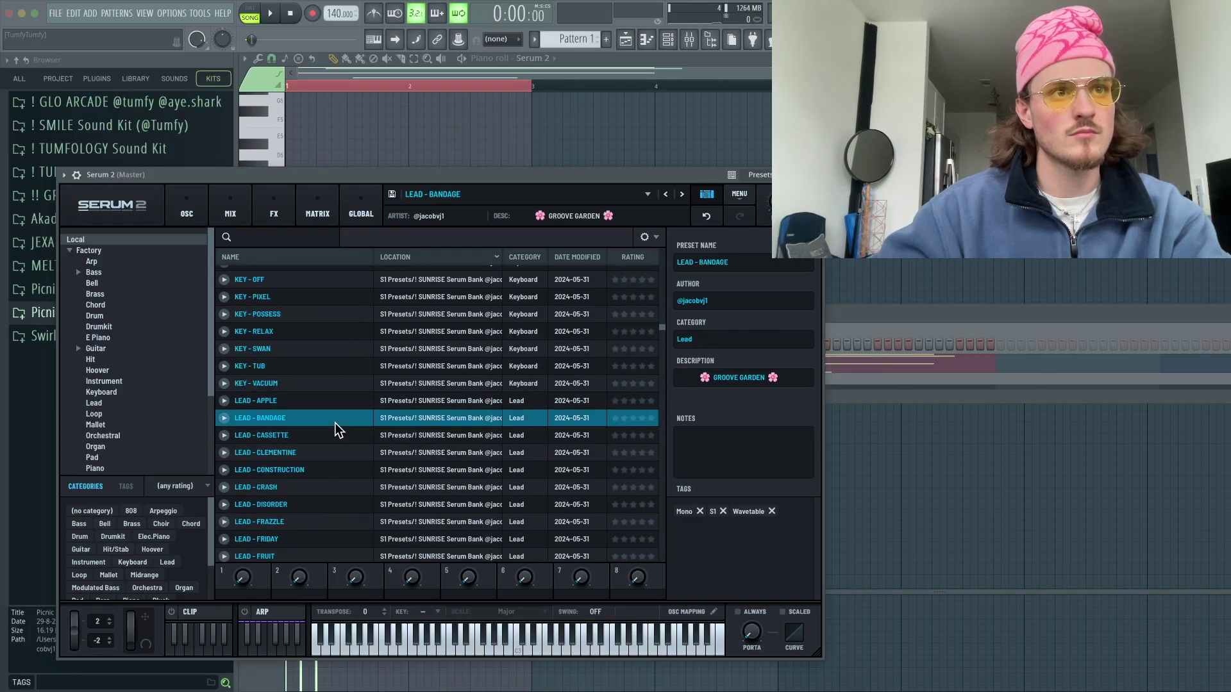
- Audition PLUCK - FUNGUS and the pad presets PAD - INPUT, PAD - HIPPIE, PAD - GROWTH and PAD - FALL
scroll(334, 422, down, 8)
click(333, 427)
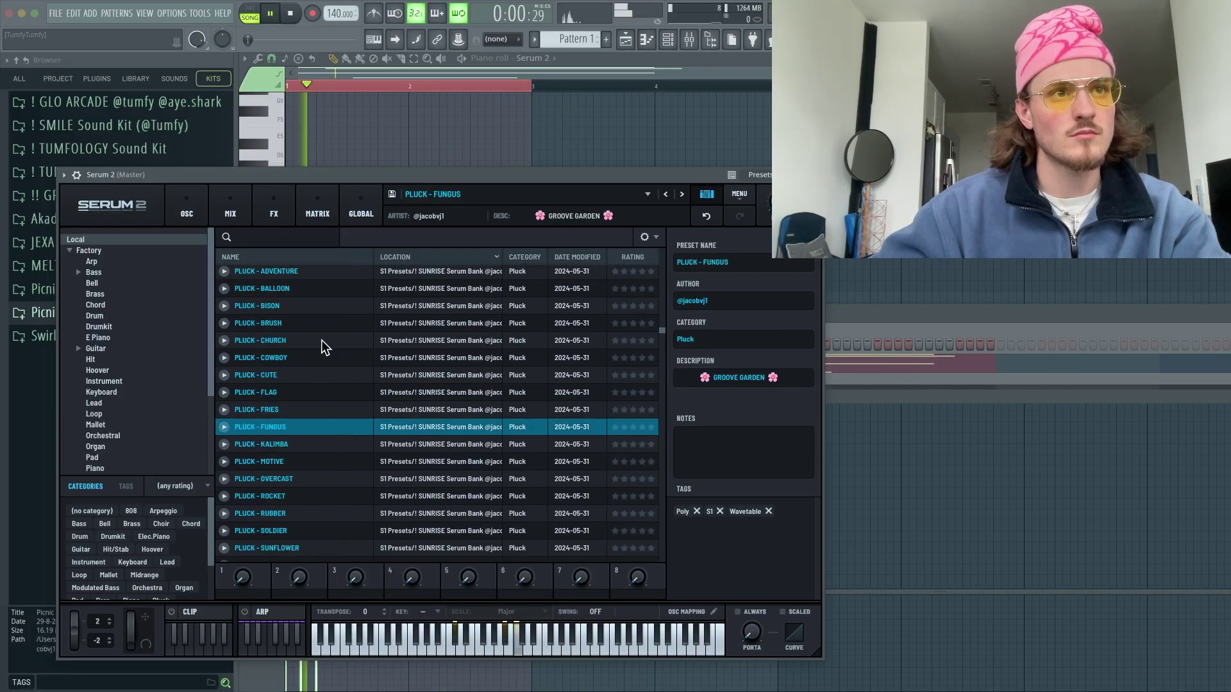
scroll(319, 327, down, 3)
key(space)
click(312, 317)
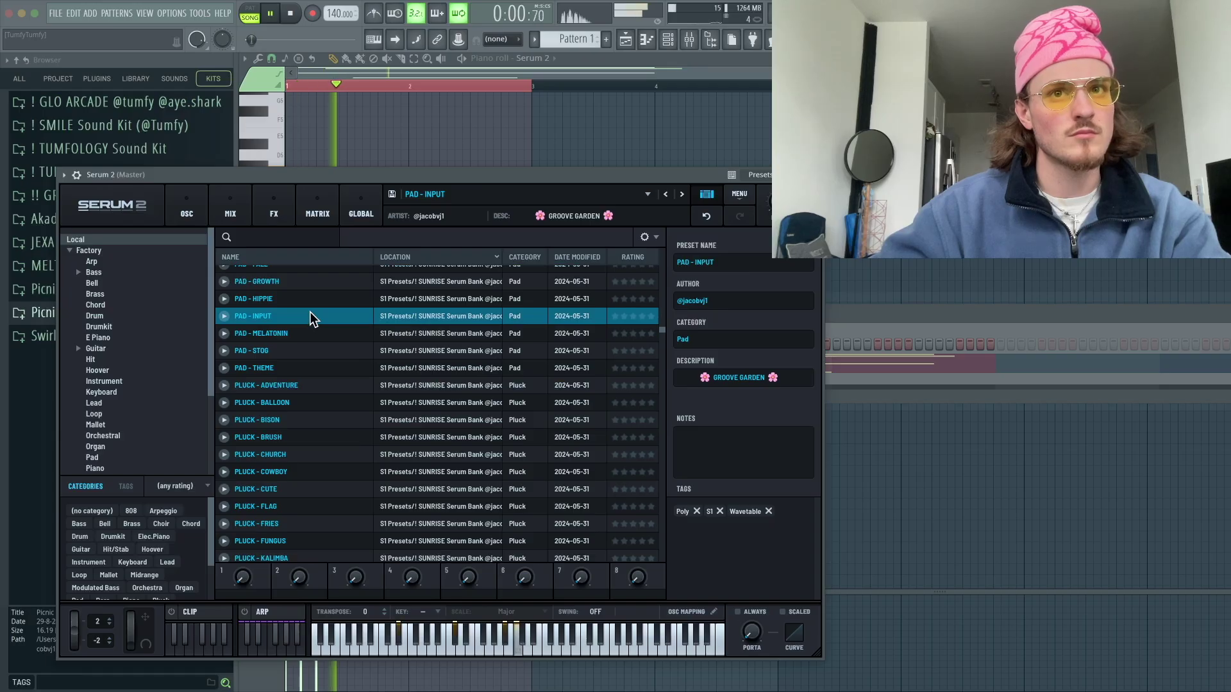
click(311, 300)
click(306, 280)
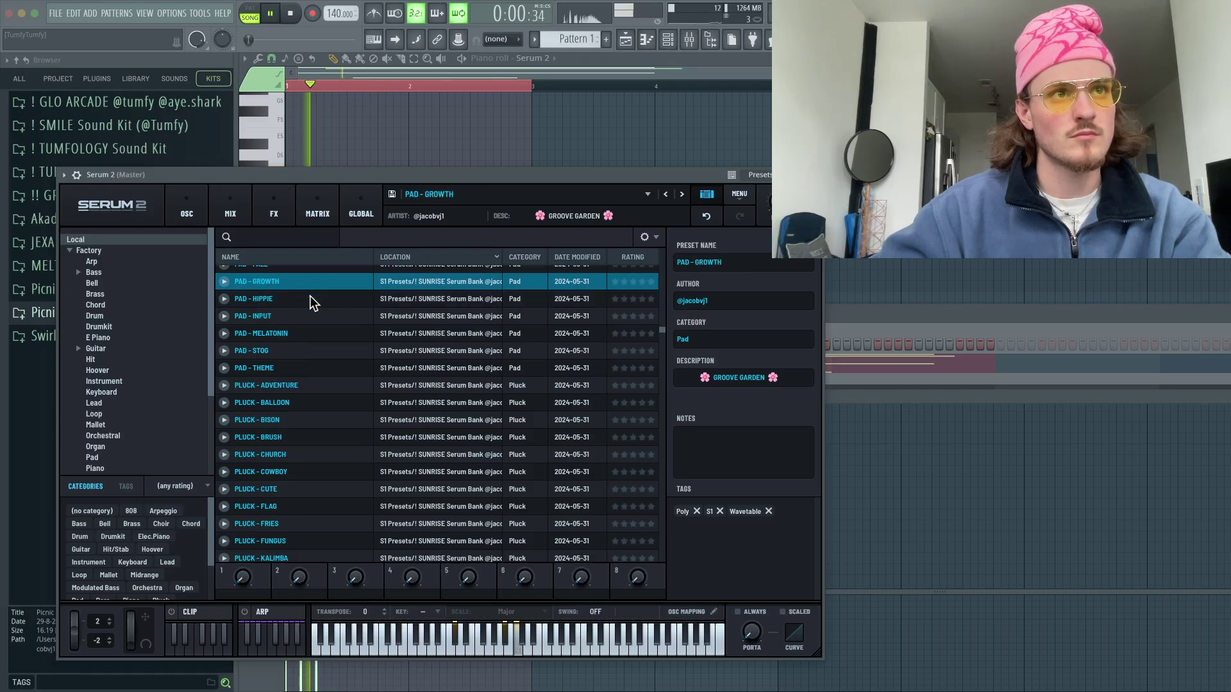
scroll(310, 297, up, 1)
click(295, 274)
scroll(314, 360, up, 2)
scroll(321, 410, down, 3)
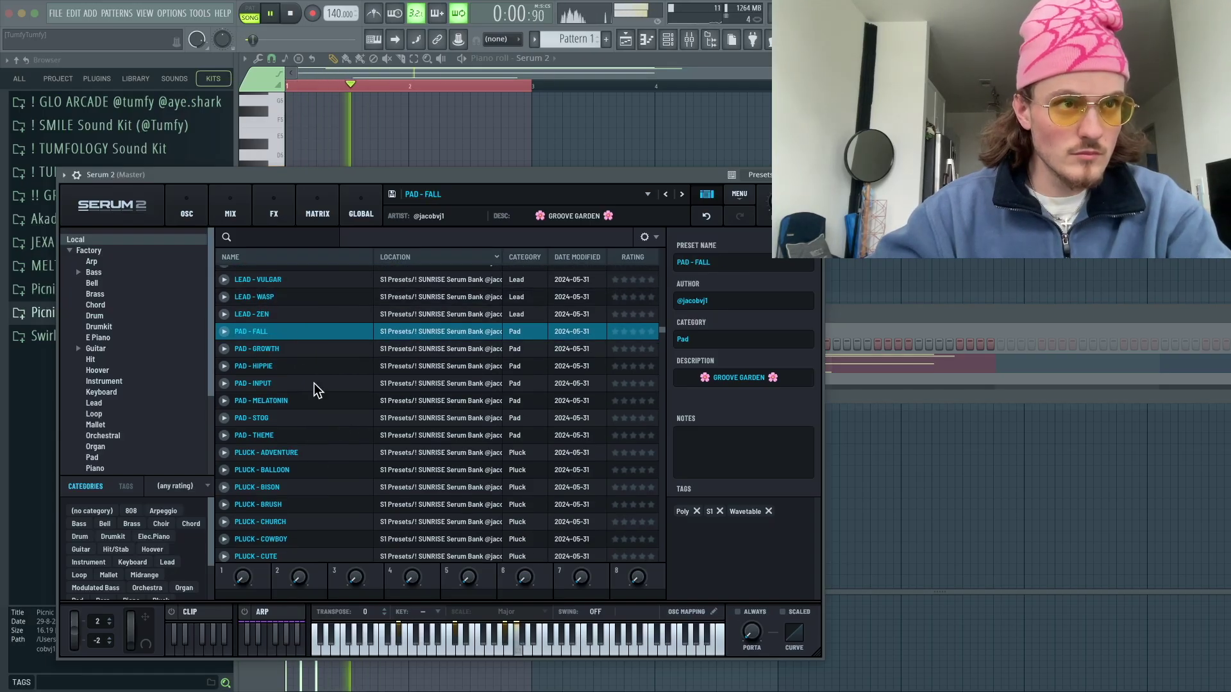
click(282, 317)
- Audition PLUCK - SOLDIER and a preset further down the bank
scroll(298, 442, down, 5)
key(space)
click(298, 442)
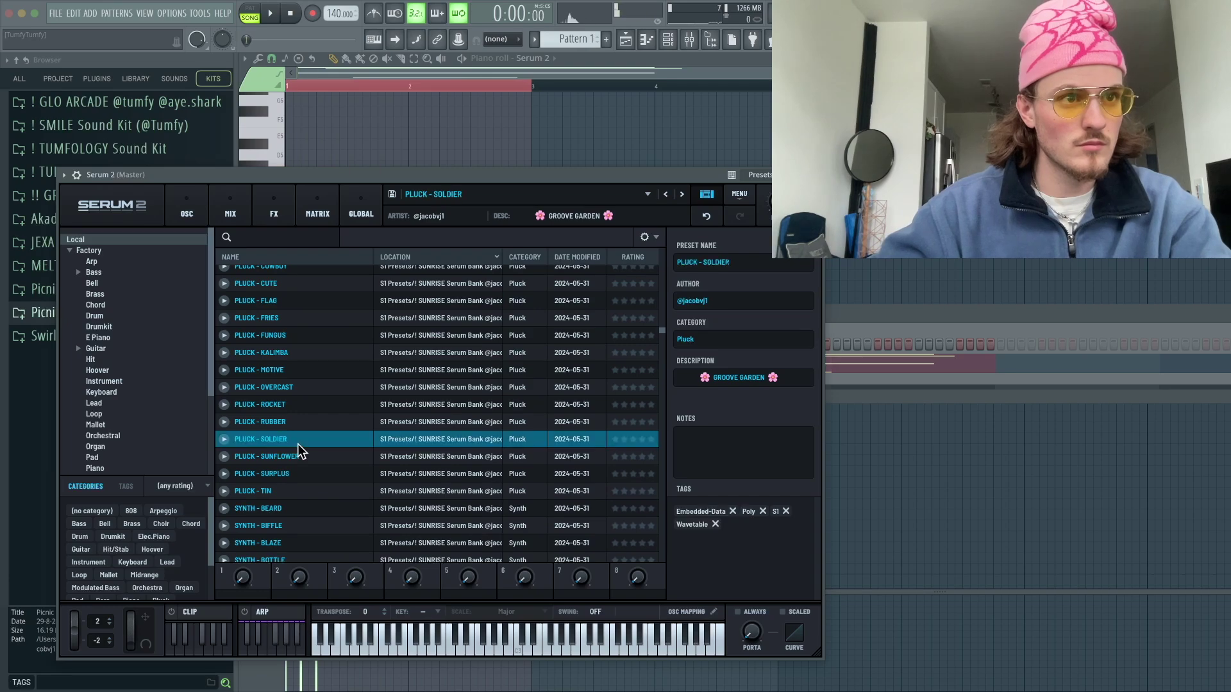
scroll(298, 443, down, 3)
click(298, 442)
- Load the SYNTH - NOISEFREAK preset after comparing it with SYNTH - PANCAKE
scroll(298, 443, down, 3)
click(298, 442)
click(295, 357)
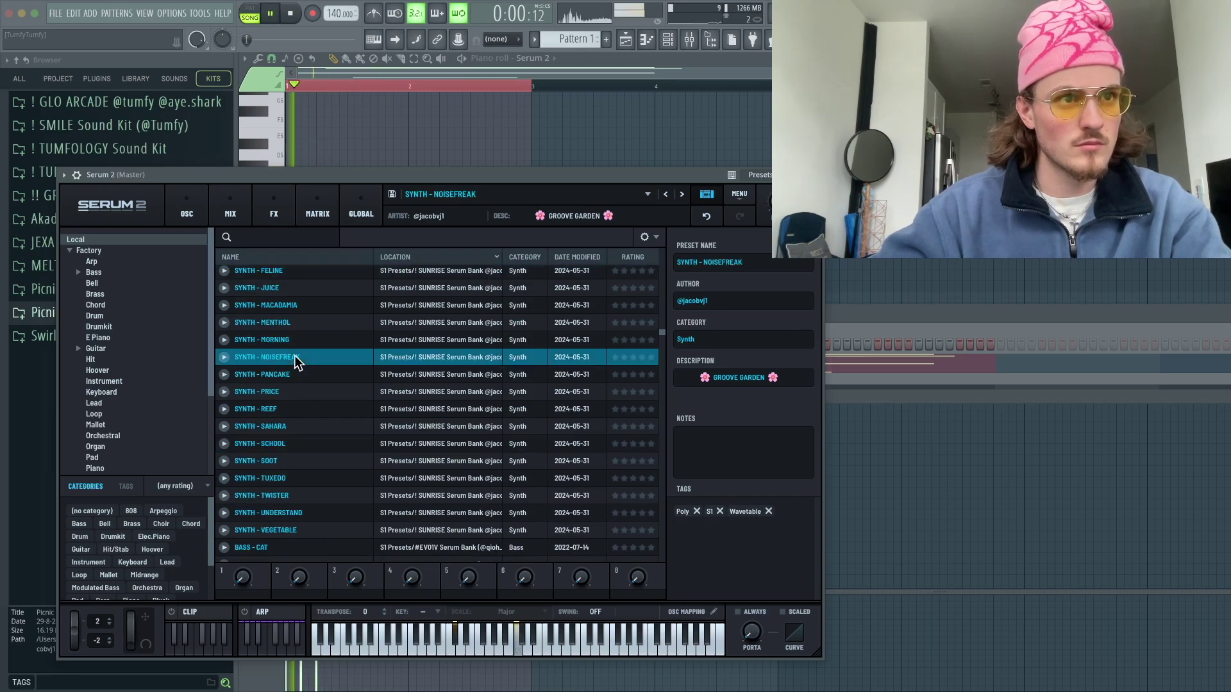
click(298, 374)
click(298, 357)
click(517, 108)
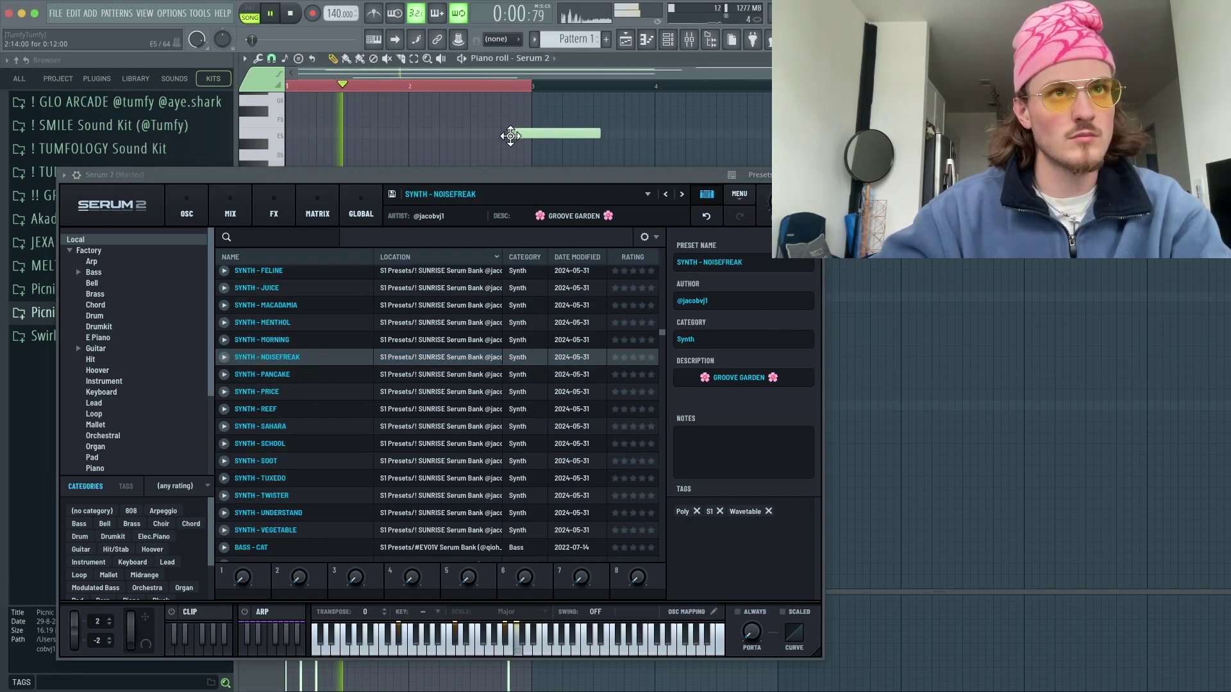
right_click(511, 135)
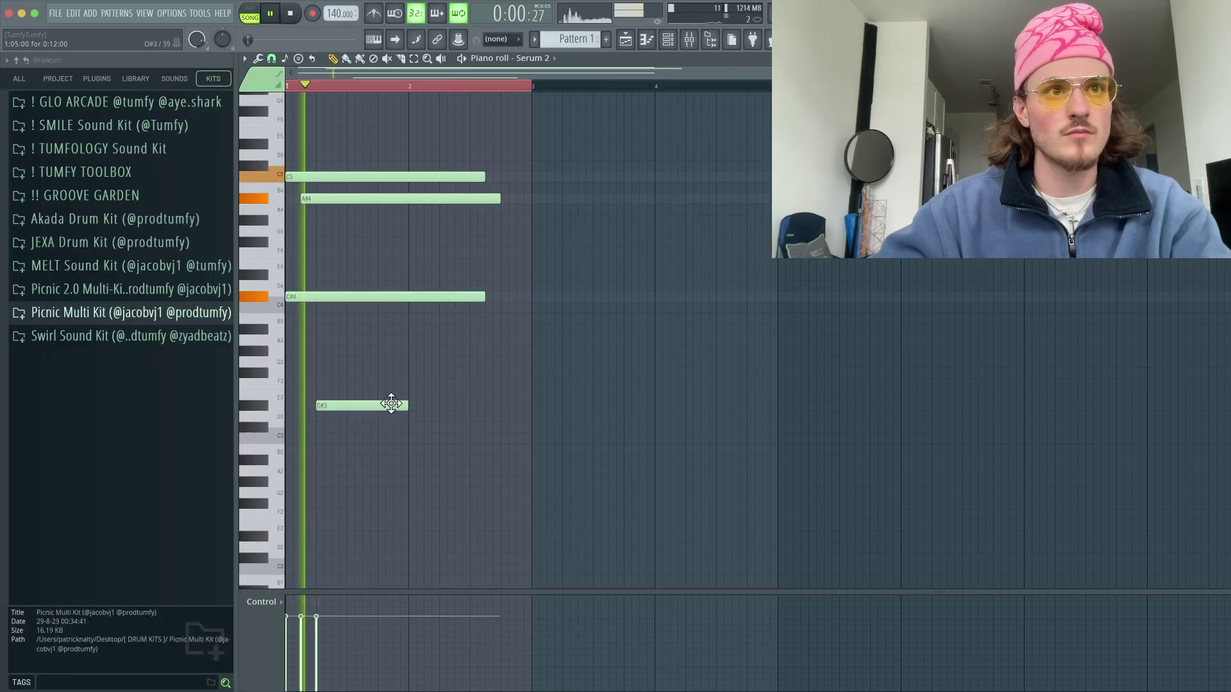
- Raise the short D#3 note in the piano roll by one octave and play it back
super+click(391, 405)
key(space)
key(space)
key(super+Up)
key(space)
key(space)
super+click(431, 413)
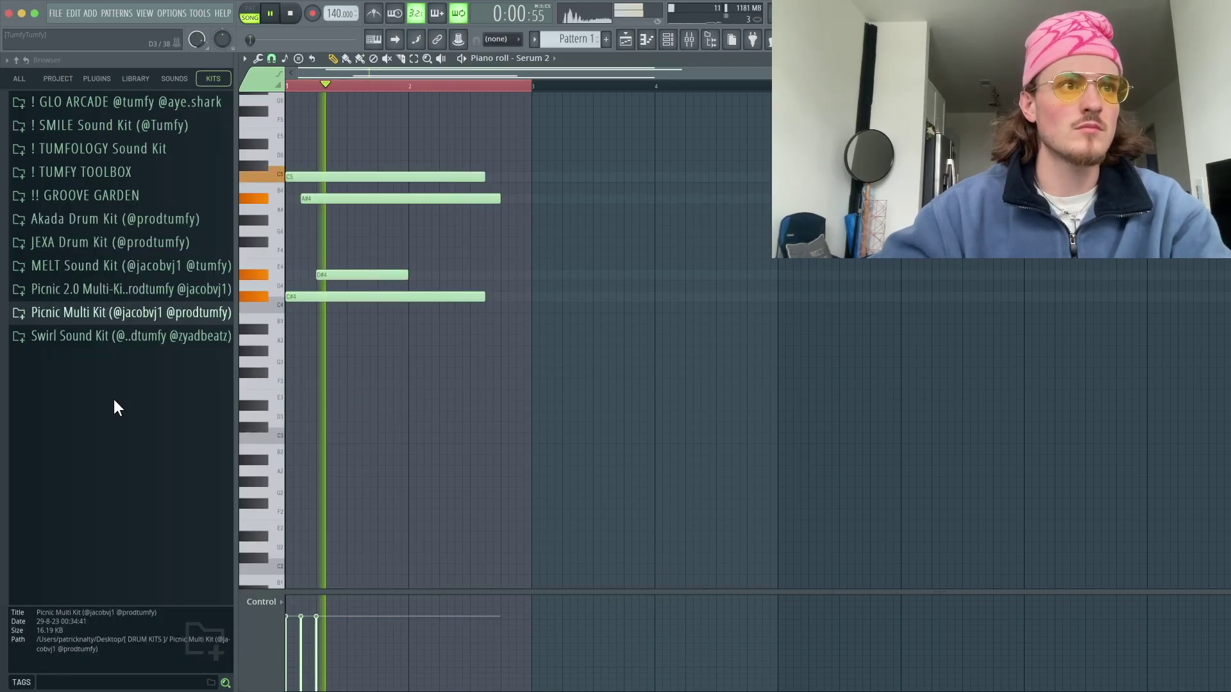
- Import Meadow MIDI - 3 from the GROOVE GARDEN kit's MEADOW MIDI Collection into the Serum 2 piano roll
key(space)
click(83, 199)
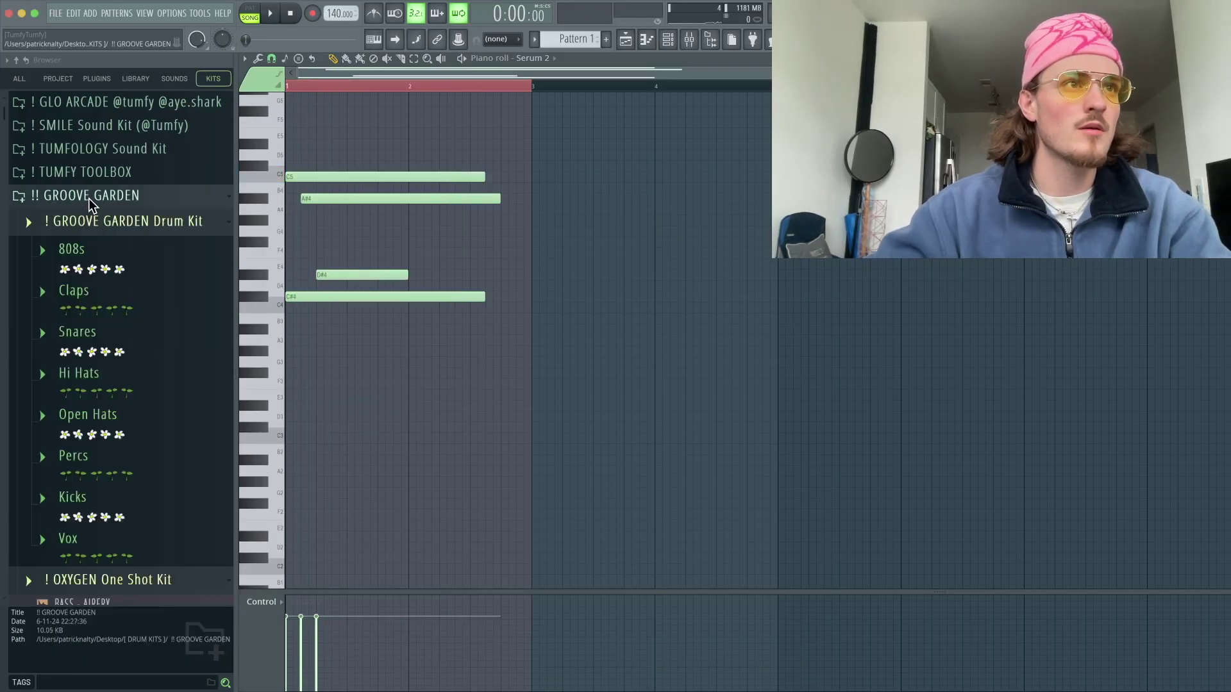
click(103, 252)
click(104, 254)
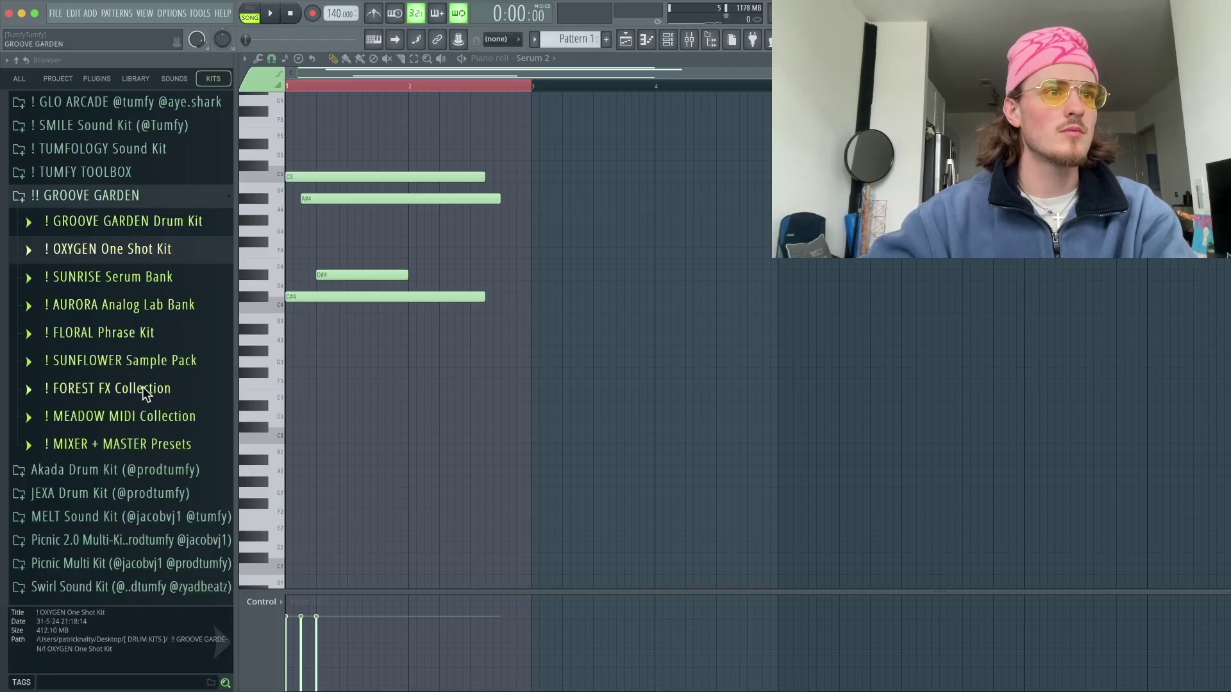
click(128, 416)
drag(89, 482, 660, 359)
key(space)
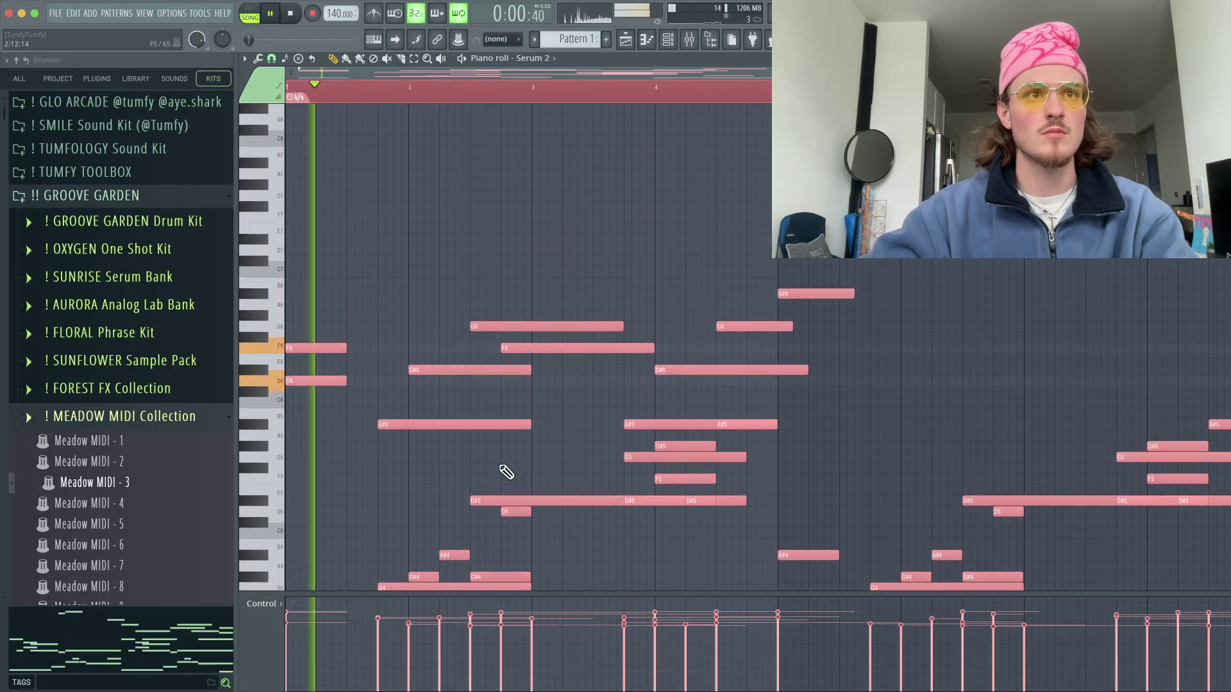
- Transpose all the imported notes down four semitones and deselect them
scroll(502, 466, down, 3)
click(513, 523)
key(super+a)
key(shift+Down)
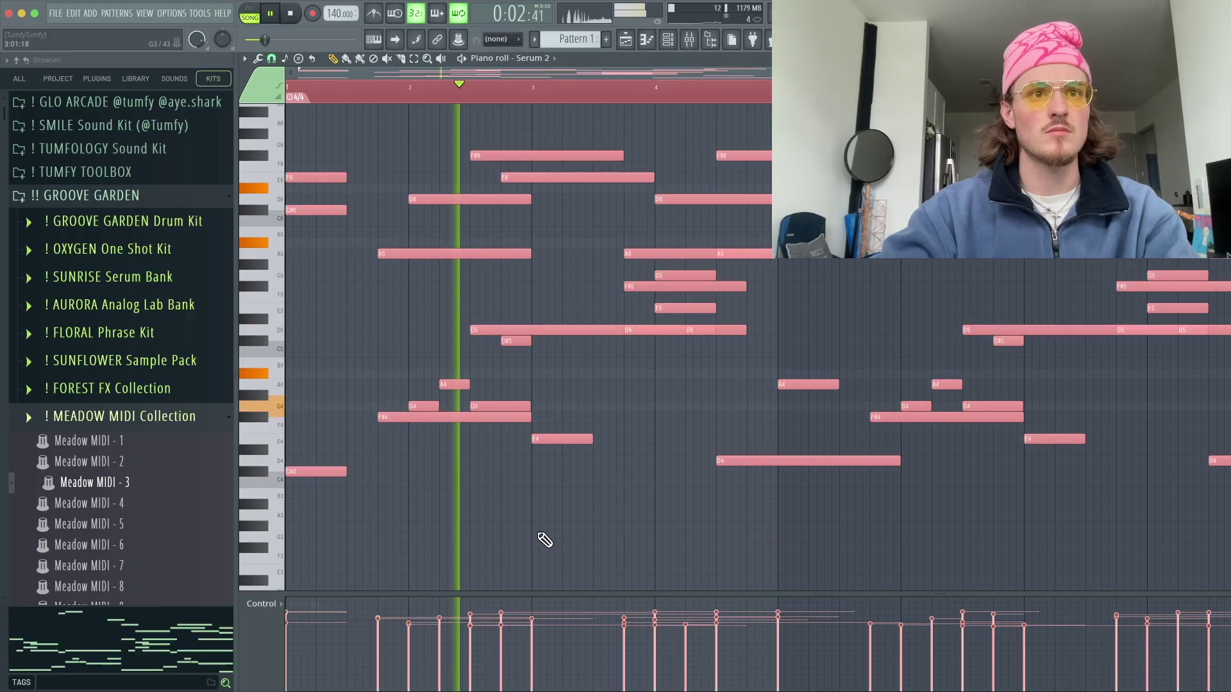
key(Down)
key(Down)
key(Down)
key(ctrl+d)
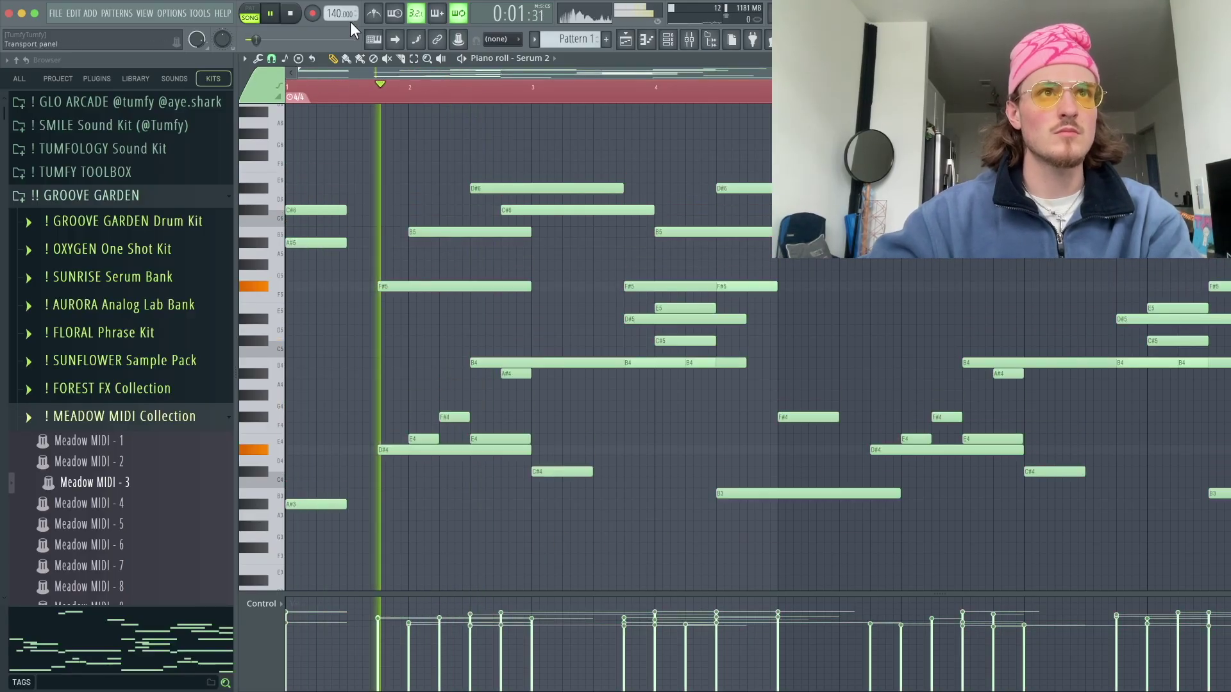
- Set the project tempo to 172 BPM and play the melody from the start
drag(340, 14, 340, 0)
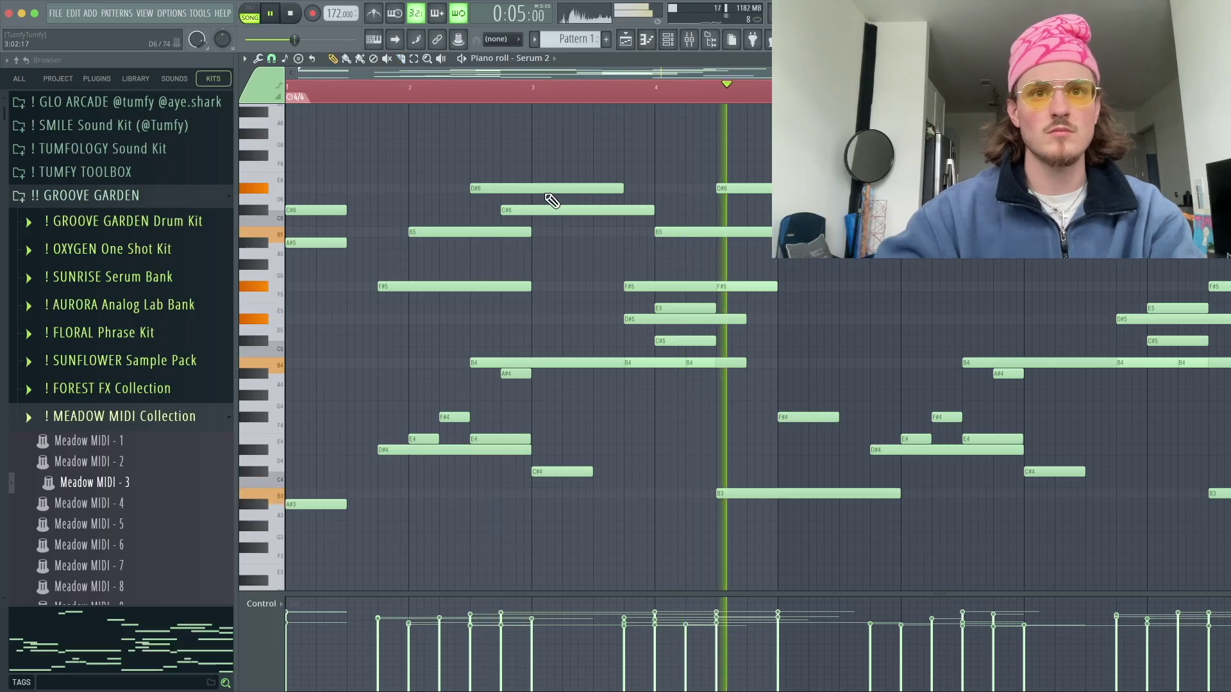
key(space)
key(space)
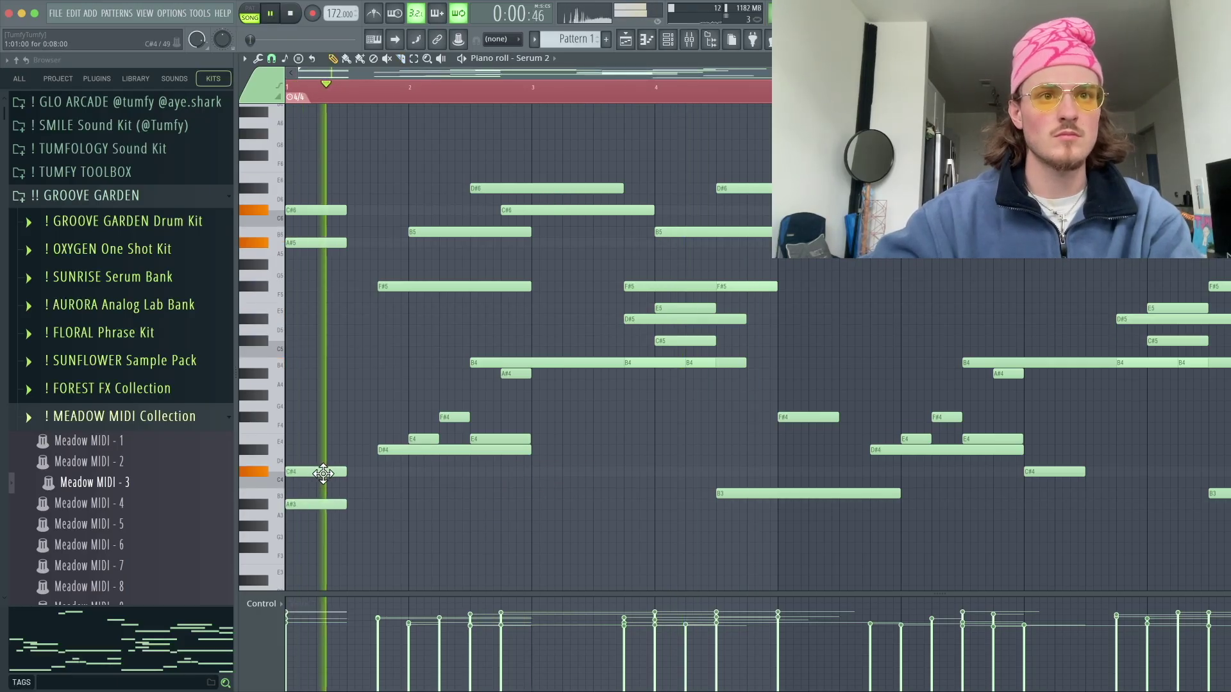
- Undo the last note move and slice the notes that run across the start of bar 3
key(ctrl+z)
drag(532, 172, 532, 384)
key(p)
key(space)
key(space)
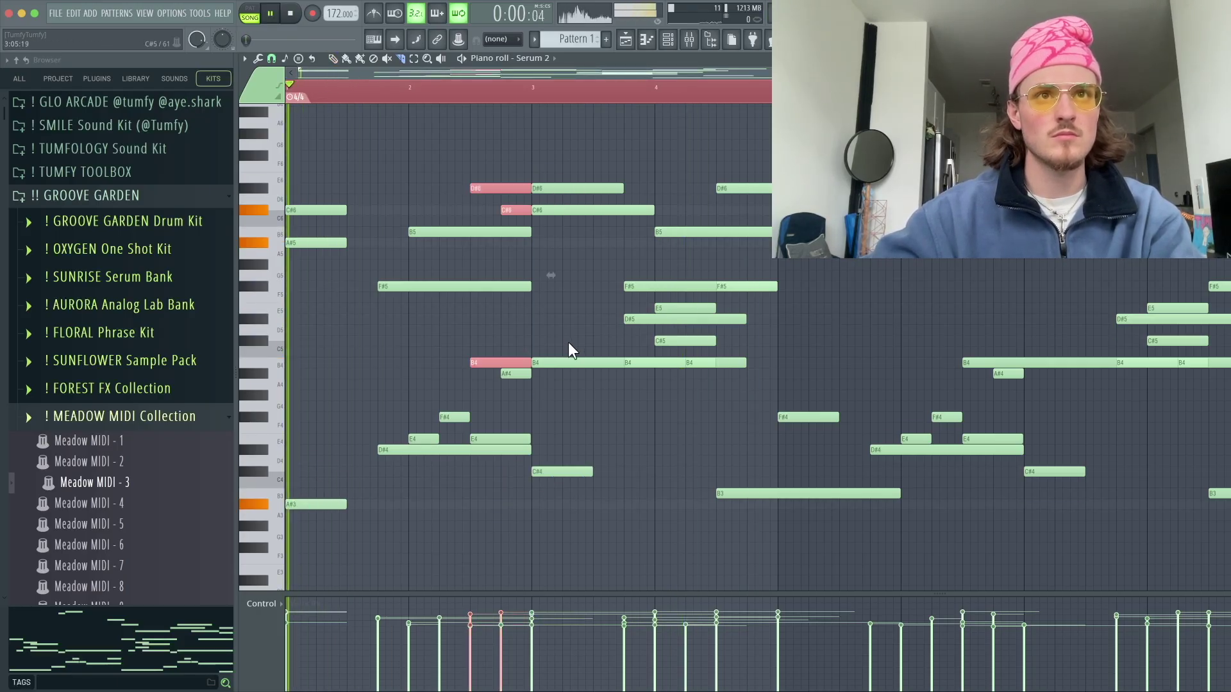
- Delete the opening chord of bar 1 and copy the notes starting at bar 3 into its place
right_click(314, 210)
right_click(315, 243)
right_click(321, 505)
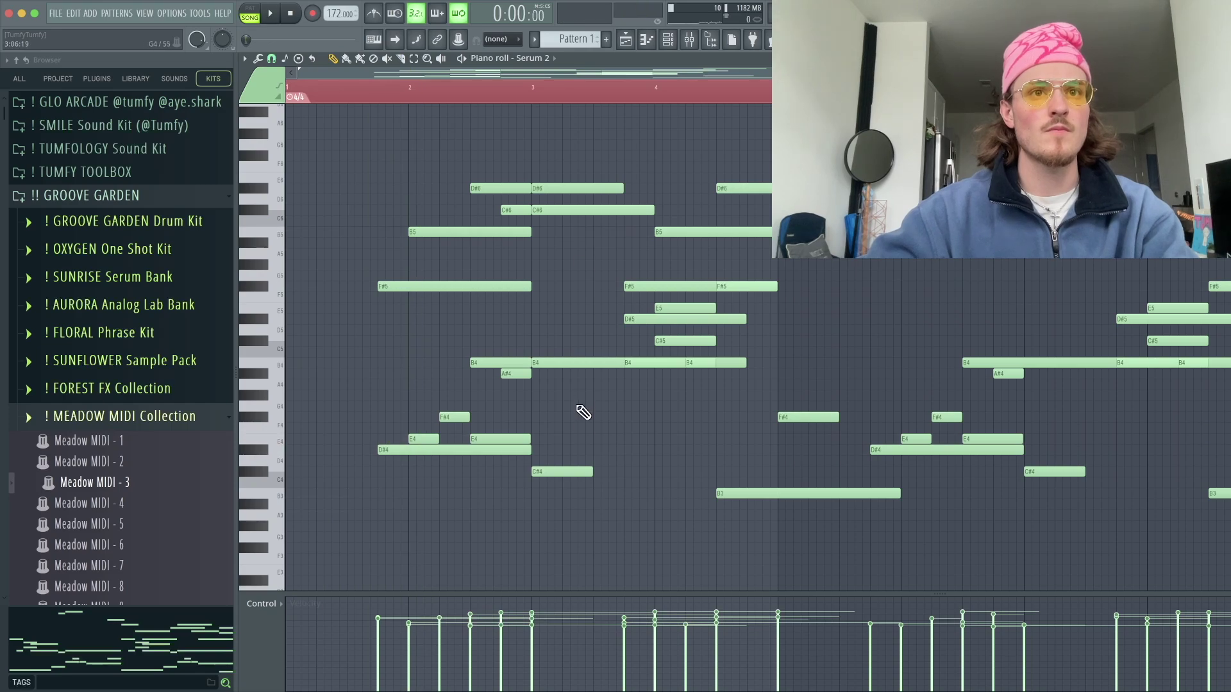
drag(559, 184, 313, 187)
key(space)
ctrl+click(453, 188)
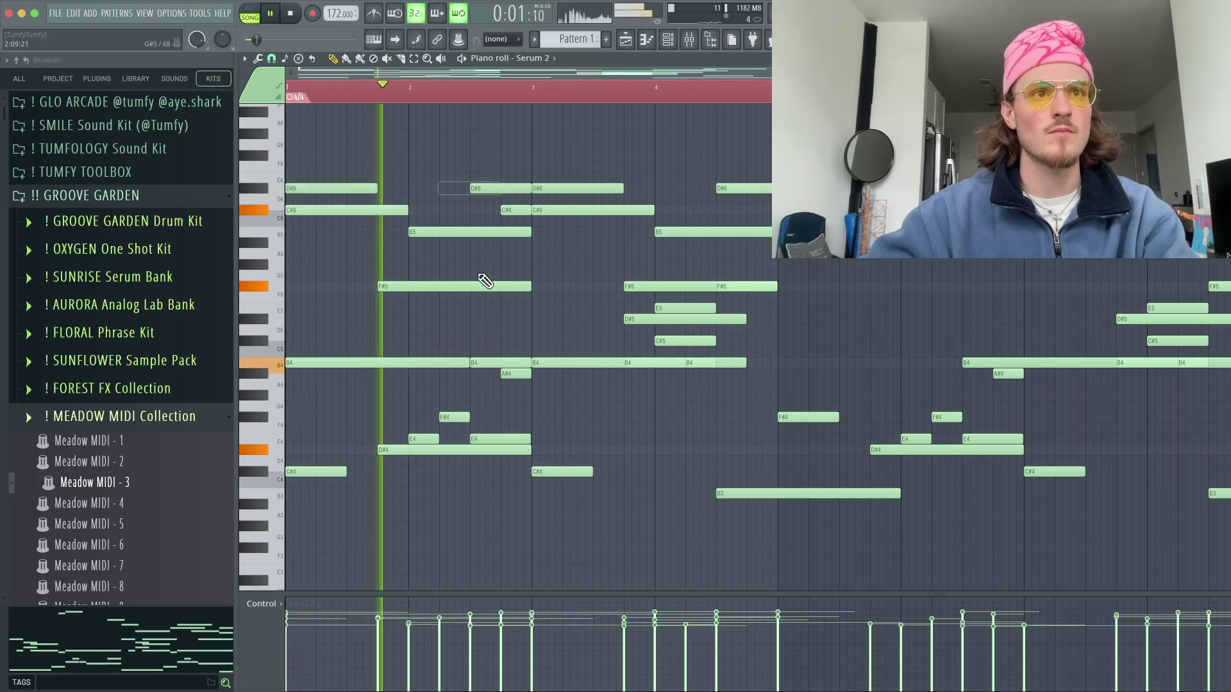
click(469, 363)
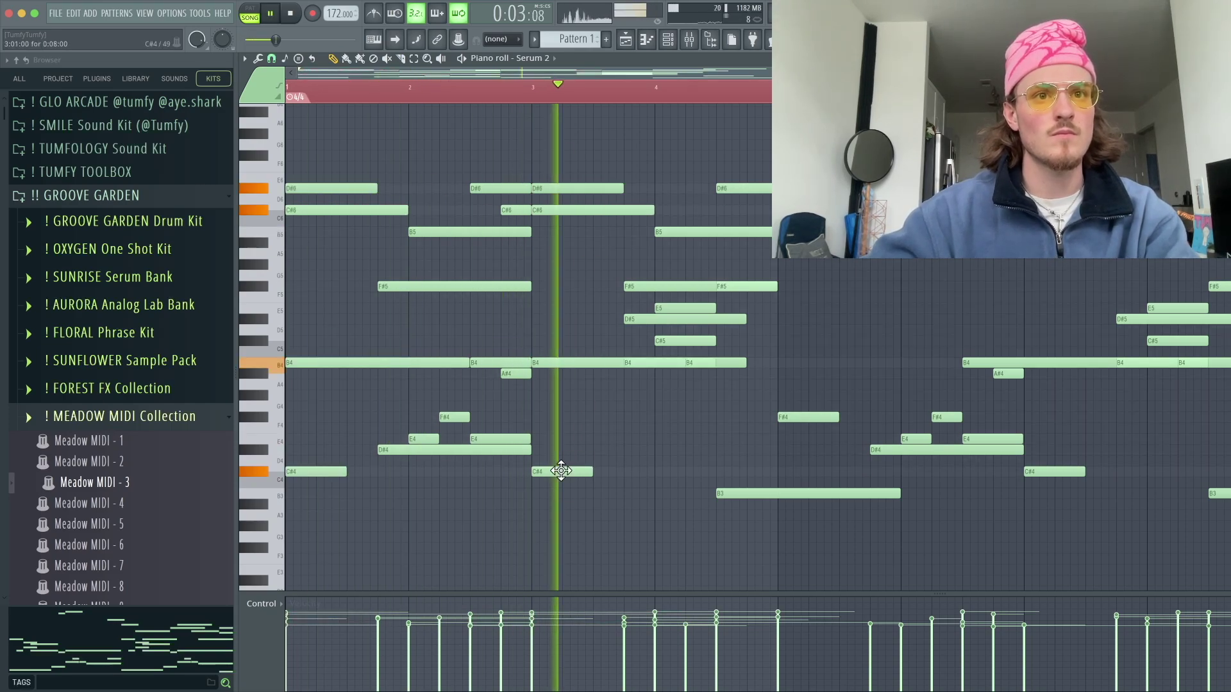
- Move the C#4 note at the start of bar 3 up to G#4 and lengthen it to three beats
key(space)
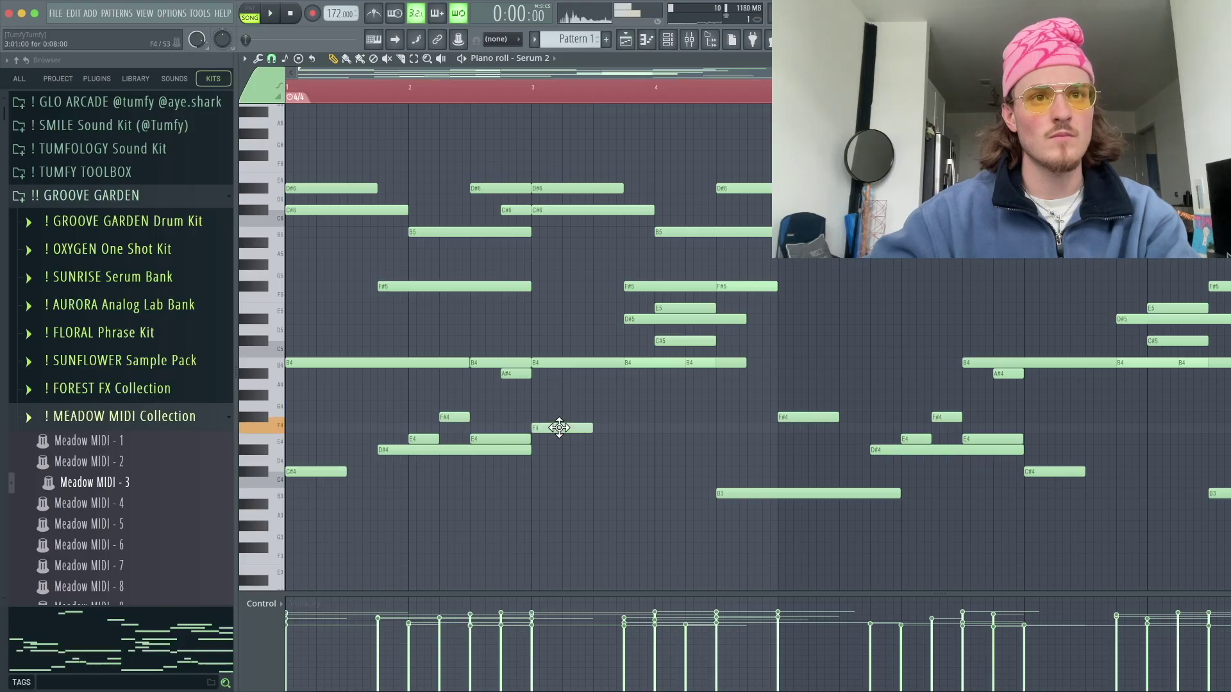
drag(592, 418, 654, 418)
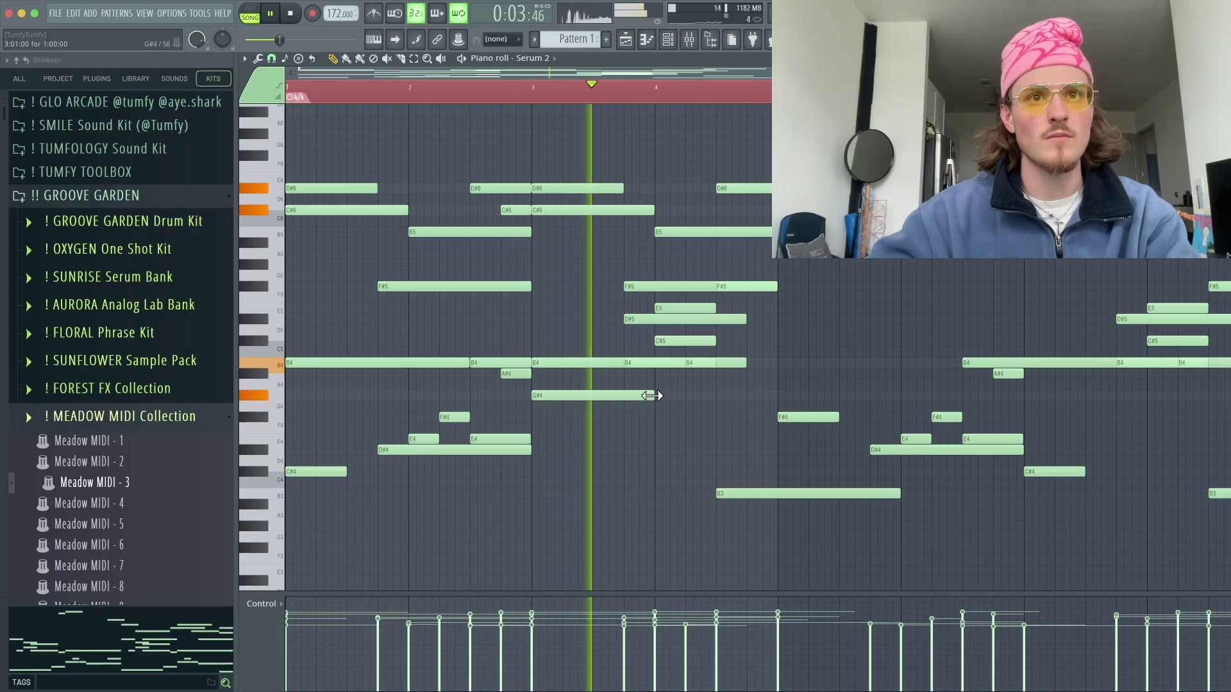
drag(653, 396, 624, 397)
- Add an E4 note three beats long, starting on the last beat of bar 3
click(655, 428)
key(space)
mouse_move(674, 439)
mouse_down()
mouse_move(694, 413)
mouse_move(654, 439)
mouse_up()
key(space)
key(space)
- Delete the long B3 note that starts in the second half of bar 4
click(697, 407)
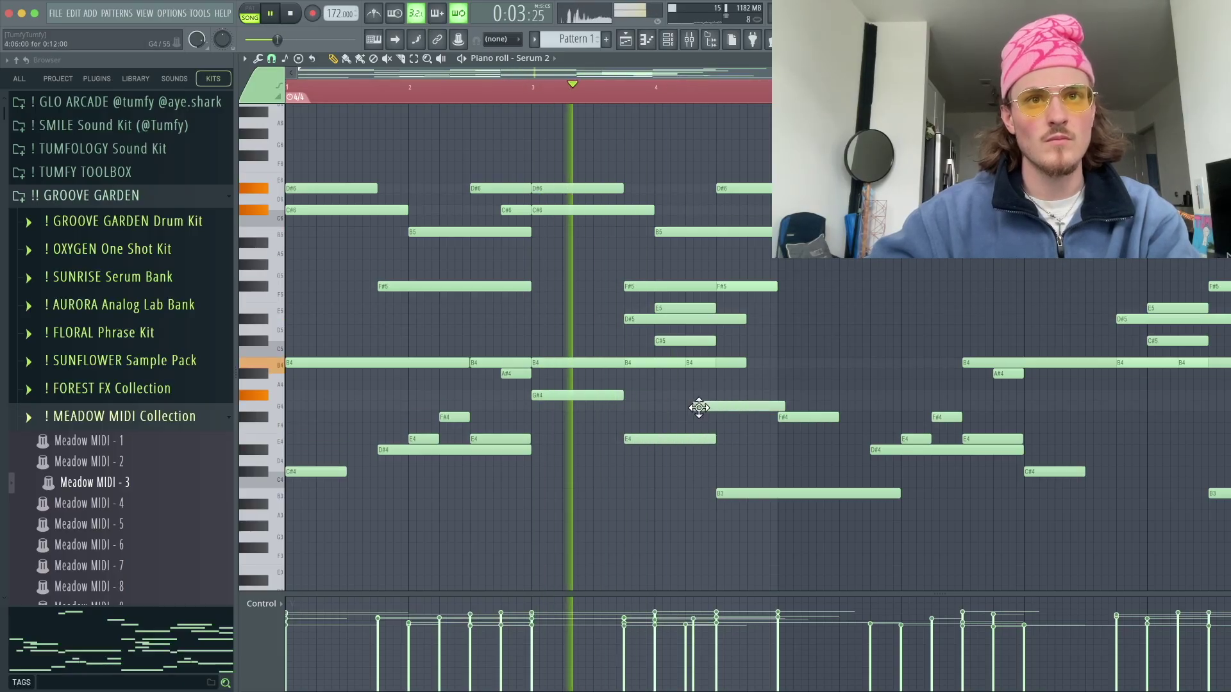
right_click(698, 407)
right_click(737, 494)
- Slice the notes that cross the start of bar 5 and delete everything from bar 5 onward
scroll(755, 523, down, 3)
scroll(753, 519, up, 2)
key(c)
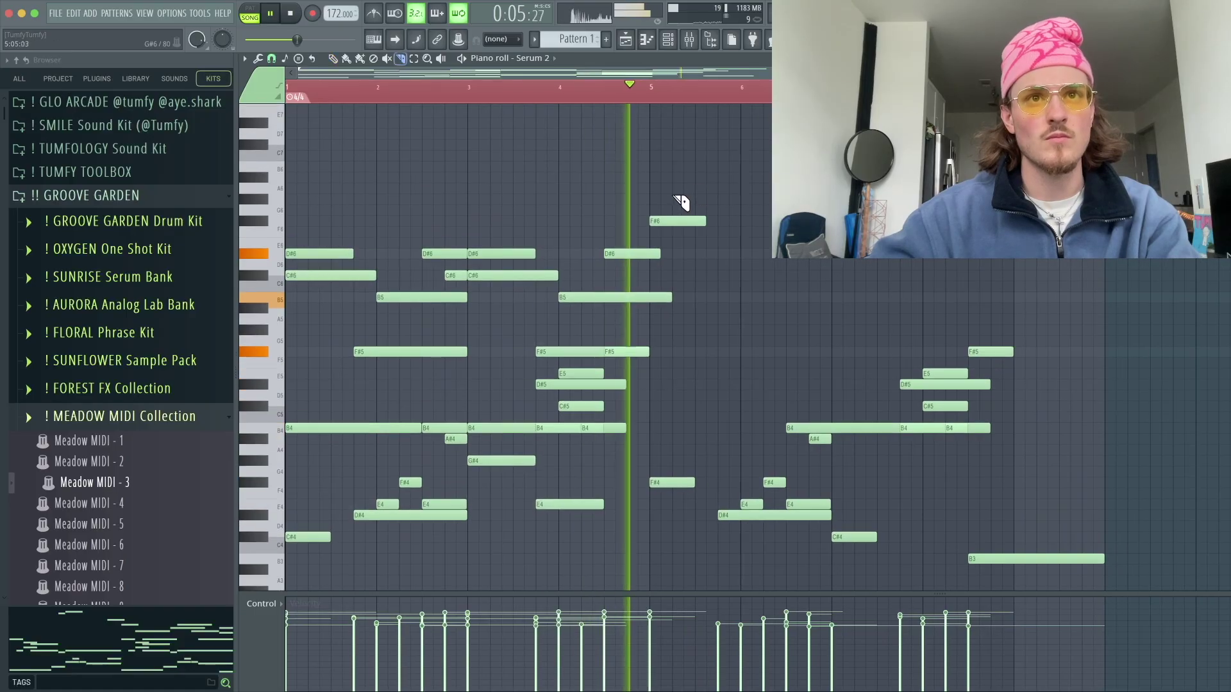
drag(667, 224, 649, 336)
key(p)
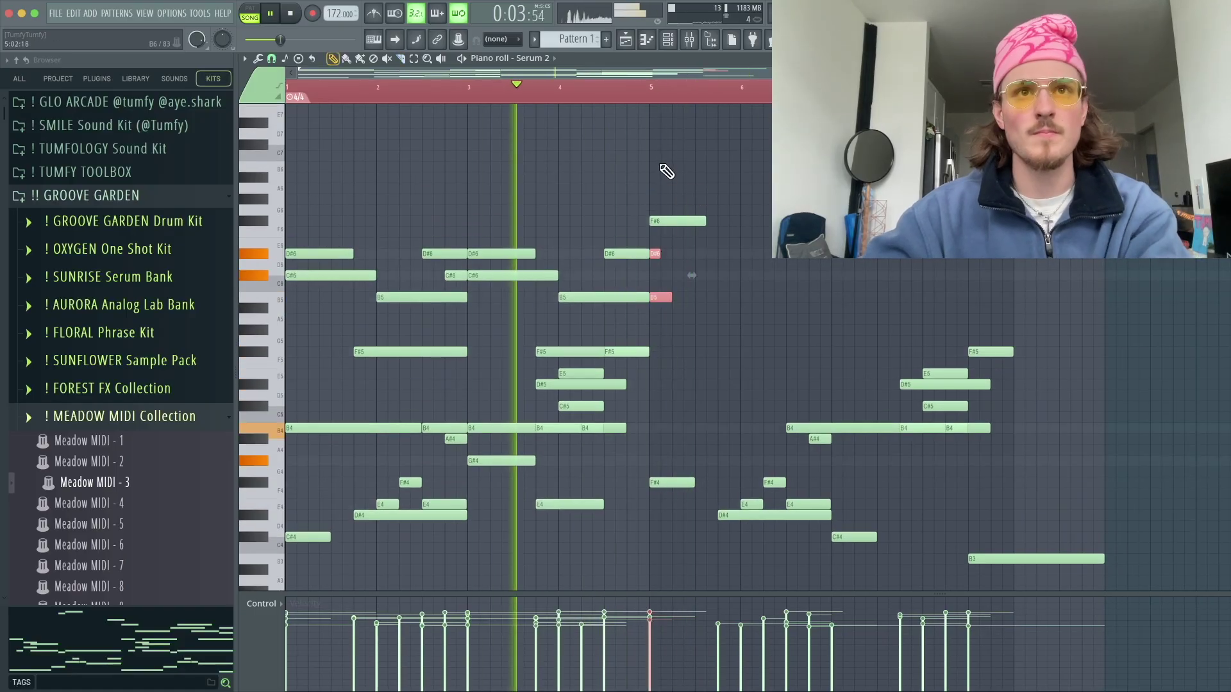
ctrl+drag(660, 168, 1122, 583)
key(Delete)
key(space)
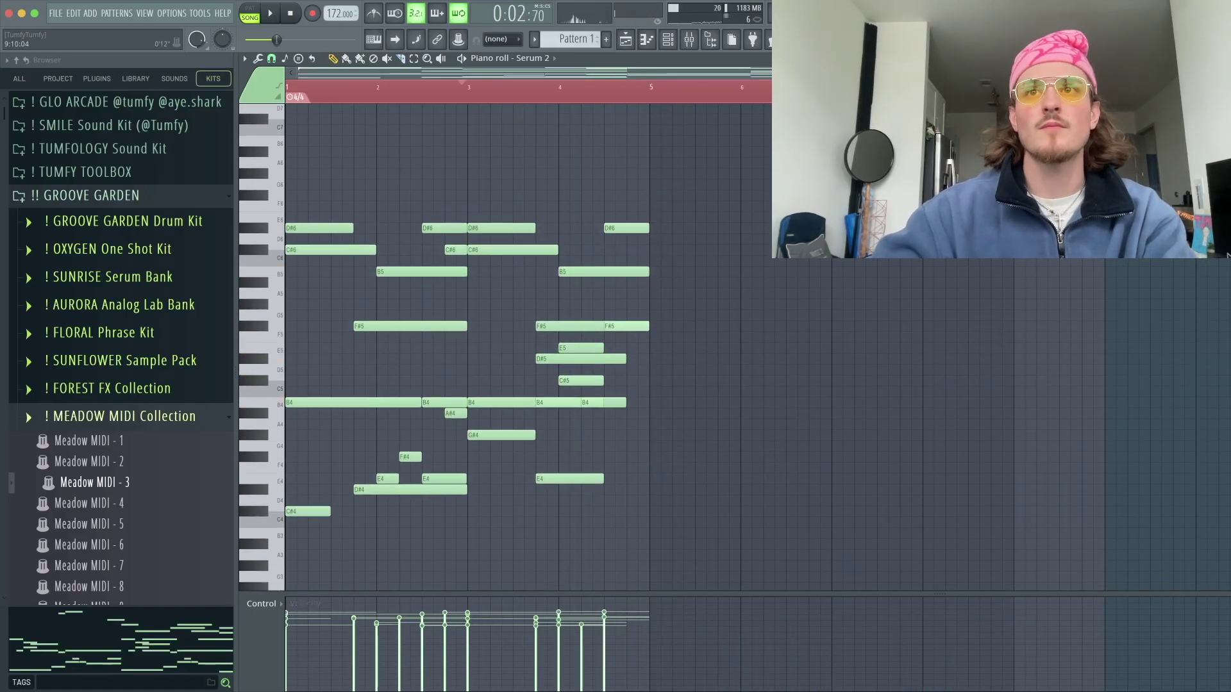
- Duplicate the four-bar melody into bars 5 to 8 and clear the time selection
key(super+a)
key(super+b)
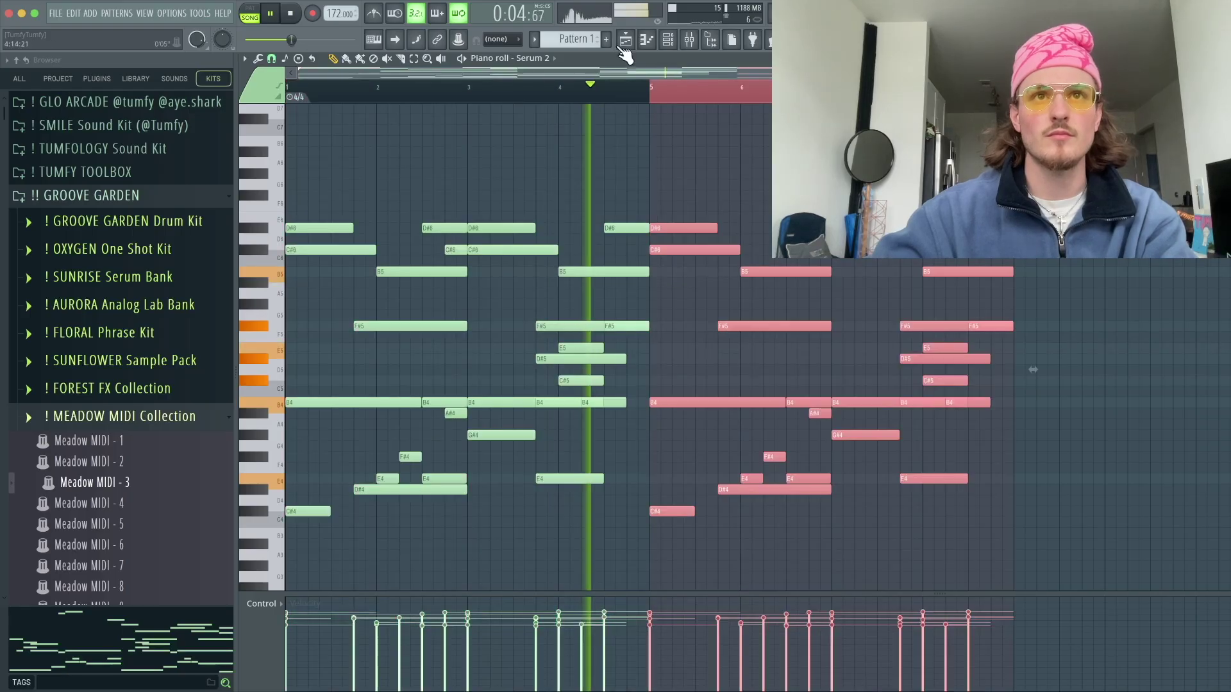
super+drag(625, 90, 586, 95)
click(590, 95)
- Delete the 4/4 time signature marker at the start of bar 1
right_click(298, 96)
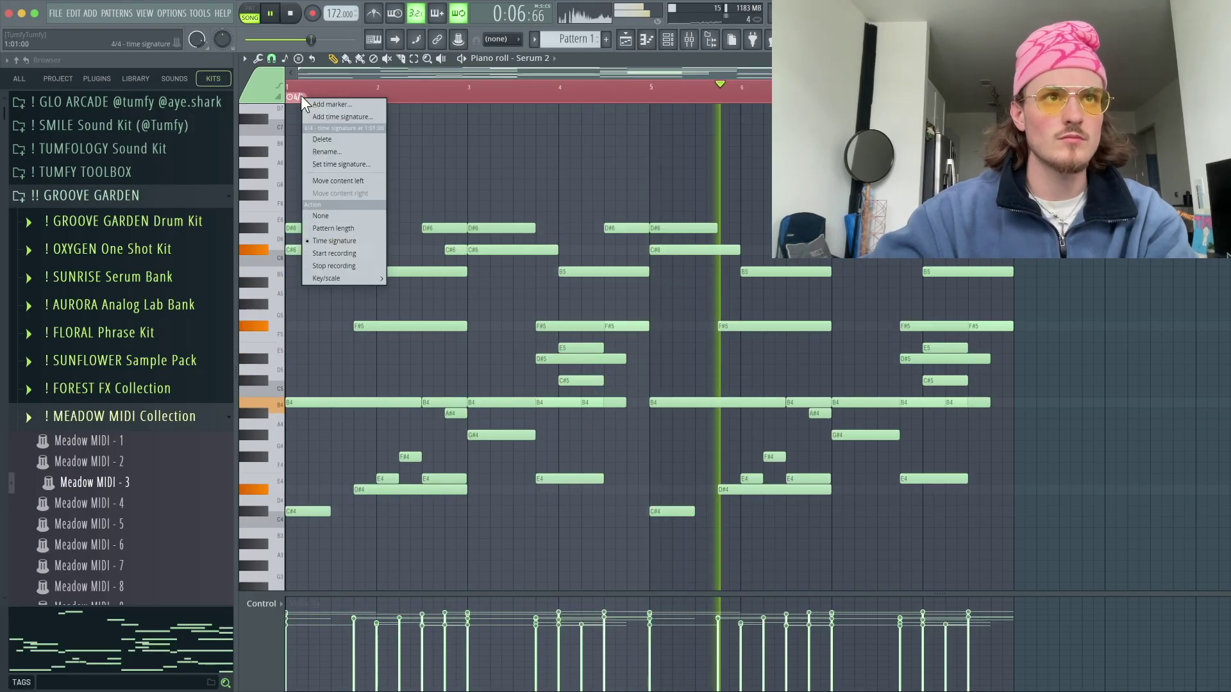
click(324, 140)
click(473, 152)
right_click(474, 151)
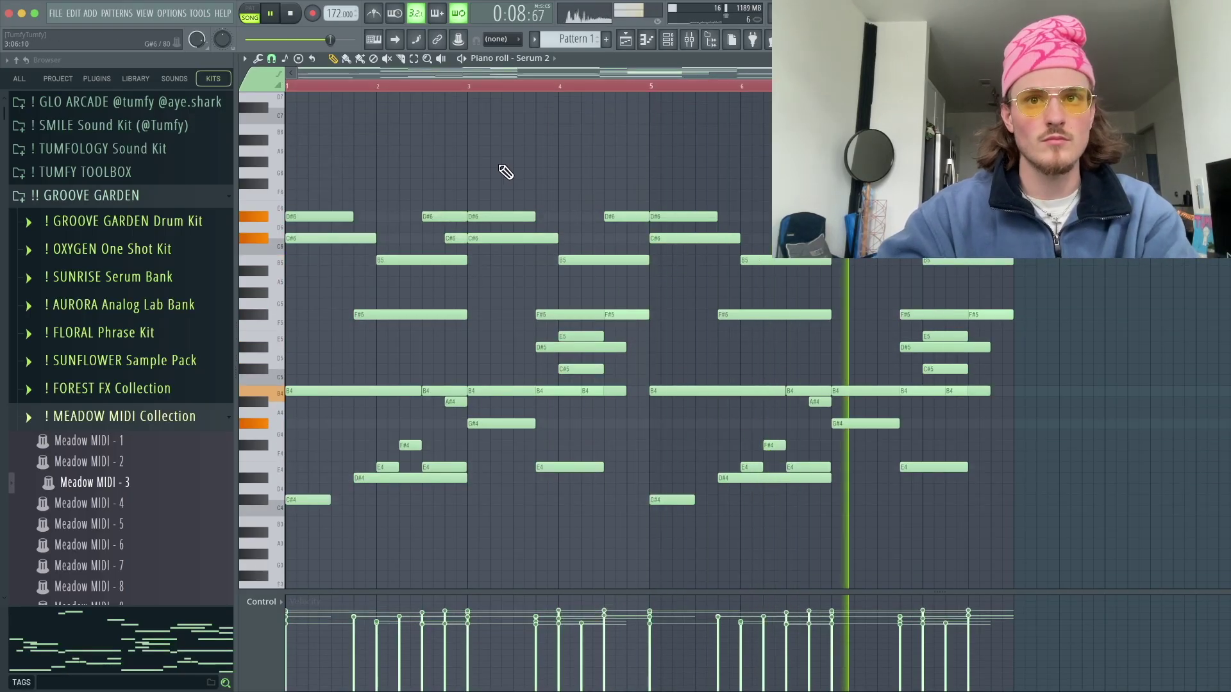
scroll(506, 170, down, 2)
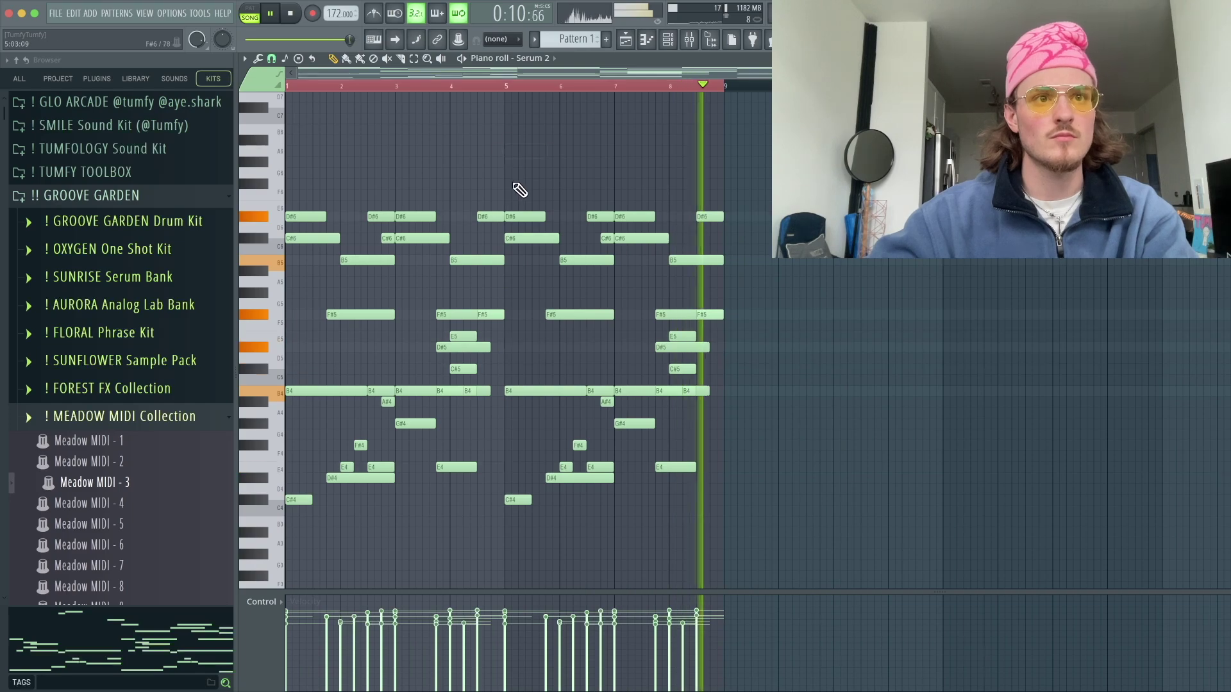
scroll(517, 190, down, 2)
scroll(388, 491, up, 2)
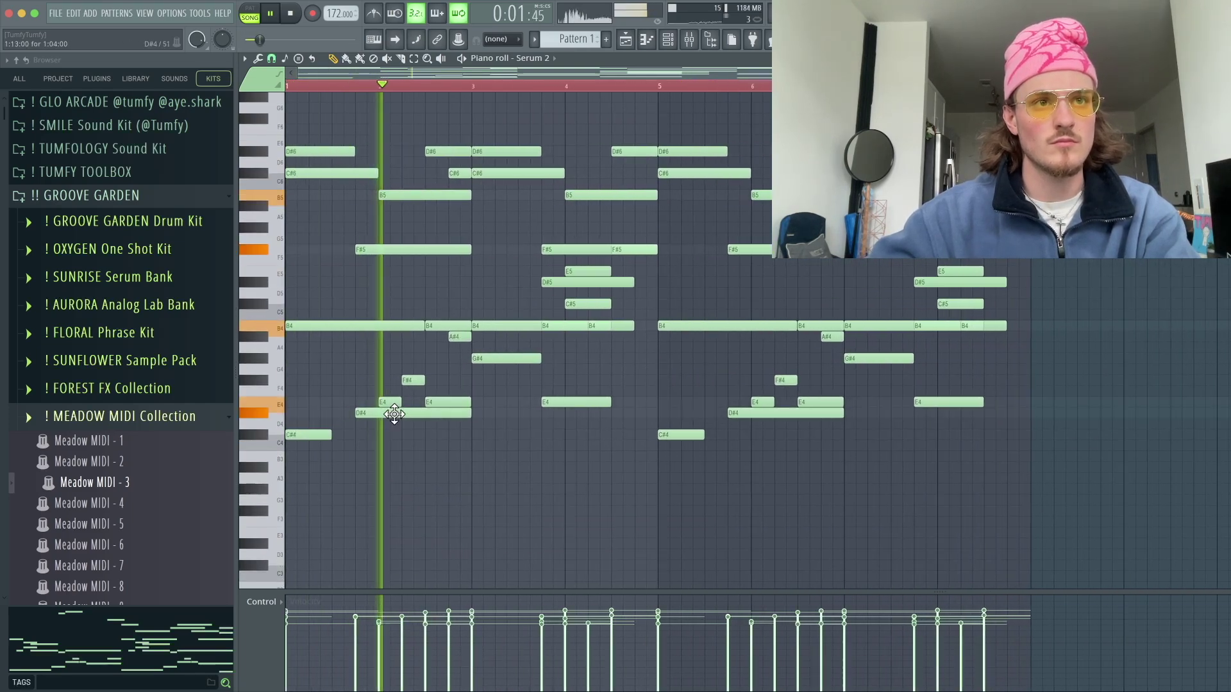
- Replace the E4 note near the end of bar 3 with an F#4 note lasting until the start of bar 5
key(space)
click(362, 87)
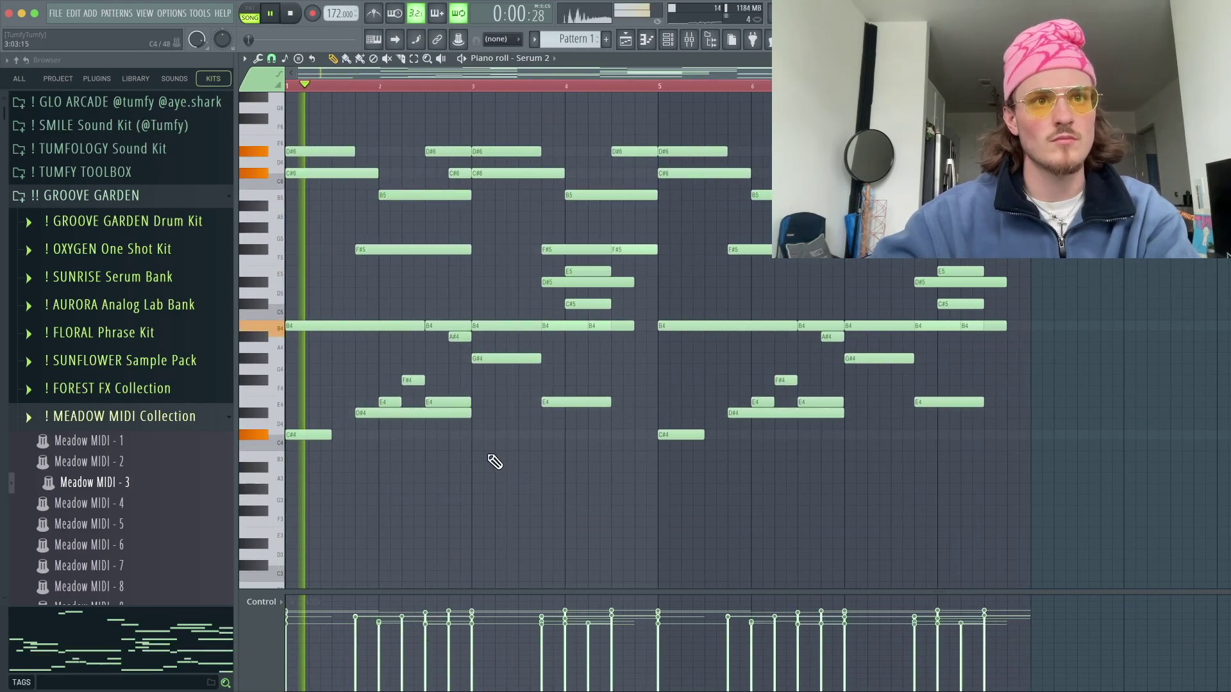
click(538, 370)
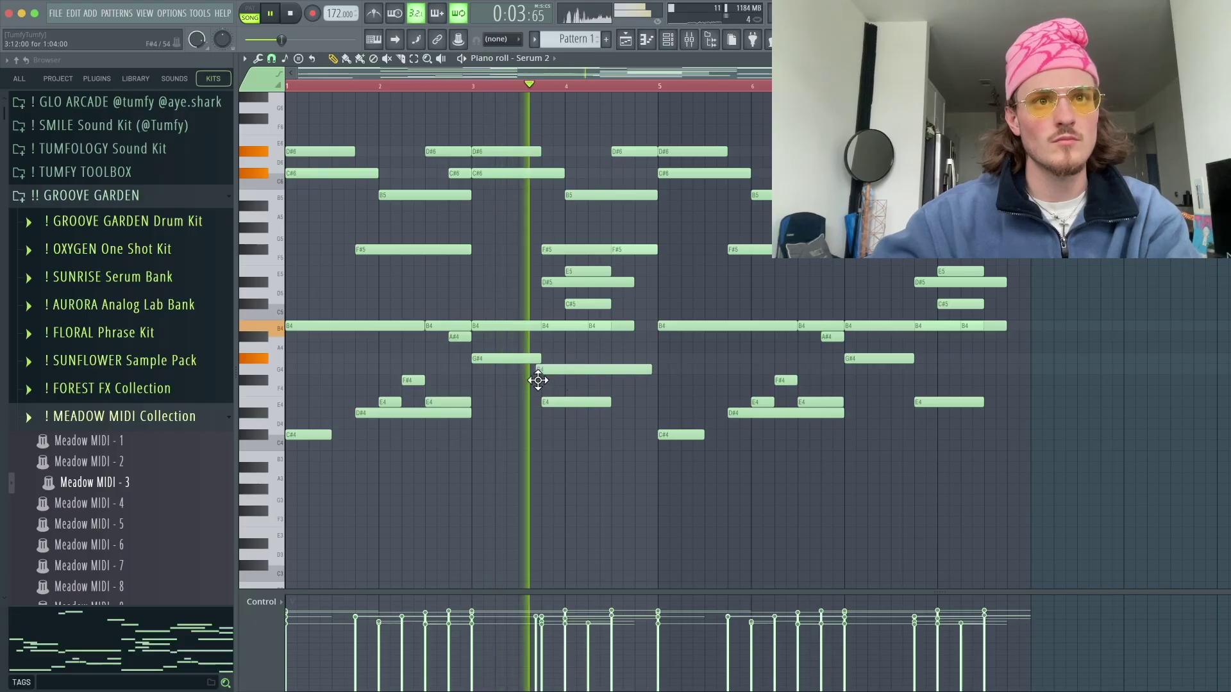
key(space)
drag(543, 401, 659, 397)
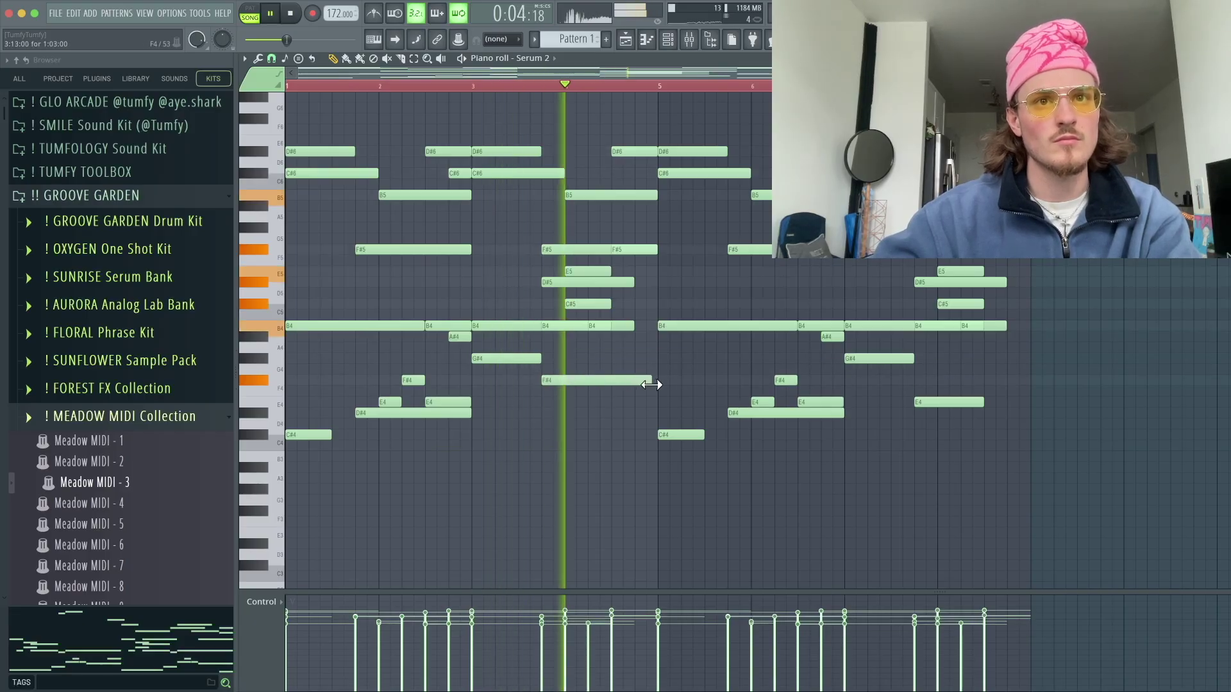
right_click(658, 398)
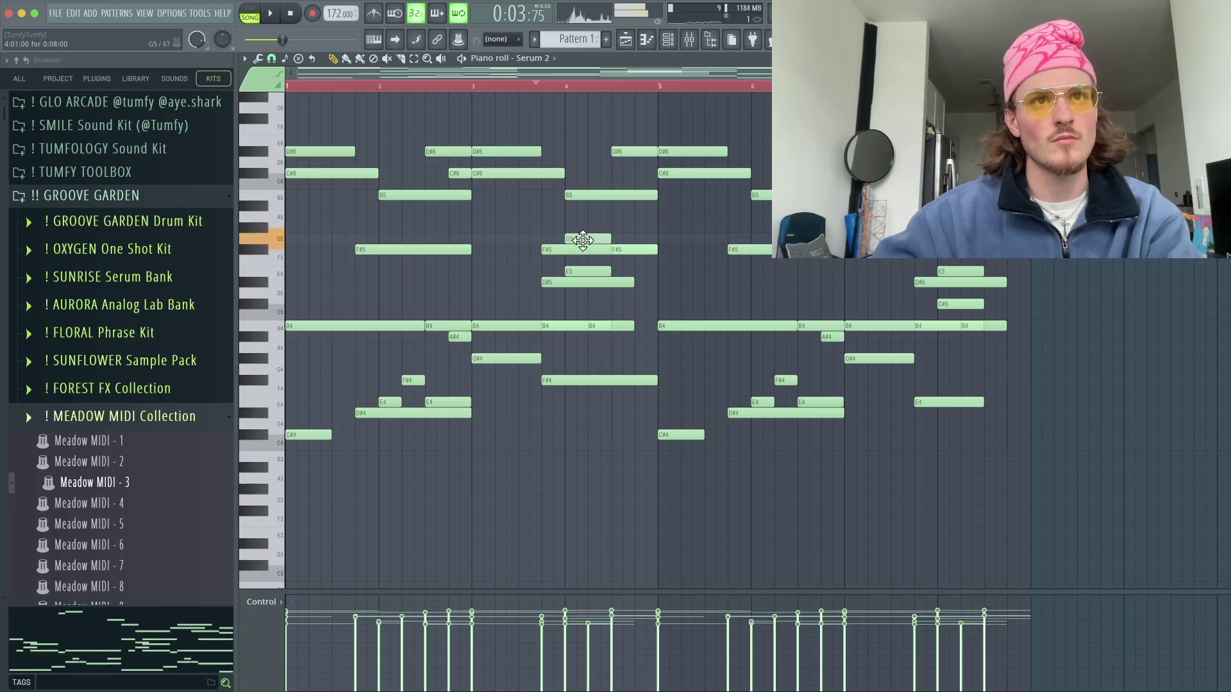
- Delete the two short notes at the start of bar 4 and merge the adjoining F#5 notes into one lasting to bar 5
right_click(588, 241)
key(space)
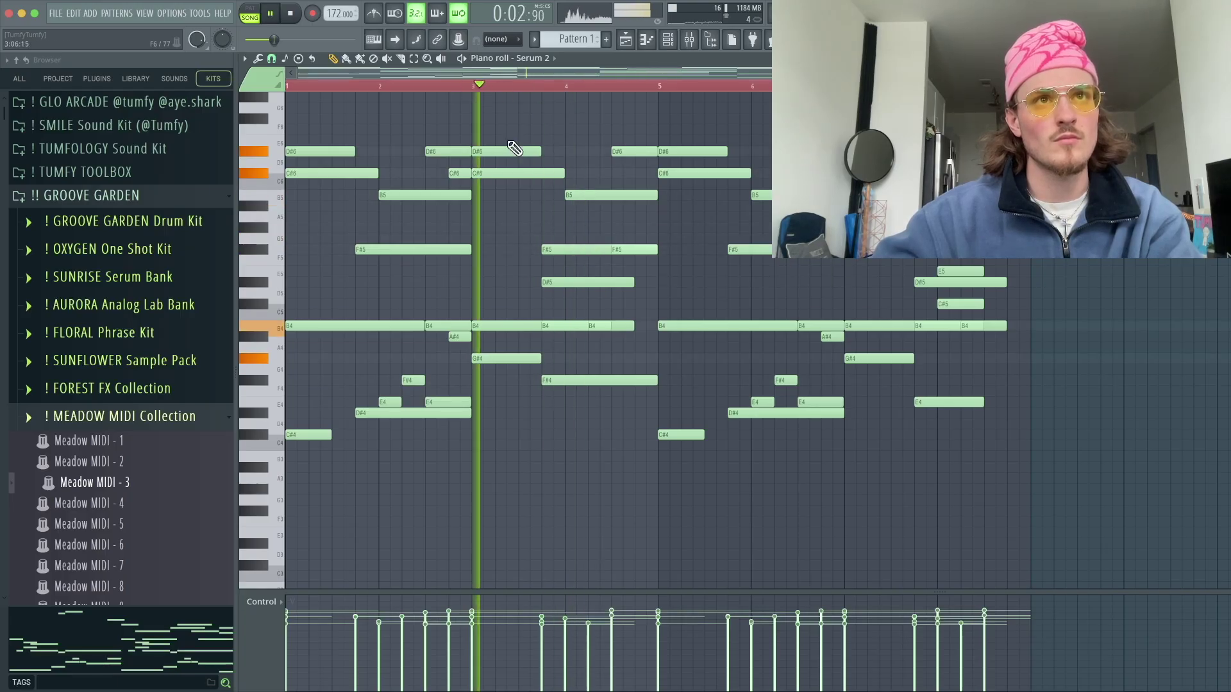
mouse_move(564, 250)
mouse_down()
mouse_move(642, 274)
mouse_move(577, 248)
mouse_up()
- Add a short D#5 note in the middle of bar 4 and a short C#5 note at the bar's end
click(632, 273)
right_click(638, 274)
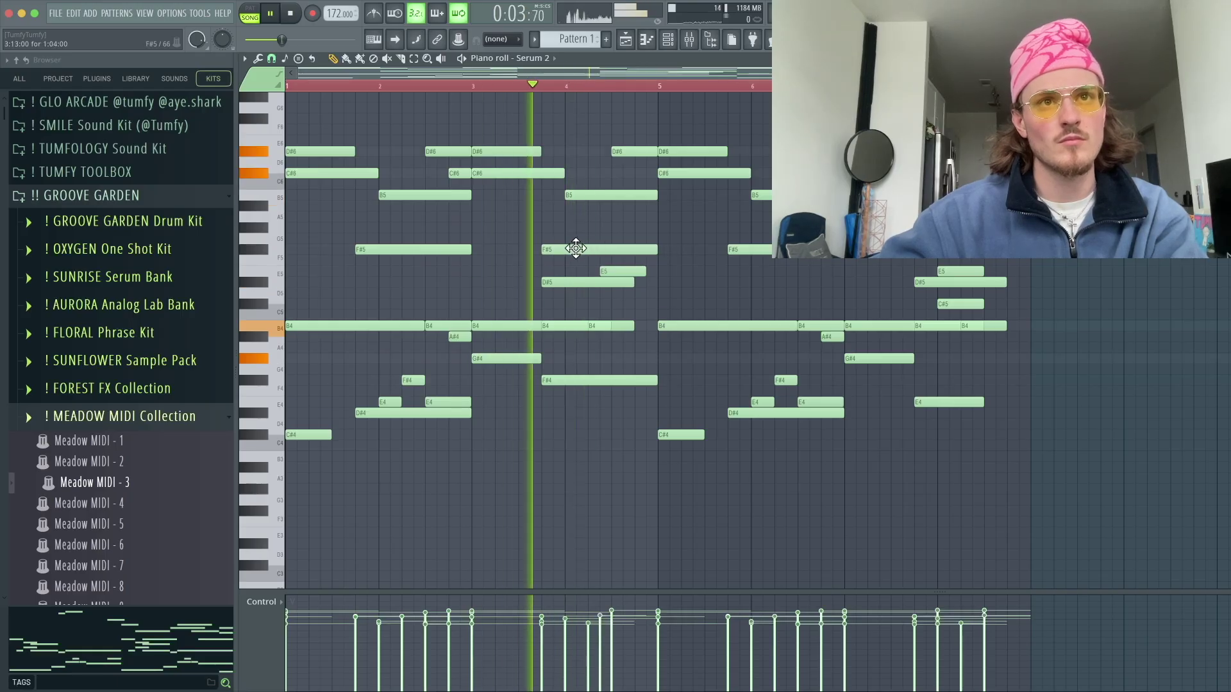
key(space)
click(628, 270)
mouse_move(635, 284)
mouse_down()
mouse_move(600, 283)
mouse_move(635, 284)
mouse_up()
key(space)
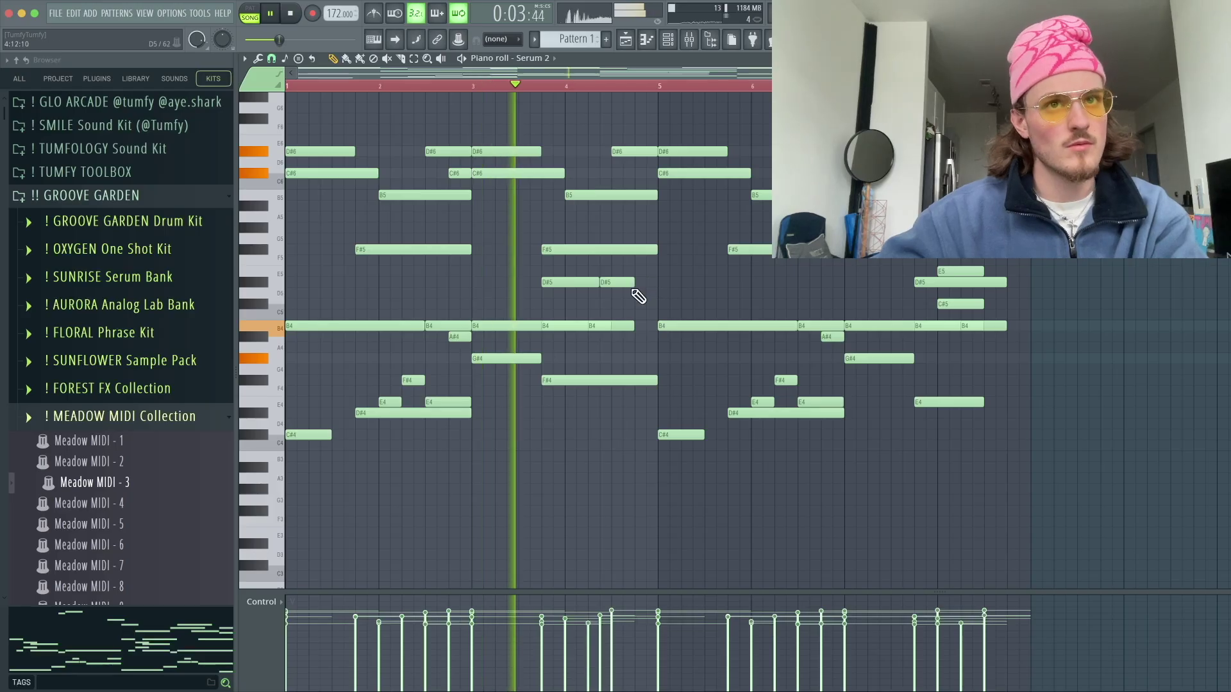
key(space)
click(633, 305)
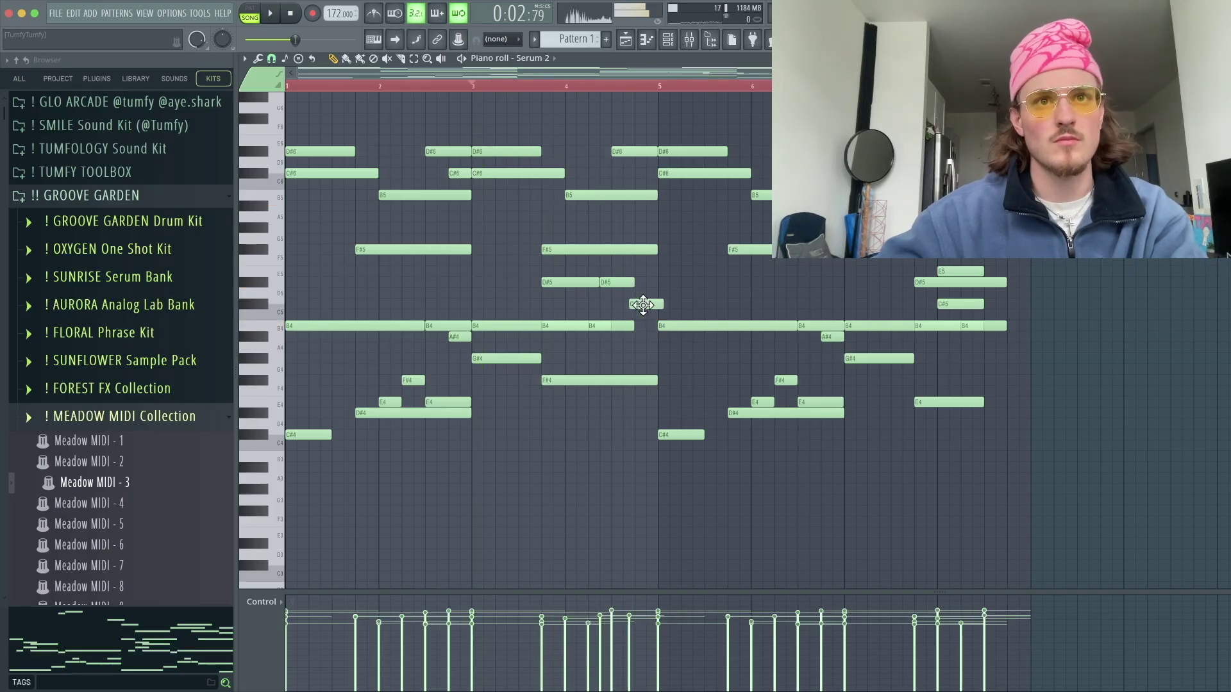
- Replace the notes in bars 5 to 8 with a duplicate of the revised first four bars
drag(667, 145, 1133, 533)
key(Delete)
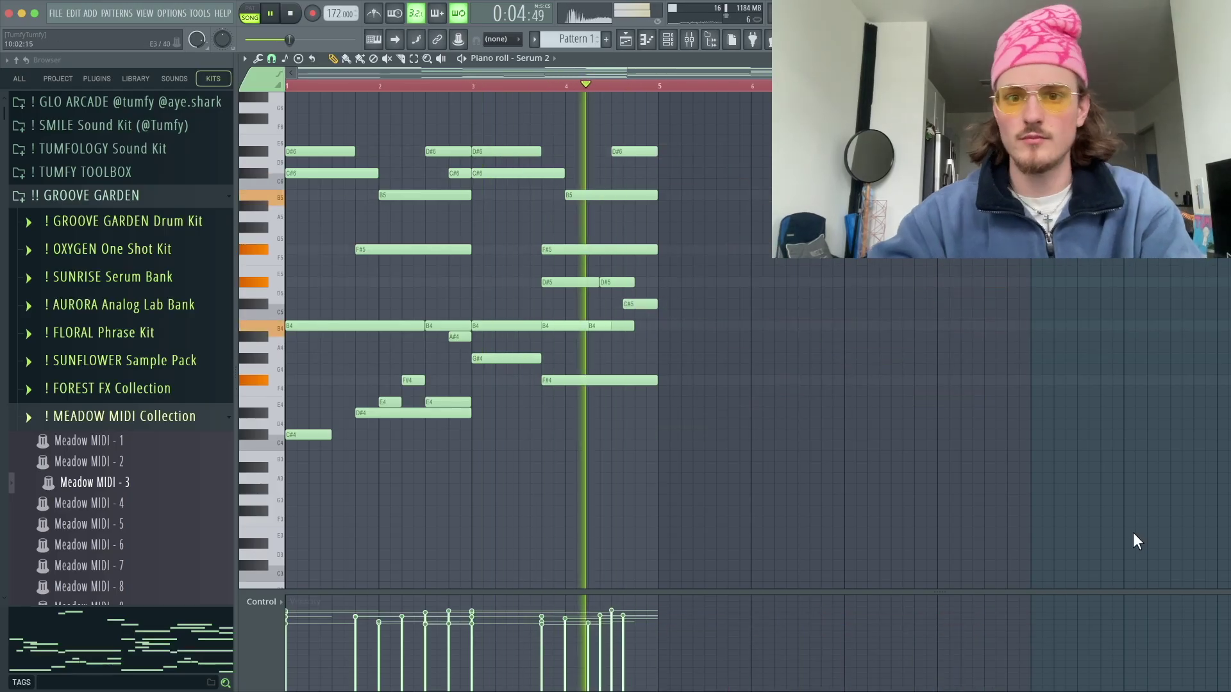
key(ctrl+a)
click(728, 150)
right_click(729, 151)
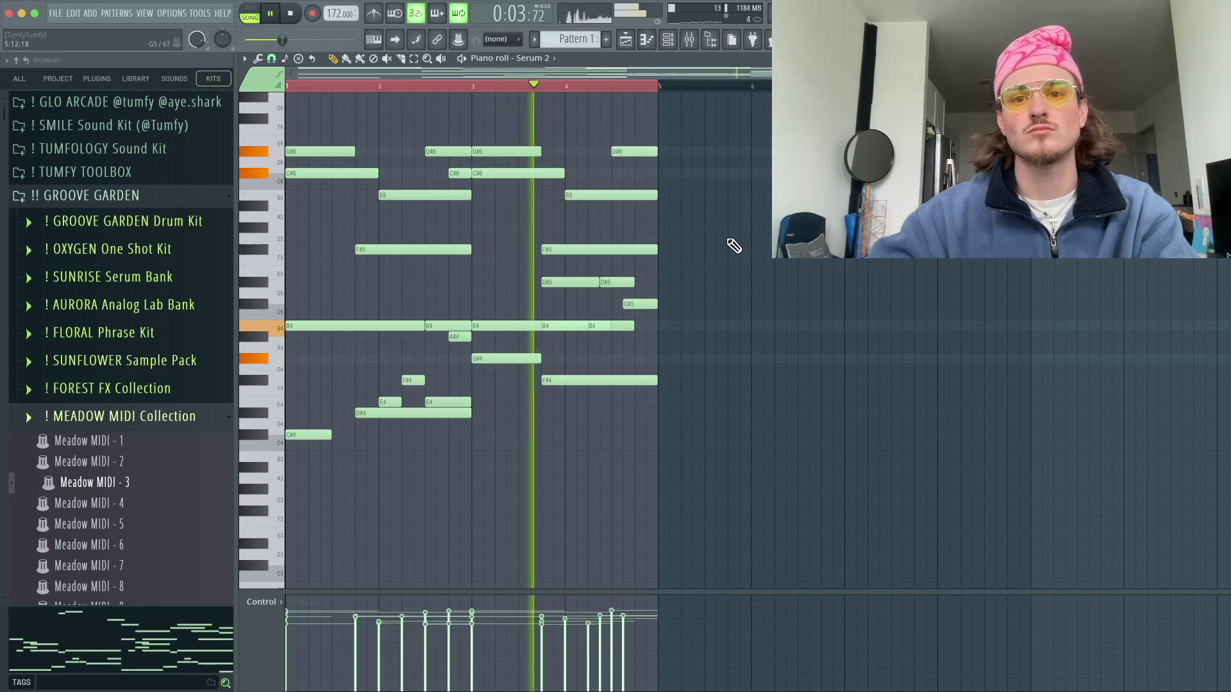
key(ctrl+b)
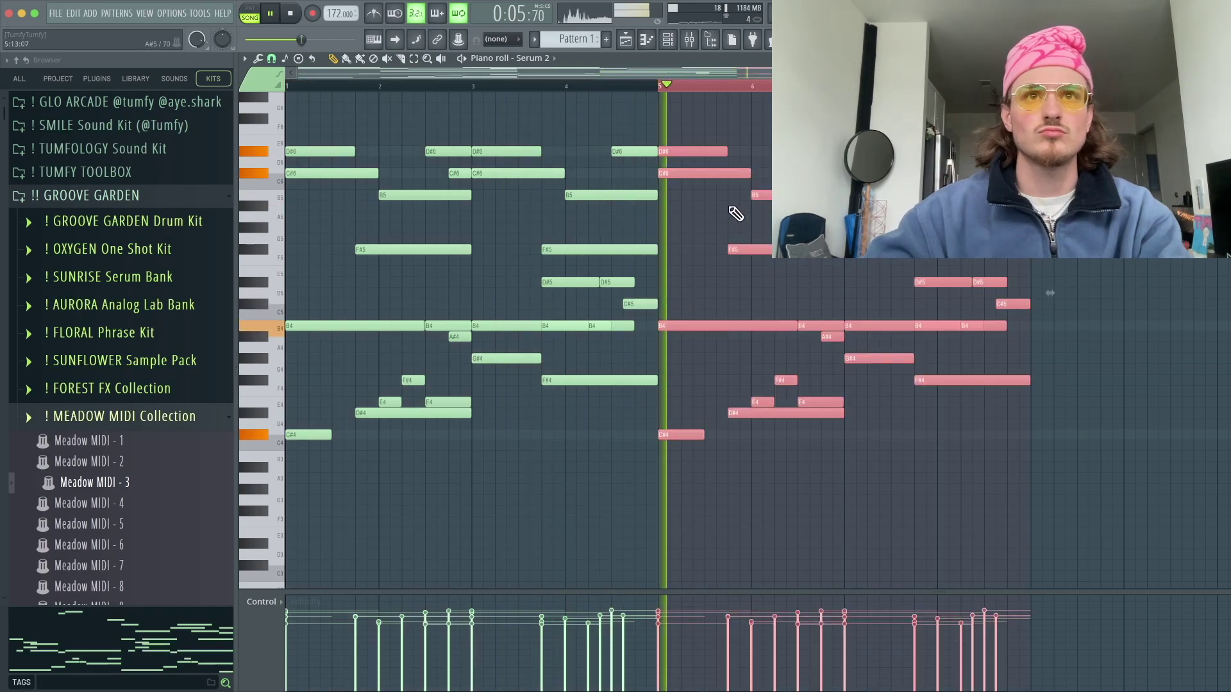
key(ctrl+d)
- Transpose the whole eight-bar melody down two semitones and clear the selection
scroll(741, 213, down, 1)
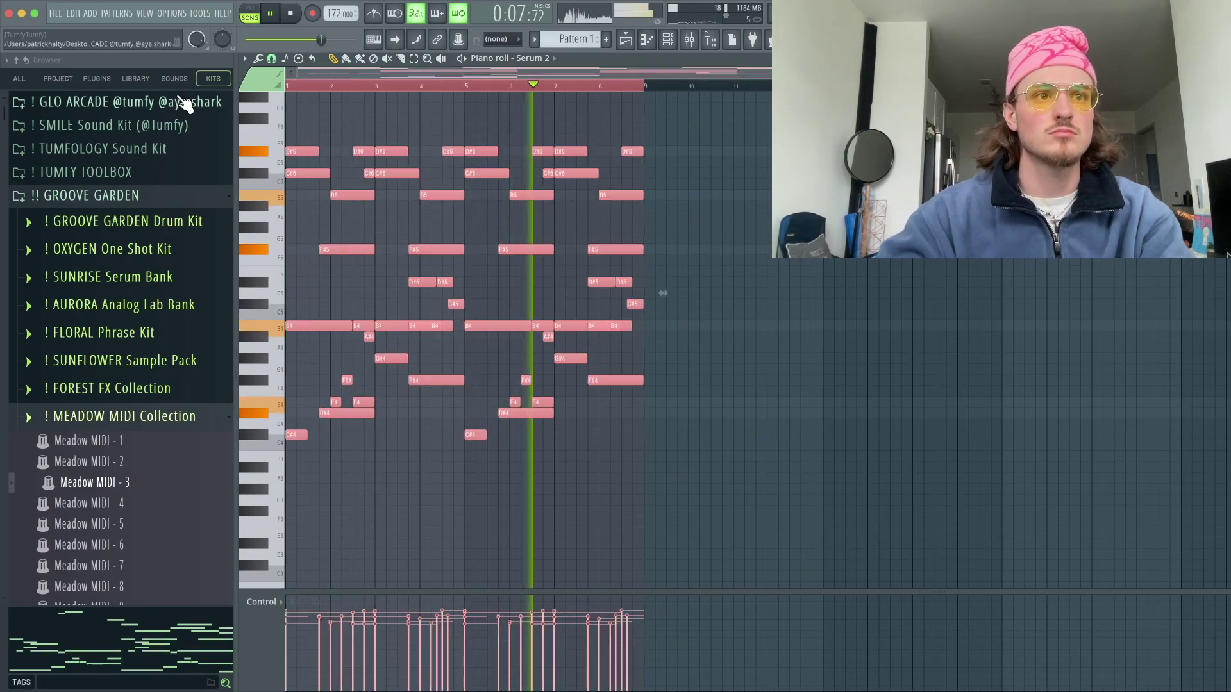
key(space)
key(space)
click(288, 86)
key(ctrl+d)
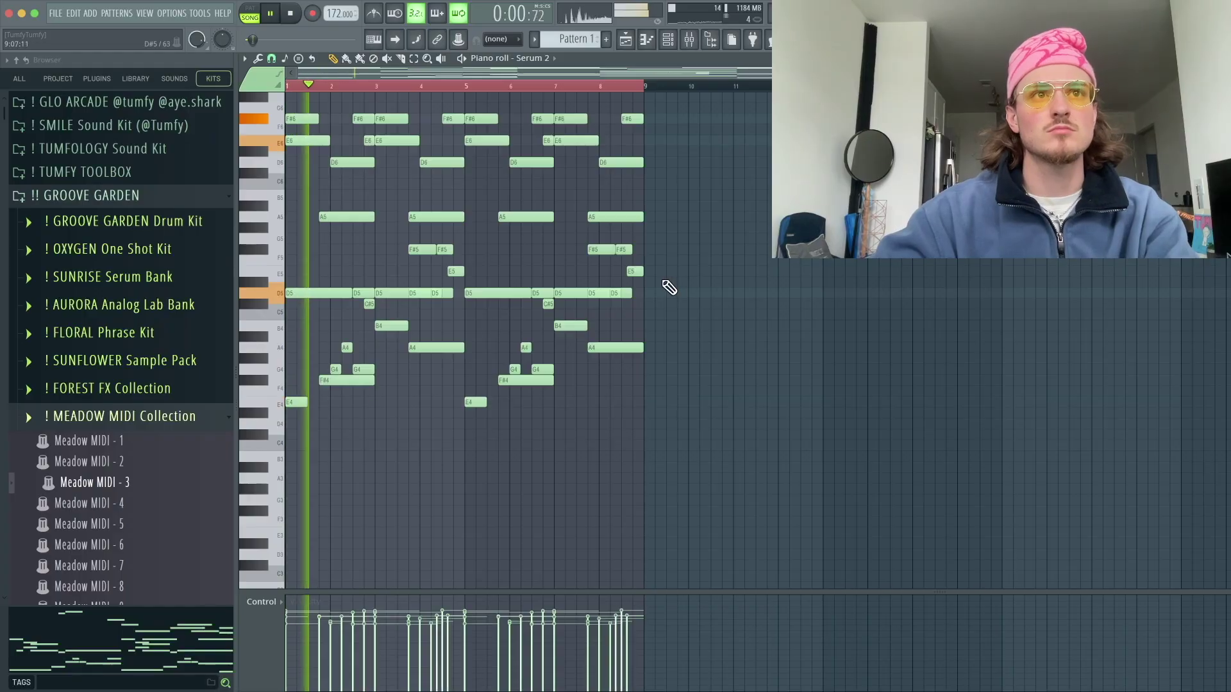
scroll(668, 286, up, 3)
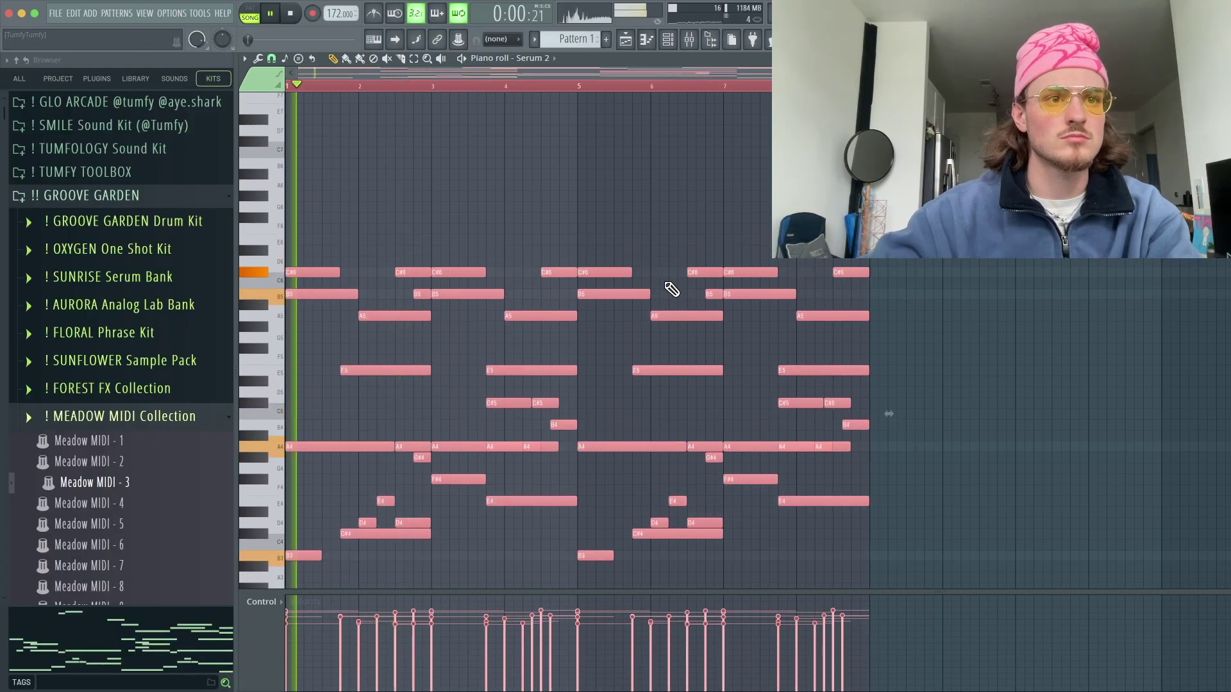
click(672, 38)
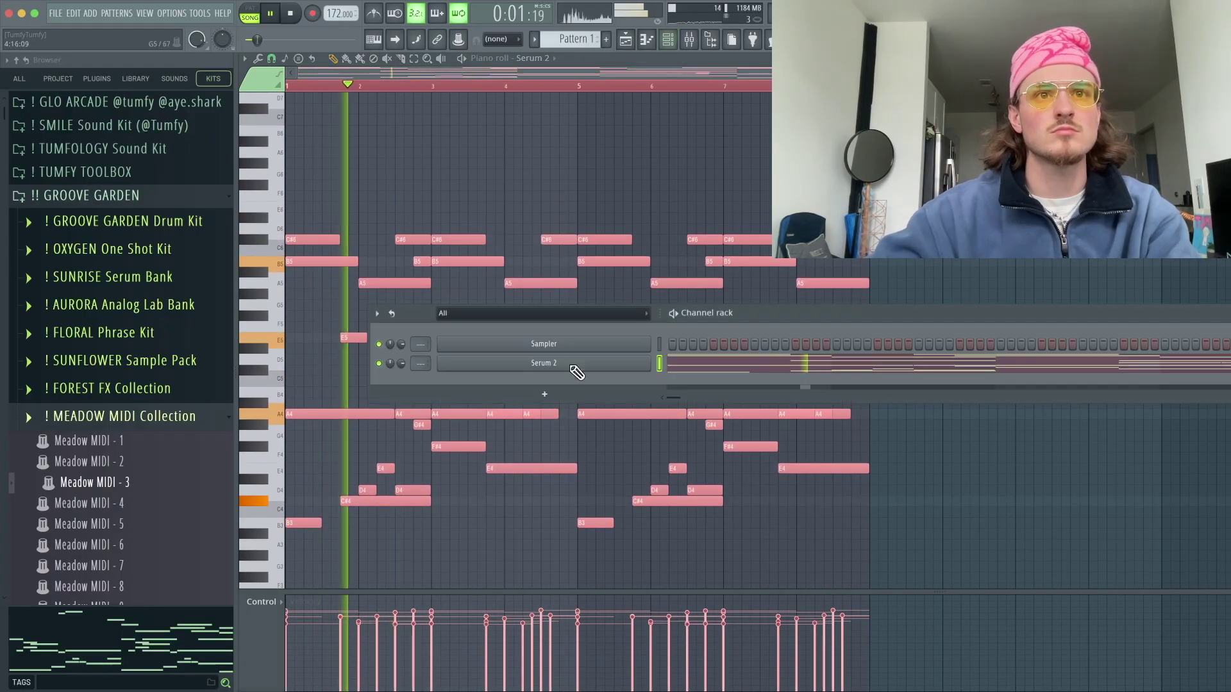
ctrl+click(554, 184)
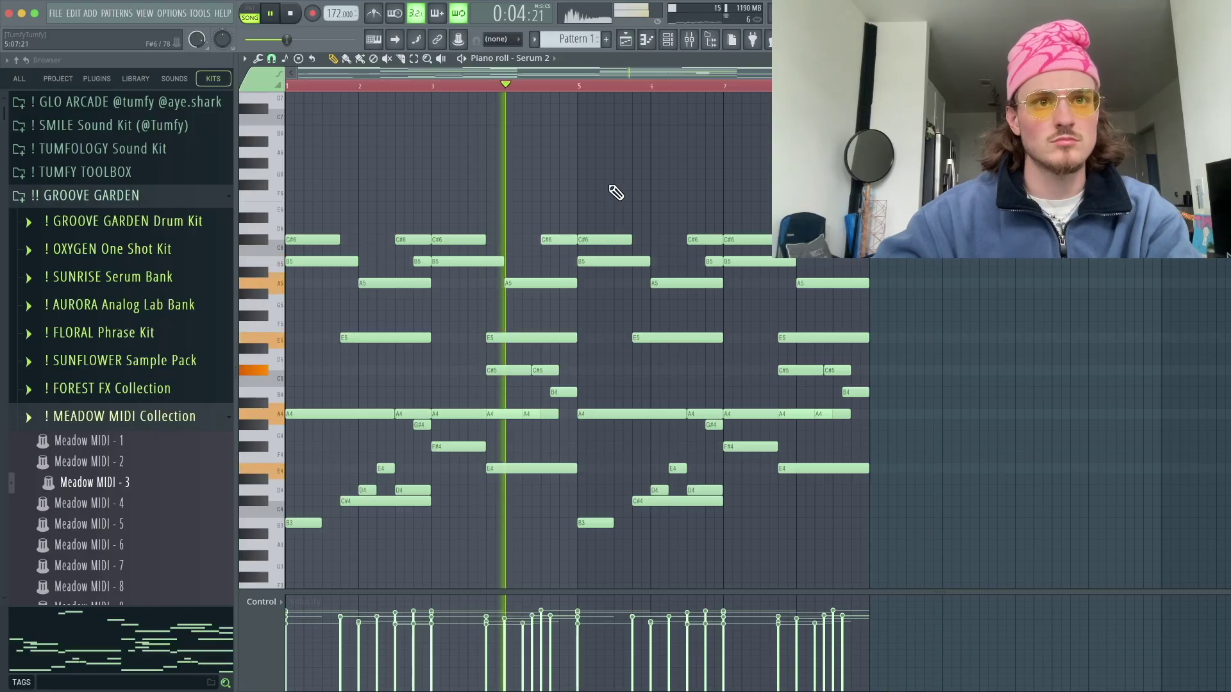
scroll(596, 212, down, 3)
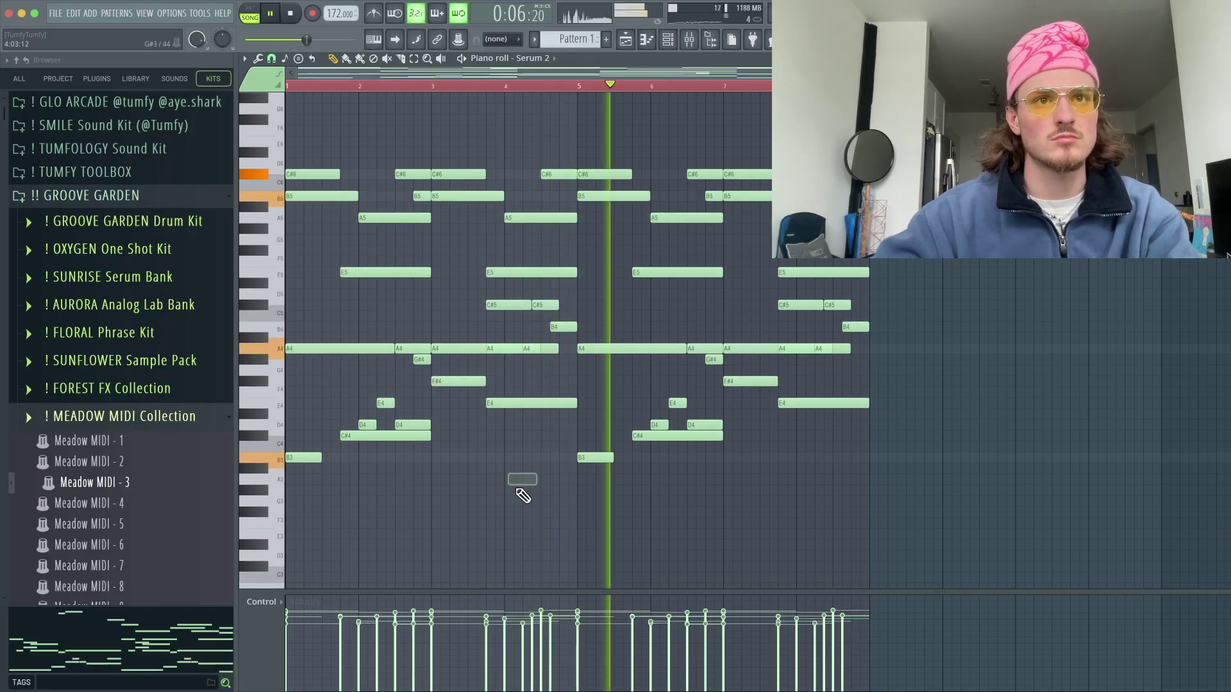
scroll(534, 504, down, 3)
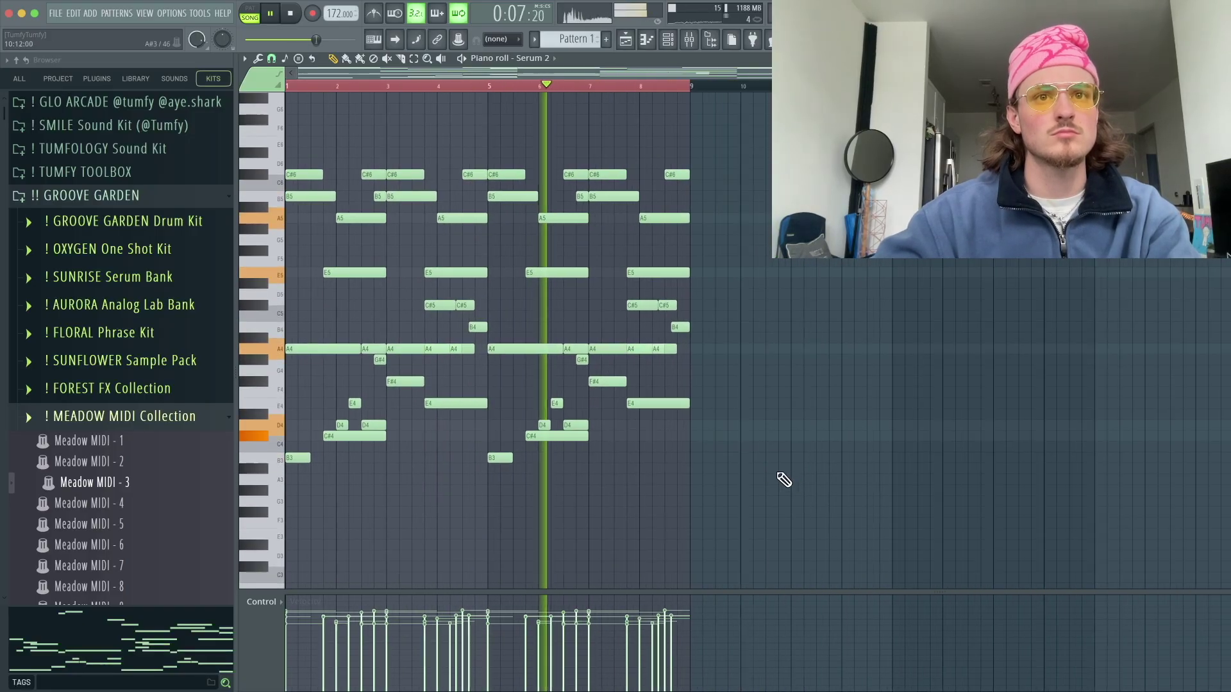
- Consolidate the Pattern 1 melody into an audio clip in the playlist
click(629, 40)
key(ctrl+r)
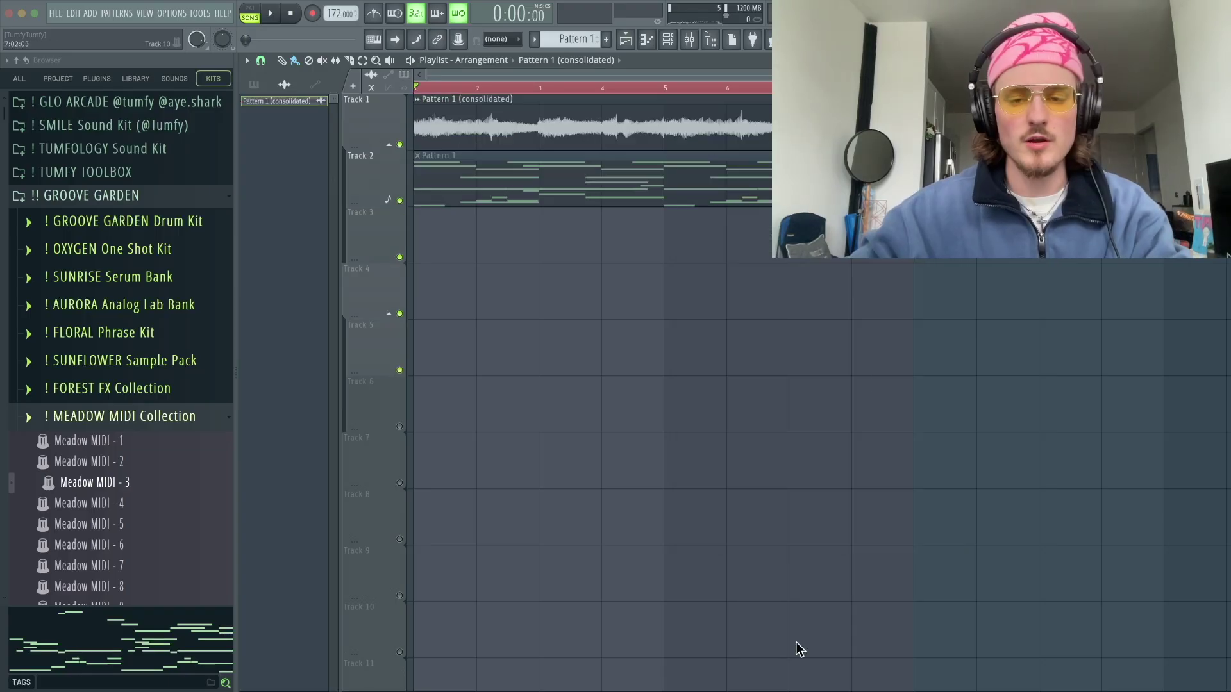
click(976, 327)
right_click(977, 327)
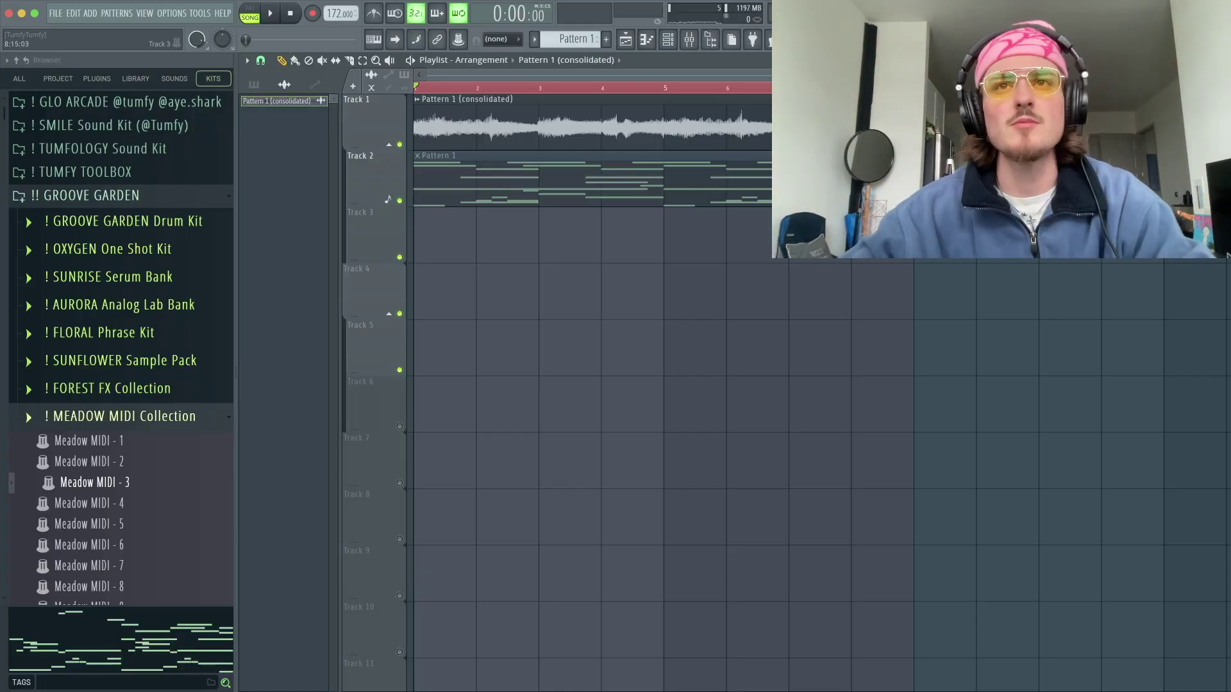
- Turn off Reverse and set the time-stretching mode to Auto for the consolidated Pattern 1 audio clip
double_click(584, 128)
key(Escape)
key(space)
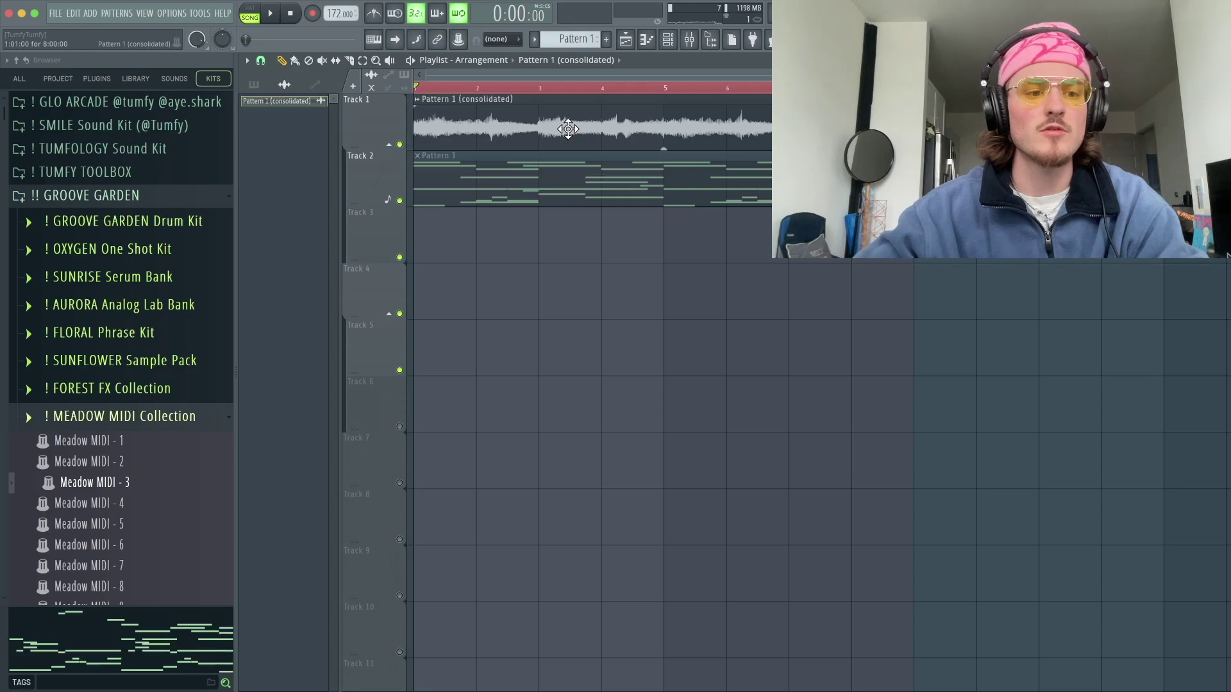
key(space)
double_click(568, 129)
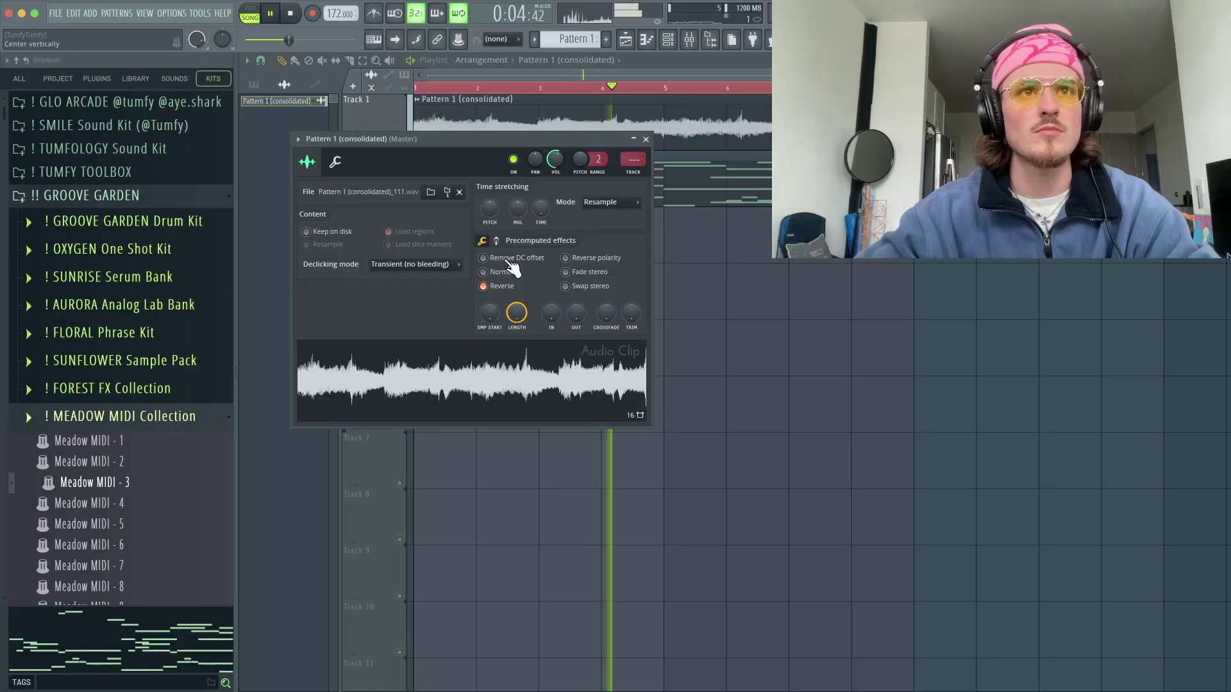
click(500, 286)
key(space)
key(space)
scroll(489, 208, down, 1)
key(space)
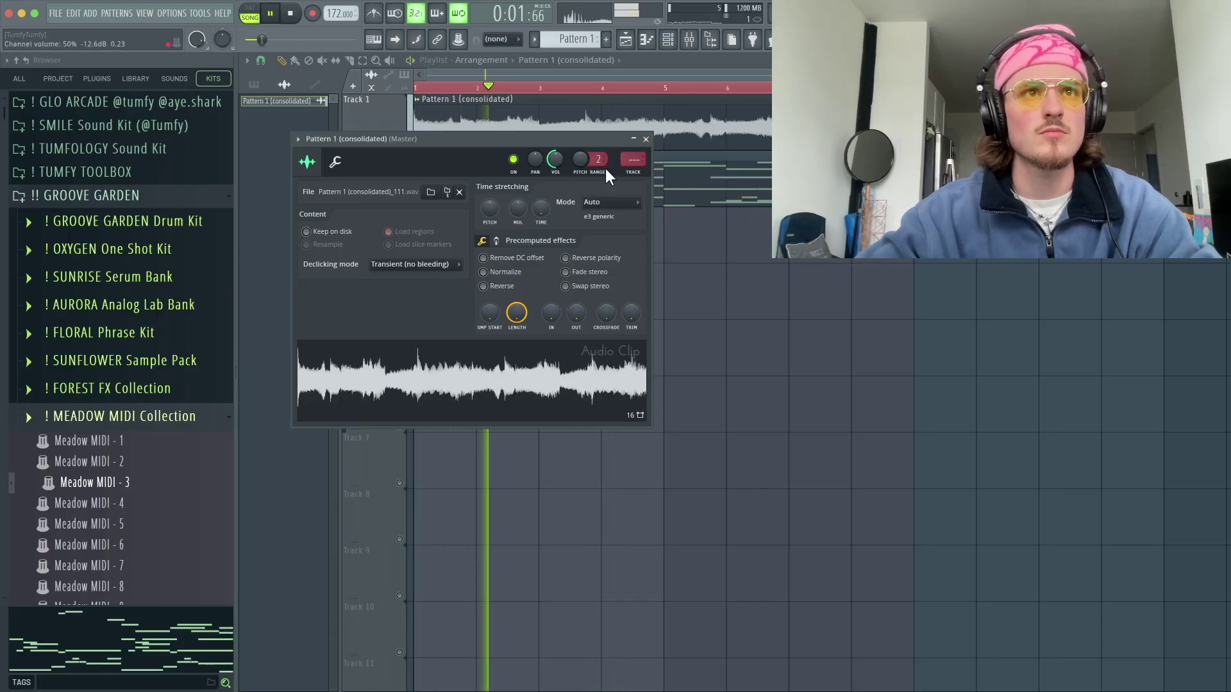
click(646, 140)
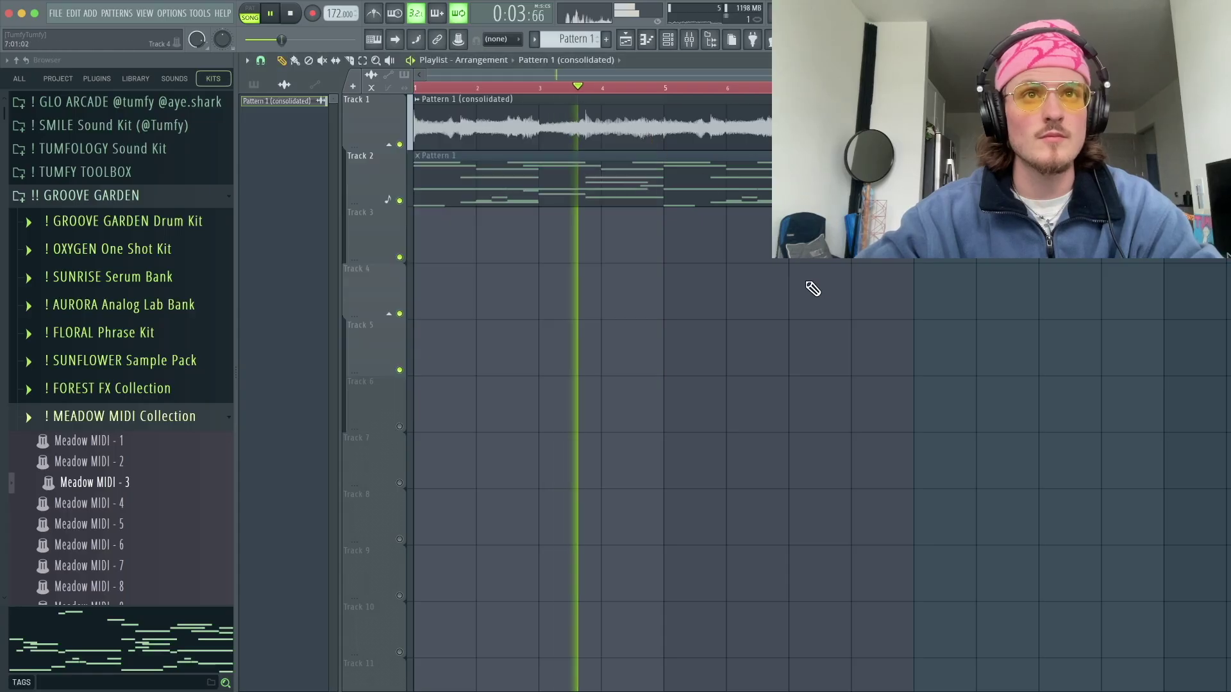
- Remove the consolidated audio clip from Track 1 and unmute the Pattern 1 clip on Track 2
scroll(572, 38, down, 13)
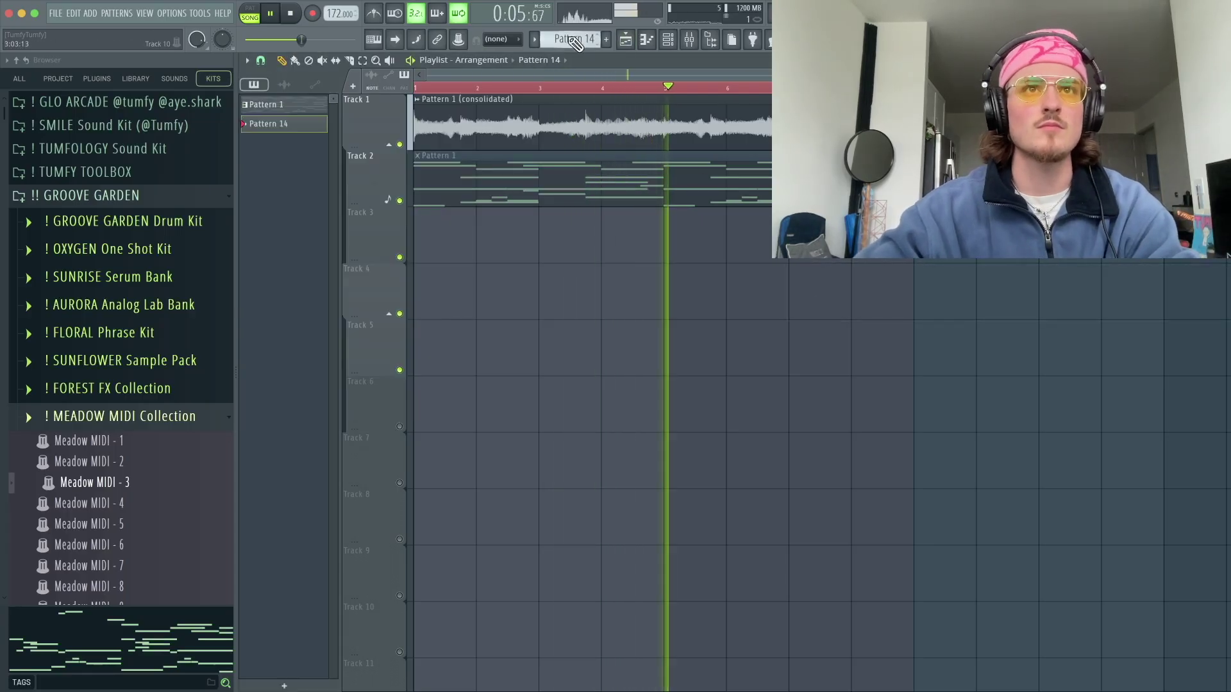
right_click(447, 138)
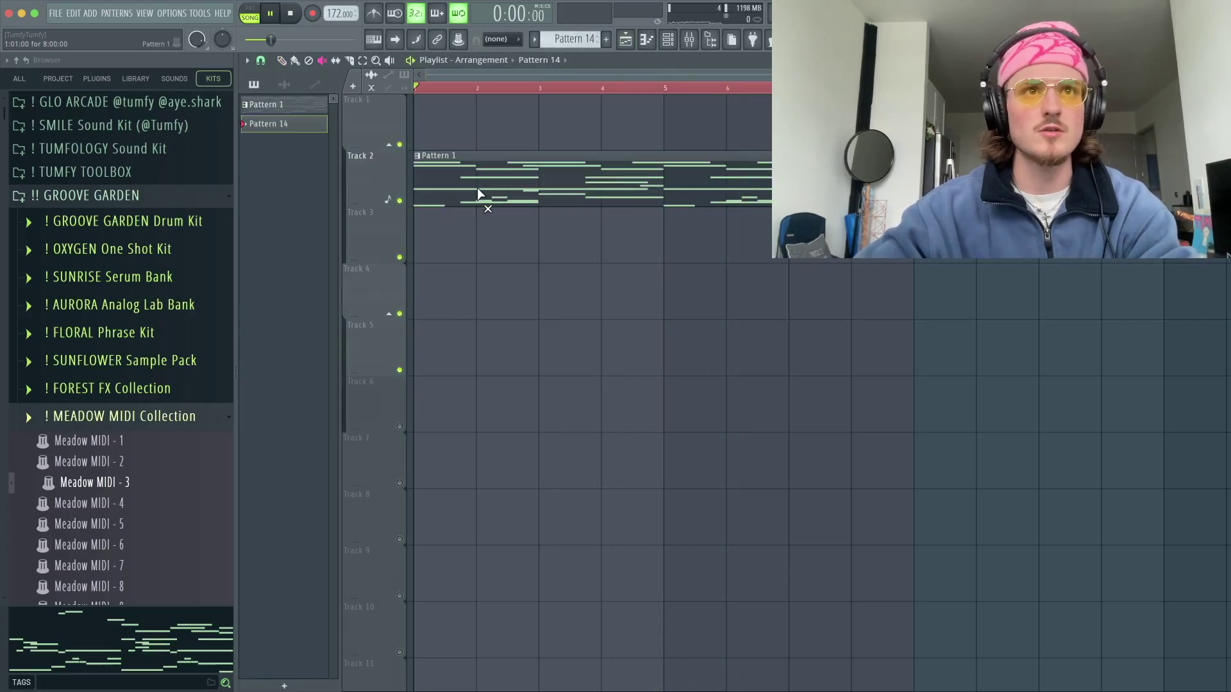
- Reopen Pattern 1 and clone its Serum 2 channel
double_click(494, 188)
click(667, 39)
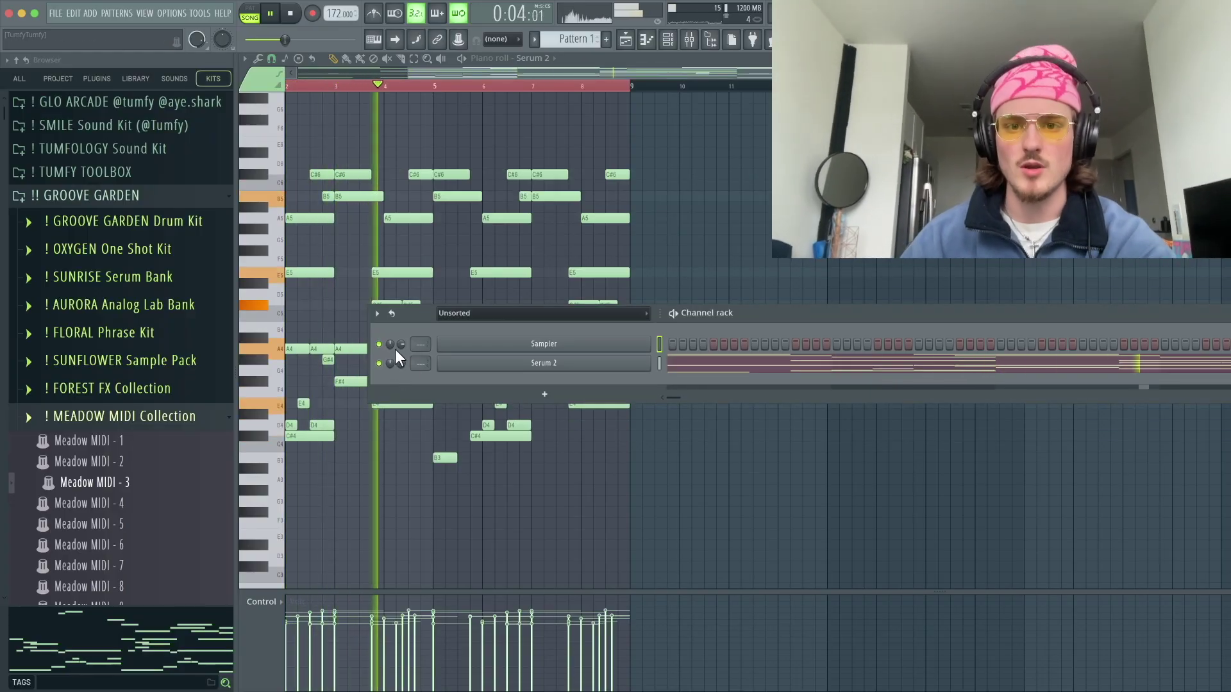
right_click(648, 359)
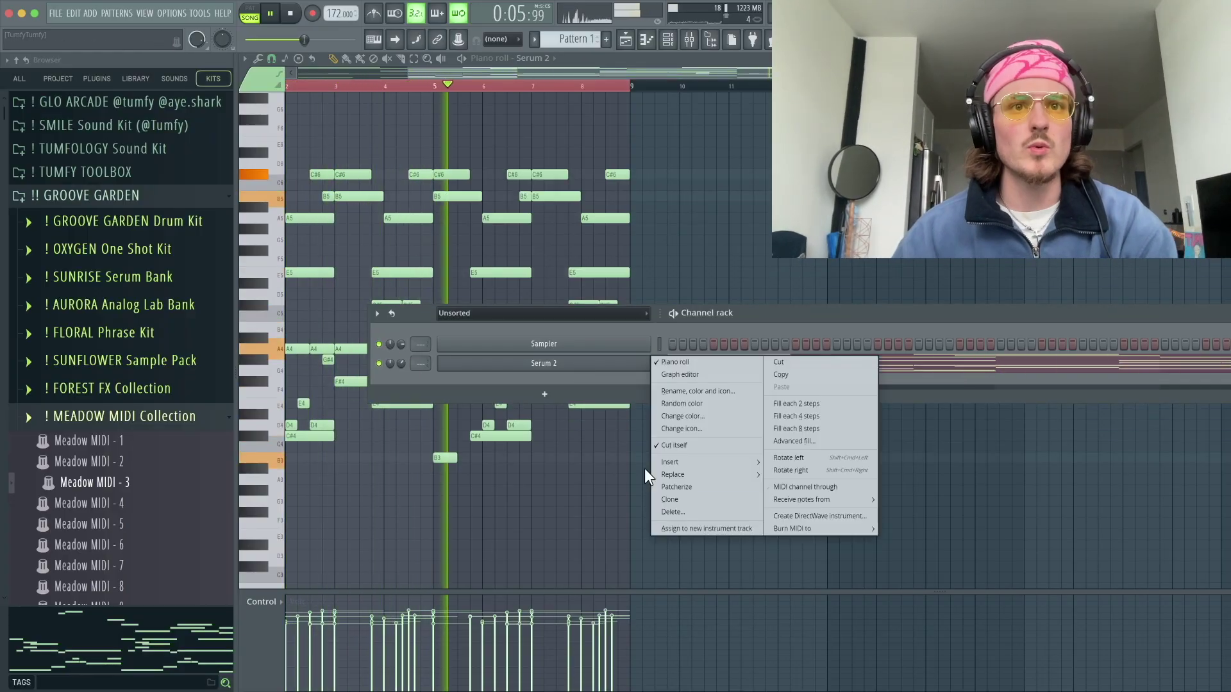
click(677, 503)
- Audition lead presets in the cloned Serum 2 and load Lead - Reverb Cry
click(498, 214)
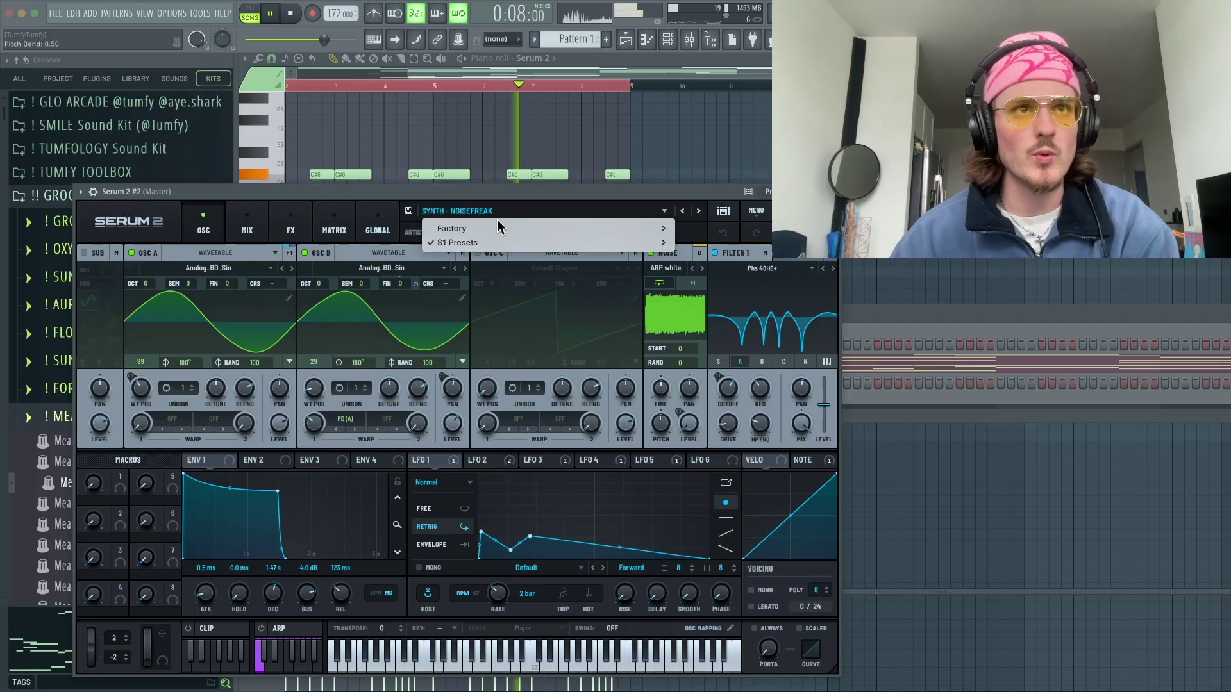
mouse_move(490, 244)
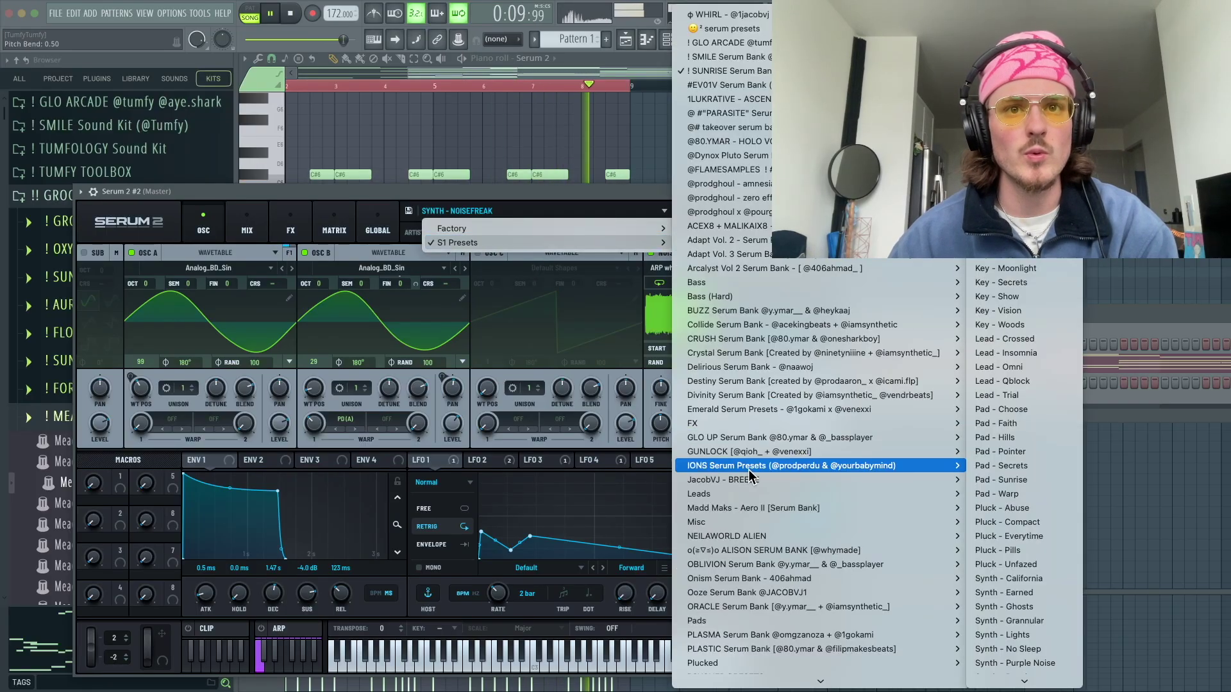
mouse_move(781, 637)
click(1003, 629)
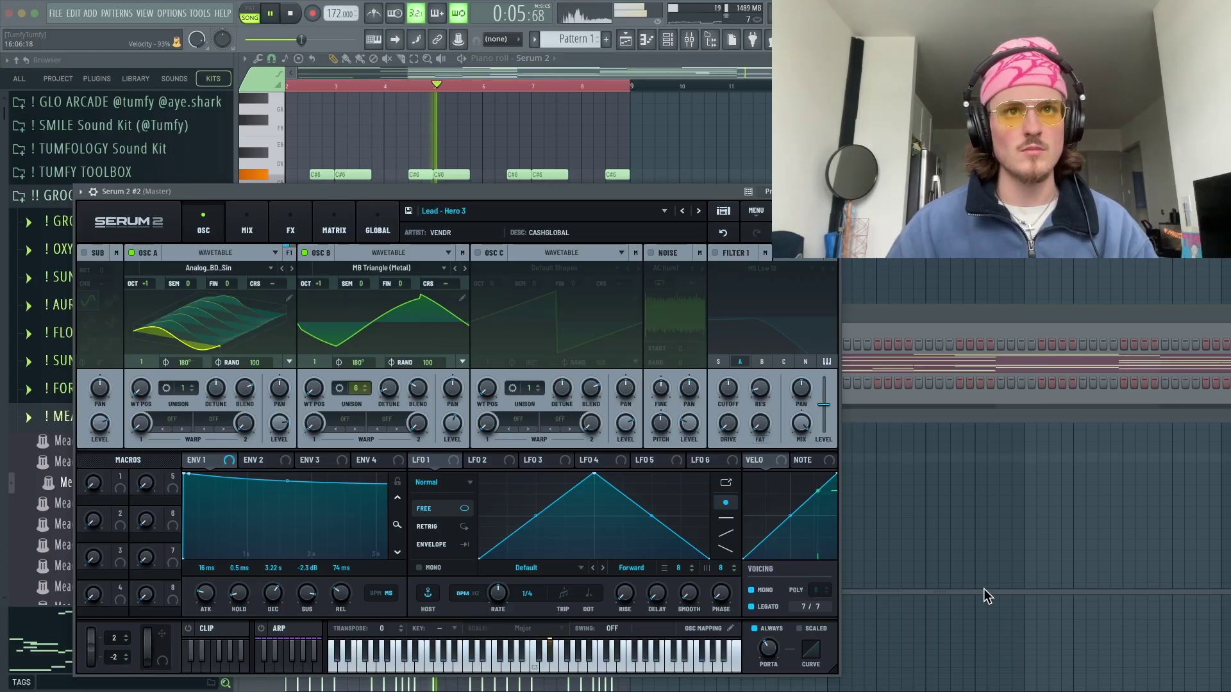
click(696, 212)
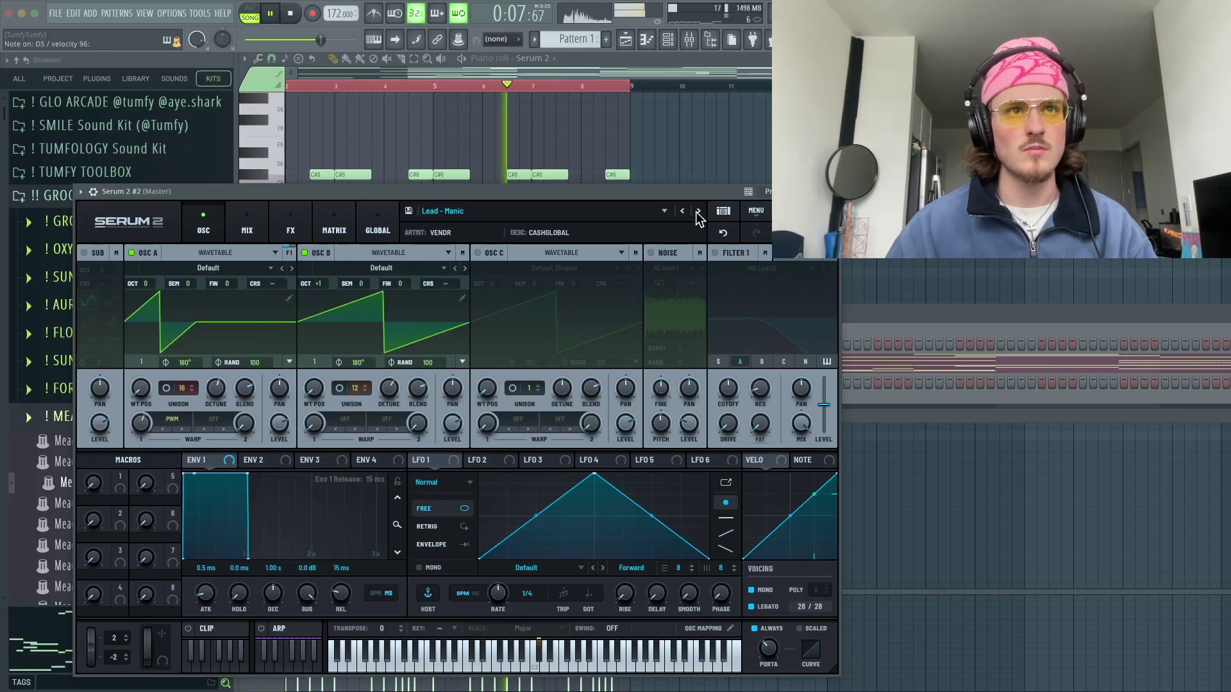
click(697, 212)
click(696, 212)
click(696, 212)
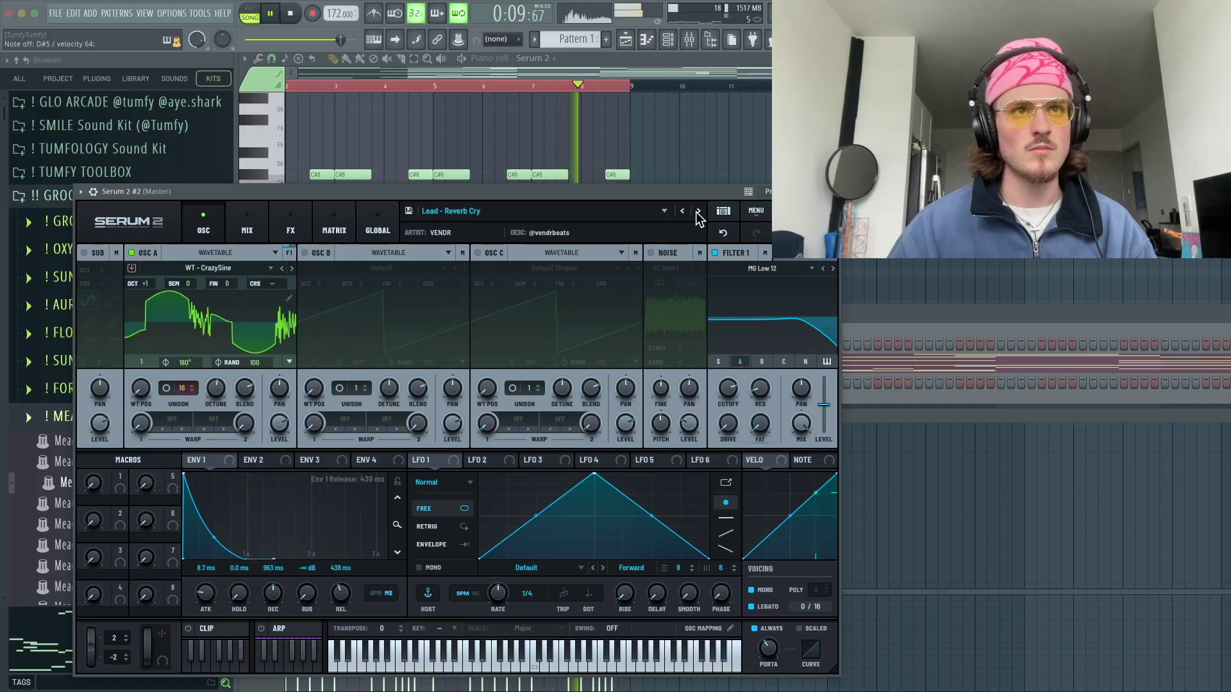
click(696, 212)
click(696, 212)
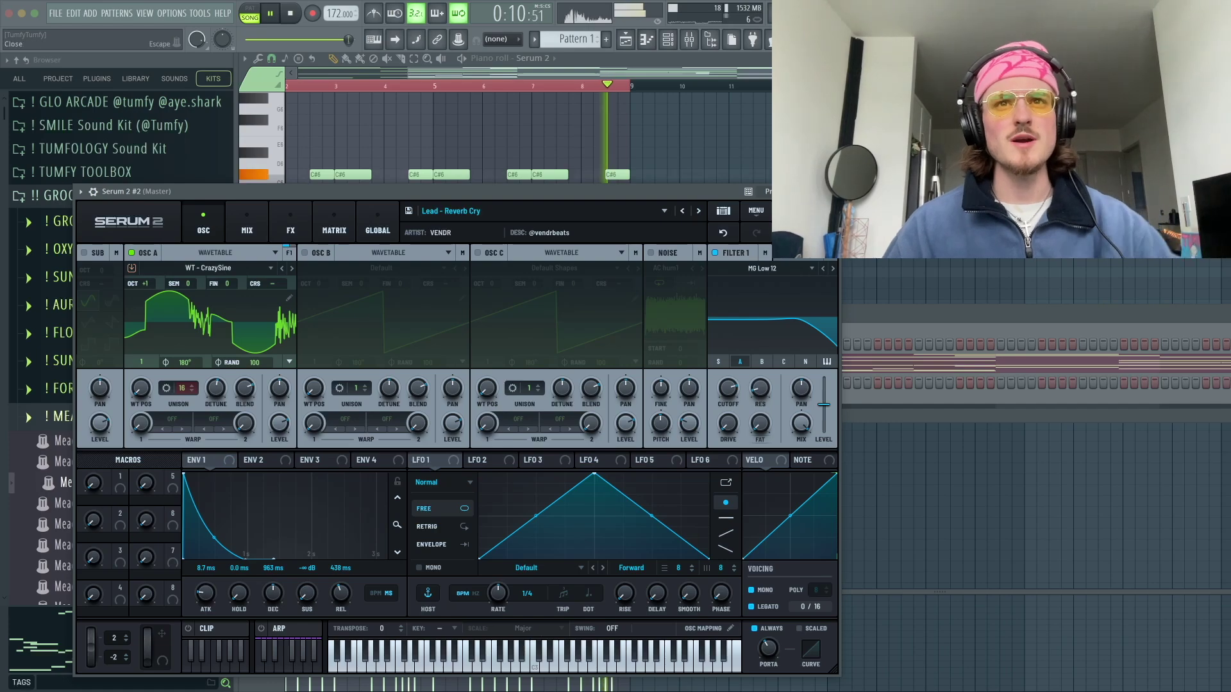
- Close the cloned synth's window, stop playback and open the empty piano roll of Serum 2 #2
click(828, 191)
key(space)
right_click(649, 379)
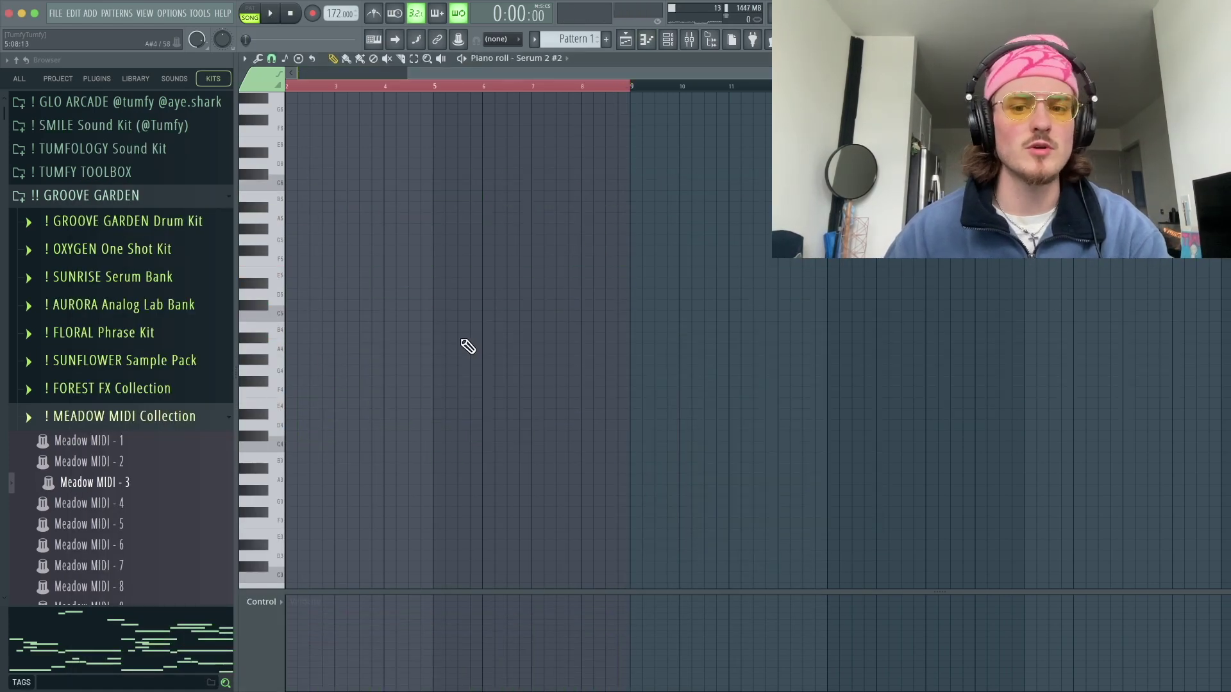
- Enter a descending lead line of short notes C#5, A4, G#4, E4 and C#4 across bars 1 to 5 and play it back
drag(413, 317, 217, 320)
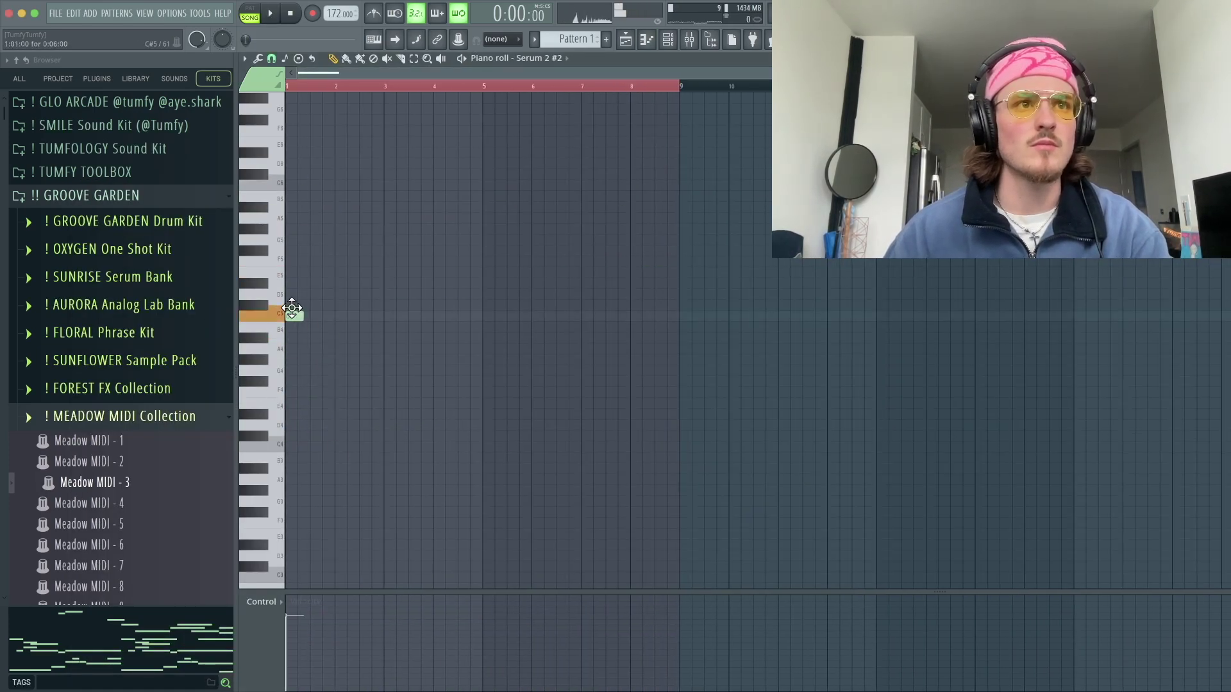
key(space)
click(364, 350)
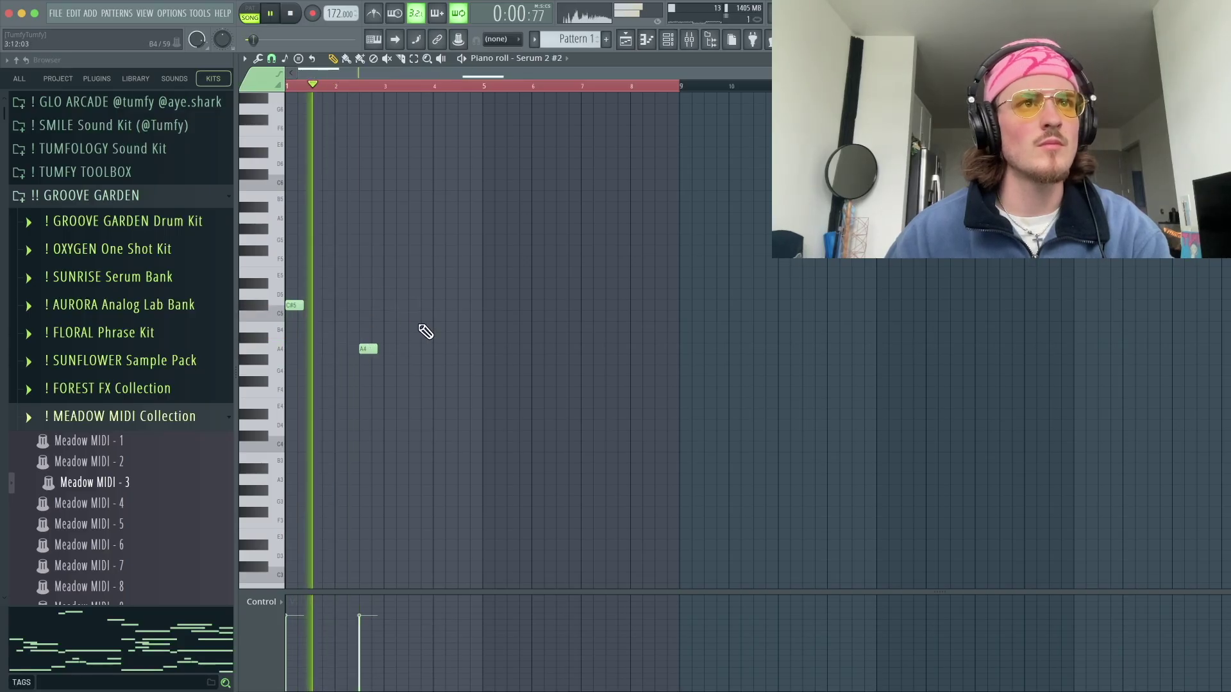
scroll(427, 329, up, 2)
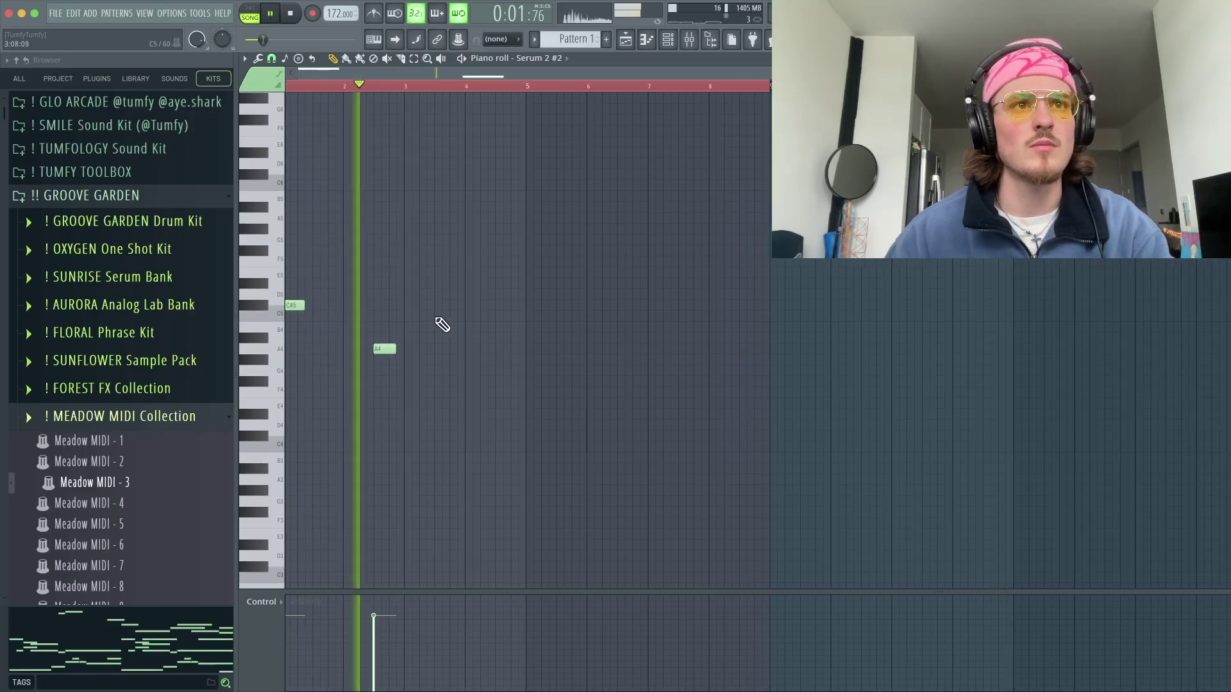
click(461, 360)
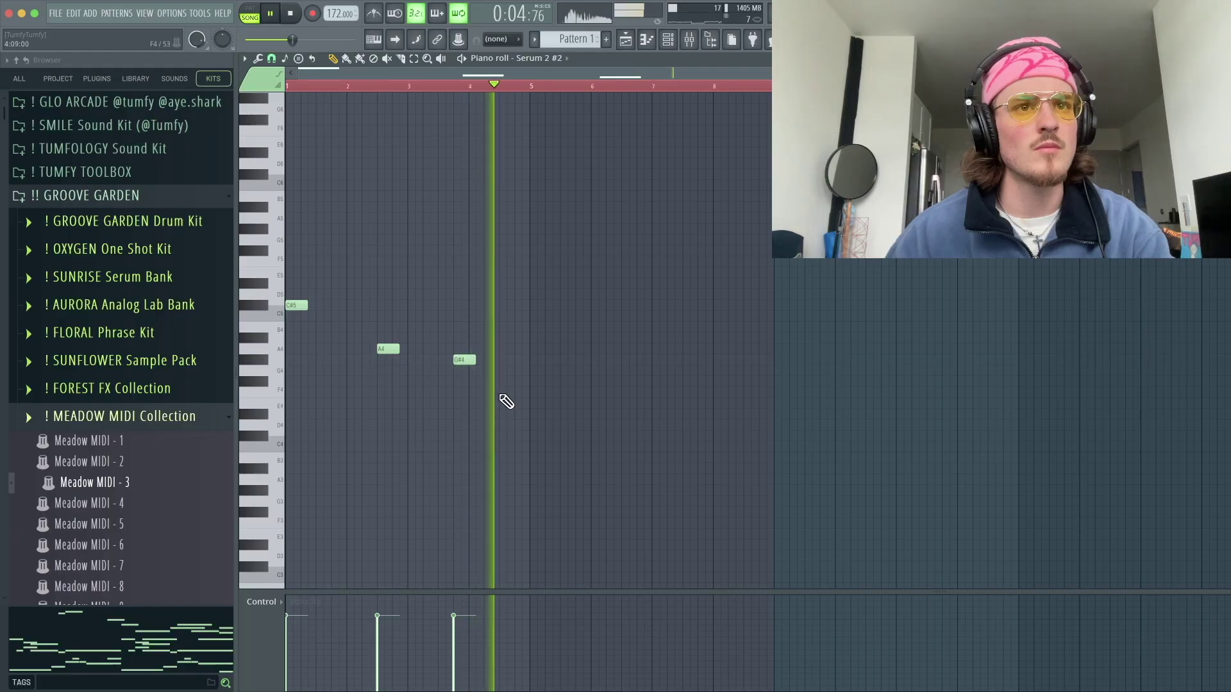
click(513, 394)
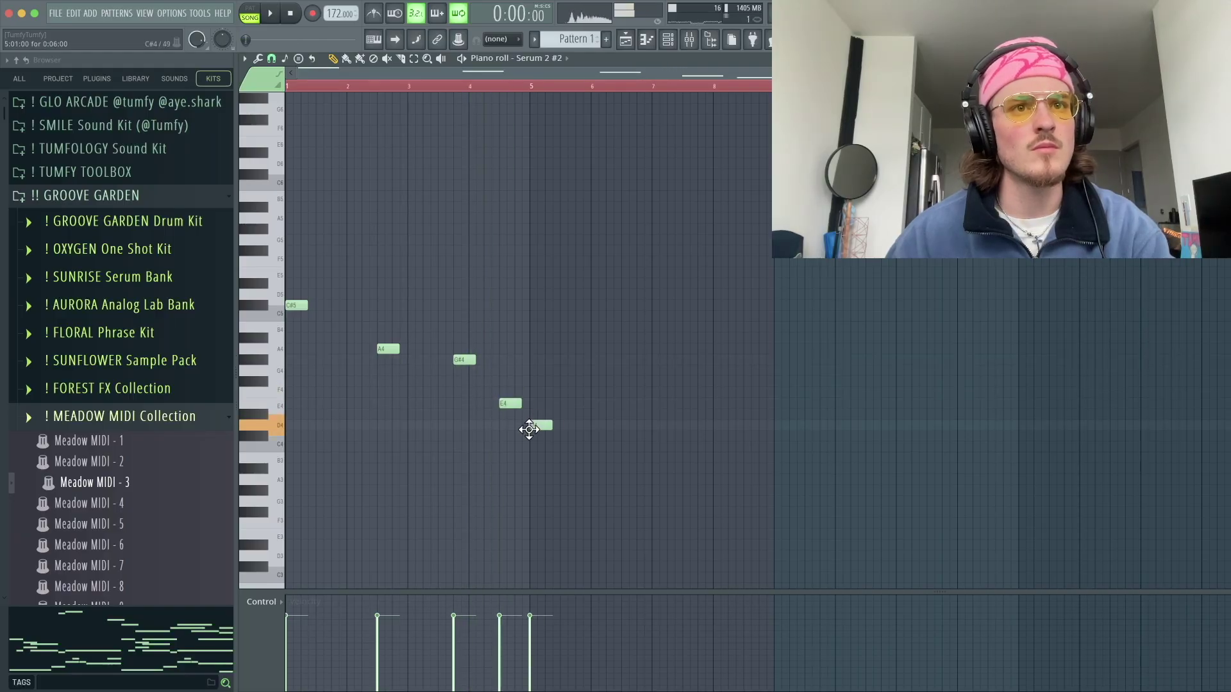
key(space)
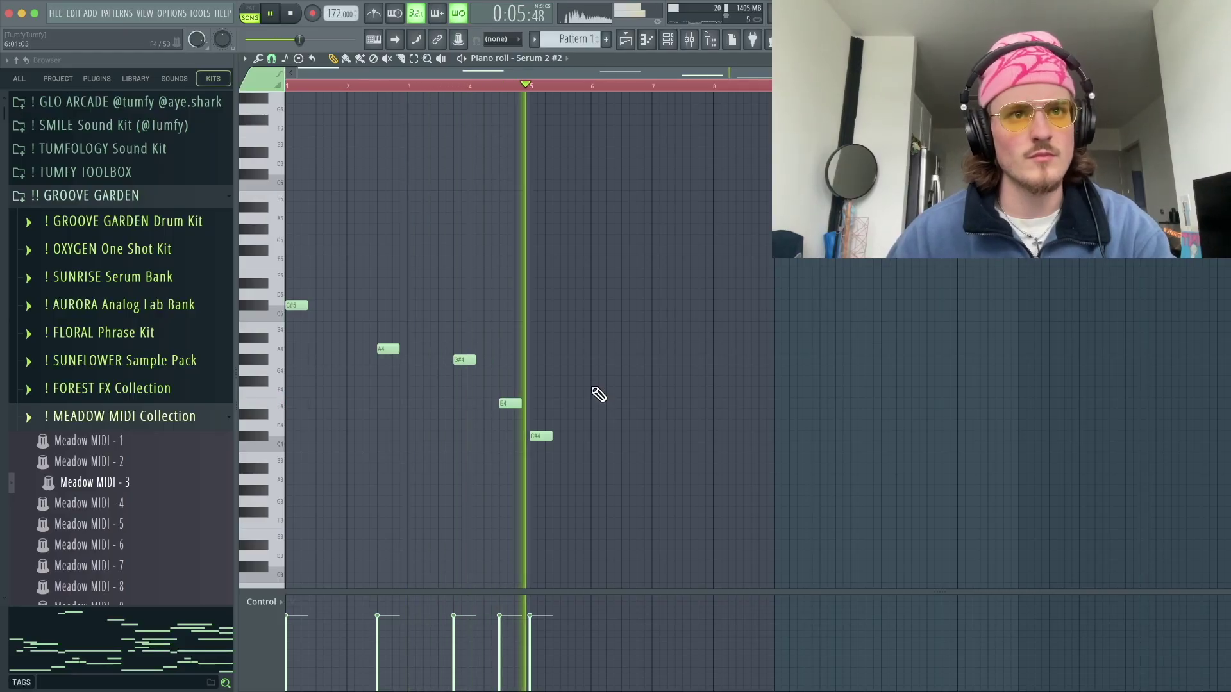
- Continue the lead against the metronome with A4 in bar 6, G#4 in bar 7 and A4 in bar 8
click(632, 372)
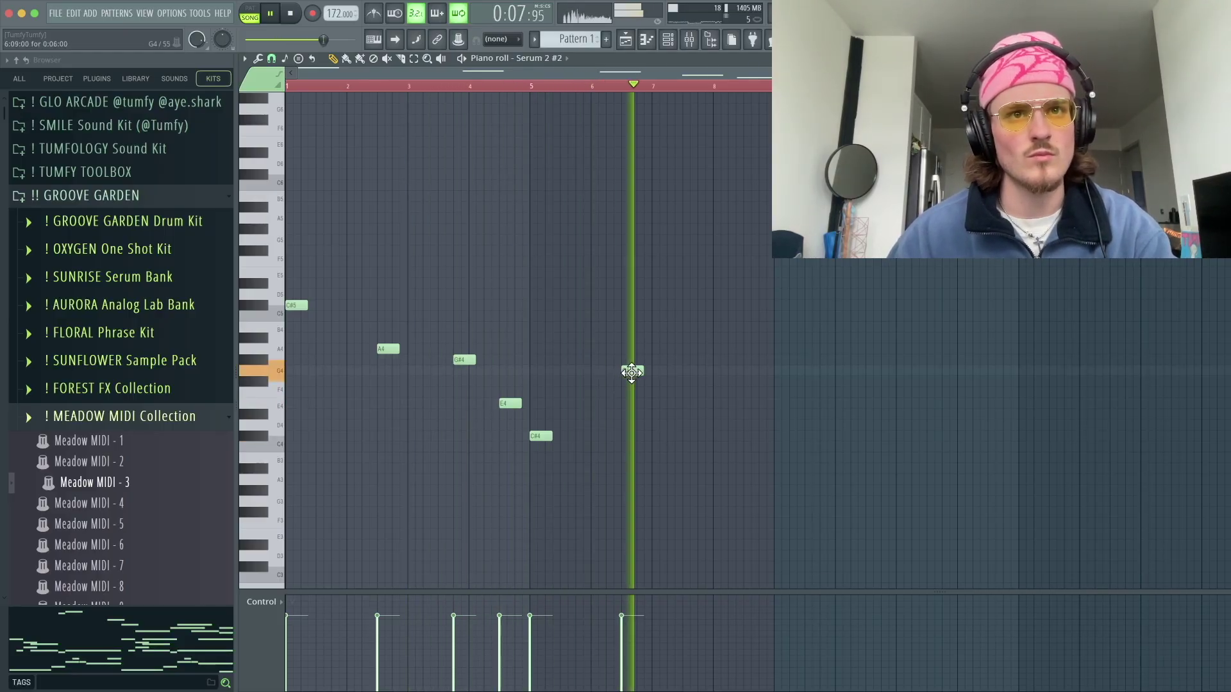
click(631, 90)
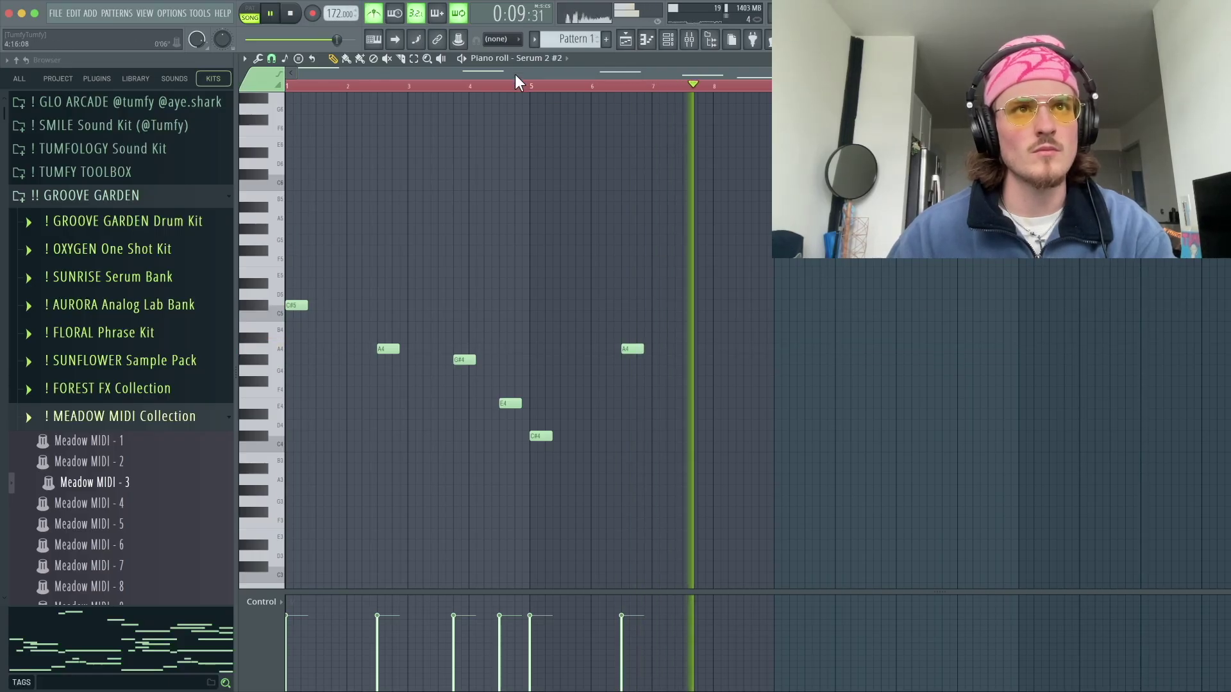
right_click(520, 211)
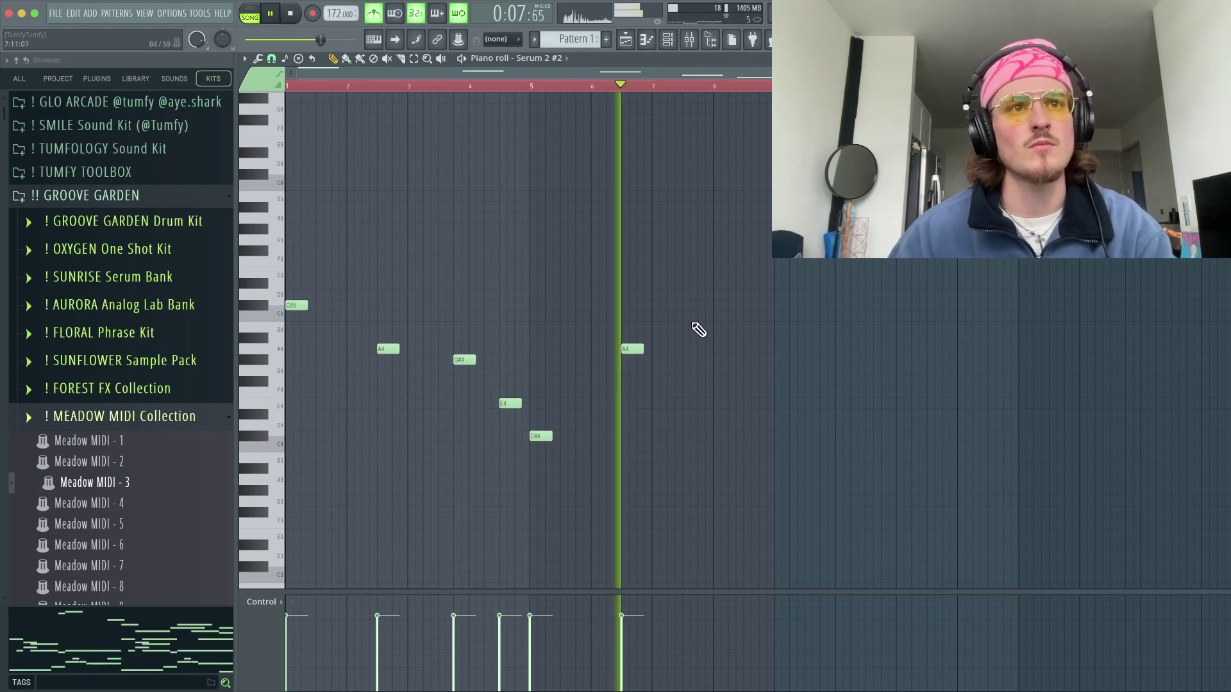
click(690, 361)
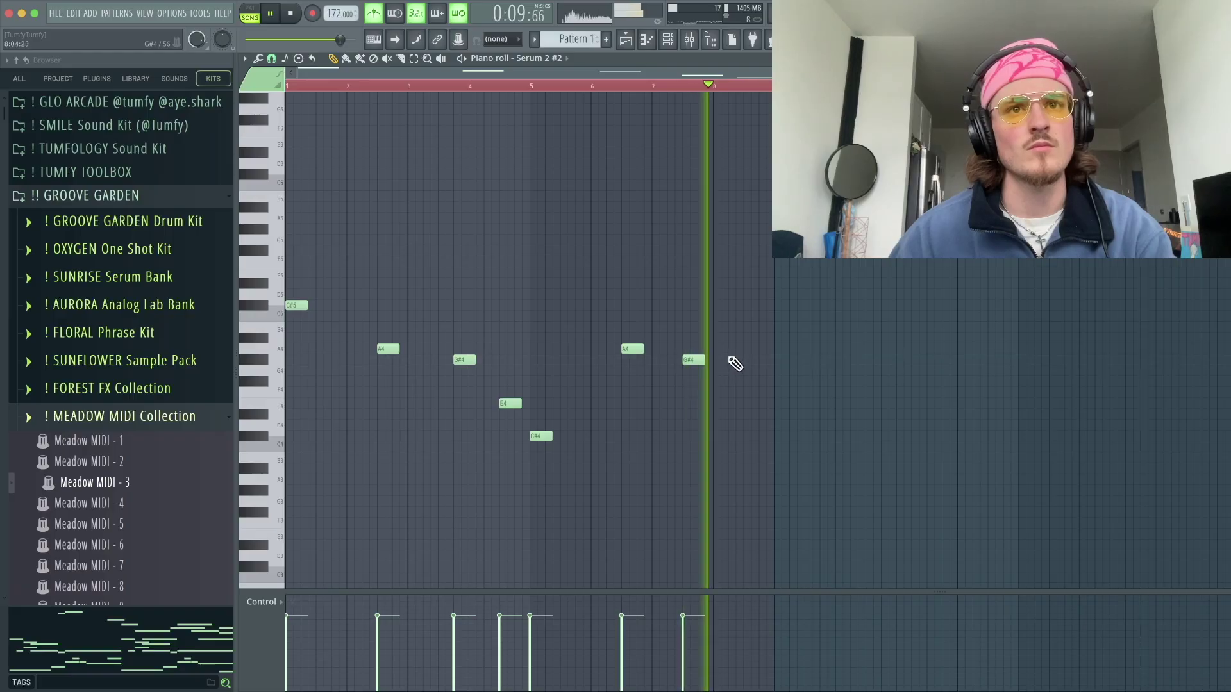
click(734, 350)
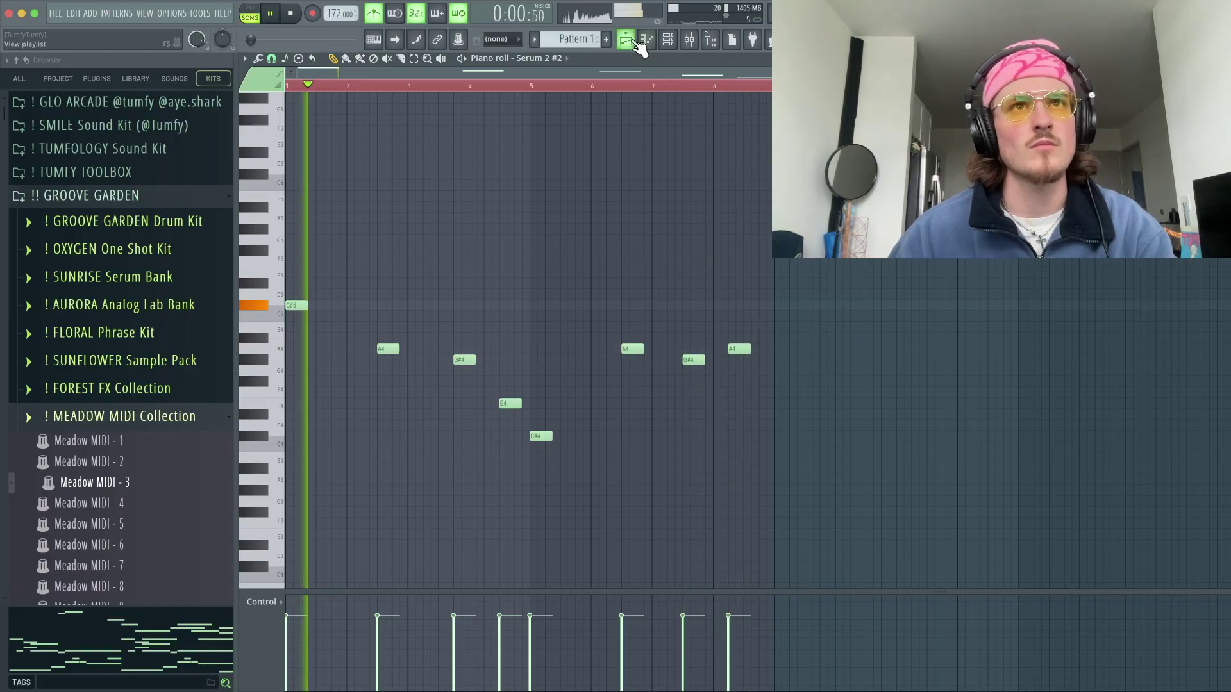
- Switch off the metronome and clone the Serum 2 #2 channel
click(376, 14)
click(667, 39)
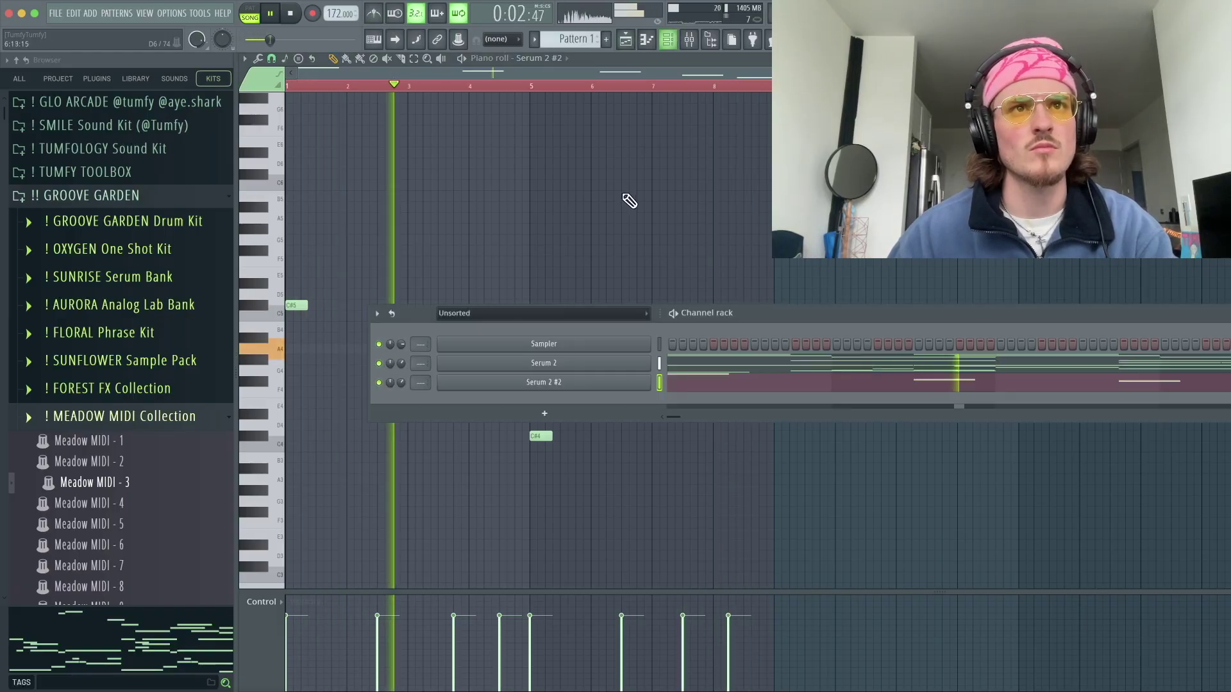
right_click(532, 382)
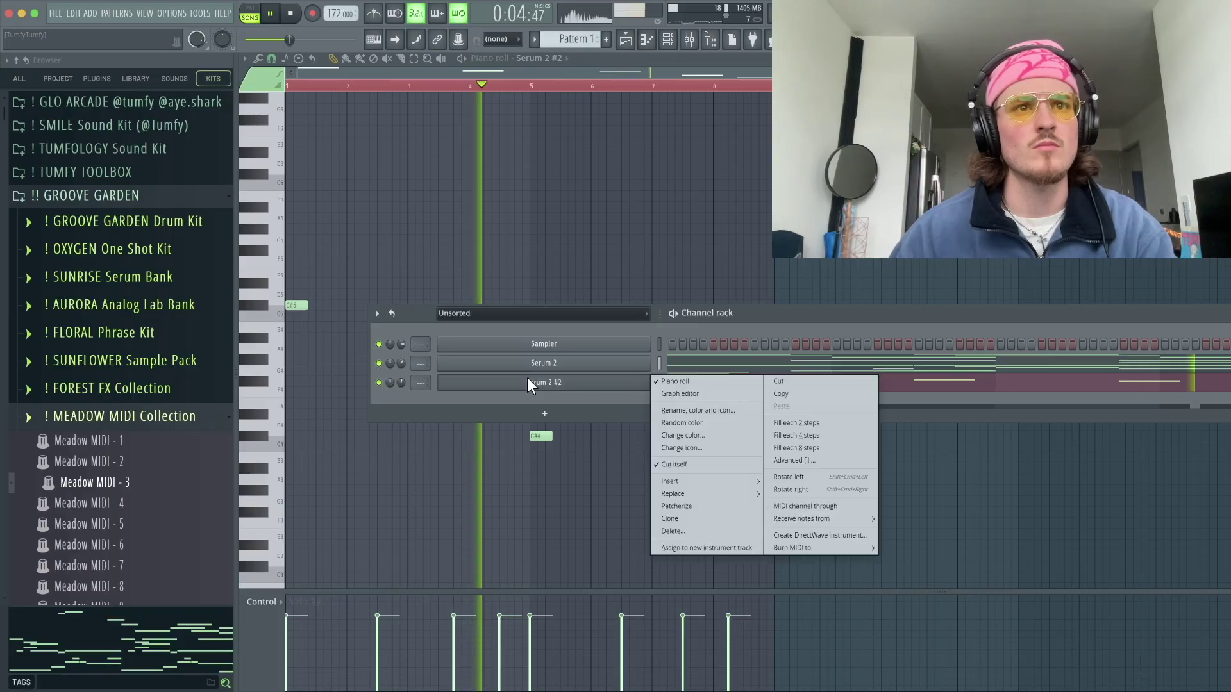
click(670, 521)
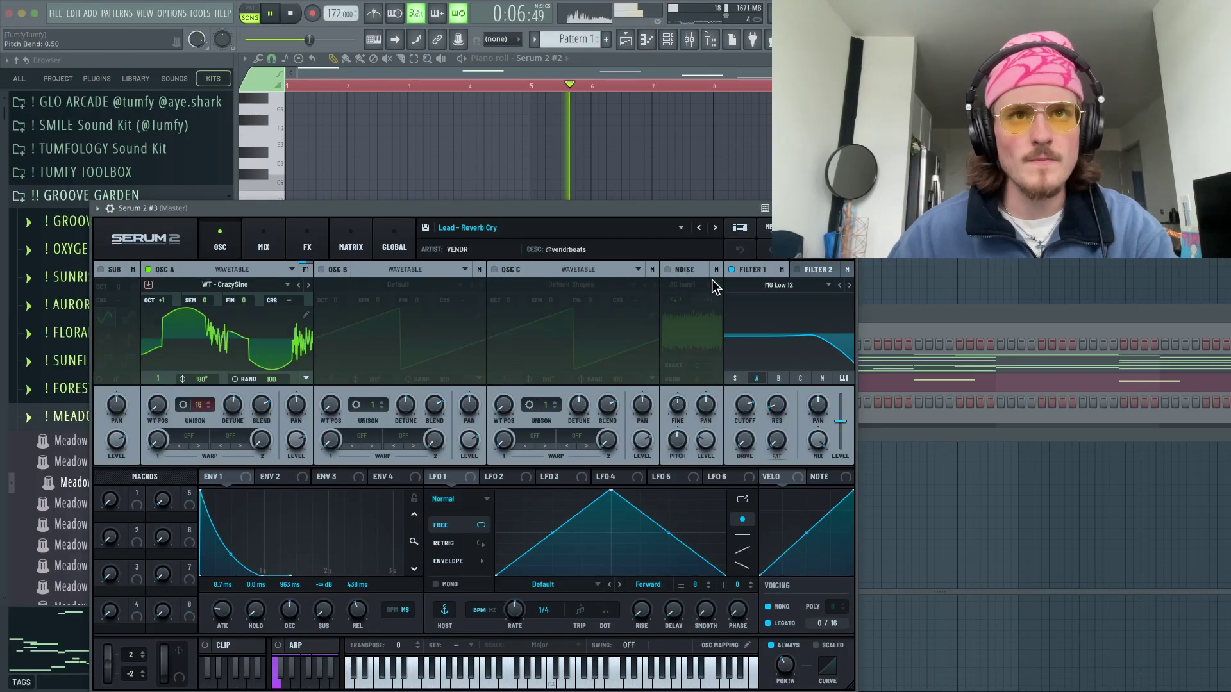
- Audition the following lead presets in the new clone, load Lead - Spin and close the synth window
click(714, 227)
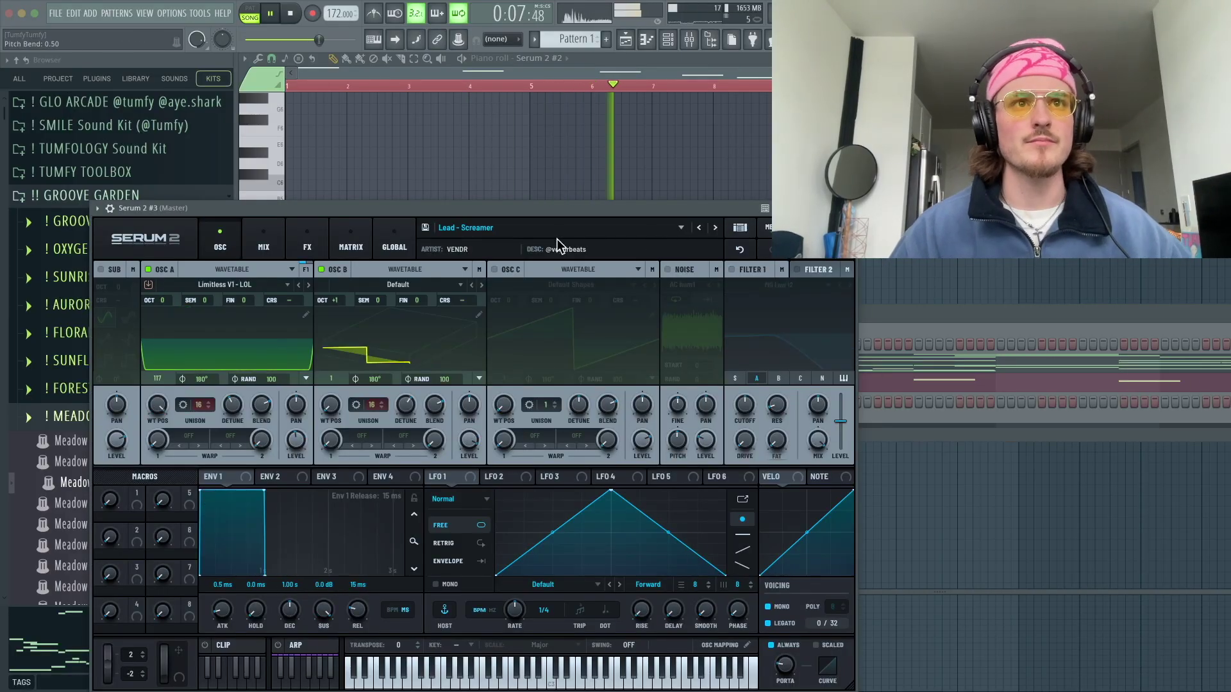
click(713, 227)
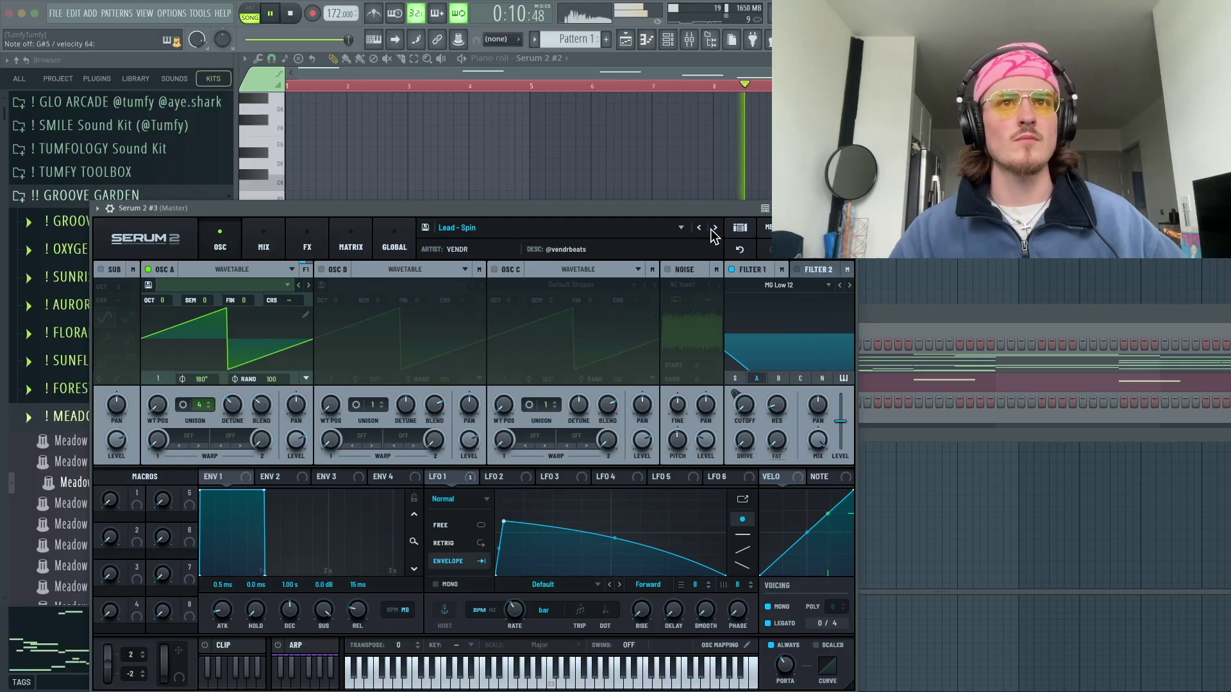
key(Escape)
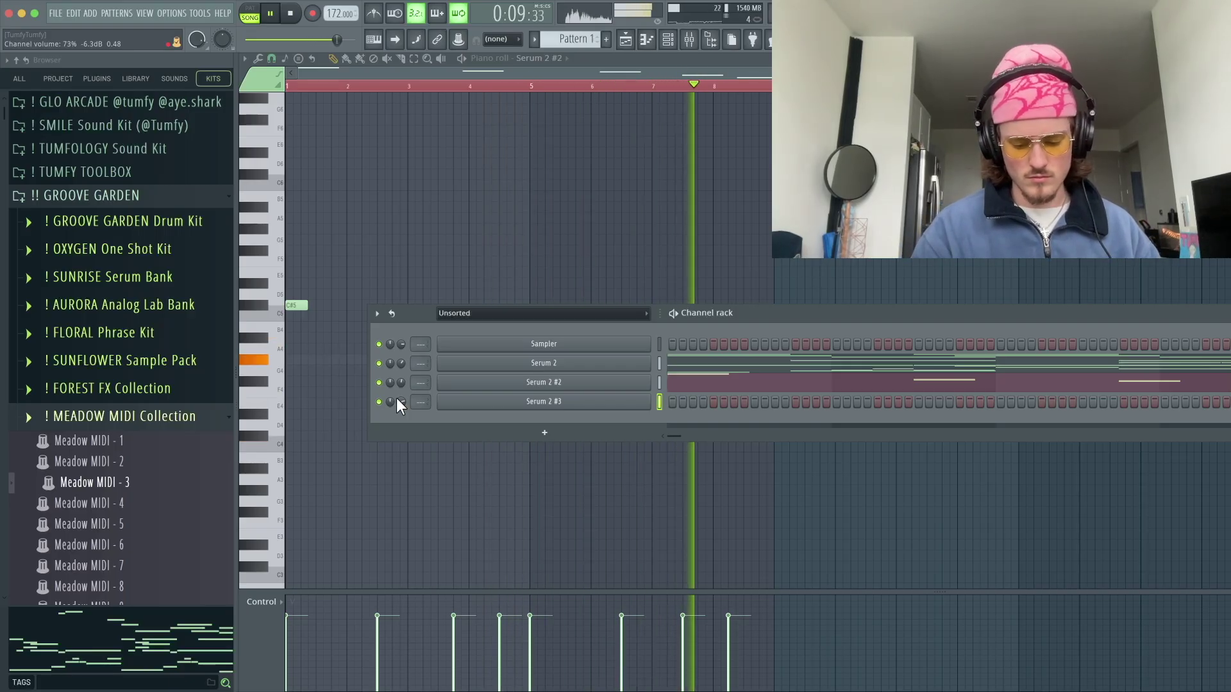
- Reset the typing keyboard's root note, octave and layout options
click(285, 59)
click(284, 58)
right_click(375, 40)
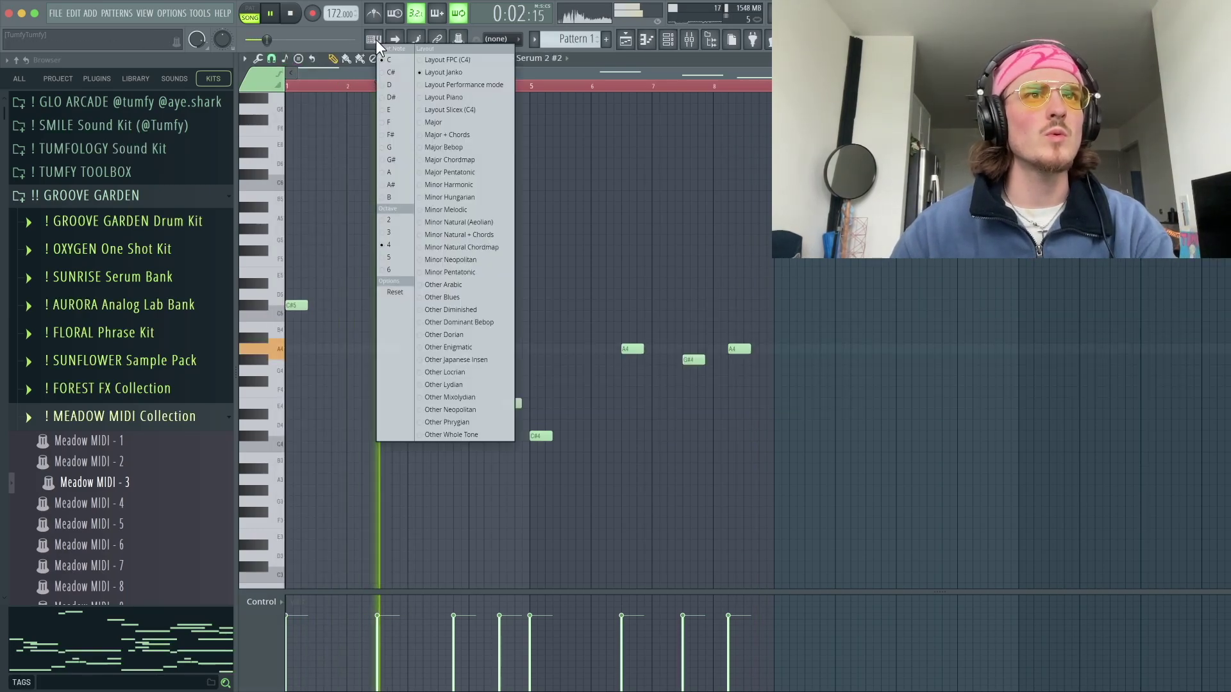
click(399, 293)
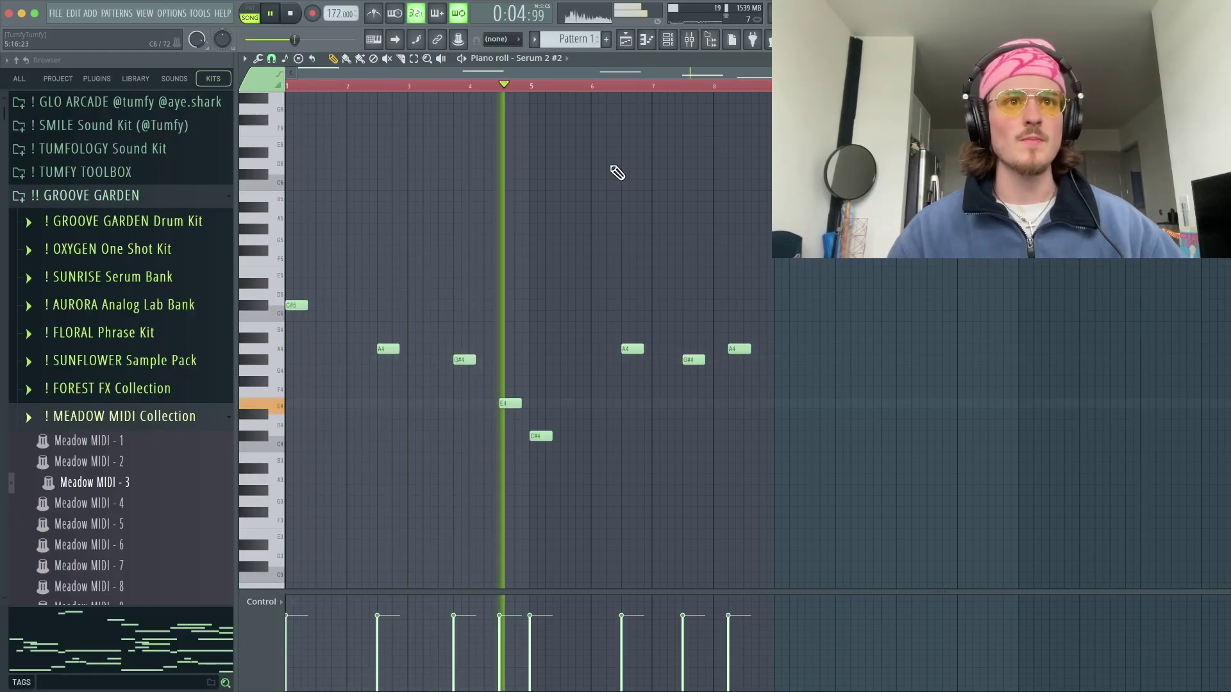
- Open the empty piano roll of Serum 2 #3 and set its snap to 1/2 beat
click(667, 39)
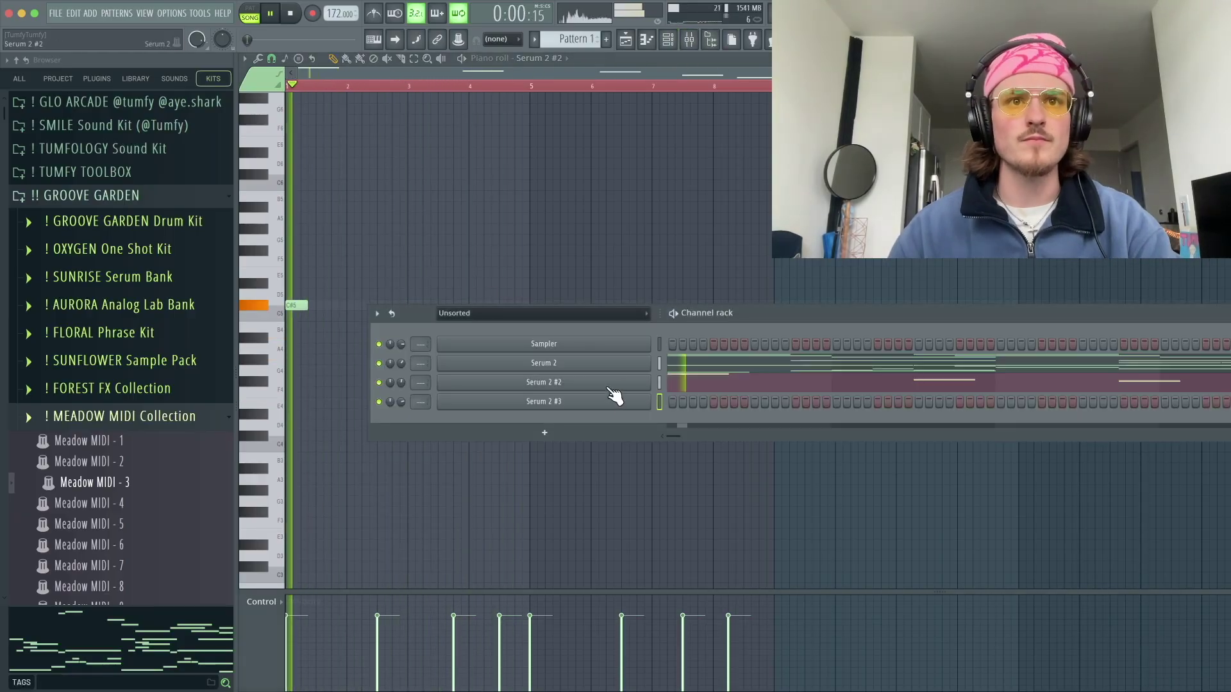
right_click(617, 399)
click(660, 400)
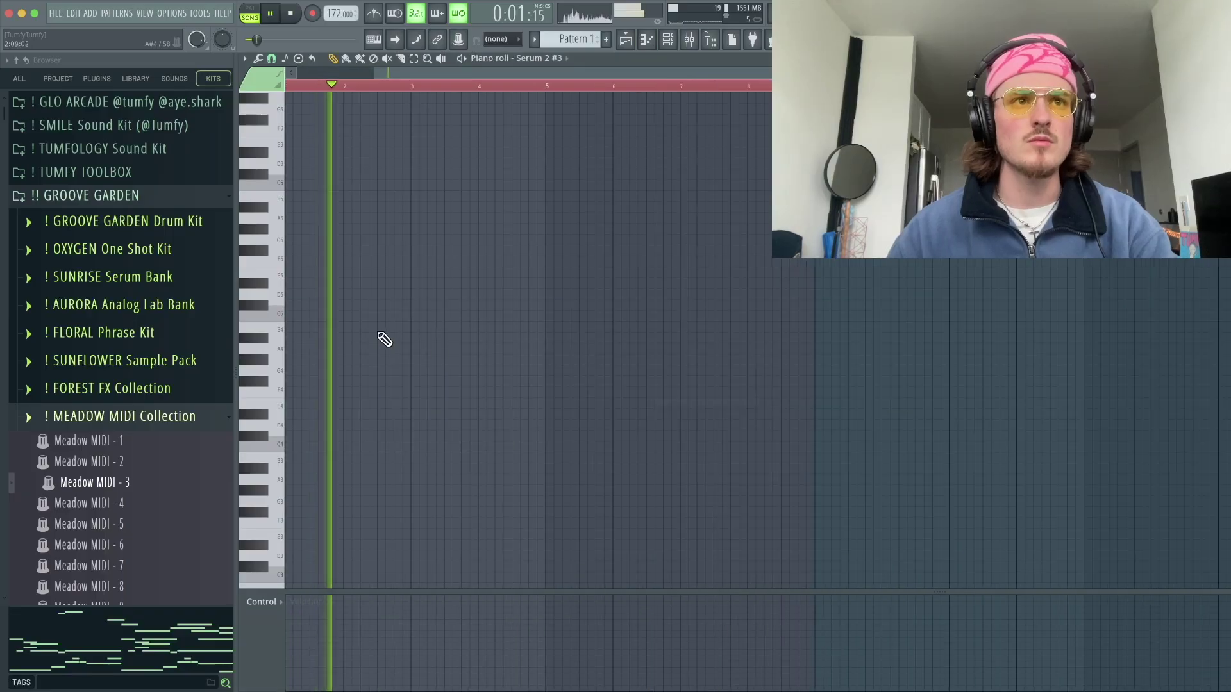
click(271, 58)
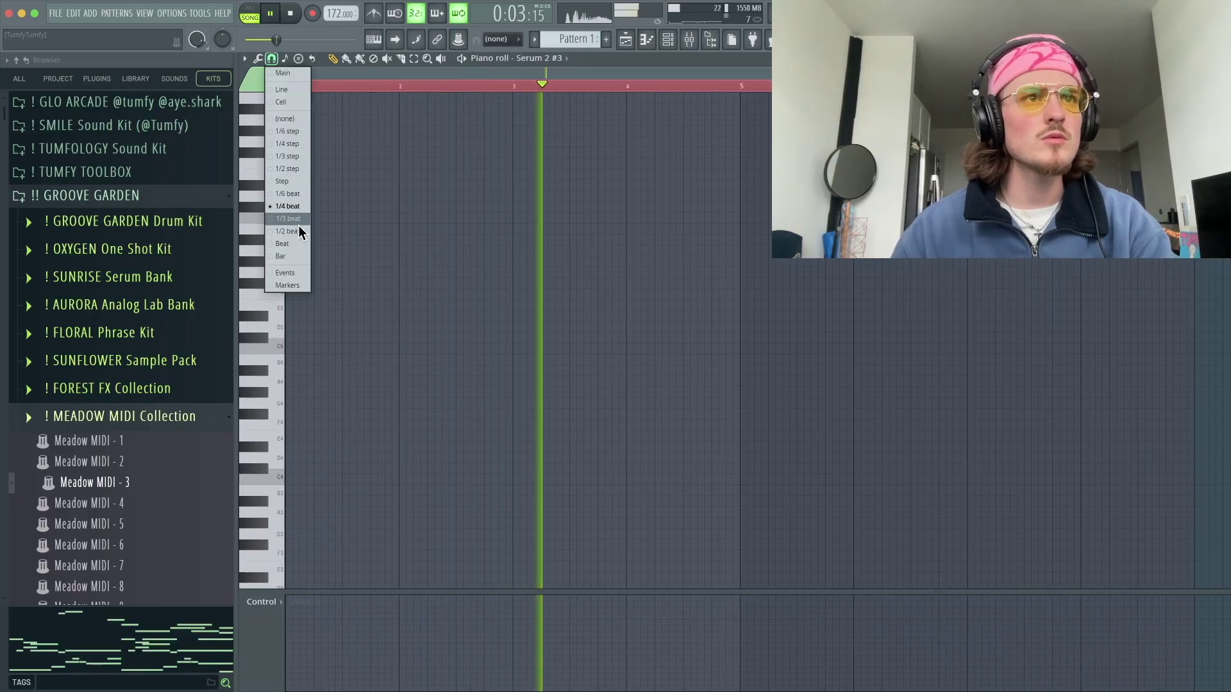
click(288, 230)
click(272, 58)
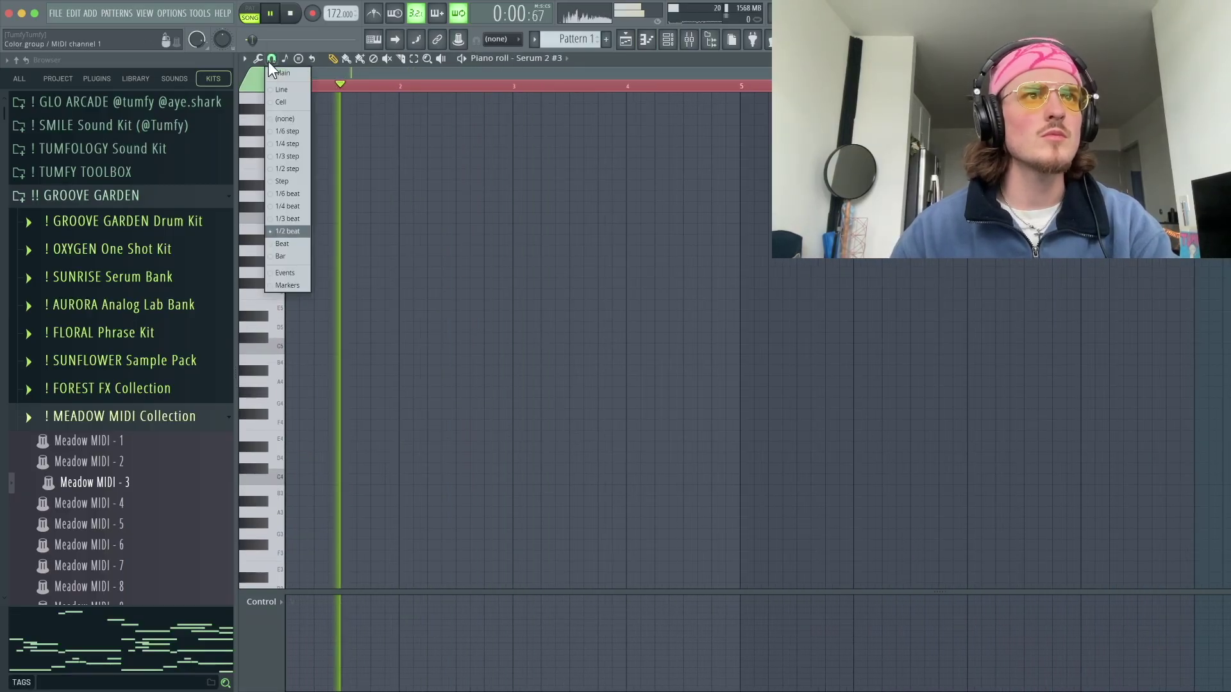
click(292, 219)
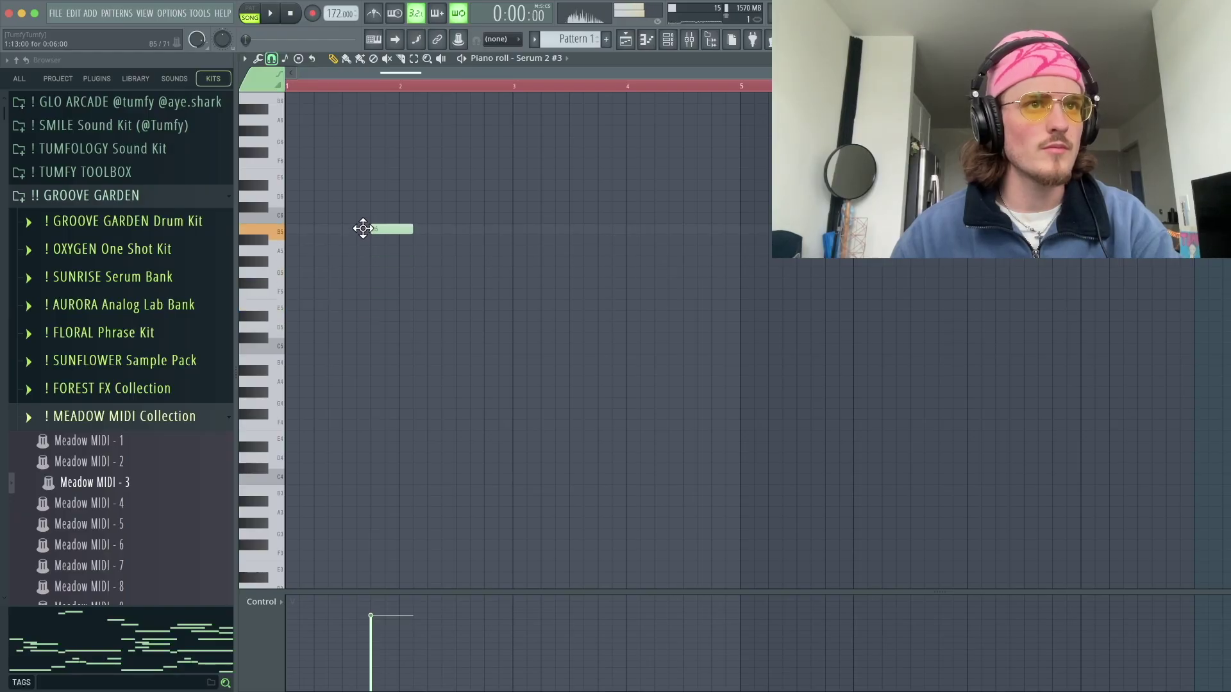
- Place half-beat B5 and C#6 notes on the last beat of bar 1, leaving no stray note in bar 2
key(space)
mouse_move(397, 230)
mouse_down()
mouse_move(378, 229)
mouse_move(371, 207)
mouse_move(378, 229)
mouse_move(389, 207)
mouse_up()
click(377, 218)
key(space)
key(space)
click(444, 239)
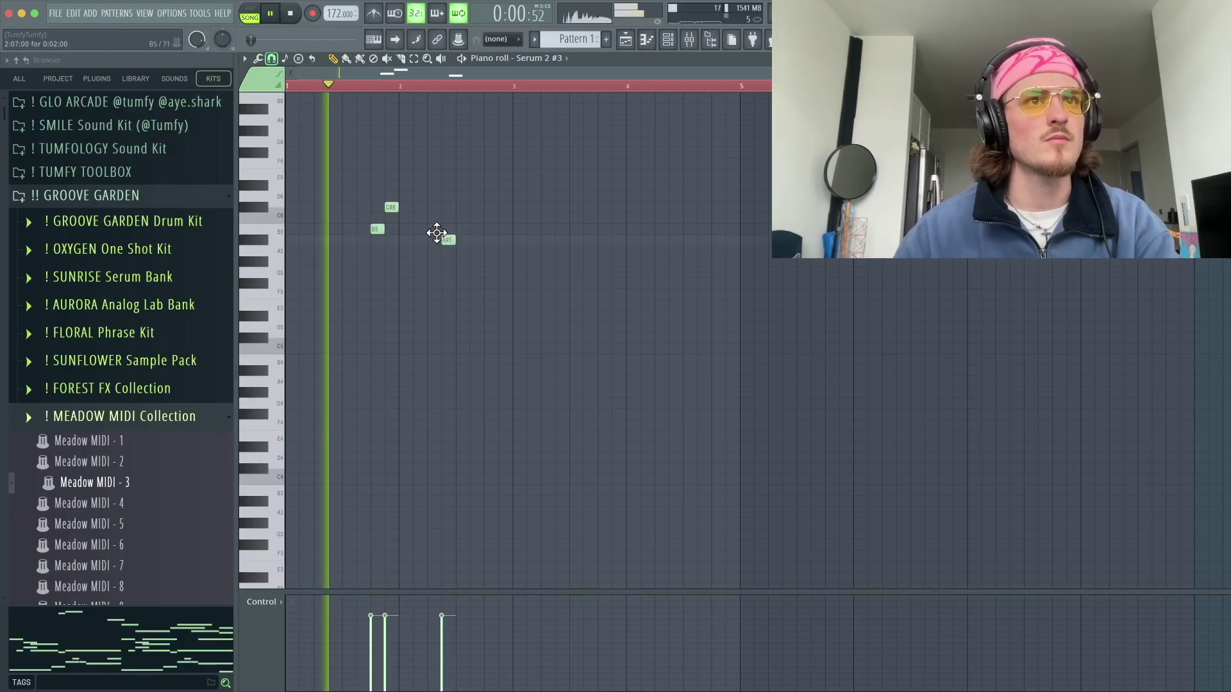
right_click(444, 237)
- Route the Serum 2 #3 channel to mixer track 2 and return to its piano roll
drag(287, 86, 668, 92)
key(F6)
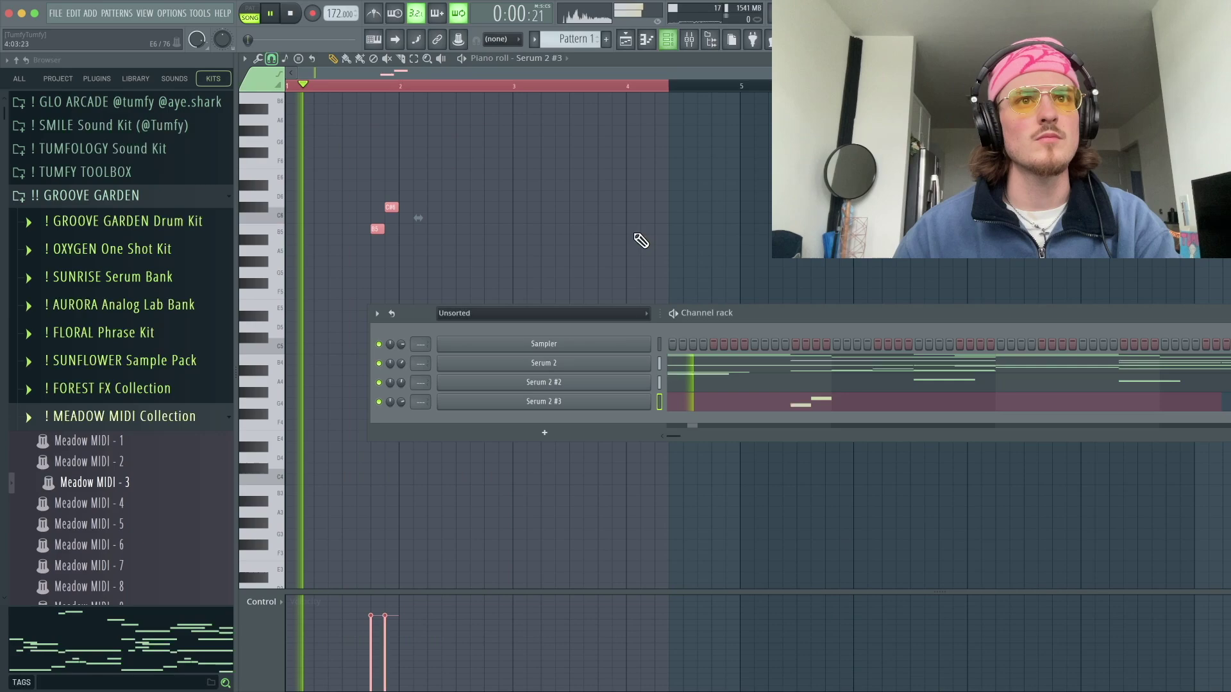
click(550, 403)
drag(346, 208, 820, 151)
scroll(420, 397, up, 1)
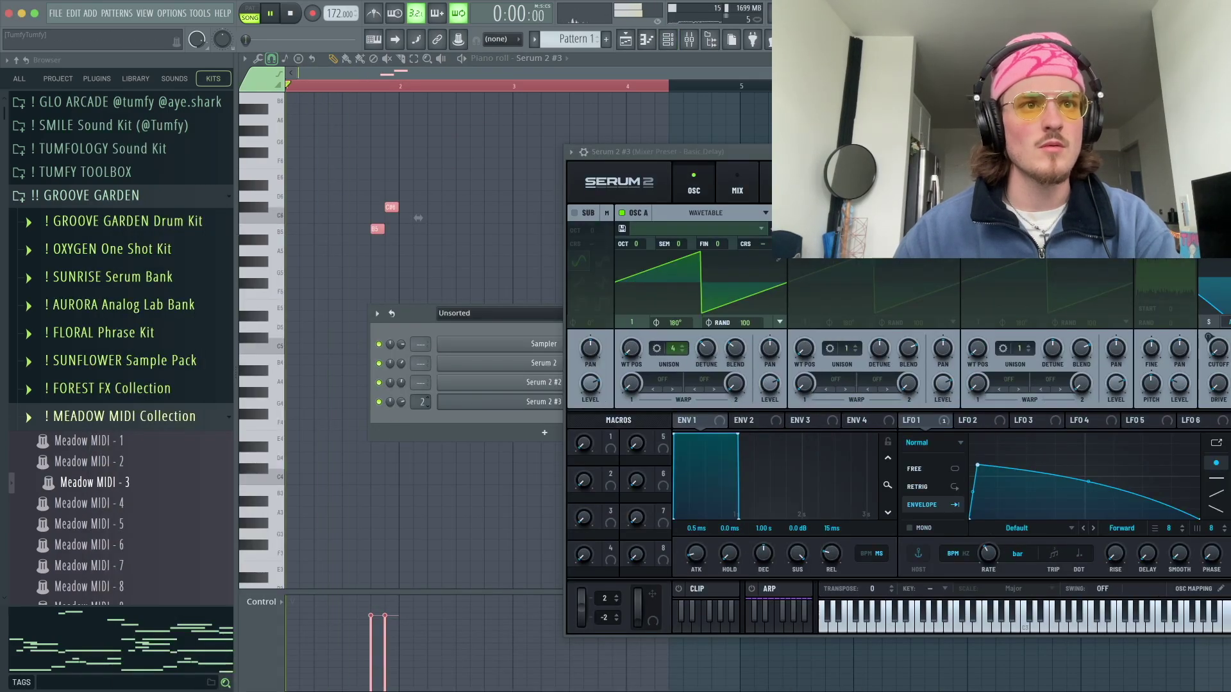
key(F6)
key(Escape)
- Duplicate the first two bars into bars 3 and 4 and transpose the copied notes down one octave
drag(667, 86, 513, 86)
key(ctrl+b)
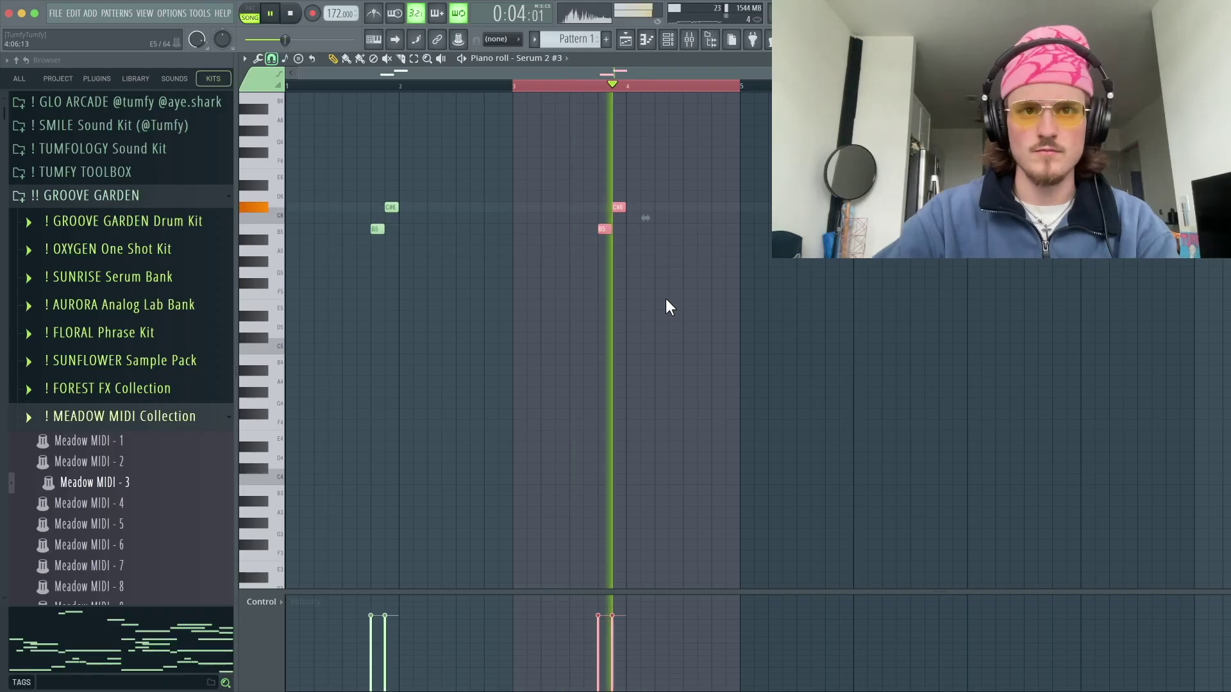
key(ctrl+Down)
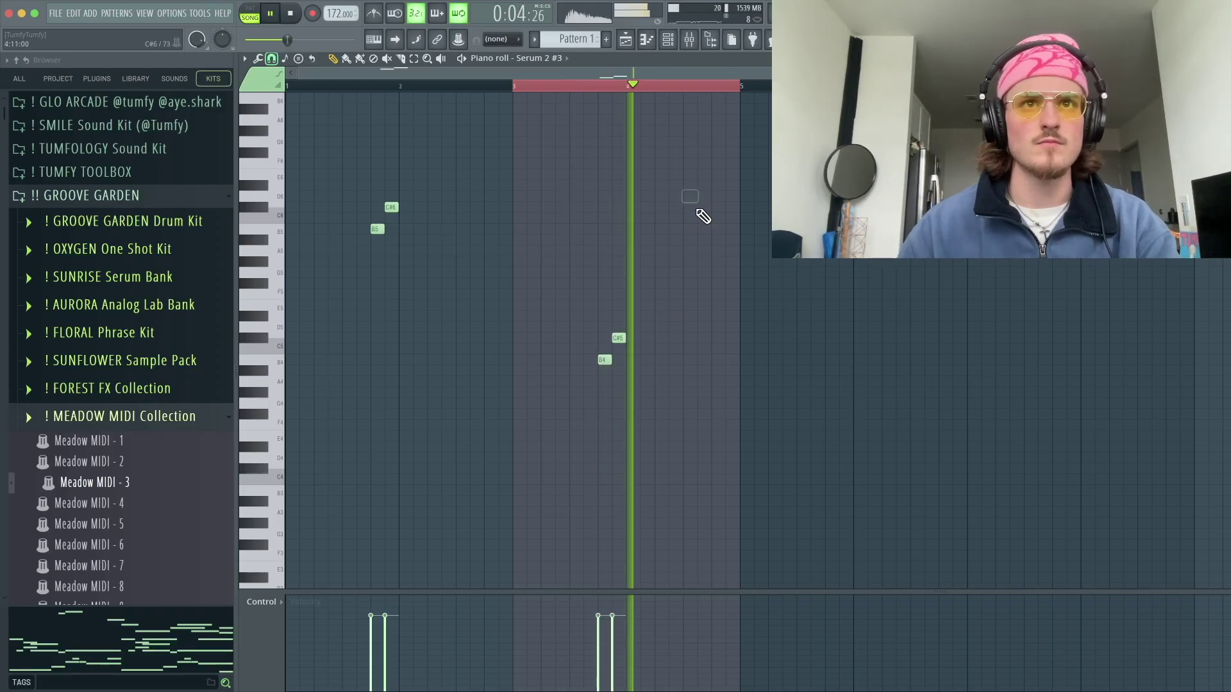
- Select bars 1 to 4 as the loop range and restart playback with the metronome on
key(space)
drag(741, 86, 288, 99)
click(675, 151)
key(ctrl+z)
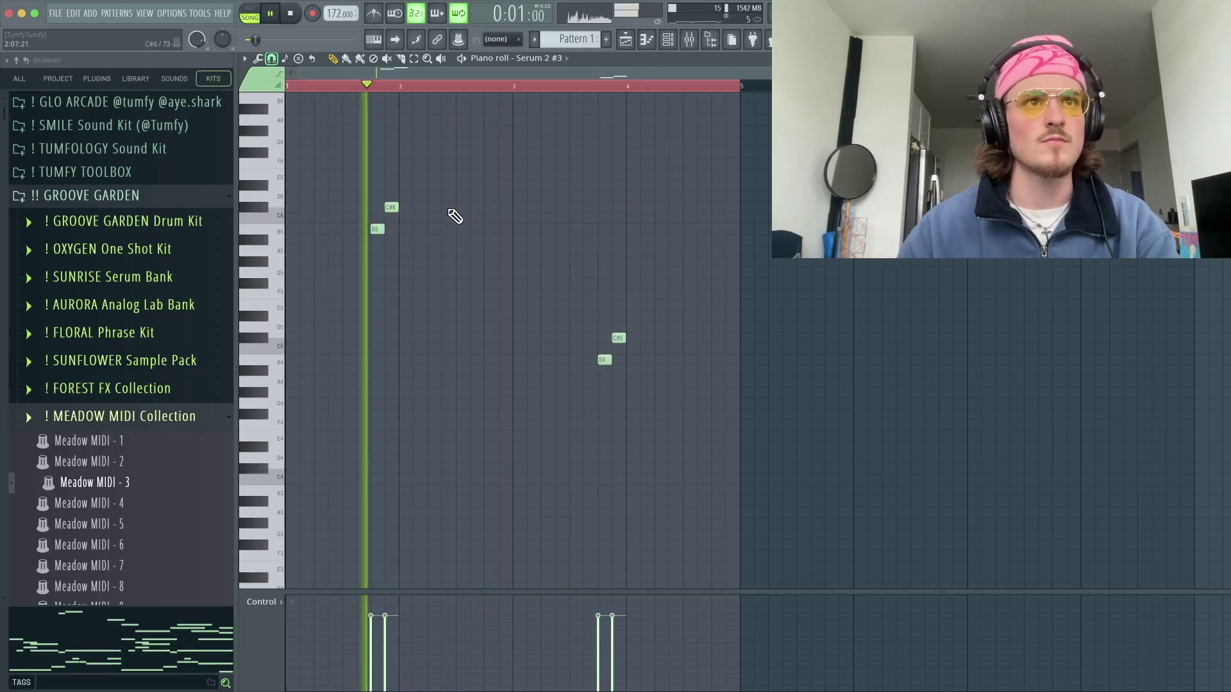
click(373, 13)
key(space)
key(space)
- Duplicate the four-bar B–C# phrase into bars 5 to 8, leaving no stray notes
scroll(561, 257, down, 4)
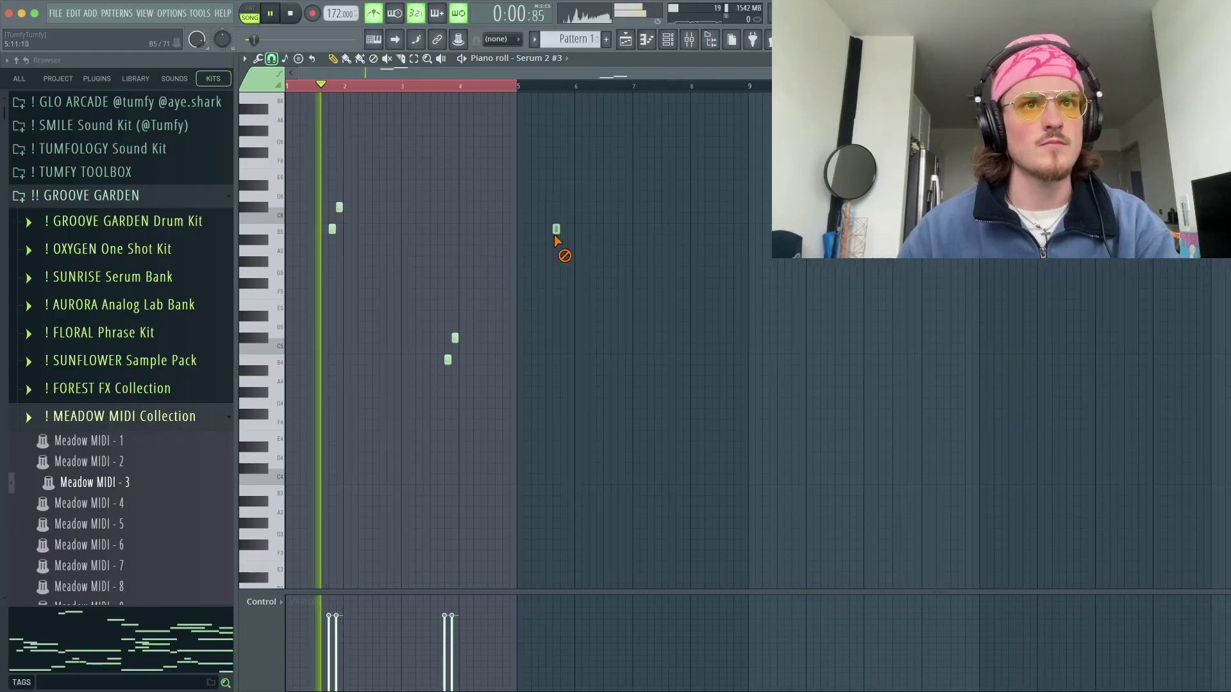
scroll(497, 290, up, 3)
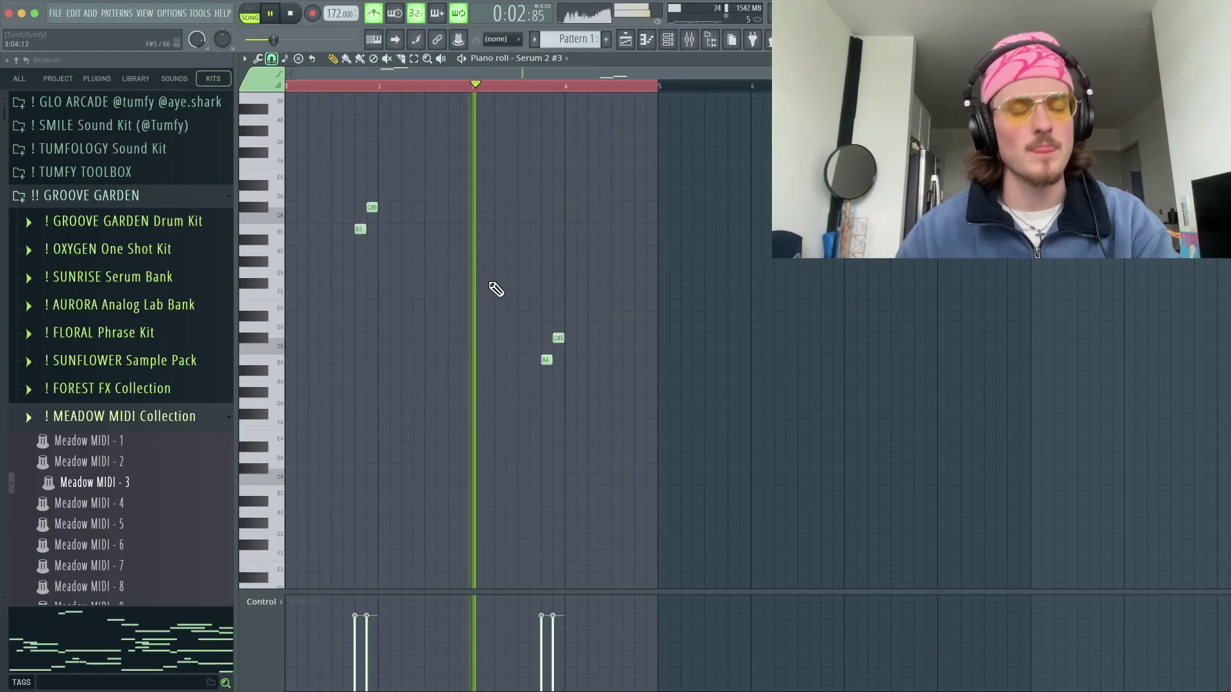
click(718, 252)
right_click(718, 251)
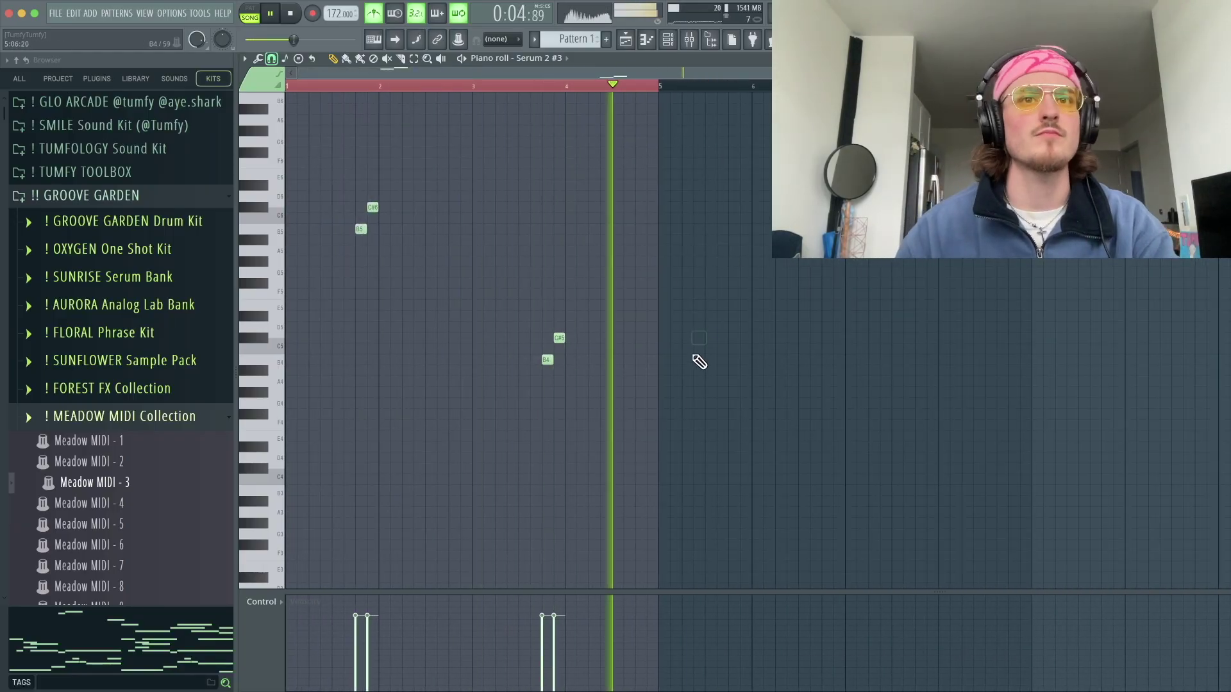
key(ctrl+a)
key(ctrl+b)
click(523, 174)
right_click(523, 174)
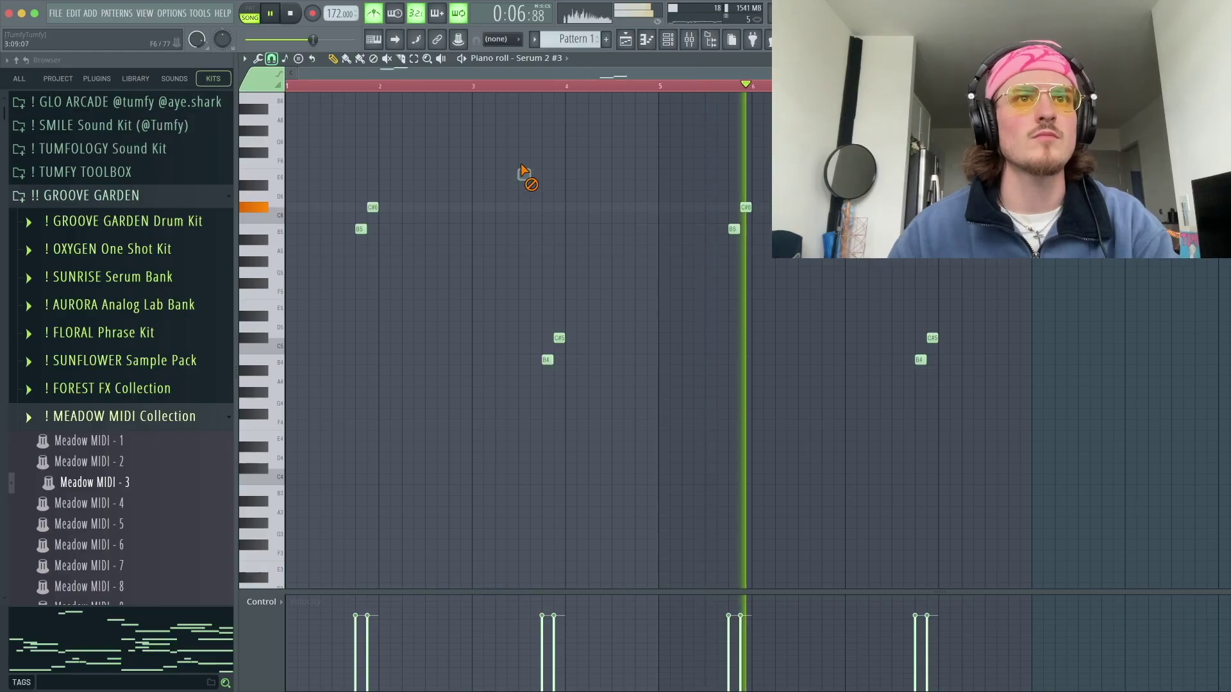
- Clone the Serum 2 #3 channel and open the empty piano roll of the copy, Serum 2 #4
click(669, 40)
right_click(545, 404)
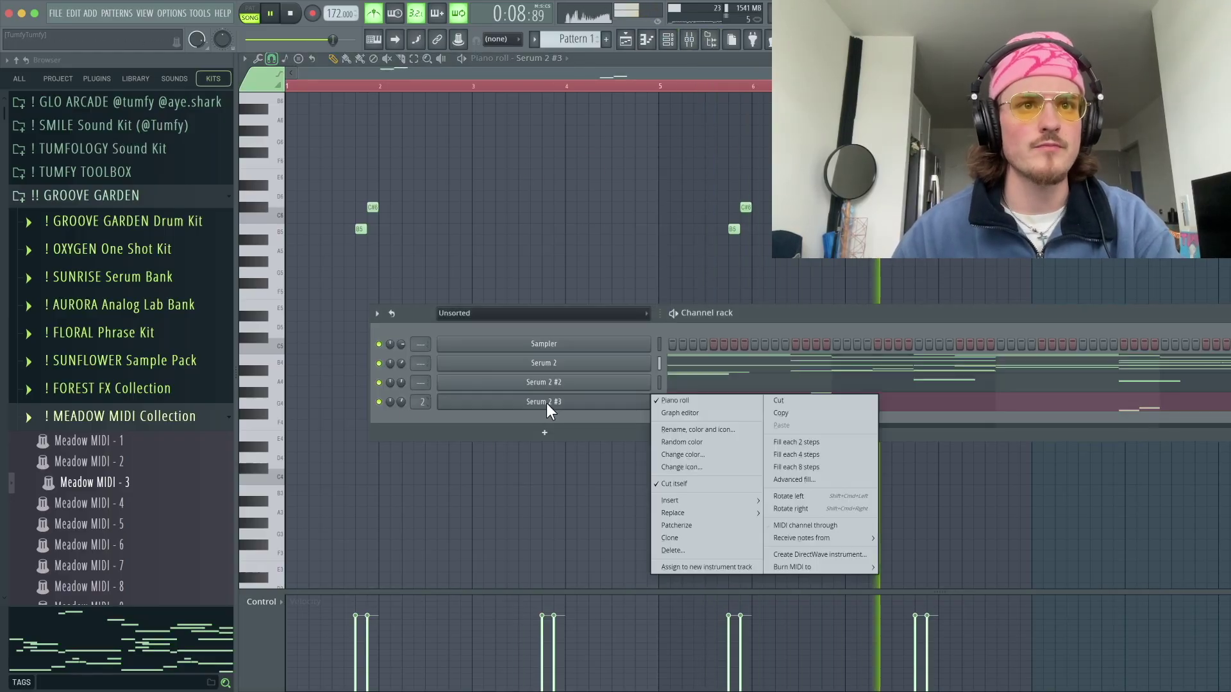
click(672, 539)
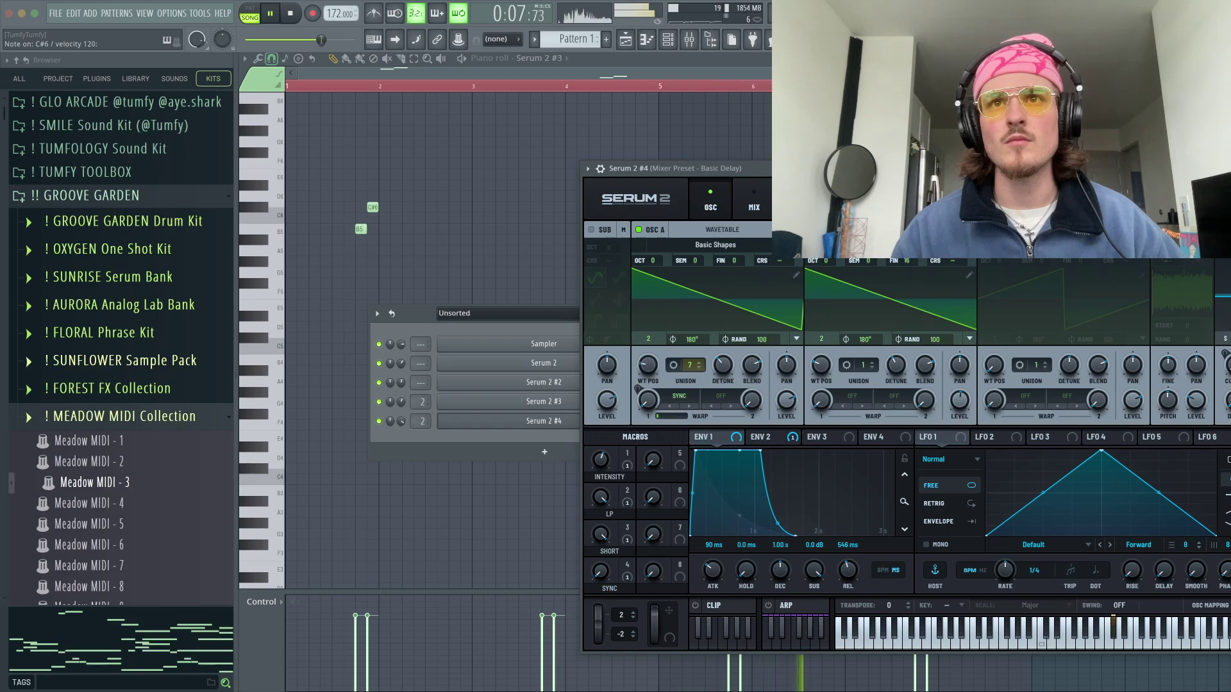
key(Escape)
right_click(651, 417)
click(697, 421)
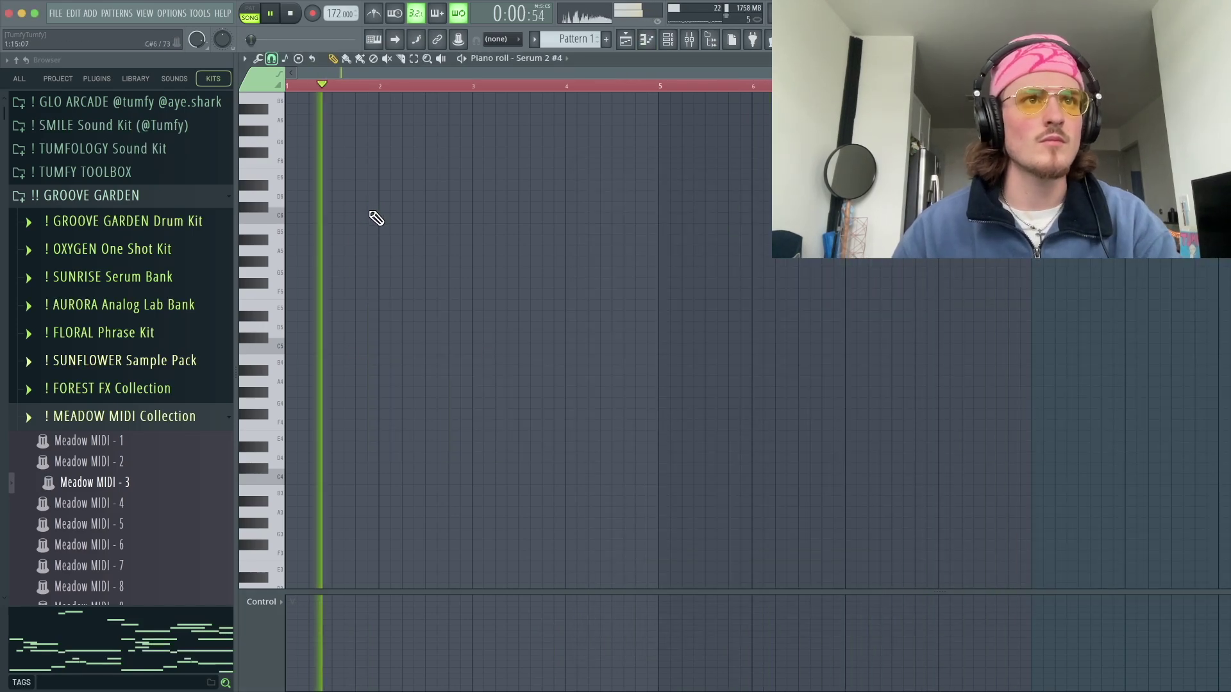
- Draw a descending C#6, B5, A5, G#5, E5 line from bar 4 into bar 5, join the notes legato and restart playback
click(405, 207)
drag(417, 207, 639, 206)
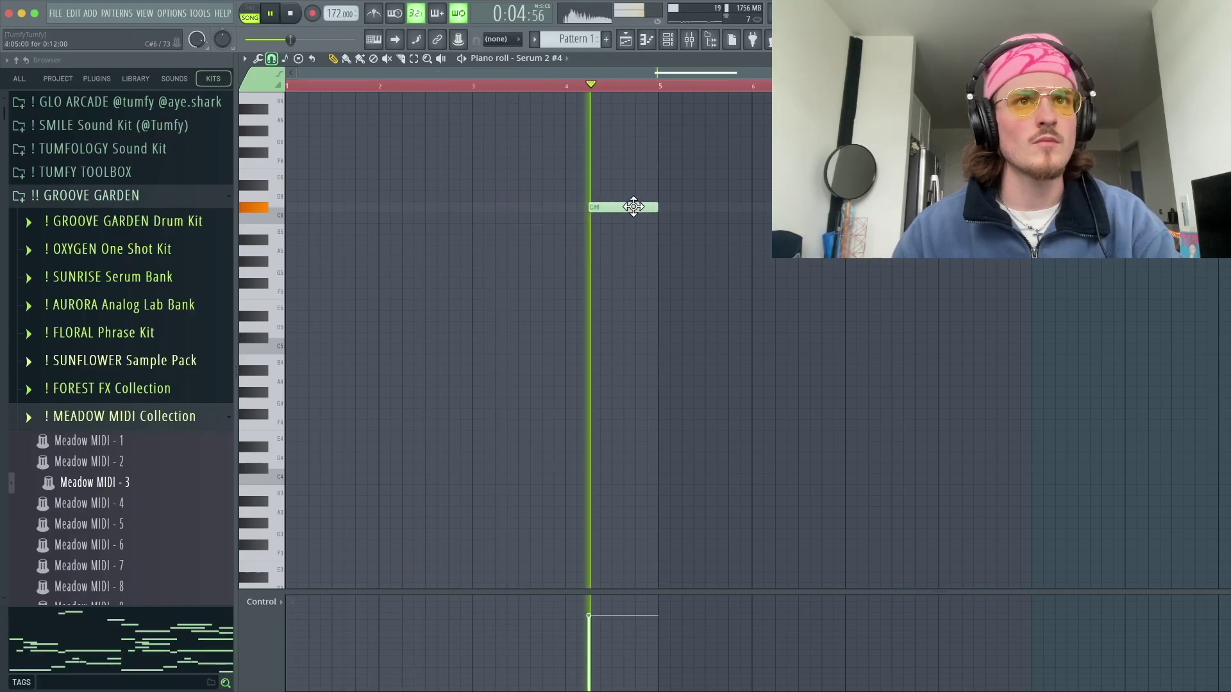
click(623, 239)
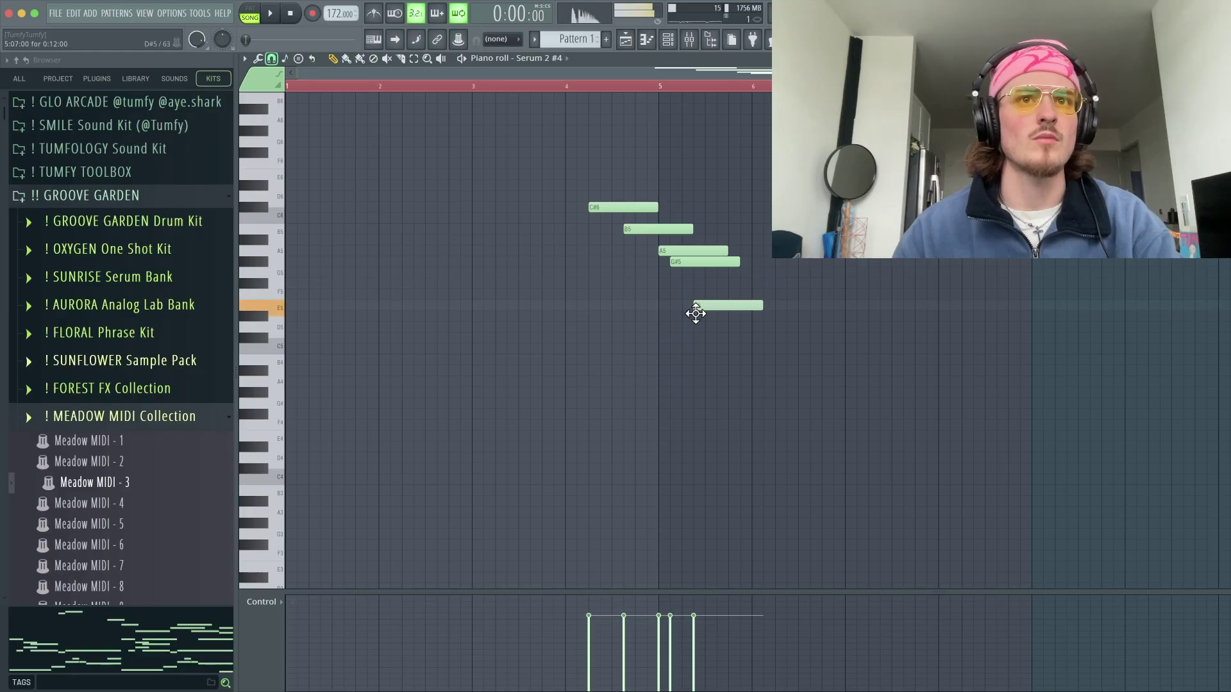
key(space)
key(ctrl+l)
click(705, 153)
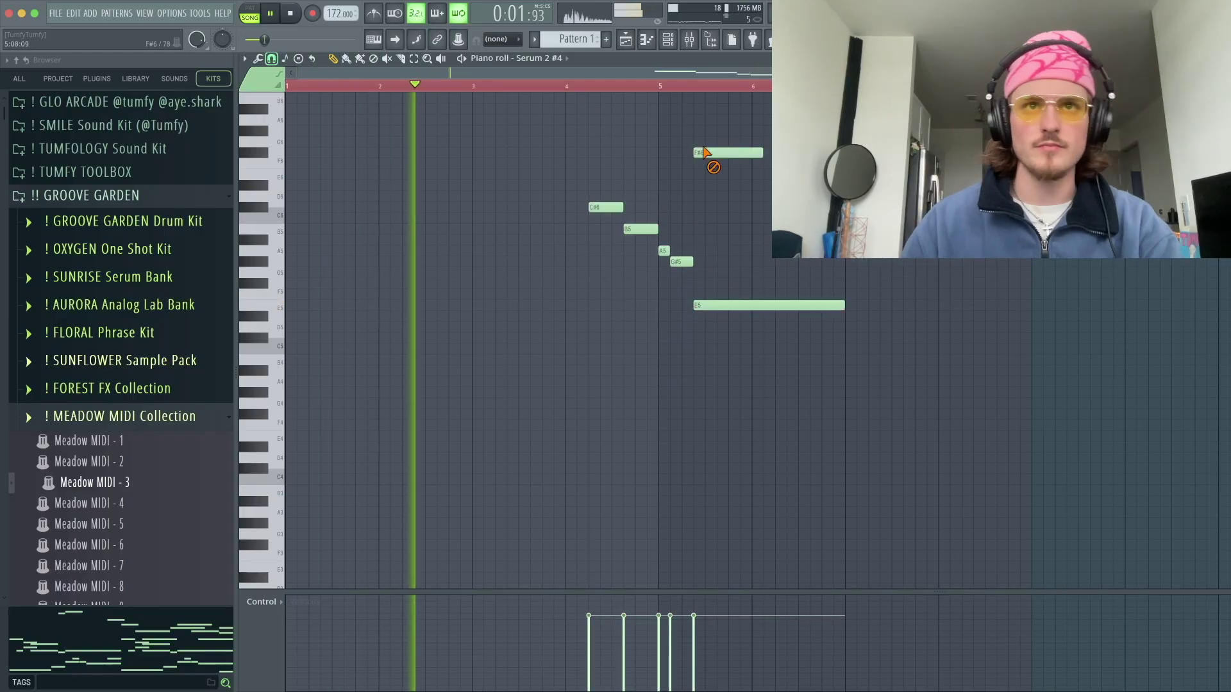
right_click(704, 151)
- Move the channel rack off the notes and clone the Serum 2 #4 channel, leaving no stray note in the piano roll
click(668, 39)
drag(400, 421, 404, 417)
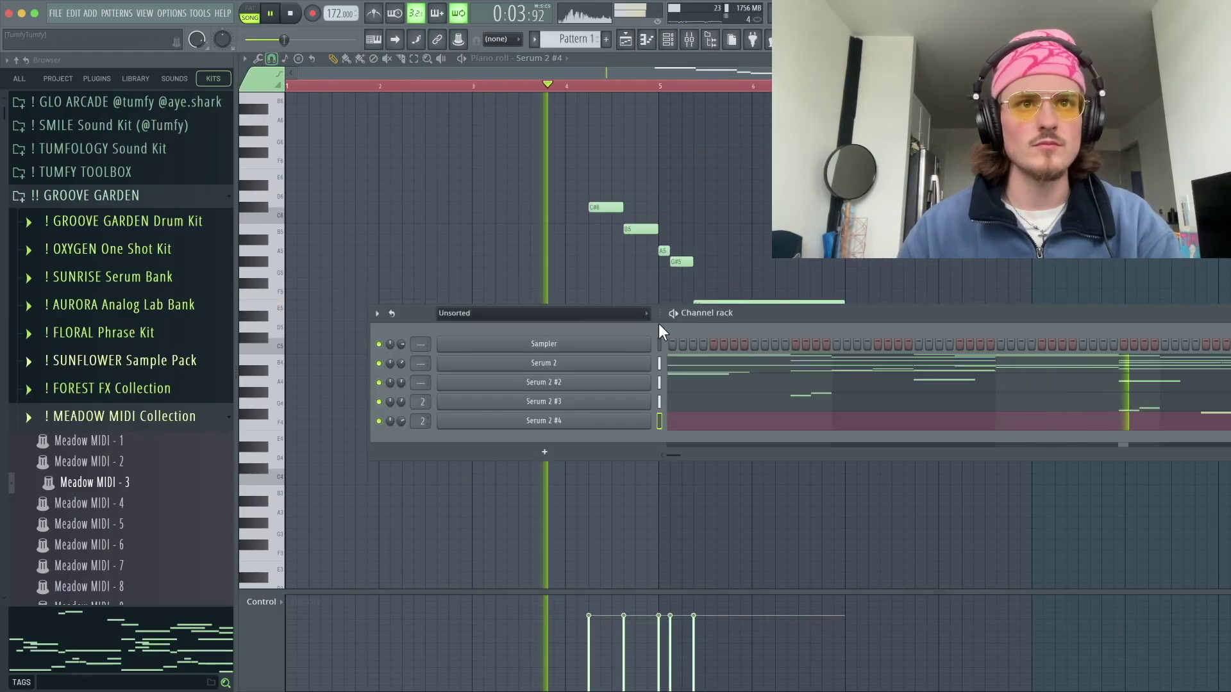
drag(741, 313, 714, 524)
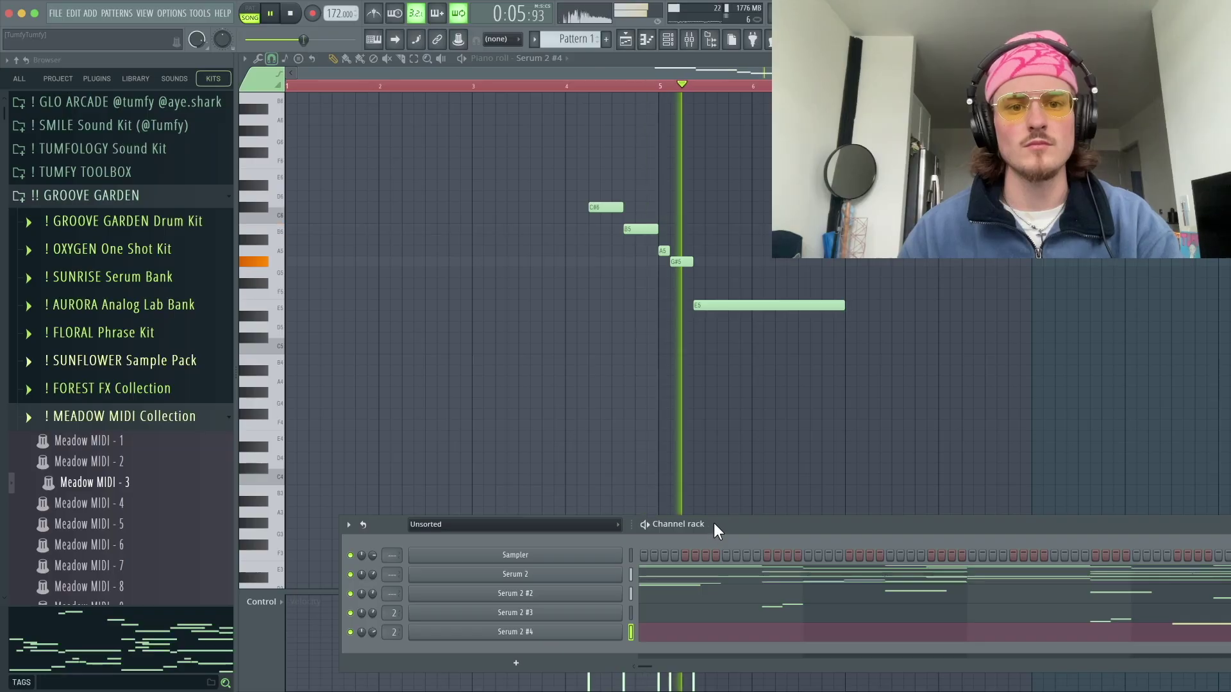
click(669, 414)
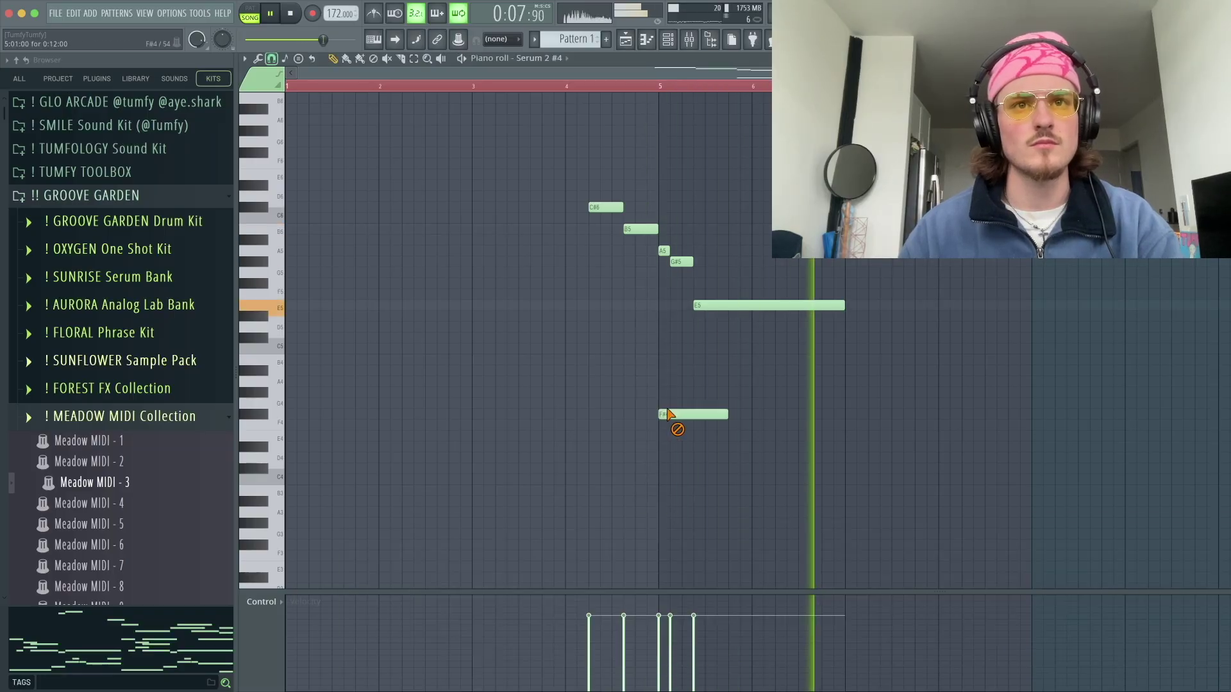
right_click(669, 414)
click(668, 40)
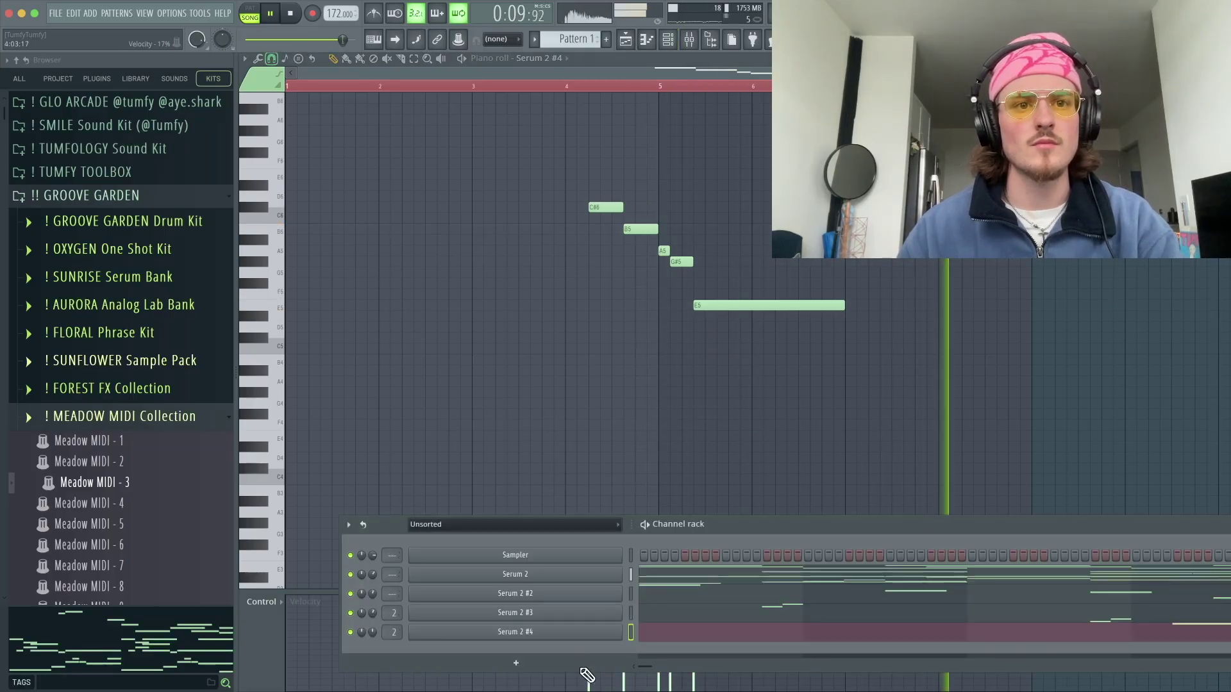
right_click(619, 632)
click(670, 649)
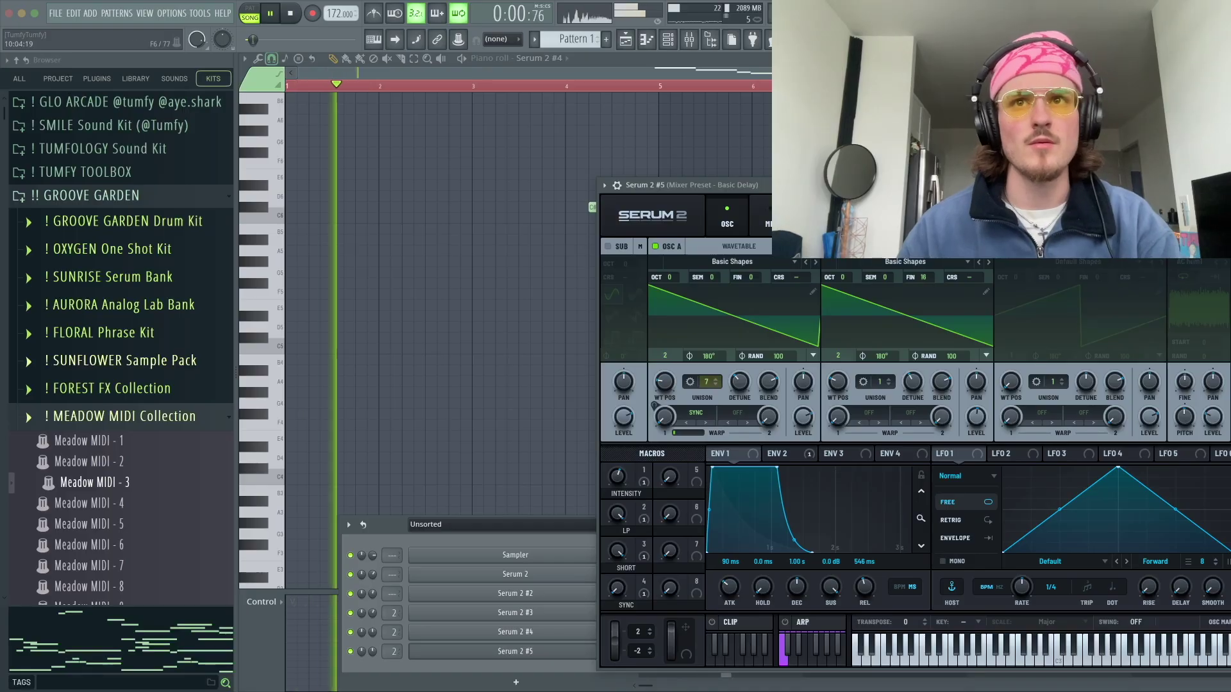
- Audition several presets in Serum 2 #5, including Lead - Cool from the Arcalyst Vol 2 bank
click(1154, 215)
click(1154, 214)
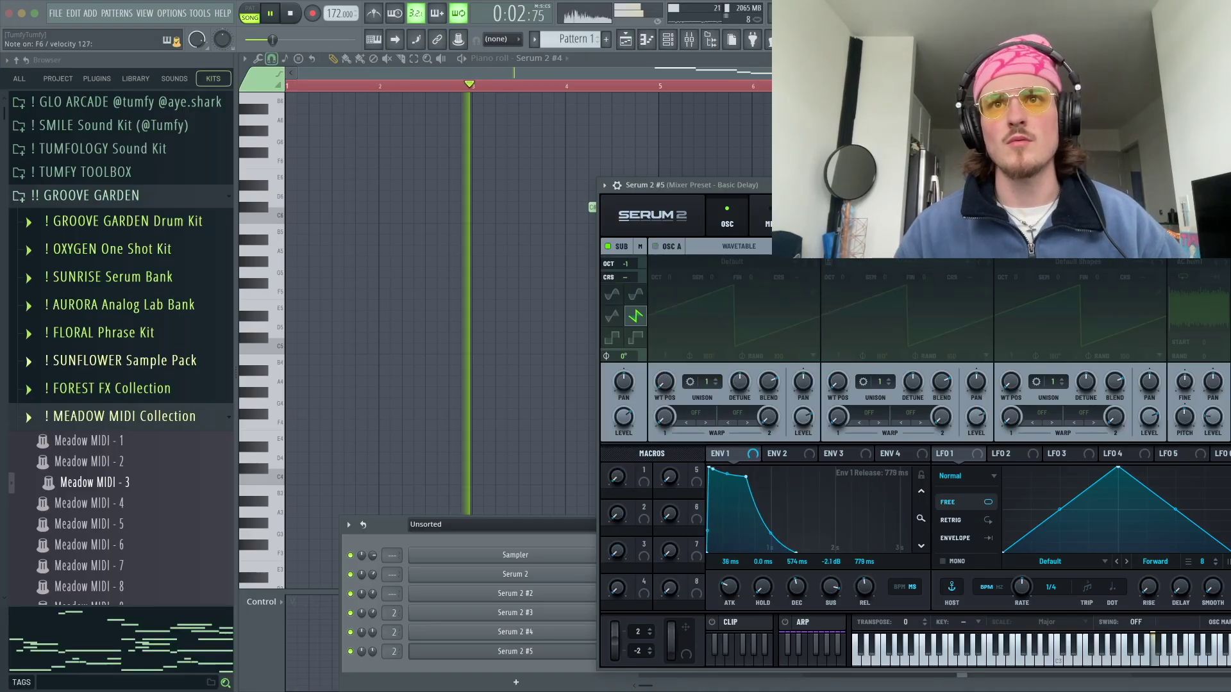
click(1155, 214)
click(1154, 215)
click(1154, 215)
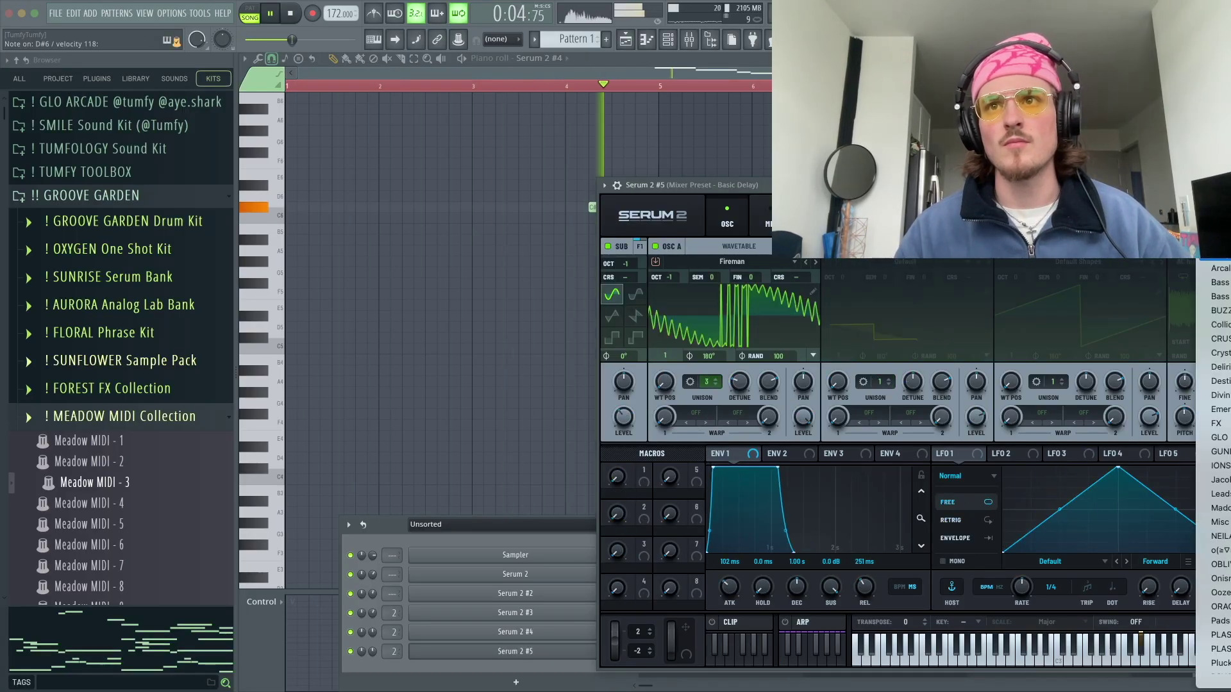
mouse_move(1215, 268)
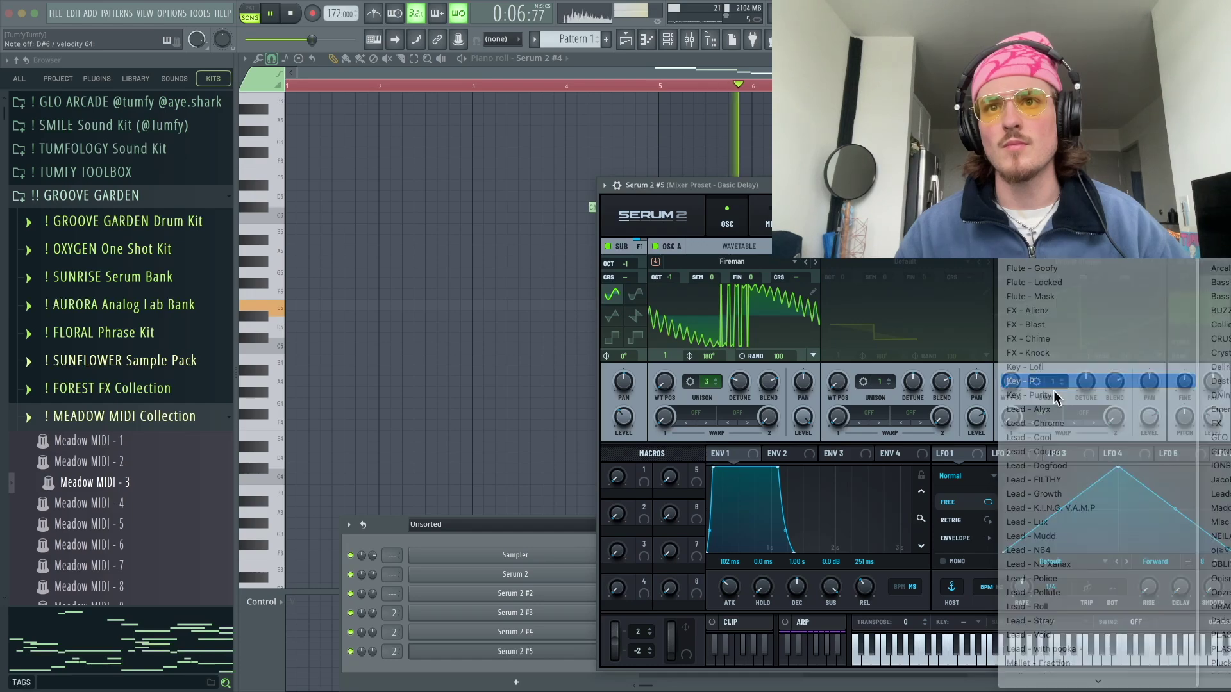
click(1052, 384)
click(1155, 215)
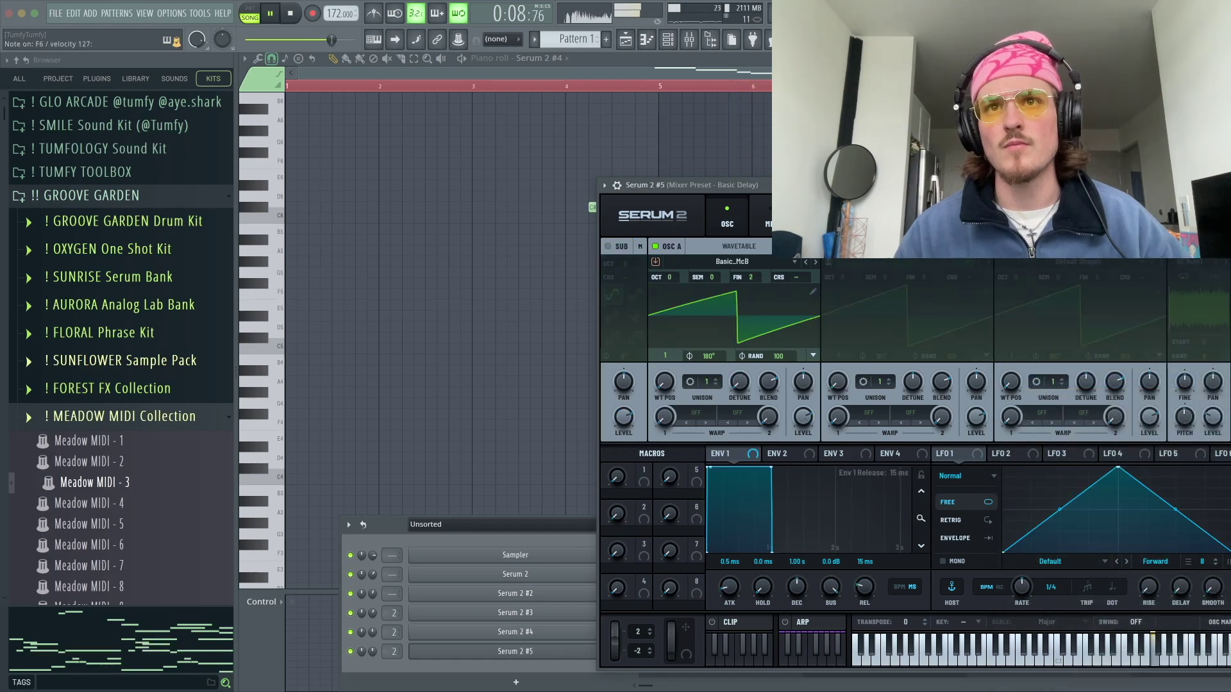
click(1154, 215)
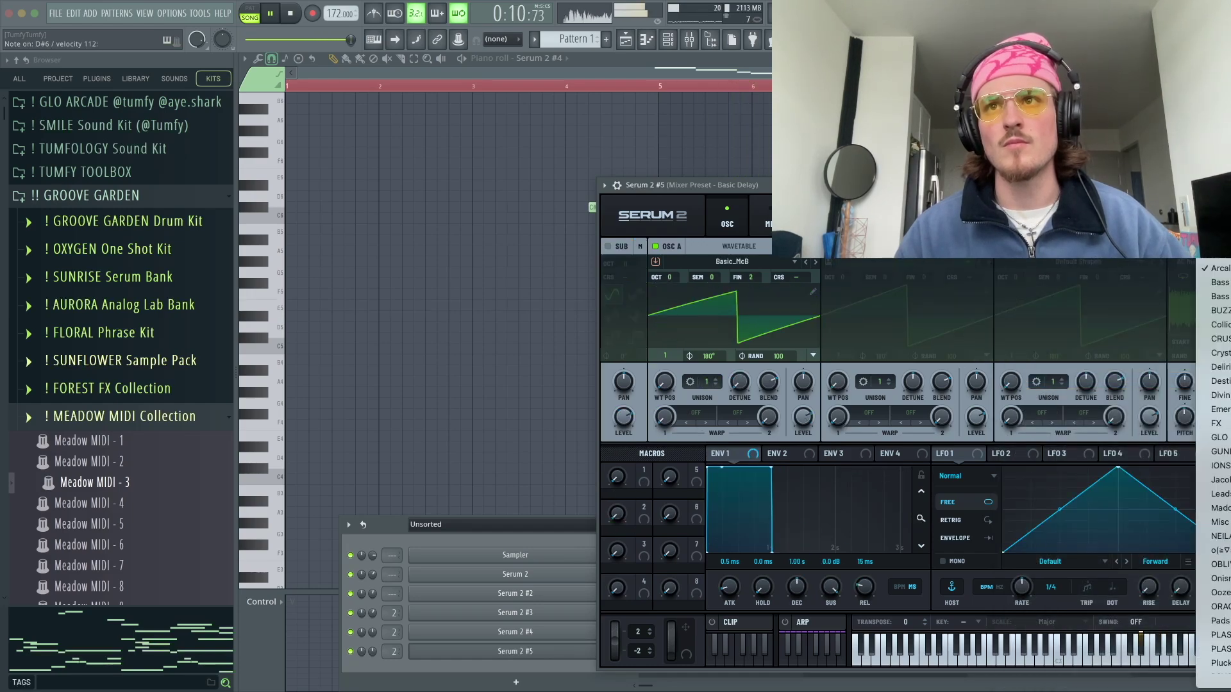
click(811, 598)
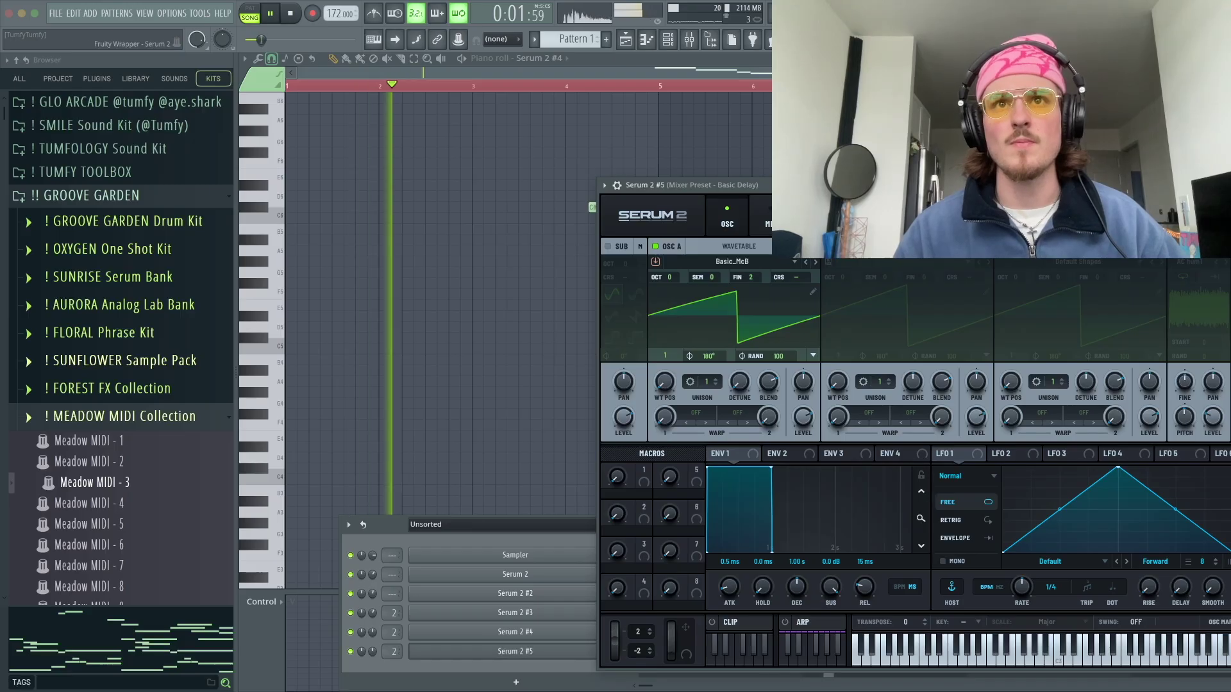
- Load the synth - juvomi preset from the GLO ARCADE bank into Serum 2 #5
drag(988, 185, 521, 199)
click(521, 220)
mouse_move(544, 256)
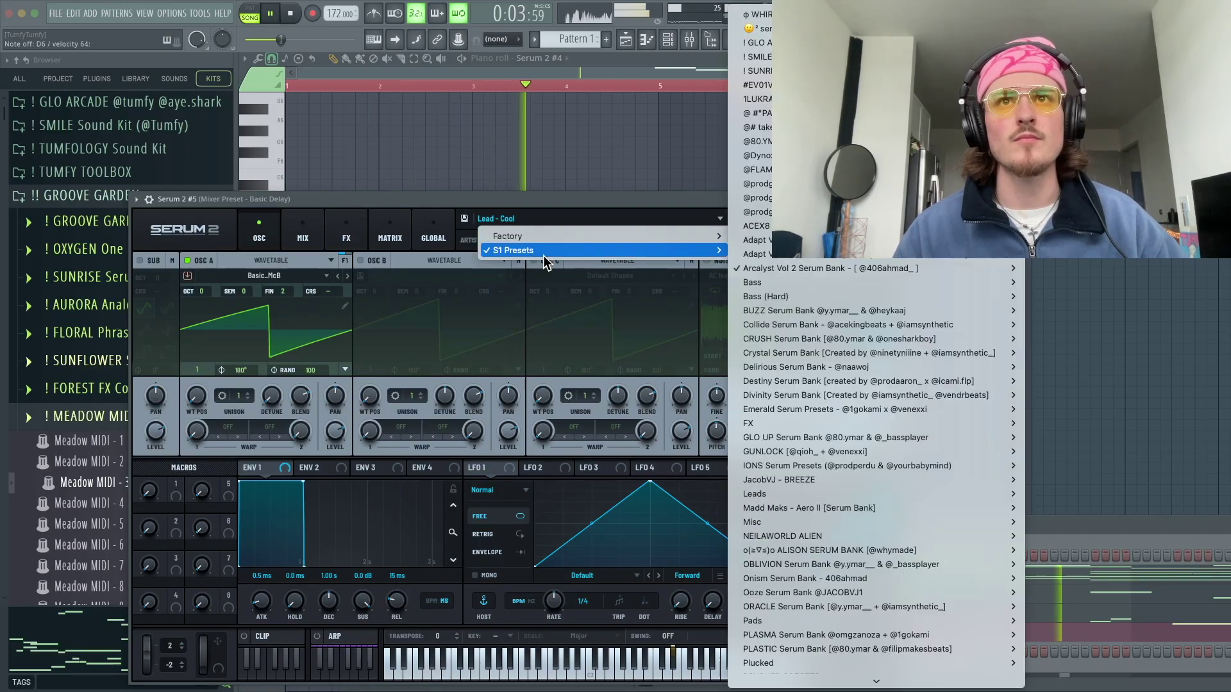
mouse_move(756, 42)
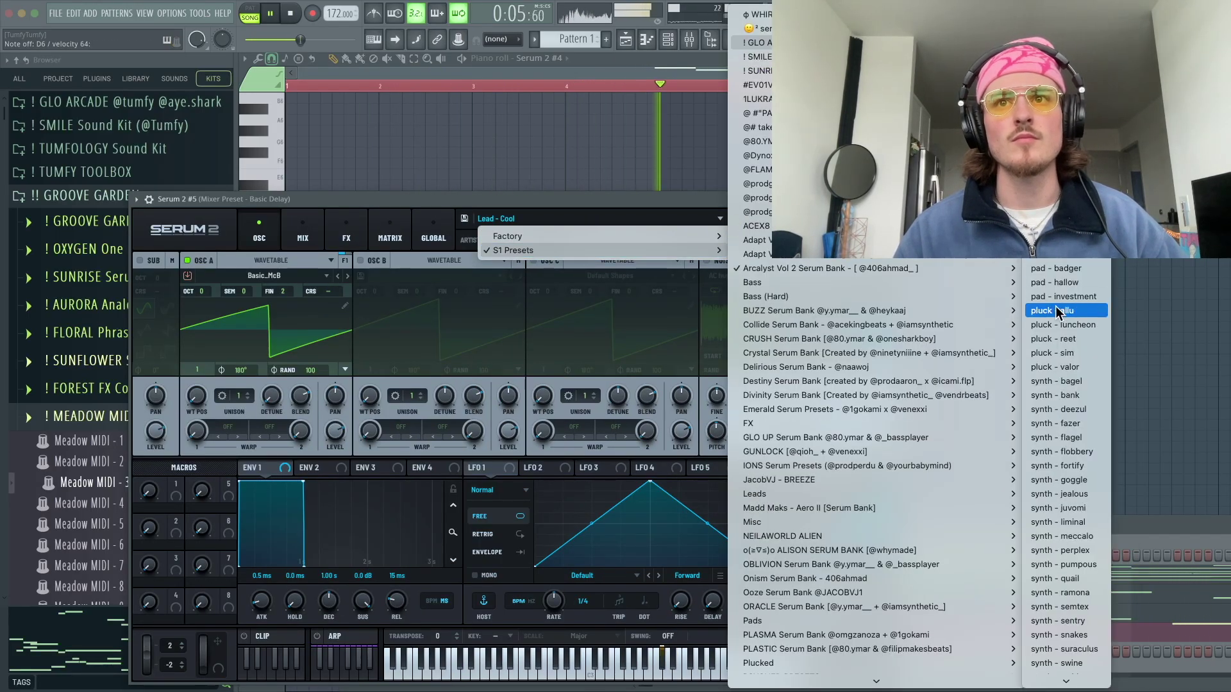
click(1045, 499)
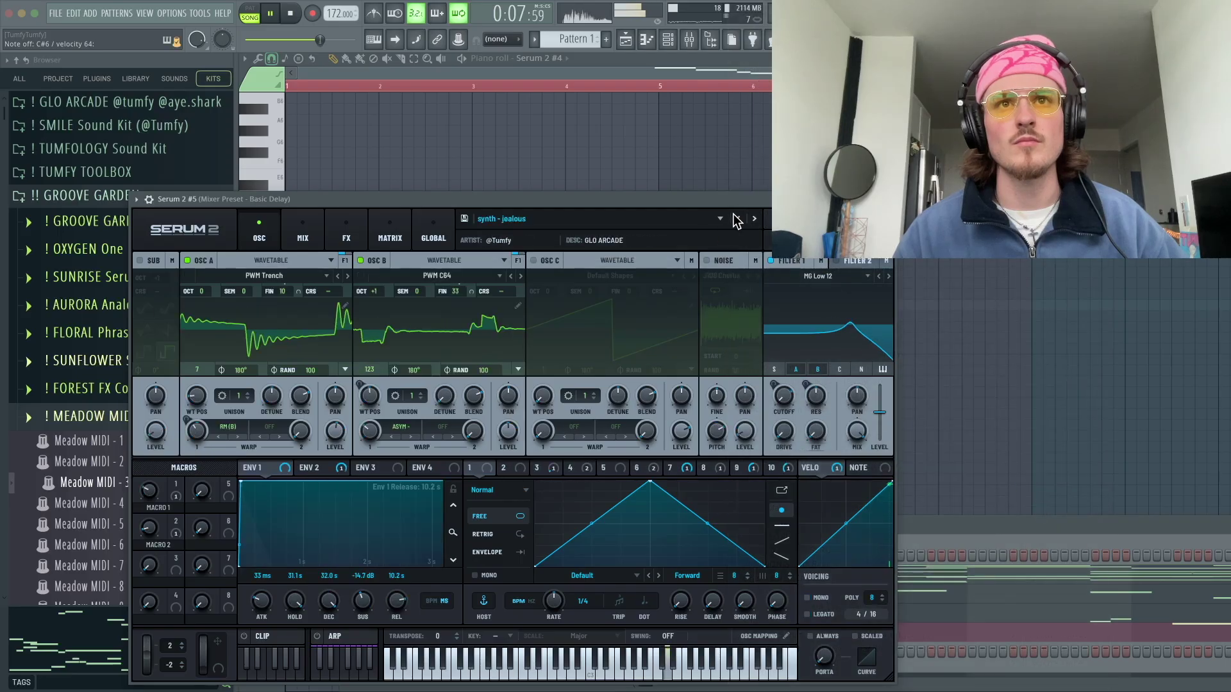
click(754, 219)
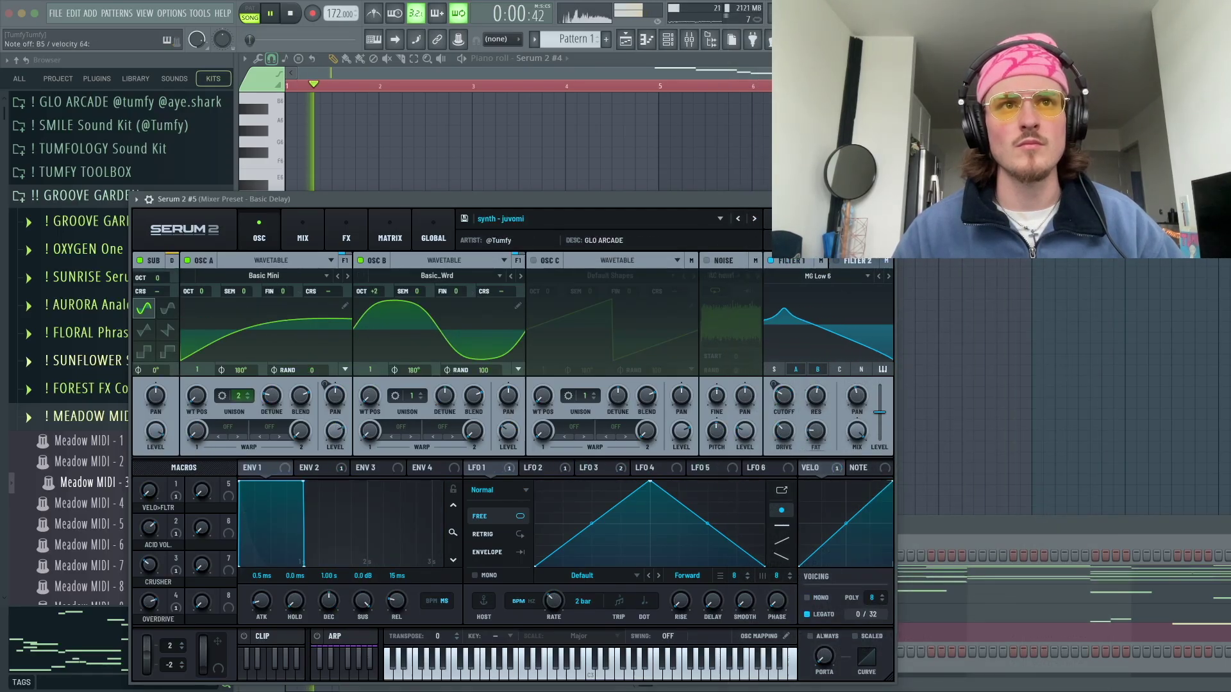
- Open the Serum 2 #5 piano roll and place a short B5 and a short A5 note in bar 1, restarting playback
key(Escape)
drag(847, 528, 831, 375)
right_click(630, 507)
click(658, 499)
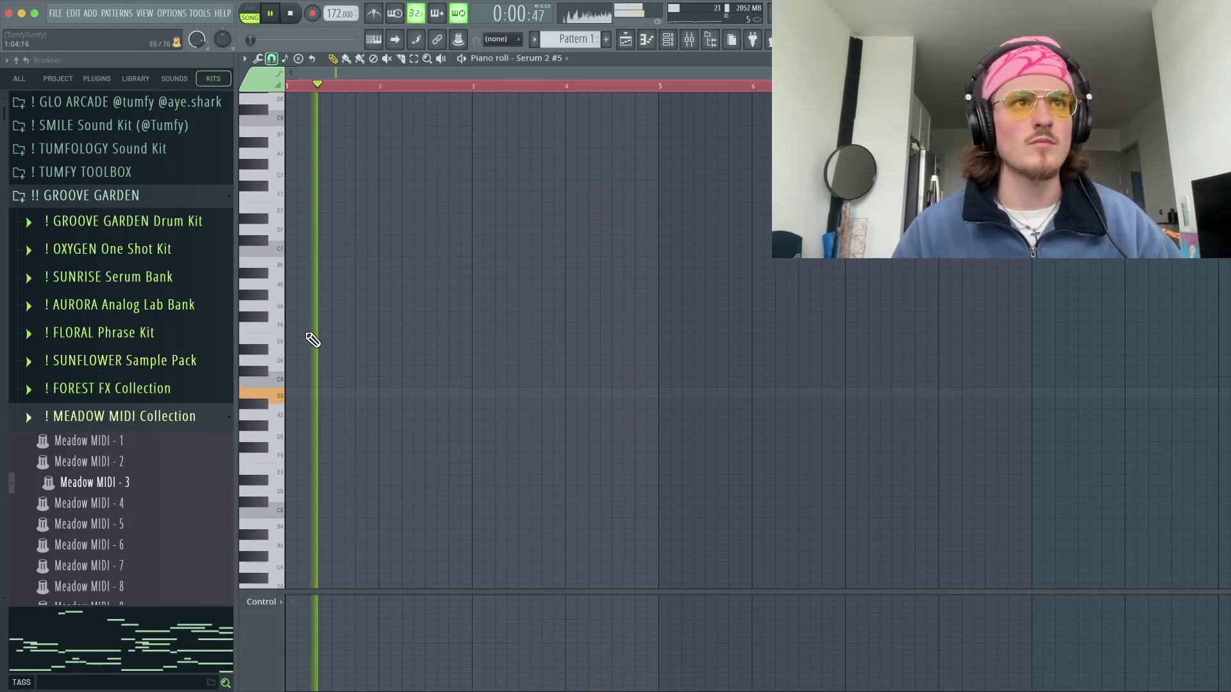
scroll(322, 407, up, 3)
key(space)
click(324, 393)
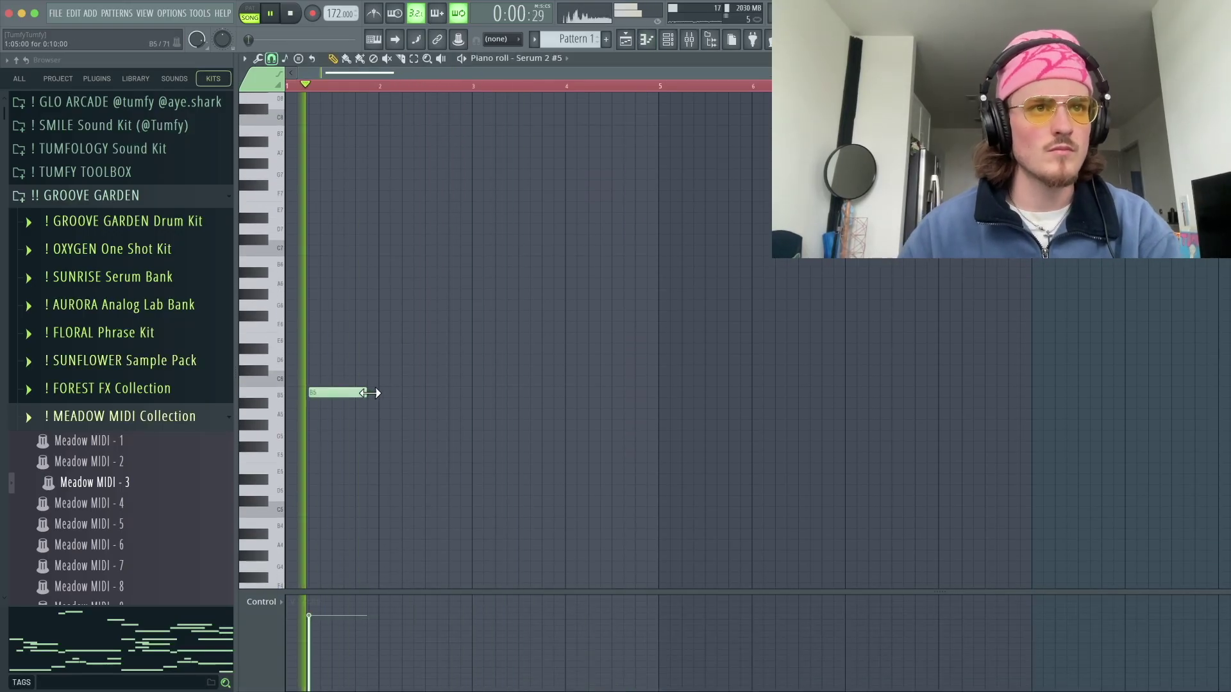
click(361, 402)
drag(370, 393, 311, 392)
key(space)
key(space)
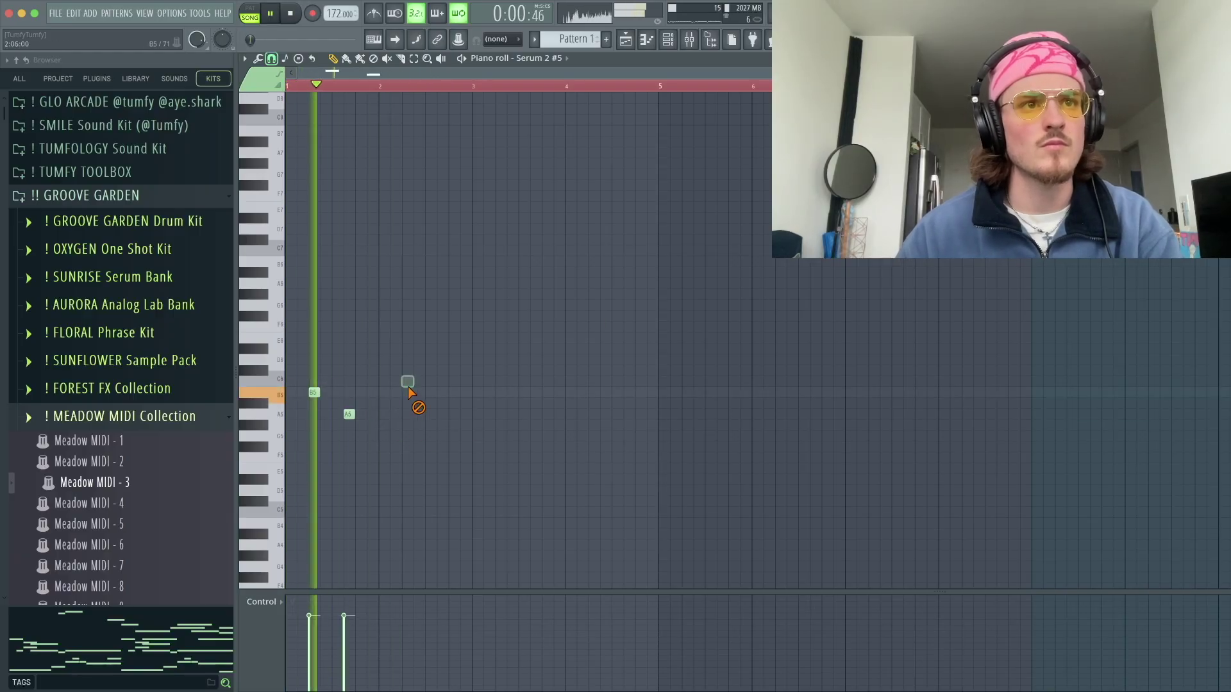
- Shorten the time selection to bars 1 to 4, duplicate the B5–A5 phrase into bars 5 to 8 and deselect the notes
drag(1032, 86, 660, 101)
key(ctrl+b)
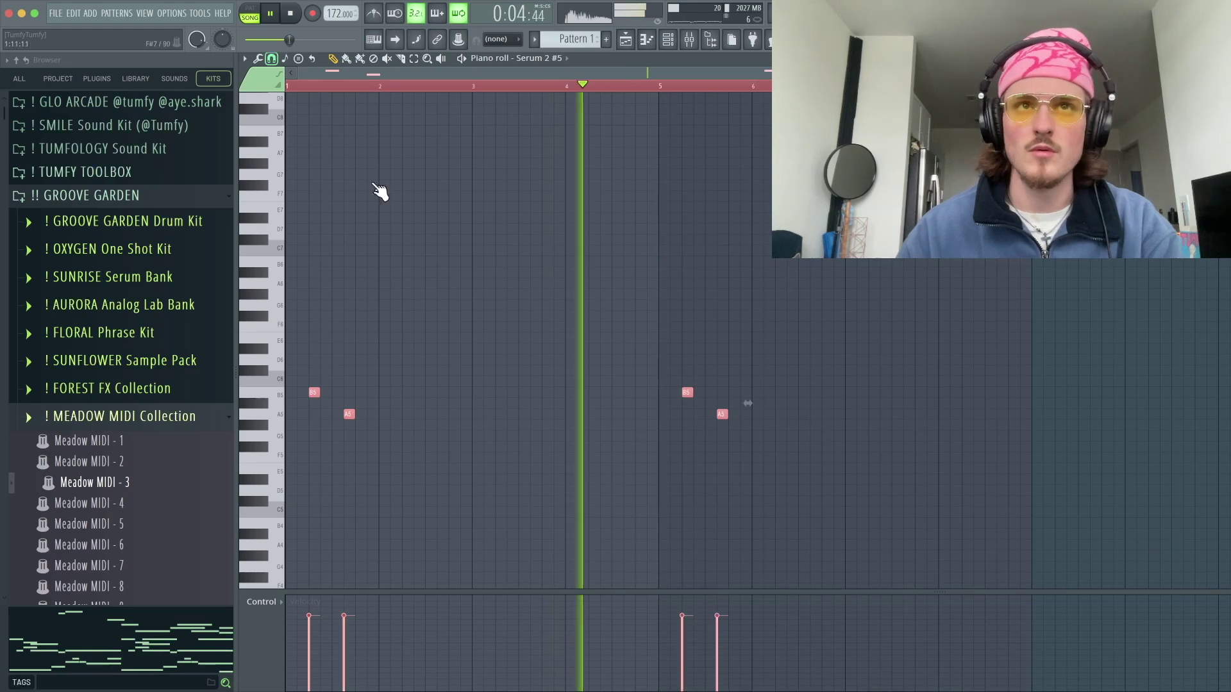
key(ctrl+d)
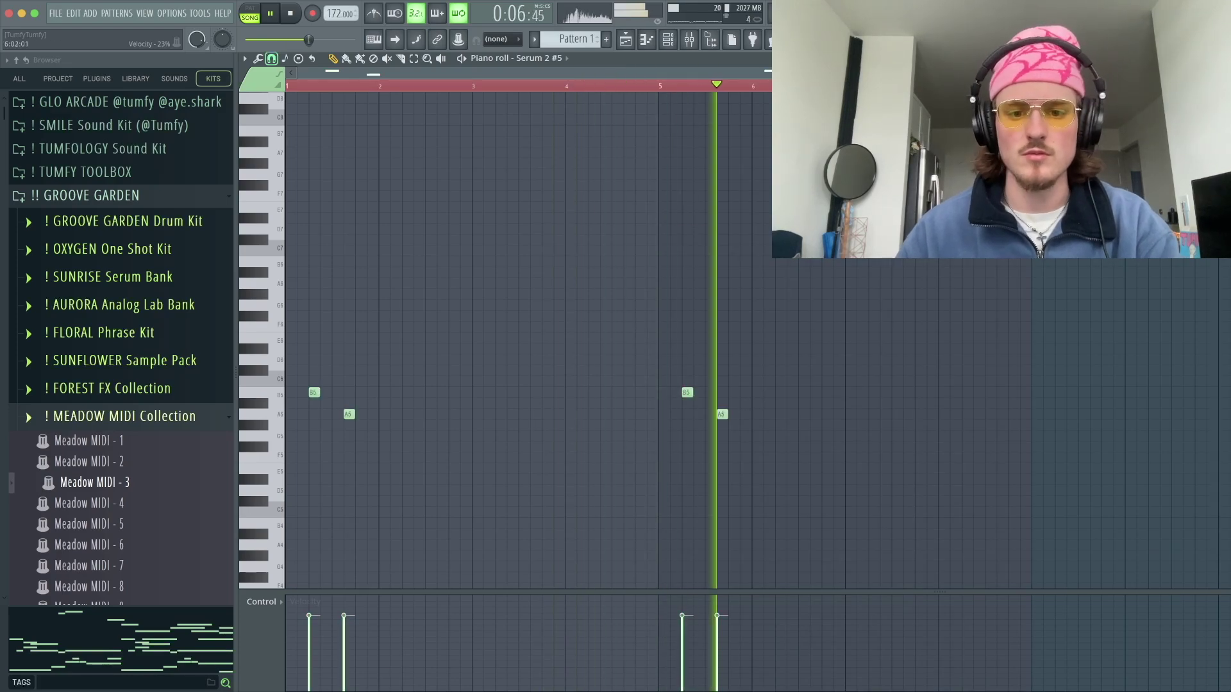
- Stop playback and add a ZENOLOGY instrument channel to the channel rack
click(668, 40)
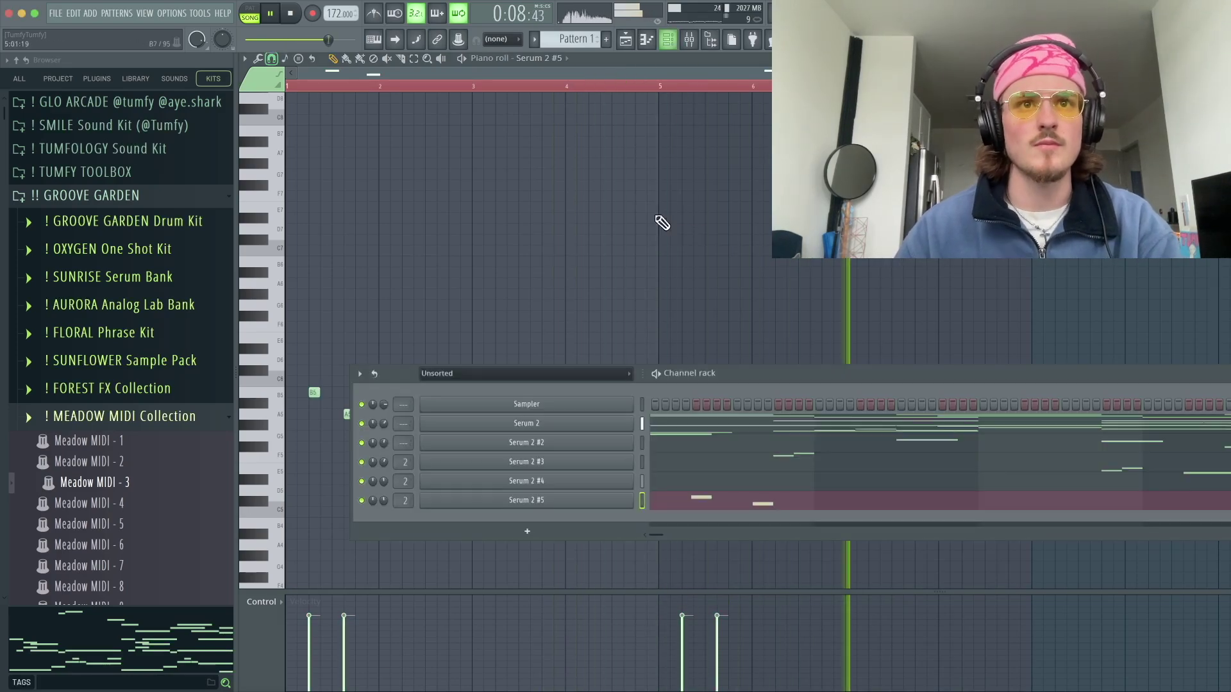
key(space)
click(528, 534)
click(468, 368)
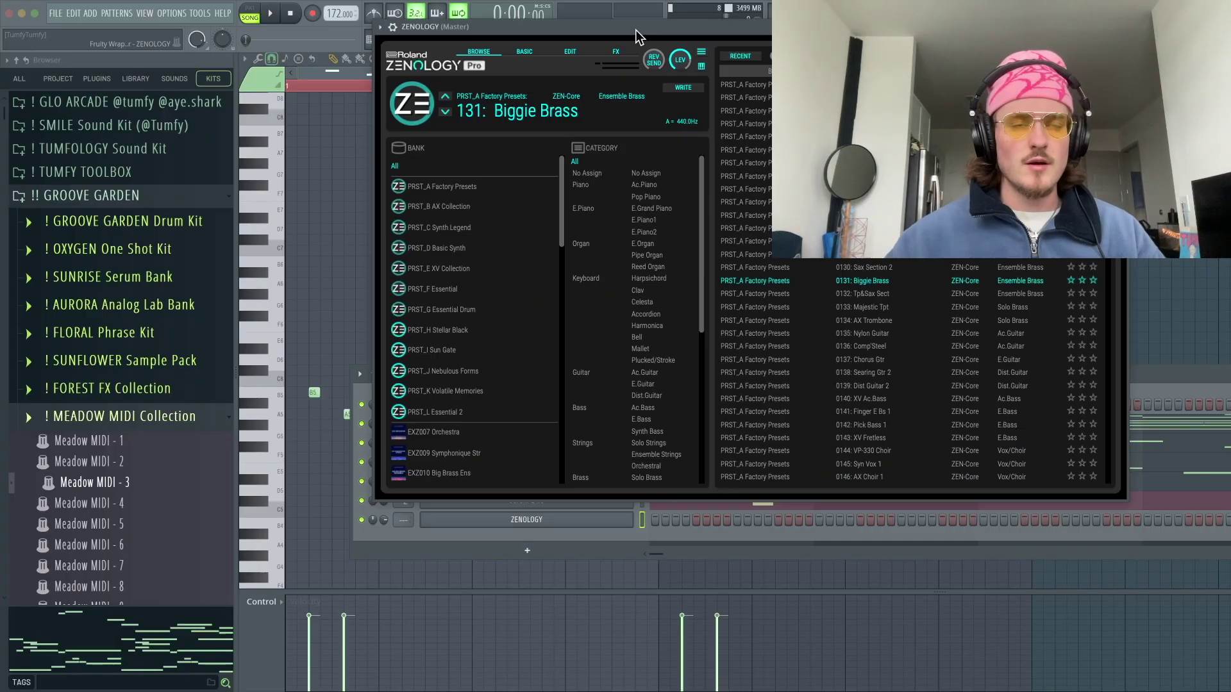
- Choose the SDZ132 Zen Garden bank in ZENOLOGY and audition its presets, including Seafarer, Morphozone, Super Cutter and EP Organ
scroll(476, 477, down, 5)
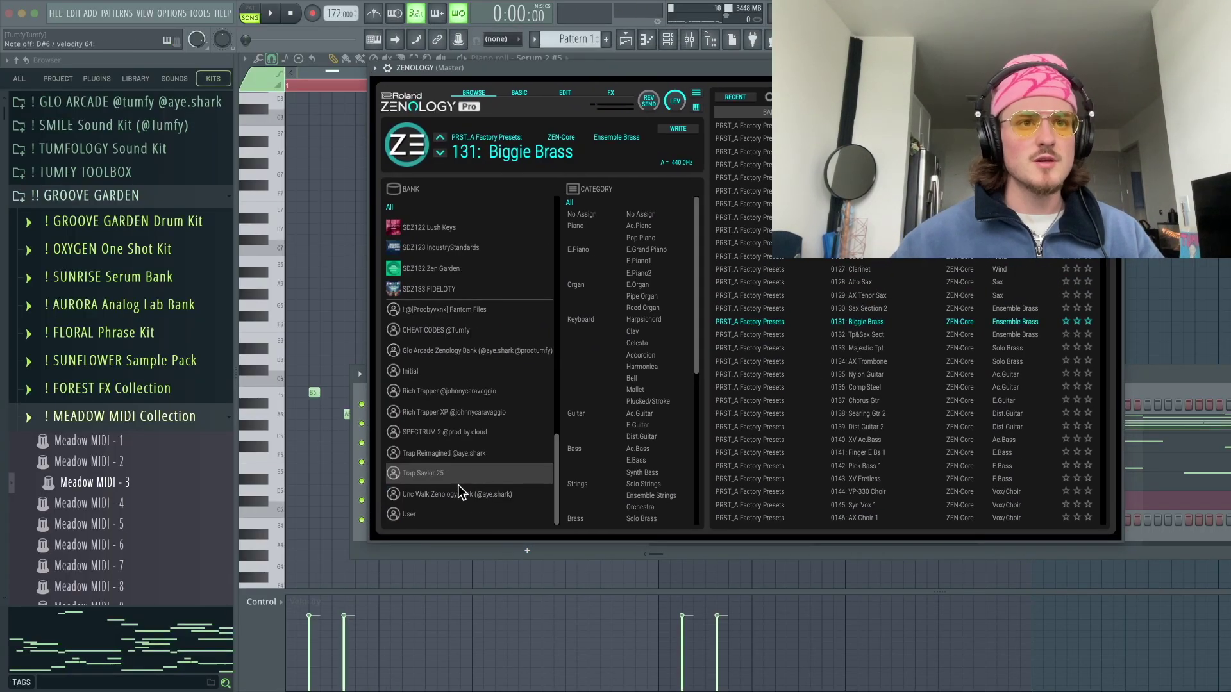
click(450, 315)
click(845, 260)
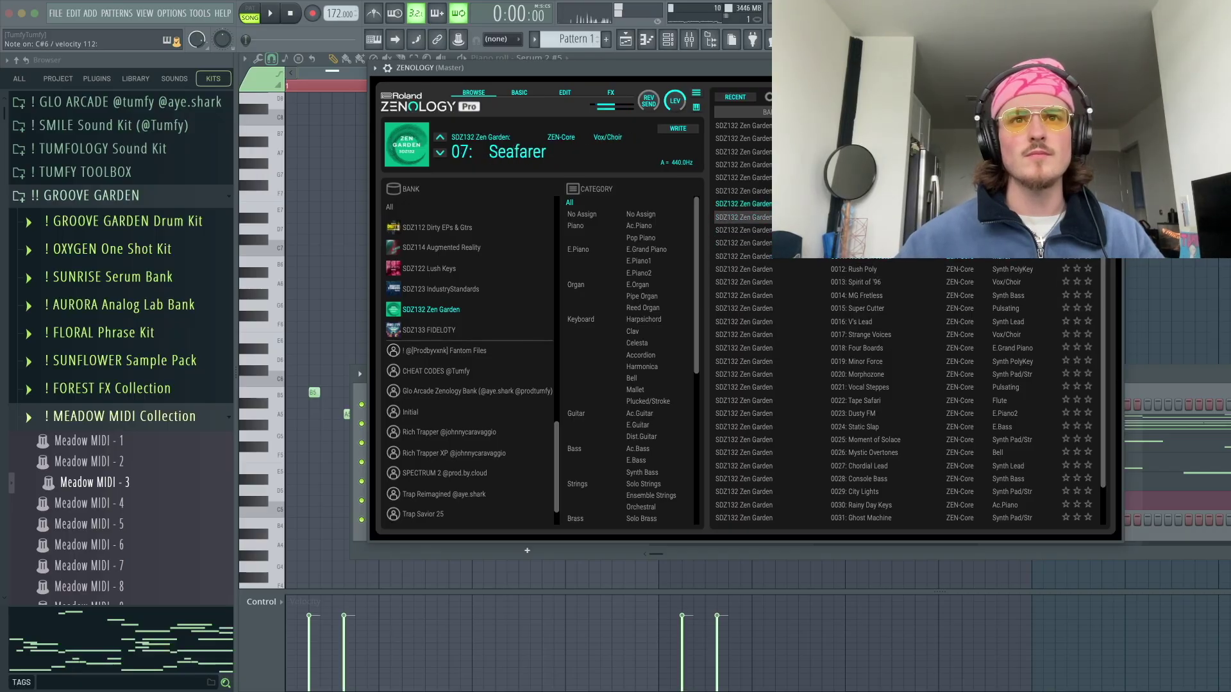
click(879, 308)
click(879, 335)
click(886, 375)
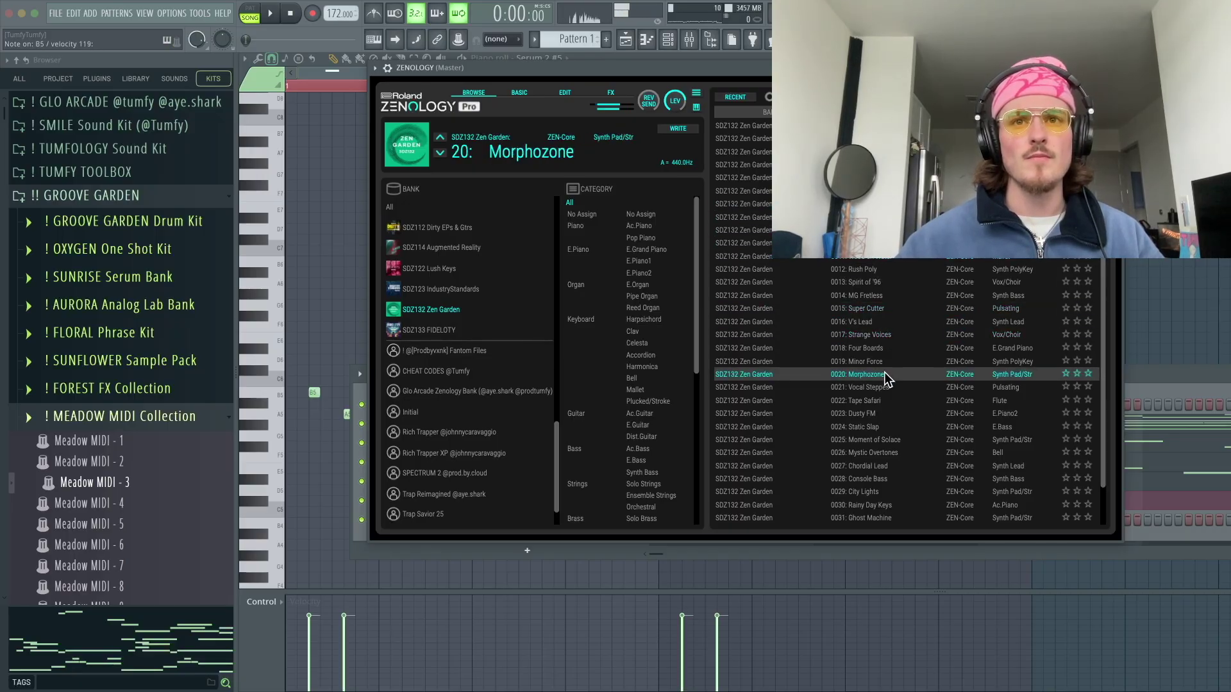
click(879, 295)
click(882, 310)
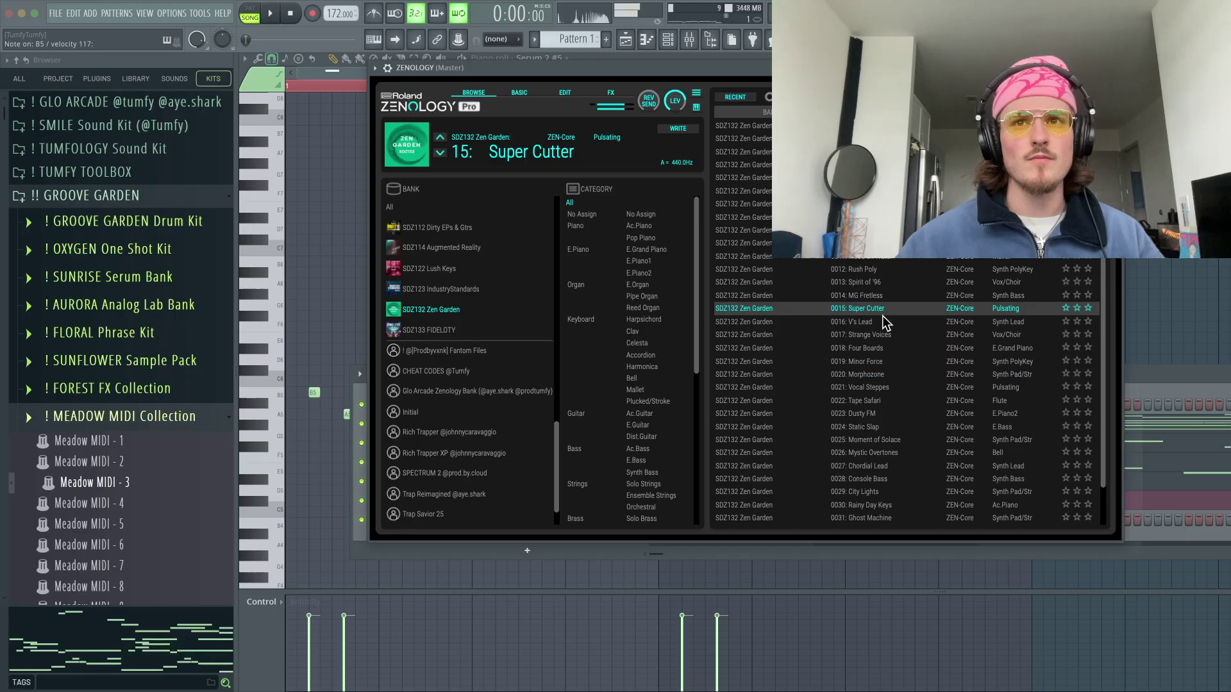
click(859, 165)
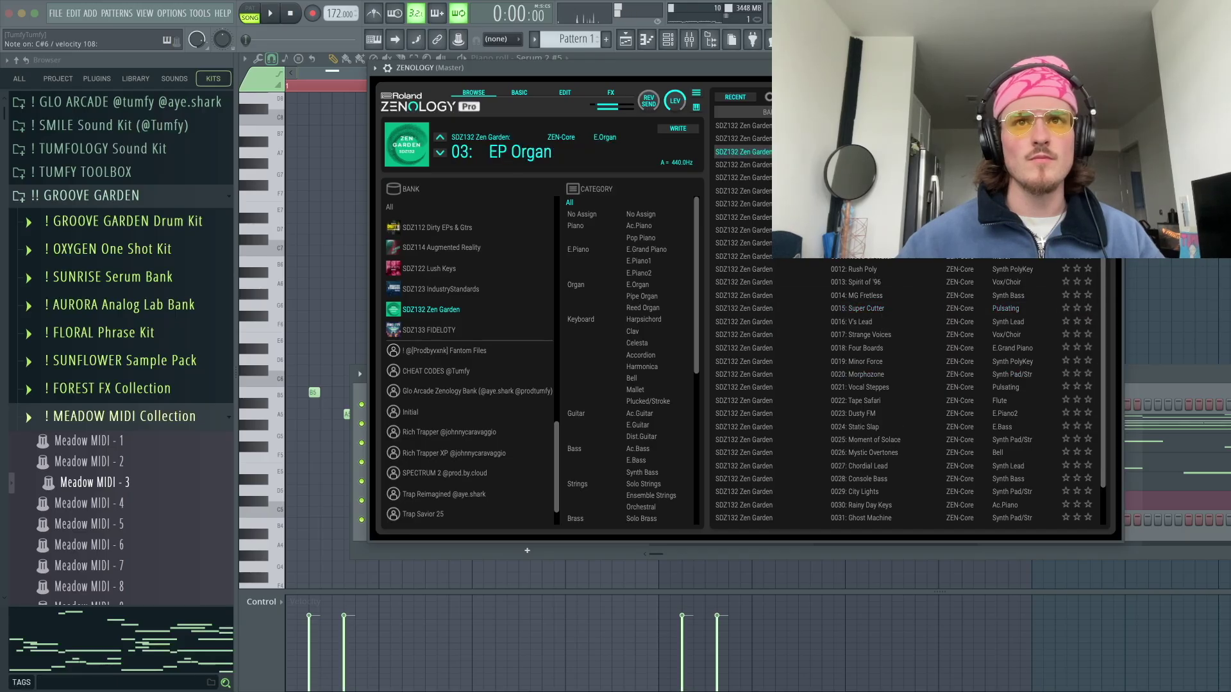
- Close and reopen the ZENOLOGY window, and start playback of the loop
key(Escape)
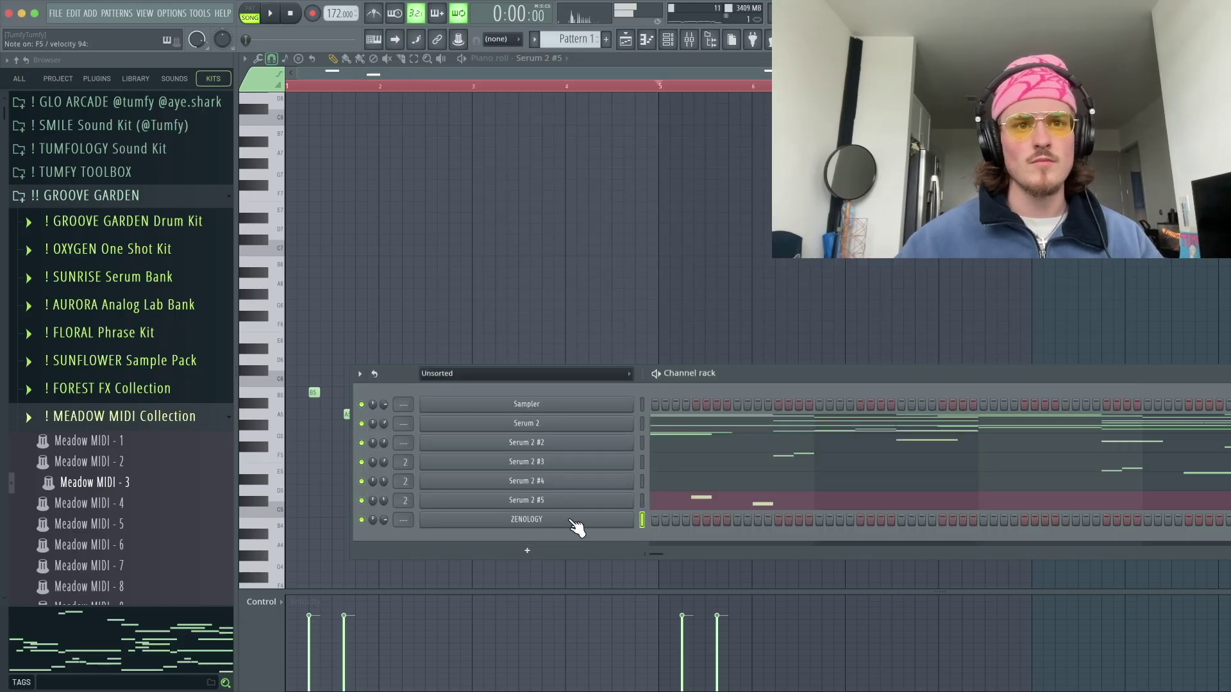
click(574, 523)
key(space)
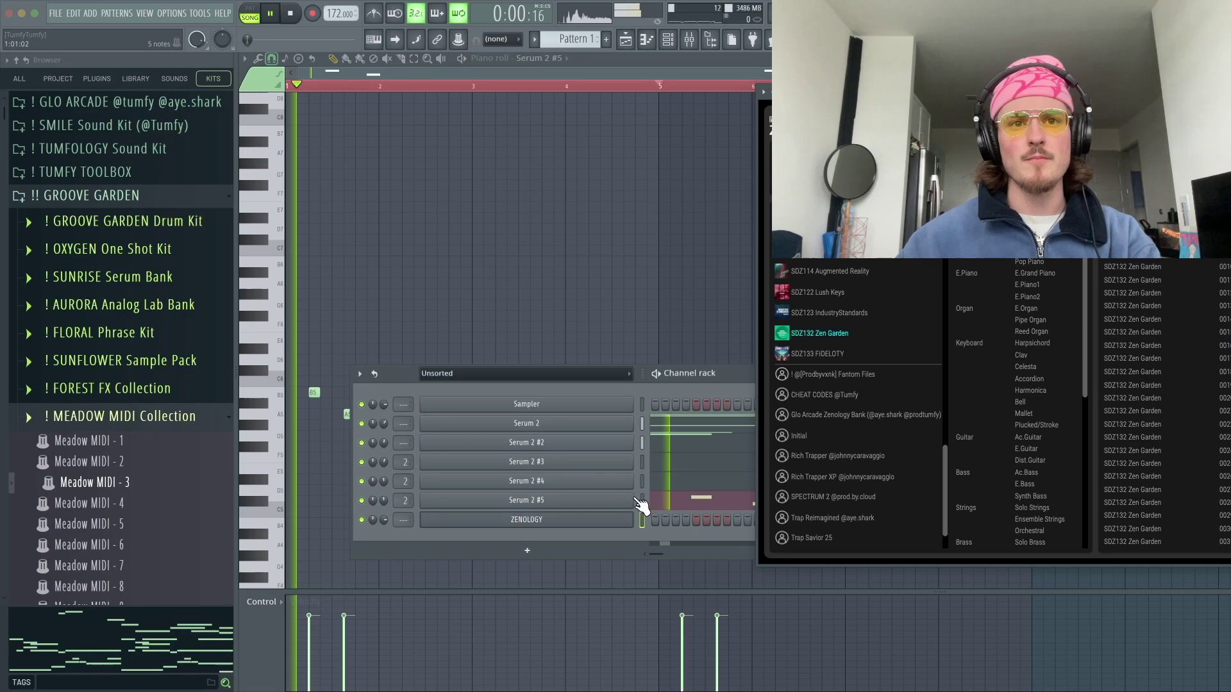
- Open the ZENOLOGY channel's piano roll and draw staggered, overlapping E6, G#6 and A6 notes in bar 1, each about two bars long
right_click(634, 514)
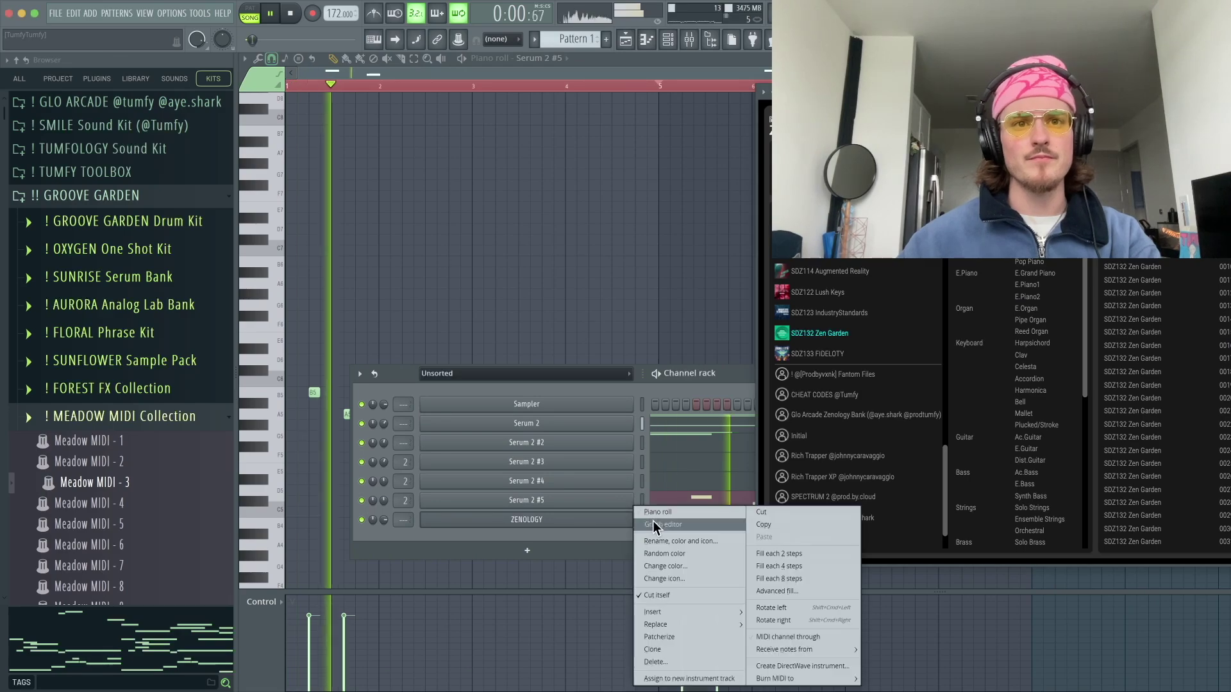
click(656, 513)
key(space)
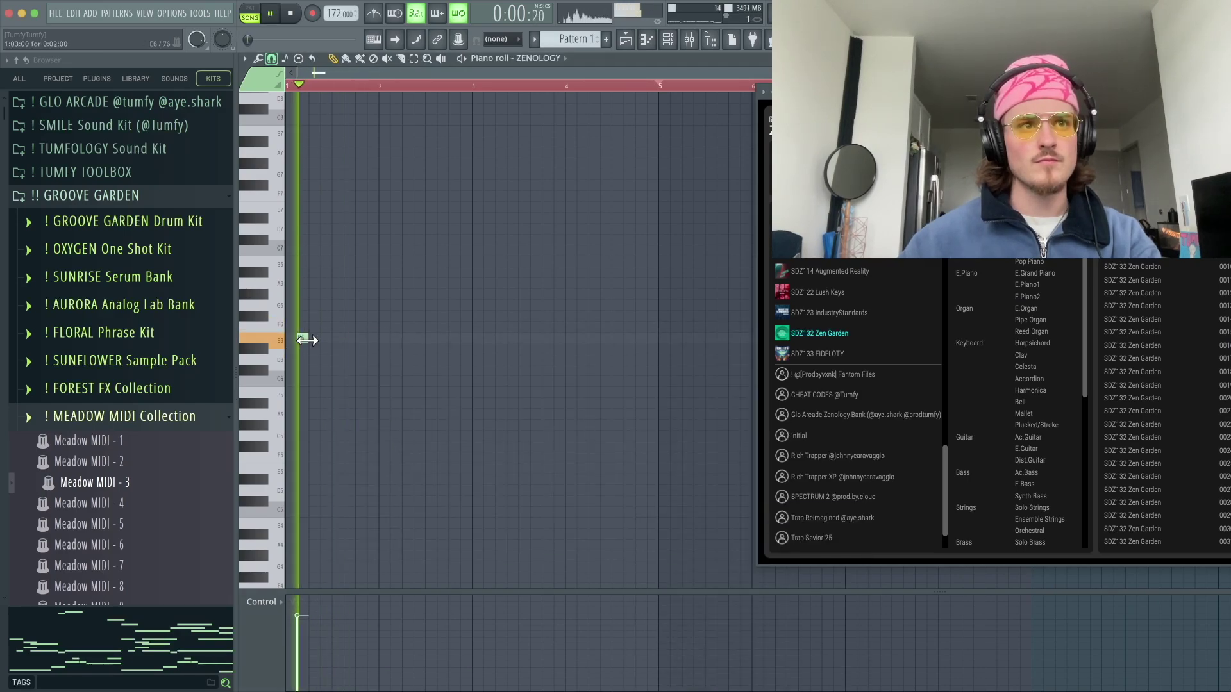
drag(307, 340, 493, 341)
drag(321, 263, 306, 293)
key(space)
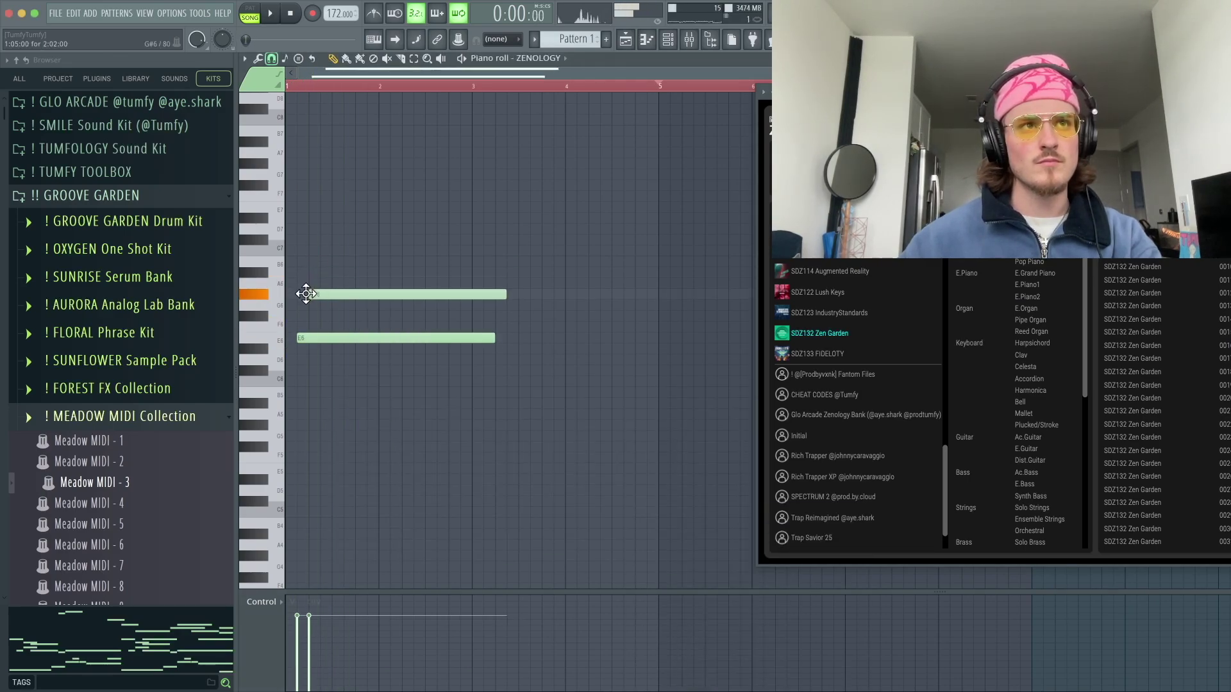
click(323, 285)
- Lower all three ZENOLOGY notes by one octave, deselect them and play the loop
key(super+a)
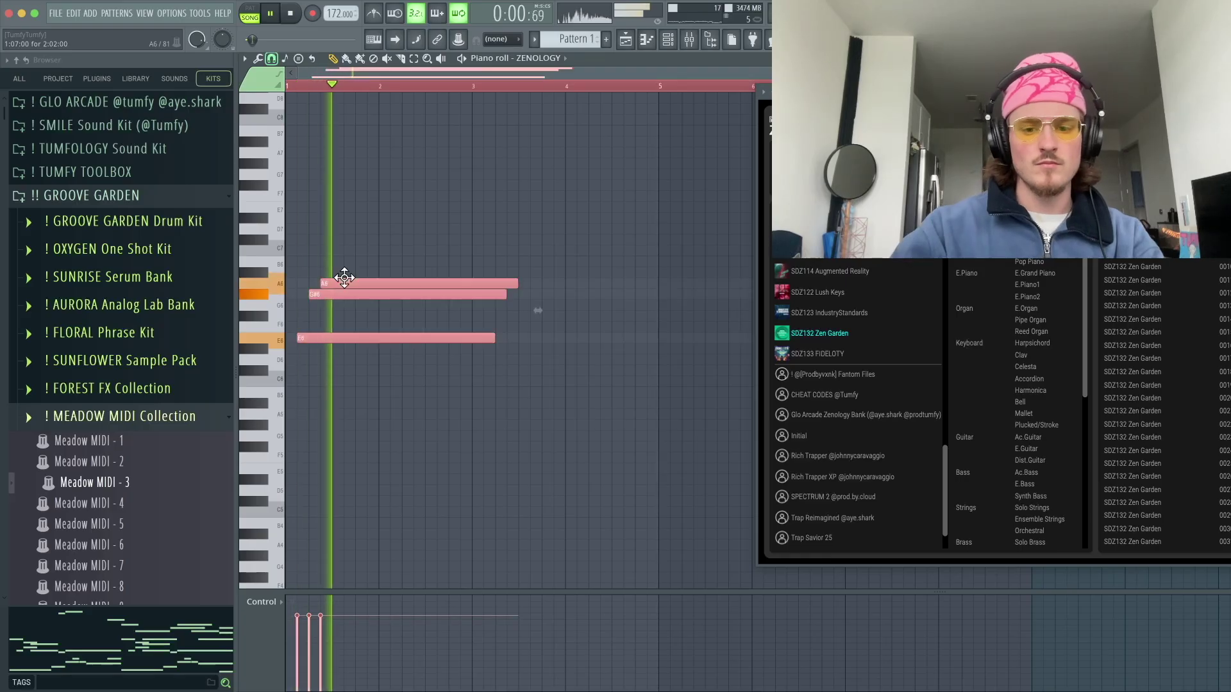
key(super+Down)
key(space)
key(space)
key(super+d)
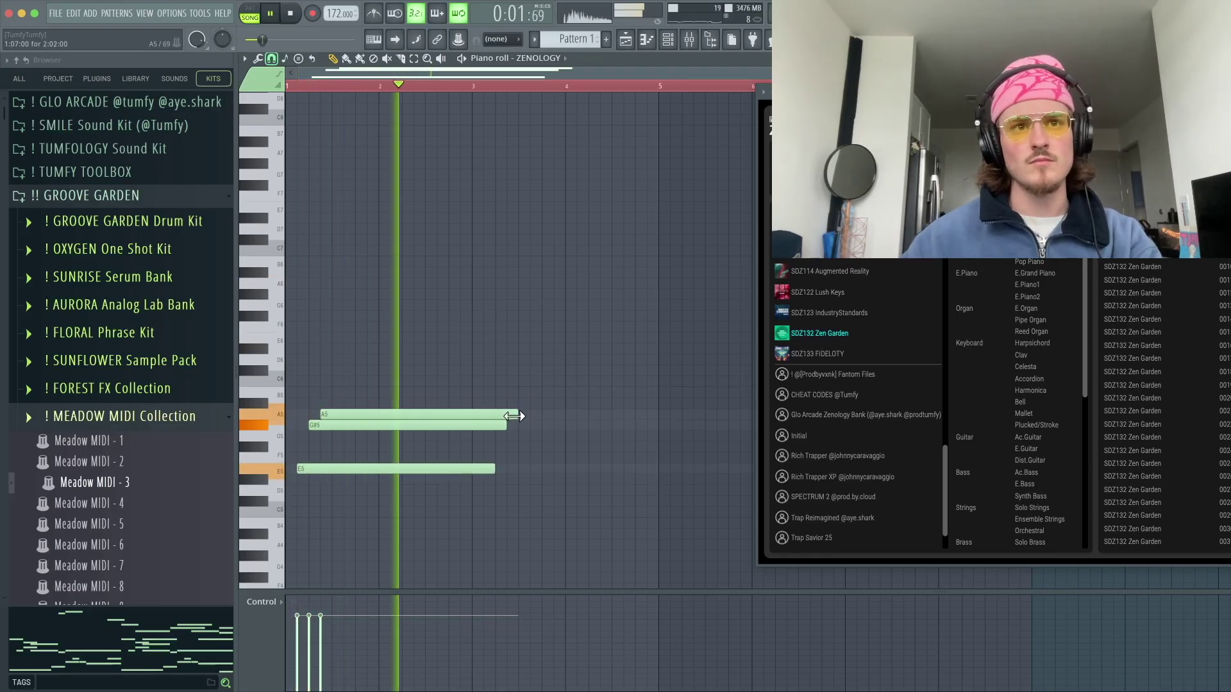
- Slice the E5, G#5 and A5 notes at bar 3 and delete the ends beyond it
key(super+a)
key(super+d)
drag(476, 393, 475, 489)
key(c)
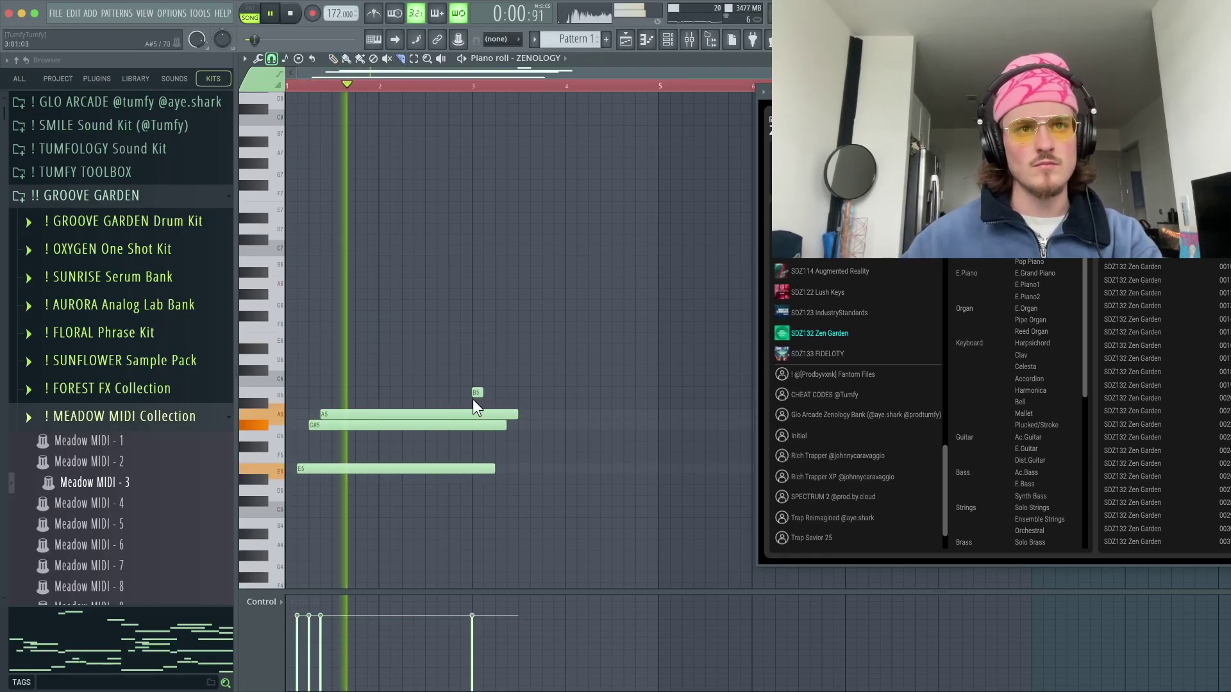
drag(473, 402, 478, 486)
key(p)
right_click(486, 470)
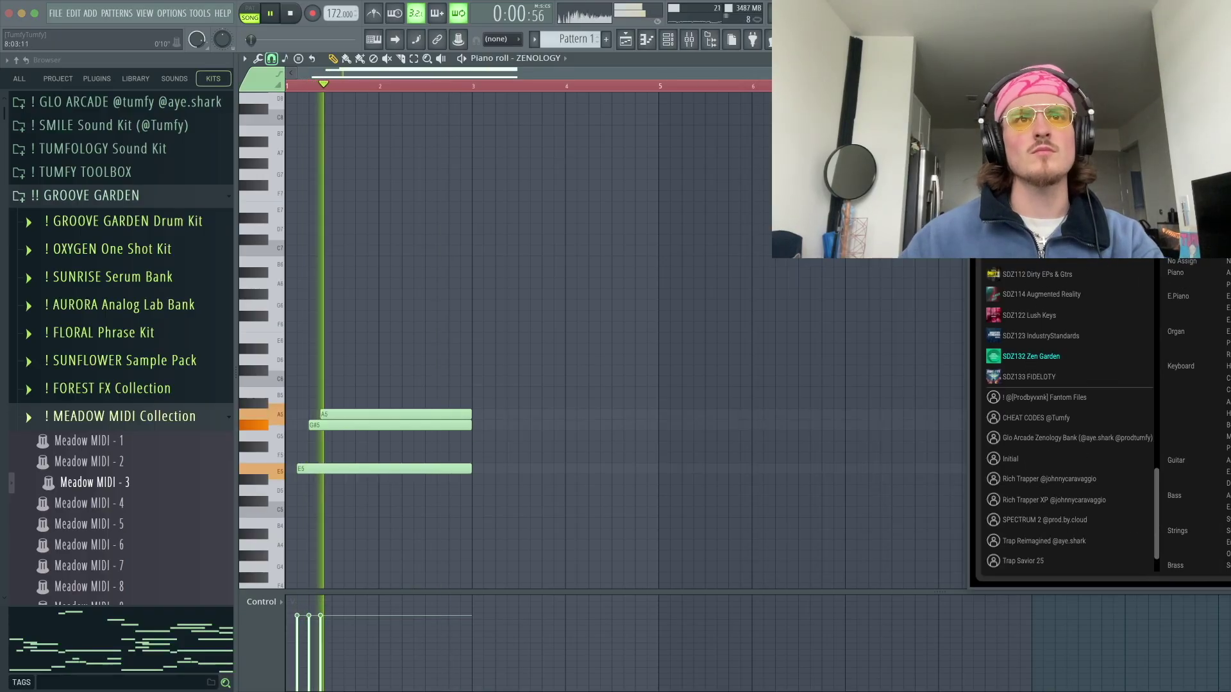
- Stop playback, deselect the notes and make a time selection over the opening two bars
key(space)
key(super+a)
drag(287, 85, 486, 118)
click(508, 191)
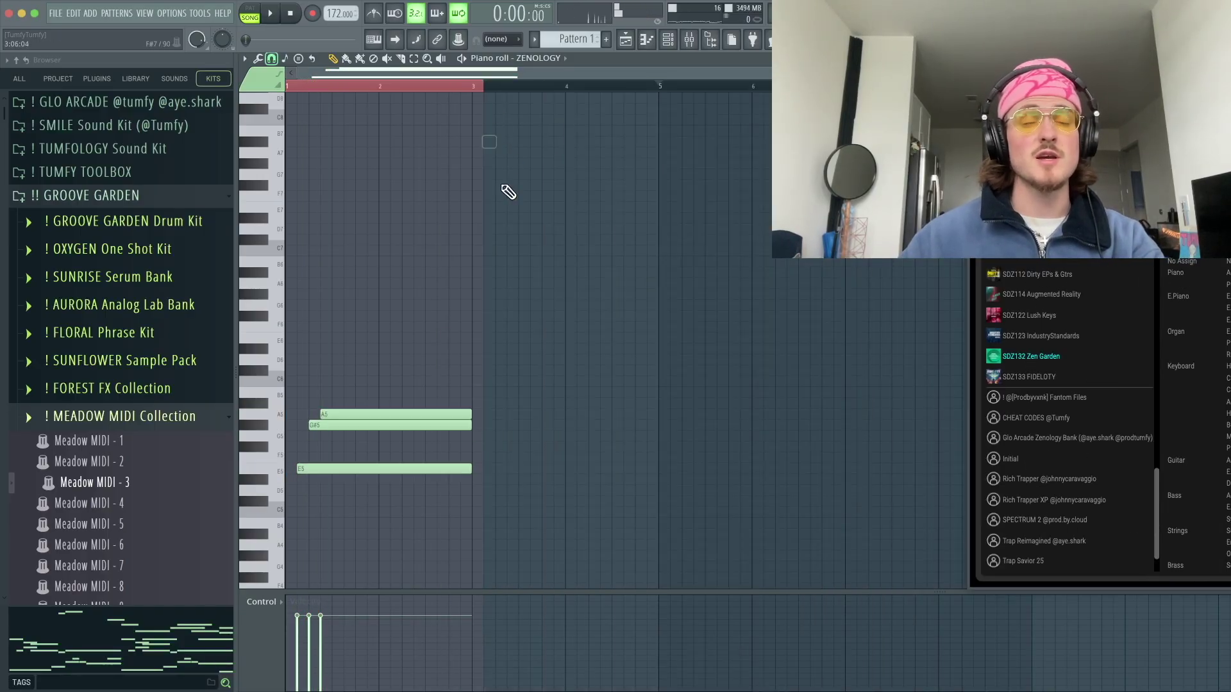
- Shorten the three staggered notes together so they end halfway through bar 2, checking against playback
scroll(308, 439, up, 4)
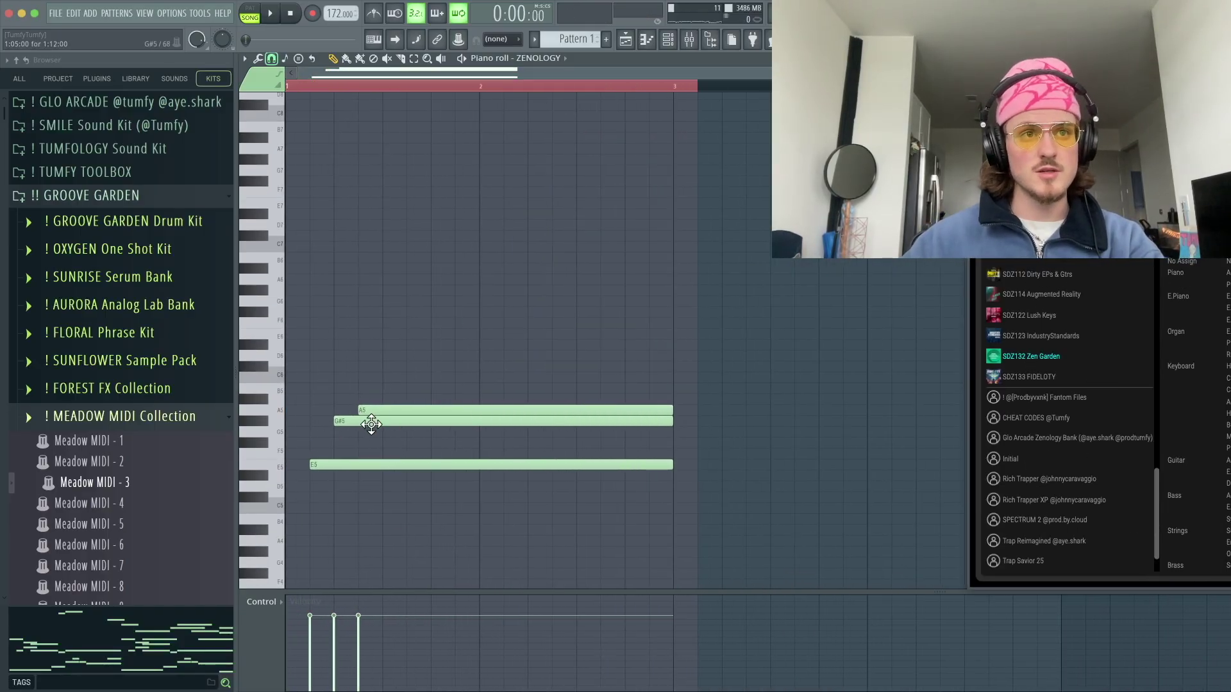
key(space)
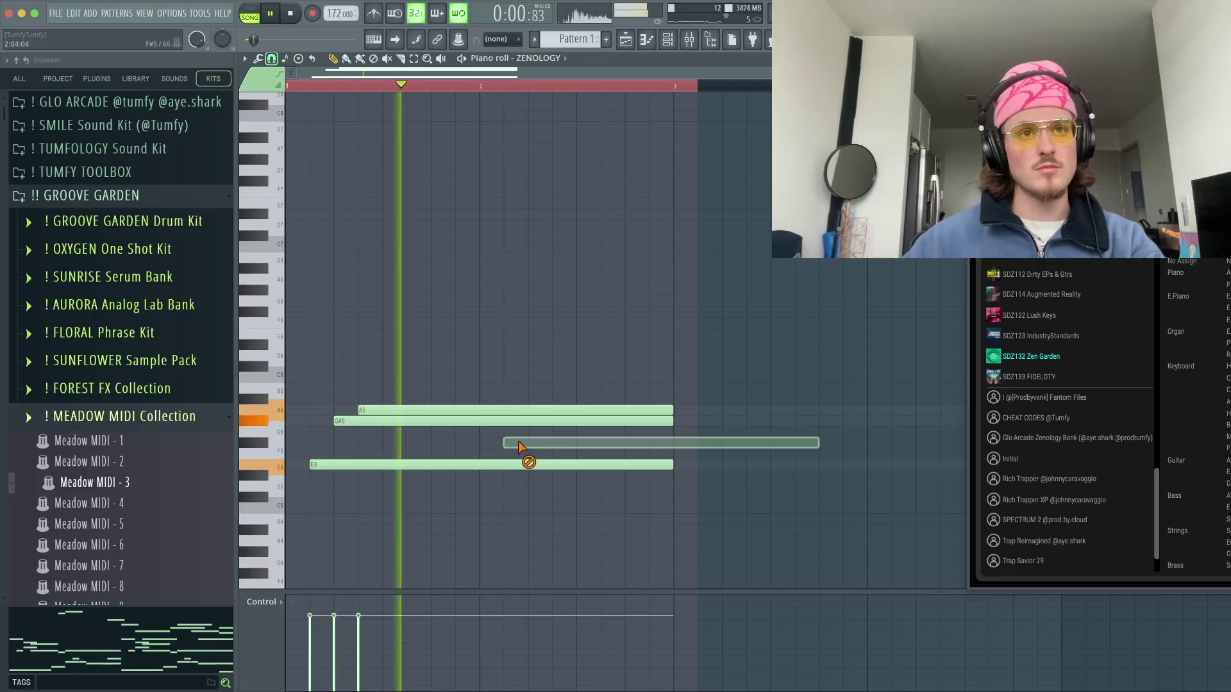
scroll(667, 413, down, 3)
drag(496, 442, 449, 471)
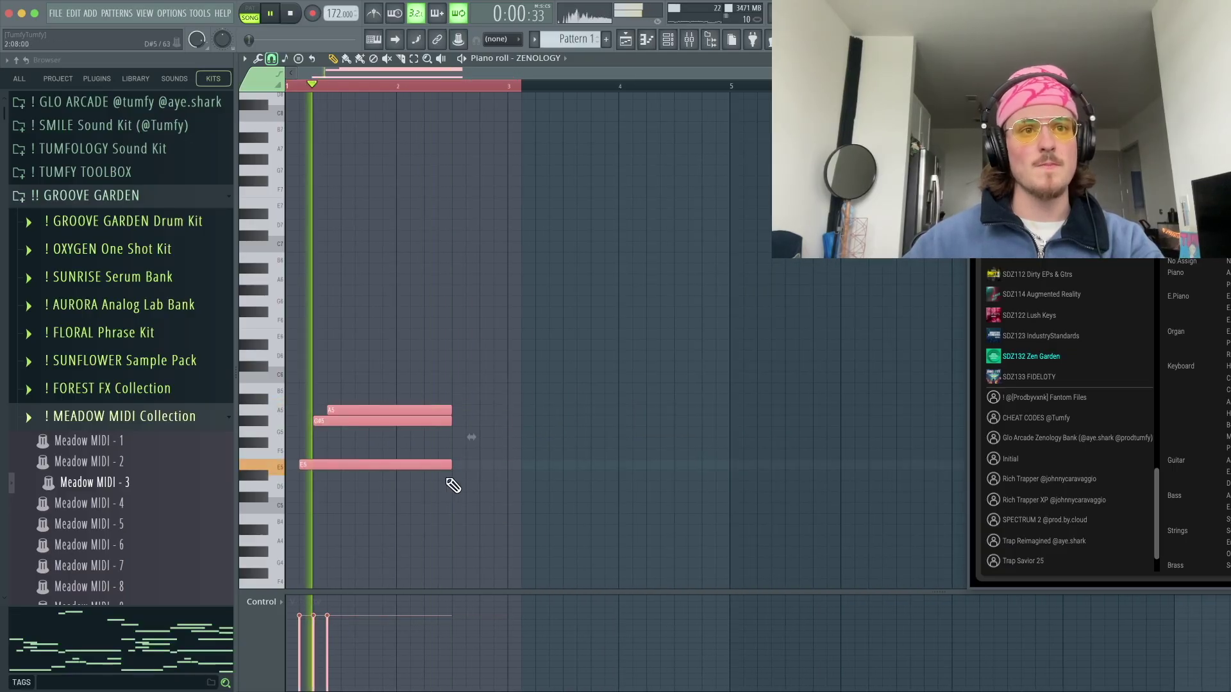
click(474, 499)
right_click(478, 500)
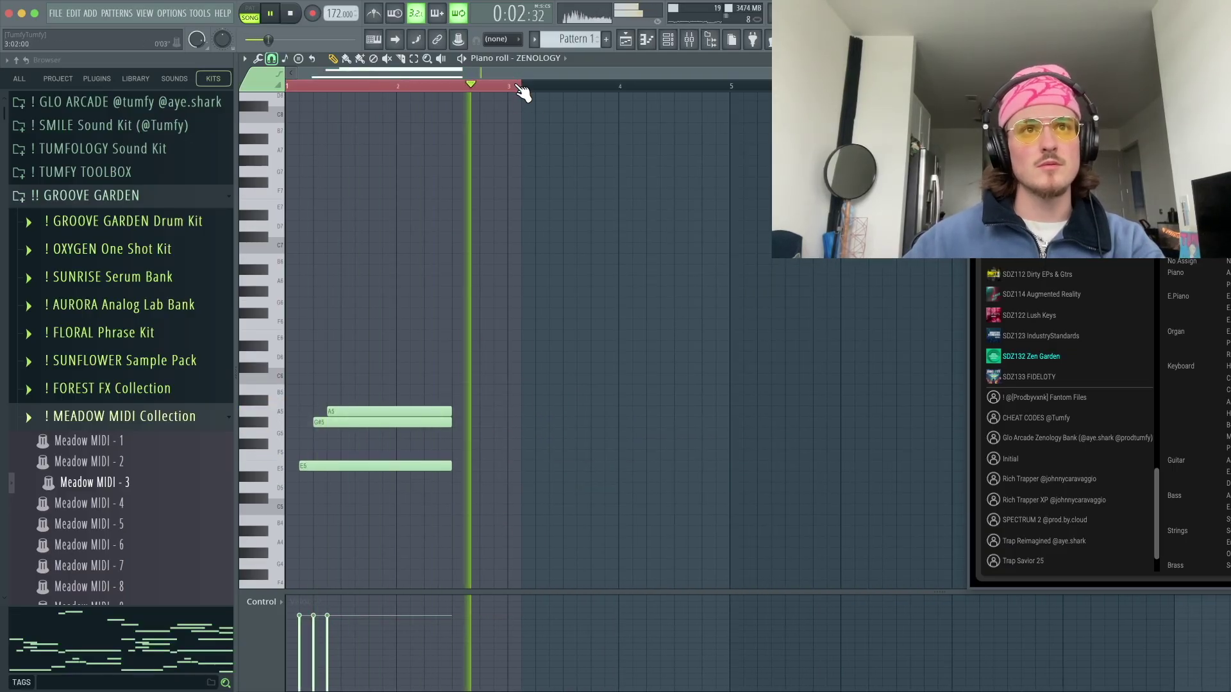
- Duplicate the staggered chord into bars 3 to 4, repeat the four bars into bars 5 to 8 and deselect the notes
key(ctrl+b)
scroll(556, 167, down, 2)
scroll(558, 170, down, 2)
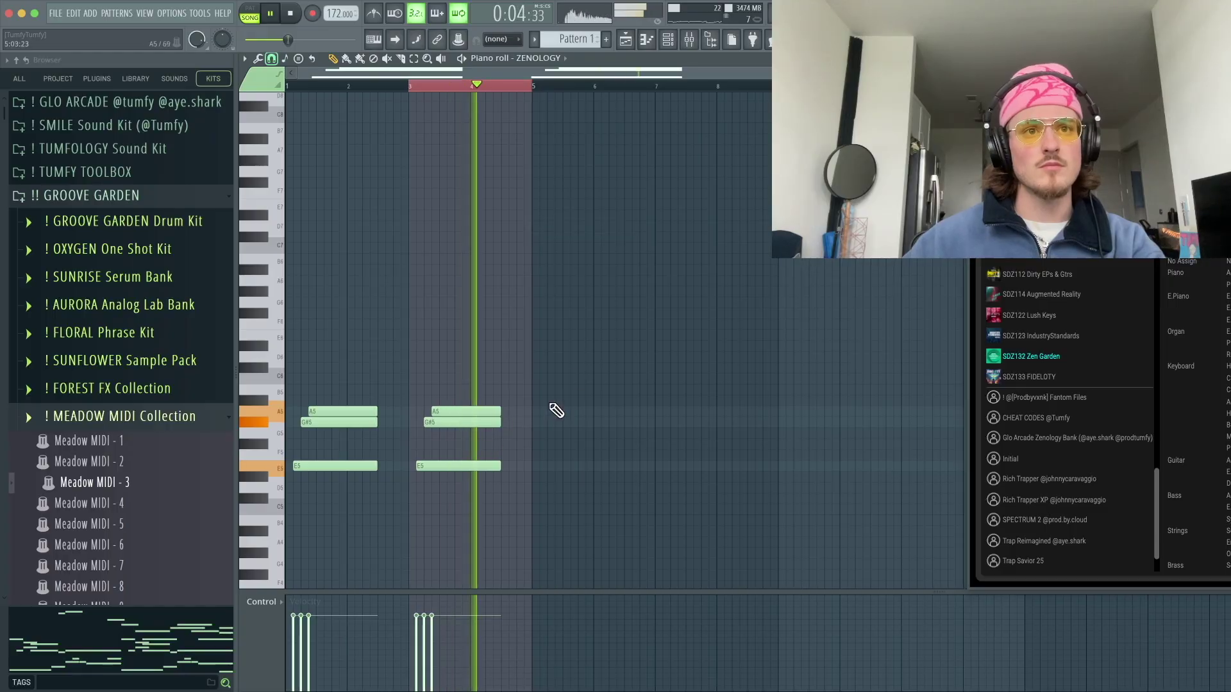
key(ctrl+a)
key(ctrl+b)
key(ctrl+a)
key(ctrl+d)
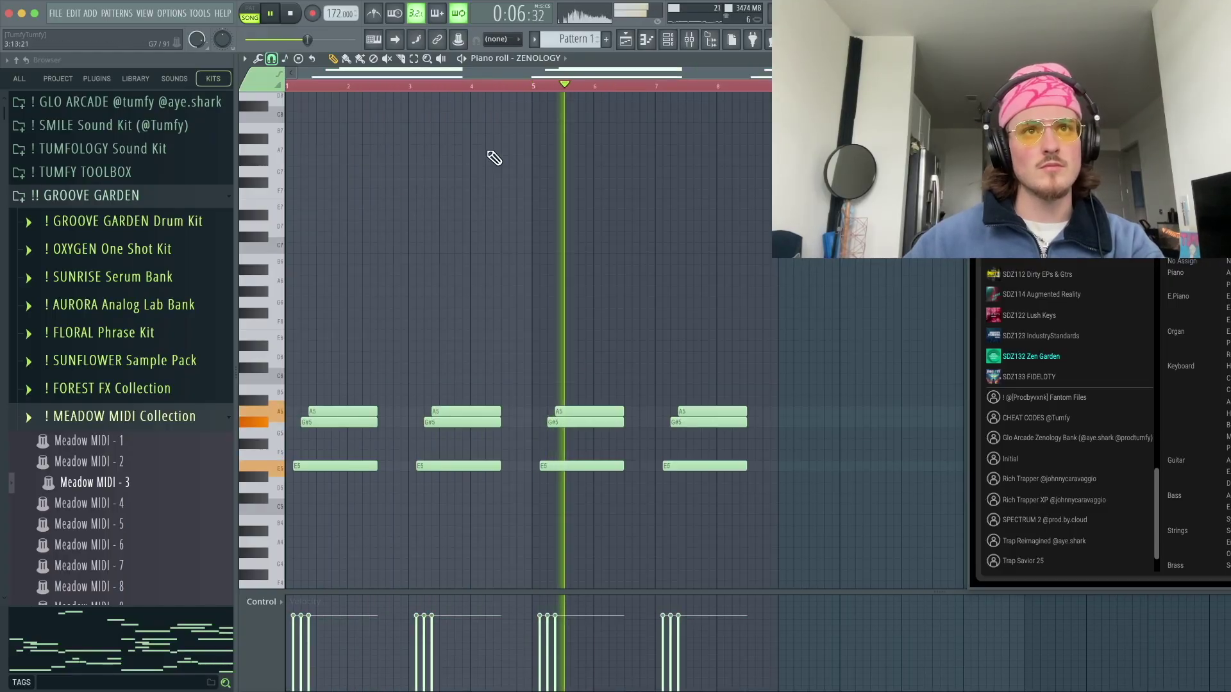
- Clone the ZENOLOGY channel in the channel rack and stop playback
click(668, 42)
right_click(632, 519)
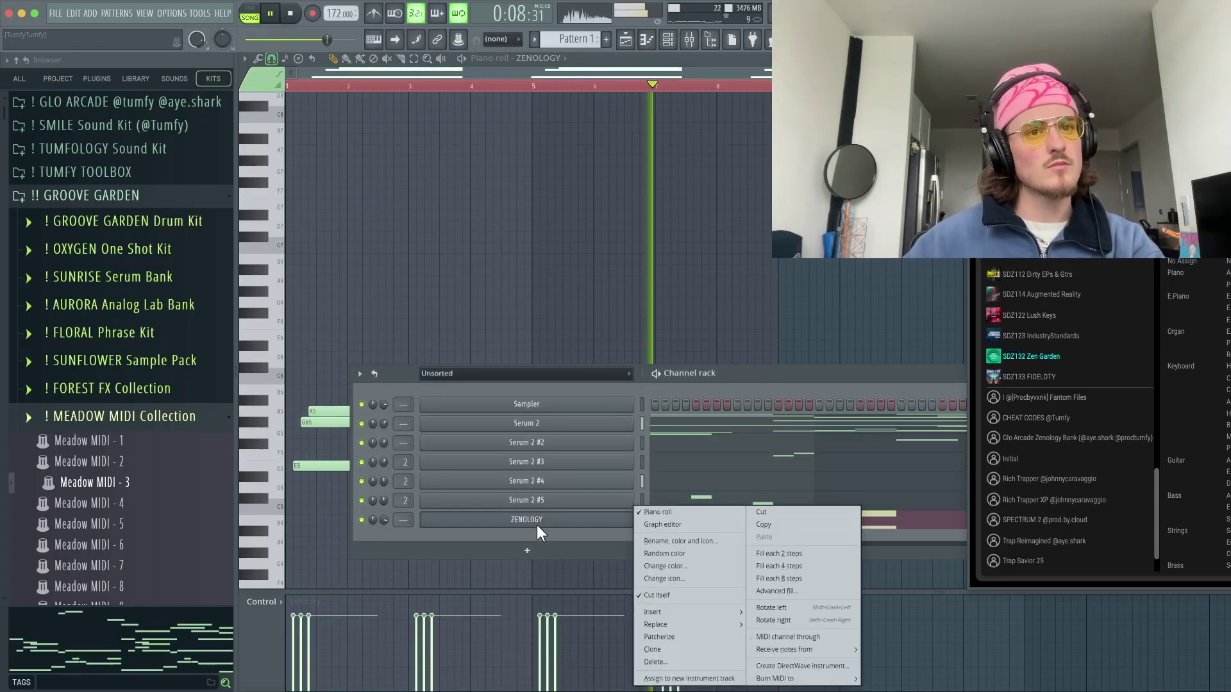
click(704, 643)
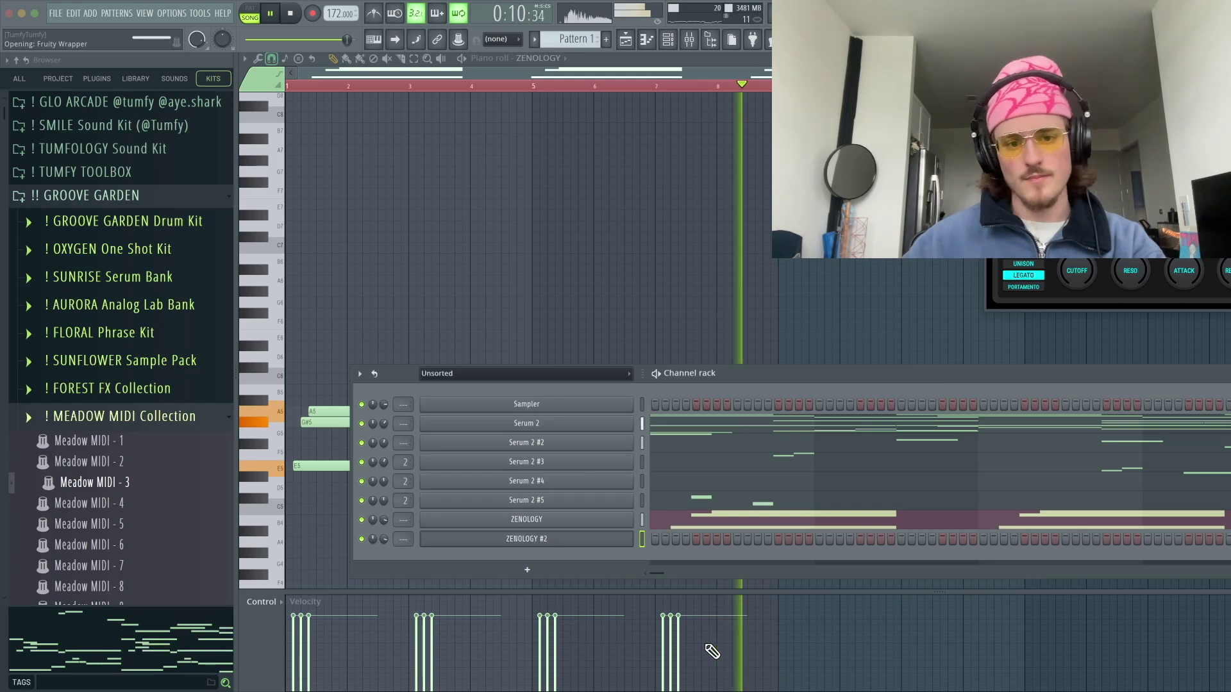
key(space)
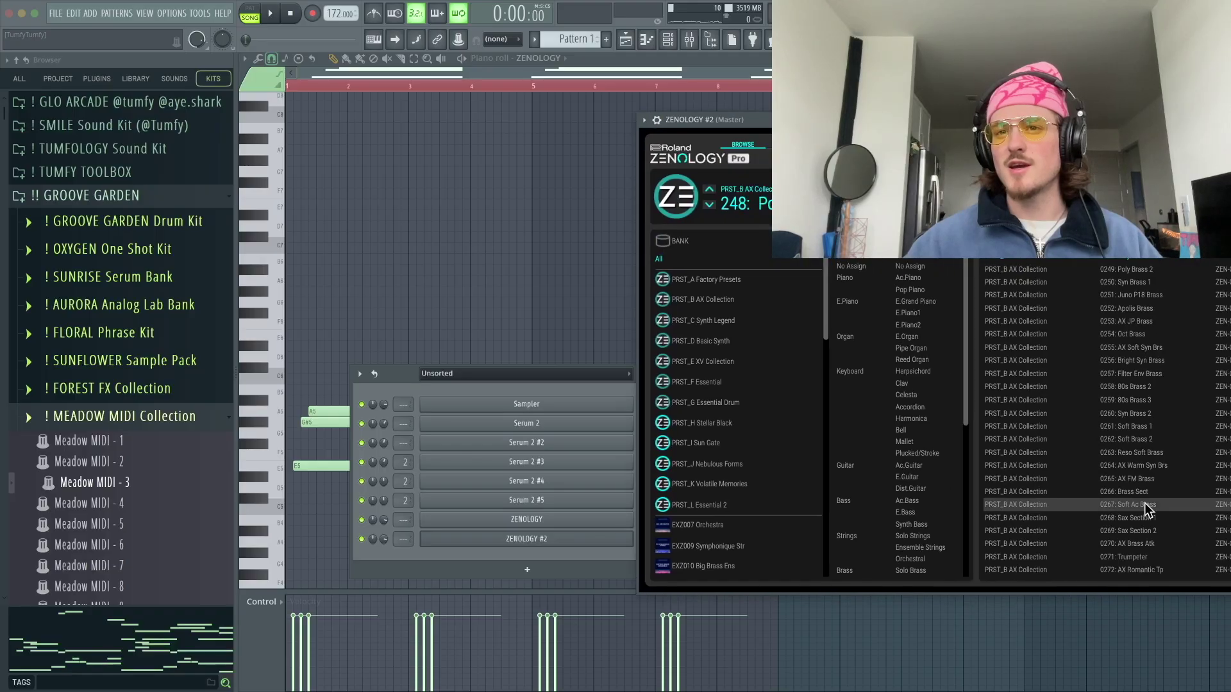
- Audition brass presets in ZENOLOGY #2 from the PRST_B AX Collection and PRST_D Basic Synth banks
scroll(1152, 483, down, 3)
click(1152, 471)
scroll(1154, 477, down, 5)
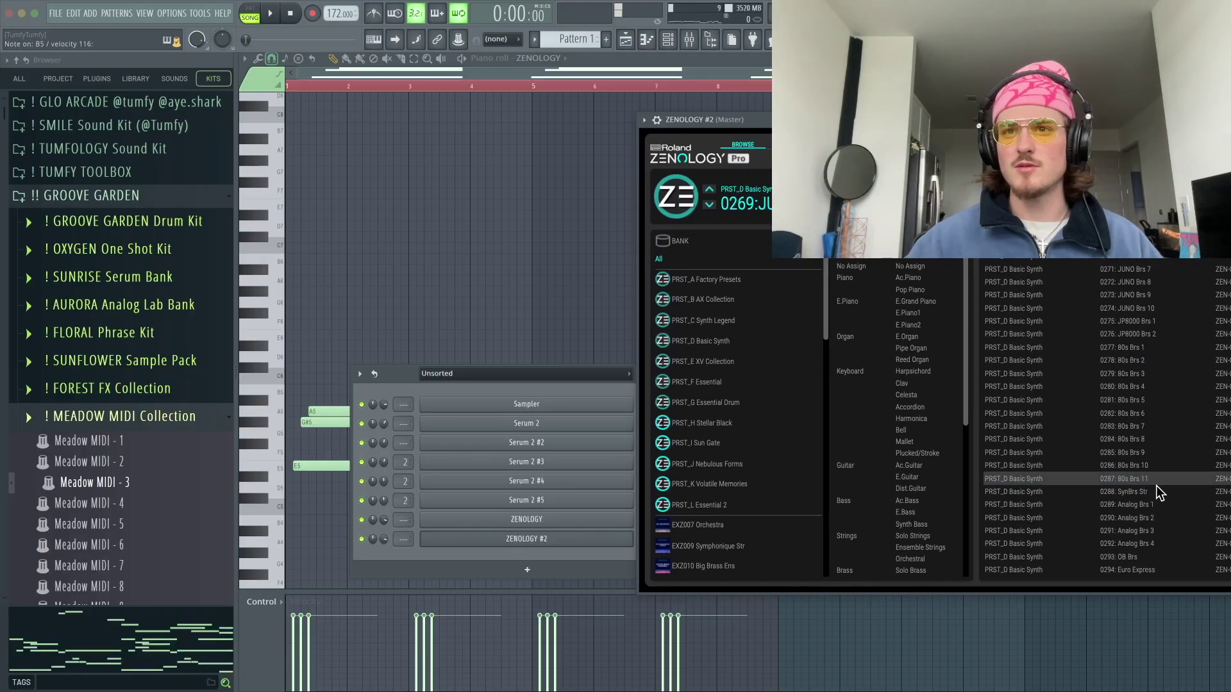
click(1156, 485)
click(1164, 521)
scroll(1164, 522, down, 5)
click(1148, 451)
scroll(1156, 492, down, 10)
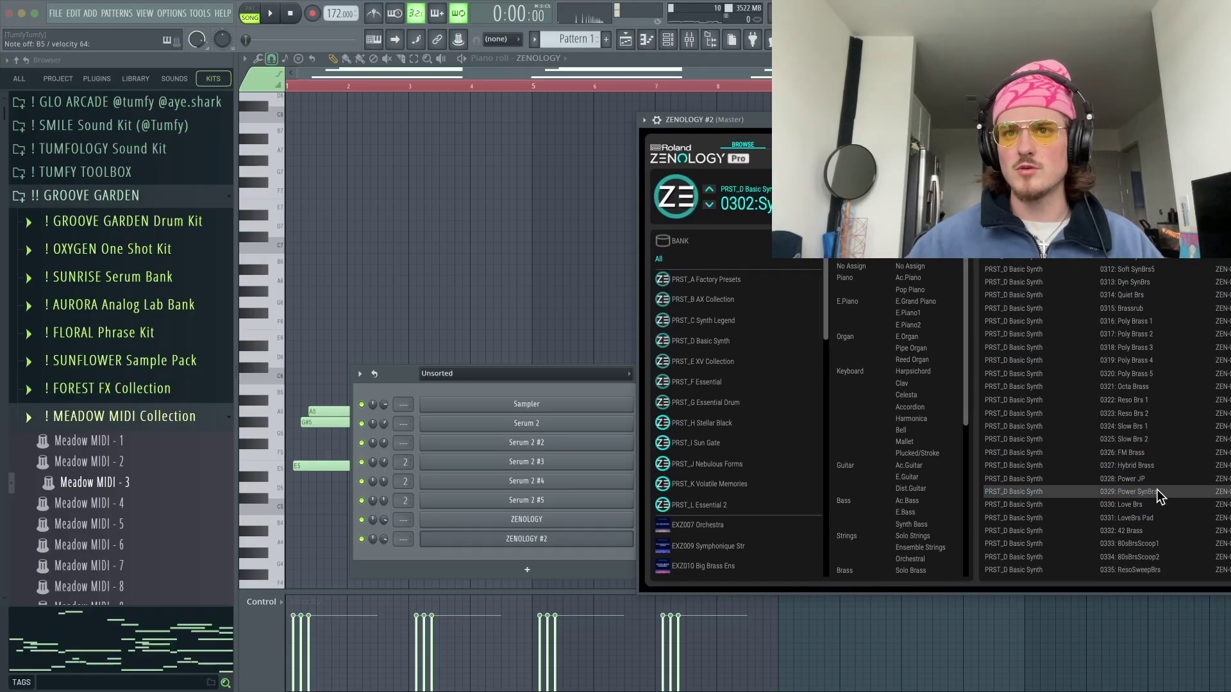
scroll(762, 525, down, 5)
- Load the Victory Brass preset from the Glo Arcade Zenology Bank and open the ZENOLOGY #2 piano roll
scroll(763, 533, down, 5)
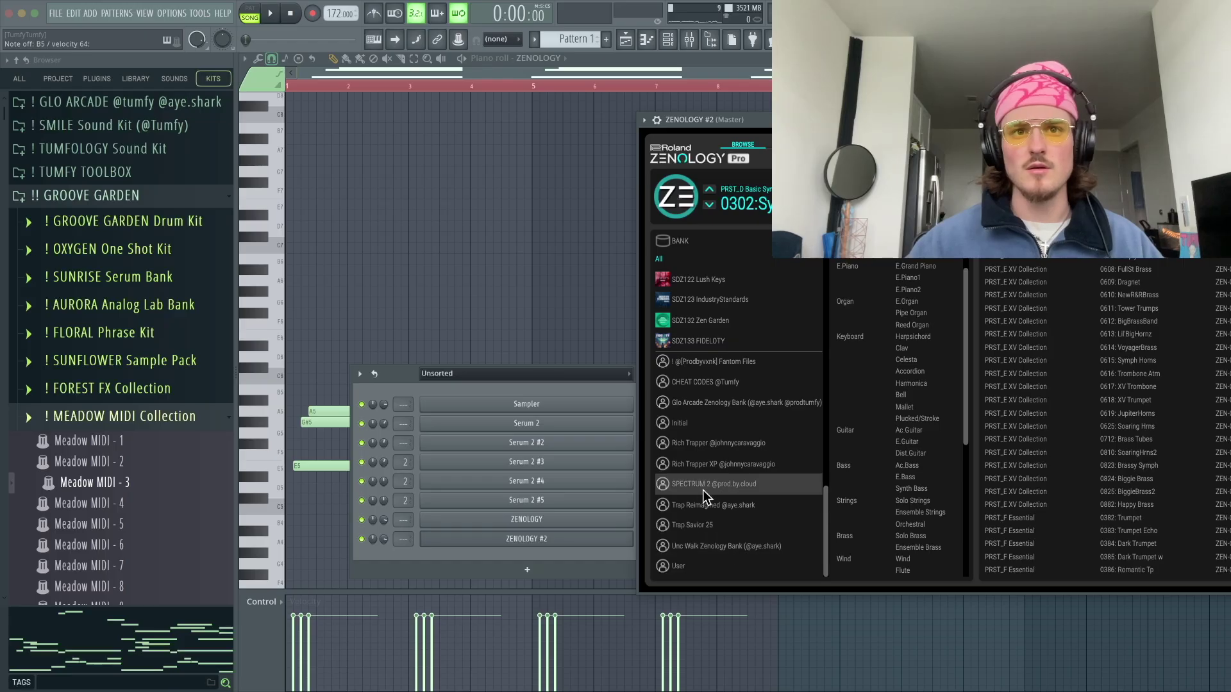
click(698, 402)
drag(1218, 120, 777, 142)
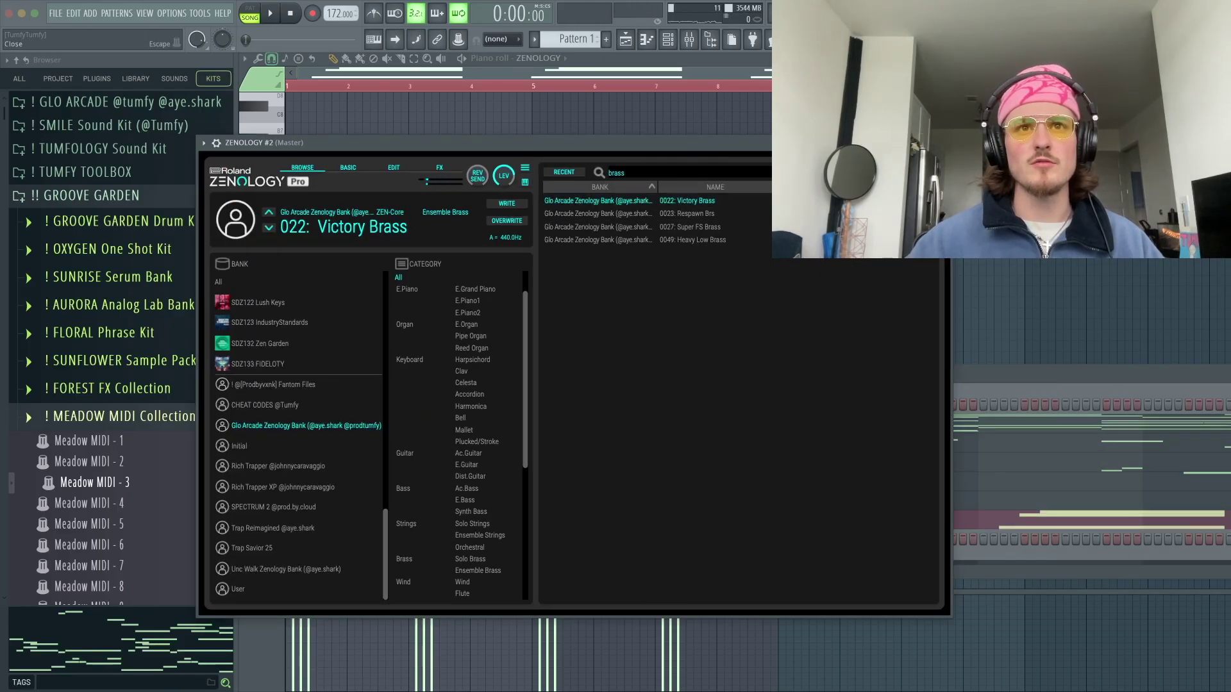
click(940, 142)
right_click(631, 538)
click(664, 513)
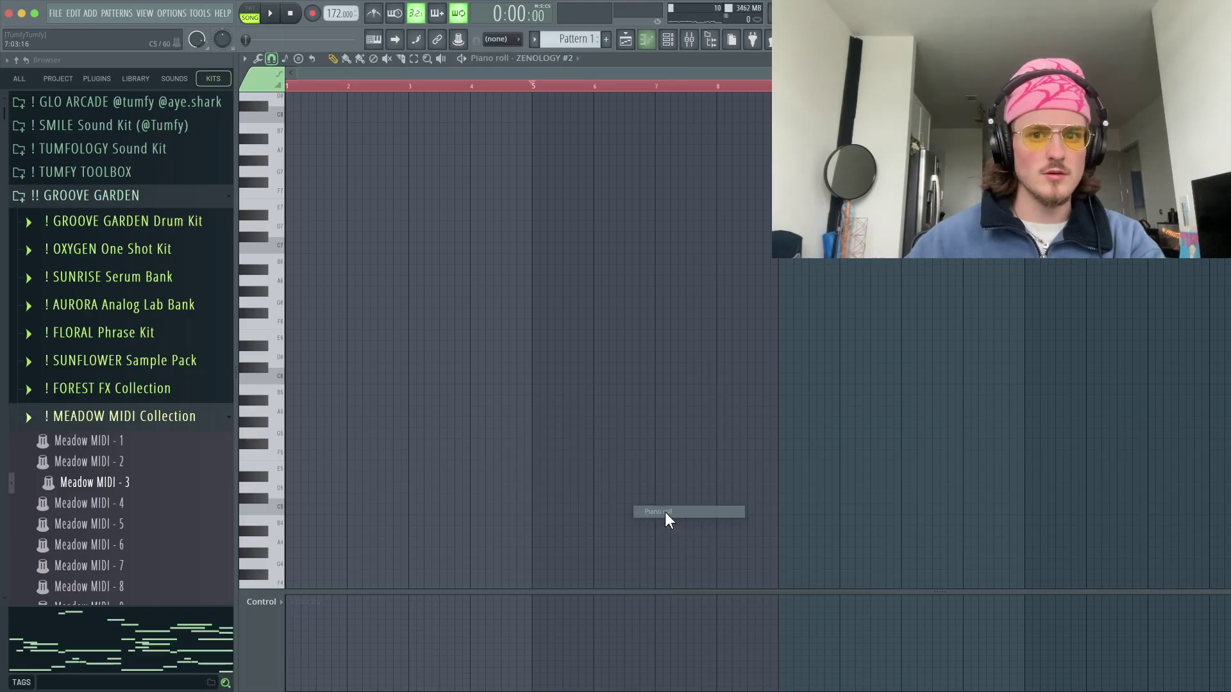
drag(311, 303, 307, 315)
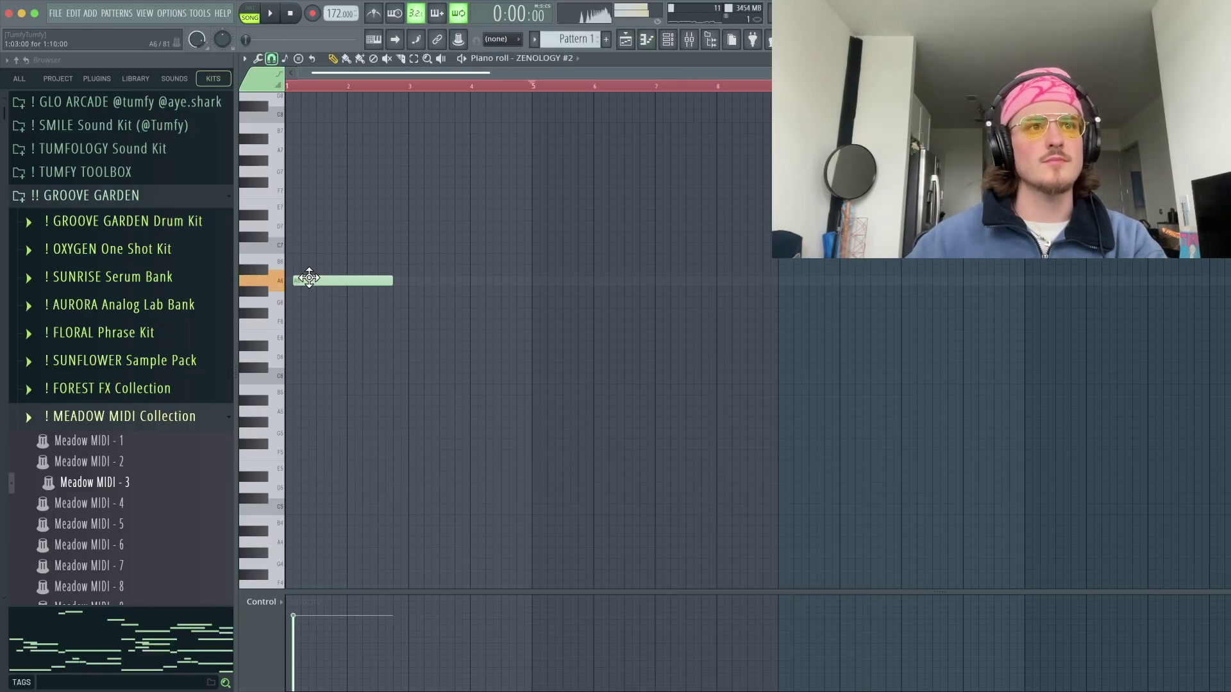
key(space)
scroll(321, 336, up, 3)
key(space)
drag(493, 280, 337, 282)
key(space)
key(space)
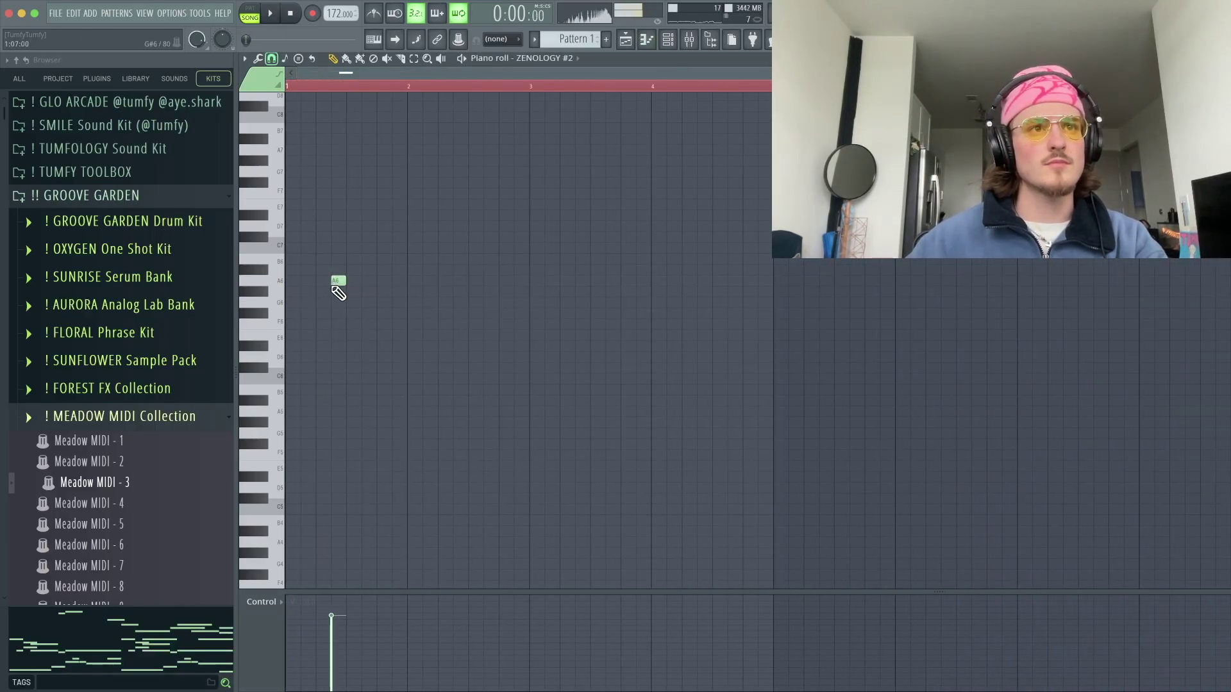
click(301, 206)
key(space)
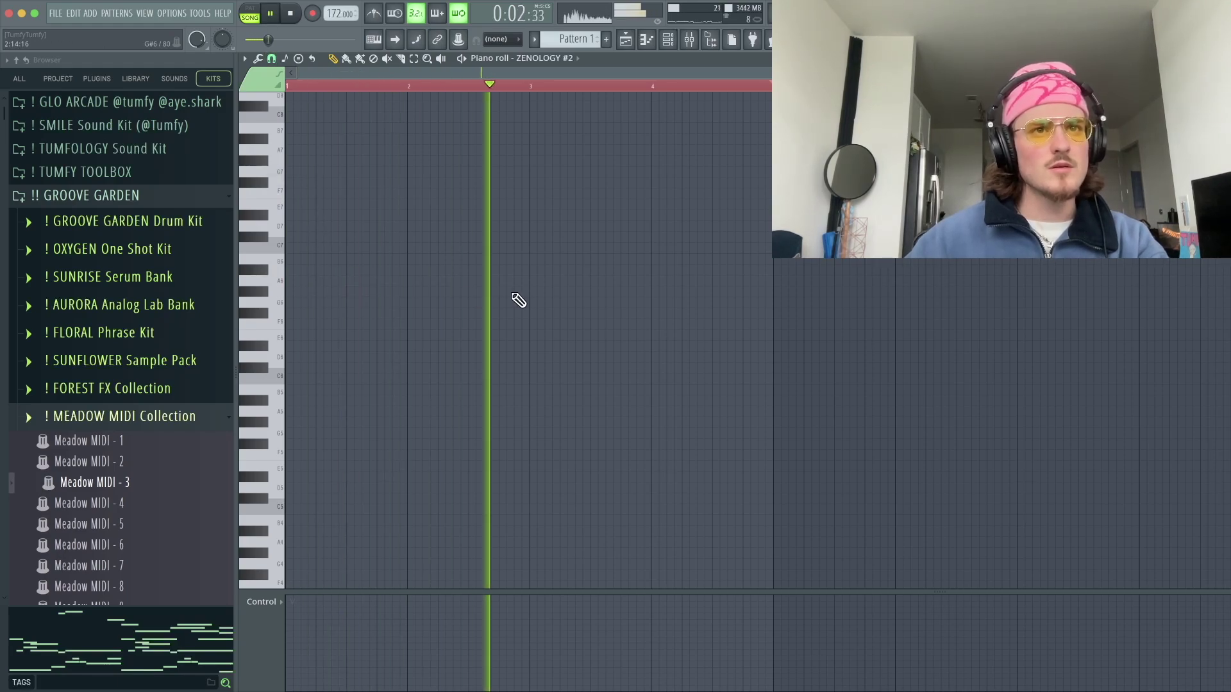
- Draw three short, repeated A6 notes near the end of bar 2 and a long C#7 note starting at bar 3
key(space)
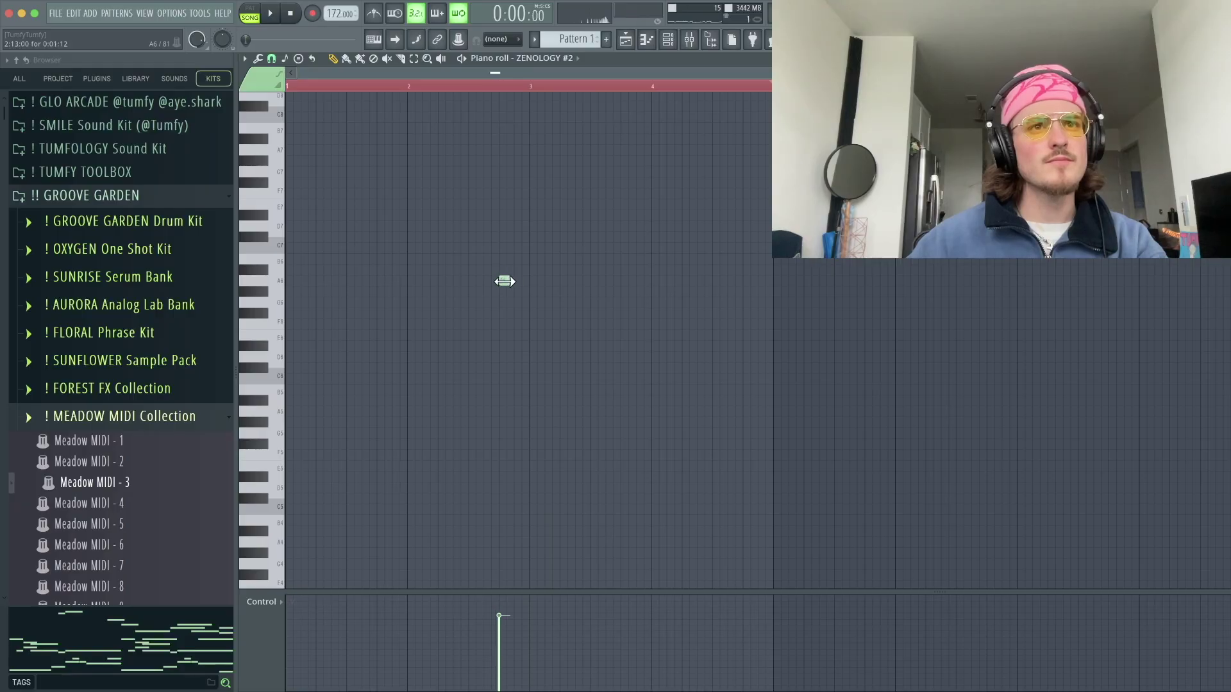
key(space)
drag(532, 236, 739, 258)
- Lower the brass phrase by one octave, copy it back an octave above and cue playback at the first short note
key(super+a)
key(super+Down)
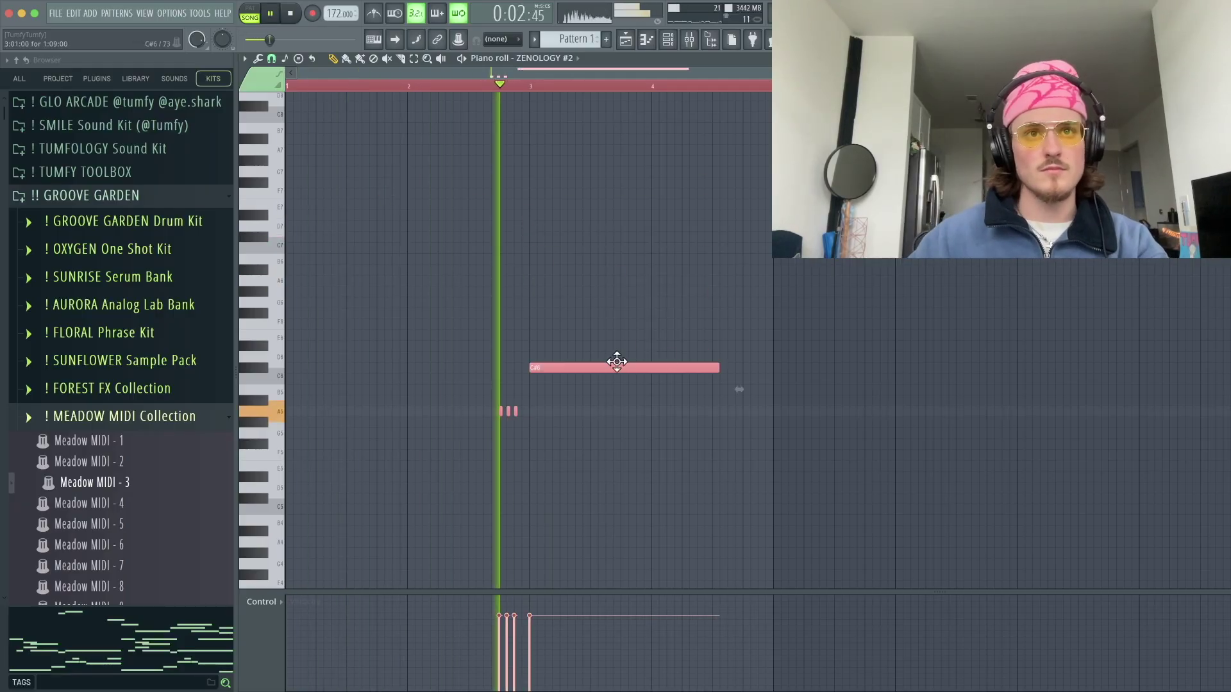
drag(618, 363, 621, 232)
click(500, 86)
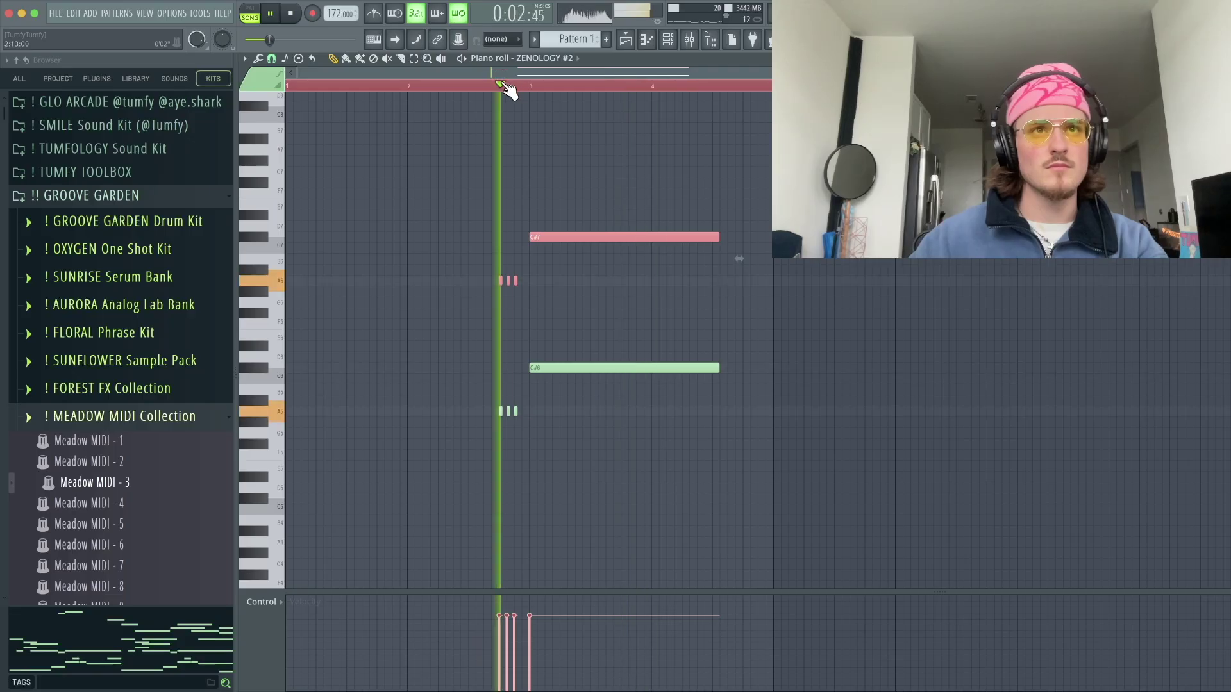
- Shorten both C# notes to about one beat into bar 4 and add B5 and A6 notes where they end
mouse_move(632, 160)
mouse_down()
mouse_move(676, 184)
mouse_move(711, 406)
mouse_move(684, 367)
mouse_up()
right_click(679, 184)
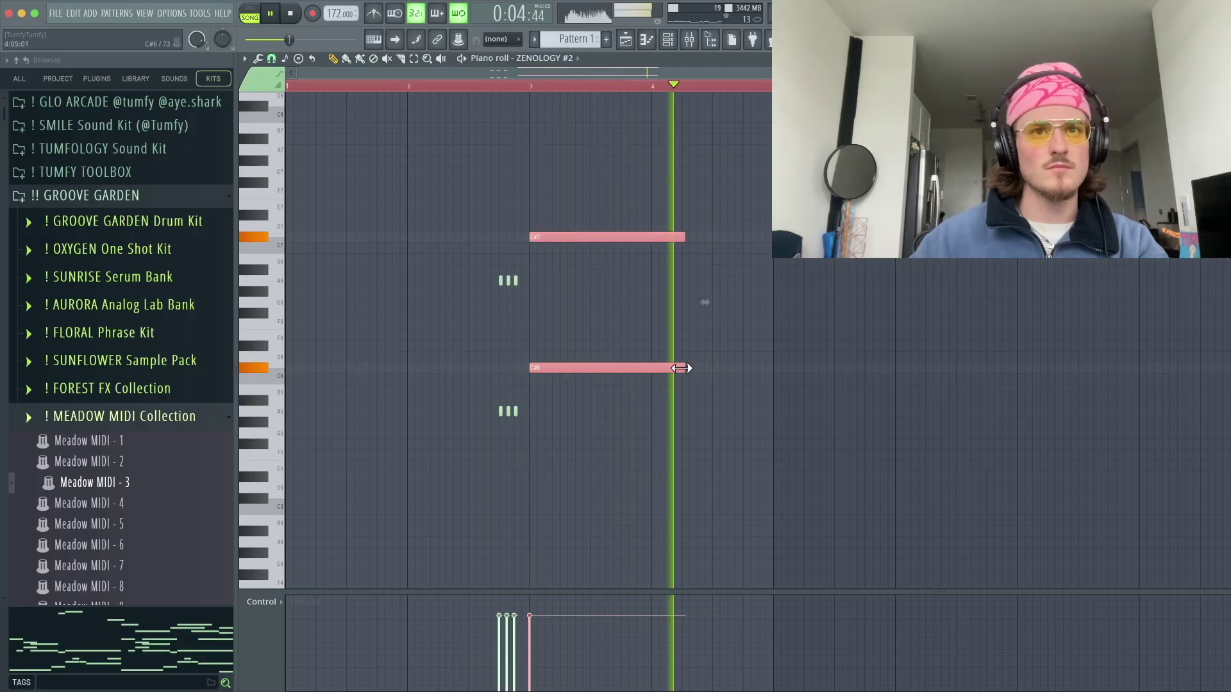
click(682, 390)
key(space)
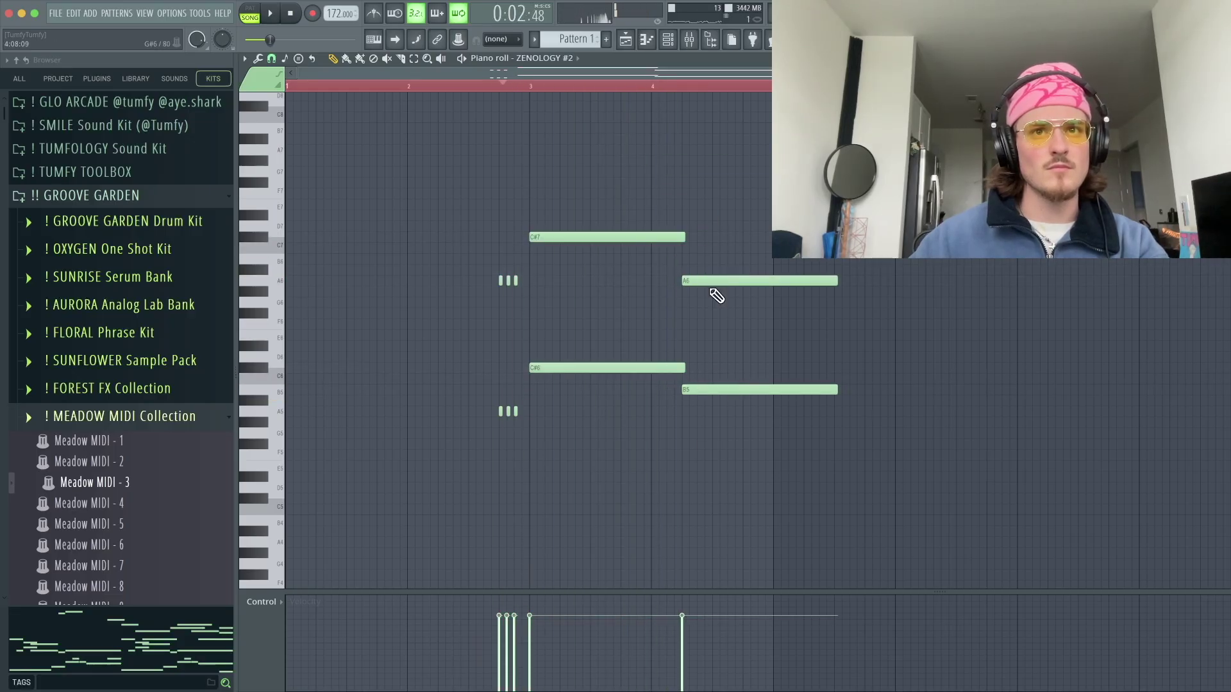
- Add a G#6 note at bar 5 and apply legato so the long brass notes connect end to end
key(super+a)
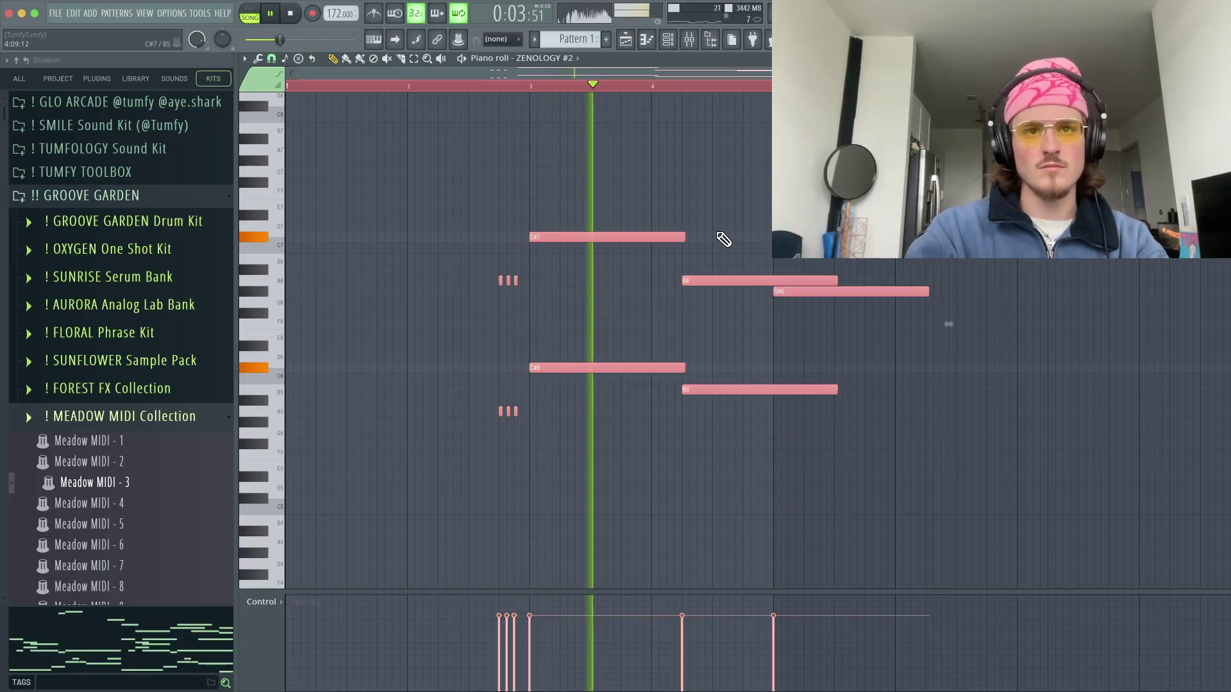
super+drag(648, 211, 877, 465)
key(super+l)
click(949, 467)
right_click(990, 469)
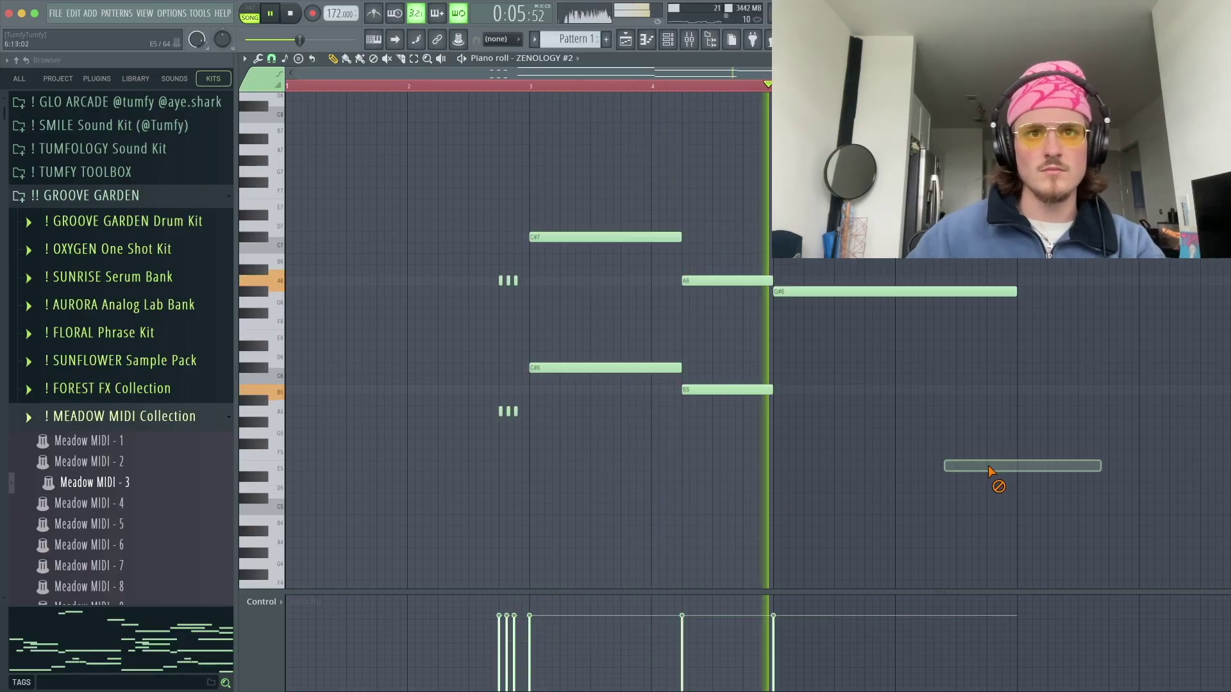
- Lengthen the E5 note in bar 5 to the start of bar 6 and put a very short D5 note in front of it
key(space)
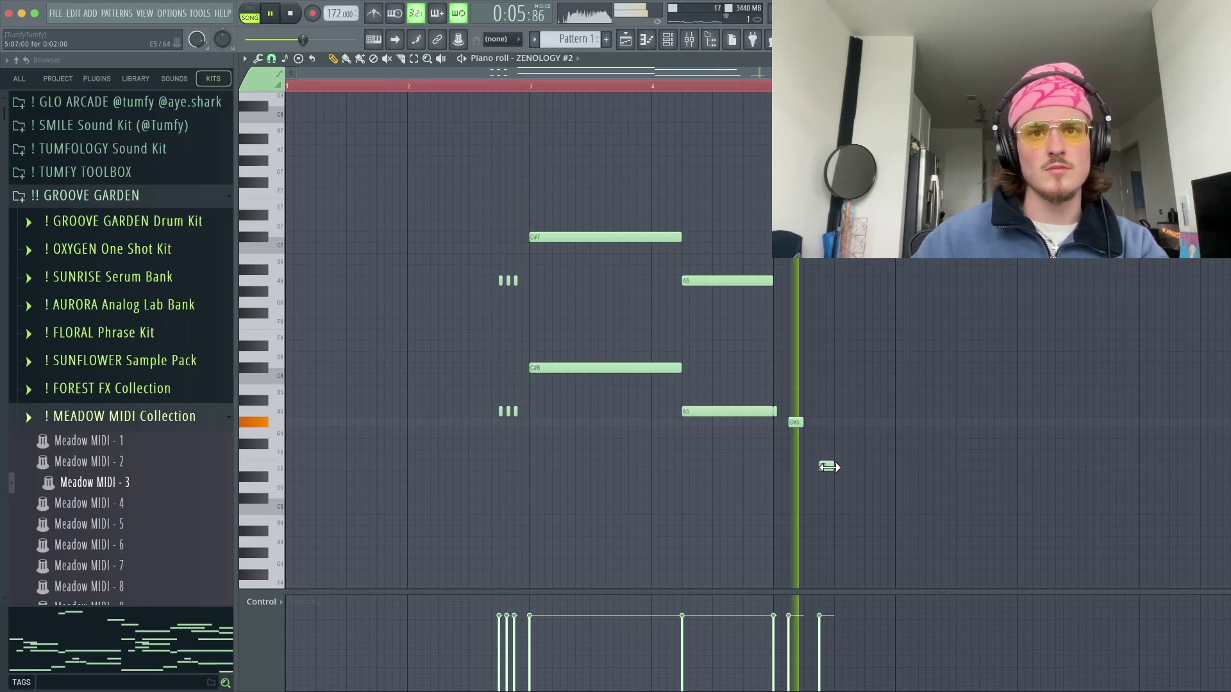
key(space)
drag(832, 466, 894, 469)
key(space)
- Extend the E5 note about one beat into bar 6, follow it with a long D5 note and play the phrase
key(space)
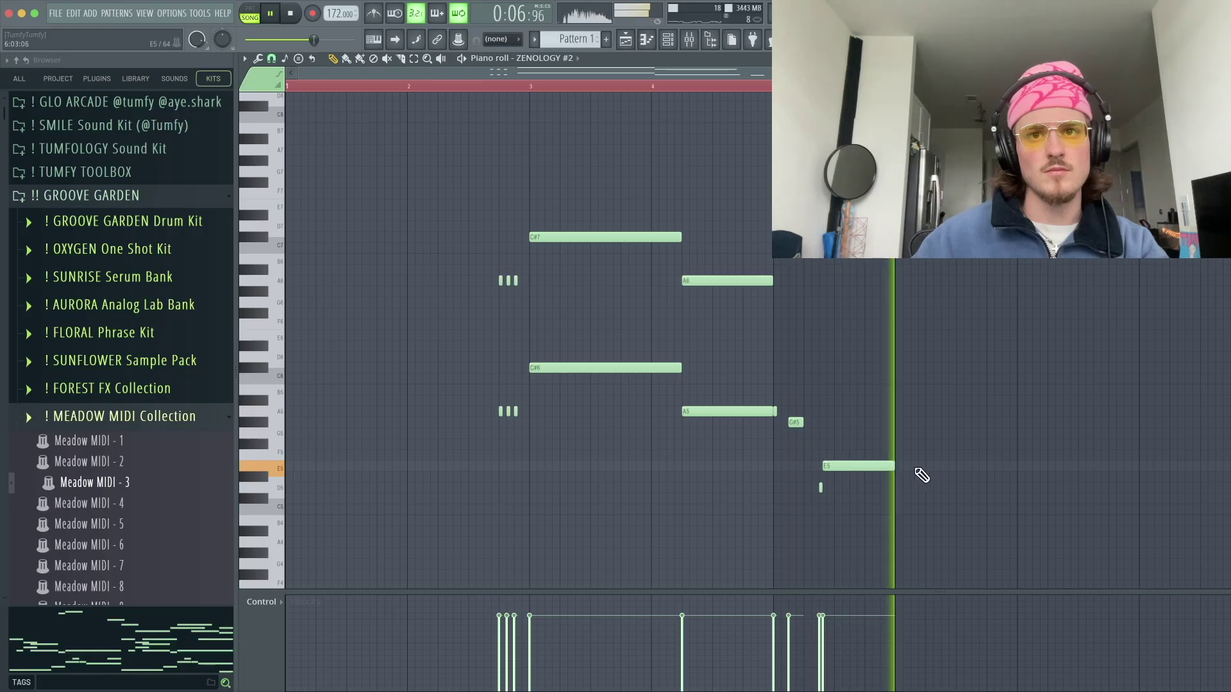
click(936, 498)
key(space)
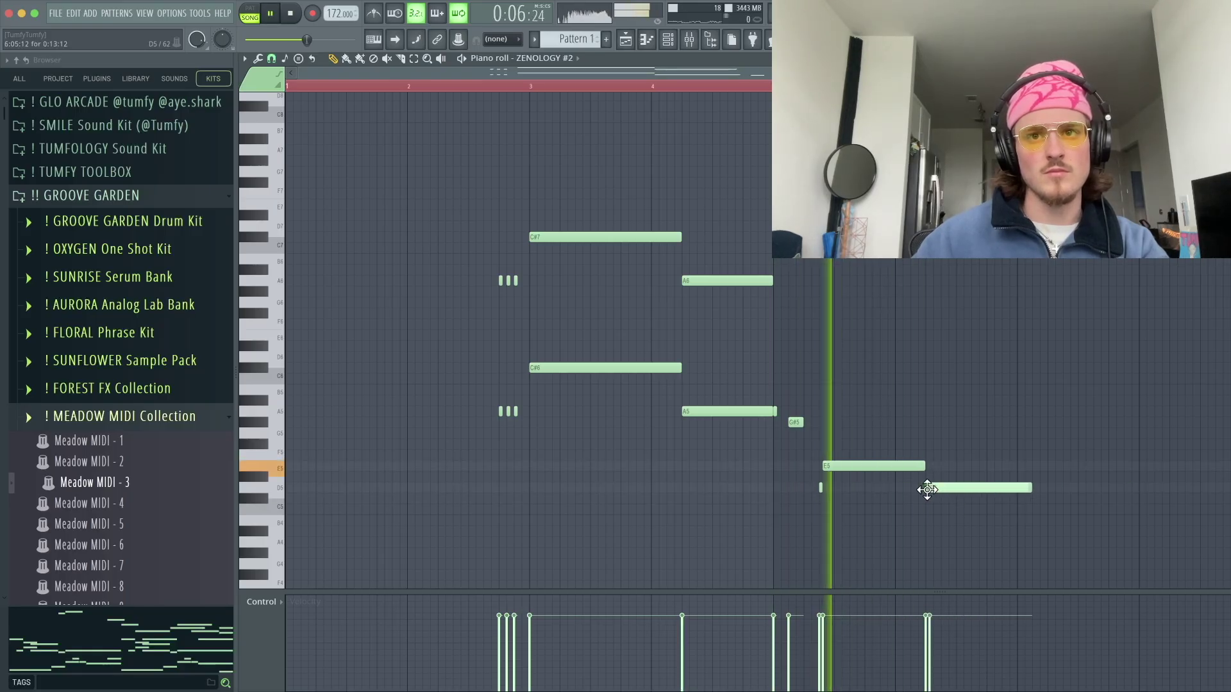
- Shorten the long D5 note at bar 6 to a very short one and follow it with a one-beat D5 and a short C#5
drag(1028, 490, 930, 489)
key(space)
drag(950, 488, 971, 489)
key(space)
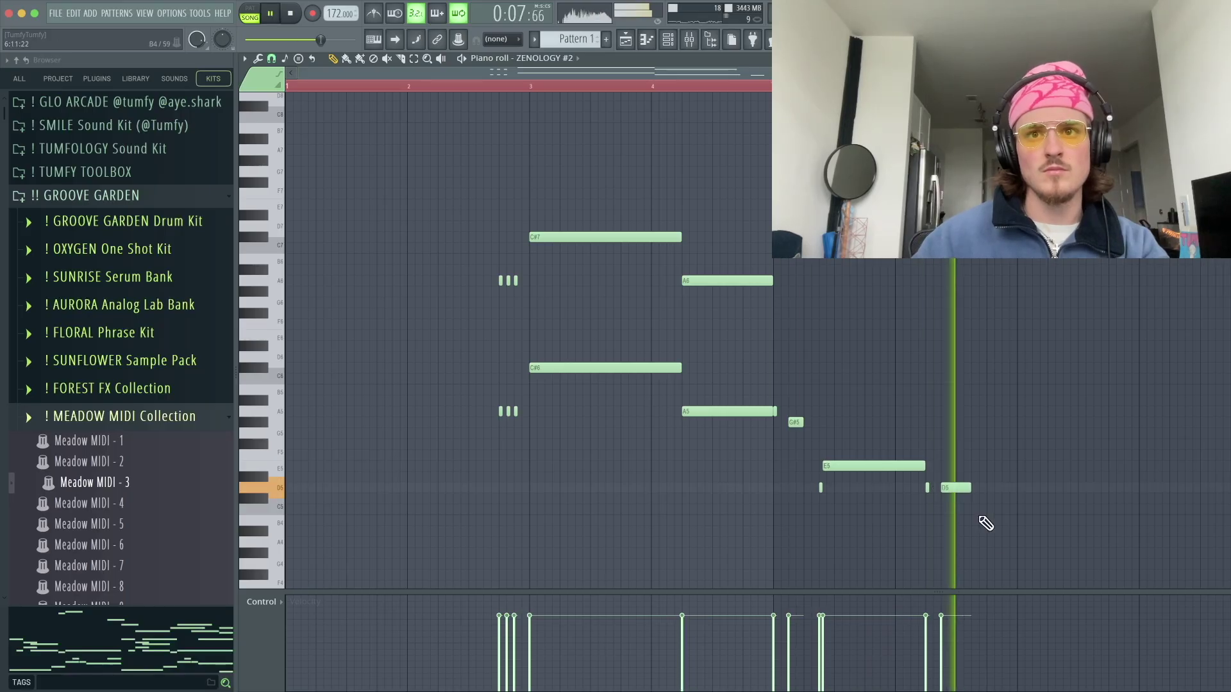
key(space)
drag(975, 498, 982, 498)
key(space)
- Add a long A4 note just before bar 7 and copy the low brass phrase from bar 5 onward one octave up
mouse_move(1005, 541)
mouse_down()
mouse_move(1096, 542)
mouse_move(839, 476)
mouse_move(775, 411)
mouse_move(797, 286)
mouse_up()
click(1111, 564)
right_click(1141, 563)
key(space)
key(space)
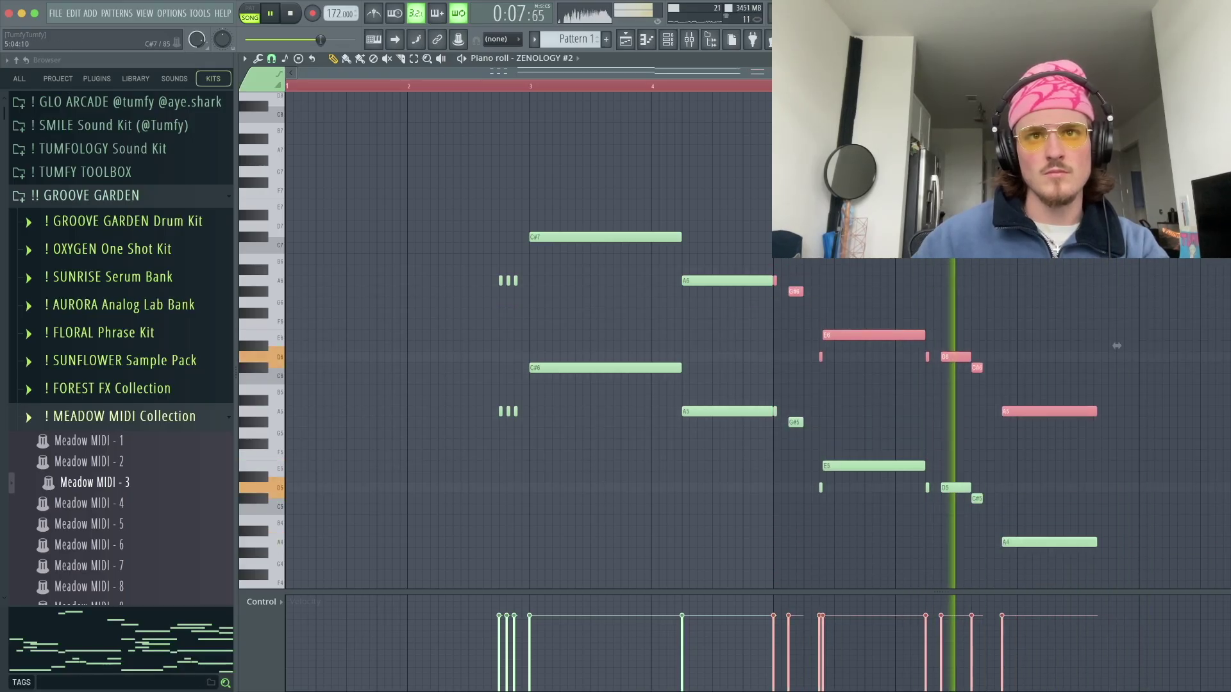
- Play the phrase from bar 4 and lengthen the closing A4 and A5 notes to the start of bar 8
click(654, 86)
key(ctrl+d)
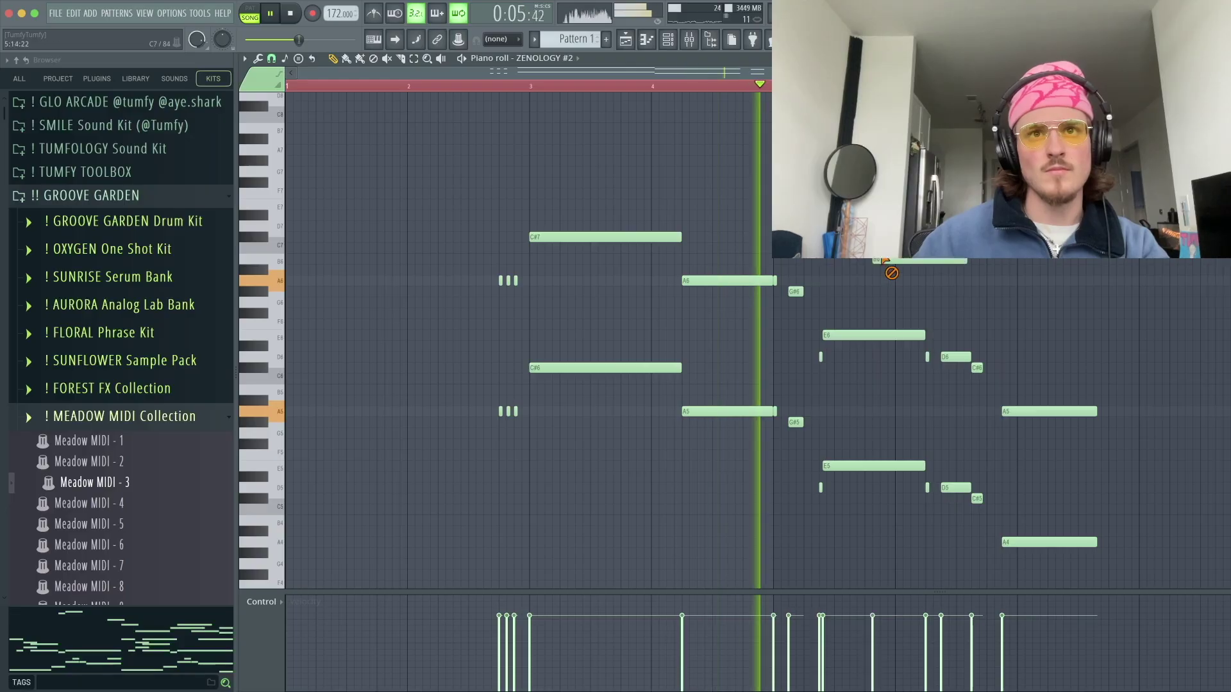
key(space)
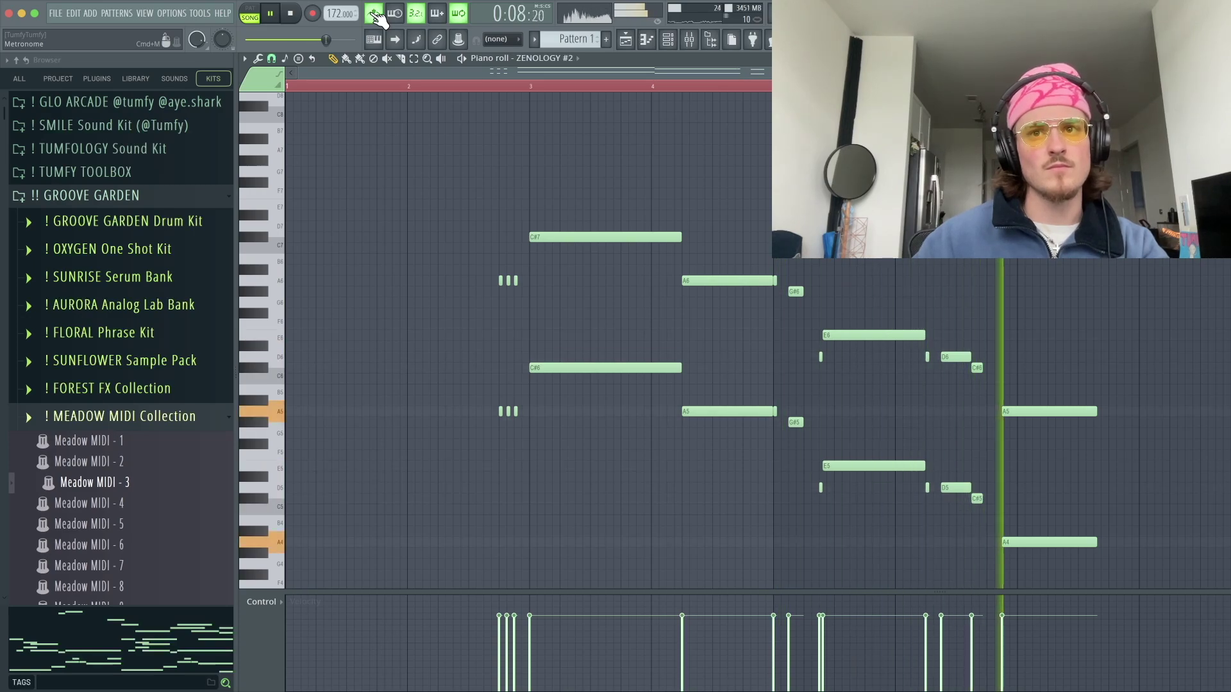
drag(1158, 349, 1135, 550)
click(1193, 562)
- Move the channel rack further down and hide it again while playing the pattern
key(F6)
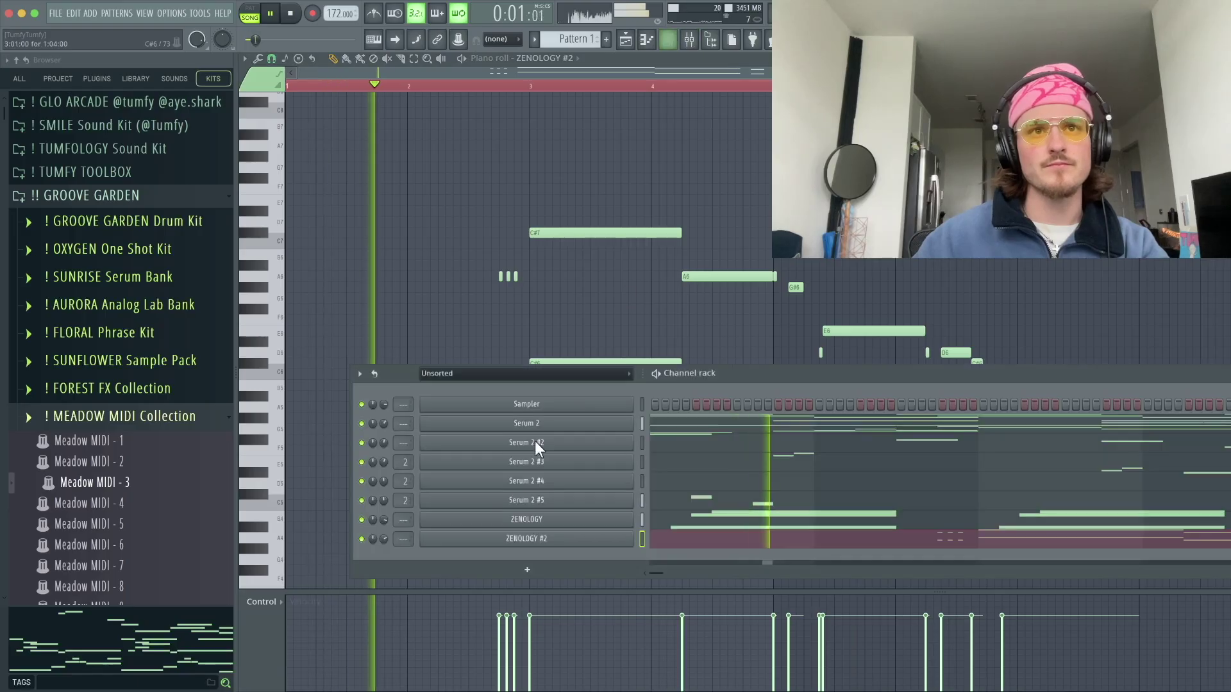
drag(773, 377, 745, 449)
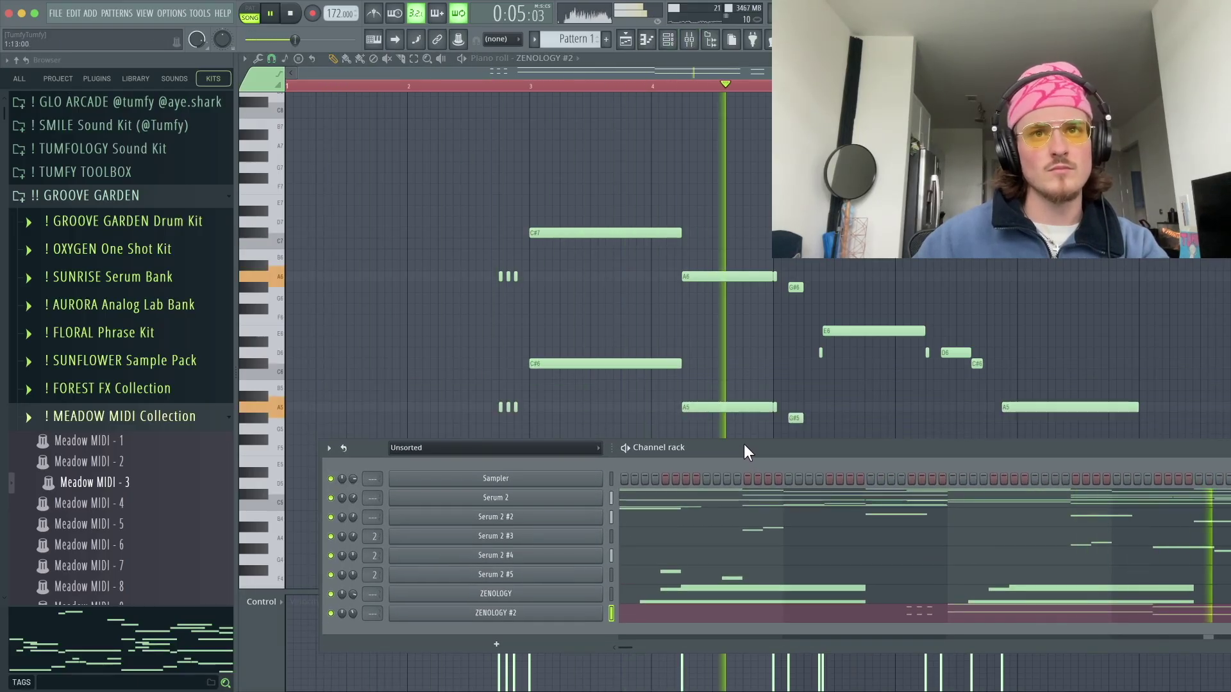
key(F6)
key(space)
- Raise the long A6 and A5 notes in bar 4 to E7 and E6 and play the result from bar 3
drag(704, 276, 701, 198)
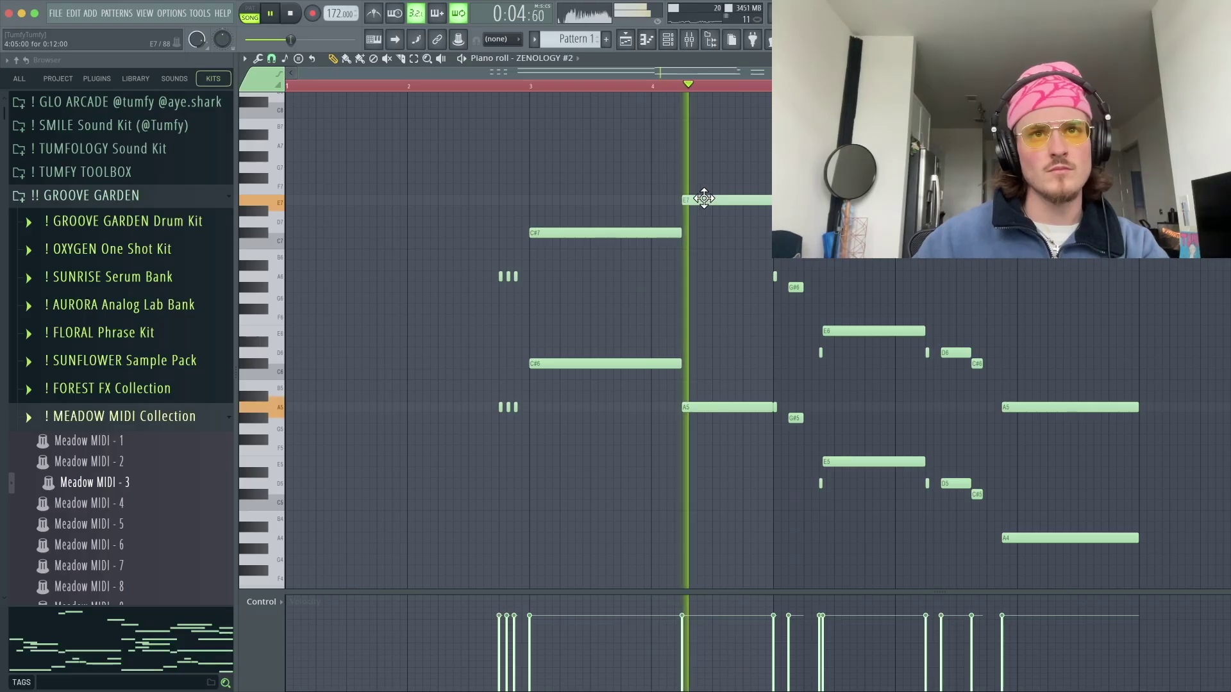
click(530, 86)
drag(723, 368, 711, 318)
key(space)
key(space)
key(ctrl+d)
click(735, 385)
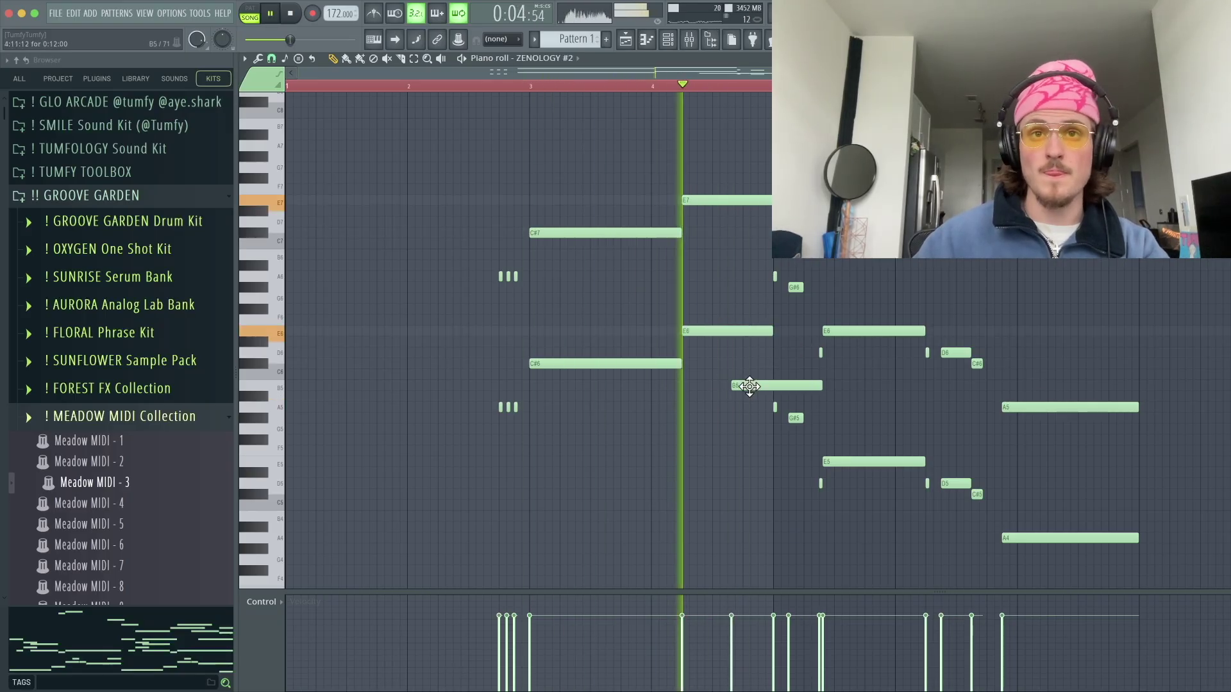
right_click(752, 387)
drag(897, 417, 923, 429)
right_click(949, 431)
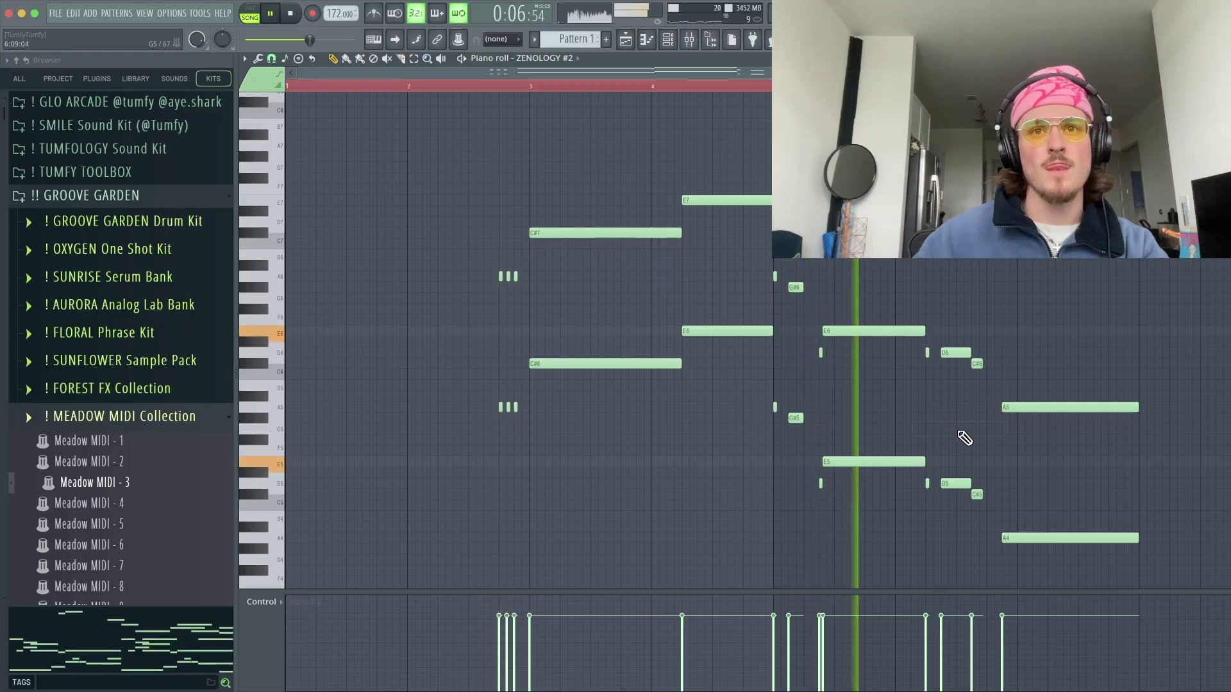
- Delete all notes after the long bar 5 E notes and lengthen E5 and E6 to beat 4 of bar 6
click(754, 89)
drag(927, 337, 1225, 586)
key(Delete)
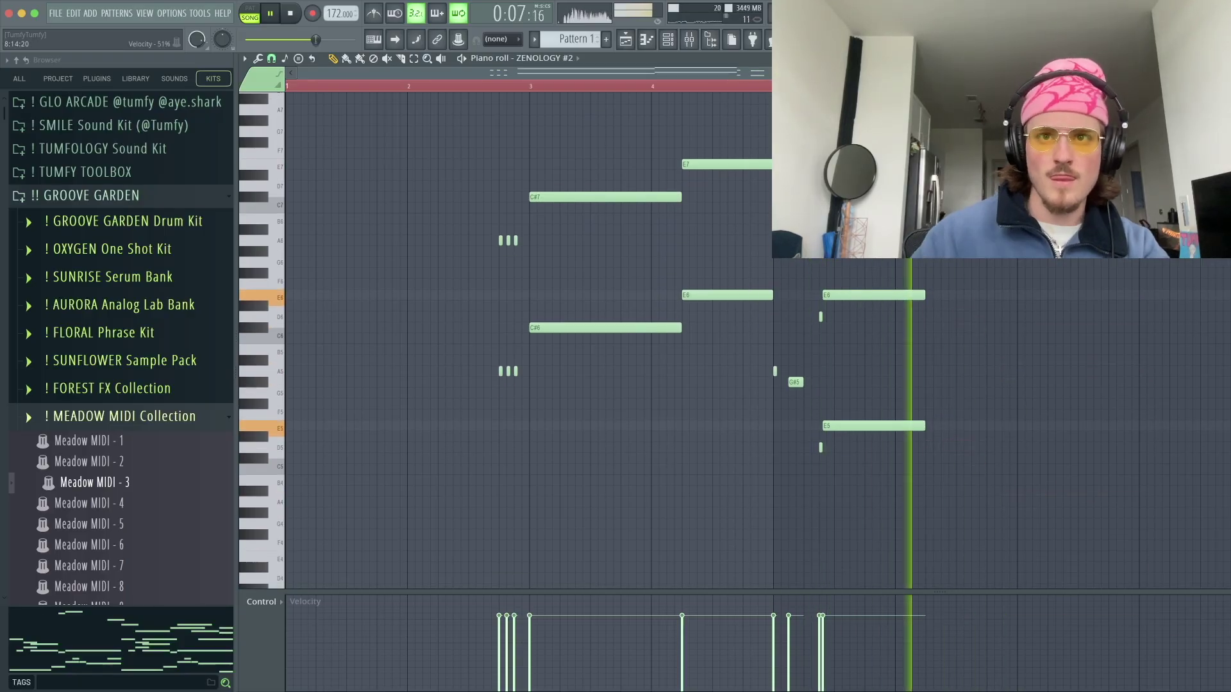
drag(935, 280, 917, 480)
drag(976, 434, 987, 435)
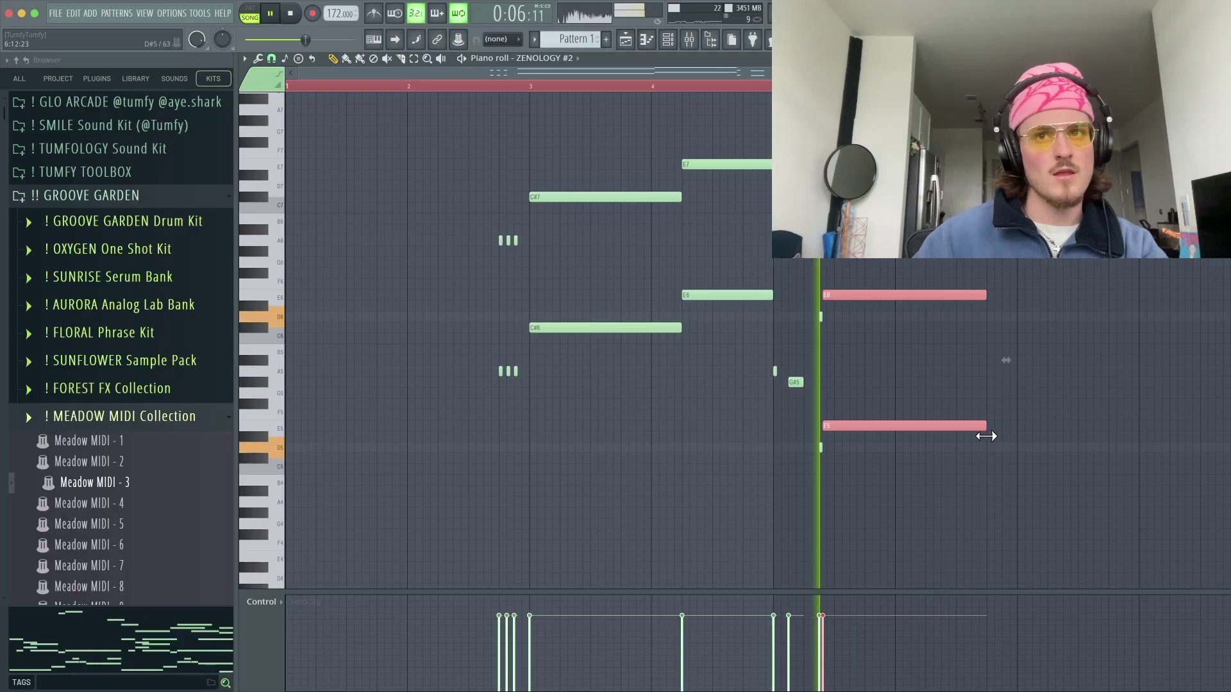
- Add long A4 and C#6 notes from beat 4 of bar 6 and extend both about one beat into bar 8
click(986, 502)
key(space)
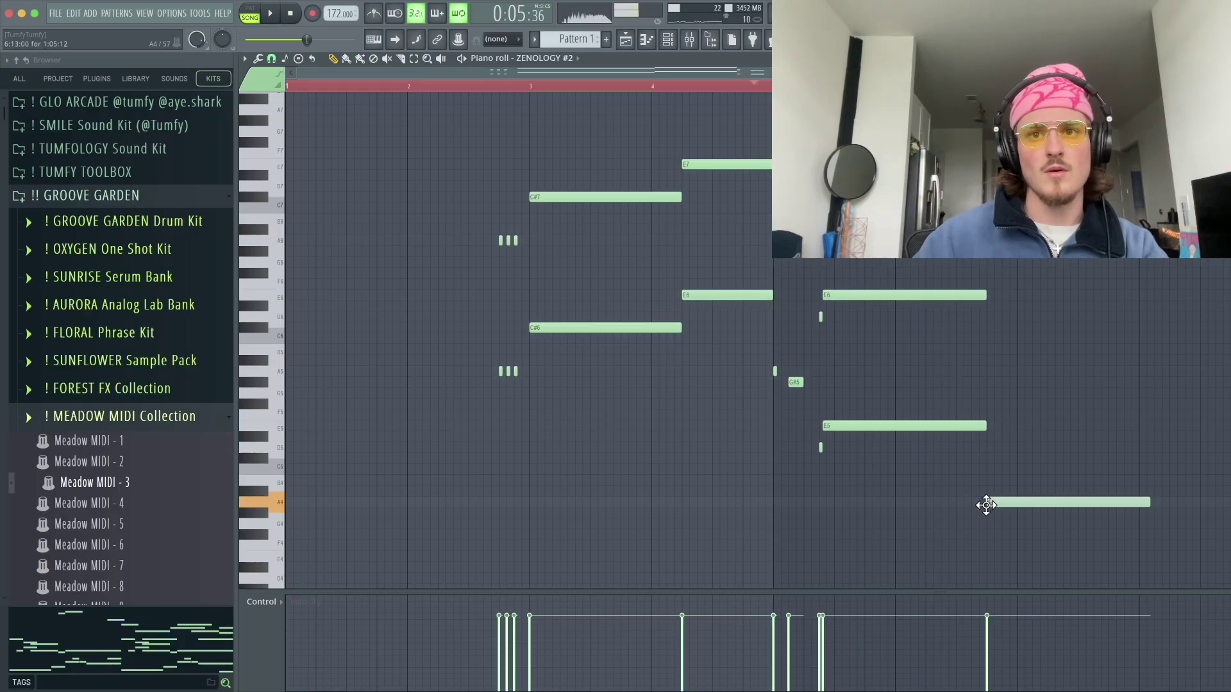
key(space)
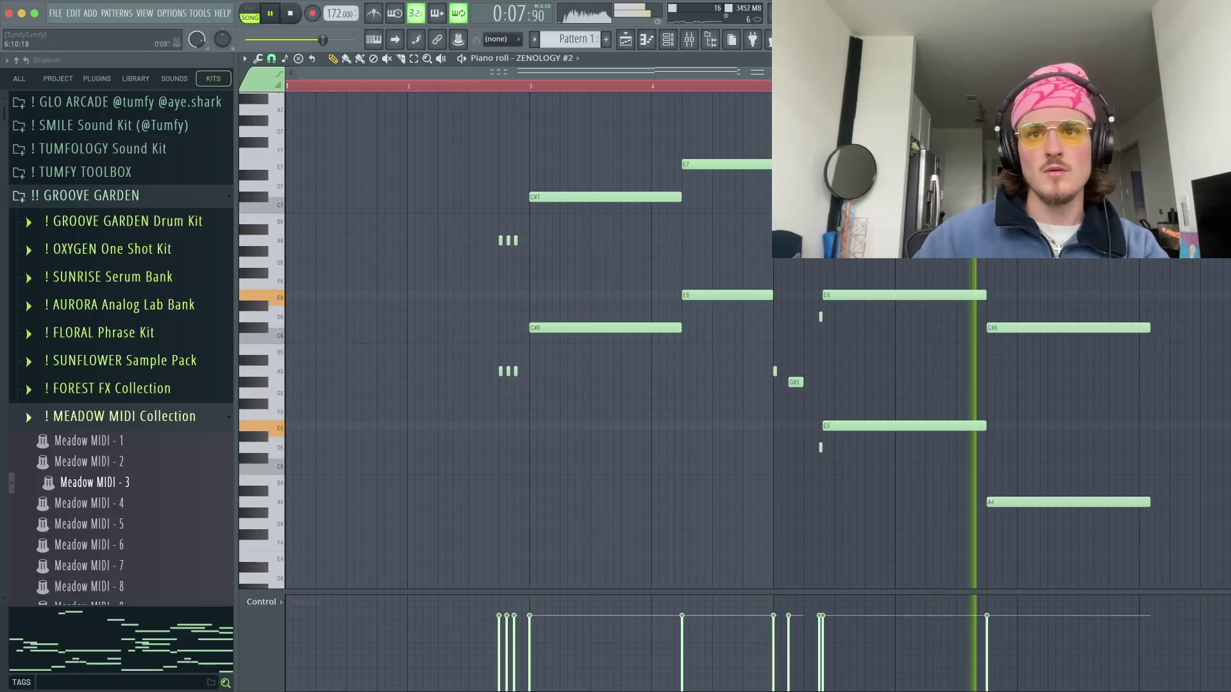
ctrl+drag(1180, 316, 1164, 508)
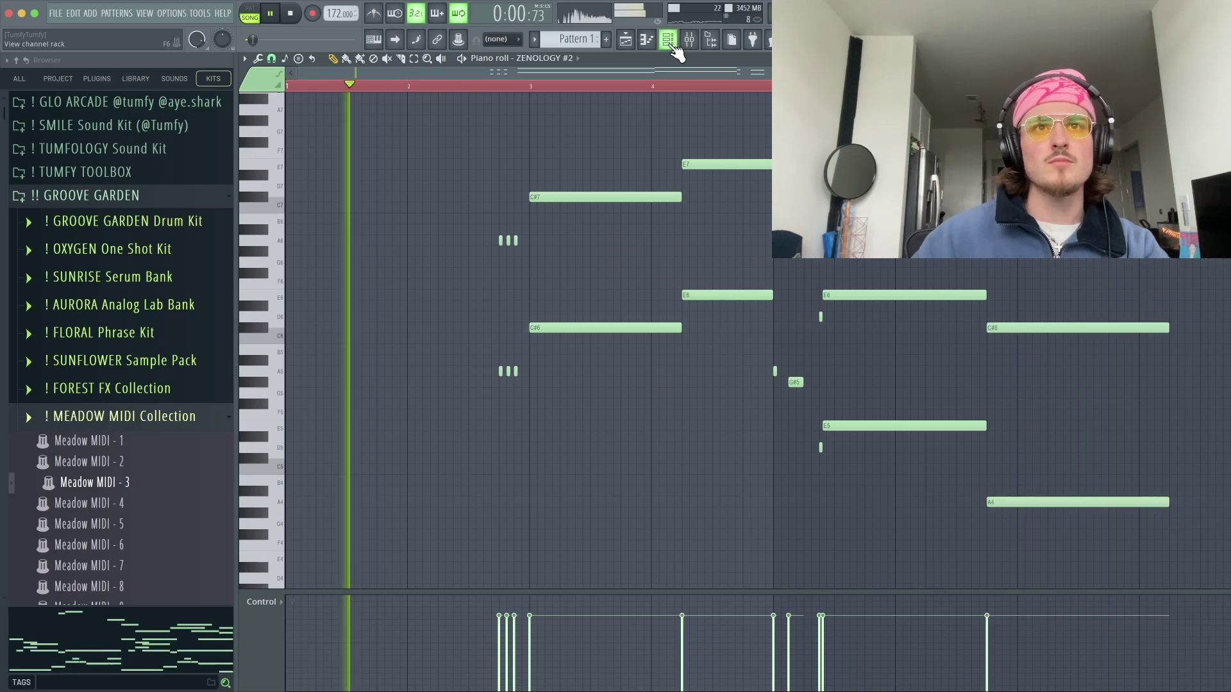
- Clone the ZENOLOGY #2 channel in the channel rack
key(F6)
right_click(575, 616)
click(640, 648)
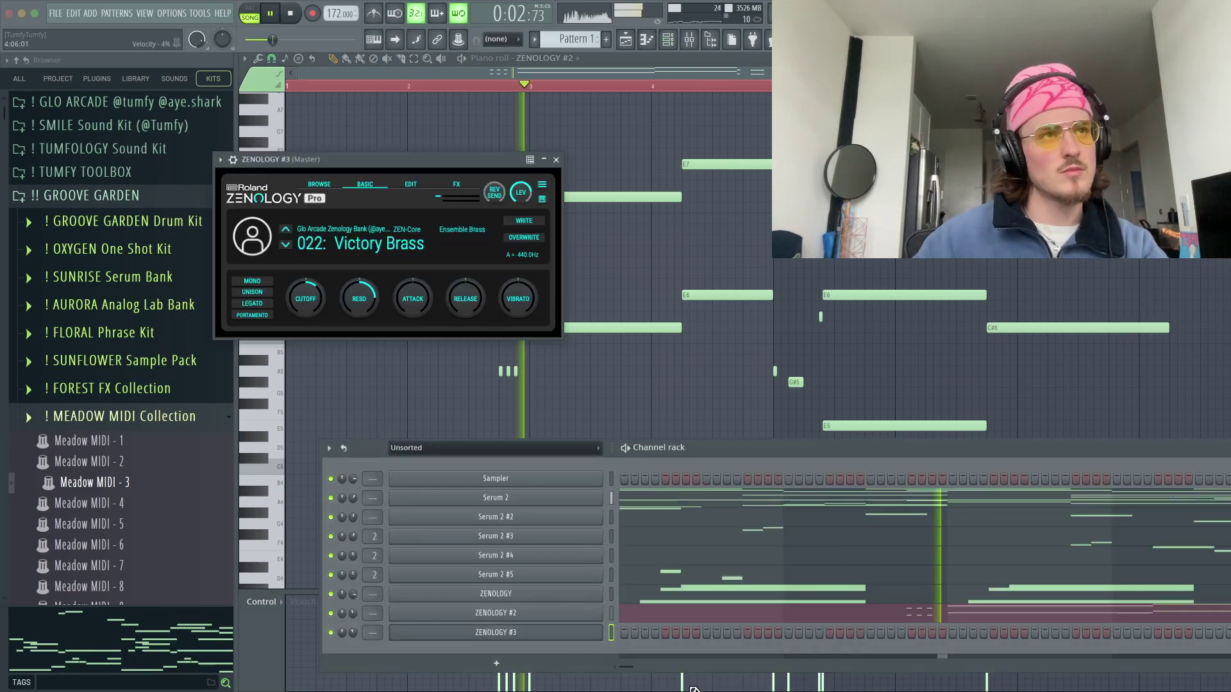
click(56, 13)
click(76, 88)
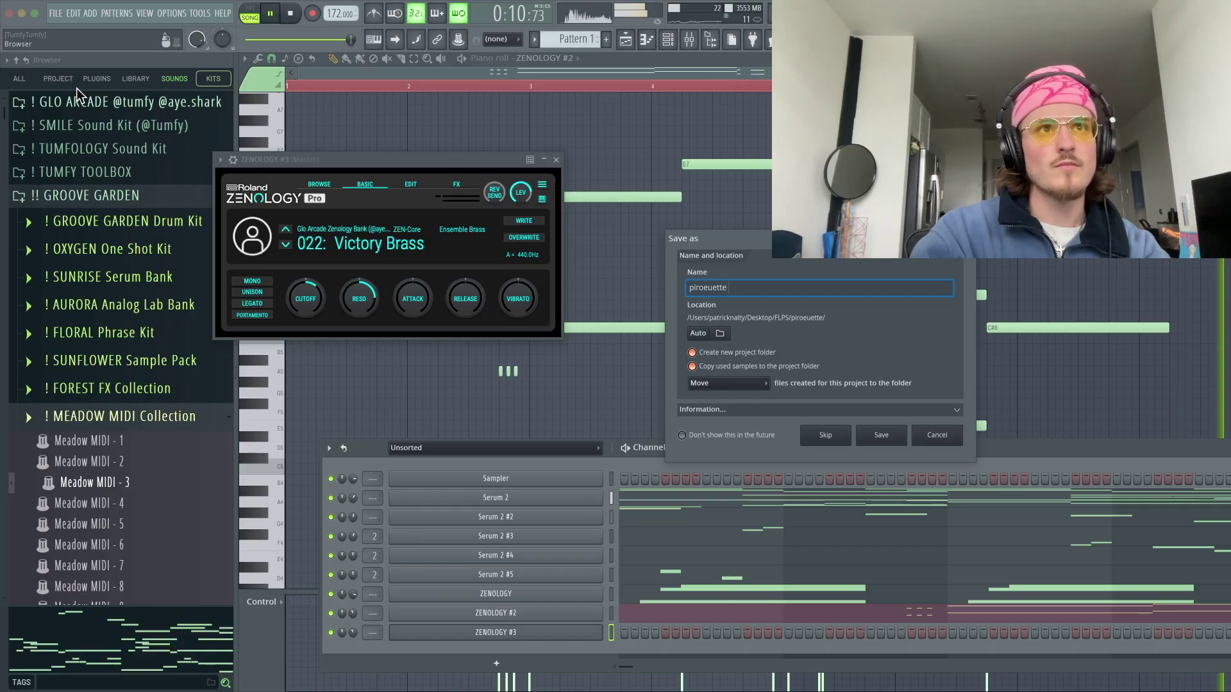
text(172 @tumf)
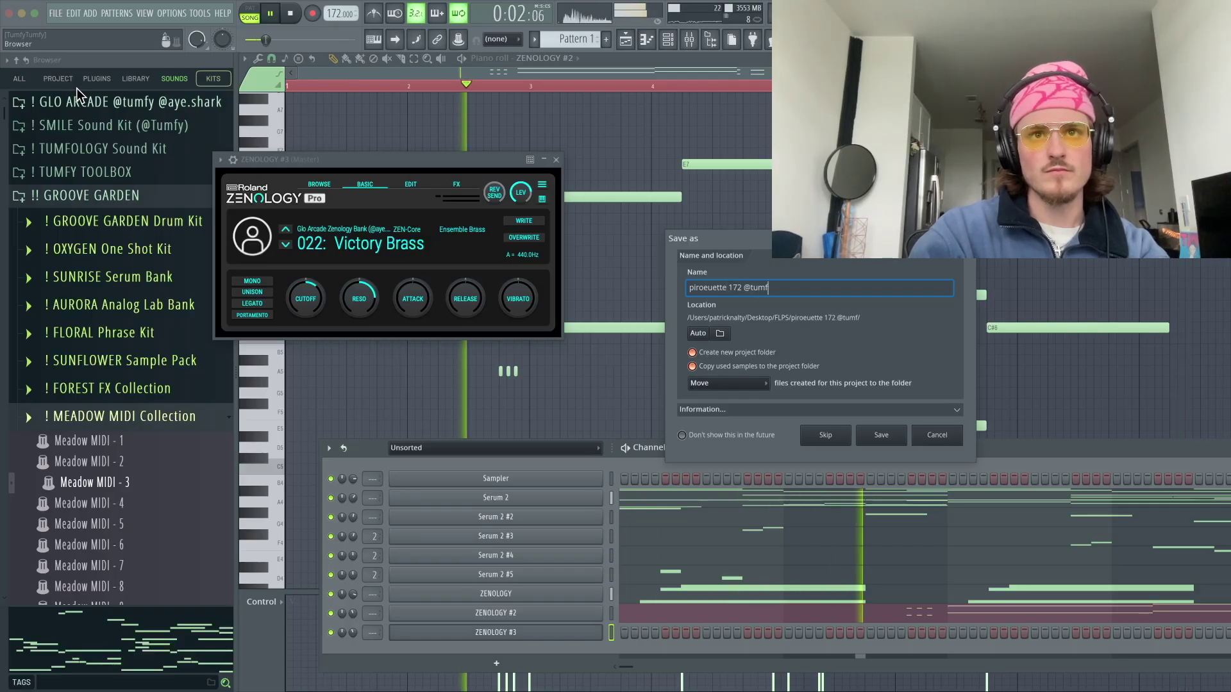
key(Return)
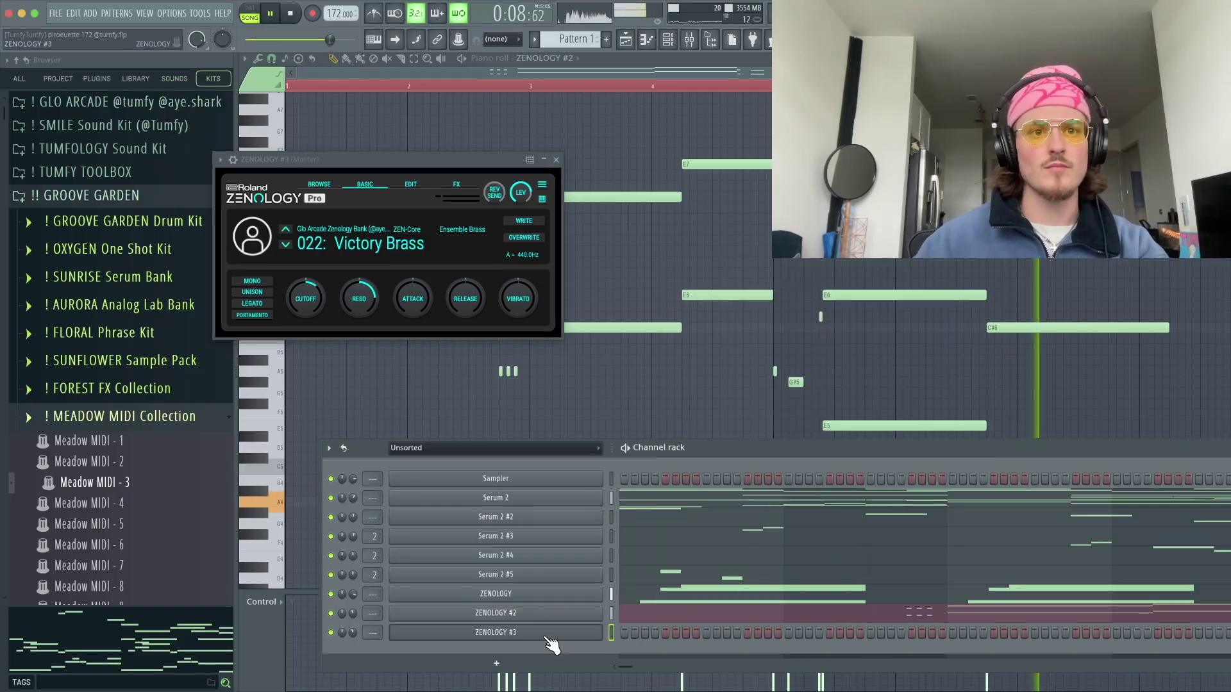
- Search the ZENOLOGY #3 presets for "tubu" and load AX Tubular Bells
key(space)
click(319, 184)
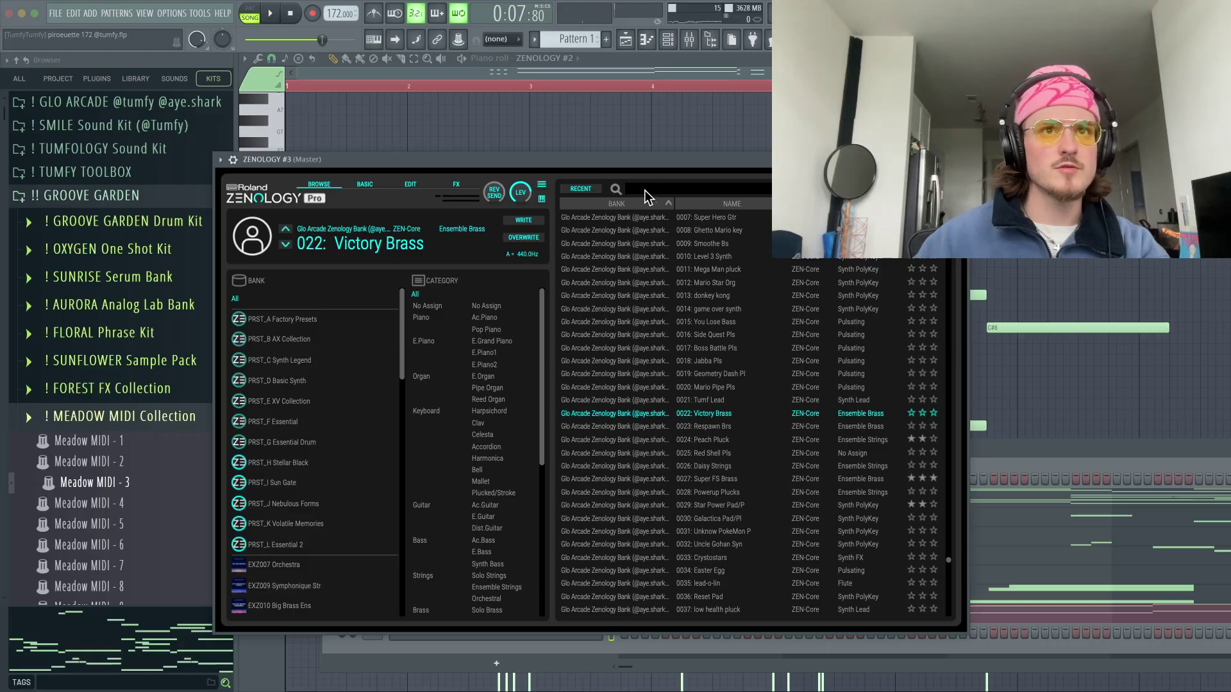
key(Return)
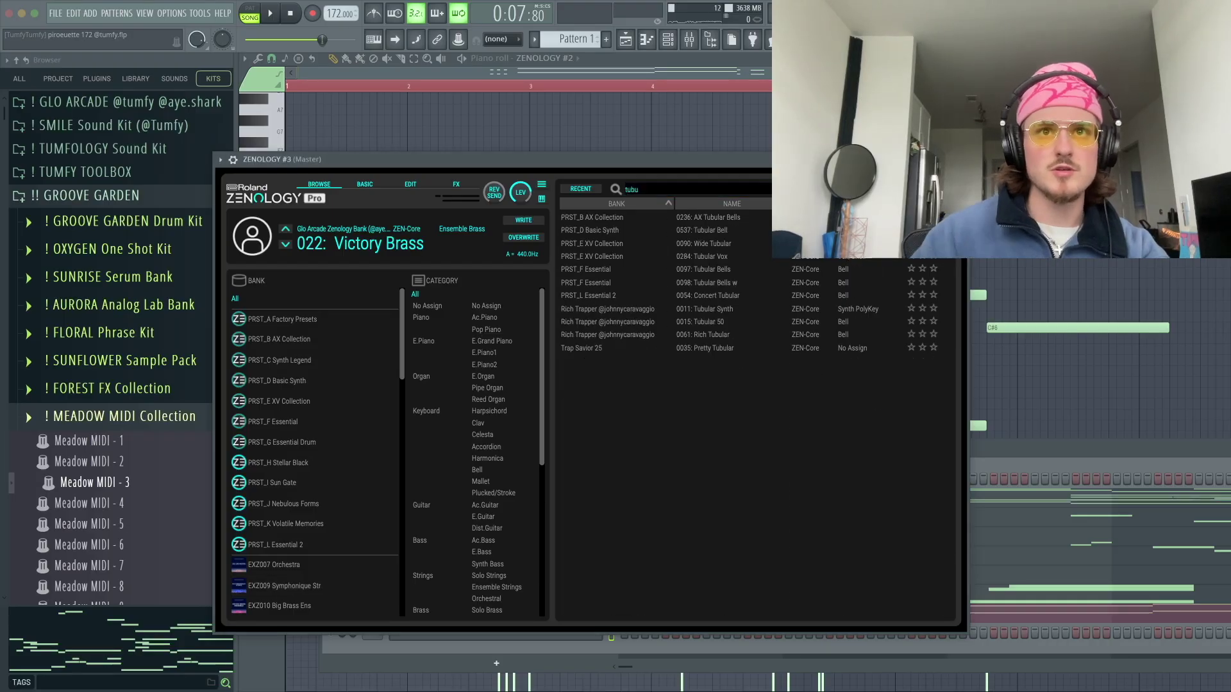
double_click(720, 221)
- Open the ZENOLOGY #3 piano roll and place an E6 note at bar 1, shortened to about one beat
right_click(587, 596)
click(632, 512)
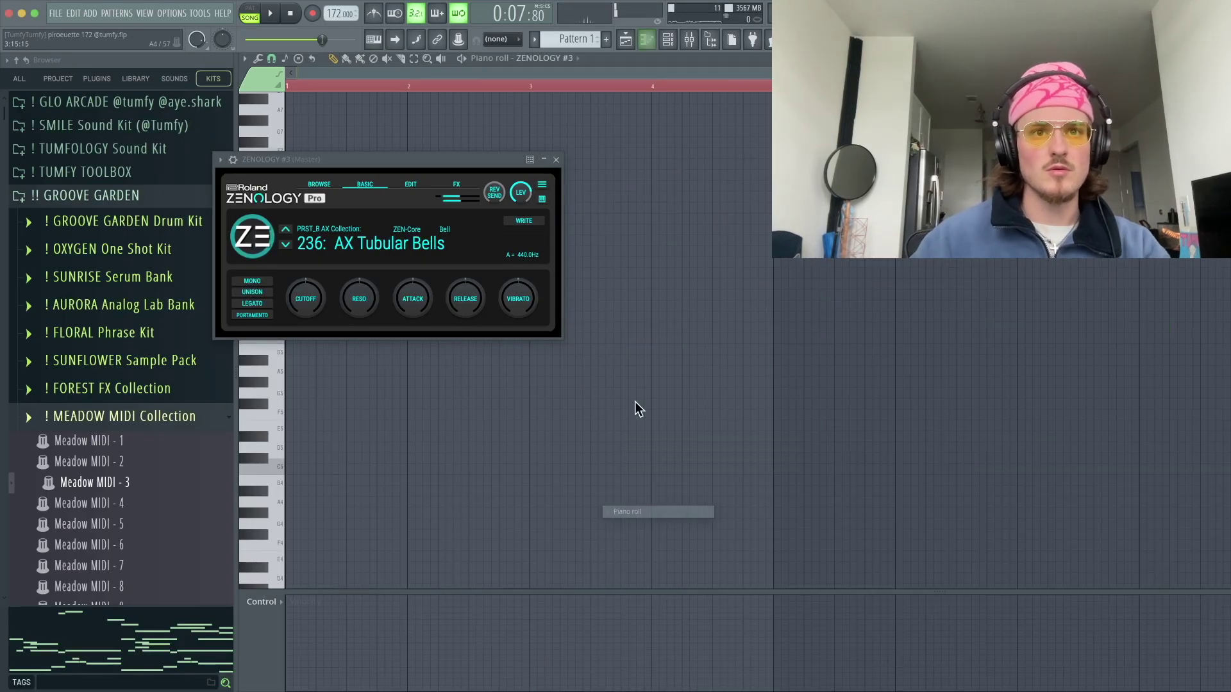
click(555, 160)
key(space)
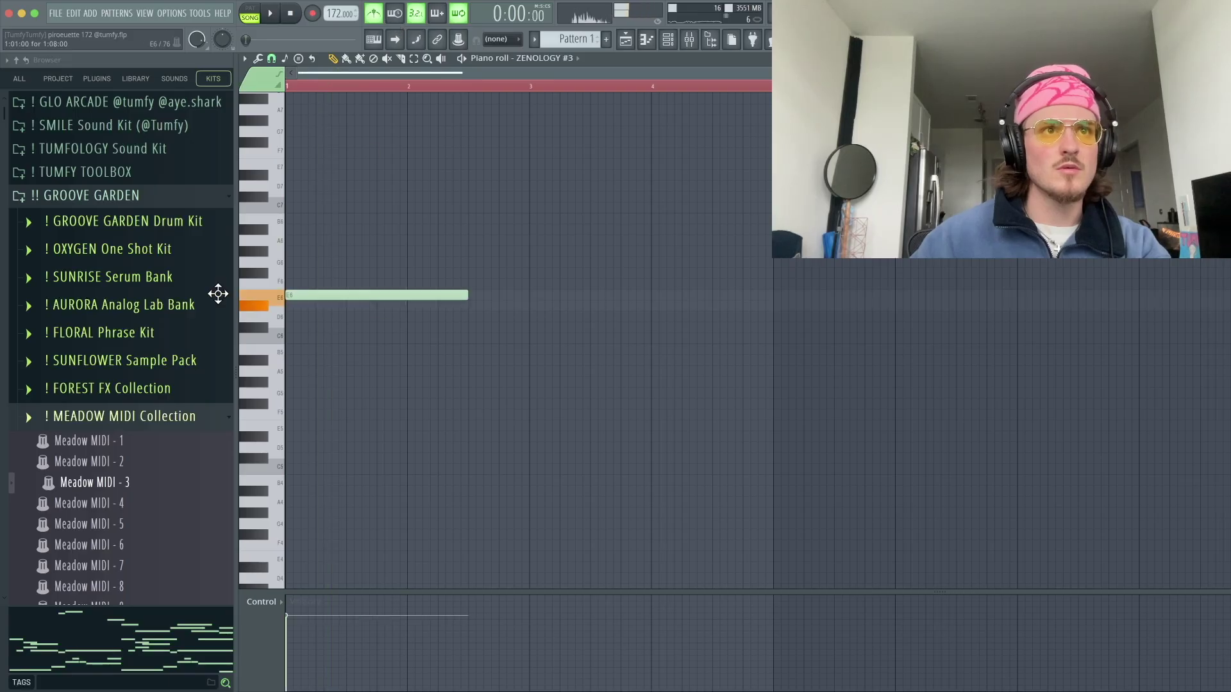
key(space)
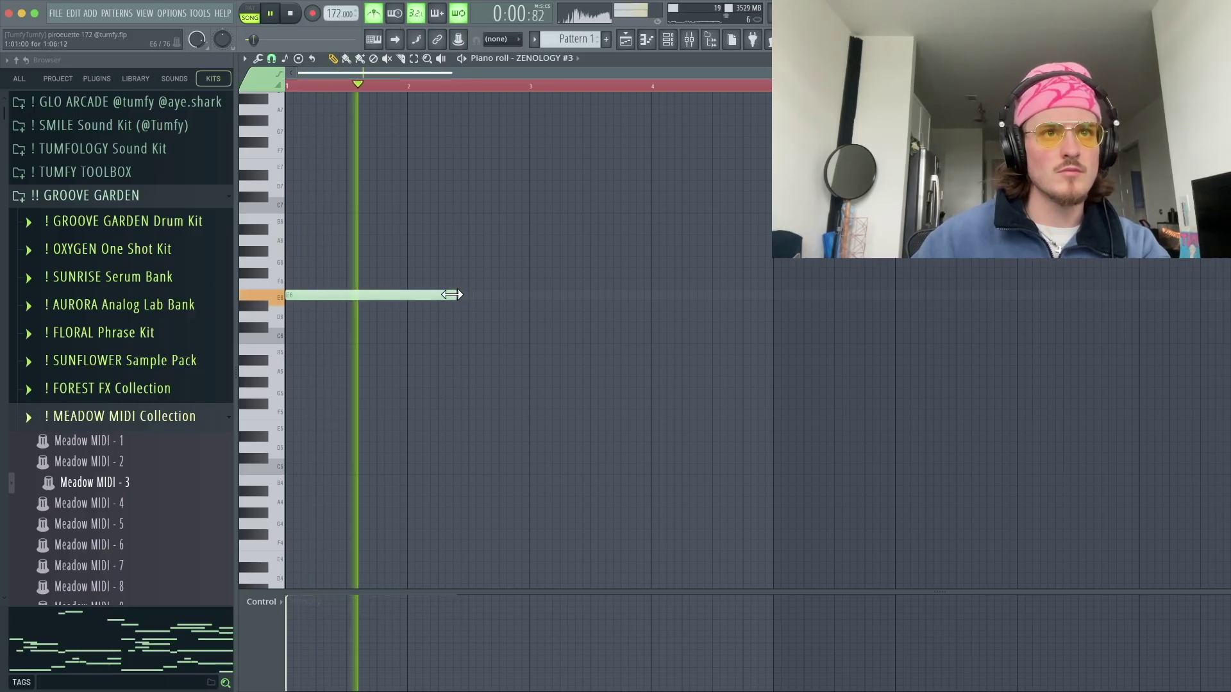
drag(458, 295, 312, 300)
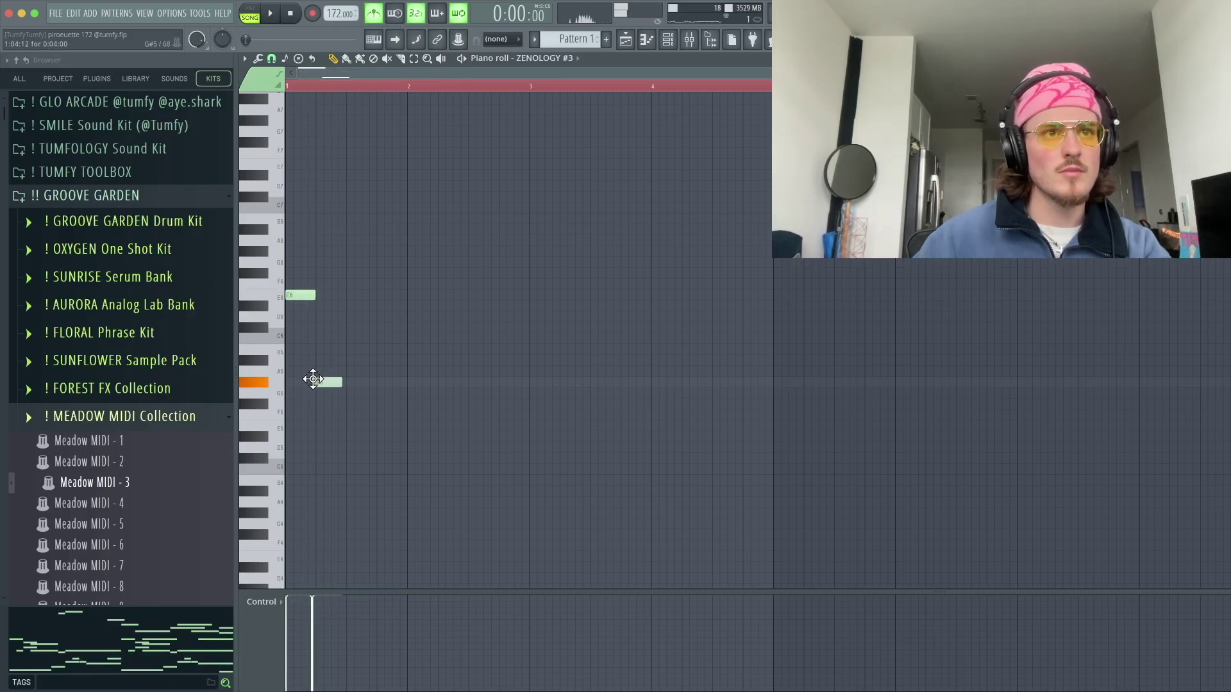
- Add a one-beat A5 note right after the E6 and transpose both bell notes up an octave
key(space)
key(space)
key(ctrl+a)
key(ctrl+Up)
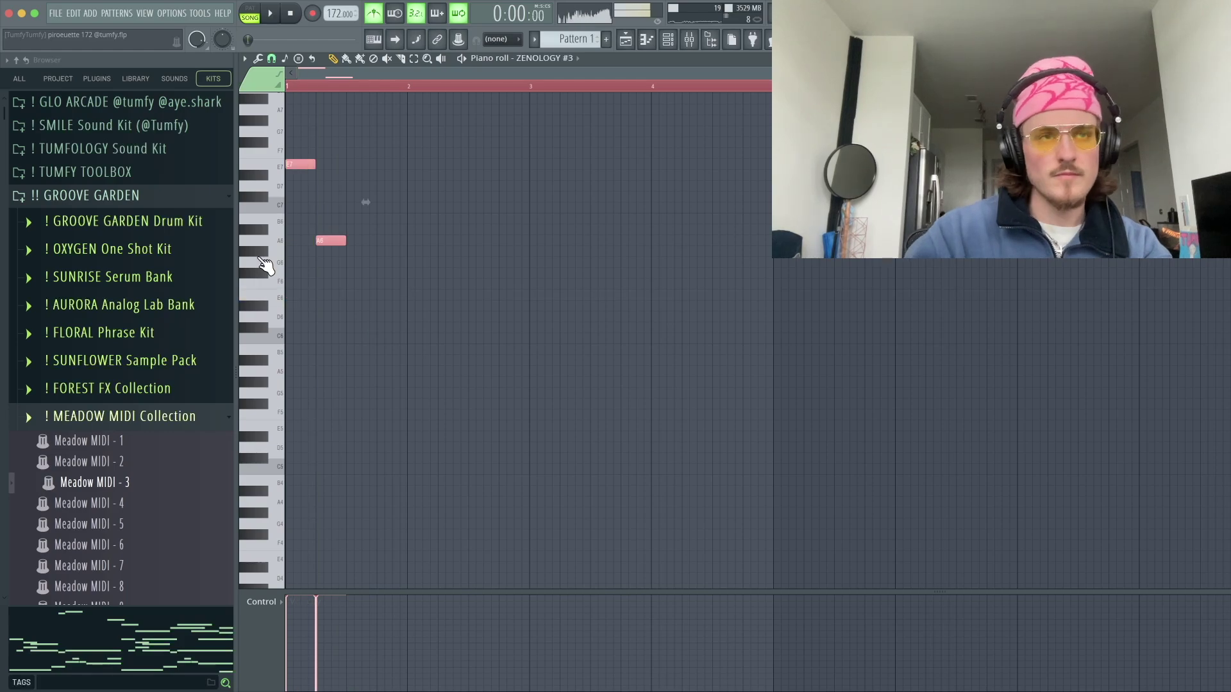
click(557, 295)
right_click(565, 294)
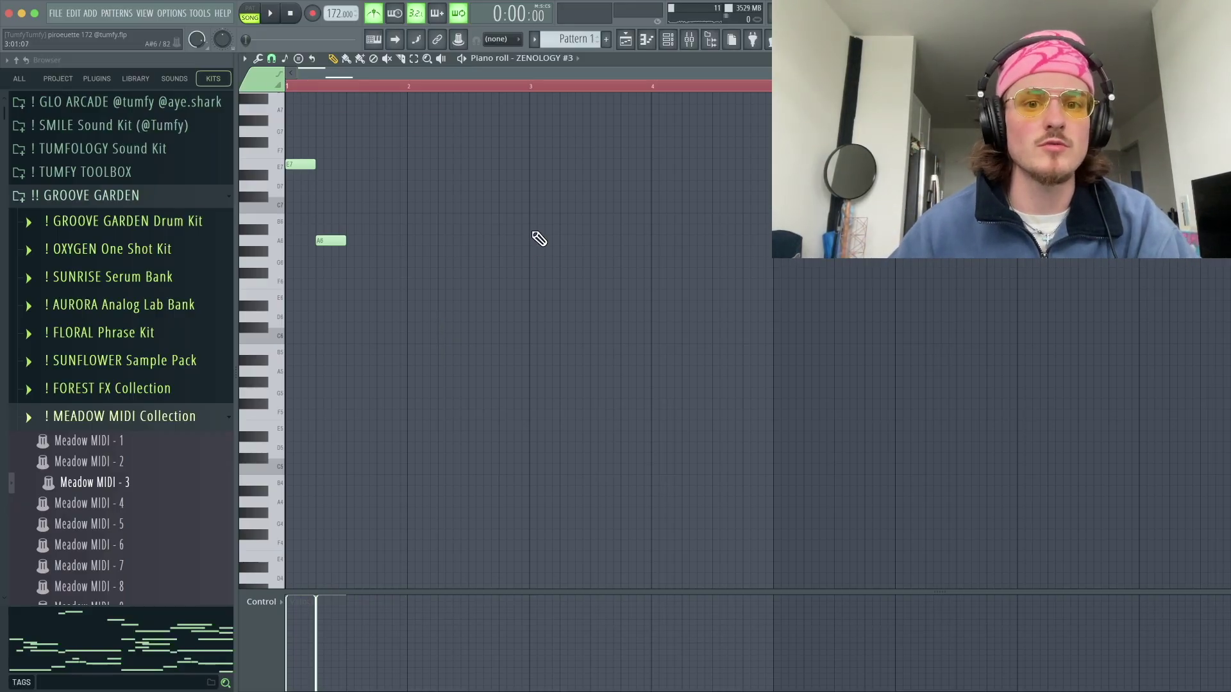
- Select bars 1 and 2 of the bell part, change the piano roll's snap setting and start playback
scroll(776, 303, down, 4)
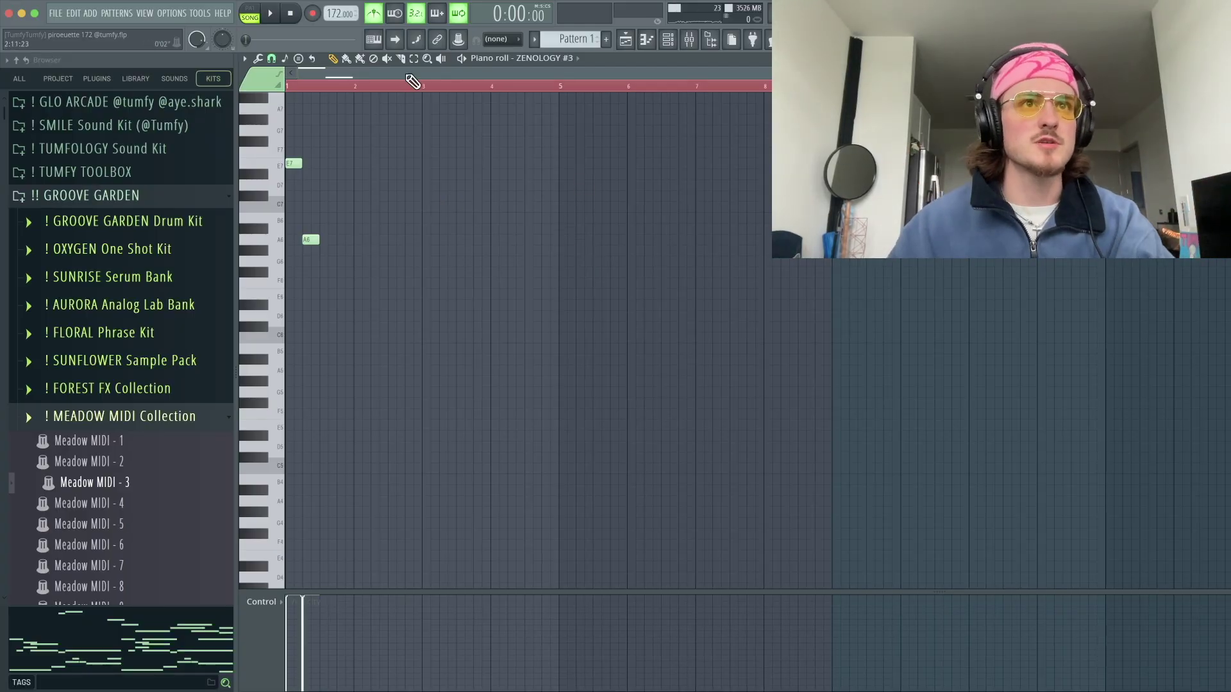
scroll(692, 93, down, 4)
drag(287, 87, 348, 102)
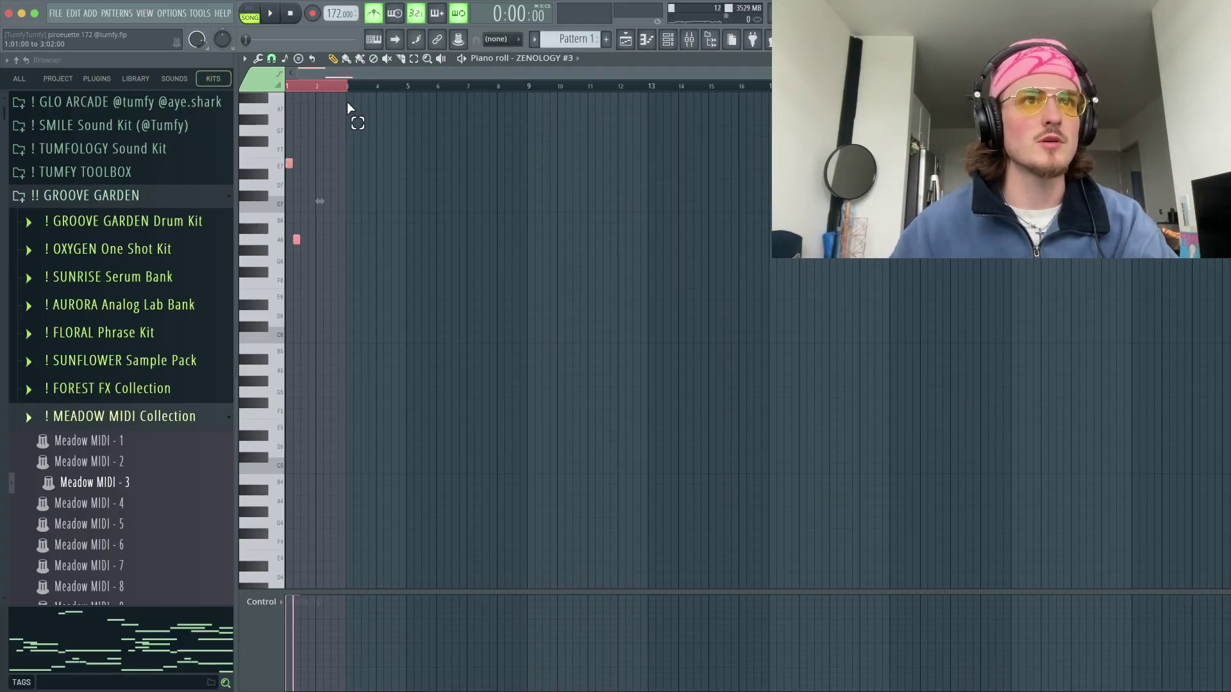
scroll(348, 107, up, 3)
scroll(347, 107, left, 2)
scroll(343, 204, up, 2)
click(271, 59)
click(289, 231)
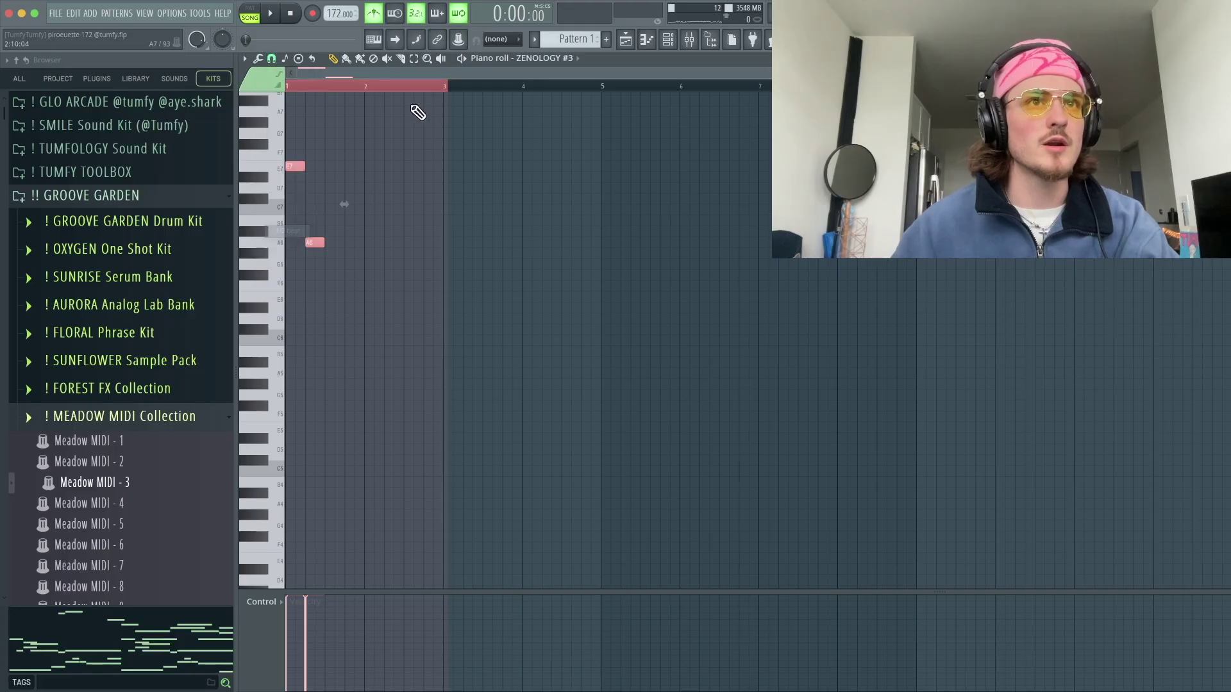
key(space)
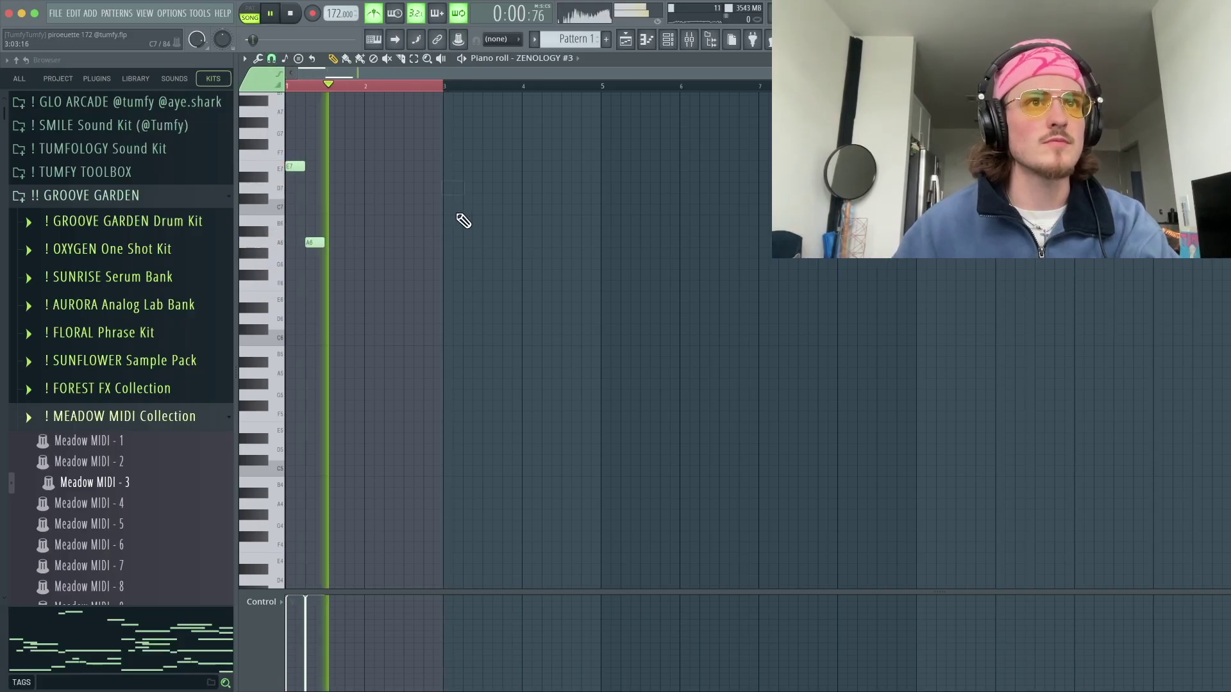
- Duplicate the bell pair to bar 3, shift the copy one beat earlier, and repeat the four bars from bar 5
key(ctrl+b)
drag(452, 165, 432, 165)
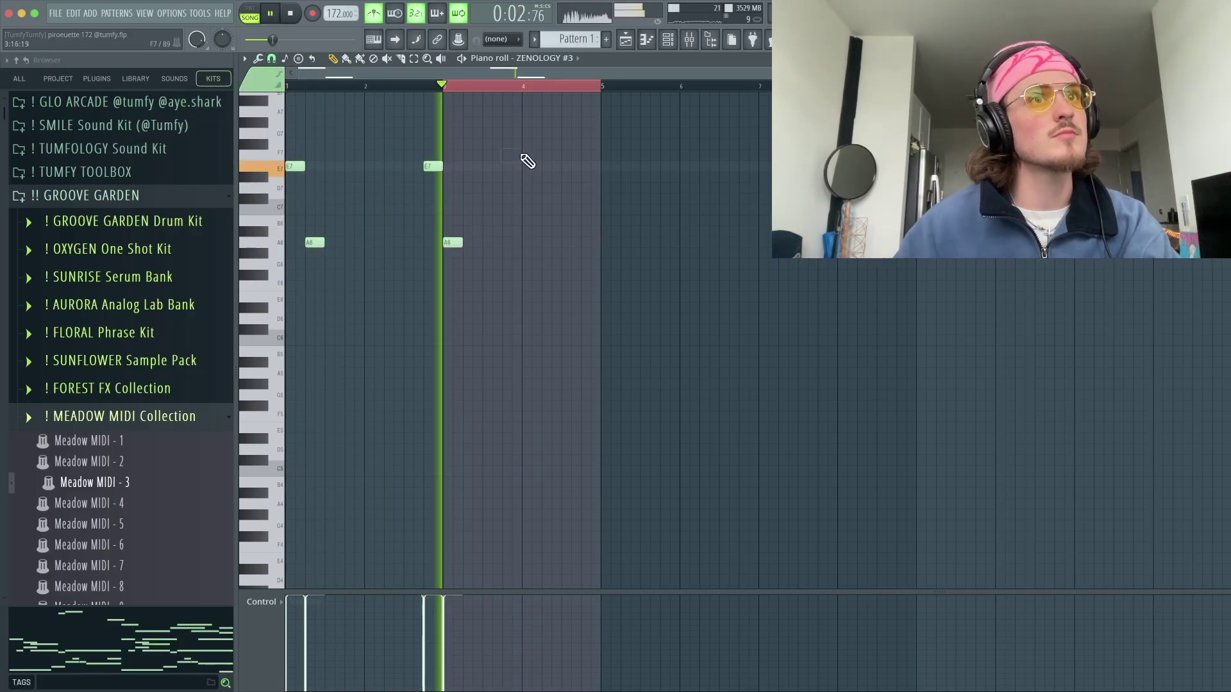
drag(601, 86, 306, 87)
key(ctrl+b)
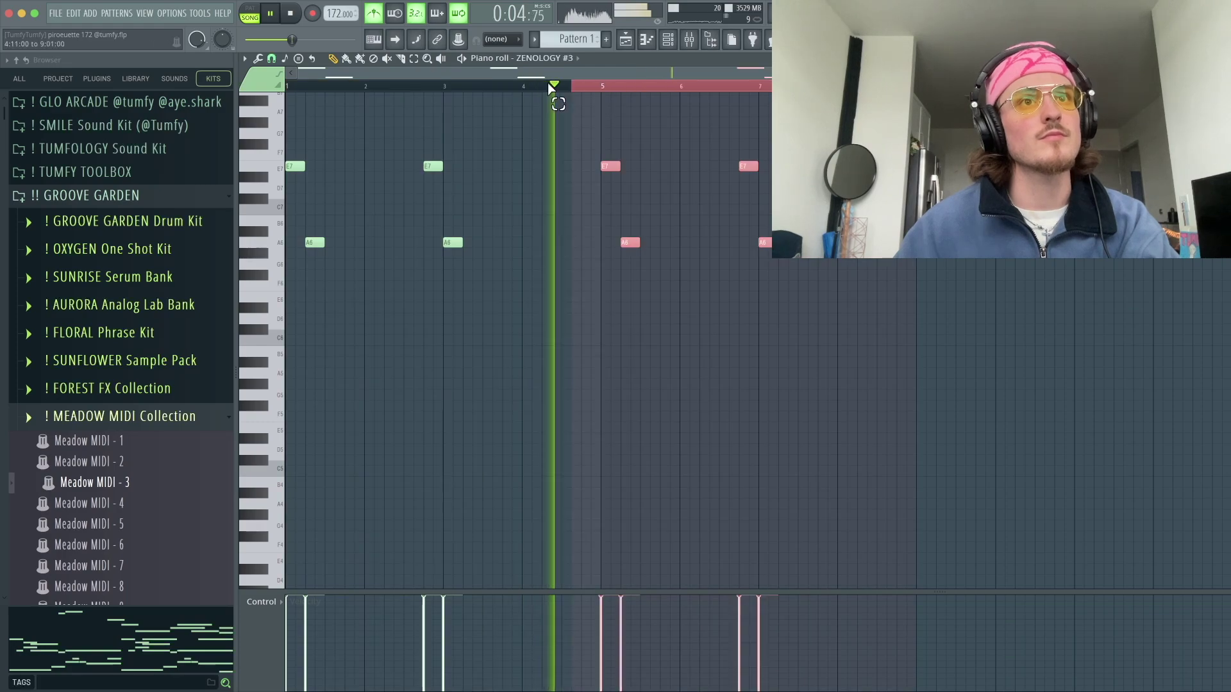
- Set the ZENOLOGY #3 channel volume to 44%, turn off the metronome and deselect the bell notes
key(ctrl+a)
click(668, 40)
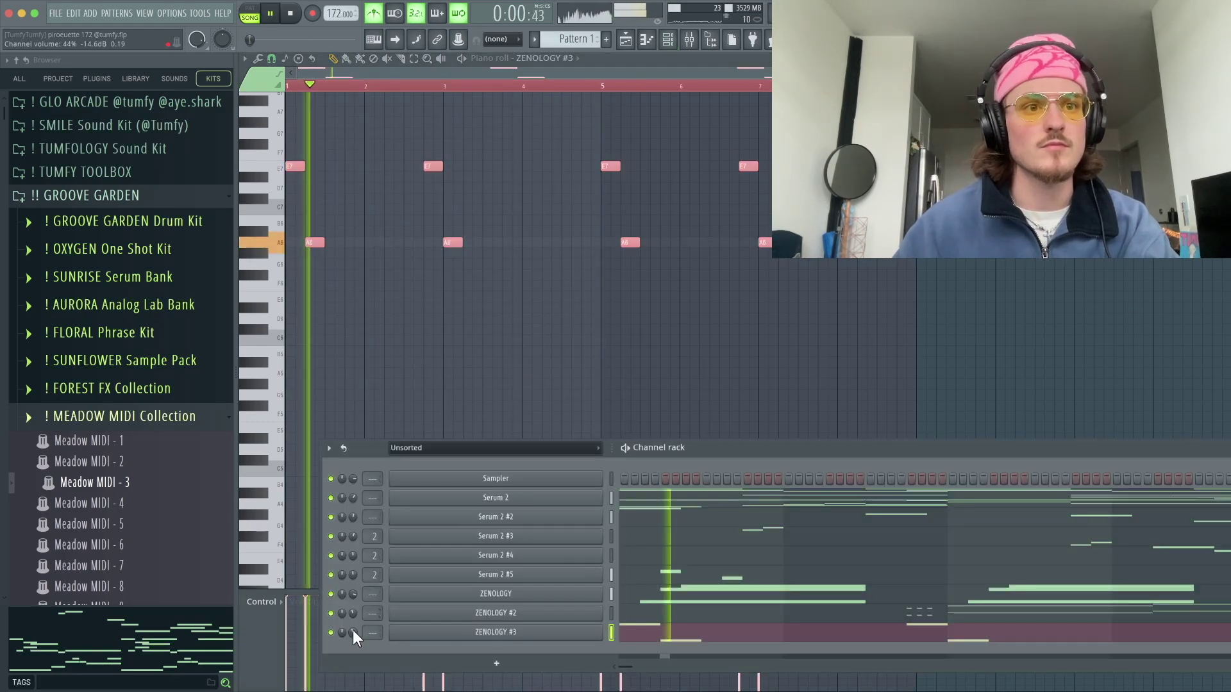
click(374, 12)
click(492, 296)
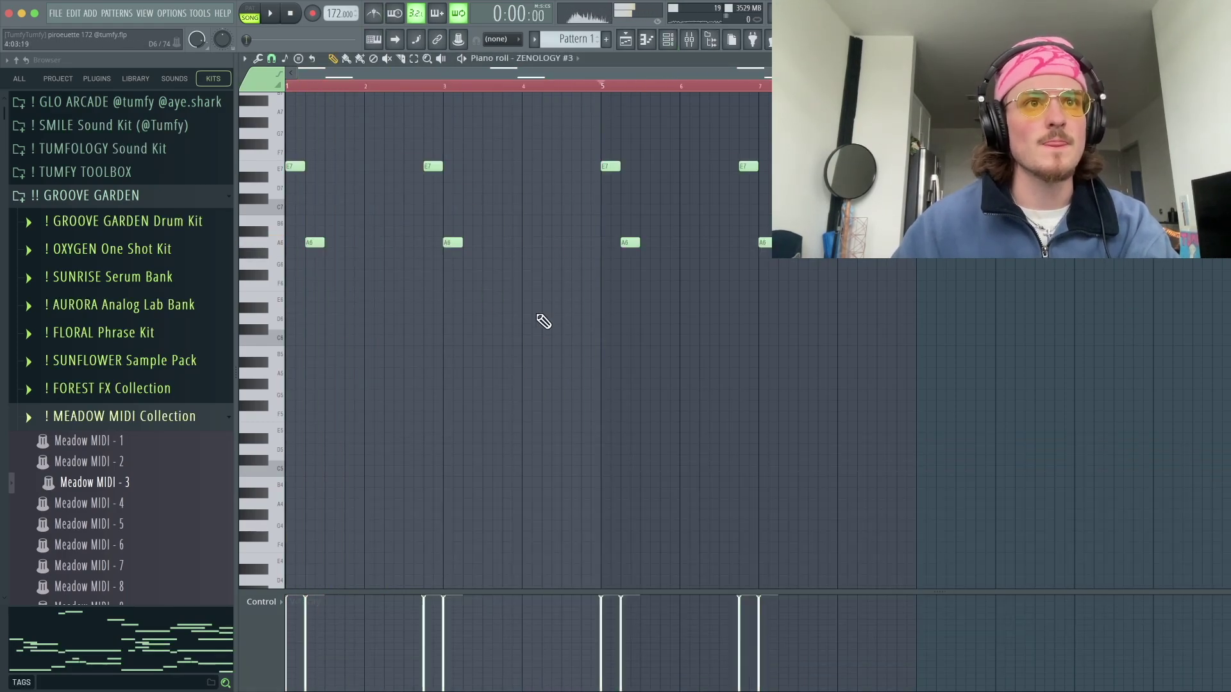
- Audition the ZENOLOGY #3 presets around AX Tubular Bells, load X-Mod Bell 2 and raise the channel volume
click(669, 39)
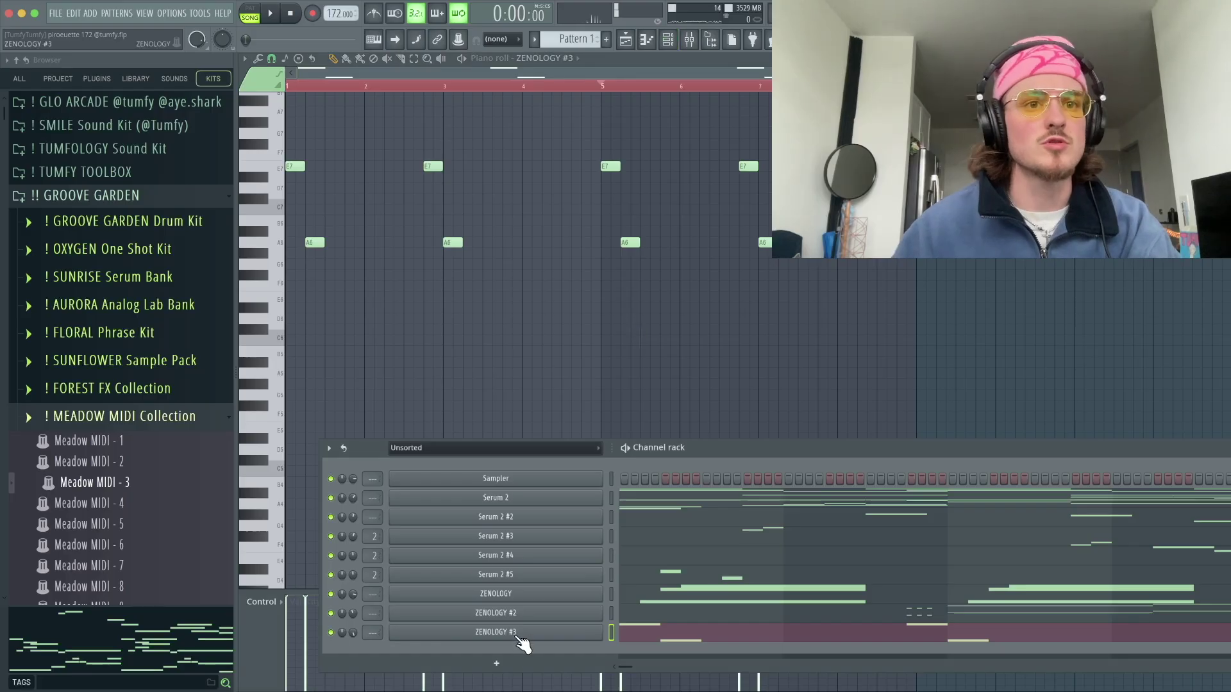
click(518, 634)
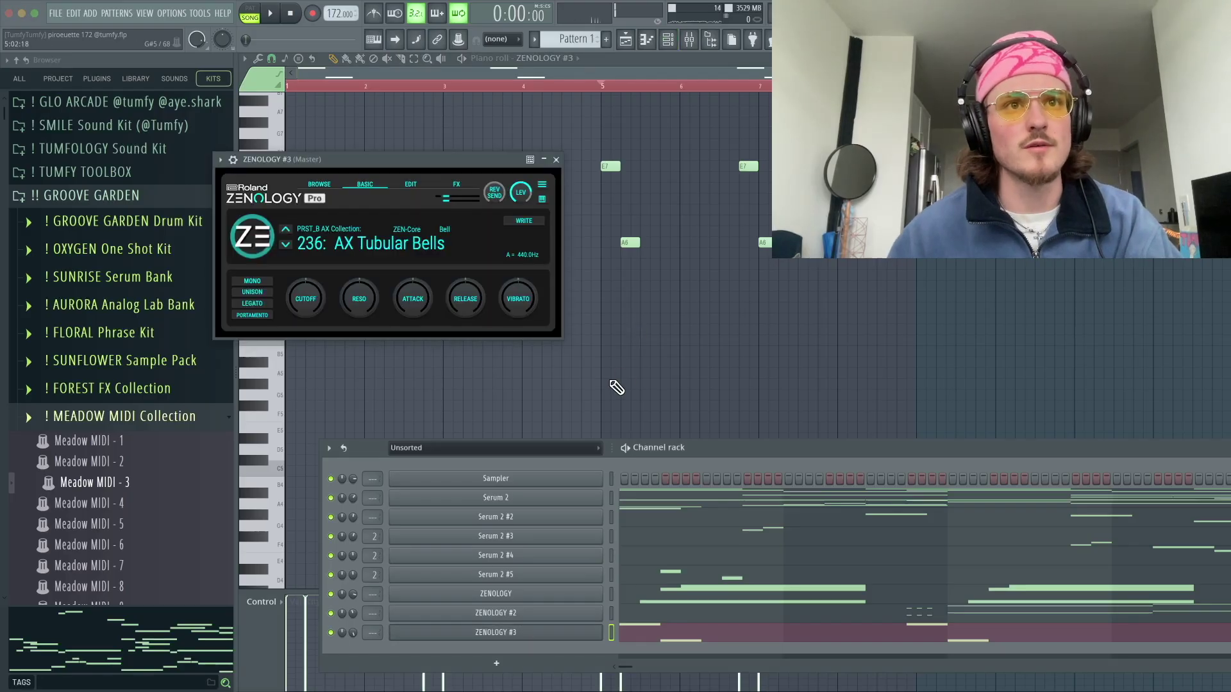
click(286, 245)
key(space)
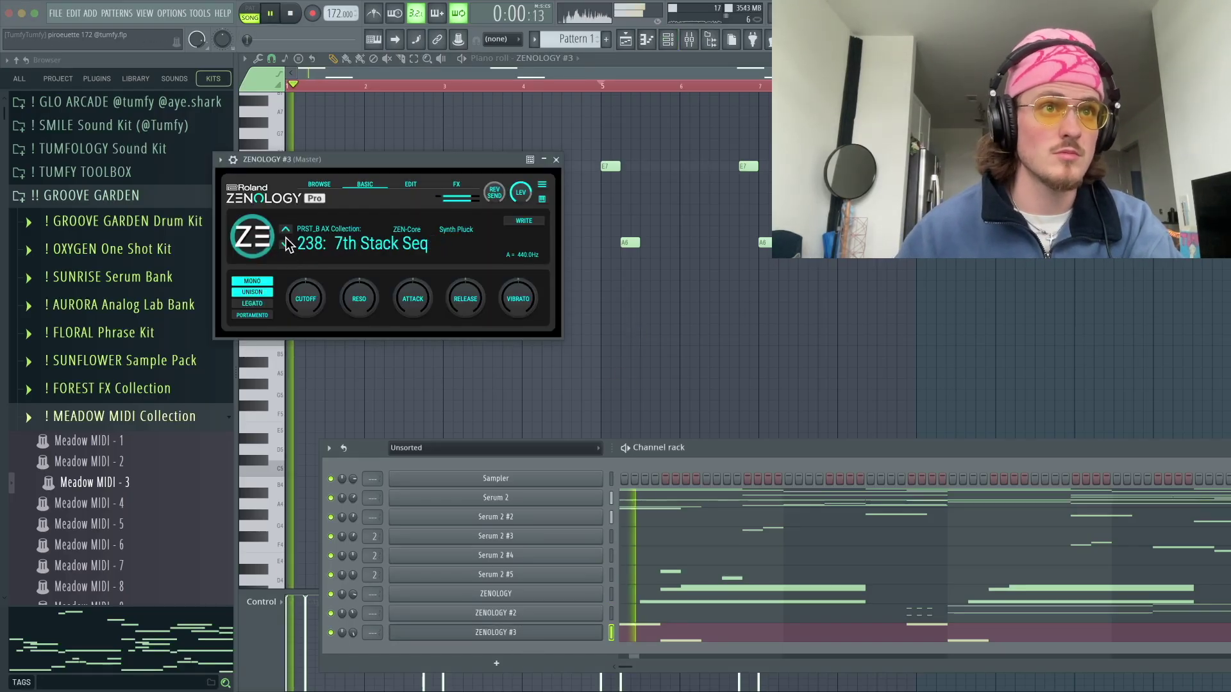
click(285, 230)
key(space)
key(space)
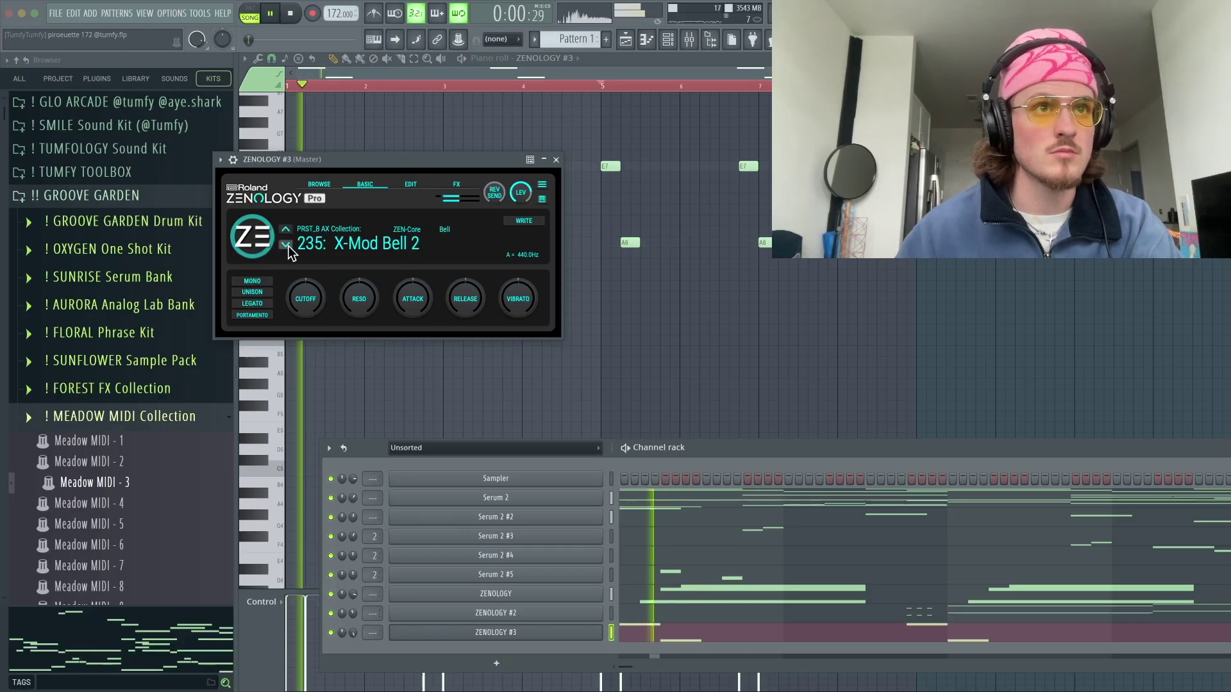
drag(352, 633, 366, 403)
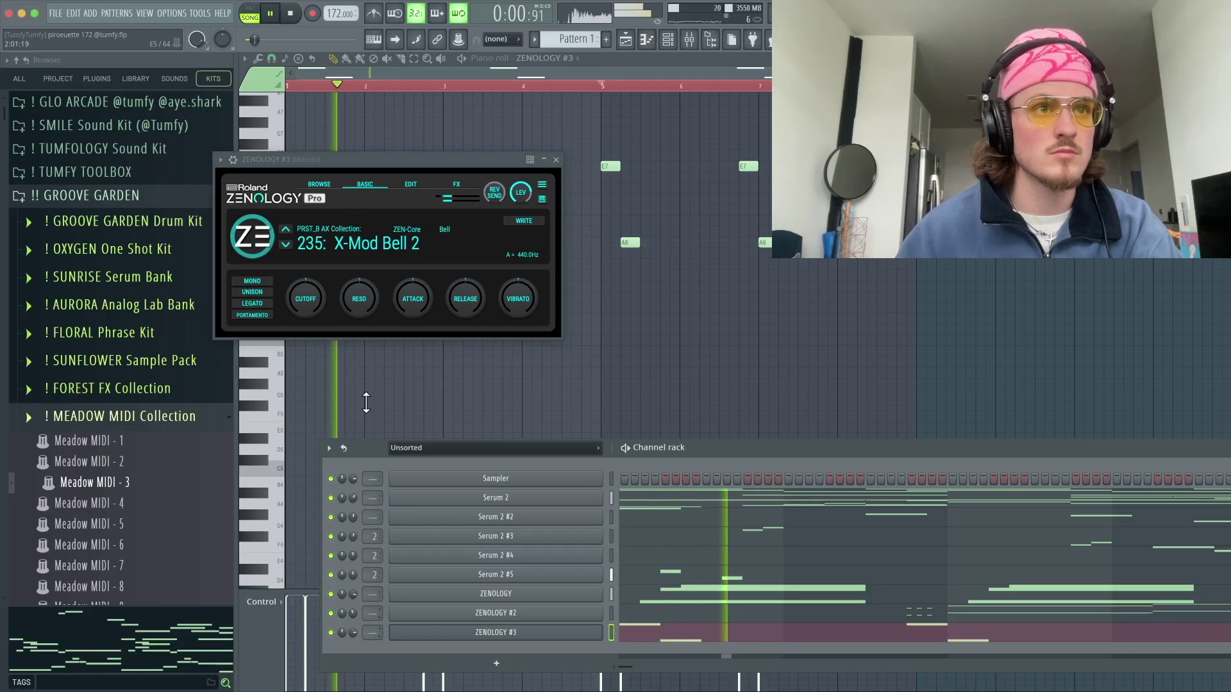
key(space)
- Search the PRST_H Stellar Black bank for bell, load Holy Bells in ZENOLOGY #3 and close its window
click(362, 247)
click(298, 573)
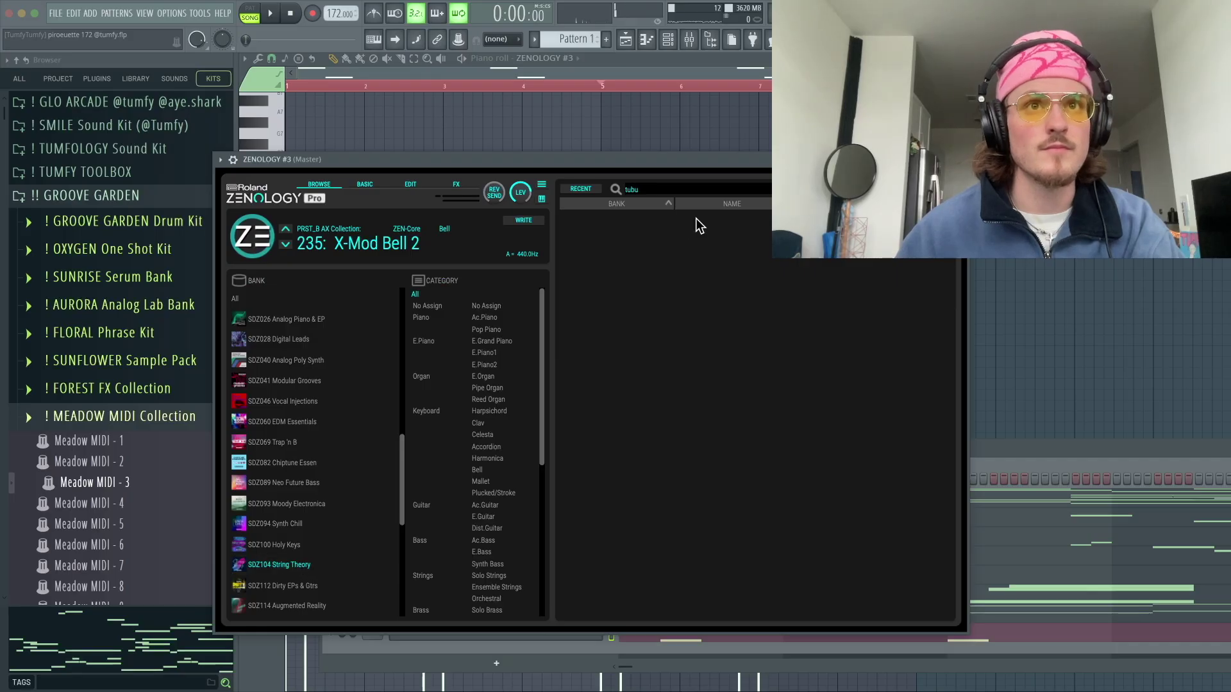
click(937, 189)
scroll(330, 348, up, 6)
click(378, 319)
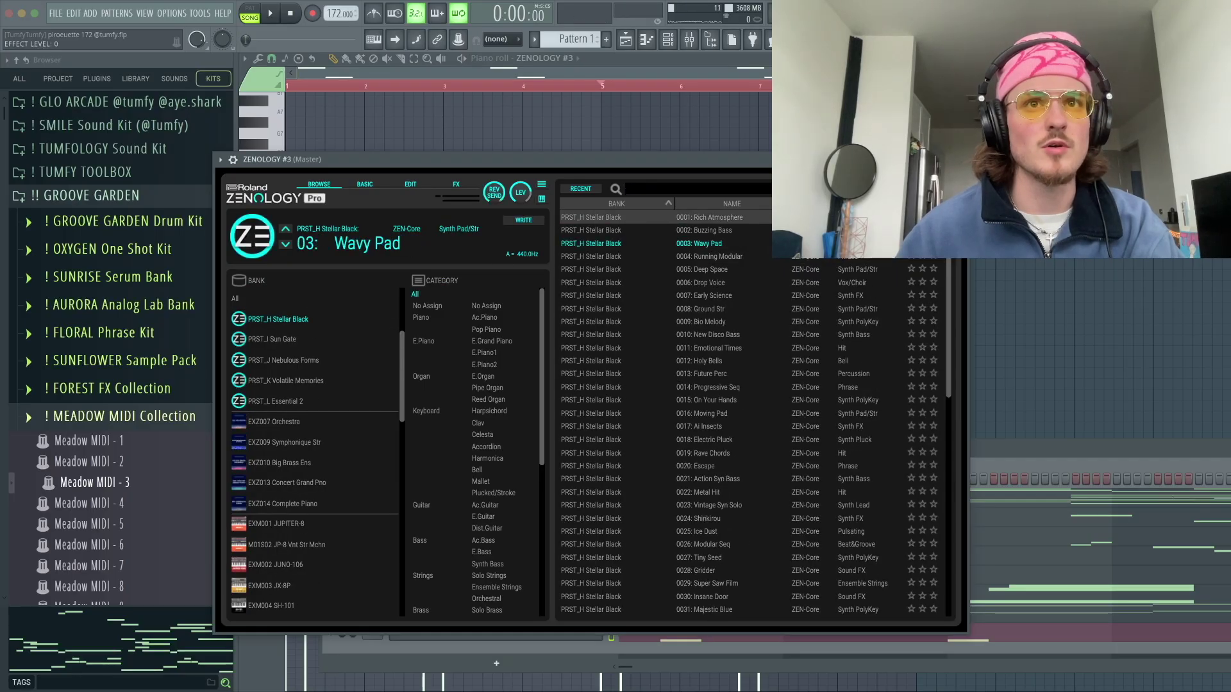
text(be)
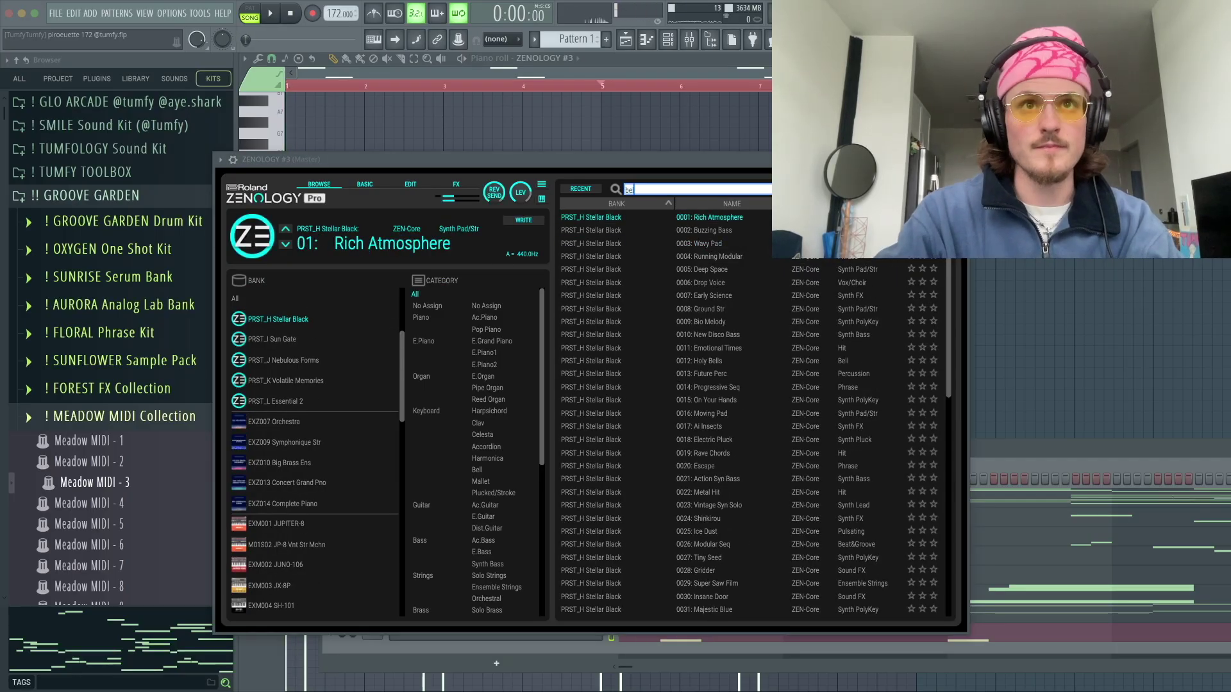
text(ll)
key(Return)
click(708, 231)
key(space)
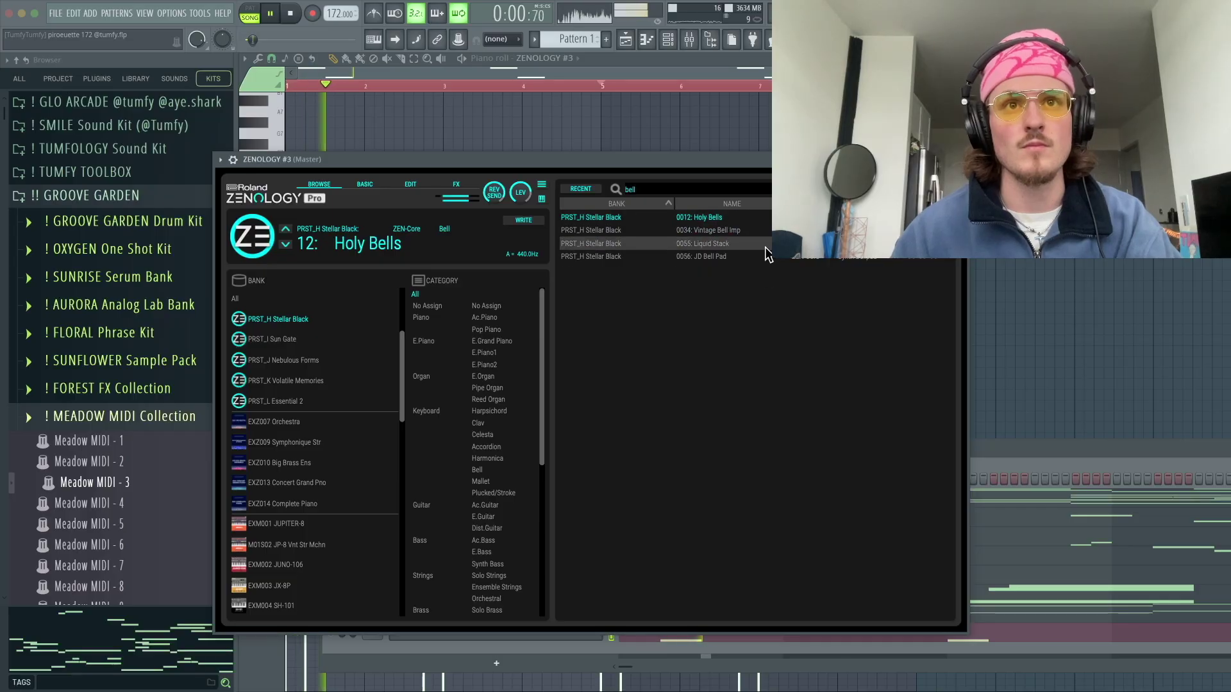
click(957, 160)
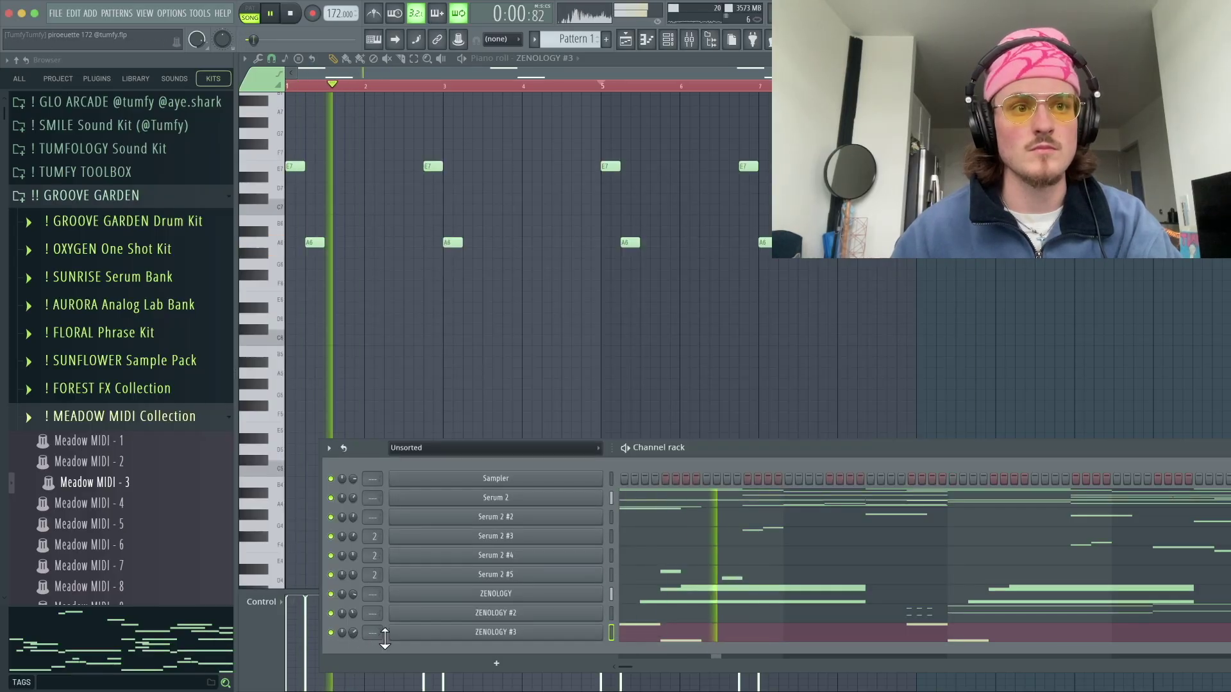
- In the ZENOLOGY #3 piano roll, replace the A6 at bar 3 with C#7 and lower the preceding E7 an octave
click(727, 641)
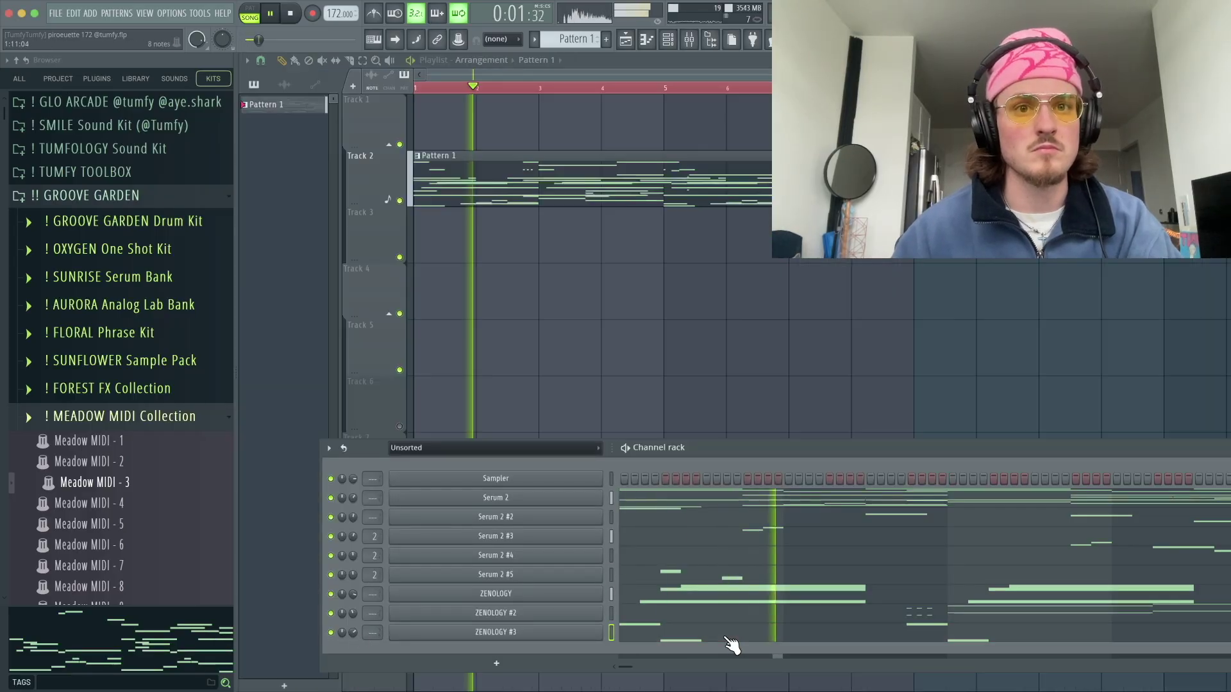
click(727, 640)
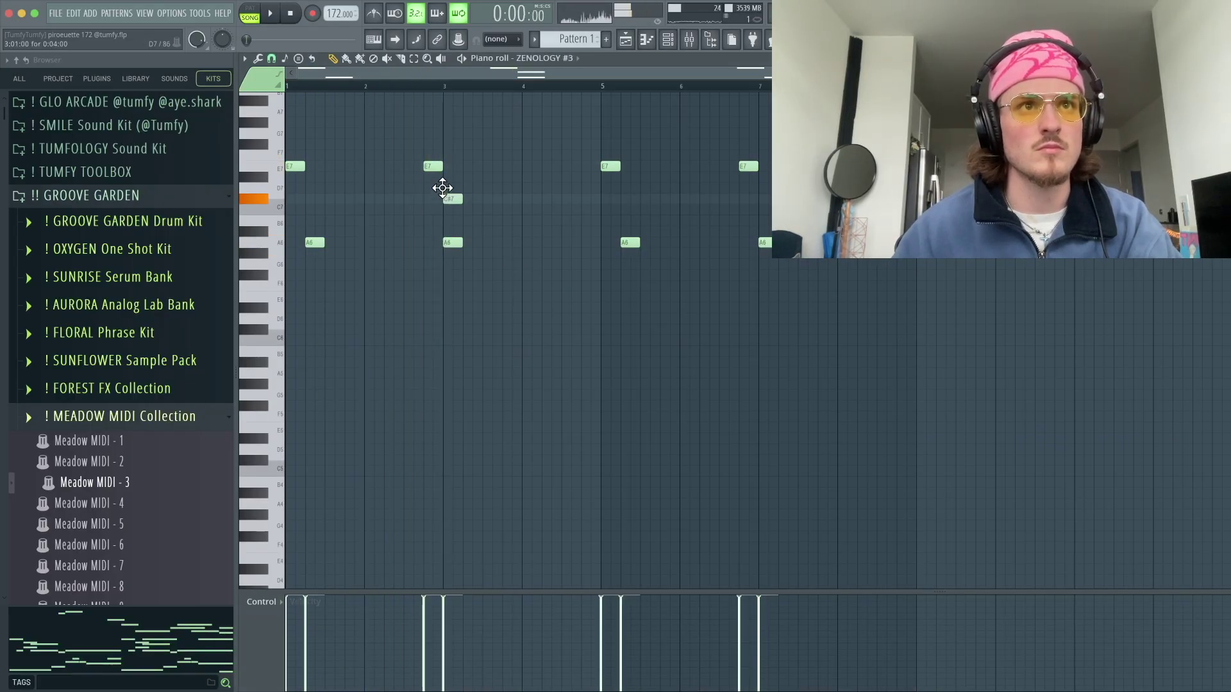
key(space)
right_click(453, 243)
drag(432, 179, 452, 153)
key(ctrl+Down)
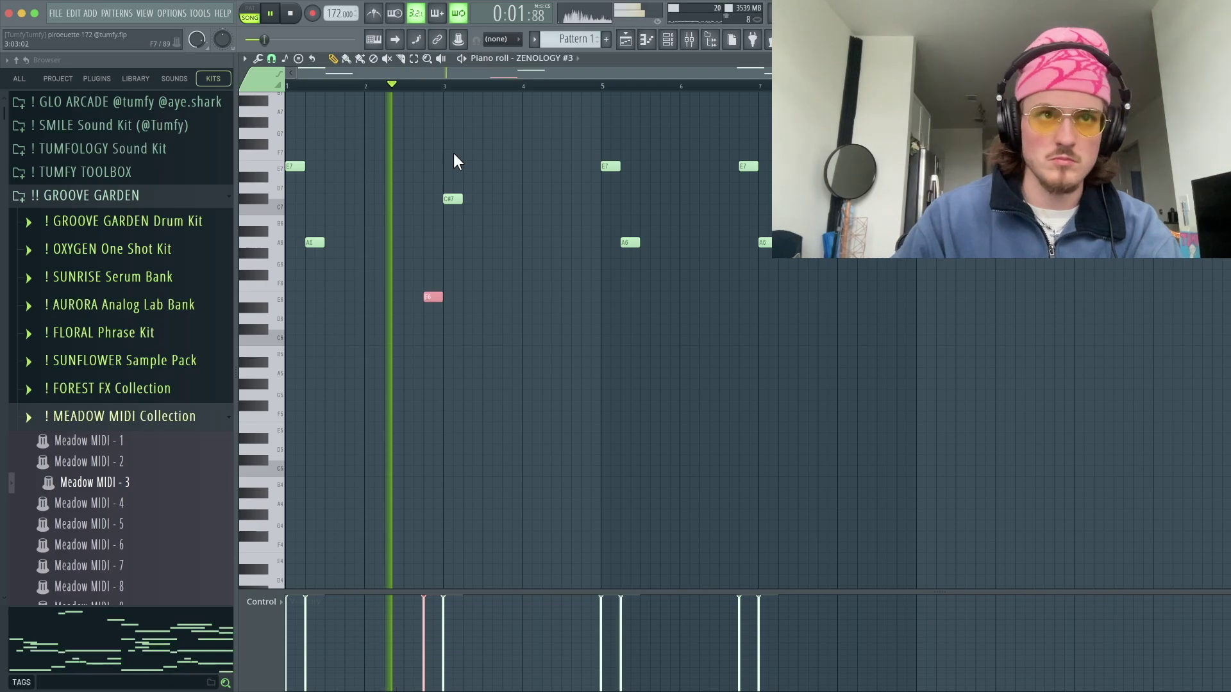
click(533, 256)
right_click(542, 255)
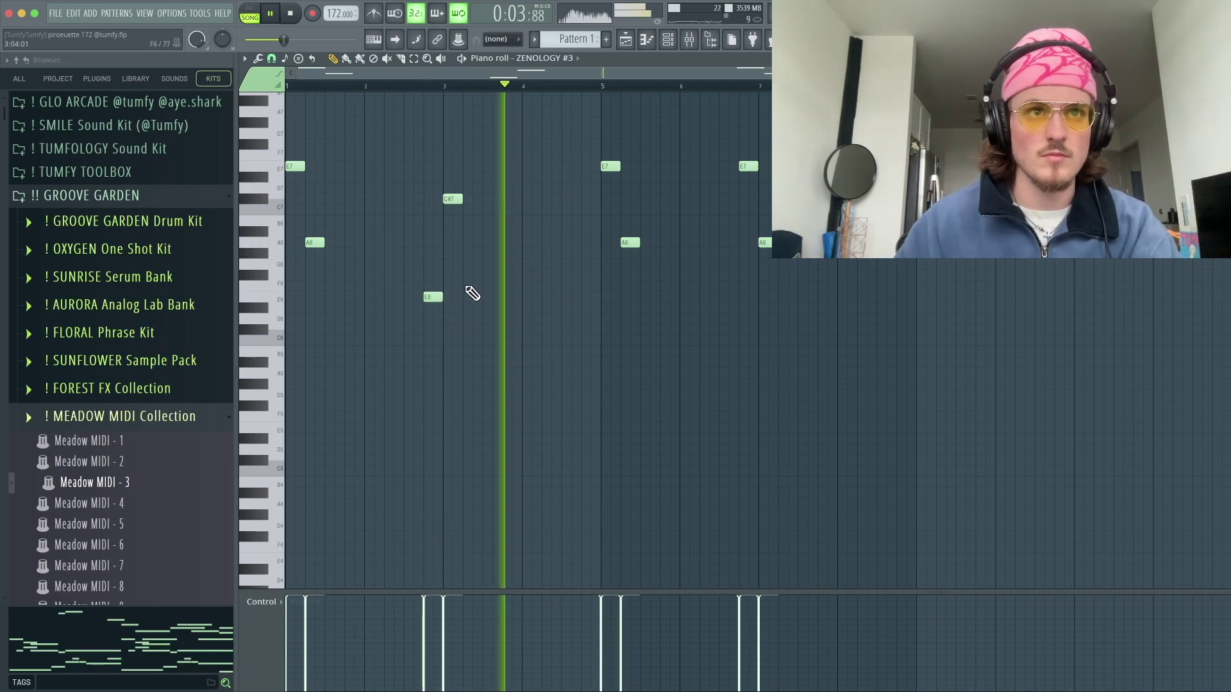
- Delete the E6 before bar 3 and every bell note from bar 5 onward, and restart playback
right_click(435, 297)
right_click(630, 243)
right_click(611, 166)
key(space)
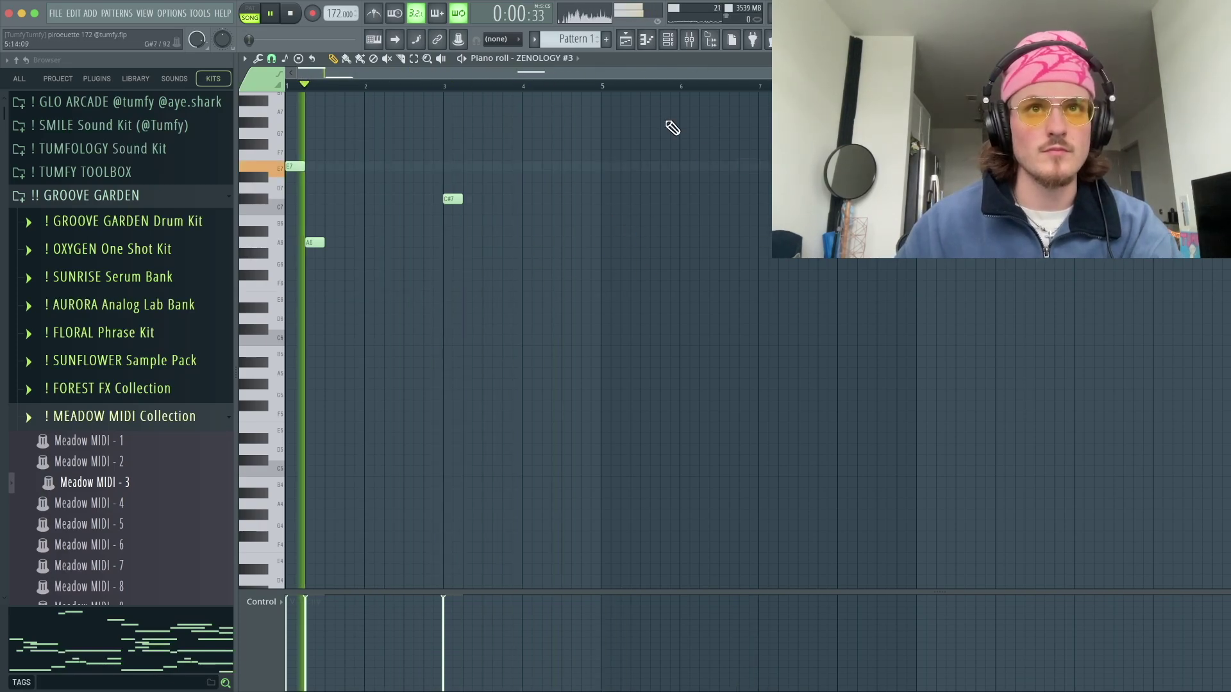
- Select bars 1 to 4, repeat their bell notes from bar 5 and extend the selection to all eight bars
drag(602, 86, 286, 86)
drag(643, 175, 658, 222)
right_click(658, 222)
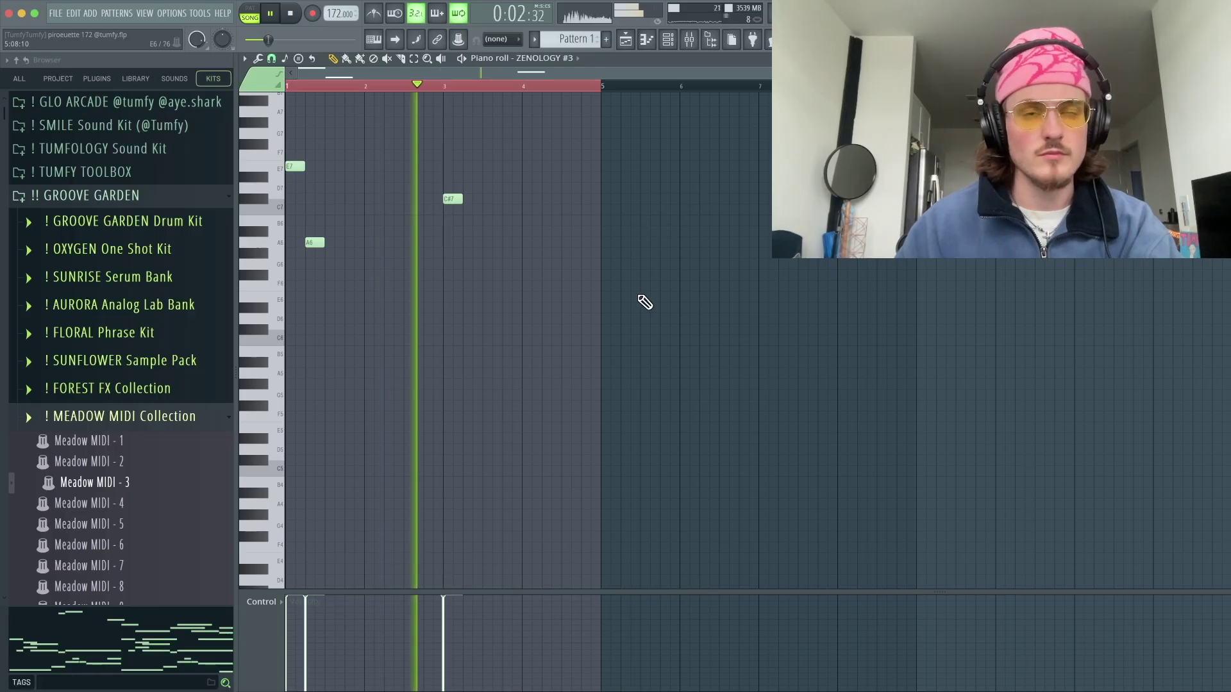
key(ctrl+b)
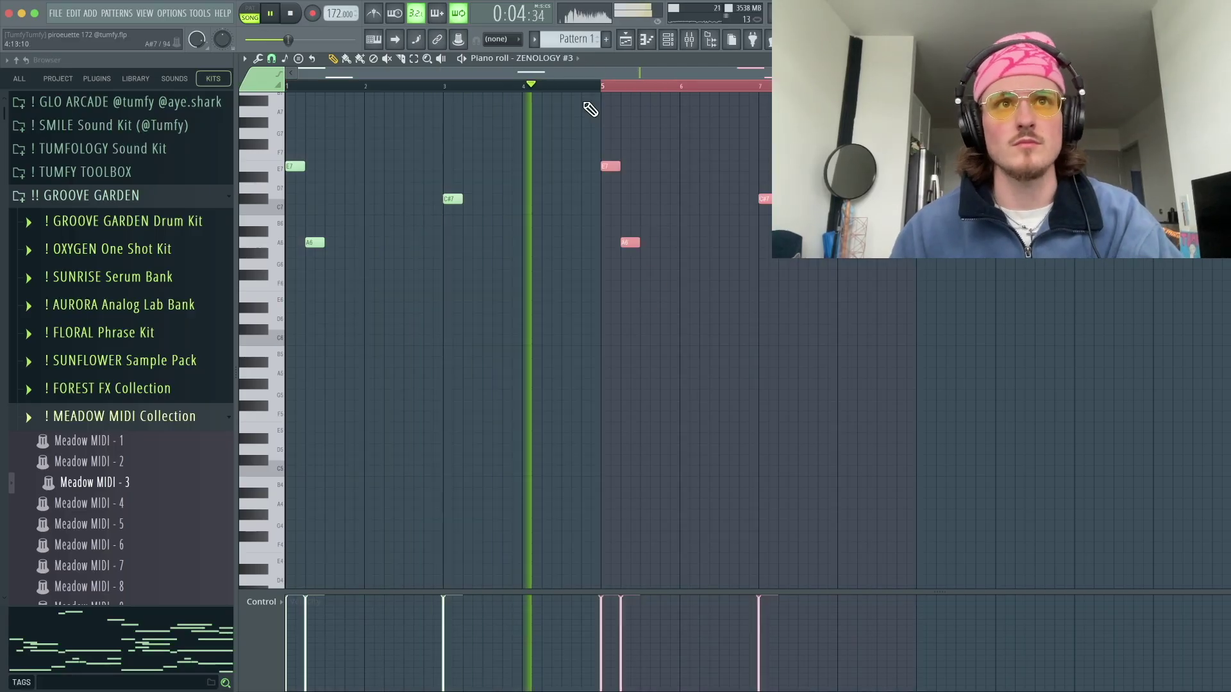
key(ctrl+a)
- Try extra bell notes in bar 6 ahead of the C#7, including a D7
click(730, 155)
right_click(727, 161)
click(721, 186)
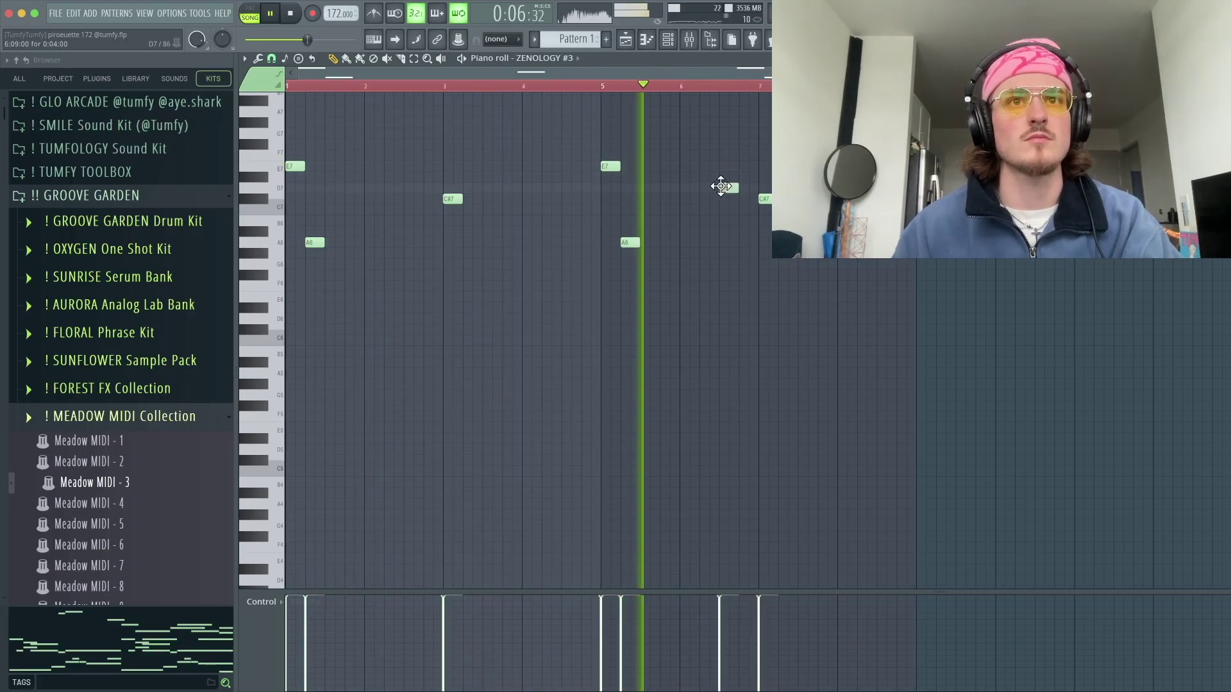
right_click(721, 186)
- Replace the E7 and A6 pair at bar 5 with A6 followed by G#6, and set the snap to Step
click(603, 86)
key(space)
right_click(612, 166)
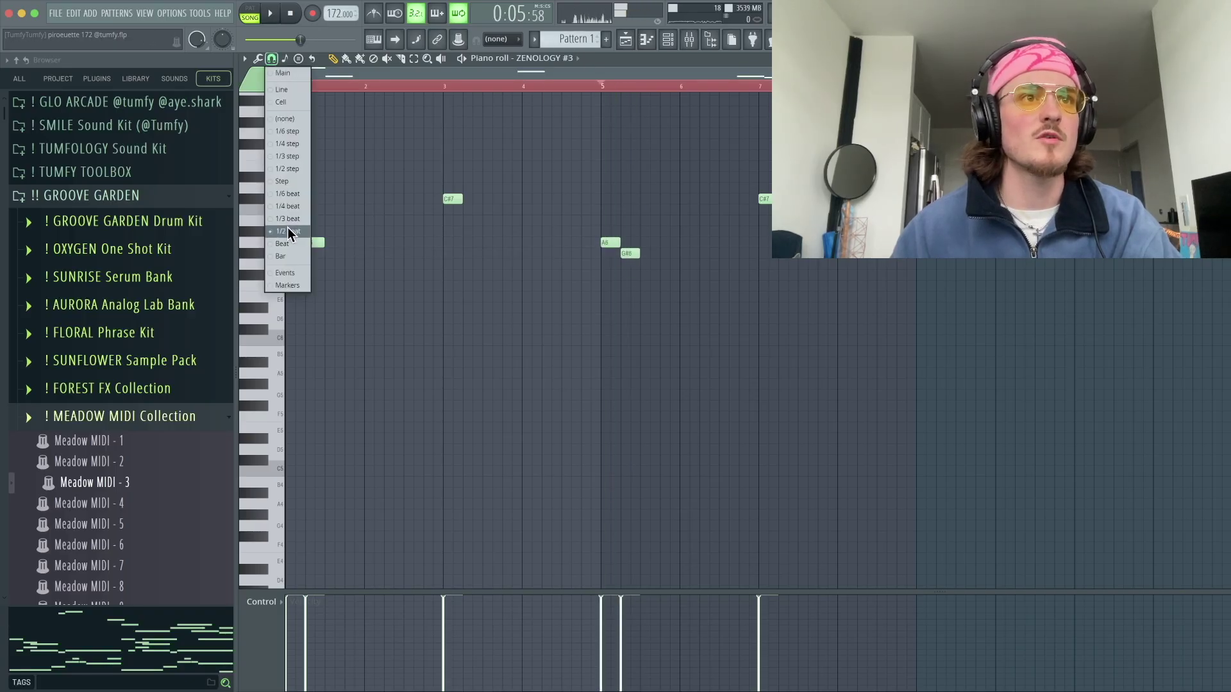
click(287, 181)
- Shift the bar 5 G#6 one step earlier, add an E6 three steps after it and play back the run
scroll(678, 238, up, 3)
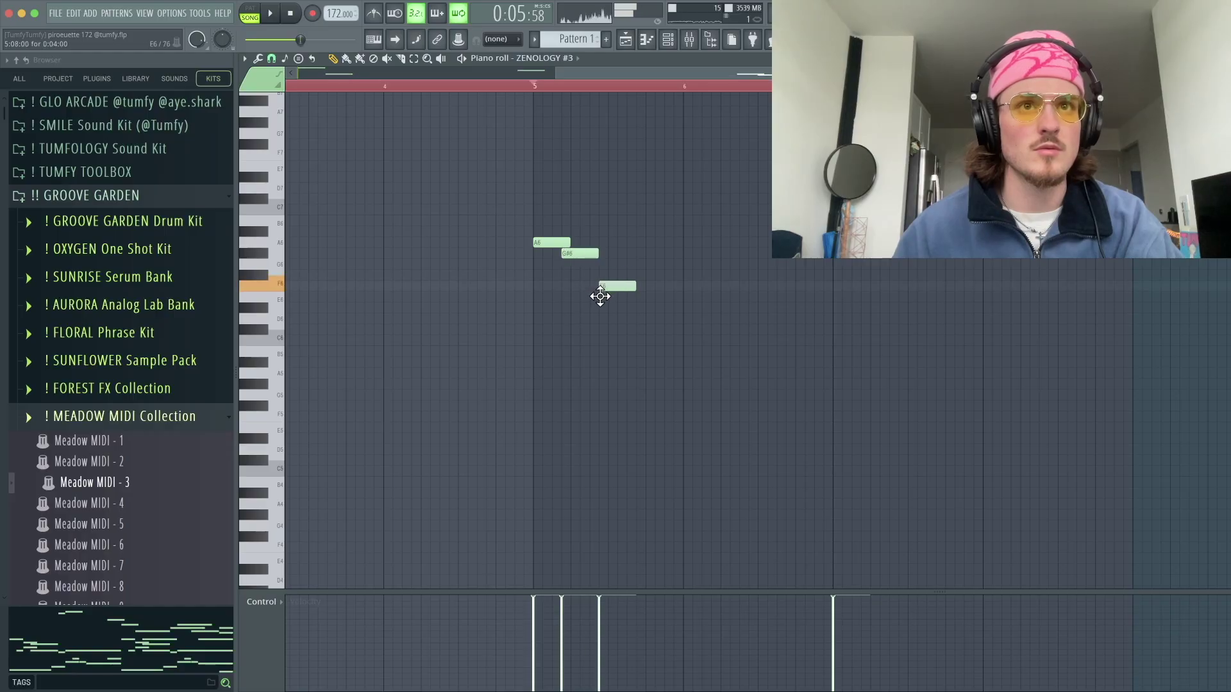
drag(604, 303, 616, 296)
key(space)
key(space)
key(space)
key(space)
- Move the C#7 at bar 7 down to E6 and one beat earlier, onto the last beat of bar 6
scroll(690, 266, down, 4)
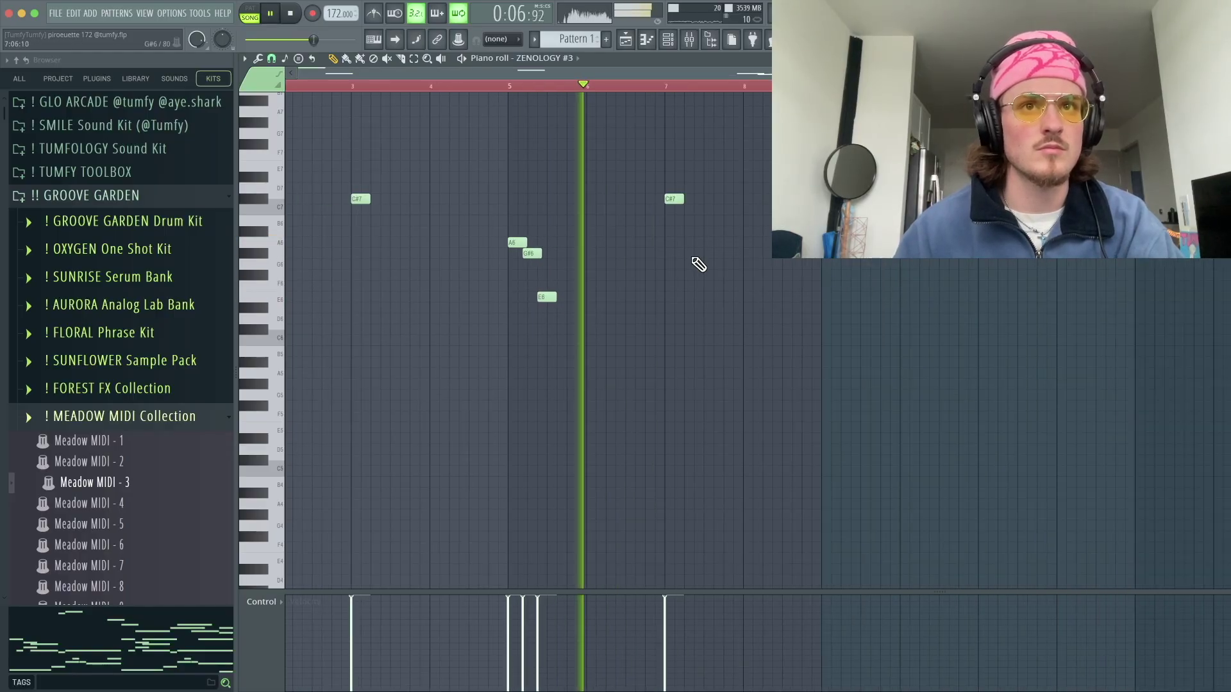
right_click(674, 273)
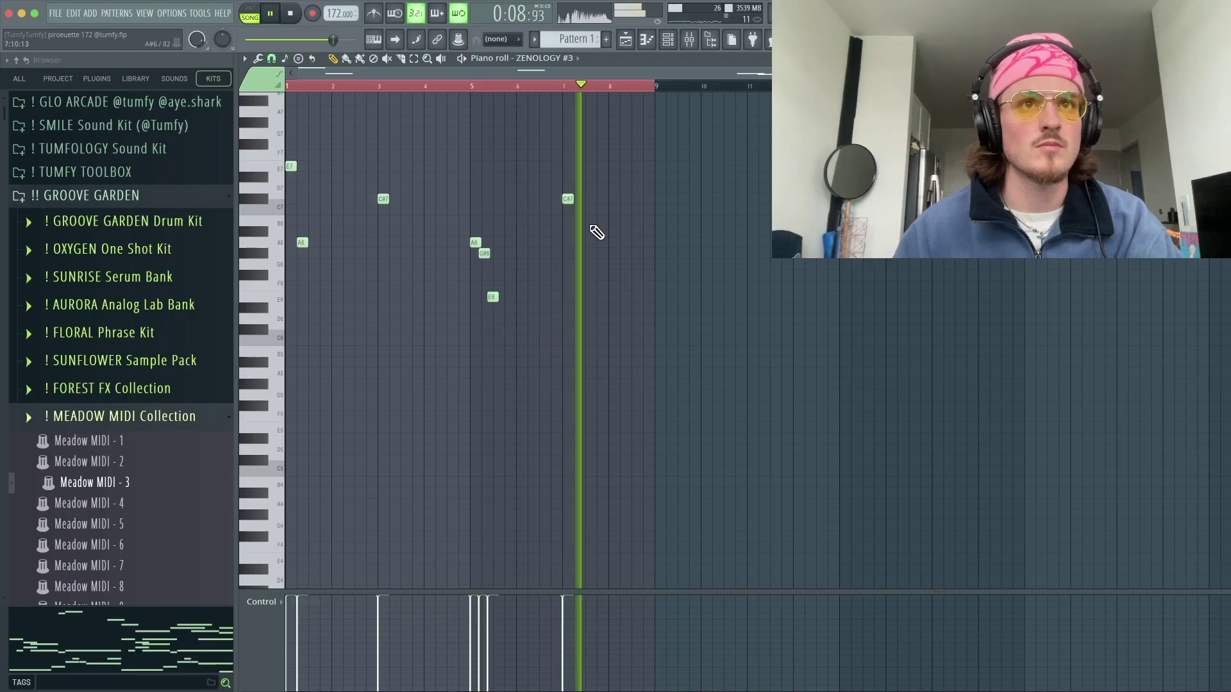
key(space)
key(space)
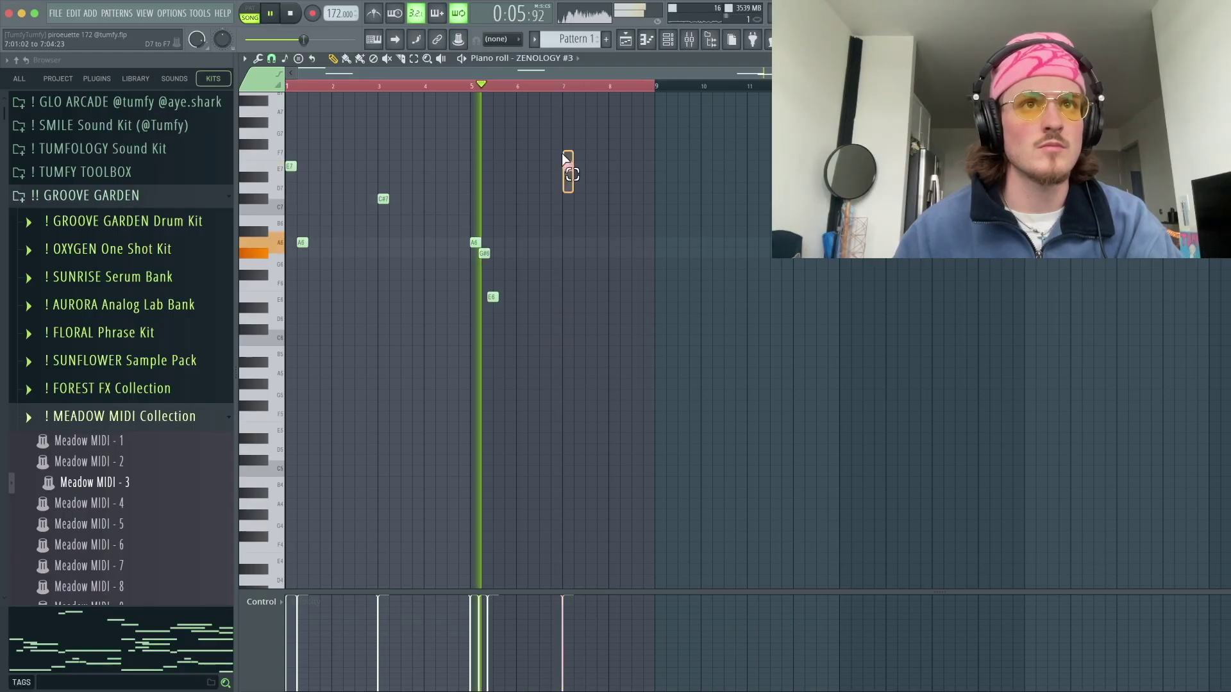
drag(569, 297, 552, 294)
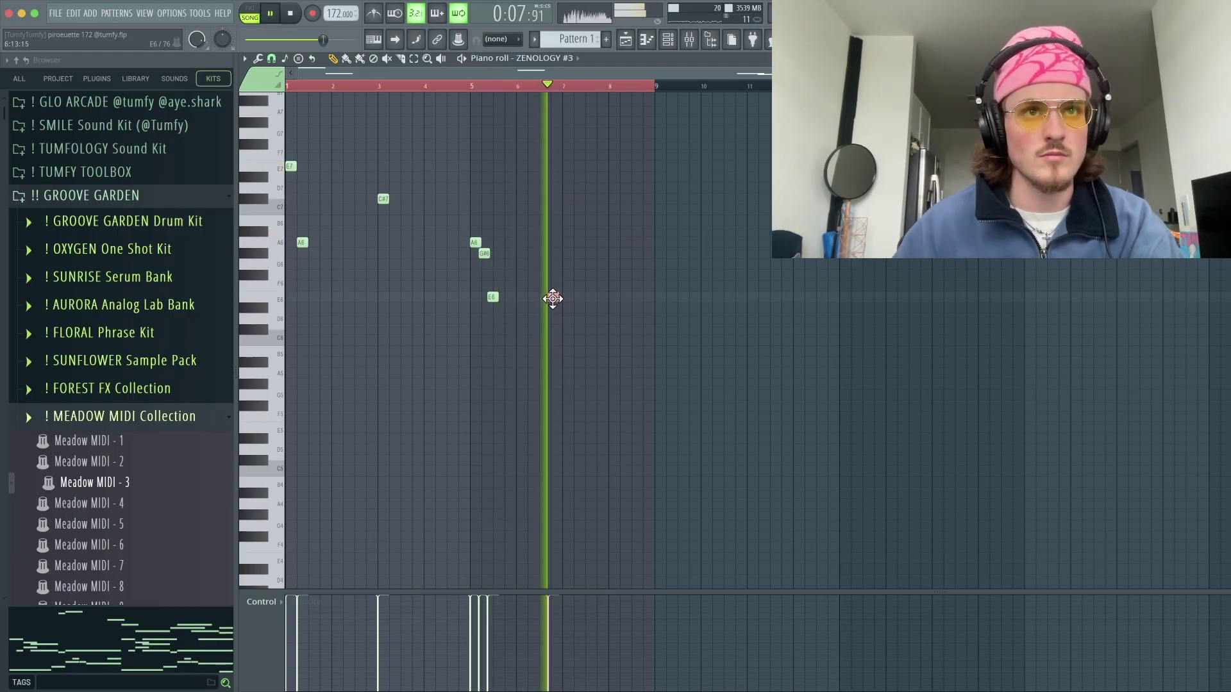
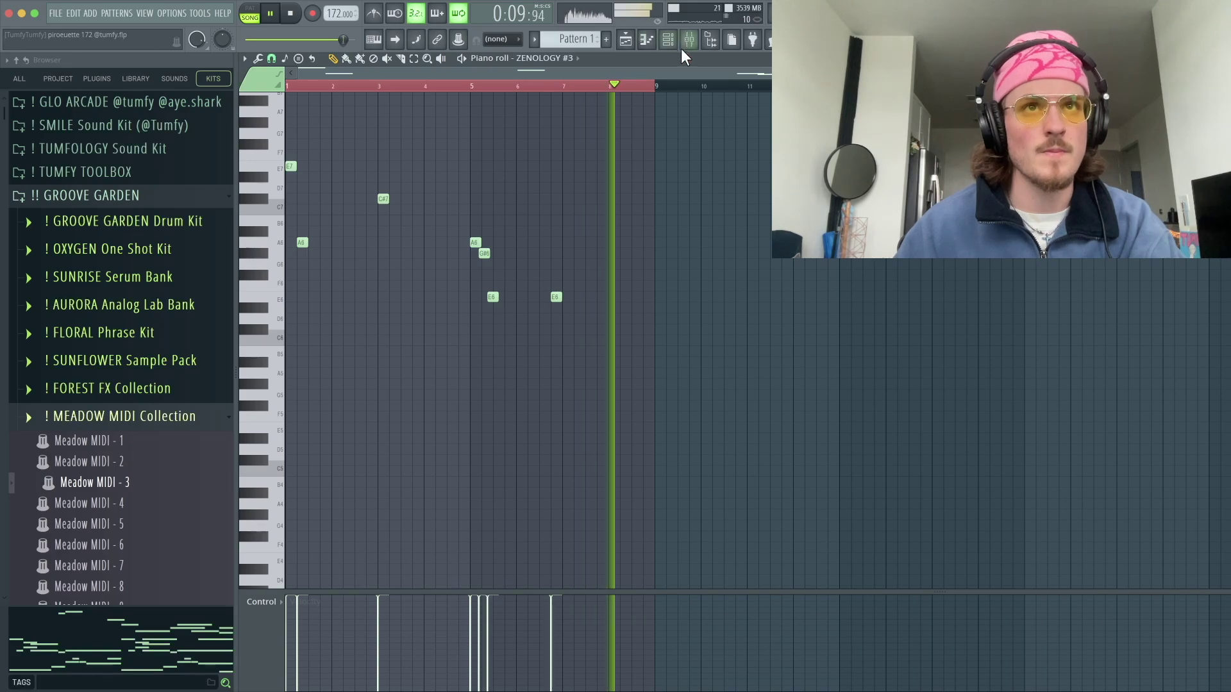
- Clone the ZENOLOGY #3 bell channel in the channel rack
key(F6)
right_click(517, 633)
click(620, 651)
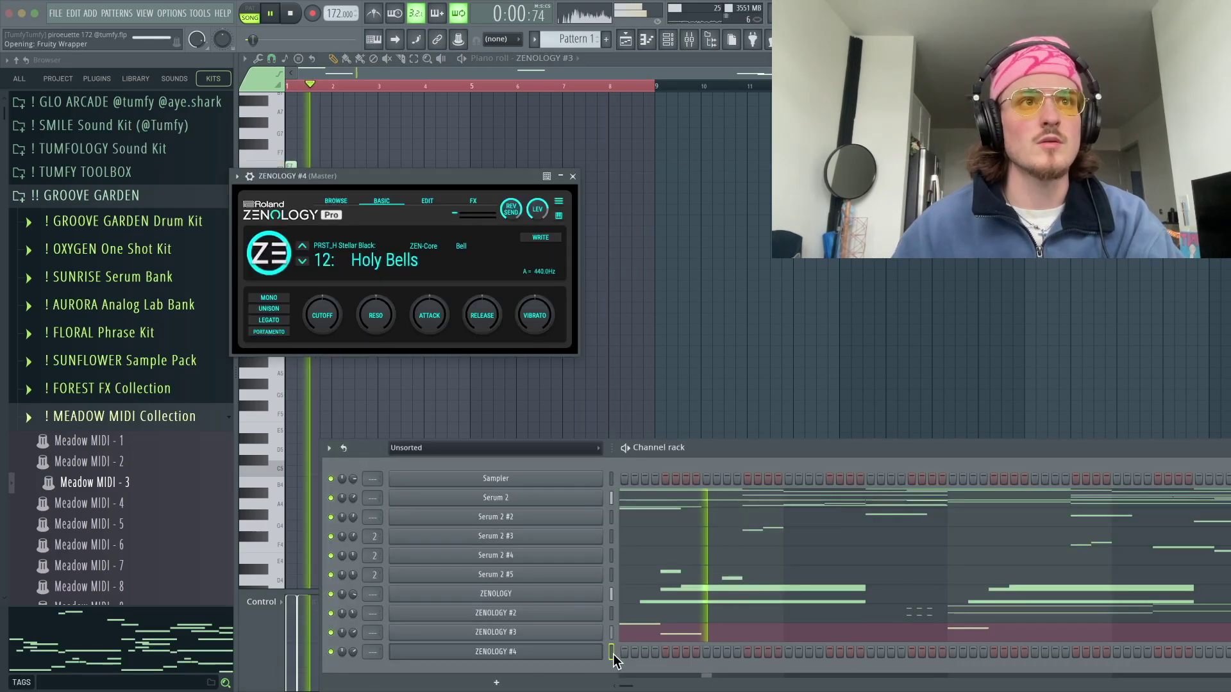
- Search the ZENOLOGY #4 presets for string, load JX Strings from the AX Collection and stop playback
click(406, 257)
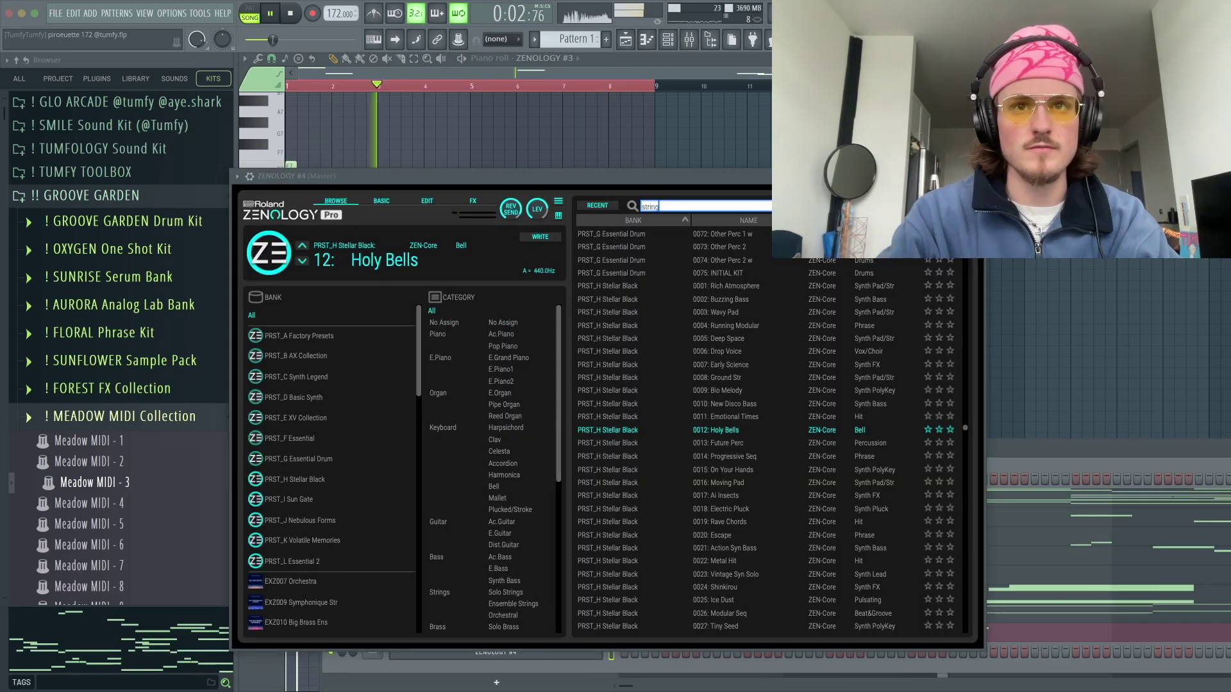
key(Return)
double_click(724, 247)
click(569, 176)
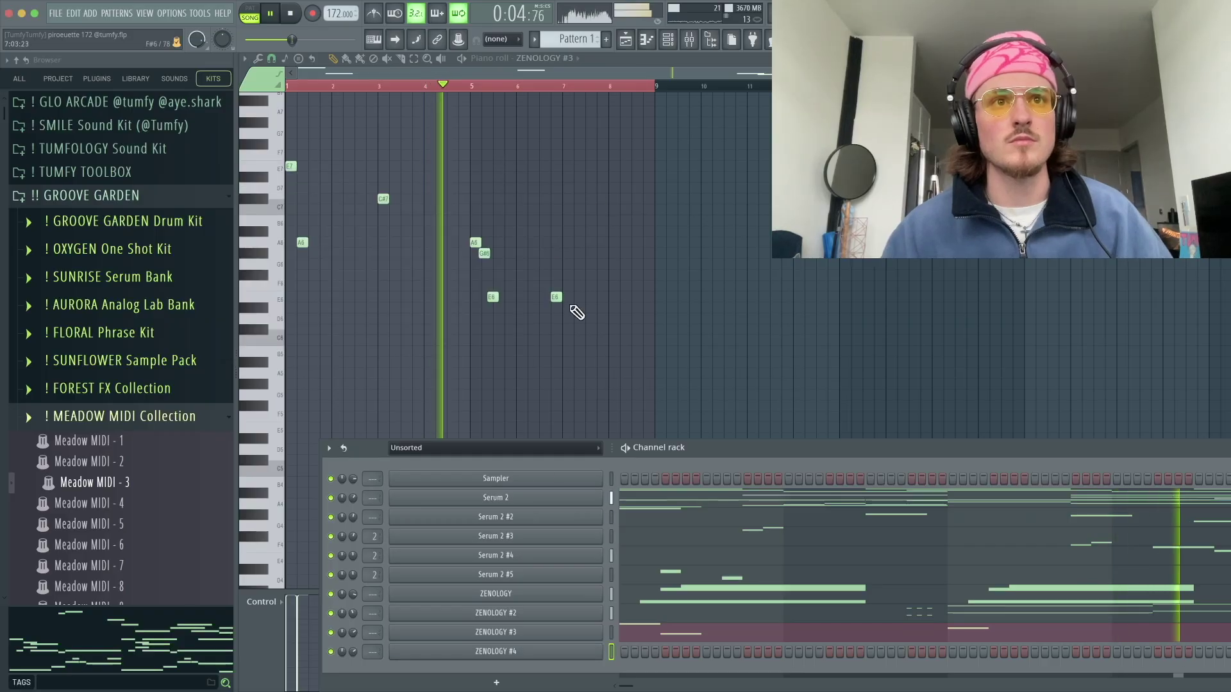
click(506, 656)
click(537, 273)
double_click(834, 419)
key(space)
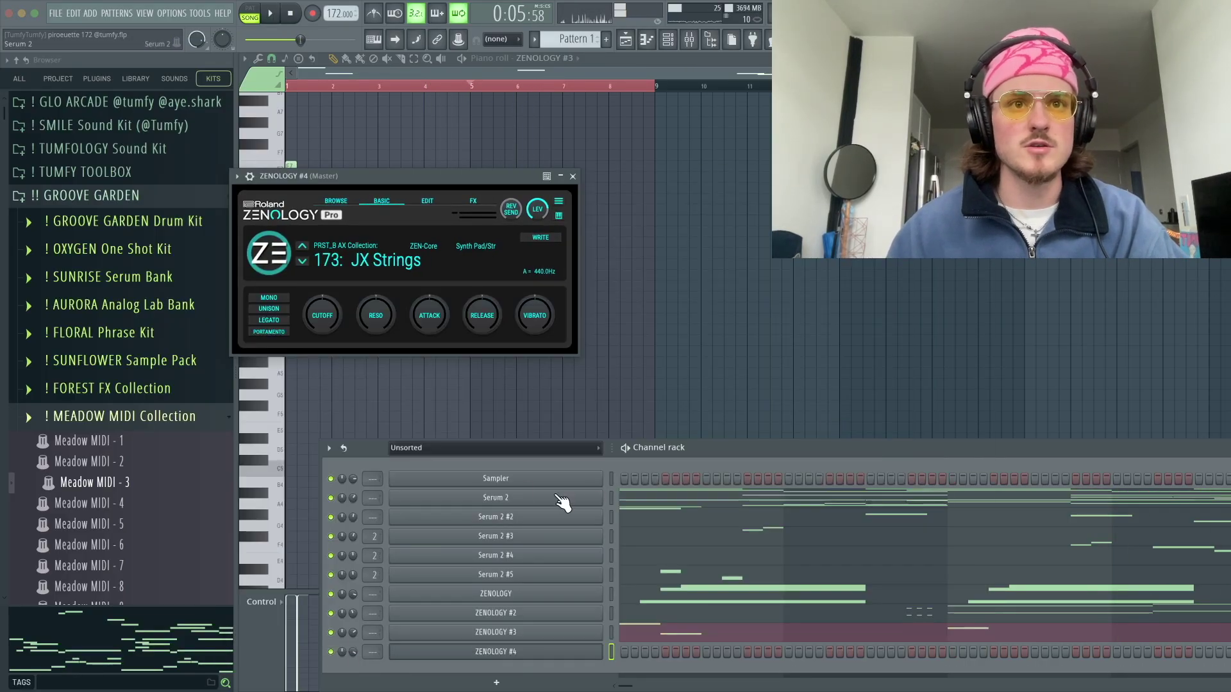
- Expand the ZENOLOGY #4 preset browser and reposition its window and the channel rack to reveal the channel list and patterns
click(400, 272)
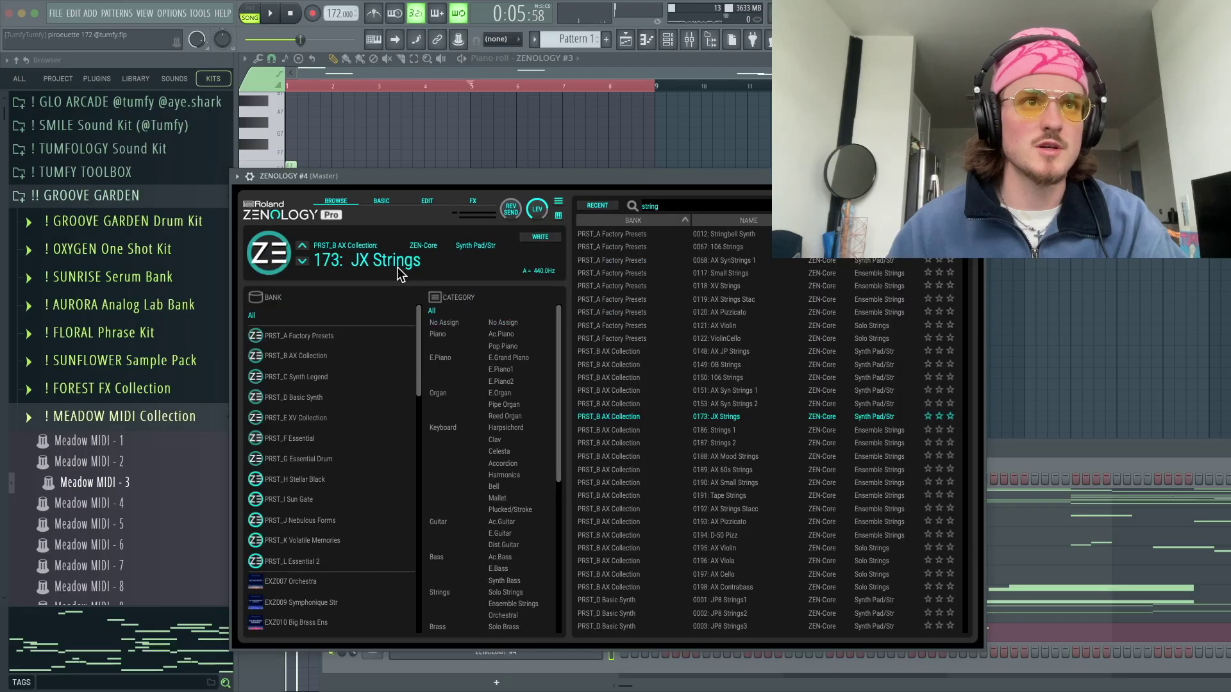
drag(521, 185, 912, 247)
click(670, 39)
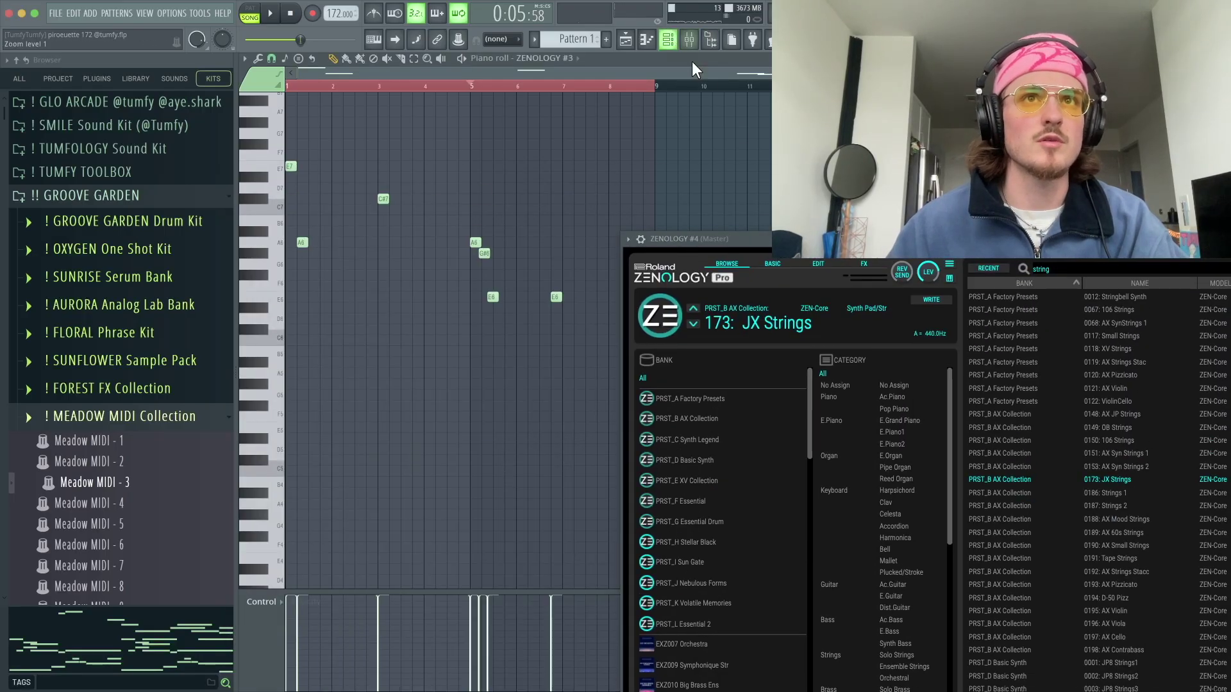
drag(706, 238, 1033, 228)
click(670, 41)
drag(724, 450, 555, 232)
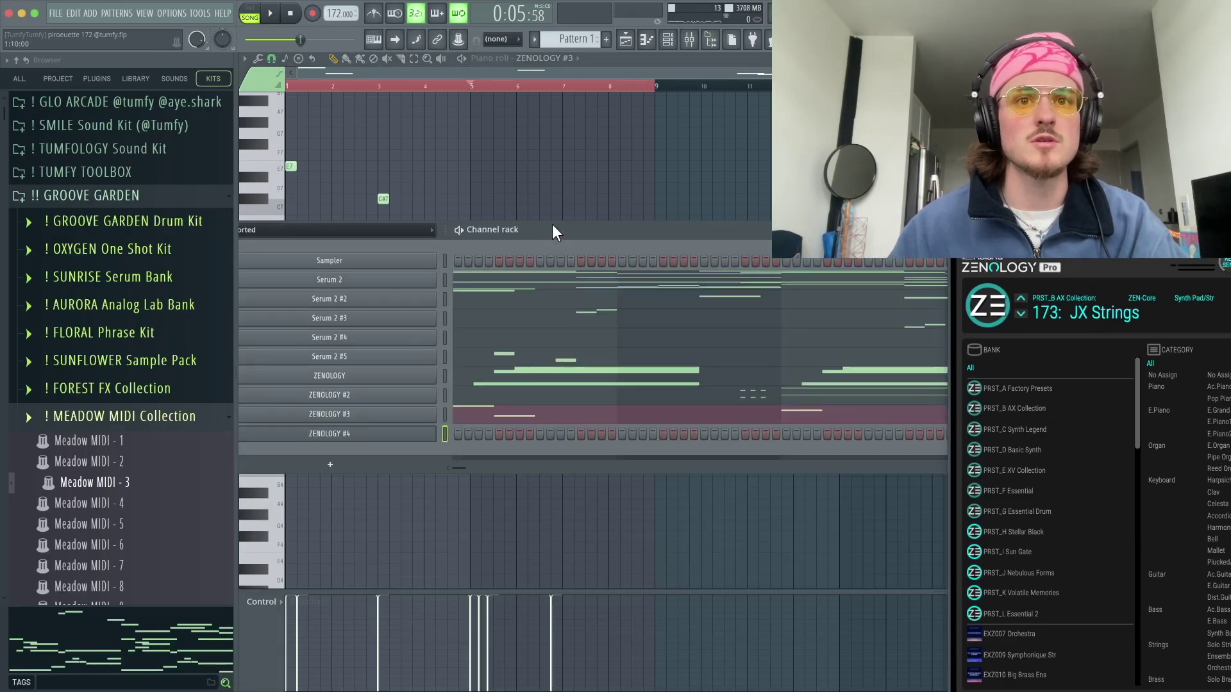
drag(718, 301, 559, 313)
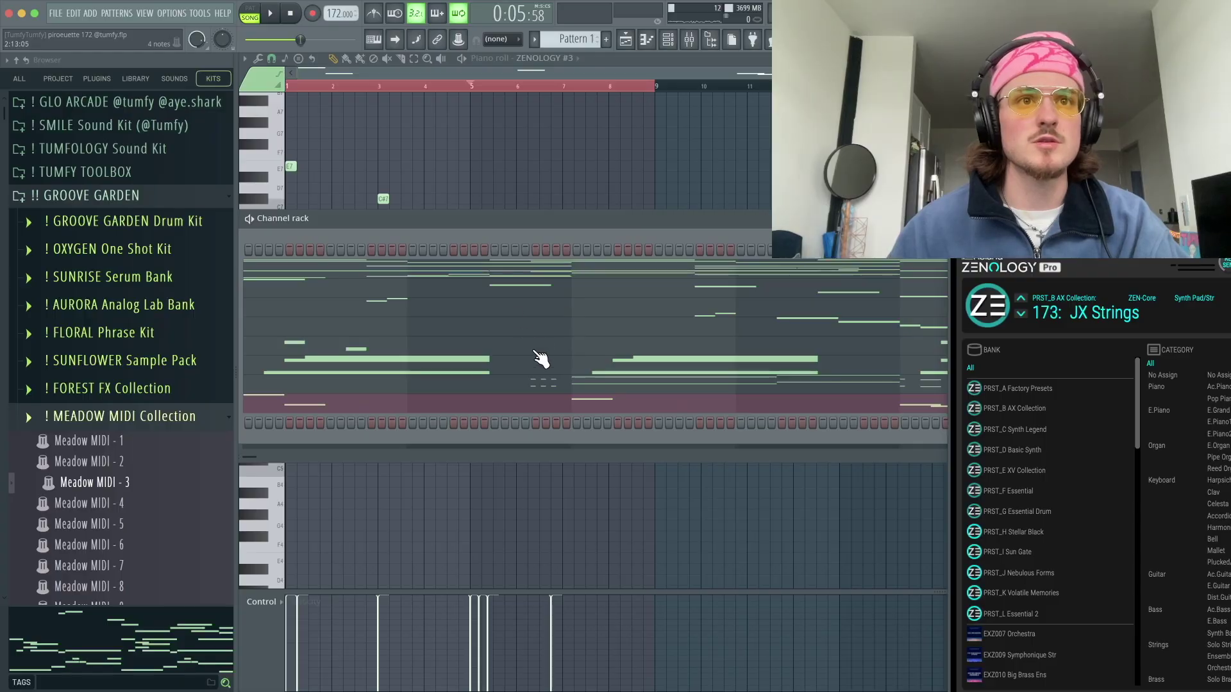
drag(645, 228, 964, 193)
- Open the empty piano roll of the ZENOLOGY #4 strings channel
right_click(489, 390)
click(489, 390)
right_click(512, 391)
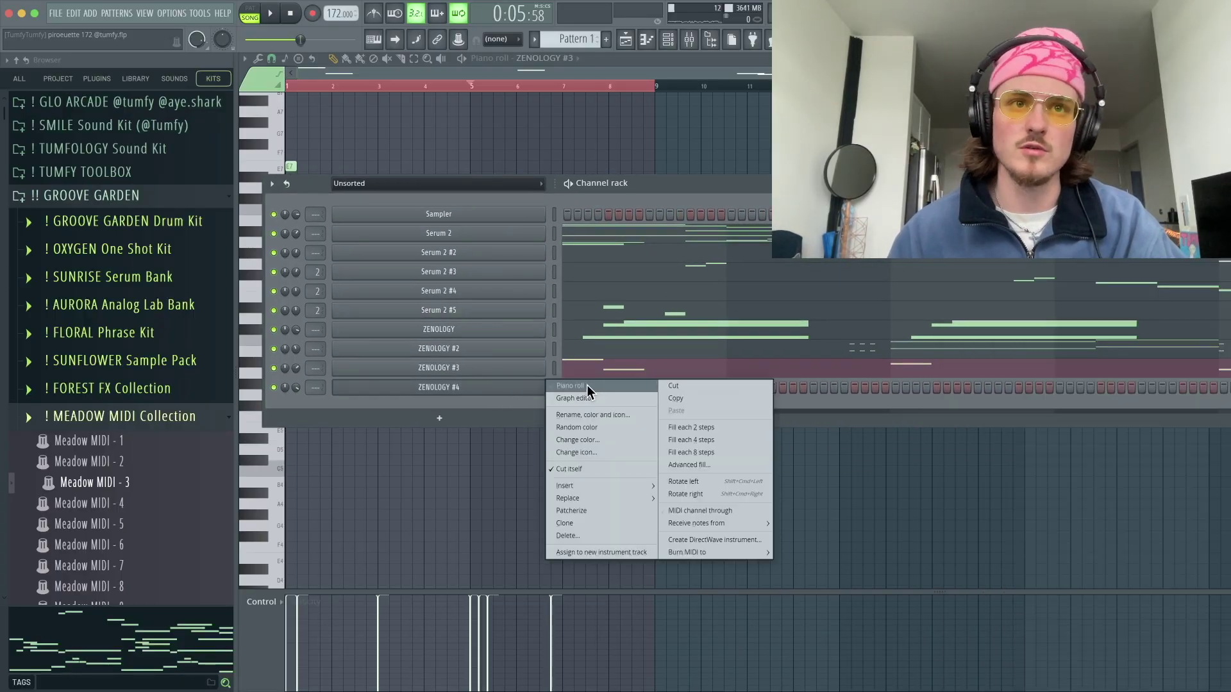
click(584, 386)
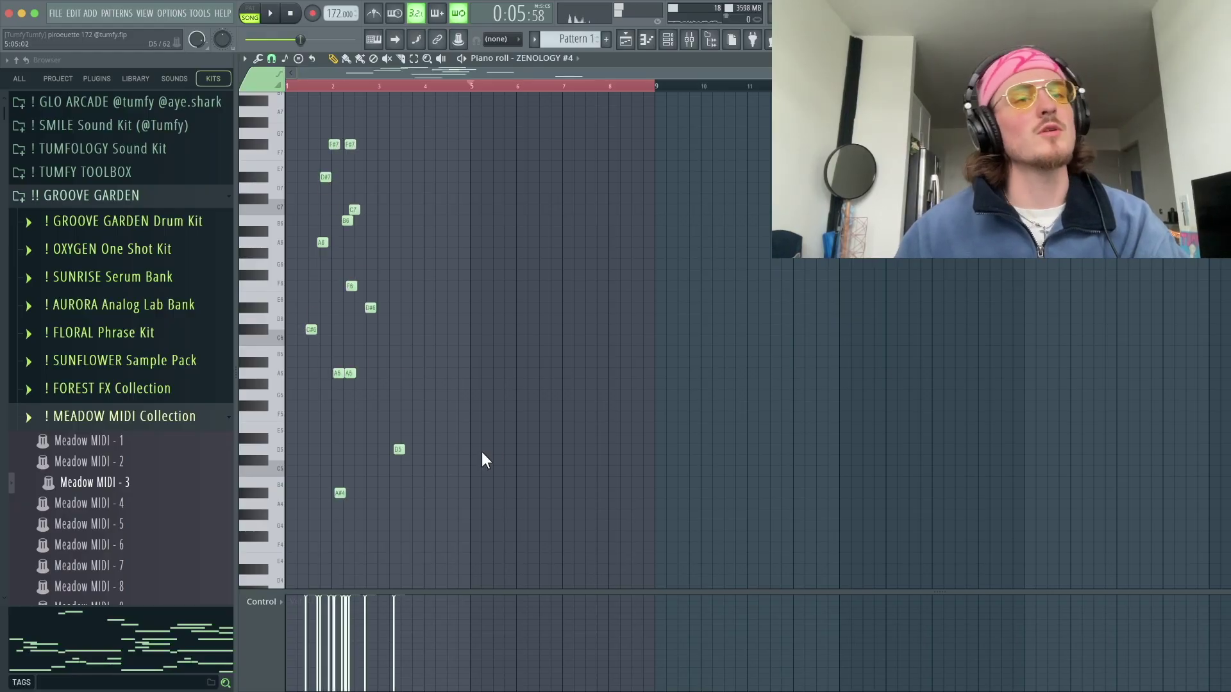
- Delete all notes from the ZENOLOGY #4 piano roll
key(ctrl+a)
key(Delete)
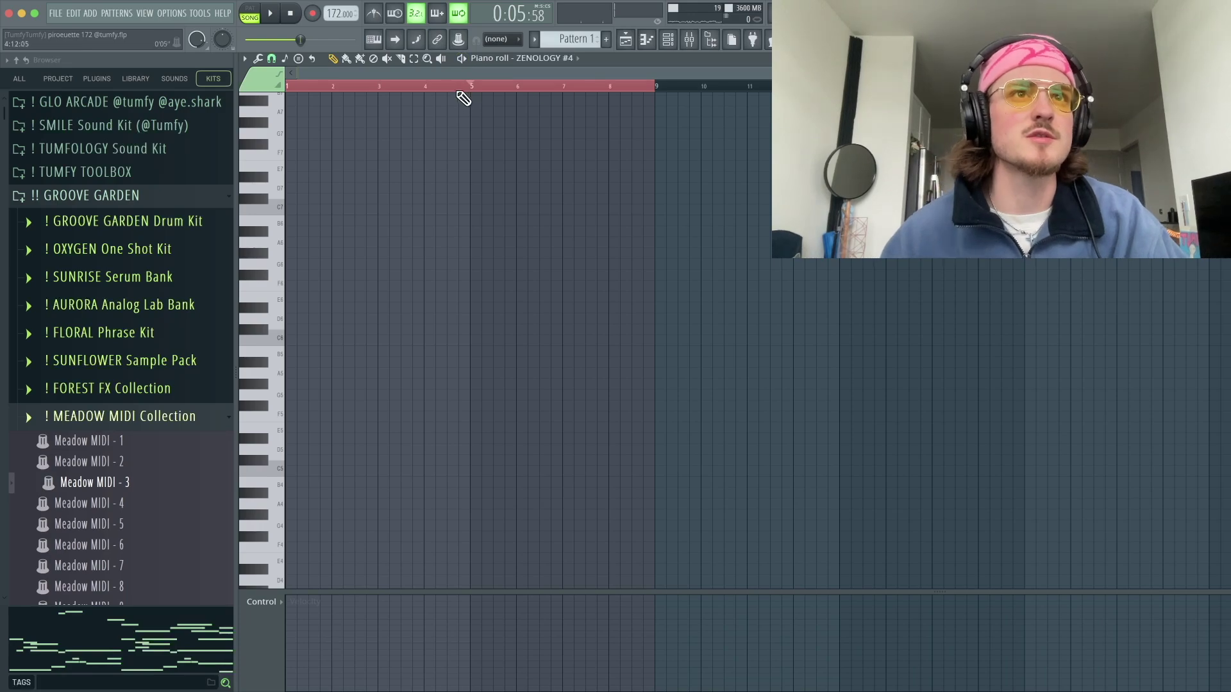
scroll(294, 161, up, 3)
- Check the ZENOLOGY #4 instrument from the channel rack, close it and reopen that channel's piano roll
click(668, 39)
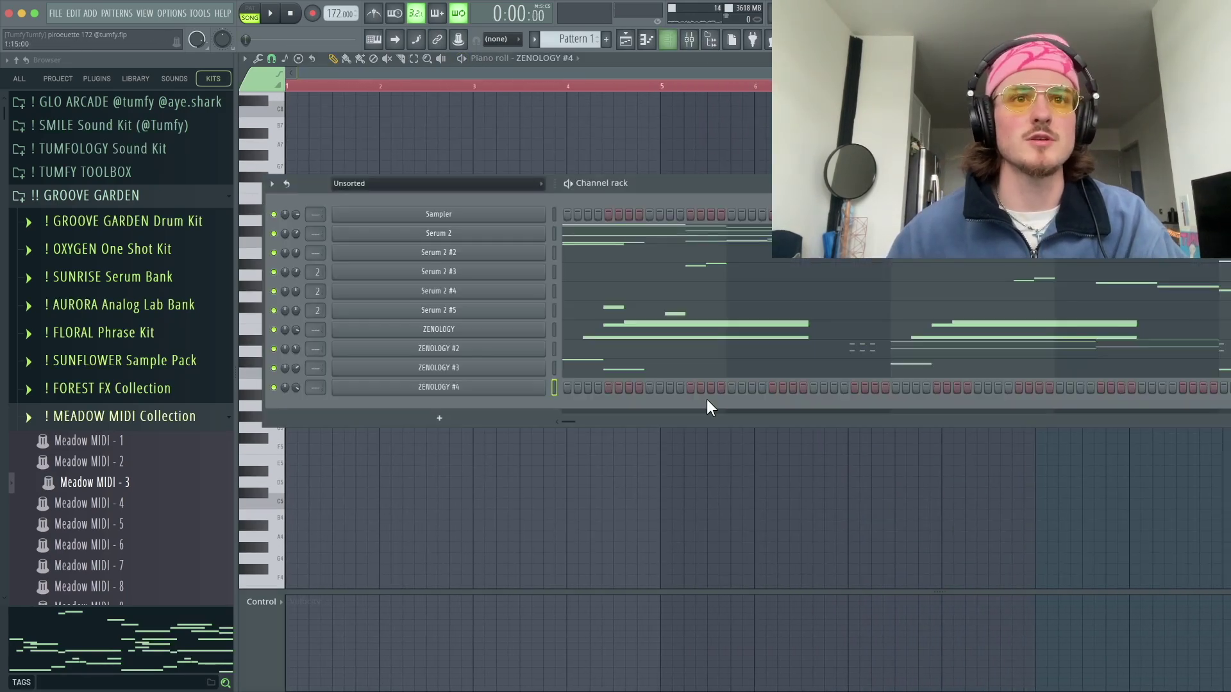
click(502, 387)
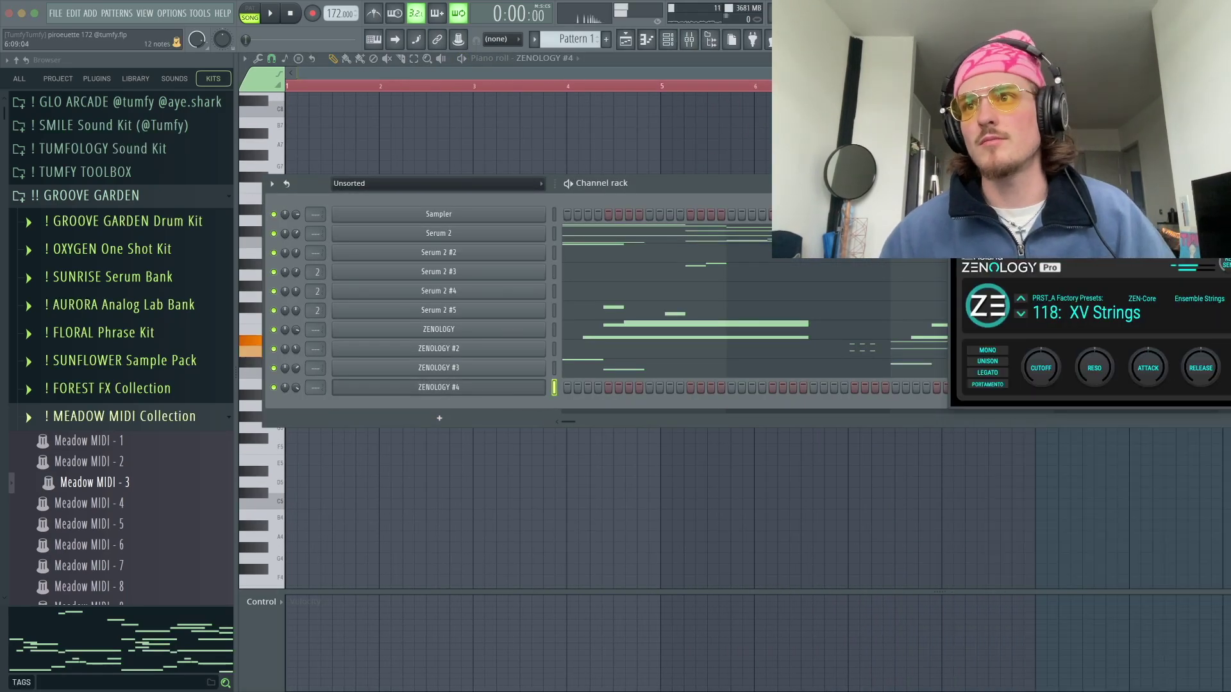
key(Escape)
right_click(440, 389)
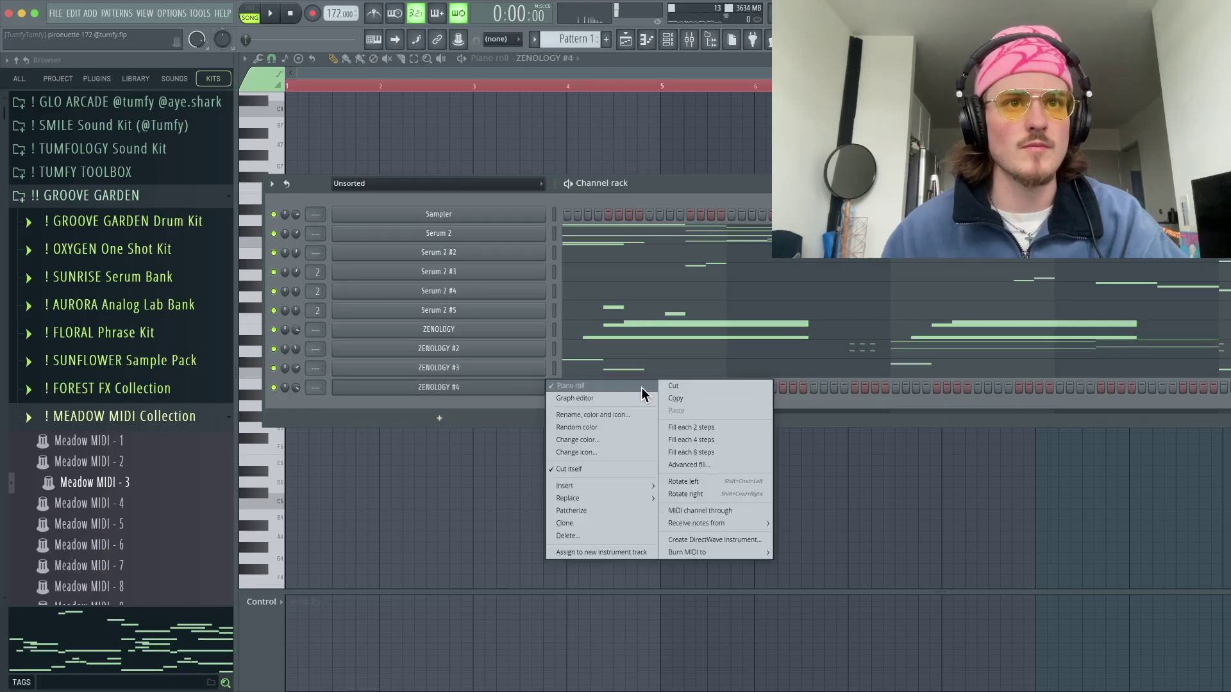
click(640, 387)
right_click(465, 388)
click(580, 386)
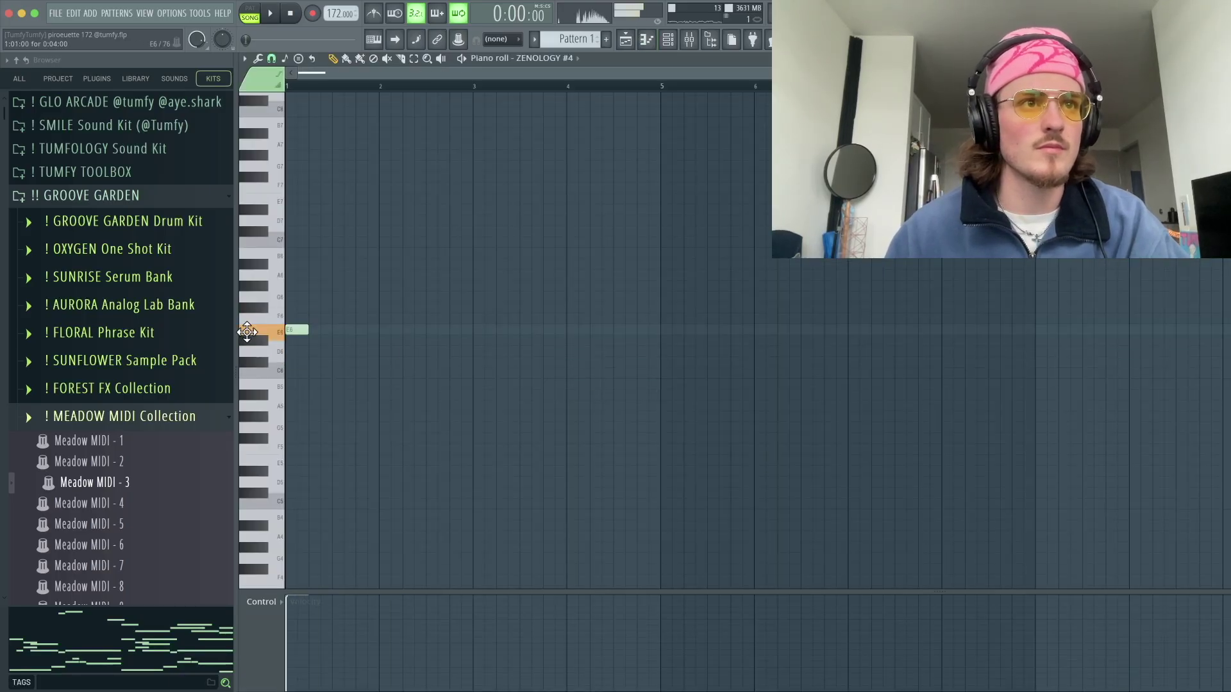
- Draw a strings line with a two-bar E6 at bar 1, B6 at bar 3, C#7 at bar 4 and E6 at bar 5
drag(308, 331, 472, 334)
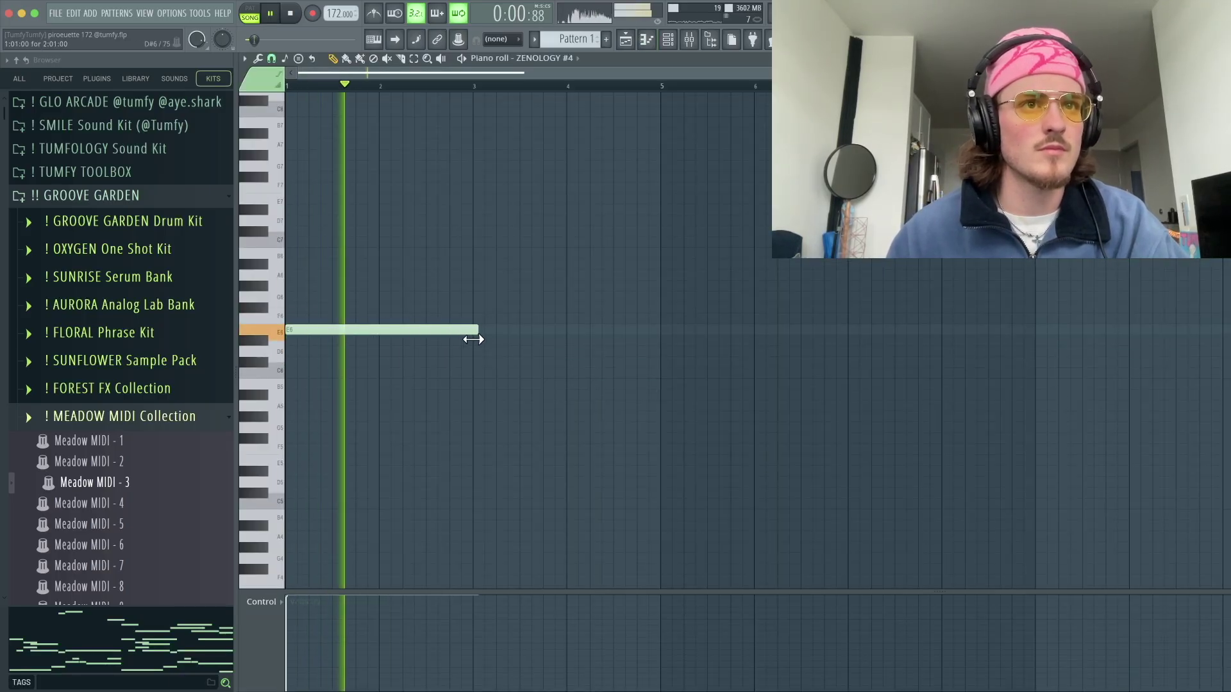
click(482, 253)
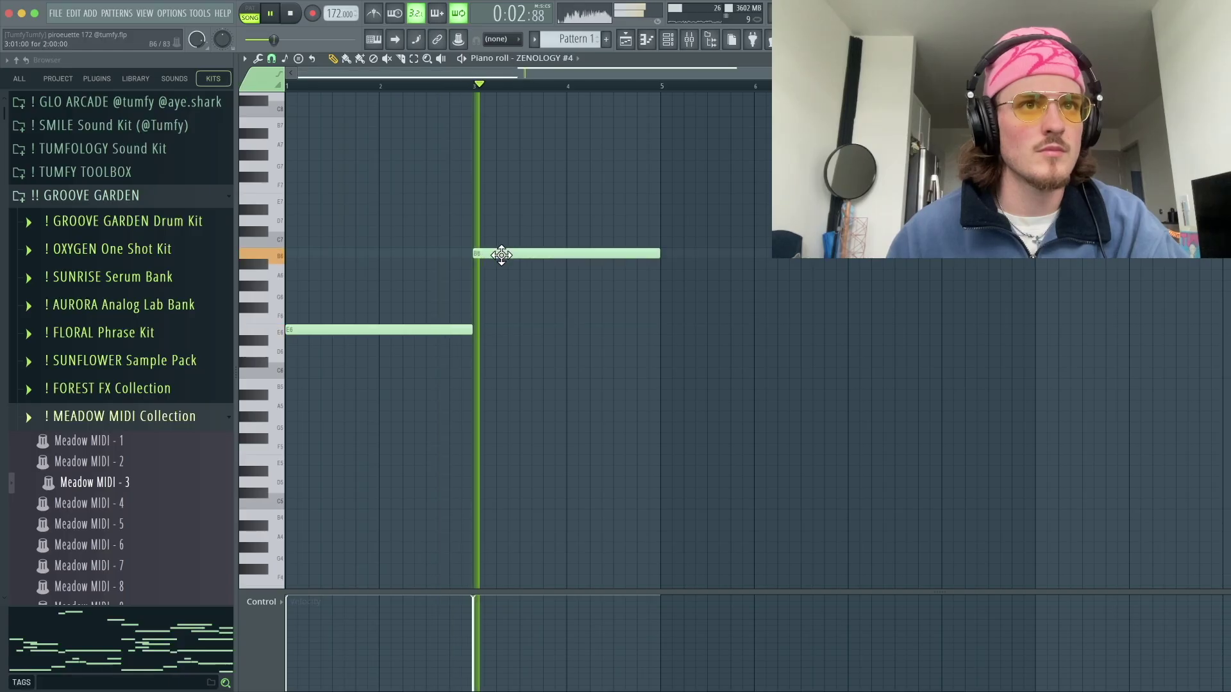
click(572, 233)
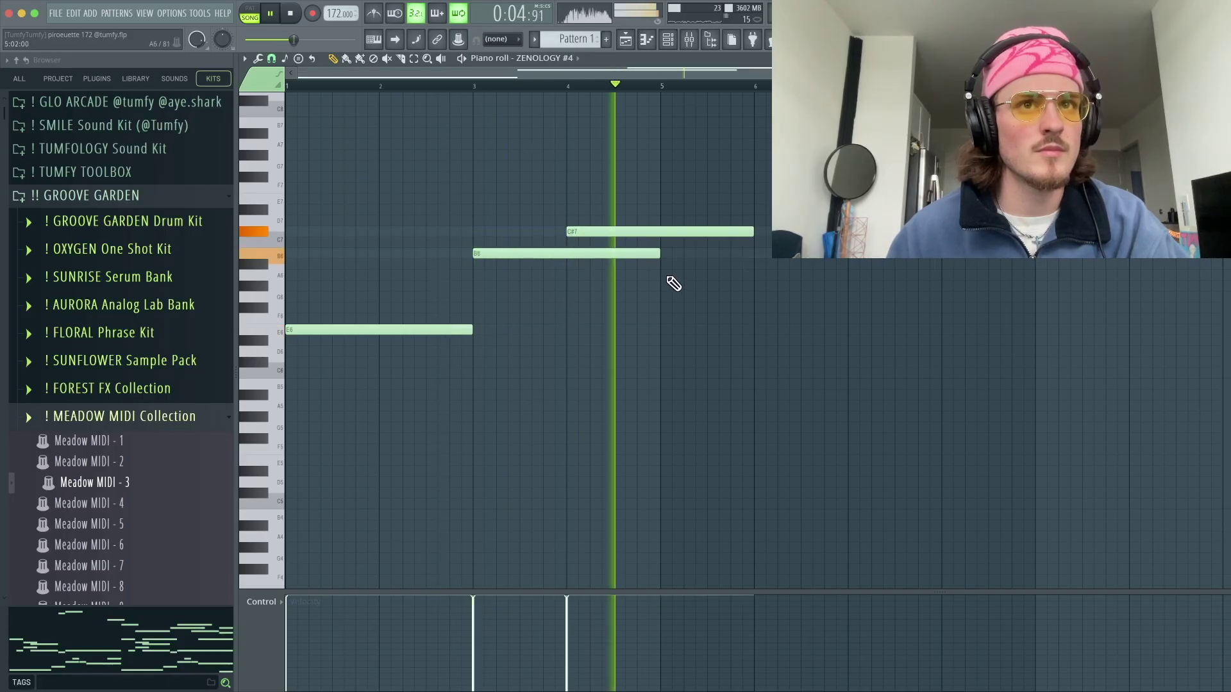
click(664, 331)
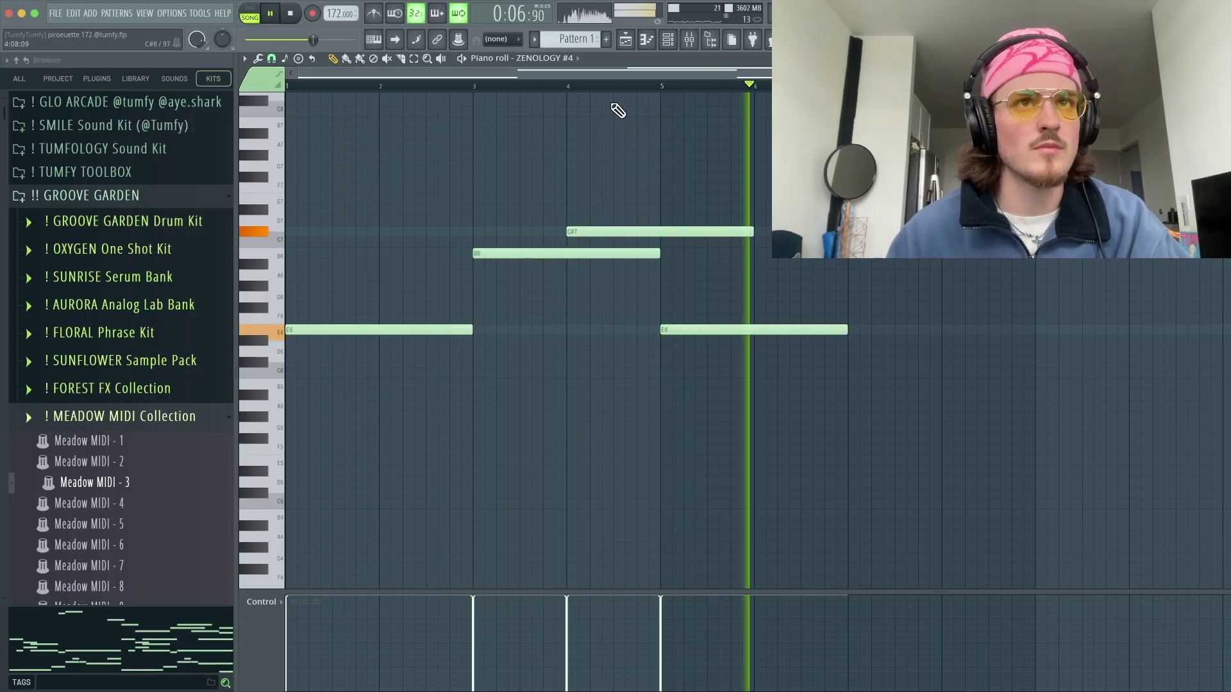
- Trim the overlapping strings notes to meet end to end and duplicate the whole line one octave higher
key(ctrl+a)
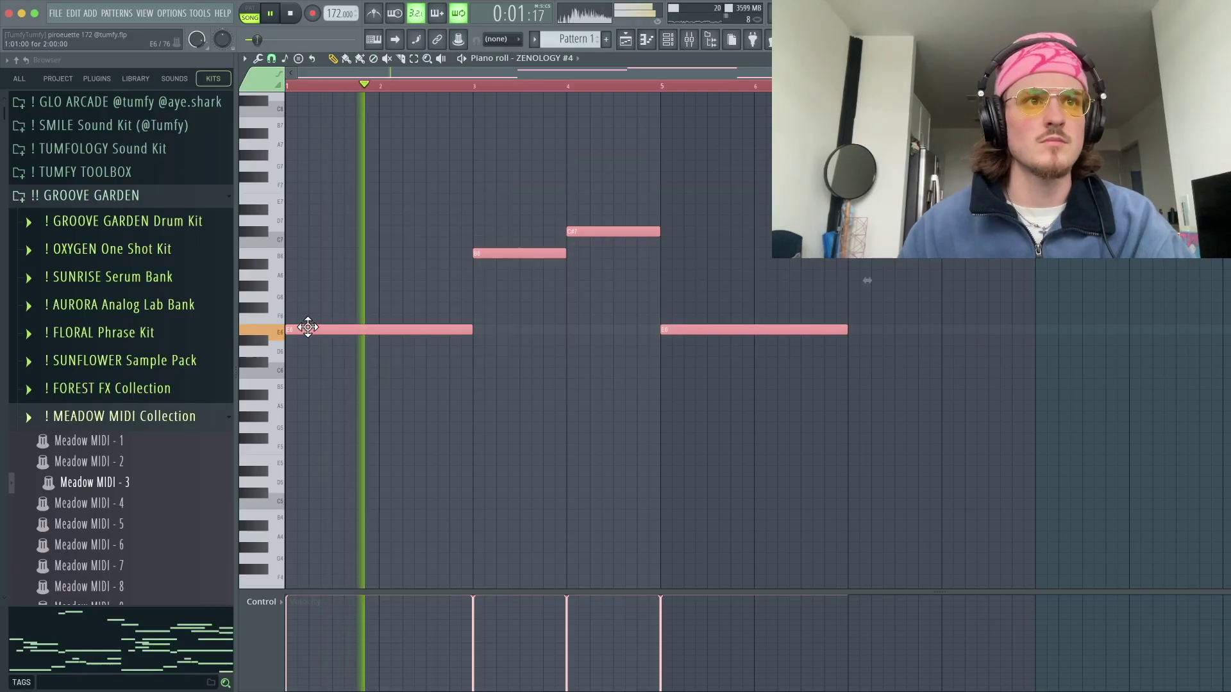
drag(306, 329, 278, 199)
click(404, 154)
right_click(404, 154)
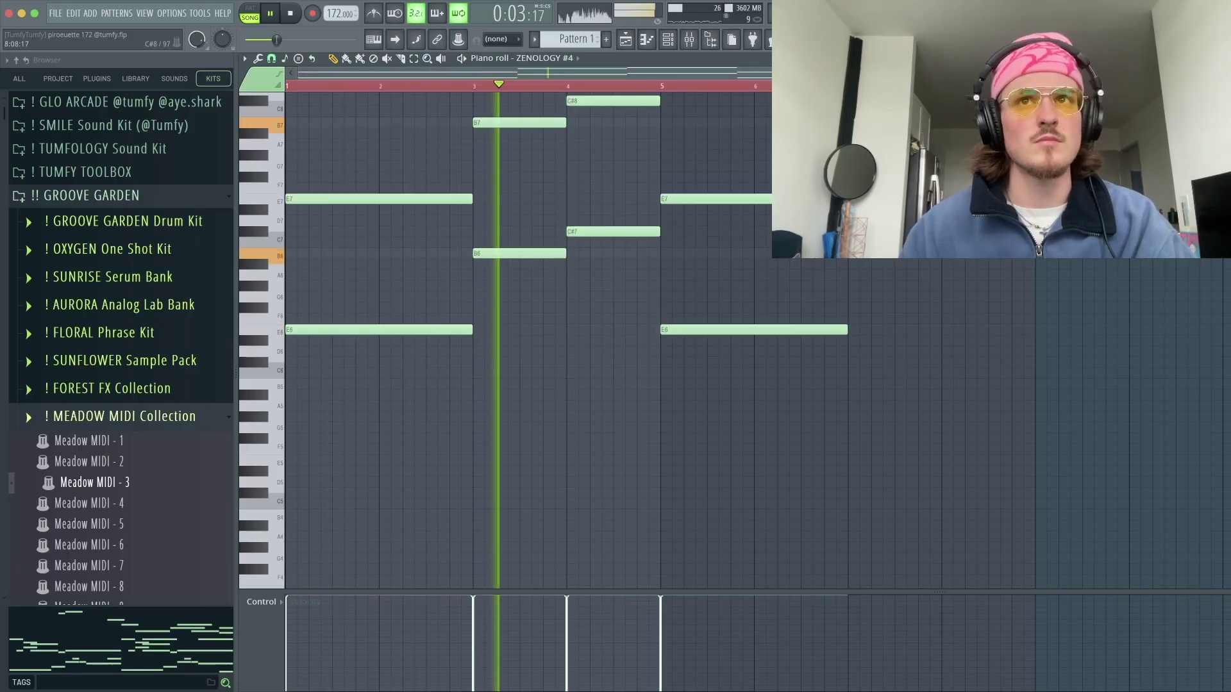
- Remove the E6 and E7 notes at bar 5 and duplicate the first four bars of strings into bars 5 to 8
drag(287, 86, 671, 113)
right_click(690, 198)
right_click(716, 329)
key(ctrl+b)
key(F6)
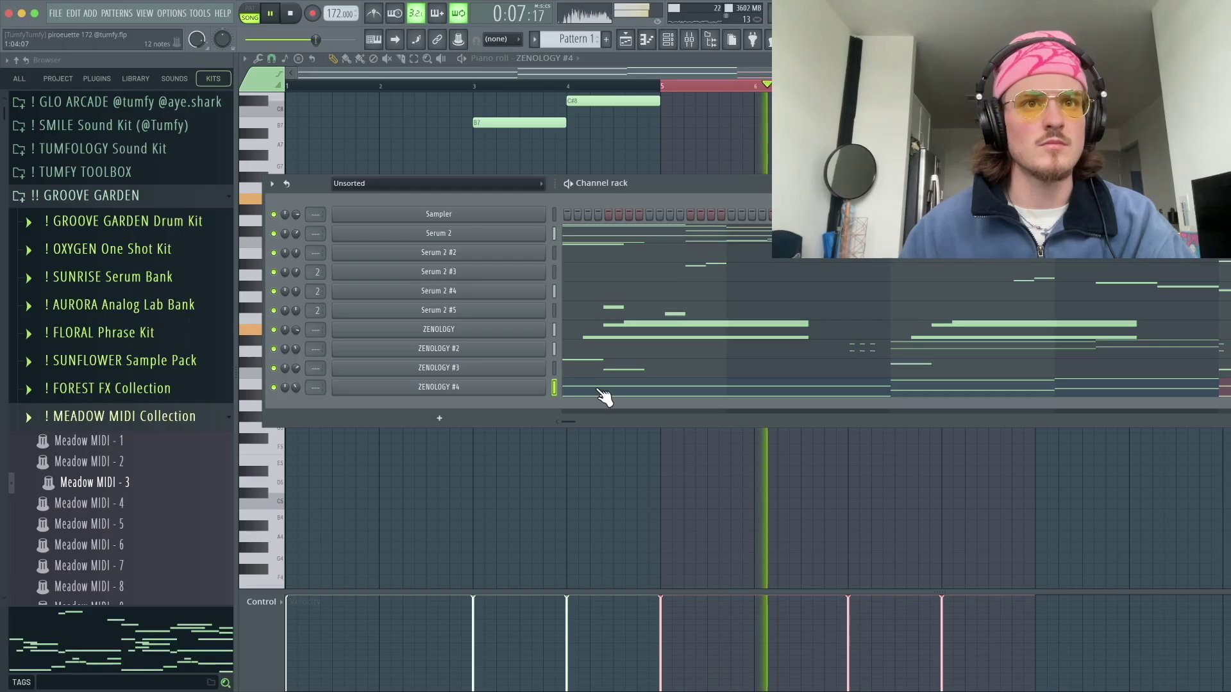
key(F6)
- Replace the strings notes of bars 7 and 8 with C#6 and C#7 held from late bar 6 to the start of bar 8
scroll(955, 410, up, 3)
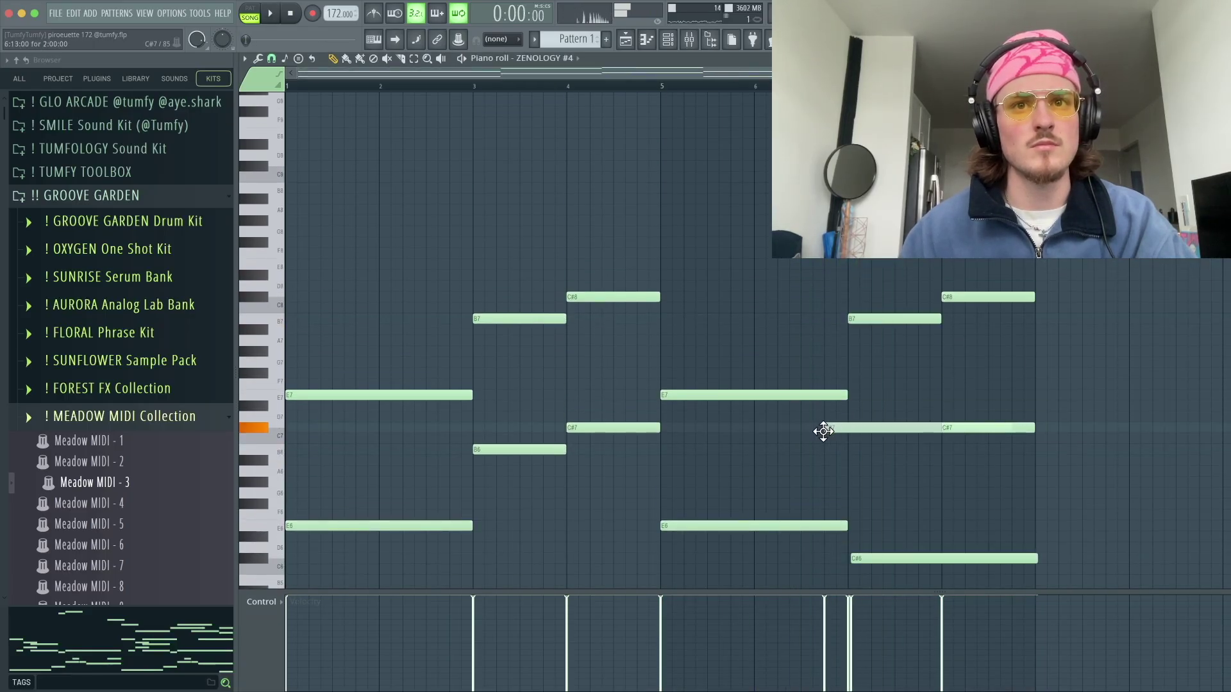
key(space)
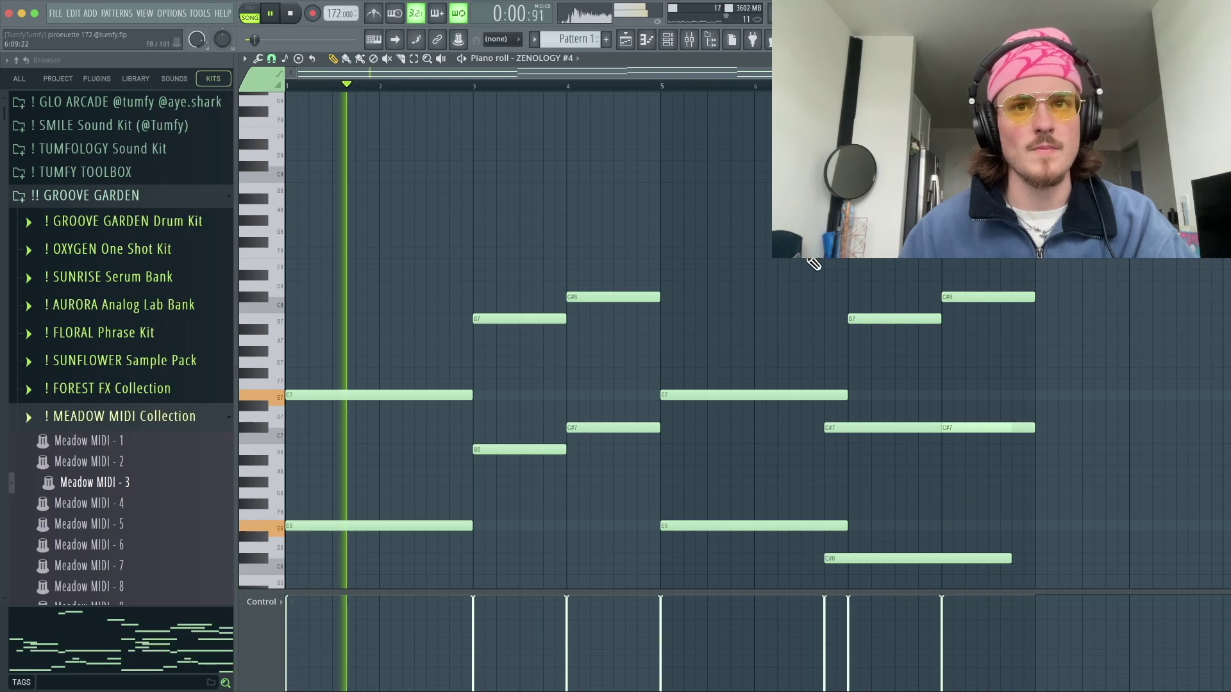
drag(815, 265, 1129, 664)
key(ctrl+l)
right_click(926, 303)
right_click(952, 281)
right_click(952, 412)
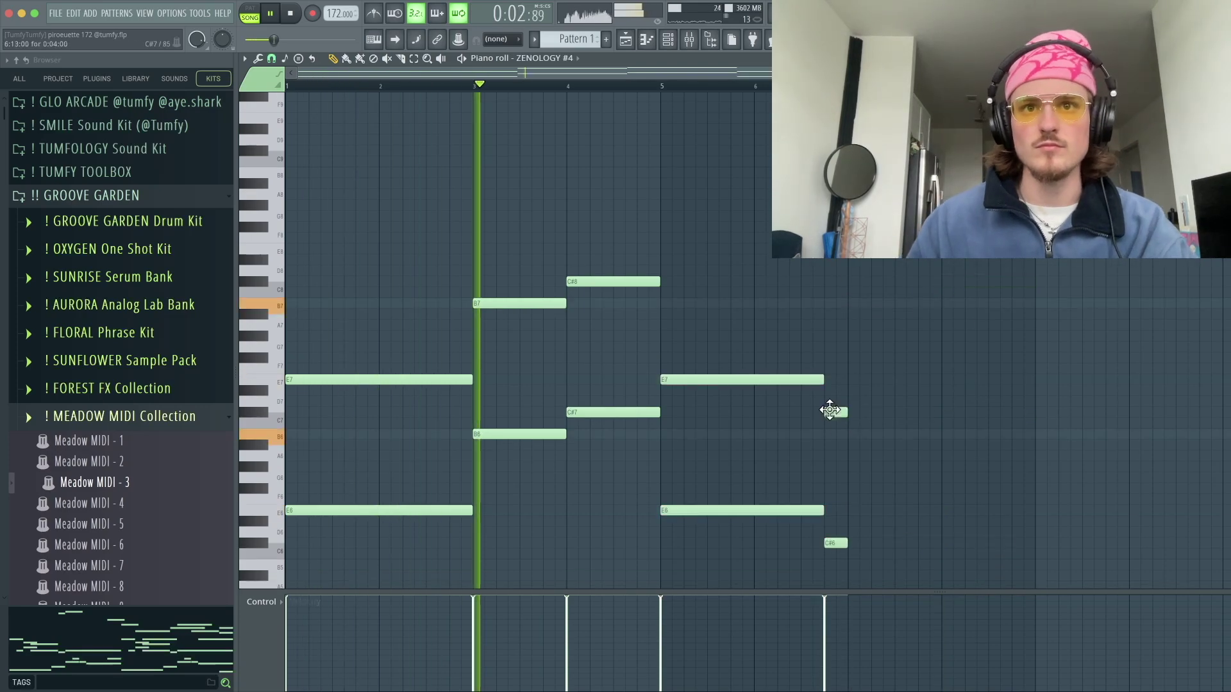
mouse_move(819, 388)
mouse_down()
mouse_move(853, 577)
mouse_move(947, 544)
mouse_up()
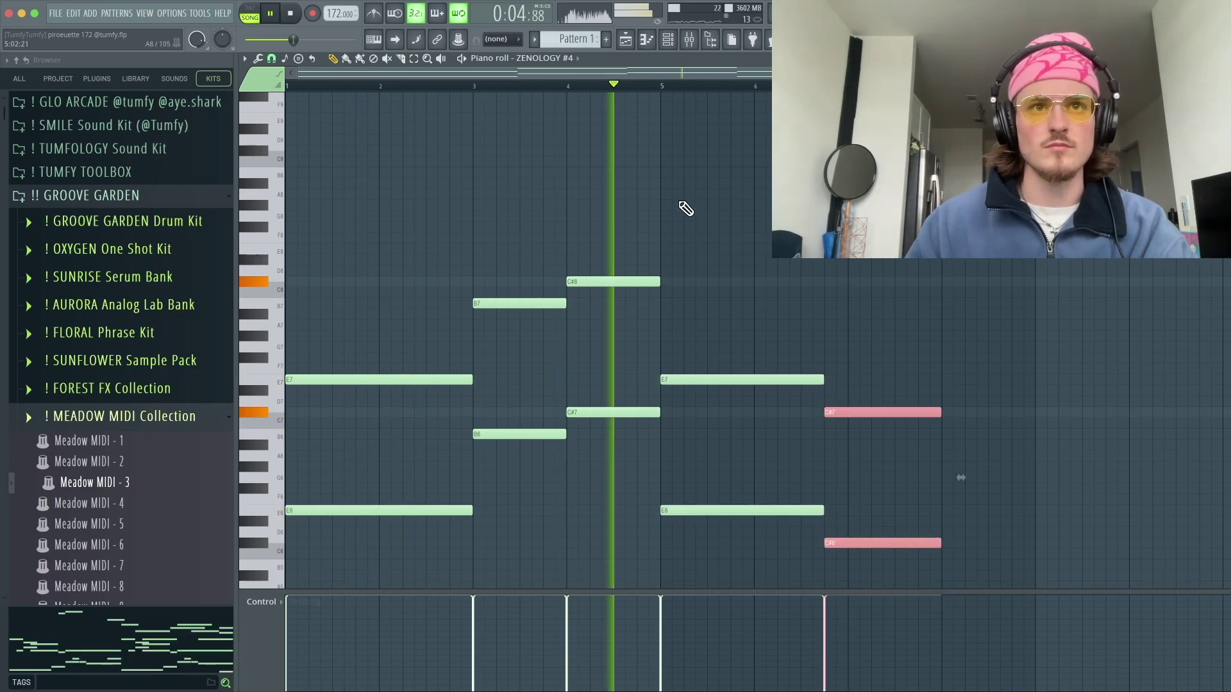
click(836, 262)
right_click(841, 264)
key(F6)
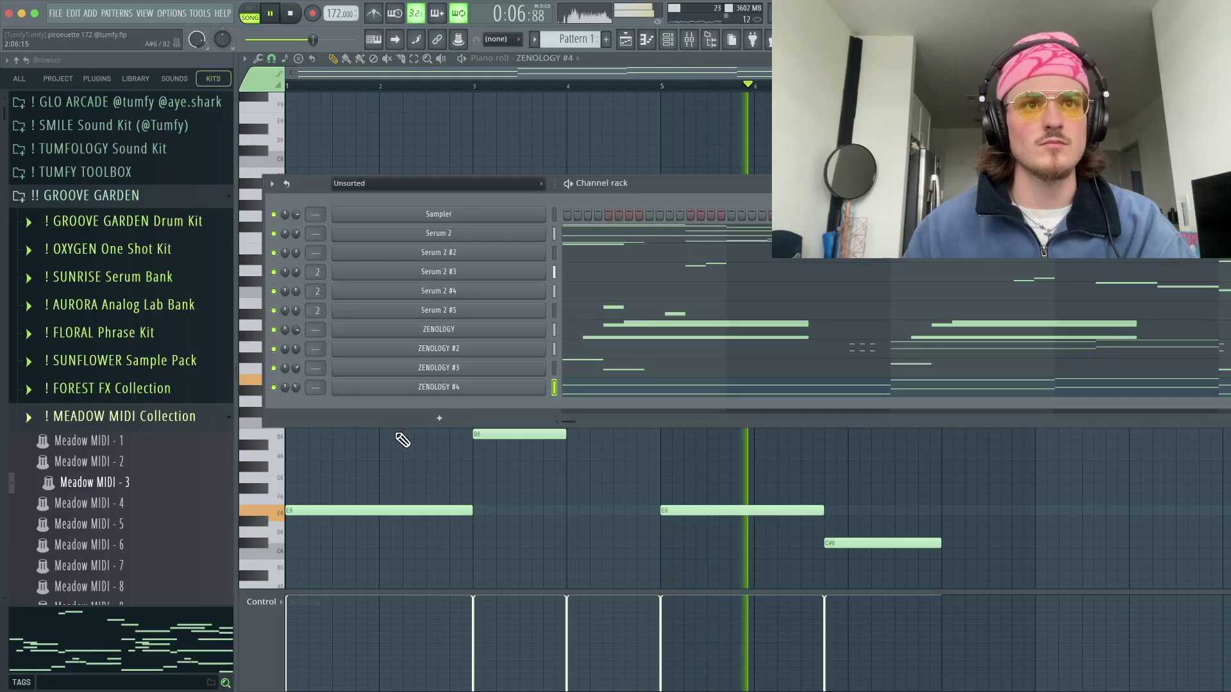
drag(463, 511, 468, 511)
right_click(471, 511)
key(ctrl+z)
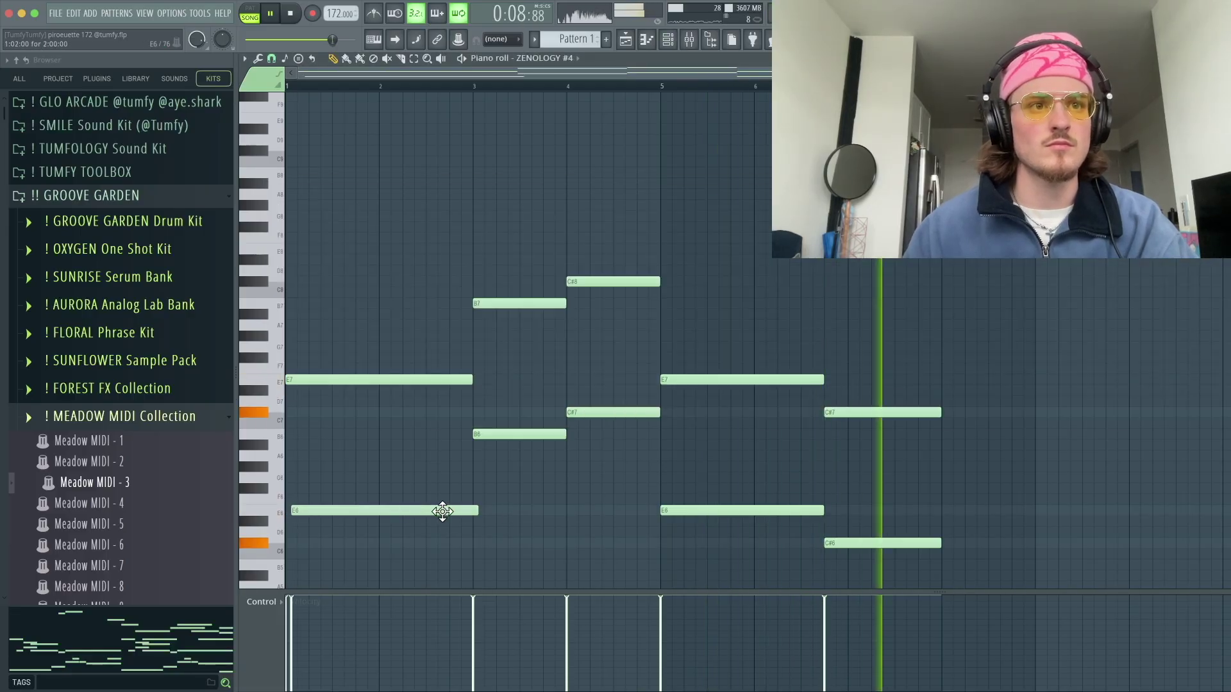
- Lower the two bar 4 strings notes by one octave to C#6 and C#7
click(538, 489)
right_click(545, 490)
scroll(753, 461, down, 3)
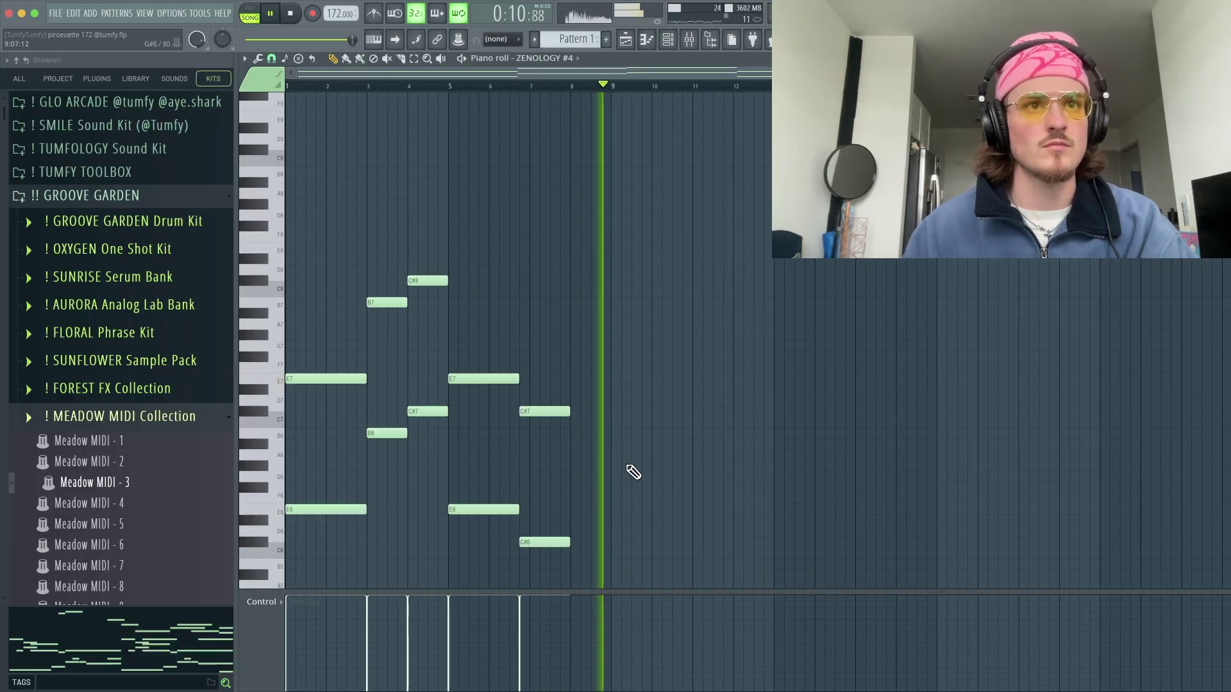
scroll(631, 471, up, 1)
scroll(628, 465, left, 2)
scroll(628, 465, down, 1)
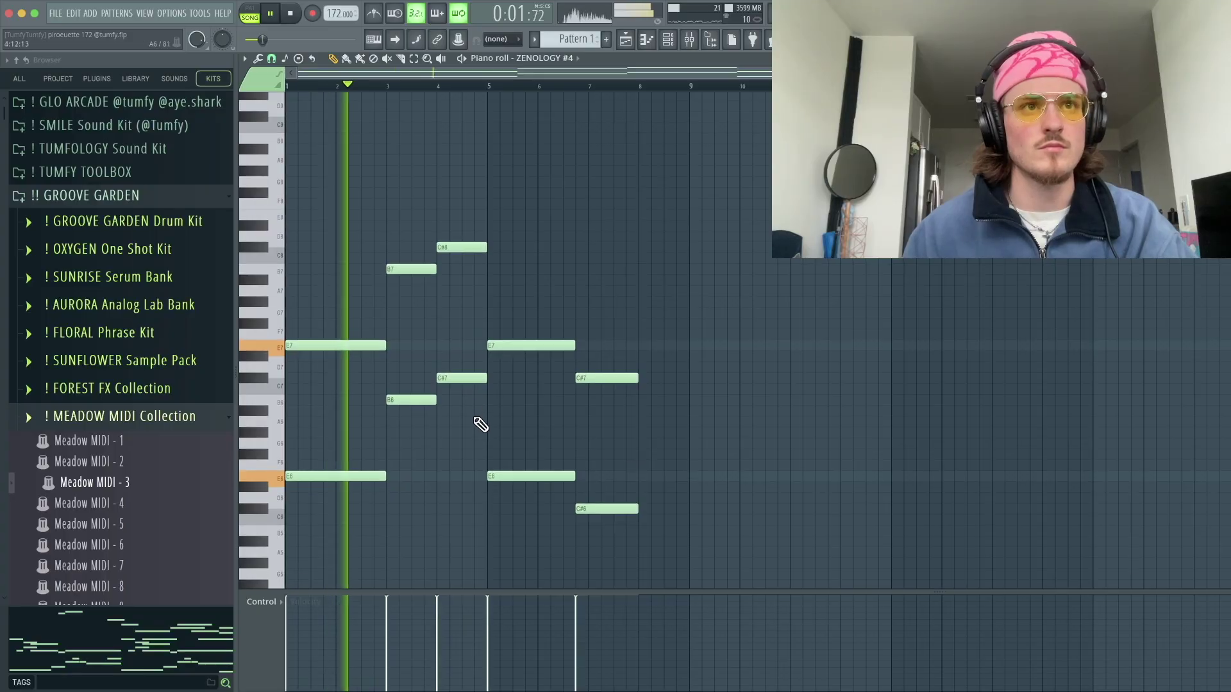
drag(475, 417, 450, 216)
key(ctrl+Down)
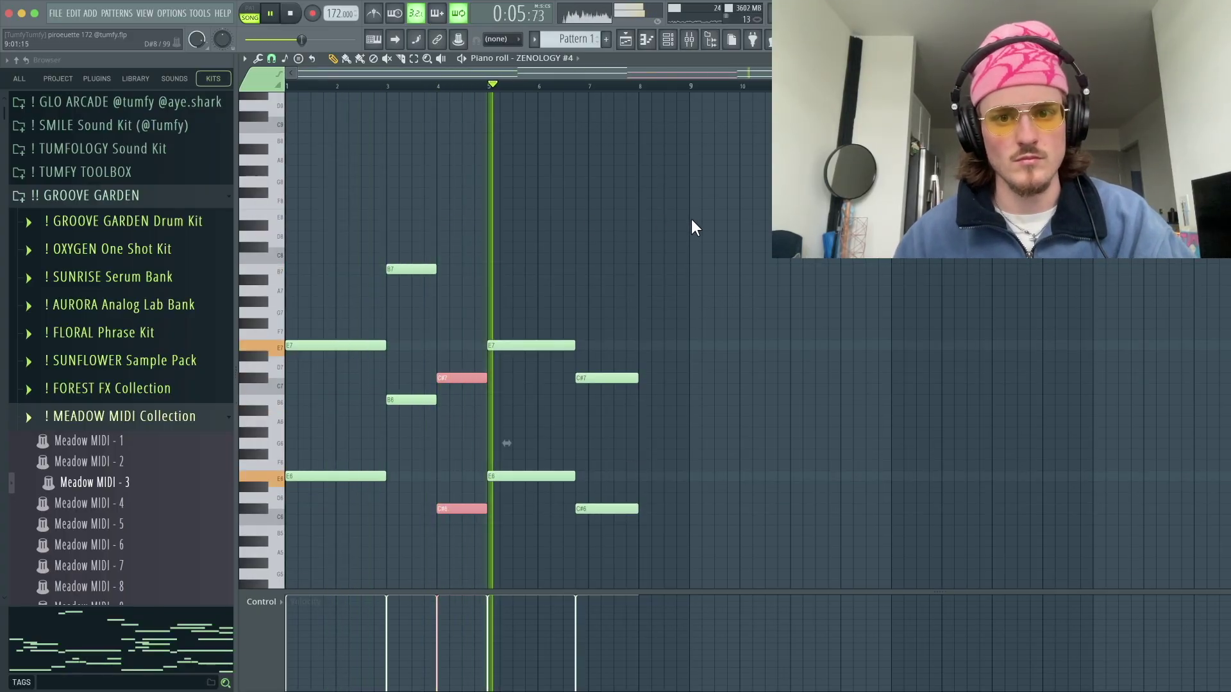
click(721, 248)
- Bring up the channel rack and the playlist to view Pattern 1
key(F6)
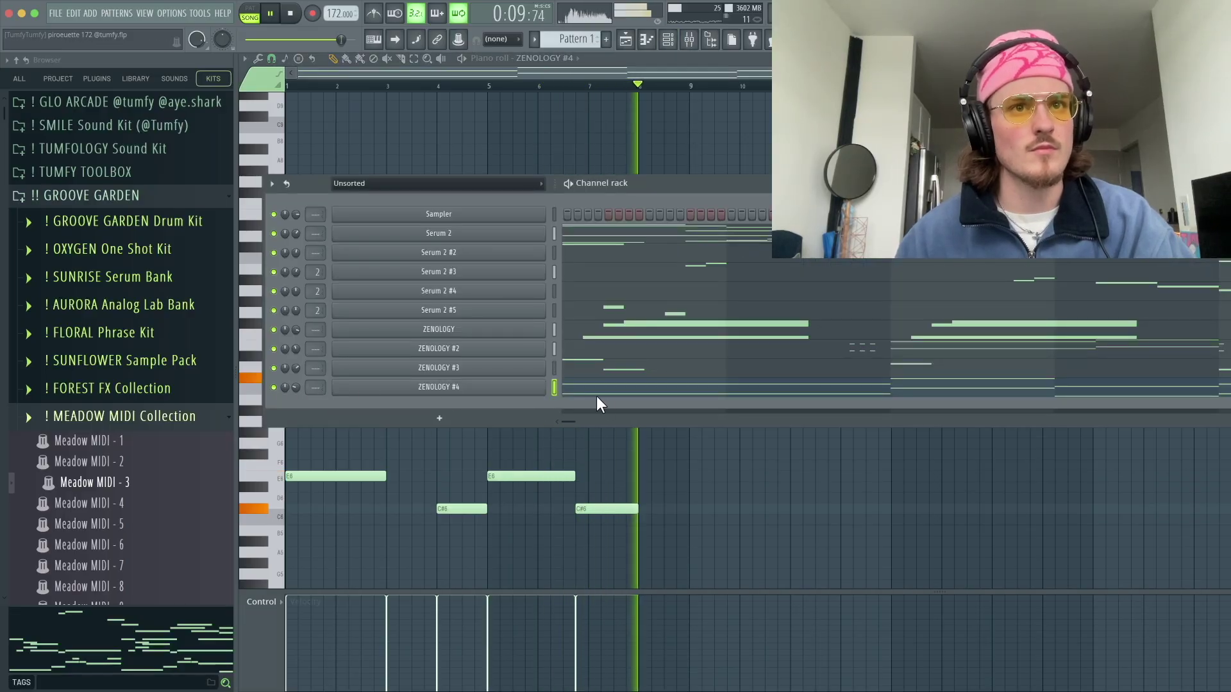
key(F5)
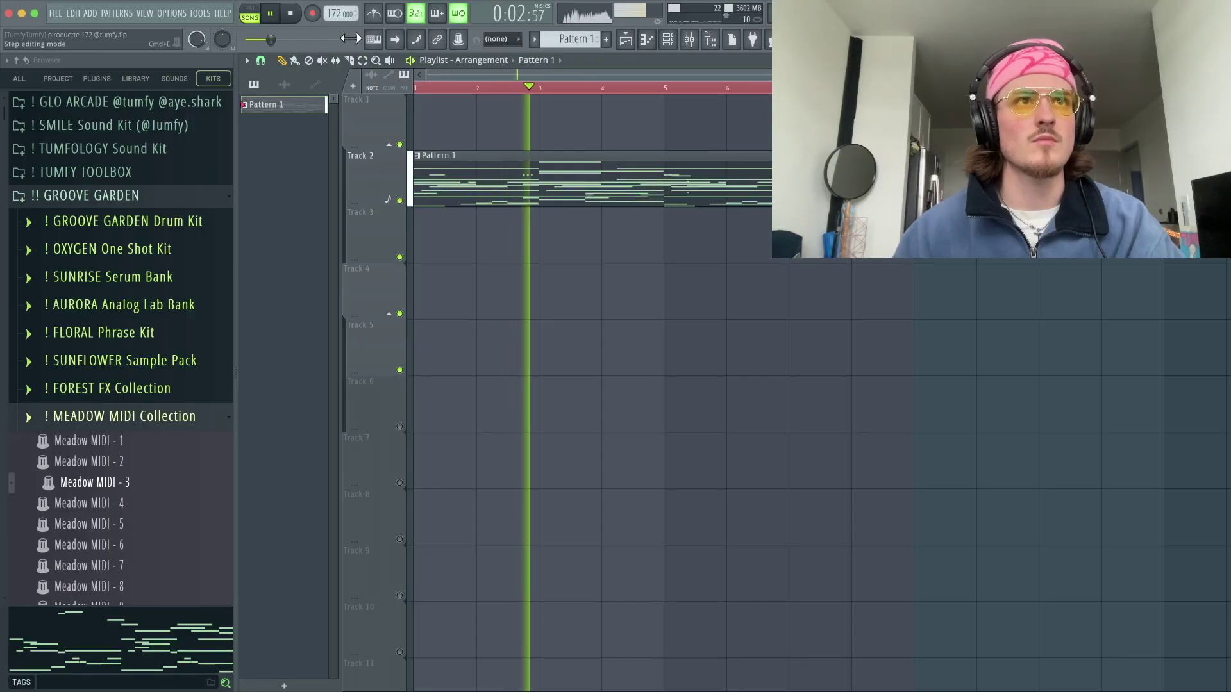
right_click(268, 105)
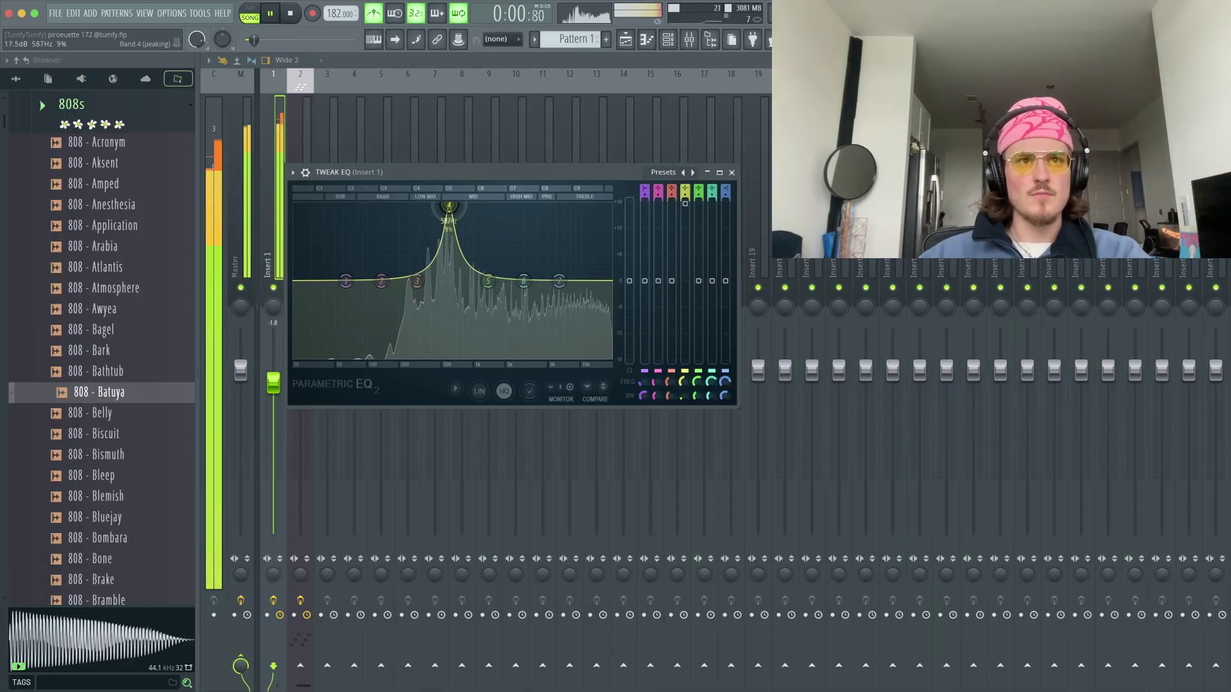
- Sweep the boosted band 4 of the Insert 1 Parametric EQ 2 to a higher frequency with a slightly smaller boost
drag(449, 205, 497, 228)
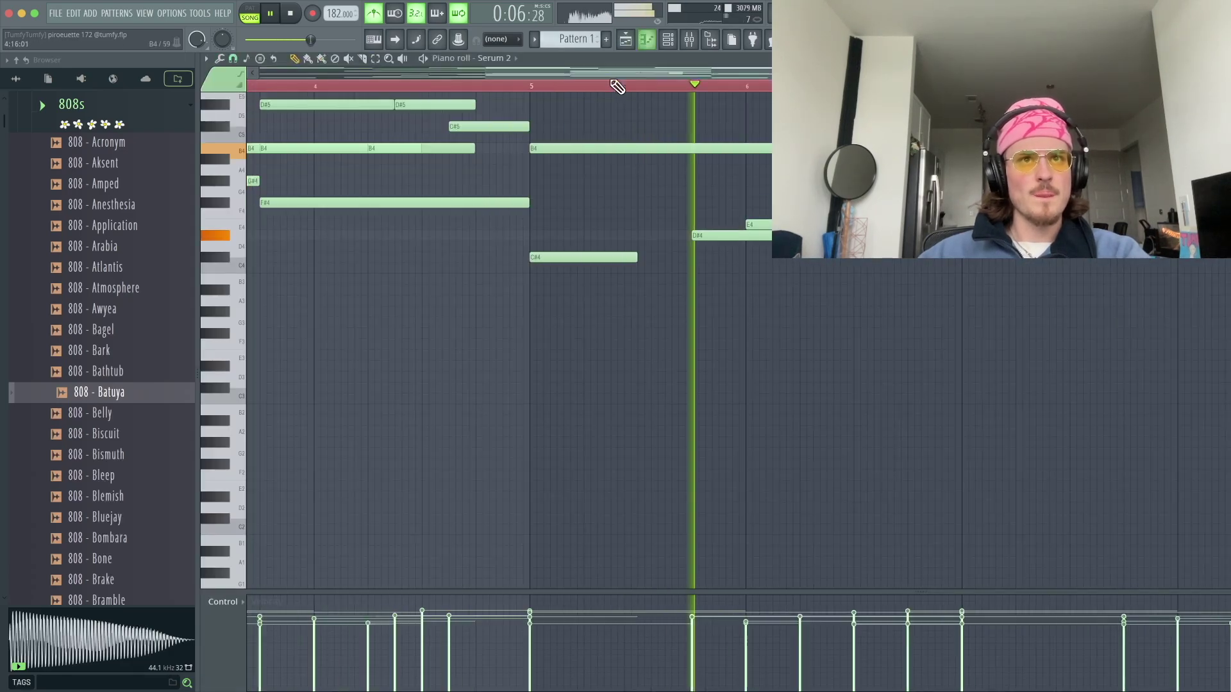
- Bring up the channel rack and audition 808 samples from Acronym to Bramble against the playing melody
scroll(613, 82, left, 3)
click(668, 40)
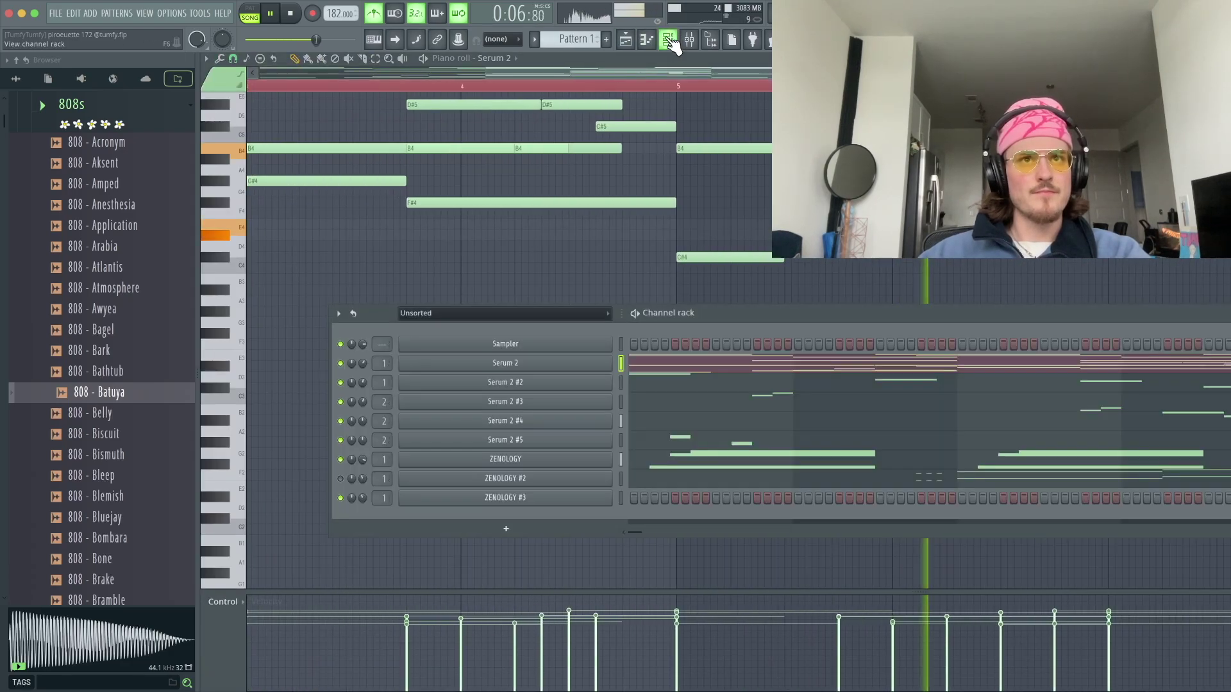
click(669, 39)
click(668, 40)
click(136, 205)
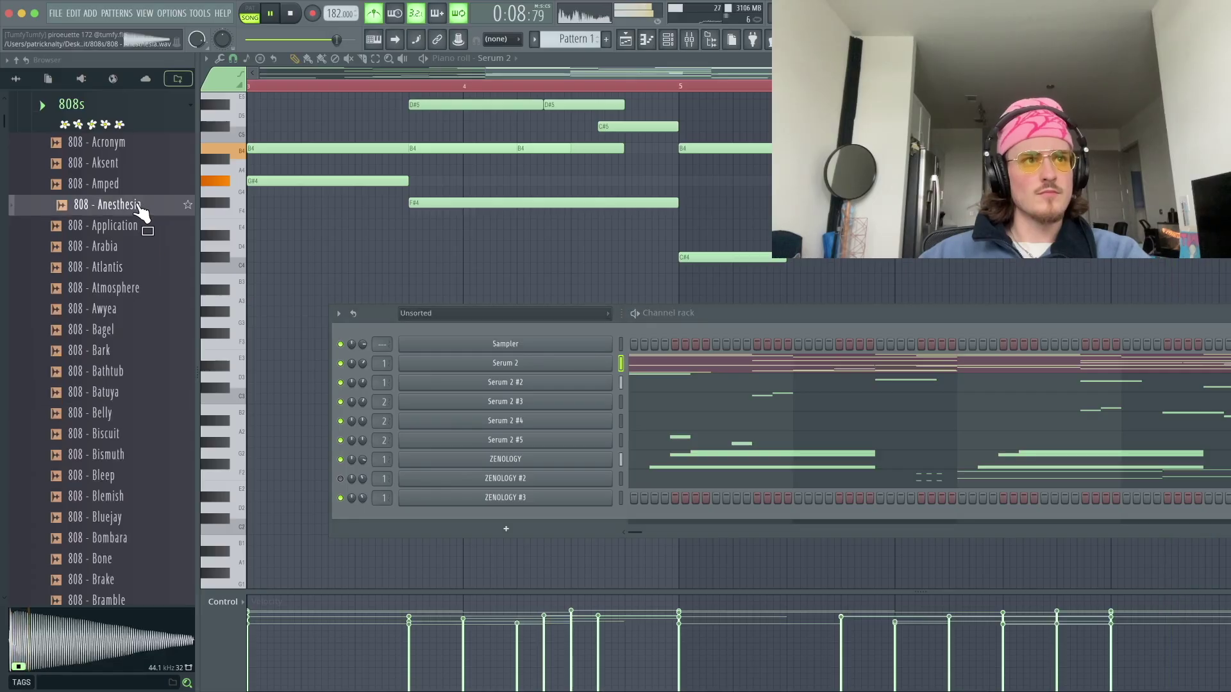
click(118, 186)
click(114, 147)
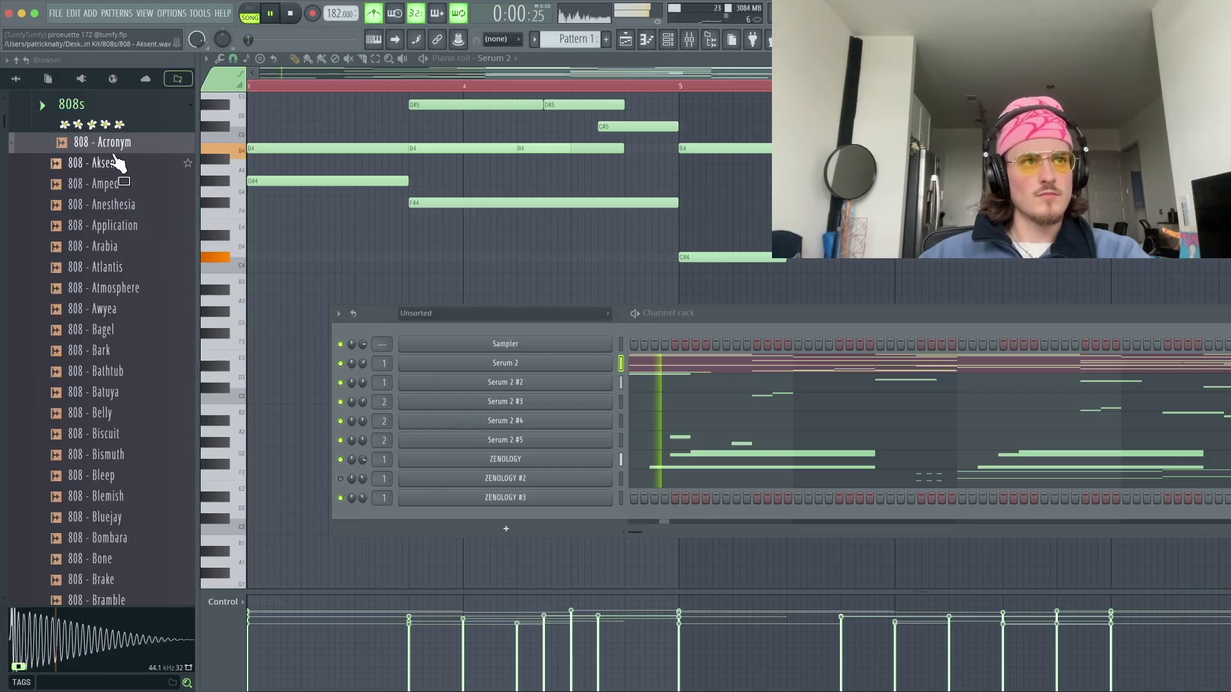
click(113, 519)
click(115, 555)
scroll(118, 556, down, 1)
click(119, 502)
click(112, 560)
scroll(112, 562, down, 3)
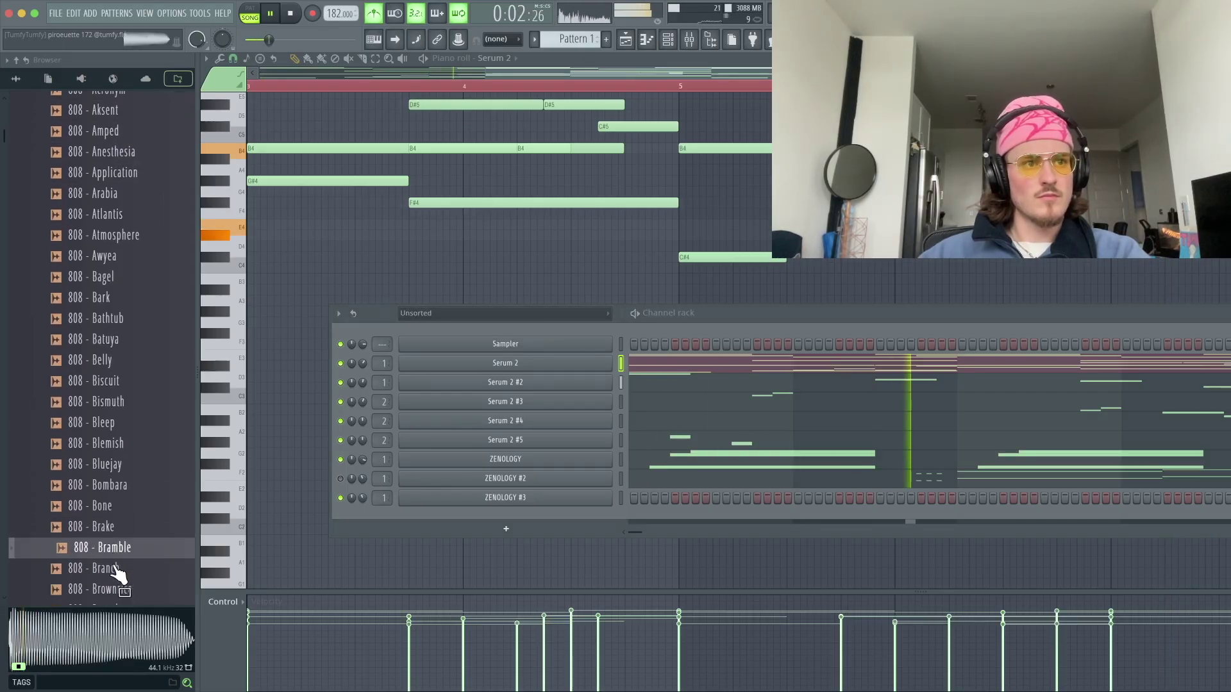
- Stop playback, audition further 808 samples, add 808 - Capri as a new channel and set it to cut itself
key(space)
click(151, 395)
click(144, 408)
click(100, 481)
click(110, 502)
click(109, 484)
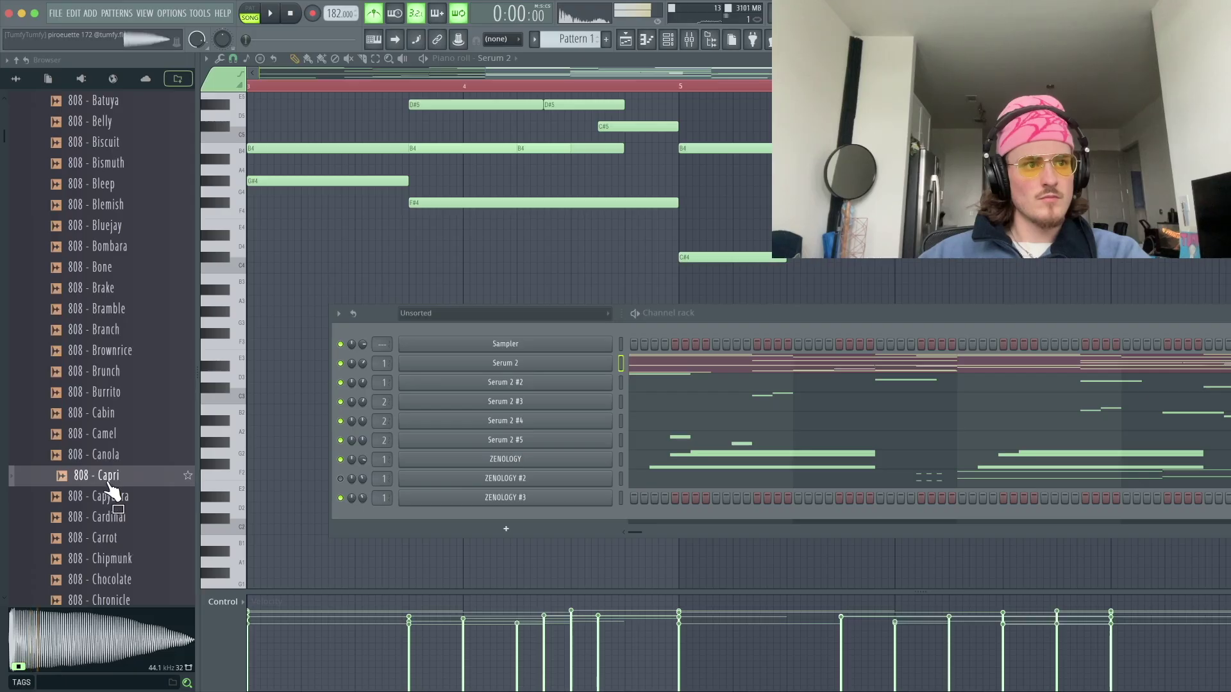
drag(540, 514, 545, 516)
key(space)
right_click(551, 517)
click(631, 596)
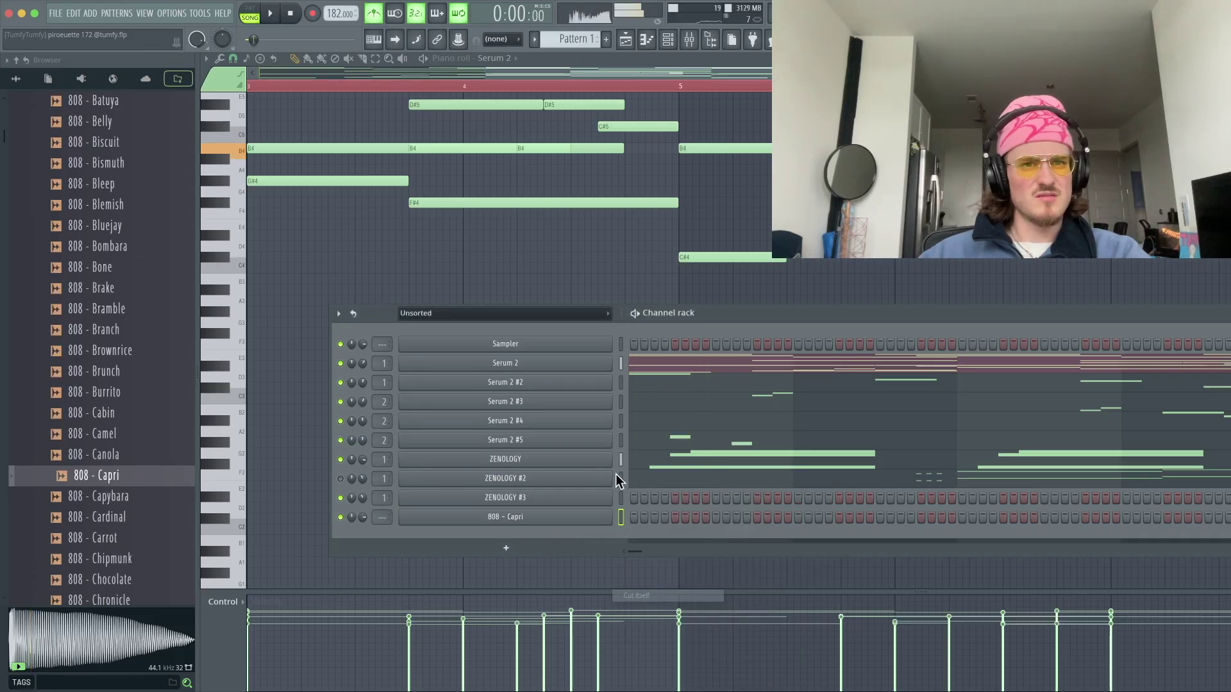
- Copy the lowest notes of the Serum 2 melody's first four bars into the 808 - Capri piano roll and play it
click(629, 363)
click(637, 367)
scroll(363, 390, up, 3)
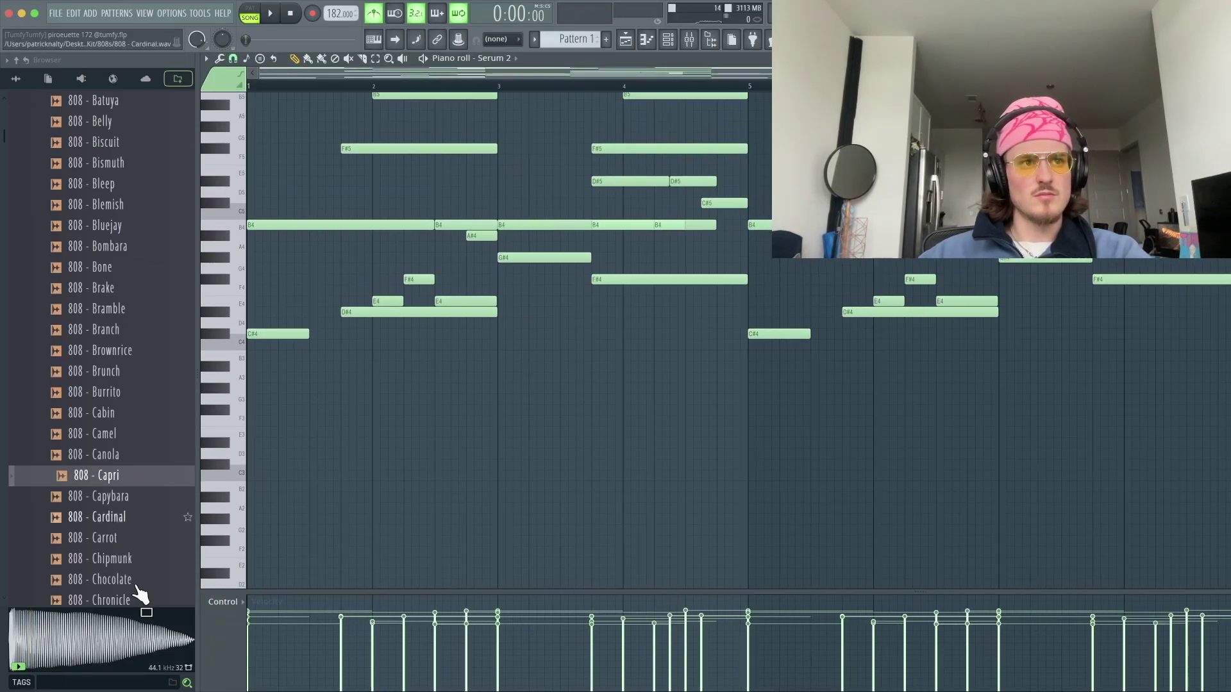
click(105, 481)
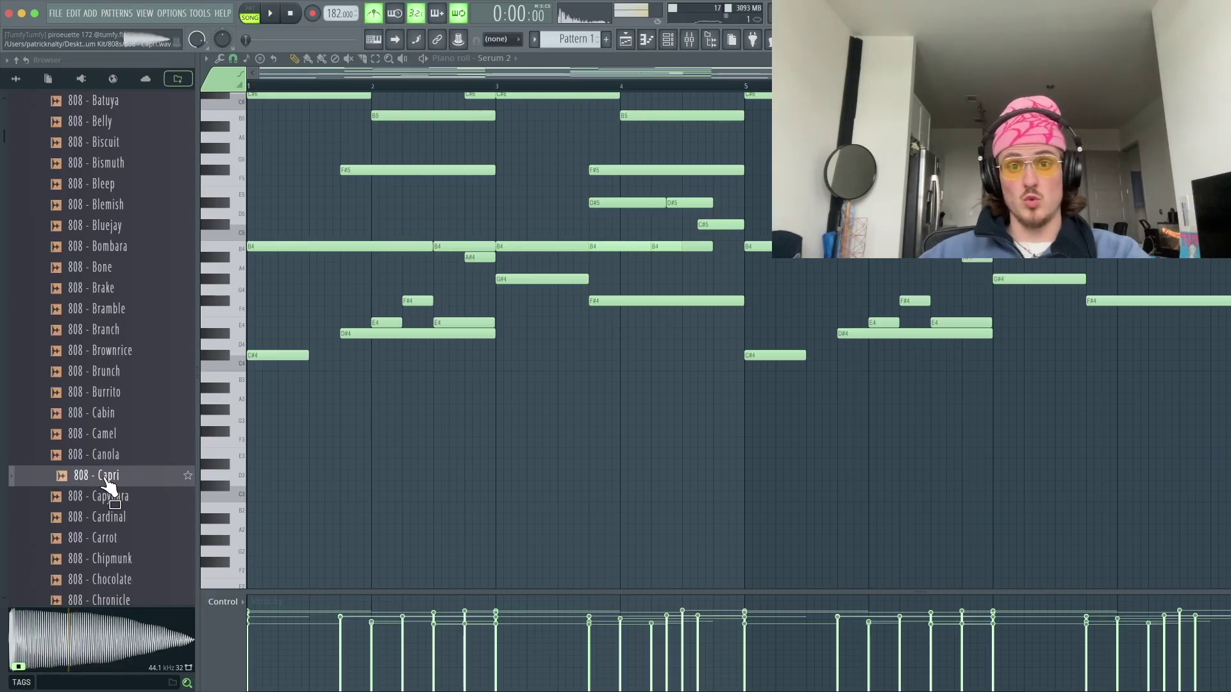
drag(354, 317, 497, 411)
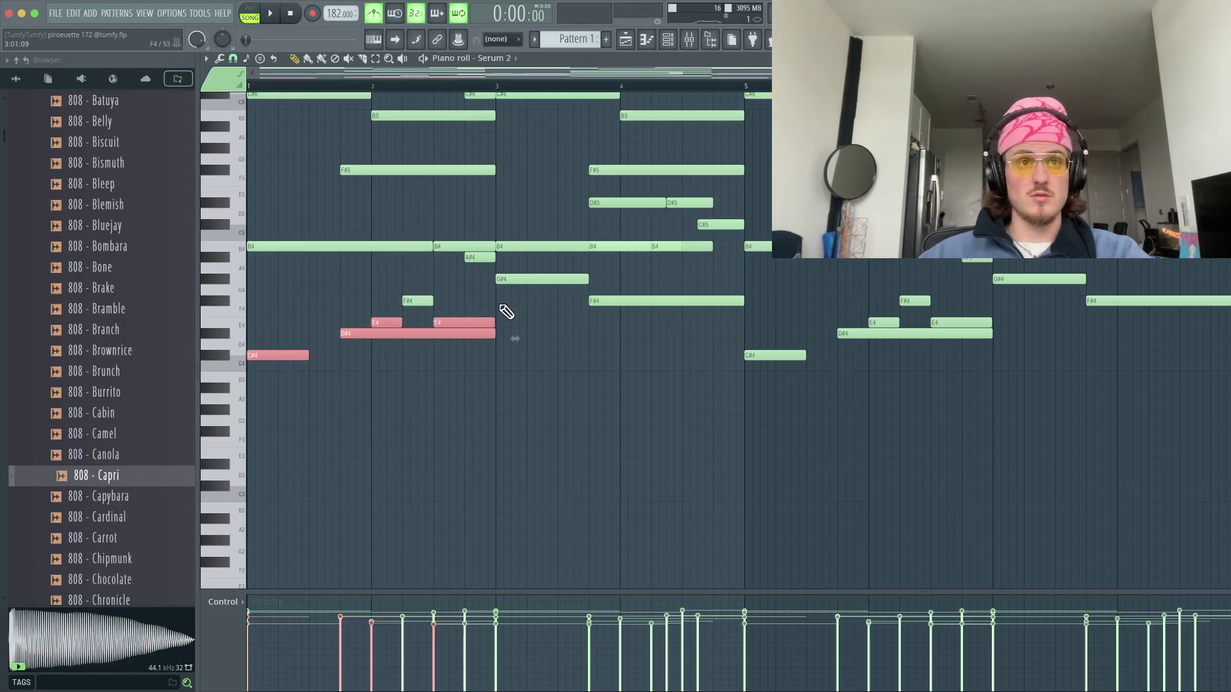
click(668, 40)
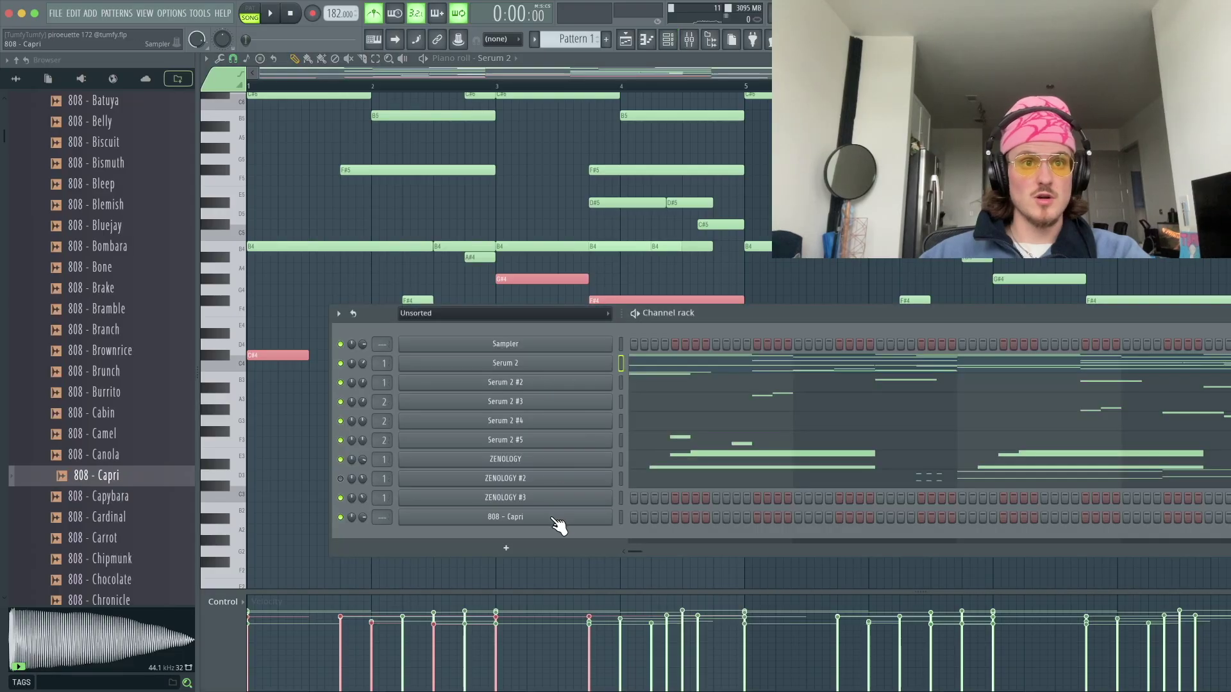
right_click(553, 522)
click(667, 499)
key(ctrl+v)
key(space)
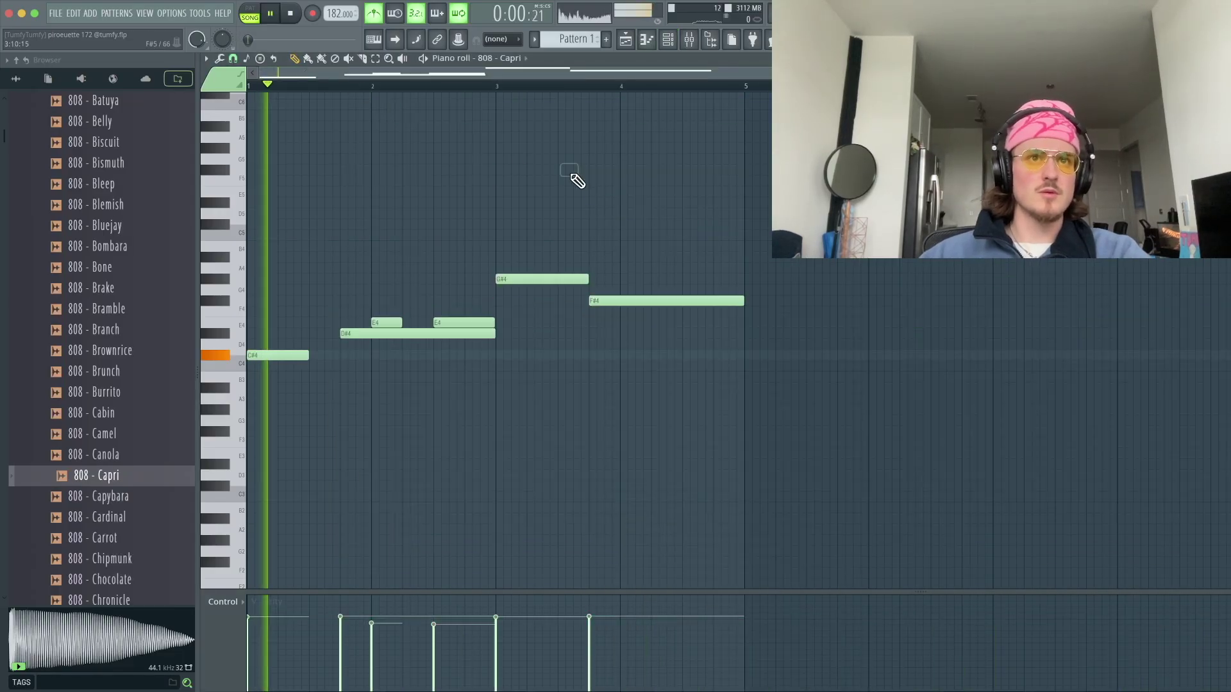
- Raise all the pasted 808 notes by one octave and replay the pattern, leaving no stray note below
key(ctrl+a)
key(ctrl+Up)
key(space)
key(space)
scroll(565, 206, up, 3)
click(494, 321)
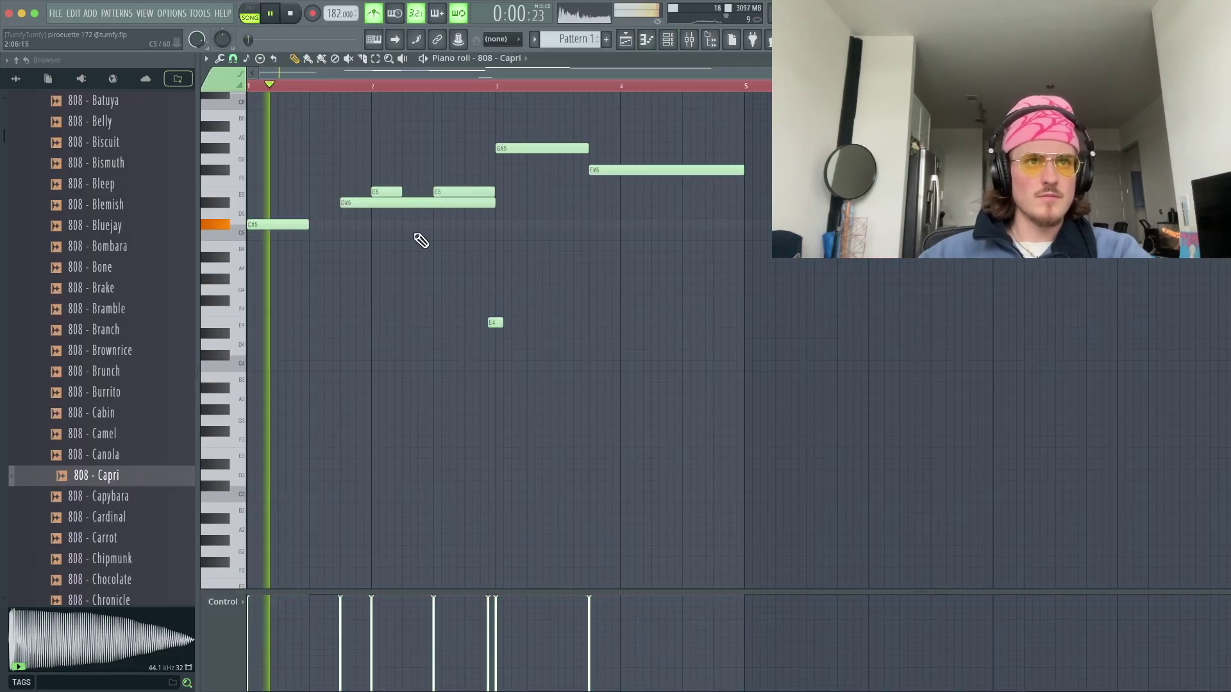
right_click(494, 323)
- Lengthen the opening C#5, shorten the D#5 and stretch the first E5 so the 808 notes run end to end
mouse_move(373, 204)
mouse_down()
mouse_move(359, 204)
mouse_move(367, 187)
mouse_up()
key(space)
key(space)
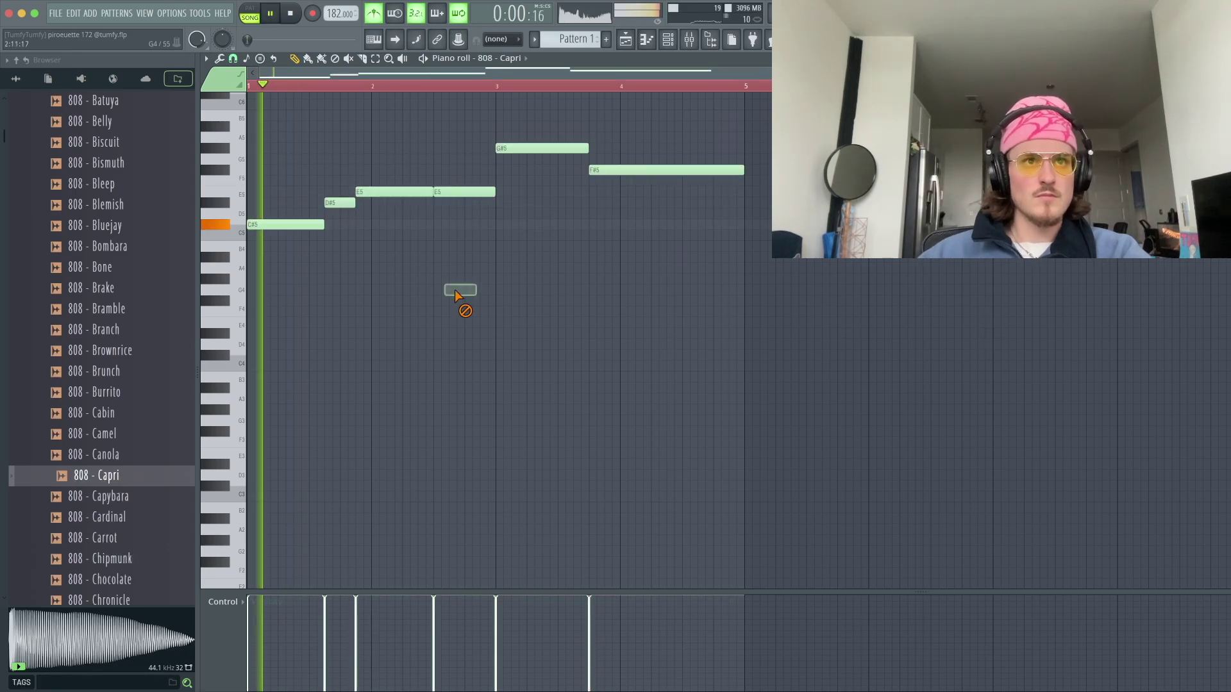
click(546, 343)
right_click(551, 348)
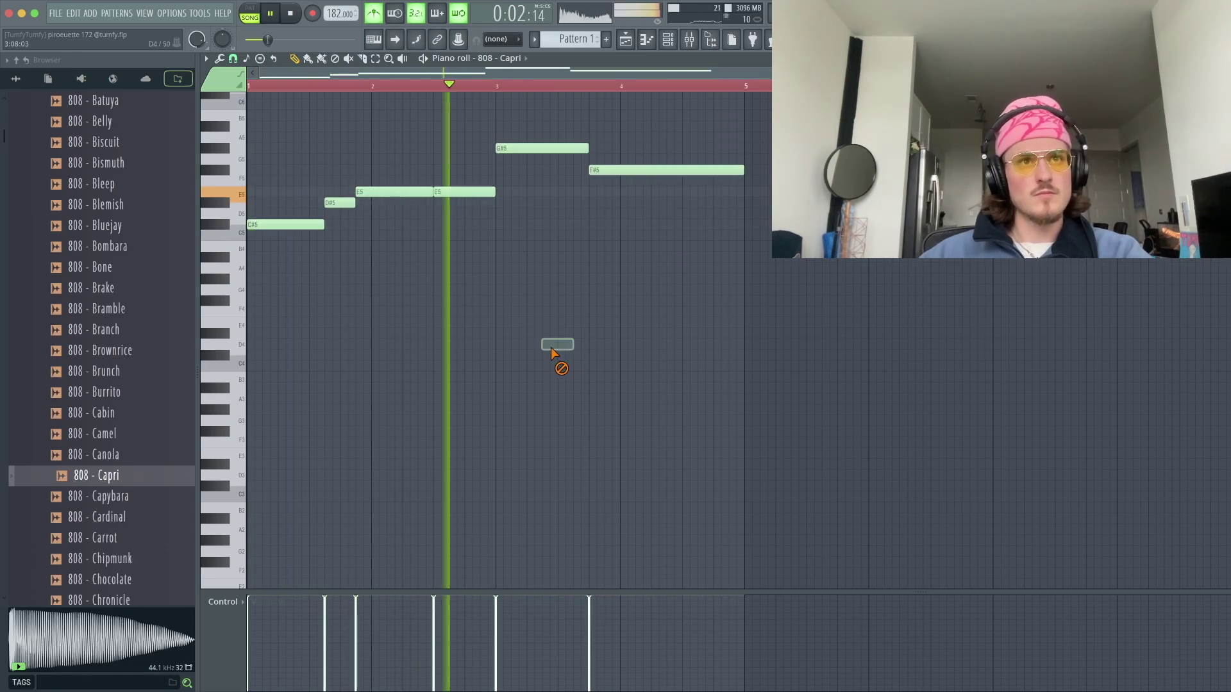
- Start the second E5 slightly later and replace the long G#5 in bar 3 with two short notes
drag(483, 194, 593, 237)
drag(587, 149, 515, 149)
drag(559, 149, 540, 151)
click(562, 183)
right_click(564, 182)
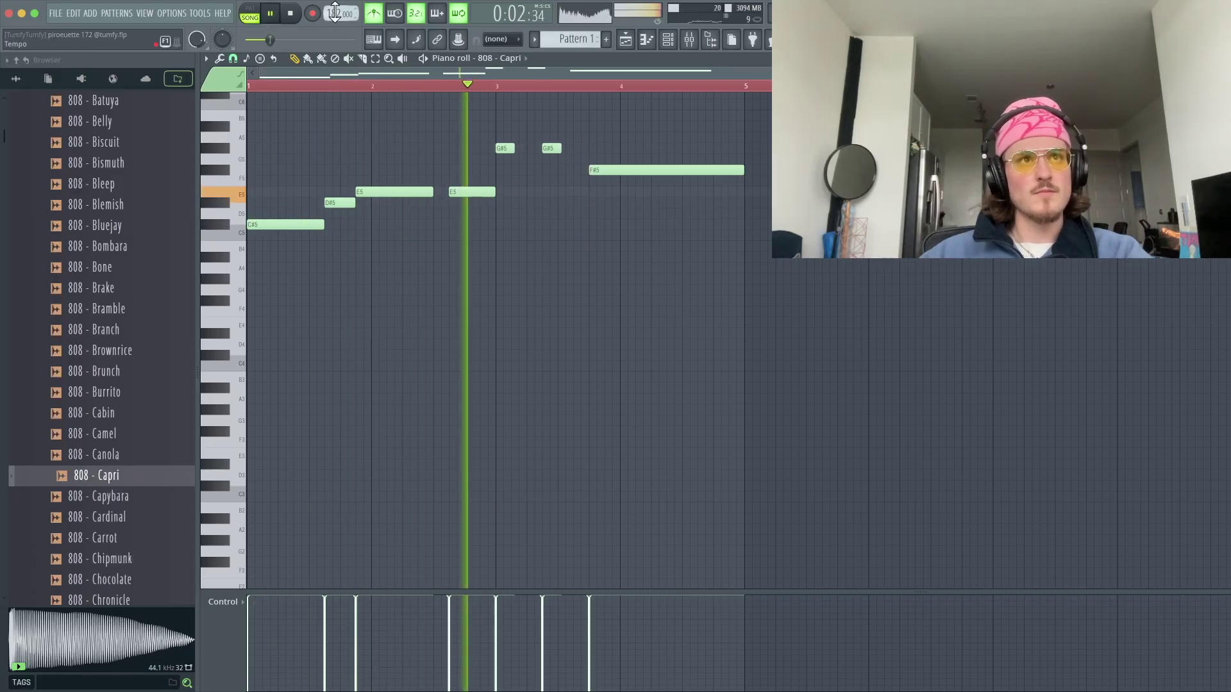
- Set the tempo to 156 BPM and replace the long F#5 in bar 4 with two short notes
drag(334, 13, 340, 2)
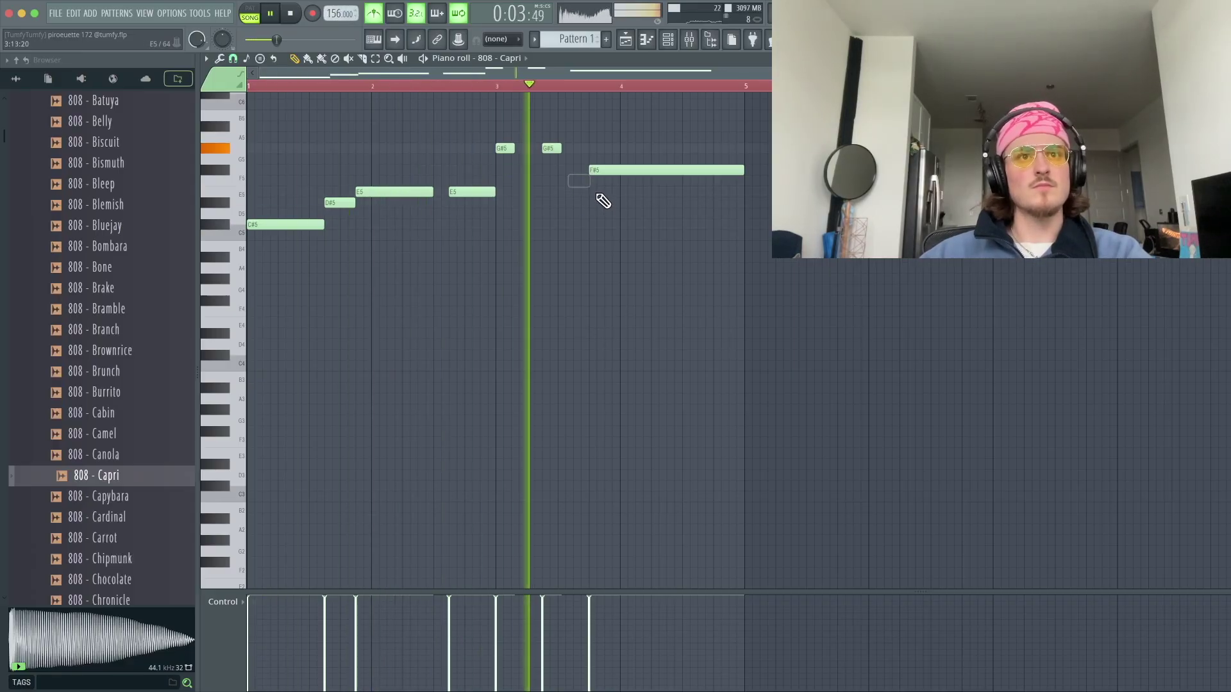
drag(742, 170, 623, 170)
click(702, 169)
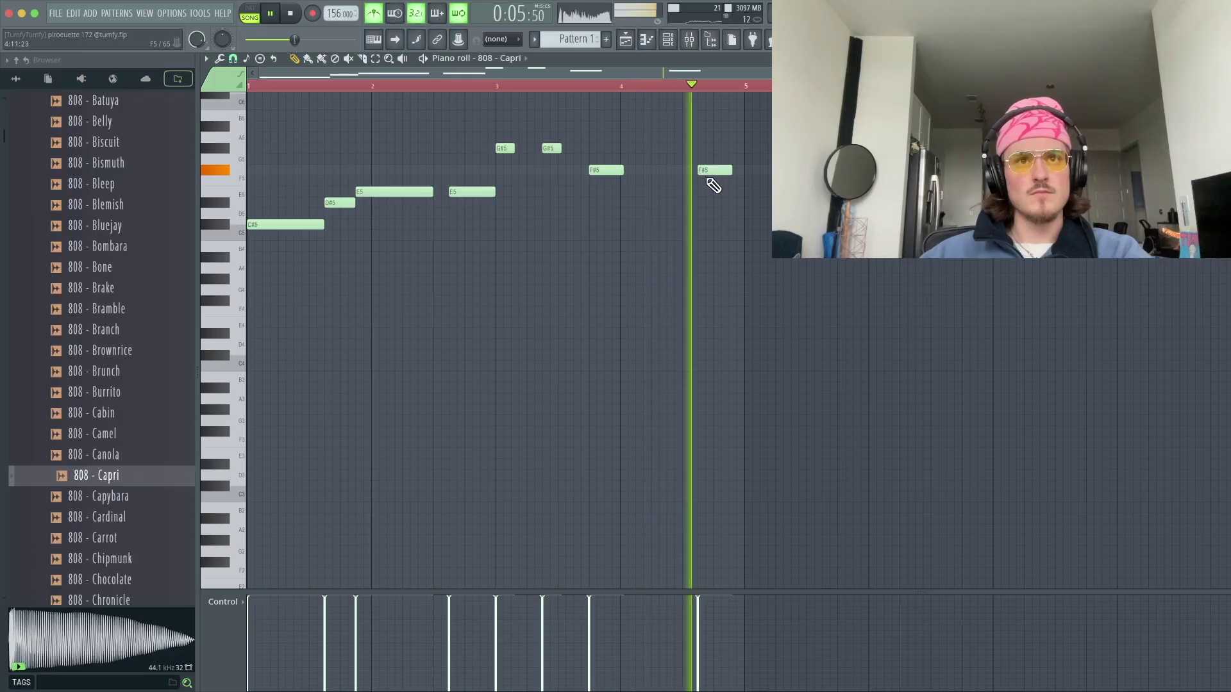
key(space)
key(space)
- Duplicate the four-bar 808 phrase into bars 5 to 8 and bring up the channel rack
key(ctrl+a)
key(ctrl+b)
key(ctrl+d)
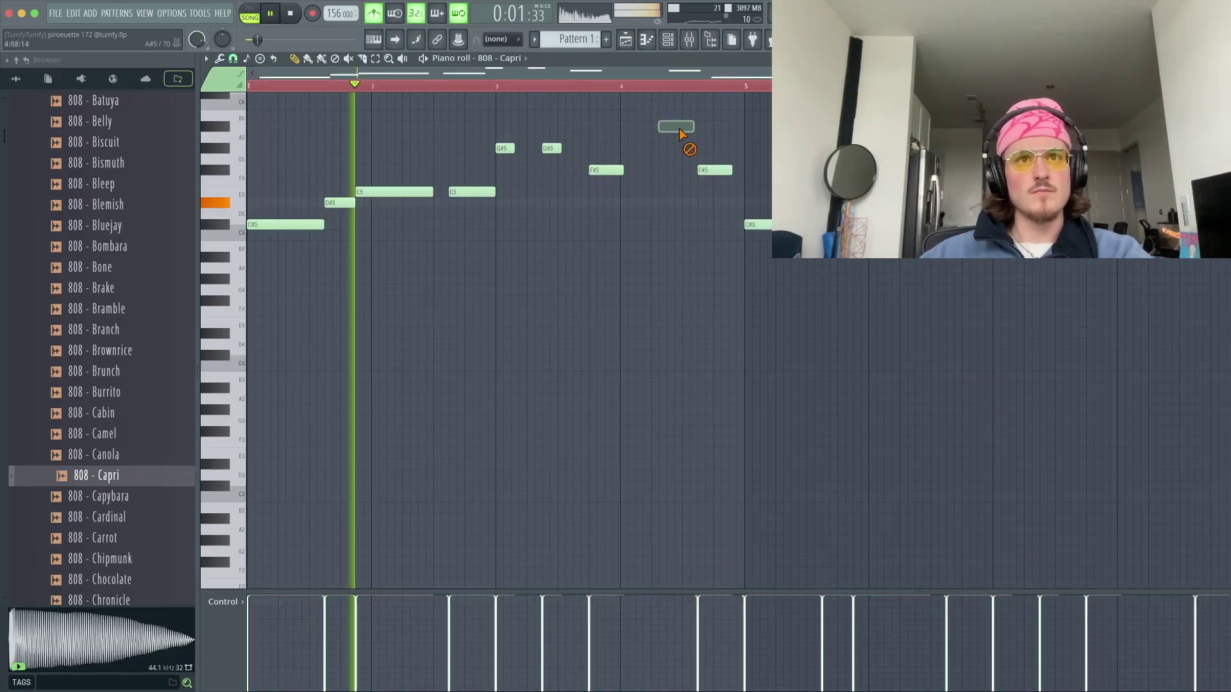
key(F6)
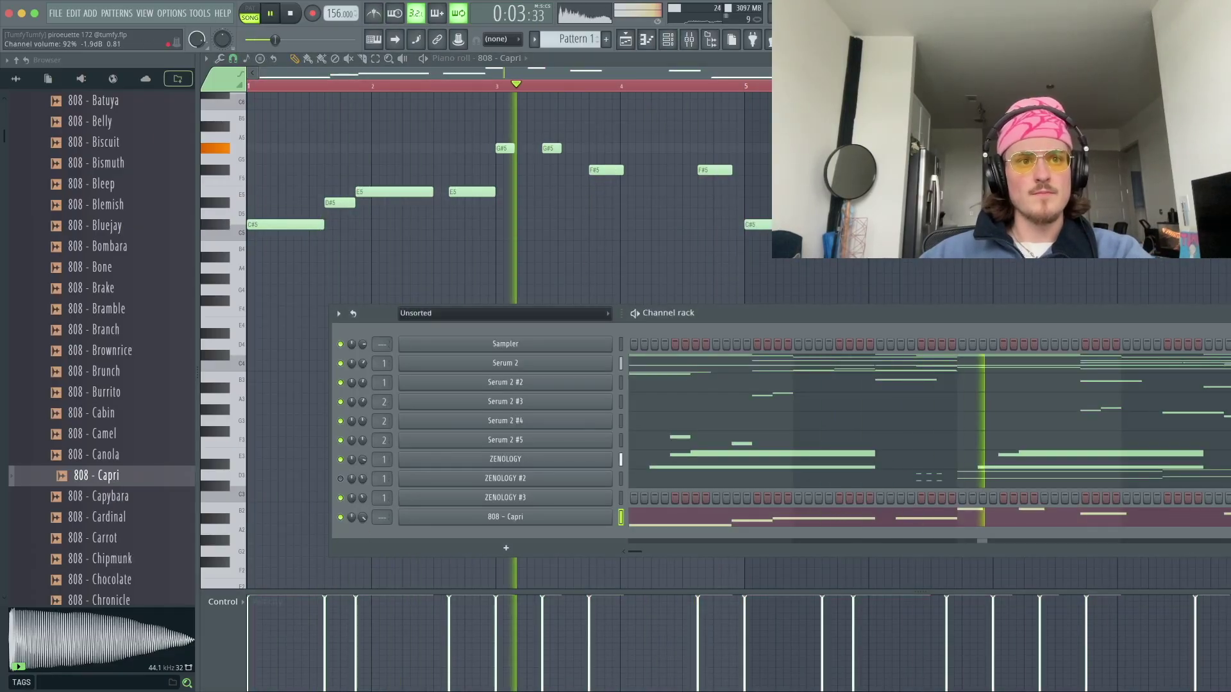
- Try the 808 - Chipmunk and 808 - Carrot samples on the 808 channel and set its volume to 73%
middle_click(140, 538)
middle_click(140, 559)
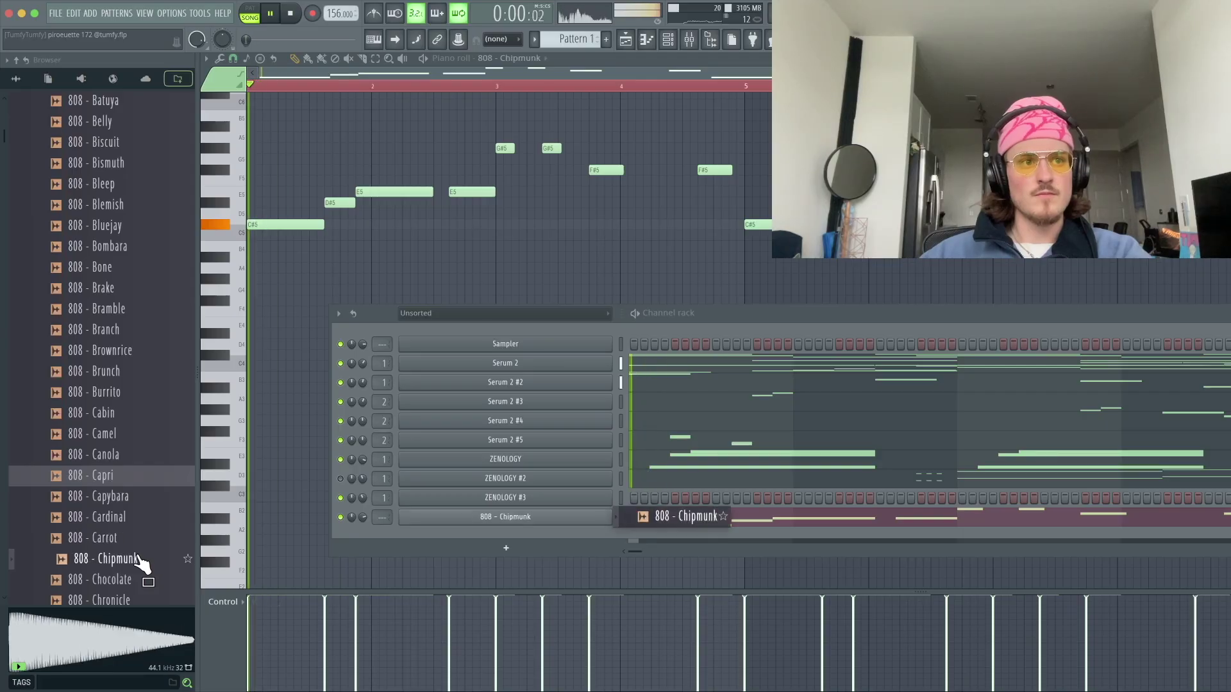
scroll(139, 548, down, 2)
click(139, 542)
click(126, 454)
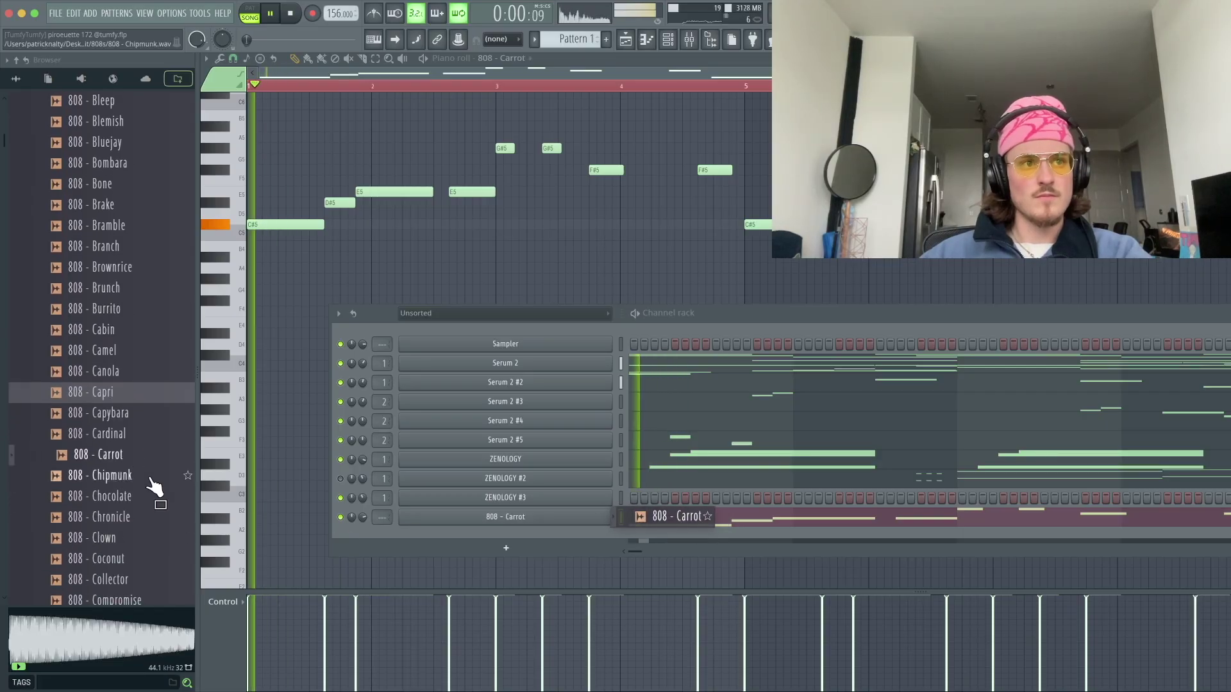
drag(362, 516, 362, 507)
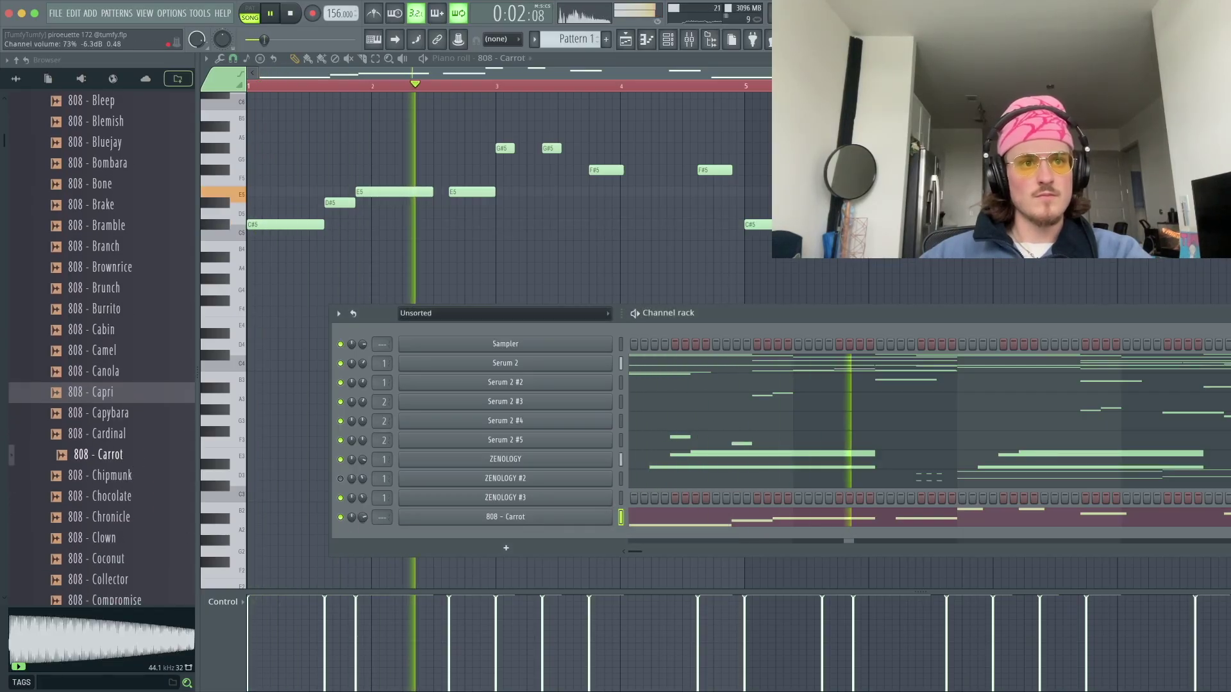
key(space)
- Try further samples on the 808 channel against the melody, including 808 - Detect and 808 - Fishy
scroll(147, 487, down, 5)
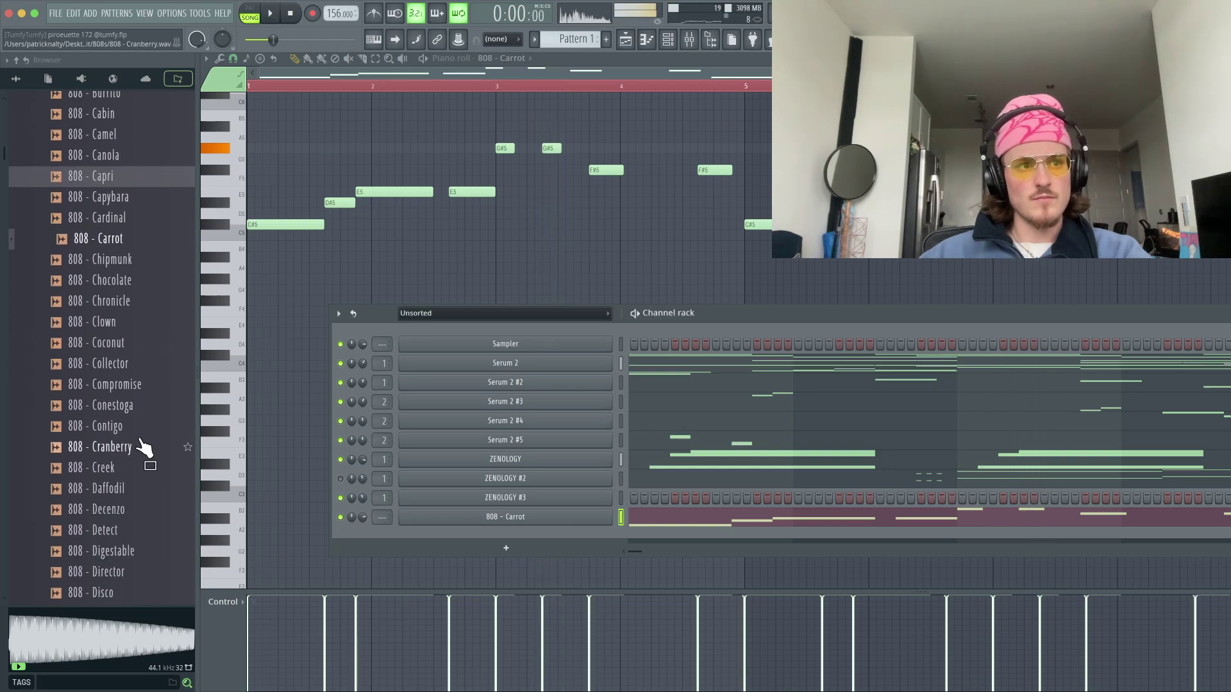
click(143, 447)
click(146, 480)
click(143, 498)
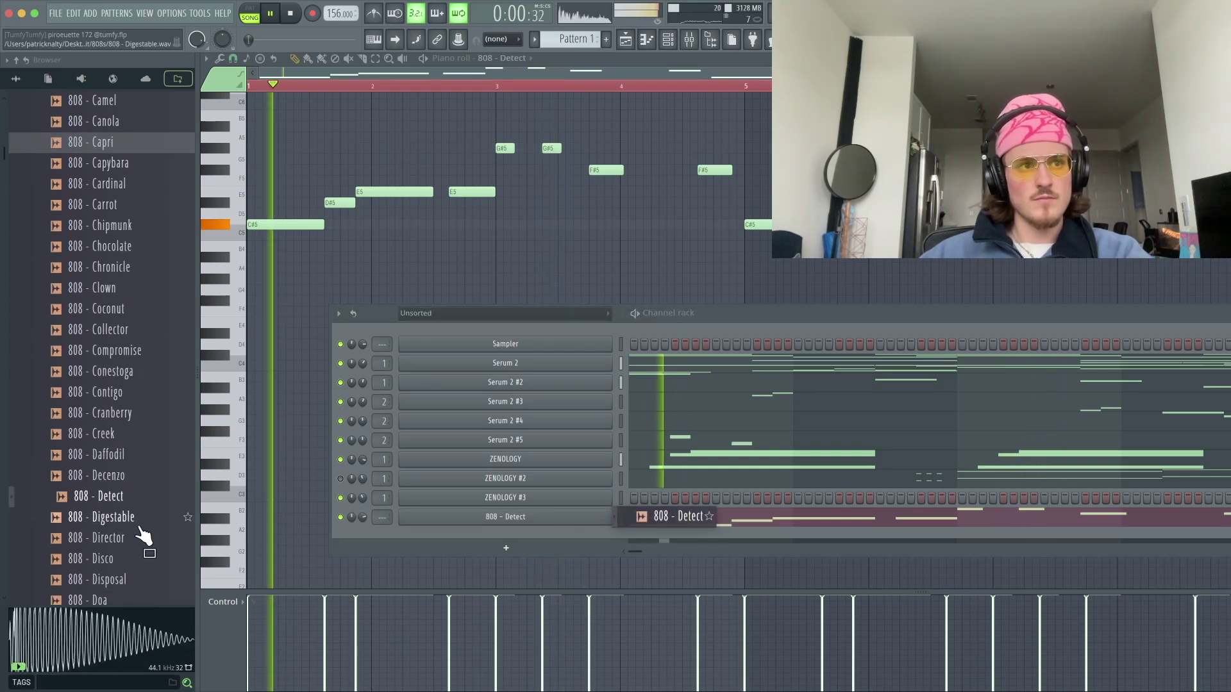
click(139, 522)
scroll(142, 529, down, 12)
key(space)
key(space)
click(125, 206)
key(space)
key(space)
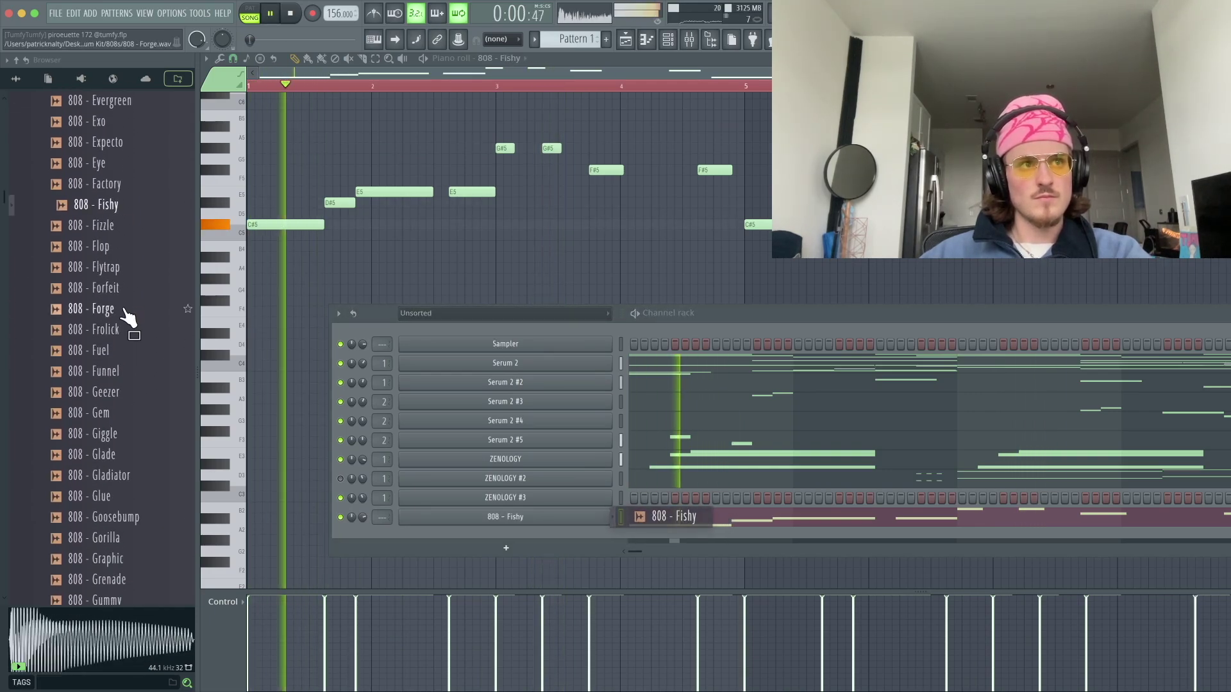
- Load 808 - Giggle into the 808 channel, set its volume to 68% and review its notes in the piano roll
mouse_move(352, 518)
mouse_down()
mouse_move(352, 529)
mouse_move(363, 504)
mouse_up()
click(151, 417)
click(152, 436)
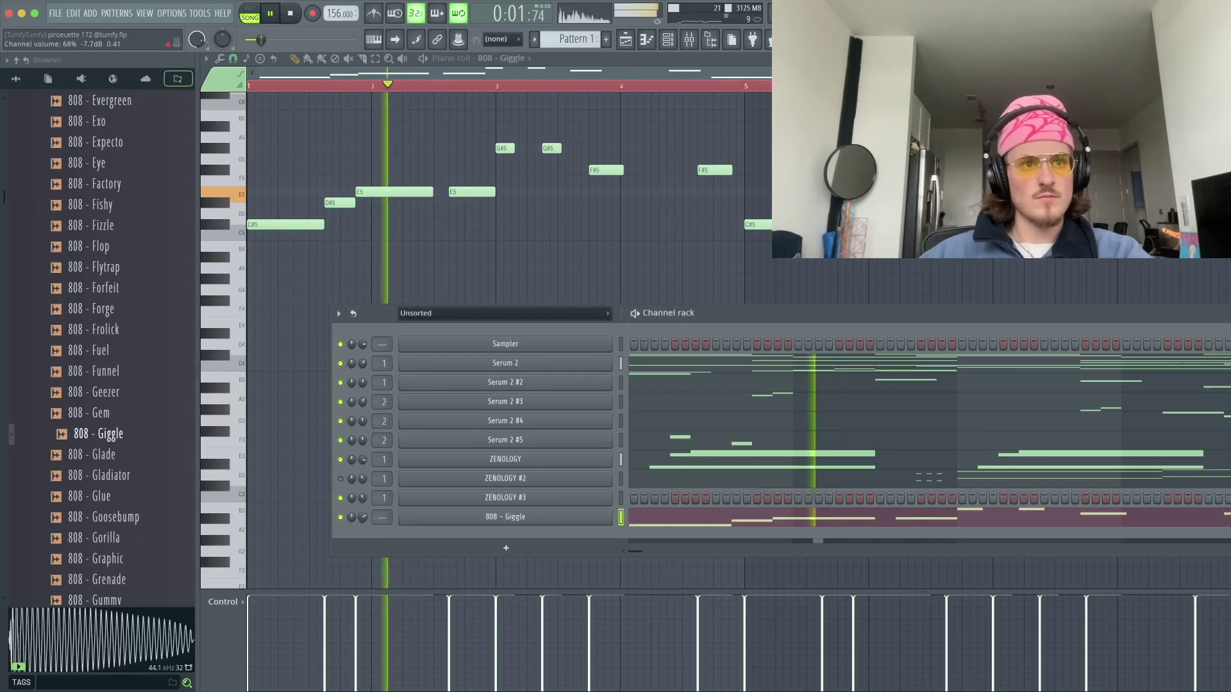
click(687, 518)
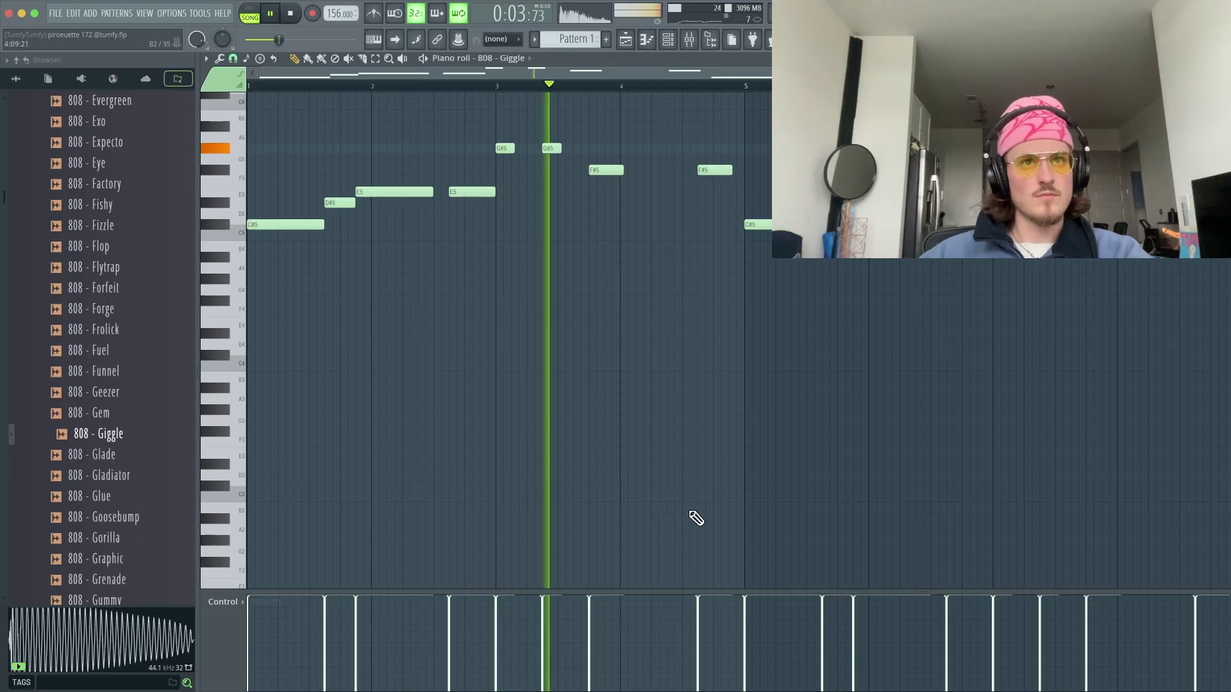
scroll(695, 517, up, 2)
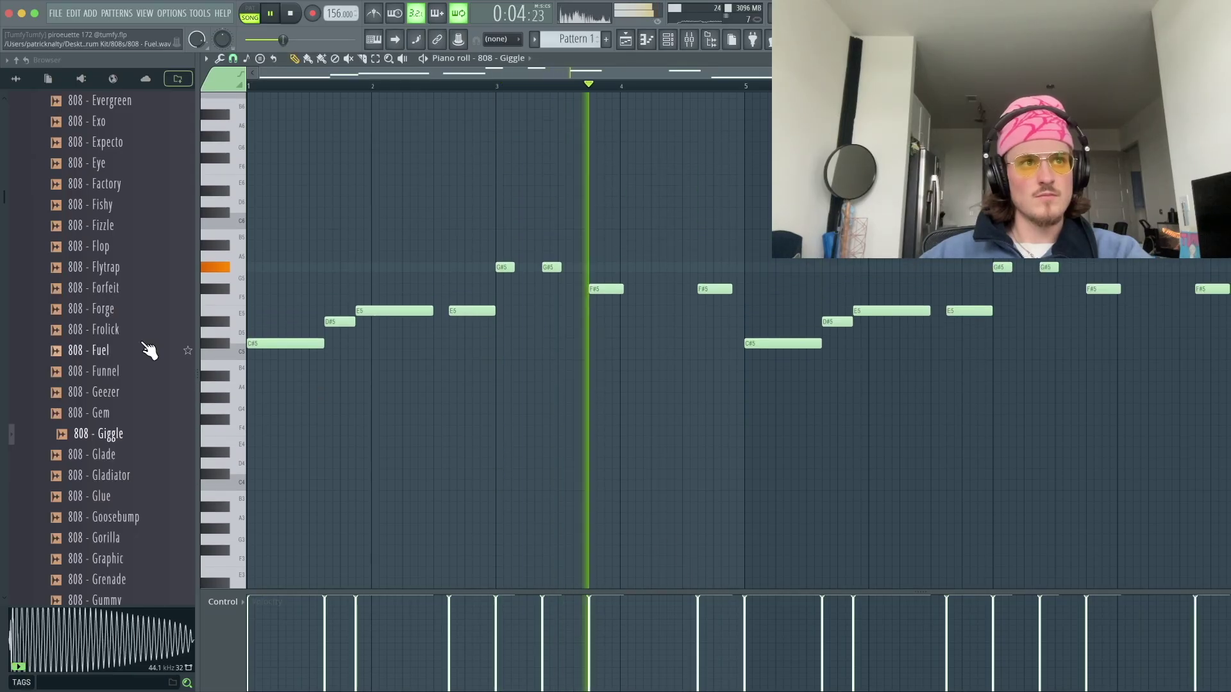
click(667, 39)
key(F6)
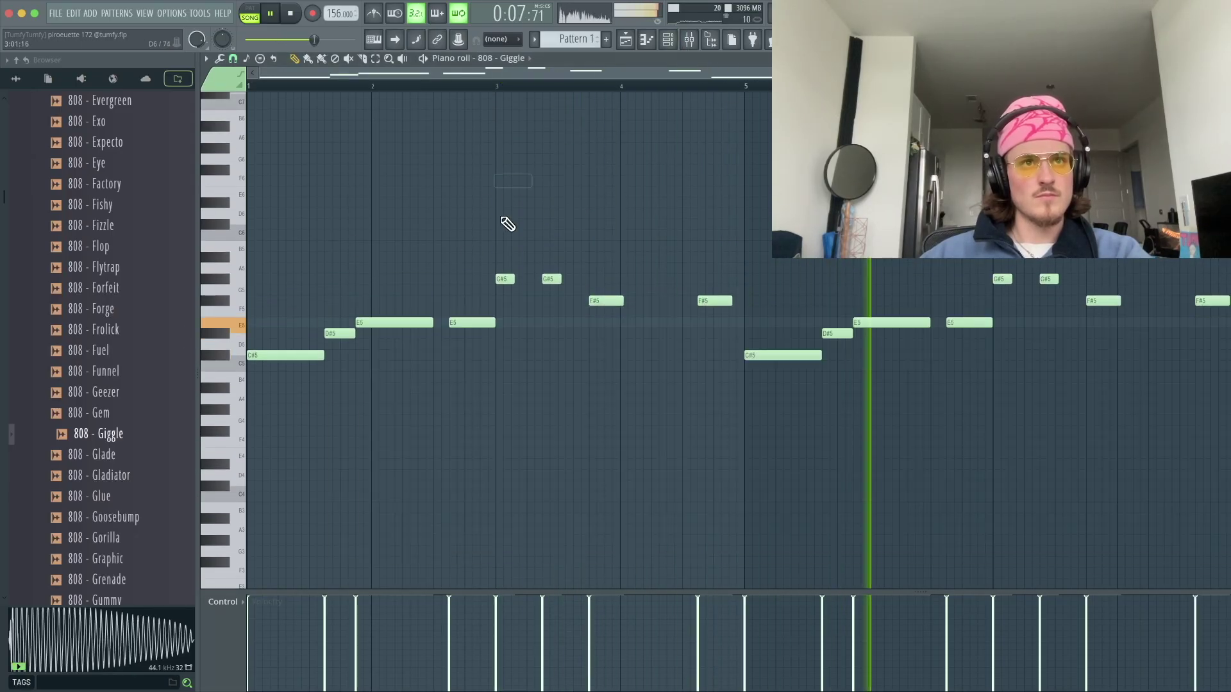
- Try the 808 - Fizzle sample on the 808 channel and return the channel to 808 - Giggle
click(668, 40)
scroll(135, 289, up, 4)
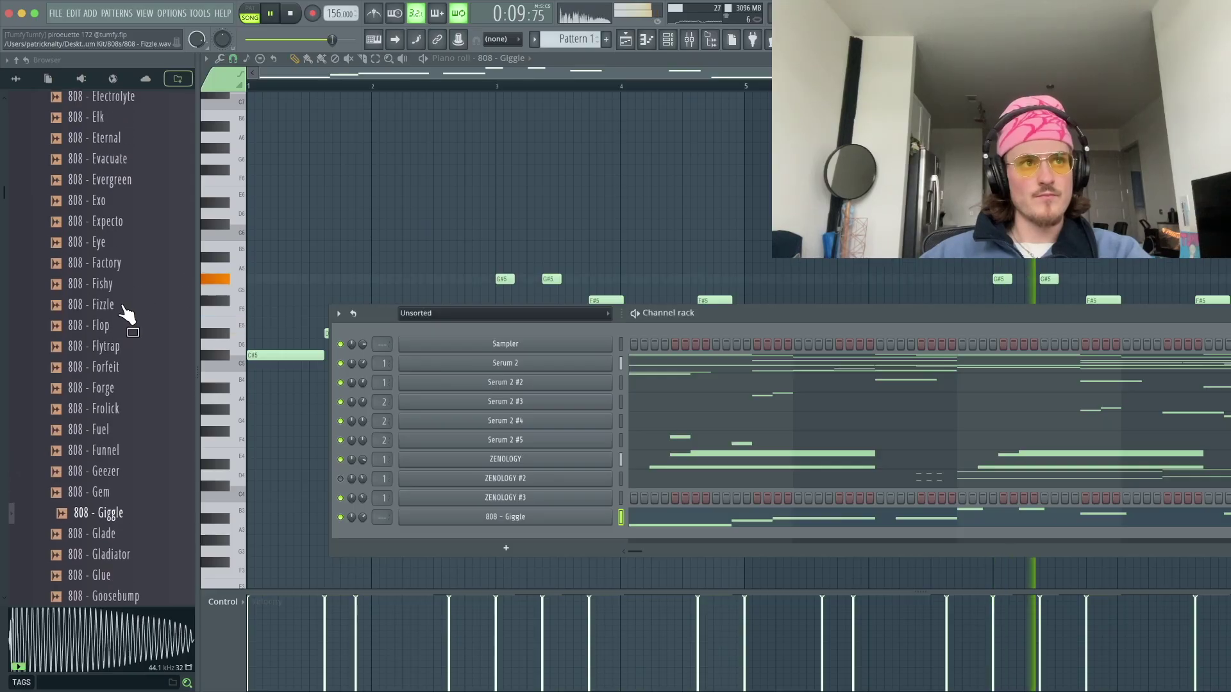
click(124, 311)
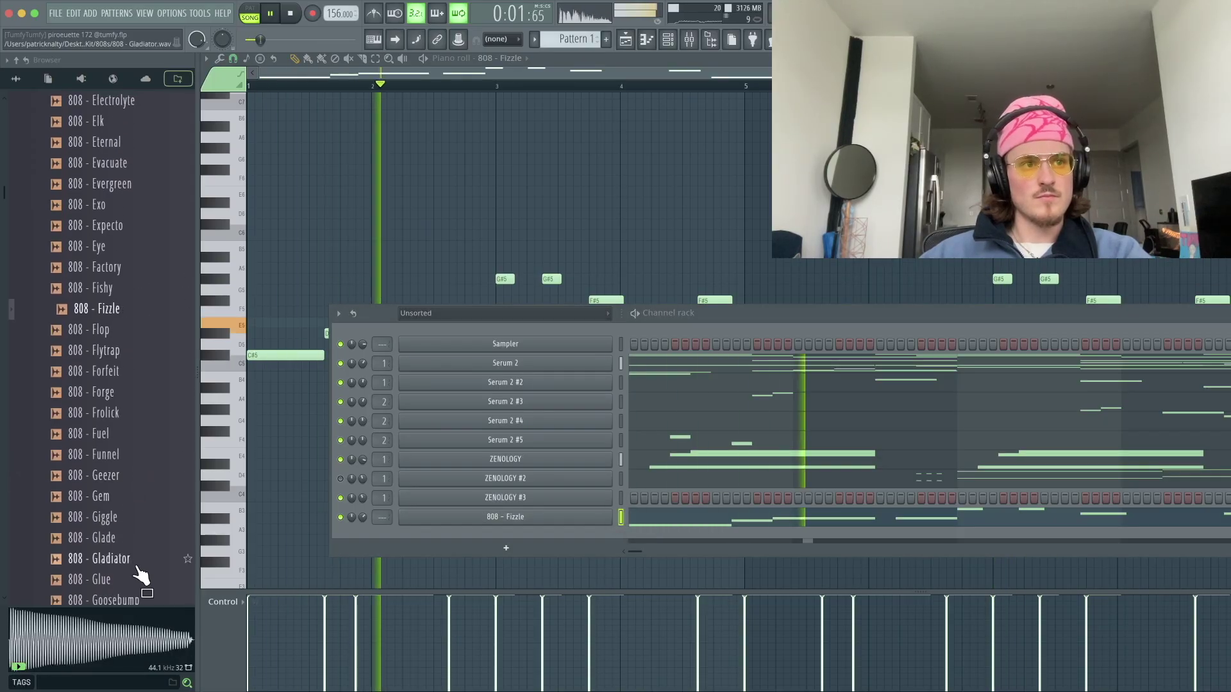
click(135, 577)
scroll(138, 577, down, 4)
click(129, 435)
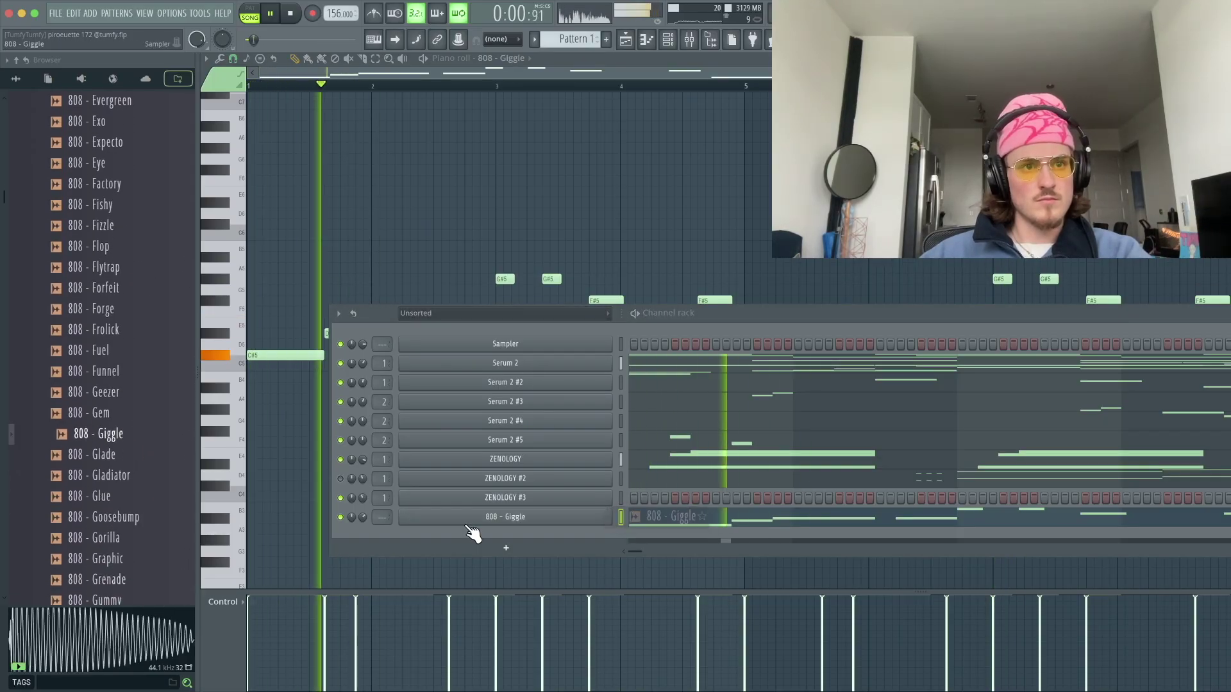
- Add Hi Hat - Crush from the GROOVE GARDEN drum kit's Hi Hats folder as a new channel below the 808
scroll(156, 274, up, 20)
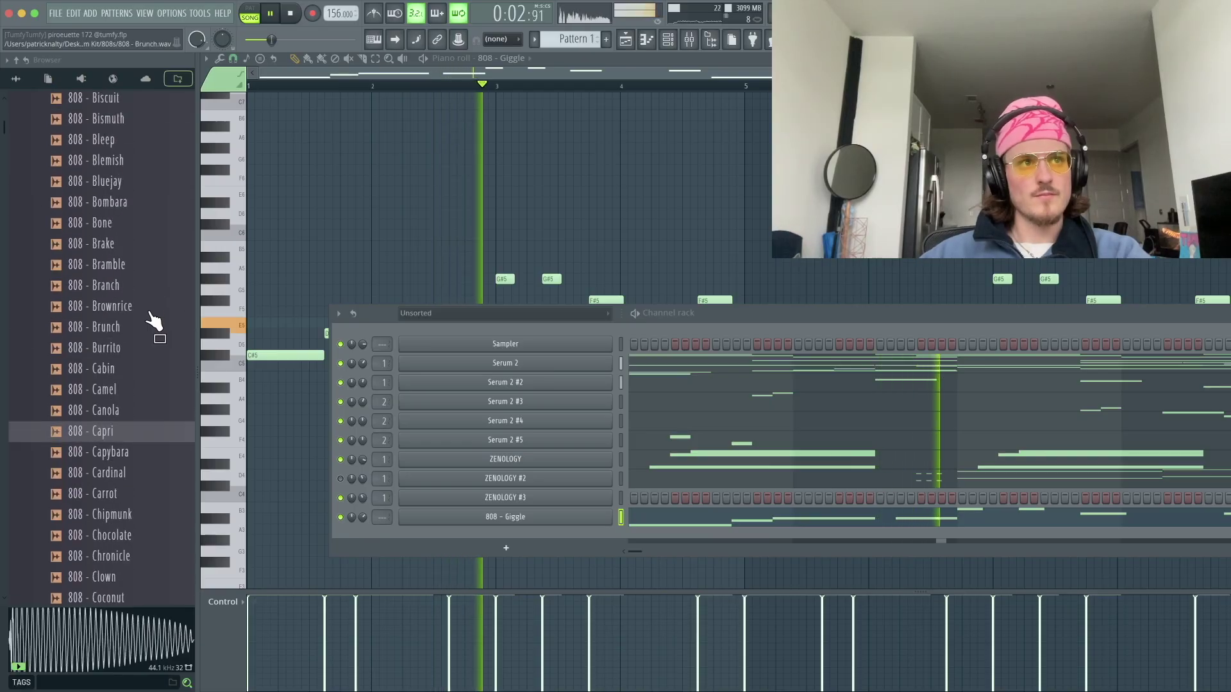
click(96, 234)
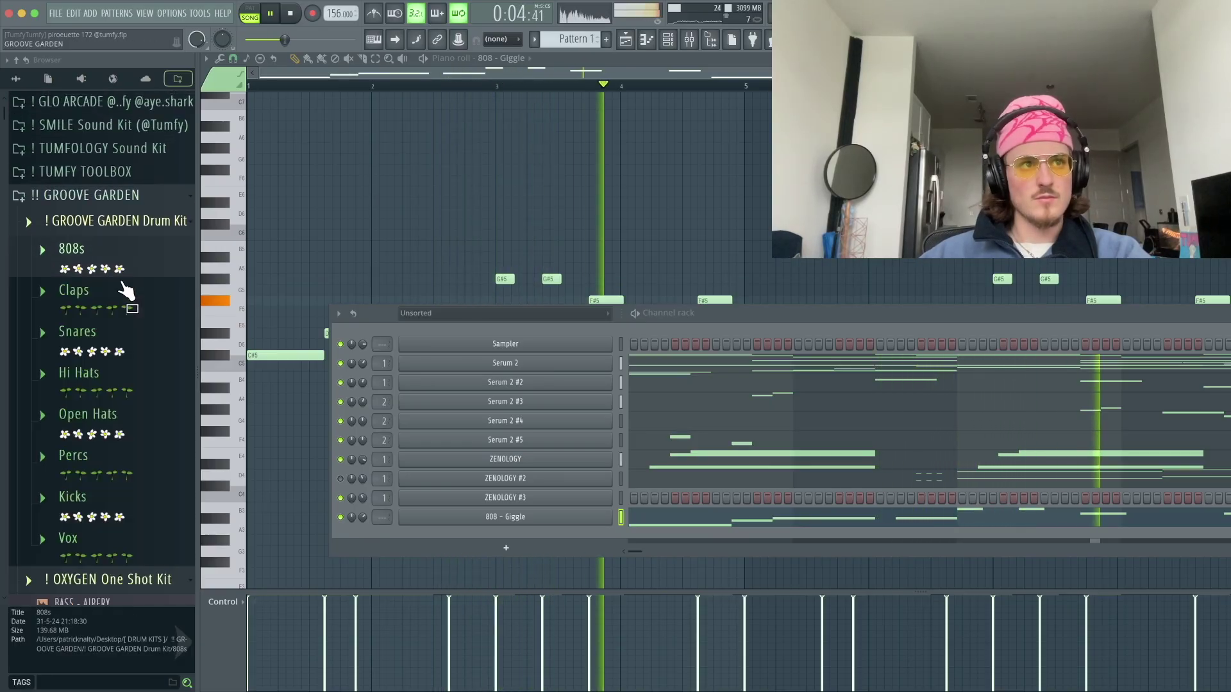
click(121, 385)
click(119, 358)
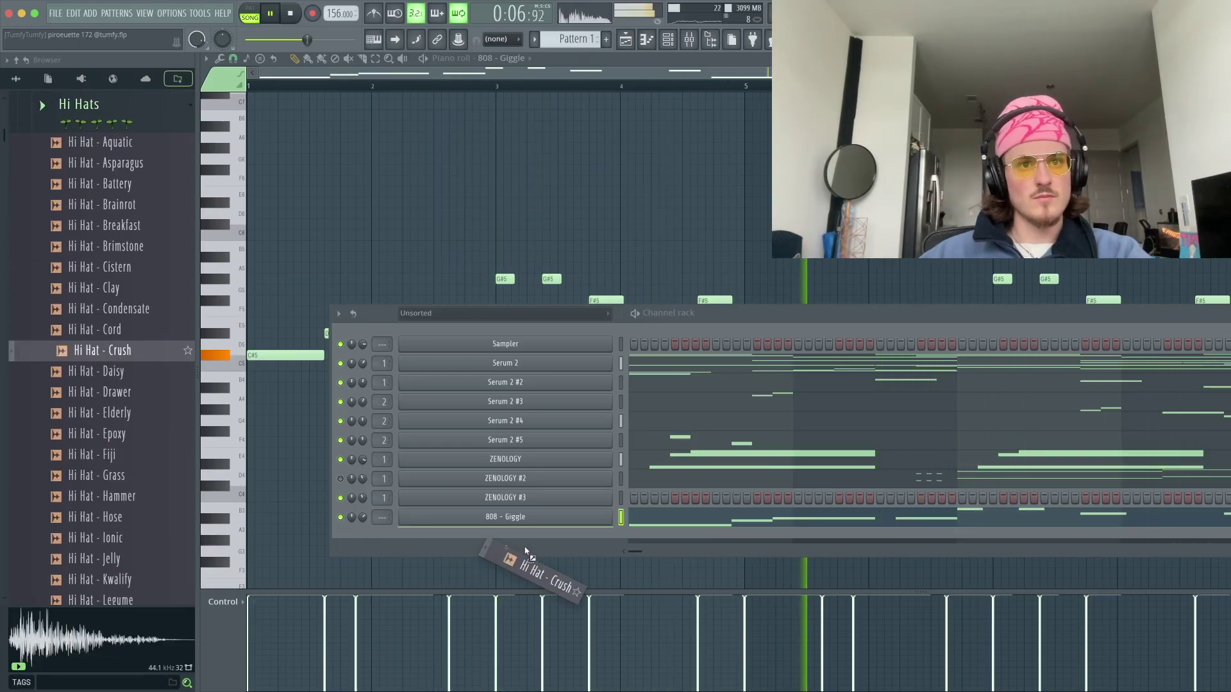
drag(526, 551, 529, 549)
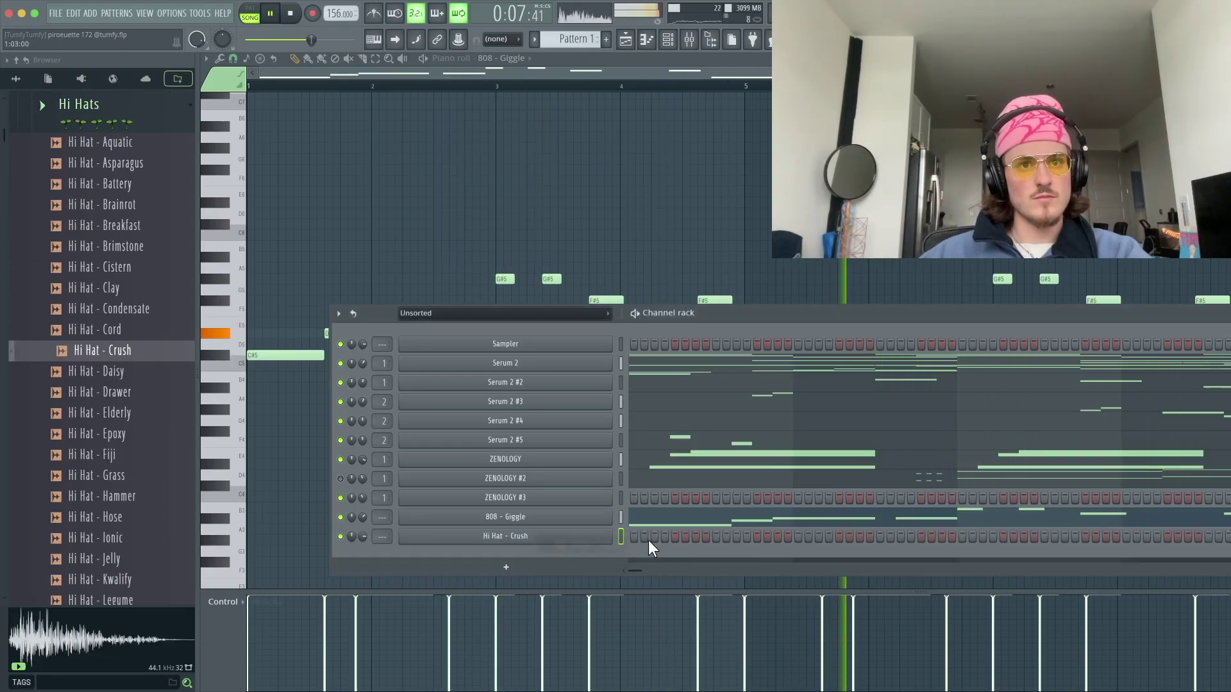
click(288, 87)
click(669, 39)
- Add Snare - File from the drum kit's Snares folder as a new channel below the hi-hat
scroll(83, 263, up, 4)
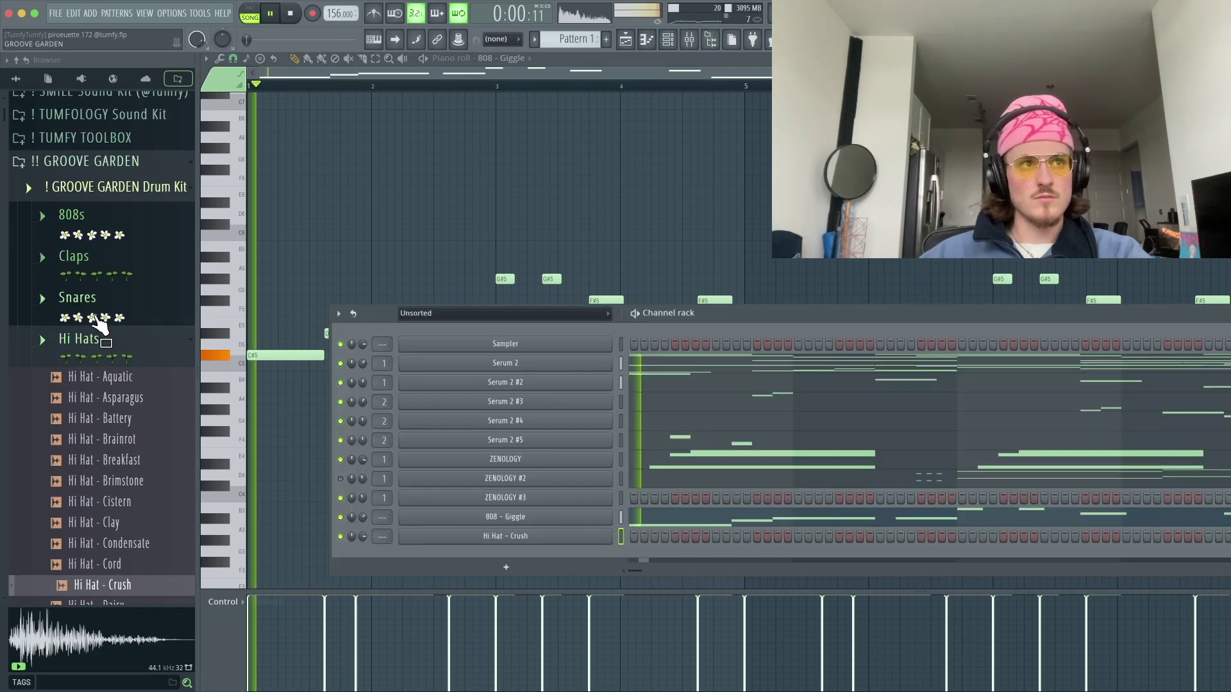
click(95, 316)
click(122, 456)
drag(118, 418, 587, 564)
- Place snare hits on steps 9 and 15 of the first bar and restart playback
click(716, 556)
click(767, 556)
click(778, 556)
key(space)
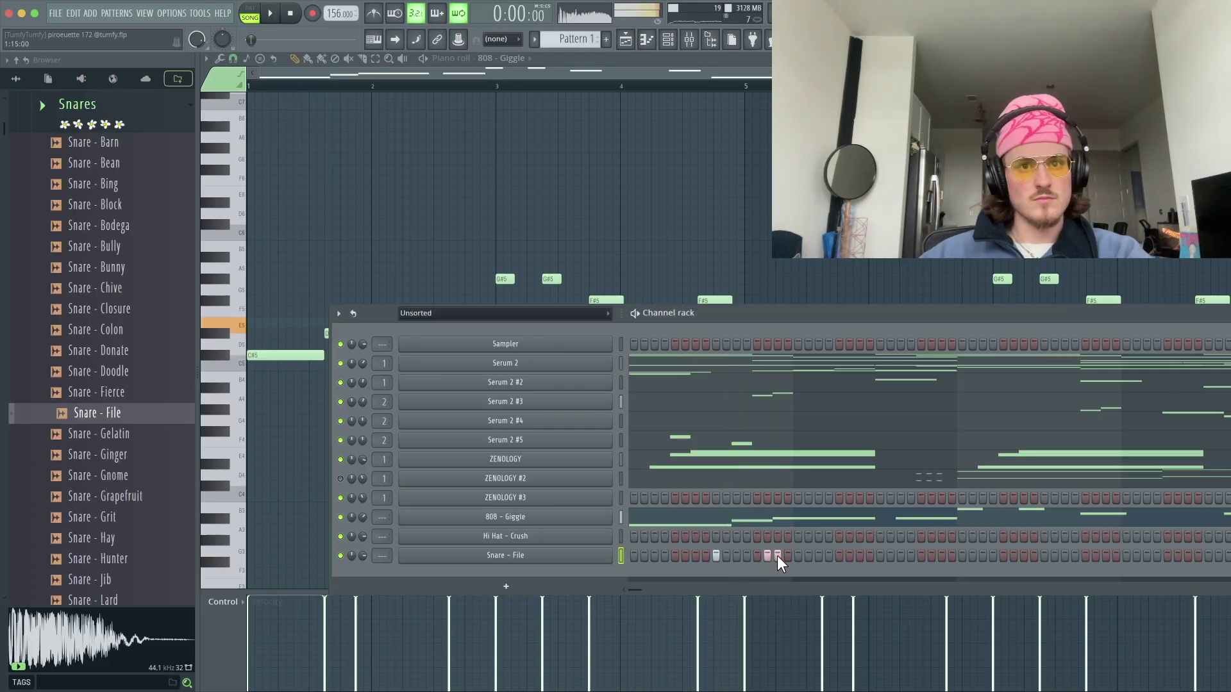
key(space)
- Duplicate the snare hits three times in the Snare - File piano roll to fill eight bars, and bring back the channel rack
right_click(537, 557)
click(625, 508)
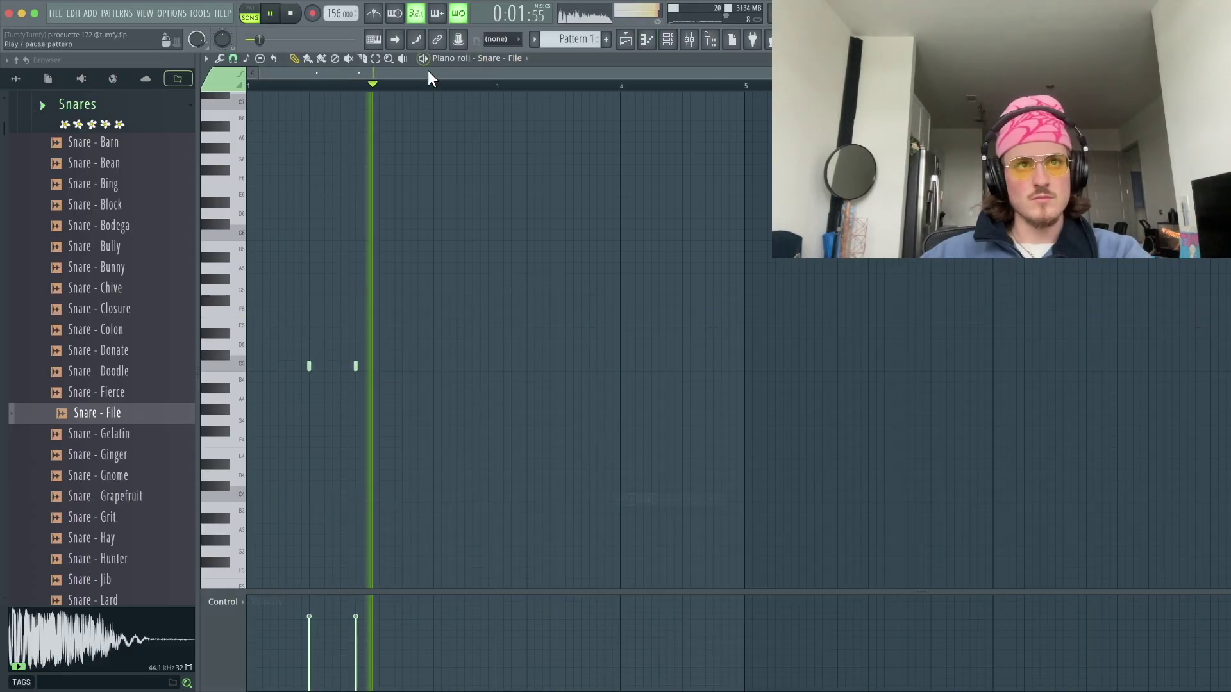
key(ctrl+a)
key(ctrl+b)
key(ctrl+b)
key(ctrl+b)
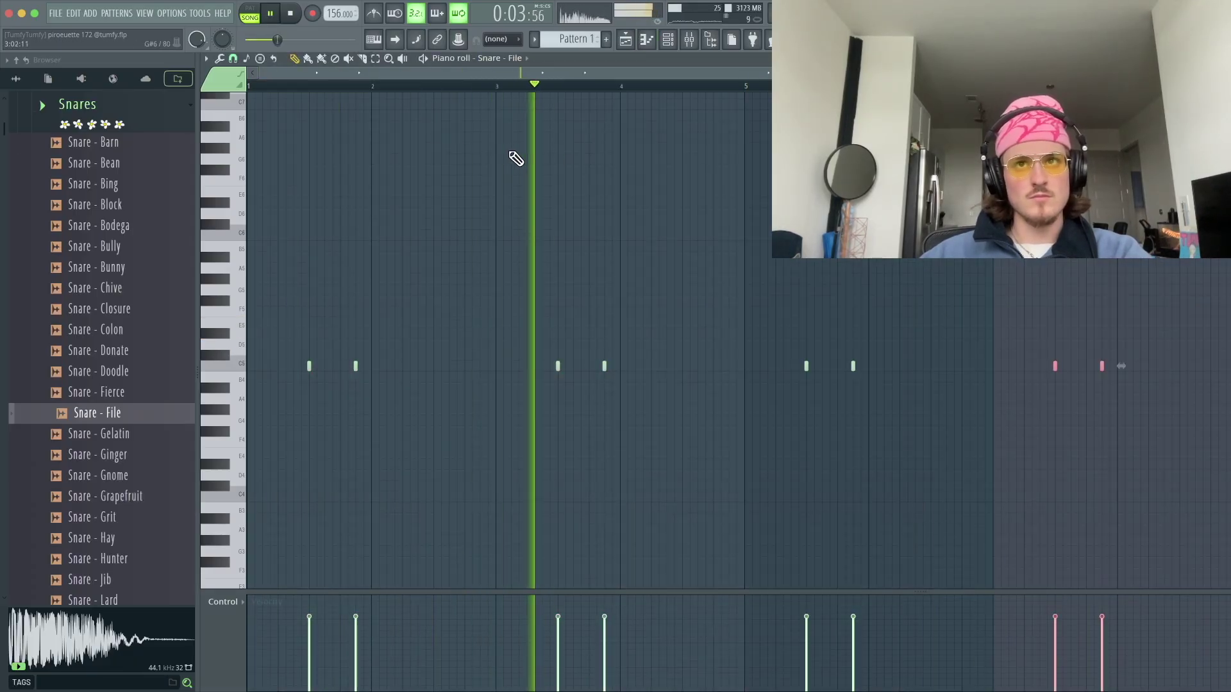
key(ctrl+d)
click(668, 41)
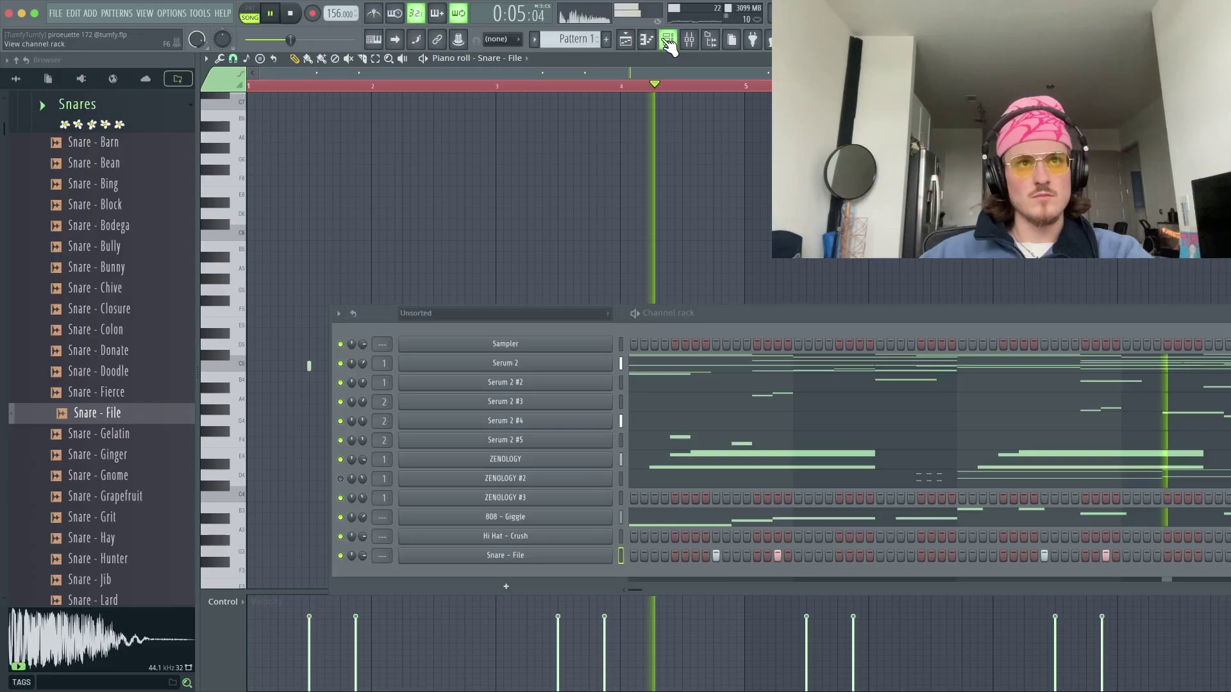
- Audition snares from the drum kit's Snares folder and add Snare - Jib as a new channel below Snare - File
click(122, 228)
click(121, 207)
click(118, 186)
click(115, 167)
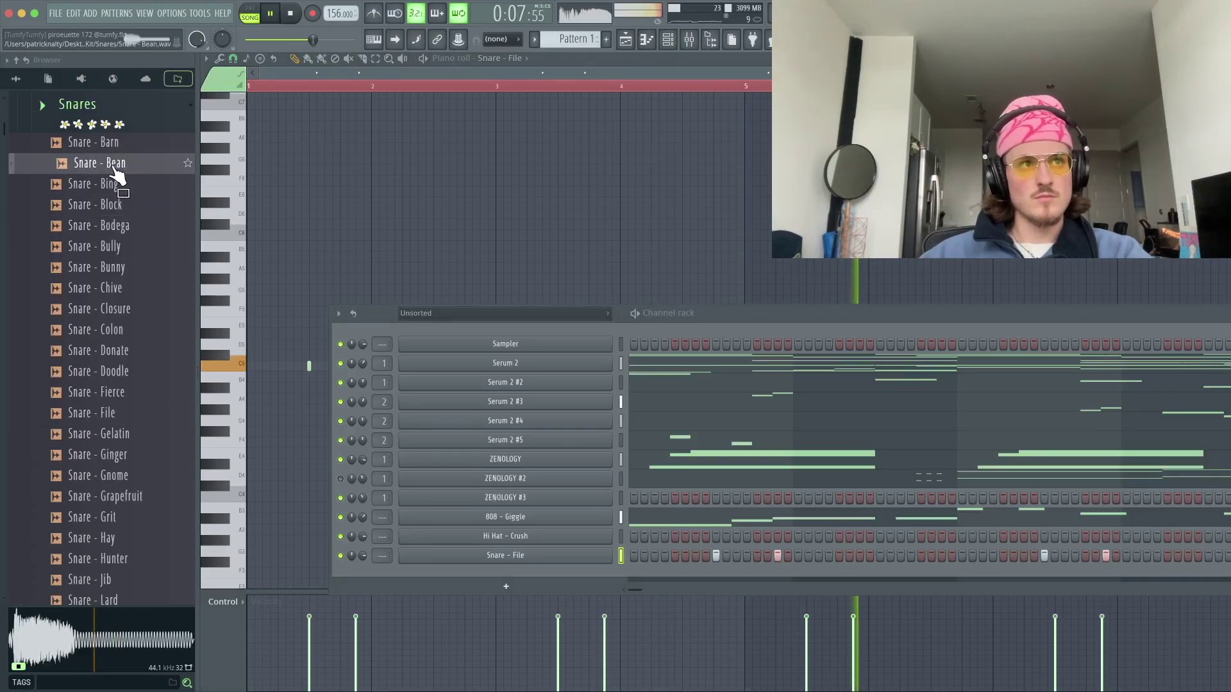
click(116, 145)
click(138, 557)
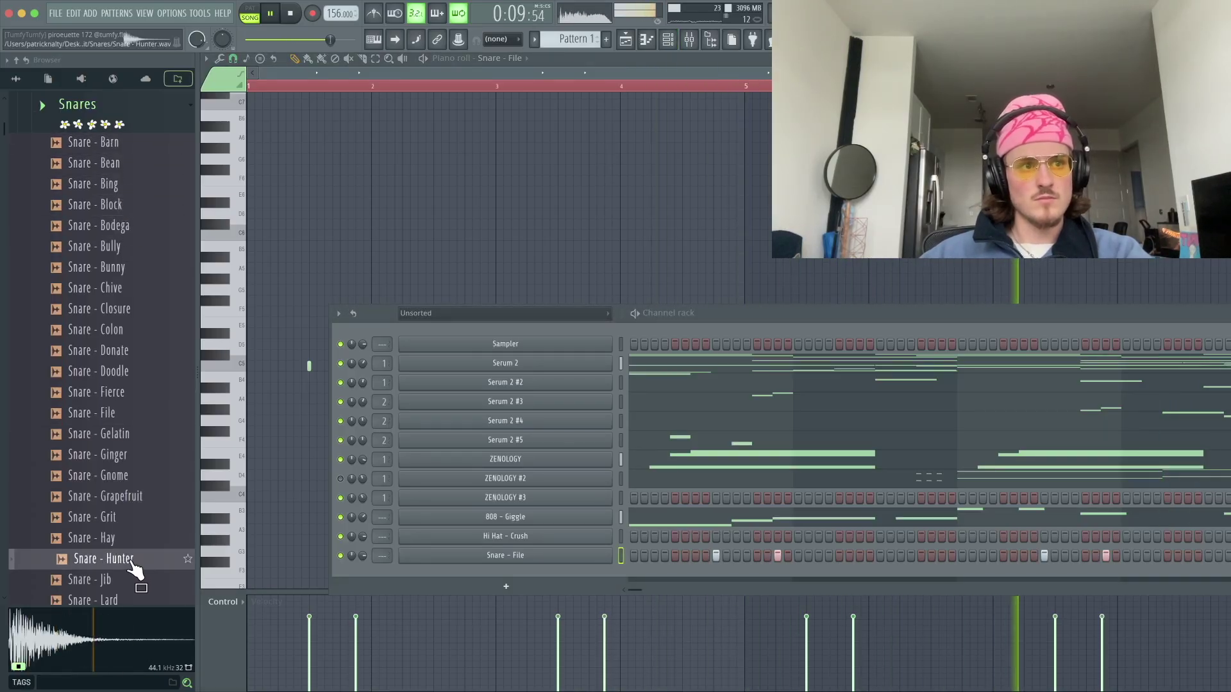
click(129, 580)
scroll(124, 359, down, 4)
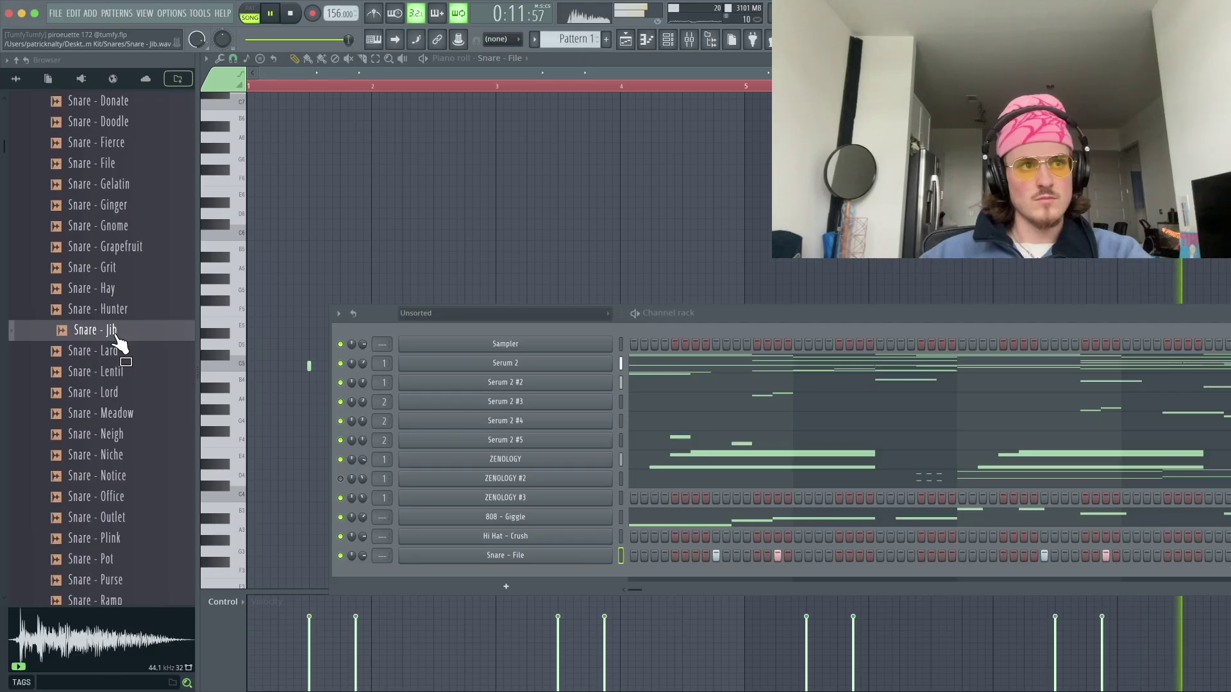
drag(118, 332, 884, 599)
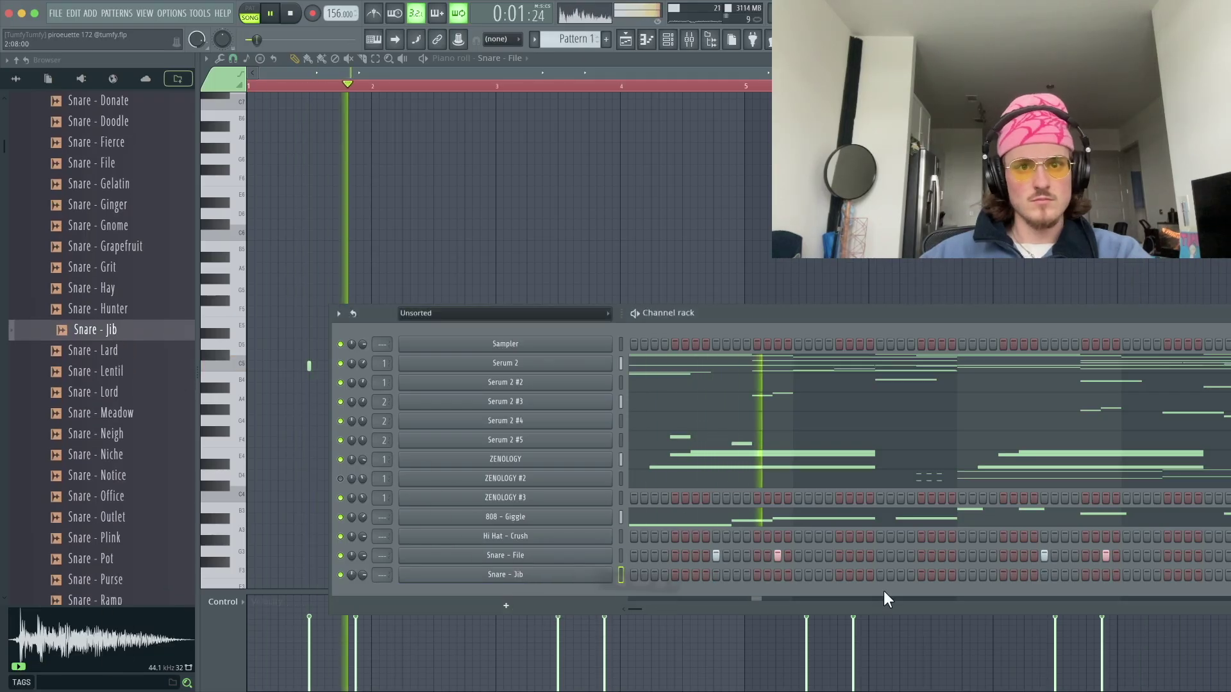
- Try Snare - Plink in place of Snare - Jib, playing it on four hits in the second bar
right_click(610, 571)
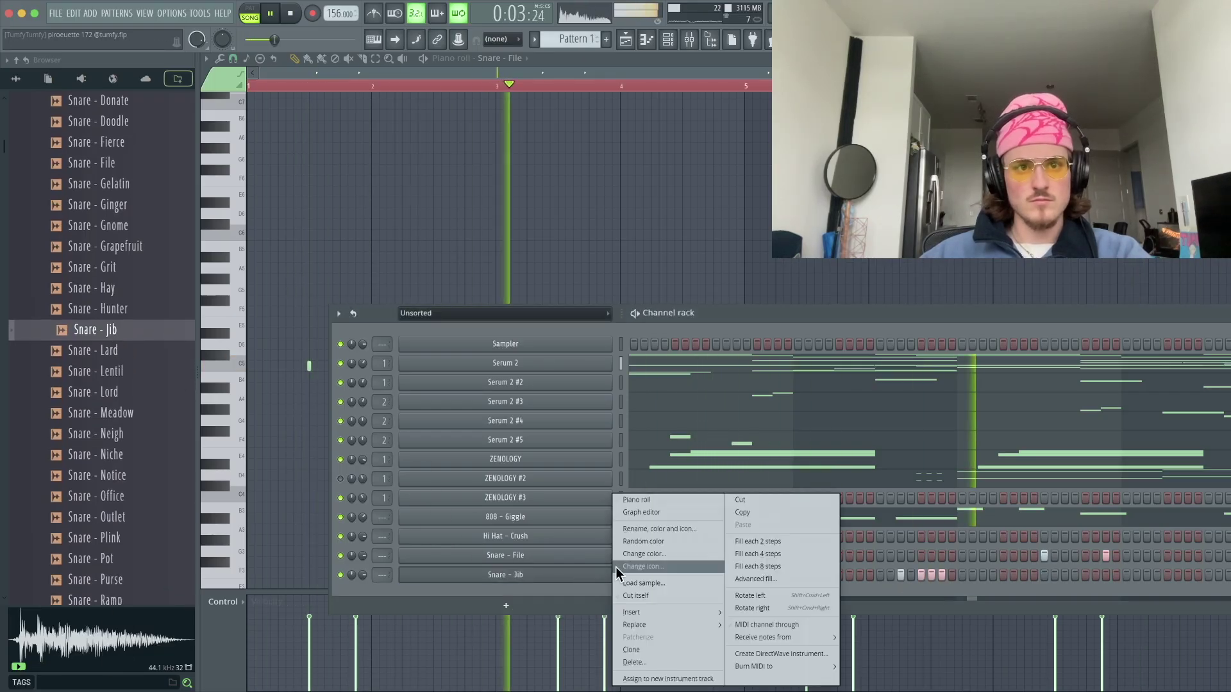
click(617, 567)
key(space)
drag(121, 539, 683, 570)
key(space)
click(538, 577)
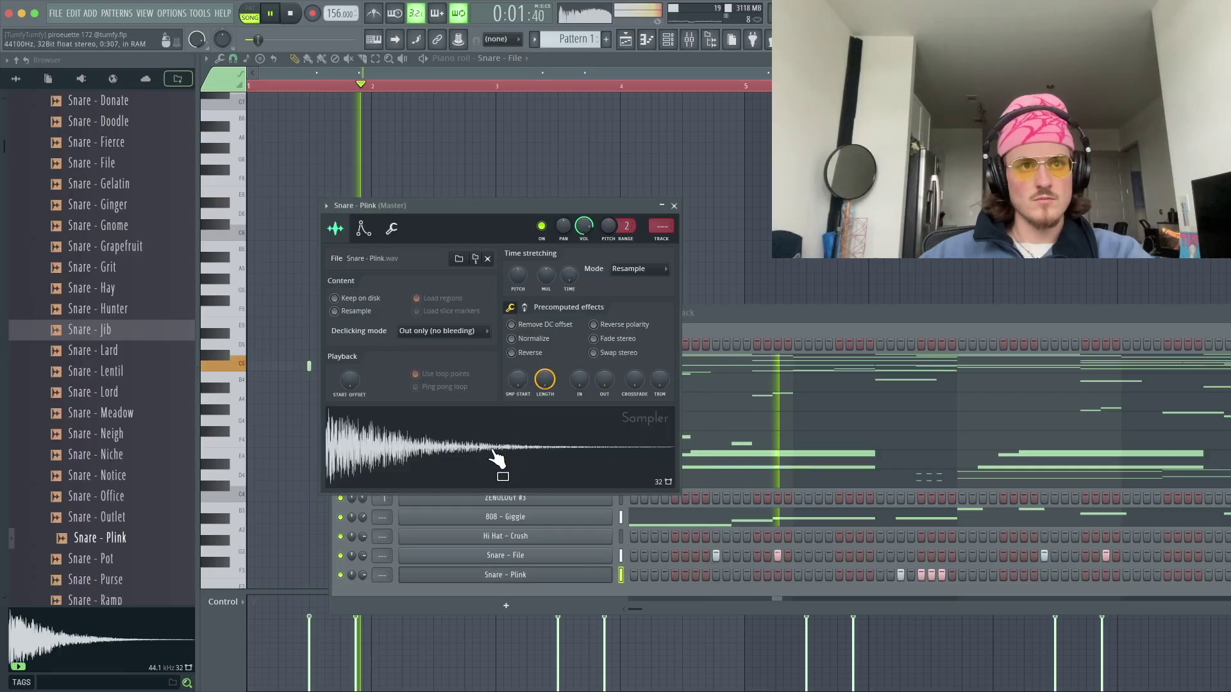
- Try Snare - Purse, replace it with Snare - Colon as the channel's sample, and close the sampler settings
click(117, 581)
scroll(149, 256, up, 4)
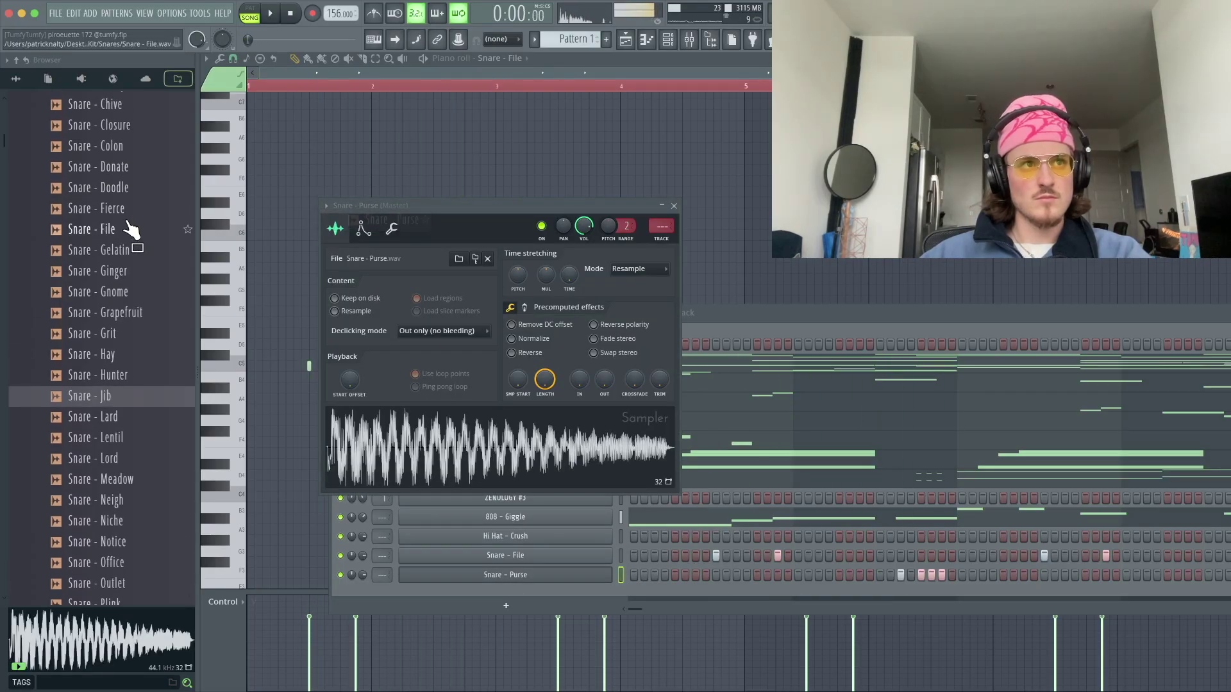
click(118, 164)
click(674, 206)
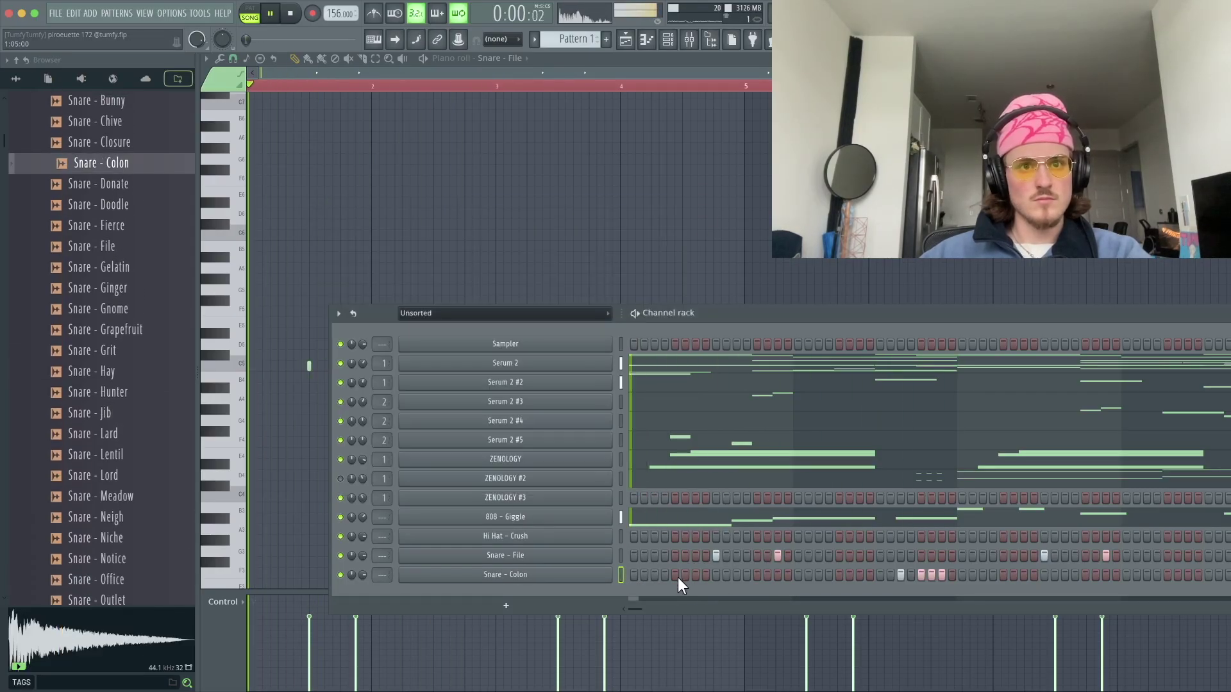
- Place a Snare - Colon hit on step 5 of the first bar and remove its four second-bar hits
click(675, 574)
right_click(941, 574)
right_click(932, 575)
right_click(922, 575)
right_click(901, 575)
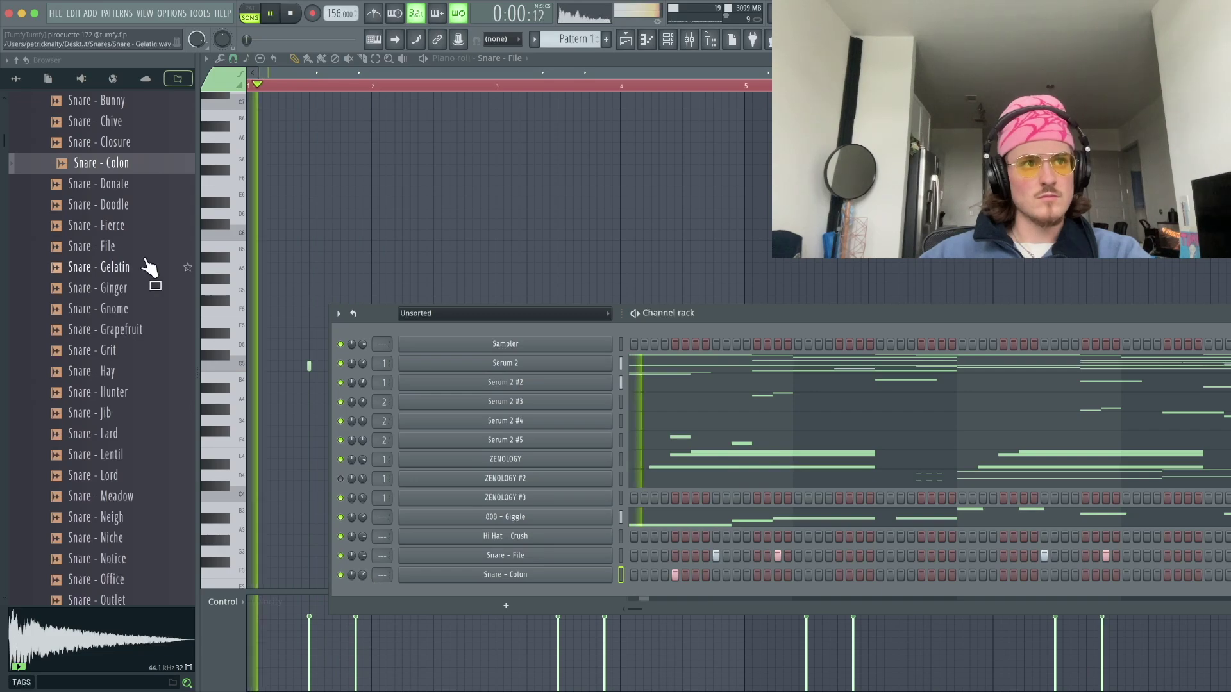
- Audition samples in the drum kit's Open Hats folder and add Open Hat - Grinch as a new channel below Snare - Colon
scroll(145, 260, up, 5)
click(101, 282)
key(space)
click(100, 317)
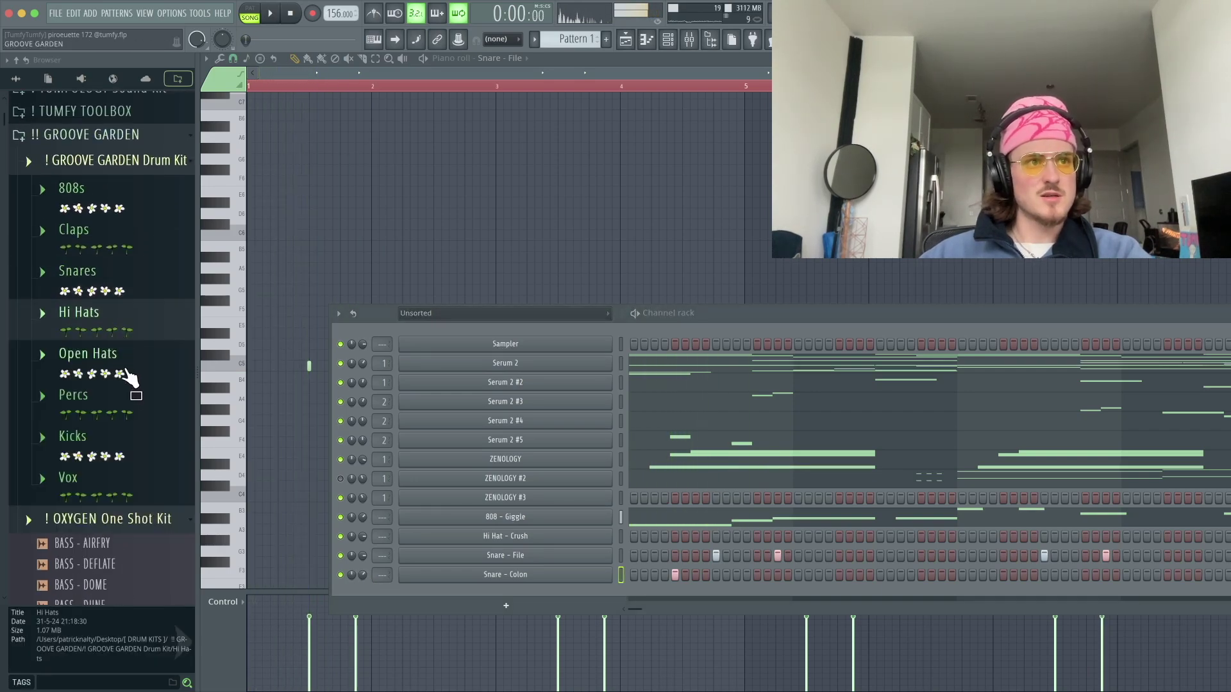
click(126, 372)
scroll(160, 384, down, 3)
click(154, 373)
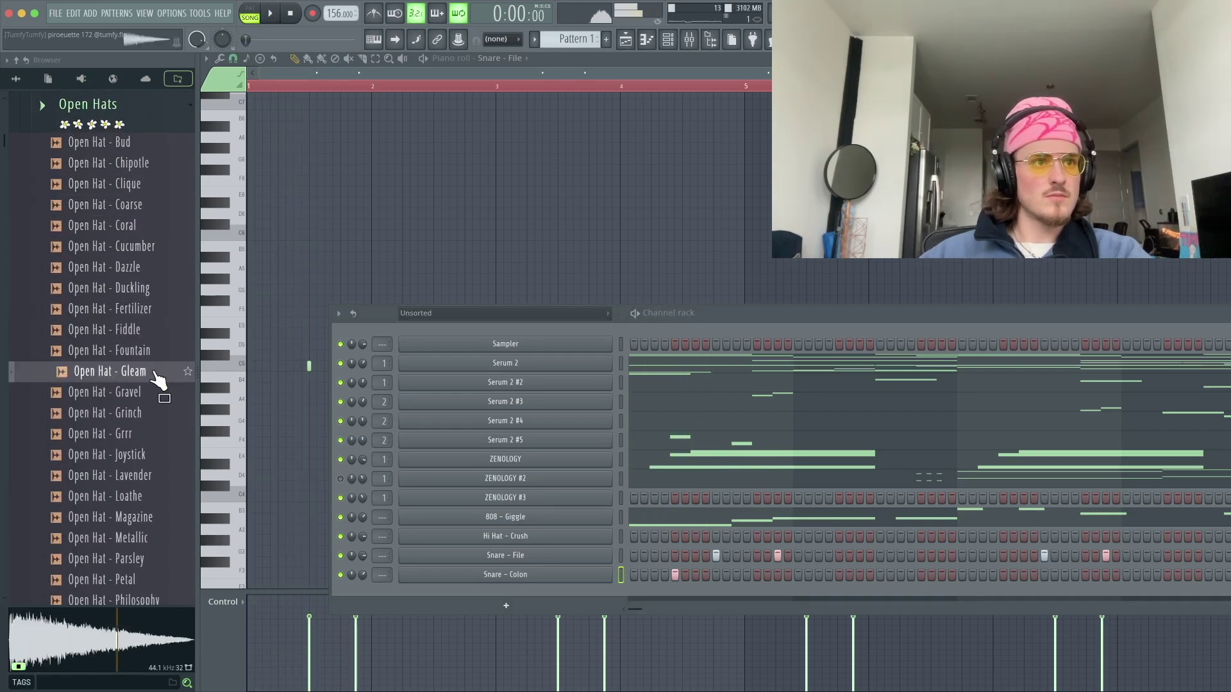
click(151, 414)
drag(398, 536, 779, 594)
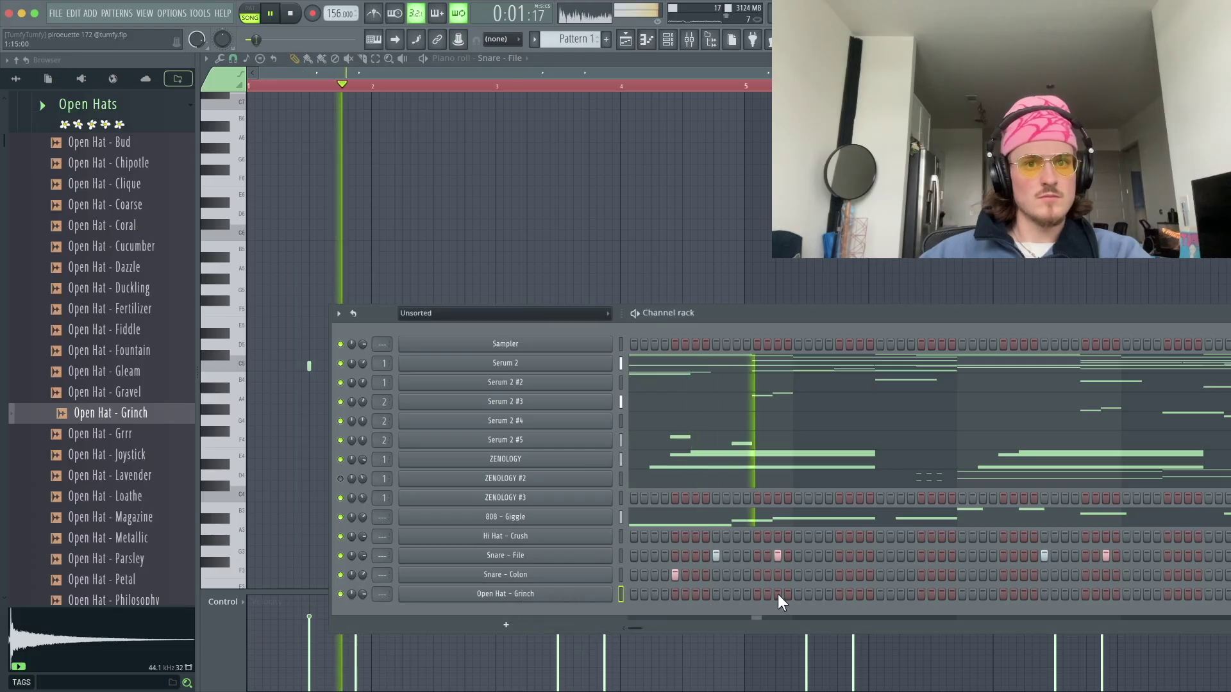
- Place an Open Hat - Grinch hit on step 15 of the first bar and select the first four bars in its piano roll
click(452, 596)
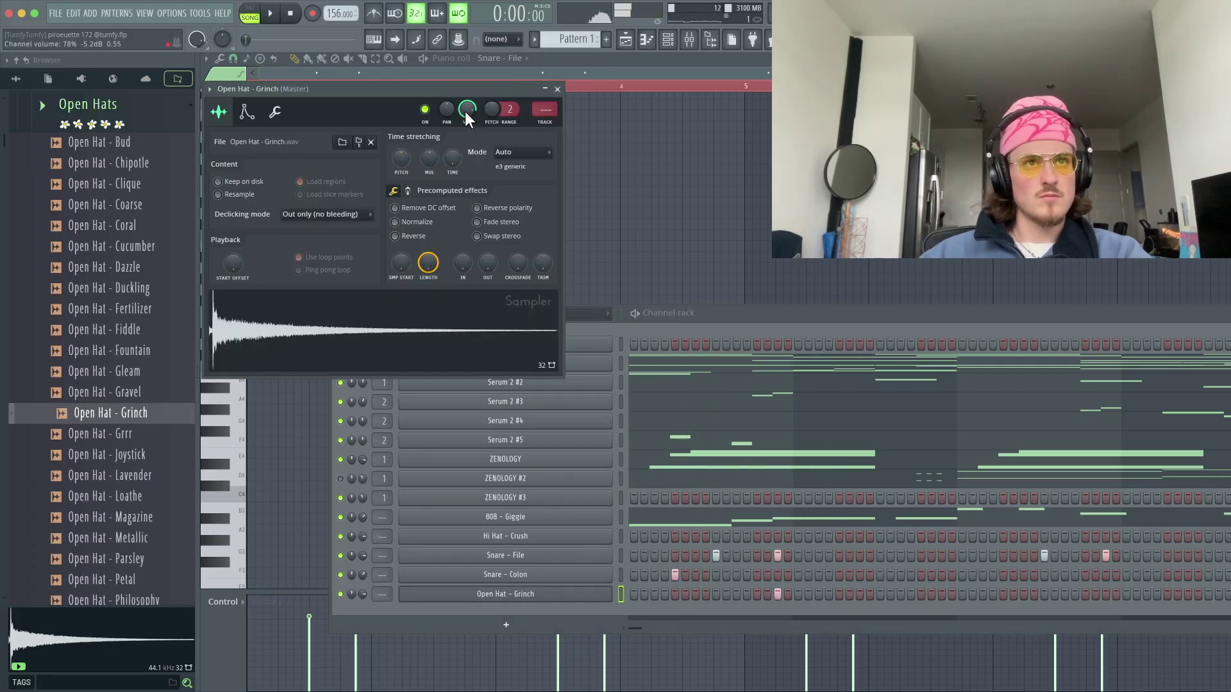
click(558, 89)
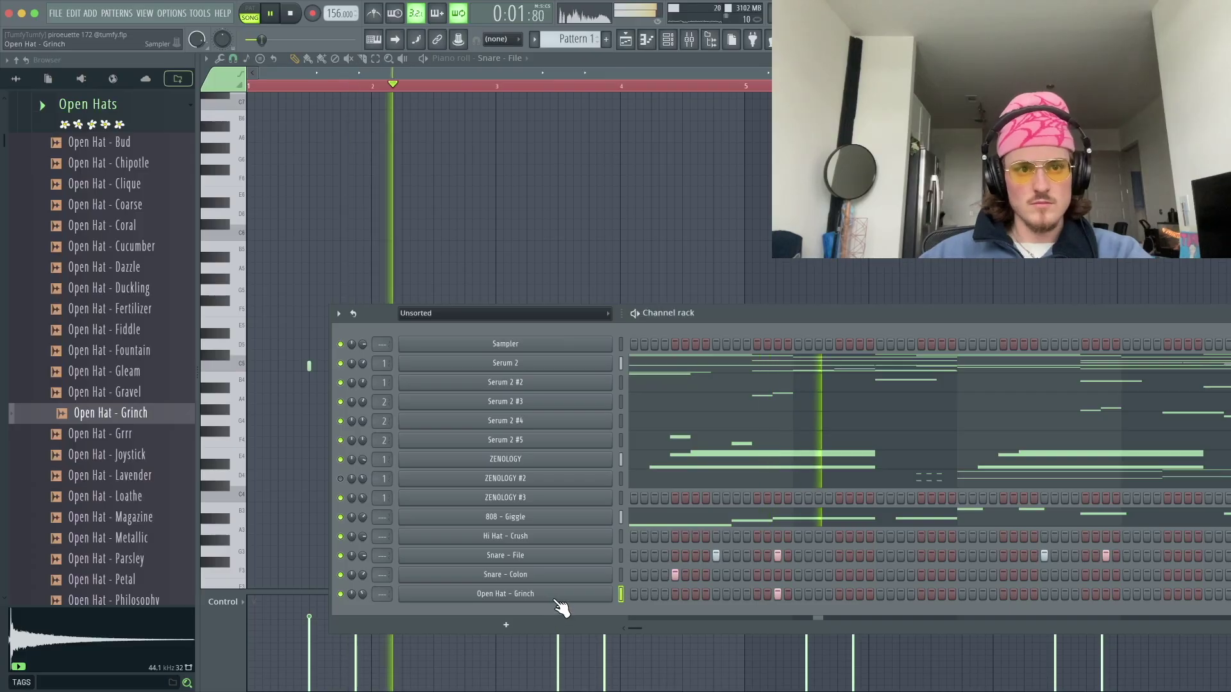
right_click(591, 595)
click(644, 495)
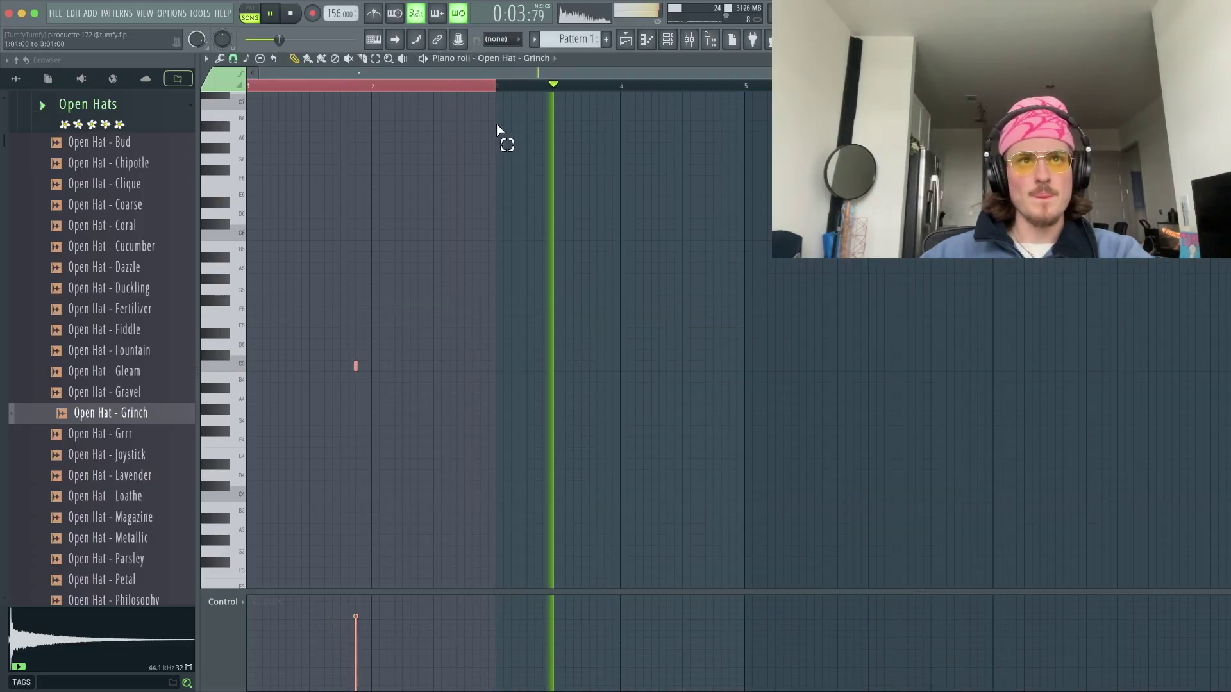
click(677, 43)
- Add Open Hat - Philosophy as a new channel and place a hit on step 5 of the third bar
scroll(178, 393, down, 4)
click(138, 518)
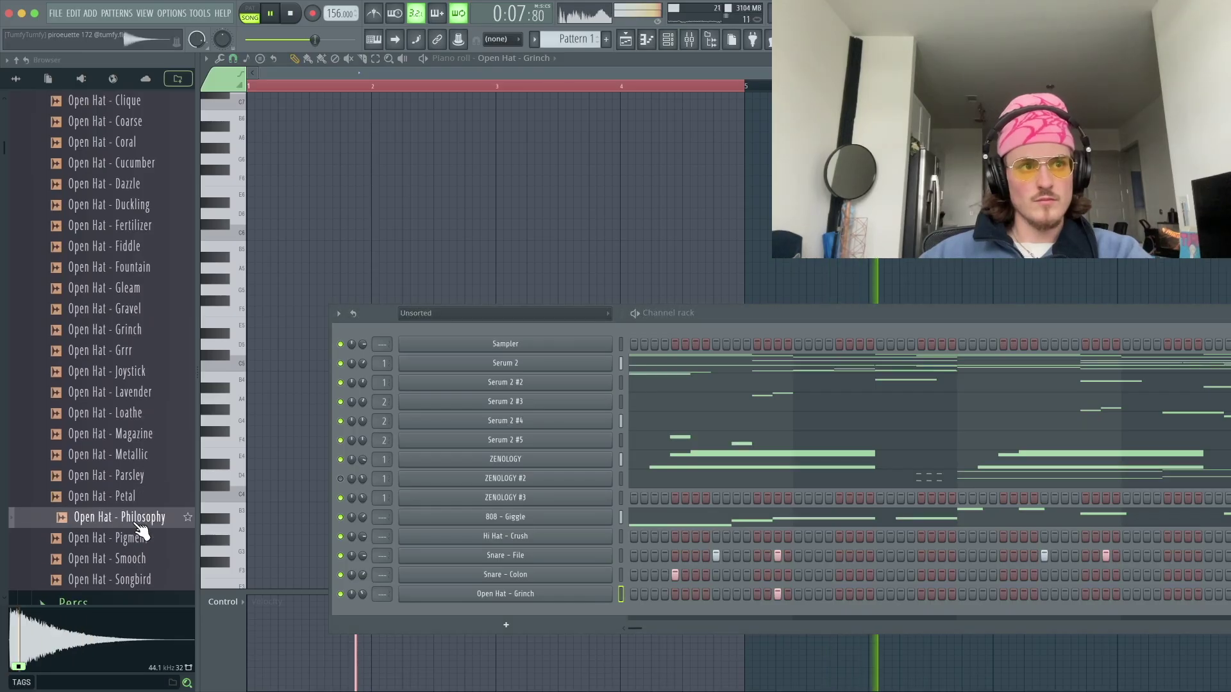
scroll(141, 531, down, 4)
drag(504, 603, 504, 605)
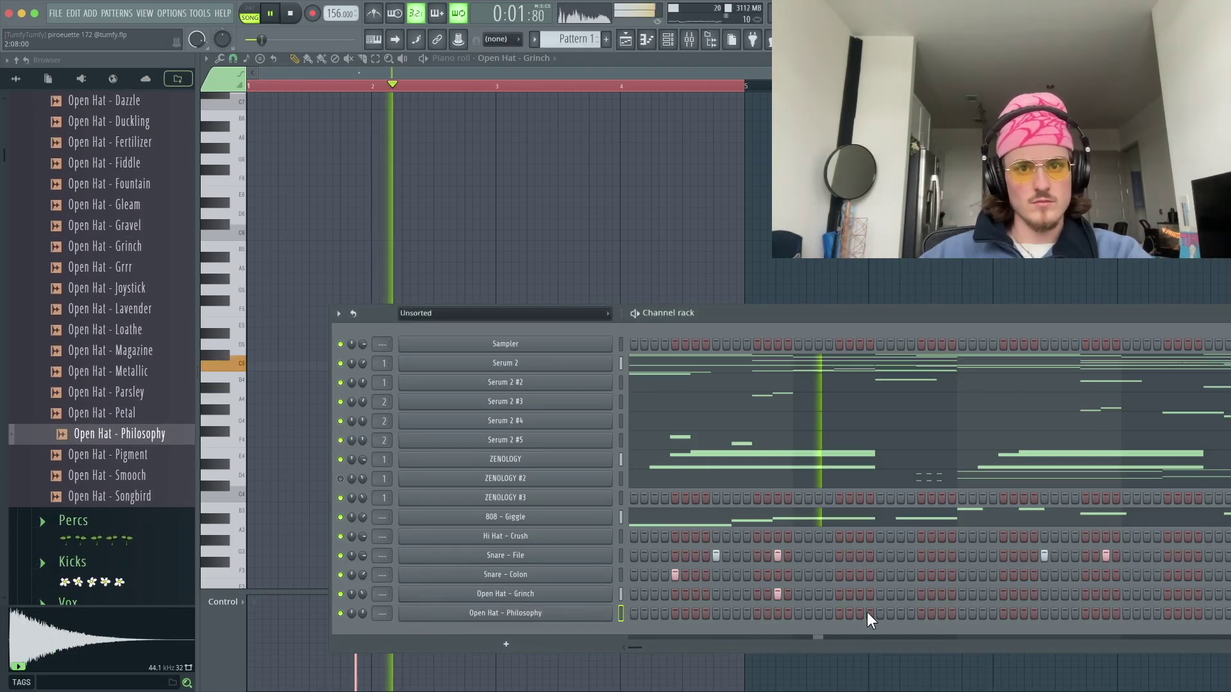
click(1002, 613)
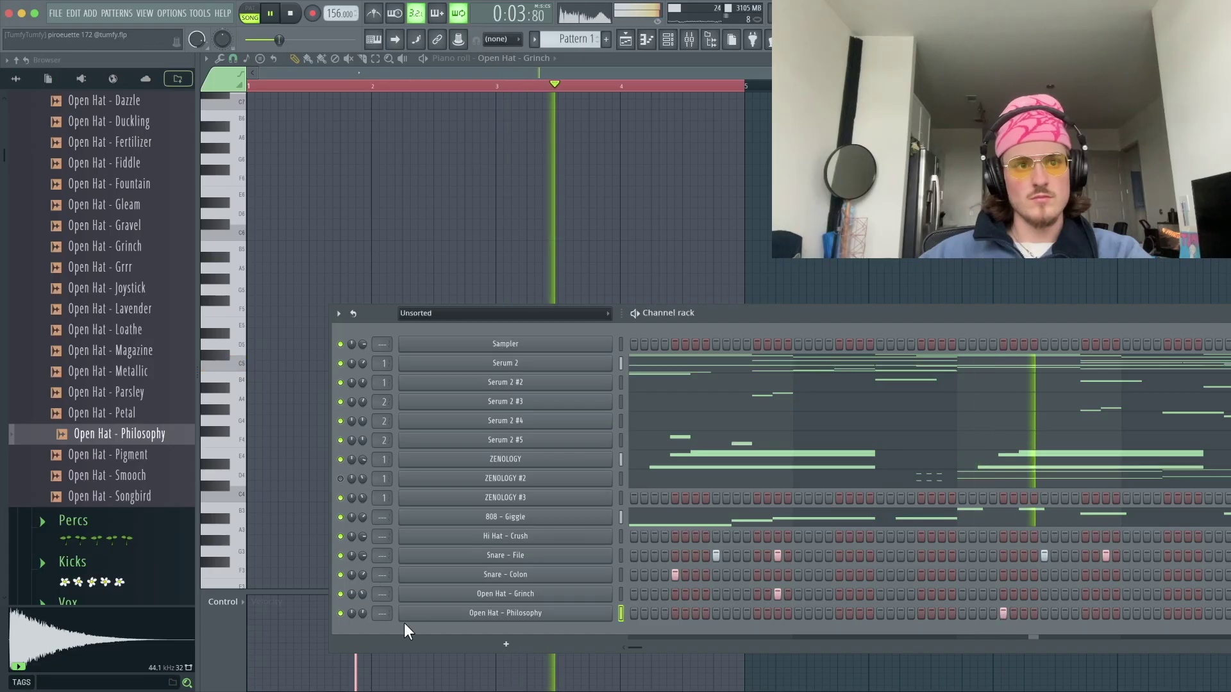
- Duplicate the Open Hat - Philosophy hit four bars later in its piano roll and bring back the channel rack
right_click(609, 614)
click(637, 499)
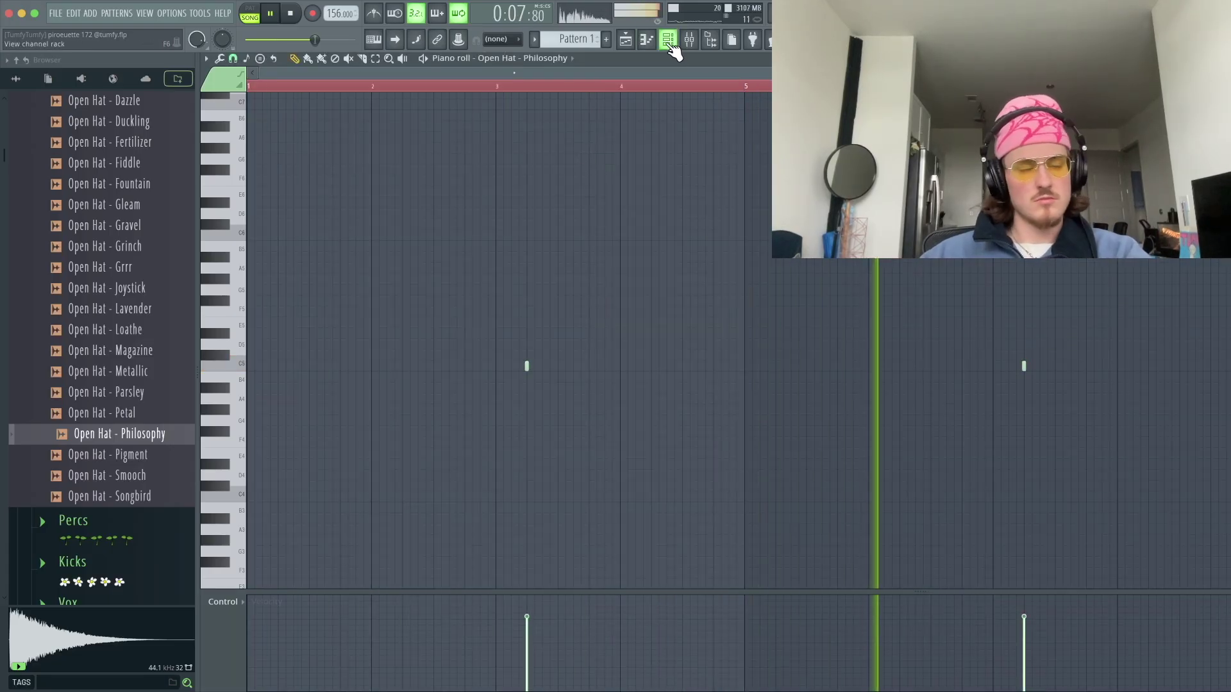
scroll(714, 406, down, 3)
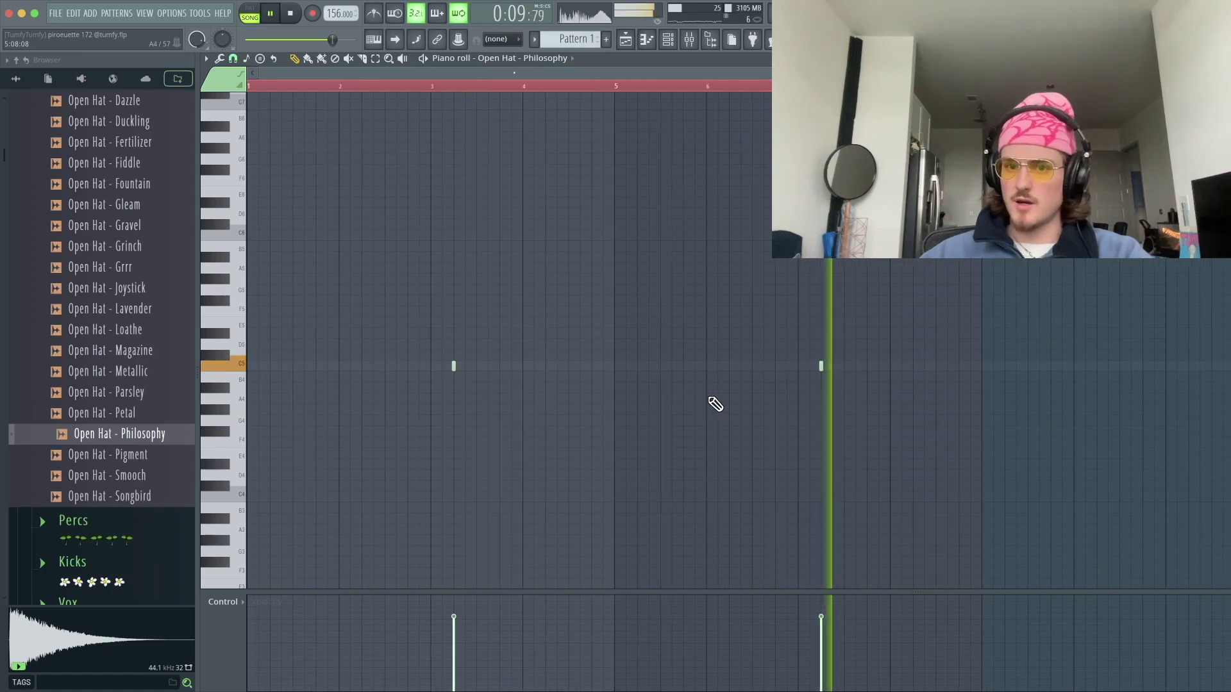
scroll(82, 407, up, 3)
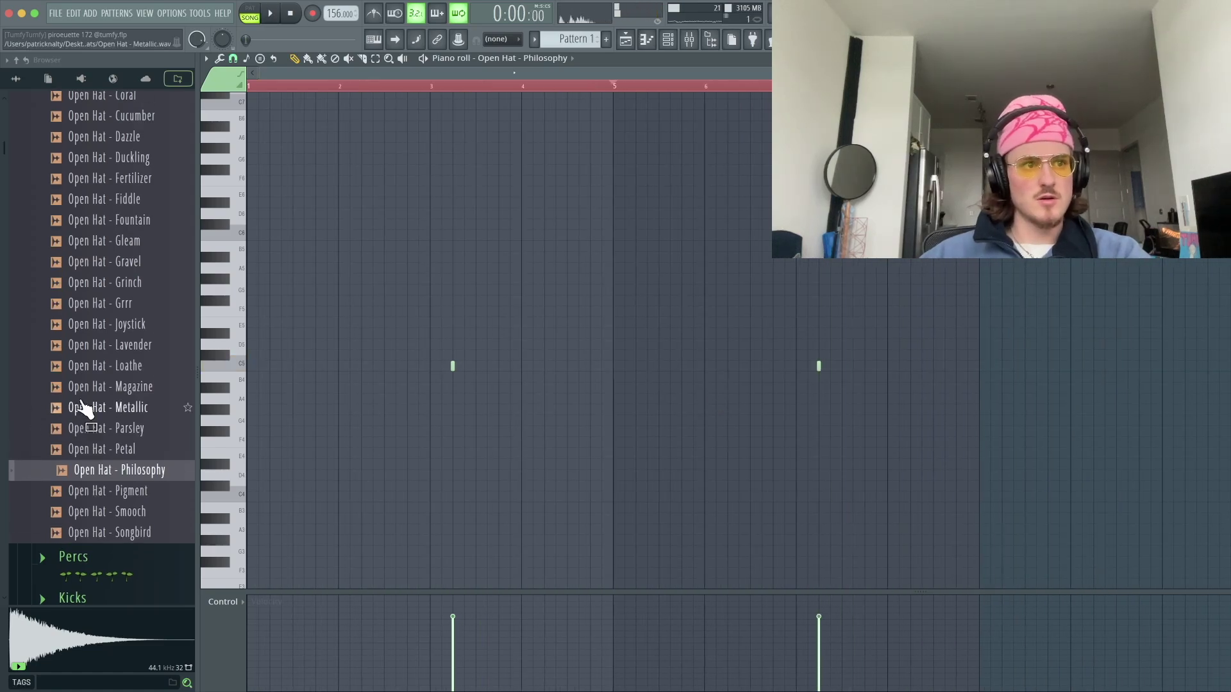
click(668, 39)
- Audition samples in the kit's Vox folder, add Vox - Max as a new channel and place a hit on step 5 of the second bar
scroll(55, 310, up, 5)
click(124, 285)
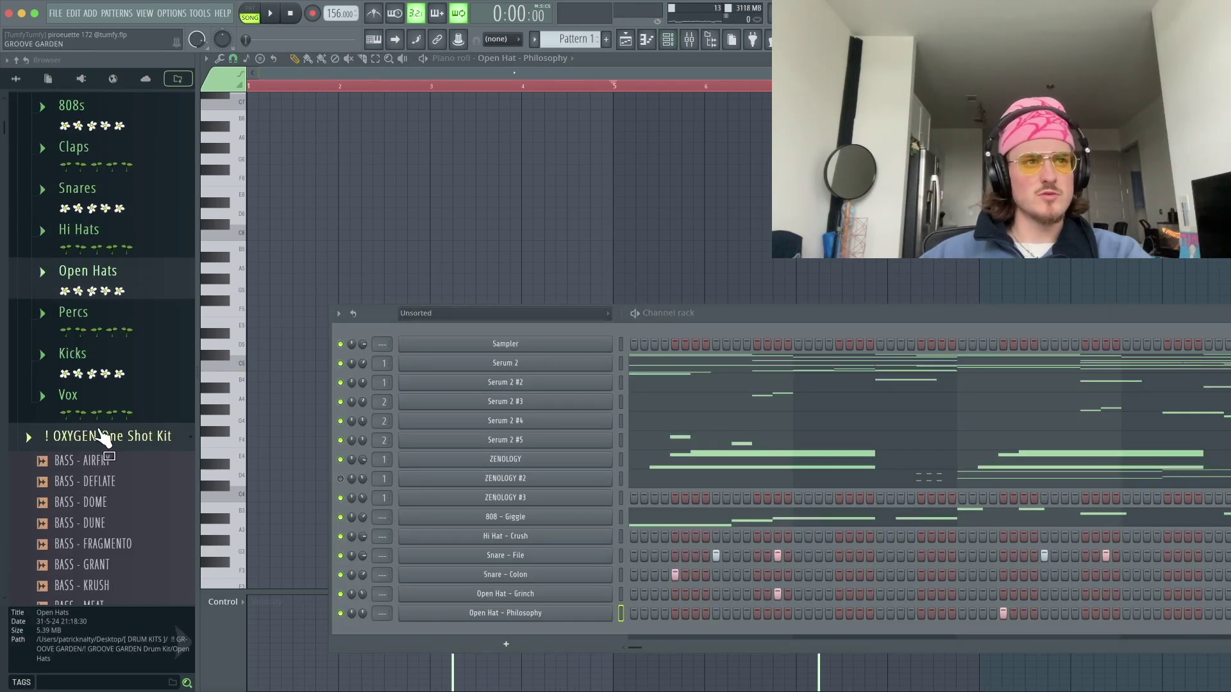
click(96, 414)
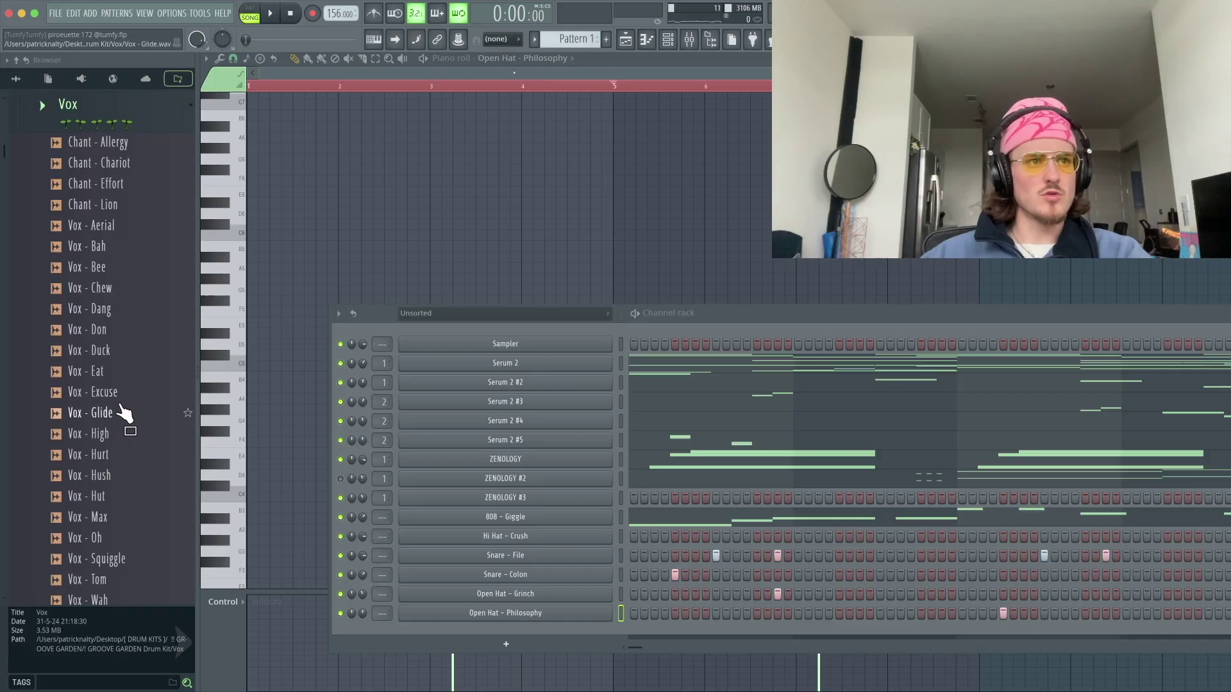
click(125, 391)
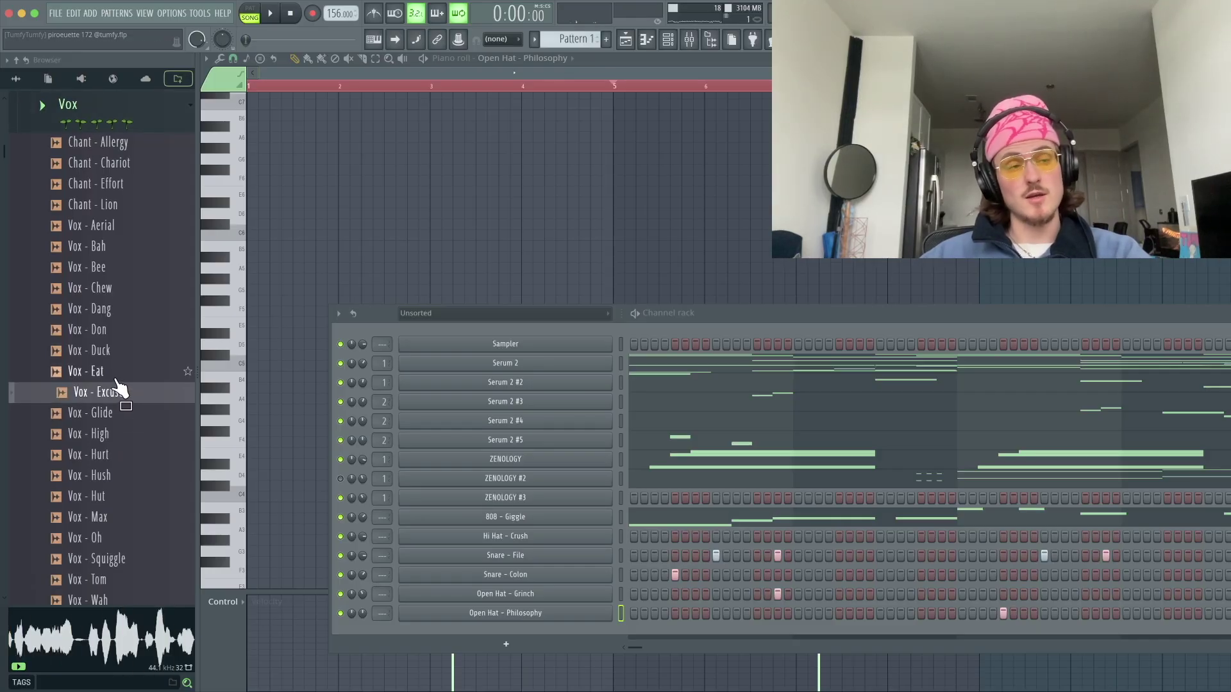
click(106, 455)
key(space)
click(110, 475)
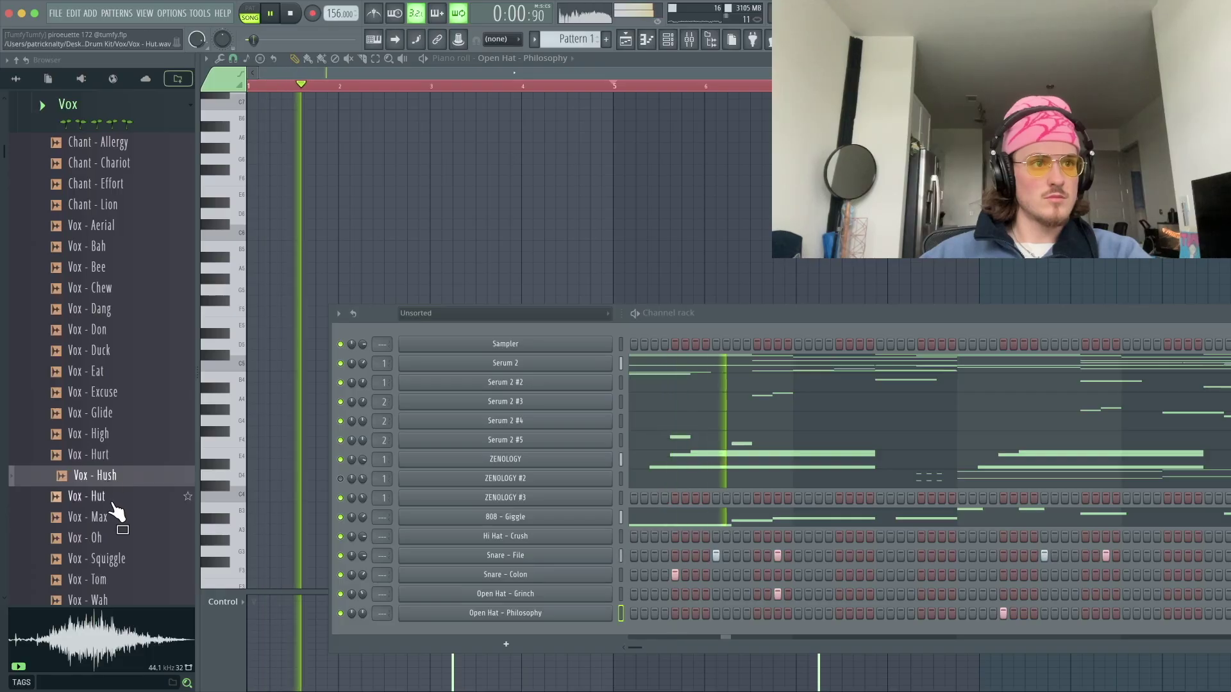
click(113, 496)
click(115, 517)
drag(110, 526, 756, 643)
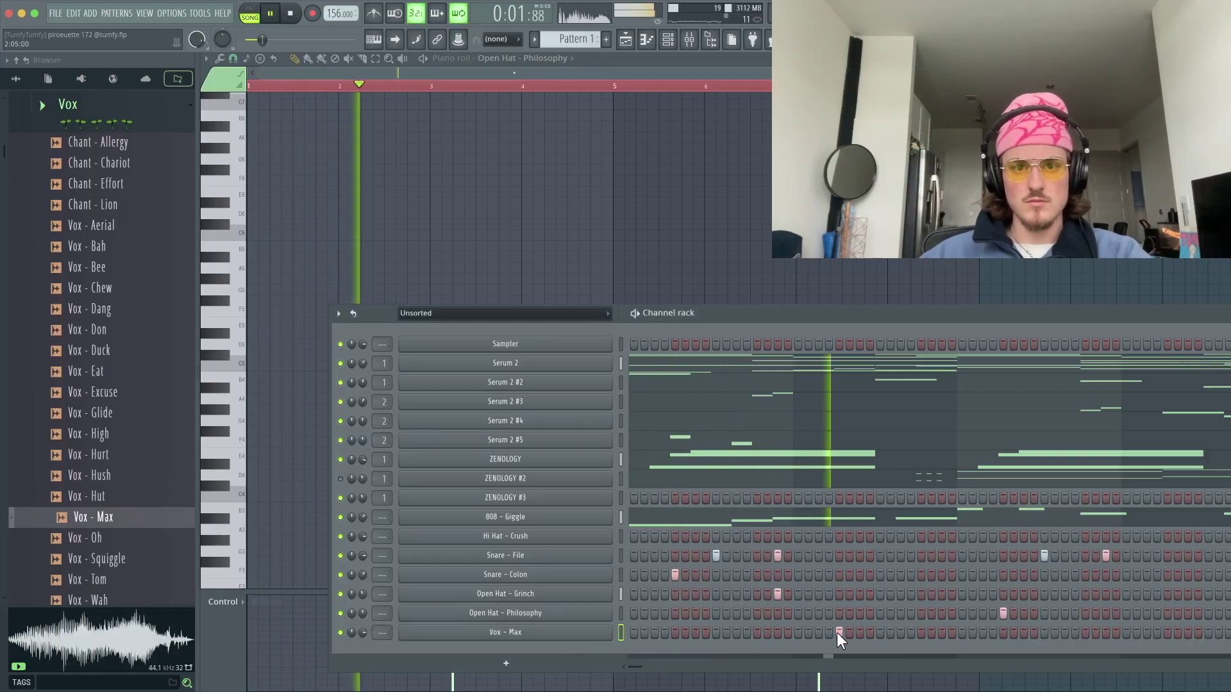
- Route the Vox - Max channel to mixer track 2 and adjust its time-stretching pitch and volume
key(space)
click(548, 633)
click(452, 334)
drag(434, 192, 437, 187)
click(482, 355)
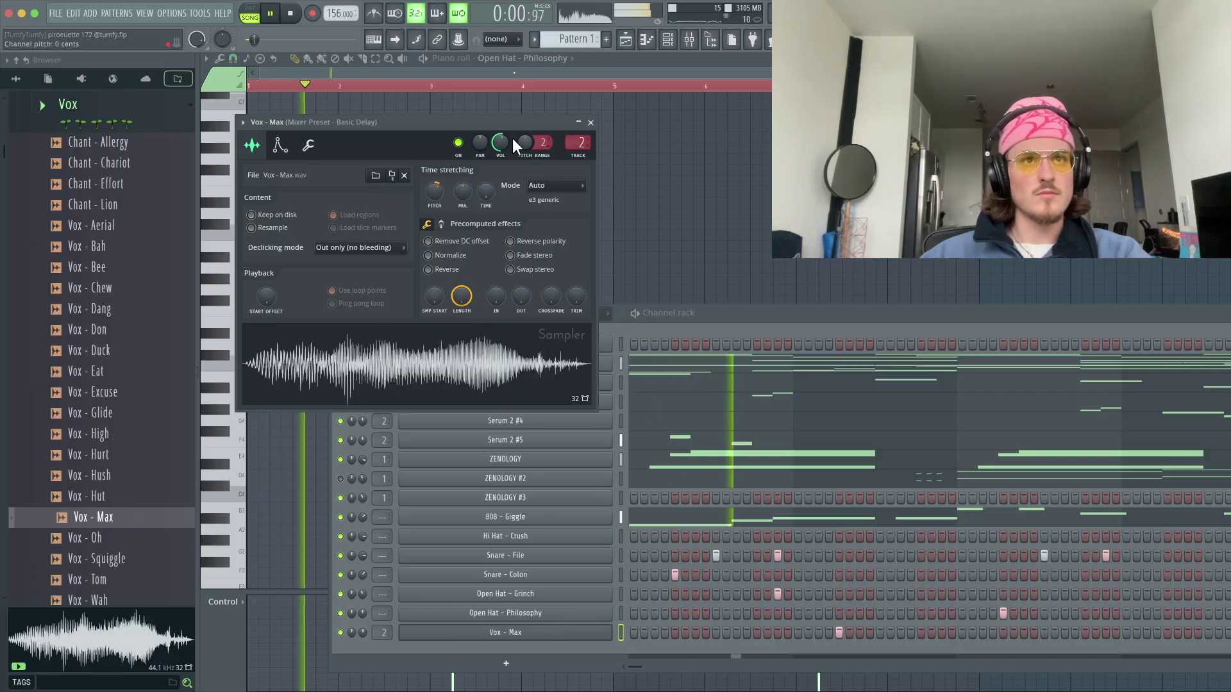
click(591, 122)
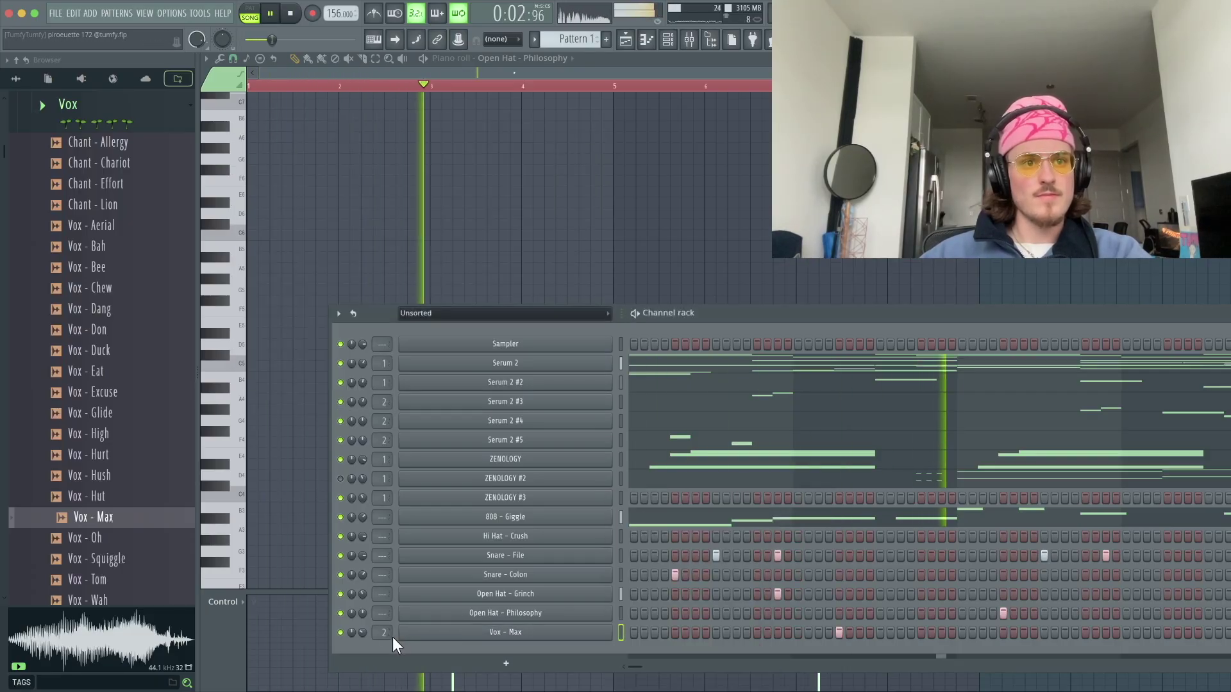
- Audition further vocal samples such as Vox - Tom and kicks such as Kick - Jolt from the drum kit
click(135, 598)
click(128, 579)
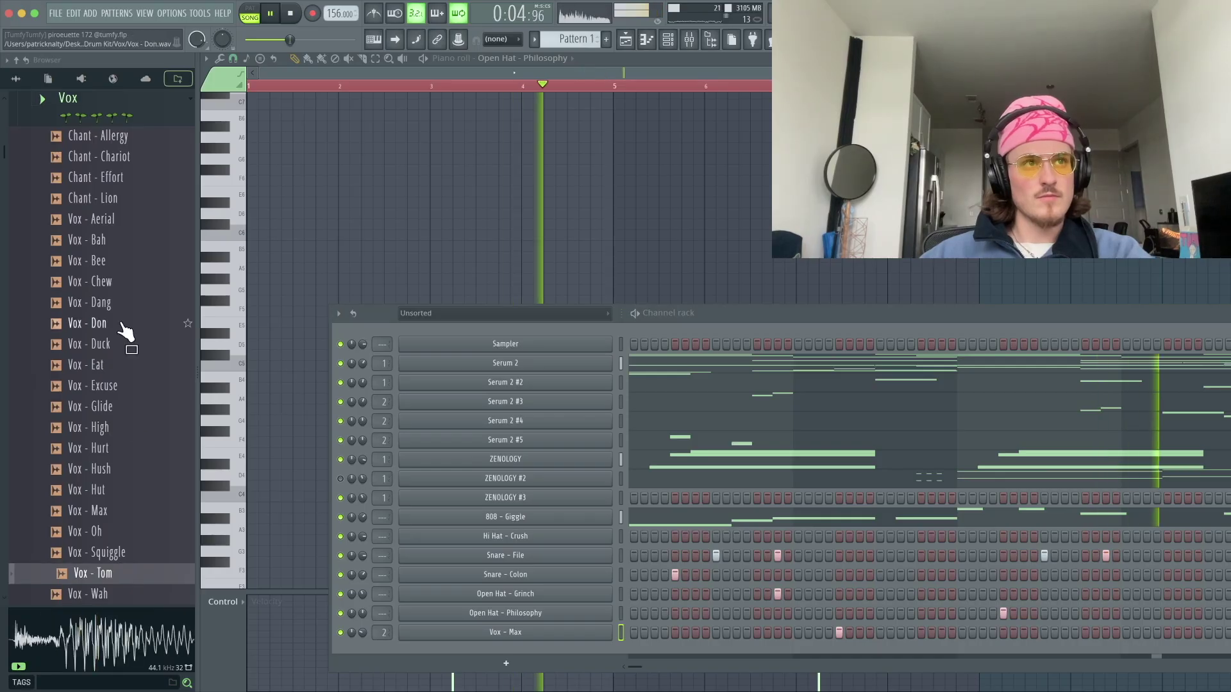
scroll(123, 334, up, 4)
click(122, 286)
click(120, 373)
click(122, 373)
click(123, 376)
scroll(125, 379, up, 4)
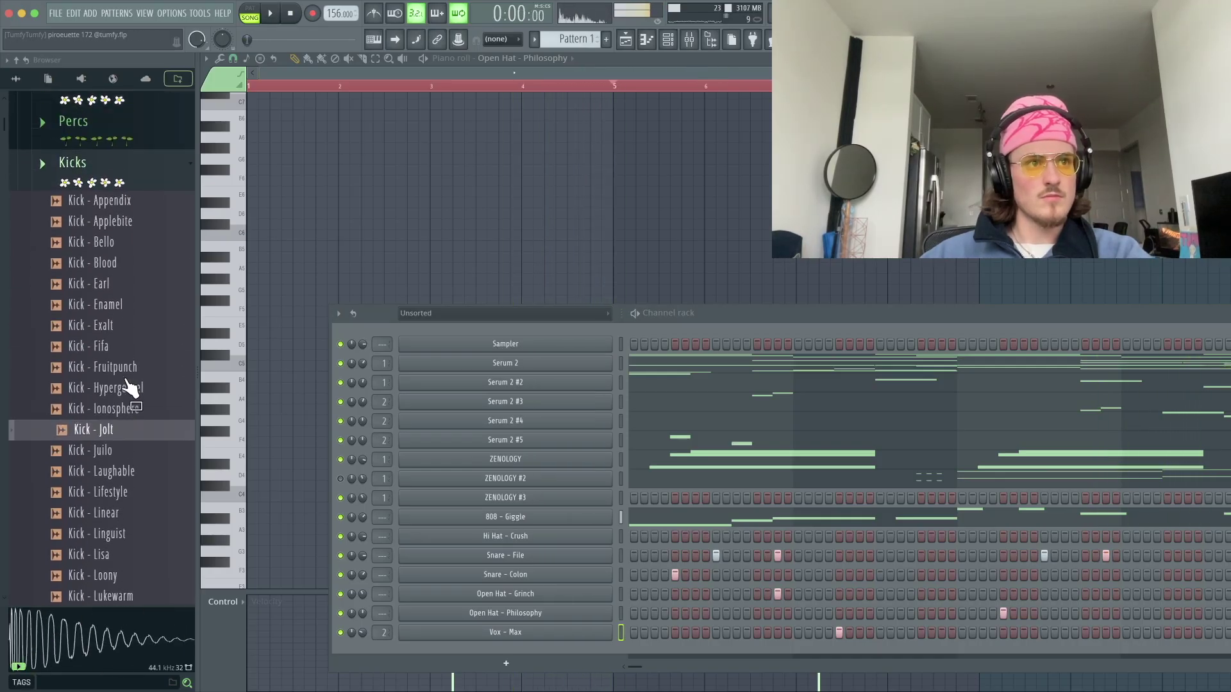
- Add Snare - Chive from the drum kit's Snares folder as a new channel below Vox - Max
click(73, 182)
scroll(96, 256, down, 3)
click(126, 292)
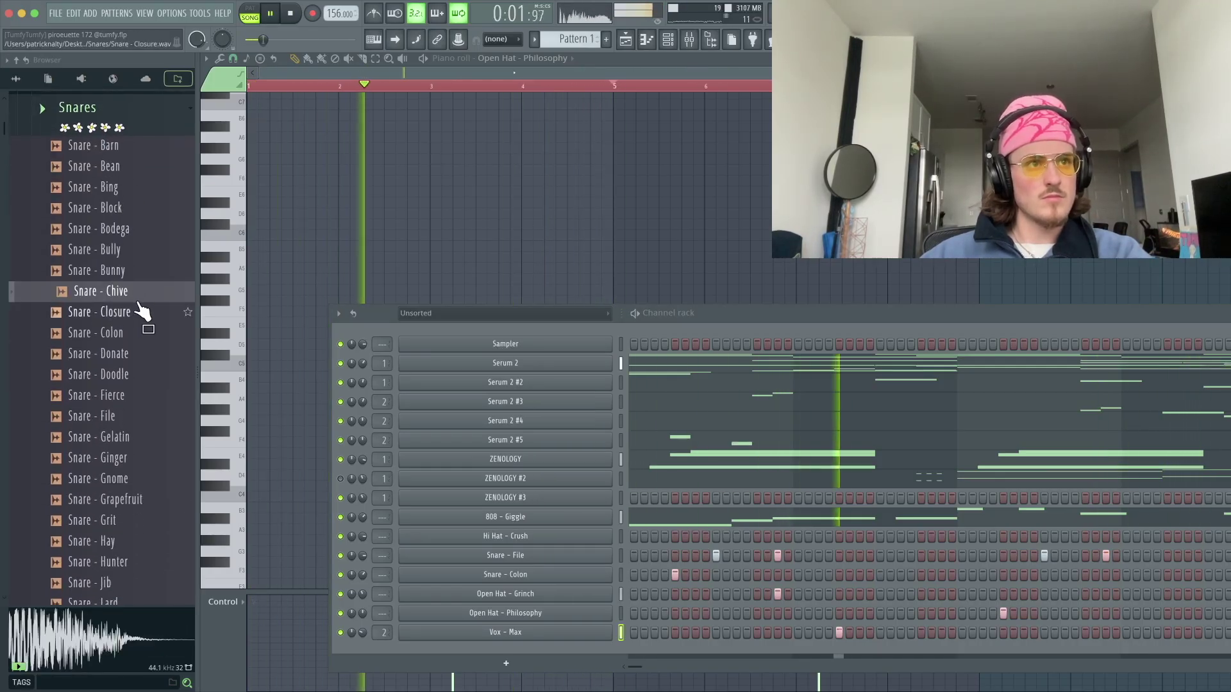
drag(120, 289, 503, 660)
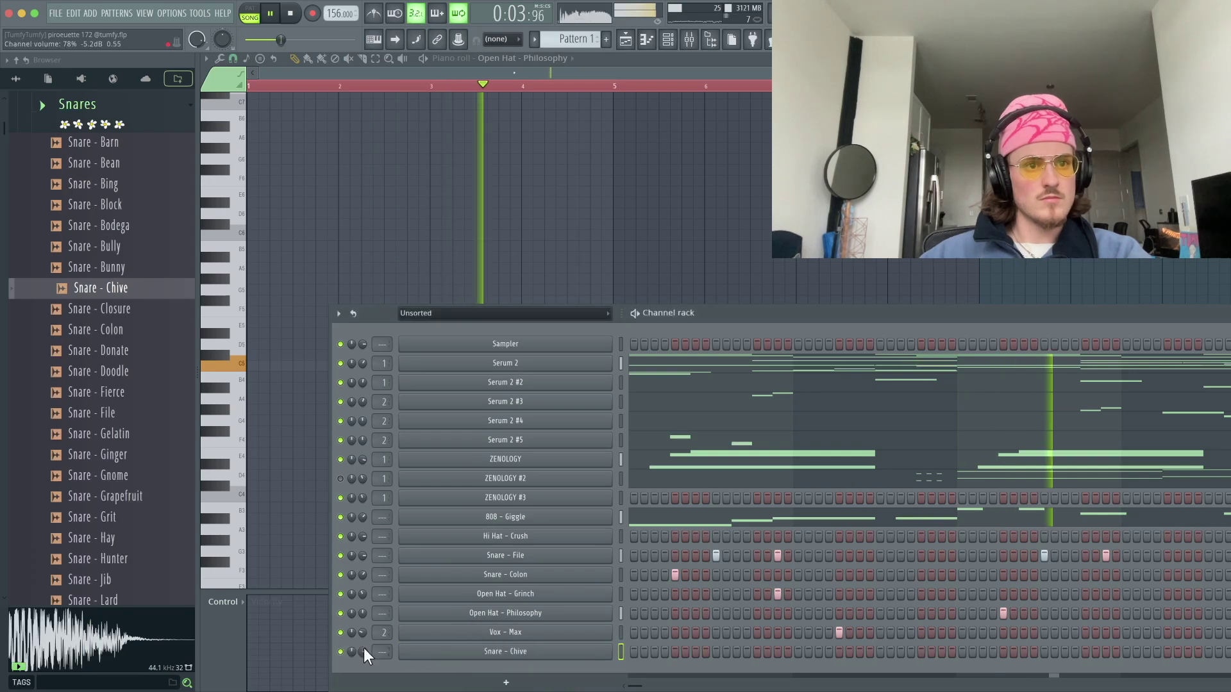
- Place consecutive Snare - Chive hits starting on step 9 of the fourth bar and lower the channel volume to 39%
right_click(503, 655)
click(1185, 658)
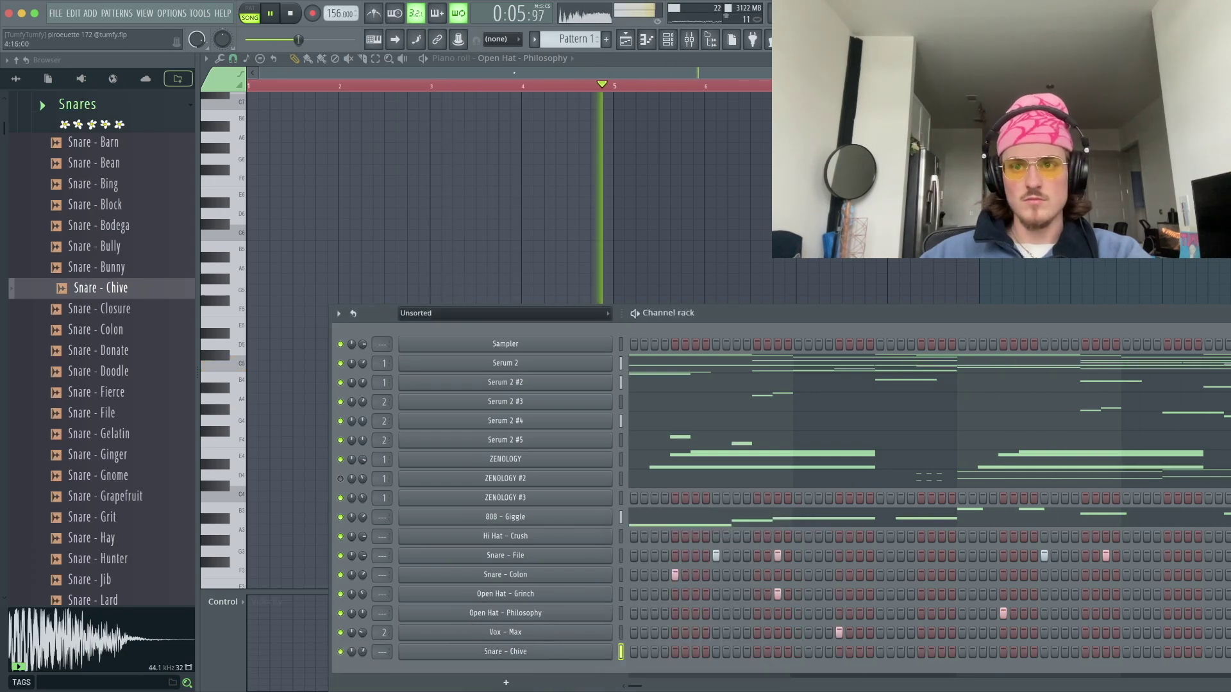
key(space)
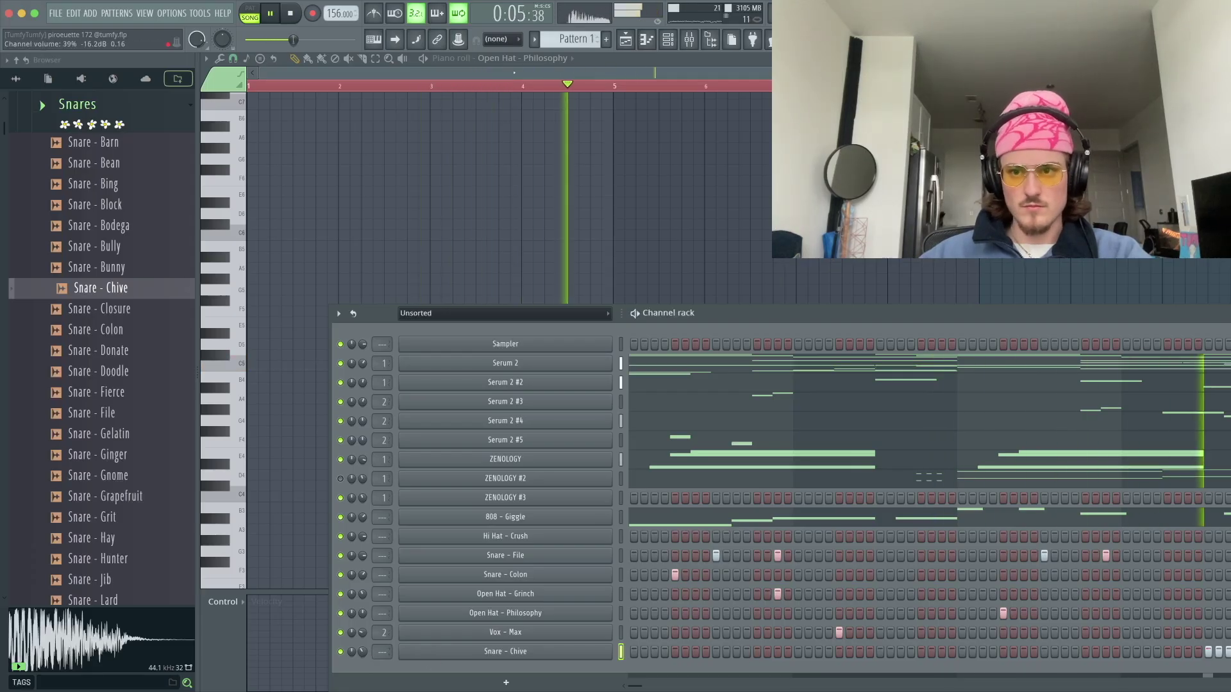
- Review the Snare - Chive notes in the piano roll and add Snare - Bing from the Snares folder as a new channel below it
right_click(560, 654)
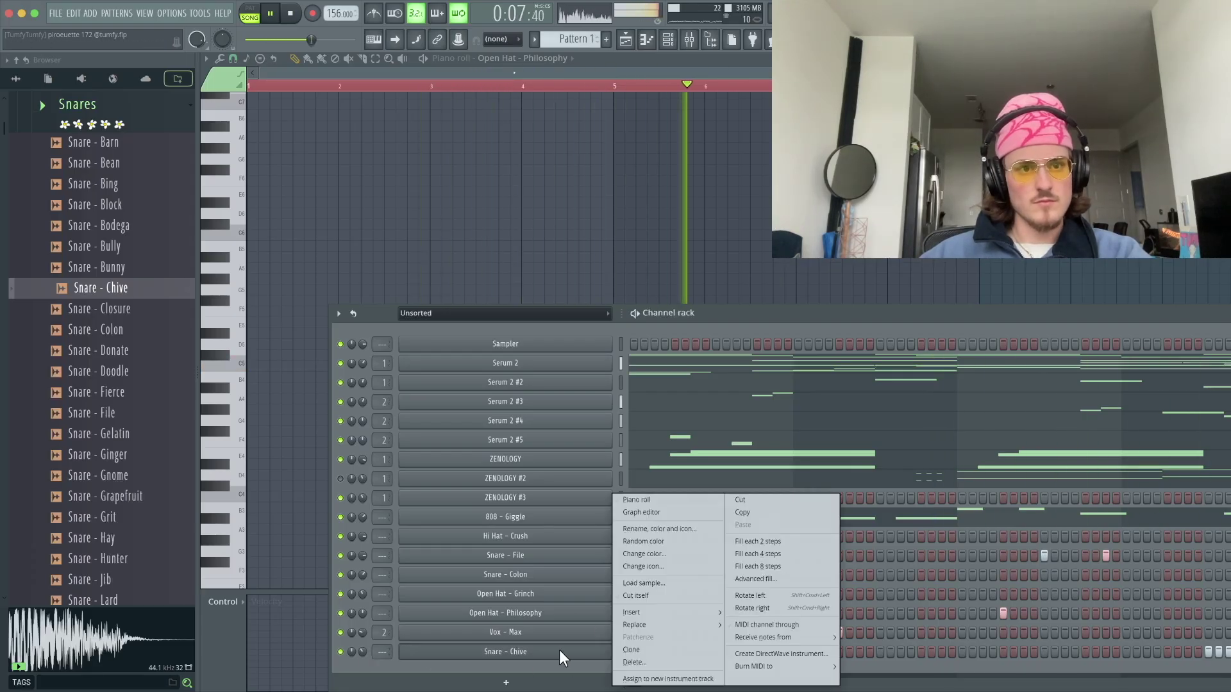
click(660, 502)
click(668, 40)
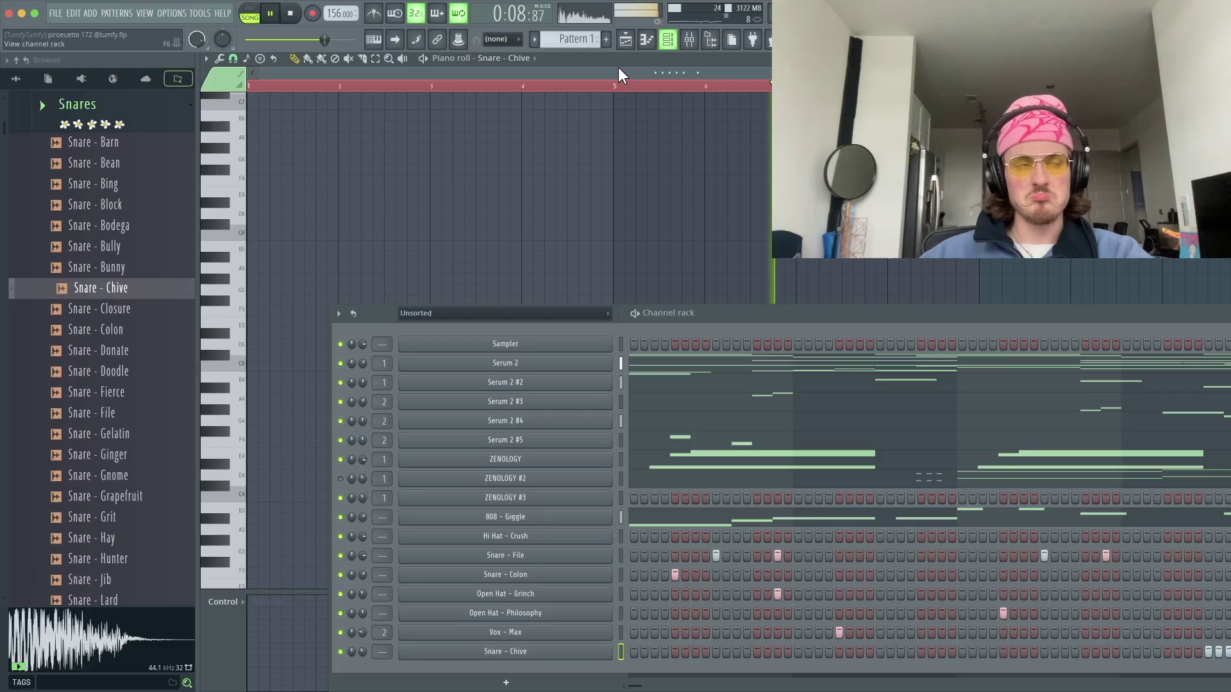
click(137, 184)
scroll(137, 193, up, 3)
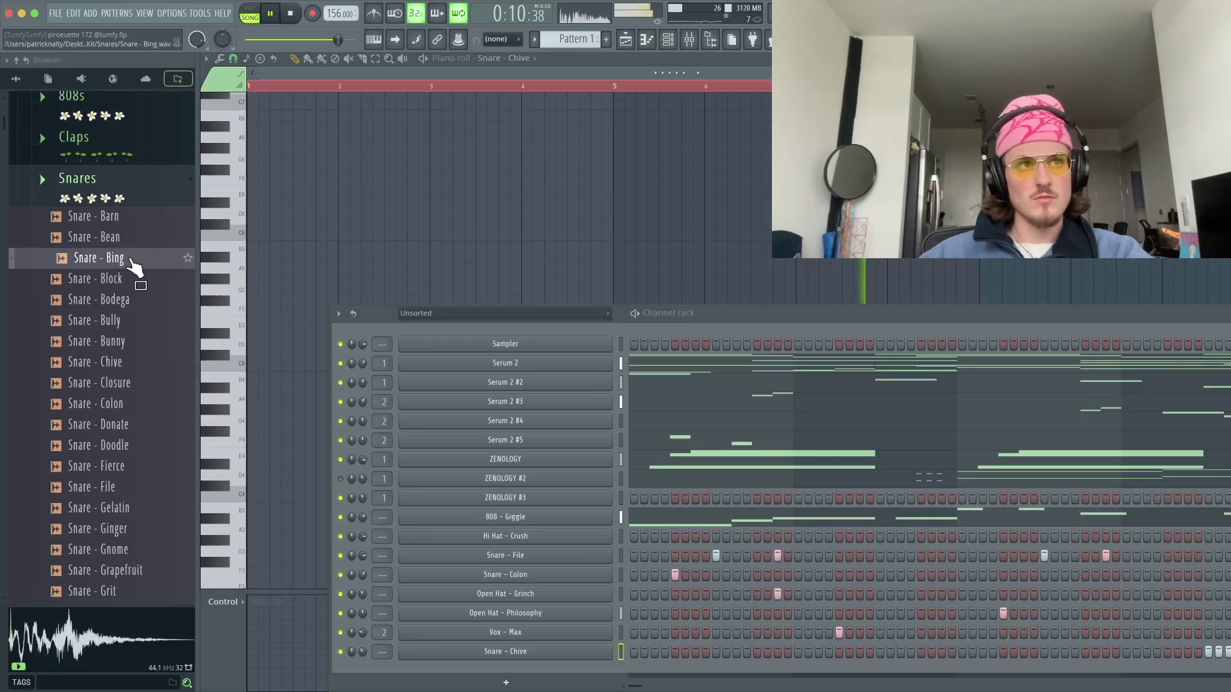
drag(559, 667, 559, 666)
- Place three Snare - Bing hits at the end of bar 8, with the last one pitched lower and the velocities rising
right_click(559, 663)
click(660, 500)
key(space)
click(941, 311)
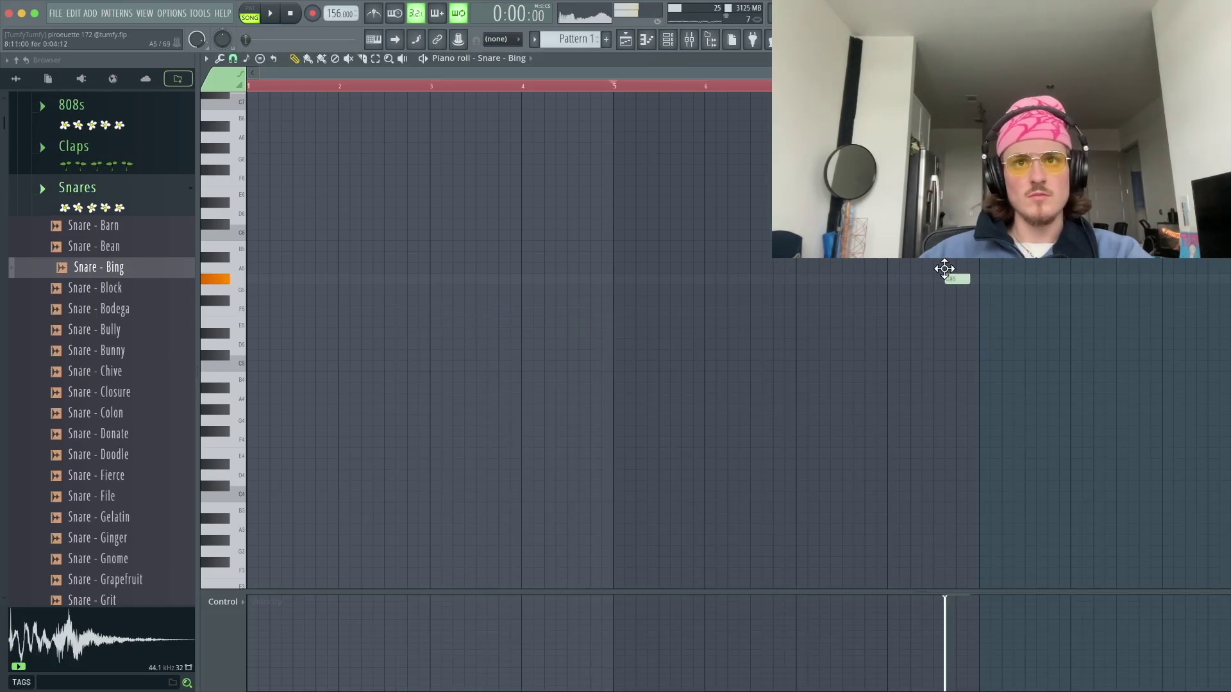
scroll(960, 236, up, 3)
drag(976, 236, 944, 236)
click(959, 236)
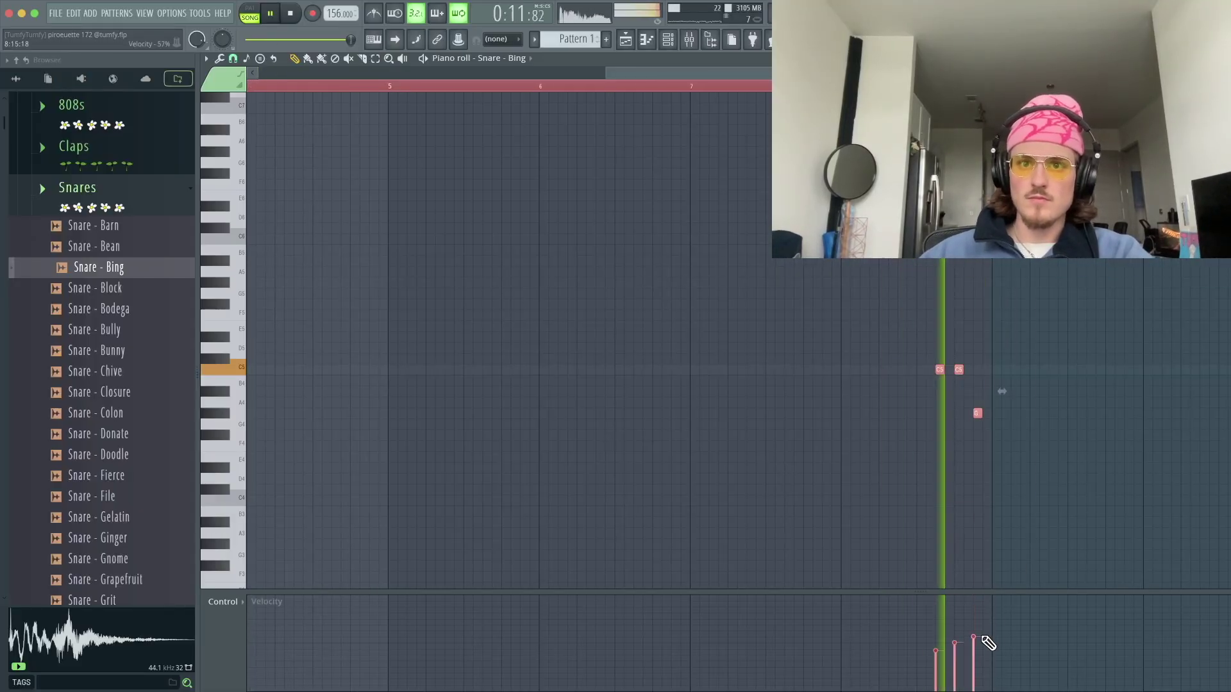
scroll(1078, 533, down, 2)
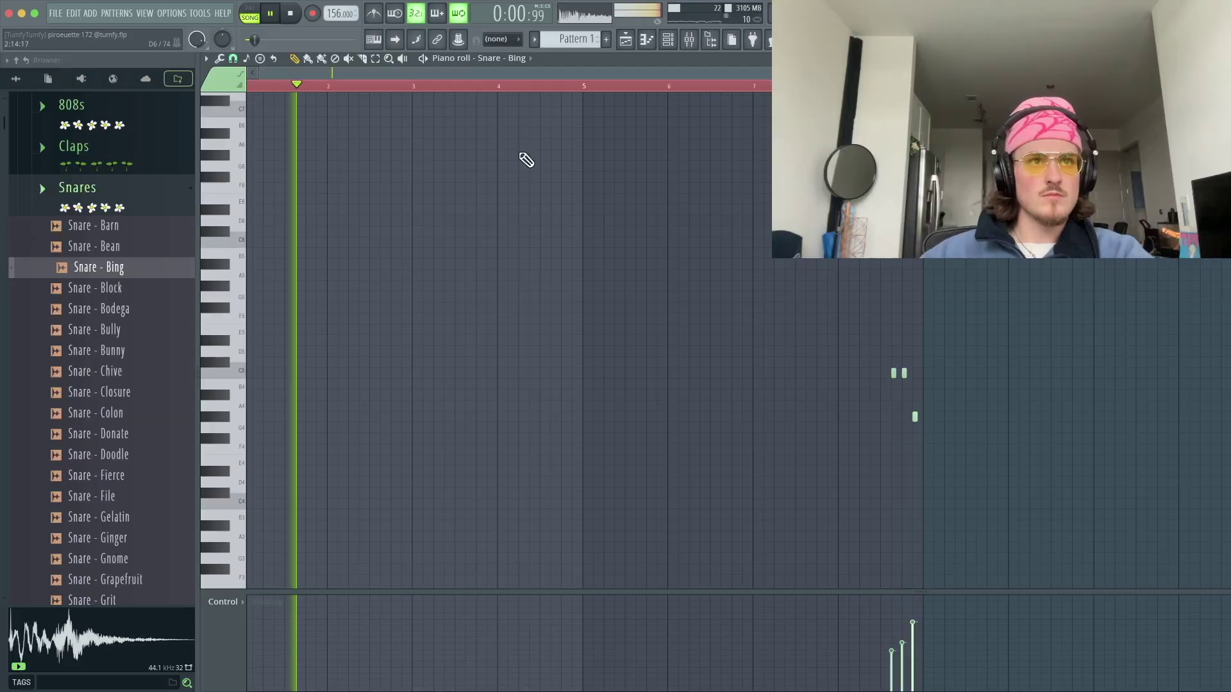
- Audition hi-hats in the drum kit's Hi Hats folder and add Hi Hat - Epoxy as a new channel below Snare - Bing
click(668, 40)
scroll(172, 292, up, 3)
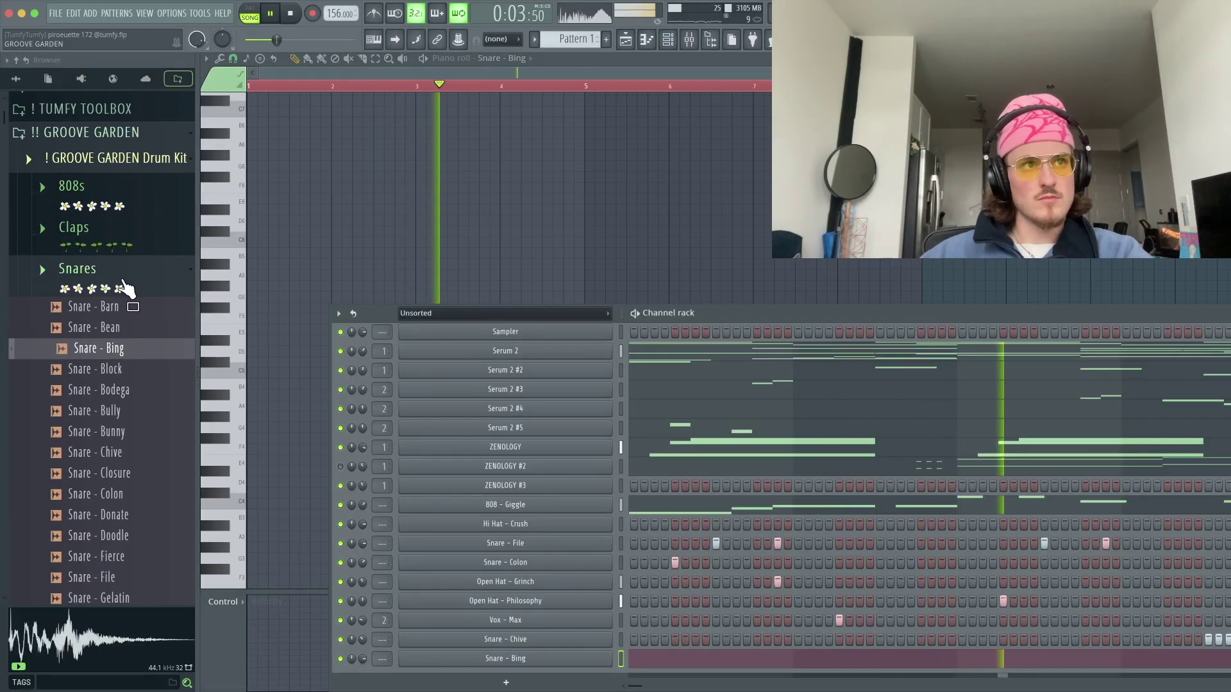
click(126, 283)
click(129, 330)
scroll(128, 364, down, 3)
click(128, 375)
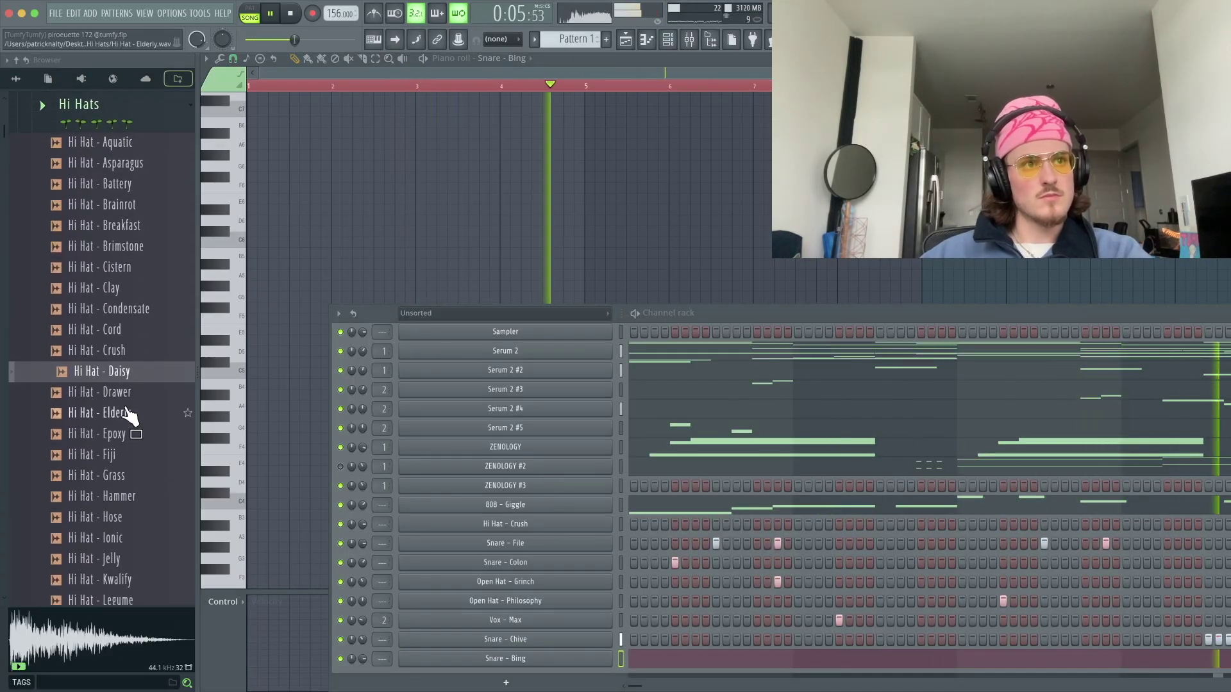
click(130, 499)
click(124, 435)
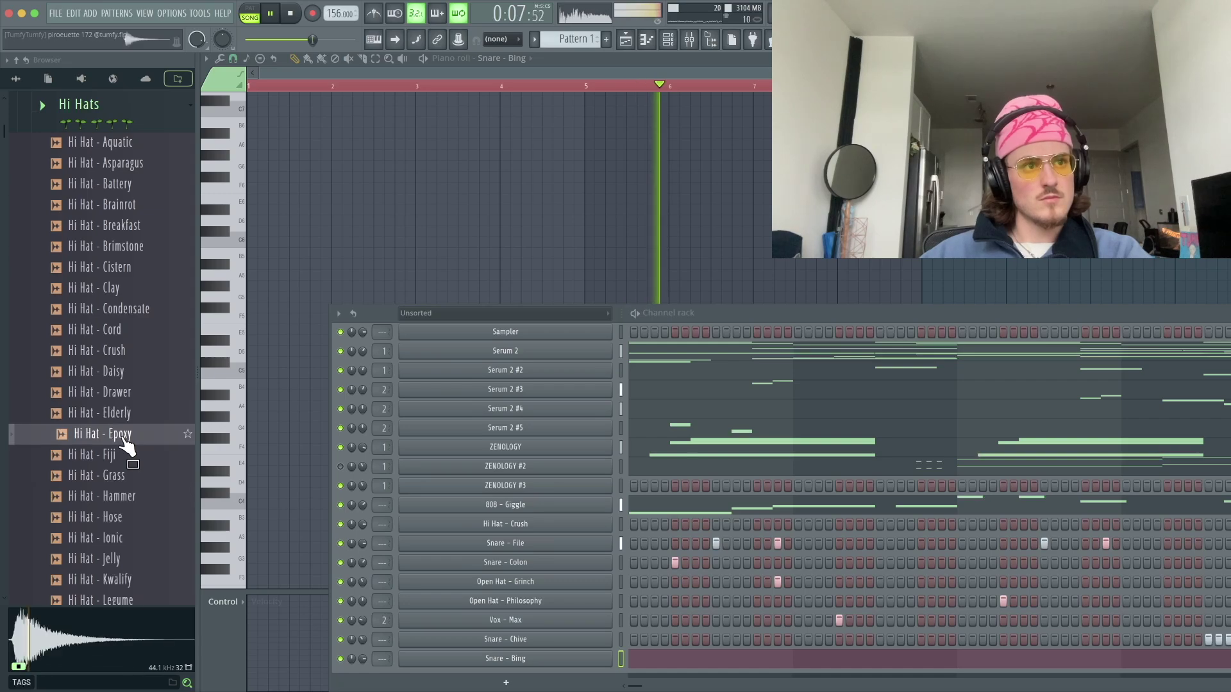
drag(731, 313, 637, 155)
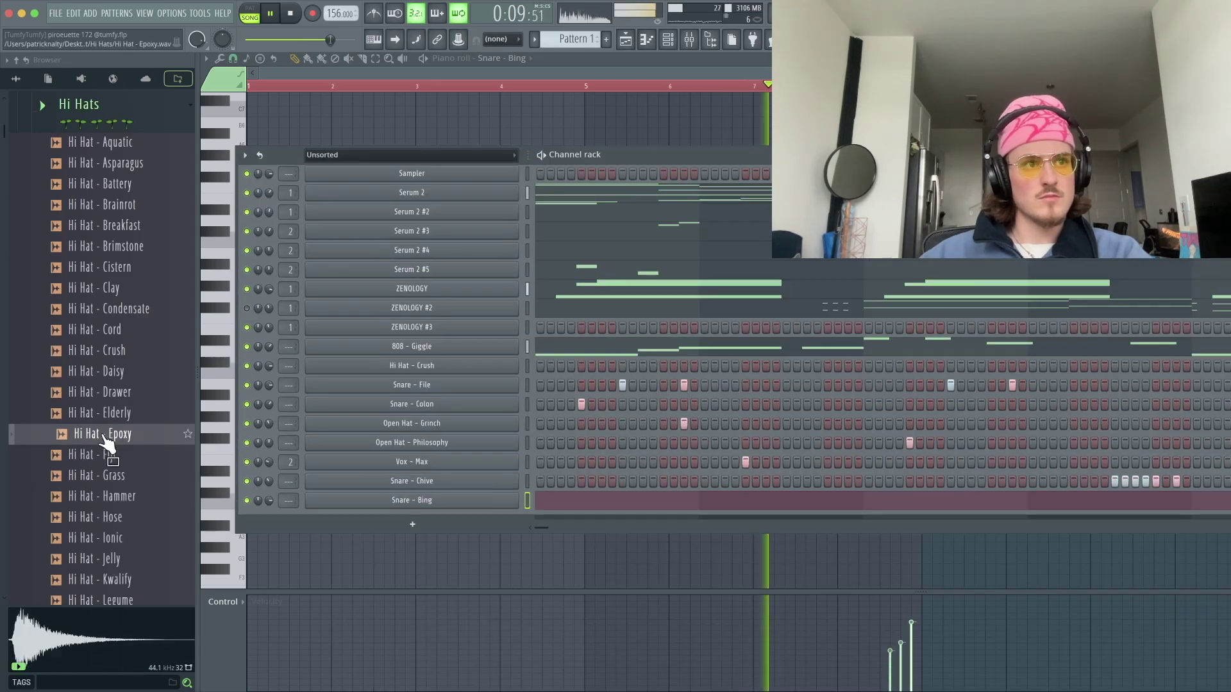
drag(482, 522, 268, 532)
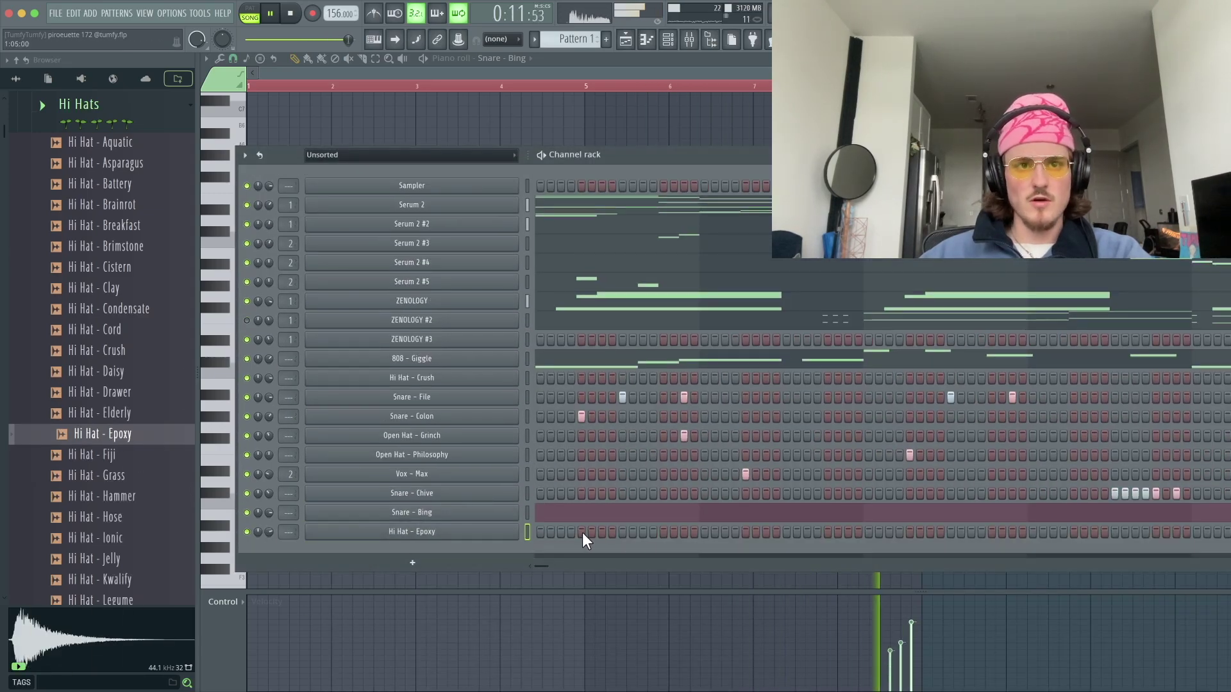
- Repeat a Hi Hat - Epoxy hit every half bar across all eight bars, starting on step 5 of the first bar
right_click(510, 532)
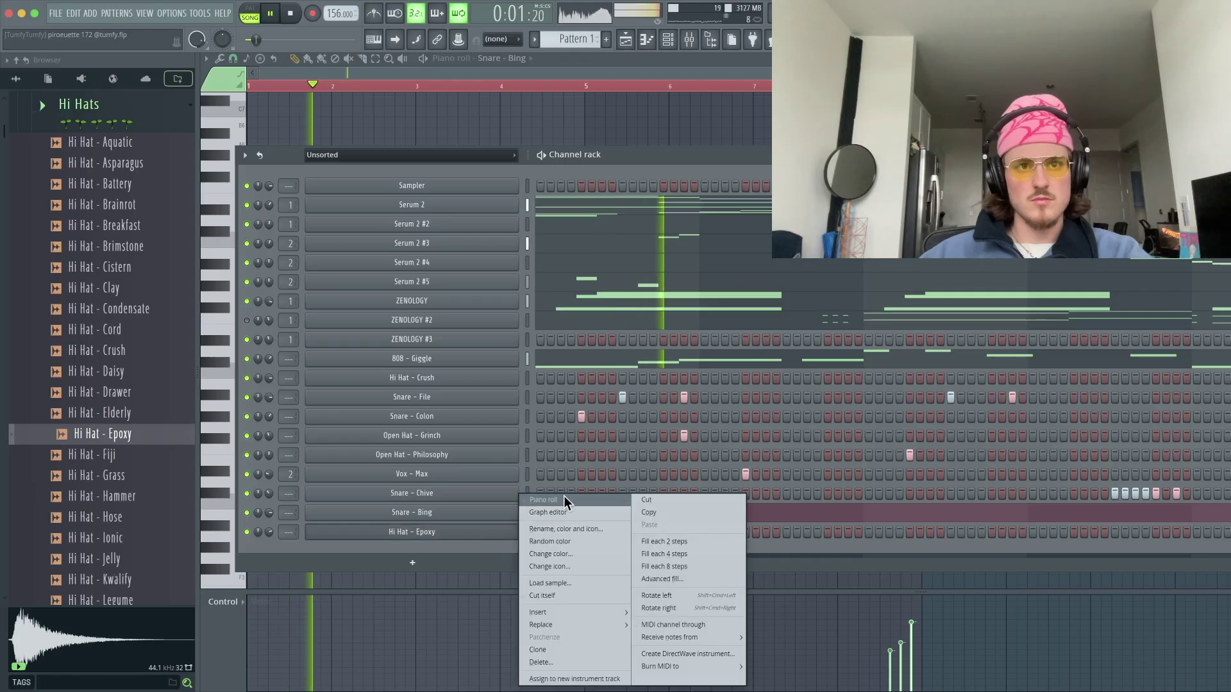
click(563, 499)
key(ctrl+a)
key(ctrl+b)
key(ctrl+b)
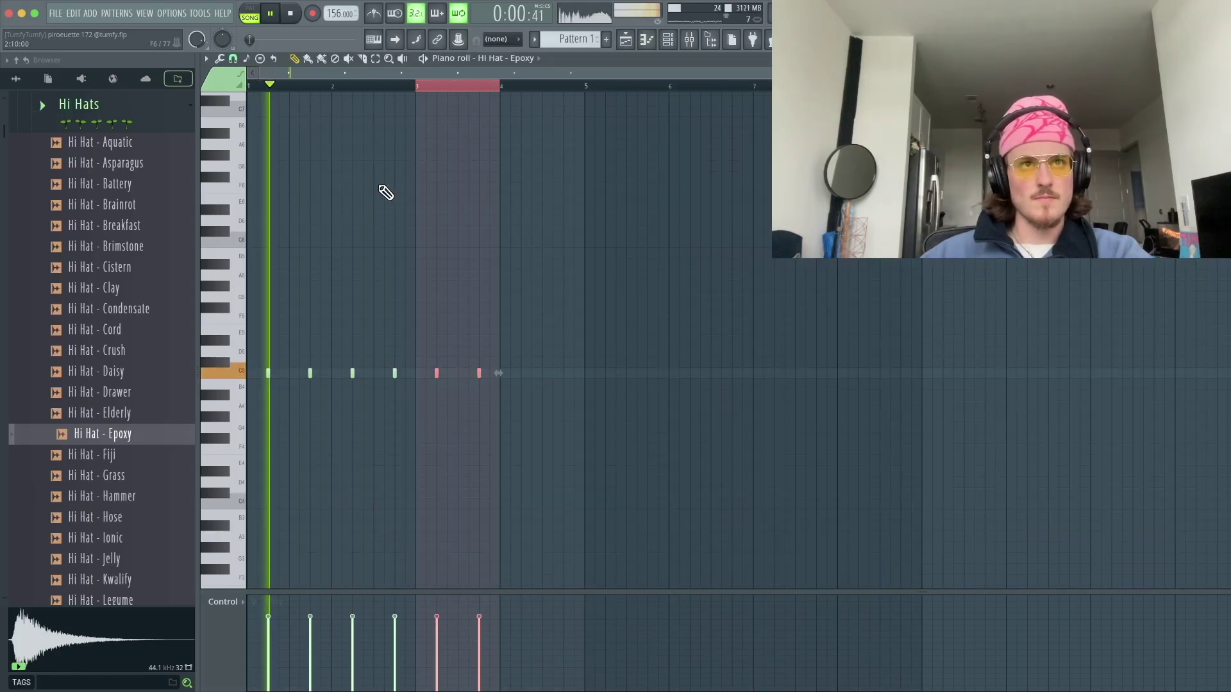
key(ctrl+b)
key(ctrl+b)
key(ctrl+b)
key(ctrl+b)
key(ctrl+b)
key(ctrl+d)
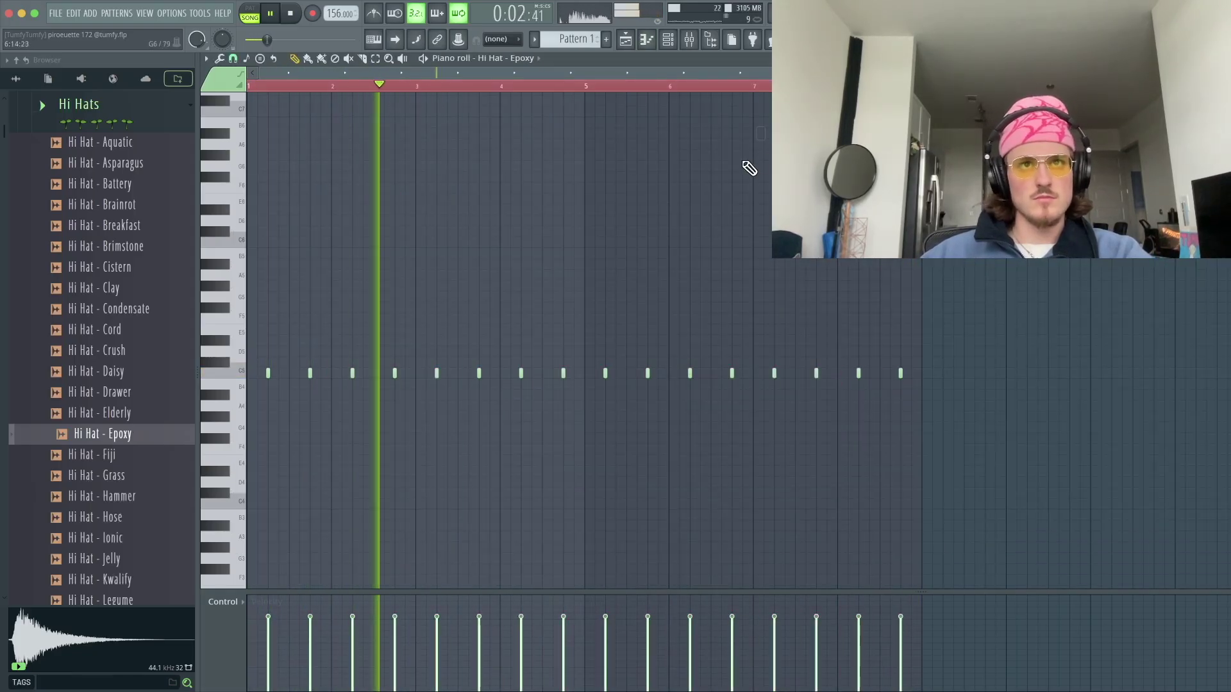
- Audition more hi-hats from Jelly onward and add Hi Hat - Monestary as a new channel below Hi Hat - Epoxy
click(667, 40)
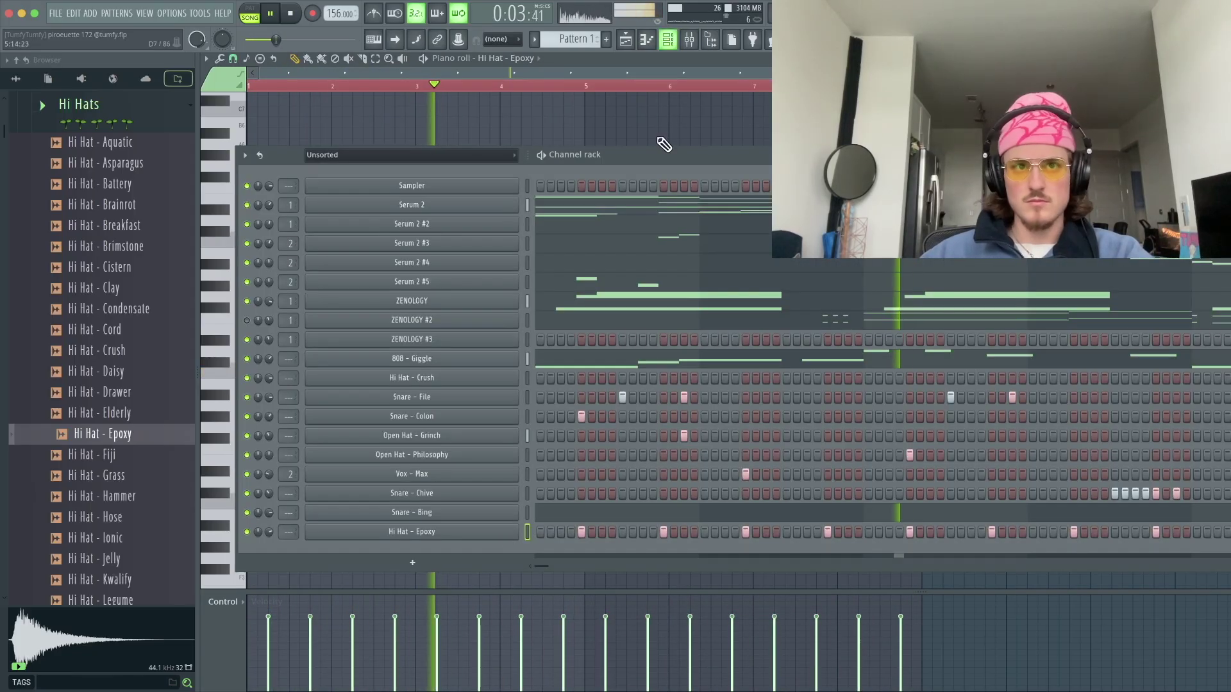
click(147, 565)
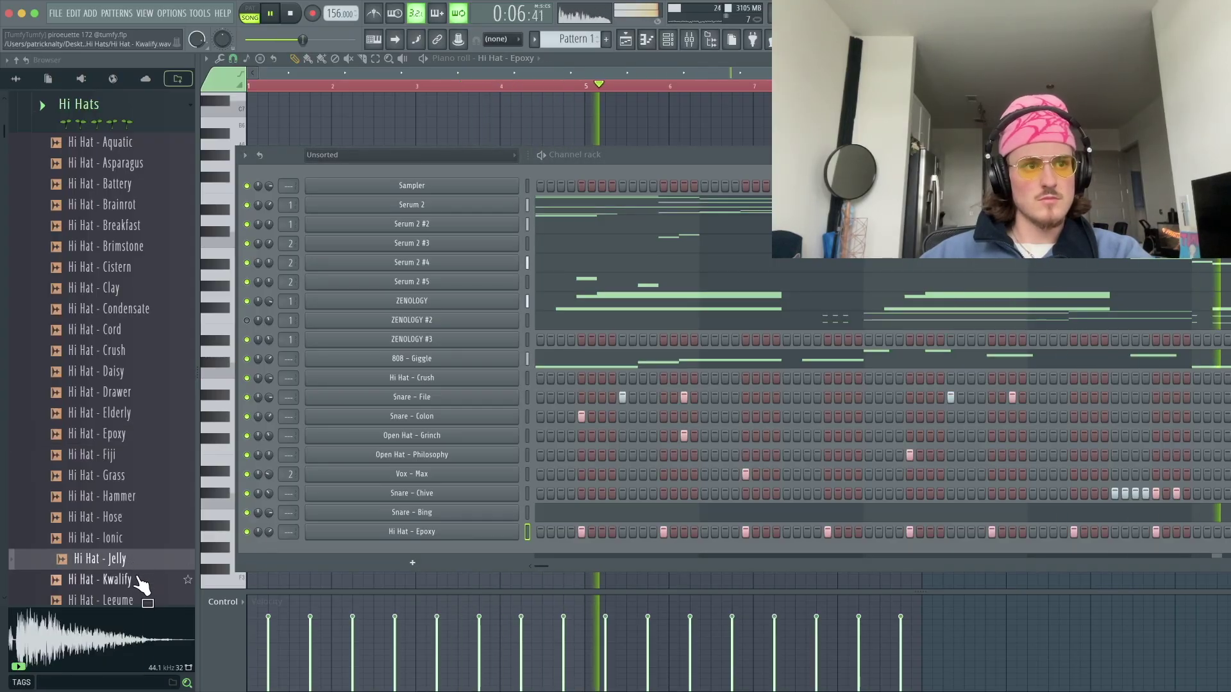
click(137, 579)
scroll(137, 577, down, 1)
click(138, 566)
scroll(137, 564, down, 3)
click(137, 429)
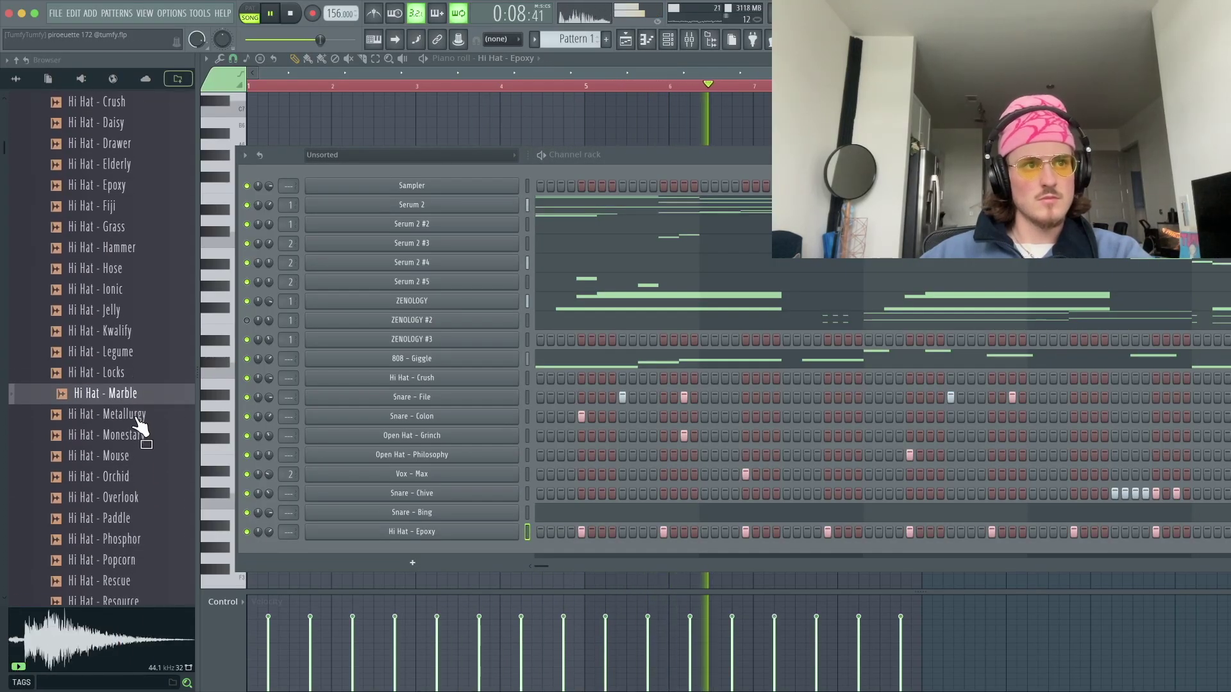
click(134, 414)
click(135, 435)
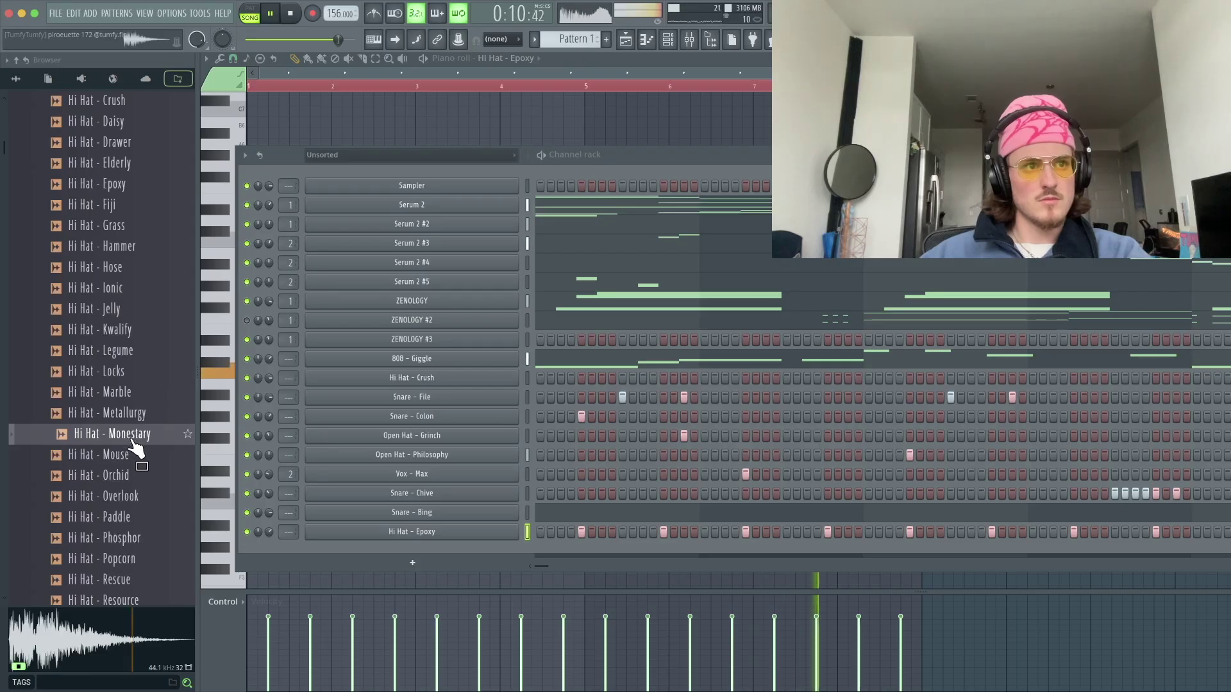
drag(160, 452, 568, 566)
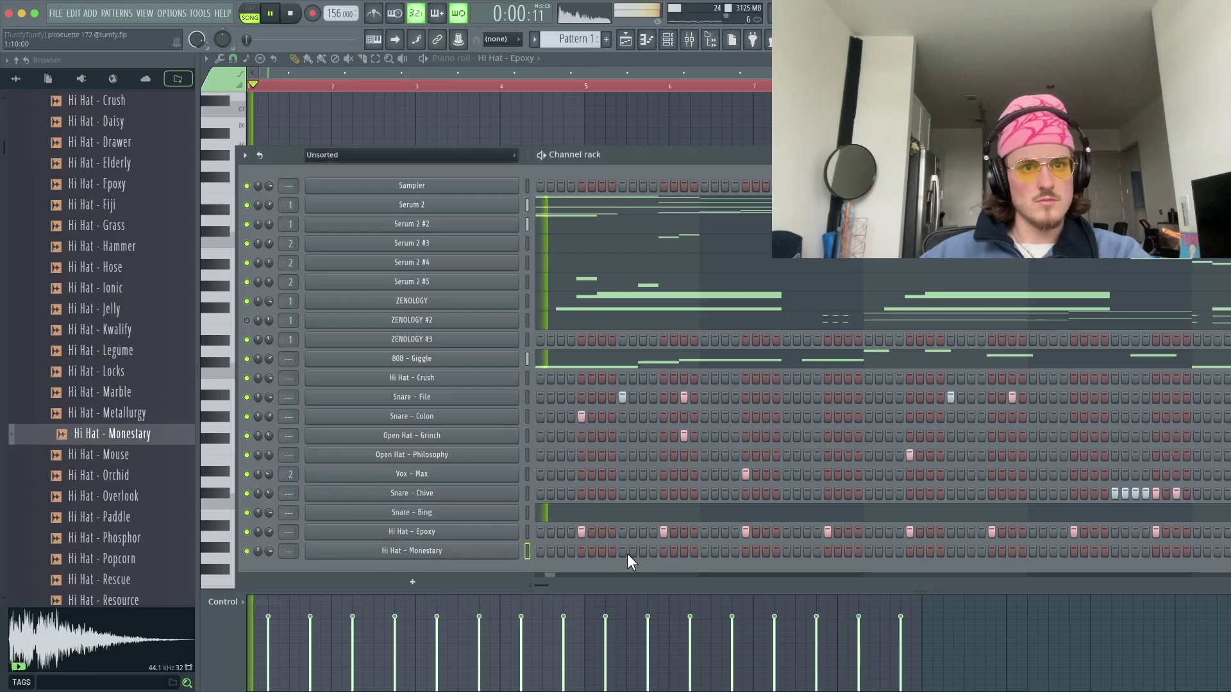
- Place two consecutive Hi Hat - Monestary hits on steps 10 and 11 of the first bar
drag(643, 552, 653, 552)
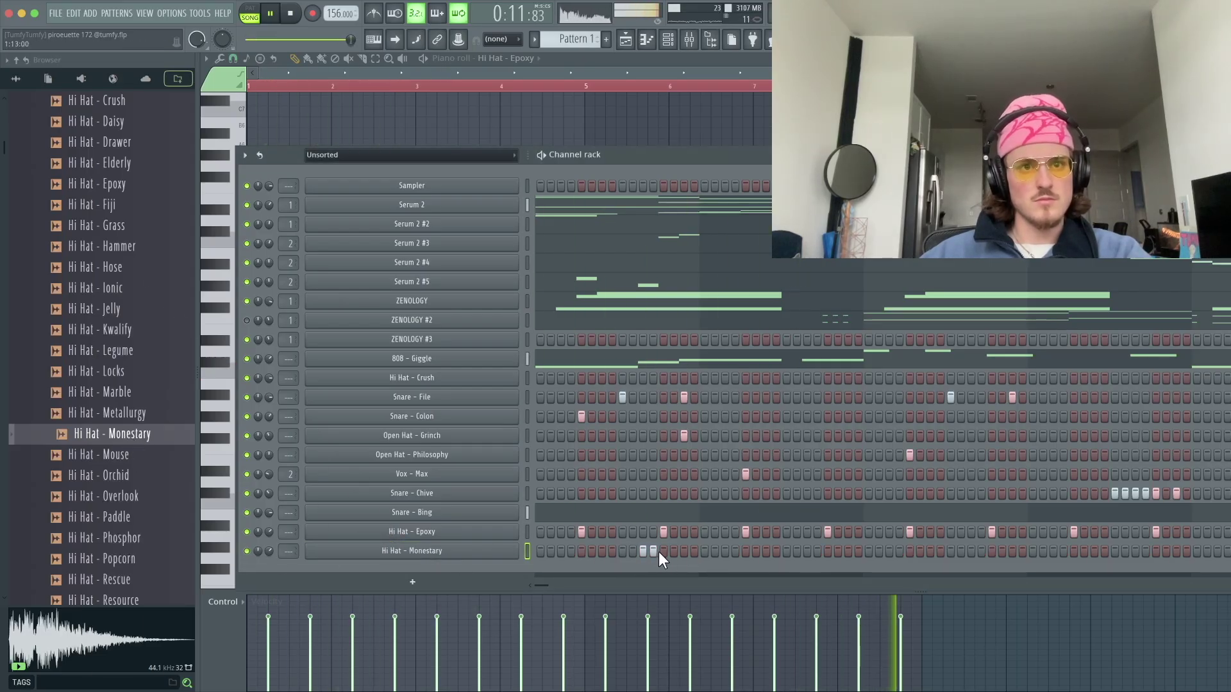
right_click(654, 551)
click(329, 83)
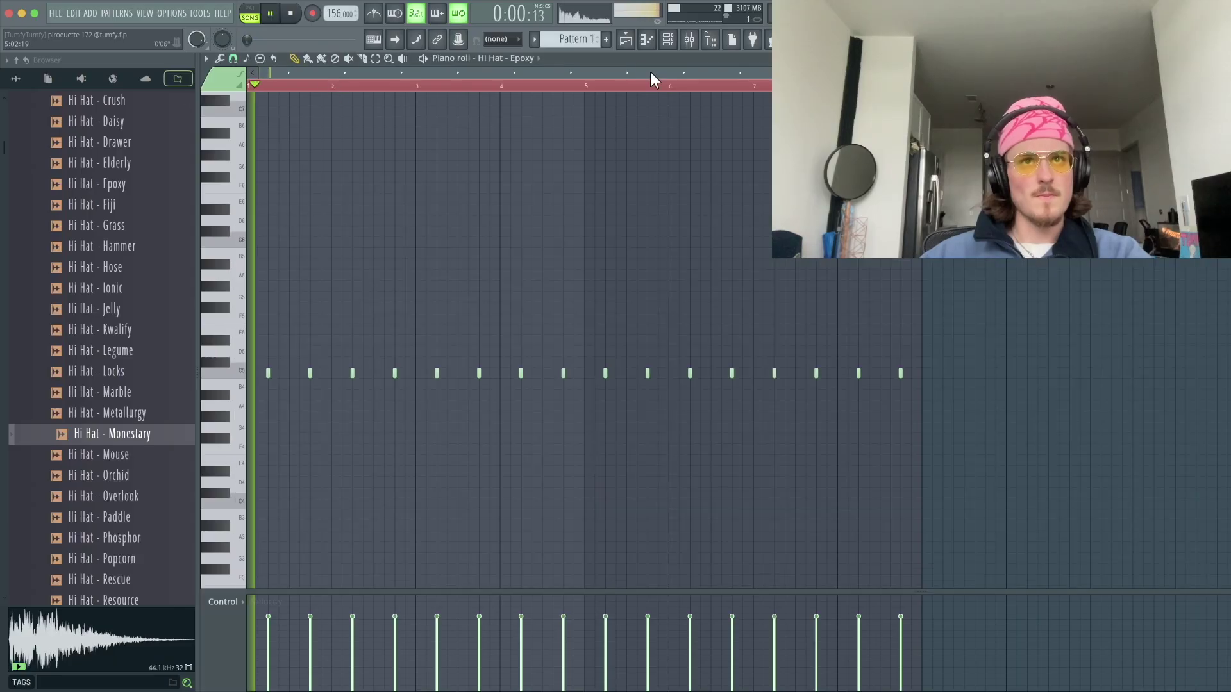
click(667, 41)
click(633, 551)
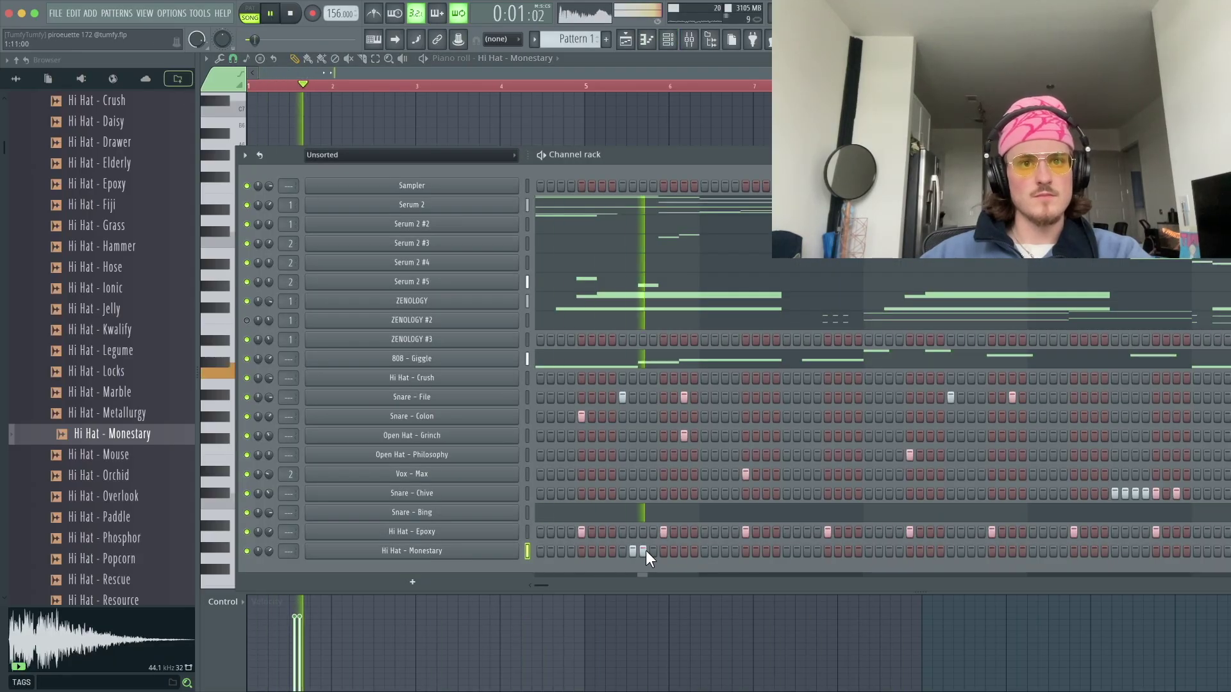
- Duplicate the two-bar Hi Hat - Monestary phrase in the piano roll until it fills all eight bars
right_click(432, 553)
click(545, 500)
key(space)
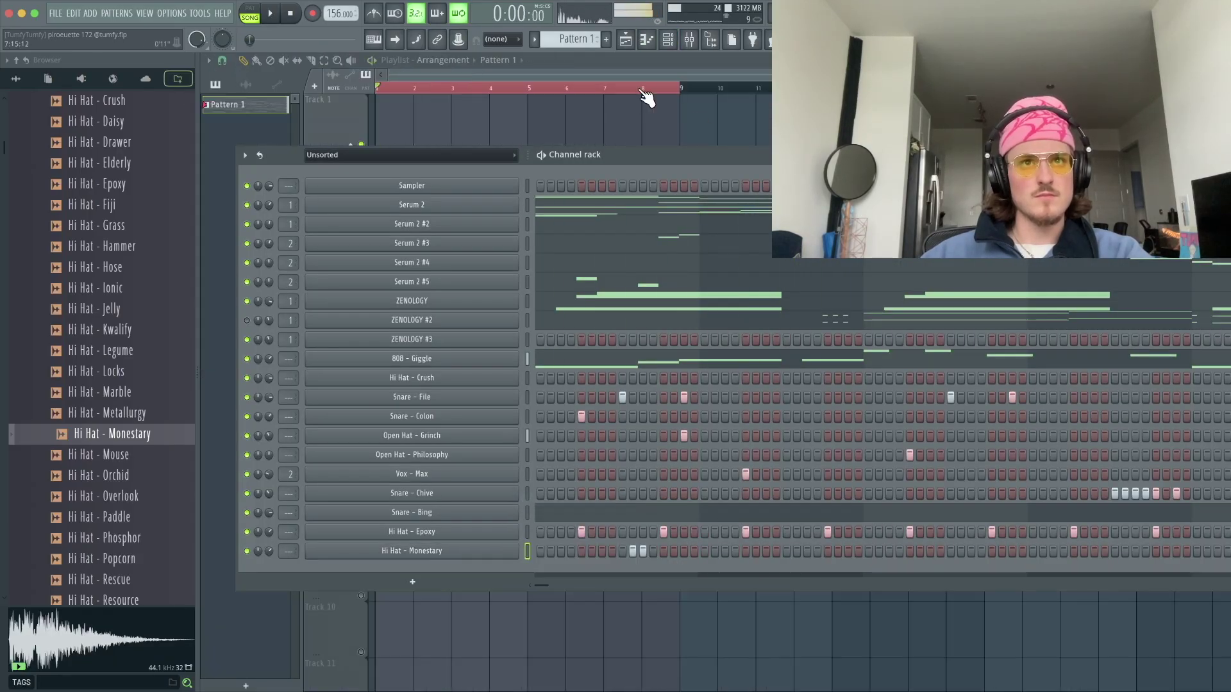
right_click(521, 553)
click(553, 504)
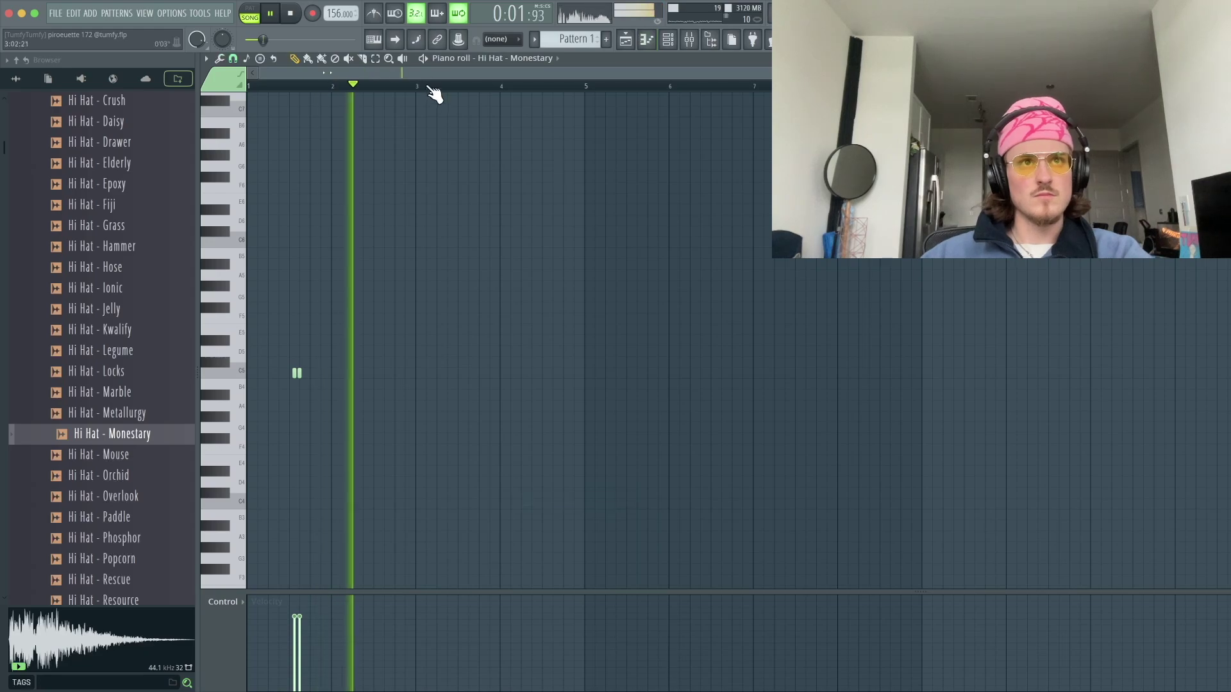
drag(400, 89, 247, 89)
key(super+b)
key(super+b)
key(super+b)
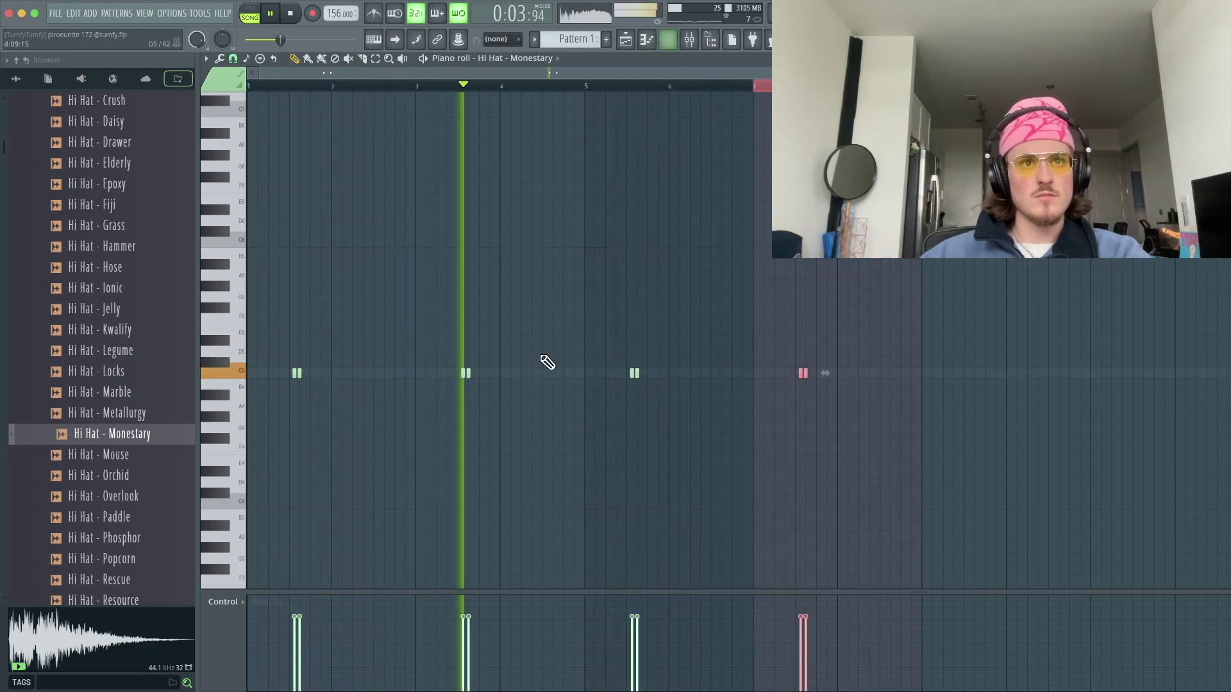
key(super+a)
key(super+d)
- Audition further hi-hat samples from the drum kit, such as Hi Hat - Kwalify and Hi Hat - Popcorn
click(668, 40)
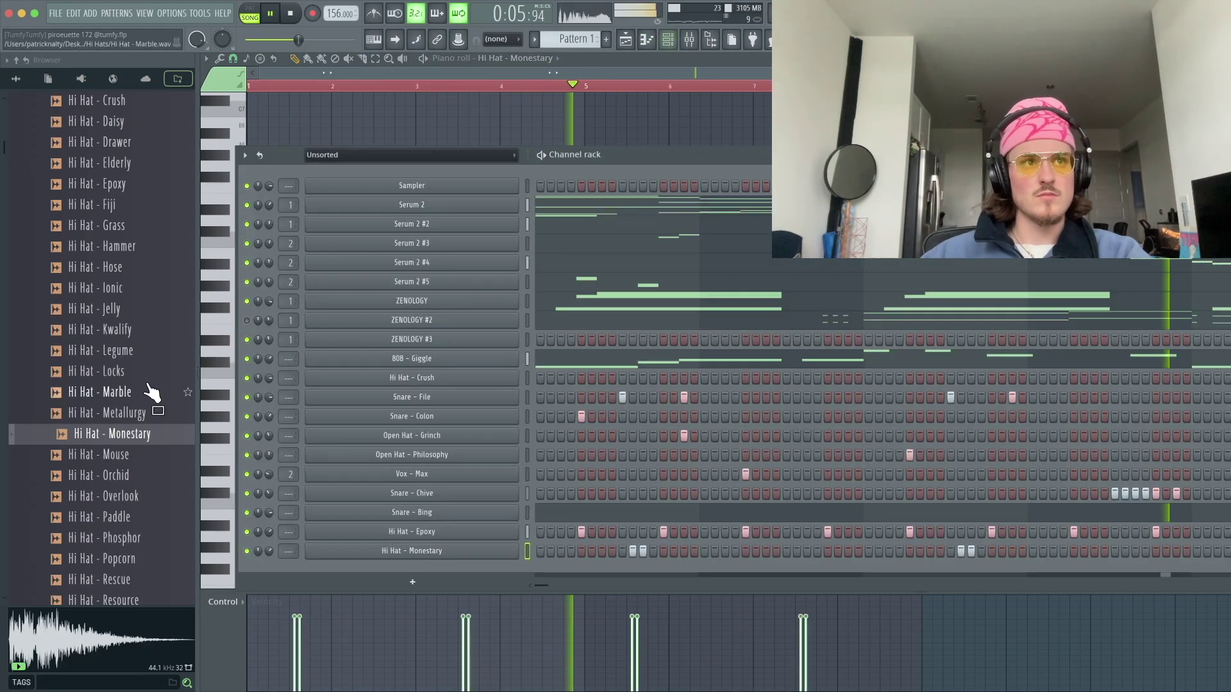
click(137, 329)
click(142, 563)
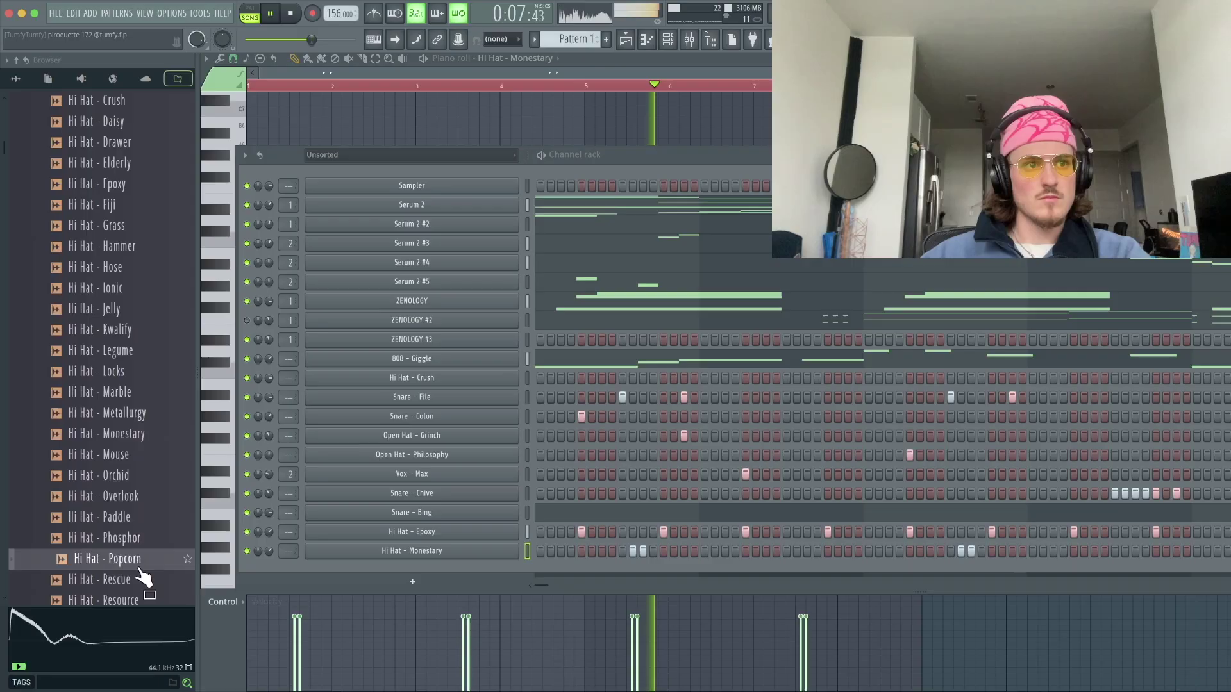
- Add the Hi Hat - Kwalify sample as a new channel and open its piano roll
click(128, 331)
drag(385, 581, 410, 575)
right_click(422, 574)
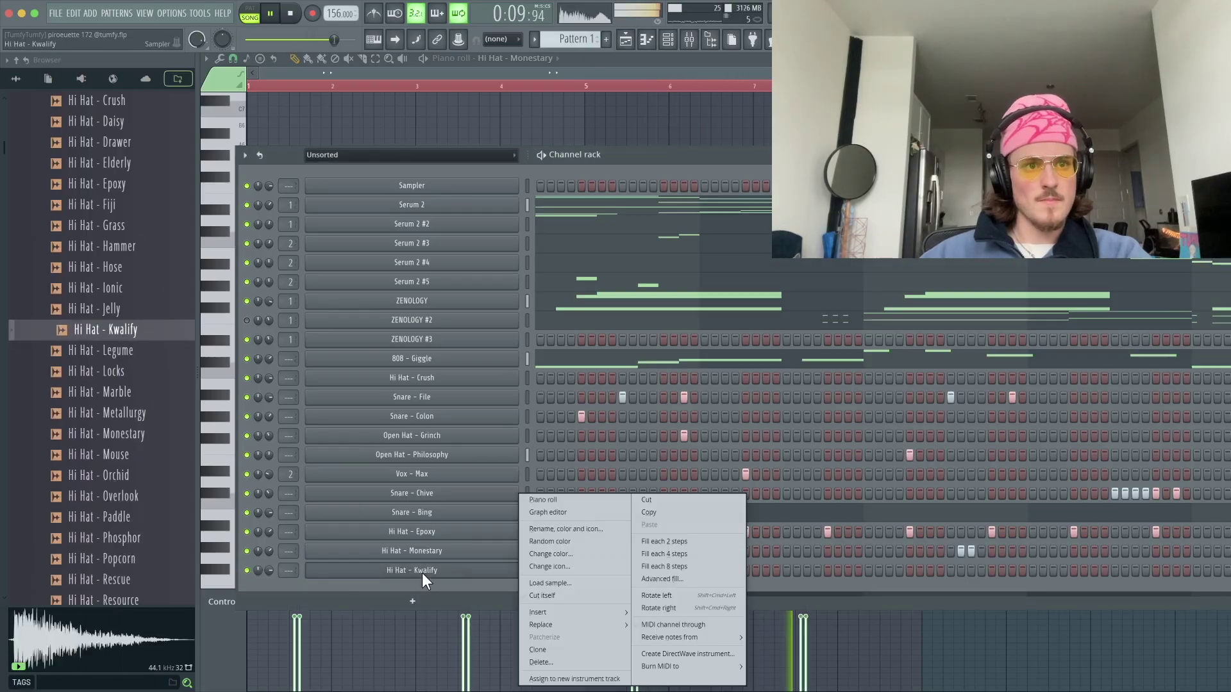
click(579, 500)
- Paint a fast roll of eight short C5 notes across the last beat of bar 2, erasing the extra note at bar 3
scroll(313, 466, up, 2)
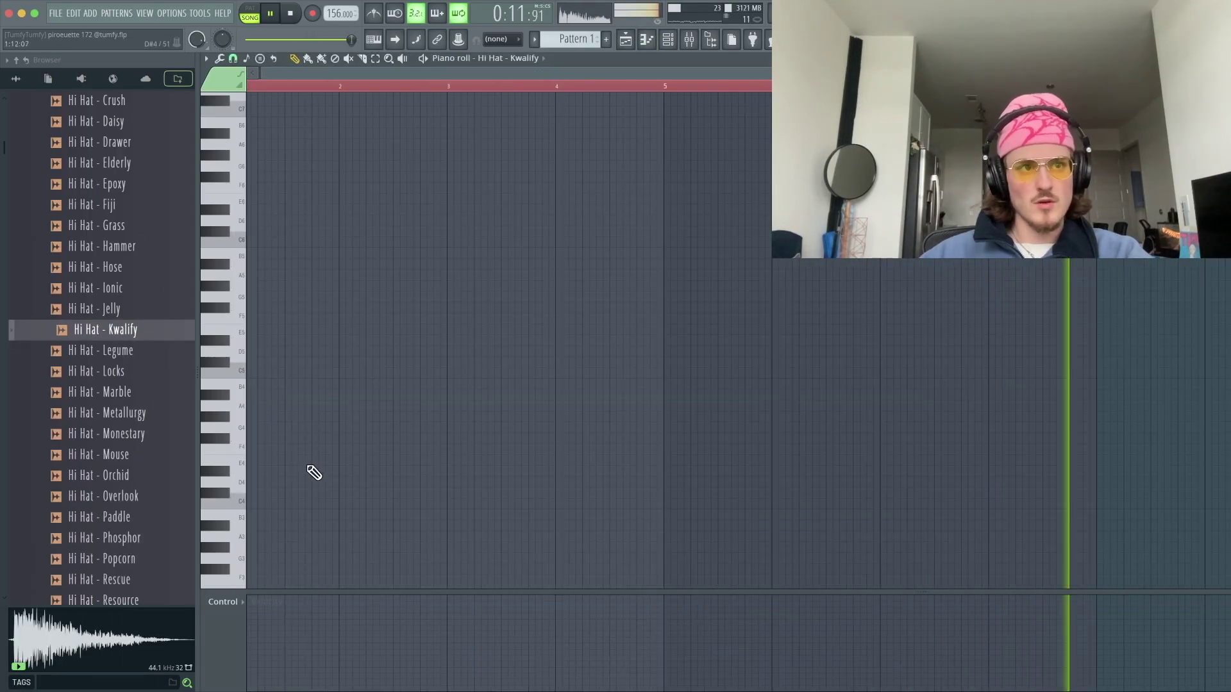
scroll(325, 441, up, 1)
right_click(340, 405)
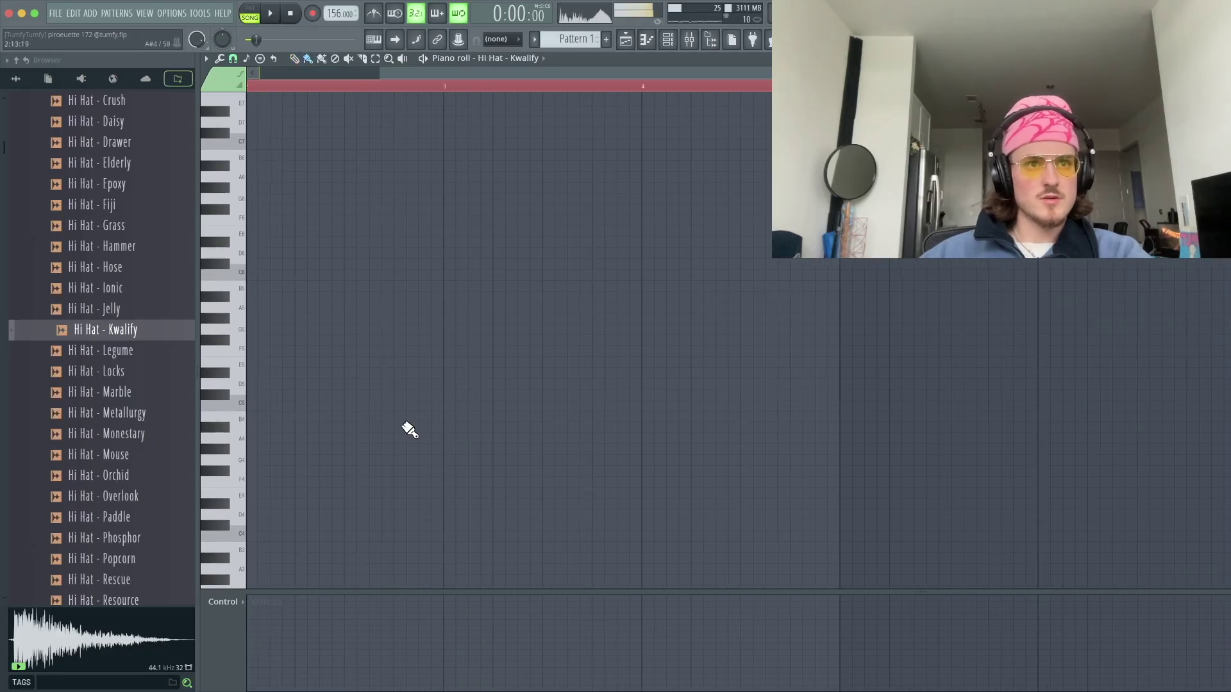
click(387, 417)
mouse_move(388, 418)
mouse_down()
mouse_move(455, 414)
mouse_move(470, 440)
mouse_up()
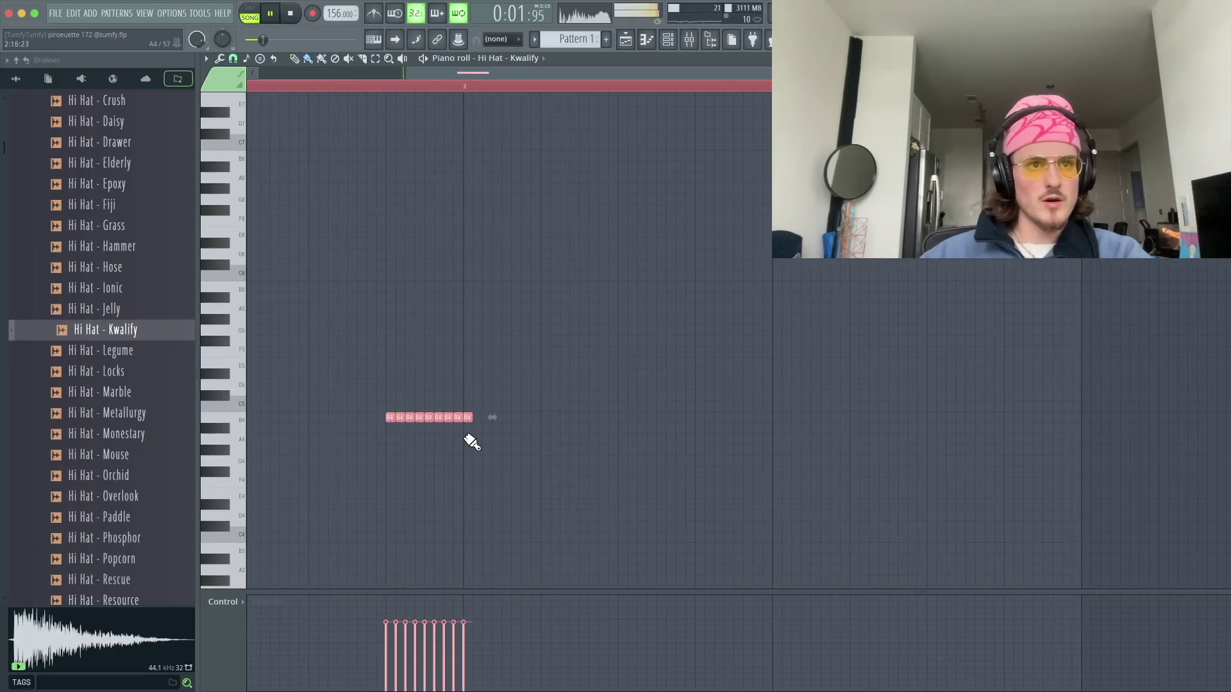
scroll(333, 398, down, 2)
right_click(400, 406)
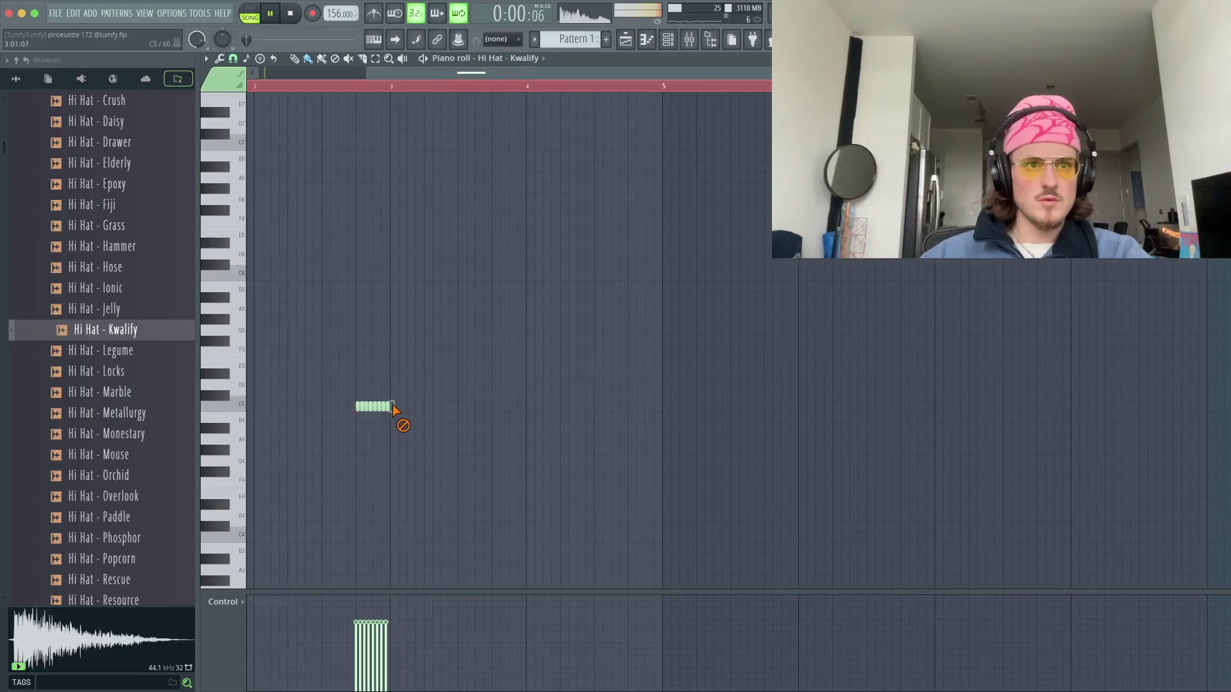
- Ramp the roll's velocities gradually upward and add a single C5 note shortly after the start of bar 3
drag(355, 643, 407, 627)
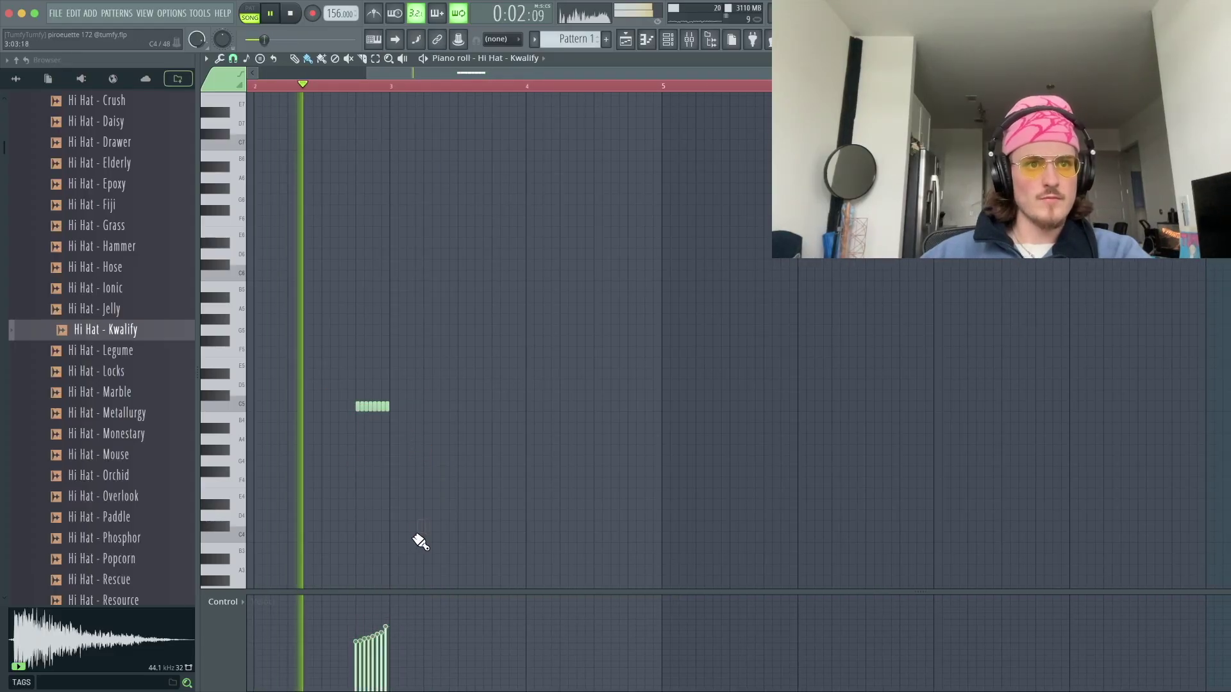
click(429, 414)
right_click(429, 416)
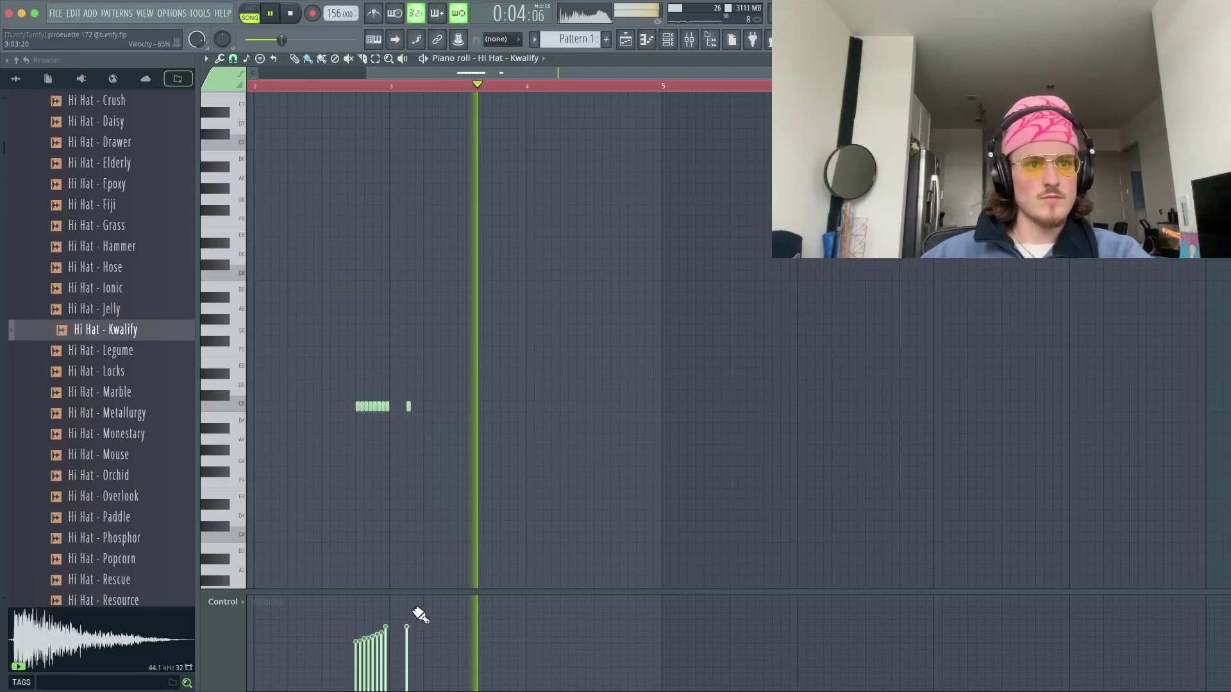
- Duplicate the four-bar Kwalify hi-hat part into bars 5 to 8 and erase any stray note
key(ctrl+a)
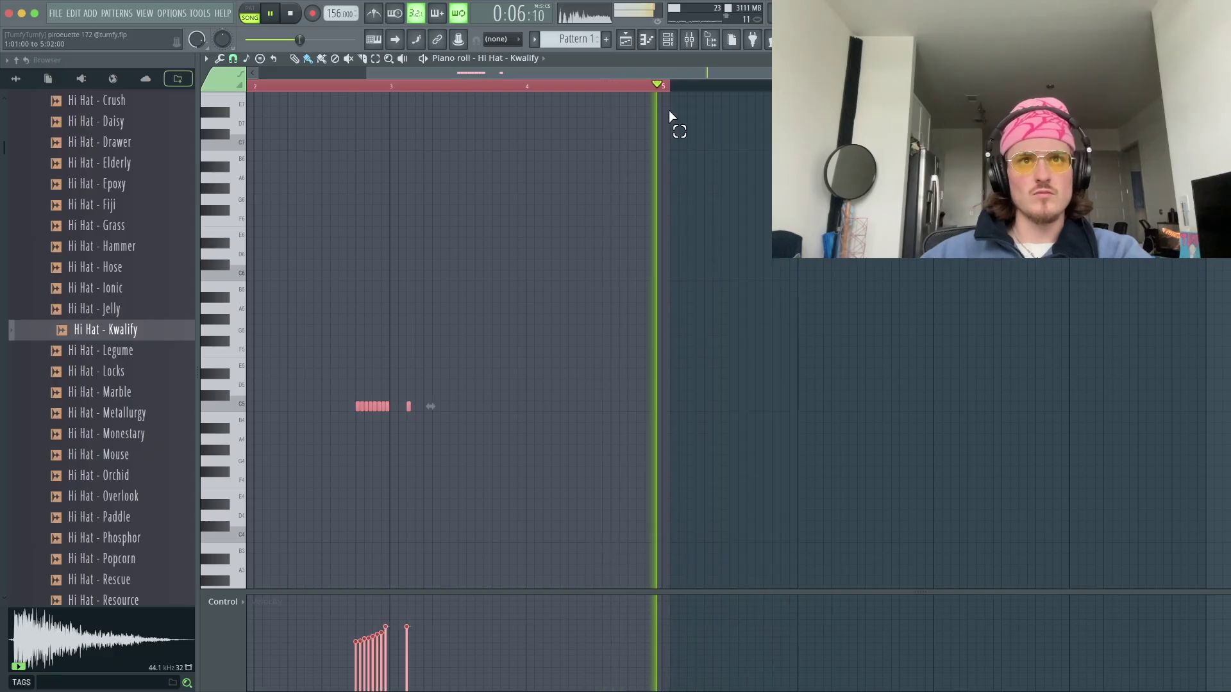
key(ctrl+b)
scroll(476, 97, down, 5)
click(503, 179)
right_click(503, 180)
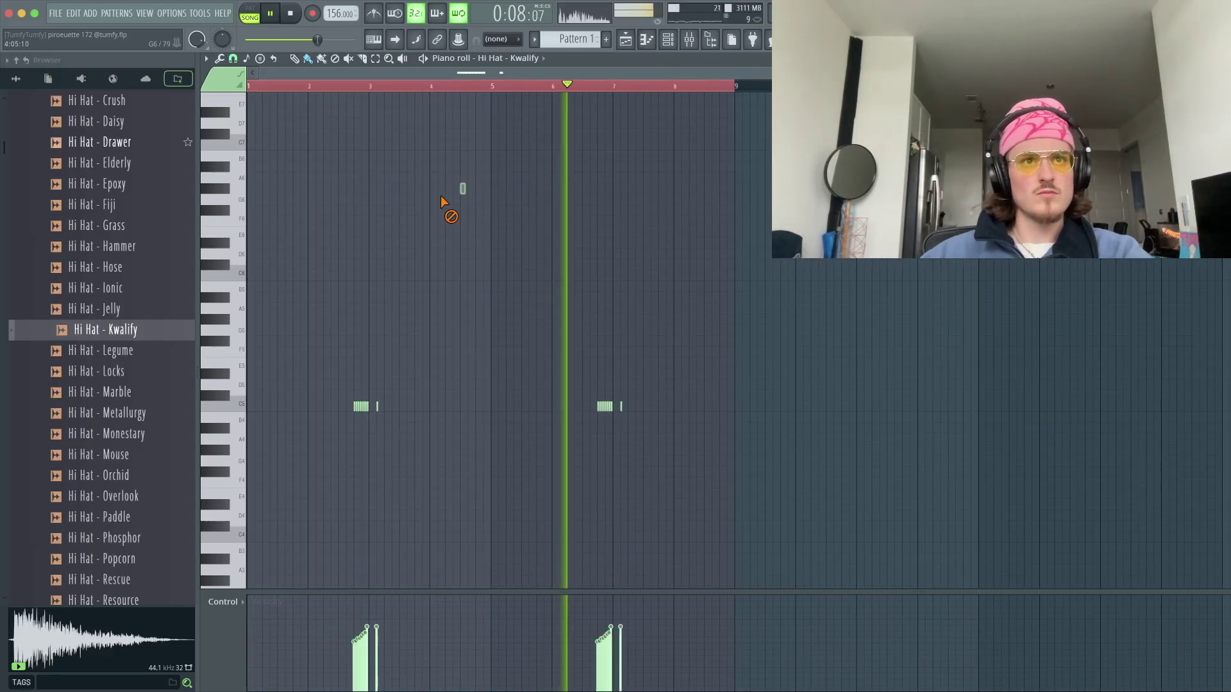
key(p)
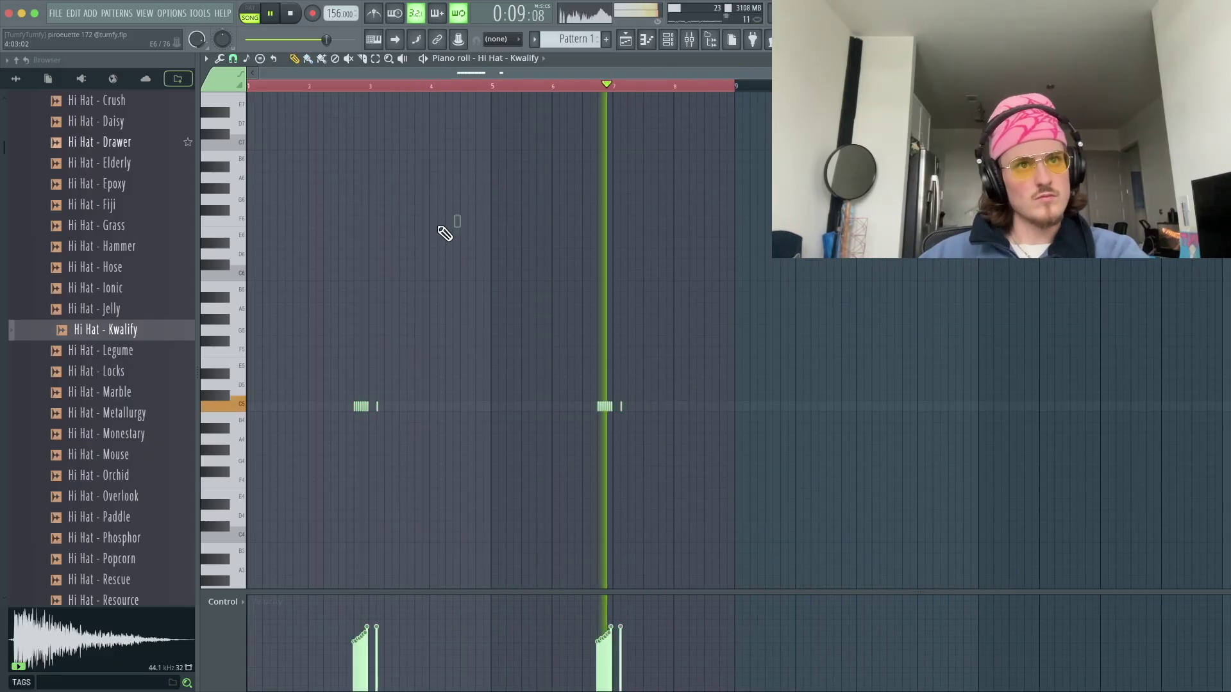
- Return to the channel rack, stop playback and open the Percs folder of the GROOVE GARDEN drum kit
click(668, 39)
key(space)
scroll(61, 297, up, 10)
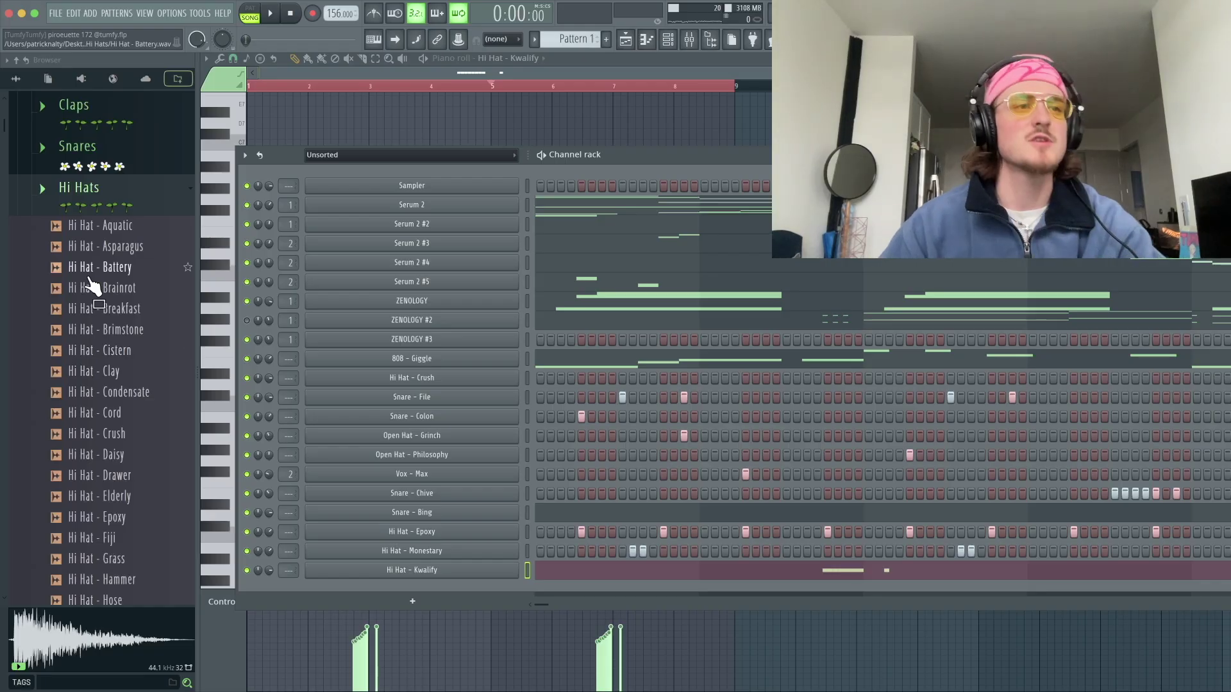
click(110, 212)
scroll(82, 275, up, 3)
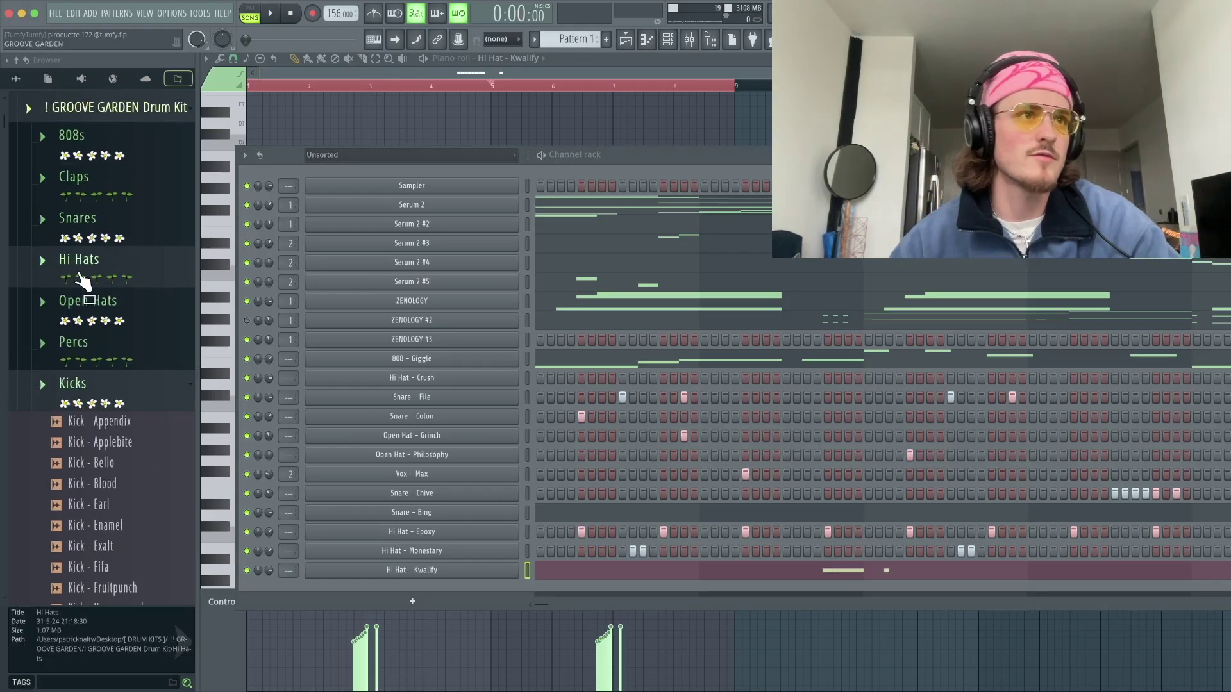
click(104, 414)
click(101, 353)
- Preview several percussion samples, add Perc - Ghastly as a new channel and restart playback
click(125, 437)
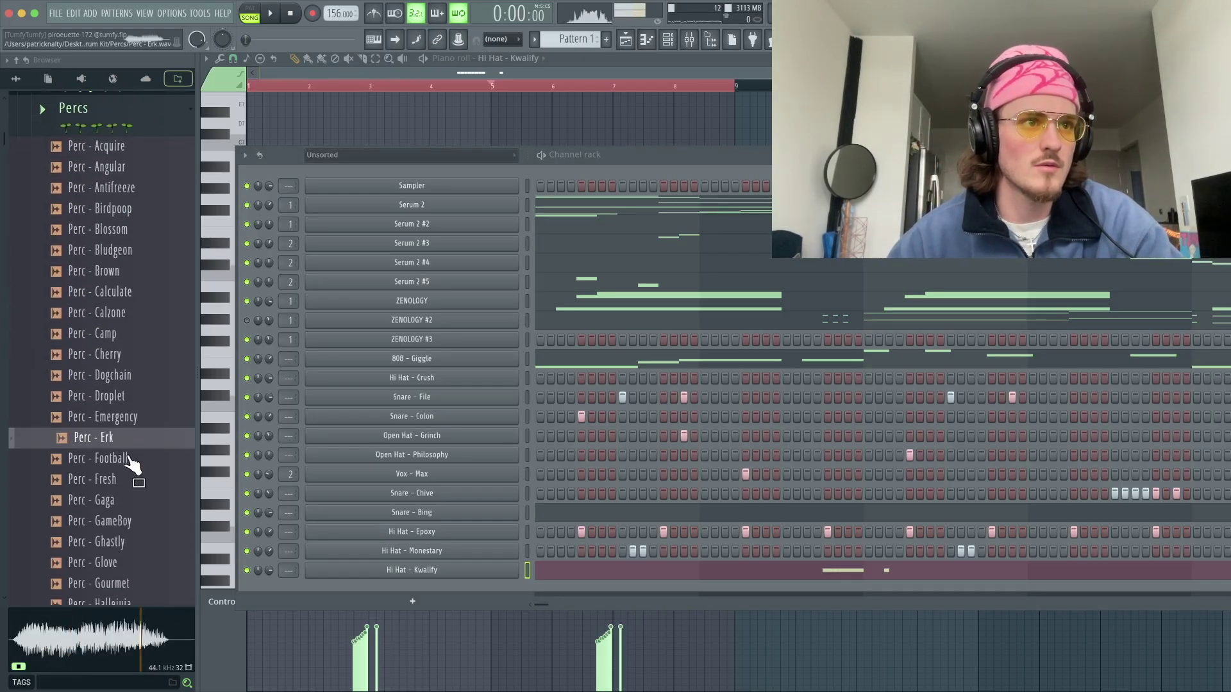
key(space)
click(124, 478)
click(122, 497)
drag(127, 537, 449, 584)
key(space)
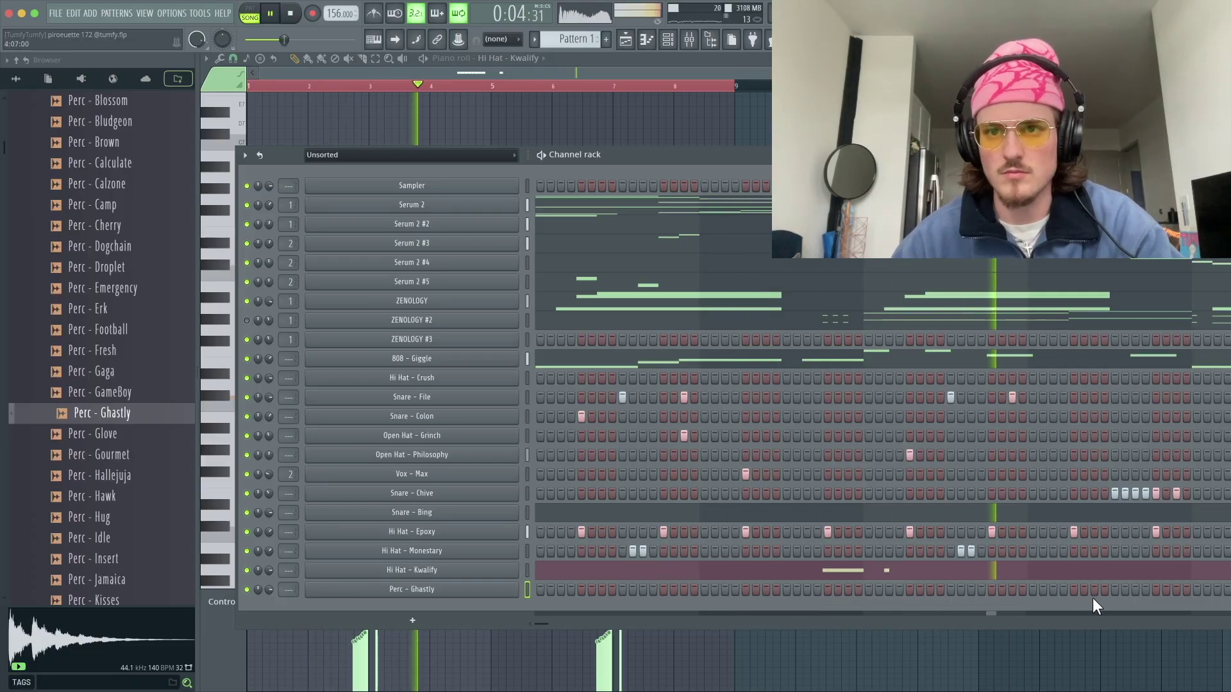
- Place a single Perc - Ghastly hit on step 53 and turn down its channel volume
click(1074, 590)
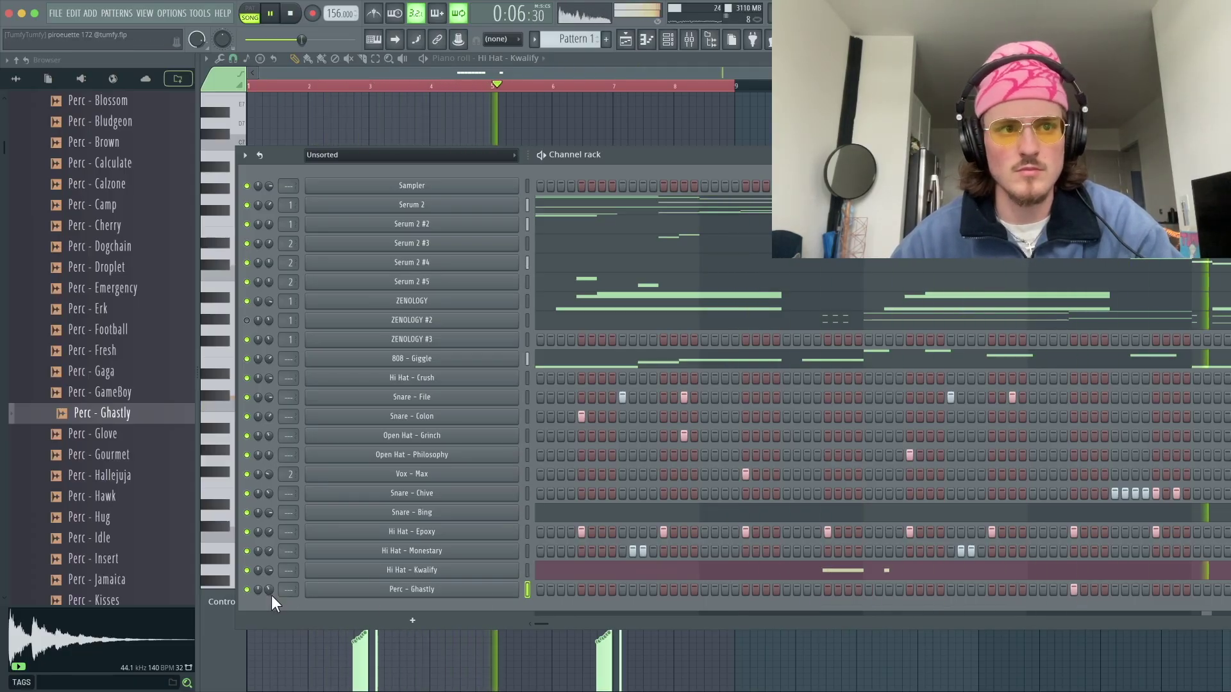
right_click(516, 589)
click(555, 502)
key(F6)
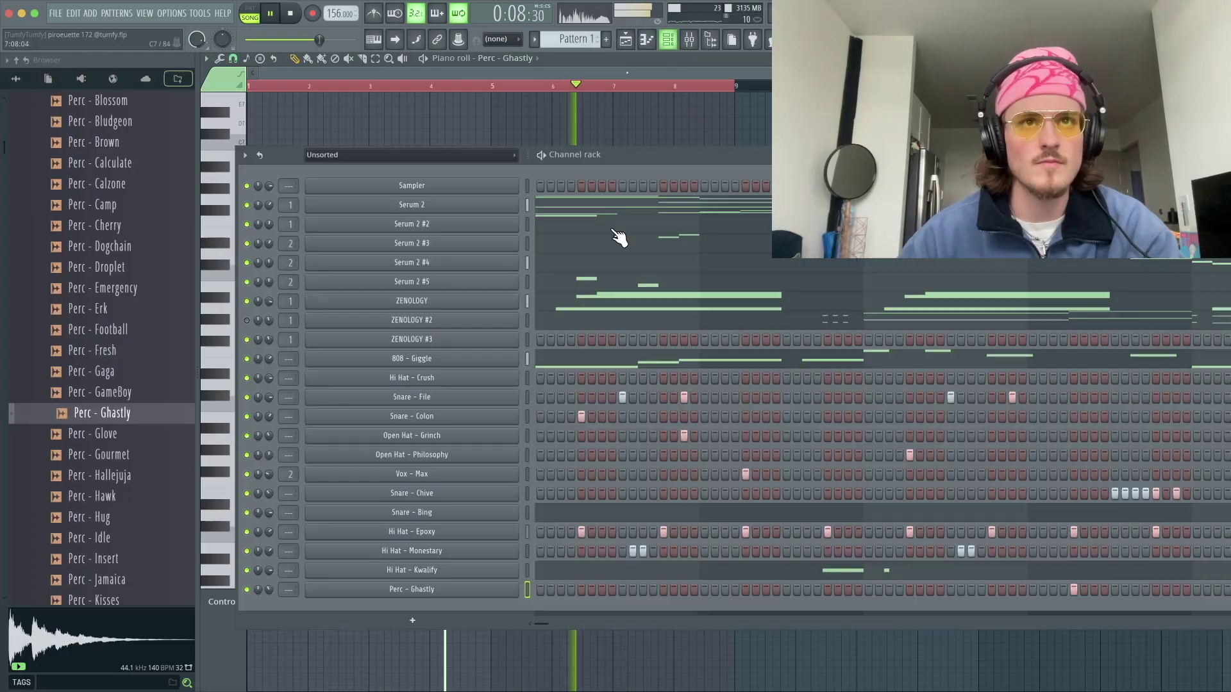
drag(269, 592, 269, 596)
- Preview samples in the Open Hats folder and add Open Hat - Pigment as a new channel with a hit on step 1
scroll(137, 294, up, 5)
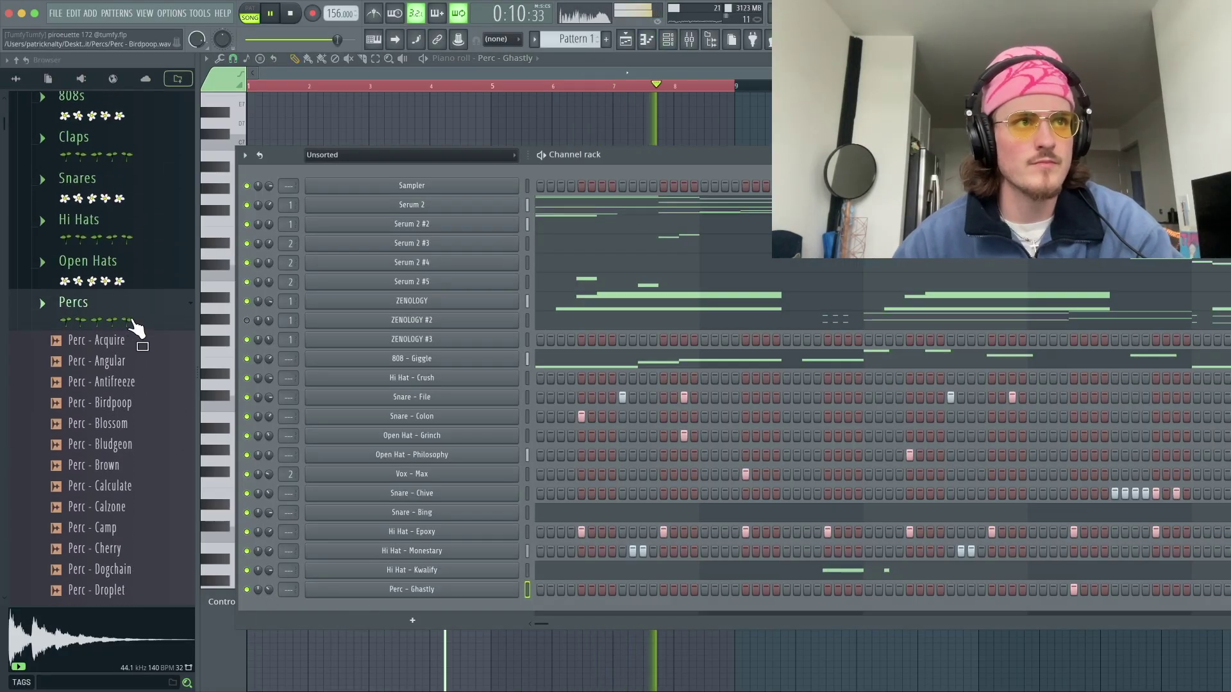
click(125, 277)
scroll(125, 308, down, 4)
click(124, 310)
click(123, 477)
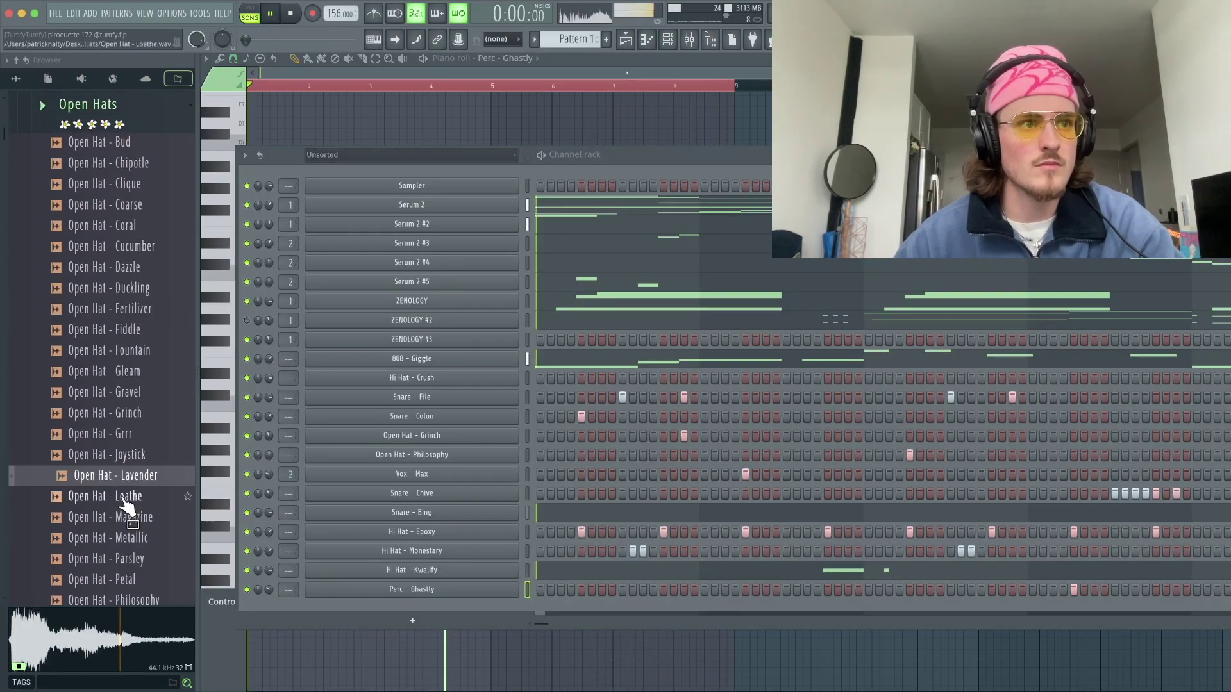
click(124, 499)
scroll(131, 516, down, 3)
click(136, 534)
scroll(140, 534, down, 3)
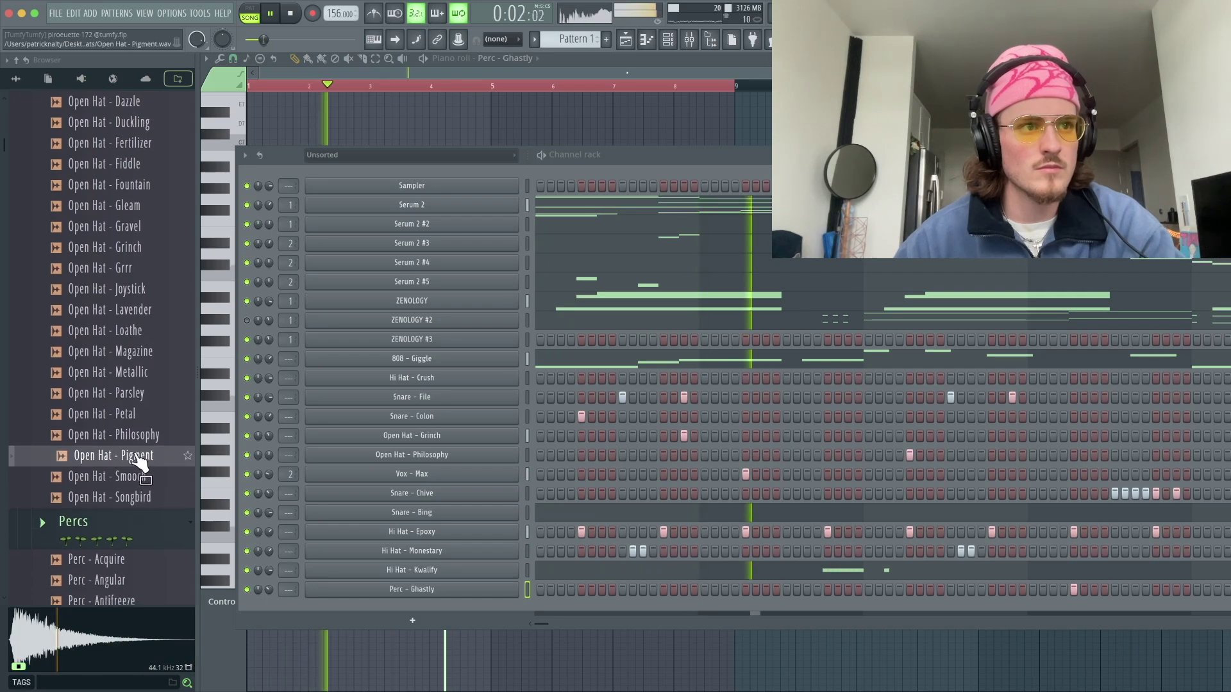
drag(140, 462, 570, 625)
key(space)
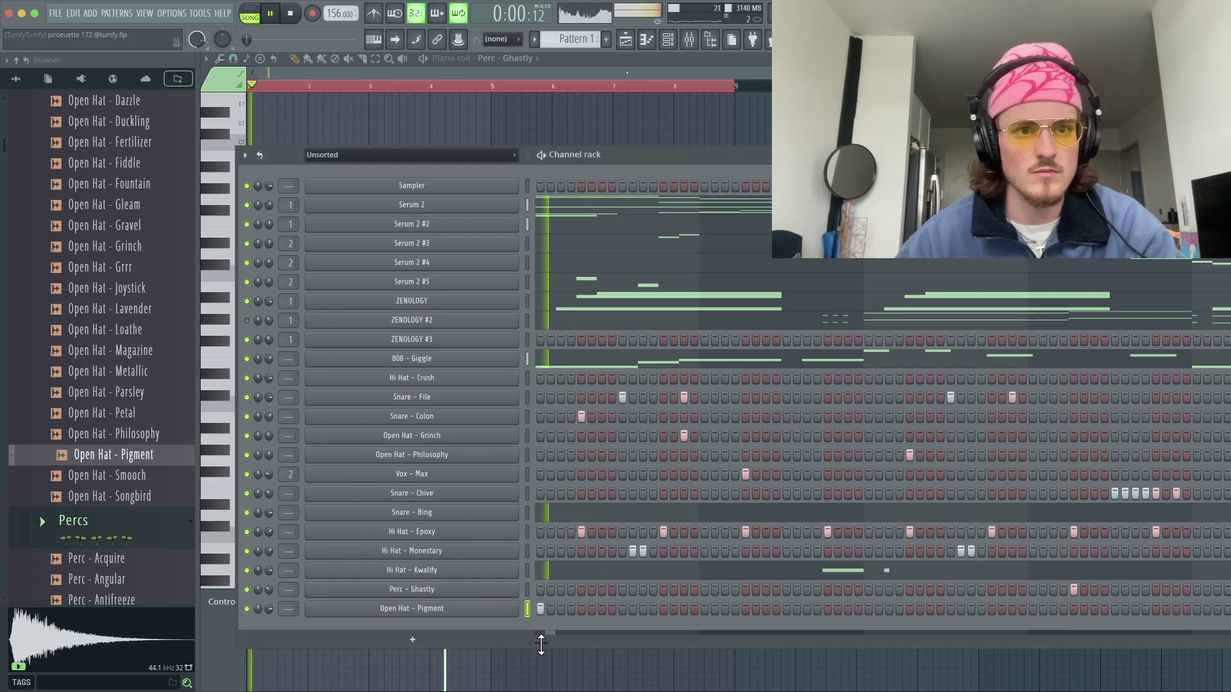
- Open the Open Hat - Pigment piano roll and add a C5 note near the end of bar 4
right_click(442, 617)
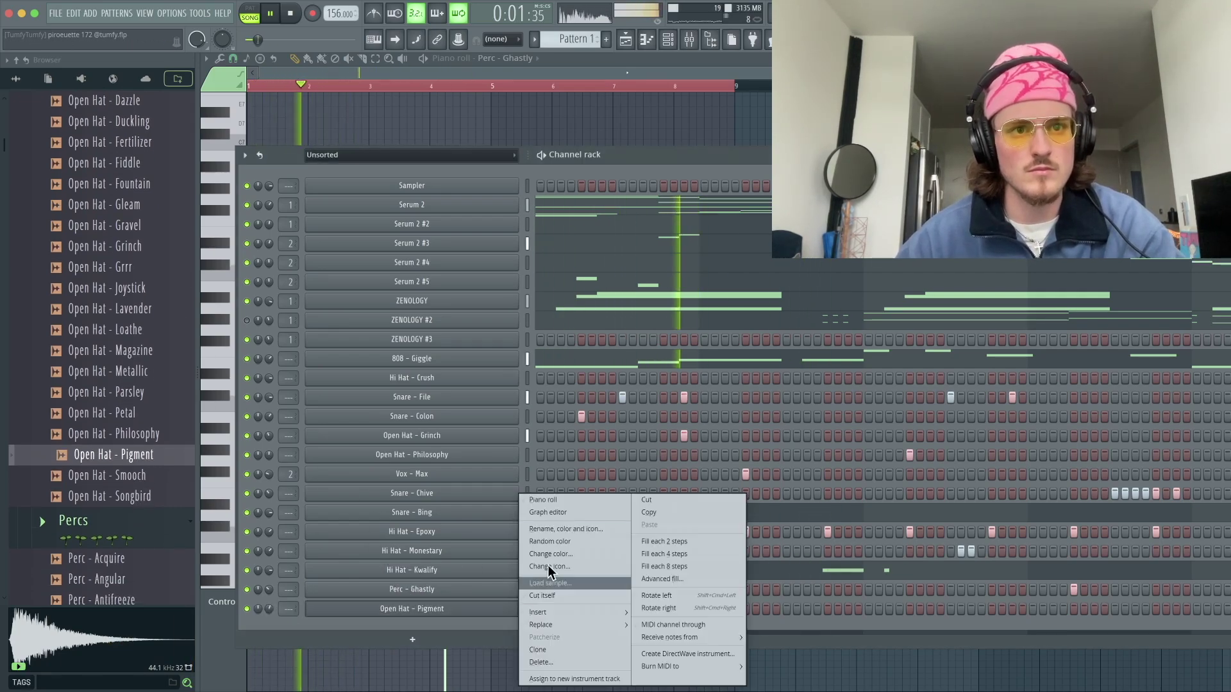
click(545, 504)
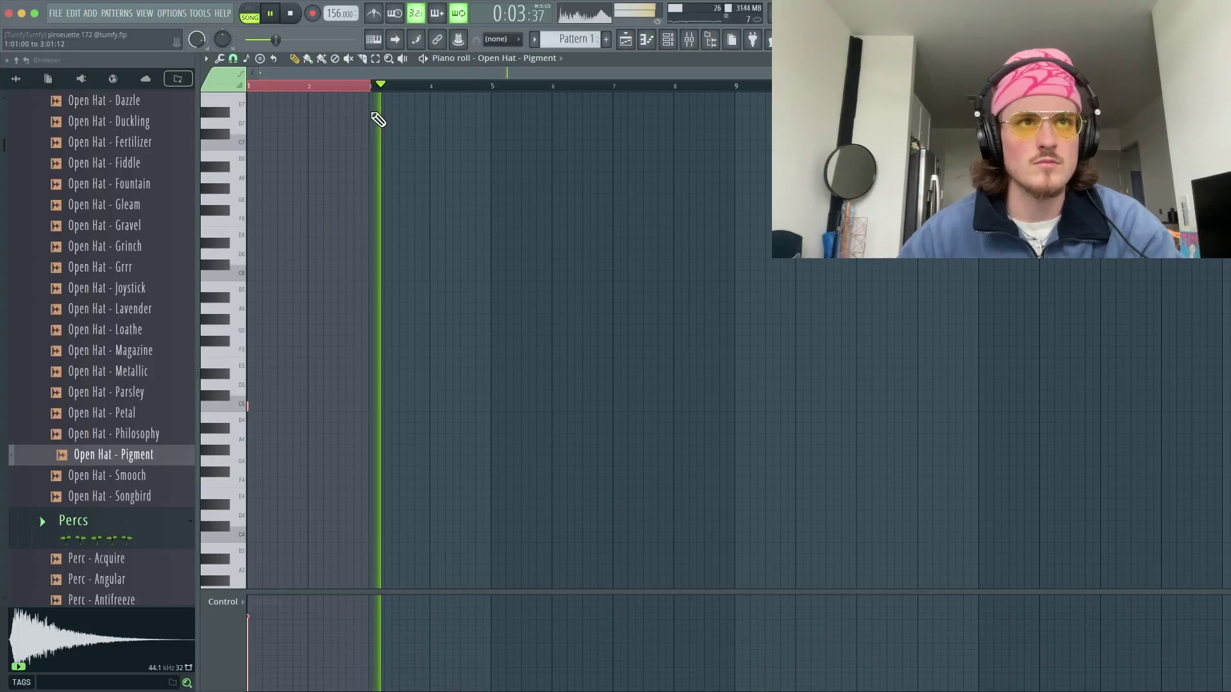
click(371, 406)
key(ctrl+z)
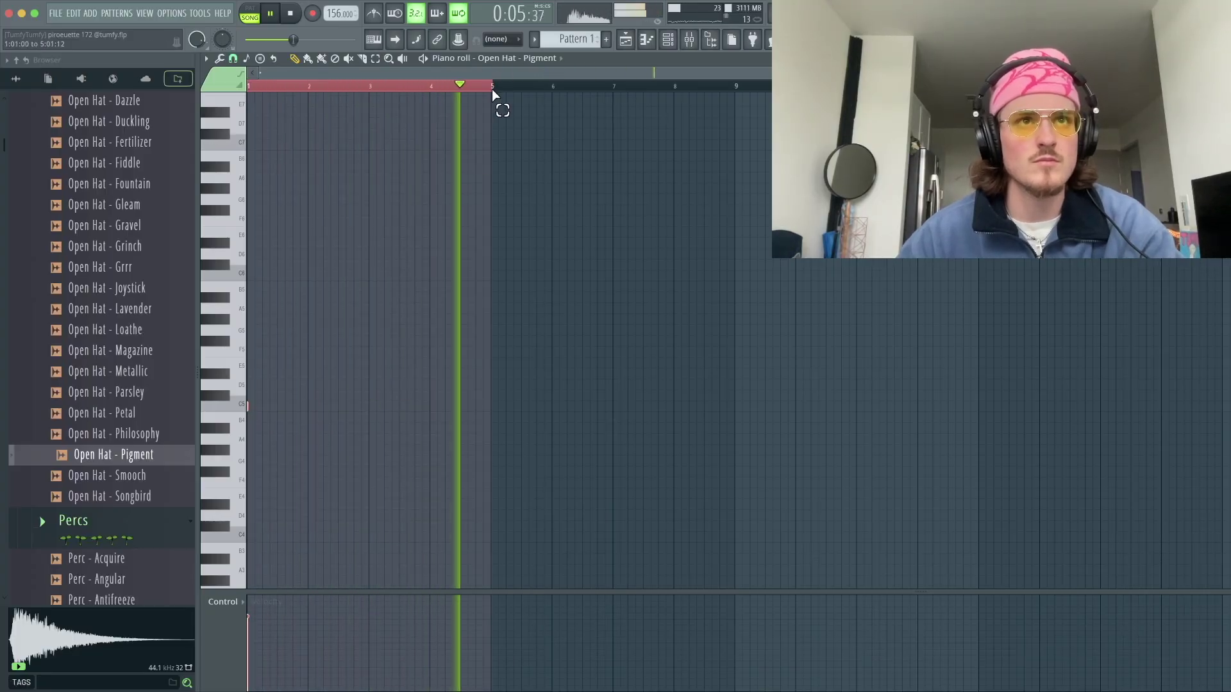
drag(465, 451, 476, 407)
key(space)
key(space)
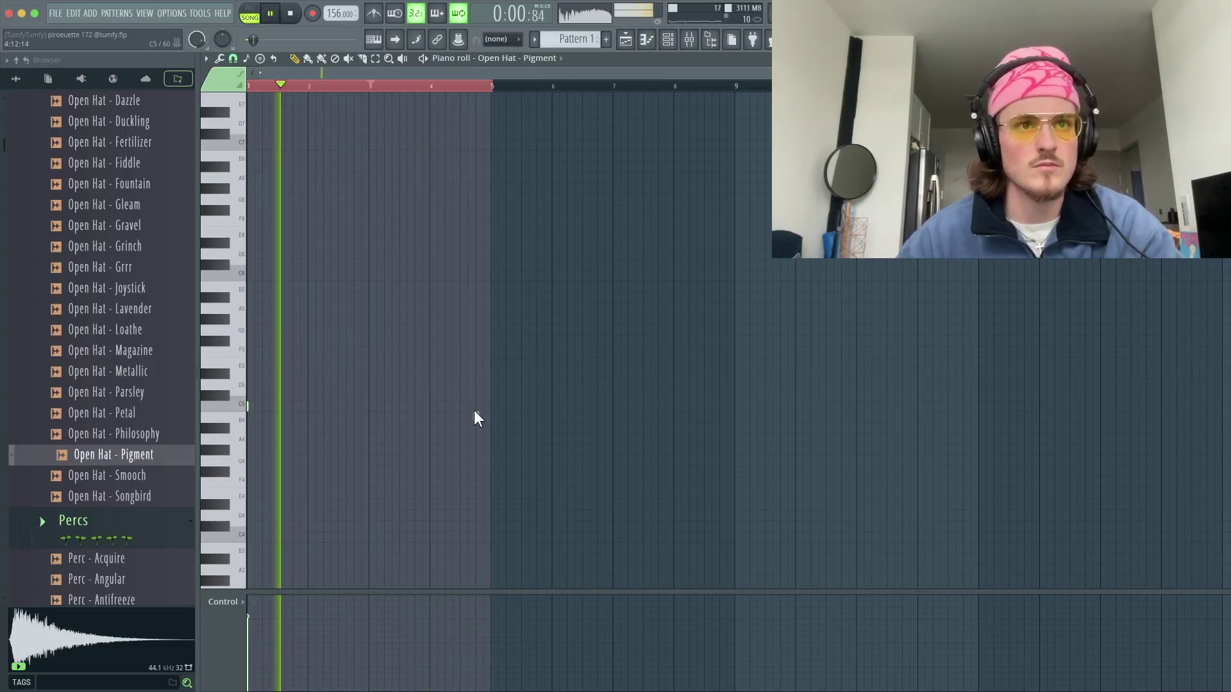
- Select the first four bars of the open hat part and duplicate them into bars 5 to 8
scroll(484, 417, up, 2)
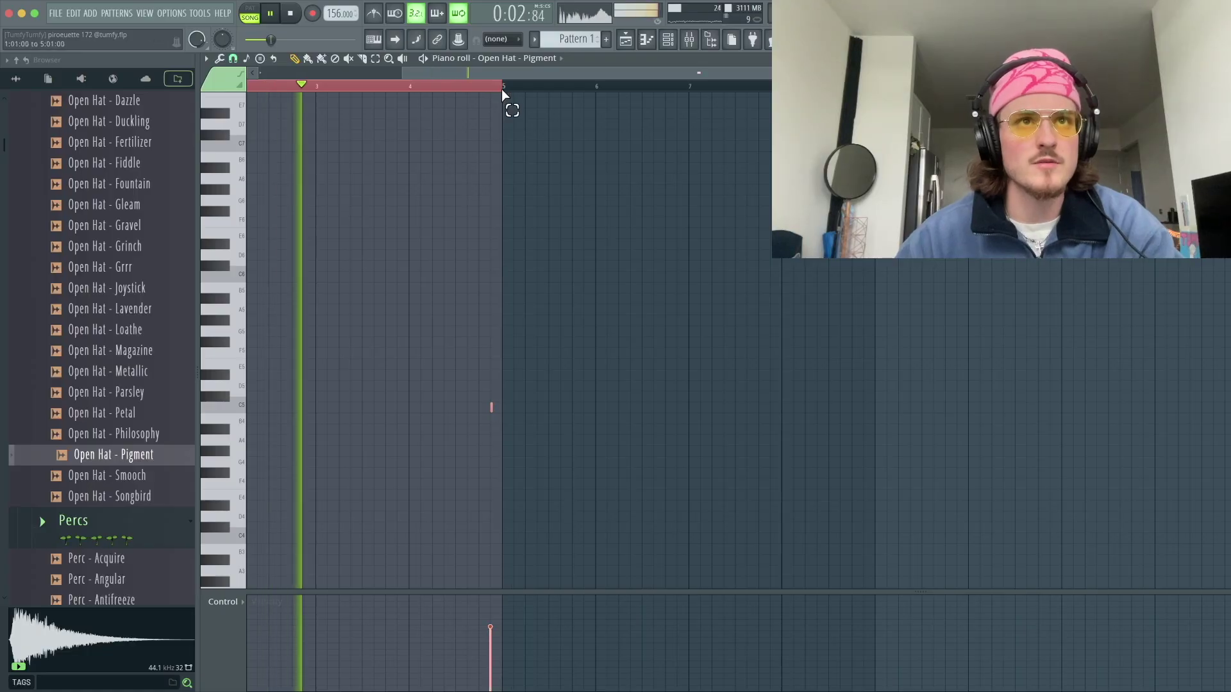
scroll(498, 181, left, 1)
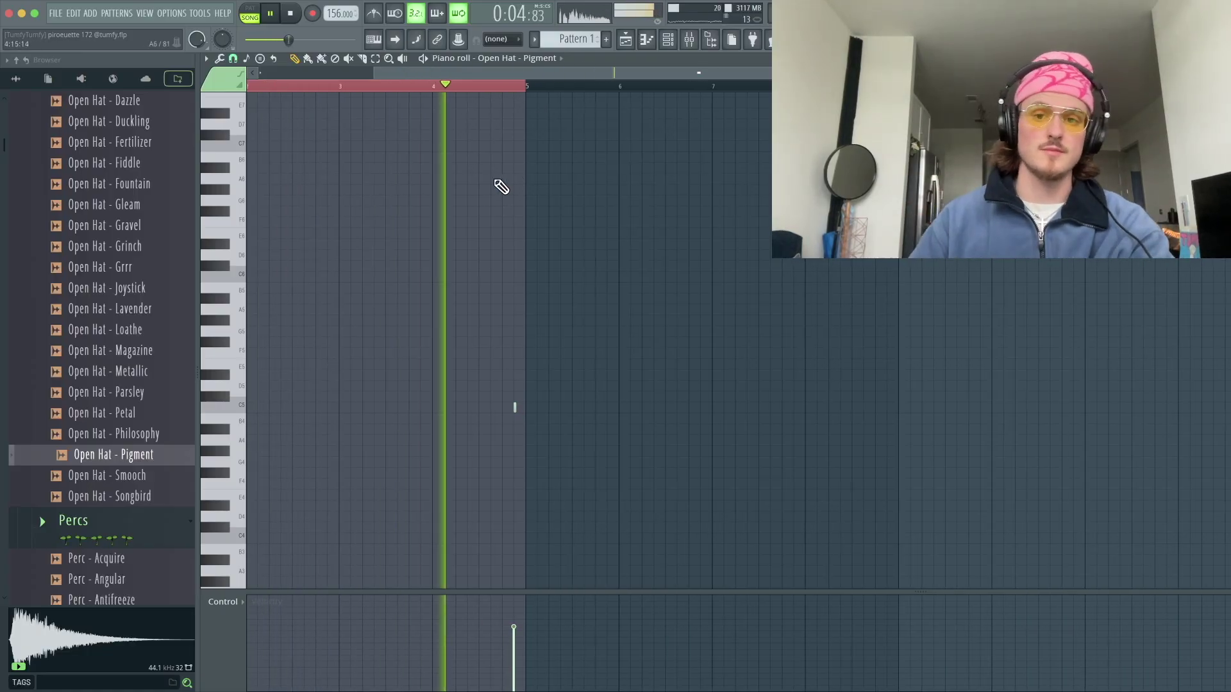
key(super+b)
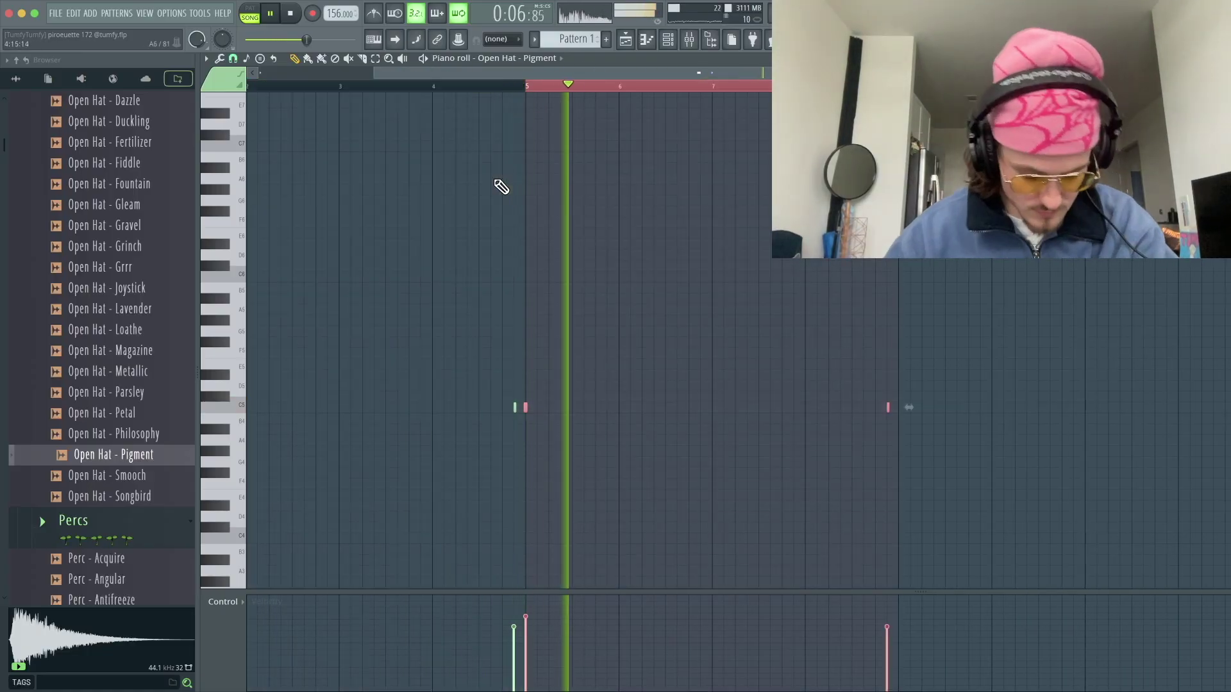
- Shift the open hat notes at the ends of bars 4 and 8 earlier, onto the fourth beat, and erase any stray note
scroll(515, 411, up, 2)
click(495, 405)
right_click(512, 406)
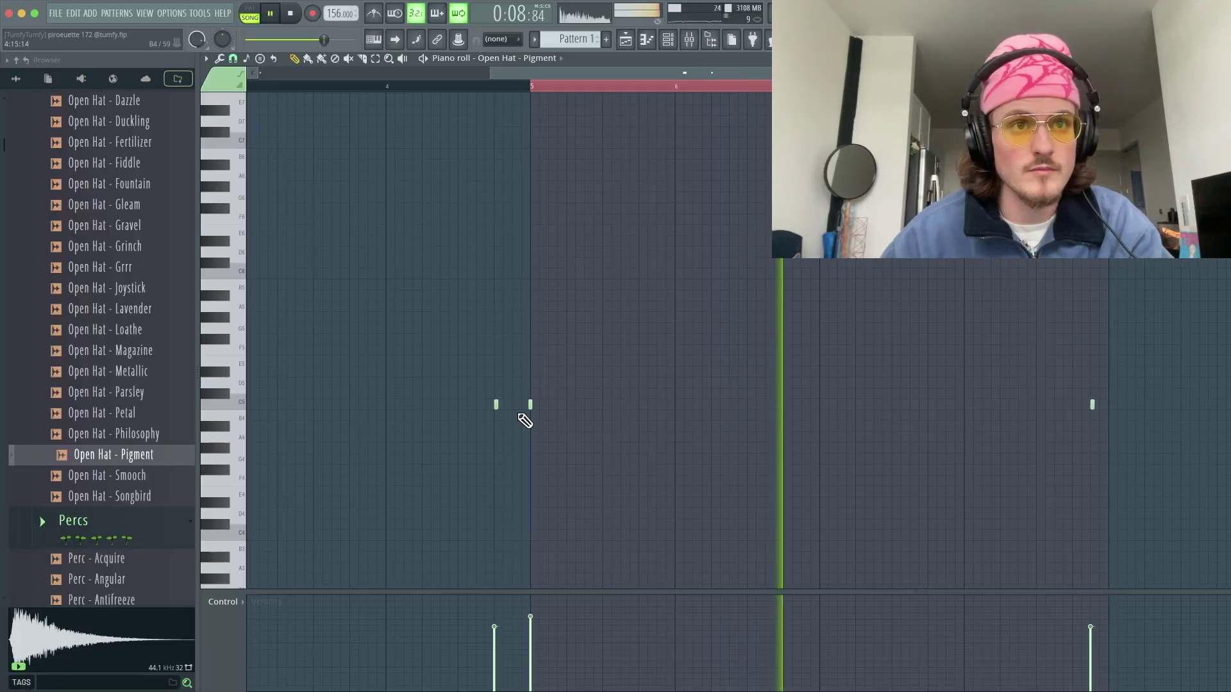
scroll(517, 411, down, 2)
right_click(896, 405)
click(886, 405)
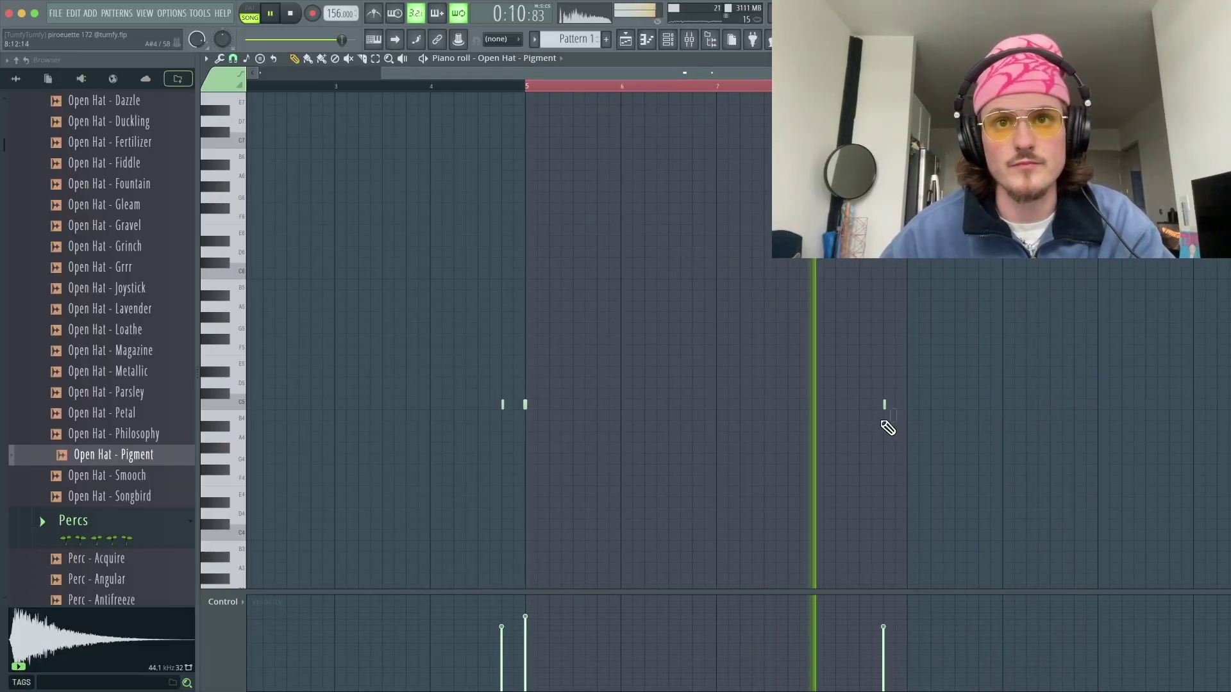
scroll(887, 426, down, 3)
key(super+a)
click(440, 254)
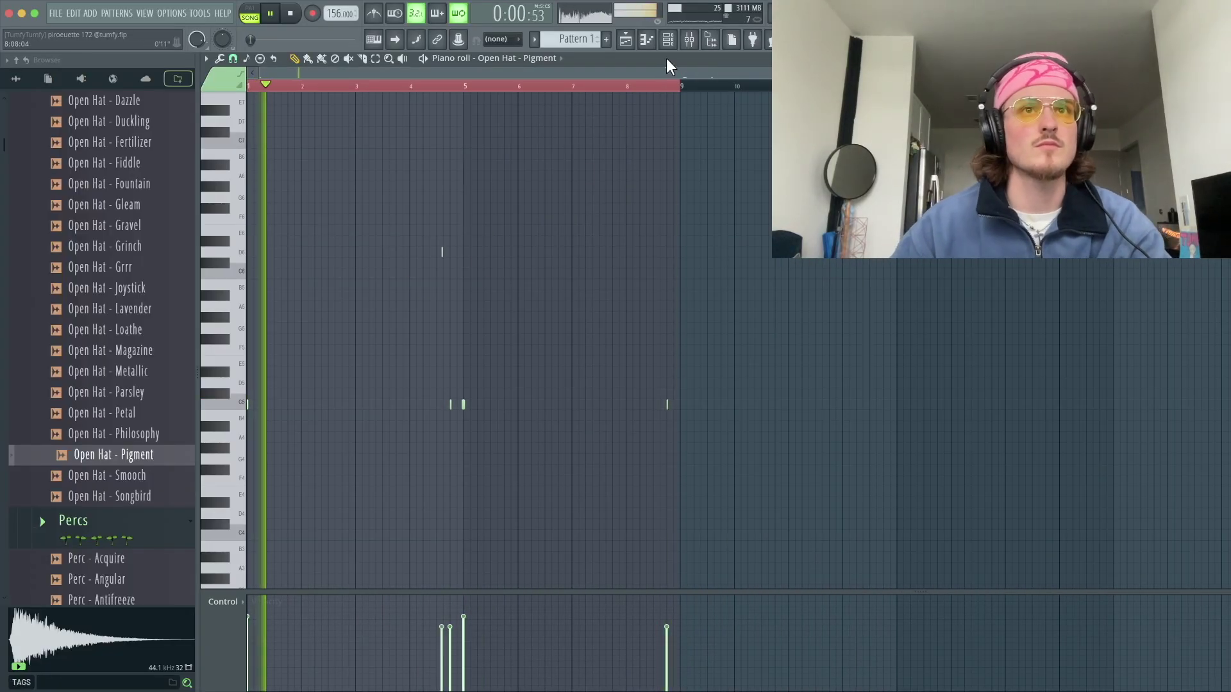
right_click(439, 253)
- Return to the channel rack, stop playback and switch from the Open Hats folder to the Hi Hats folder
click(668, 39)
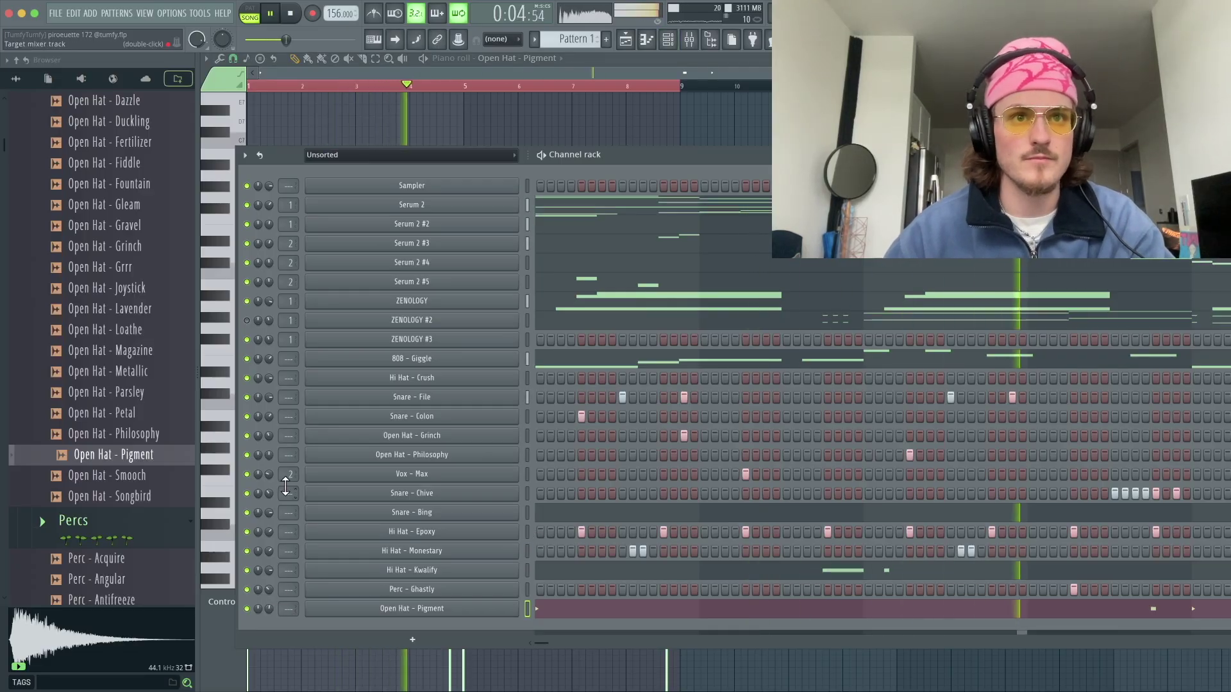
key(space)
scroll(120, 392, up, 5)
click(110, 267)
click(111, 234)
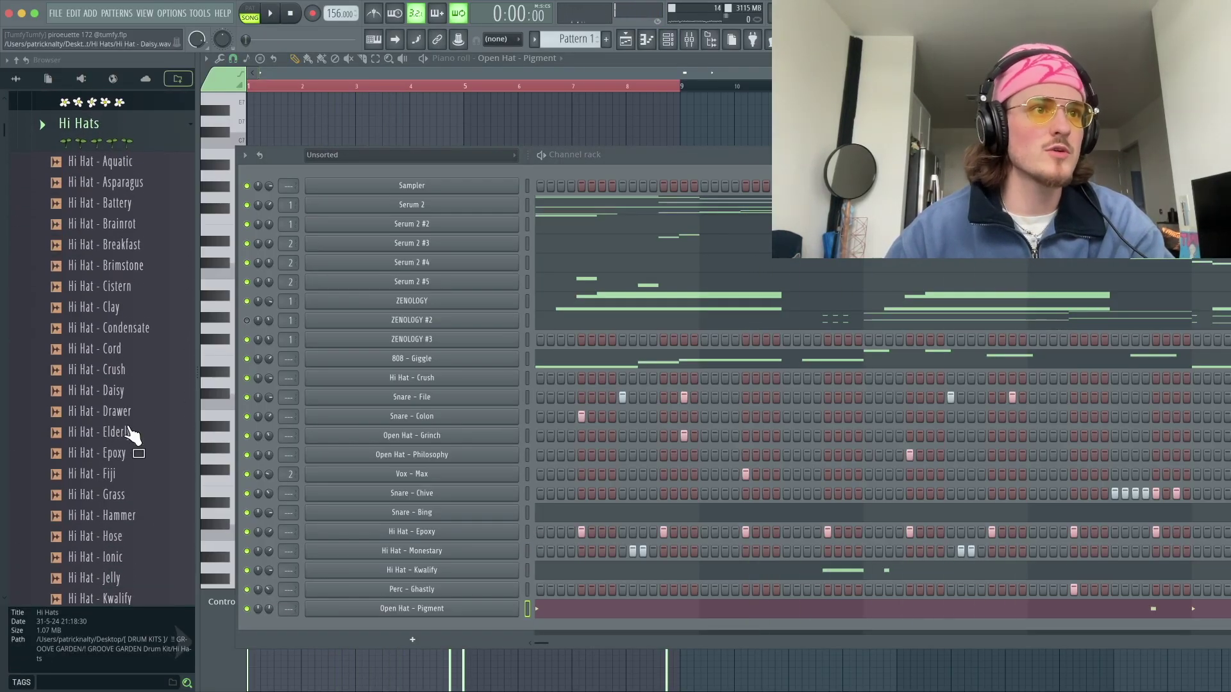
- Preview several hi-hat samples and add Hi Hat - Cord as a new channel
click(127, 427)
scroll(128, 404, down, 1)
click(124, 382)
click(127, 351)
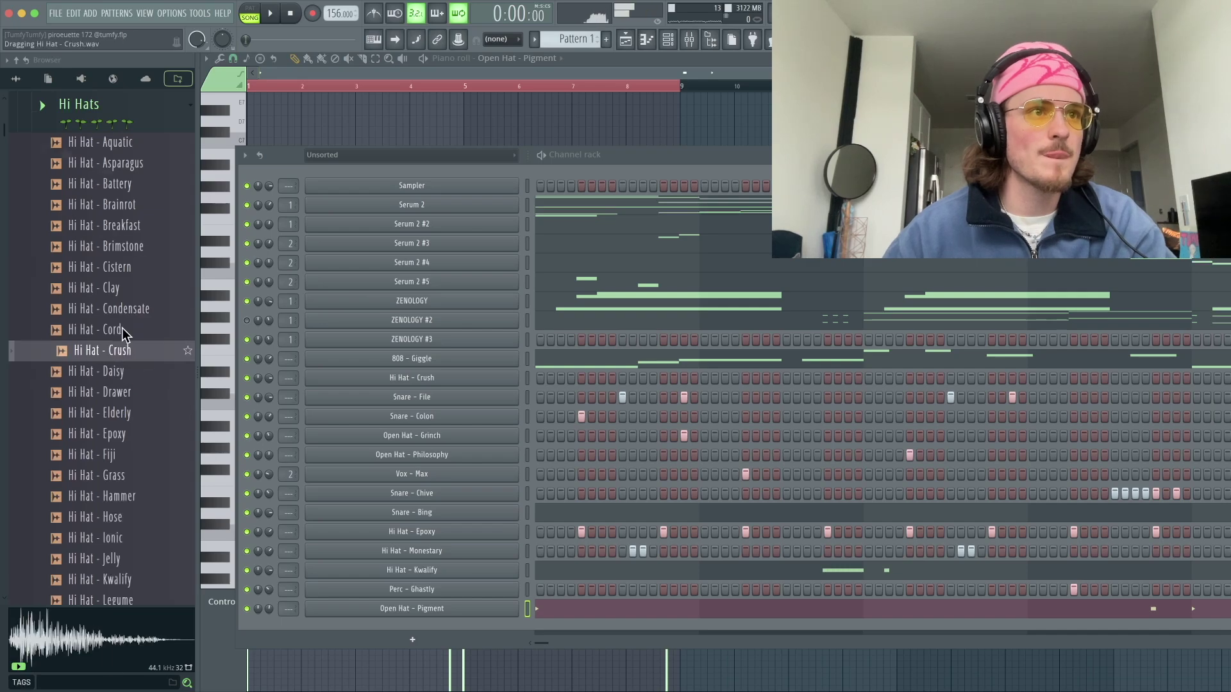
click(125, 334)
drag(424, 625, 259, 636)
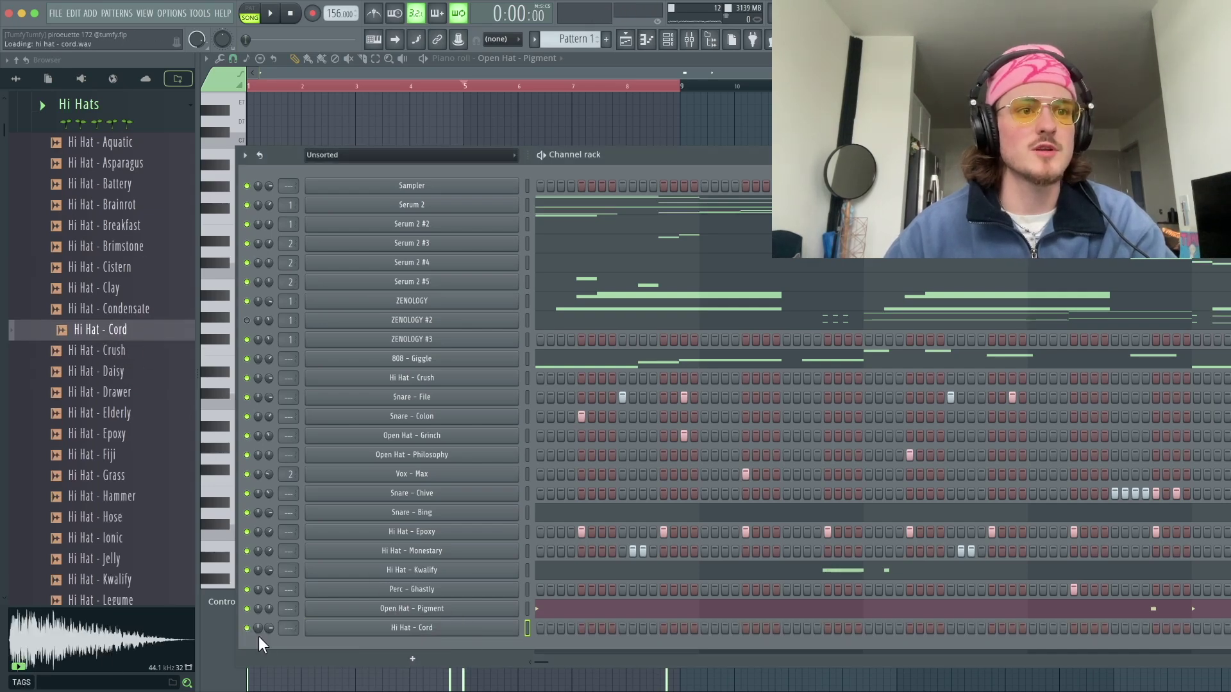
- Fill every second step of the Hi Hat - Cord channel and play the pattern
right_click(511, 628)
click(648, 551)
key(space)
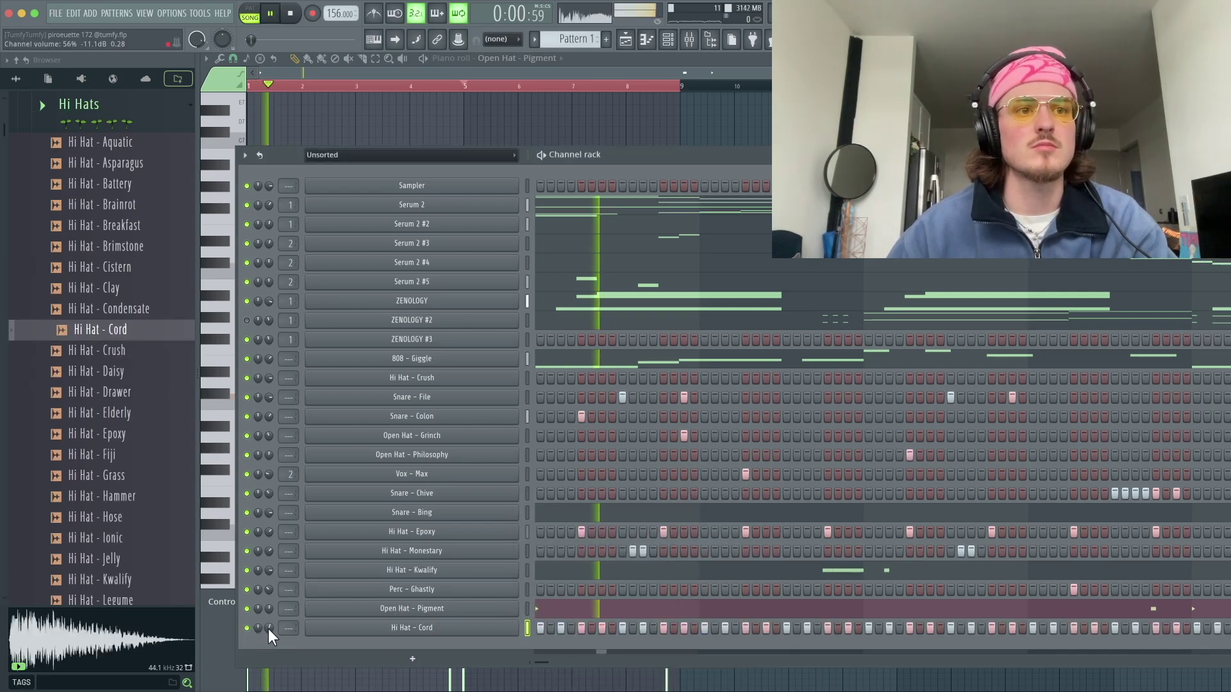
- Adjust the Hi Hat - Cord channel's volume and split Pattern 1 by channel in the playlist
drag(268, 629, 268, 644)
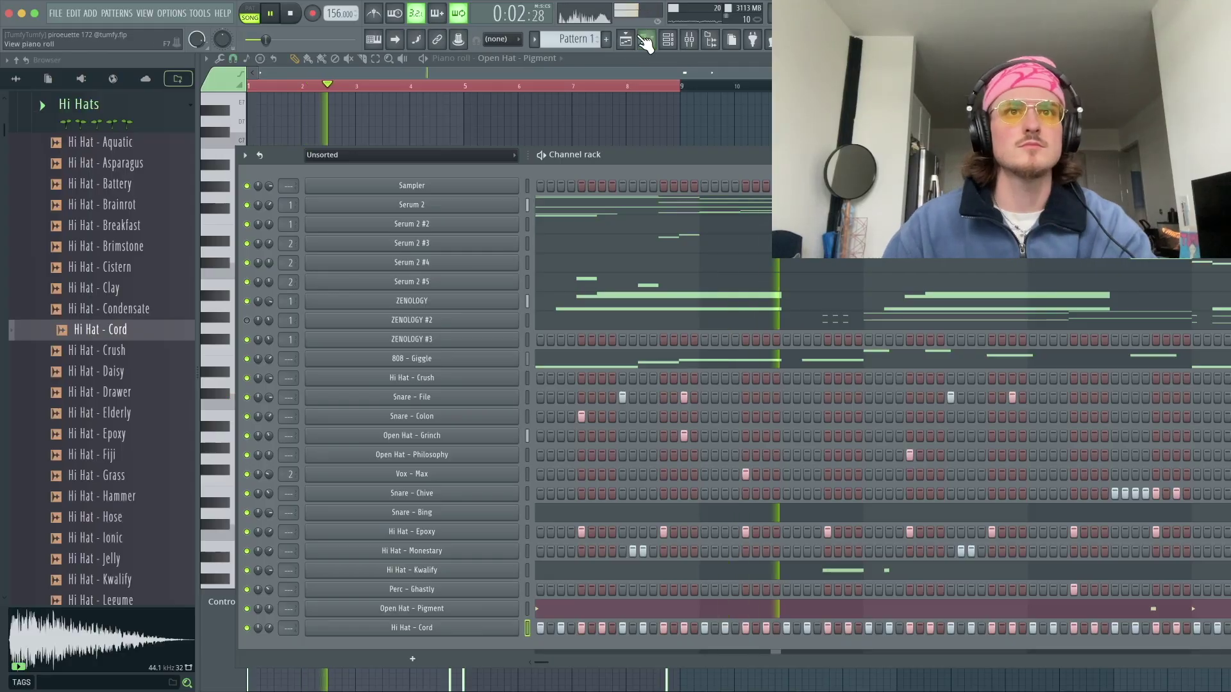
click(629, 40)
click(777, 341)
right_click(778, 340)
right_click(233, 109)
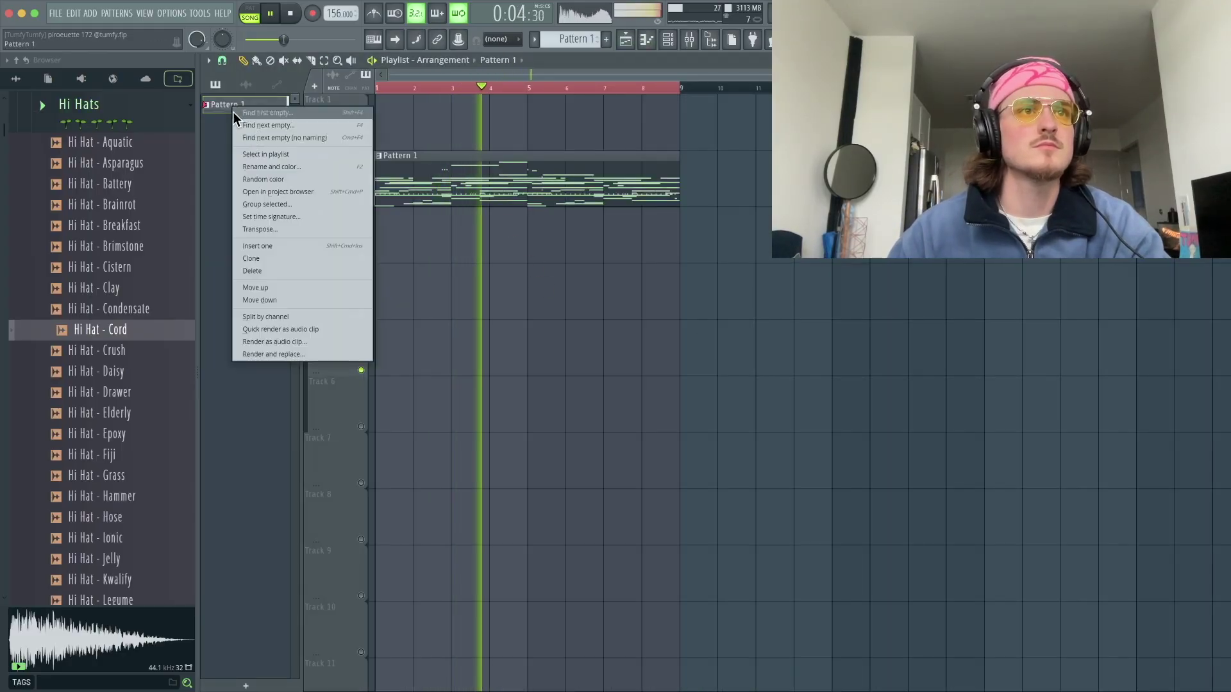
click(275, 324)
- Select all the split patterns from Serum 2 to Hi Hat - Cord and place them from bar 1 on tracks 1 to 21
shift+click(234, 491)
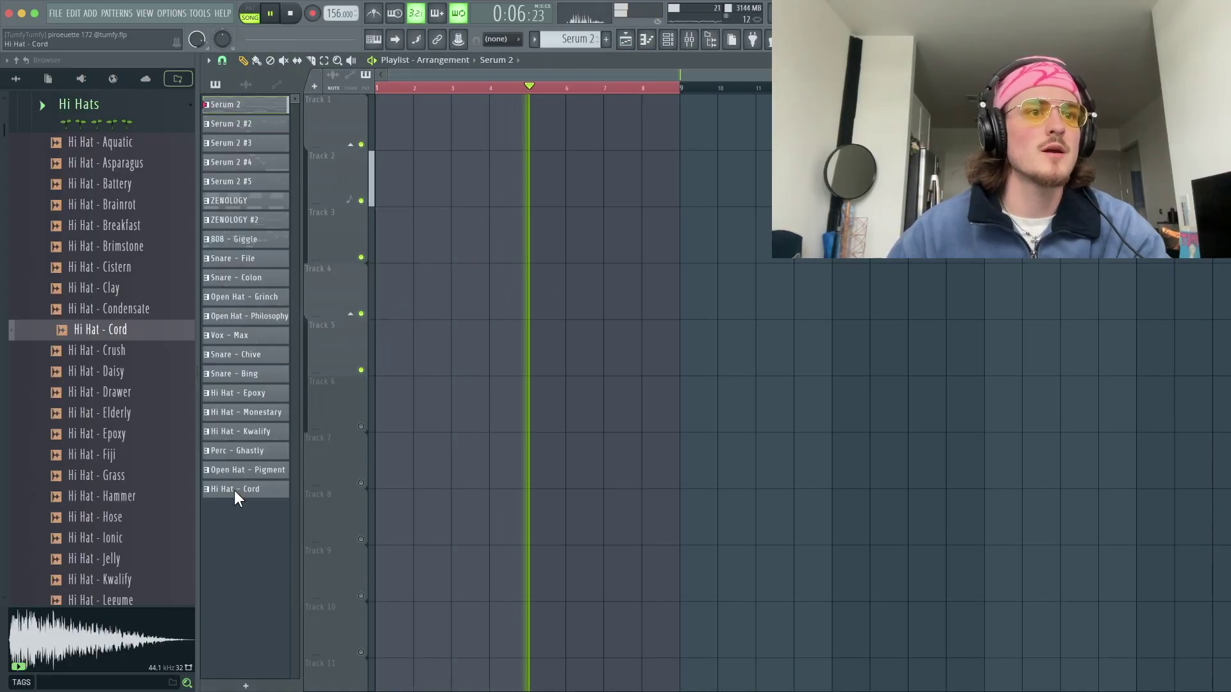
drag(239, 109, 384, 125)
key(space)
scroll(526, 391, down, 3)
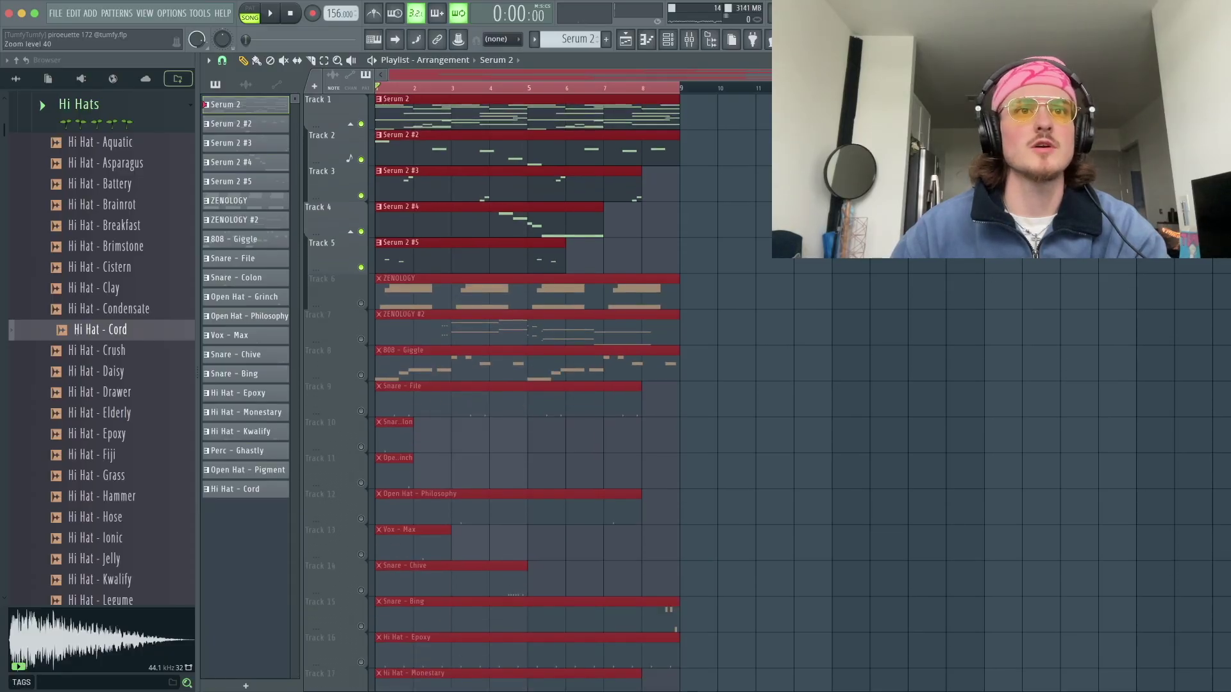
- Extend all clips well past bar 9, slice them at bar 9 and delete everything after the cut
scroll(526, 384, down, 2)
drag(953, 594, 377, 96)
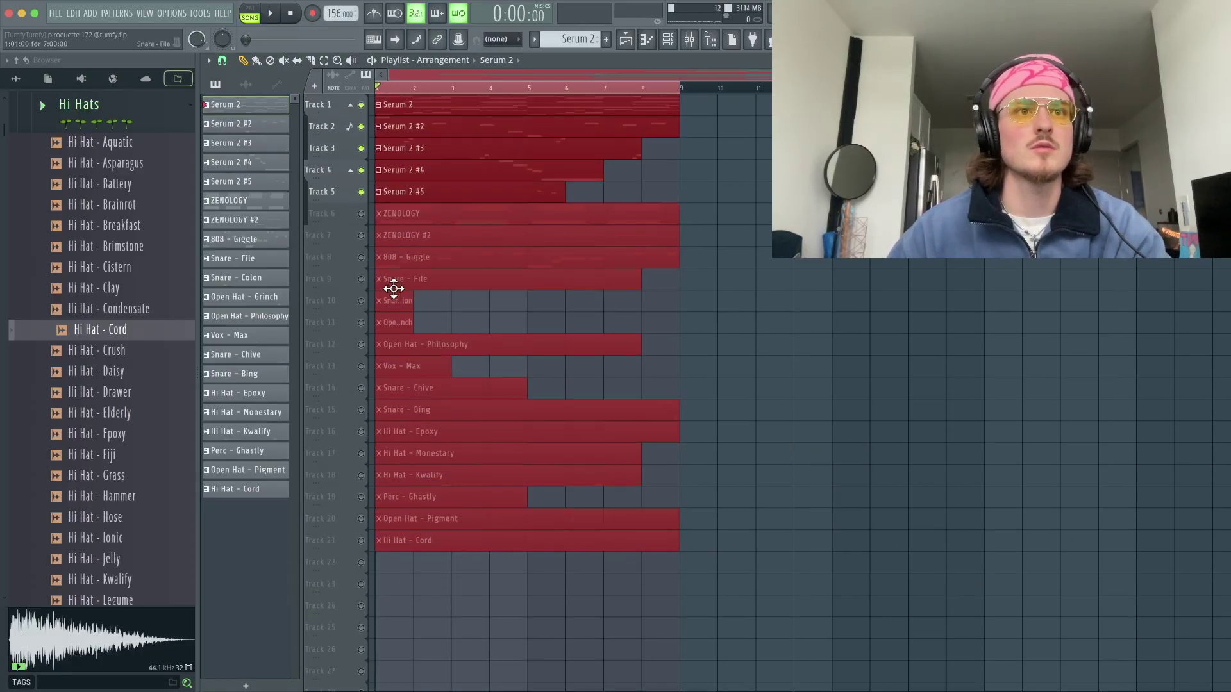
drag(411, 299, 1224, 282)
key(c)
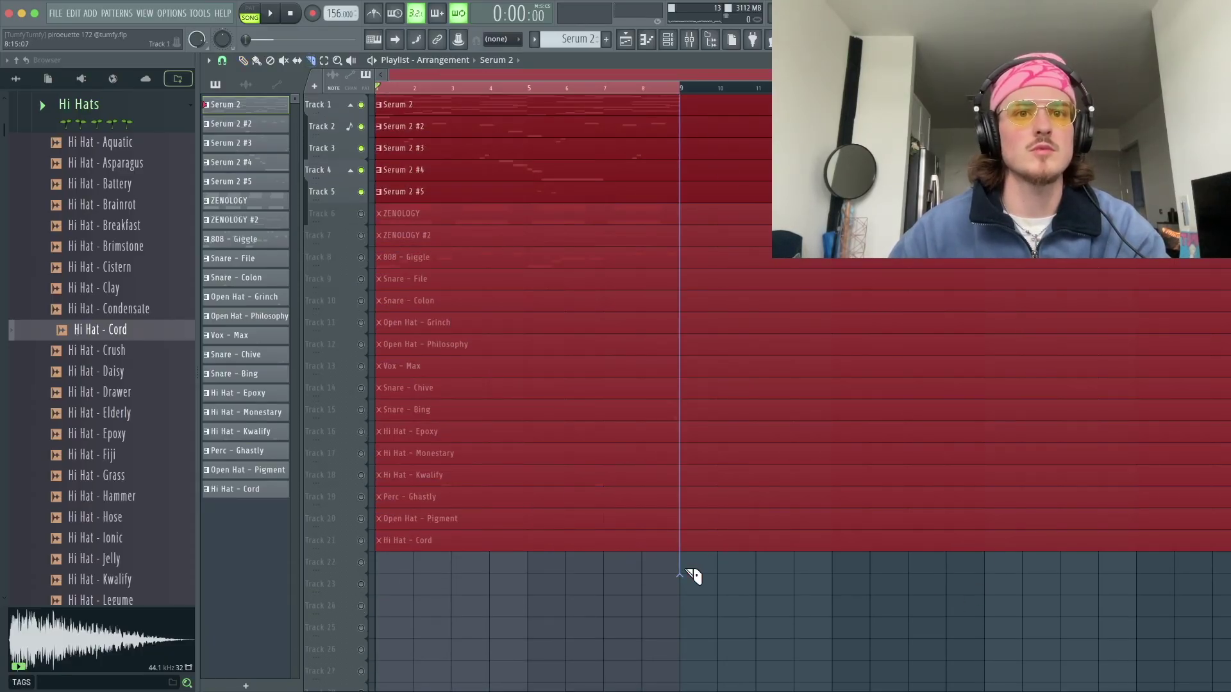
drag(685, 570, 687, 571)
key(p)
drag(840, 631, 689, 106)
key(Delete)
- Unmute all playlist tracks and play the arrangement
right_click(361, 105)
right_click(361, 105)
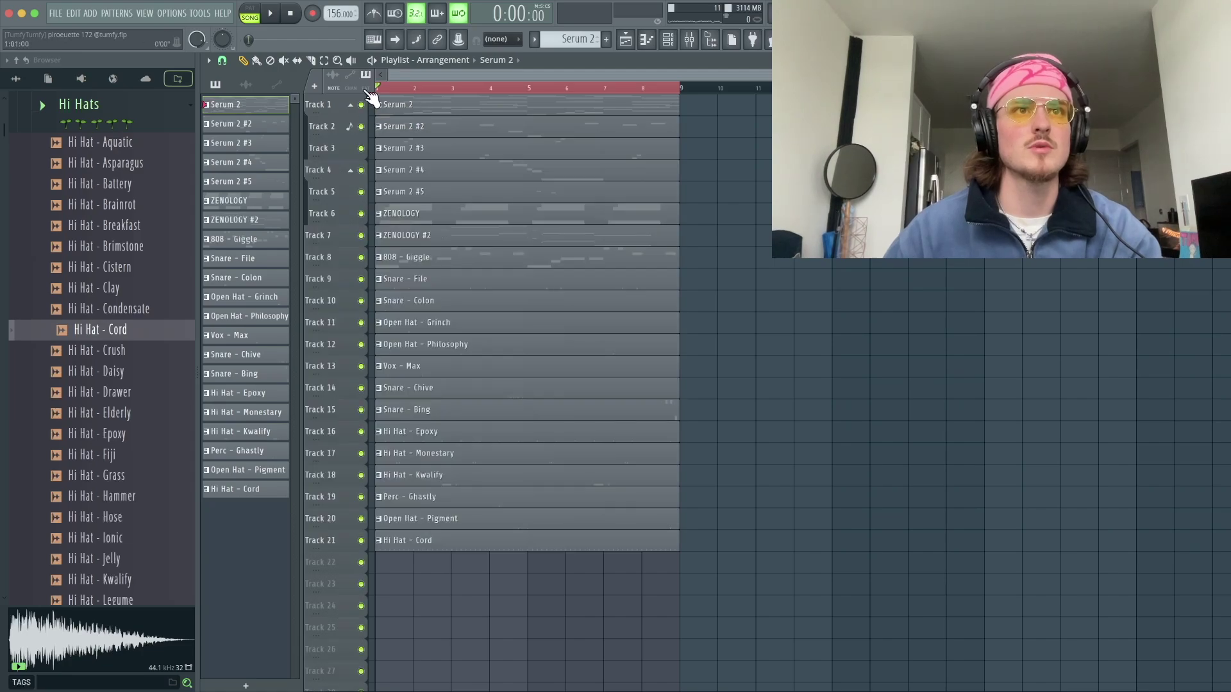
scroll(1047, 297, up, 2)
scroll(632, 300, down, 2)
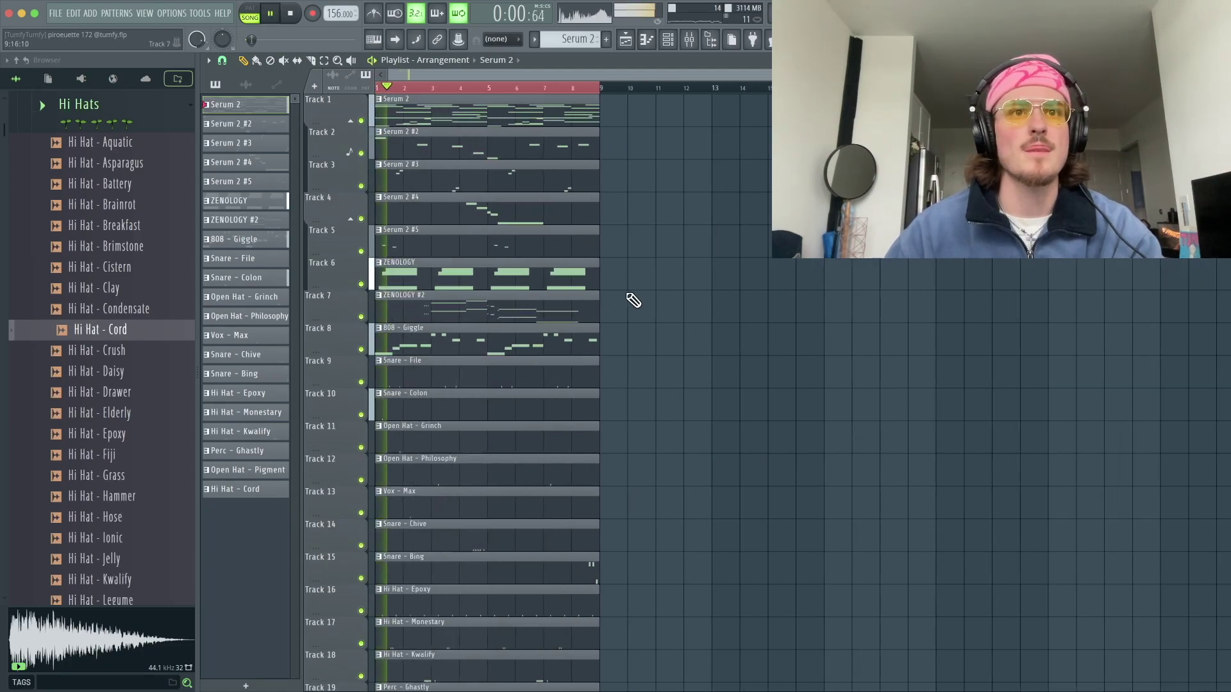
drag(625, 336, 404, 135)
ctrl+click(753, 240)
drag(451, 250, 656, 249)
key(ctrl+z)
key(space)
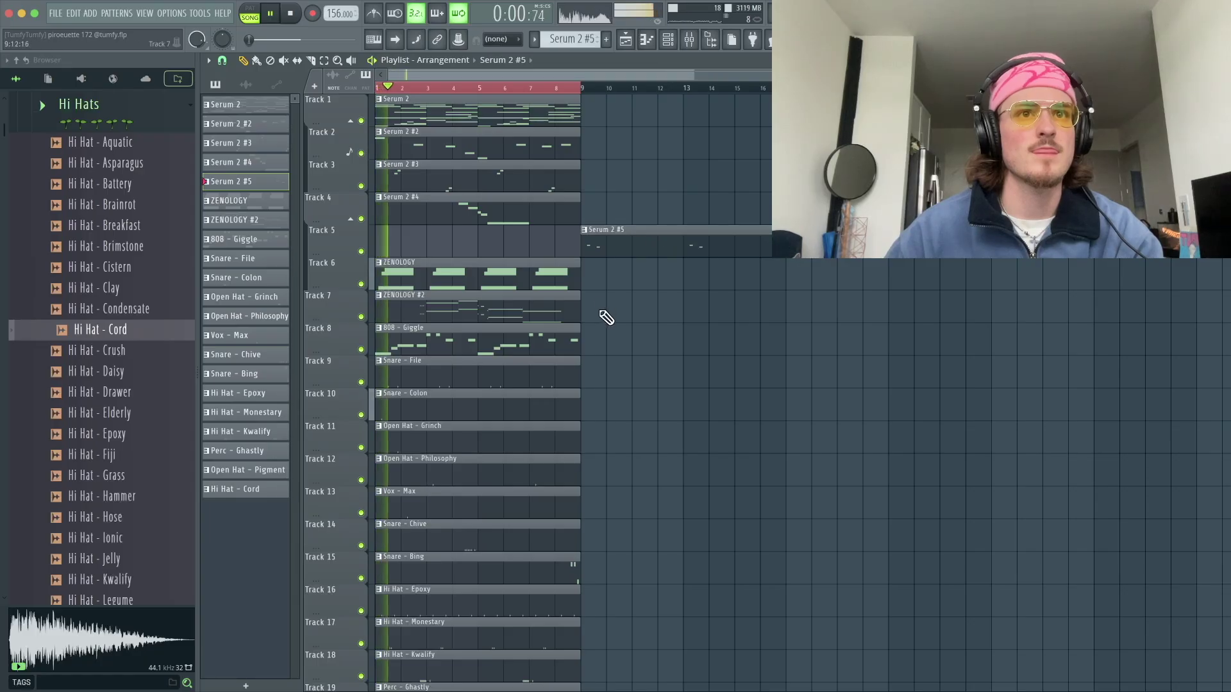
key(ctrl+z)
- Move the Serum 2 #2 to ZENOLOGY #2 clips to bar 9, keeping 808 - Giggle at bar 1
drag(624, 348, 599, 145)
key(space)
key(space)
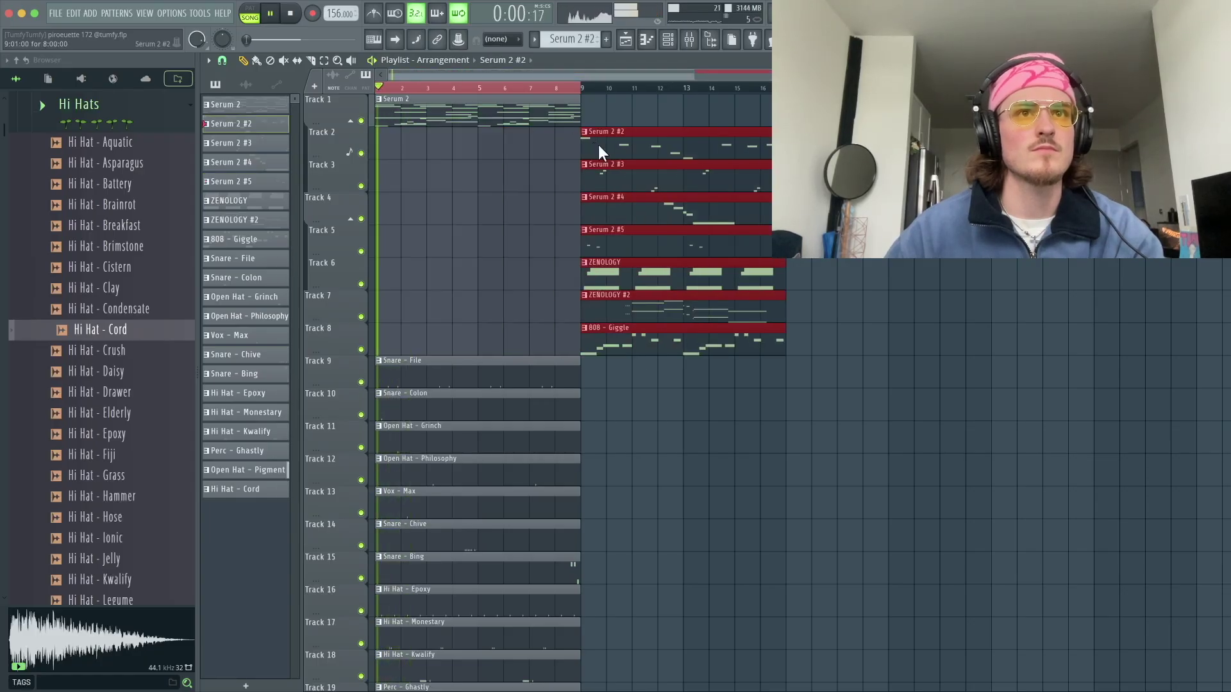
click(942, 325)
right_click(943, 325)
drag(650, 338, 444, 338)
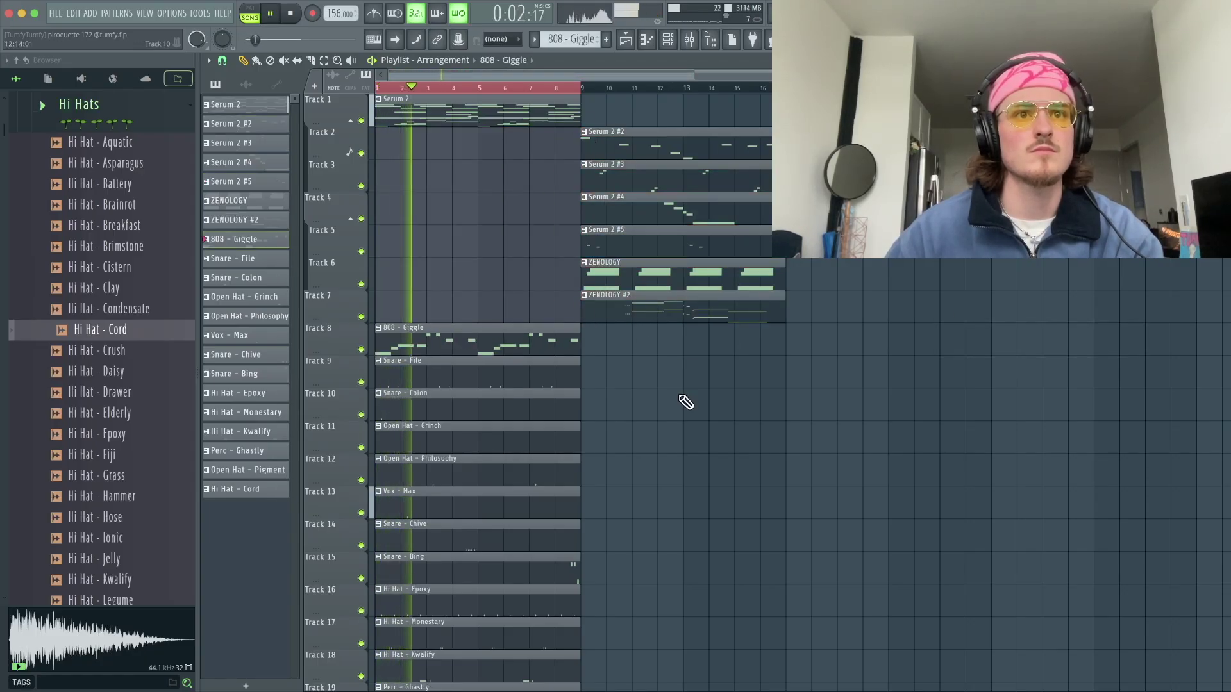
- Copy the Serum 2 clip to bar 9 and set the loop range to cover all clips in bars 1 to 16
scroll(573, 393, down, 3)
scroll(574, 393, up, 1)
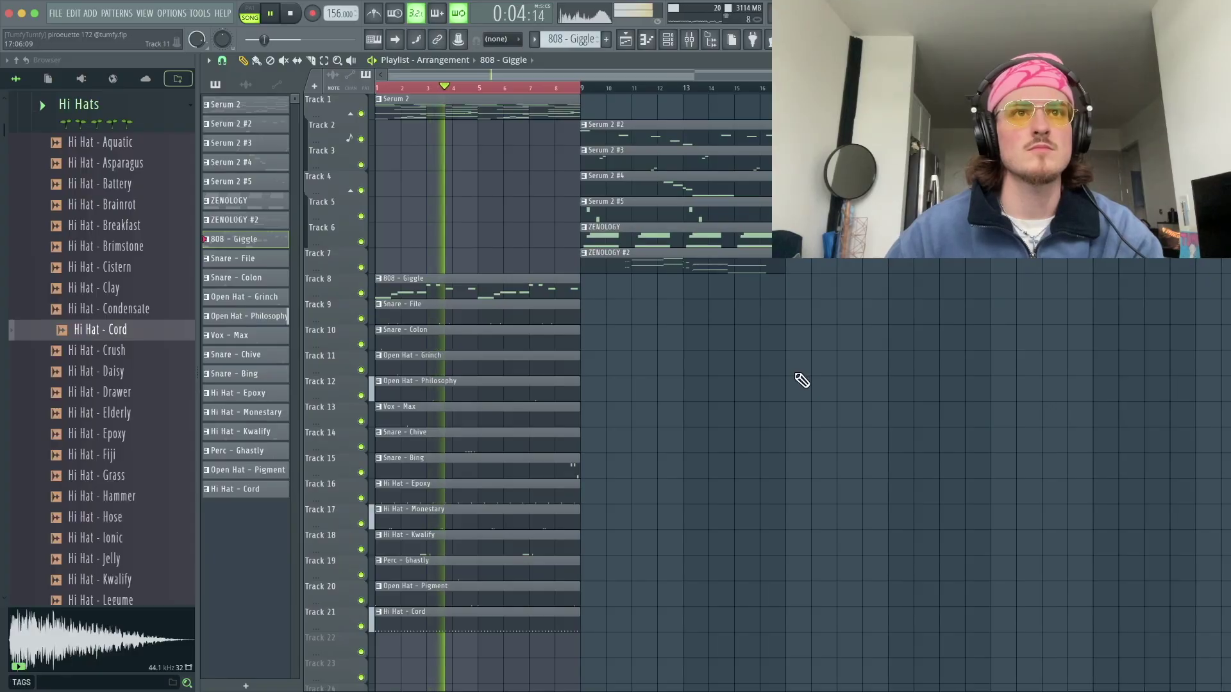
scroll(802, 379, down, 2)
shift+drag(452, 102, 590, 105)
key(ctrl+a)
key(ctrl+Return)
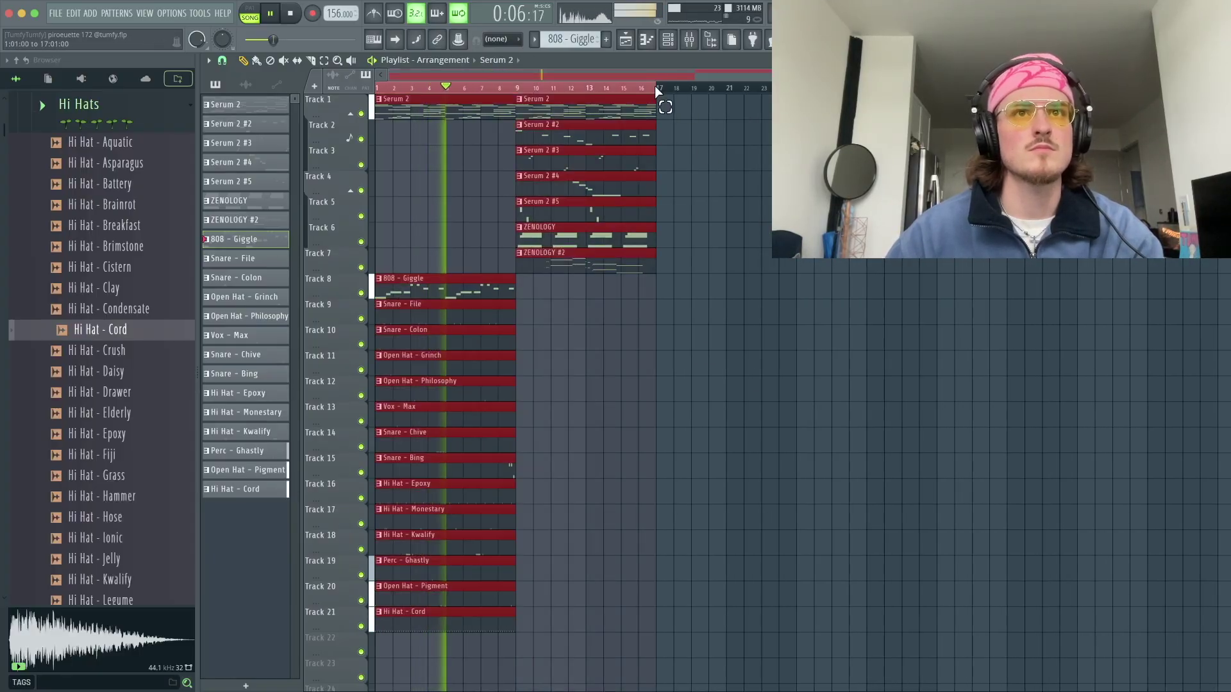
key(ctrl+d)
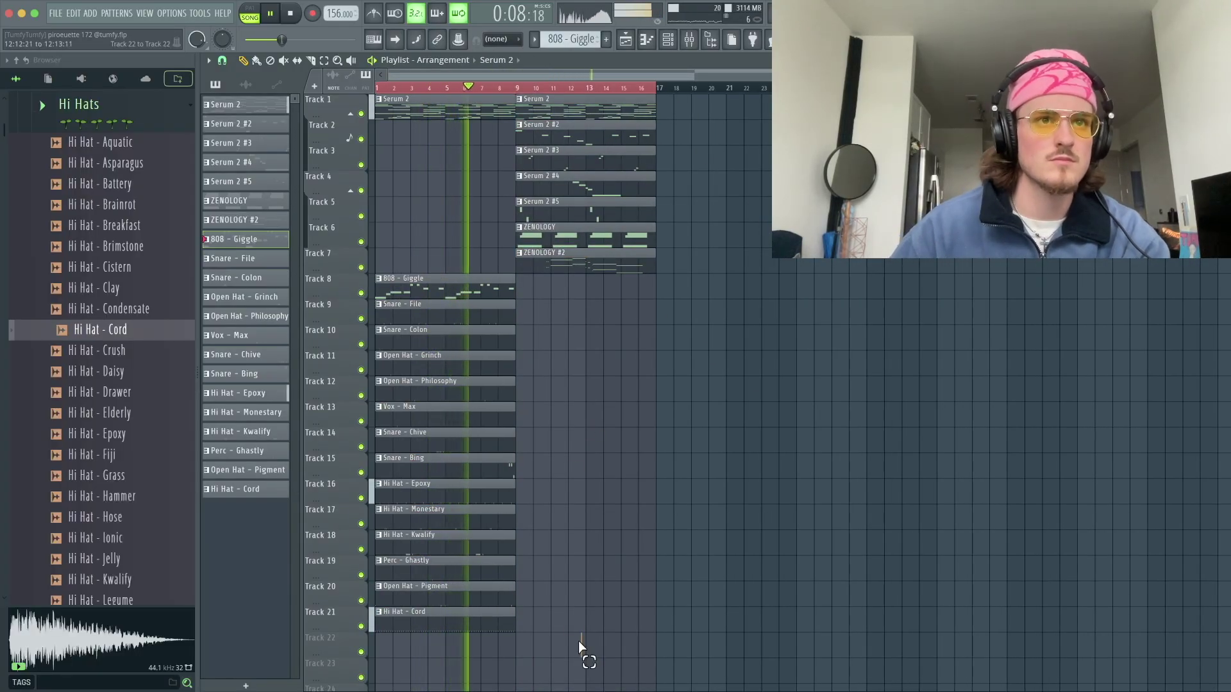
- Duplicate the 808 - Giggle and all drum clips on tracks 8 to 21 to bar 9
drag(579, 648, 442, 286)
key(ctrl+b)
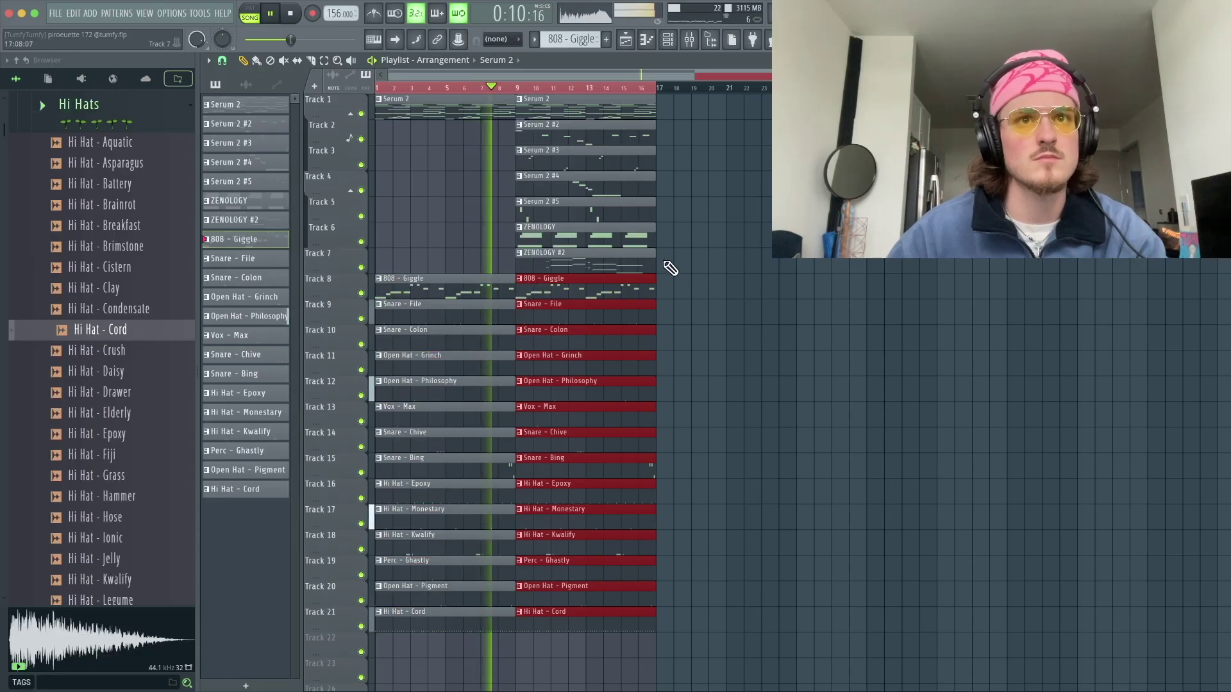
key(ctrl+d)
- Move the Serum 2 #3, #4, #5, ZENOLOGY and ZENOLOGY #2 clips to bar 17 and restart playback
drag(680, 266, 579, 126)
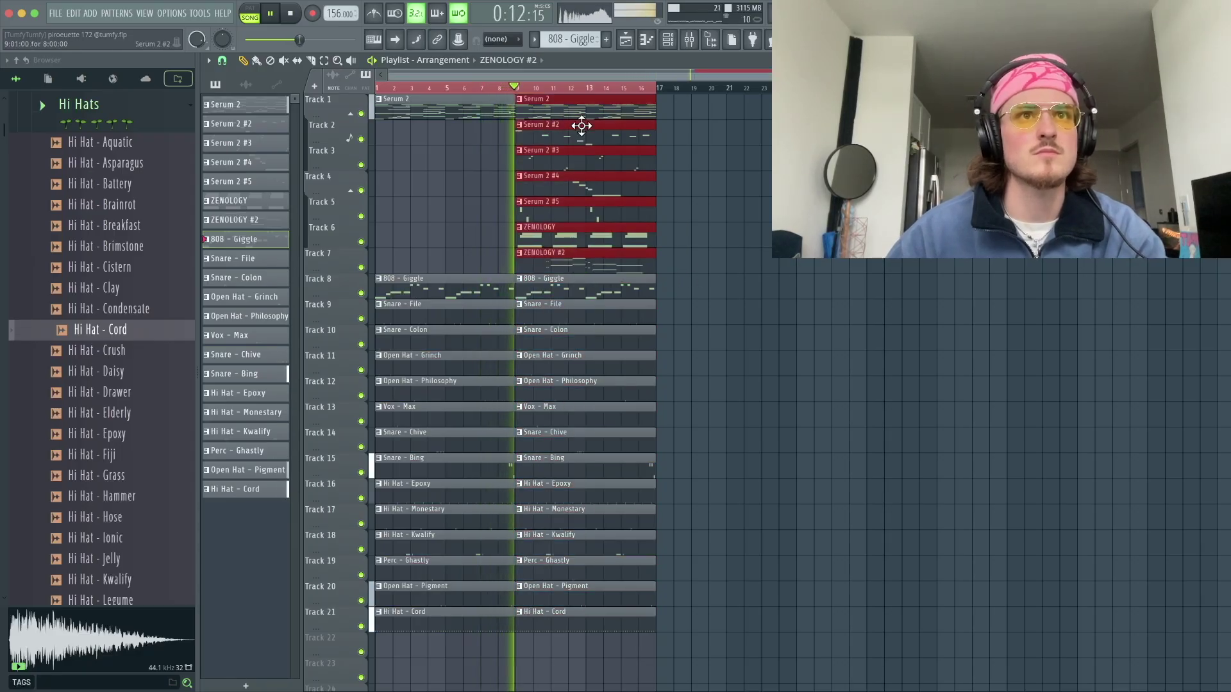
click(755, 215)
drag(676, 272, 556, 154)
drag(612, 157, 746, 162)
key(space)
key(space)
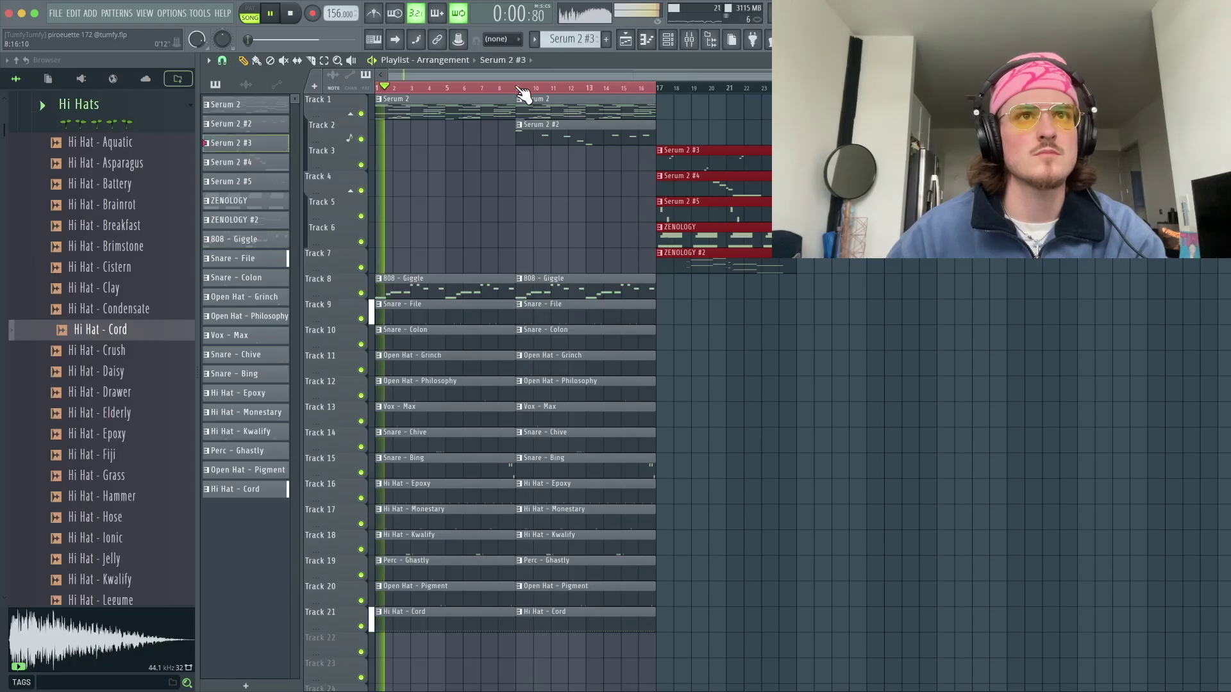
- Copy the ZENOLOGY clip from bar 17 to bars 1 and 9 on its track and replay the arrangement
click(517, 88)
key(ctrl+d)
drag(728, 240, 397, 239)
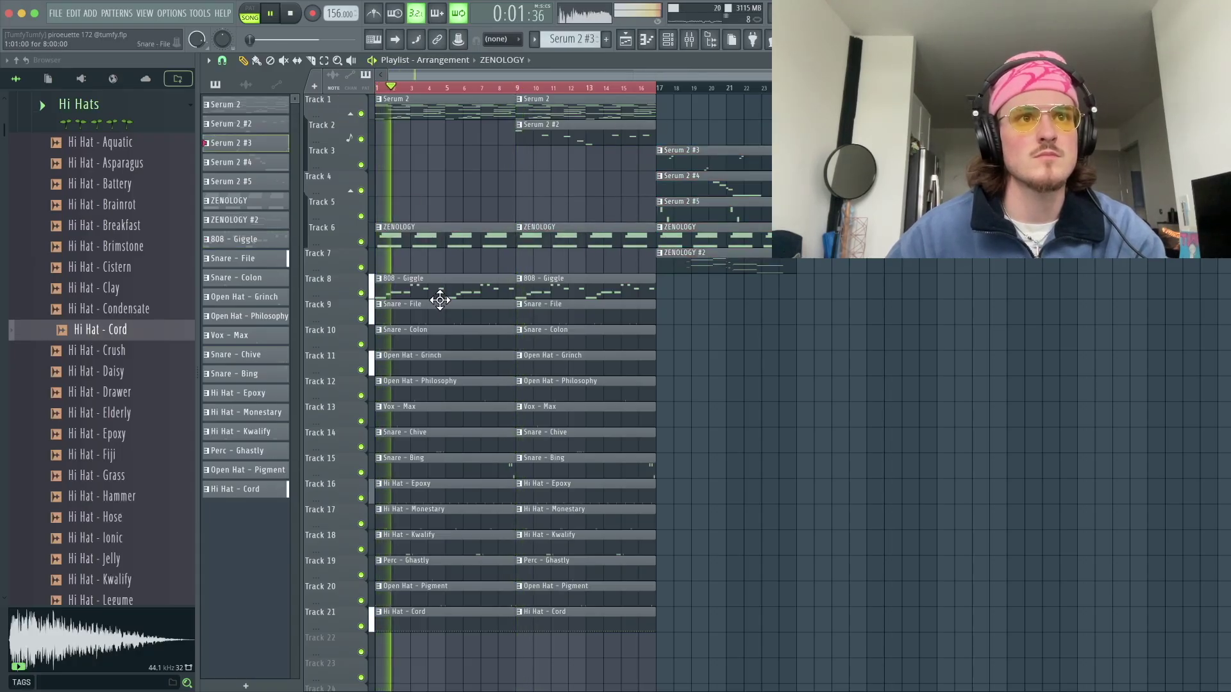
scroll(413, 390, up, 2)
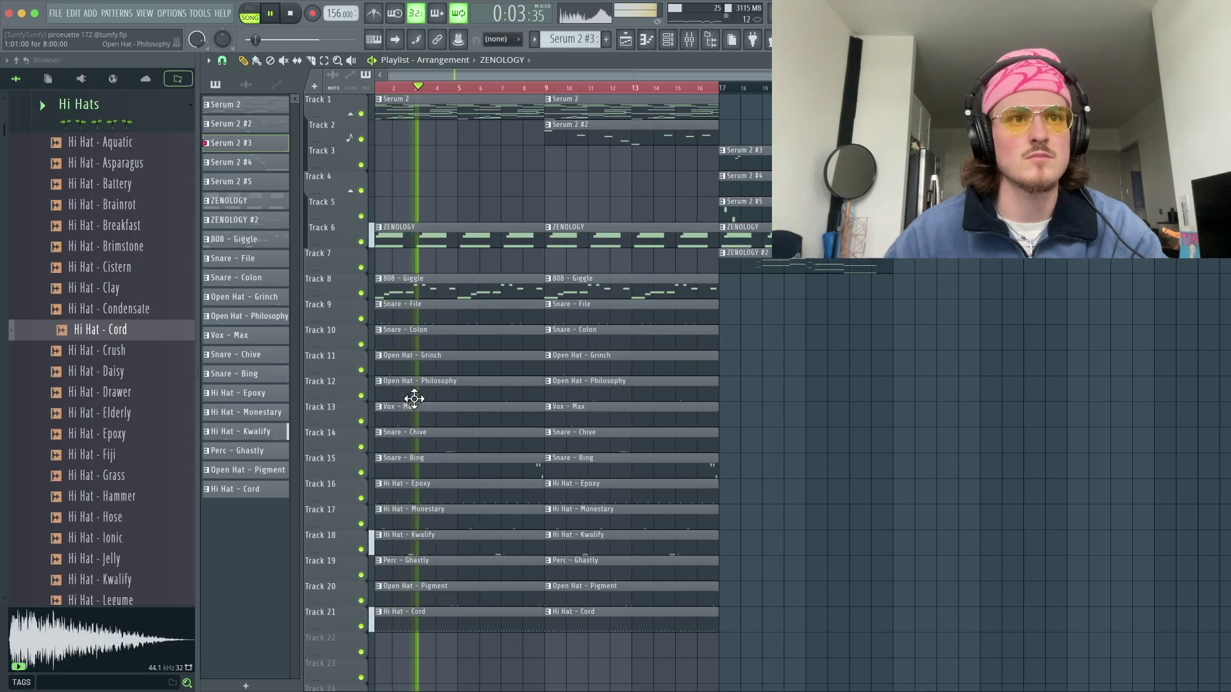
key(space)
key(space)
- Delete the Vox - Max and Perc - Ghastly clips from bars 1 to 16
right_click(449, 407)
right_click(591, 410)
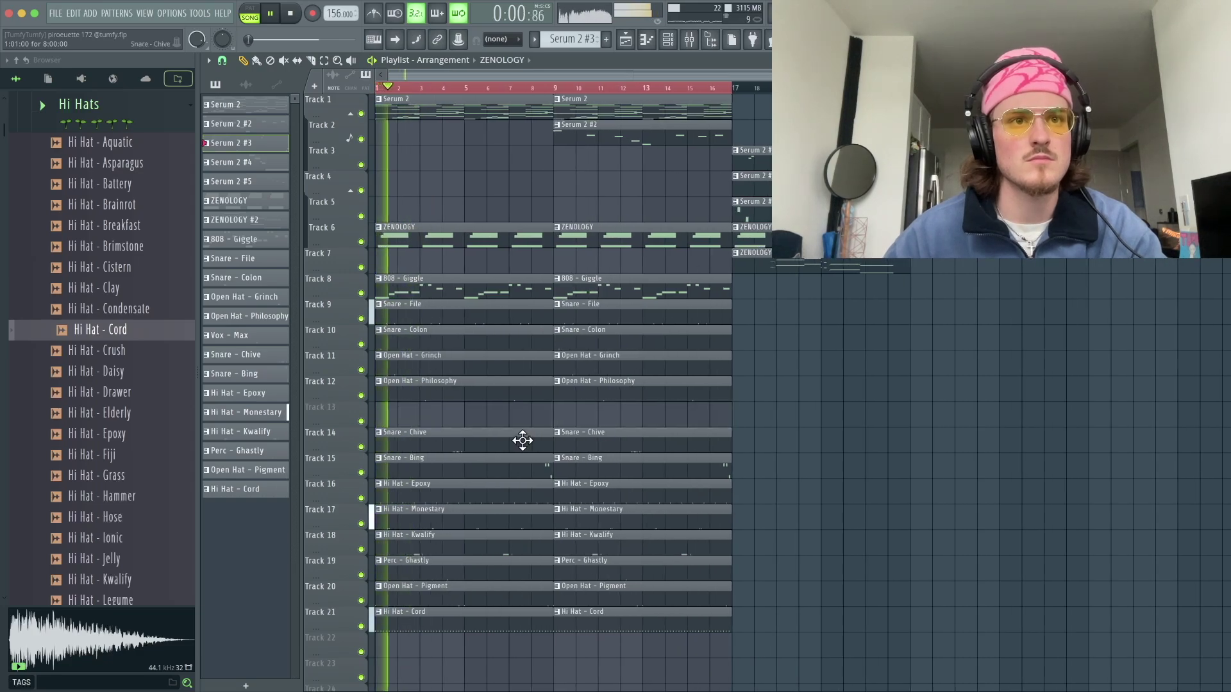
right_click(452, 568)
right_click(583, 568)
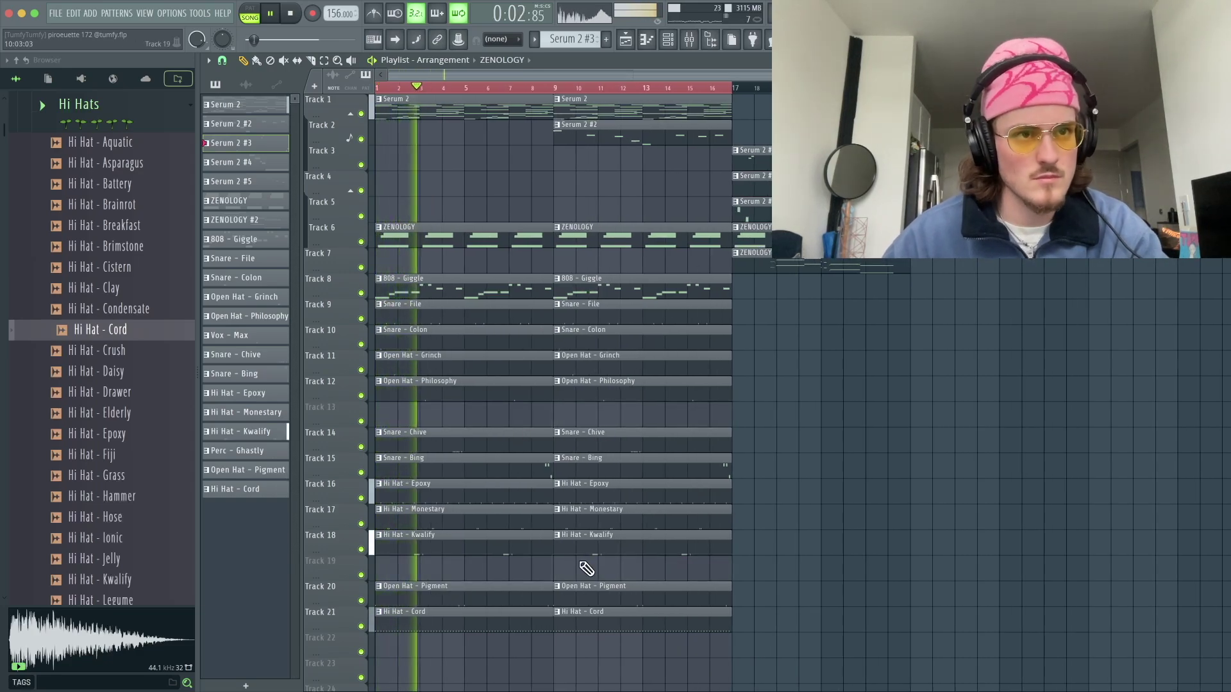
click(740, 418)
right_click(743, 418)
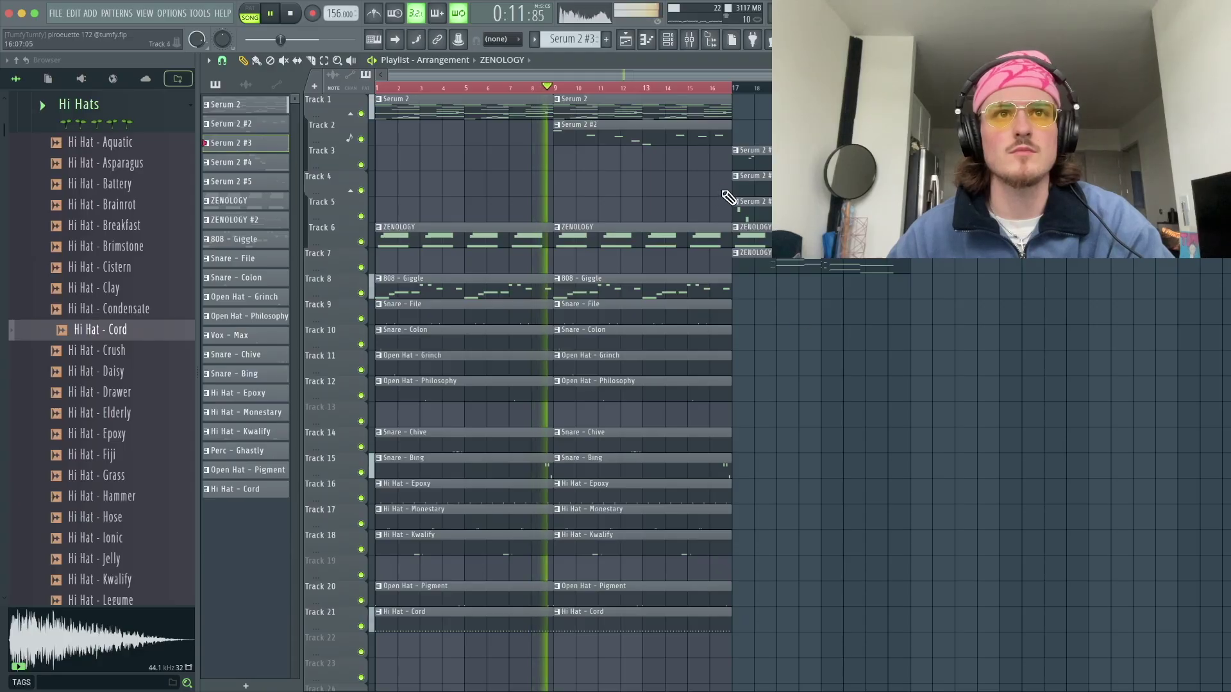
- Try erasing the ZENOLOGY, 808 and drum clips in bars 9 to 16 and undo it
right_click(664, 228)
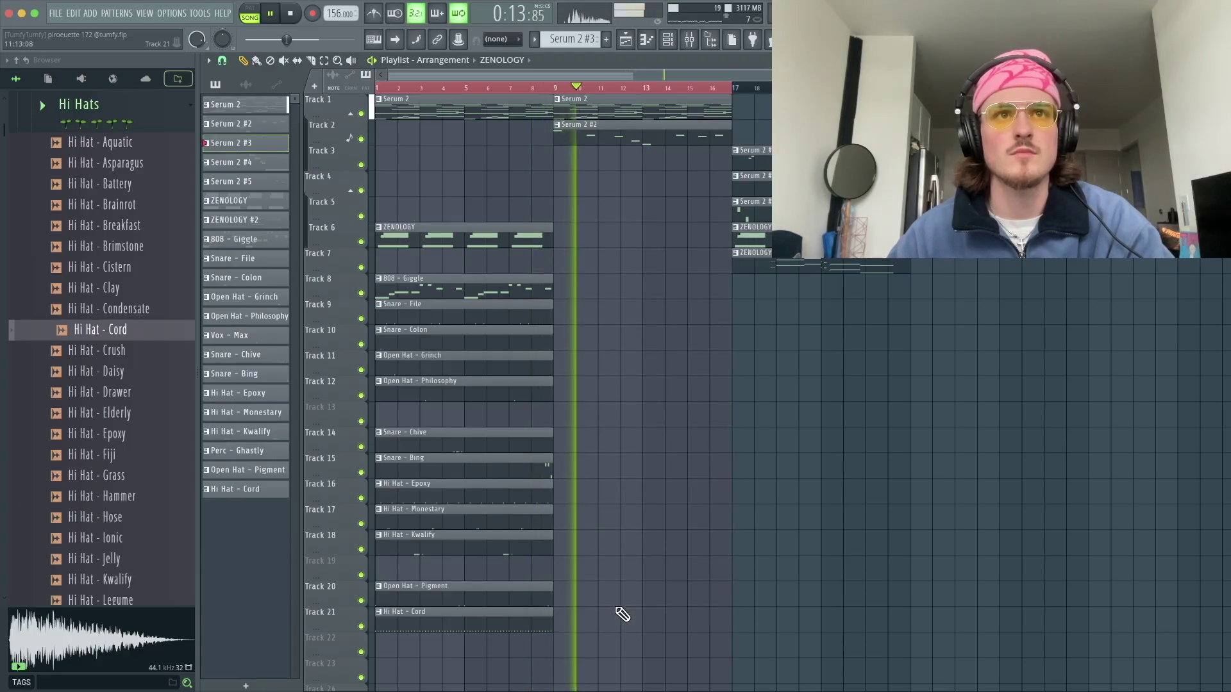
key(ctrl+z)
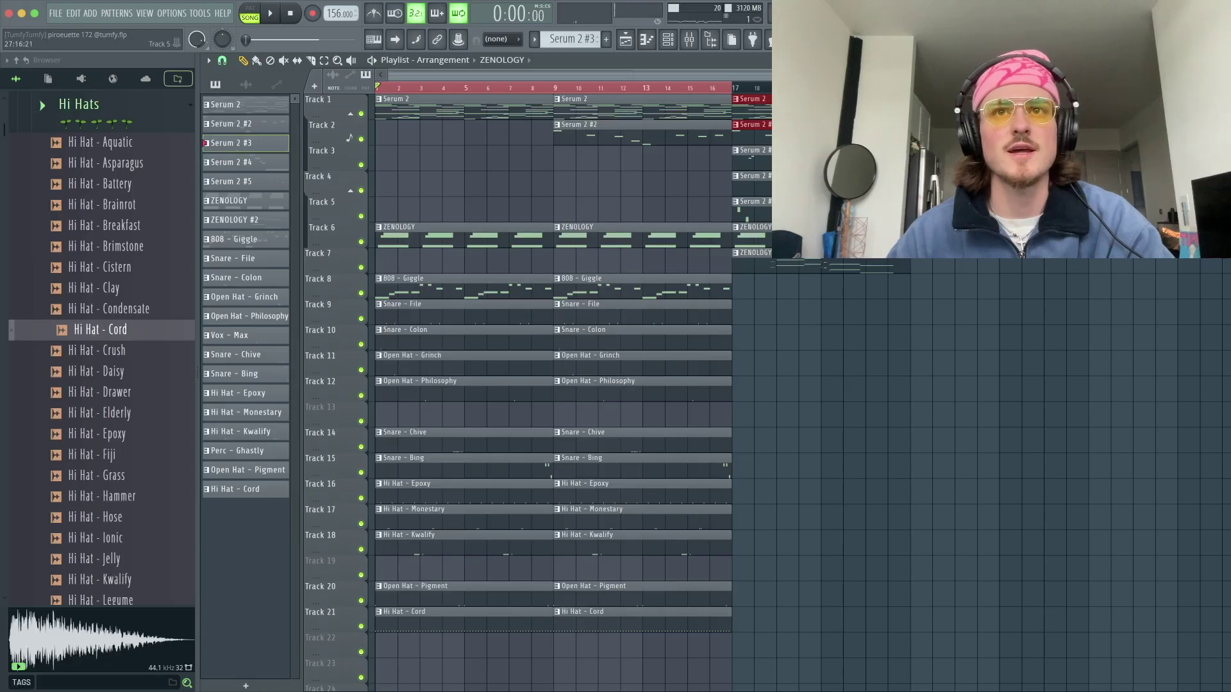
- Solo the Serum 2 #2 track to listen to it and restore all the other tracks
scroll(712, 100, up, 2)
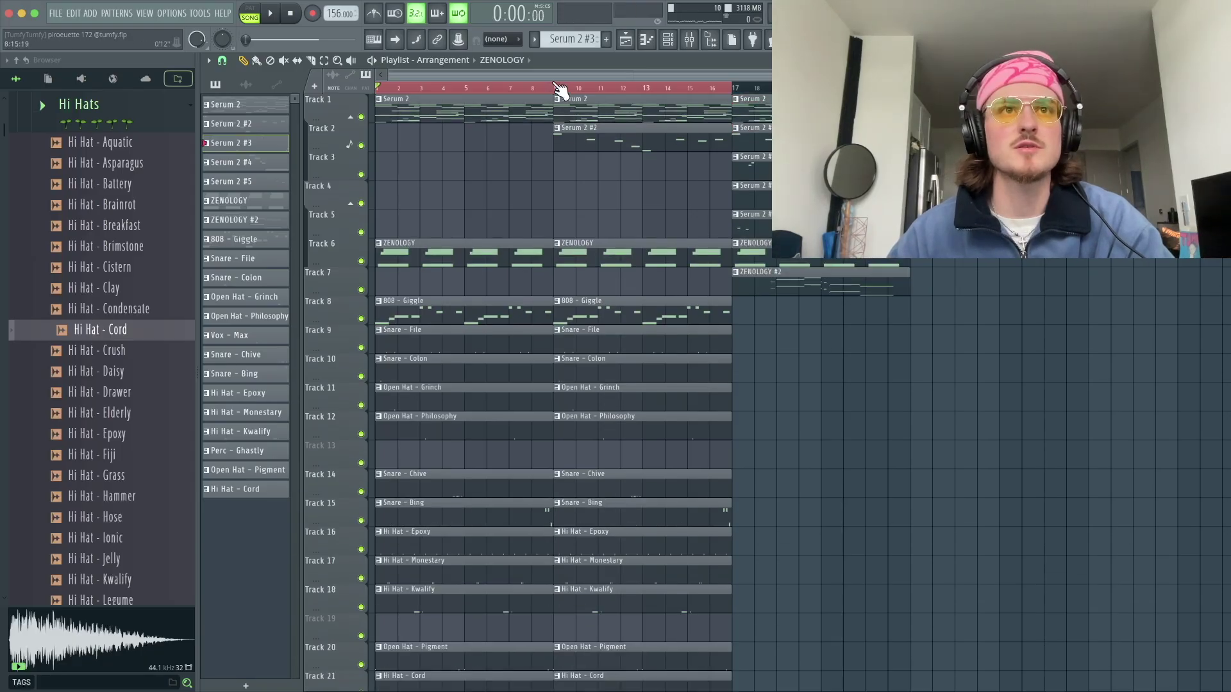
ctrl+click(361, 146)
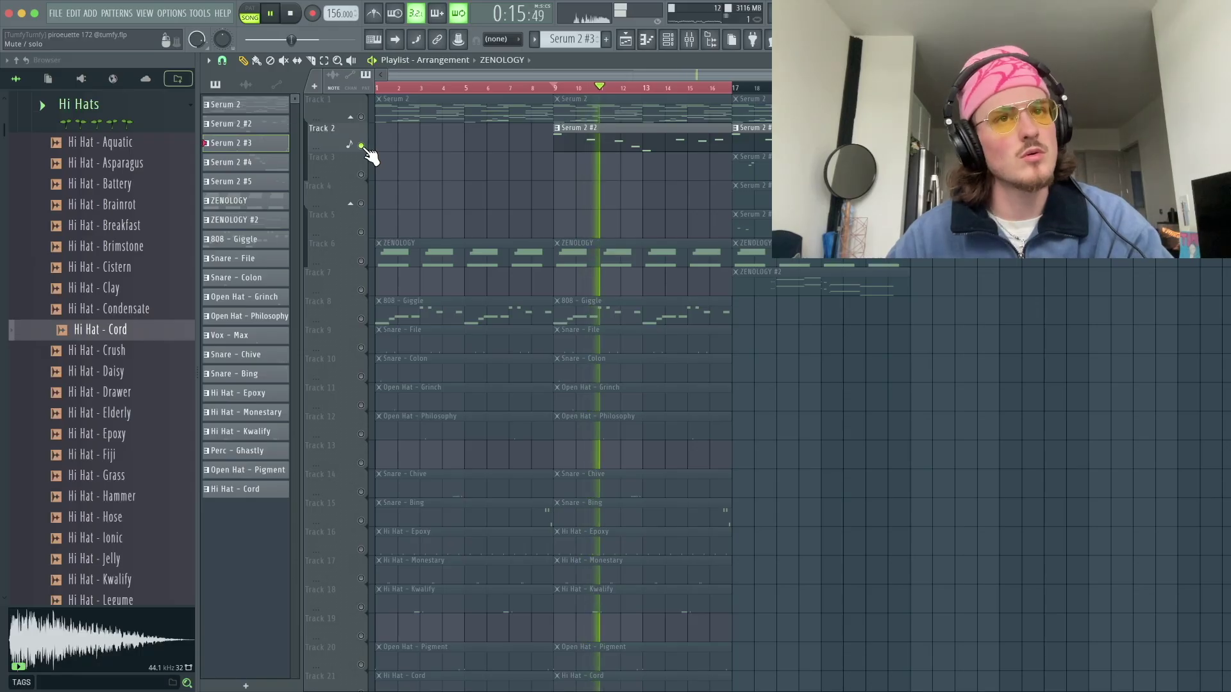
ctrl+click(361, 146)
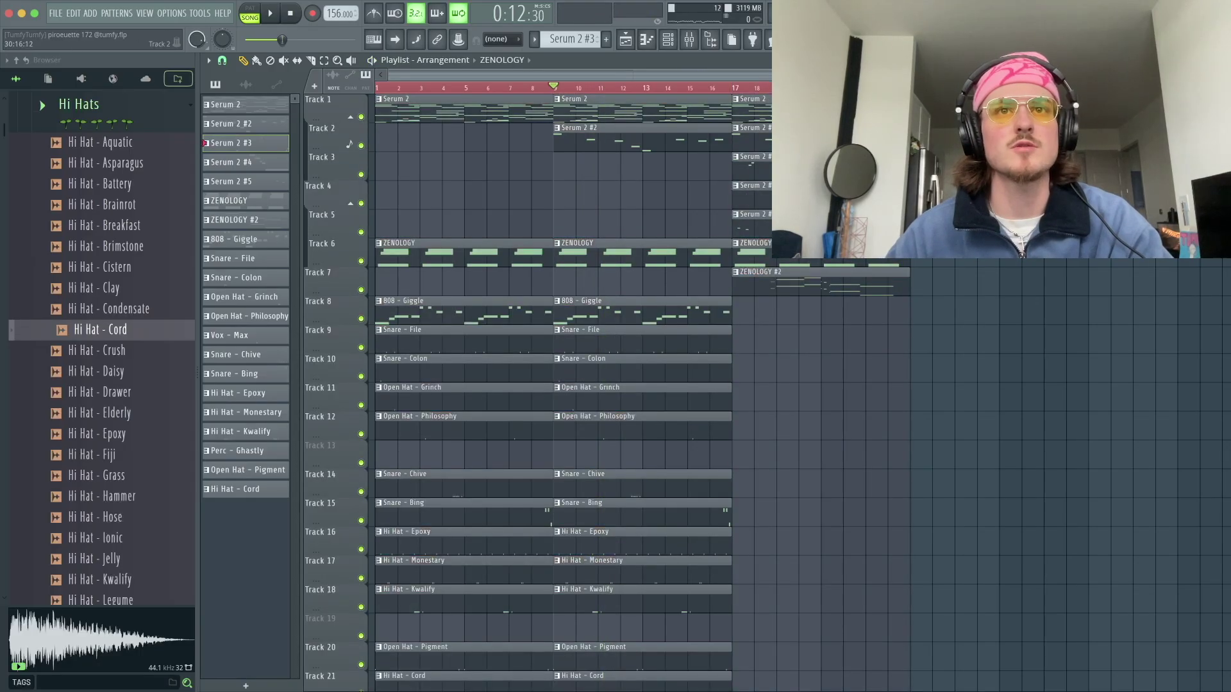
- Copy the Serum 2 #3, #4, #5 and ZENOLOGY clips from bar 17 to bar 9, add ZENOLOGY #2 at bar 9 and play
drag(827, 167, 649, 167)
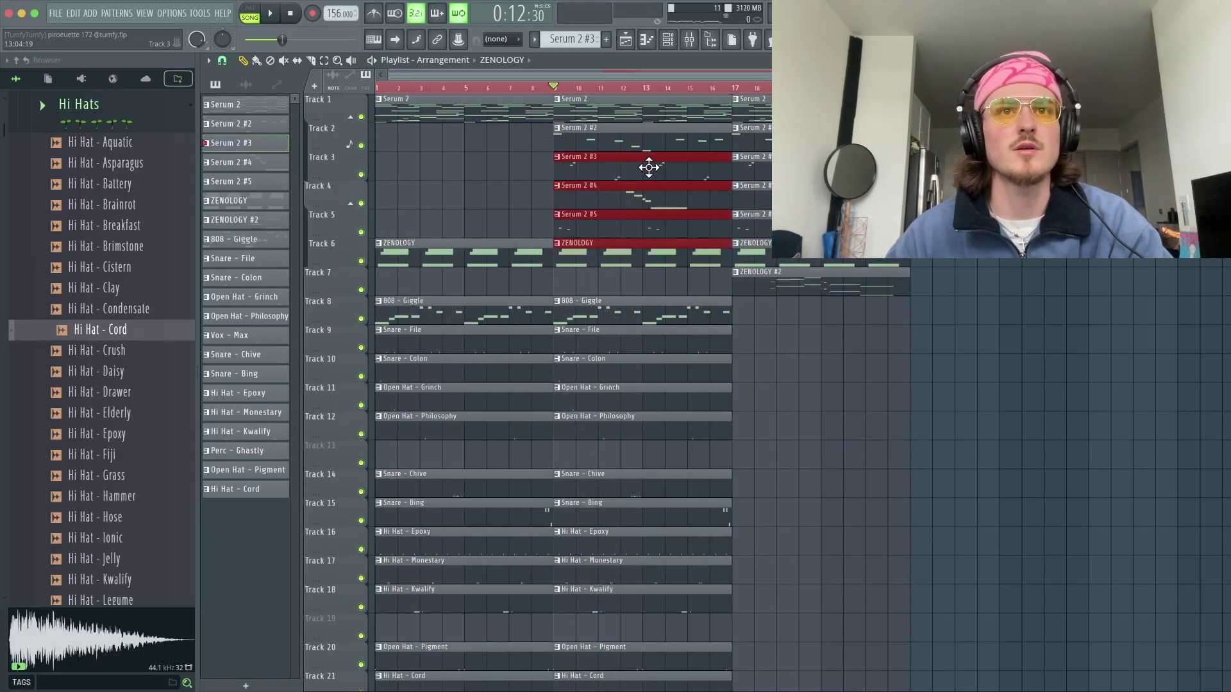
click(761, 280)
click(566, 283)
key(space)
click(830, 347)
right_click(830, 346)
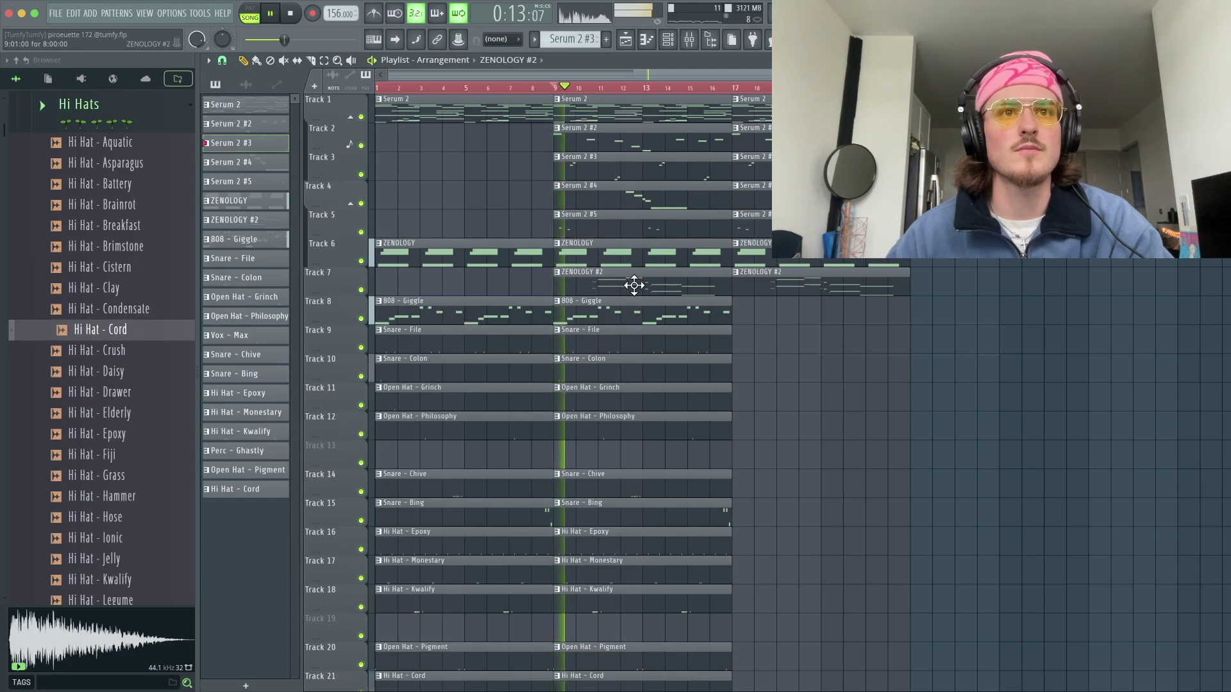
- Delete the ZENOLOGY #2 clips at bars 9 and 17 and replay from bar 9
click(667, 40)
key(F6)
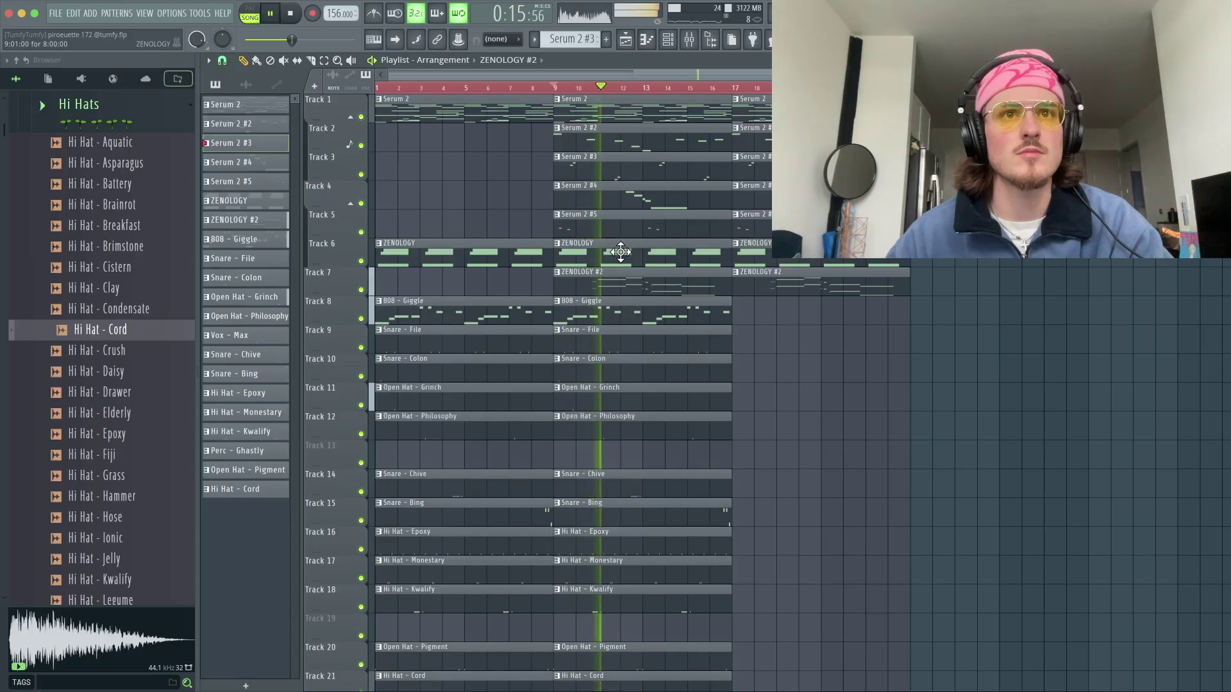
right_click(675, 285)
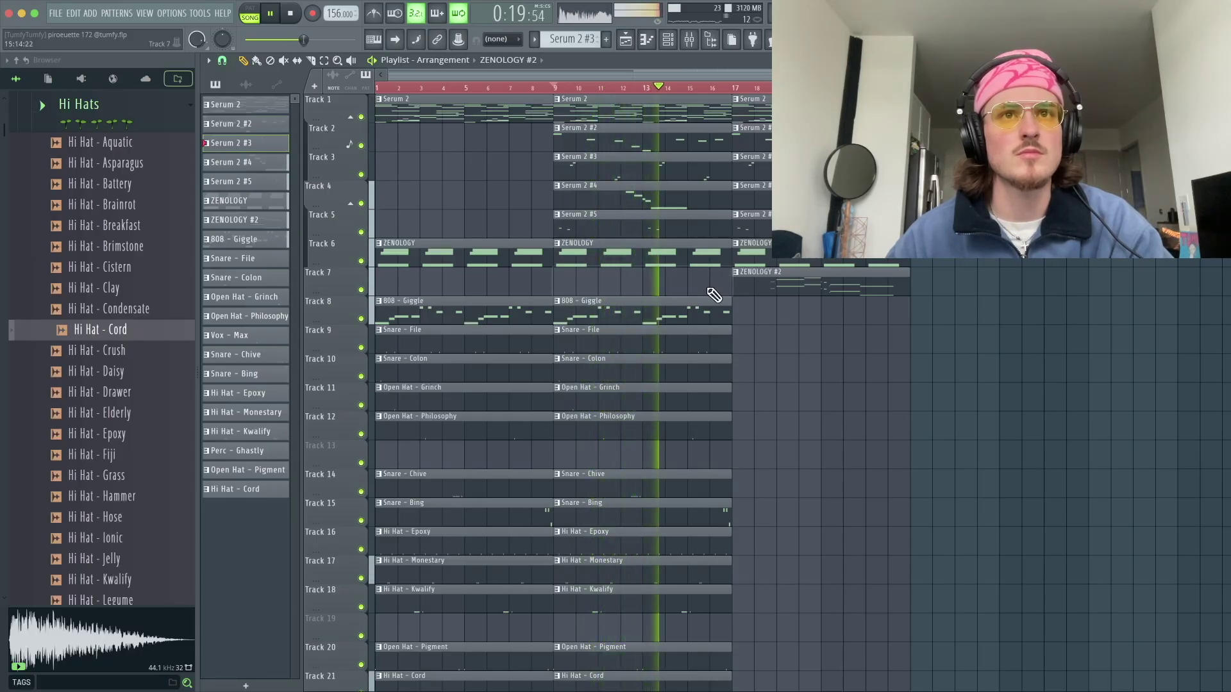
click(858, 311)
right_click(860, 313)
right_click(833, 290)
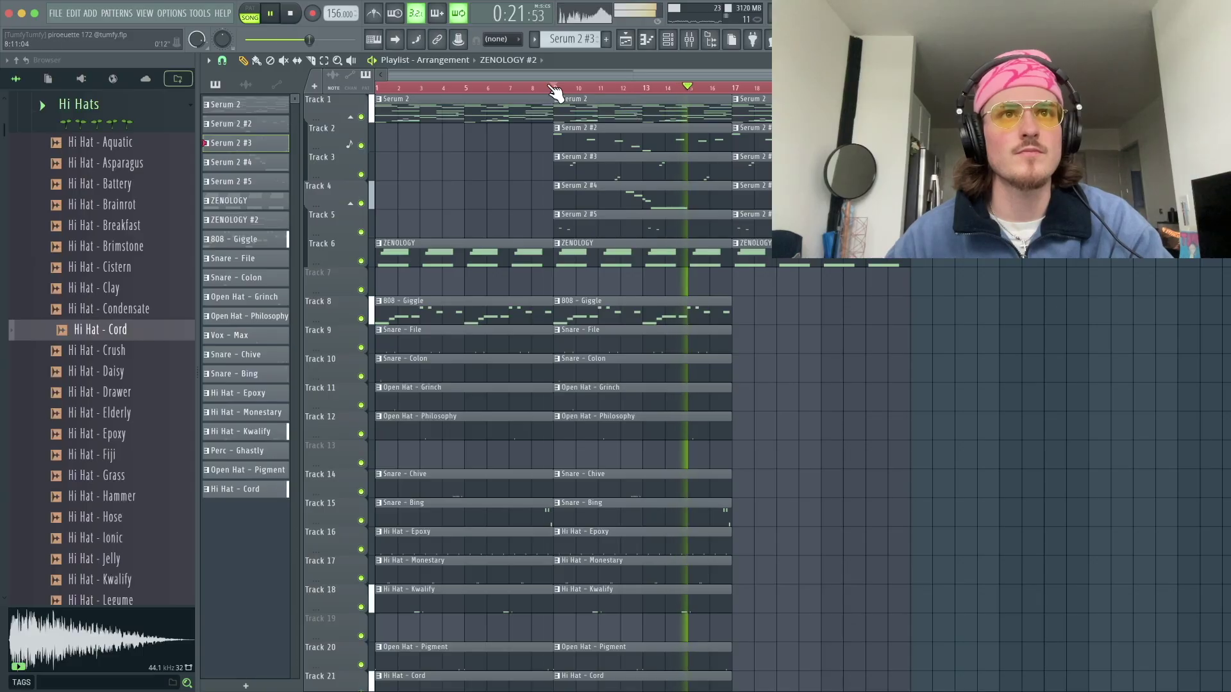
click(554, 90)
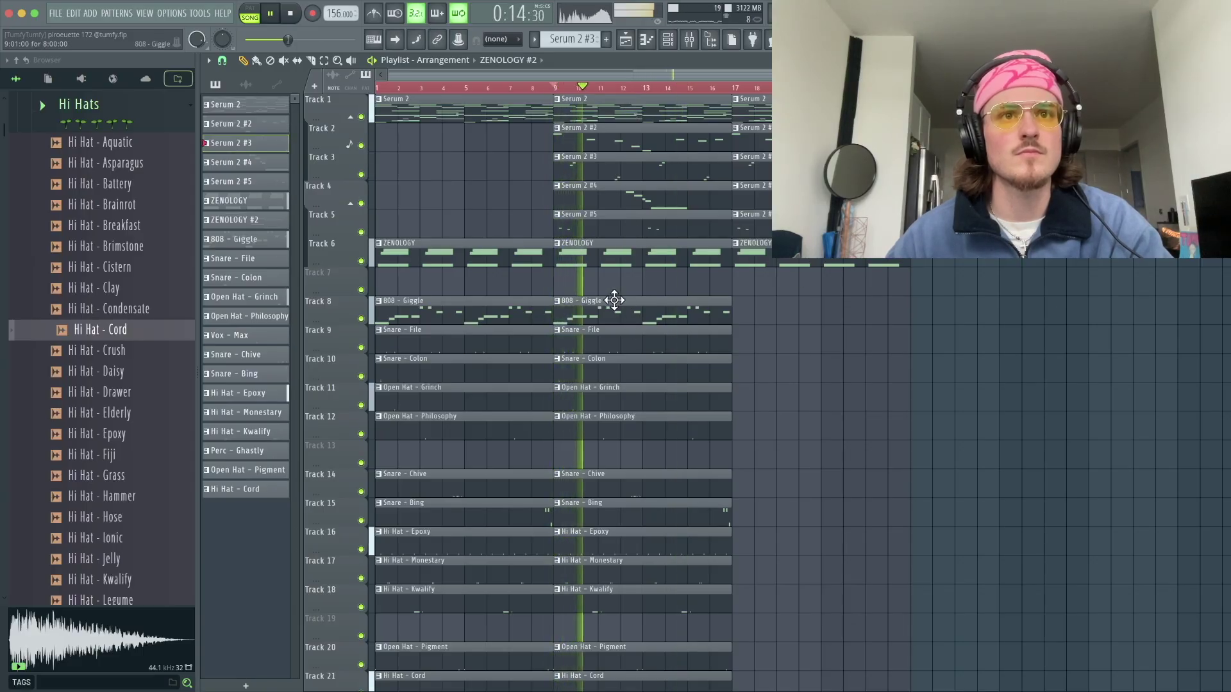
- Slice the 808 - Giggle and drum clips on tracks 8 to 21 at bars 10 and 11
key(c)
key(space)
key(space)
drag(576, 287, 577, 688)
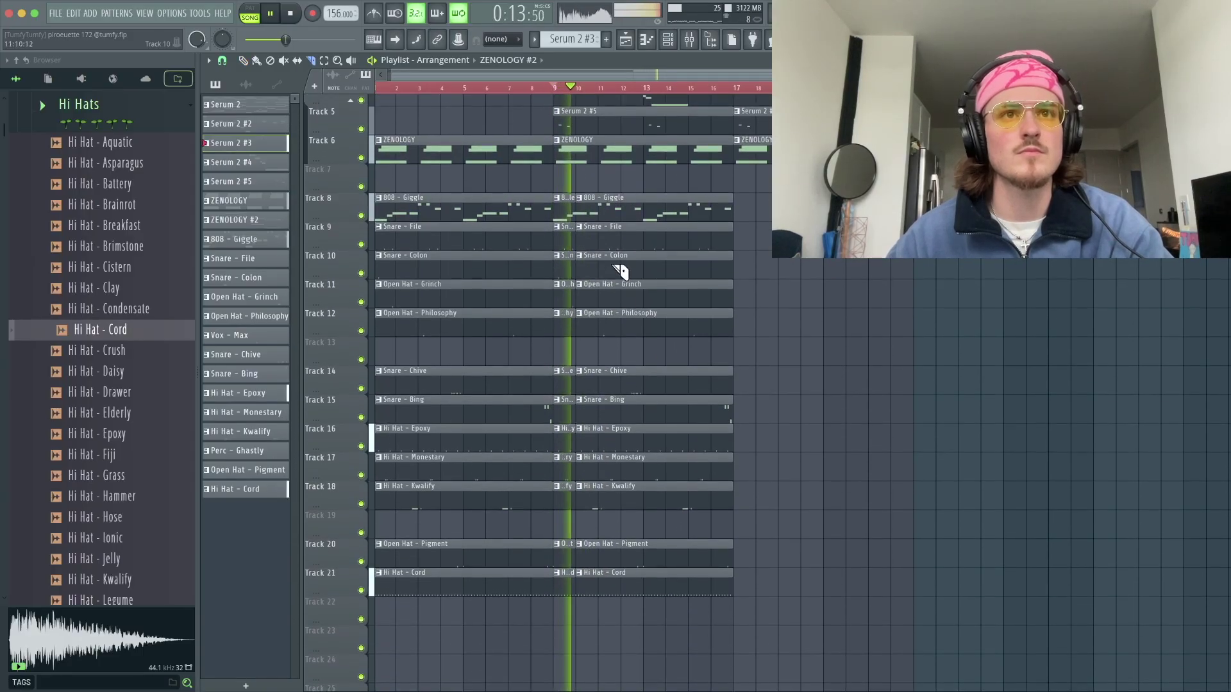
drag(612, 183, 602, 599)
- Delete the sliced 808 - Giggle and drum clips between bars 10 and 11 on tracks 8 to 21
key(p)
key(space)
key(space)
right_click(586, 577)
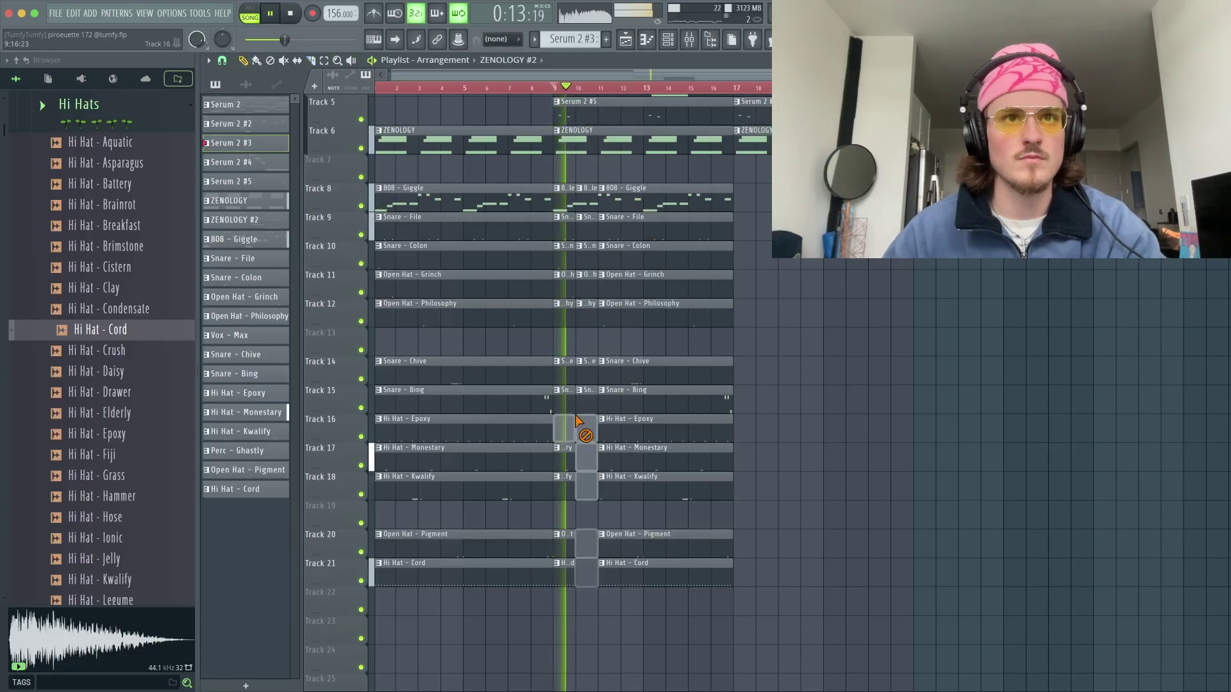
key(super+z)
right_click(586, 197)
key(space)
key(space)
scroll(570, 398, up, 4)
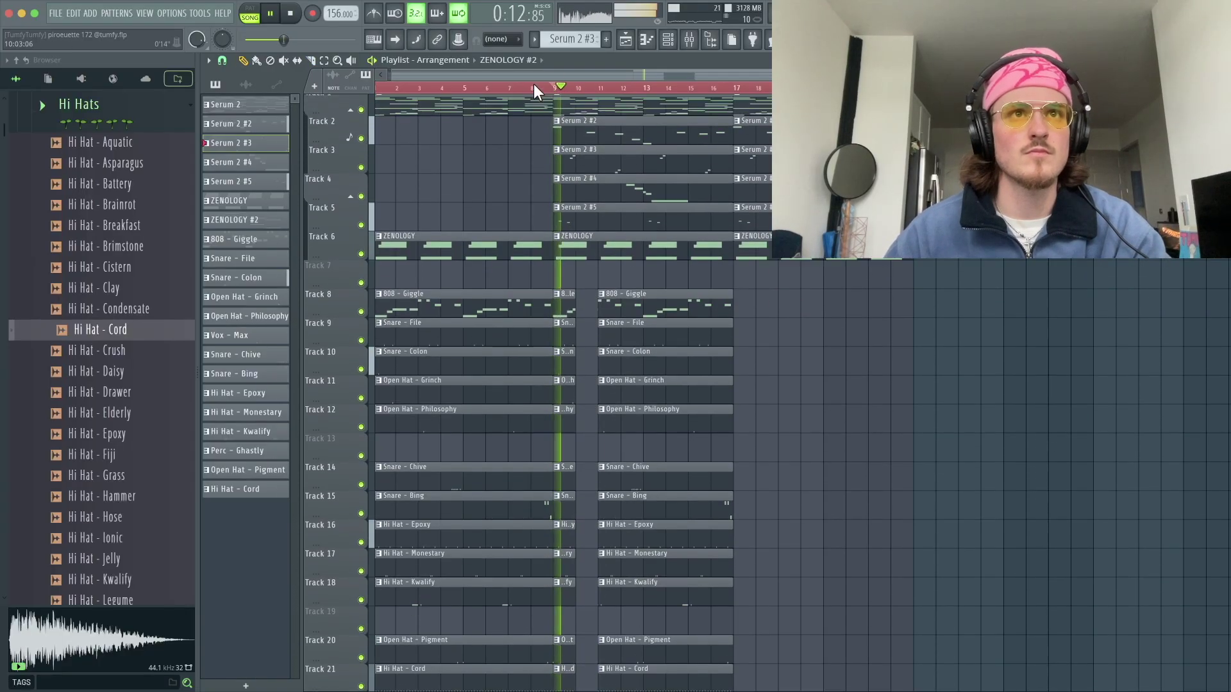
- Delete the remaining 808 - Giggle clips at bars 9 and 11 on track 8 and remove the stray ZENOLOGY #2 clips at bar 17
click(533, 87)
scroll(577, 211, up, 3)
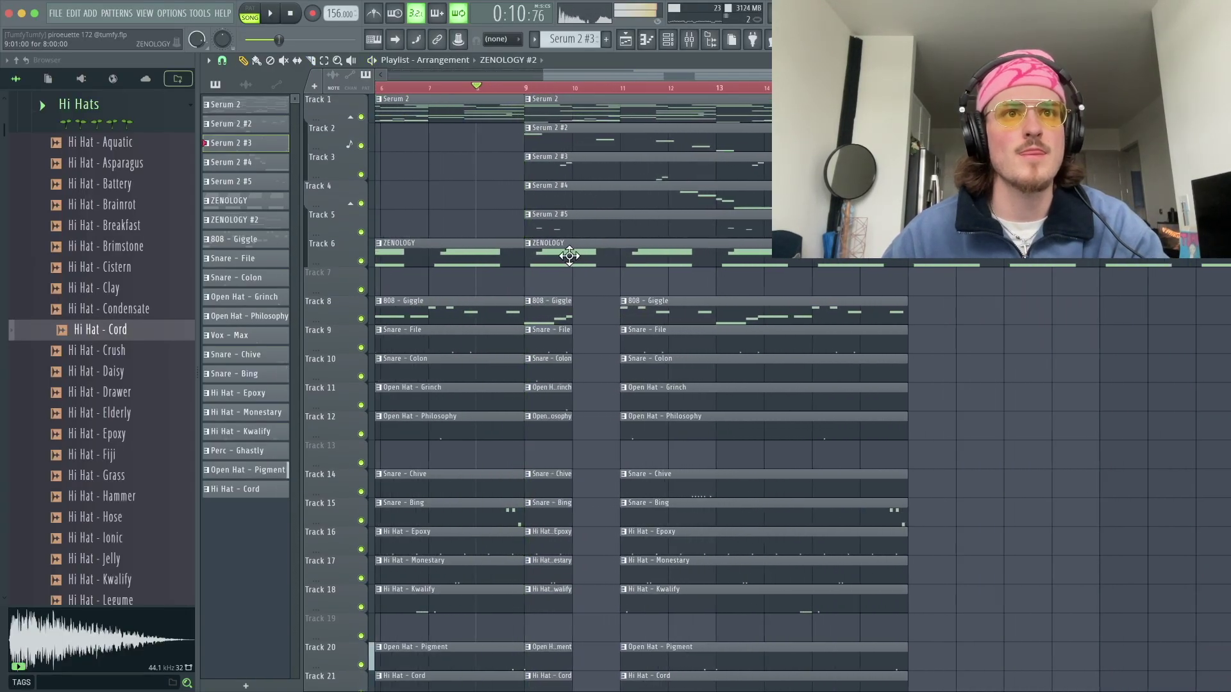
right_click(564, 316)
right_click(895, 315)
click(923, 308)
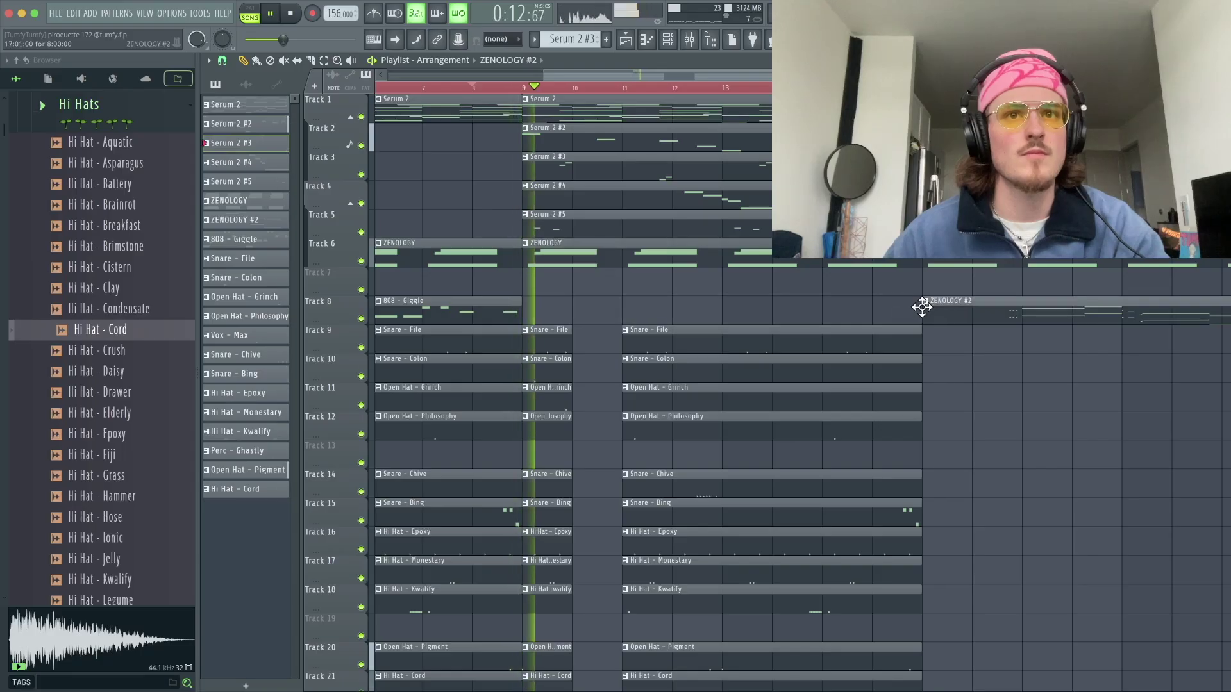
right_click(928, 314)
click(927, 313)
right_click(926, 314)
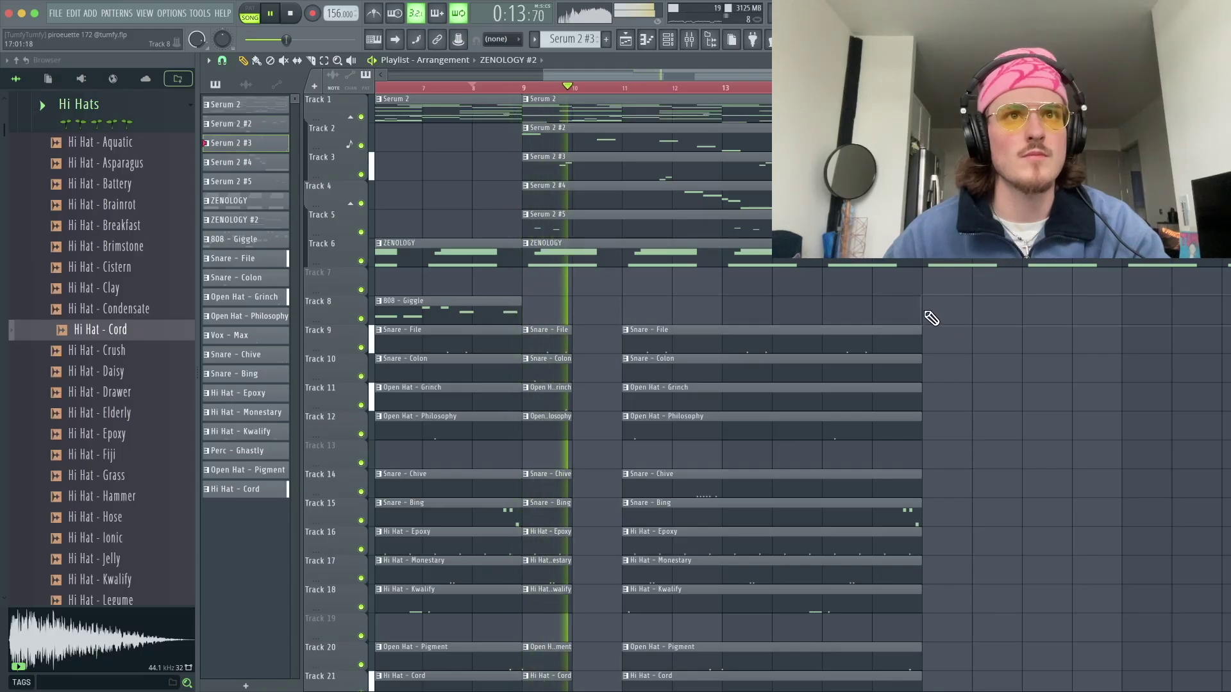
- Make the Serum 2 clip at bar 9 on track 1 unique and display its notes in the piano roll
right_click(527, 110)
click(567, 222)
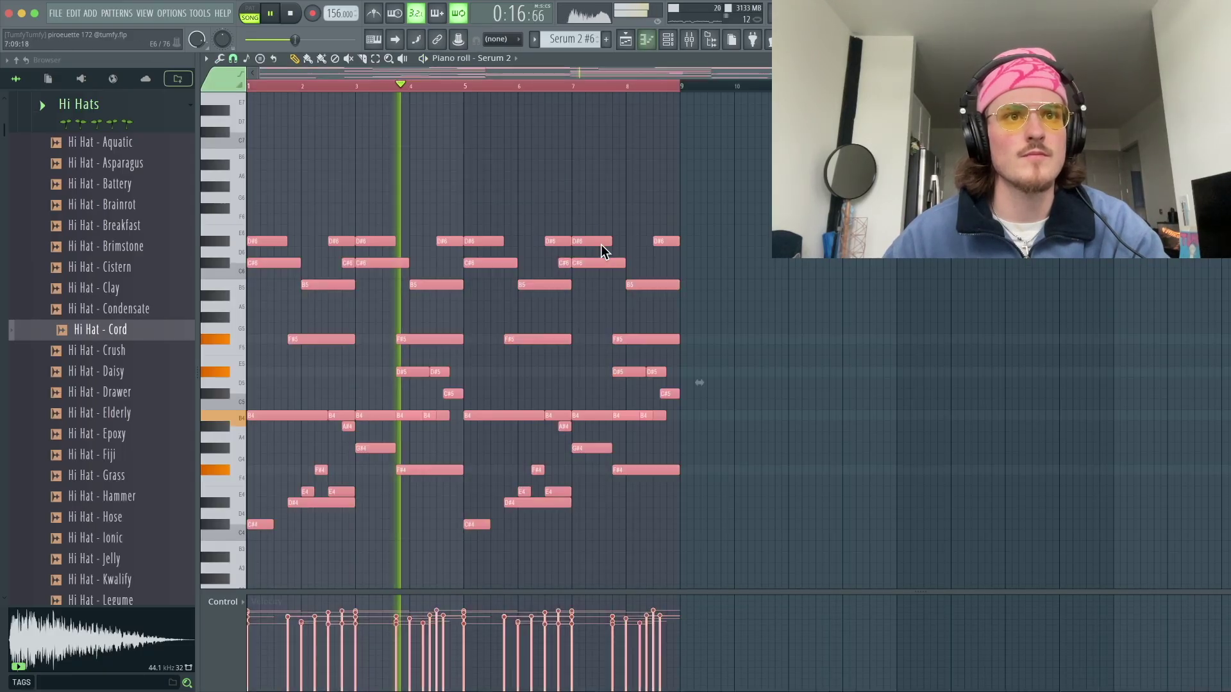
scroll(601, 242, down, 1)
key(space)
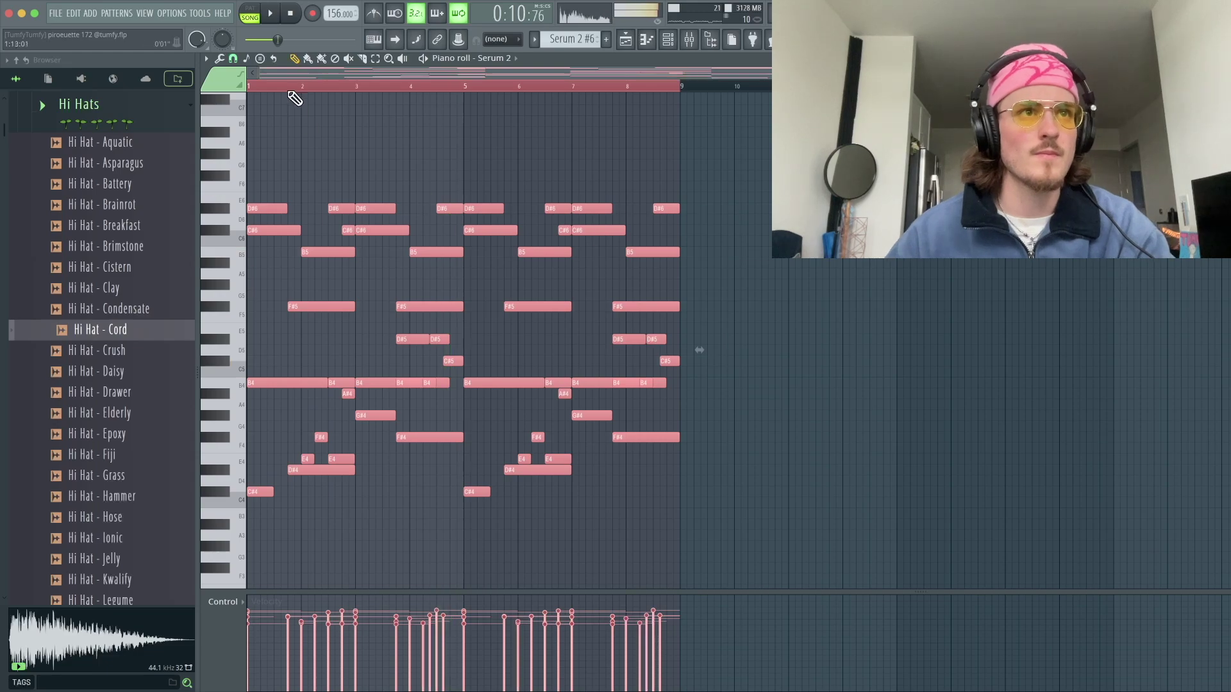
- Raise all notes below A#4 in the Serum 2 melody by one octave and play it
key(ctrl+d)
drag(261, 476, 558, 520)
mouse_move(870, 531)
mouse_down()
mouse_move(266, 453)
mouse_move(238, 401)
mouse_up()
key(ctrl+Up)
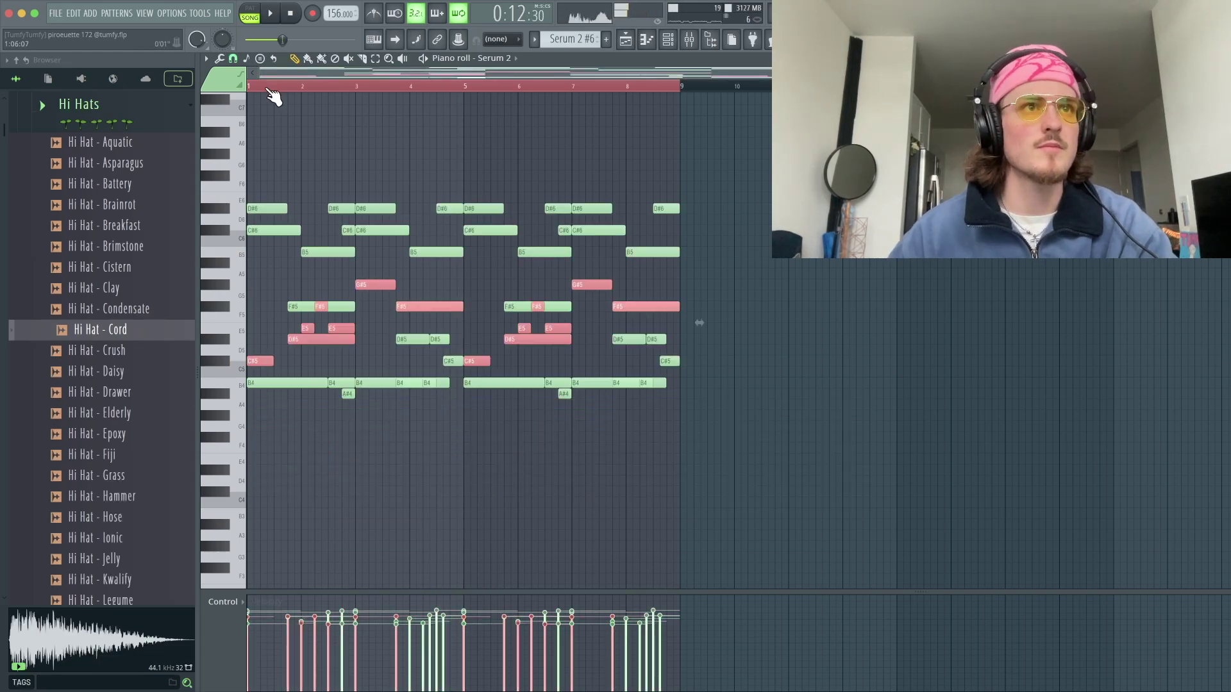
key(space)
- Add short B5, C#5 and F#5 notes in the first half of bar 1 while listening to the phrase
scroll(339, 179, up, 3)
click(335, 182)
key(space)
click(274, 226)
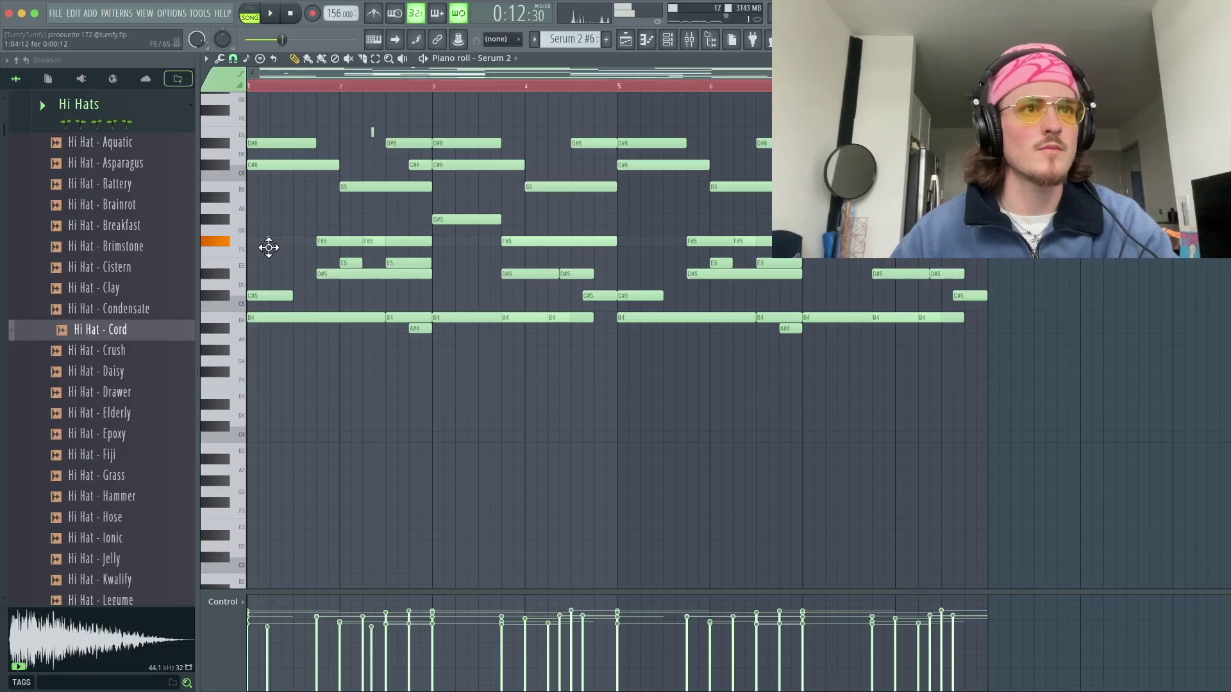
click(292, 242)
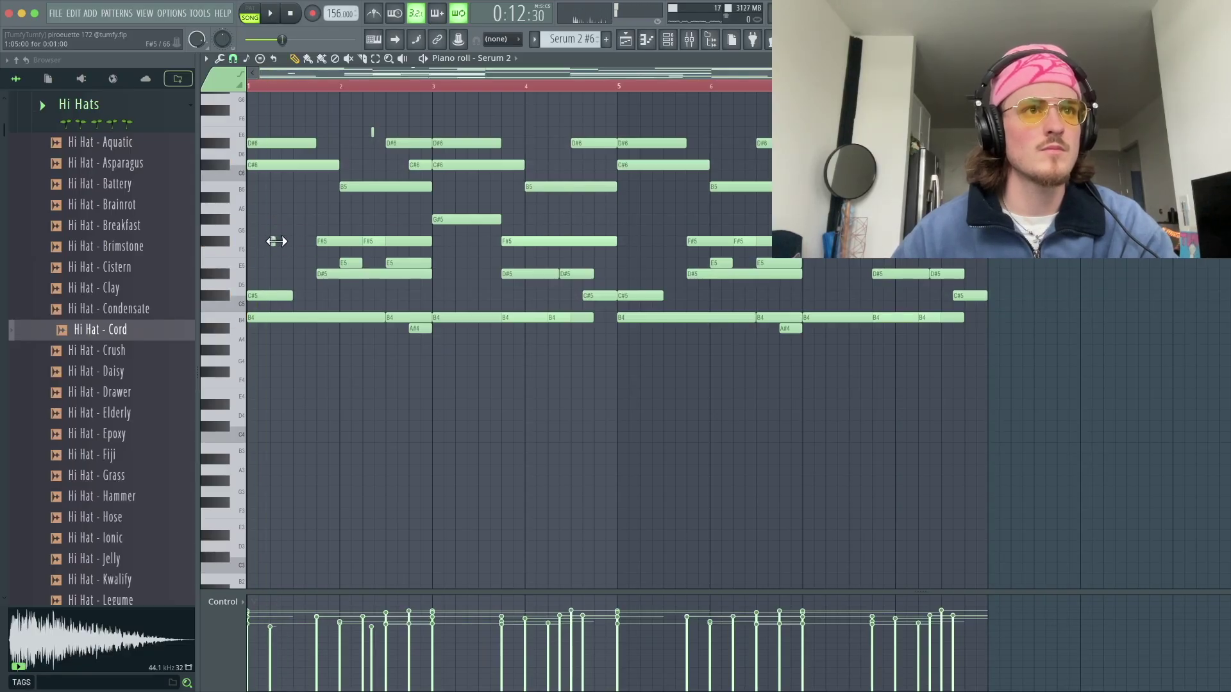
drag(273, 190, 275, 185)
scroll(310, 228, up, 1)
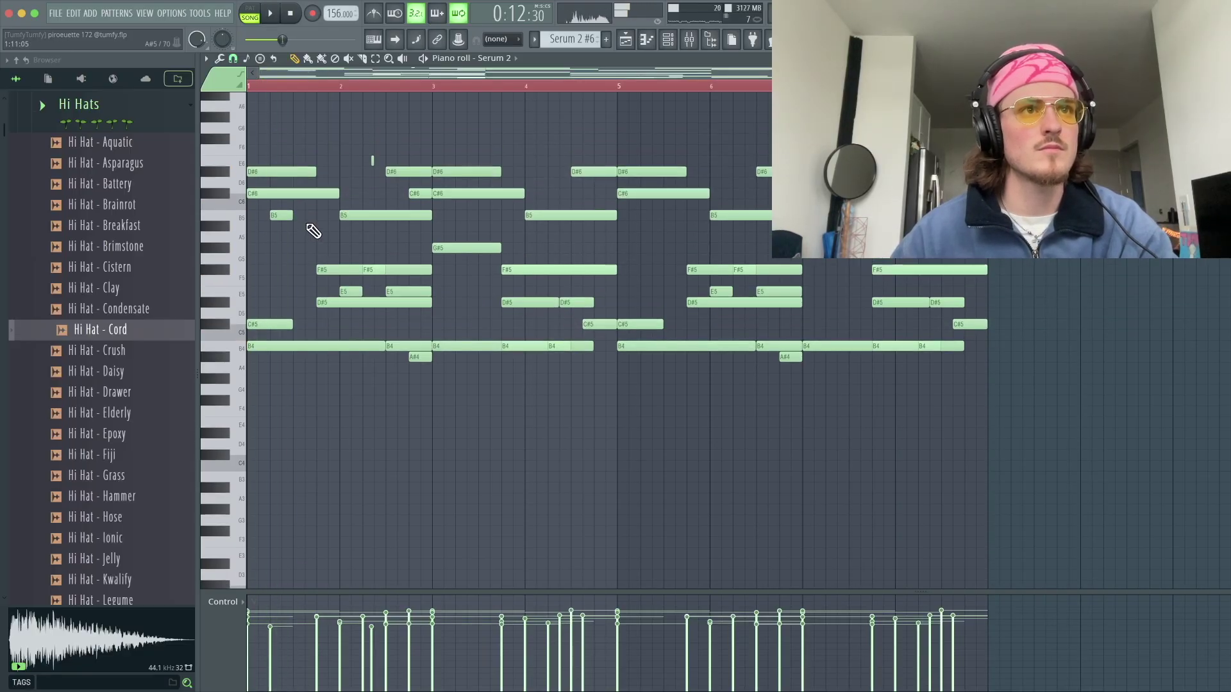
key(space)
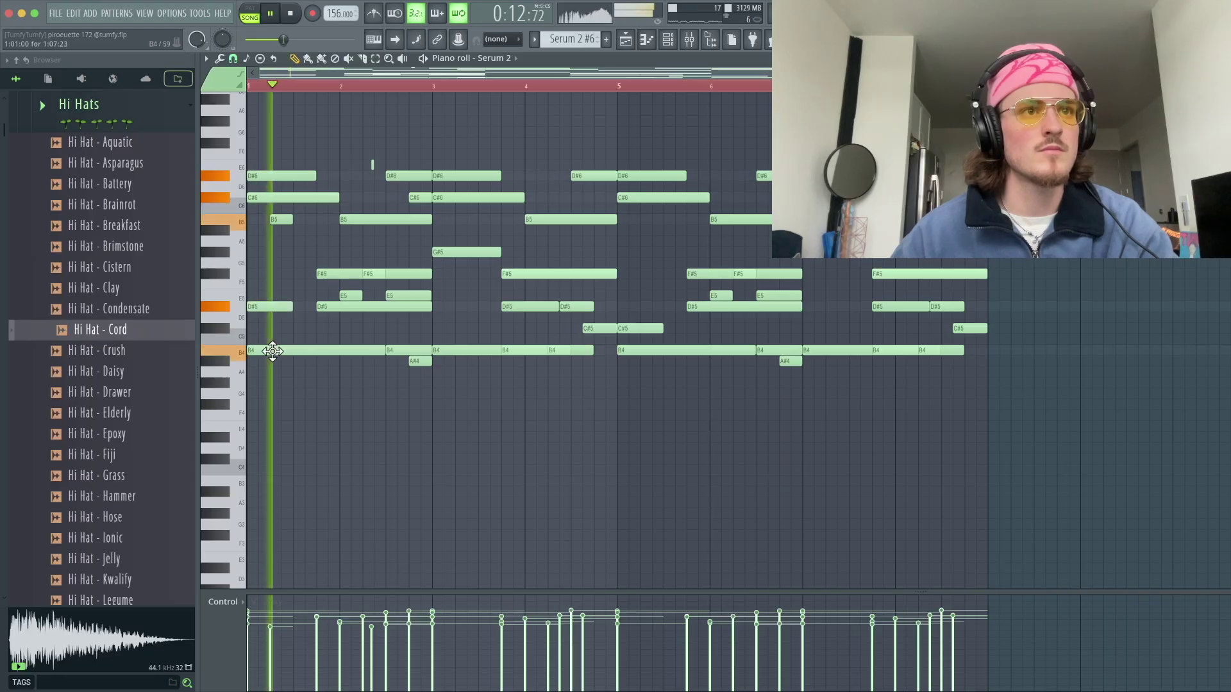
key(space)
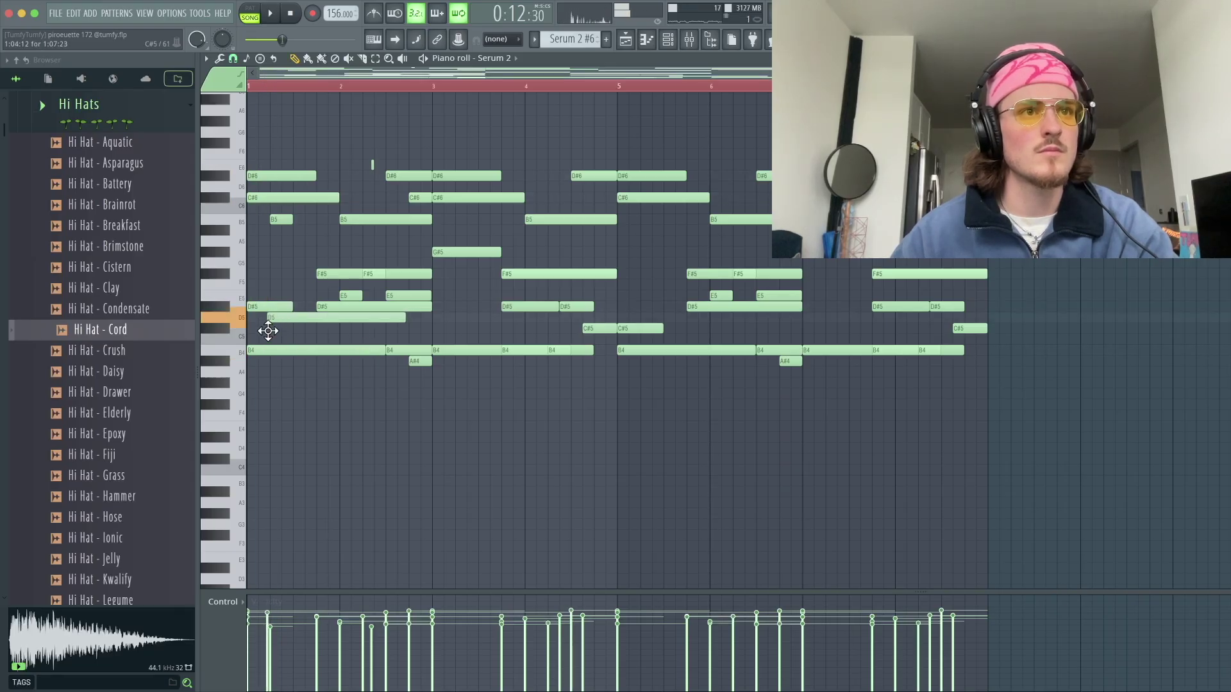
key(space)
drag(399, 338, 289, 332)
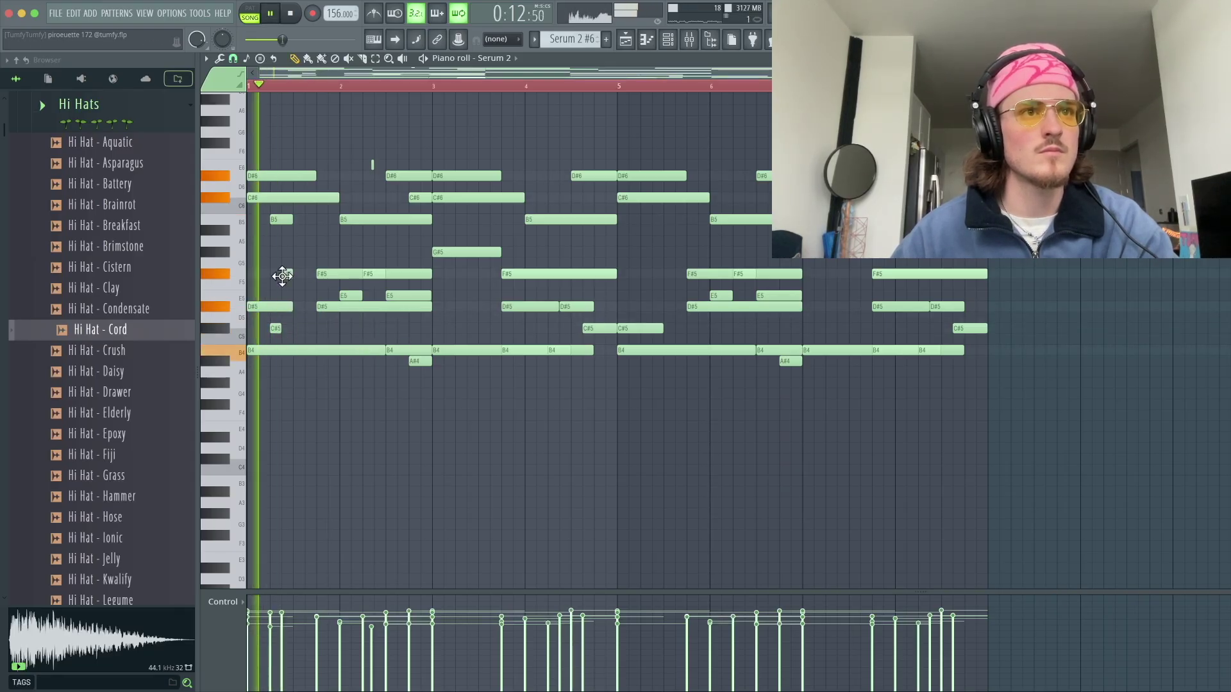
- Slice the sustained notes at the middle of bar 1 and delete every note after that point
key(c)
drag(293, 145, 299, 366)
key(space)
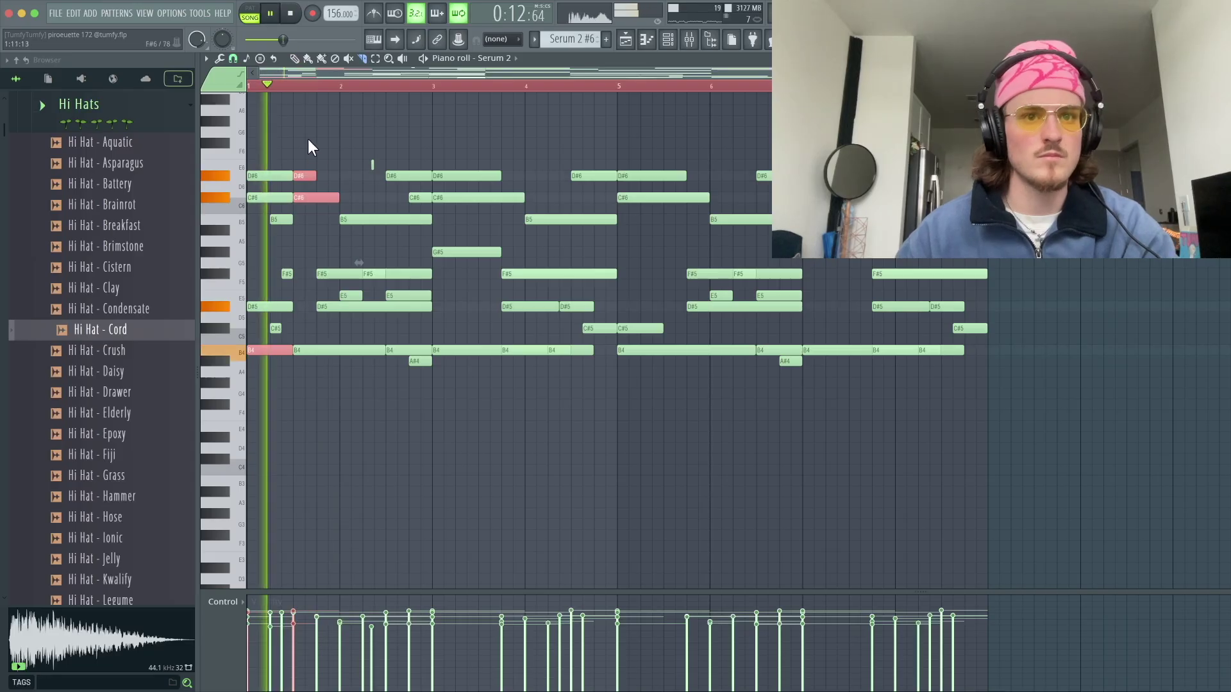
drag(308, 147, 1168, 471)
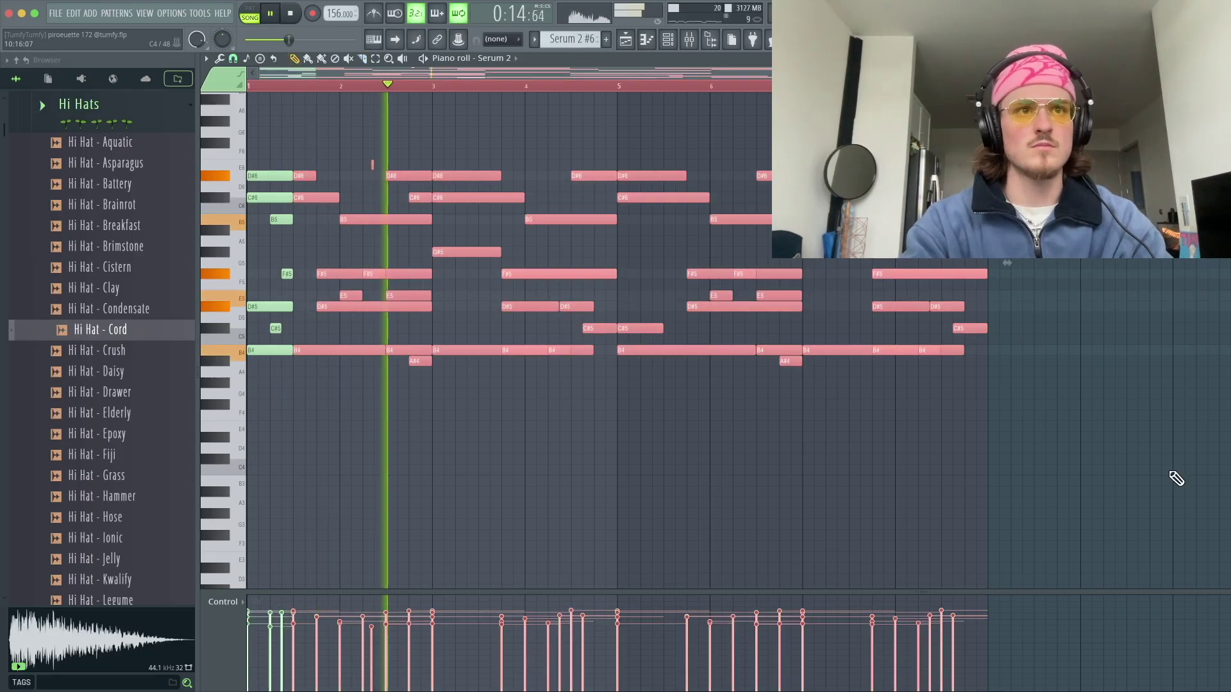
key(Delete)
- Duplicate the half-bar phrase repeatedly until it fills bars 1 to 8
key(ctrl+super+space)
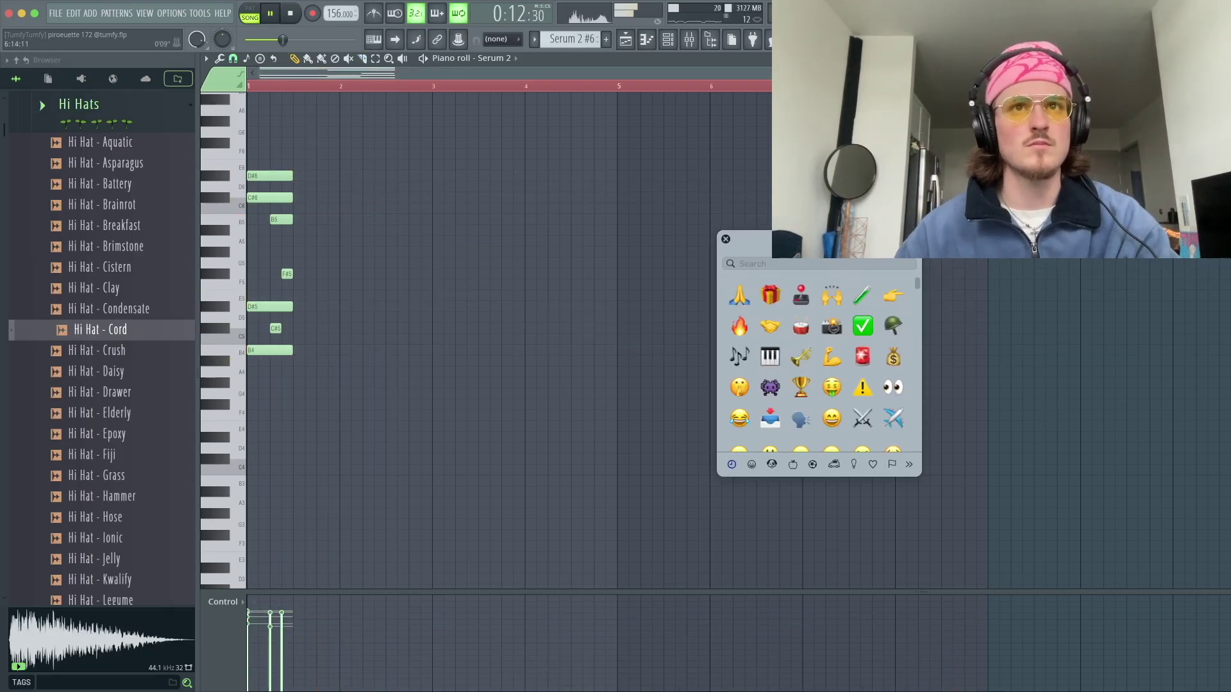
drag(249, 86, 335, 98)
key(super+b)
key(super+z)
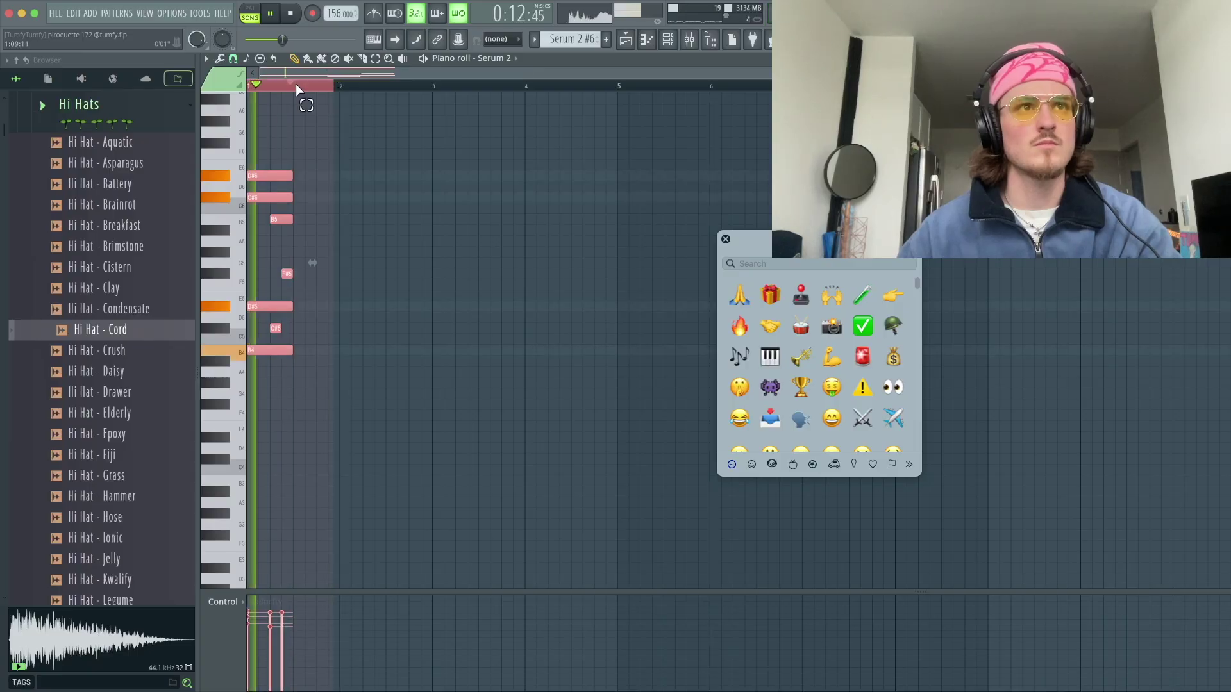
key(ctrl+b)
key(ctrl+b)
key(ctrl+b)
click(726, 238)
key(ctrl+b)
key(ctrl+b)
key(ctrl+b)
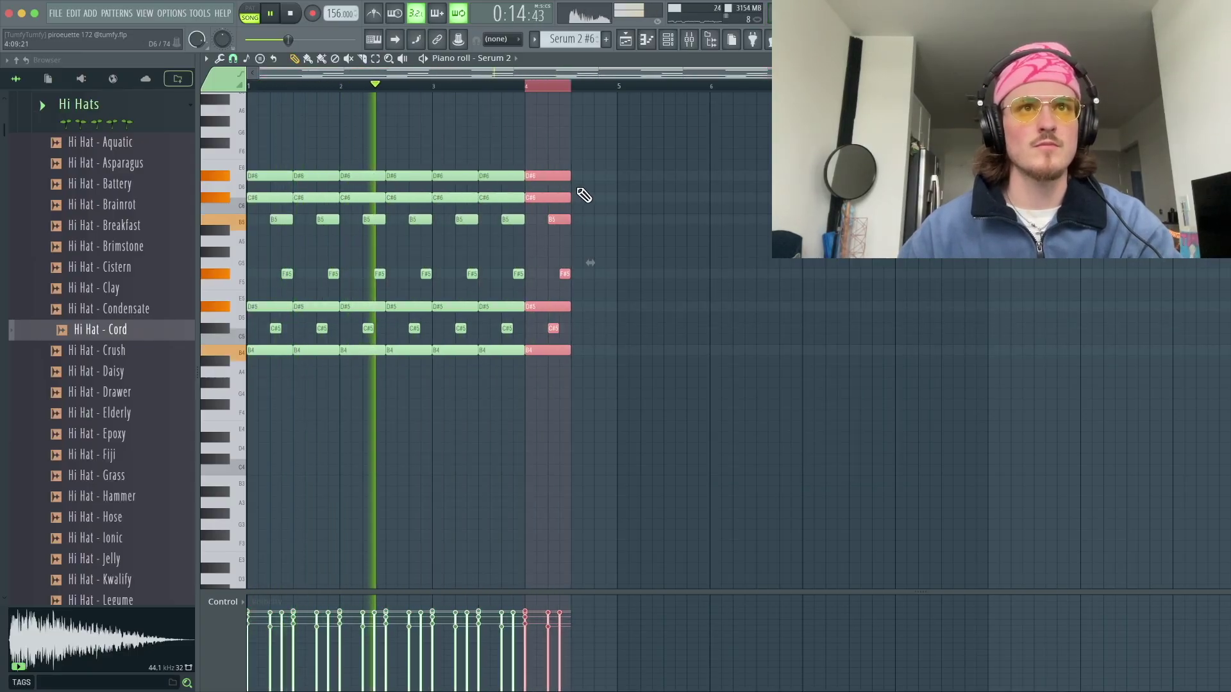
key(ctrl+b)
key(ctrl+b)
key(ctrl+b)
key(ctrl+b)
key(ctrl+b)
key(ctrl+b)
key(ctrl+b)
key(ctrl+b)
key(ctrl+b)
- Copy all the phrase's notes and replace the Serum 2 clip at bar 9 on track 1 with a new empty pattern
key(ctrl+a)
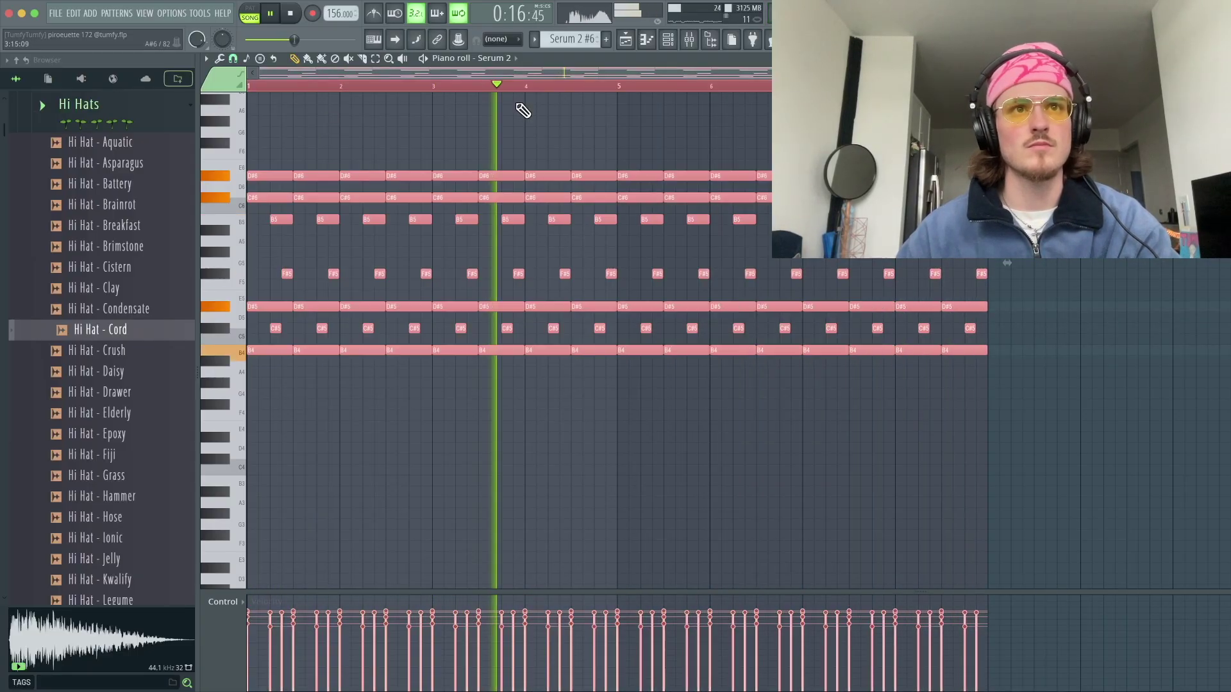
key(super+d)
scroll(621, 85, up, 1)
key(F5)
double_click(605, 132)
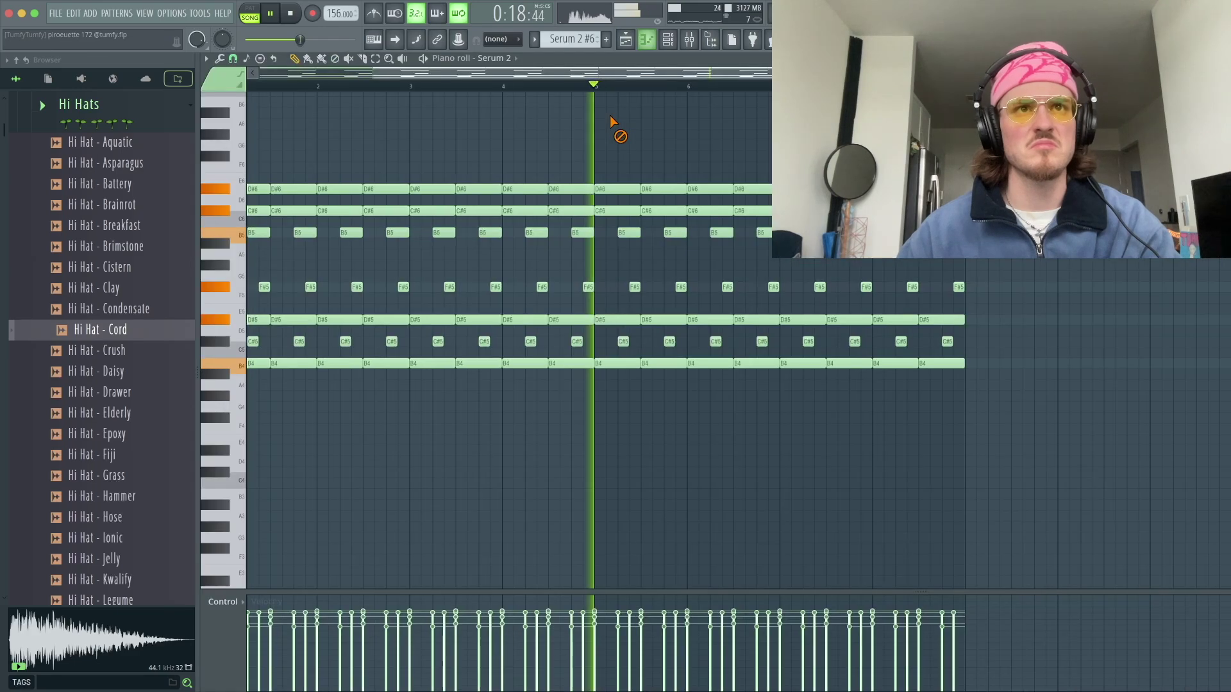
key(ctrl+a)
scroll(610, 115, right, 1)
click(623, 38)
key(space)
key(F4)
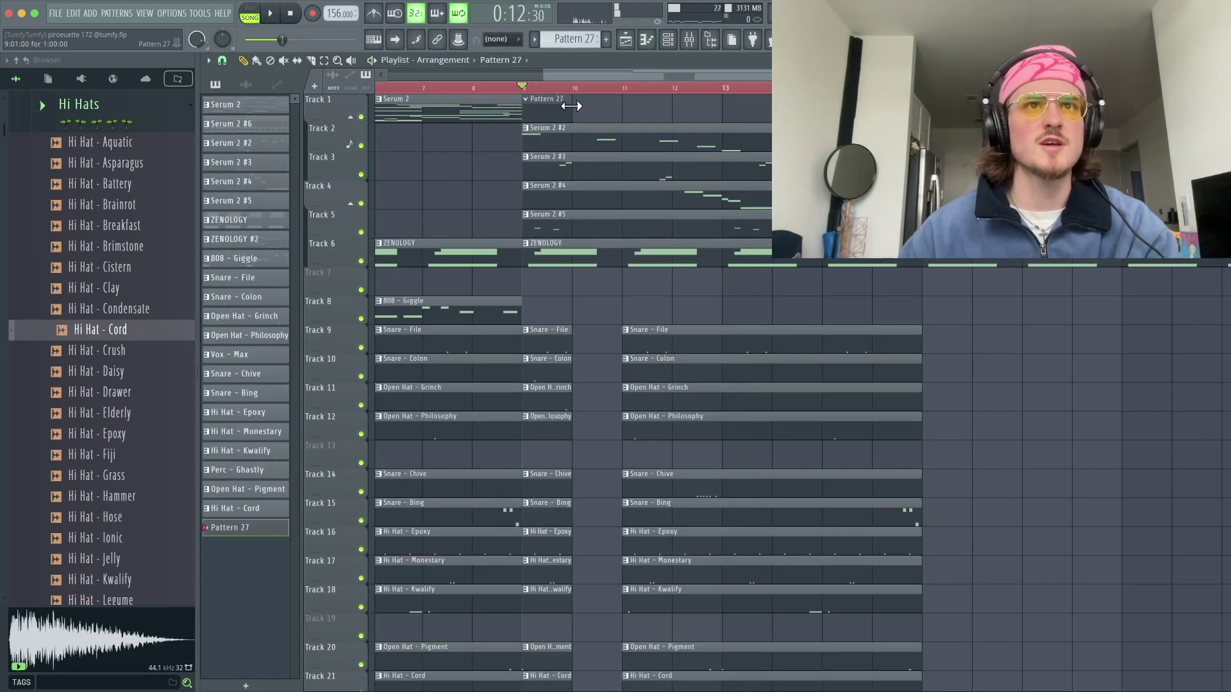
key(space)
- Clone the Serum 2 channel in the channel rack and save the project
click(670, 40)
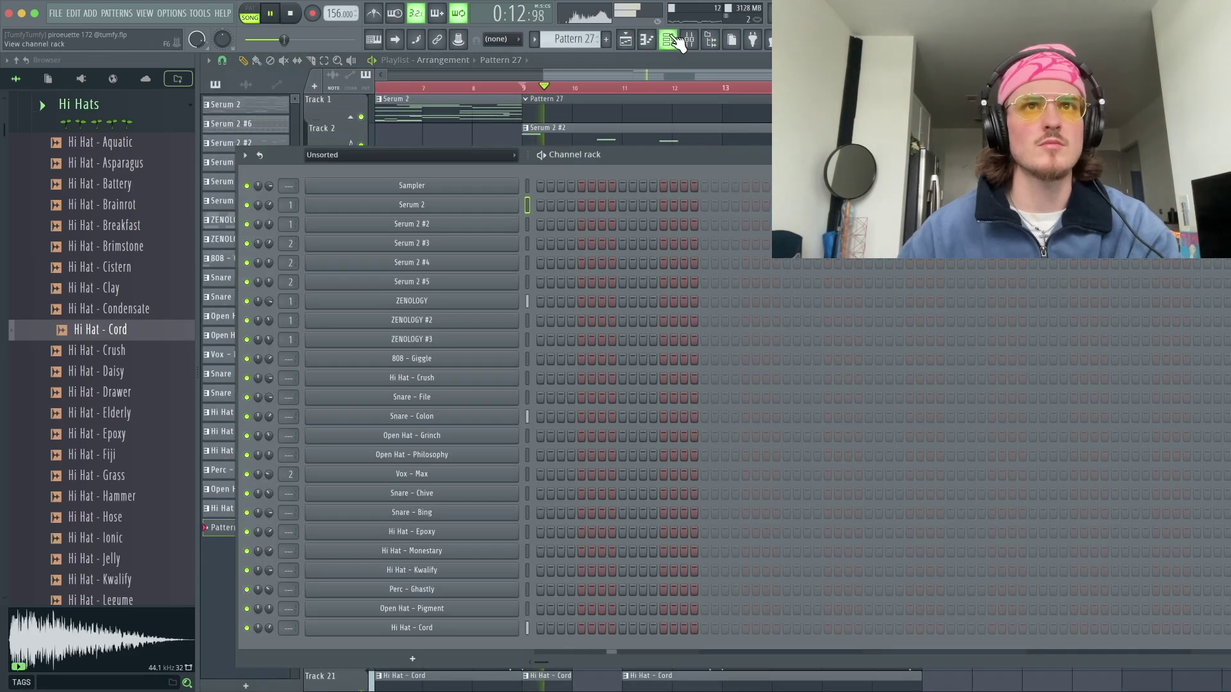
right_click(422, 209)
click(548, 361)
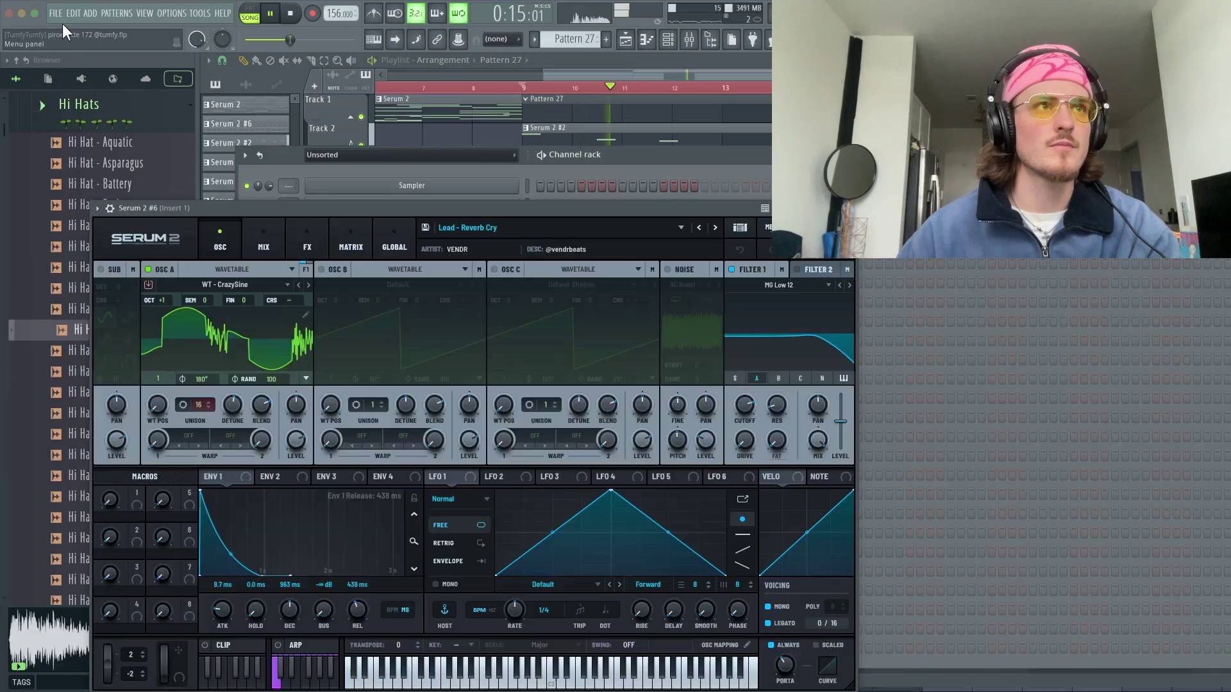
click(56, 14)
click(79, 71)
- Try the KEY - PSALM preset from the SMILE Serum bank on the cloned Serum 2 channel
click(605, 227)
mouse_move(507, 259)
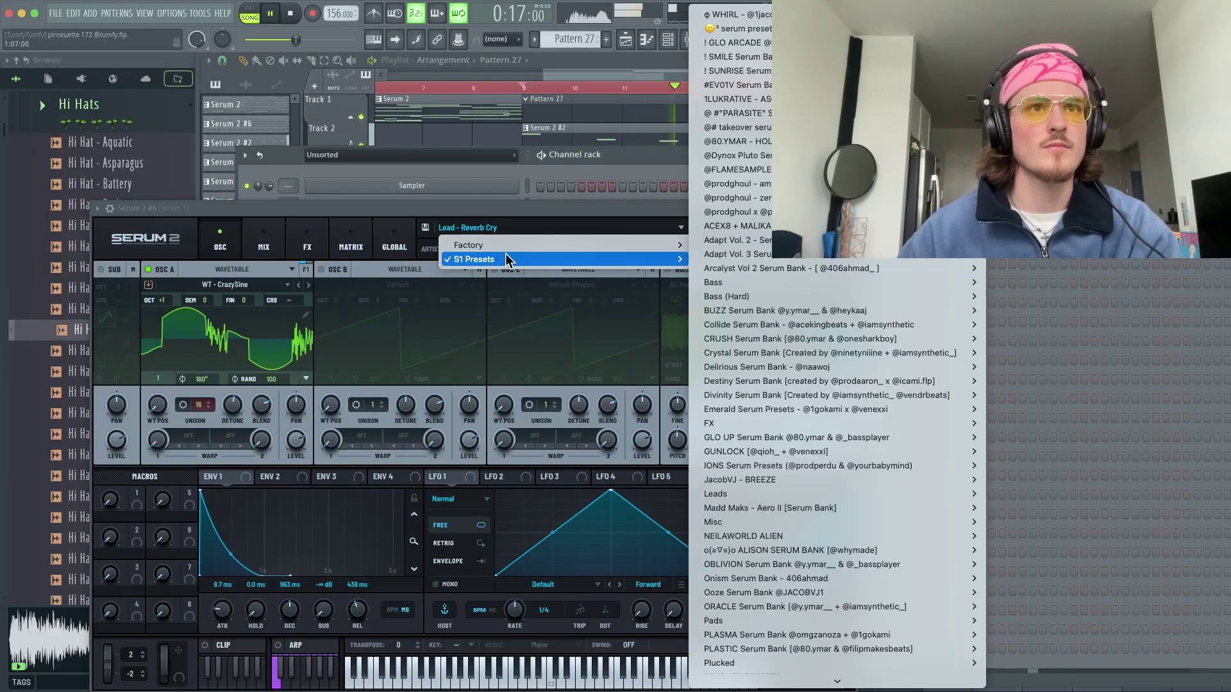
mouse_move(871, 314)
mouse_move(834, 57)
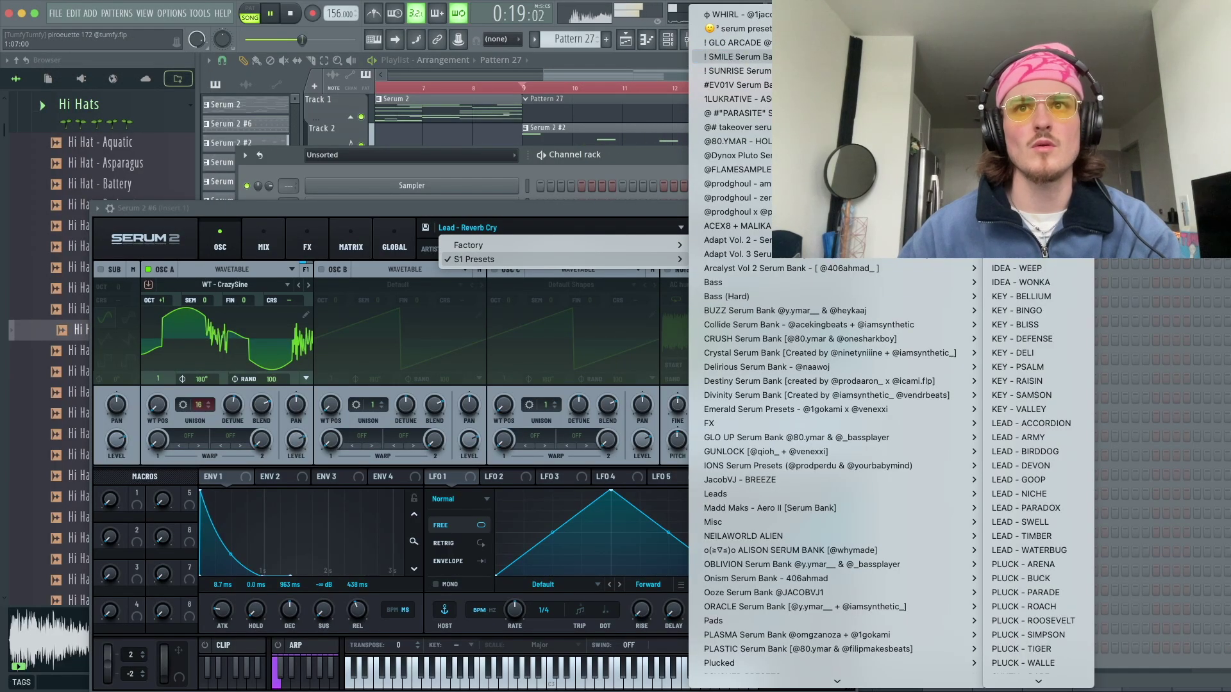
click(1041, 369)
key(Escape)
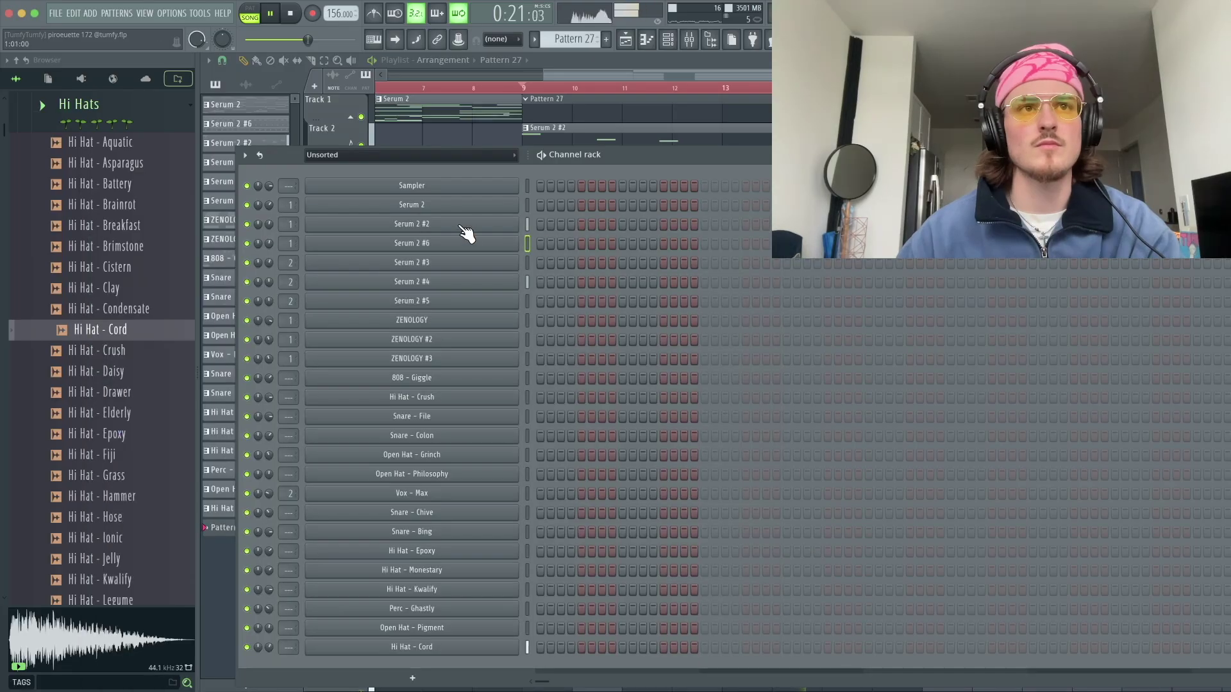
- Paste the copied notes into the piano roll of the Serum 2 #6 channel
right_click(478, 247)
click(576, 247)
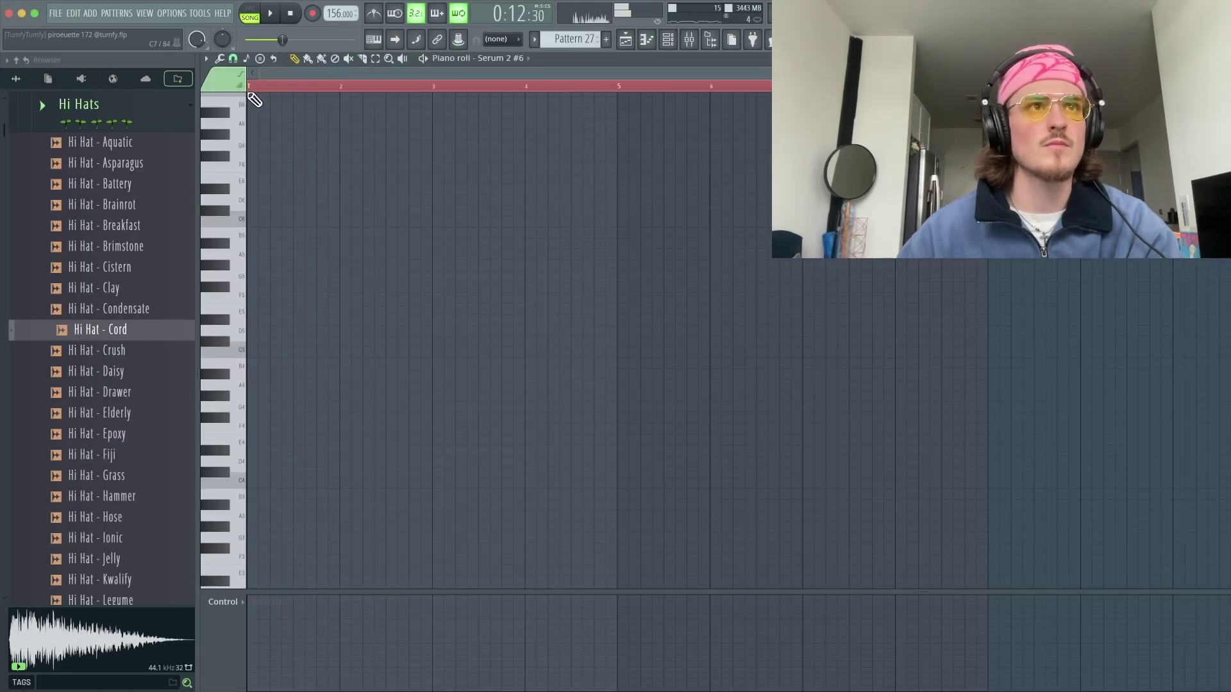
click(670, 41)
- Load the synth - bagel preset from the GLO ARCADE bank on Serum 2 #6 and play it
click(490, 247)
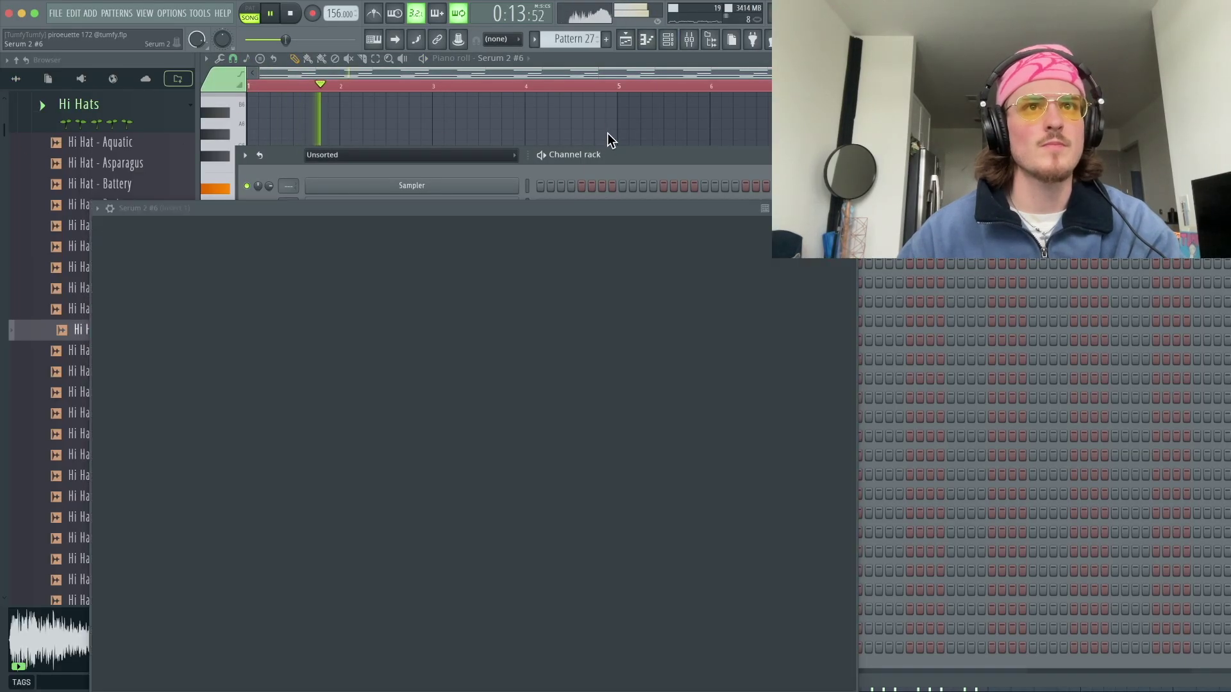
click(513, 227)
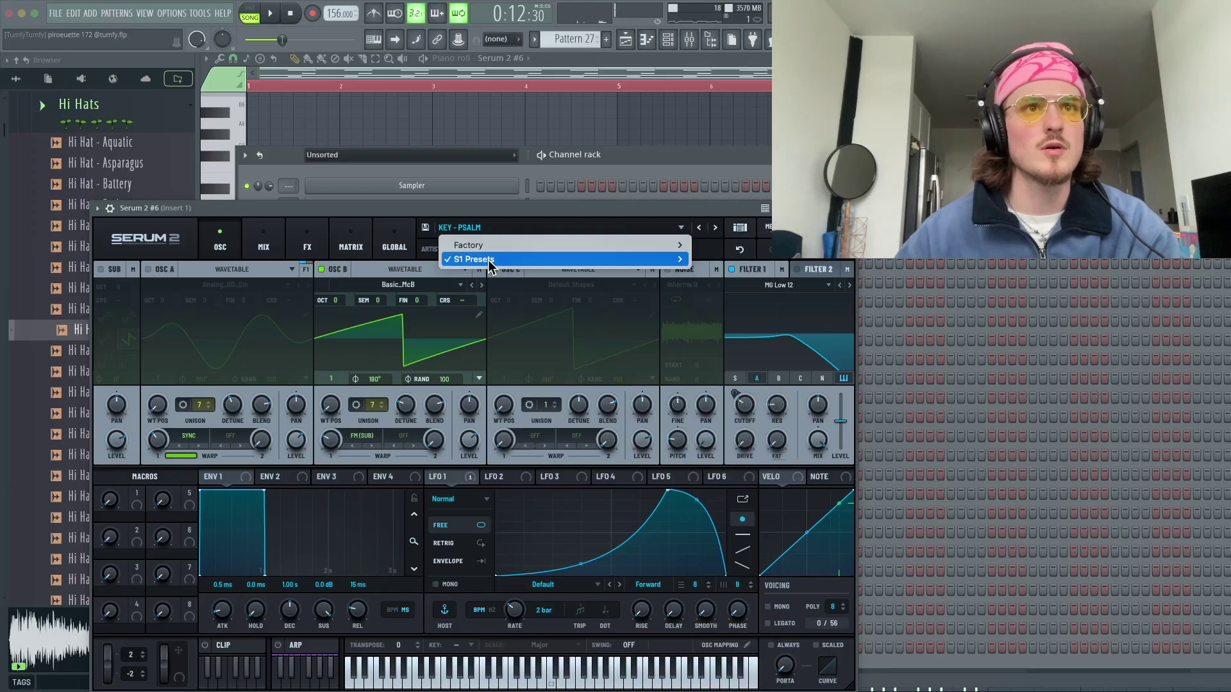
mouse_move(577, 259)
mouse_move(737, 42)
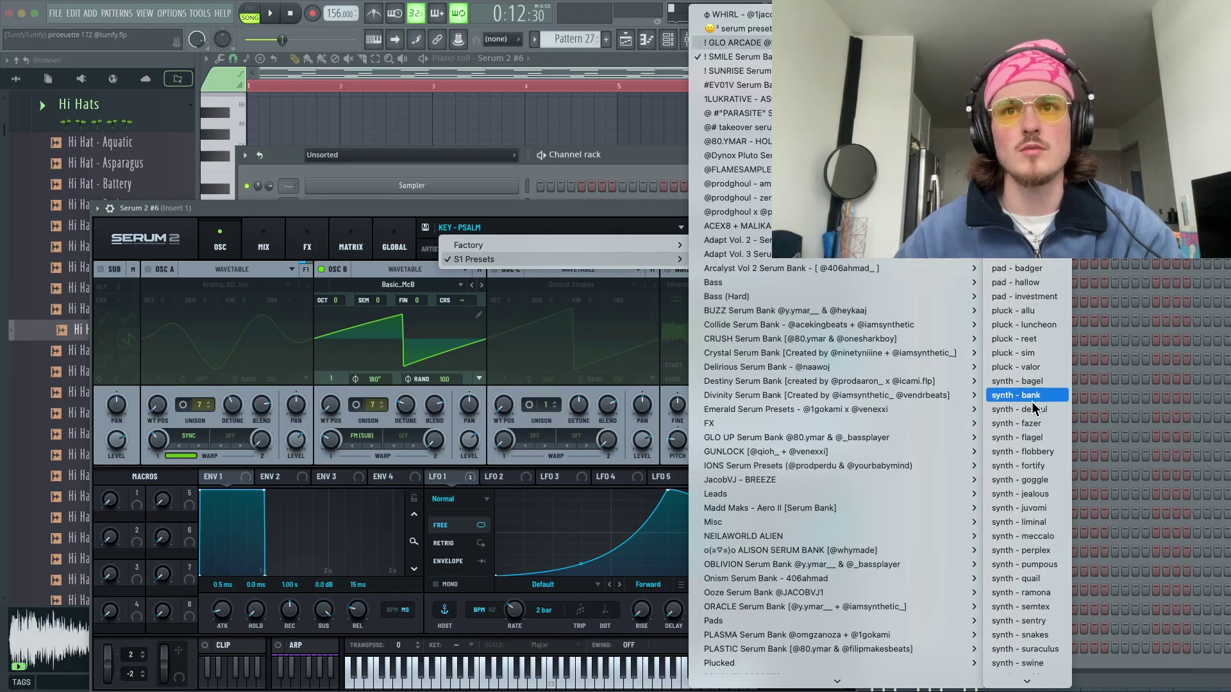
click(1033, 382)
key(space)
key(Escape)
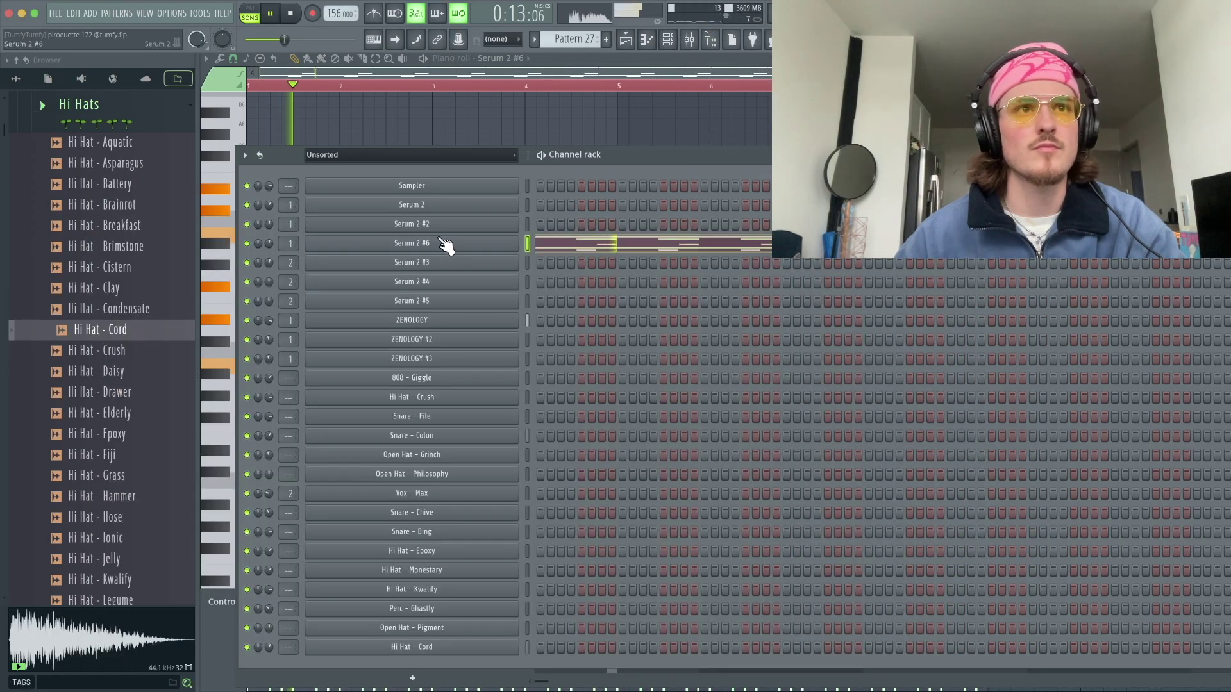
- Switch Serum 2 #6 to the next preset, synth - bank, and move the channel rack aside
click(383, 245)
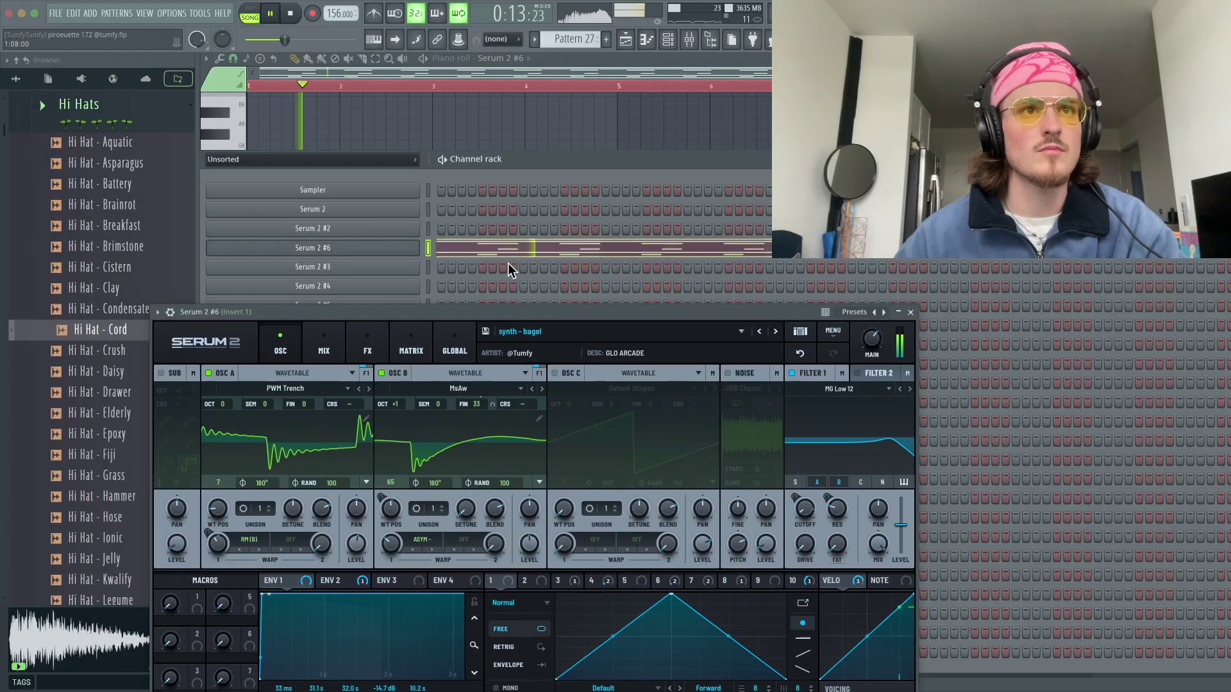
click(775, 331)
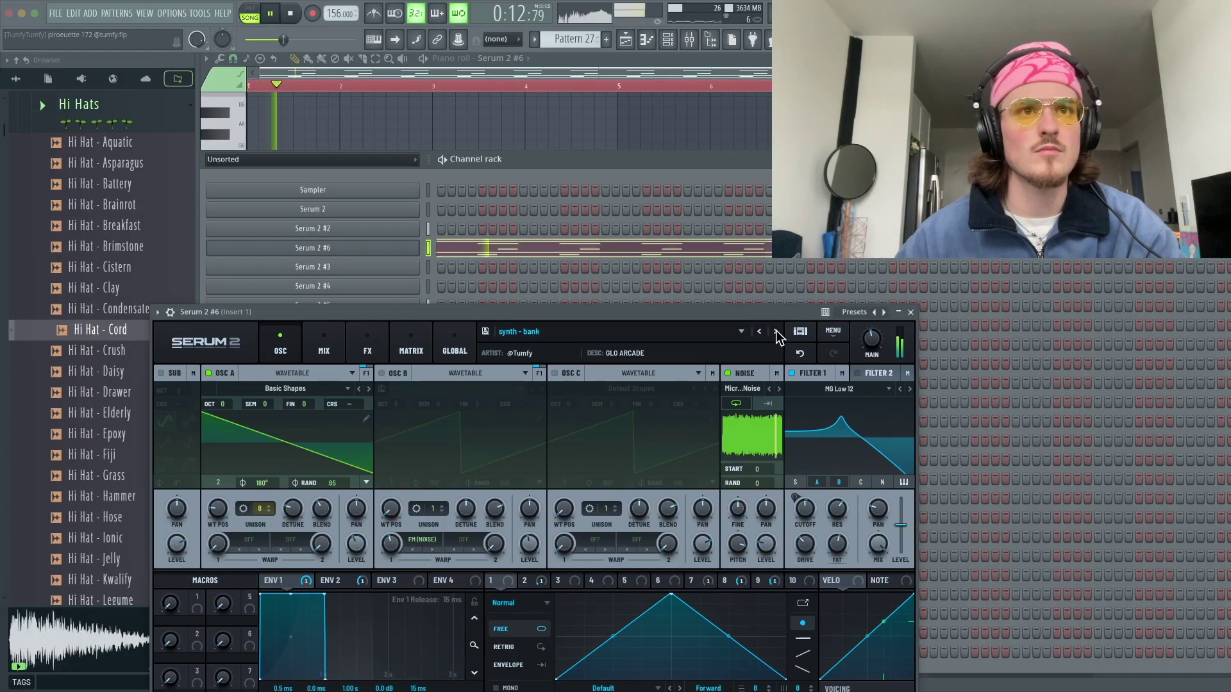
drag(510, 179, 644, 165)
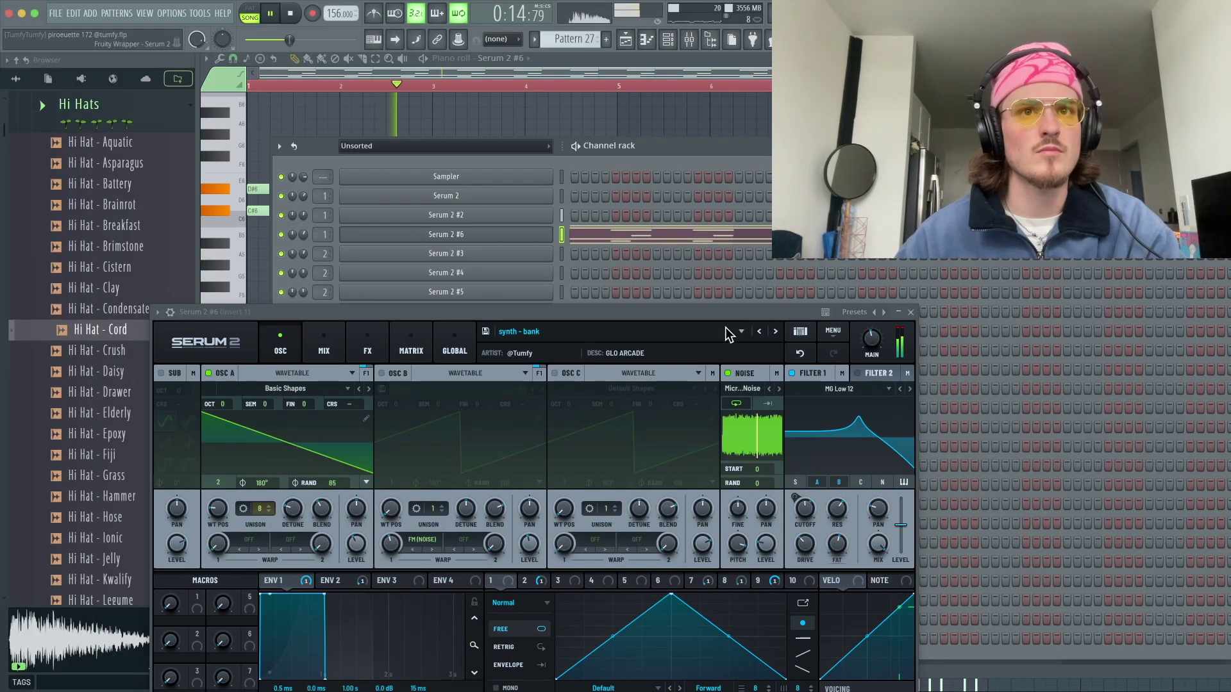
- Switch Serum 2 #6 to the next preset, synth - fazer, and close the synth window over the playlist
click(776, 332)
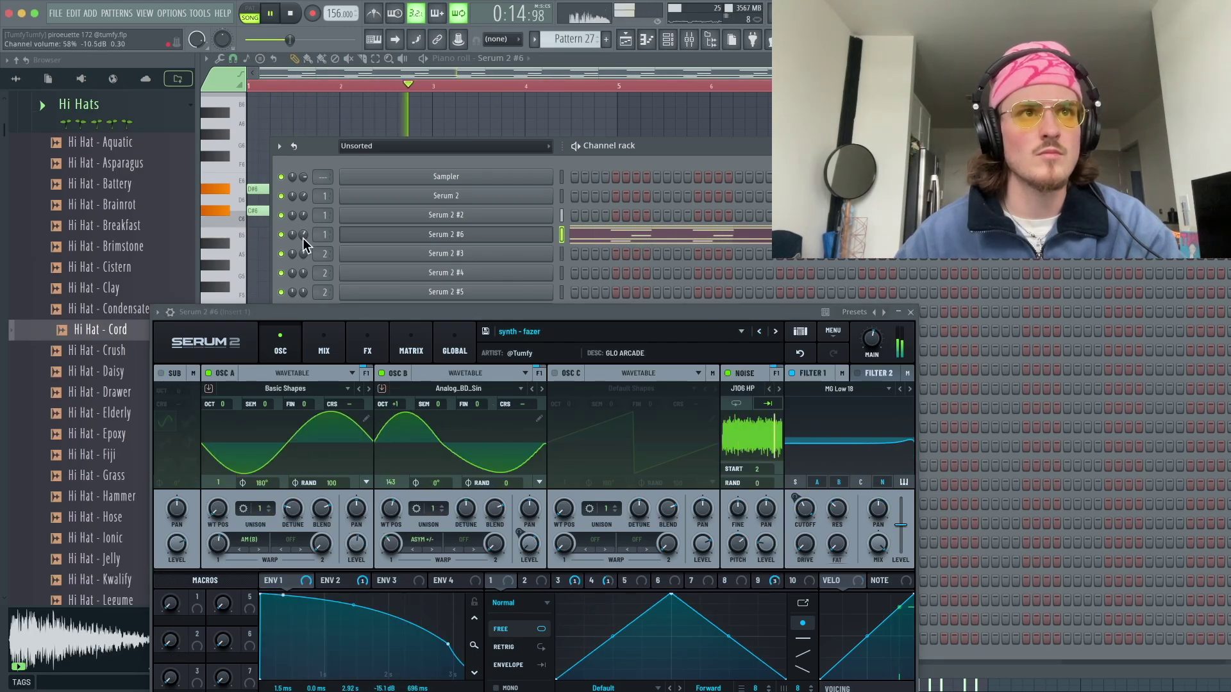
click(626, 43)
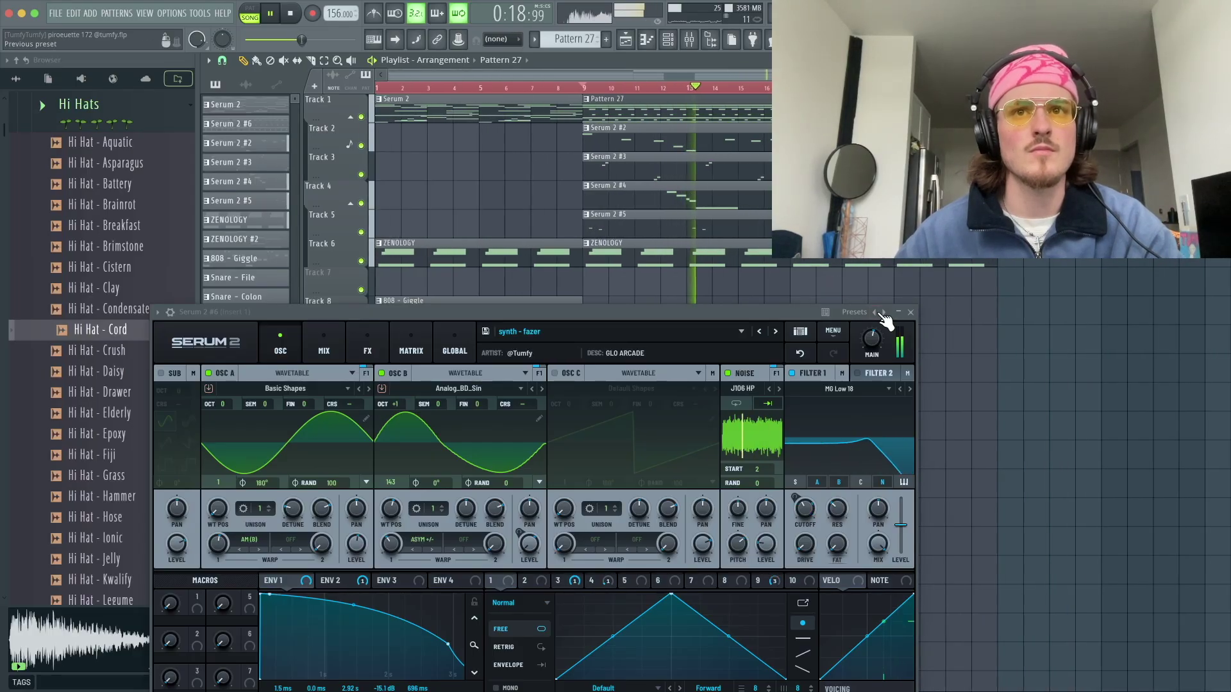
click(911, 313)
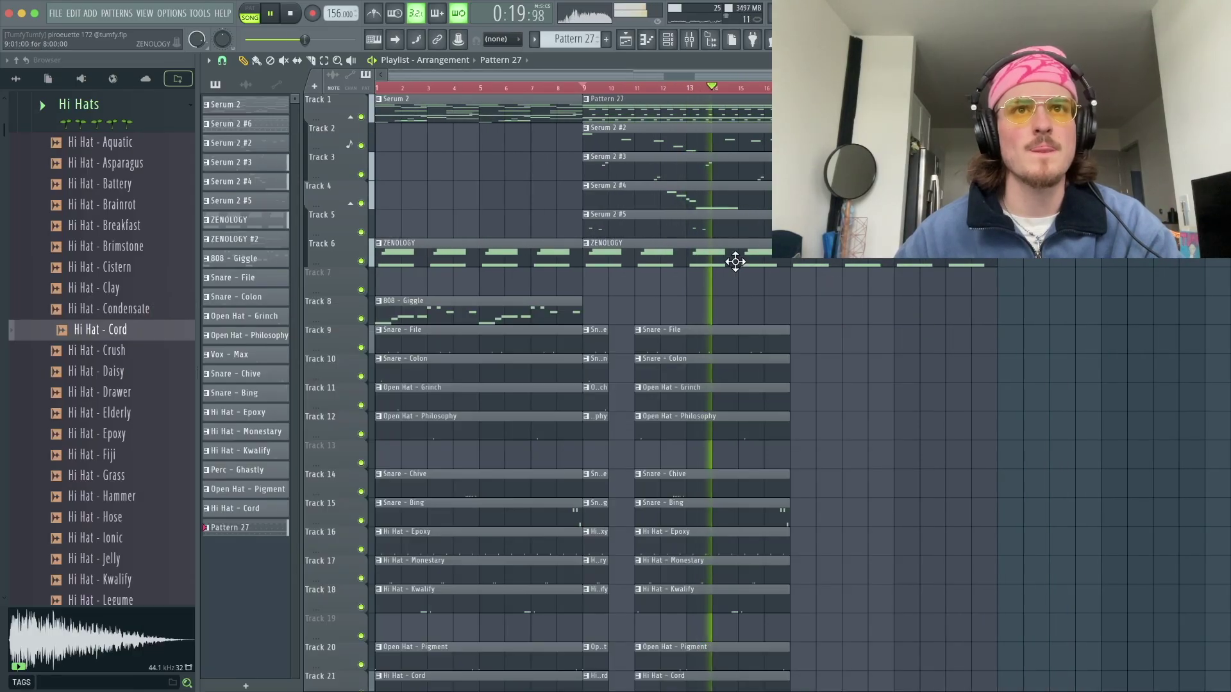
- Restart playback at bar 9 and delete the Serum 2 #2 and ZENOLOGY clips from bars 9 to 17
click(584, 88)
drag(625, 258, 794, 285)
right_click(794, 285)
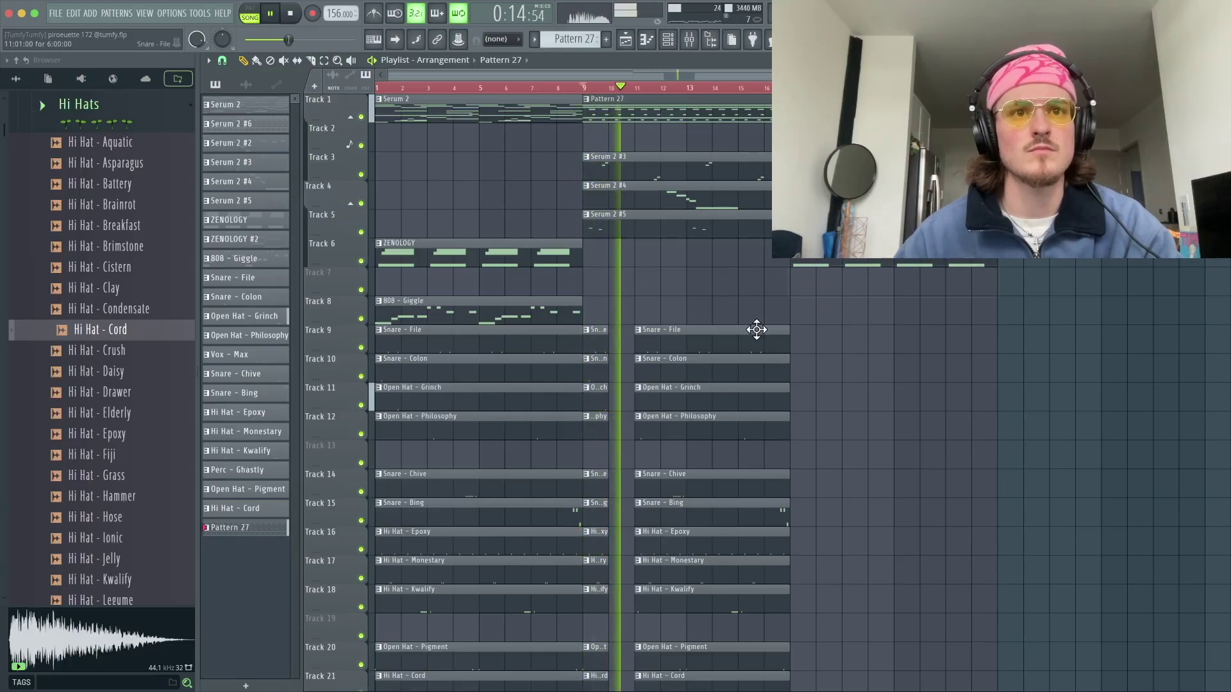
scroll(756, 330, down, 1)
scroll(755, 330, down, 2)
alt+scroll(970, 295, down, 2)
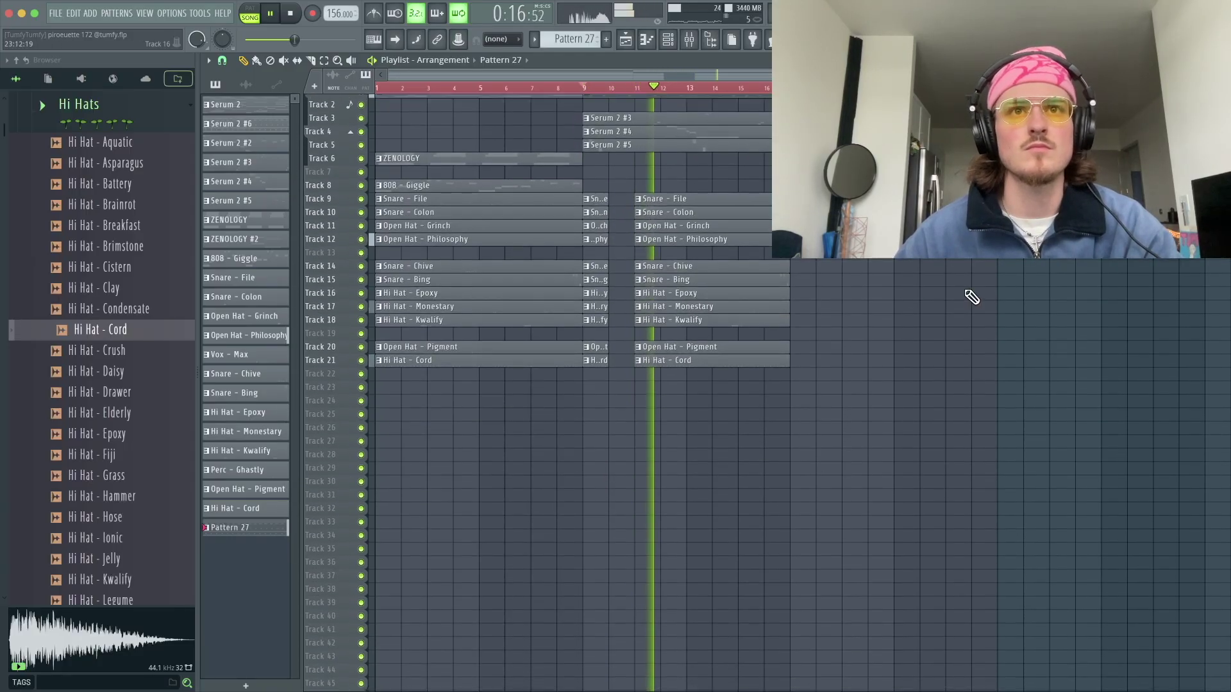
alt+scroll(972, 379, up, 3)
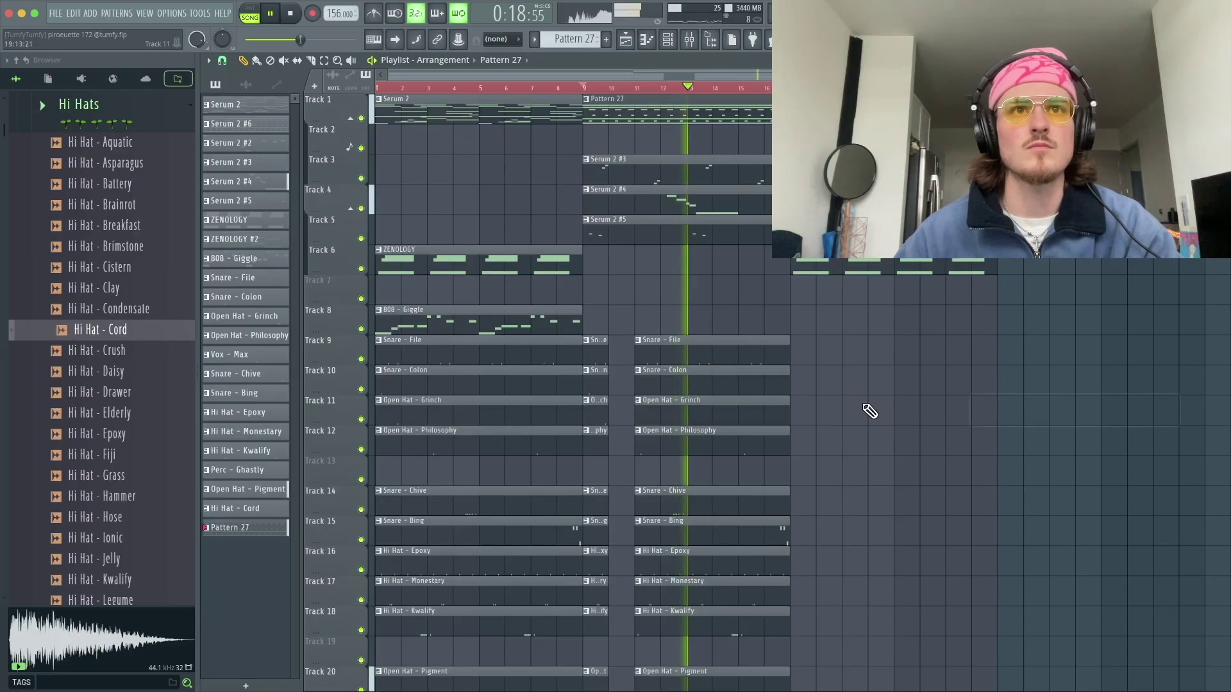
- Place a new empty pattern clip on Track 6 from bar 9 to bar 17 and loop that section
key(F4)
click(602, 263)
drag(608, 264, 798, 265)
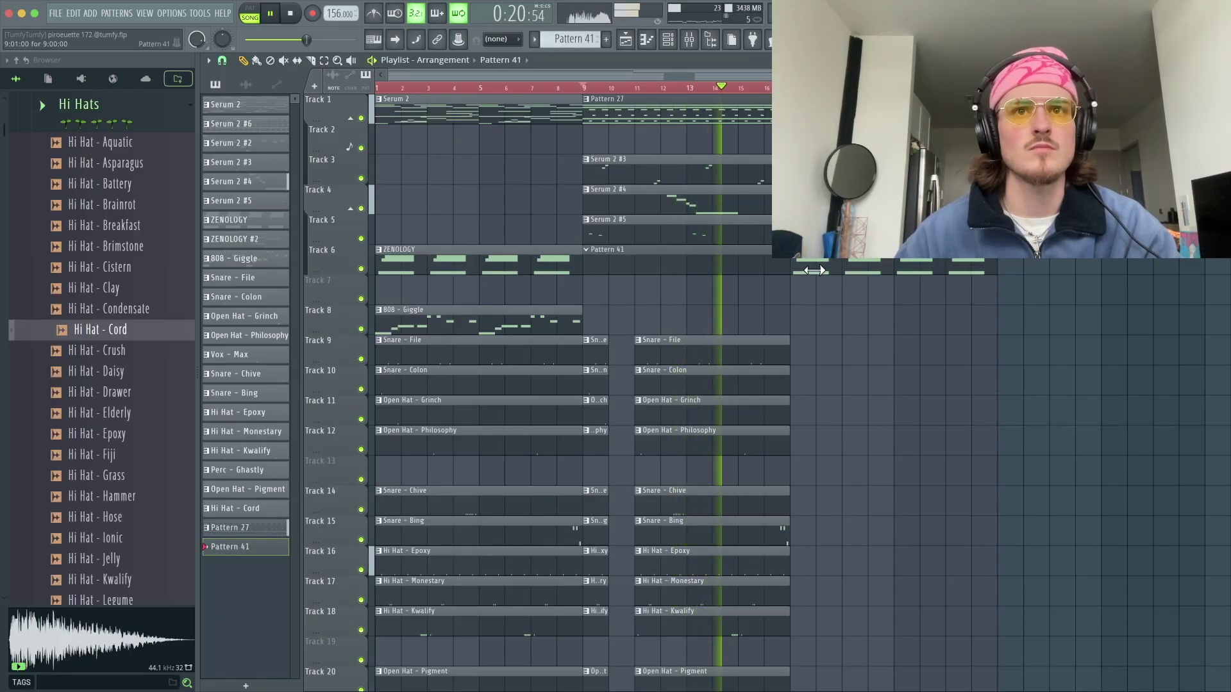
drag(583, 87, 790, 87)
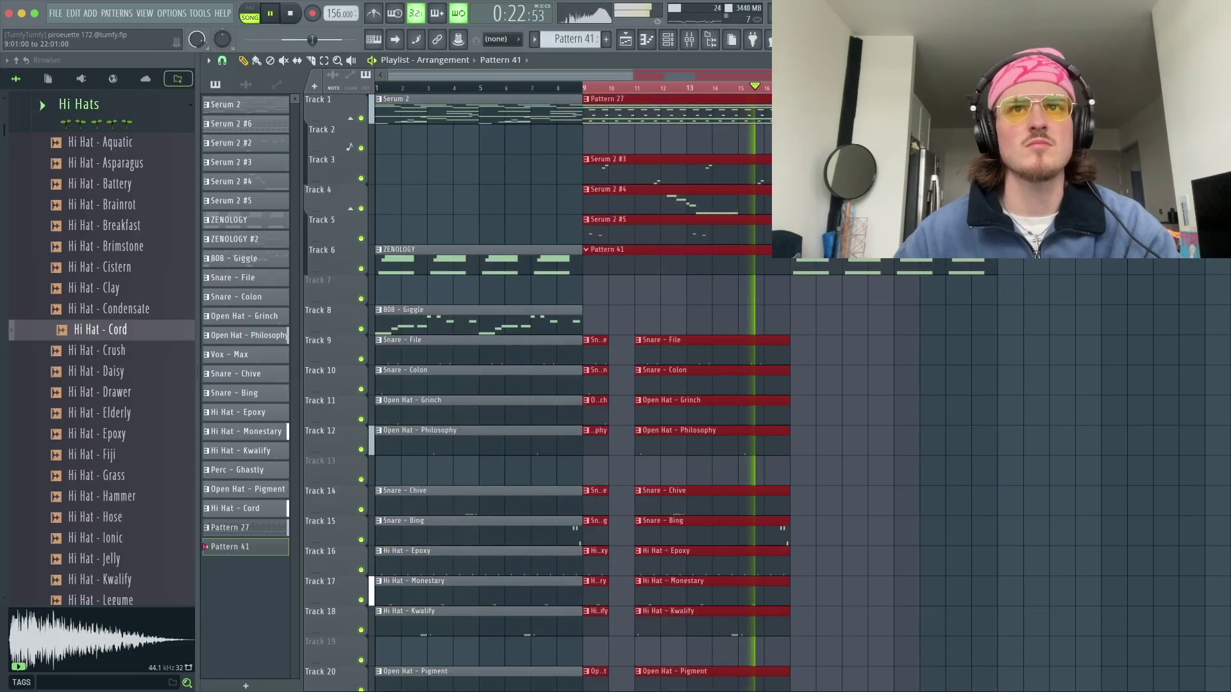
click(852, 379)
right_click(852, 378)
- Stop playback and remove the empty pattern clip from Track 6
key(space)
key(F6)
scroll(121, 283, up, 6)
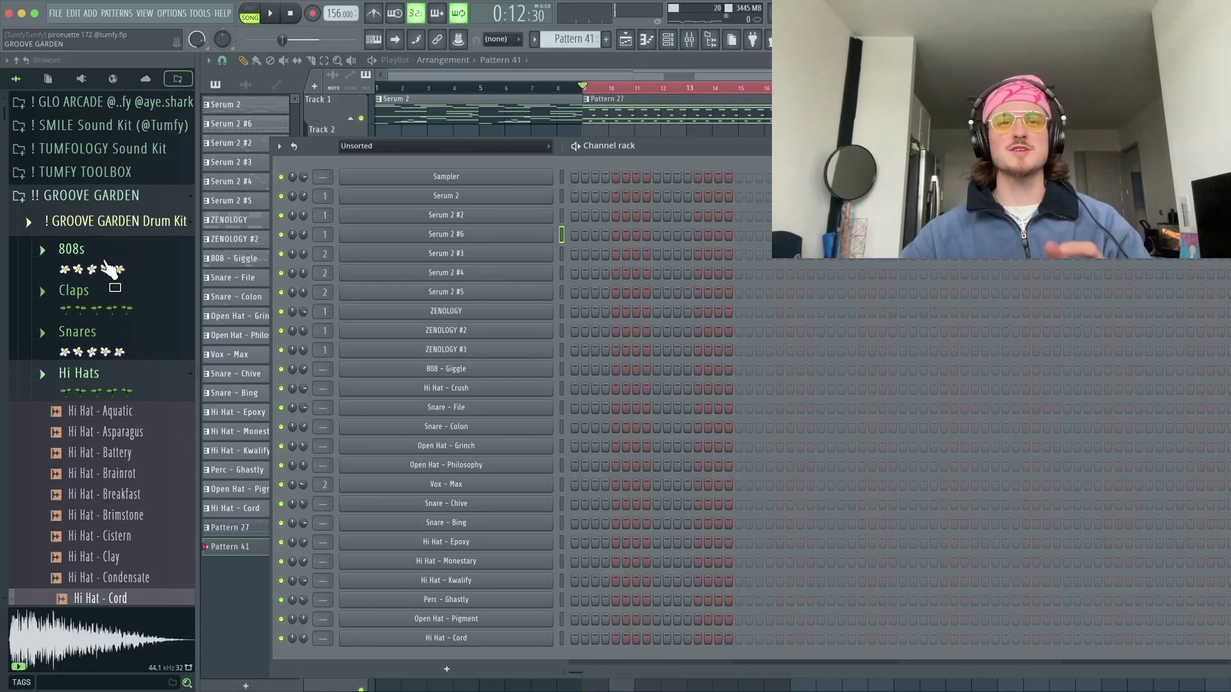
click(625, 40)
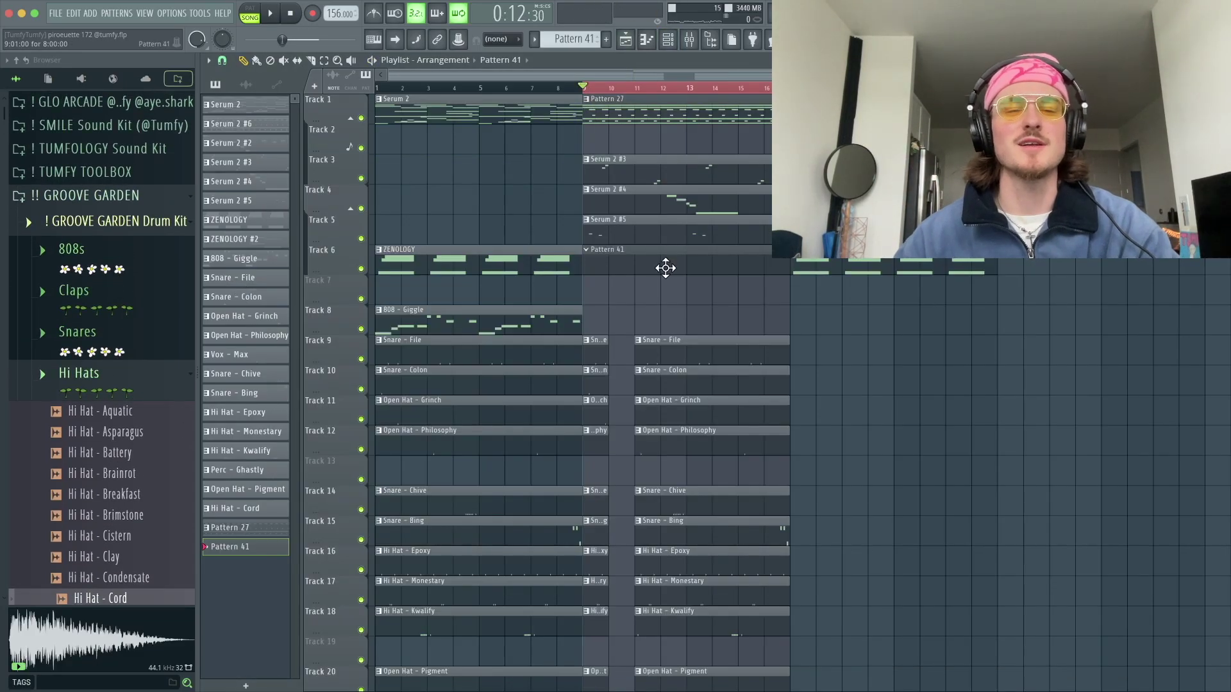
scroll(651, 327, up, 3)
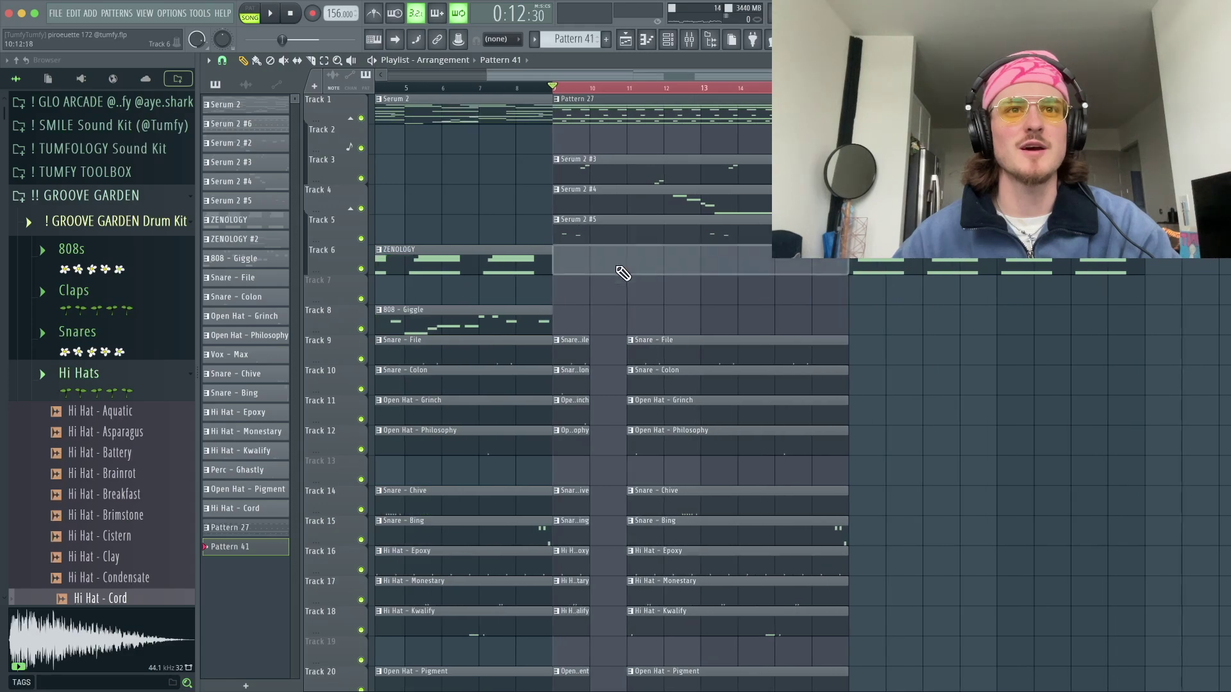
- Expand the 808s folder of the GROOVE GARDEN Drum Kit in the browser
right_click(361, 118)
right_click(361, 118)
key(space)
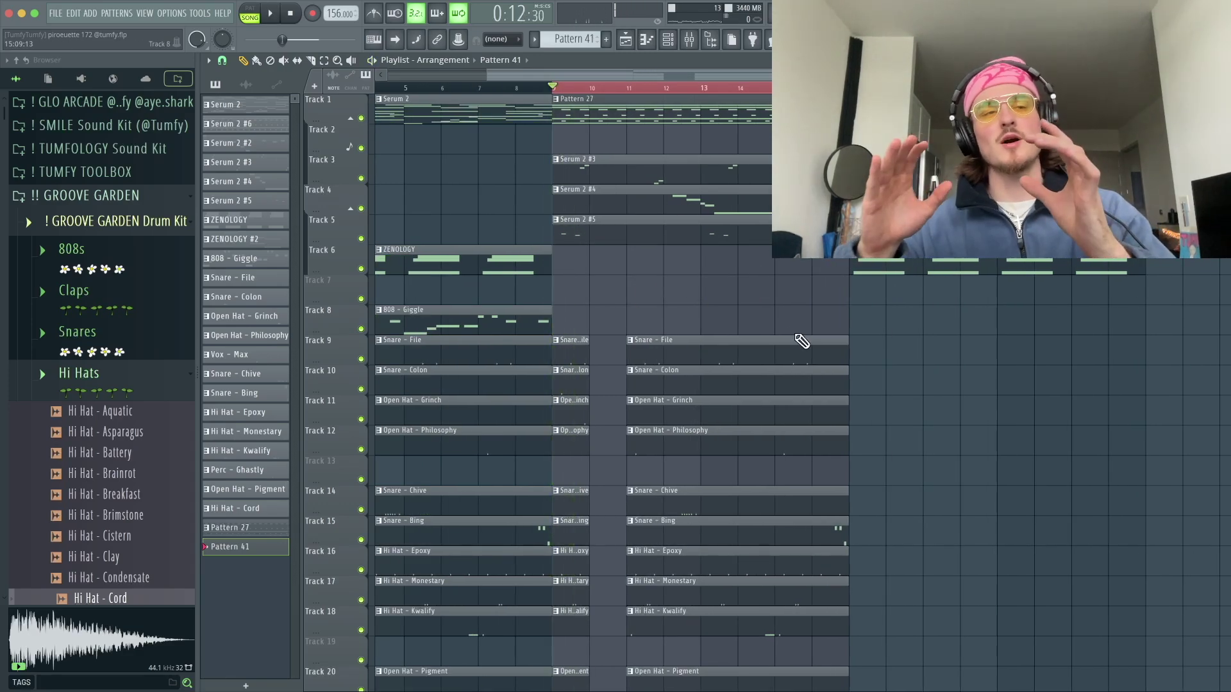
click(136, 265)
right_click(601, 321)
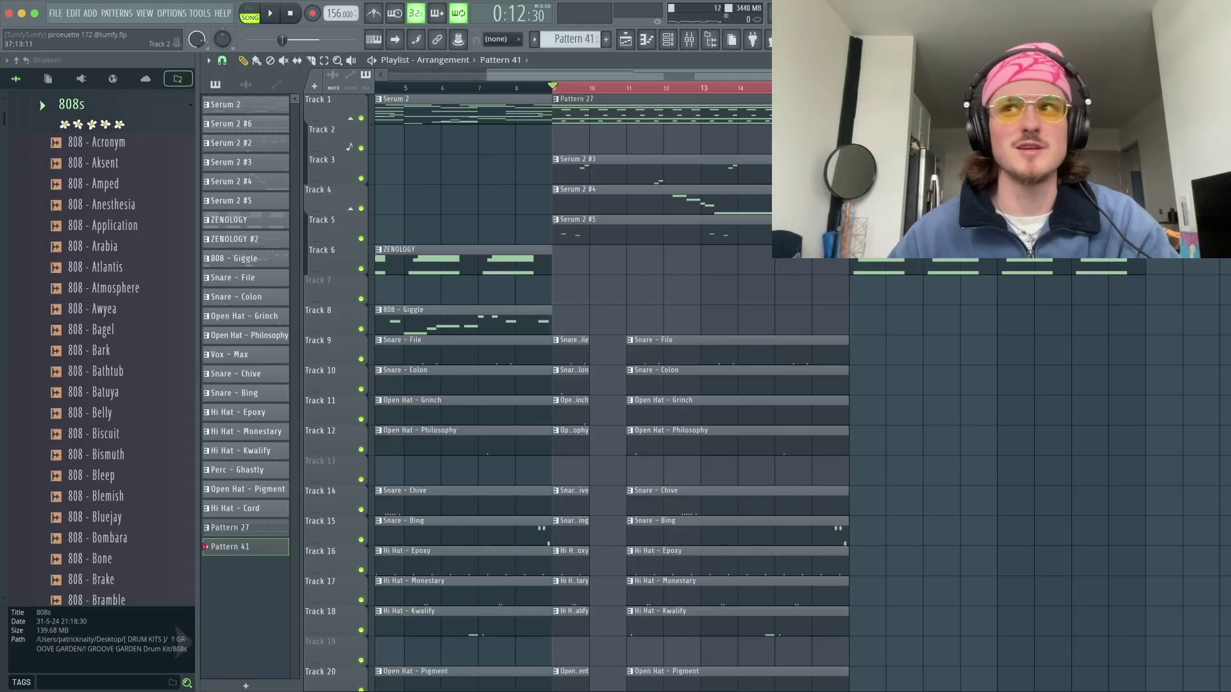
scroll(612, 391, up, 1)
scroll(612, 391, down, 5)
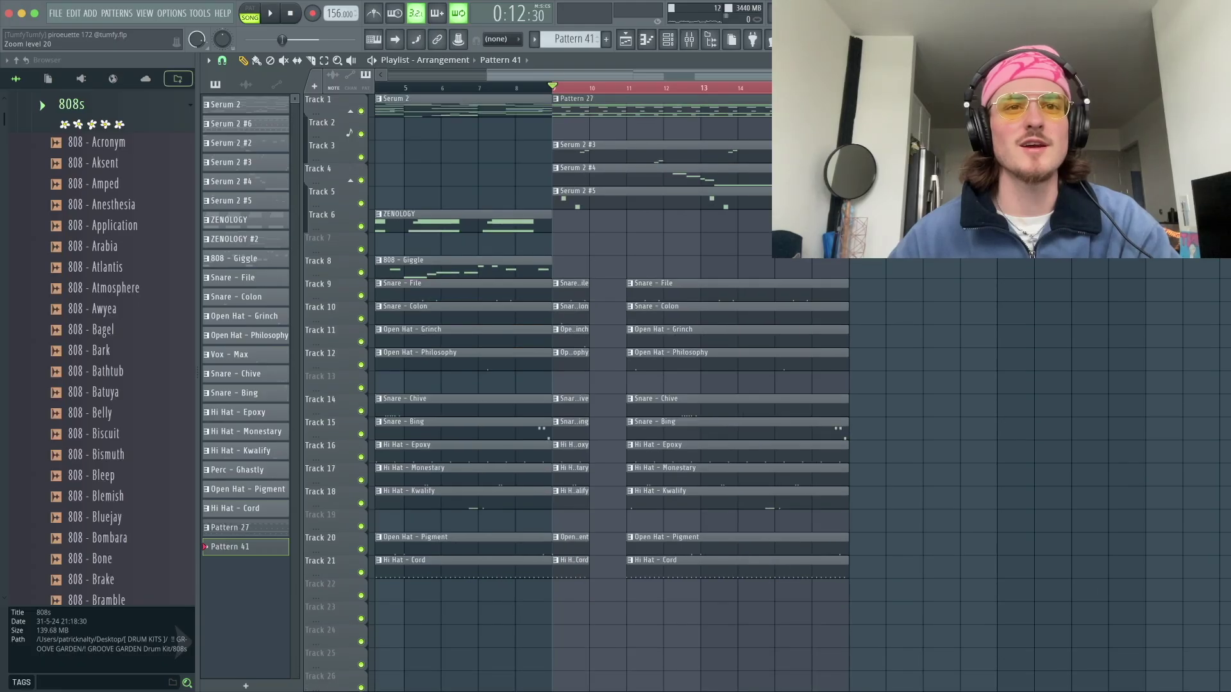
scroll(612, 391, up, 1)
scroll(577, 385, up, 1)
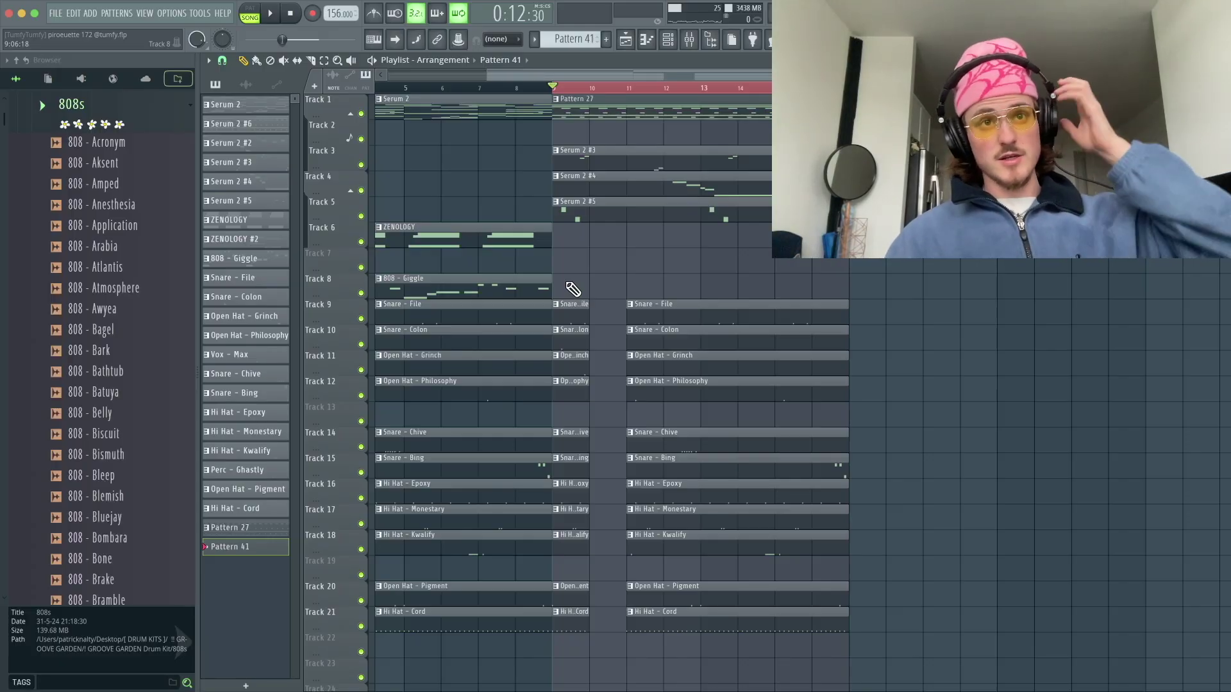
- Inspect the low notes of the Serum 2 melody clip at bar 1 in its piano roll, with no clips selected
scroll(591, 282, left, 3)
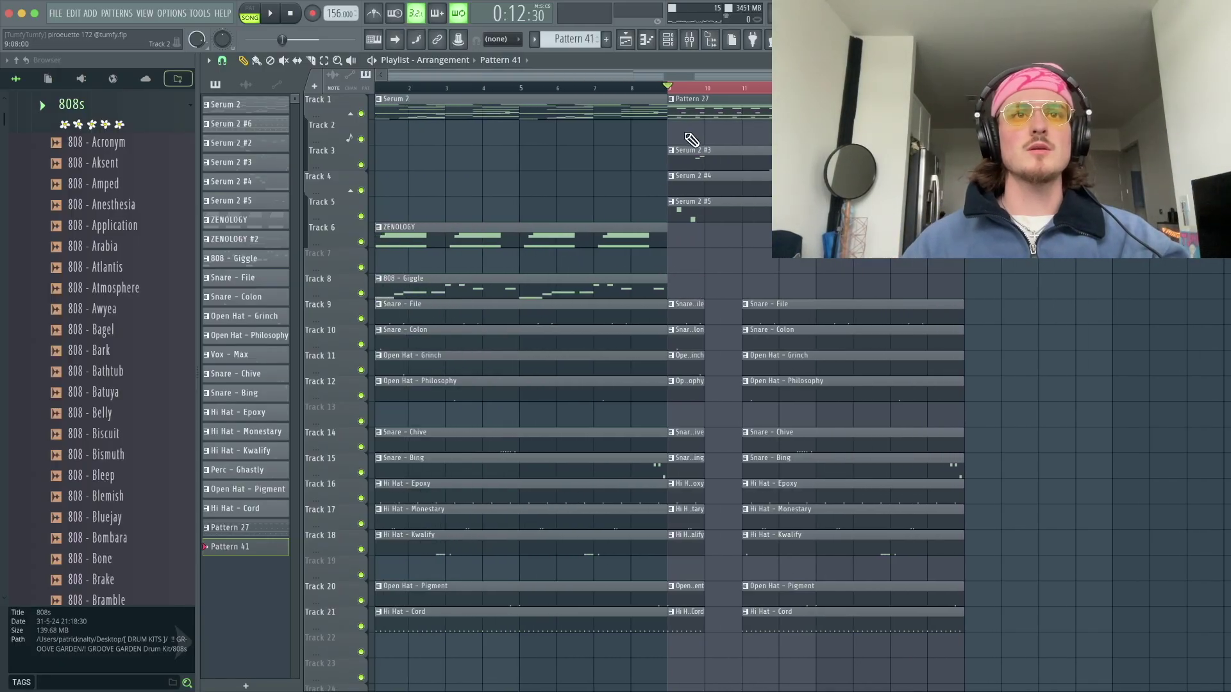
key(super+a)
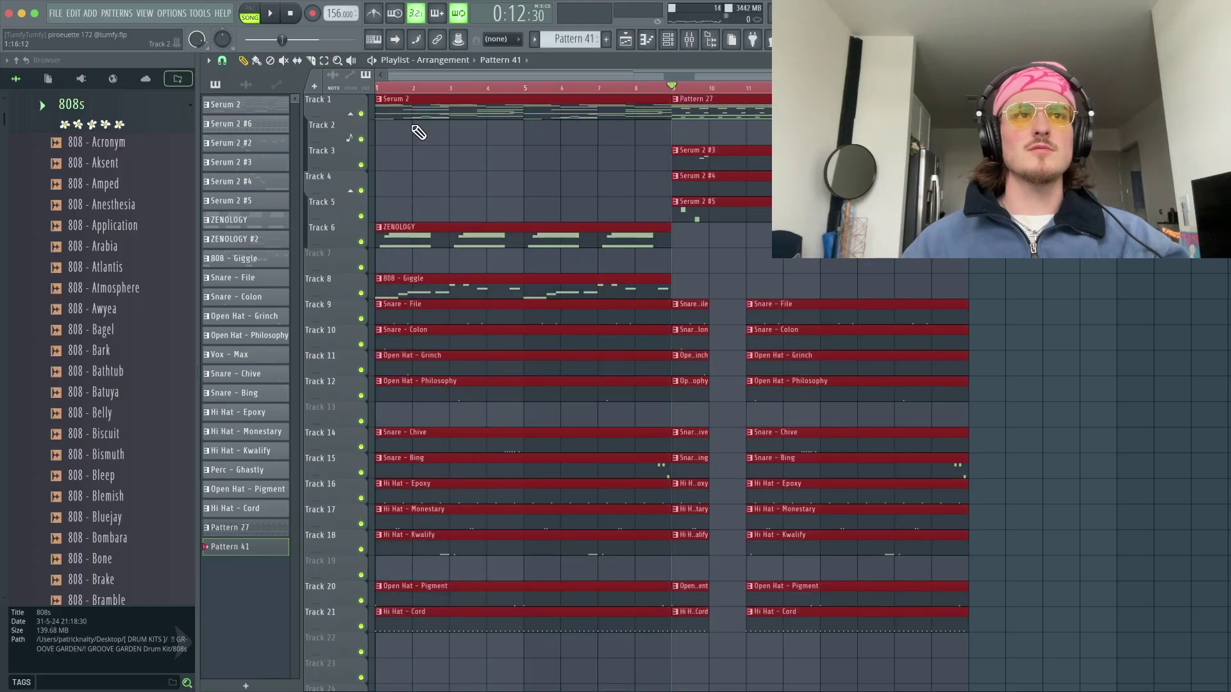
key(super+d)
double_click(434, 116)
scroll(431, 397, down, 4)
scroll(426, 386, down, 3)
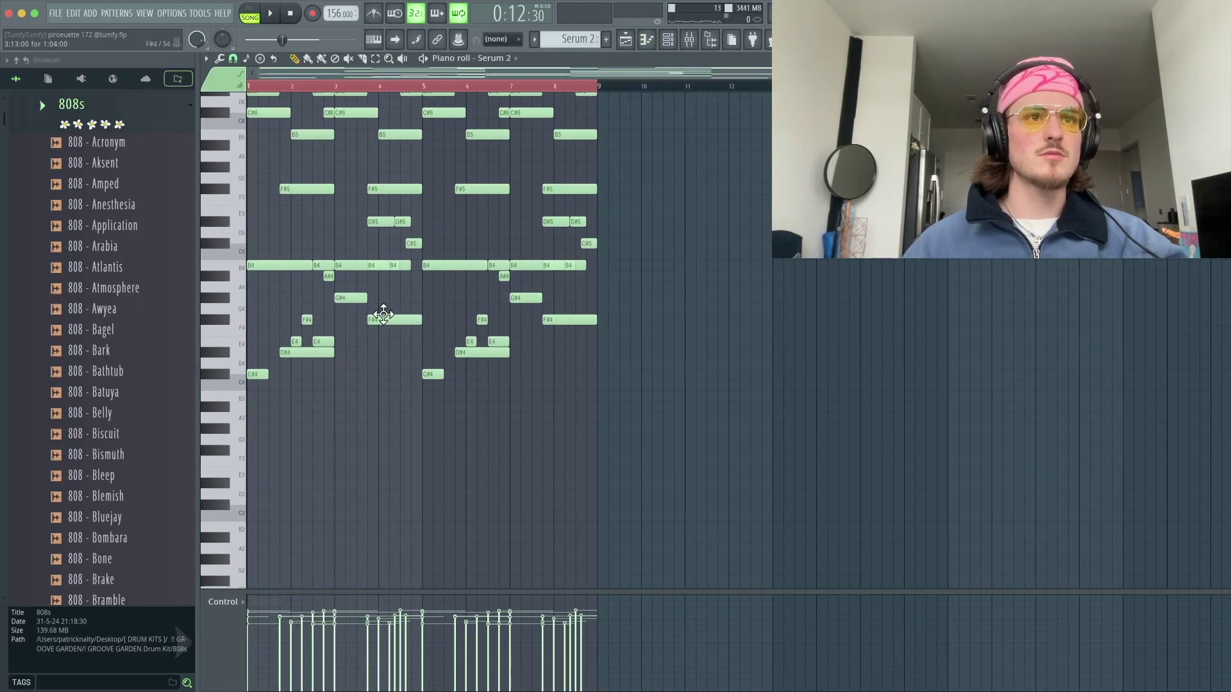
key(F5)
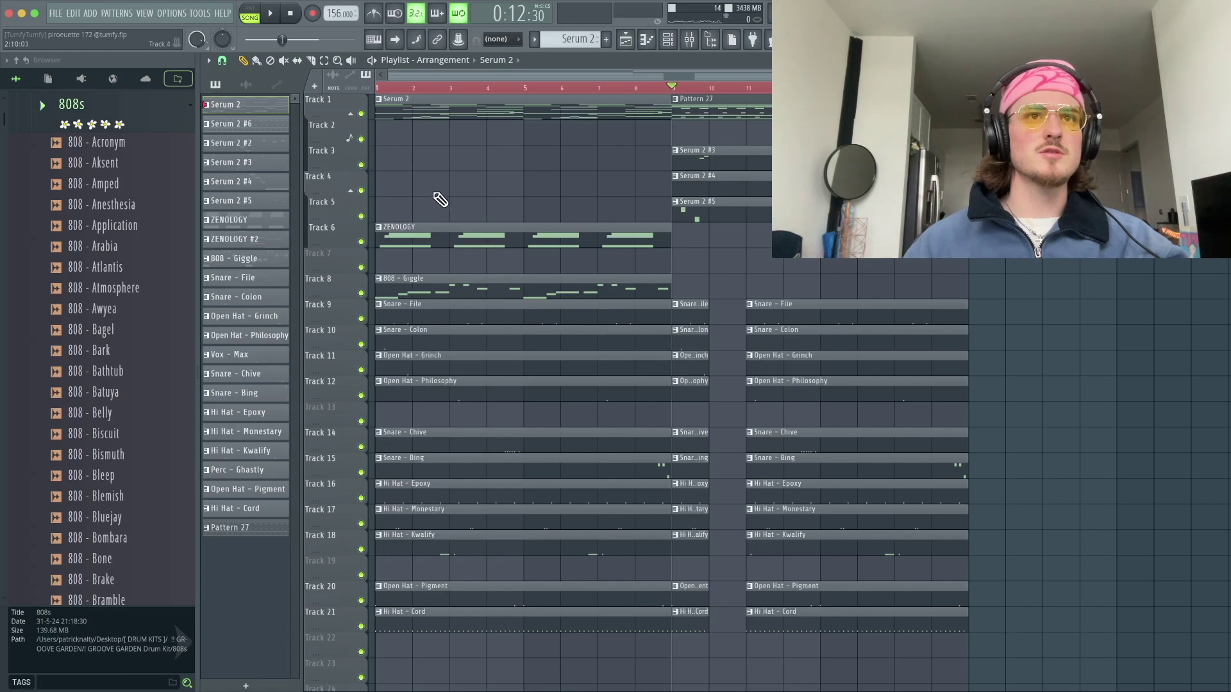
- Open Pattern 27 in the piano roll and try a few low notes below the repeating Serum 2 #6 chords
double_click(681, 98)
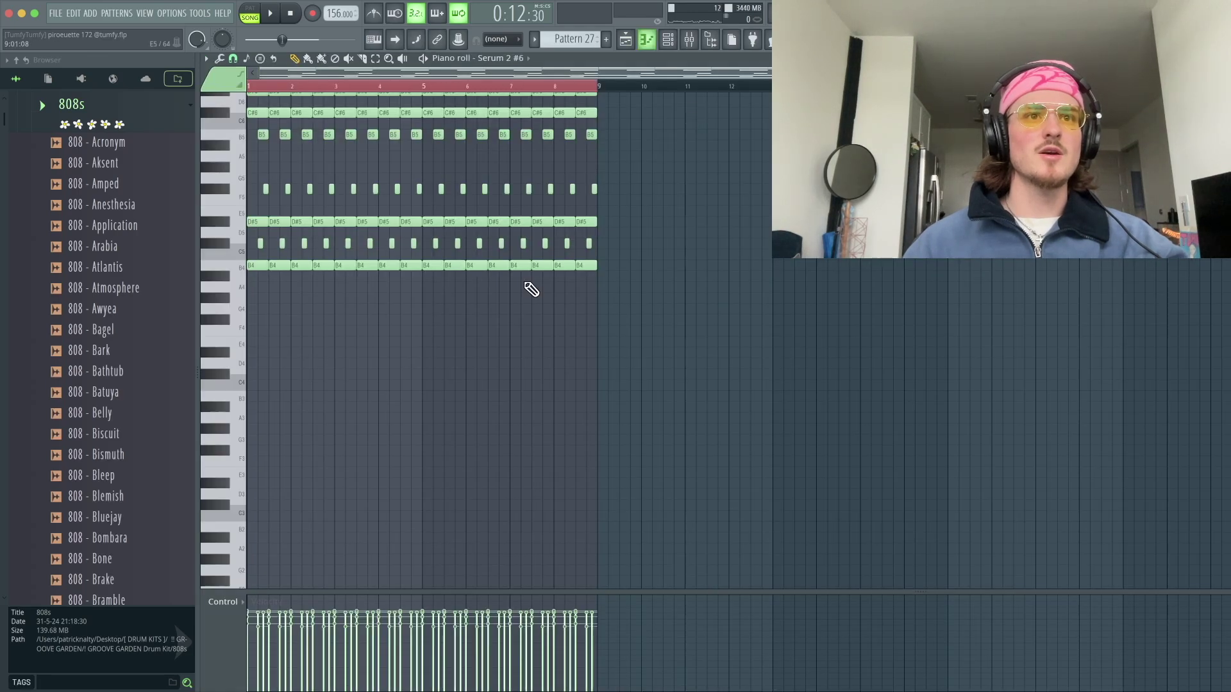
key(ctrl+d)
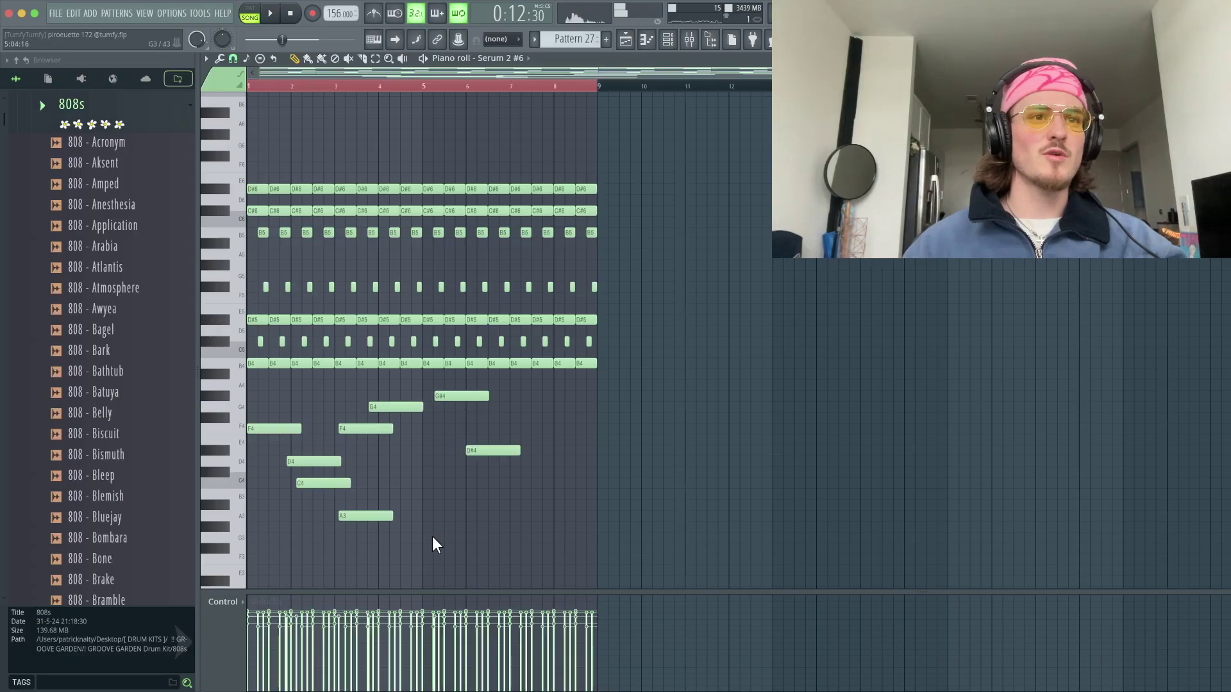
drag(433, 539, 466, 433)
right_click(468, 450)
click(625, 40)
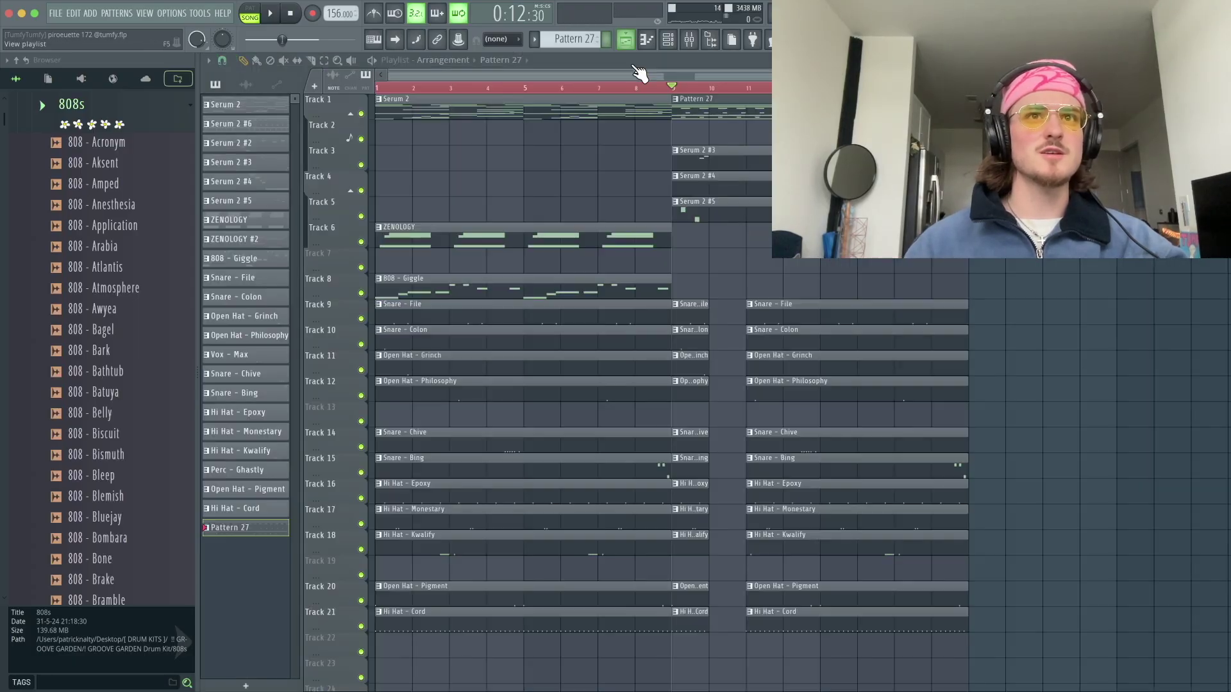
- Place a new pattern clip on Track 8 from bar 9 to bar 17 and bring up the channel rack
scroll(788, 375, up, 2)
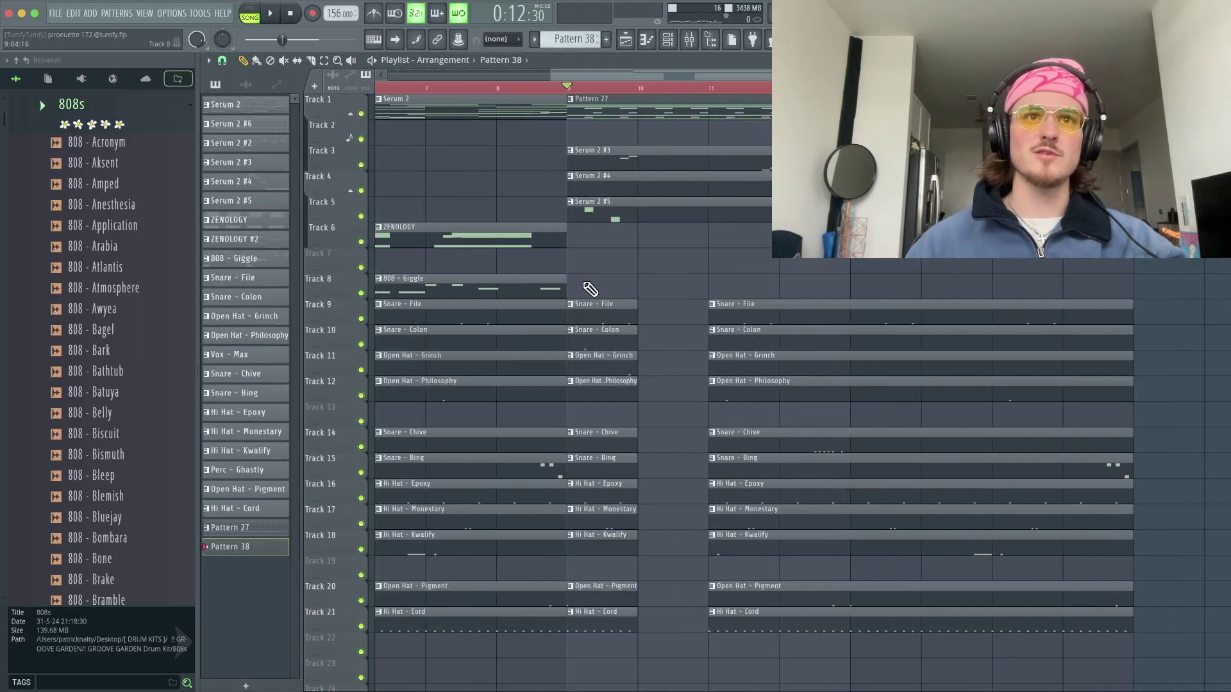
scroll(1093, 292, down, 3)
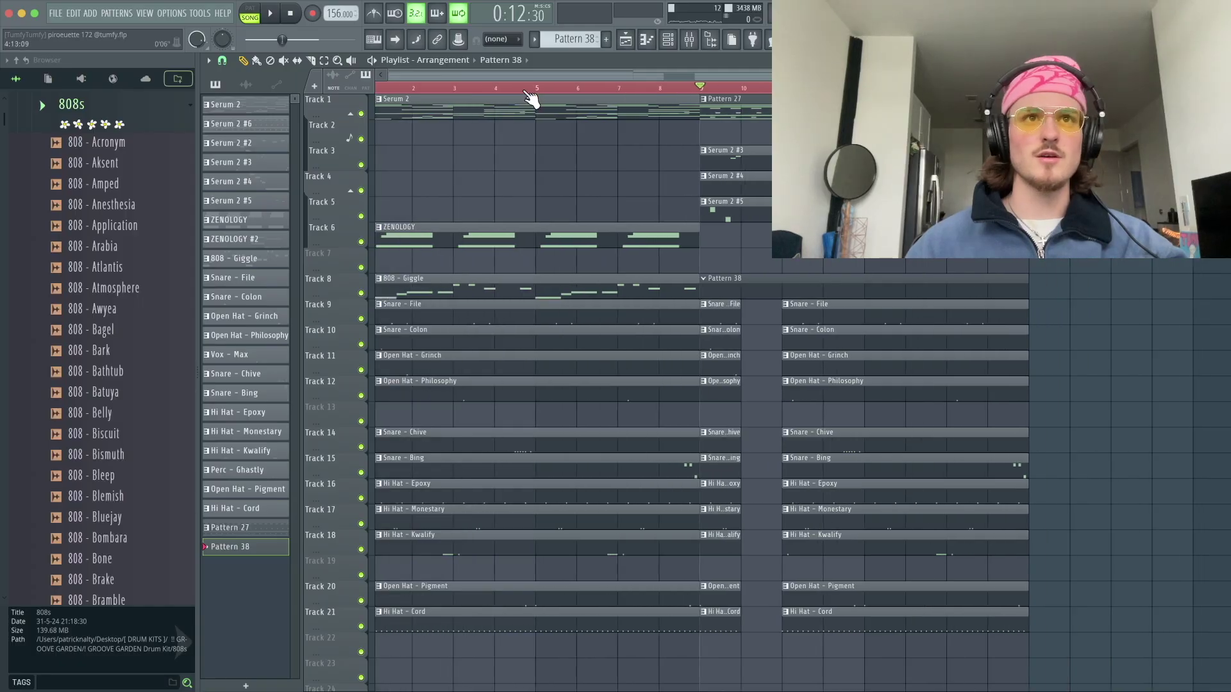
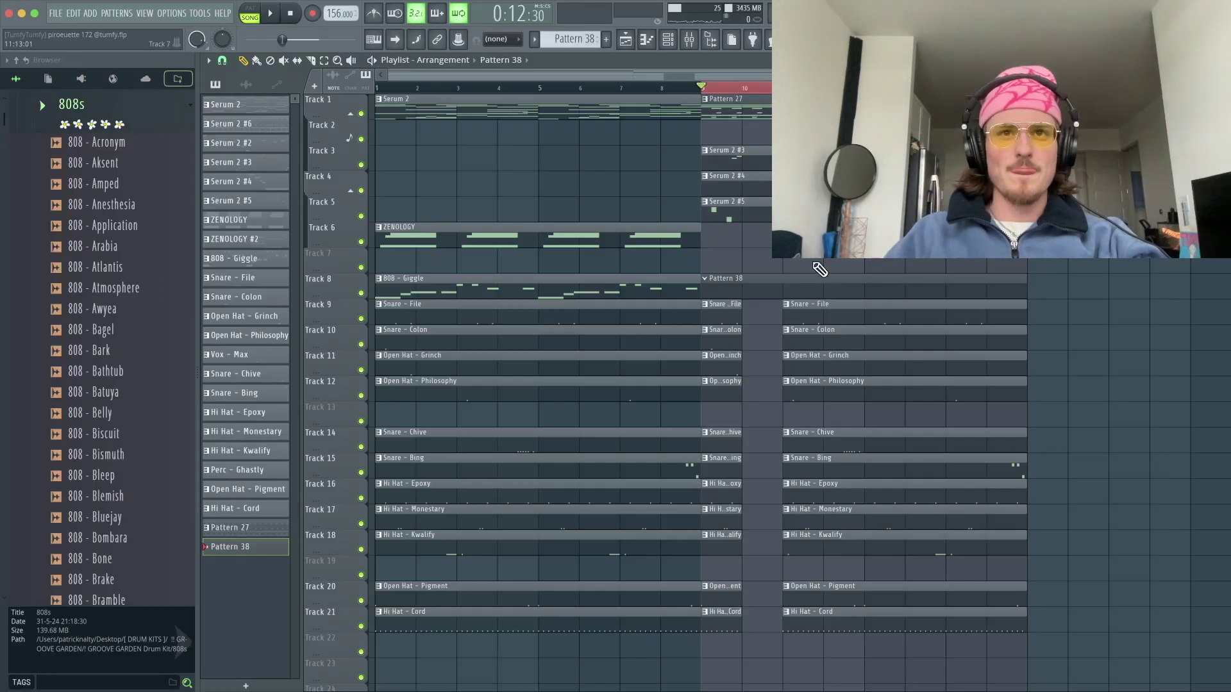
key(F6)
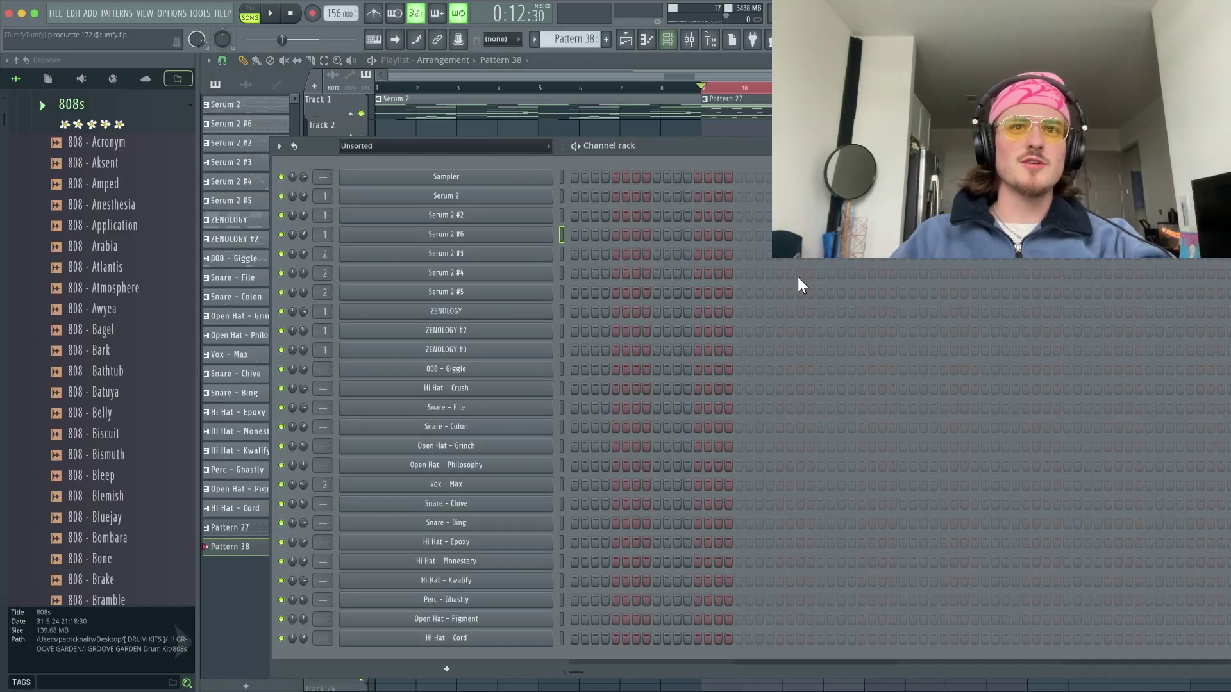
drag(686, 155, 716, 418)
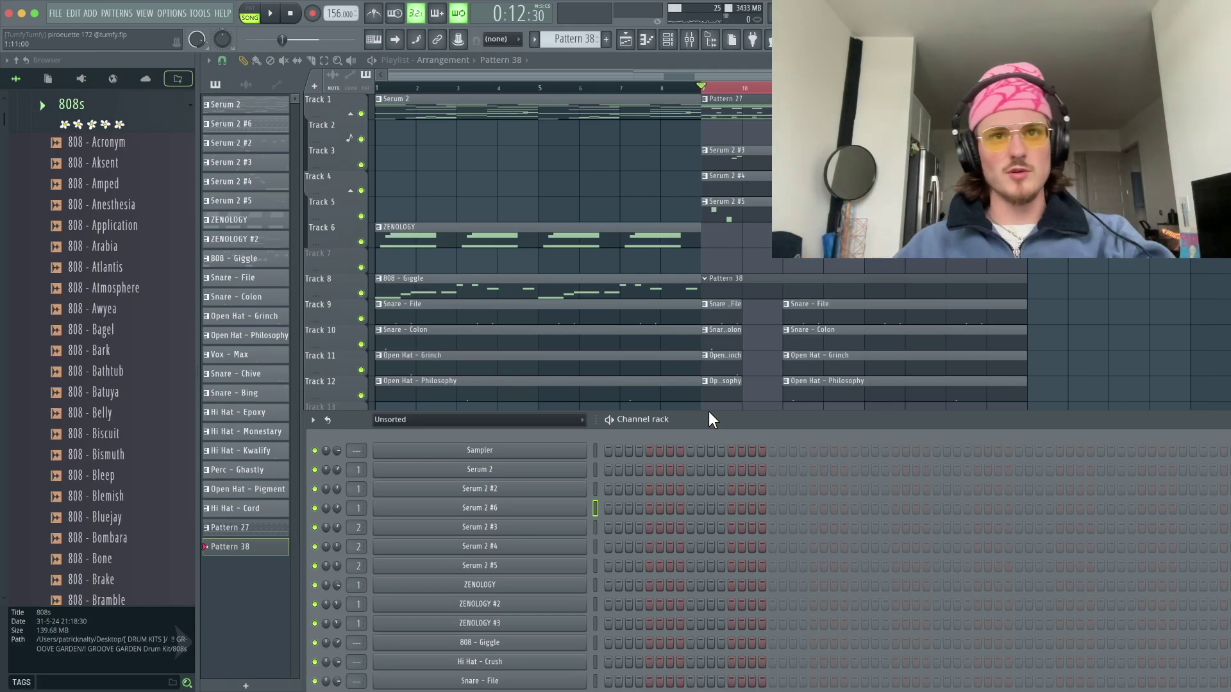
drag(711, 414, 706, 114)
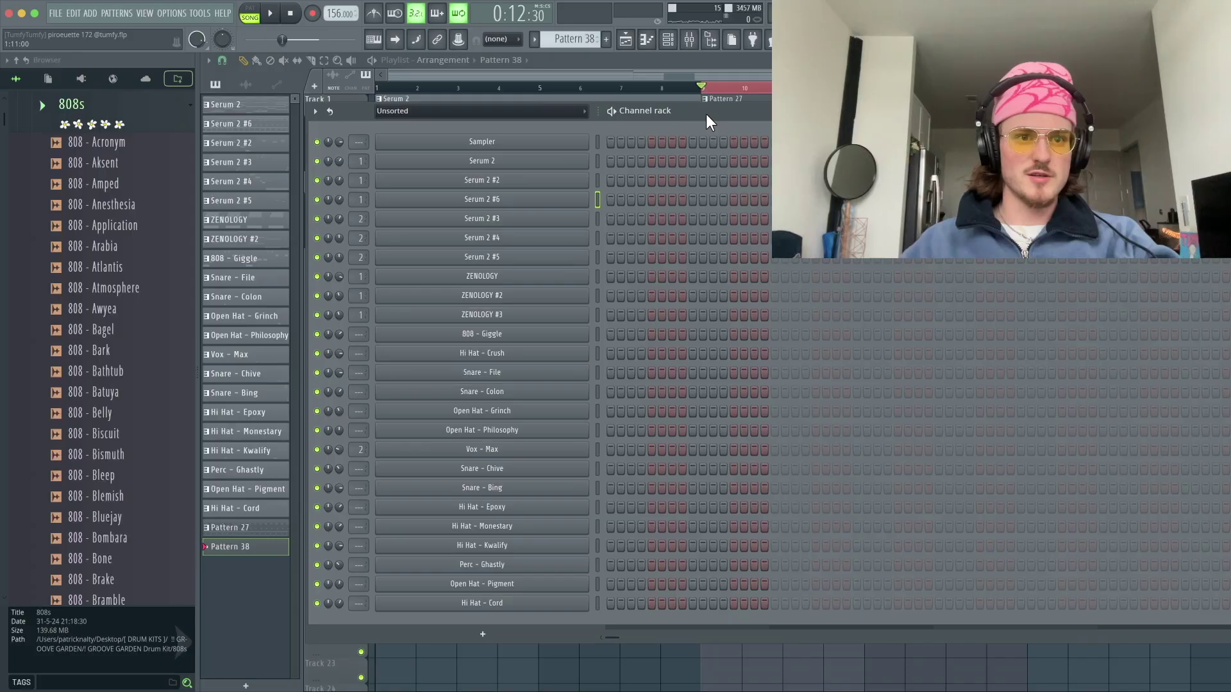
- Audition samples throughout the GROOVE GARDEN 808s folder, including 808 - Cardinal, 808 - Gladiator and 808 - Koala
scroll(100, 538, down, 2)
click(104, 539)
click(112, 555)
scroll(114, 551, down, 4)
click(117, 534)
scroll(118, 521, down, 1)
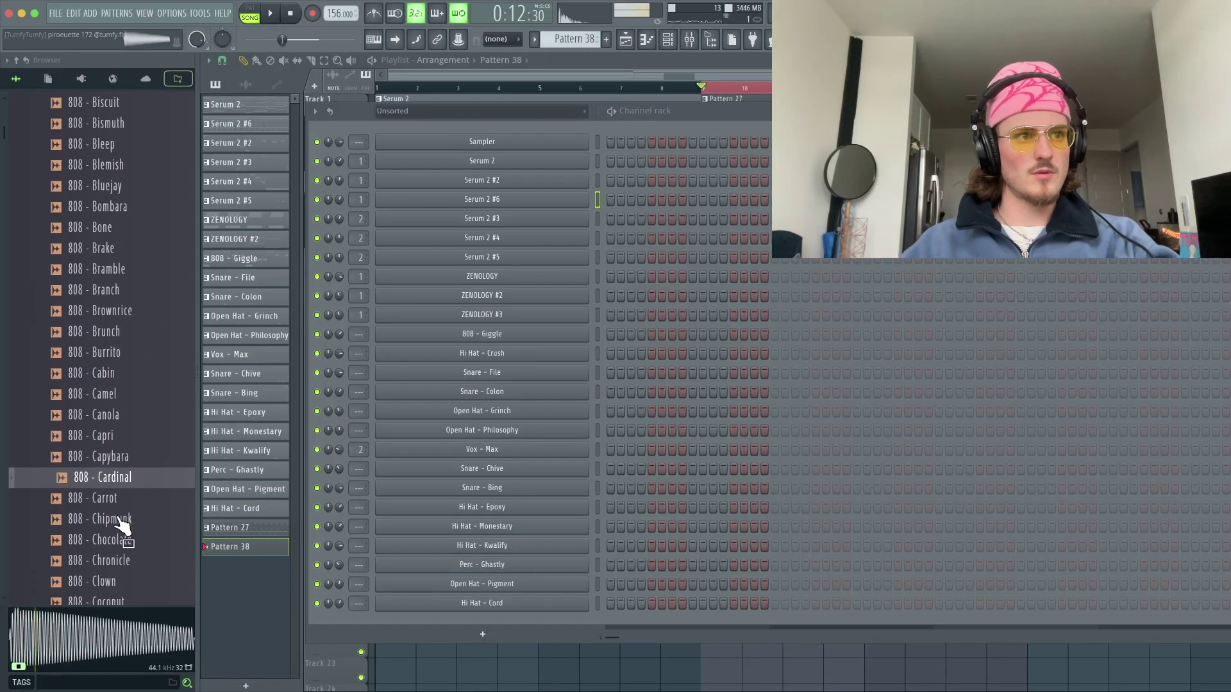
click(118, 518)
scroll(118, 518, down, 3)
click(117, 518)
scroll(117, 518, down, 1)
click(117, 519)
scroll(117, 519, down, 8)
click(118, 518)
click(118, 519)
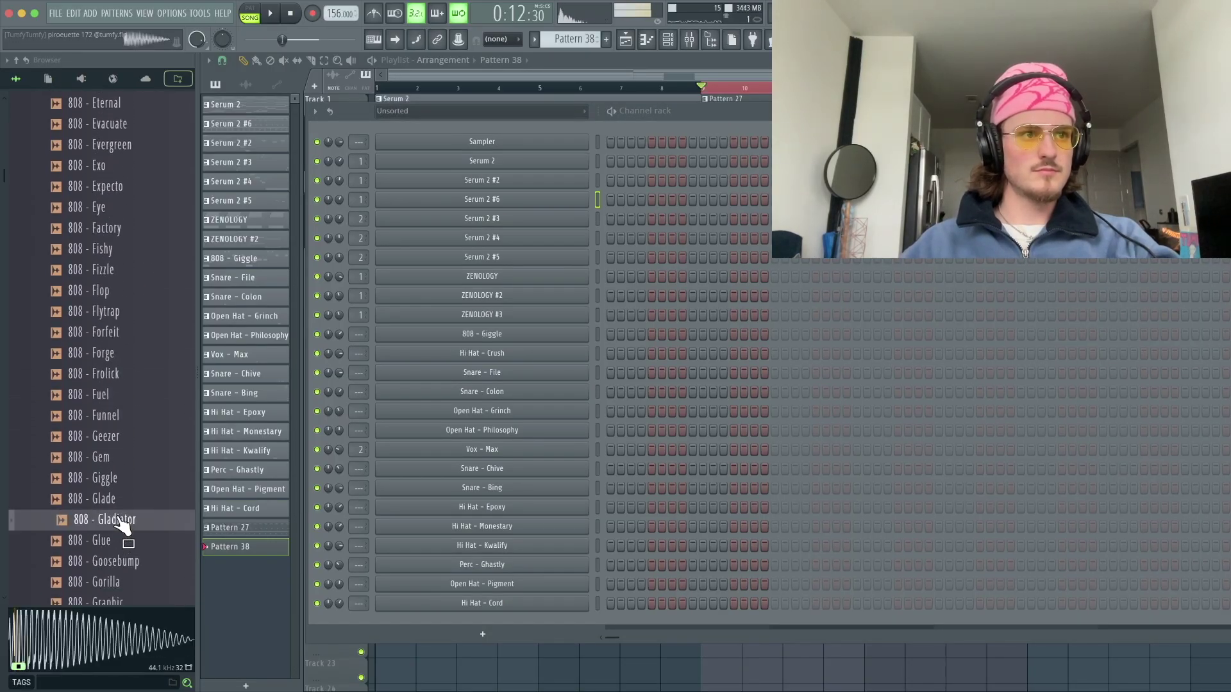
click(121, 540)
scroll(122, 577, down, 3)
click(121, 574)
scroll(125, 513, down, 2)
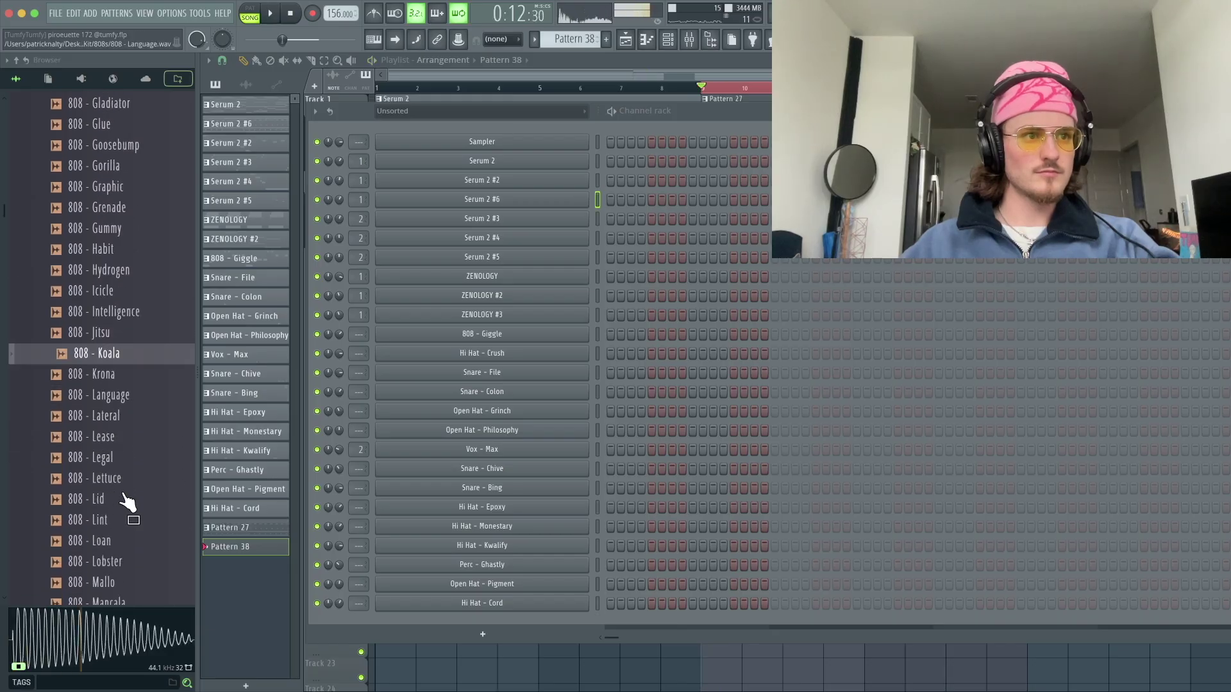
scroll(124, 494, down, 20)
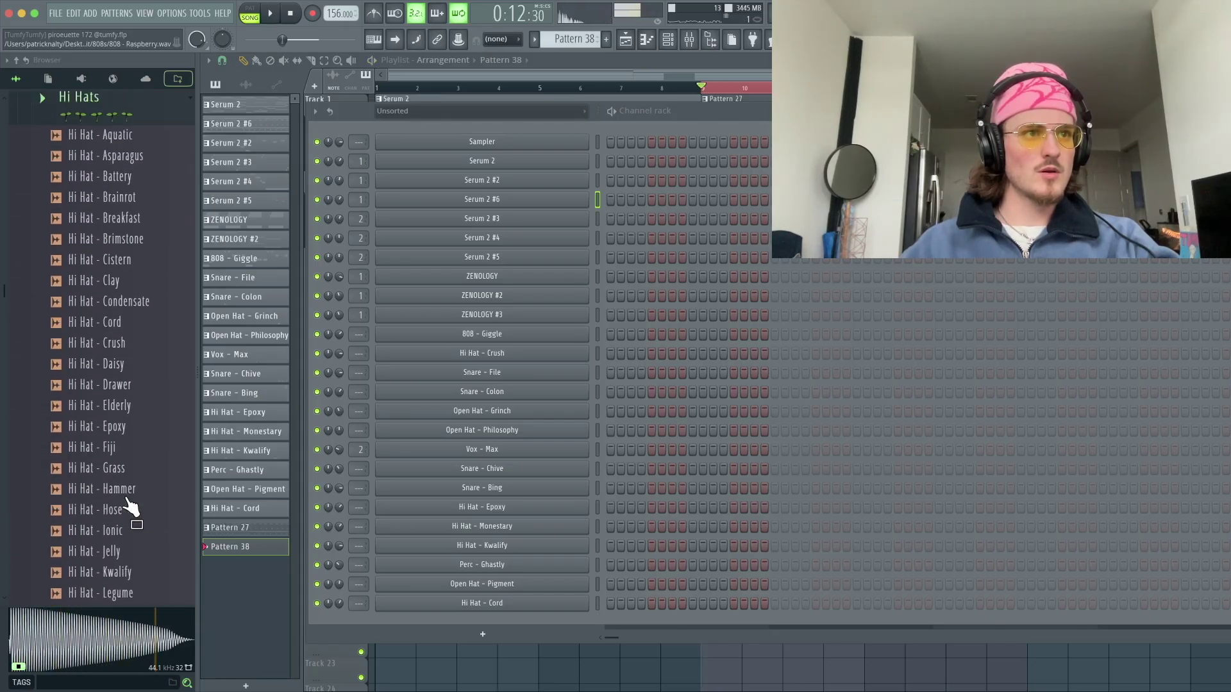
scroll(137, 525, up, 20)
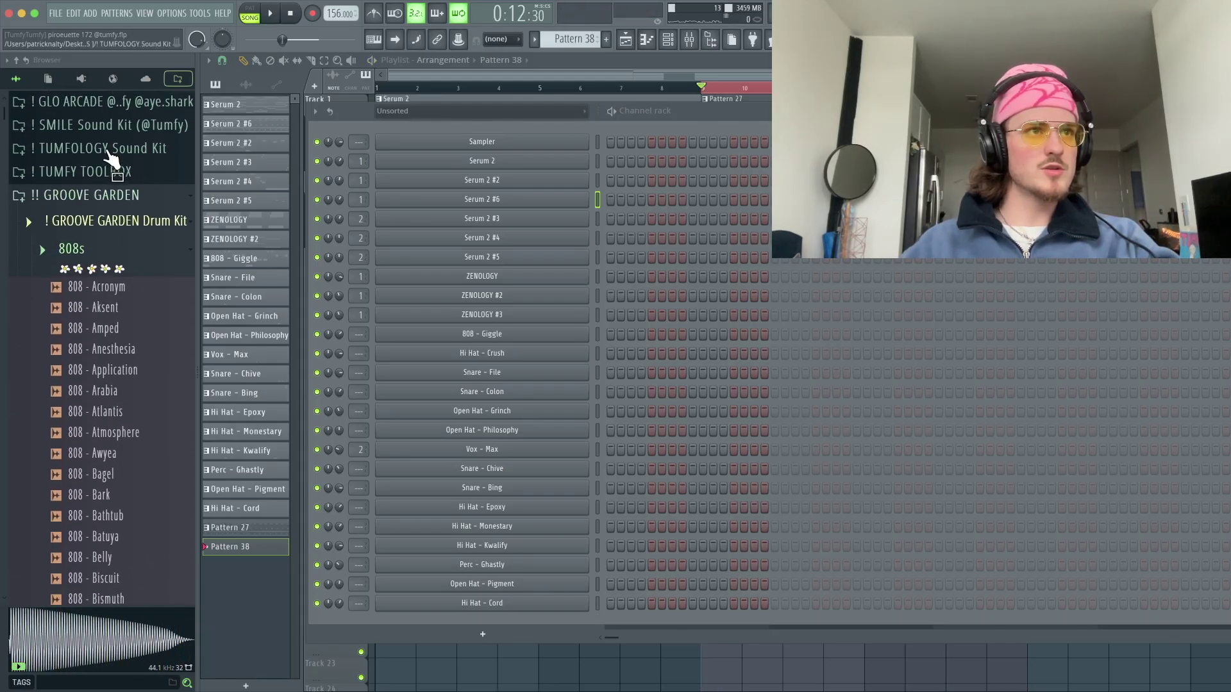
- Collapse GROOVE GARDEN, expand the 808s folder of the Picnic Multi Kit and audition 808 - Diaper
click(112, 196)
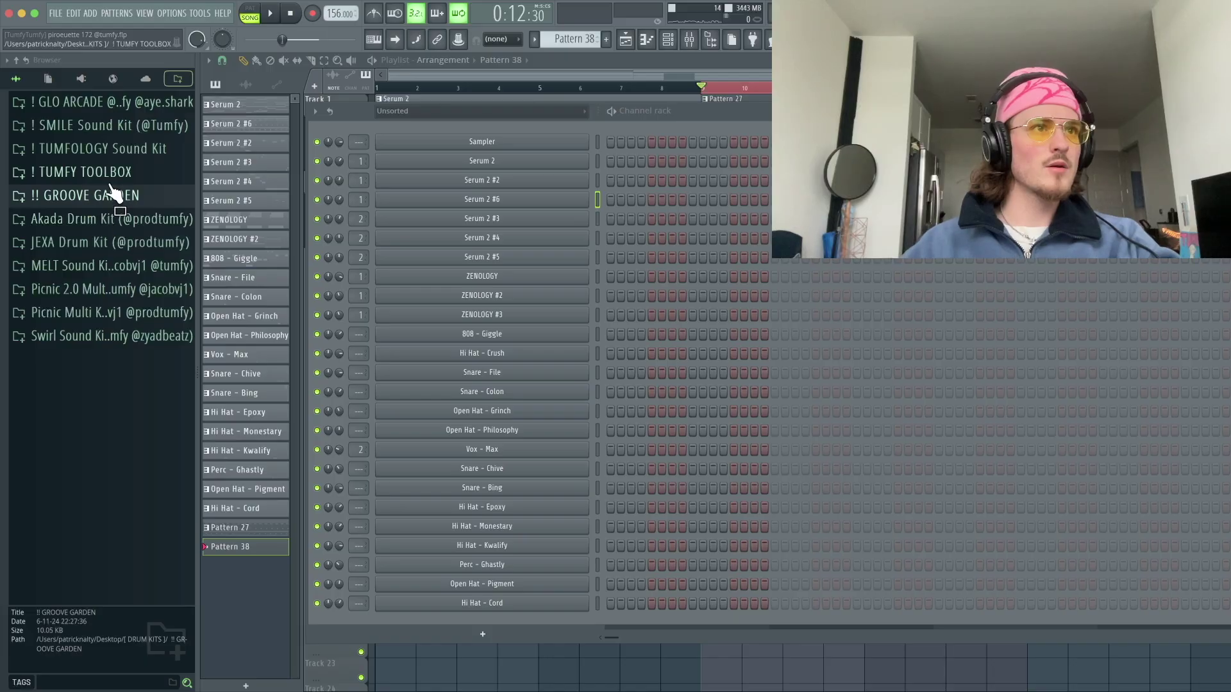
click(96, 314)
click(91, 339)
click(109, 382)
click(111, 401)
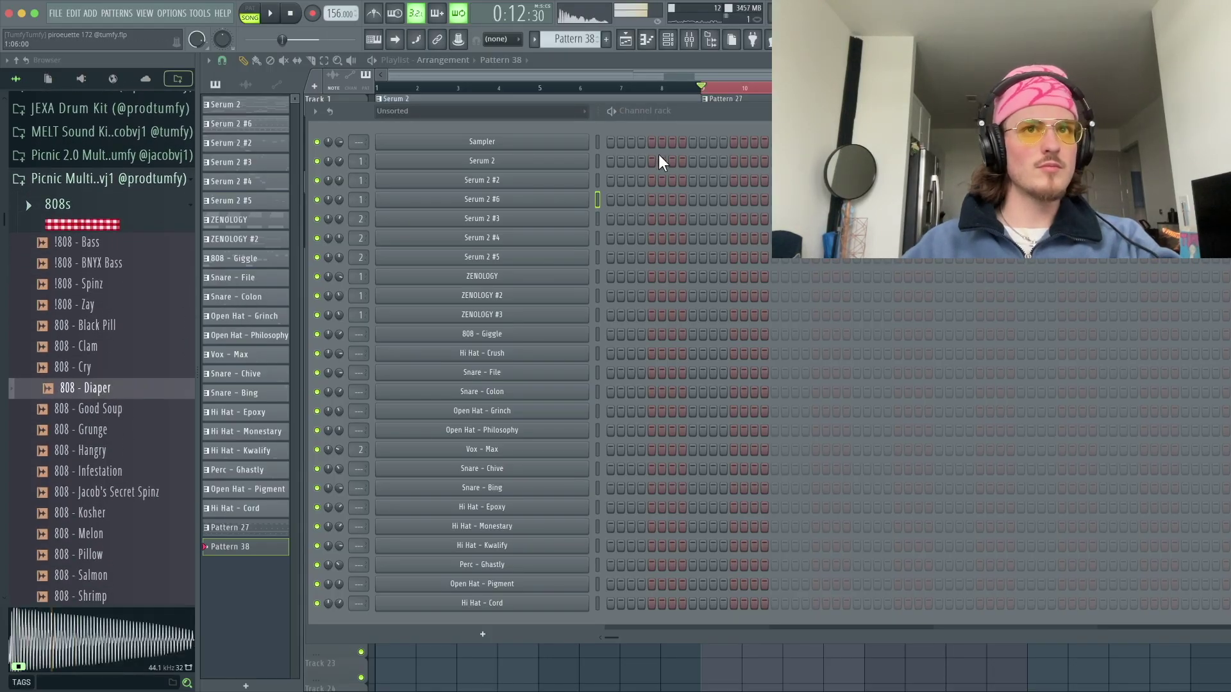
- Audition 808 - Jacob's Secret Spinz, add it to the channel rack as a new channel and open its piano roll for Pattern 38
click(129, 523)
scroll(115, 420, down, 4)
click(115, 416)
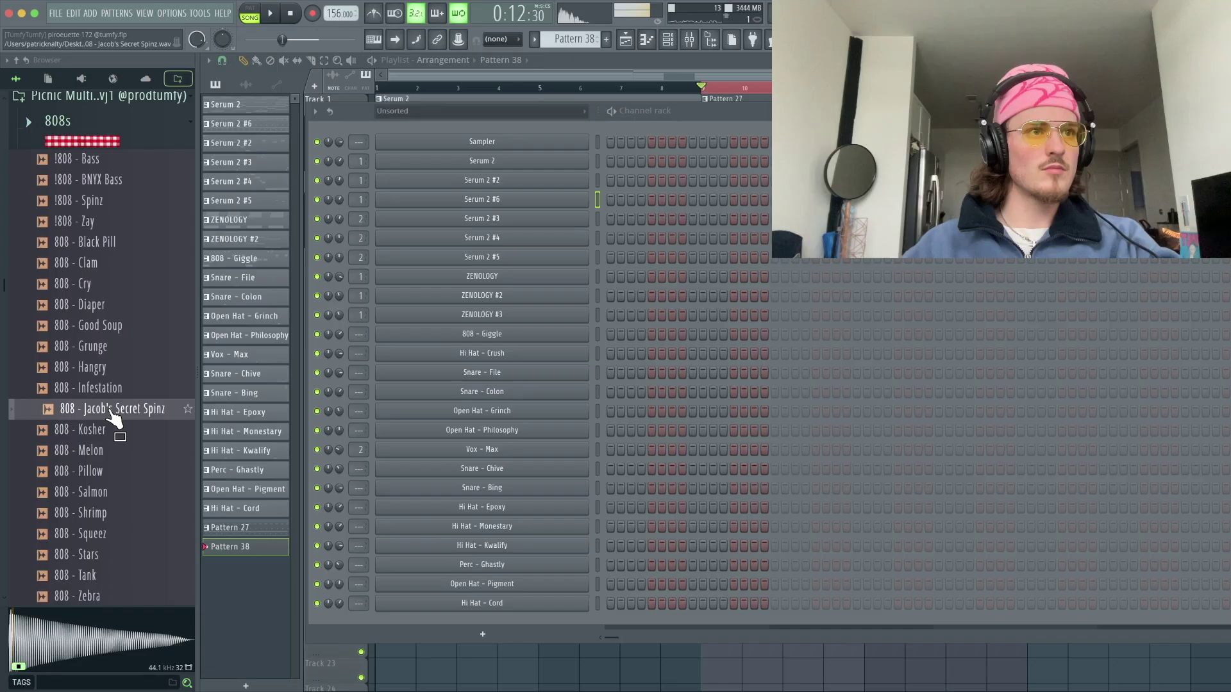
drag(508, 636, 513, 622)
key(space)
right_click(514, 622)
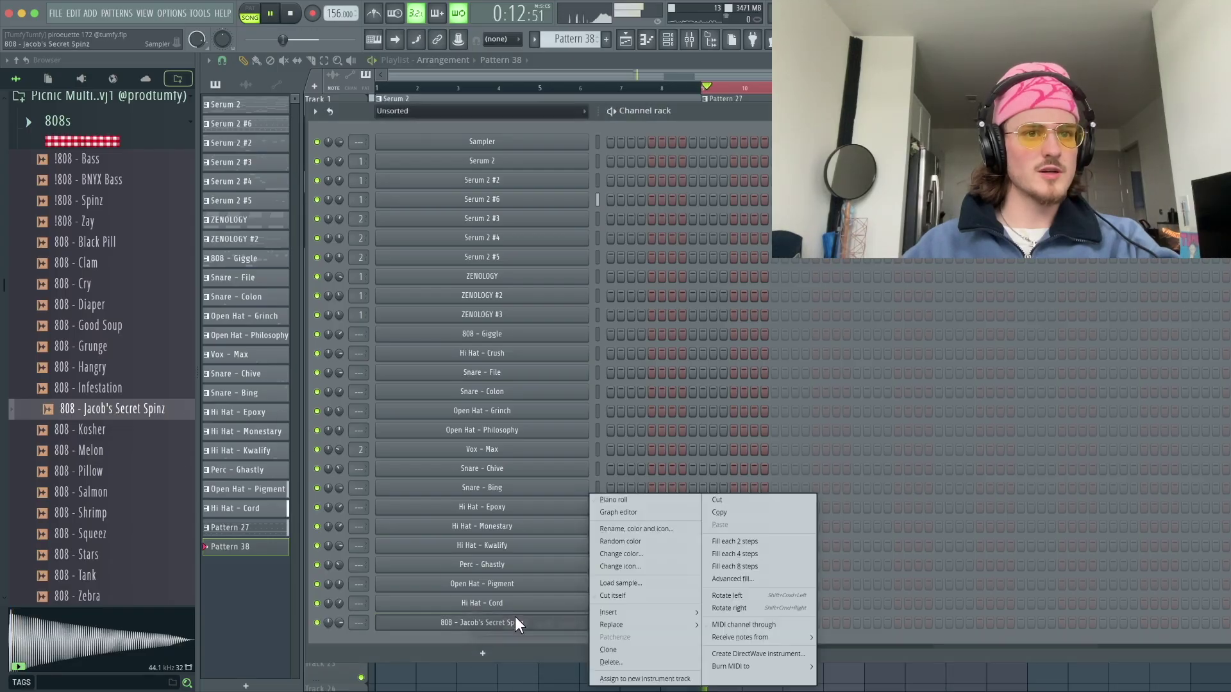
click(640, 502)
- Place an E6 test note at bar 1 and swap the channel's sample for other 808s, ending on 808 - Shrimp
key(space)
drag(99, 187, 116, 178)
key(space)
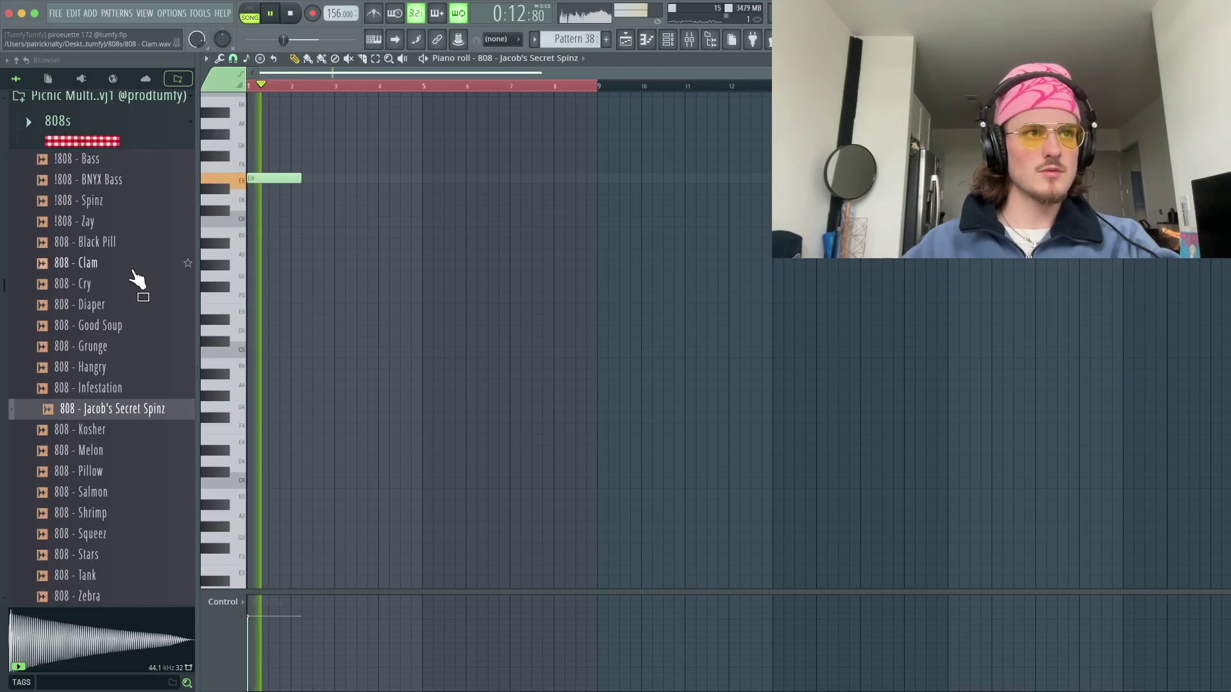
key(space)
middle_click(120, 263)
key(space)
drag(118, 377, 109, 524)
drag(109, 521, 297, 167)
- Lower the test note an octave to E5, shorten it and try a brief second E5 hit early in bar 2
key(ctrl+Down)
key(ctrl+d)
key(space)
key(space)
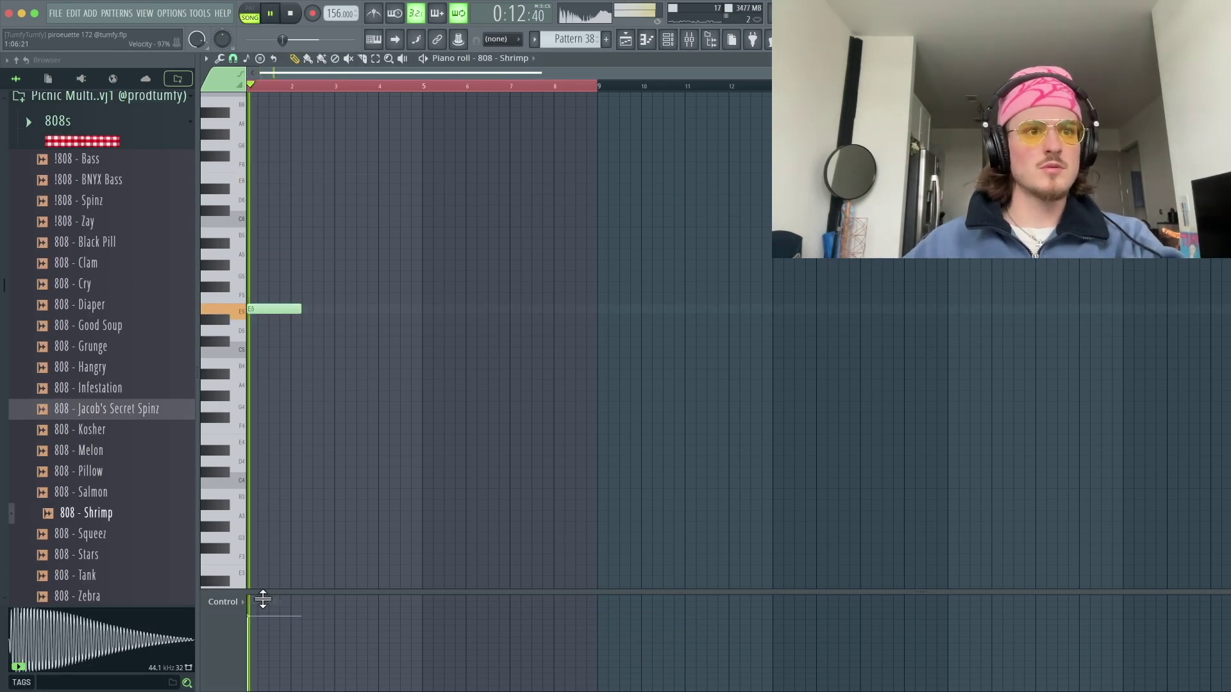
drag(300, 308, 281, 308)
click(301, 307)
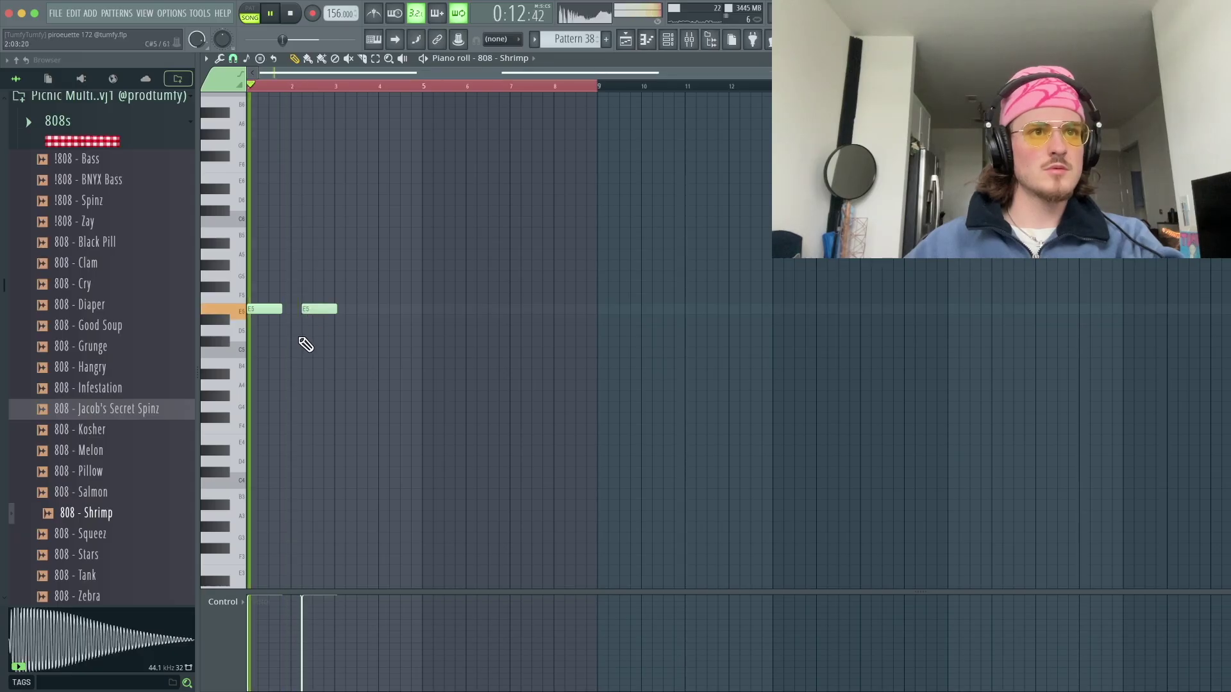
key(space)
scroll(302, 340, up, 4)
scroll(306, 345, left, 2)
scroll(306, 345, up, 1)
key(space)
drag(444, 341, 341, 341)
key(space)
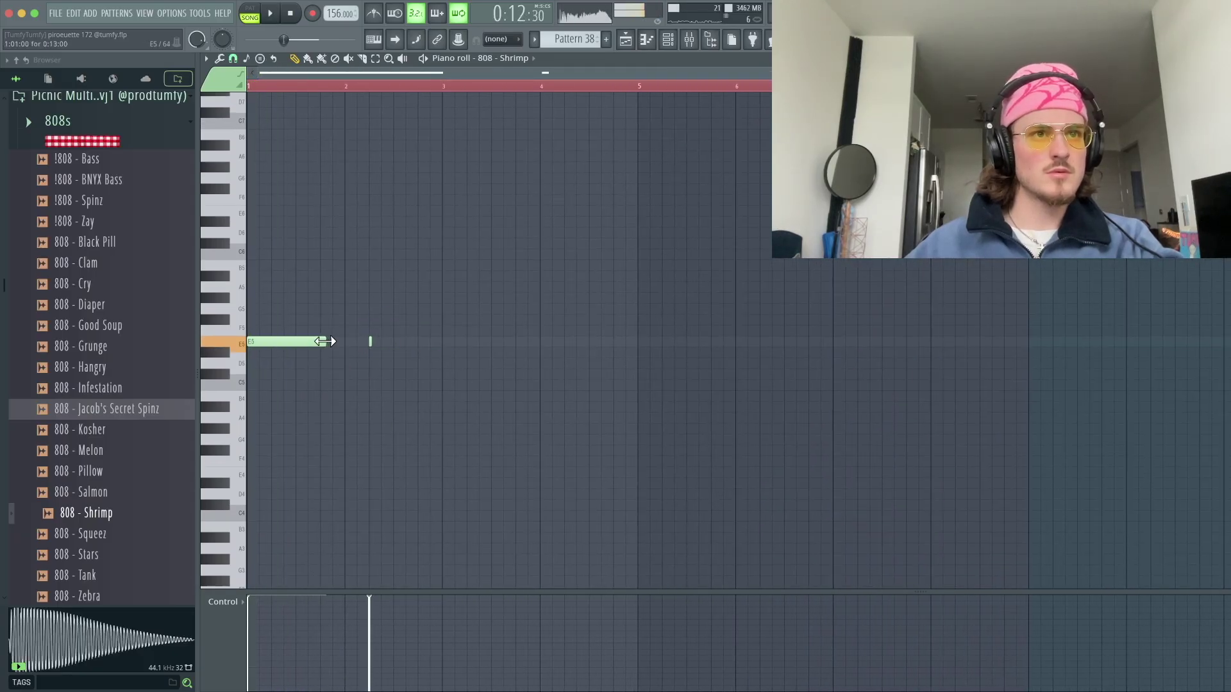
- Set the opening E5 to ten steps and follow it with two very short E5 hits, removing the trial notes at other pitches
scroll(369, 353, up, 3)
mouse_move(447, 352)
mouse_down()
mouse_move(423, 346)
mouse_move(513, 343)
mouse_move(463, 311)
mouse_move(419, 343)
mouse_up()
key(space)
key(space)
drag(442, 343, 426, 339)
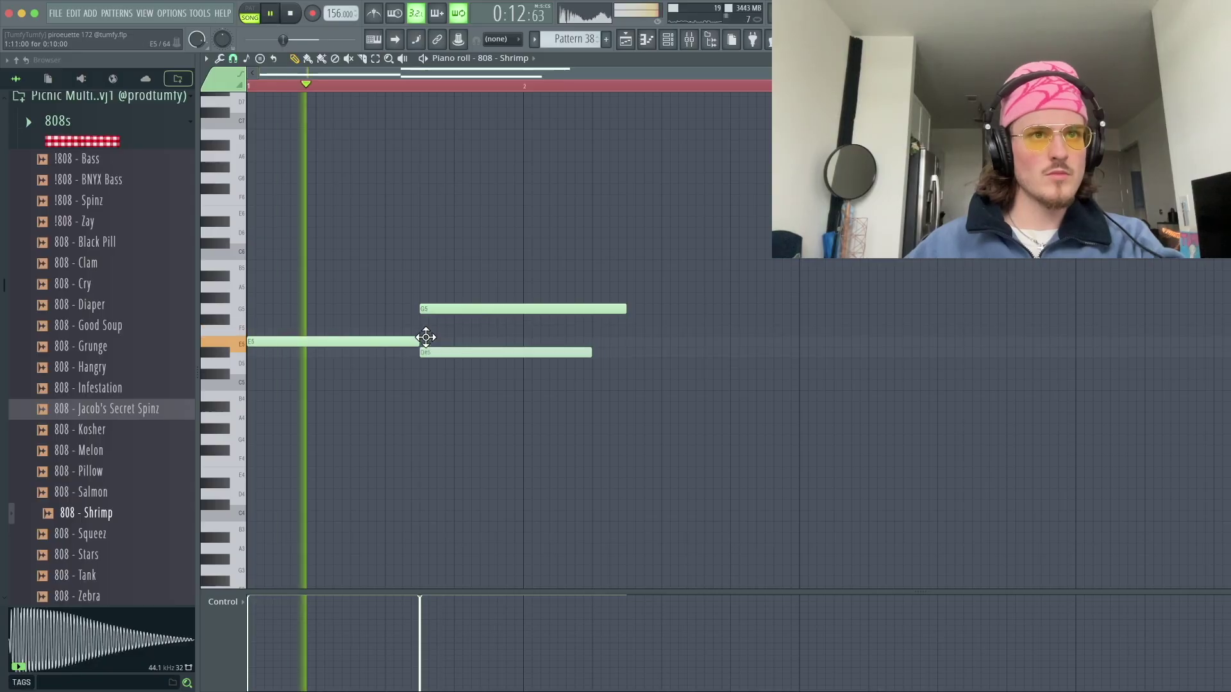
right_click(507, 309)
right_click(537, 342)
key(space)
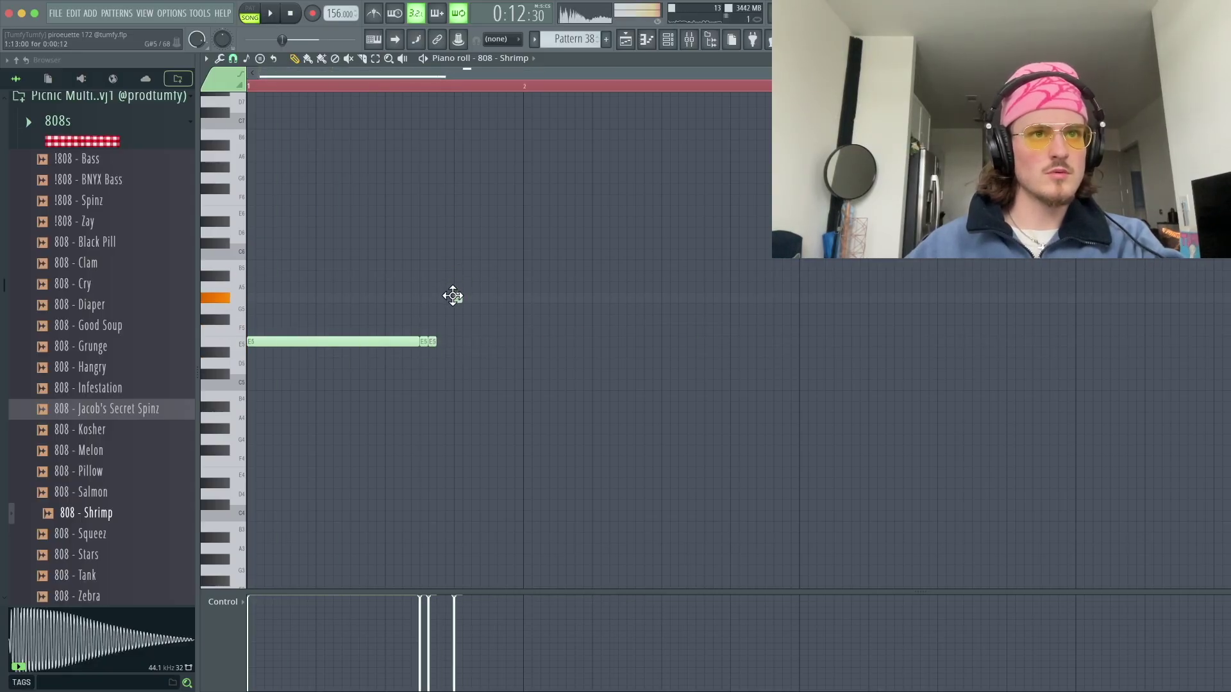
- Add a G#5 note at step 13 of bar 1, held for about seven steps into bar 2
click(456, 287)
key(space)
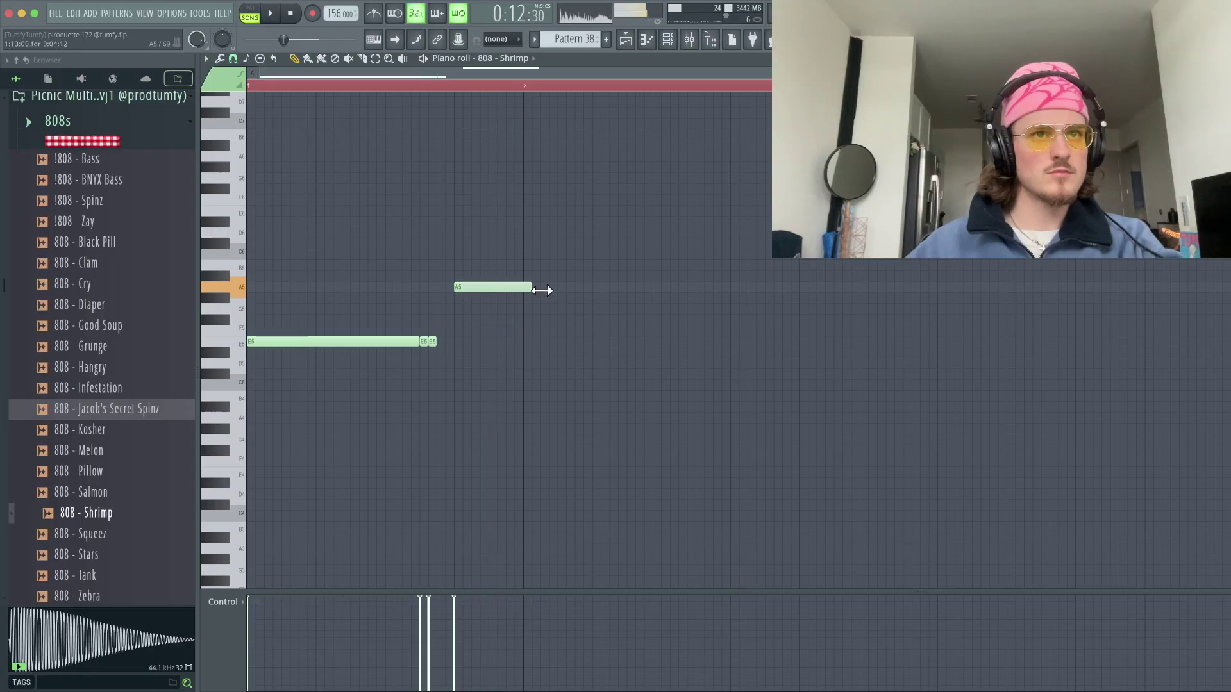
key(space)
- Compare 808 - Melon, 808 - Pillow and 808 - Squeez on the phrase, test it an octave higher and settle on 808 - Pillow at the original octave
click(147, 450)
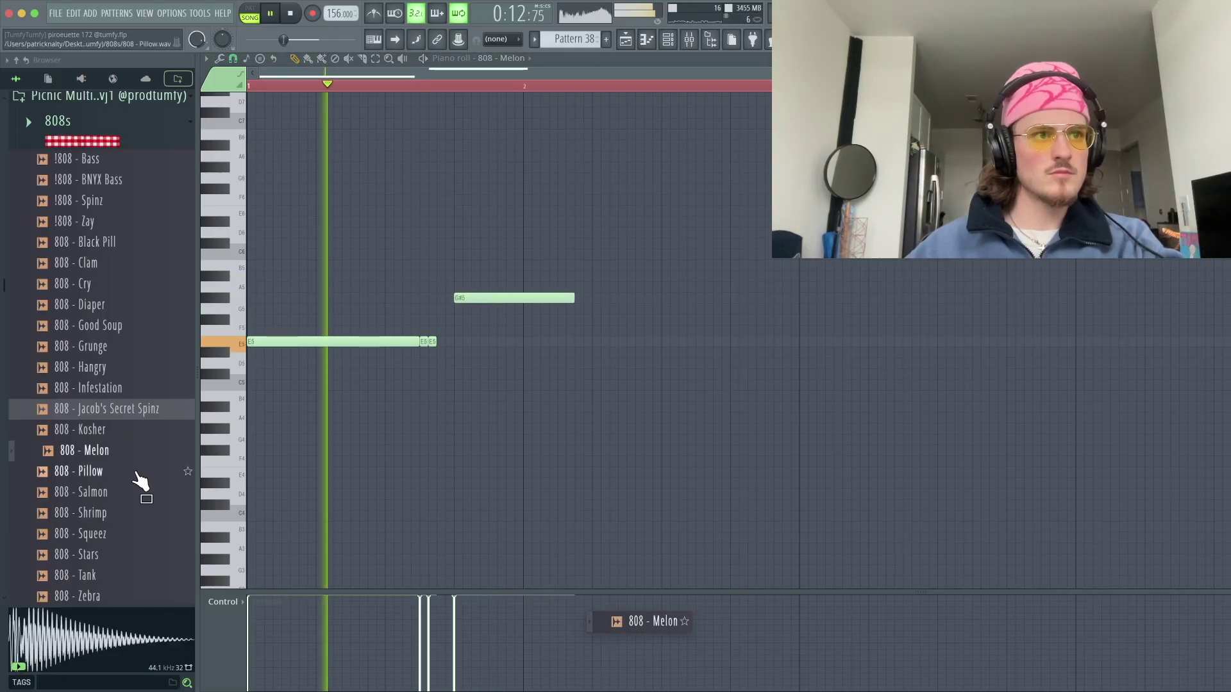
click(138, 471)
key(ctrl+a)
key(ctrl+Up)
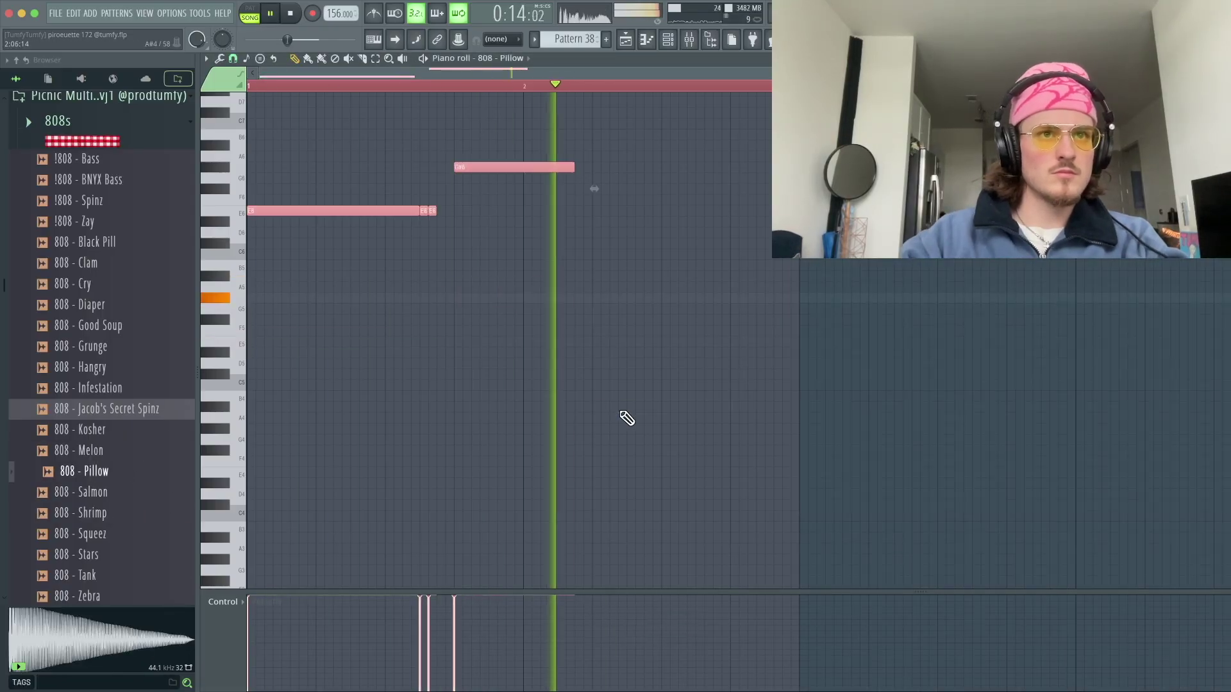
click(704, 324)
right_click(705, 327)
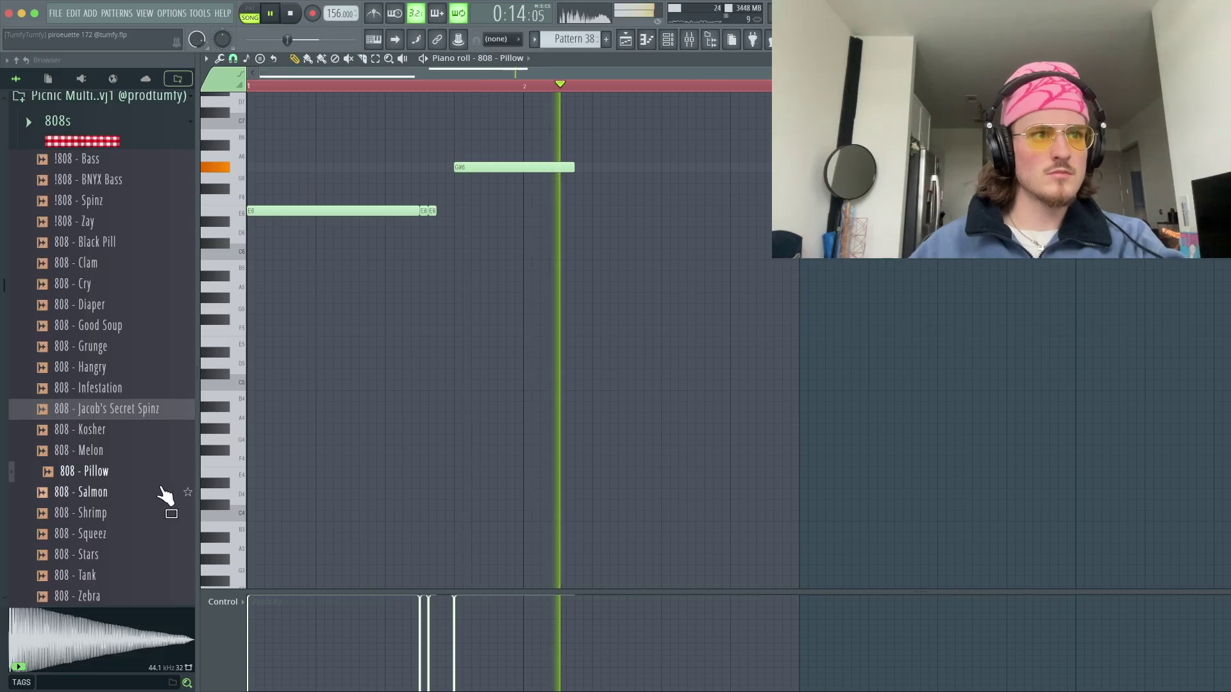
click(122, 533)
click(116, 471)
key(ctrl+a)
key(ctrl+Down)
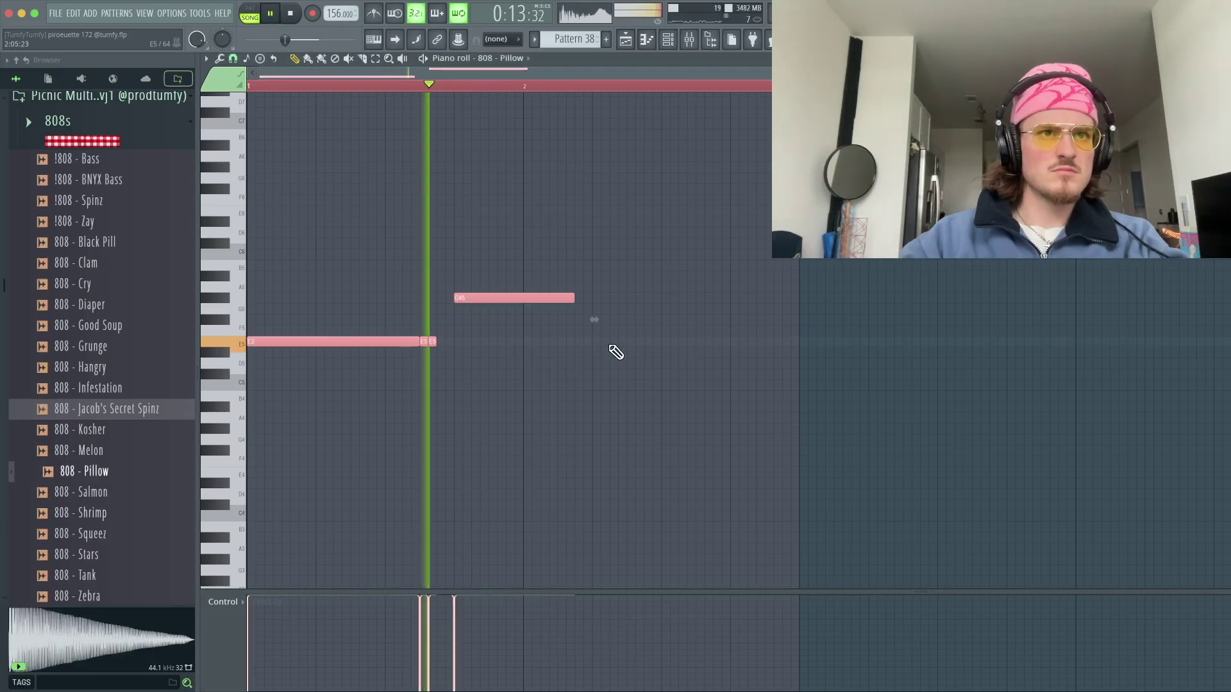
click(621, 340)
right_click(621, 340)
- Shorten the G#5, repeat it at step 3 of bar 2 and add an F#5 at step 9, removing the trial C5
scroll(725, 404, down, 2)
click(517, 386)
key(space)
click(448, 293)
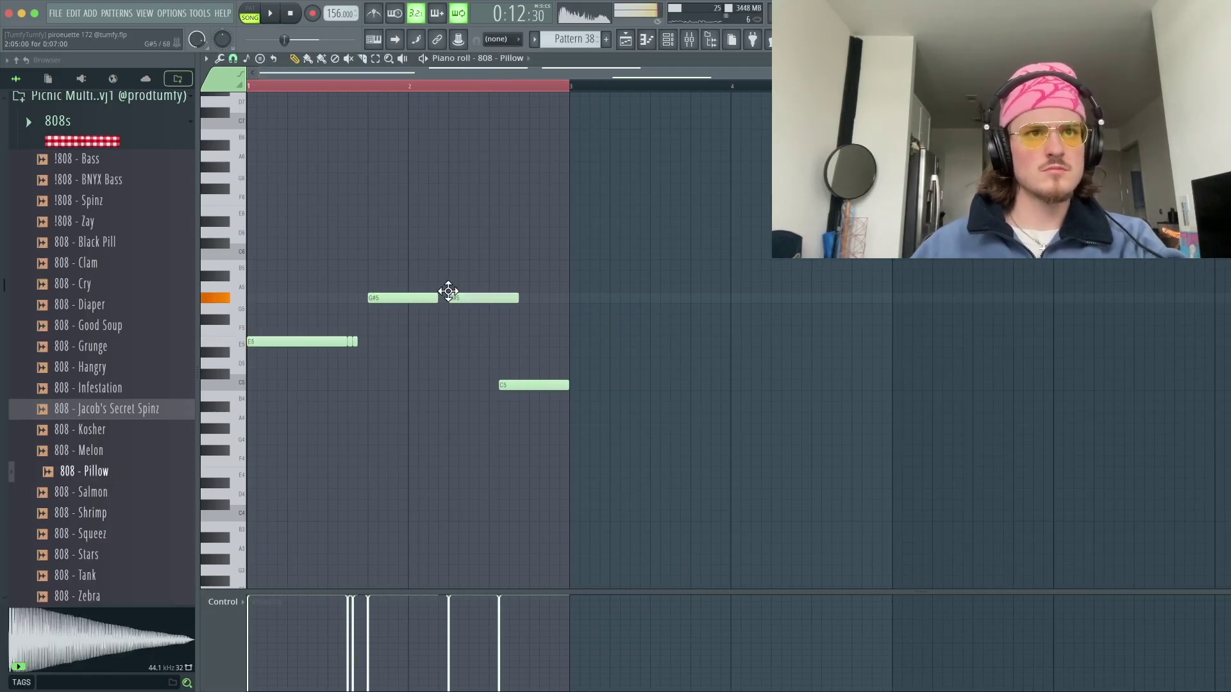
key(space)
drag(436, 299, 423, 298)
right_click(522, 385)
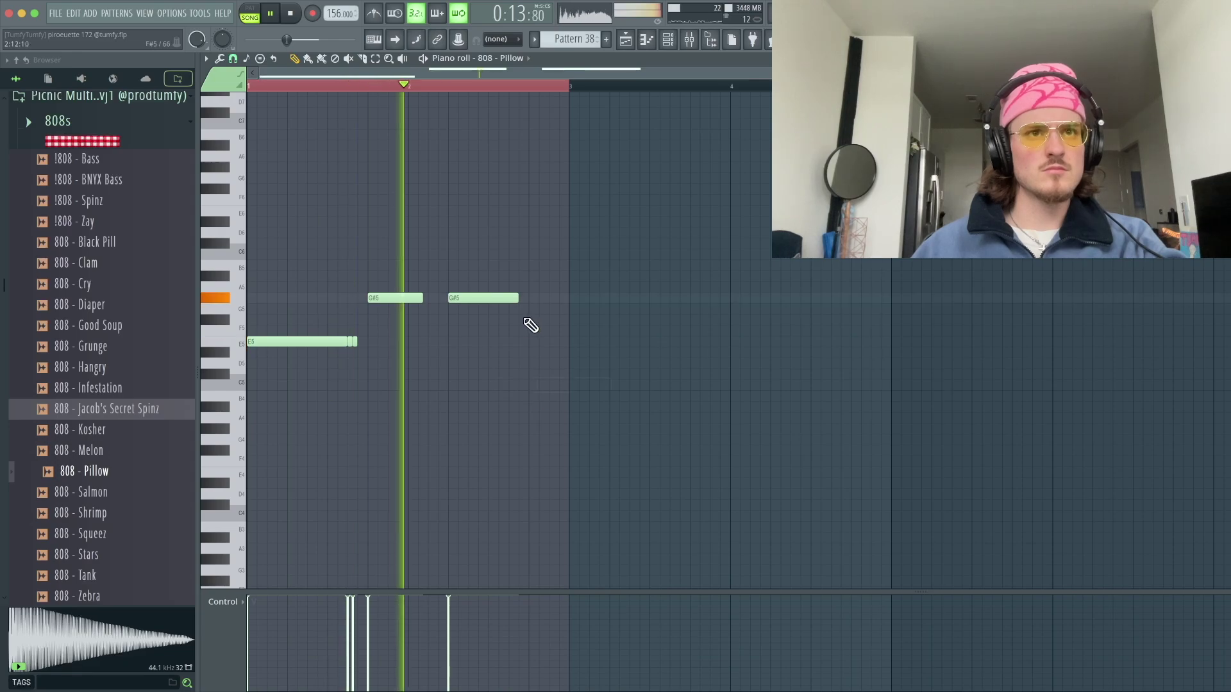
drag(517, 298, 458, 294)
click(522, 319)
drag(517, 319, 498, 319)
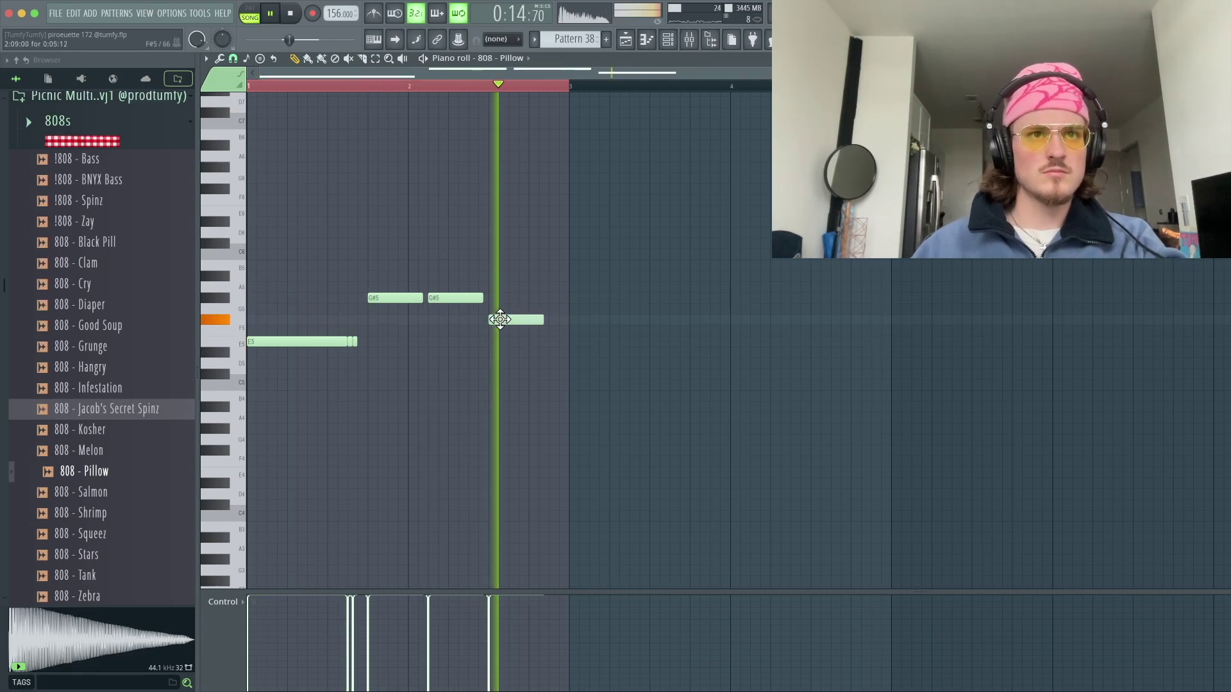
- Duplicate the two-bar 808 phrase three times so it fills eight bars, and clear the selection
key(ctrl+b)
scroll(583, 247, down, 2)
key(ctrl+b)
key(ctrl+b)
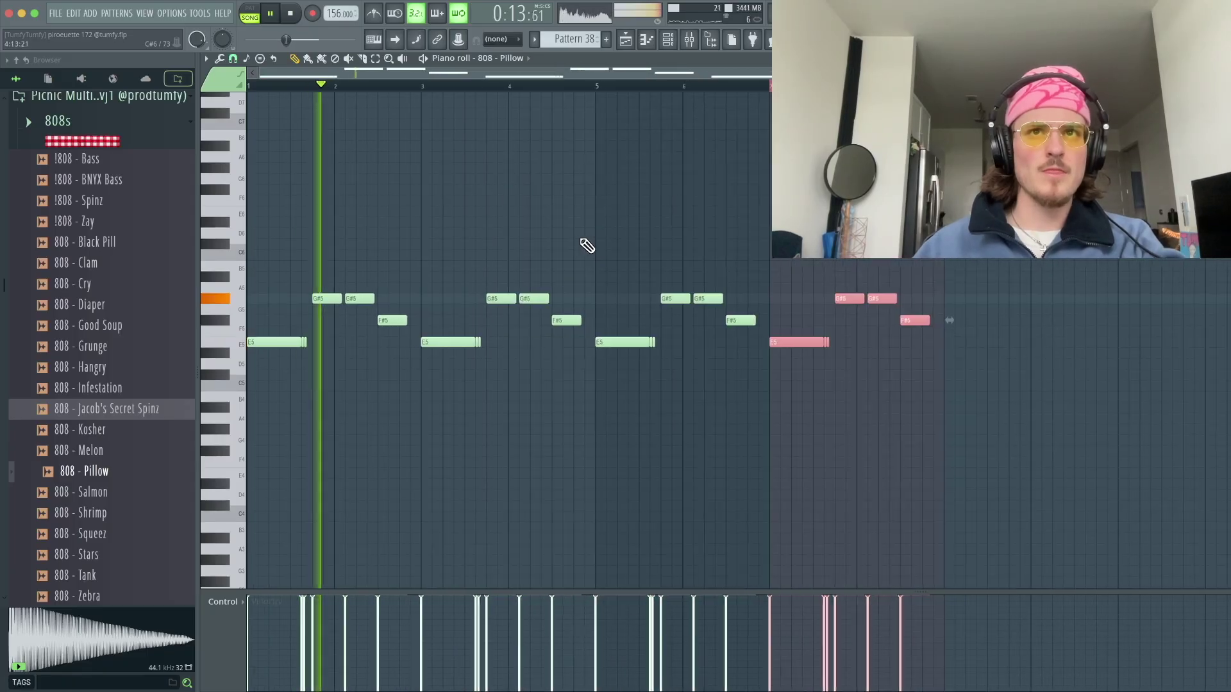
key(ctrl+d)
key(ctrl+a)
click(644, 255)
right_click(645, 255)
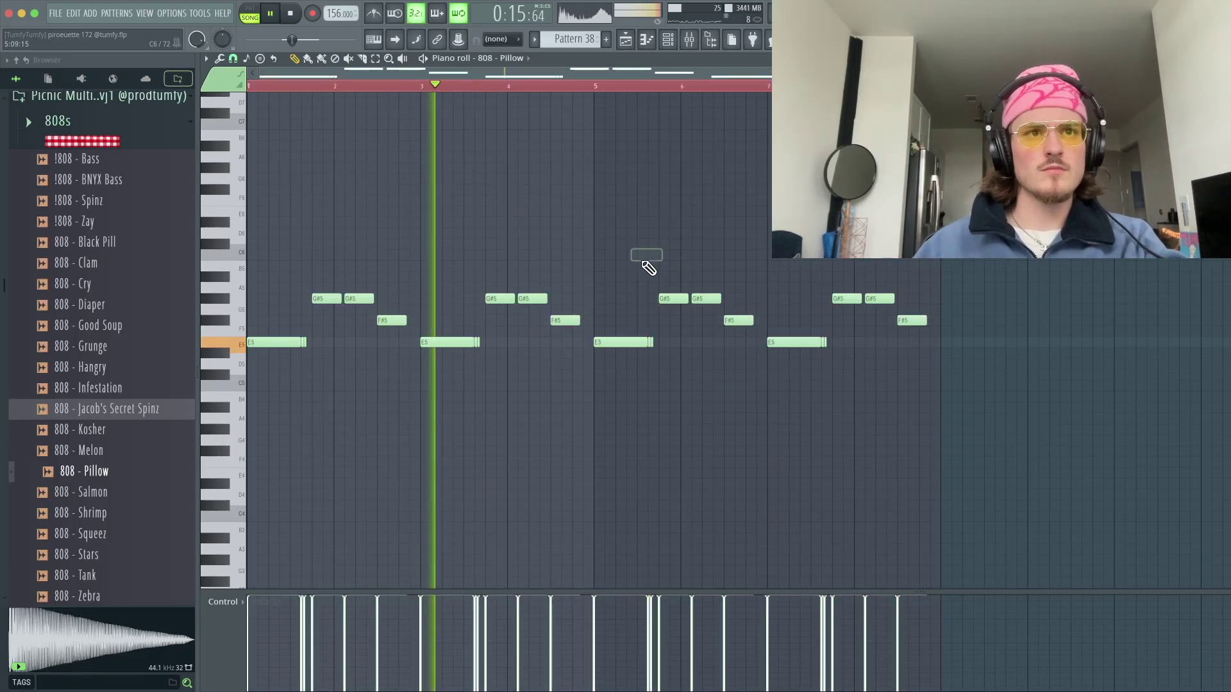
click(640, 264)
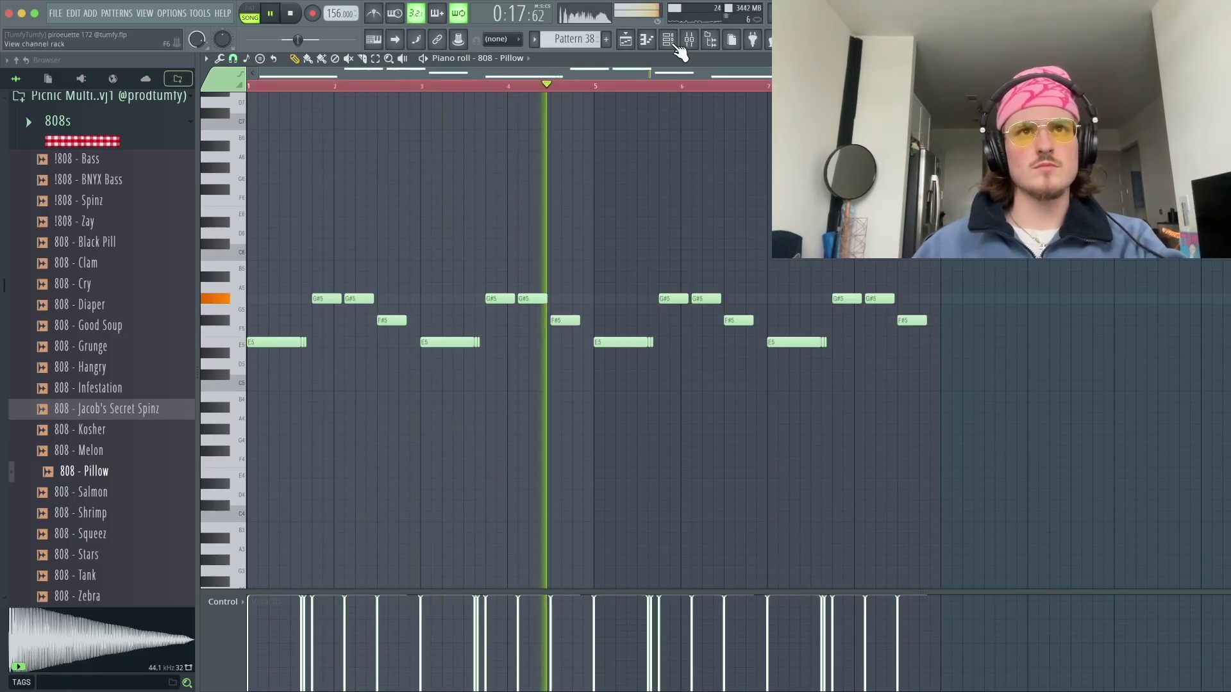
- Slightly lower the channel volume of 808 - Pillow and return to the playlist
key(F6)
mouse_move(340, 623)
mouse_down()
mouse_move(340, 608)
mouse_move(339, 626)
mouse_up()
key(F5)
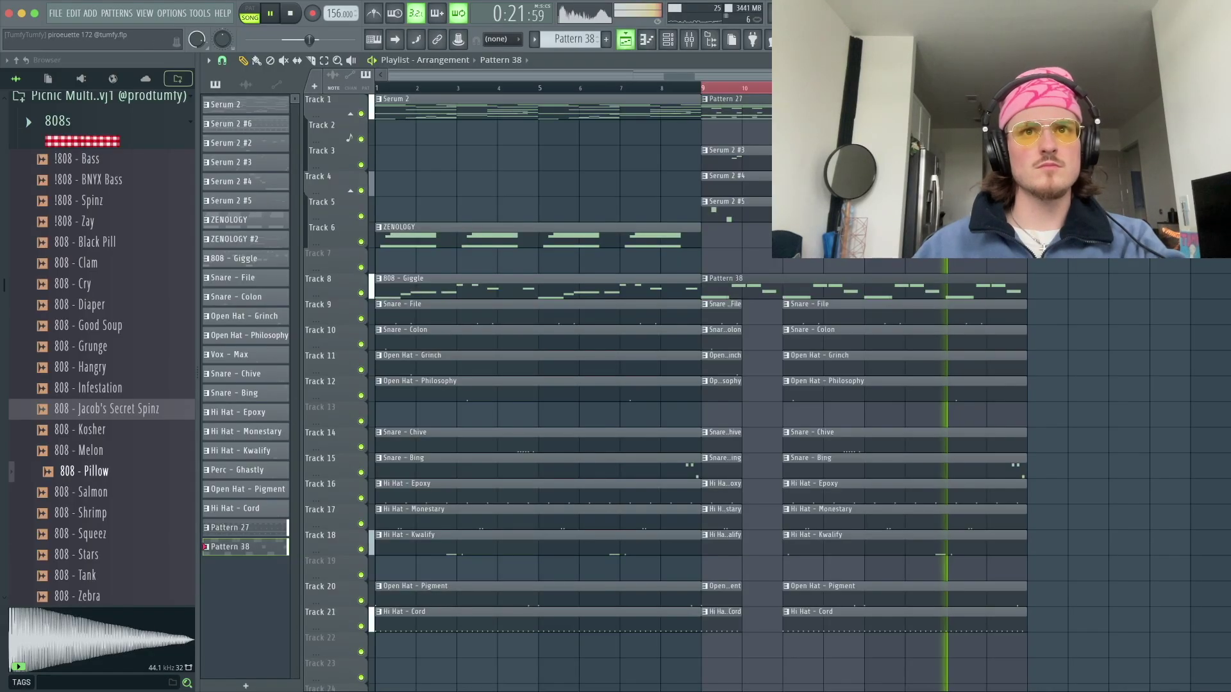
- Extend the playlist's loop region beyond bar 17 and listen on into the following sections
scroll(1225, 314, down, 4)
drag(835, 88, 1063, 87)
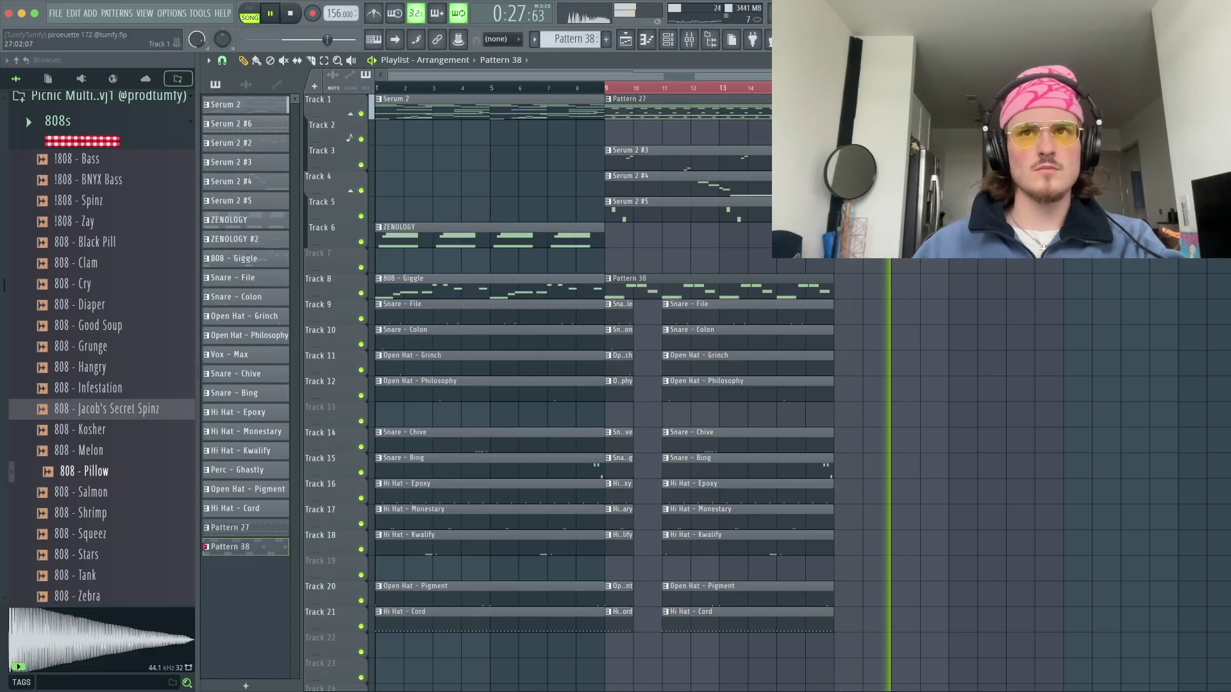
scroll(802, 385, down, 3)
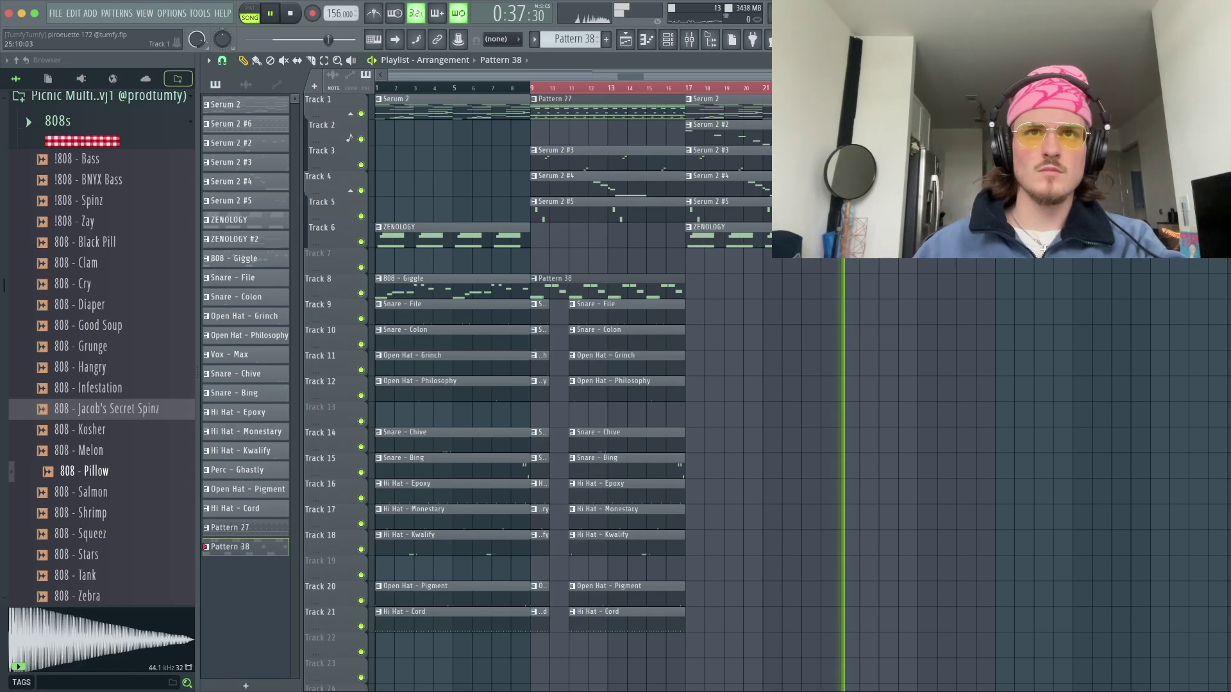
- Create a new pattern, place it on Track 7 from bar 25 to bar 33 and move playback shortly before it
right_click(574, 35)
click(719, 134)
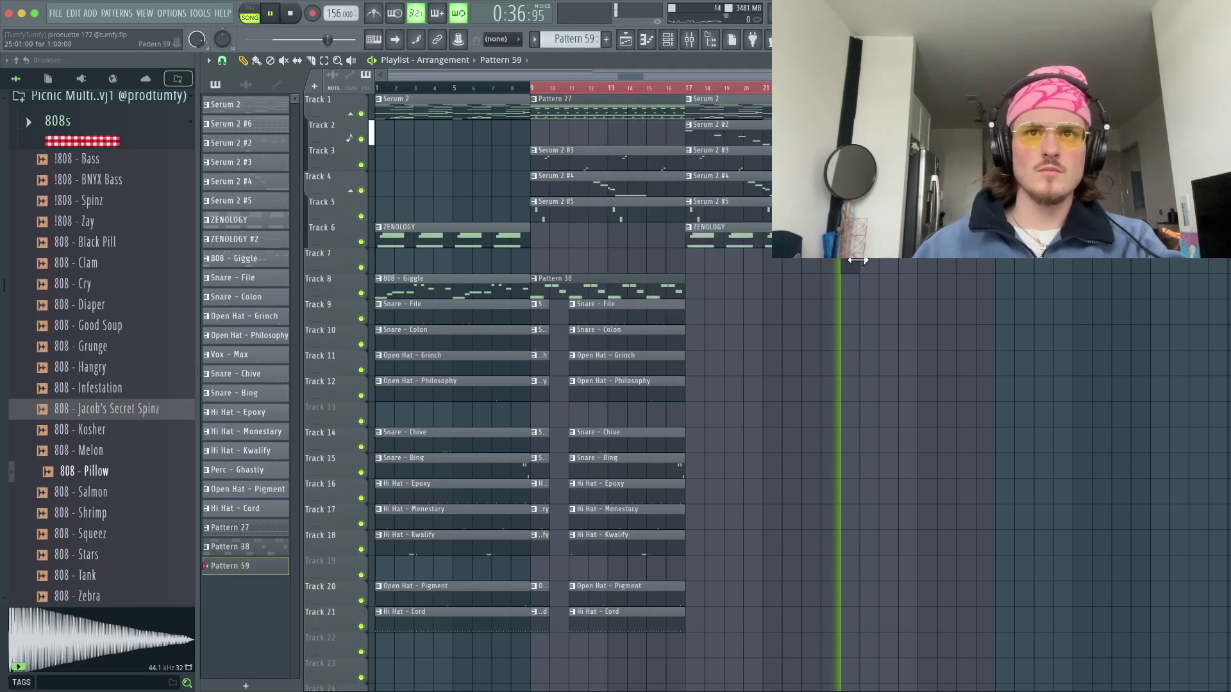
click(696, 88)
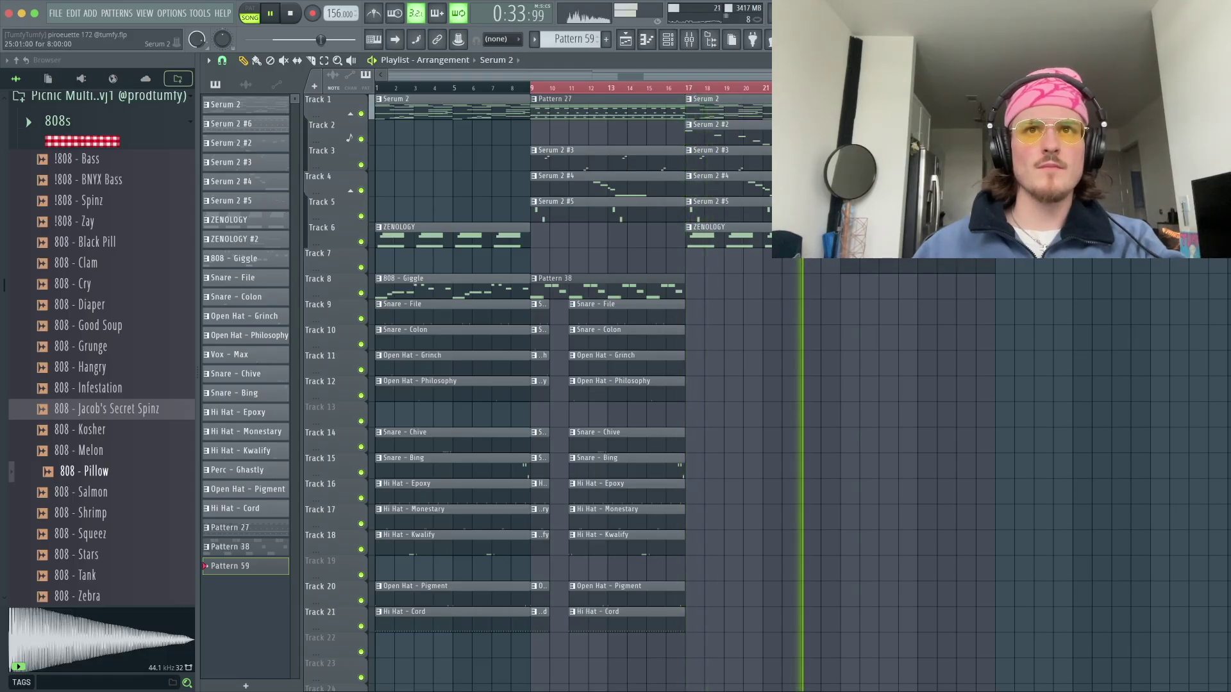
- Save the project and add a LABS instrument channel to the channel rack
click(668, 40)
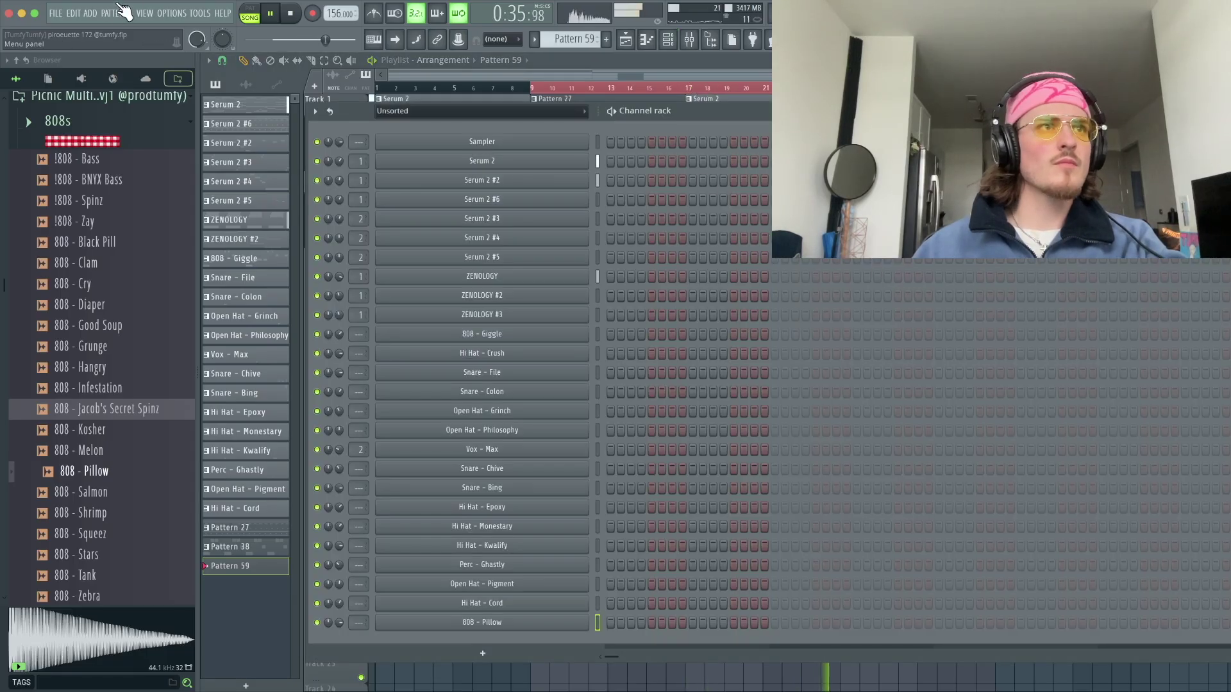
click(56, 13)
click(68, 71)
click(469, 637)
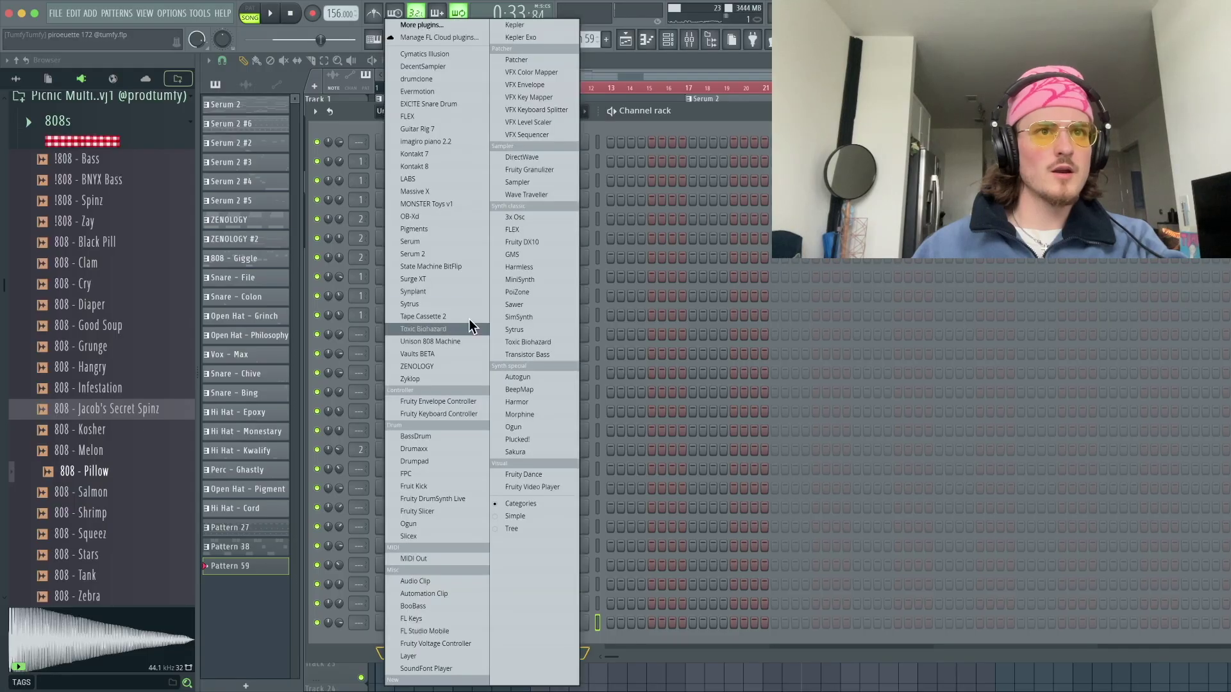
click(433, 179)
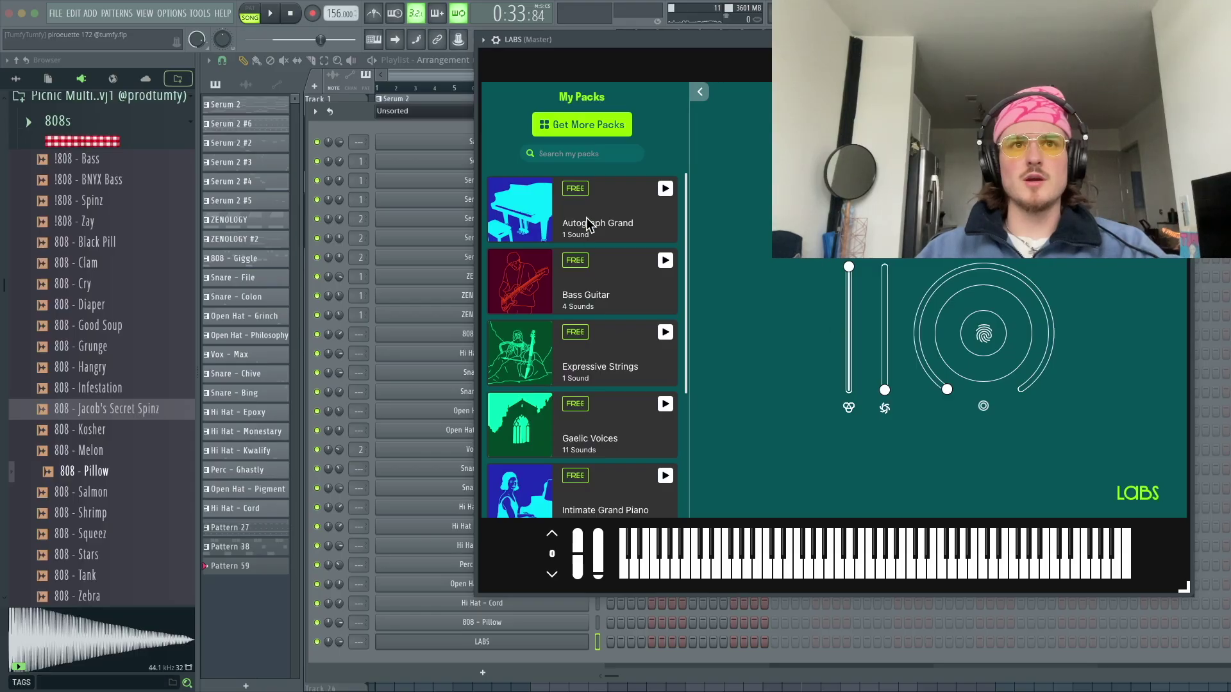
- Browse the LABS packs, choose The Grand from Autograph Grand and close the plugin window
scroll(606, 346, down, 3)
scroll(610, 410, up, 3)
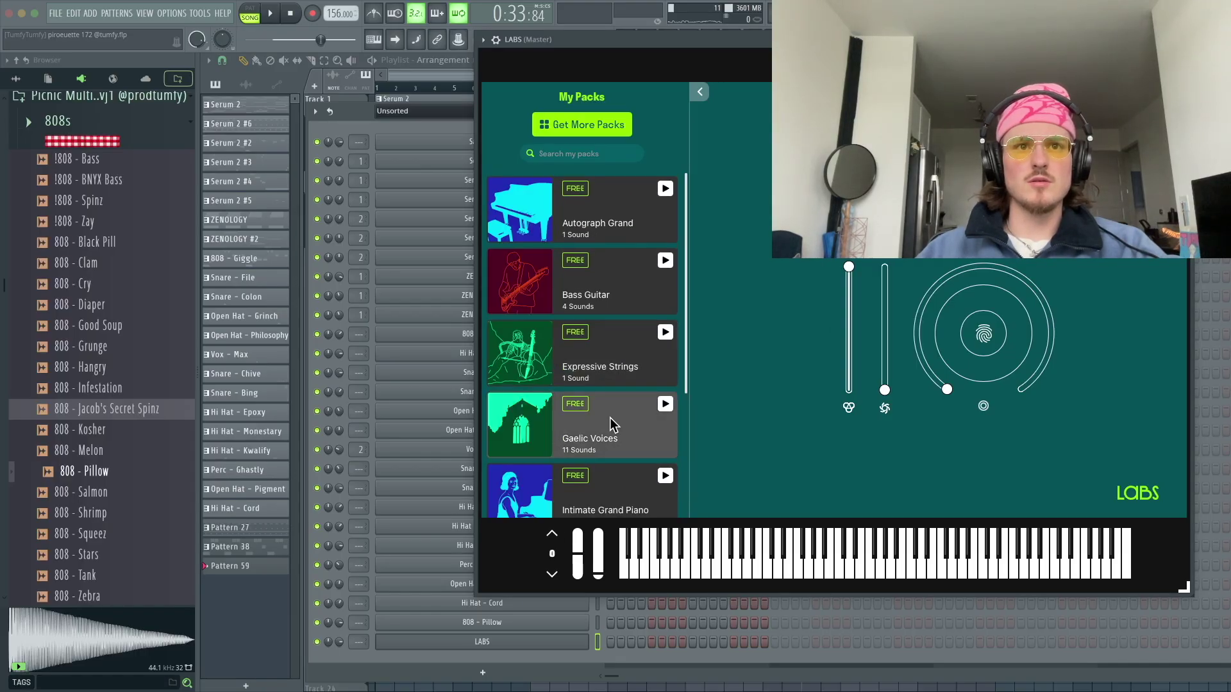
click(609, 423)
scroll(615, 349, up, 3)
click(584, 234)
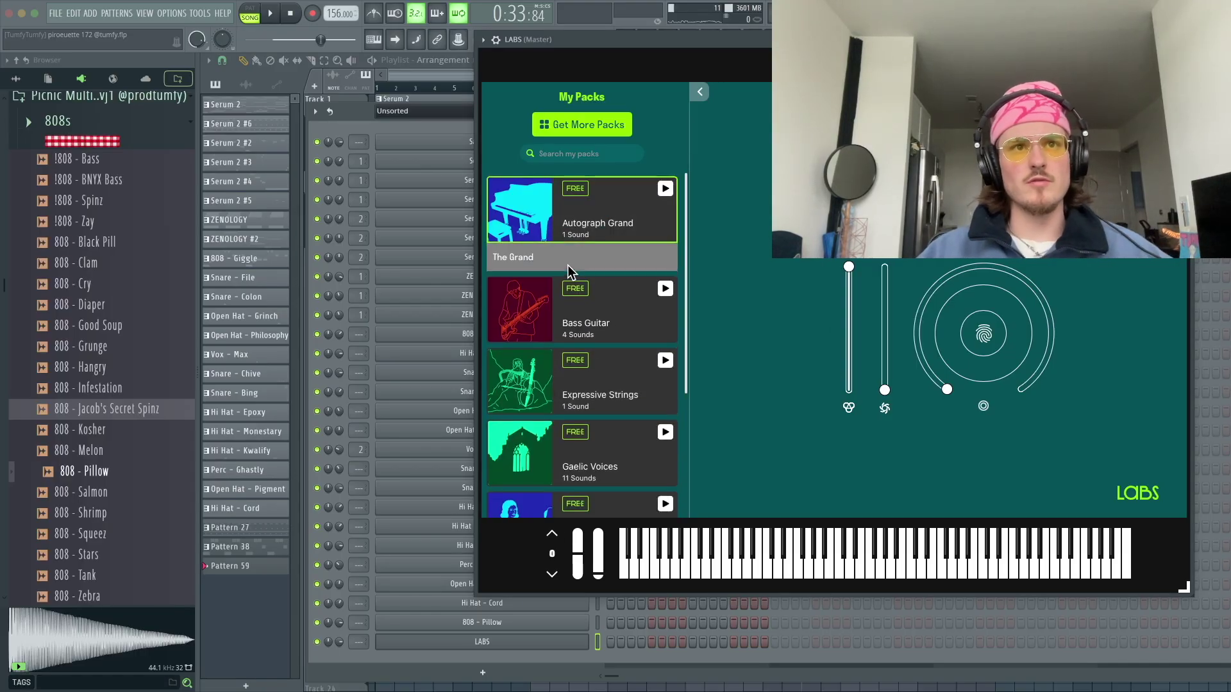
key(Escape)
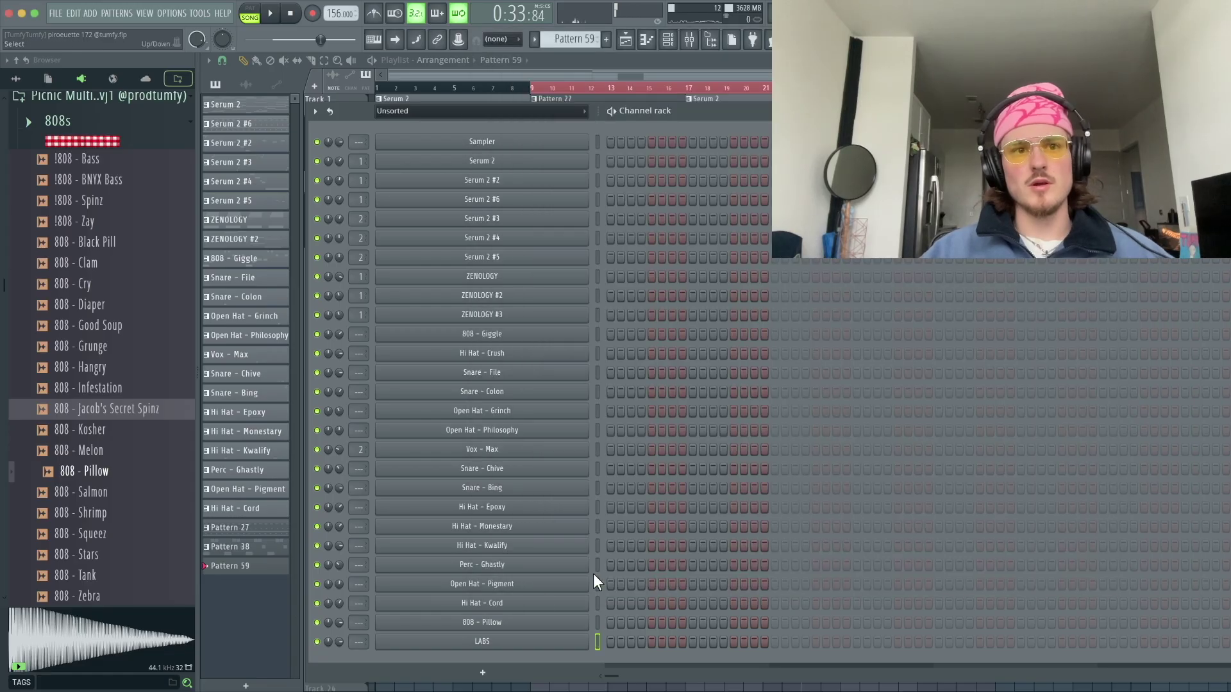
- Open the LABS piano roll in Pattern 59 and draw long B5 and D#5 notes from bar 1
right_click(501, 643)
click(622, 514)
click(270, 342)
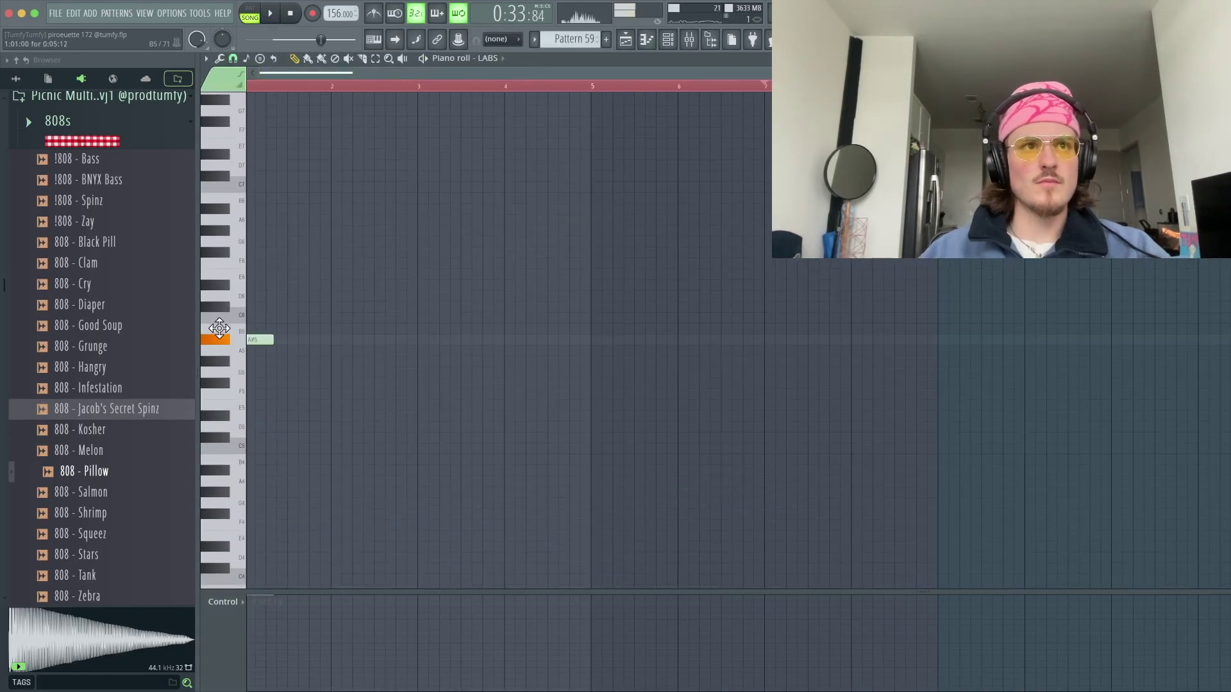
drag(275, 342, 404, 341)
key(space)
drag(340, 340, 340, 328)
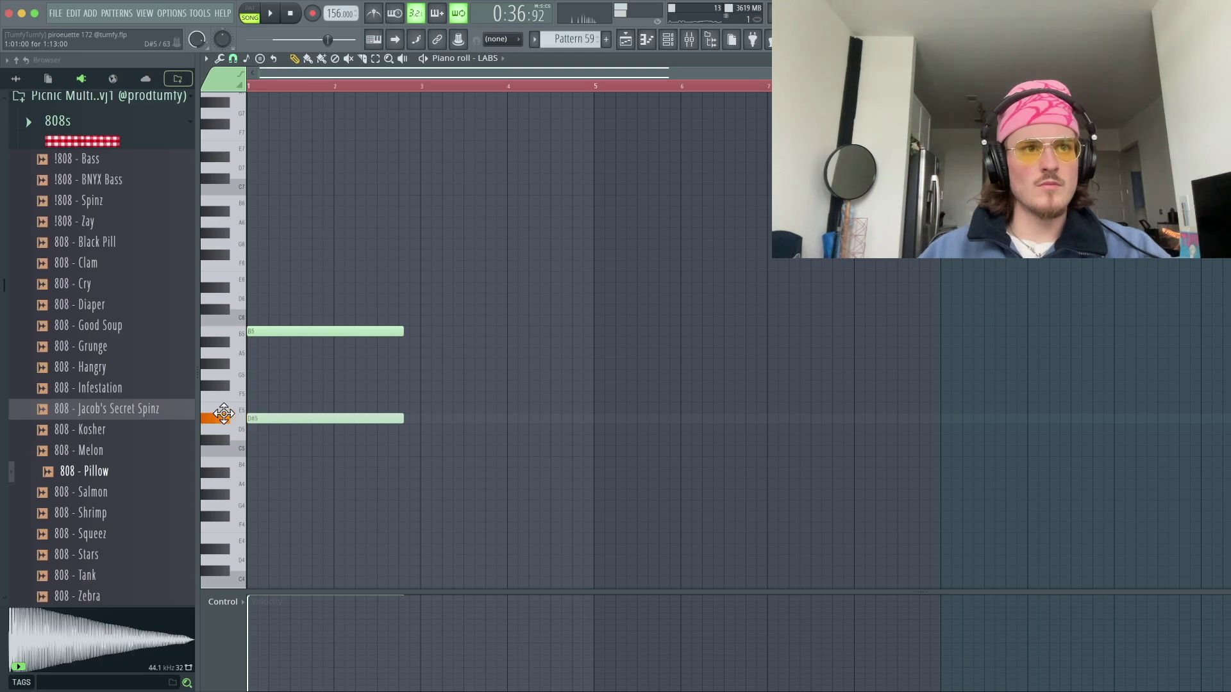
- Add a low E4 under the B5 and D#5 notes and shorten the chord to about one and a quarter bars
key(space)
key(space)
drag(275, 495, 215, 521)
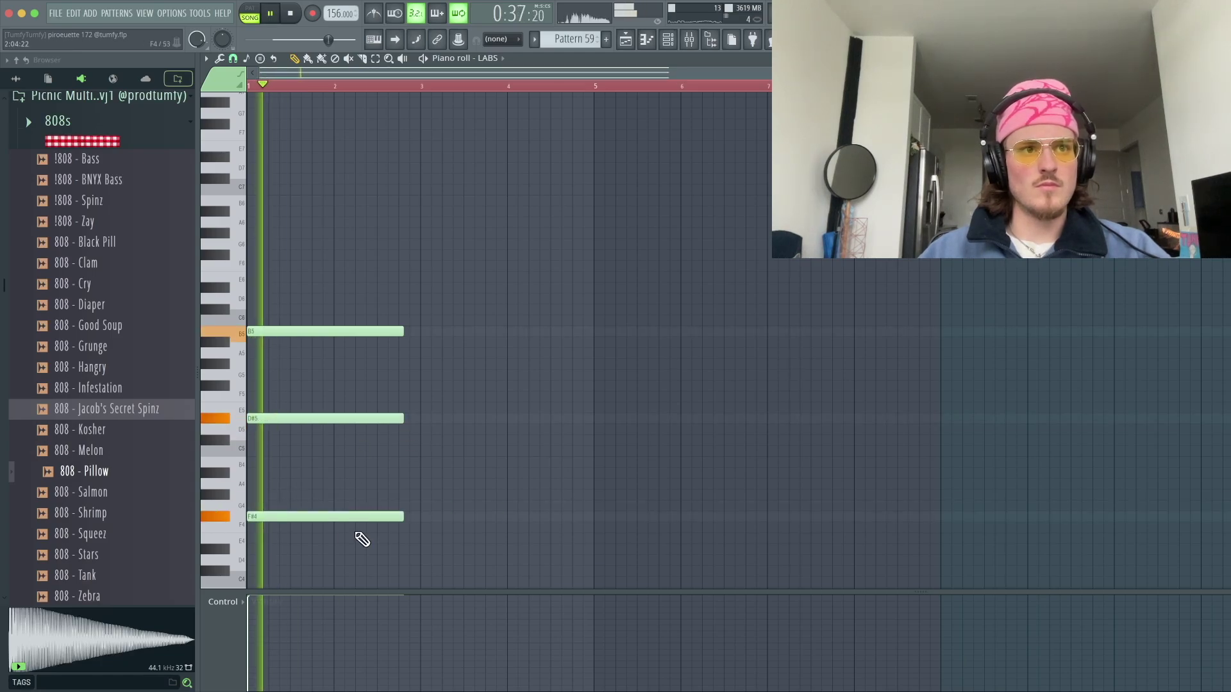
drag(278, 553, 276, 533)
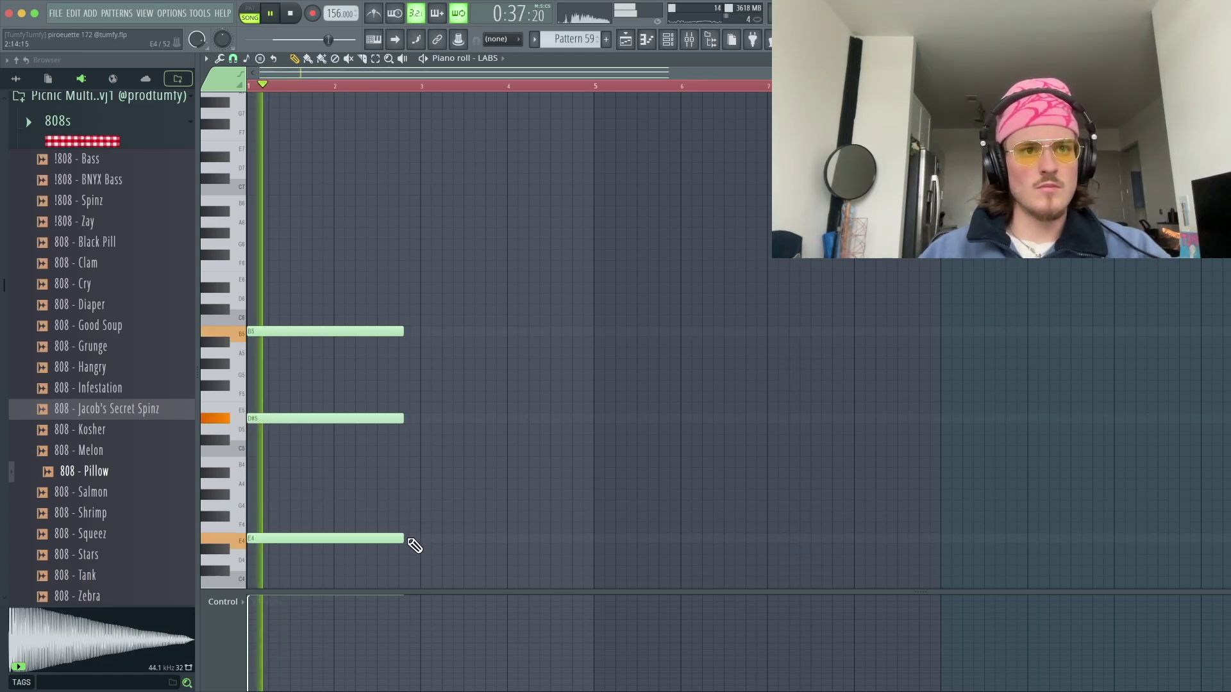
drag(404, 539, 357, 538)
drag(415, 478, 351, 339)
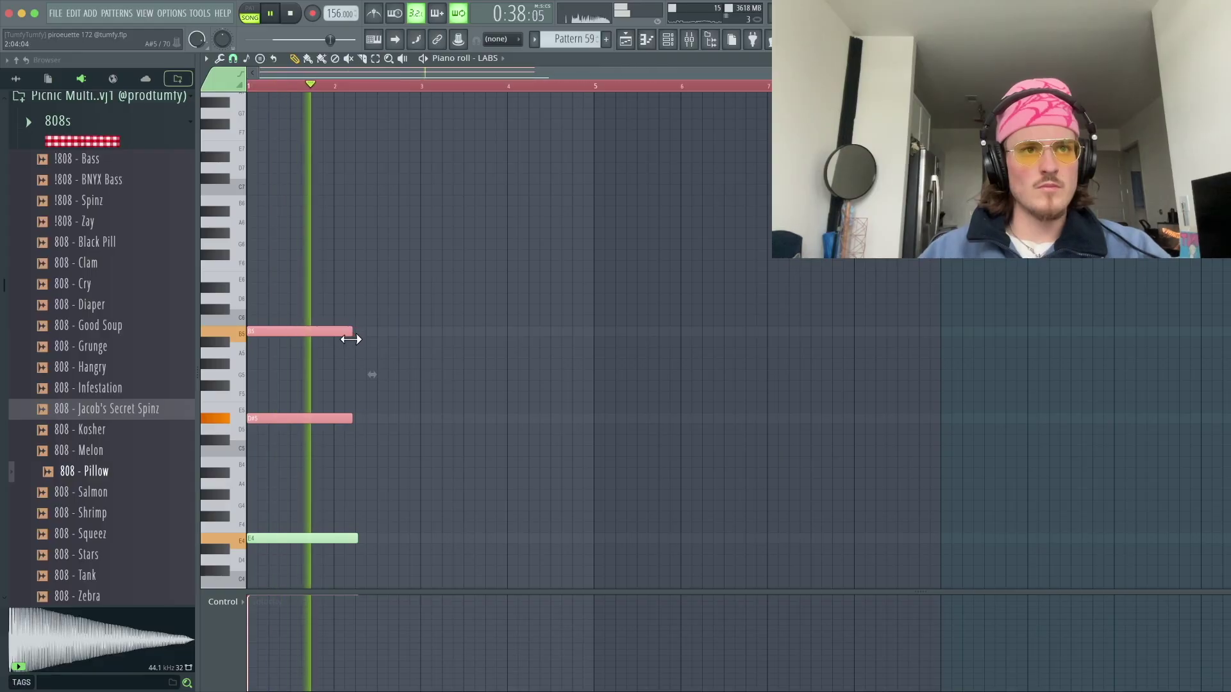
- Transpose the LABS chord down one octave to E3, D#4 and B4, removing the G# tried inside it
key(space)
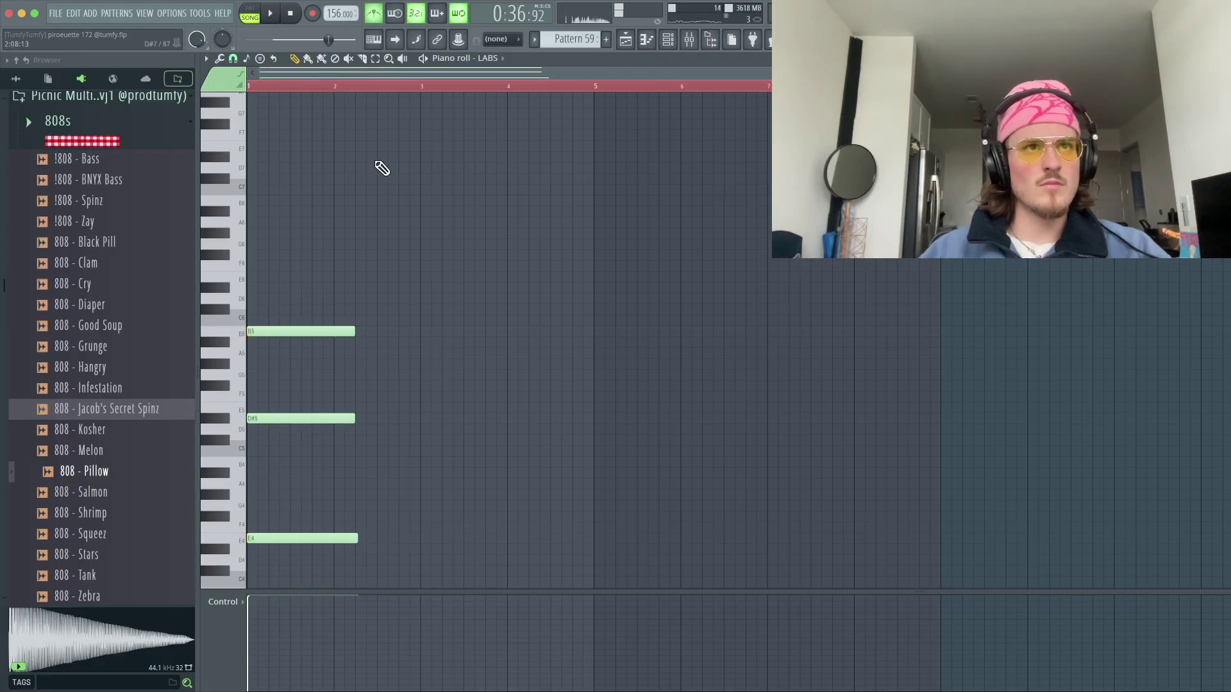
click(276, 503)
key(ctrl+a)
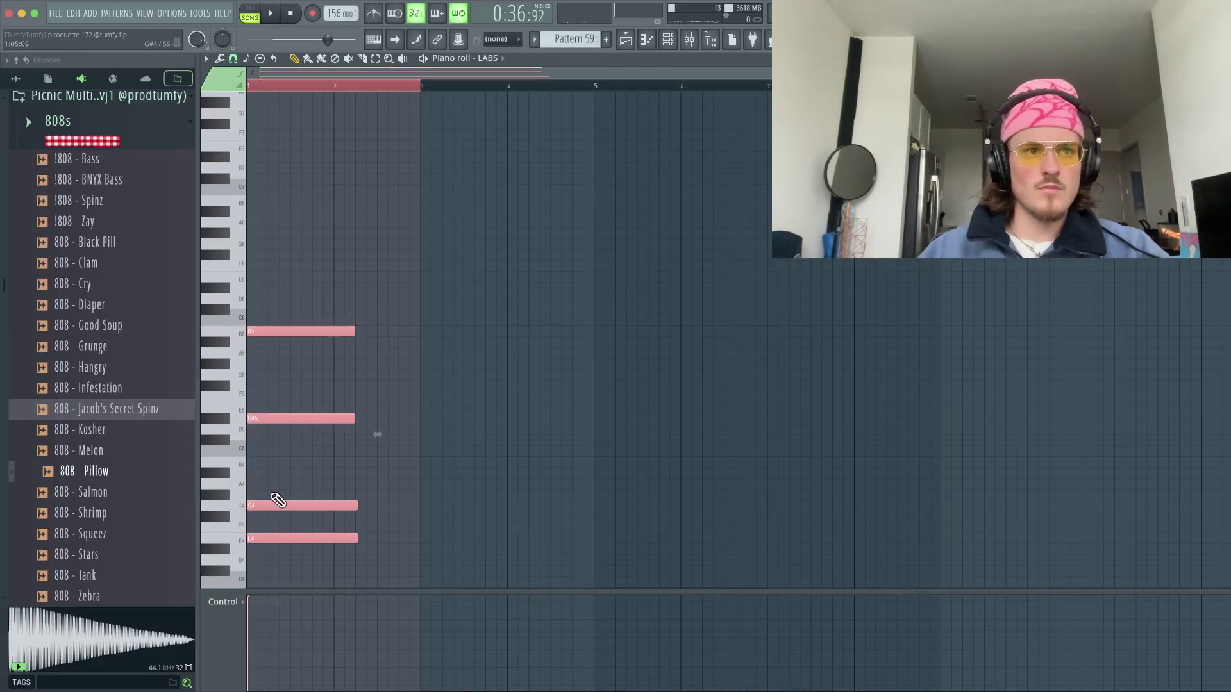
key(ctrl+Down)
scroll(276, 501, down, 4)
key(space)
key(space)
right_click(305, 515)
key(space)
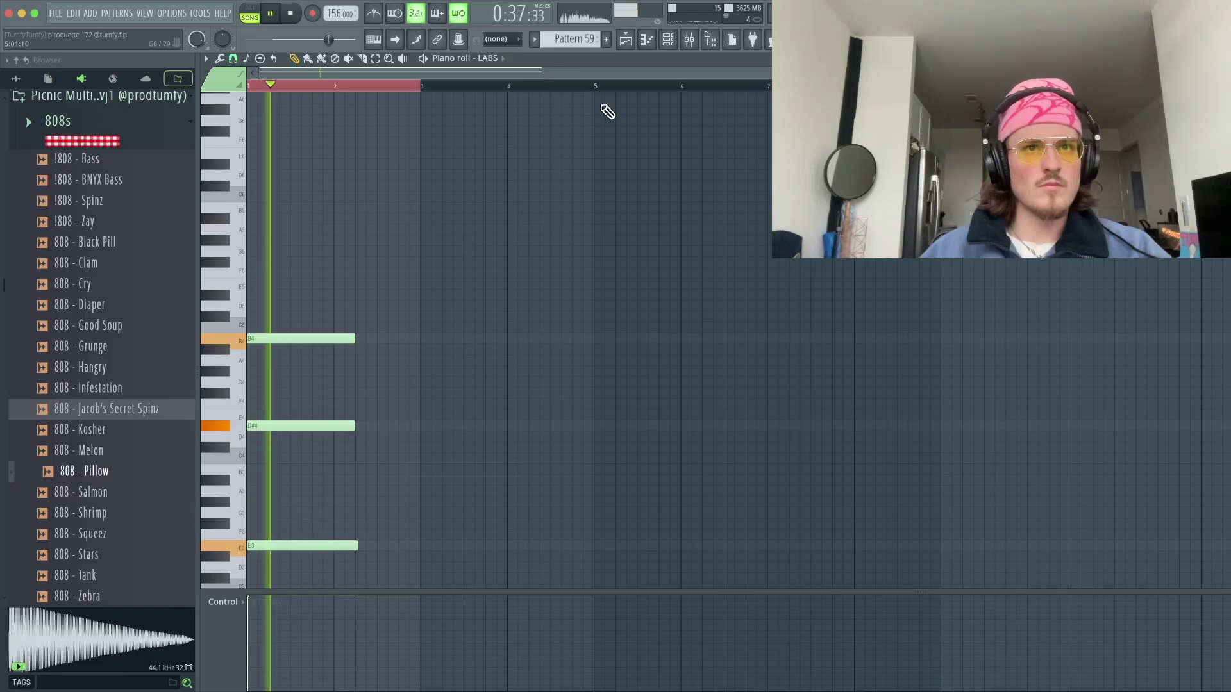
- Switch LABS to a sound from the Intimate Grand Piano pack, close the plugin window and play the chord
click(668, 41)
click(482, 642)
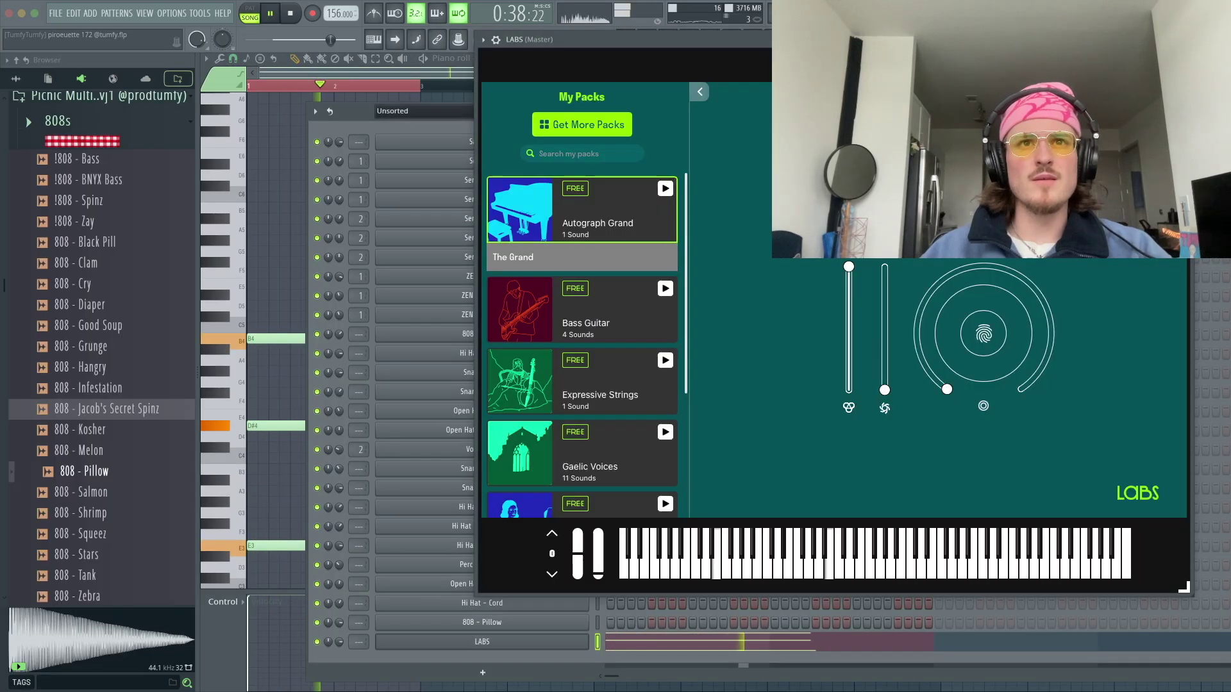
key(space)
click(610, 388)
scroll(611, 392, down, 3)
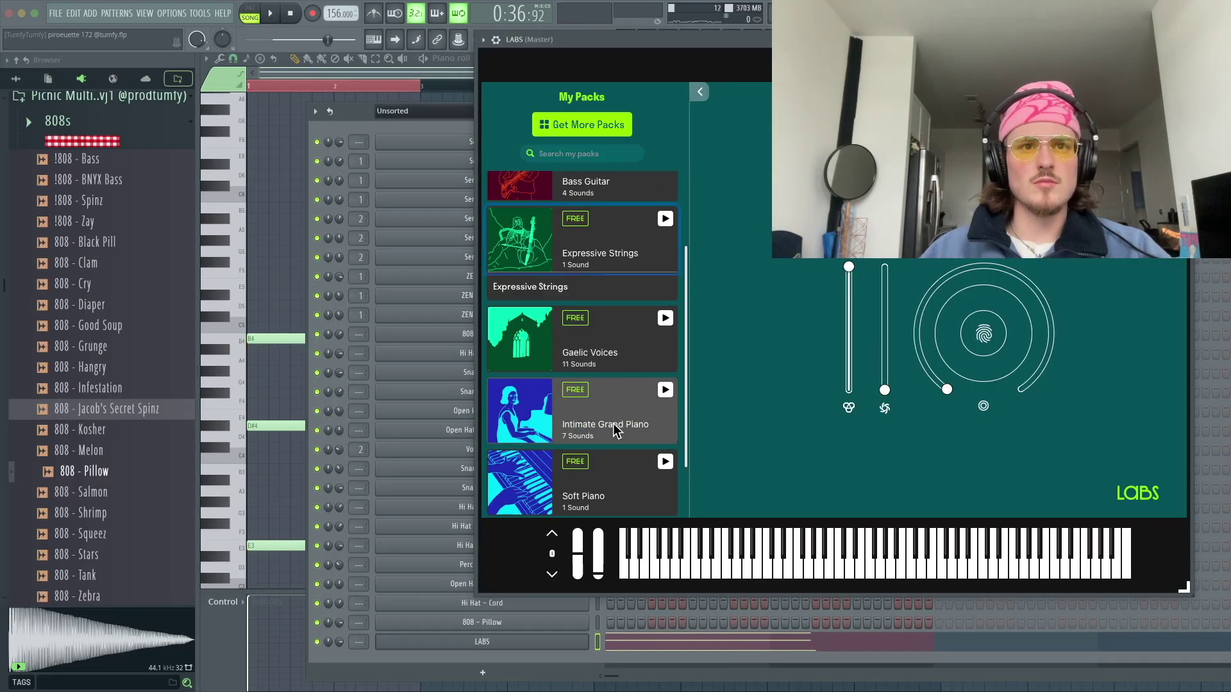
click(614, 397)
click(566, 360)
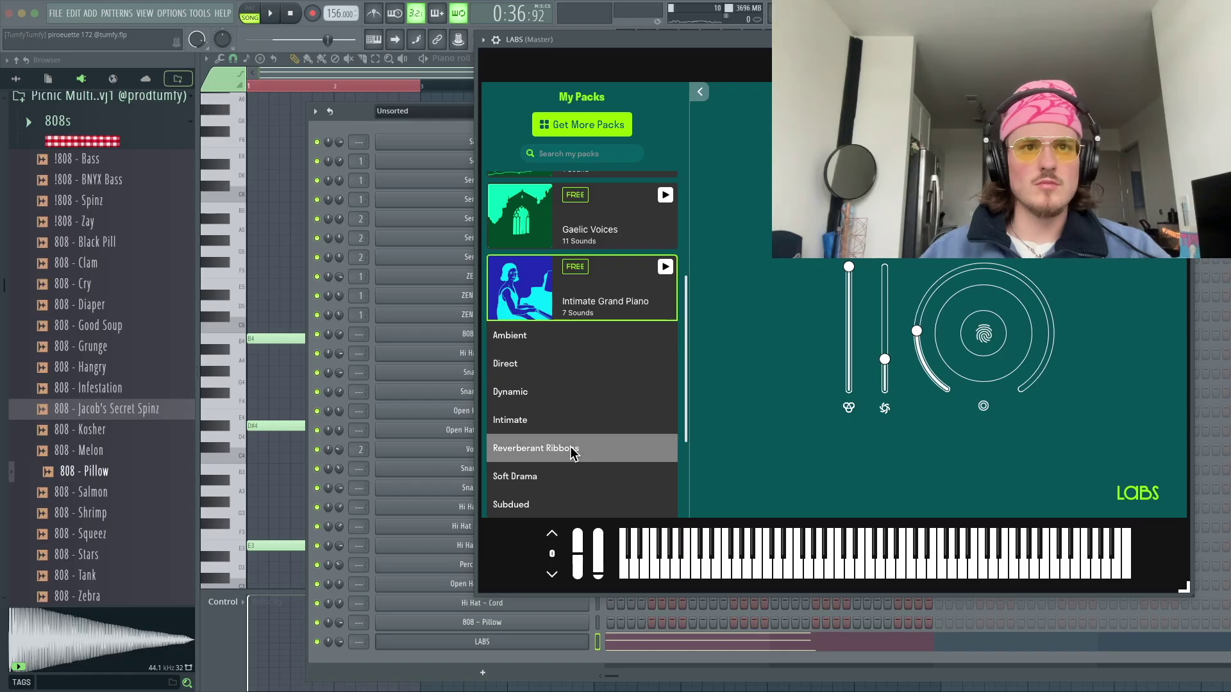
click(477, 649)
key(space)
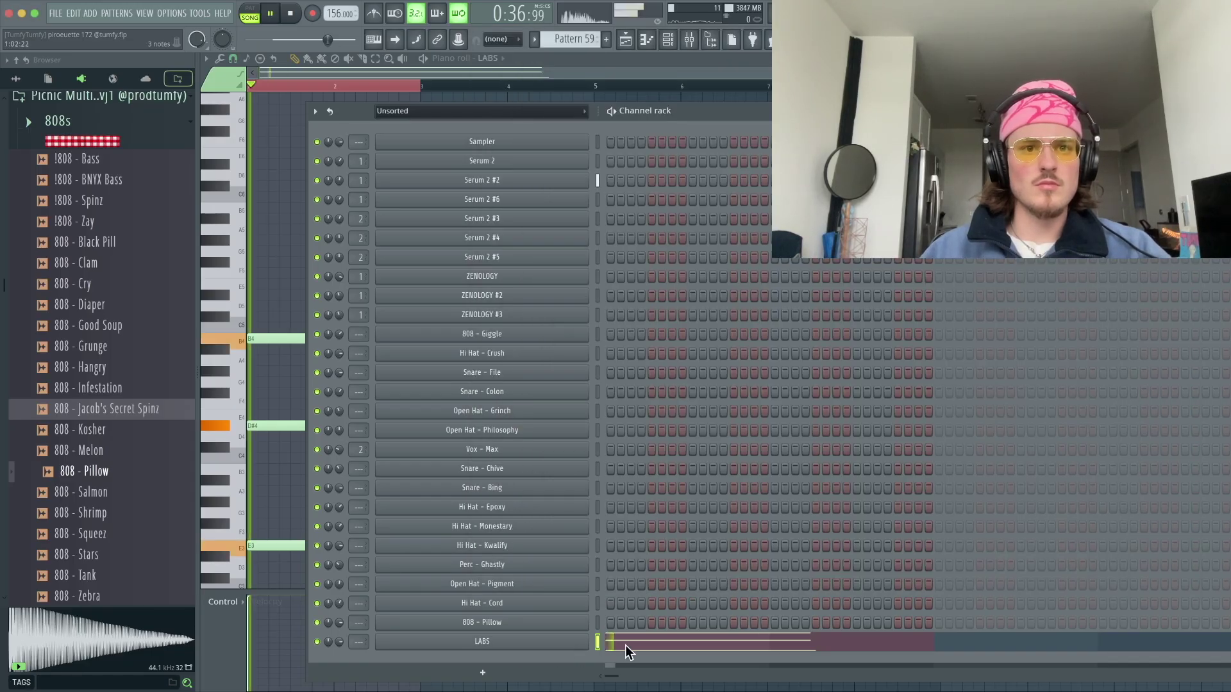
- Reopen the LABS piano roll and stagger the bar 1 chord so D#4 and B4 start successively after E3
click(628, 649)
click(632, 649)
key(space)
drag(296, 421, 308, 422)
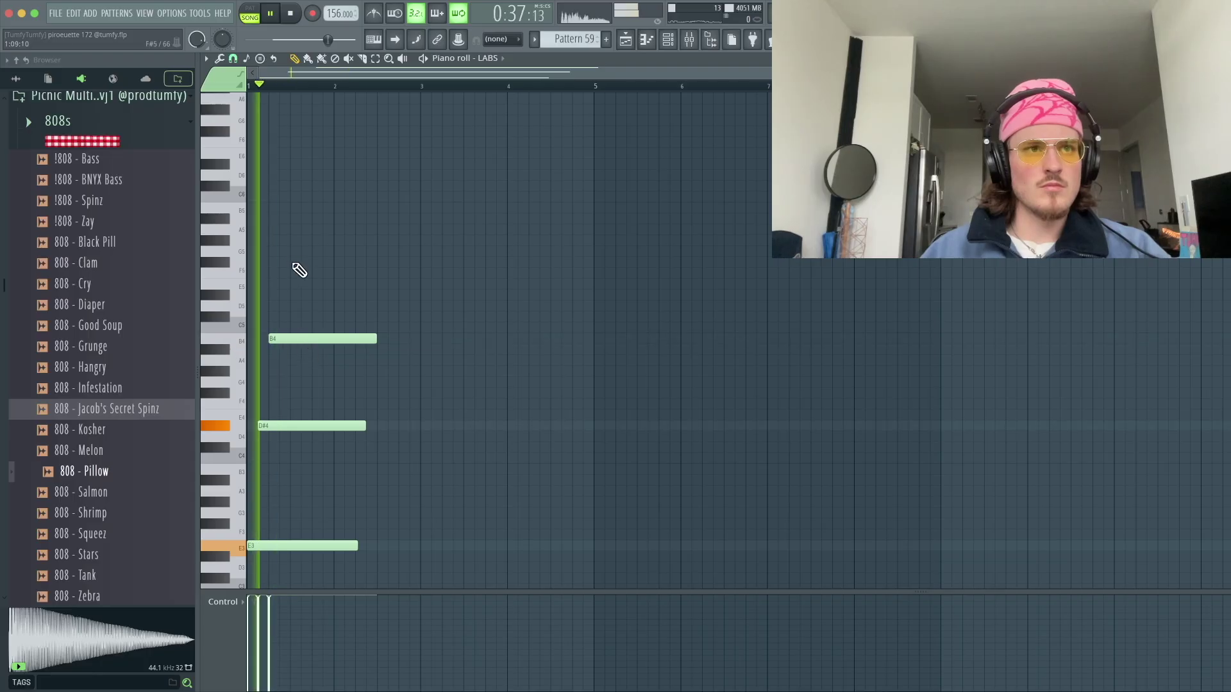
- Add long F#5, A#5 and B5 notes above the staggered bar 1 chord, discarding the trial D6 in bar 2
key(space)
drag(279, 240, 270, 262)
key(space)
key(space)
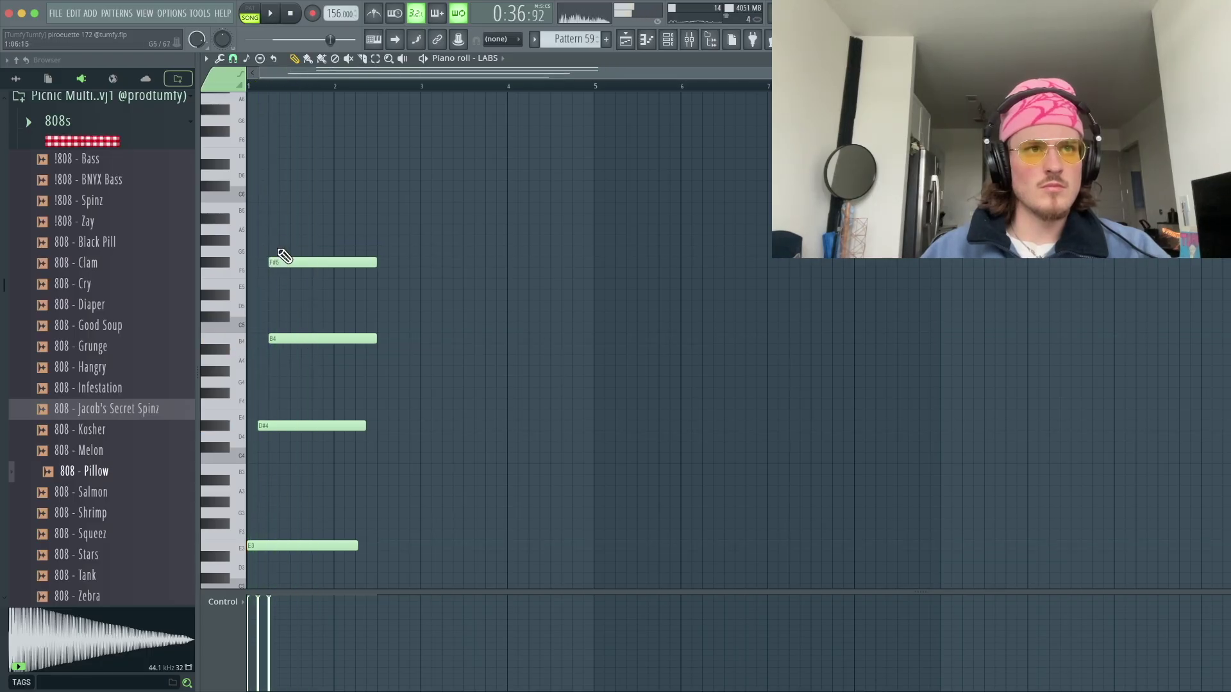
click(357, 172)
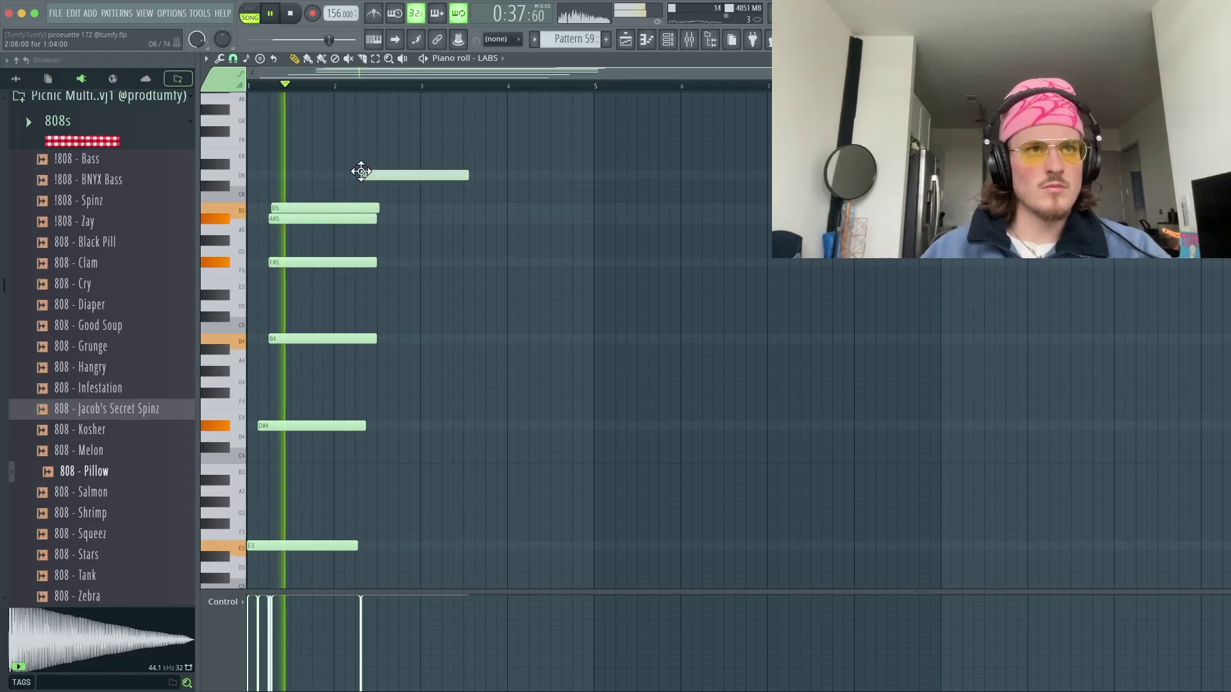
right_click(361, 174)
key(space)
- Draw a short descending run in bar 2 from D#5 through C#5, A#4, B4 and A#4, ending on F#4 held to bar 3
drag(362, 293, 355, 292)
key(space)
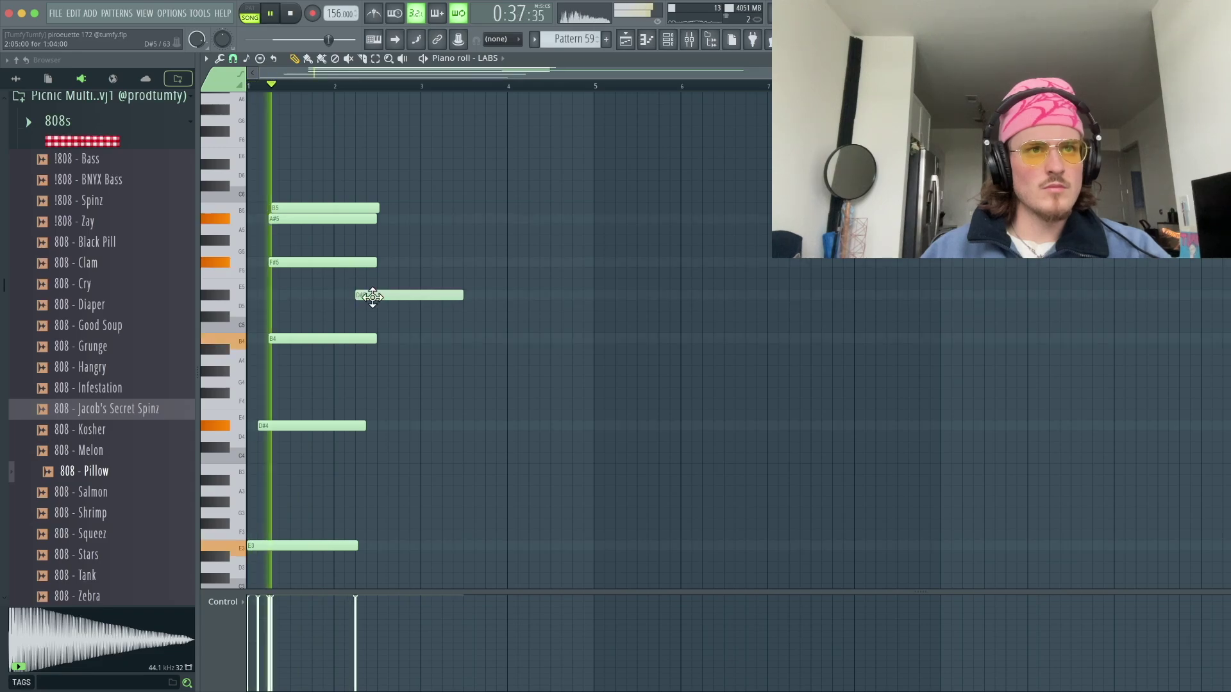
drag(473, 302, 382, 297)
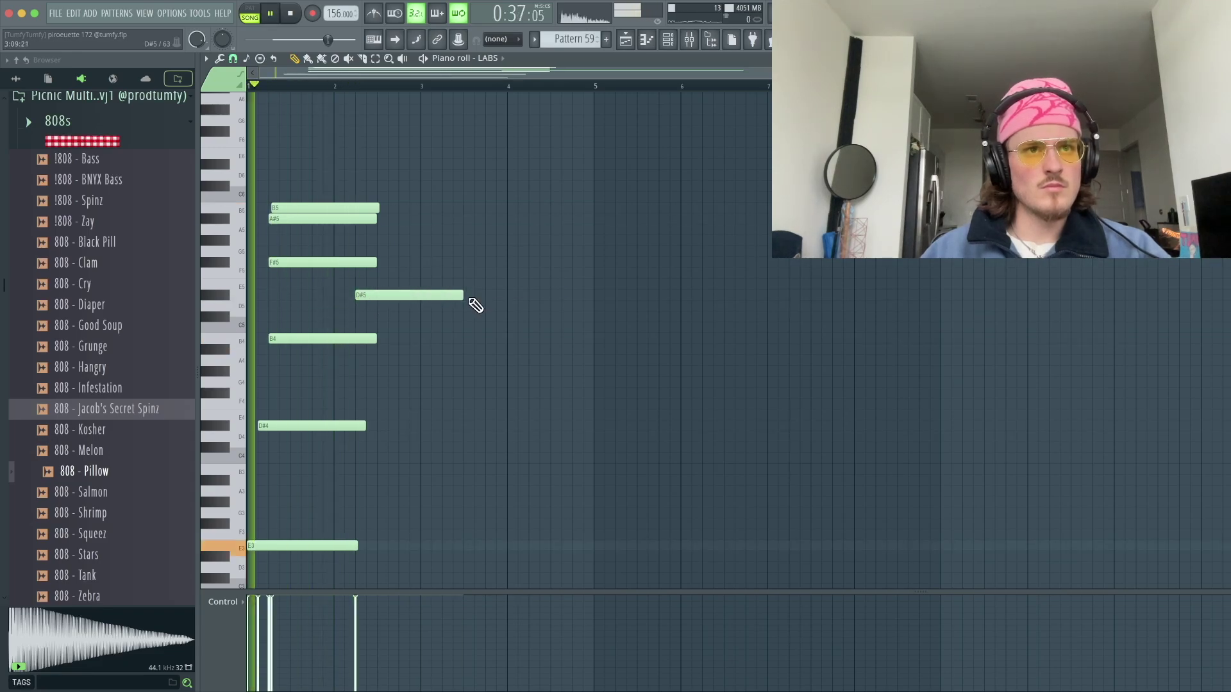
drag(478, 295, 364, 295)
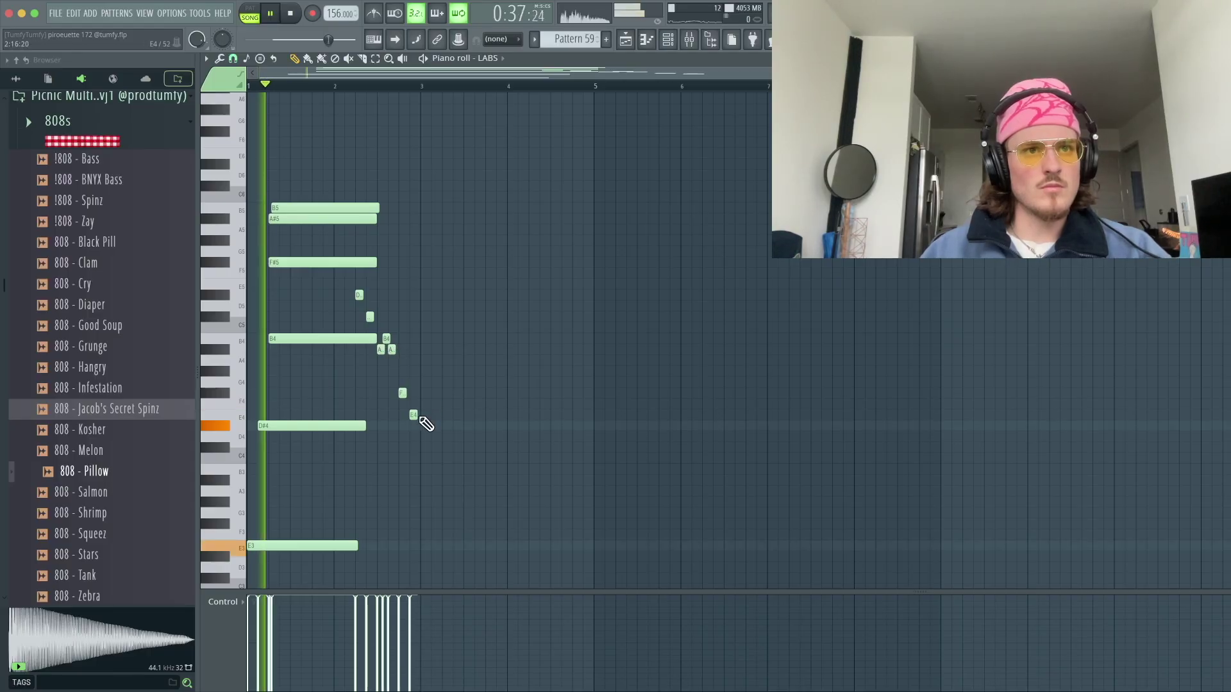
right_click(414, 416)
drag(406, 393, 420, 393)
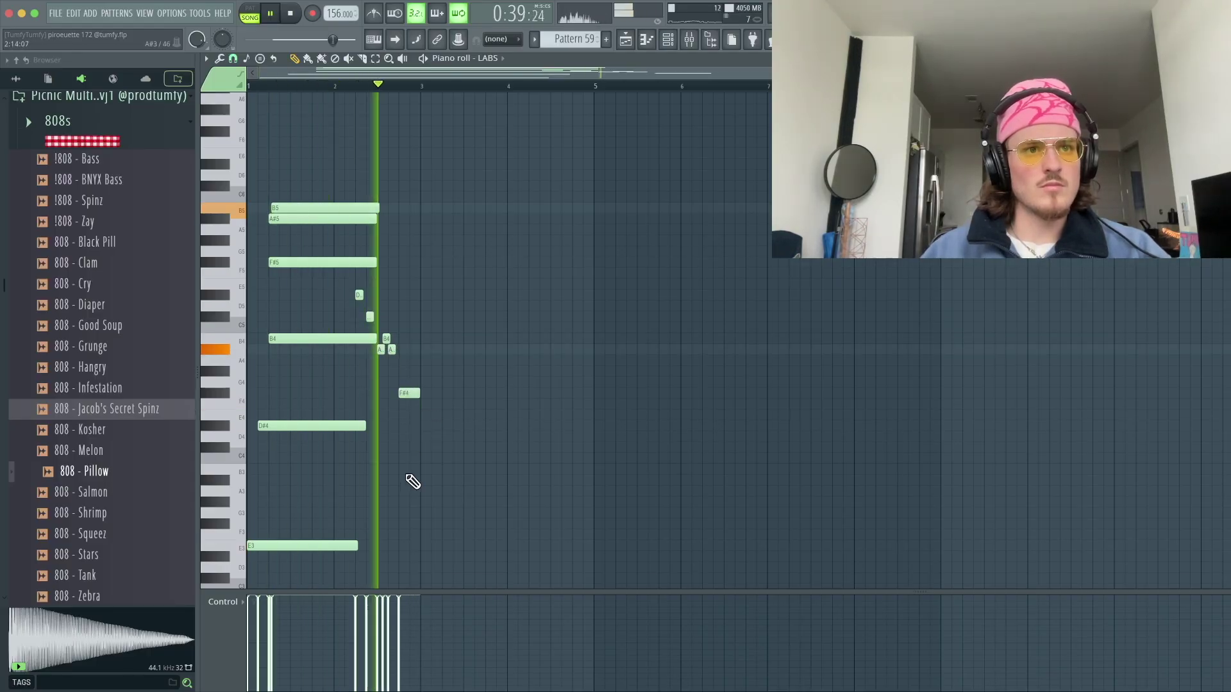
- Shorten the low E3 to one bar and add a G#3 bass note in bar 2 that lasts until bar 3
scroll(413, 482, down, 3)
key(space)
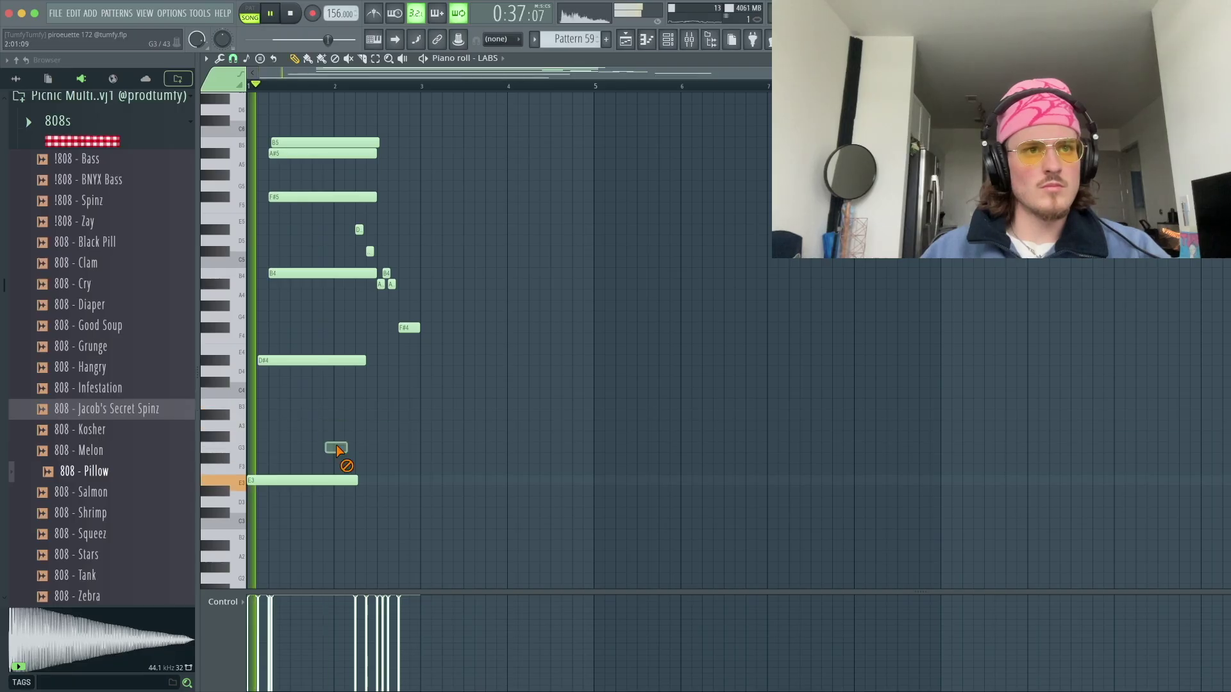
drag(357, 480, 332, 481)
key(space)
click(345, 427)
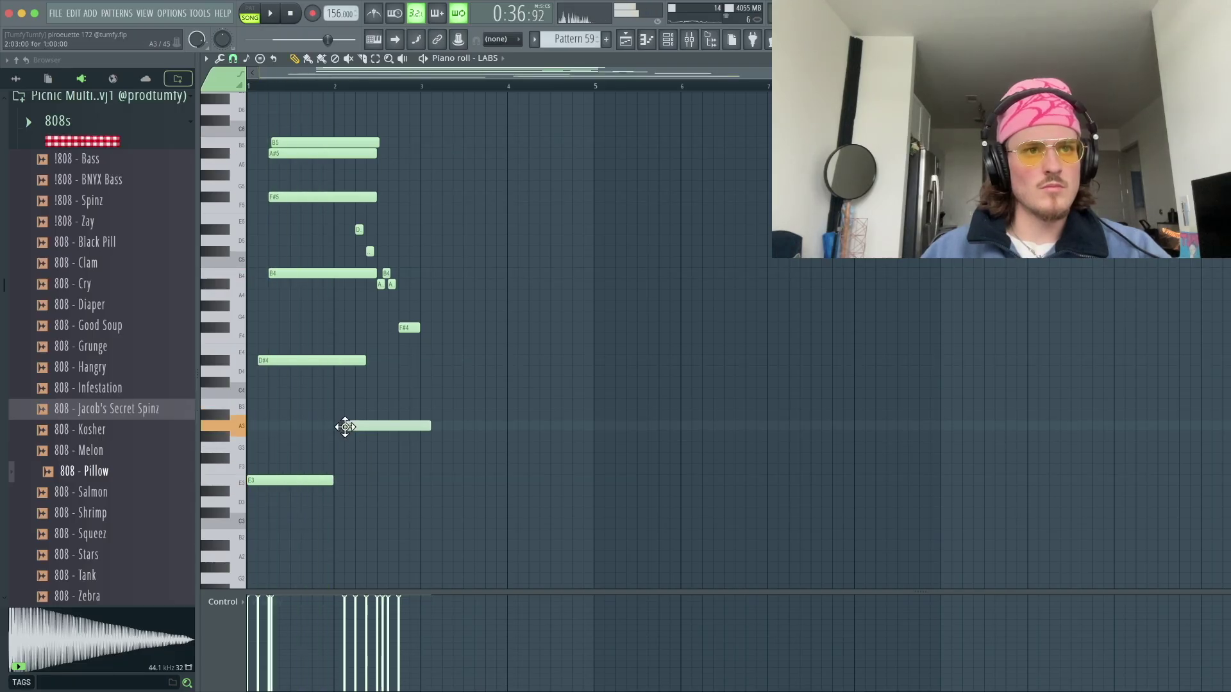
drag(428, 437, 408, 438)
drag(385, 439, 418, 438)
key(space)
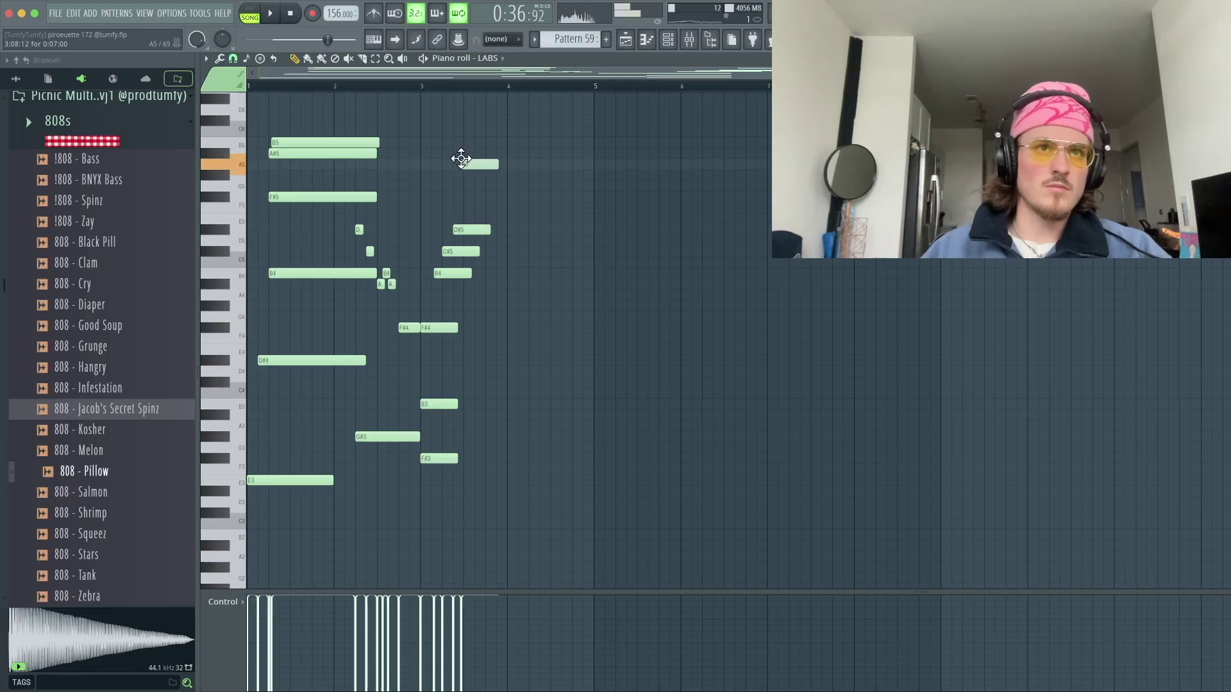
- Top the bar 3 chord with B5 and draw a high run of short D#6, E6, C#6, D#6 and B5 notes from bar 3
click(473, 142)
click(416, 111)
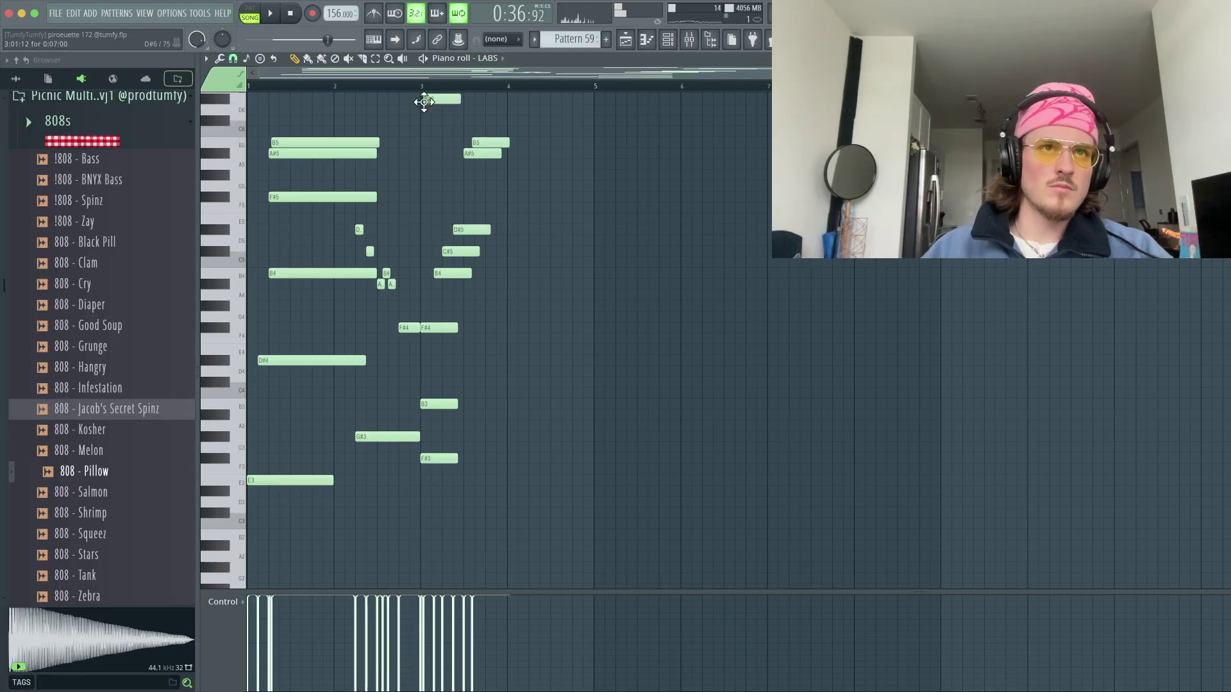
scroll(424, 102, up, 2)
key(space)
drag(451, 165, 426, 170)
key(space)
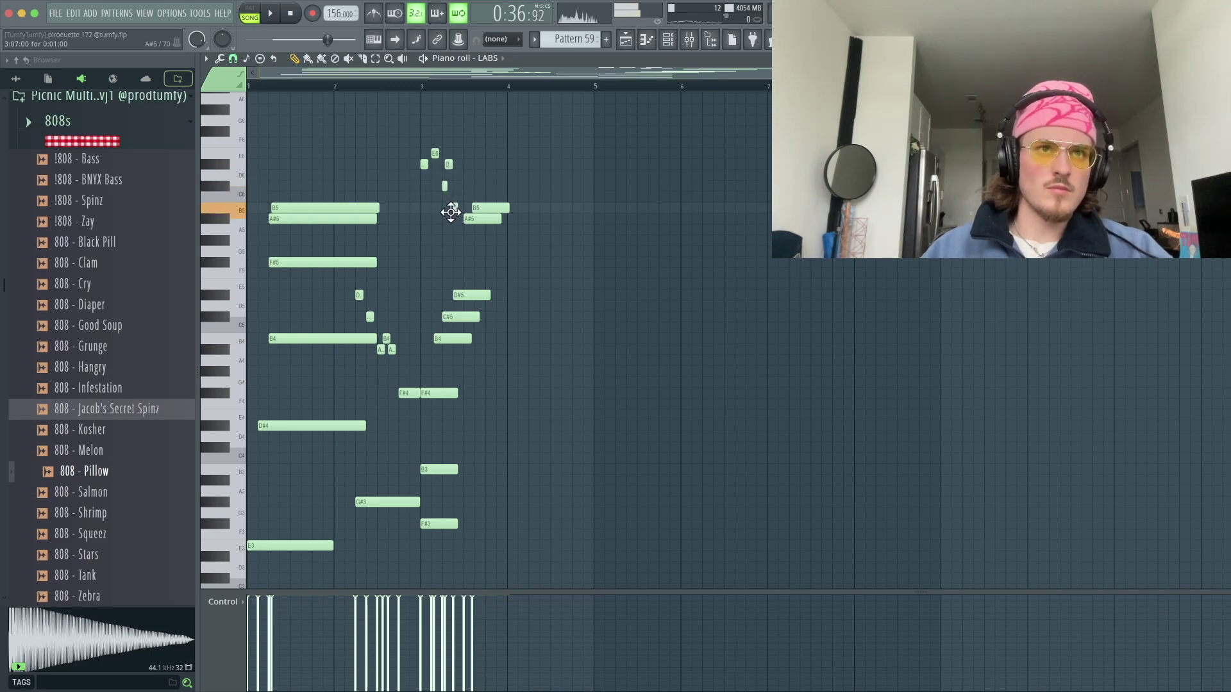
click(455, 208)
key(space)
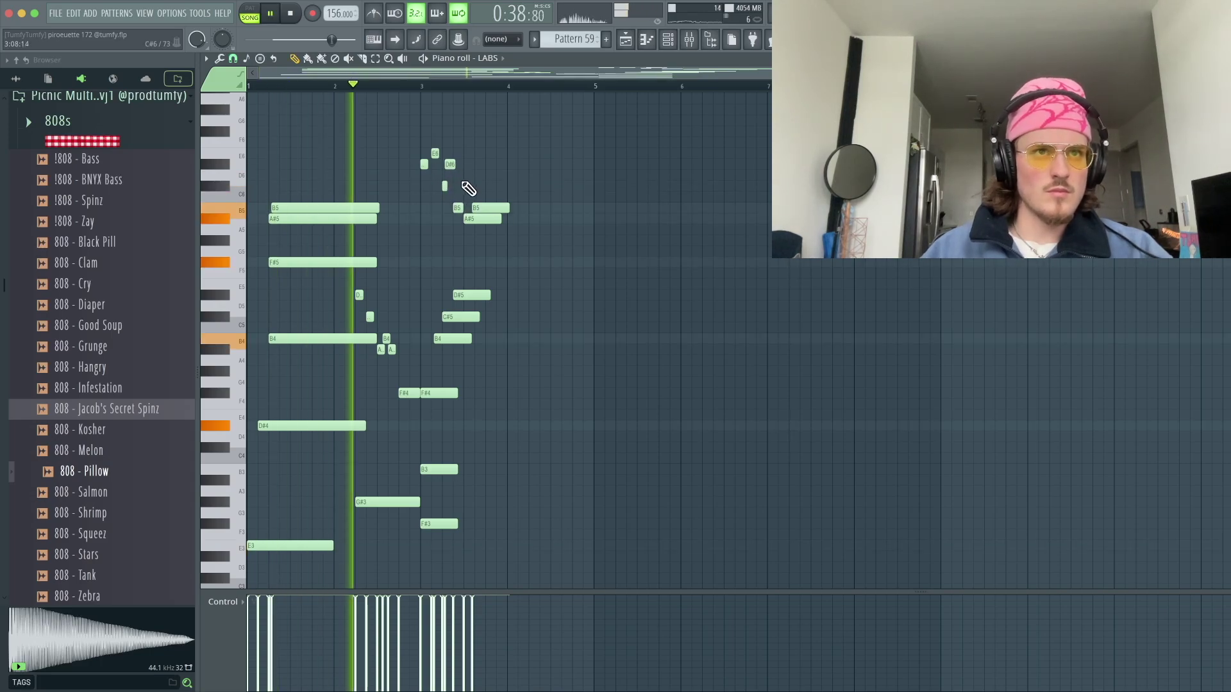
- Build a chord of E4, B4, D#5 and F#5 near the end of bar 3, staggering B4 and D#5 after E4
click(526, 176)
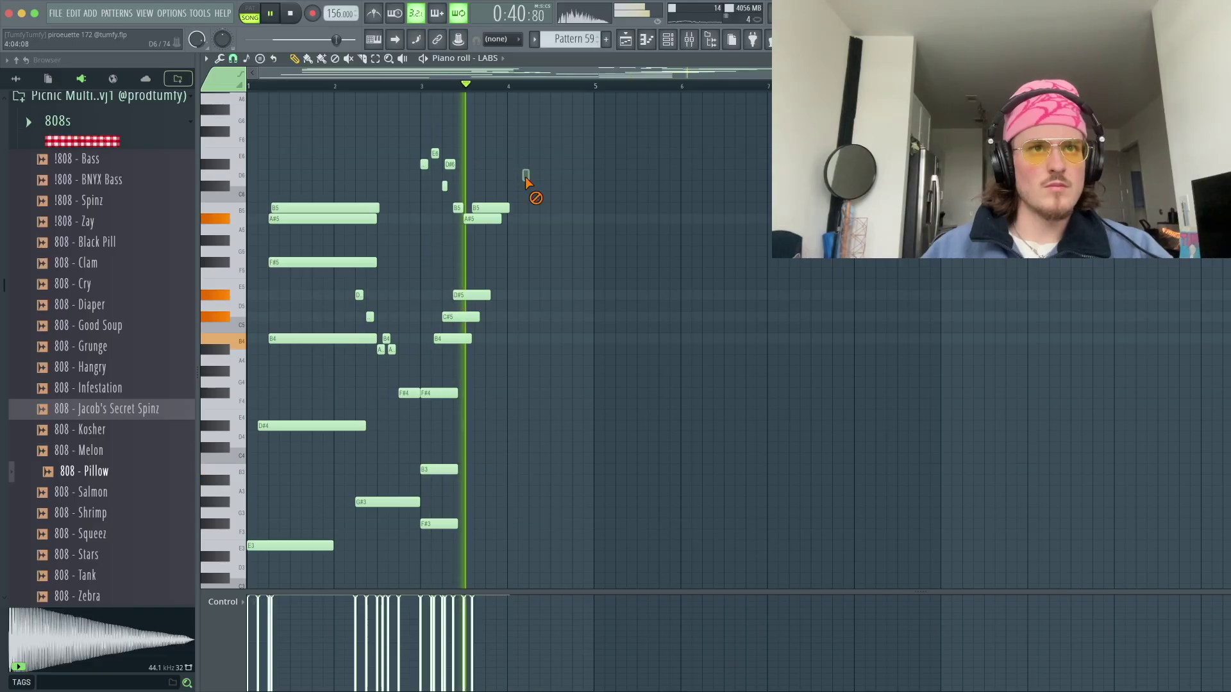
right_click(526, 177)
key(space)
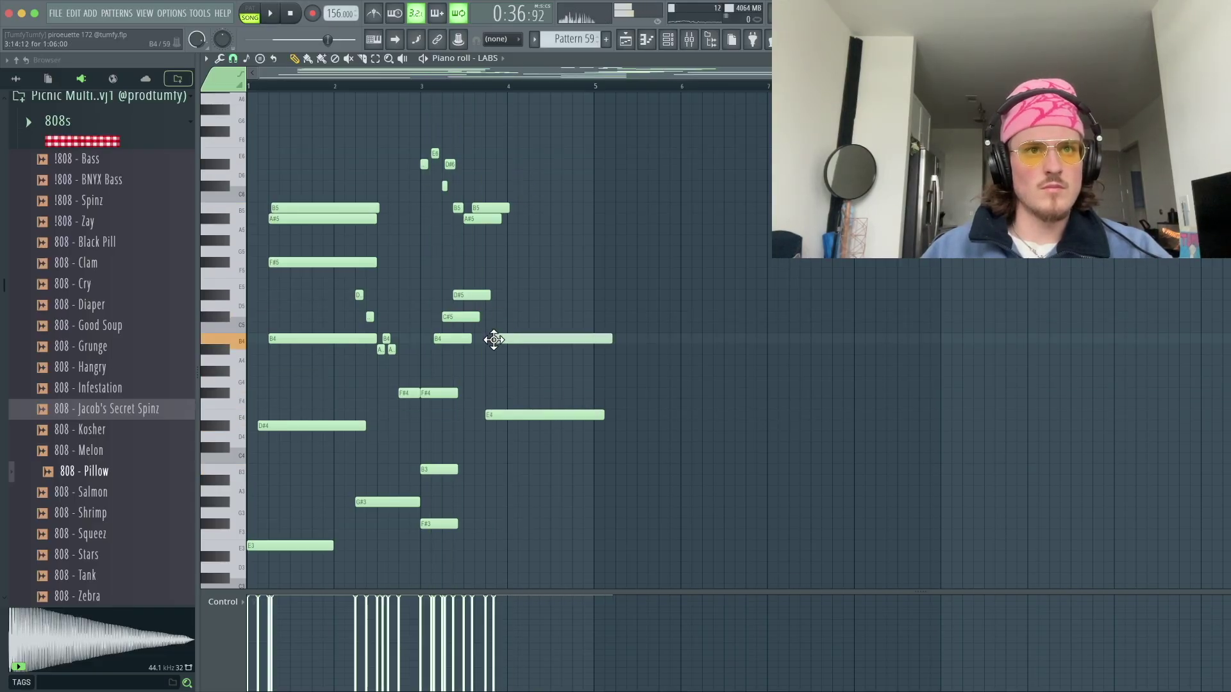
click(489, 262)
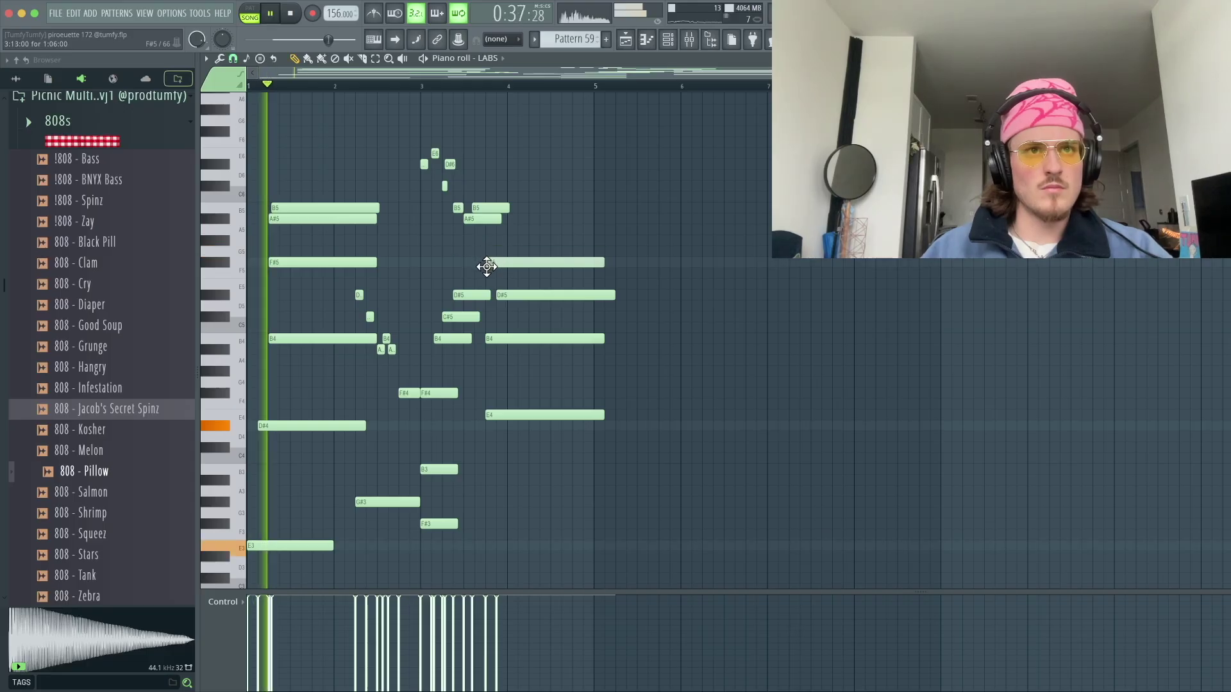
drag(503, 336, 513, 339)
drag(503, 295, 513, 293)
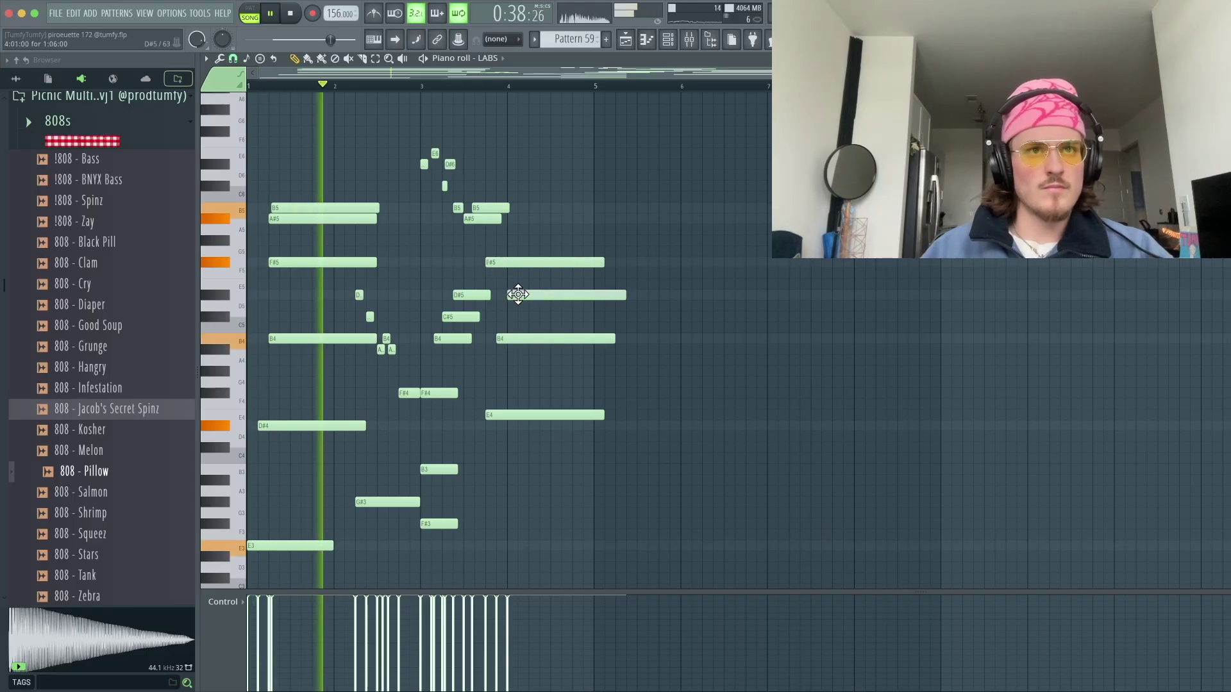
click(542, 197)
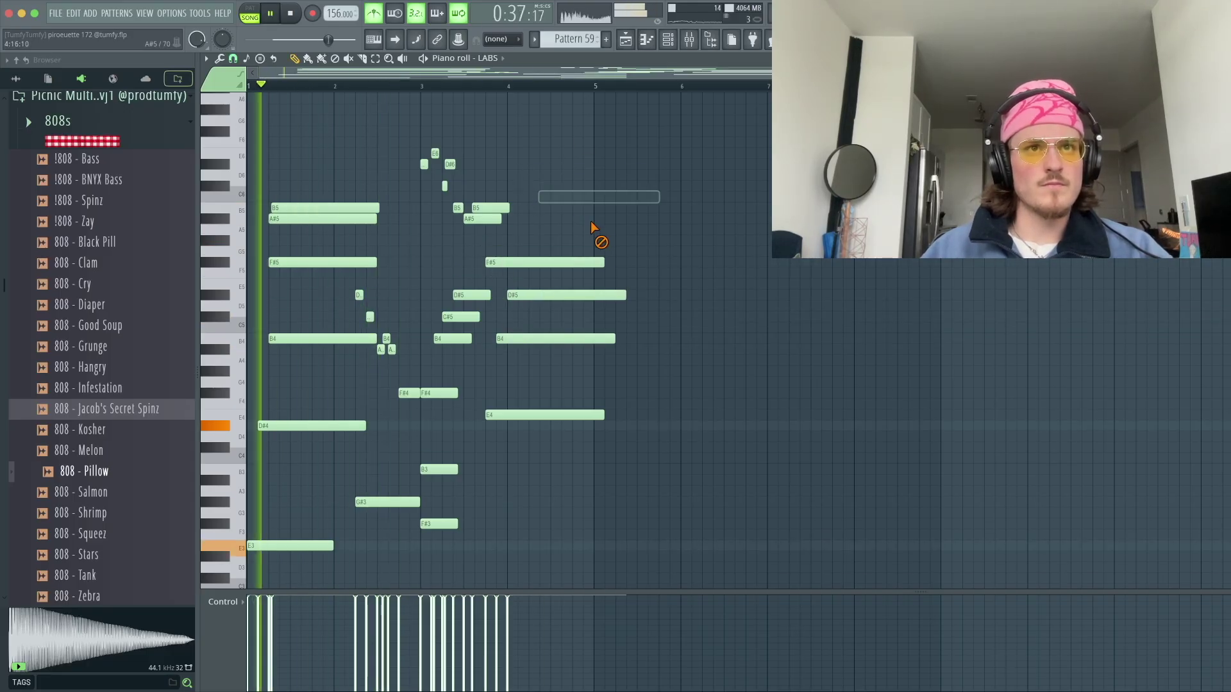
click(606, 219)
right_click(609, 218)
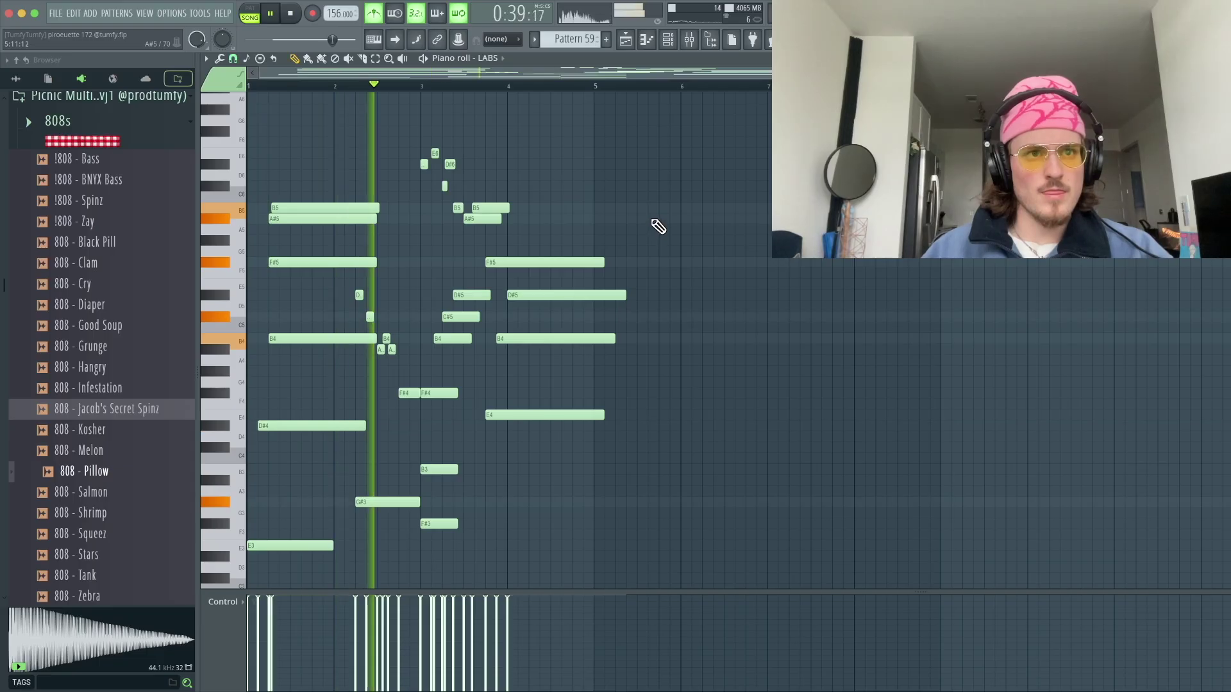
- Lengthen the lower notes of the bar 3 chord to about bar 4 and move the E4 chord to start at bar 4
drag(431, 371, 470, 585)
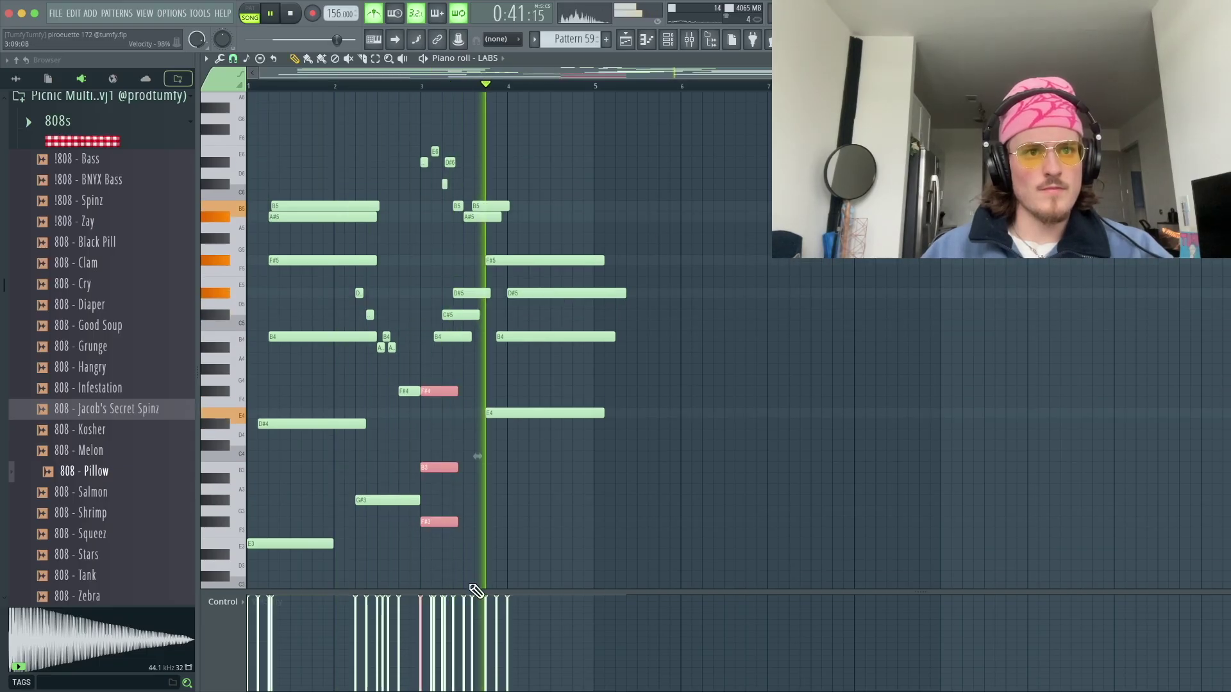
drag(456, 516, 485, 522)
drag(633, 464, 470, 589)
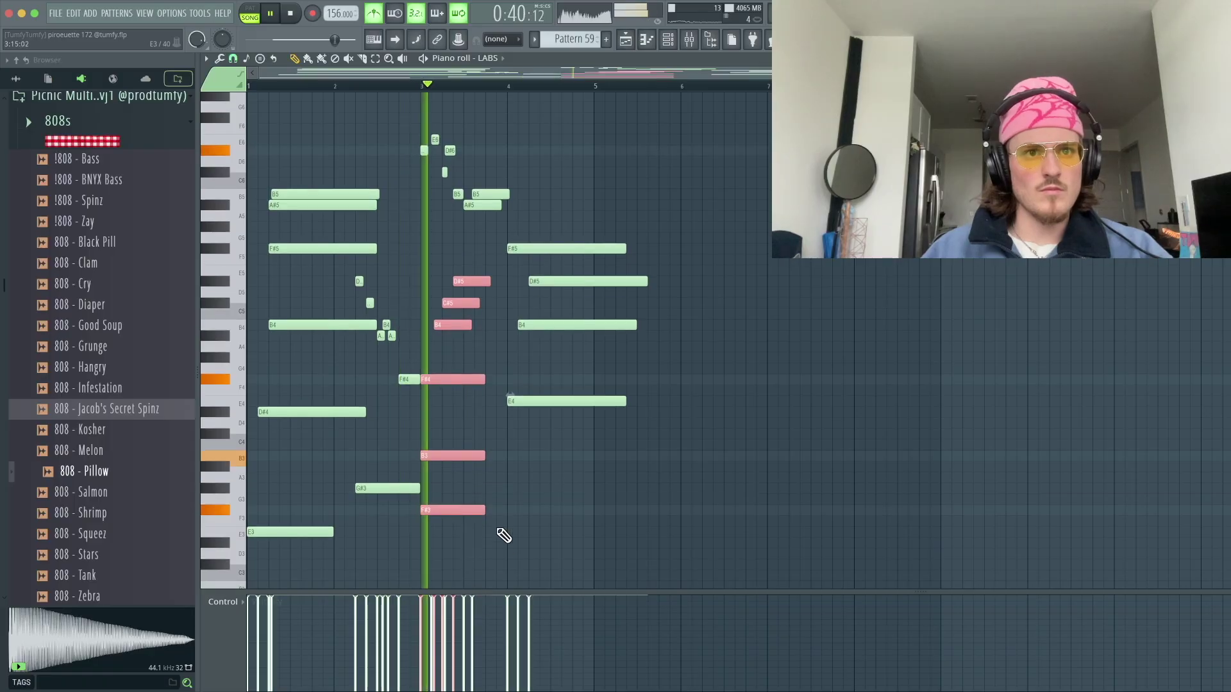
drag(483, 510, 500, 512)
click(629, 521)
right_click(667, 522)
key(space)
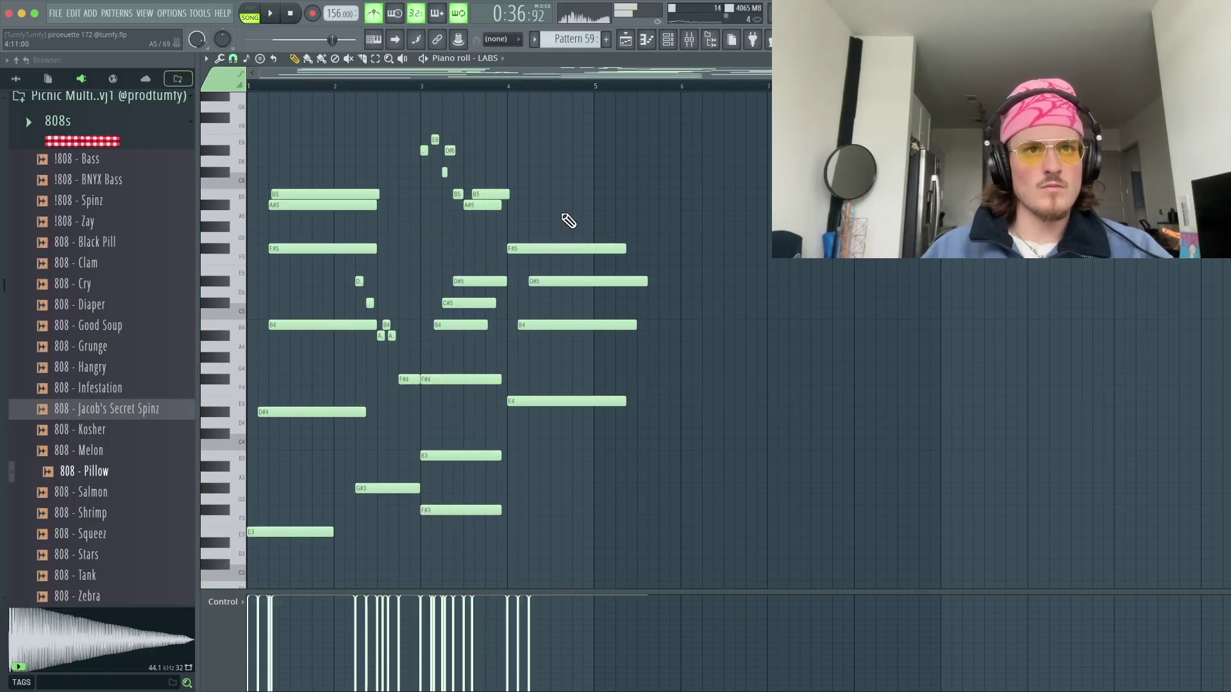
- Move the E4 chord to bar 5 and extend the staggered bar 3 chord by one bar to fill bar 4
key(space)
drag(565, 218, 546, 410)
drag(547, 250, 633, 258)
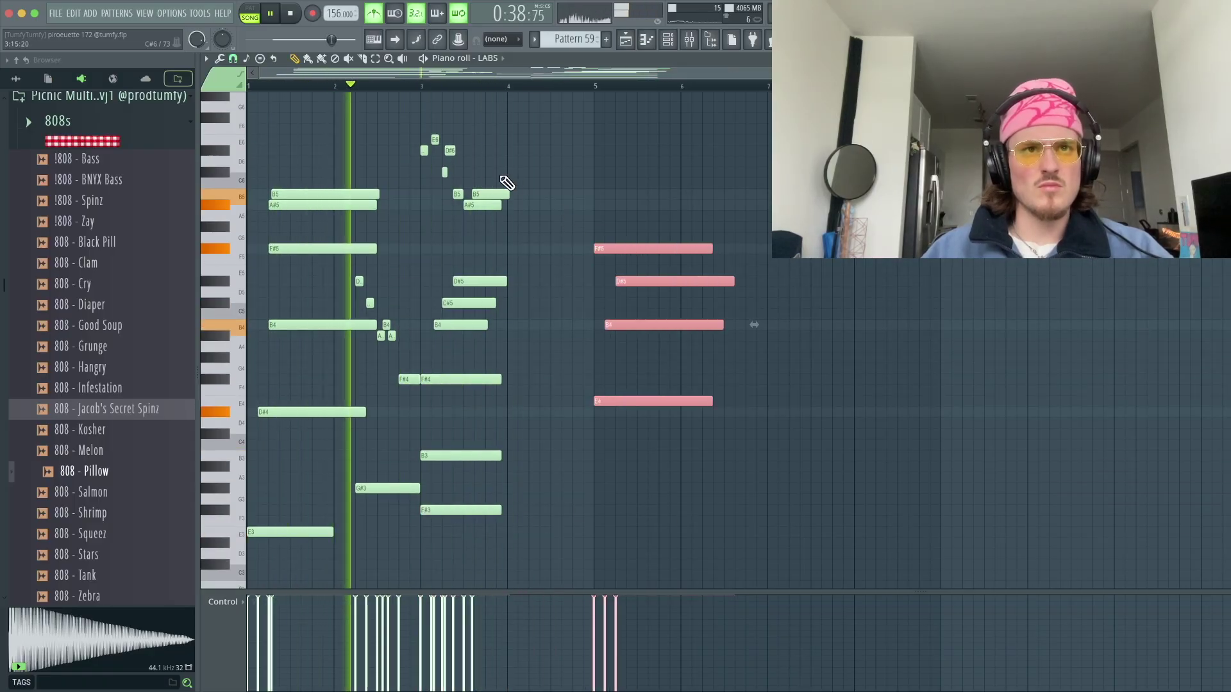
drag(502, 178, 587, 529)
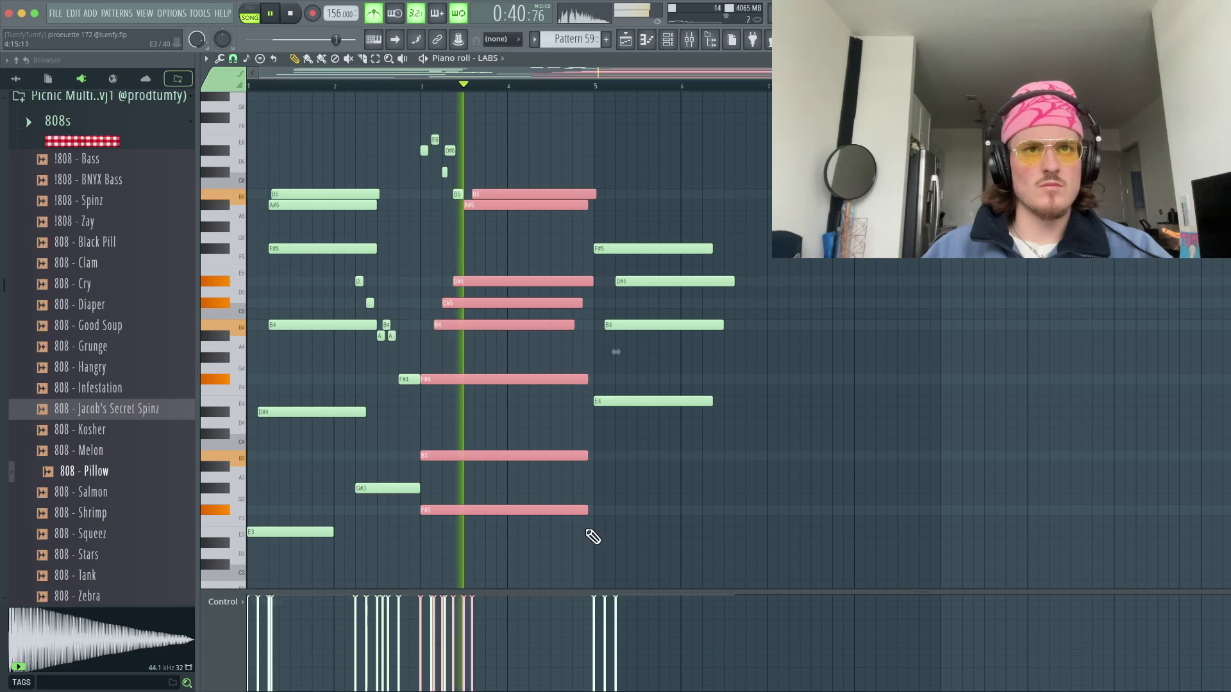
click(745, 513)
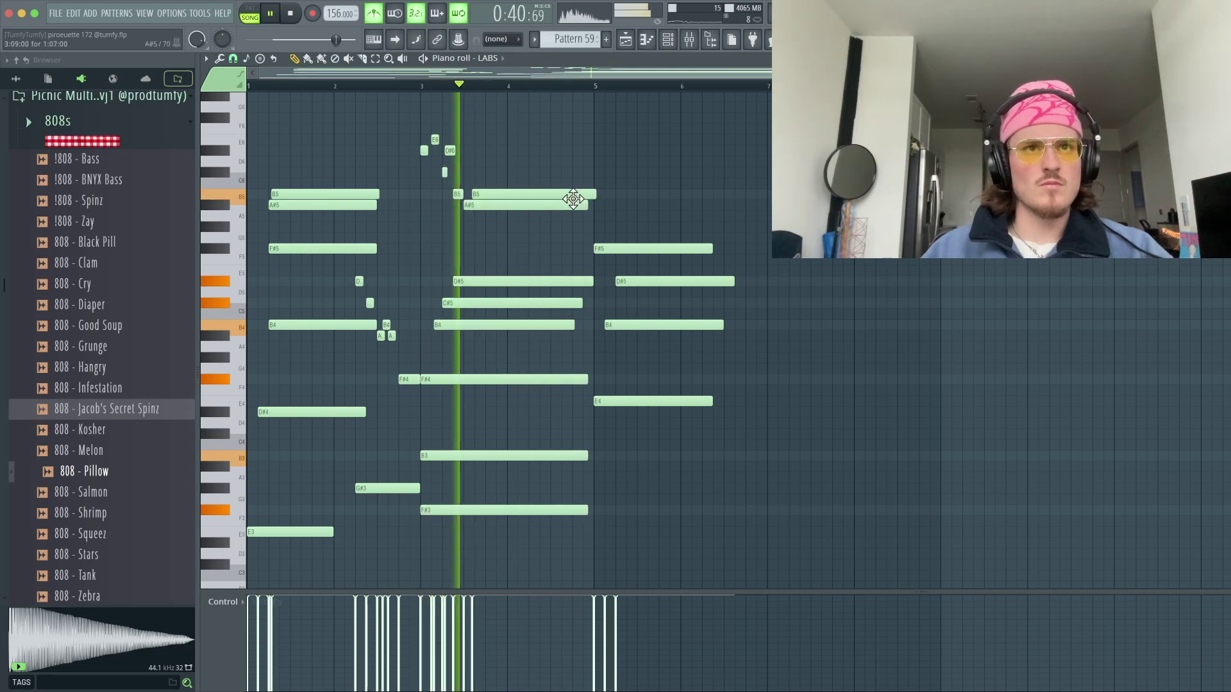
- Shorten the A#5 and B5 notes of the bar 3 chord and add a long F#5 starting late in bar 3
drag(584, 206, 498, 195)
key(space)
key(space)
key(space)
click(485, 251)
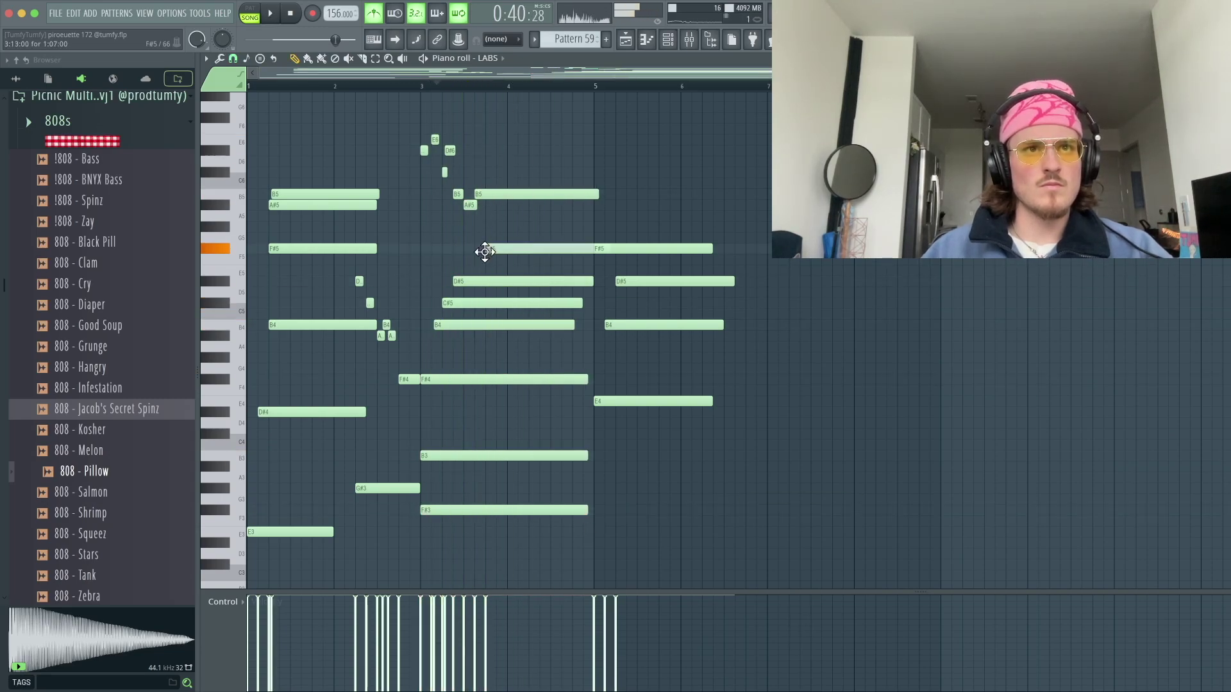
key(space)
click(524, 239)
right_click(538, 240)
drag(598, 194, 555, 196)
- Add a high F#6 note starting a little over a third into bar 4, discarding the extra trial note beside it
click(558, 114)
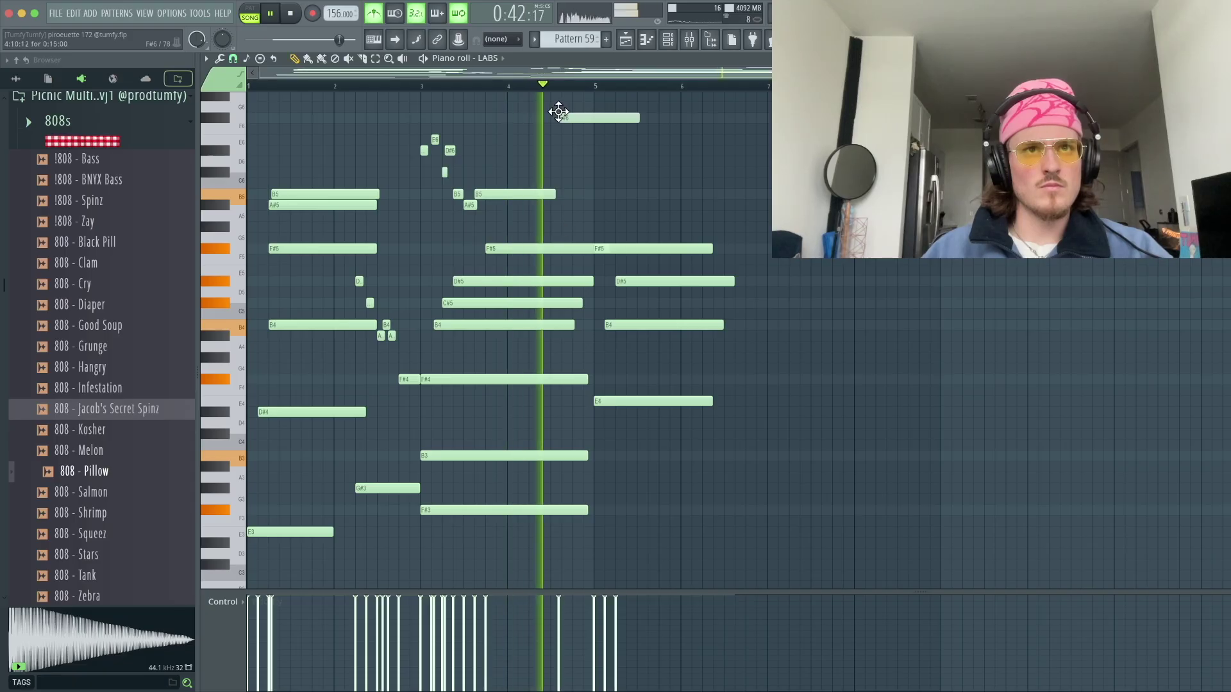
drag(559, 112, 540, 110)
key(space)
key(space)
scroll(547, 160, up, 4)
click(629, 233)
right_click(629, 235)
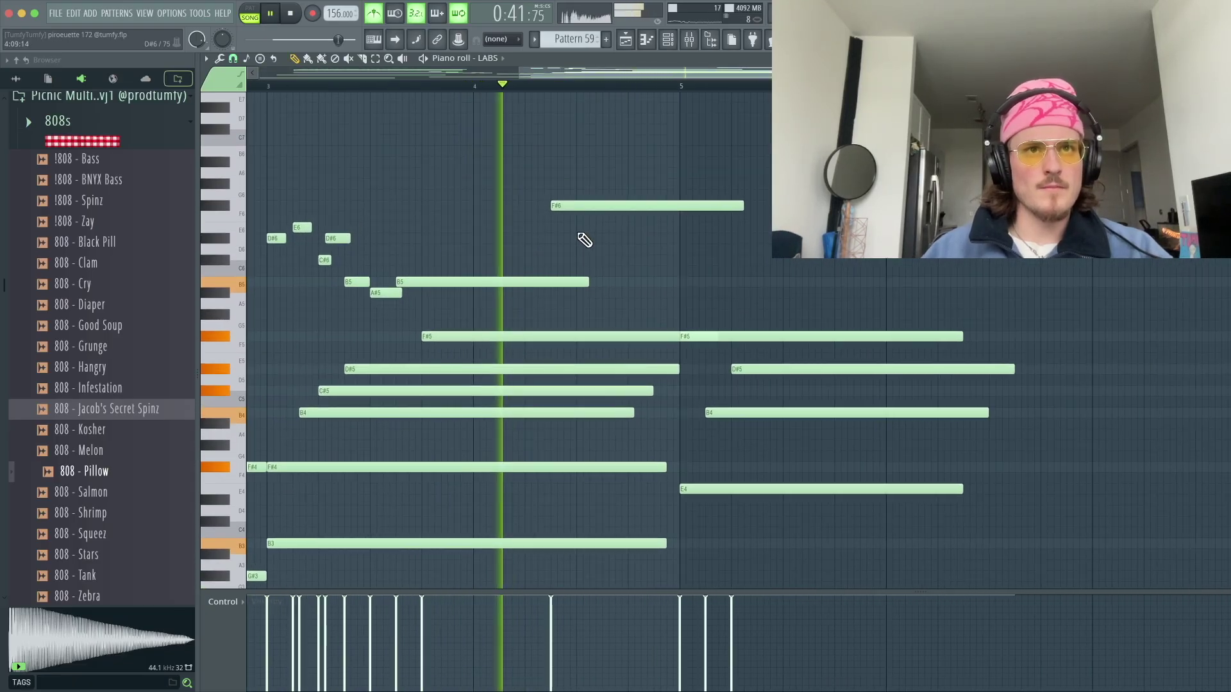
- Shorten the high F#6 in bar 4 and, with note snapping set to none, follow it with a grace note, D#6 and D6
key(space)
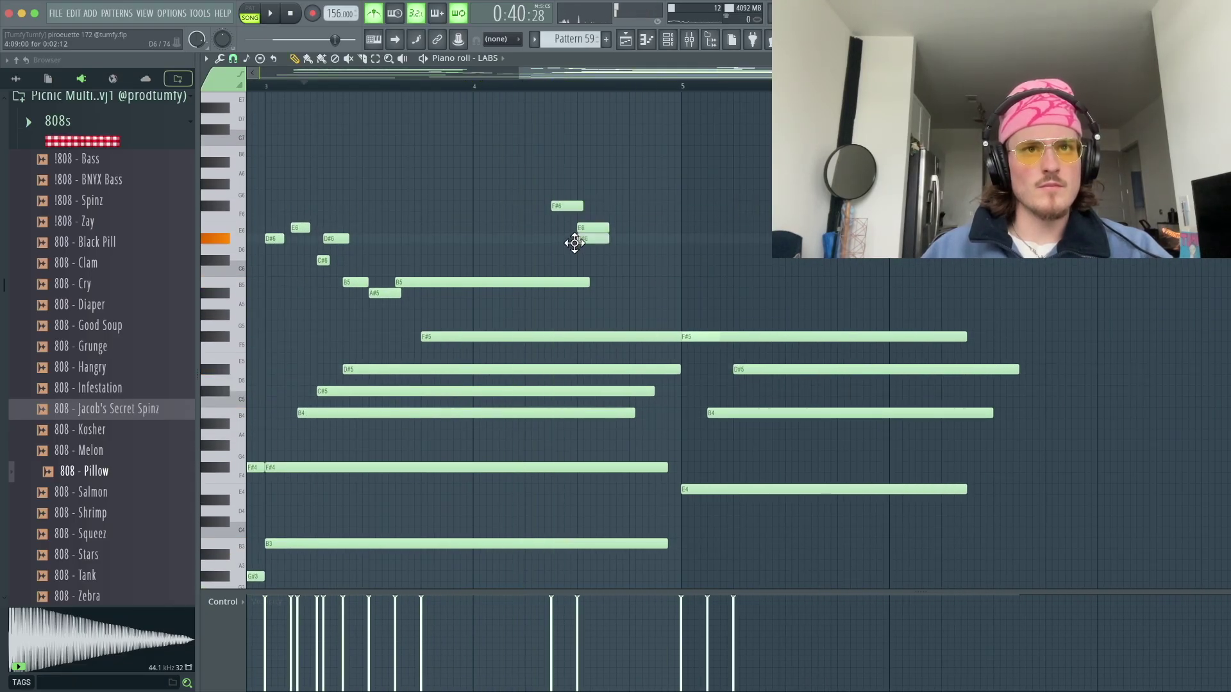
key(space)
click(234, 59)
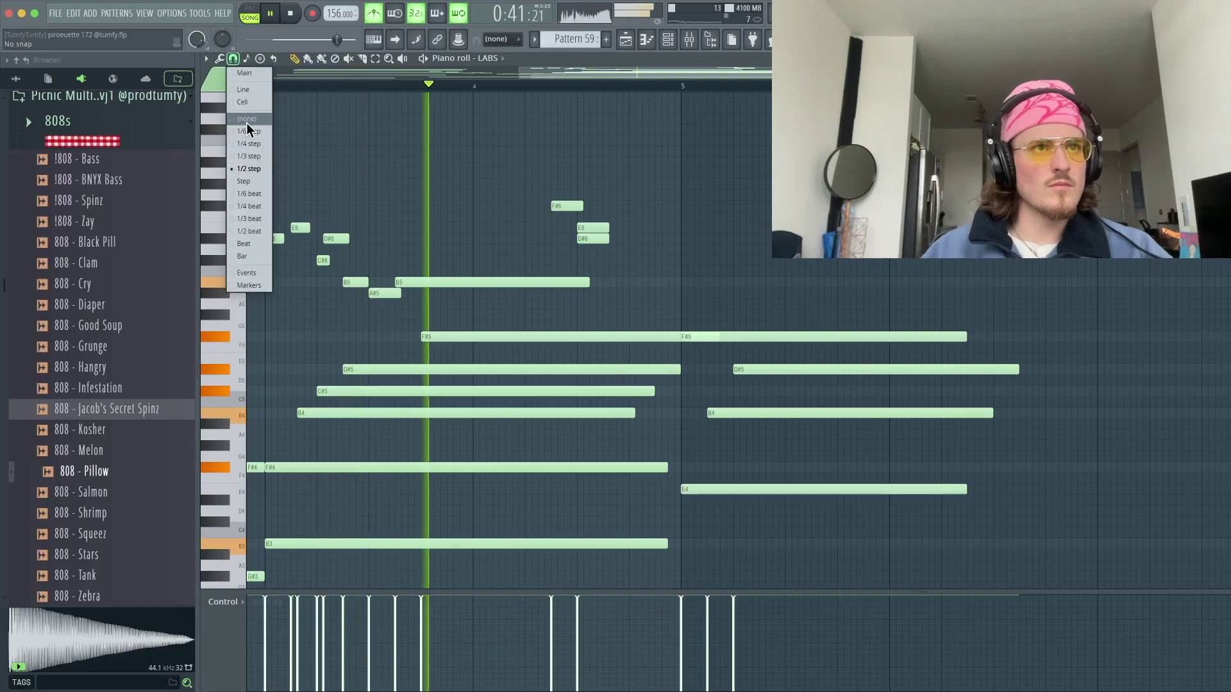
click(247, 121)
drag(599, 229, 604, 228)
key(space)
click(613, 249)
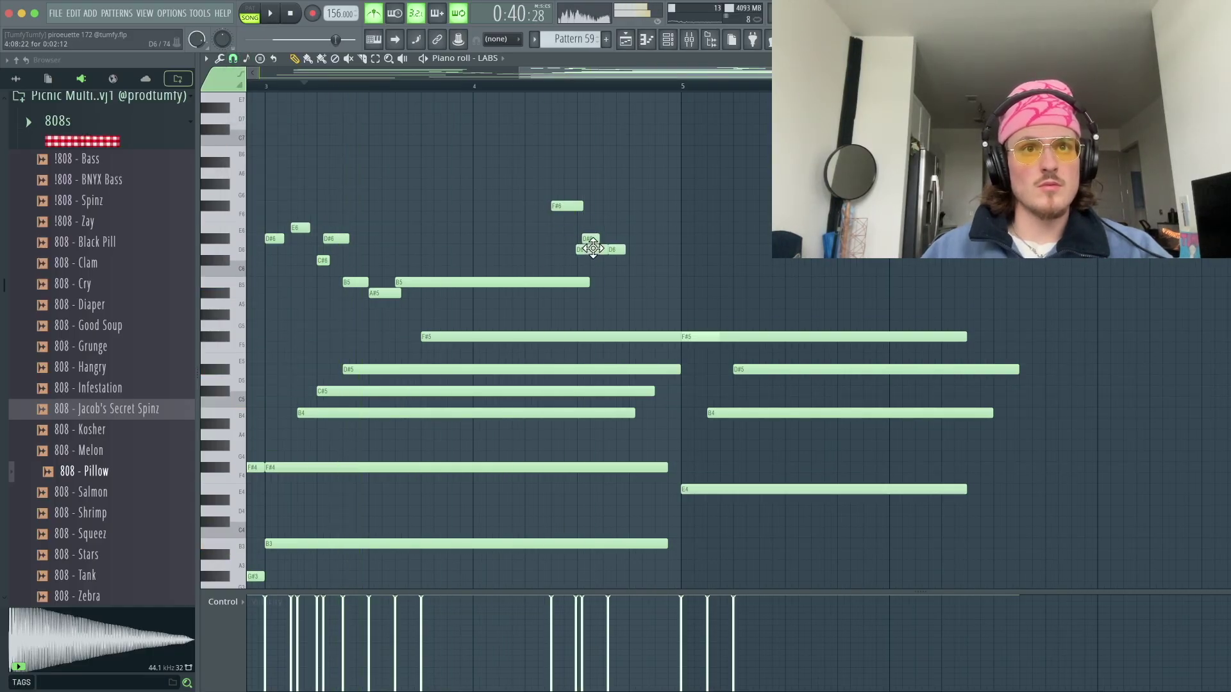
- Lower the D6 and the grace note to C#6 and continue the run with B5, then A#5 and a short B5 from bar 5
key(space)
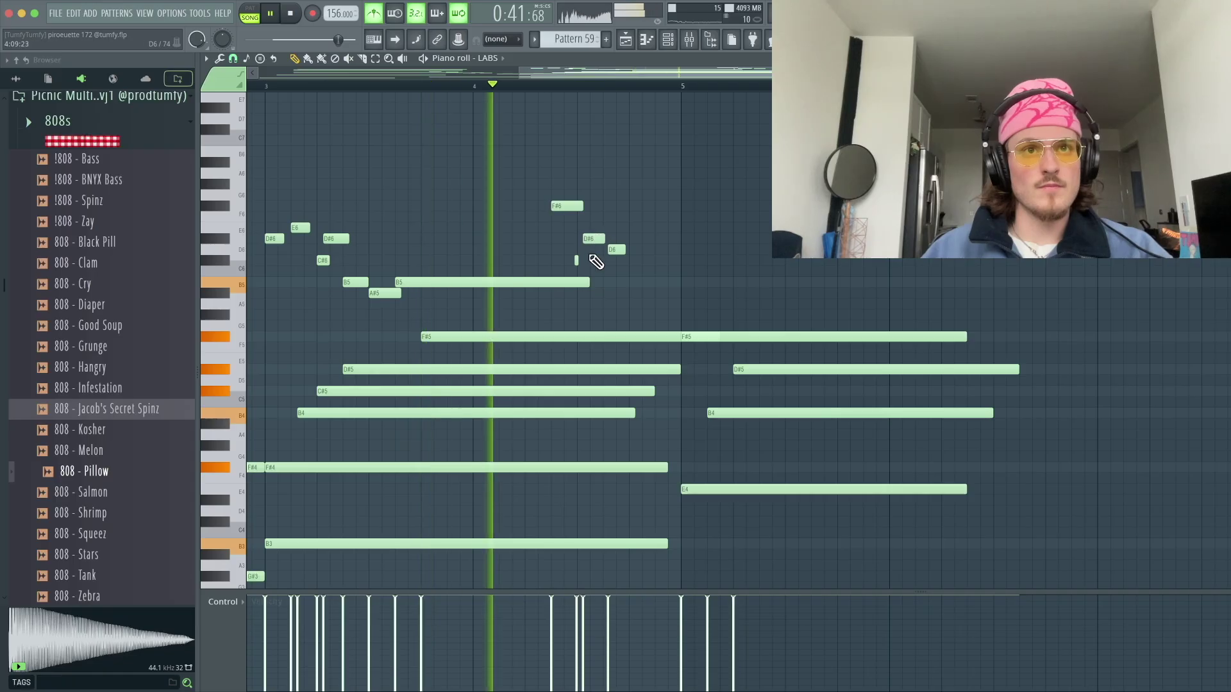
key(space)
drag(615, 249, 617, 266)
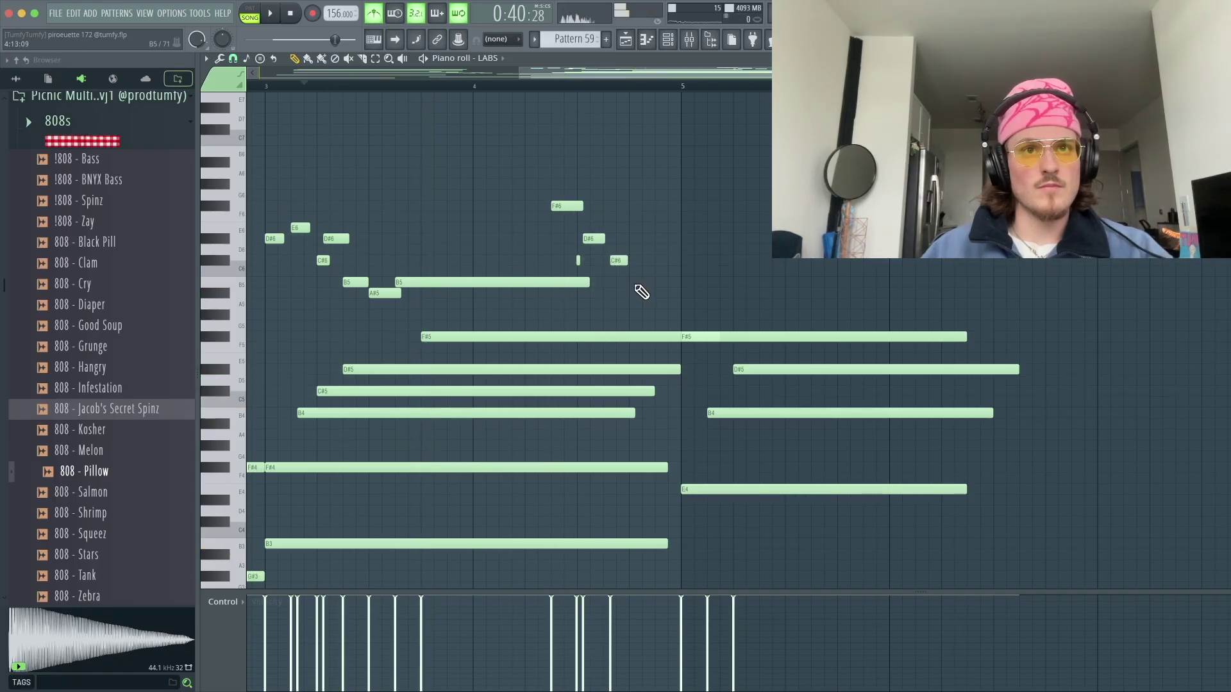
click(642, 283)
key(space)
drag(661, 283, 675, 286)
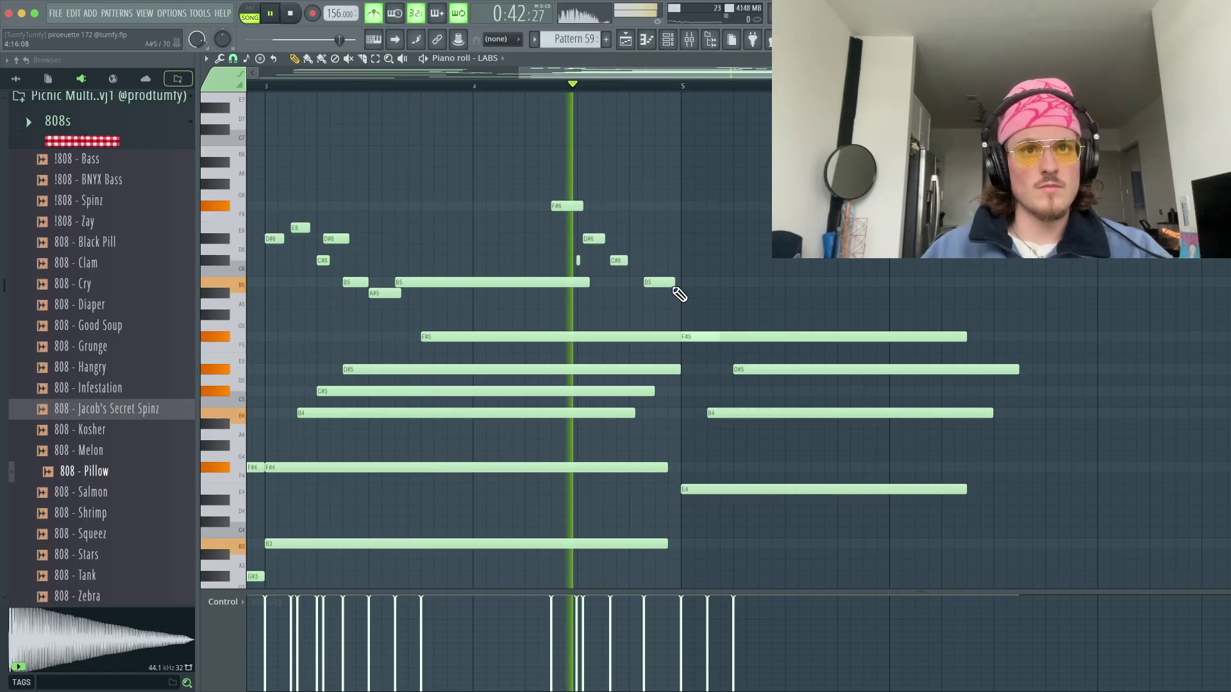
key(space)
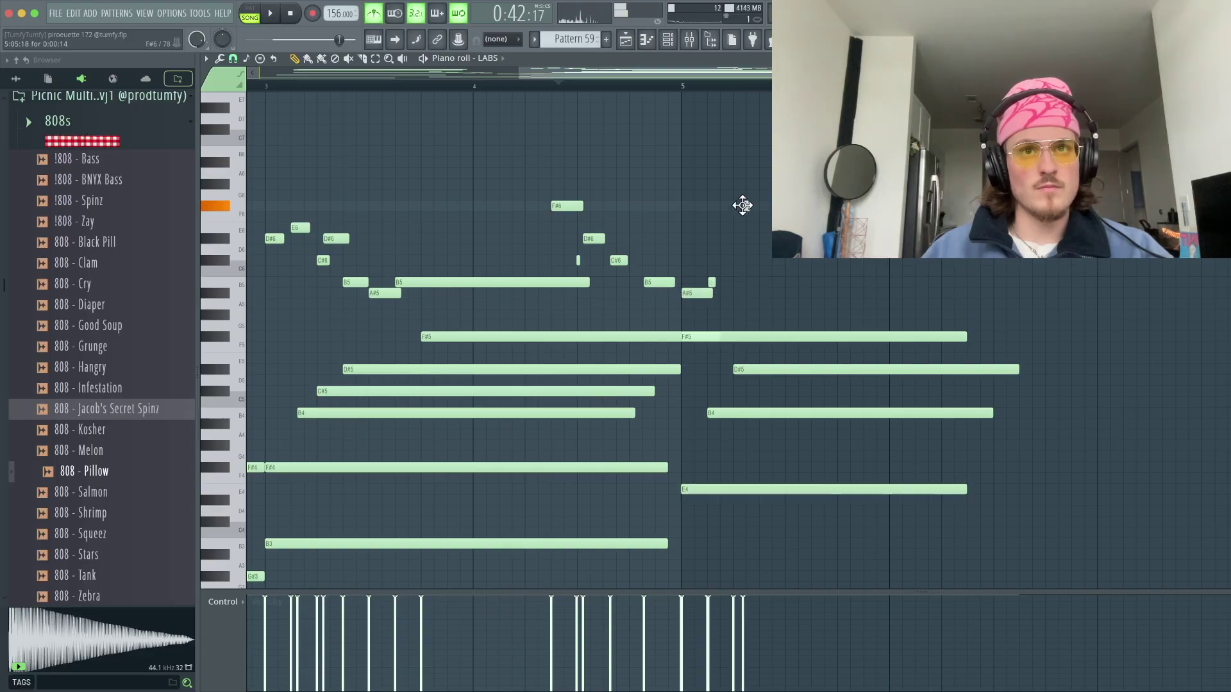
- Add a high F#6 in bar 5, aligned with the start of the D#5 note
drag(733, 197, 733, 198)
key(space)
click(686, 89)
key(space)
key(space)
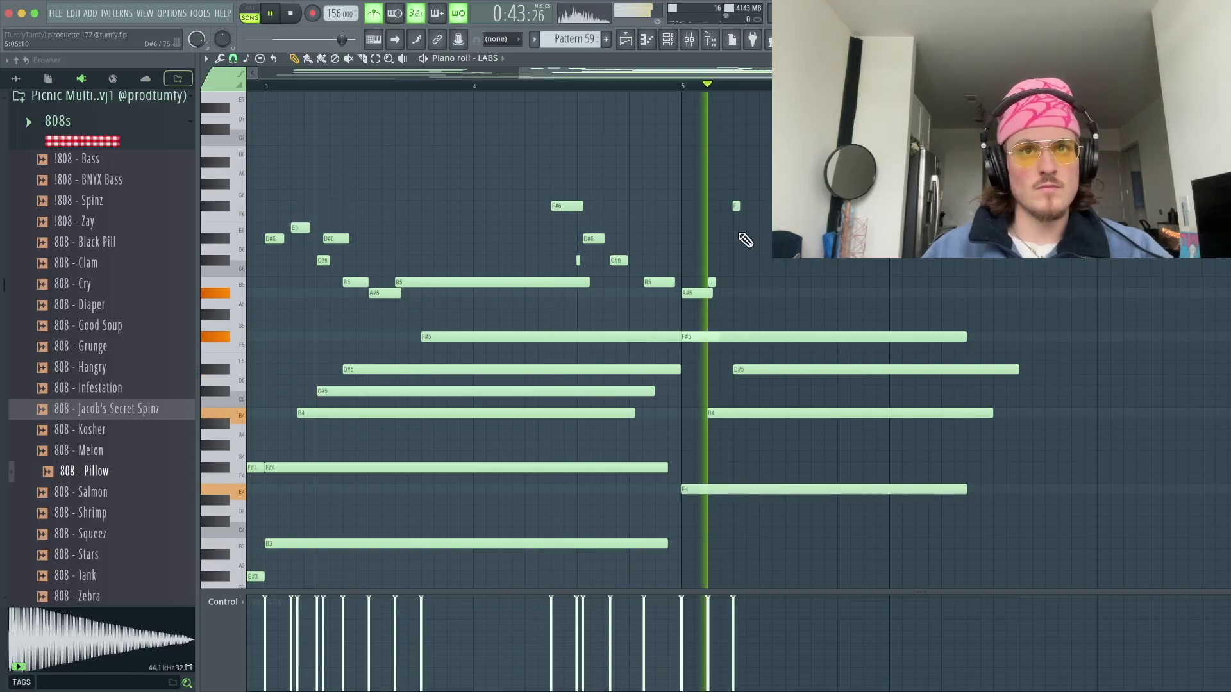
key(space)
- Lengthen the bar 5 F#6 to about half a bar and stack a matching D#6 beneath it
click(732, 257)
key(space)
click(735, 260)
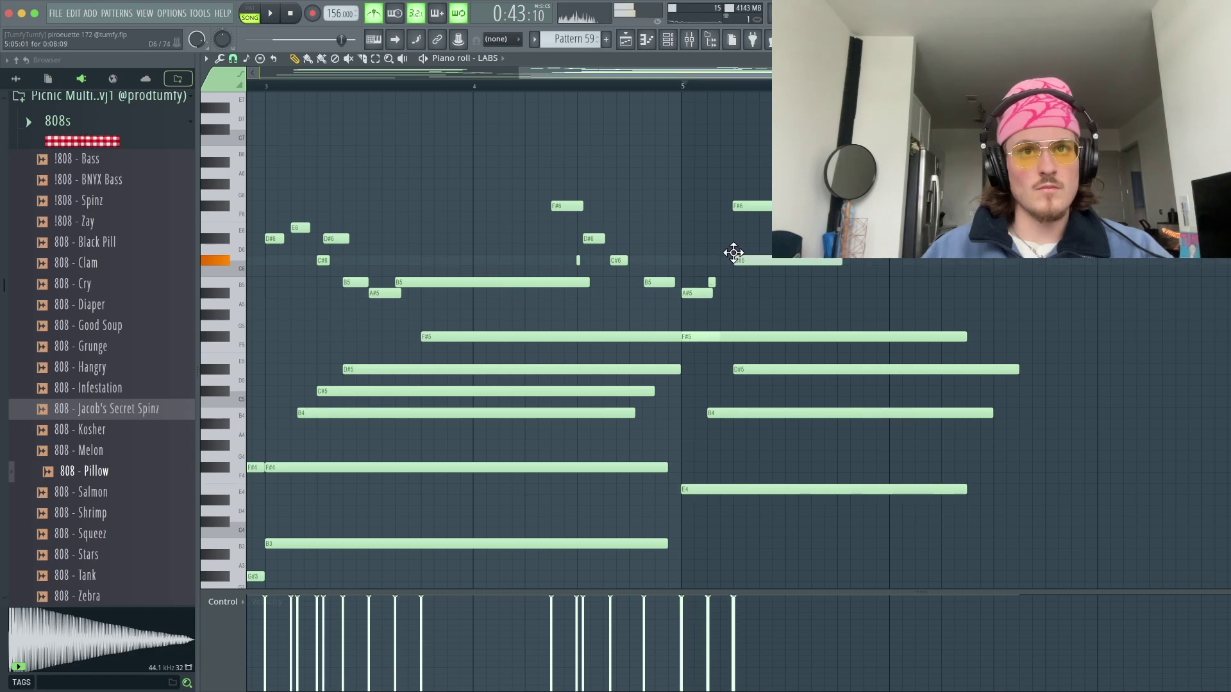
drag(737, 237, 779, 196)
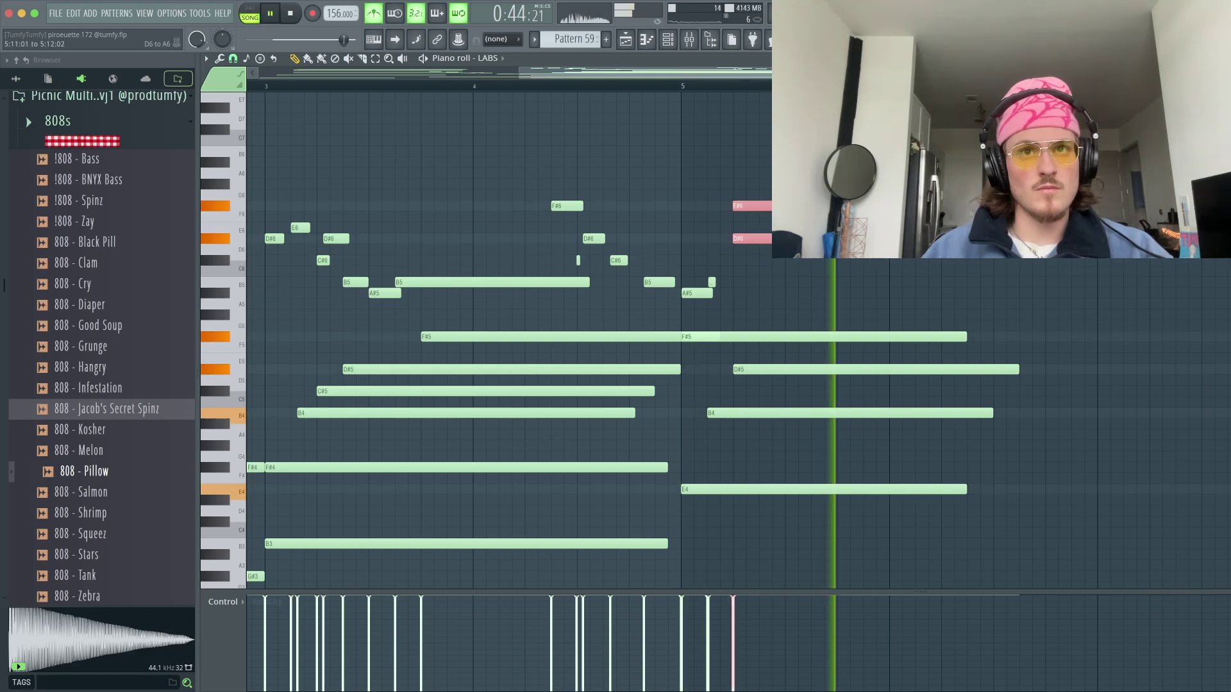
key(space)
- Add a slightly staggered high chord with B6 and D#7 late in bar 5, following the F#6 and D#6 notes
key(space)
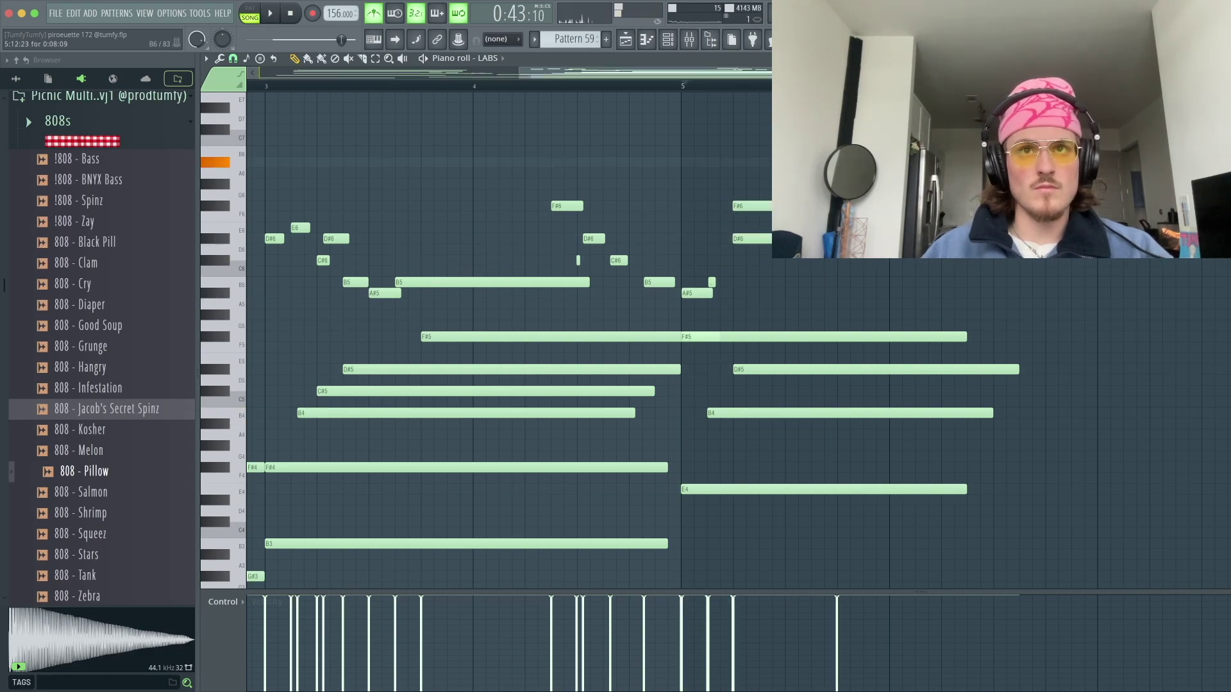
scroll(510, 340, up, 2)
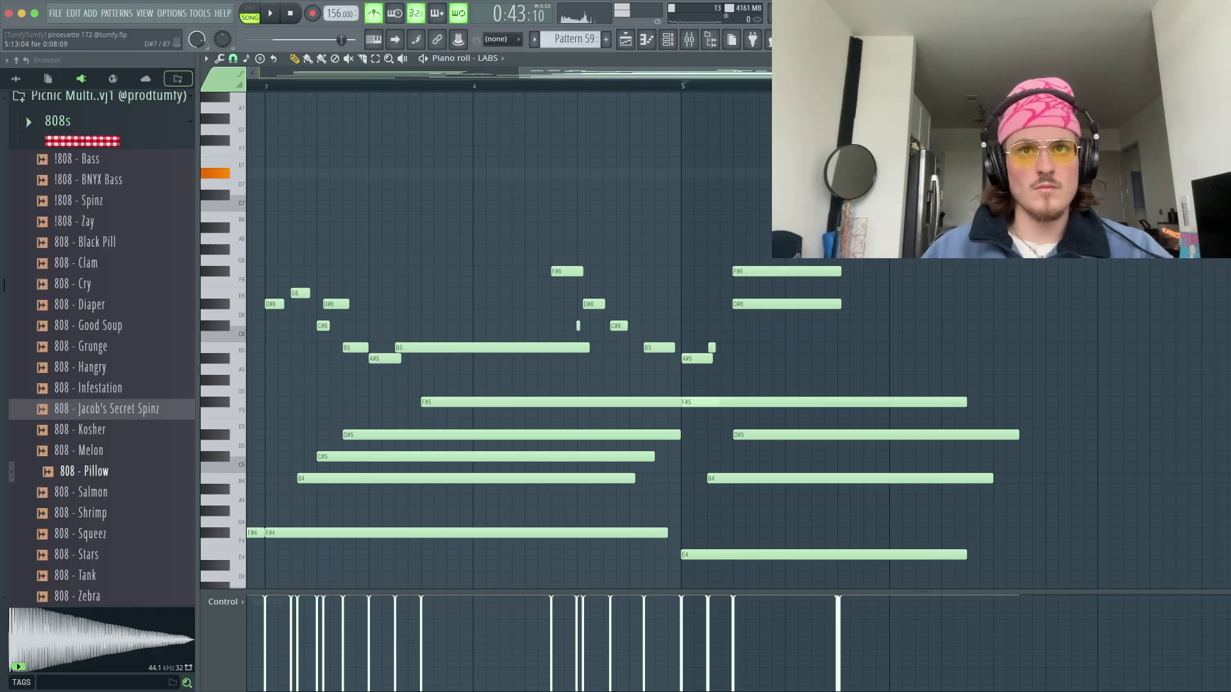
key(space)
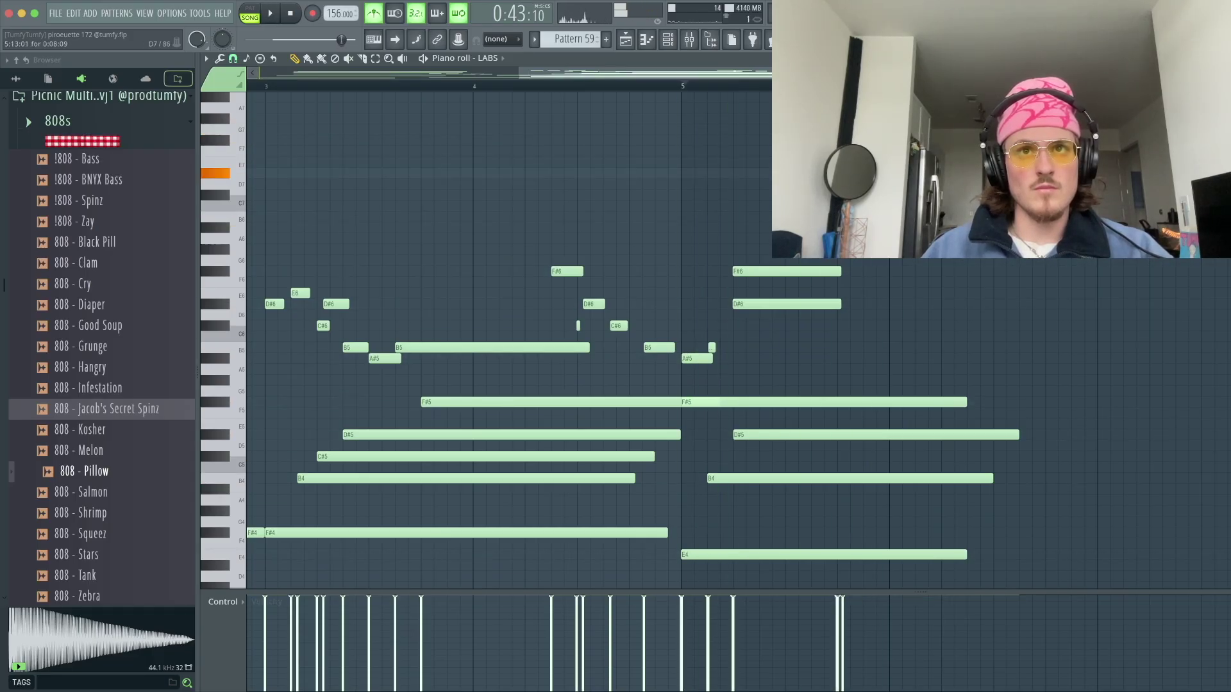
key(space)
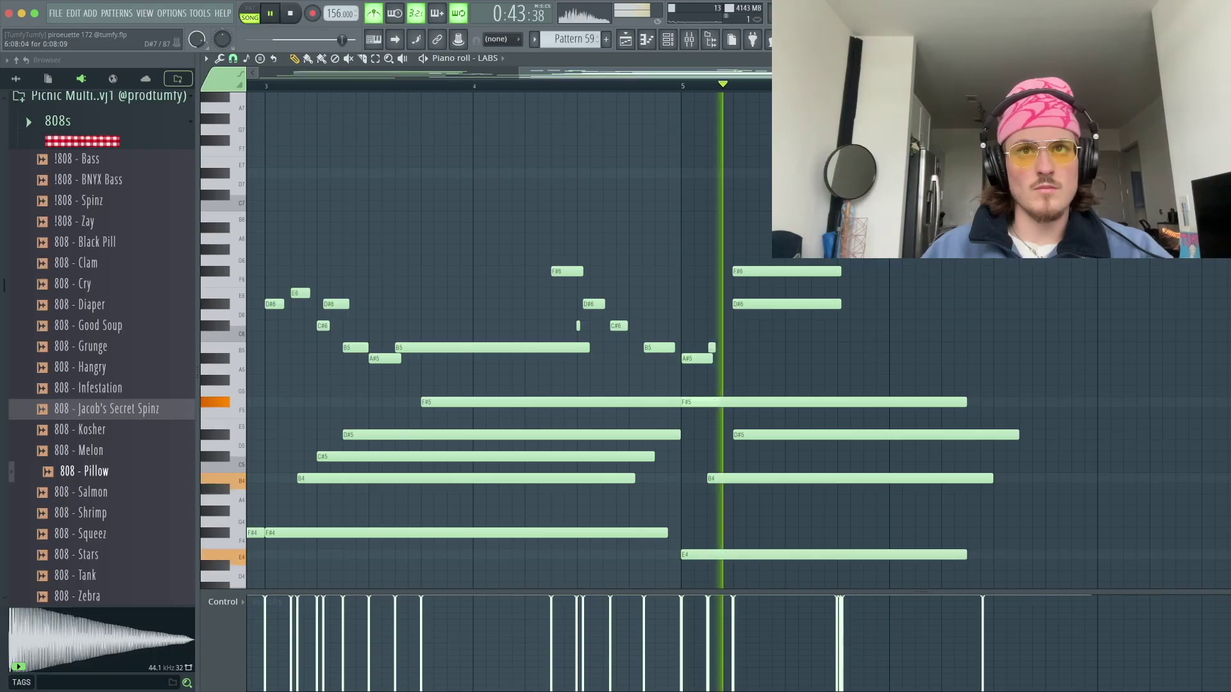
key(space)
- Copy the staggered high chord to the start of bar 6 and lower it an octave to B5, D#6 and F#6
key(space)
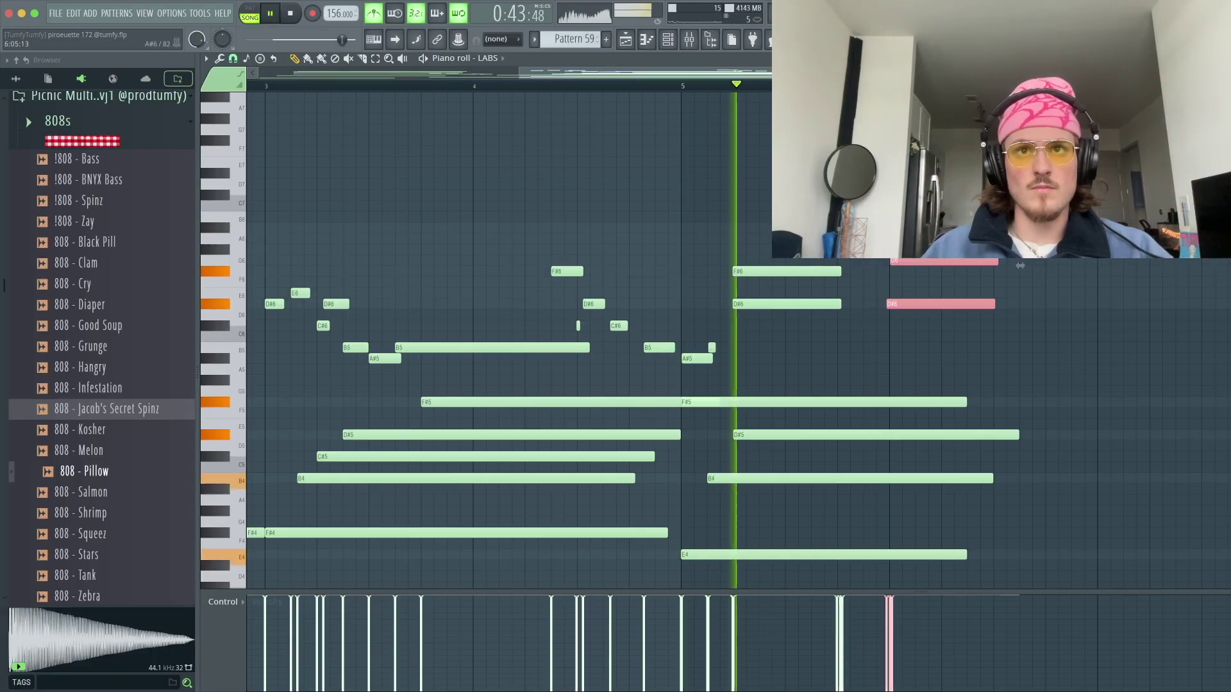
key(space)
key(space)
key(ctrl+Down)
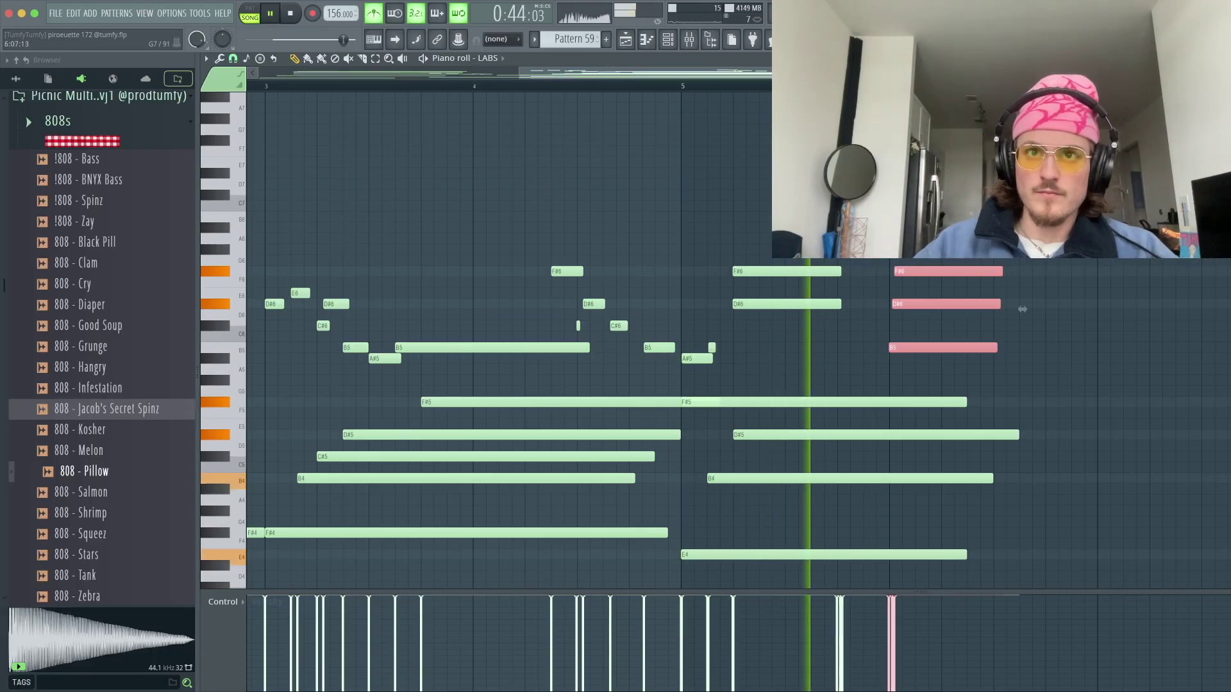
- Duplicate the bar 6 chord about a quarter bar further on and lower the copy by one octave
drag(931, 271, 993, 272)
key(space)
key(space)
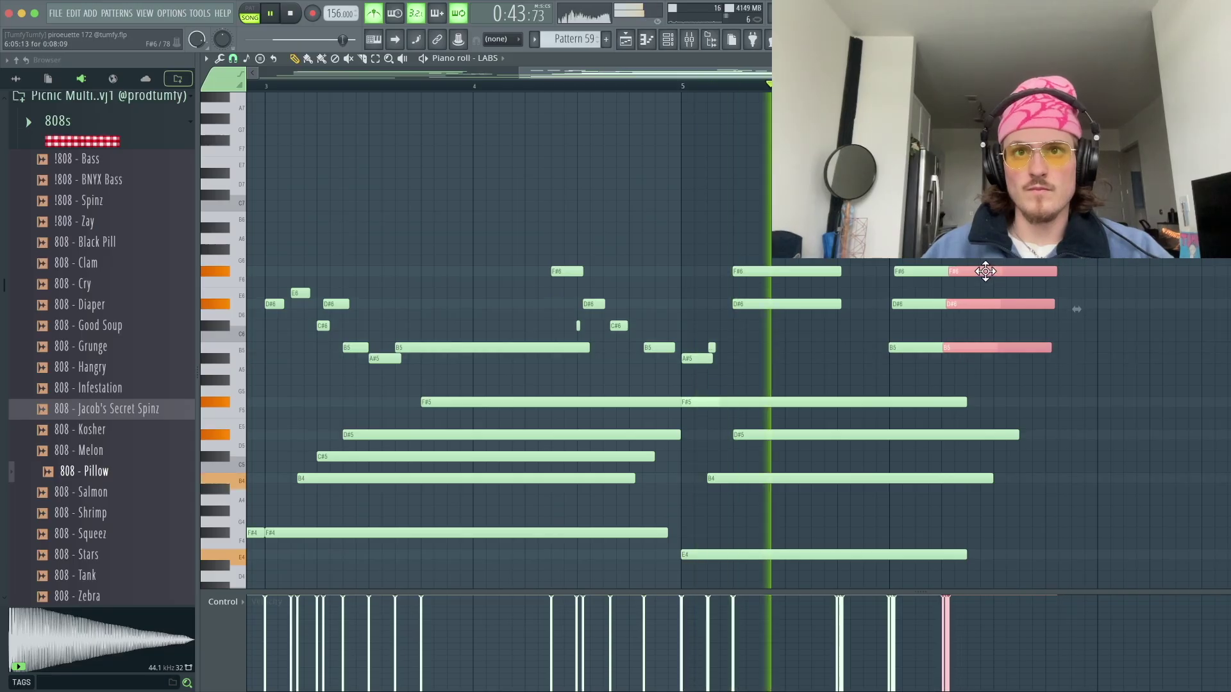
key(ctrl+Down)
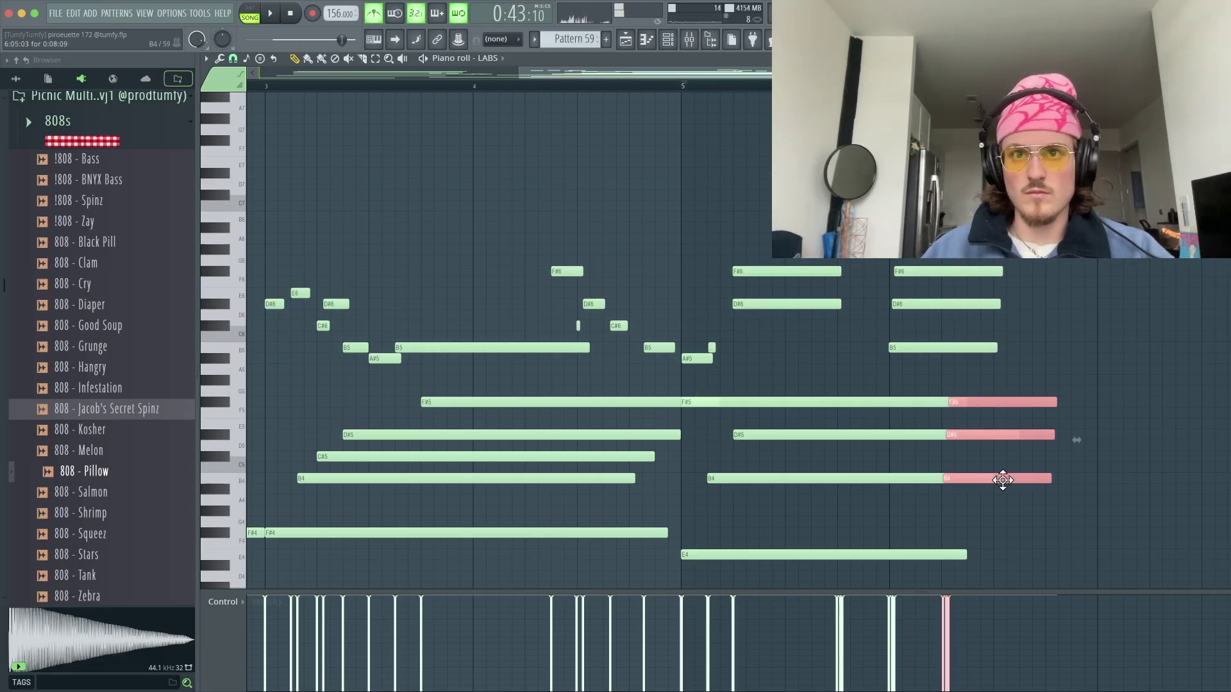
key(space)
- Shorten the E4 note starting at bar 5 so that it ends near the start of bar 6
click(1024, 501)
right_click(1029, 503)
scroll(967, 503, down, 3)
scroll(901, 501, down, 2)
key(space)
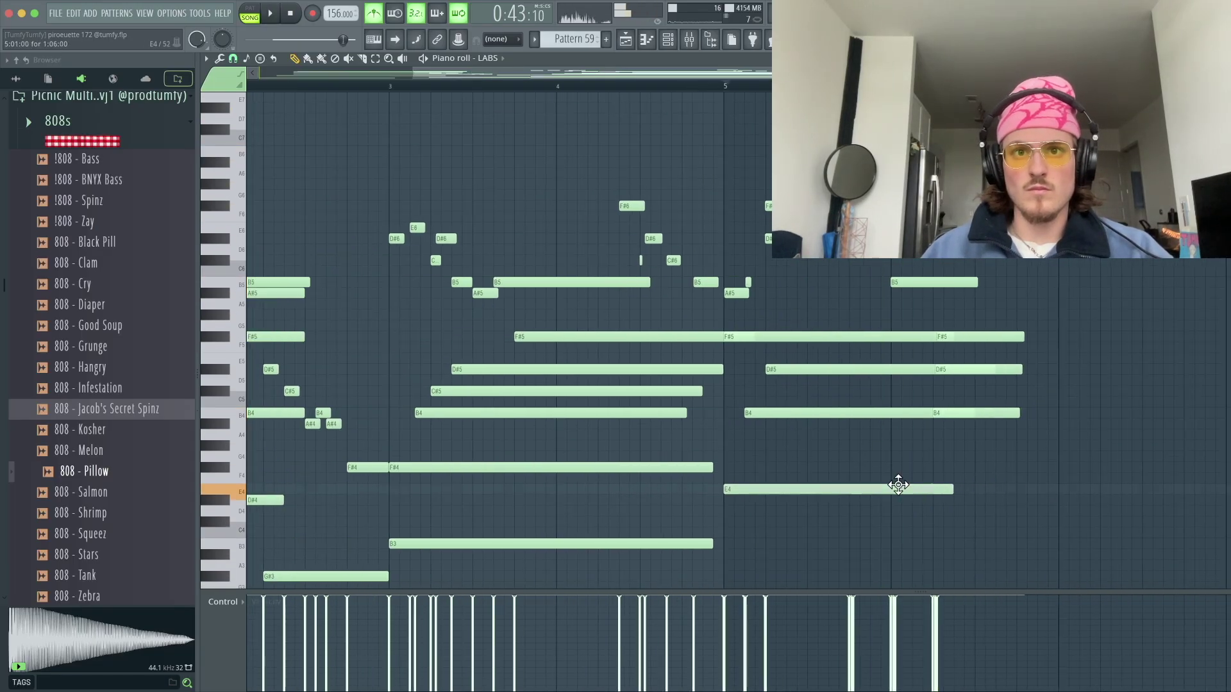
drag(953, 489, 898, 489)
- Add a descending run of G#4, F#4, E4, D#4, C#4 and B3 in bar 6, leading to a long G#3 at bar 7
click(911, 457)
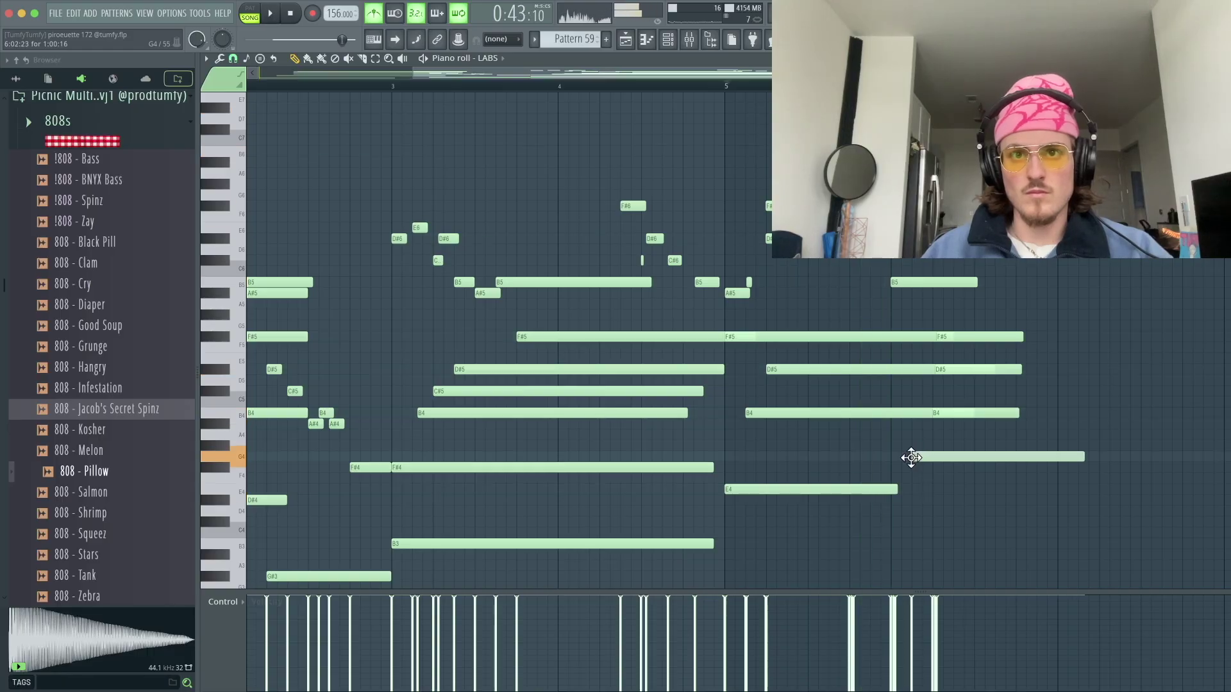
right_click(911, 457)
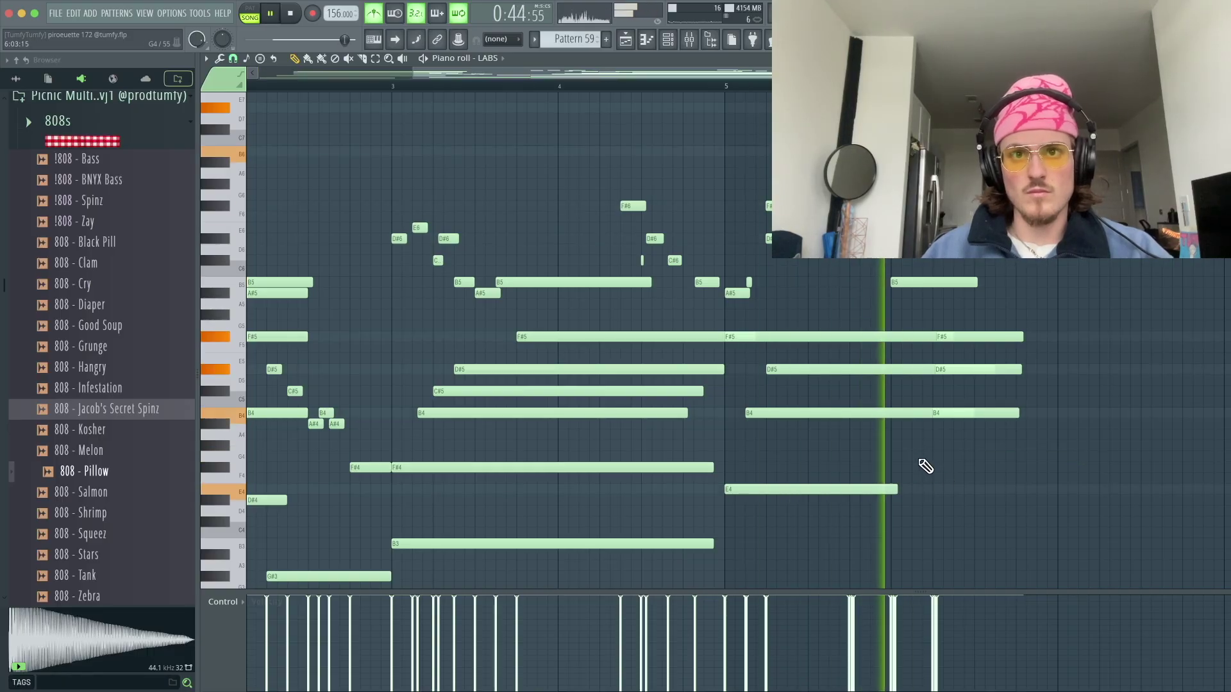
click(914, 446)
key(space)
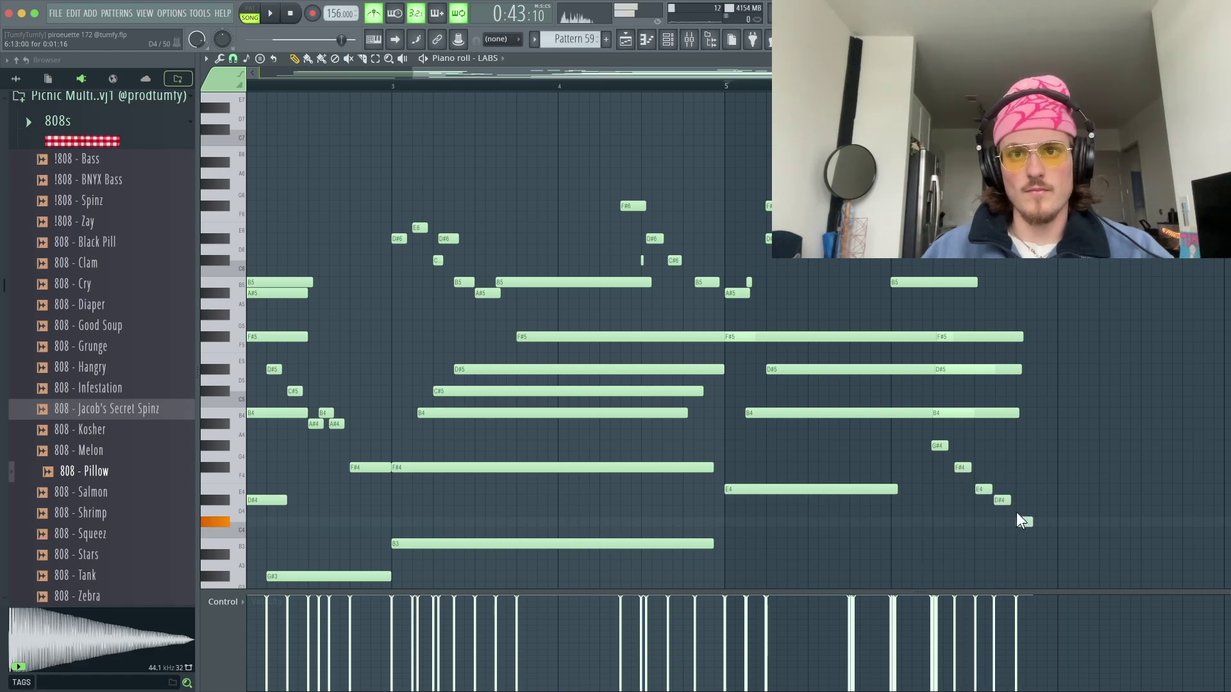
drag(1071, 591, 1228, 568)
click(1067, 575)
key(space)
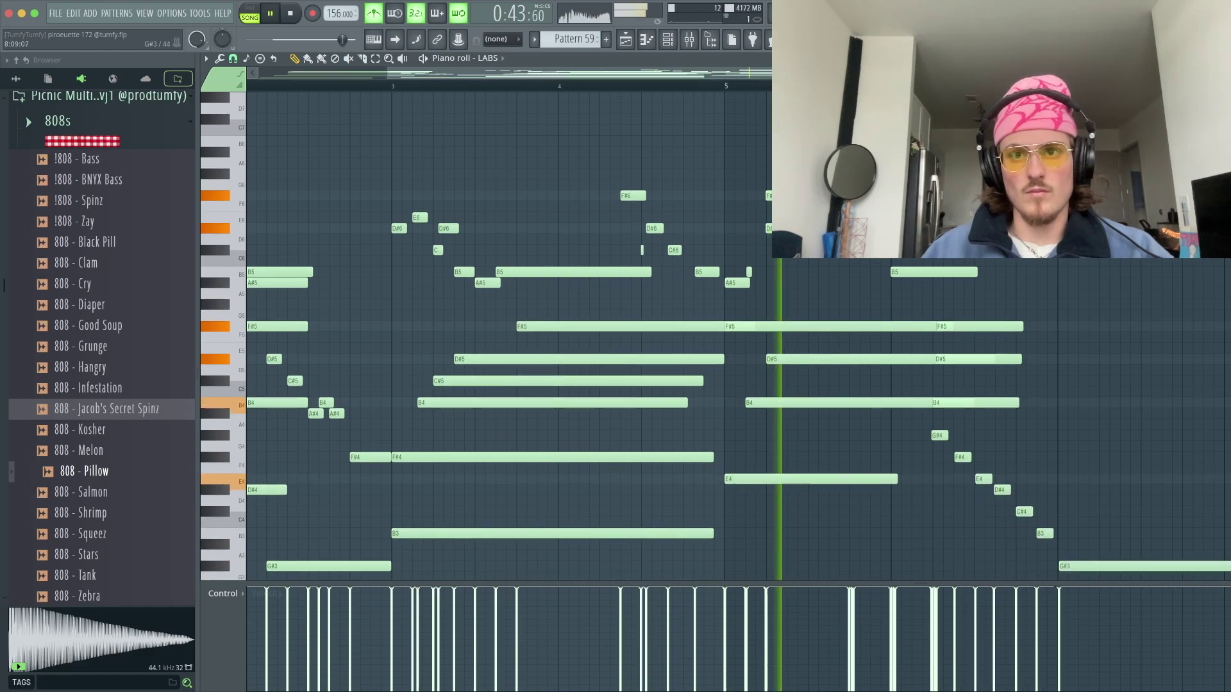
- Using 1/2 beat snapping, add an F#3 at bar 8 and a stacked chord from C#3 up to F#5 at bar 9
scroll(1169, 549, down, 2)
scroll(1168, 532, down, 5)
scroll(1058, 515, up, 2)
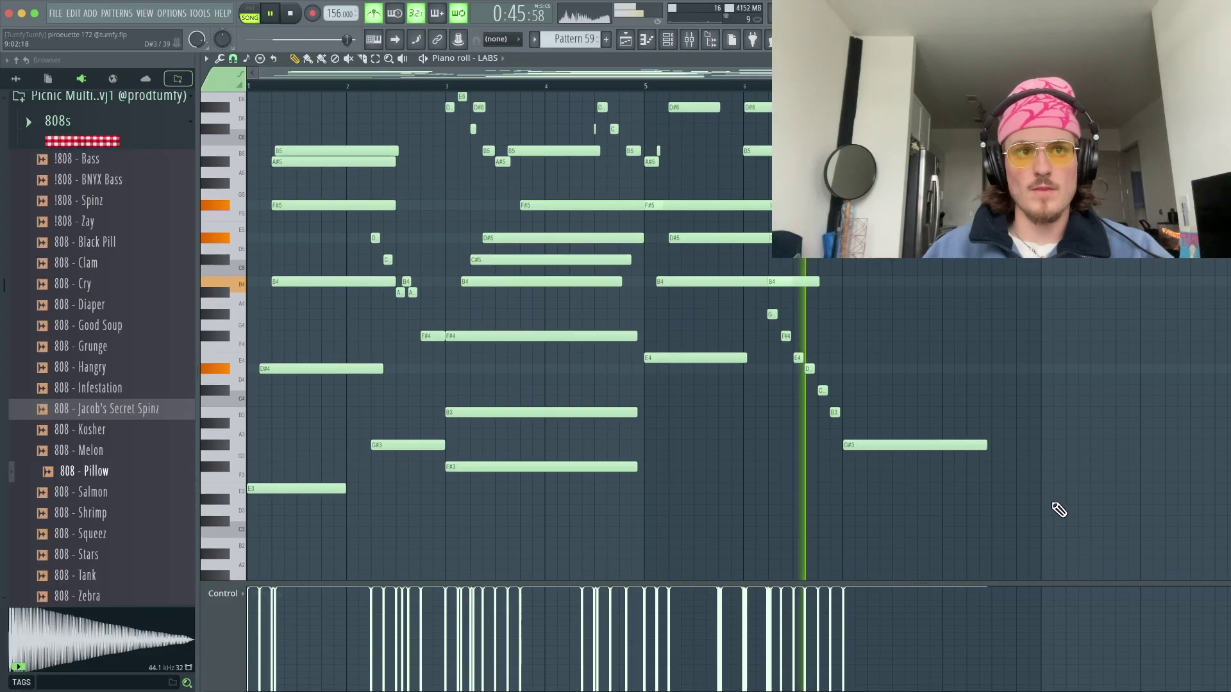
key(space)
click(233, 59)
click(255, 232)
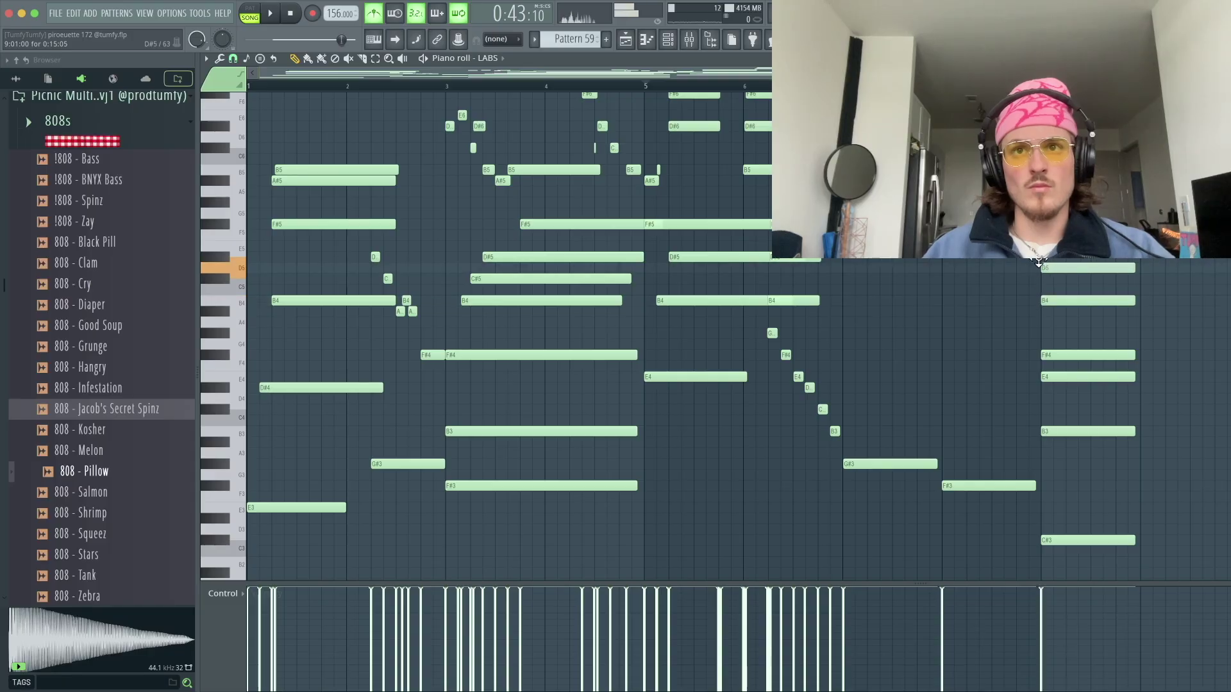
key(space)
scroll(997, 264, up, 3)
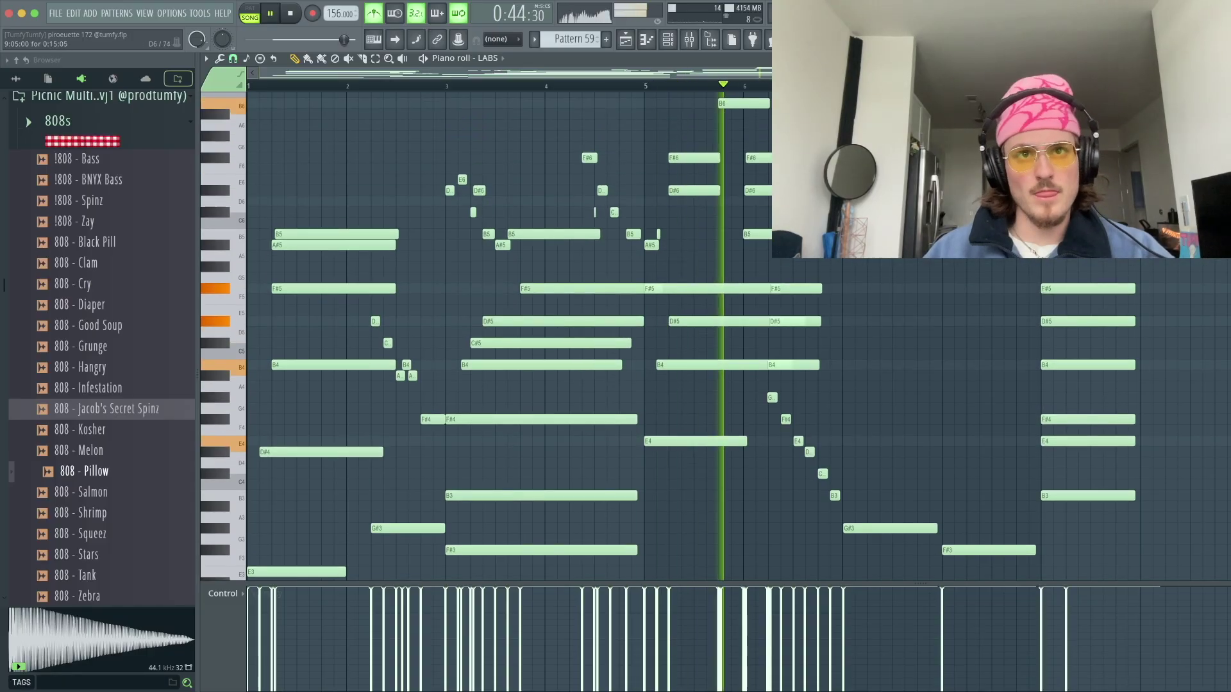
click(233, 58)
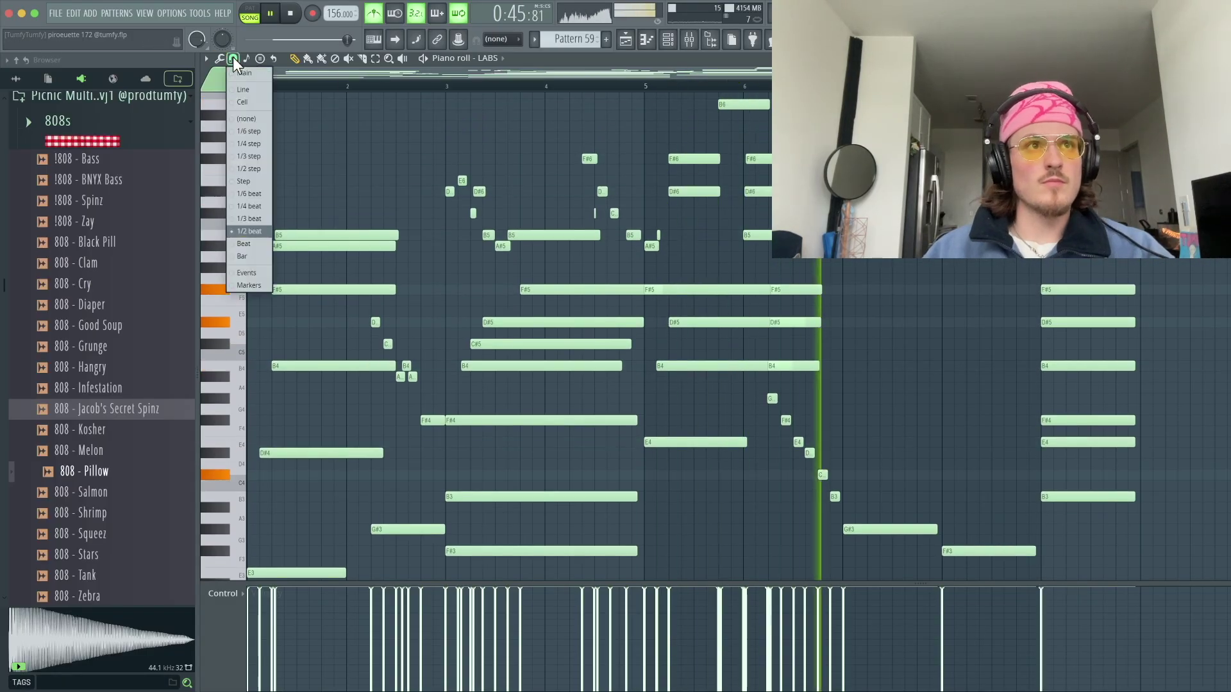
click(249, 231)
key(space)
click(834, 262)
key(space)
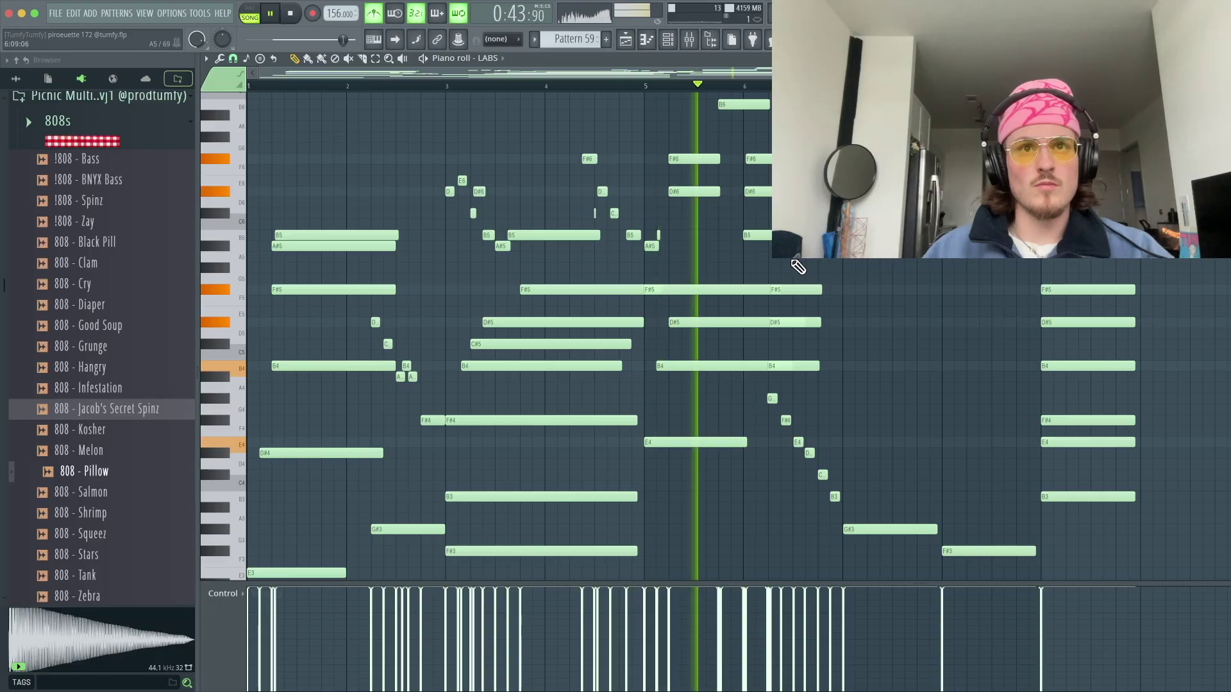
click(763, 260)
right_click(792, 261)
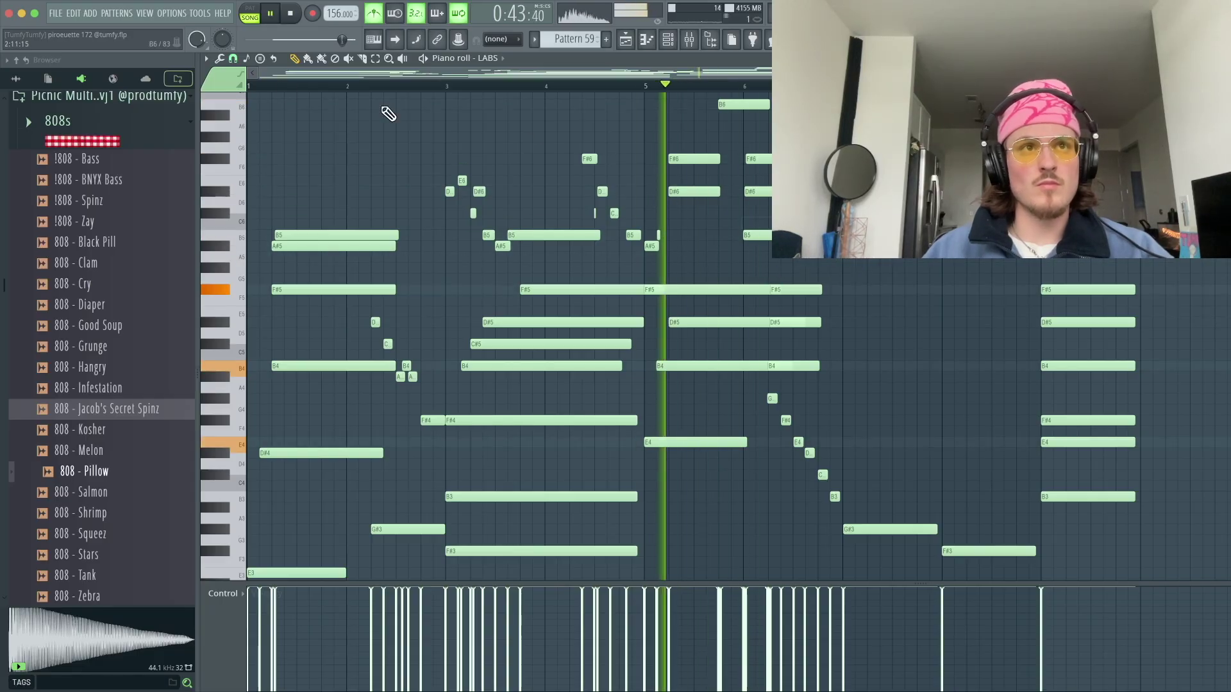
- Set note snapping to Step and lower the G#4, F#4 and E4 of the bar 6 run by one octave
click(233, 59)
click(256, 181)
scroll(731, 236, up, 3)
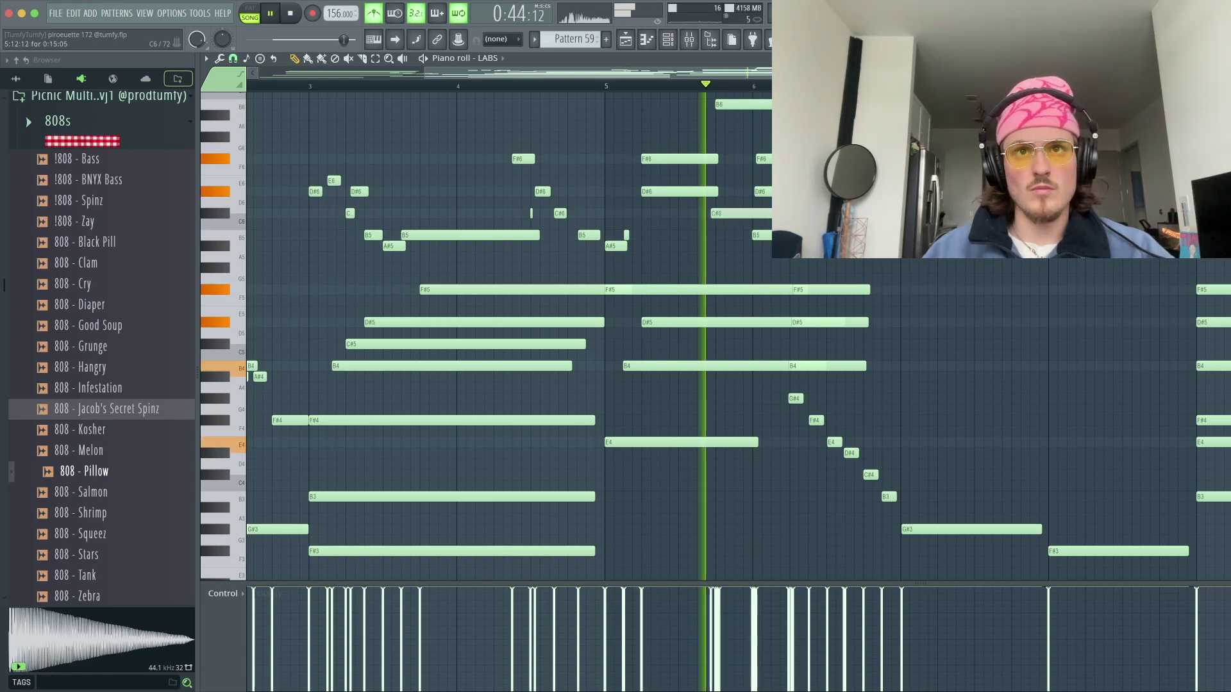
drag(791, 385, 929, 613)
key(ctrl+Down)
key(ctrl+Up)
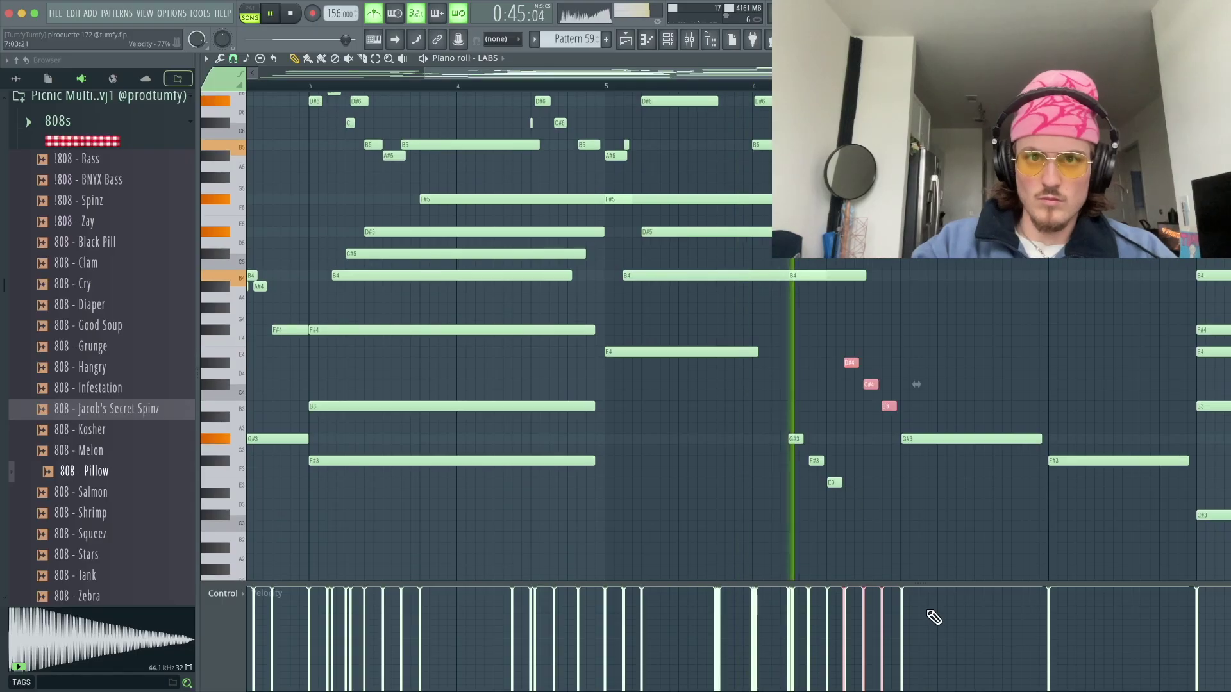
- Lower the D#4 and C#4 of the bar 6 run by one octave and delete the closing B3
click(958, 550)
right_click(978, 553)
drag(907, 391, 838, 353)
key(ctrl+Down)
ctrl+click(836, 346)
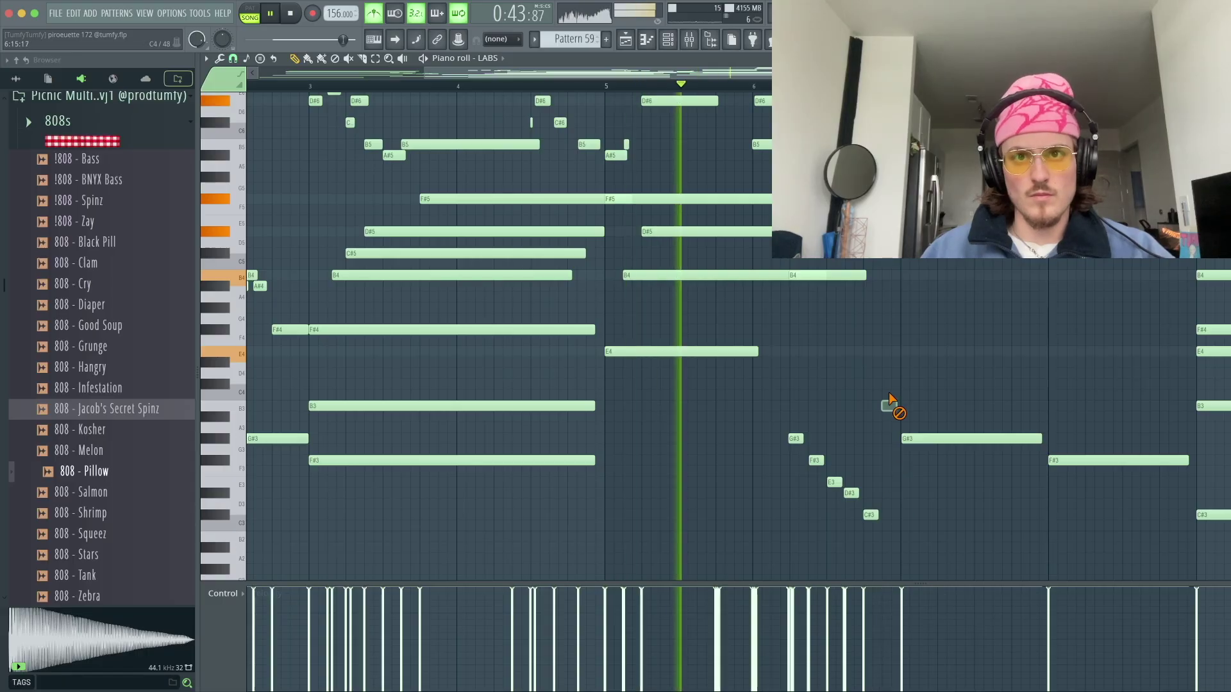
scroll(835, 363, up, 1)
scroll(835, 363, up, 3)
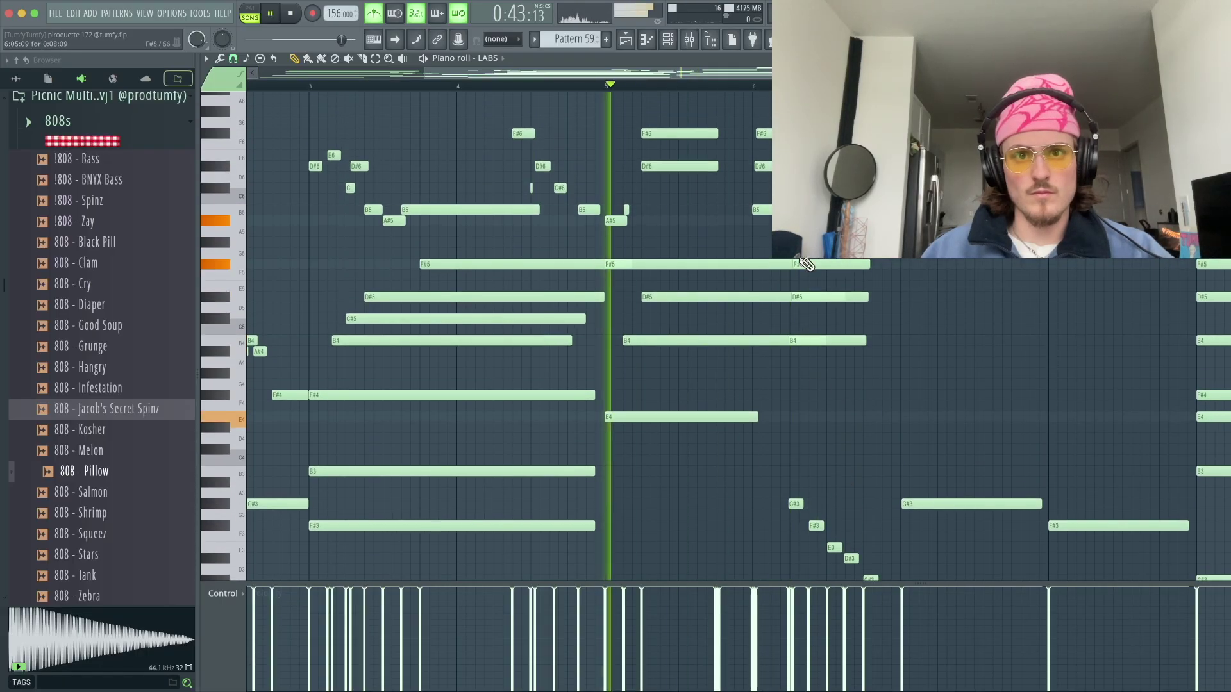
- Play back the bar 6 run and delete its E3 note
key(space)
key(space)
click(834, 529)
right_click(840, 530)
key(space)
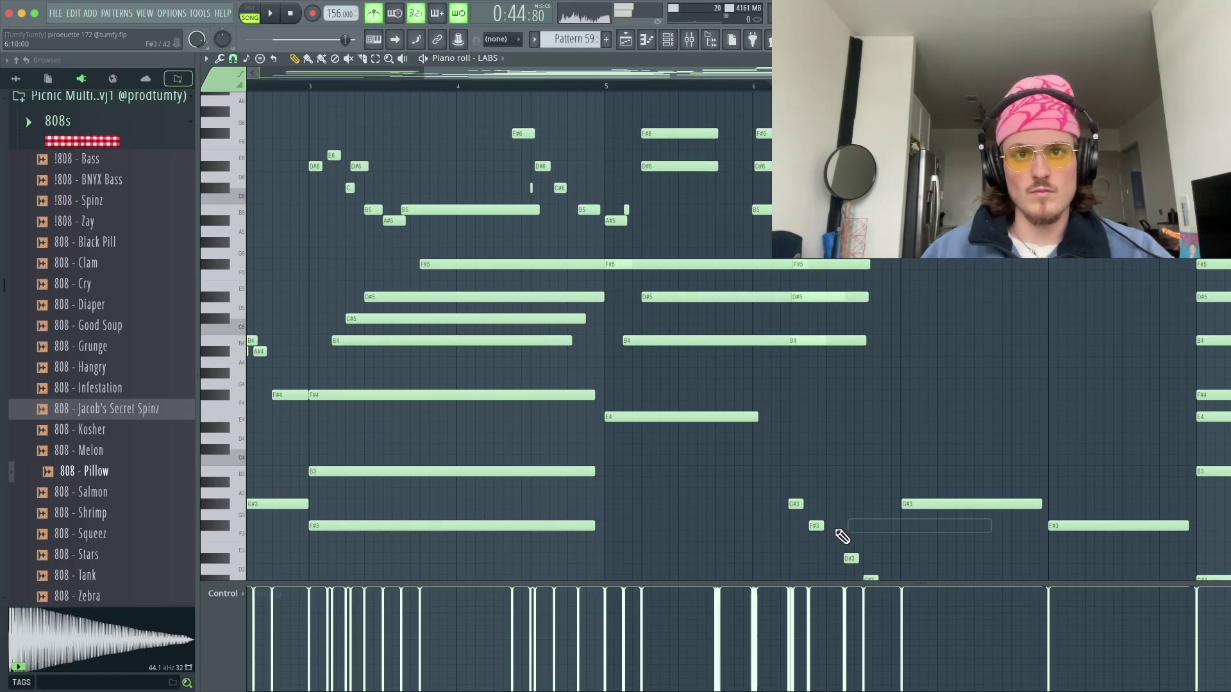
- Lengthen the F#3 in the bar 6 run to fill the gap and add a B3 right after it
key(space)
drag(822, 528, 844, 529)
key(space)
drag(843, 440, 845, 478)
key(space)
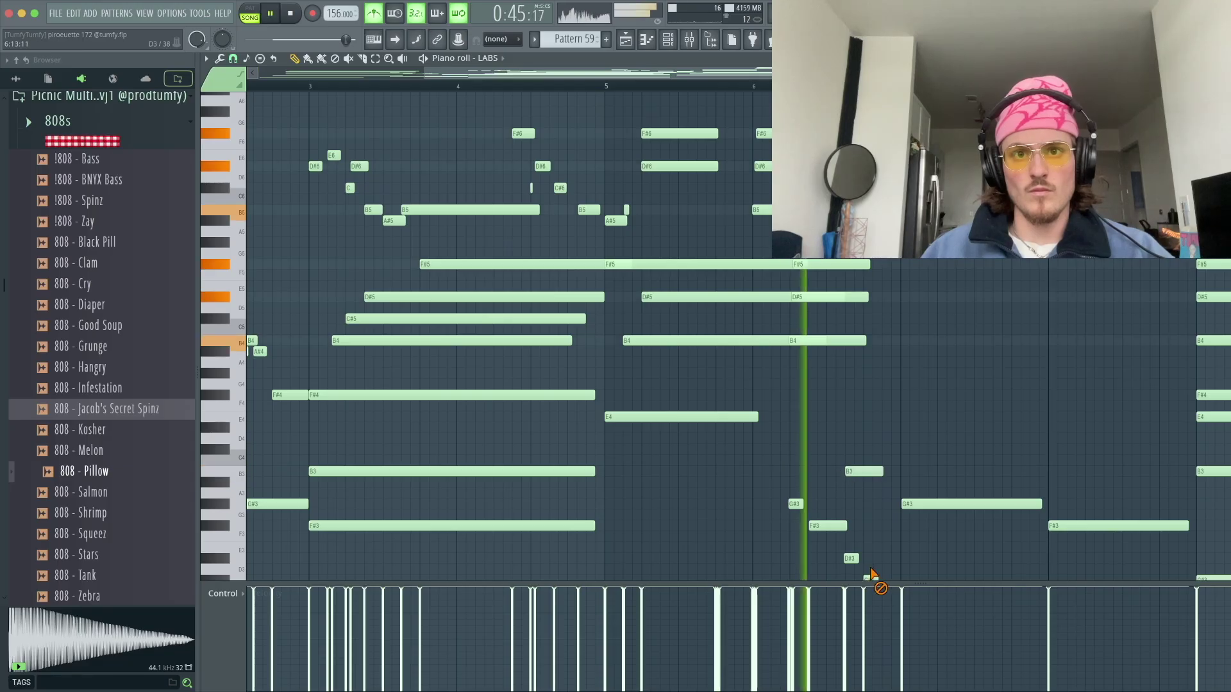
- Delete the D#3 and C#3 notes at the end of the bar 6 run and add an A#3 after the B3
scroll(874, 448, down, 3)
click(885, 416)
key(space)
key(space)
right_click(886, 415)
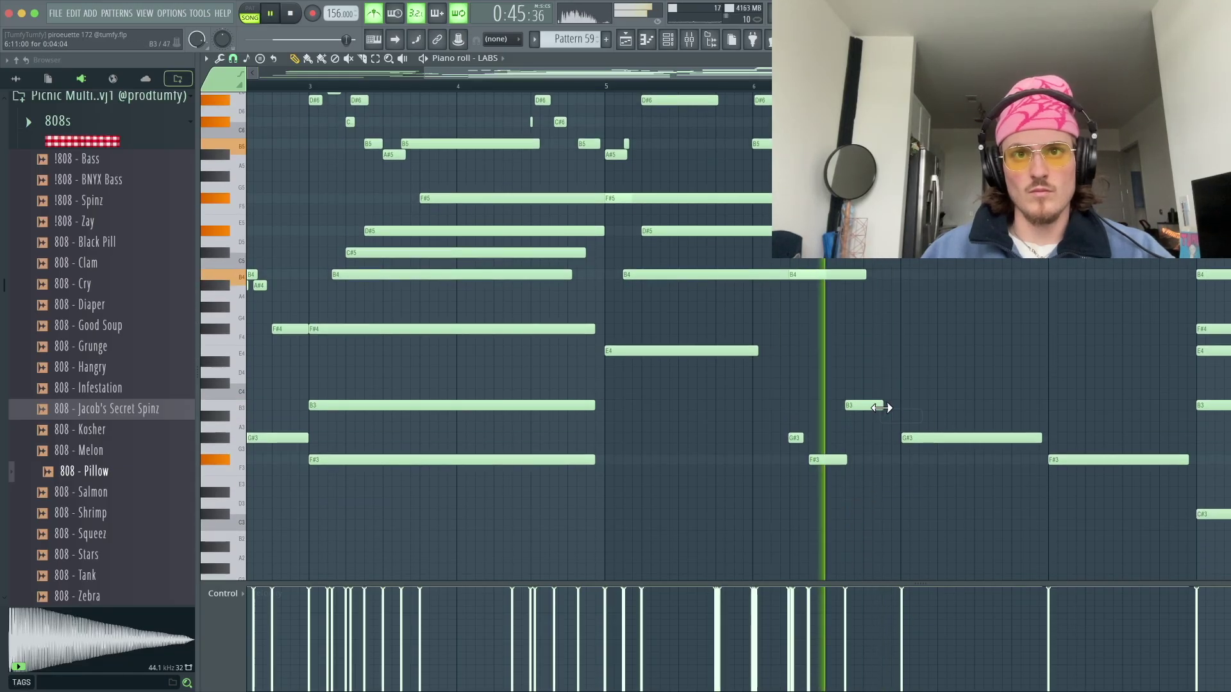
key(space)
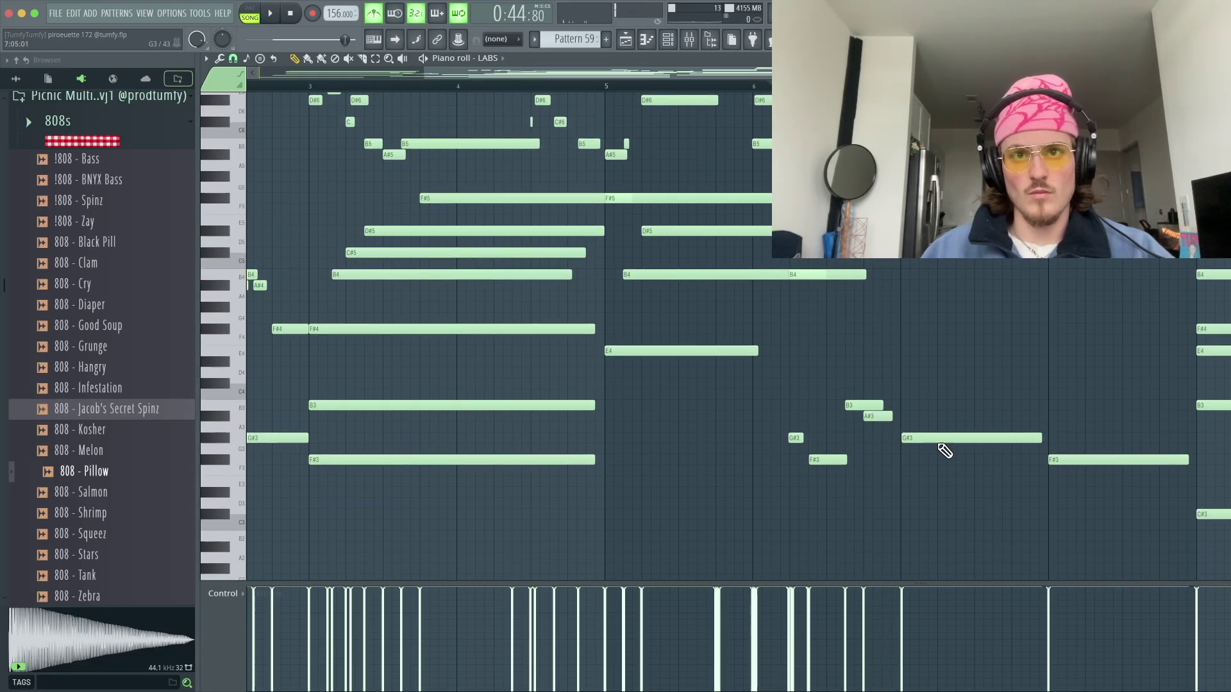
- Shorten the B3 and A#3 to one step each and start the long G#3 one step earlier, directly after them
drag(940, 443, 922, 443)
key(space)
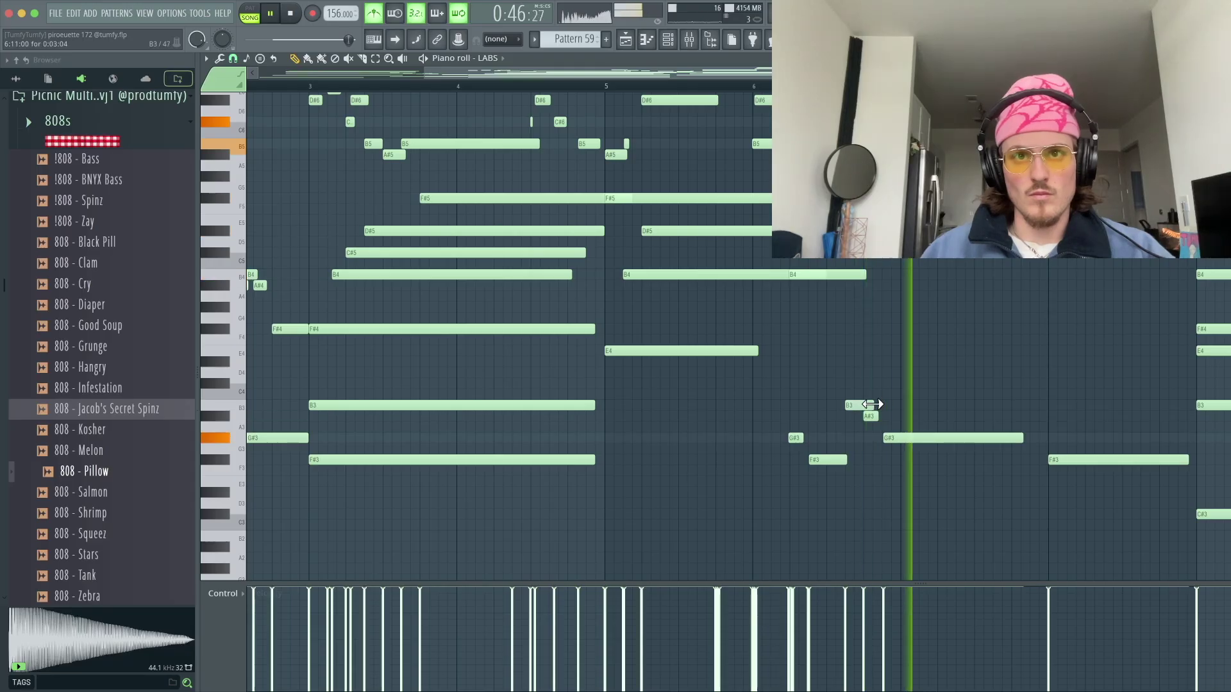
key(space)
- Layer G#4, B4 and F#5 above the long G#3 around bar 7, each starting one step after the previous one
click(885, 329)
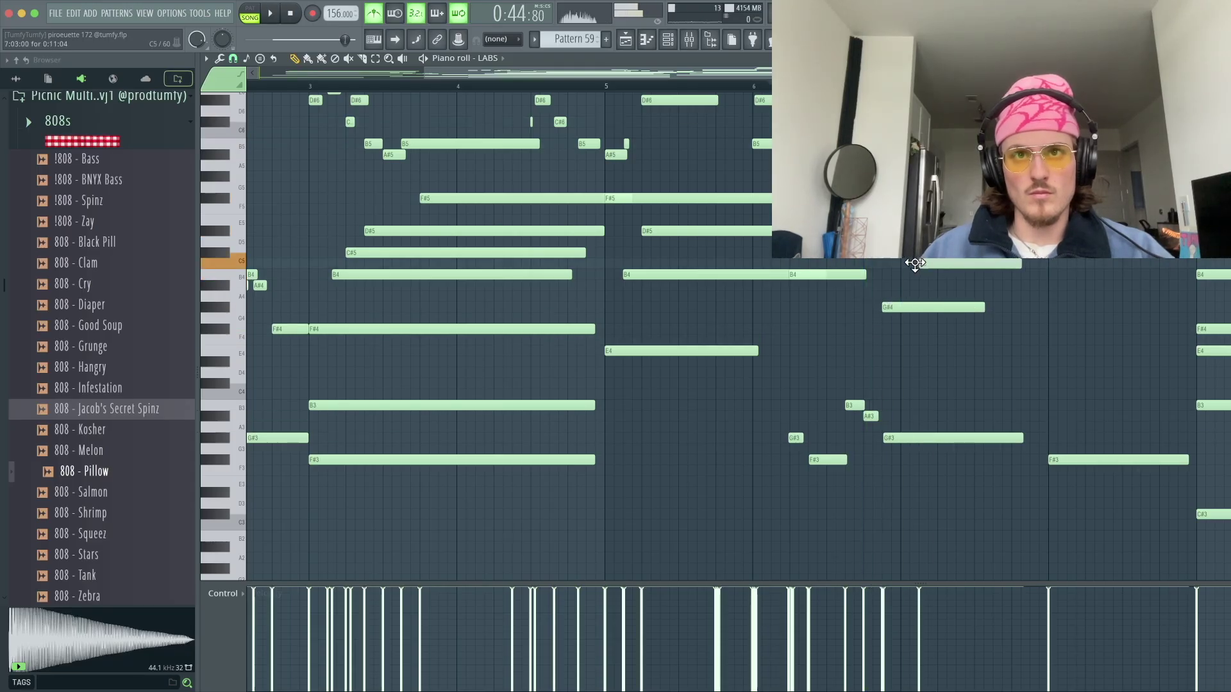
key(space)
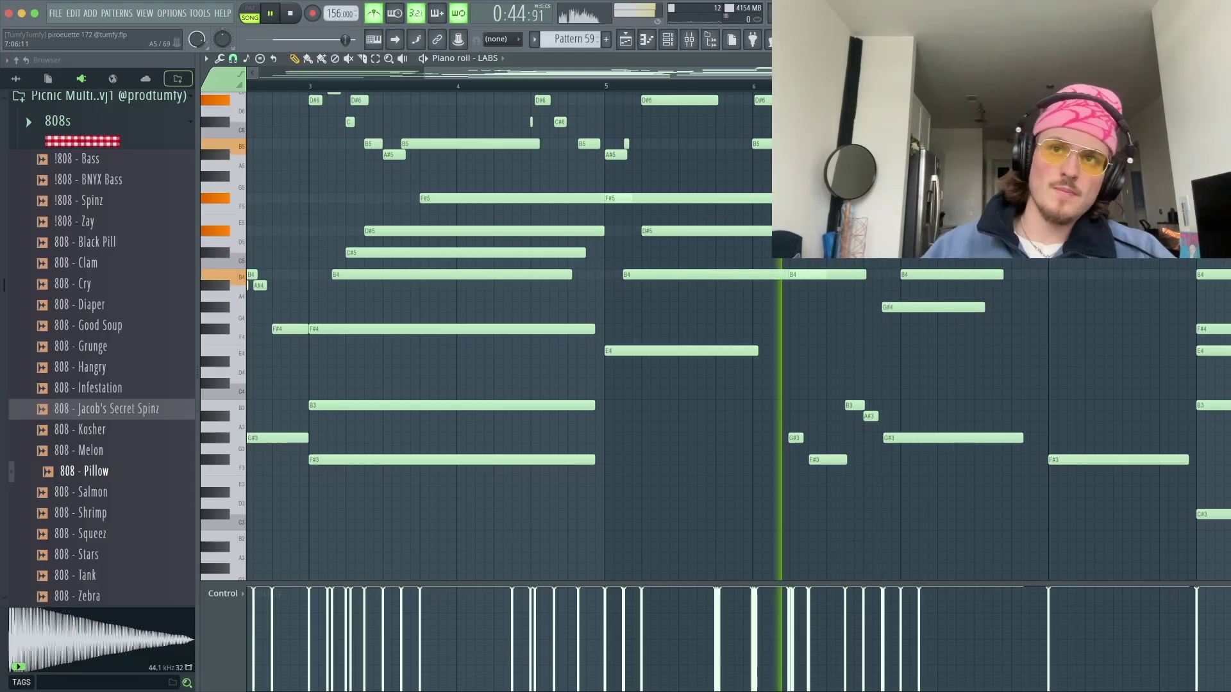
scroll(942, 256, up, 3)
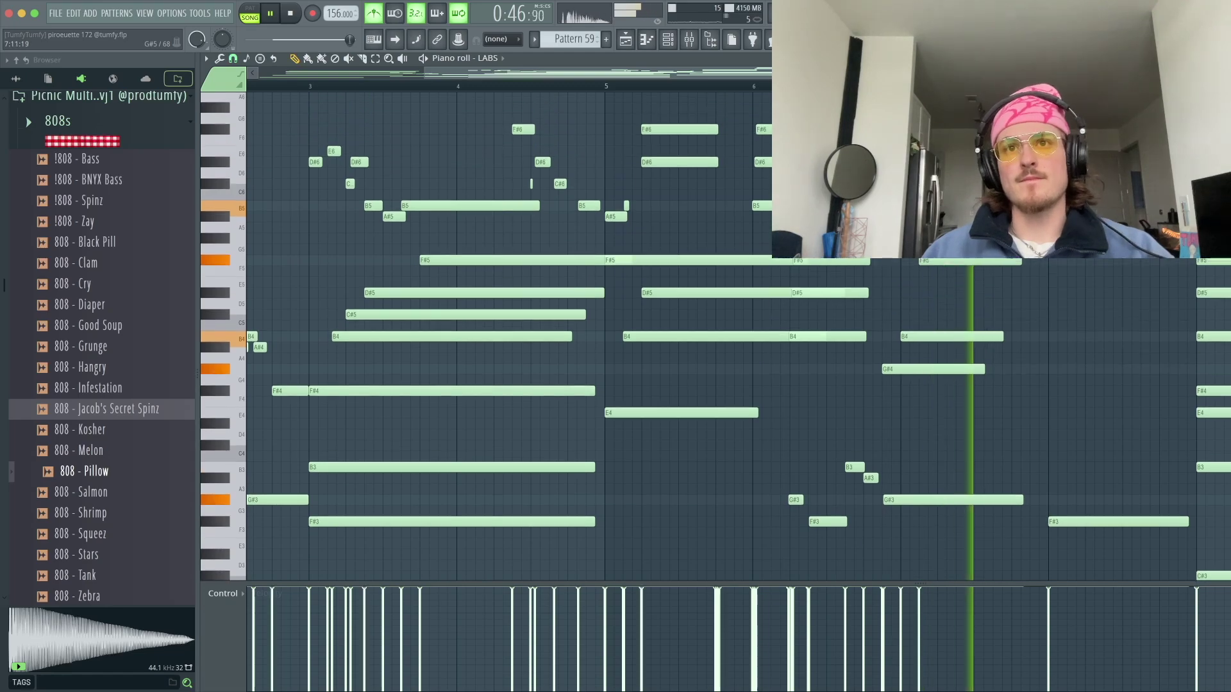
- Duplicate the staggered G#4, B4 and F#5 group towards the start of bar 8 and play back the passage
key(space)
key(space)
mouse_move(945, 296)
mouse_down()
mouse_move(899, 421)
mouse_move(1040, 405)
mouse_move(1021, 405)
mouse_up()
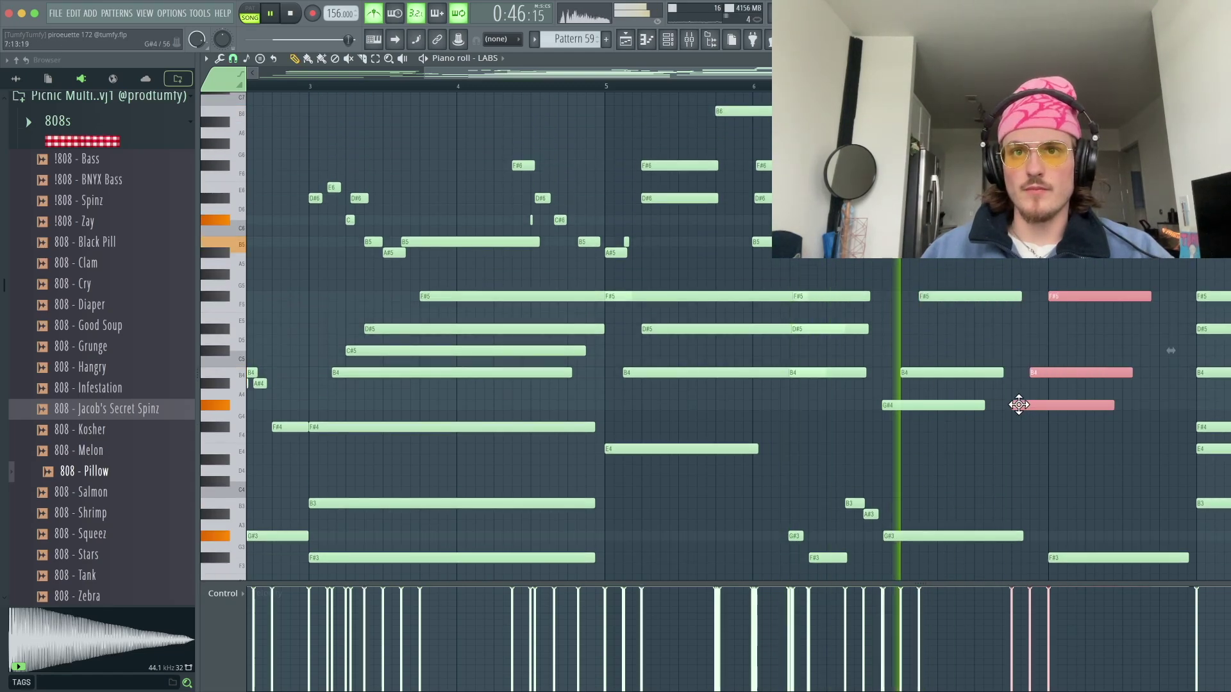
ctrl+click(1088, 467)
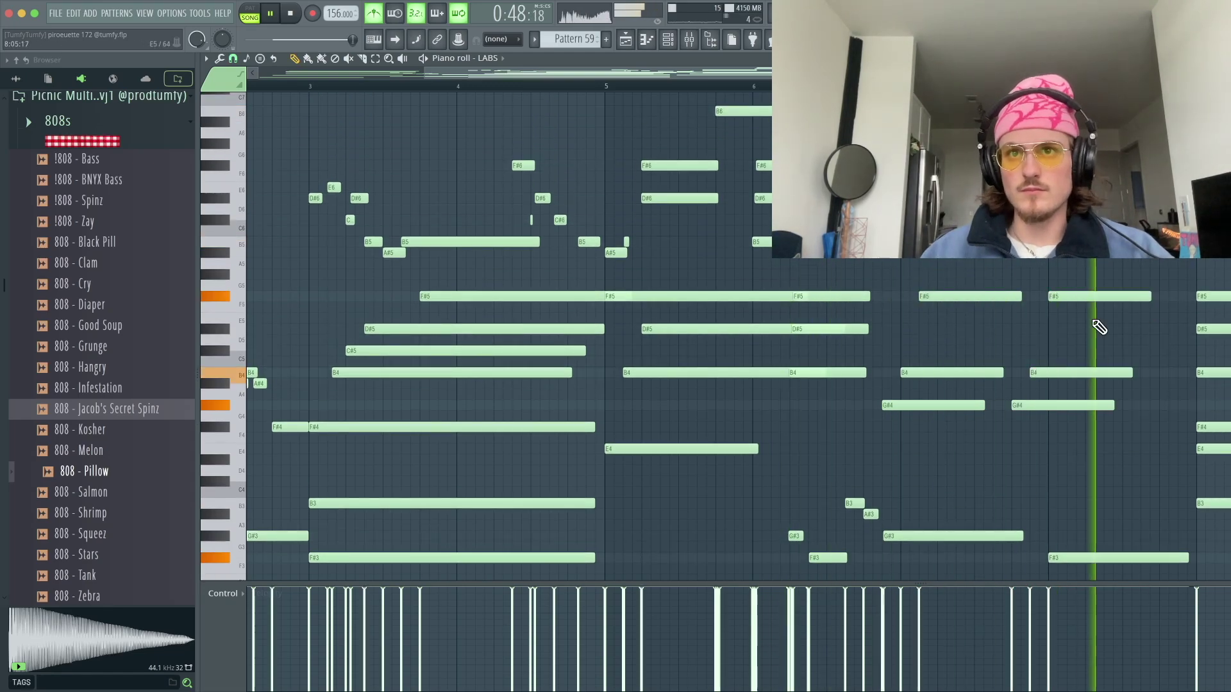
key(space)
click(1079, 295)
key(space)
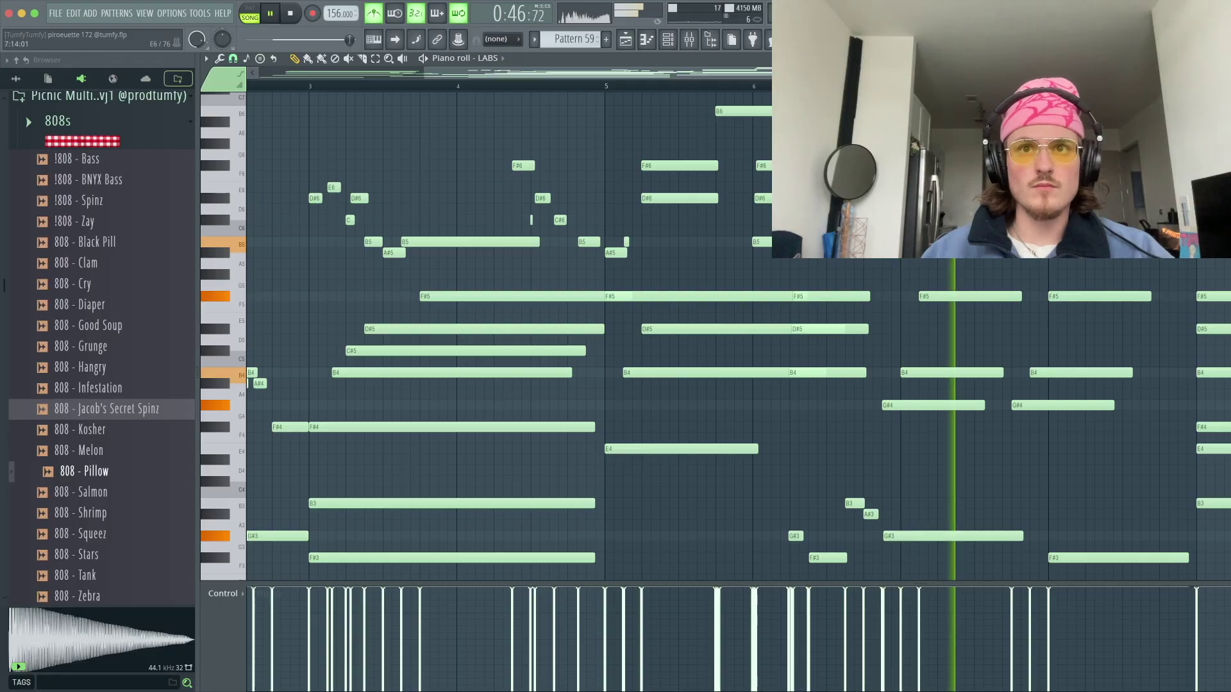
- Move the duplicated group one step earlier, raise its F#5 to B5 and add an E4 at the start of bar 8
key(space)
key(space)
drag(1077, 285, 1003, 404)
click(1047, 449)
key(space)
drag(1045, 296, 1046, 261)
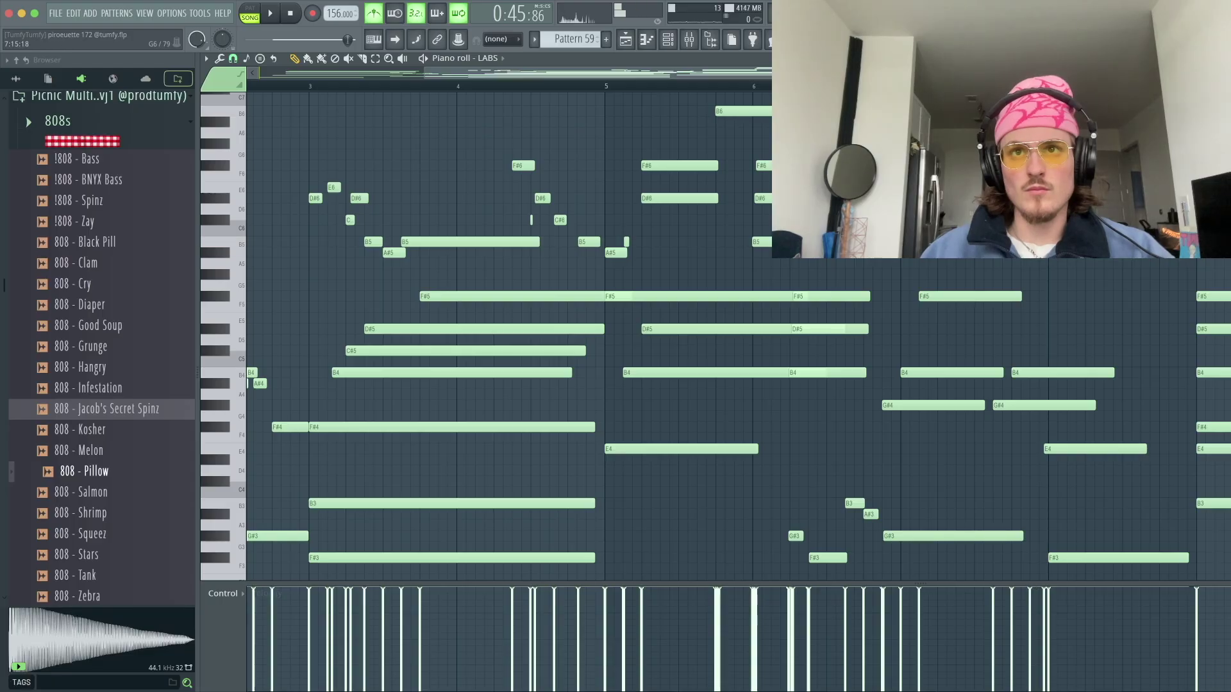
scroll(642, 334, up, 2)
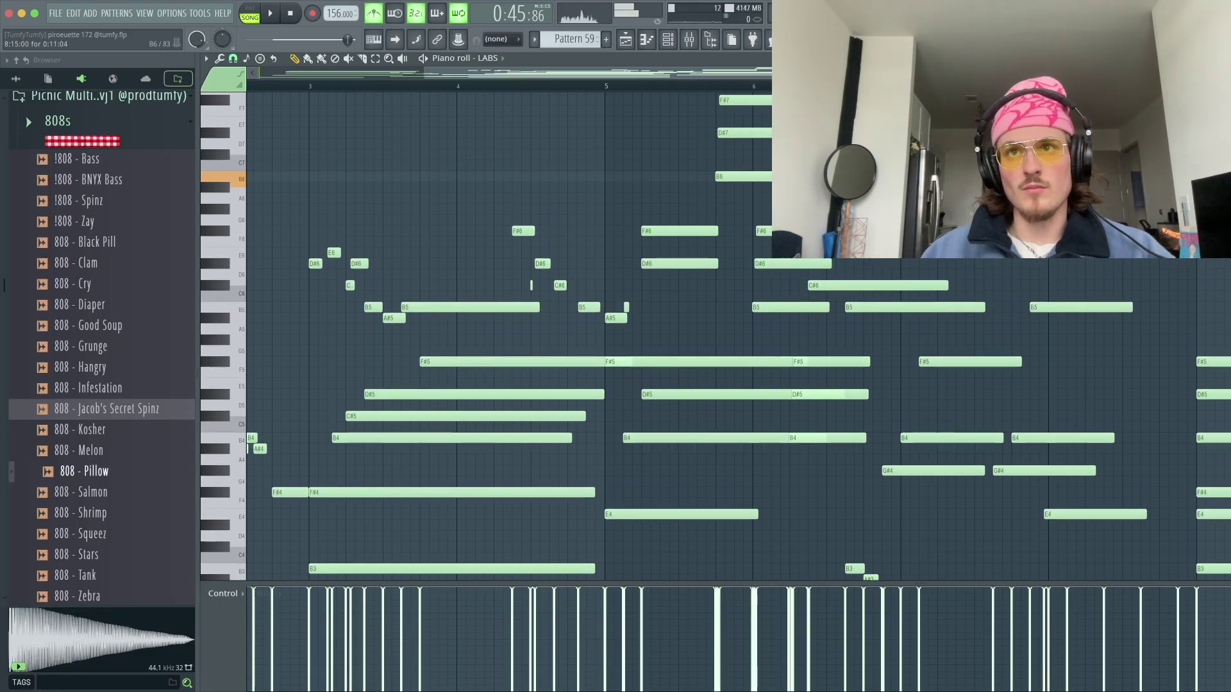
- Turn off the metronome and lower the E4 at the start of bar 8 to C#4 during playback
key(space)
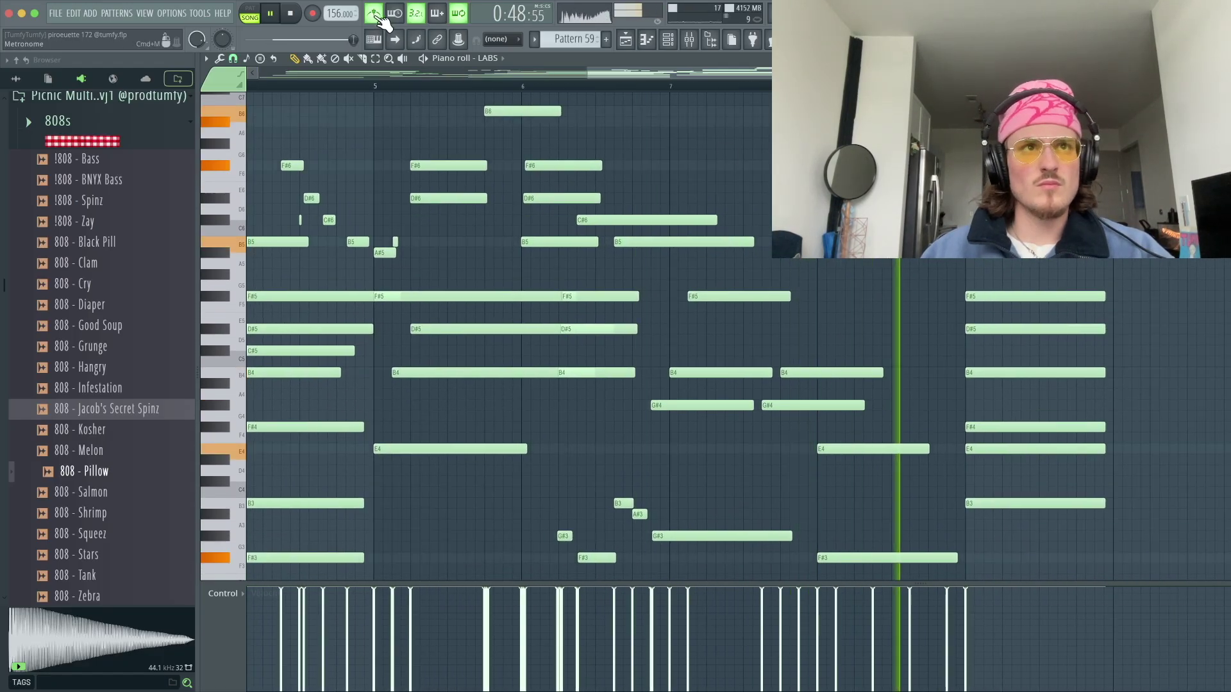
scroll(895, 522, down, 3)
key(space)
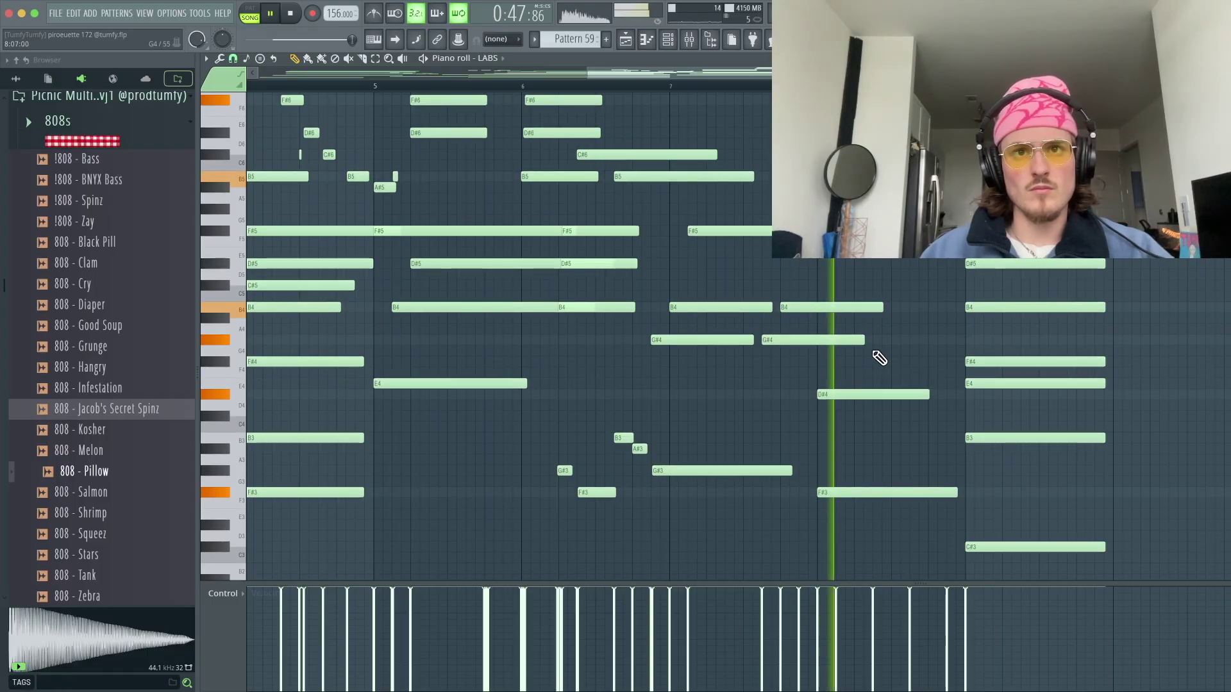
key(space)
key(space)
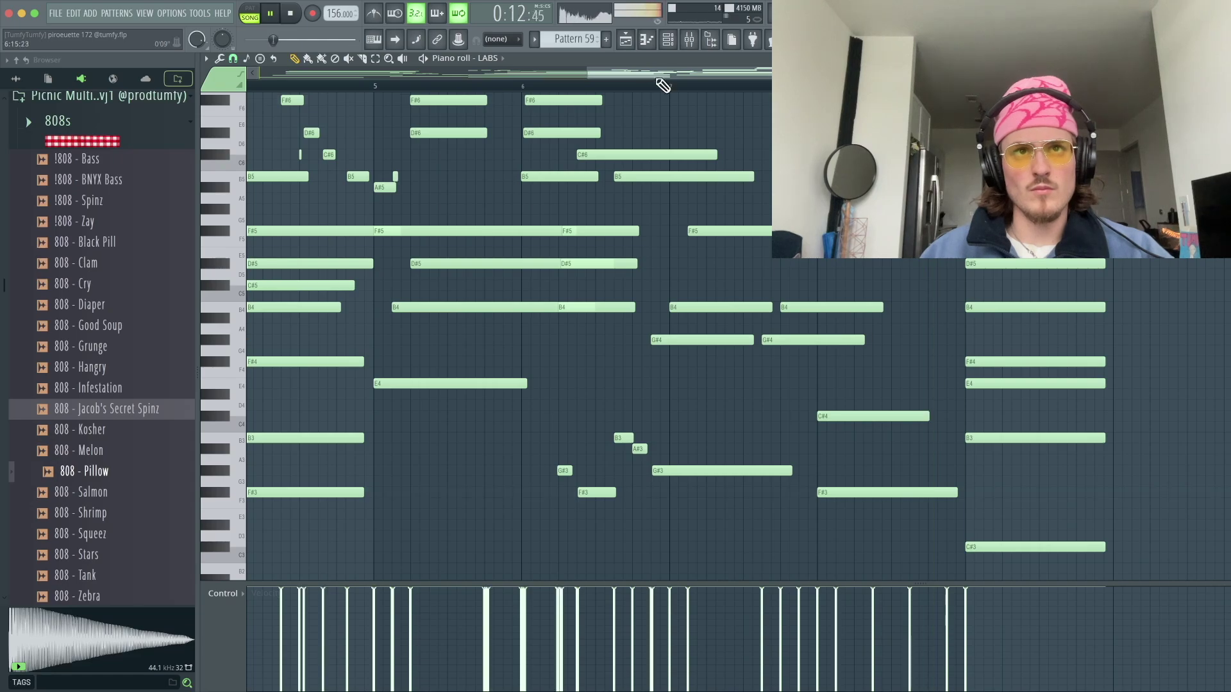
- Listen to the arrangement in the Playlist and move playback to bar 15
key(F5)
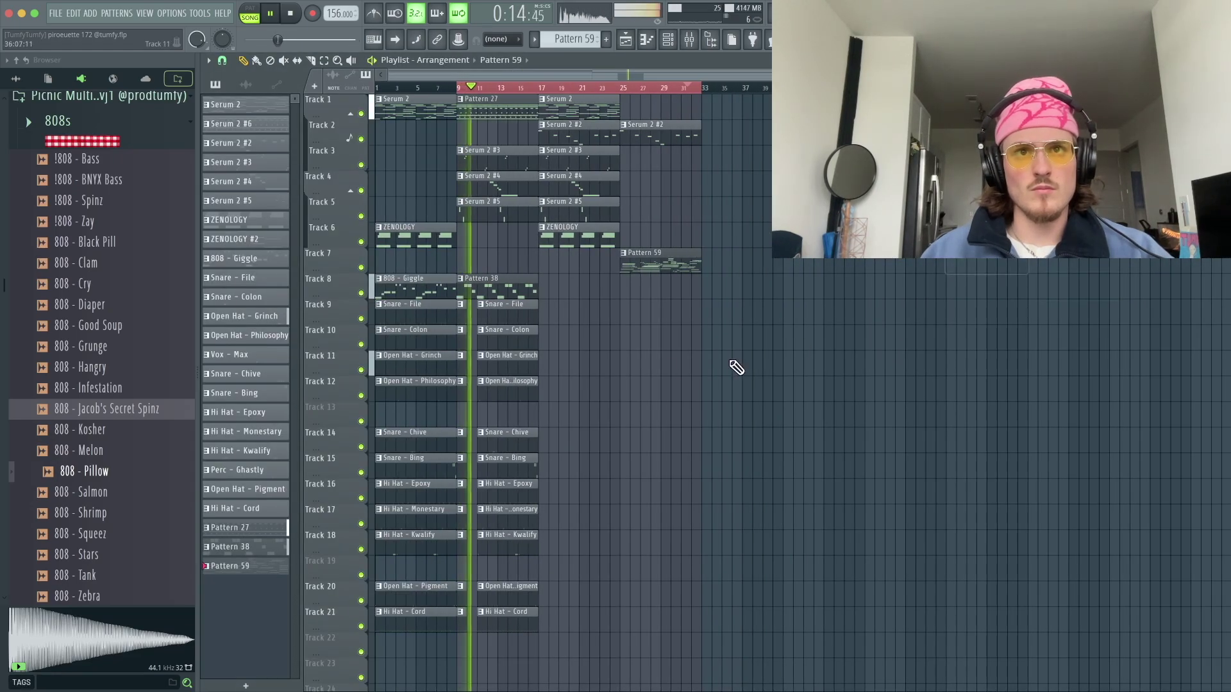
scroll(736, 367, up, 3)
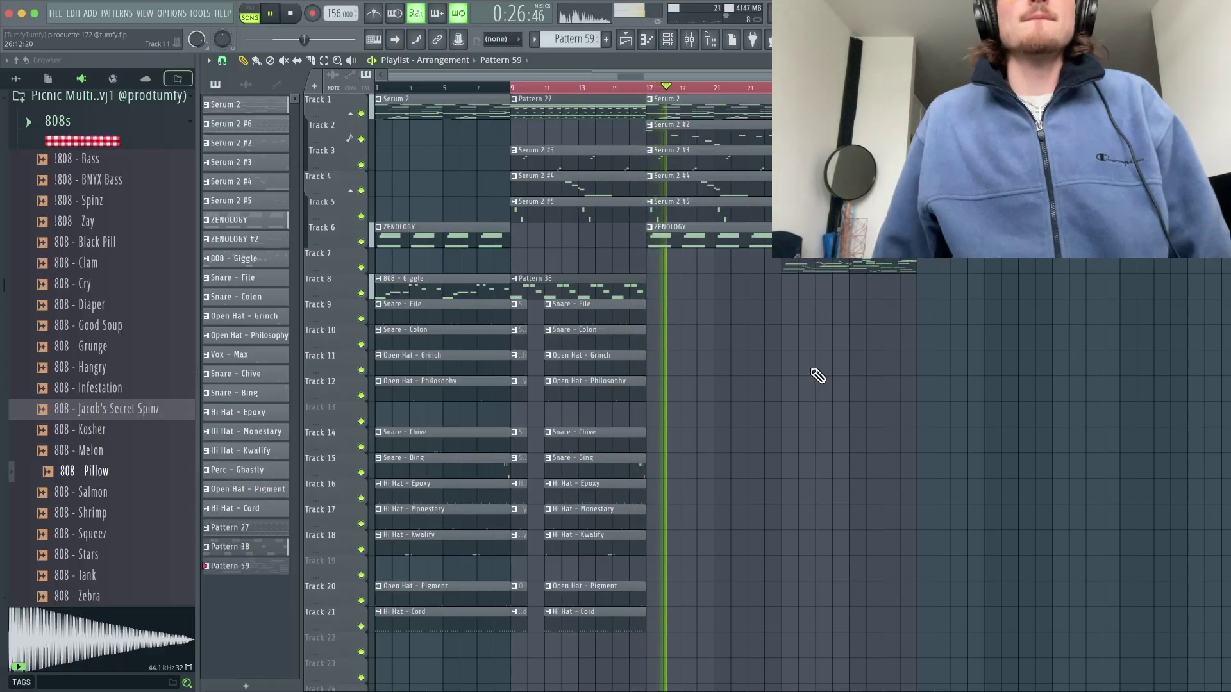
click(614, 88)
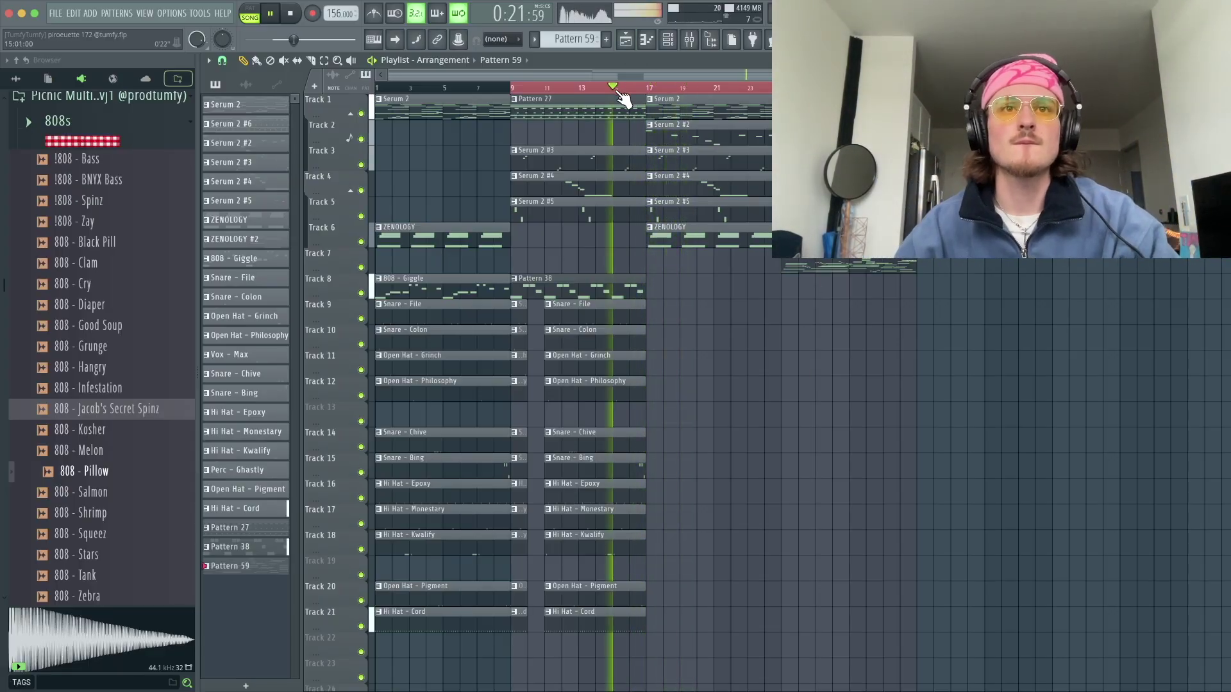
- Create an empty pattern after checking the 808 - Pillow notes and place it on Track 8 at bar 17, eight bars long
double_click(641, 290)
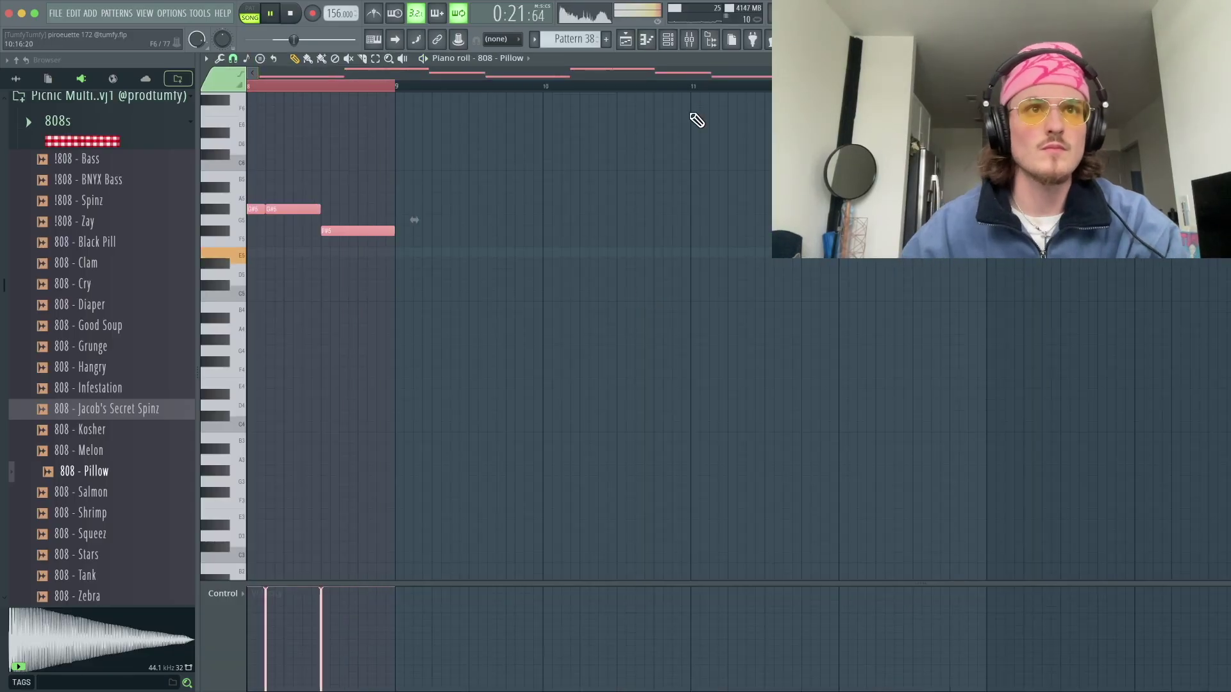
click(681, 45)
click(487, 623)
click(320, 182)
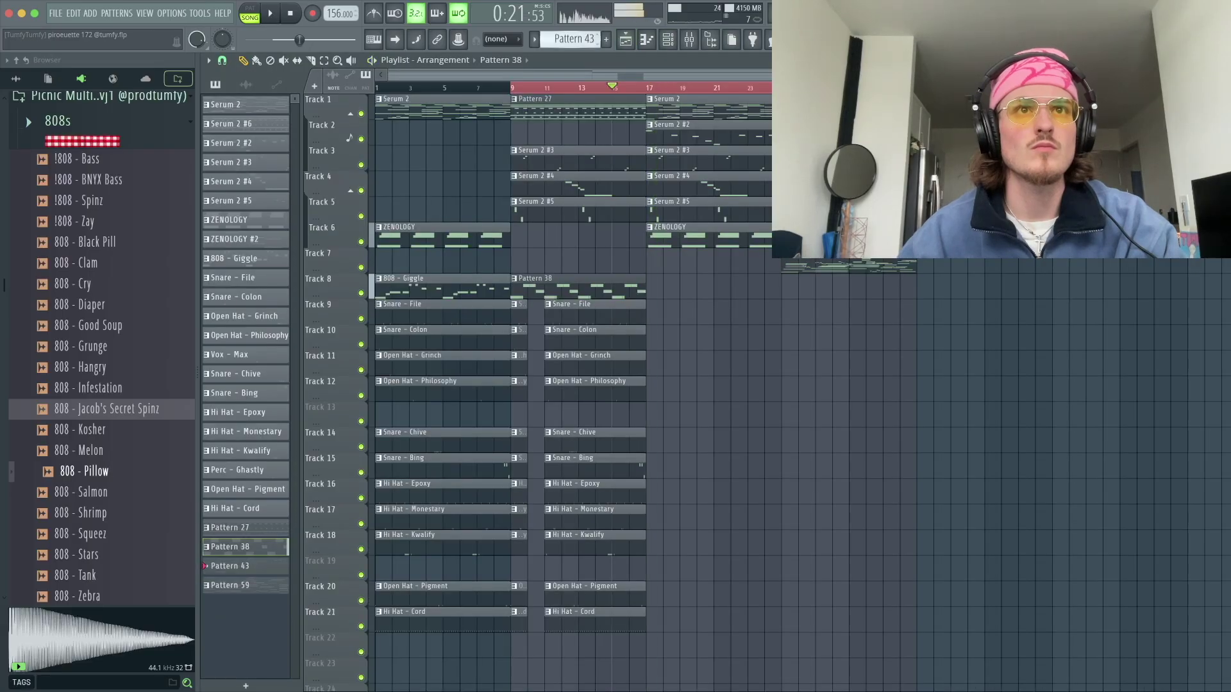
drag(662, 288, 780, 290)
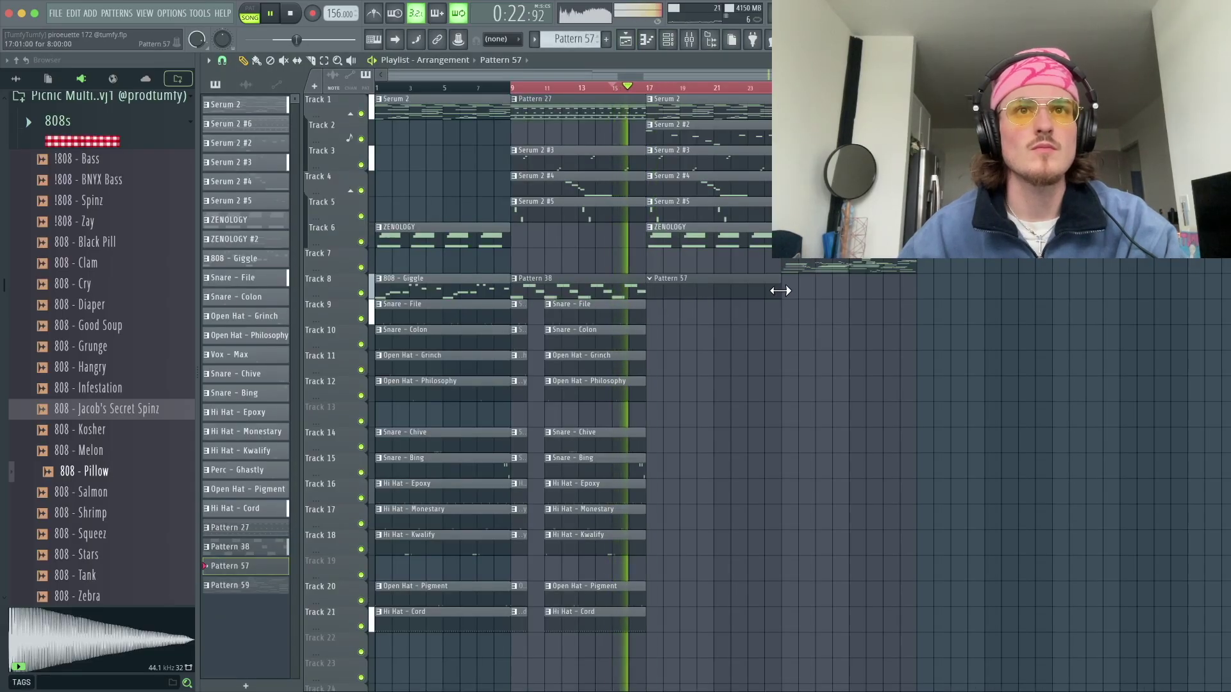
- Open the Serum 2 pattern and copy the lowest notes of its chords
double_click(686, 123)
drag(286, 335, 1230, 508)
key(F6)
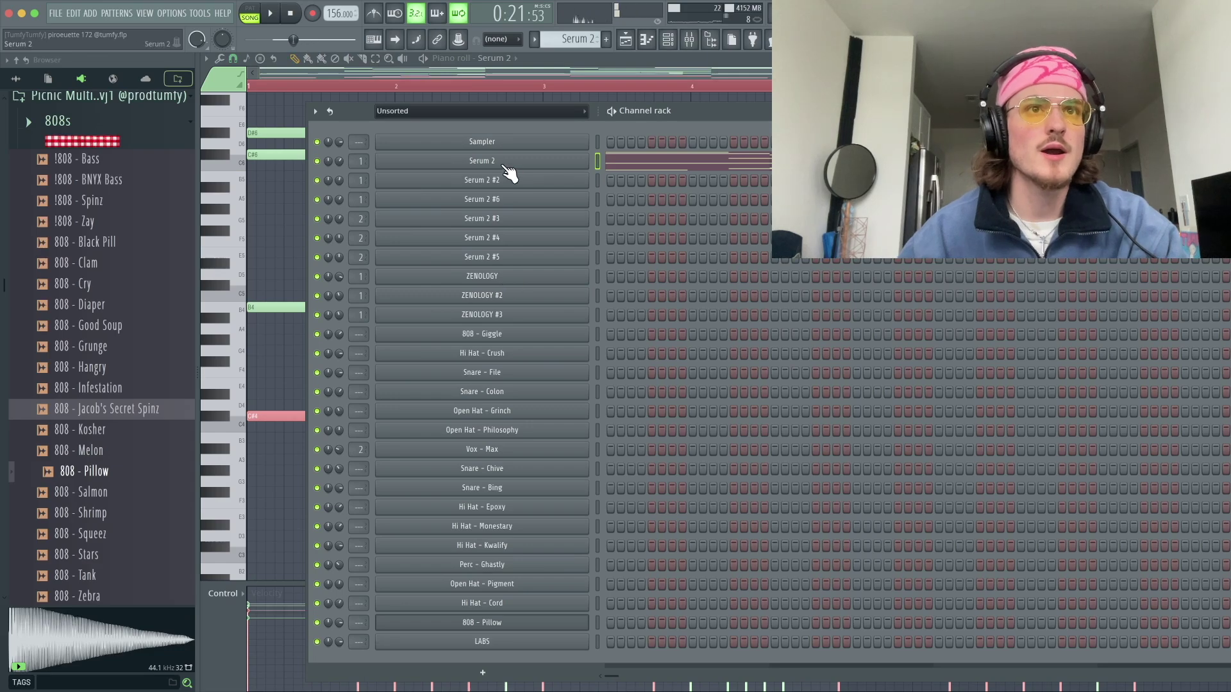
- Audition bass one-shots in the ! OXYGEN One Shot Kit folder, including BASS - ORBIT, BASS - PRESIDENT and BASS - RAIL
scroll(71, 478, up, 4)
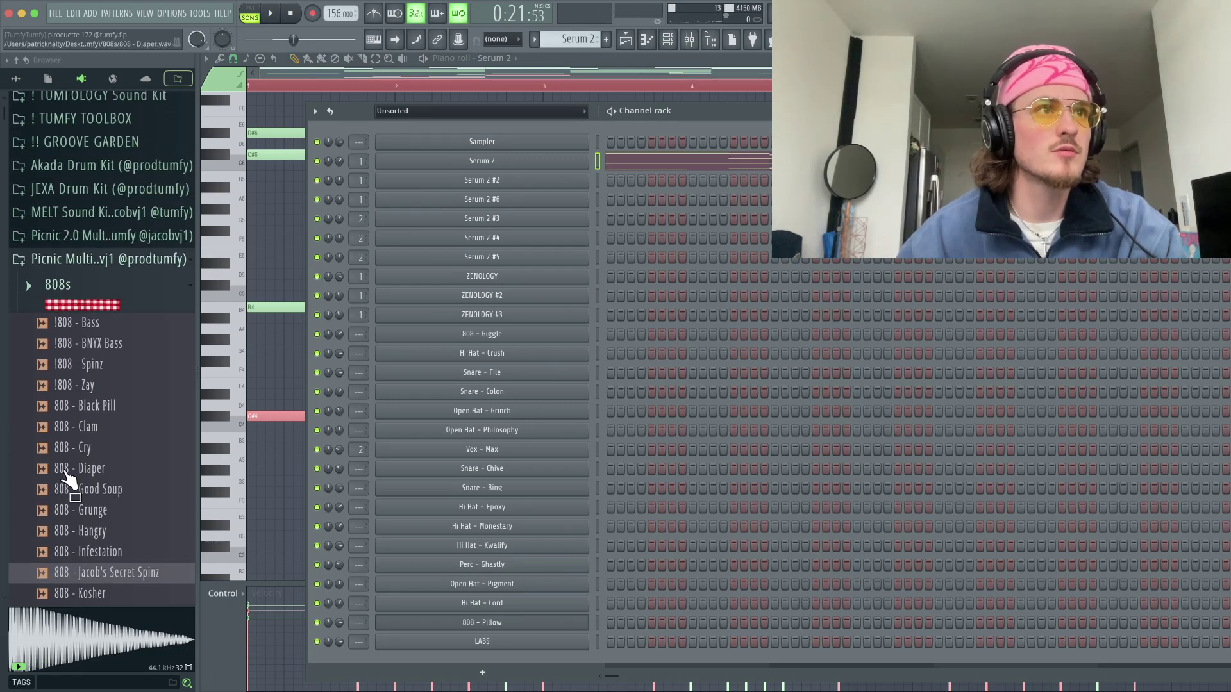
click(102, 196)
click(113, 132)
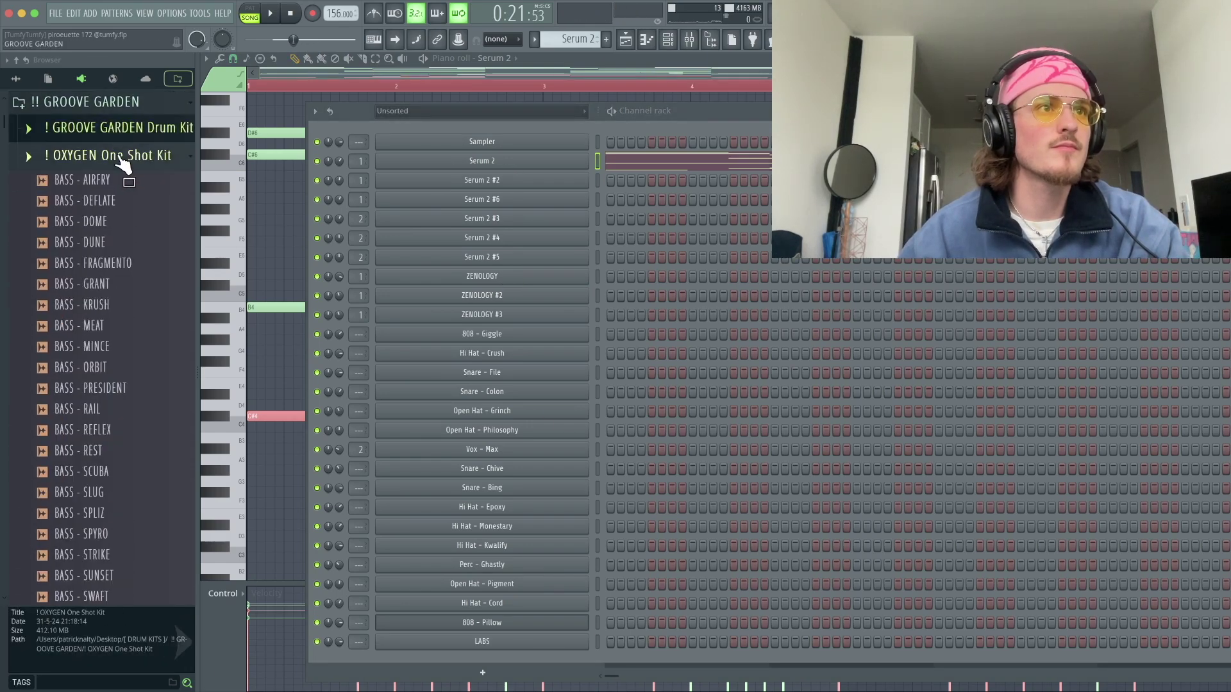
click(120, 159)
click(120, 159)
click(113, 262)
click(105, 259)
click(103, 289)
click(105, 317)
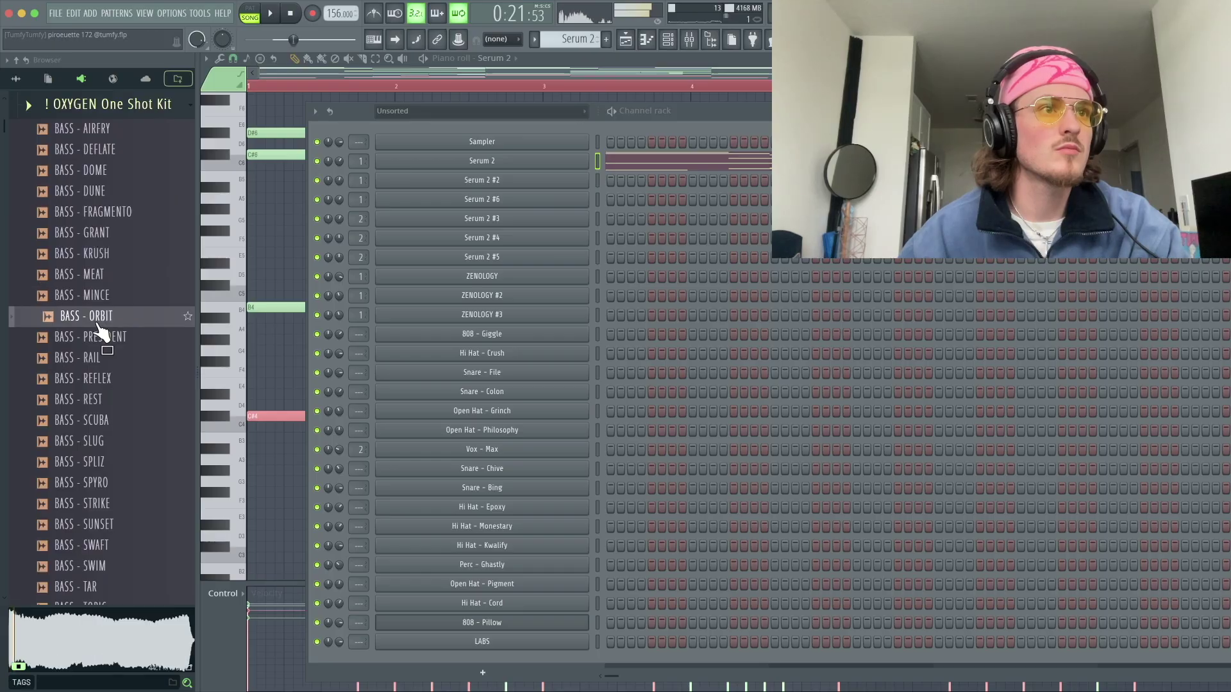
click(102, 336)
click(102, 358)
- Load BASS - RAIL as a new channel and paste the copied bass notes into its piano roll
drag(553, 689, 521, 663)
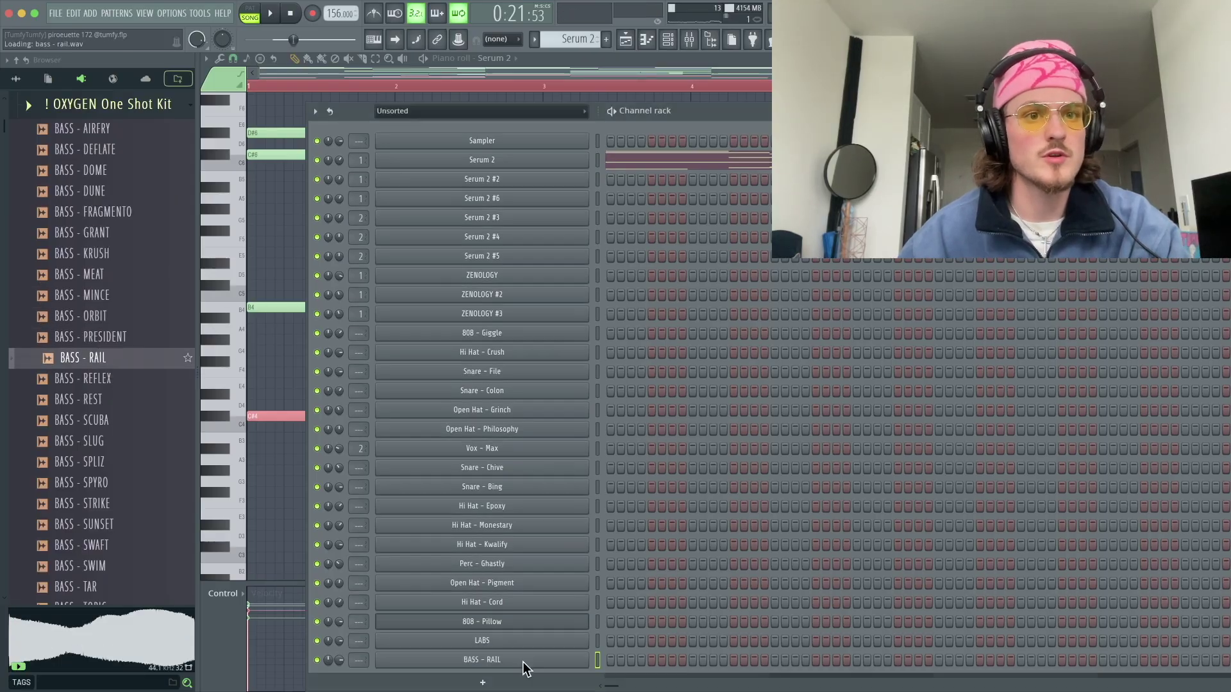
right_click(522, 662)
click(624, 497)
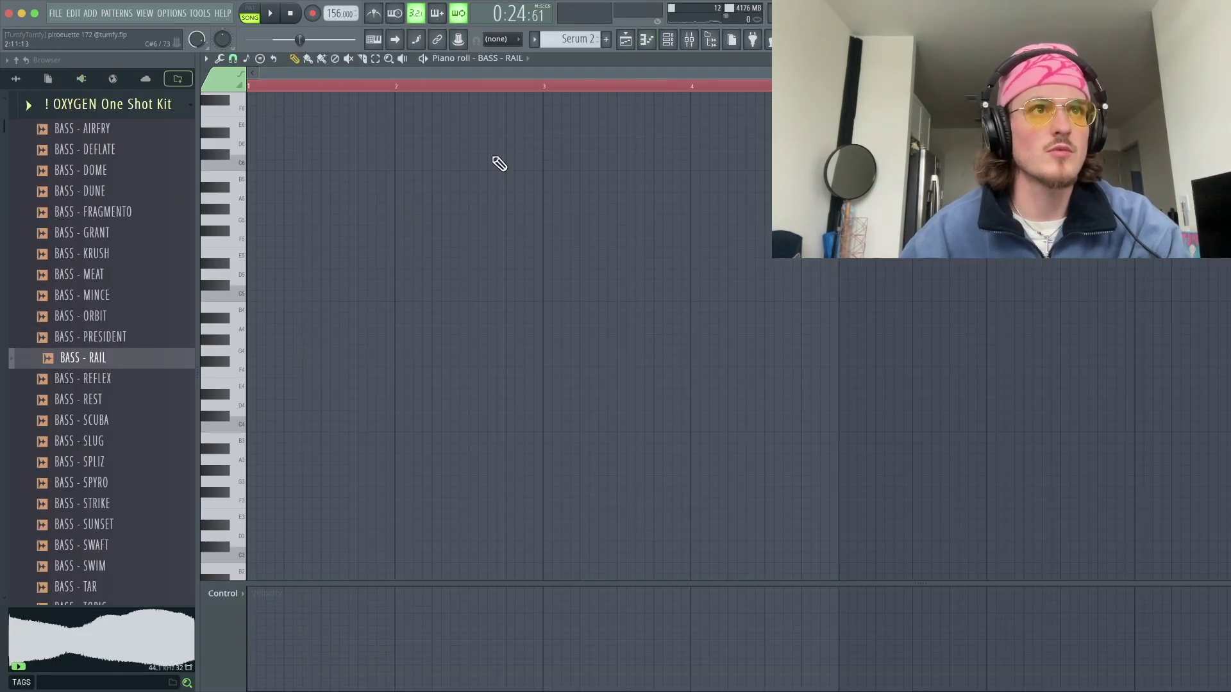
key(super+v)
key(space)
- Raise all pasted bass notes by one octave, make them legato and play them back
key(super+a)
key(super+Up)
key(space)
key(space)
key(super+l)
key(space)
key(space)
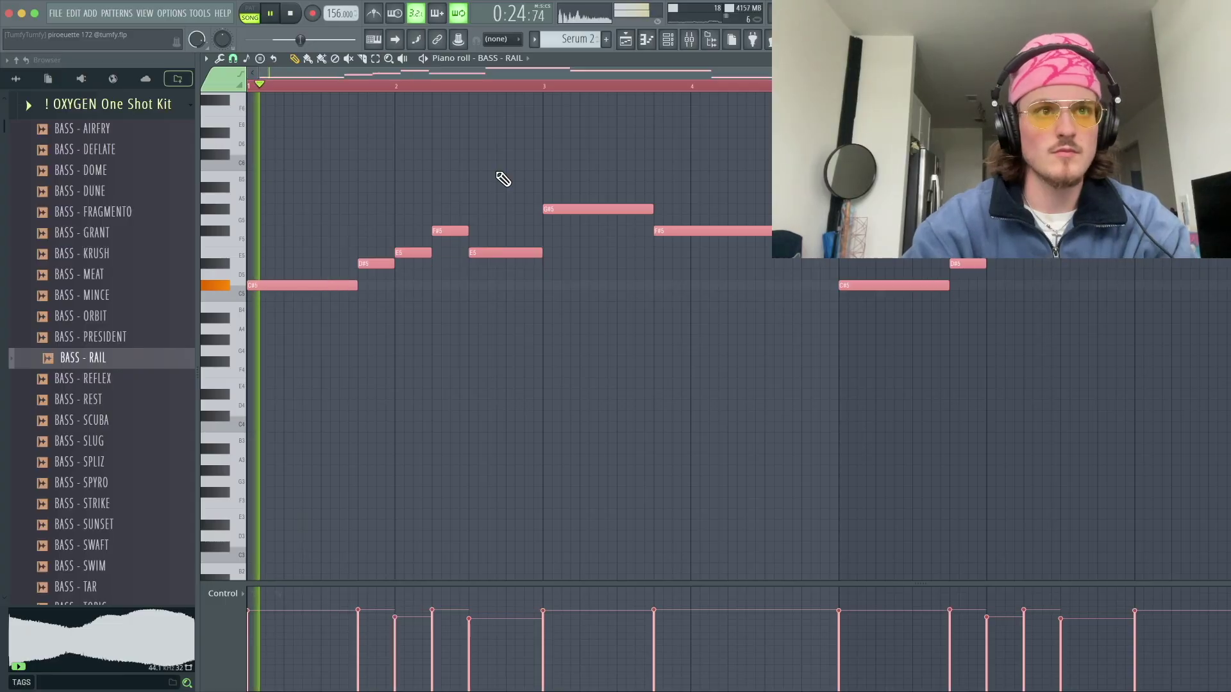
- Replace the BASS - RAIL sample in the channel with BASS - SLUG and play it back
middle_click(118, 443)
key(space)
key(space)
- Open the BASS - SLUG channel settings and bring up its envelope controls
click(668, 39)
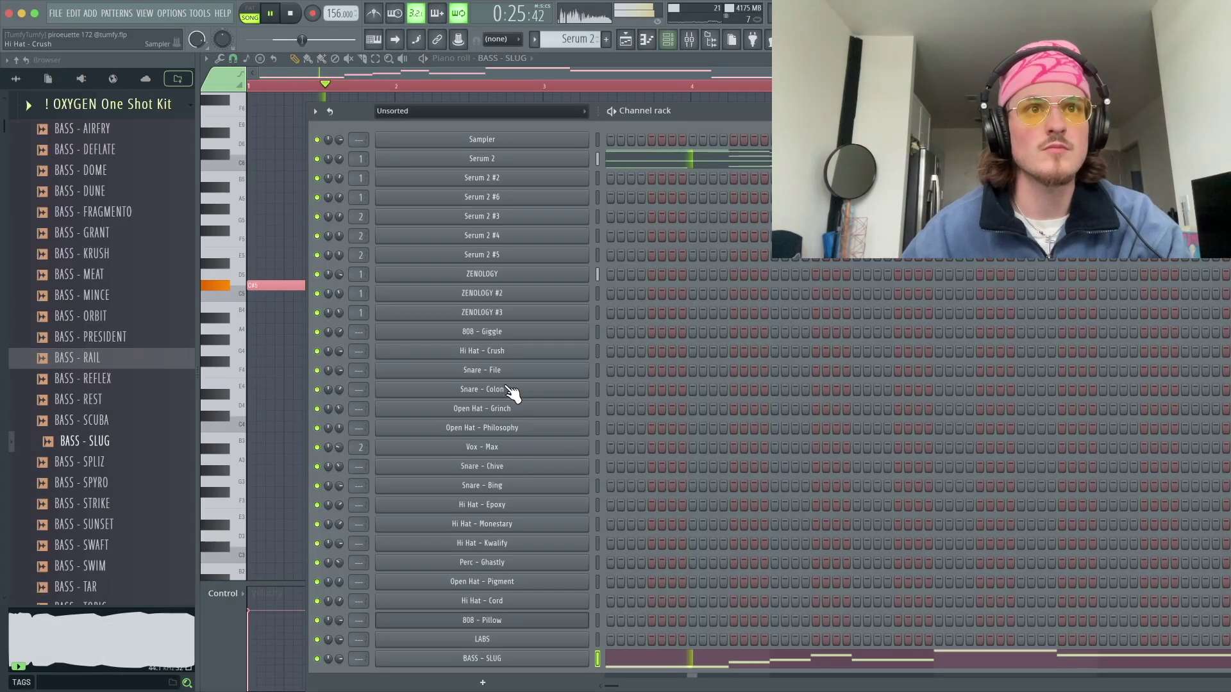
right_click(518, 665)
click(623, 599)
key(space)
key(space)
click(521, 660)
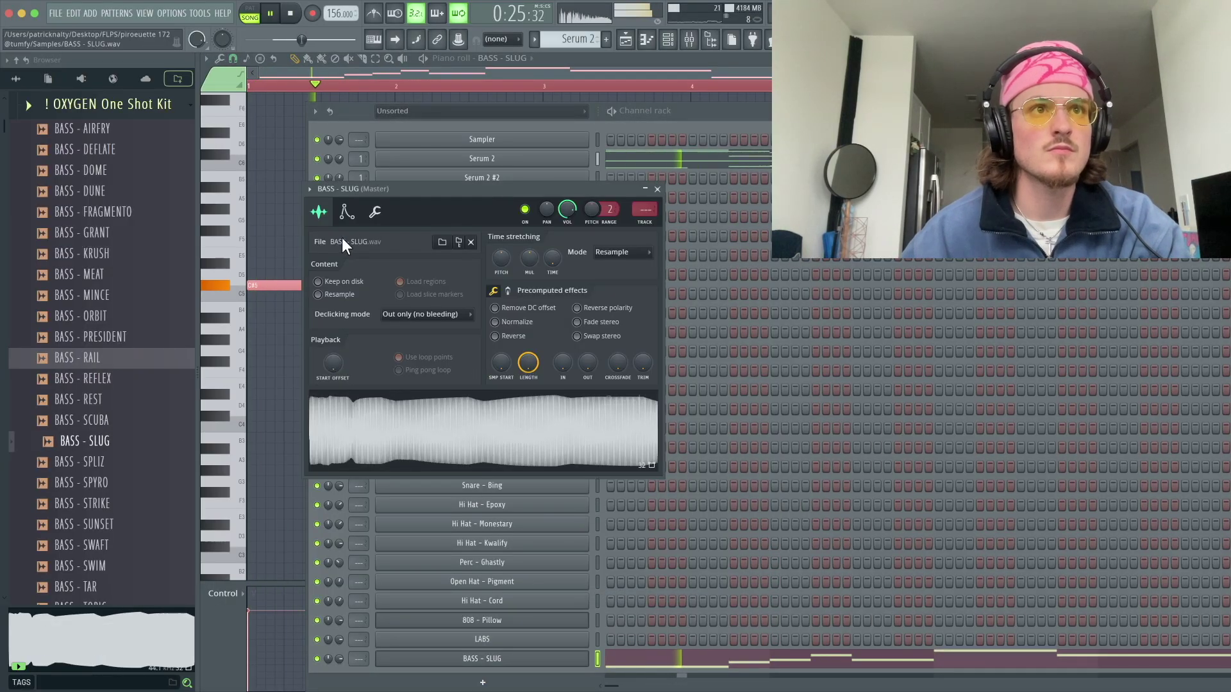
click(347, 213)
- Delete the F#5 and second E5 from bar 2 of the BASS - SLUG line and extend the first E5 with legato
key(F7)
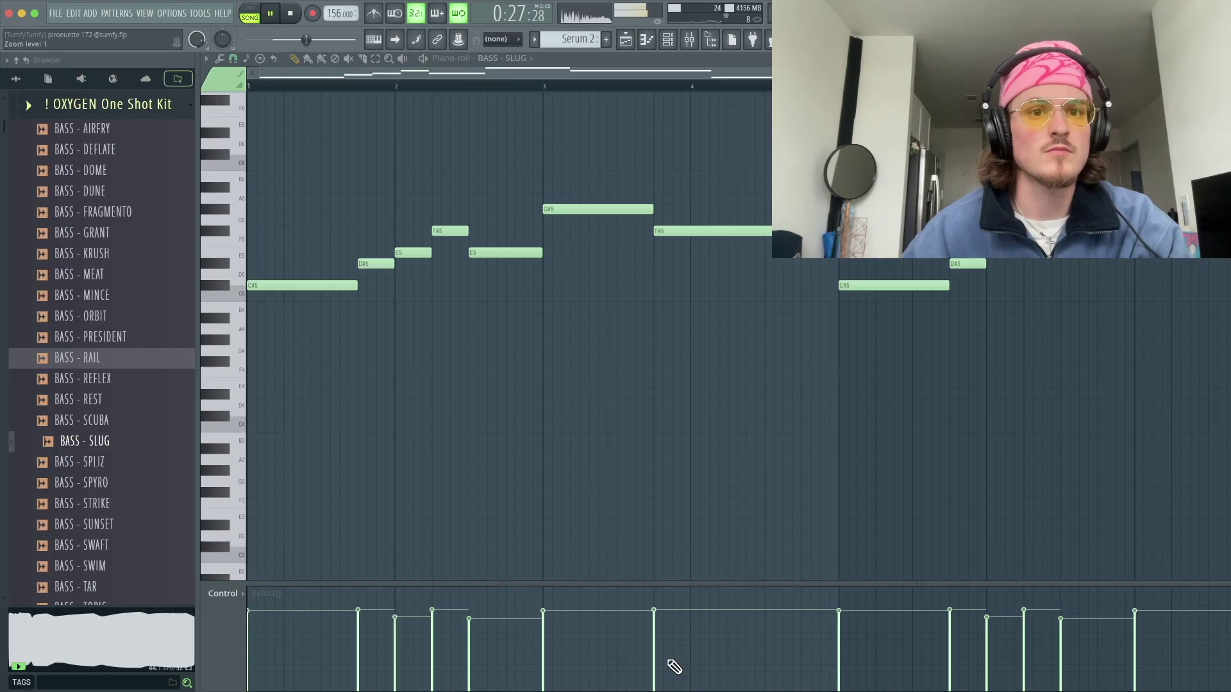
right_click(456, 232)
right_click(499, 253)
click(524, 273)
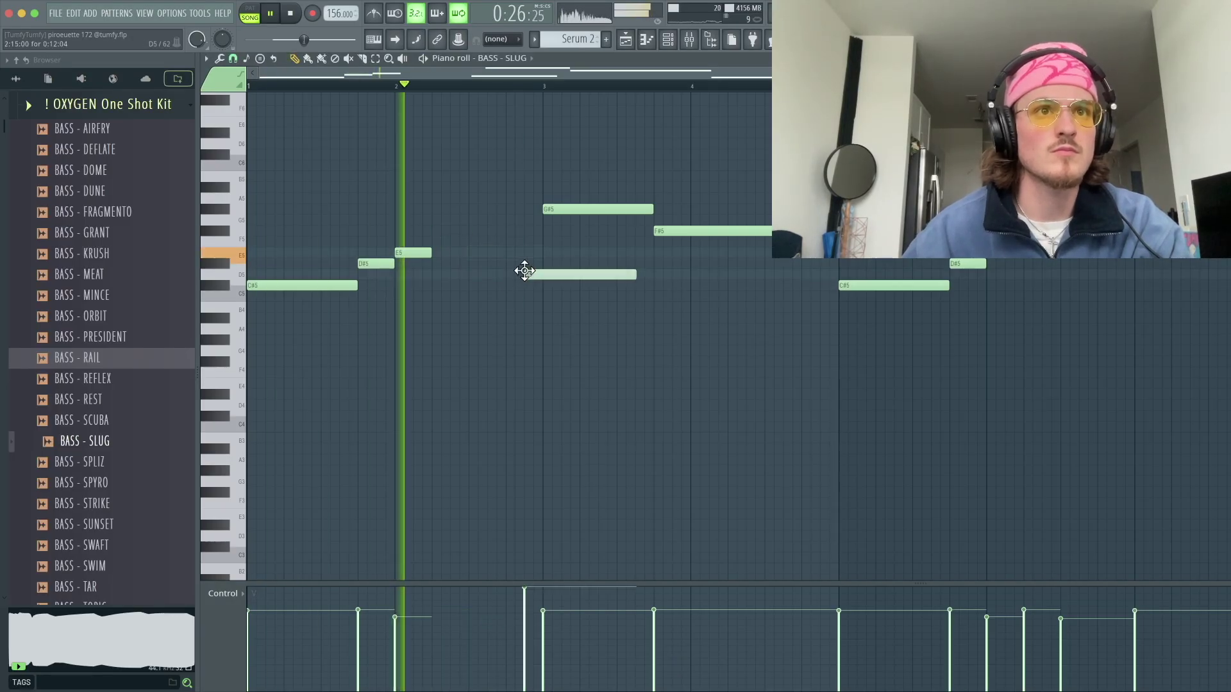
right_click(527, 274)
key(super+a)
key(super+l)
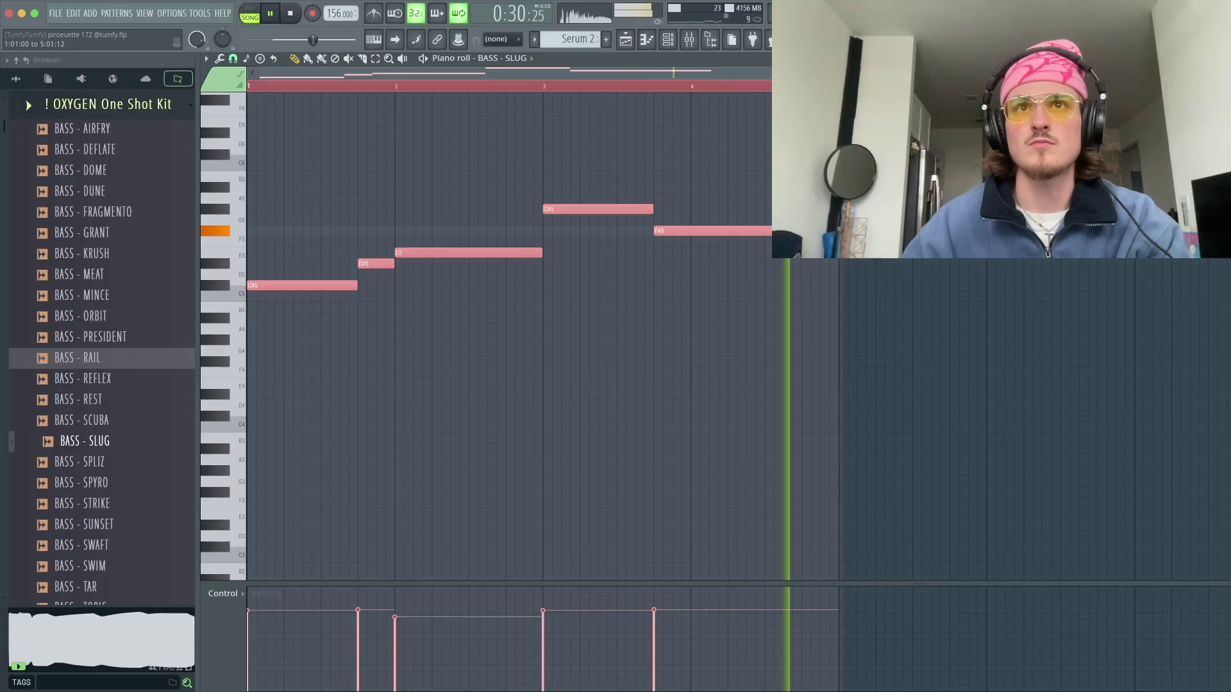
- Lower the BASS - SLUG line by one octave at full velocity and repeat its four-bar phrase from bar 5
key(super+a)
key(super+Down)
scroll(494, 198, down, 3)
drag(494, 198, 513, 220)
right_click(513, 220)
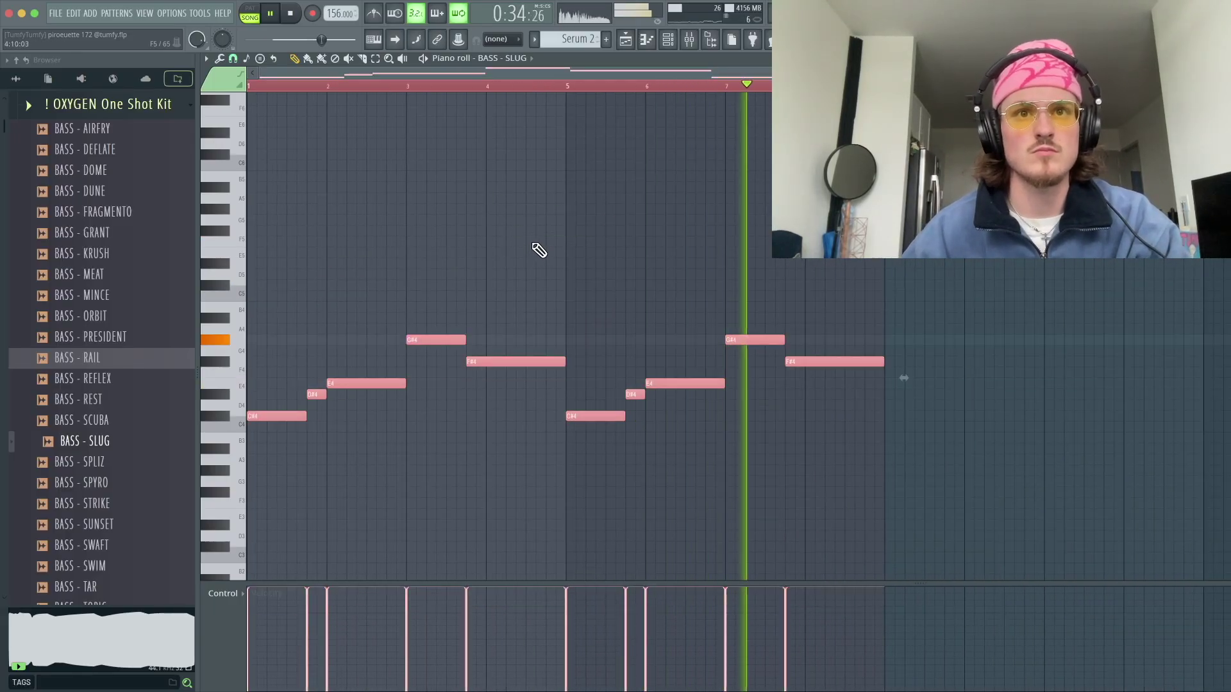
- Lower the BASS - SLUG channel volume to 59% and return to the Playlist
key(F6)
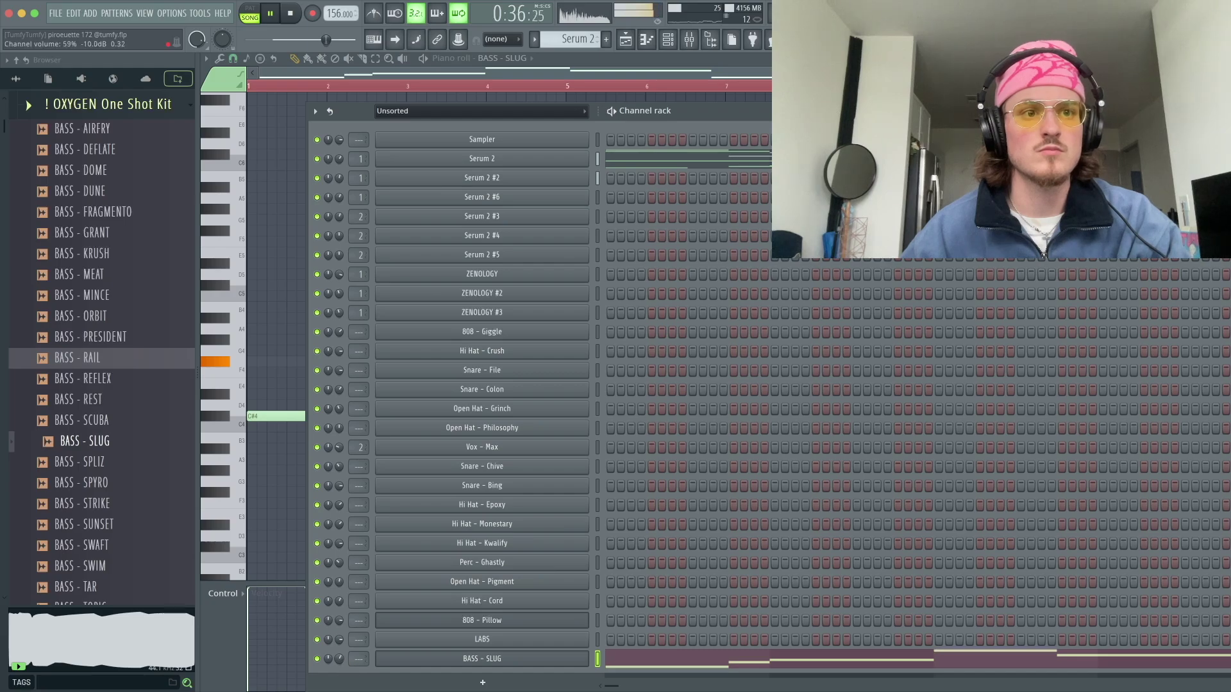
click(631, 40)
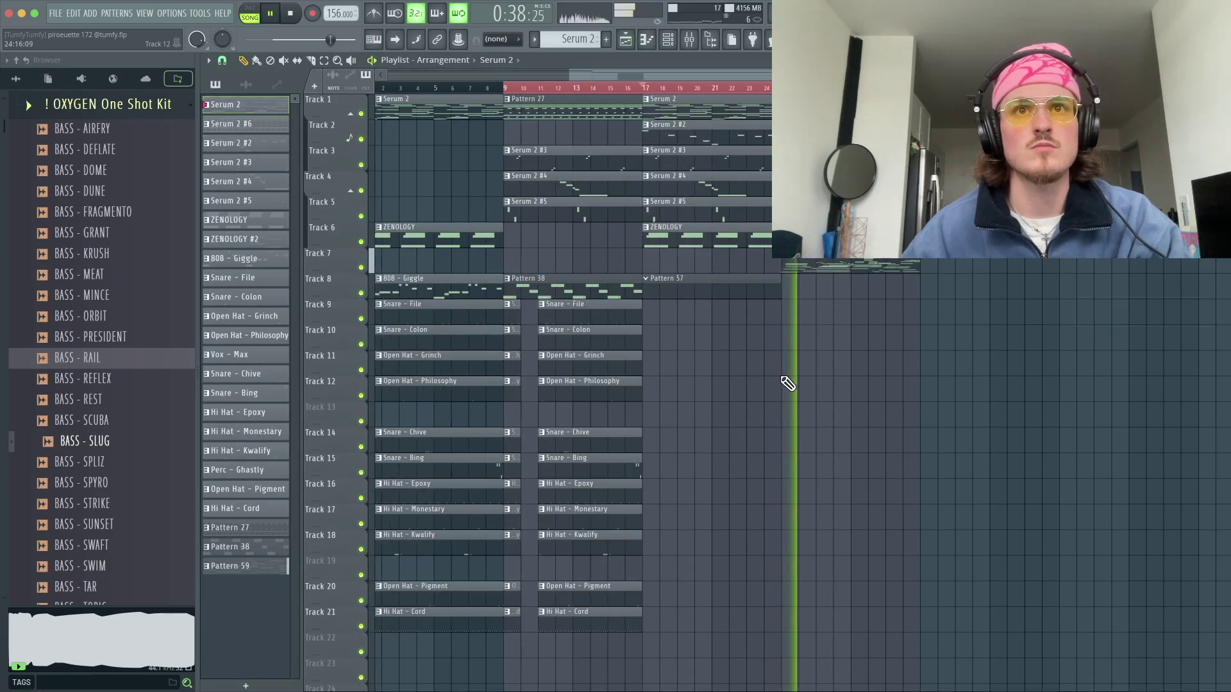
- Make the Serum 2 #2 clip at bar 25 on Track 2 unique and open it in the Piano roll
click(786, 124)
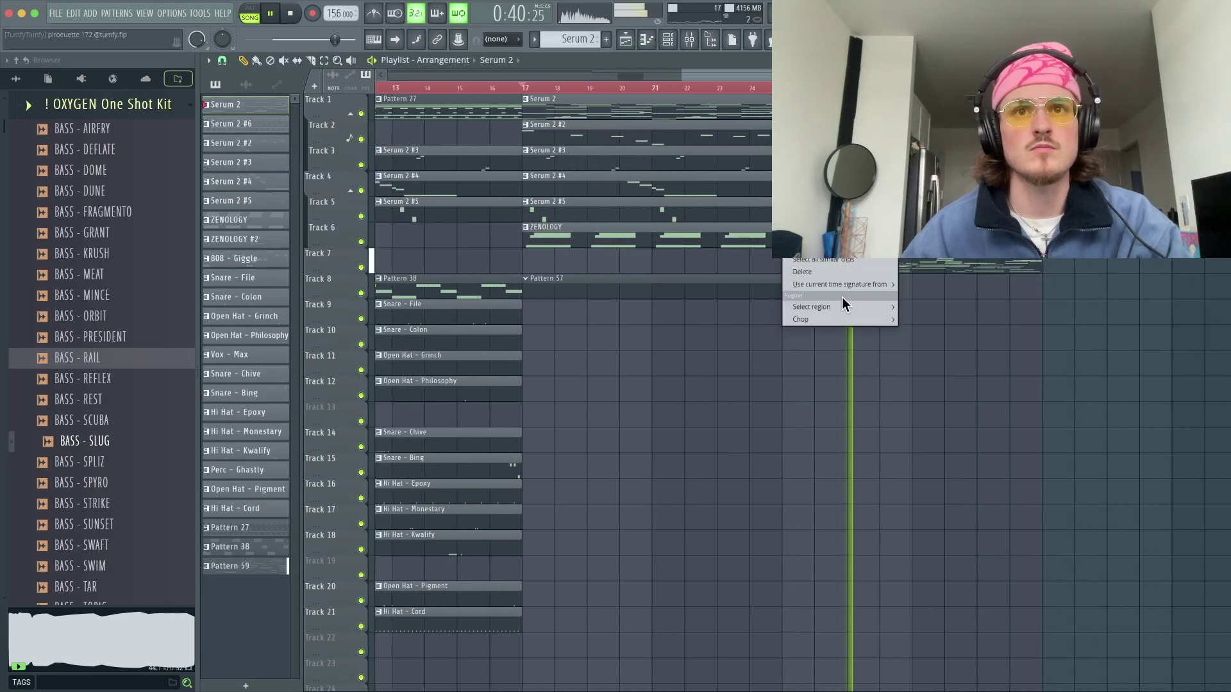
click(826, 249)
click(784, 88)
double_click(795, 135)
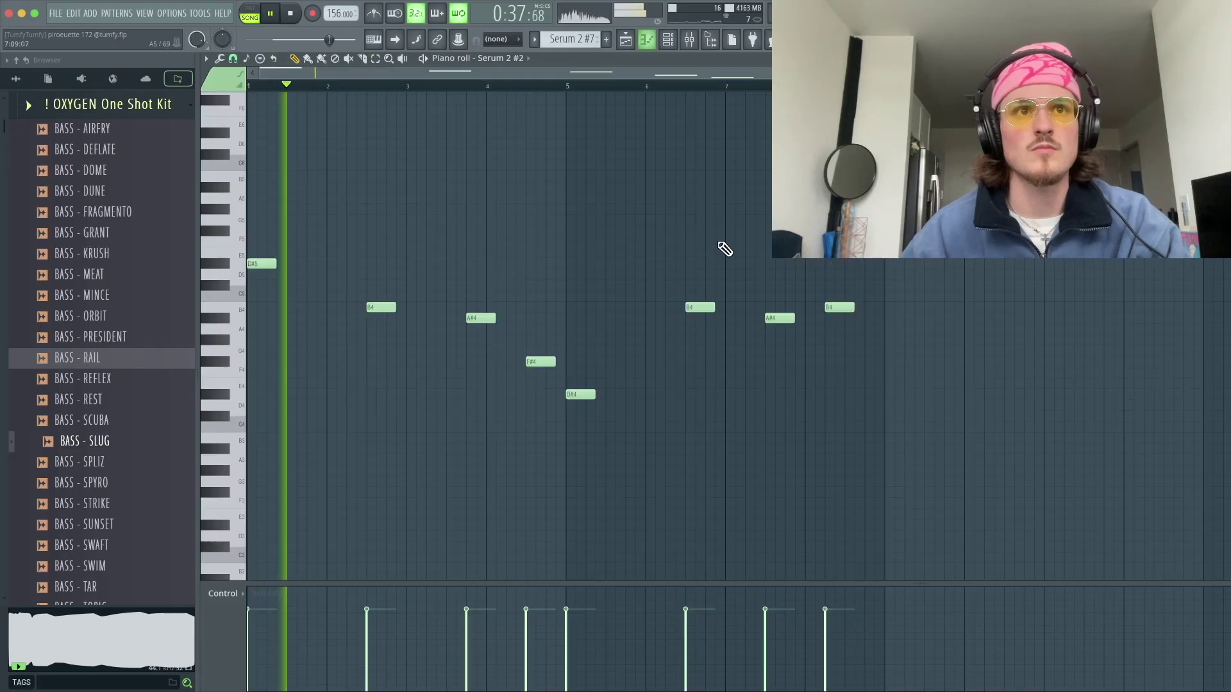
- Raise the bar 2 B4 to F#5 and add a C#5 at the start of bar 3 in the Serum 2 #7 melody
key(space)
drag(382, 336, 382, 259)
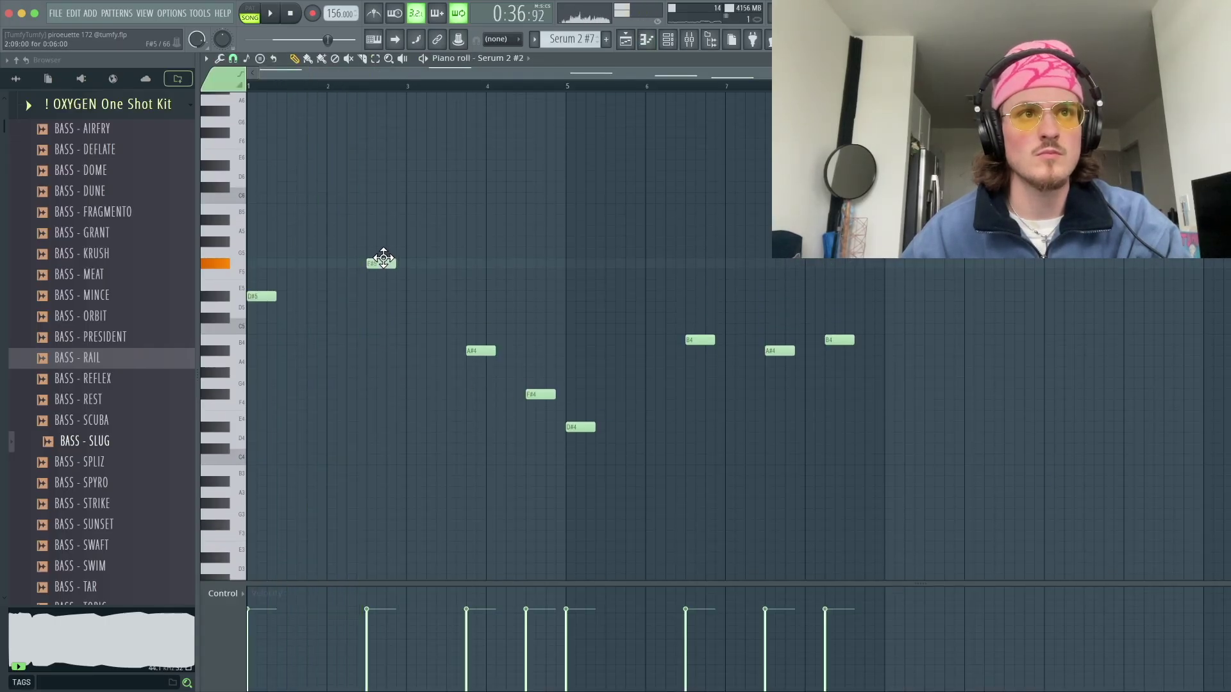
key(space)
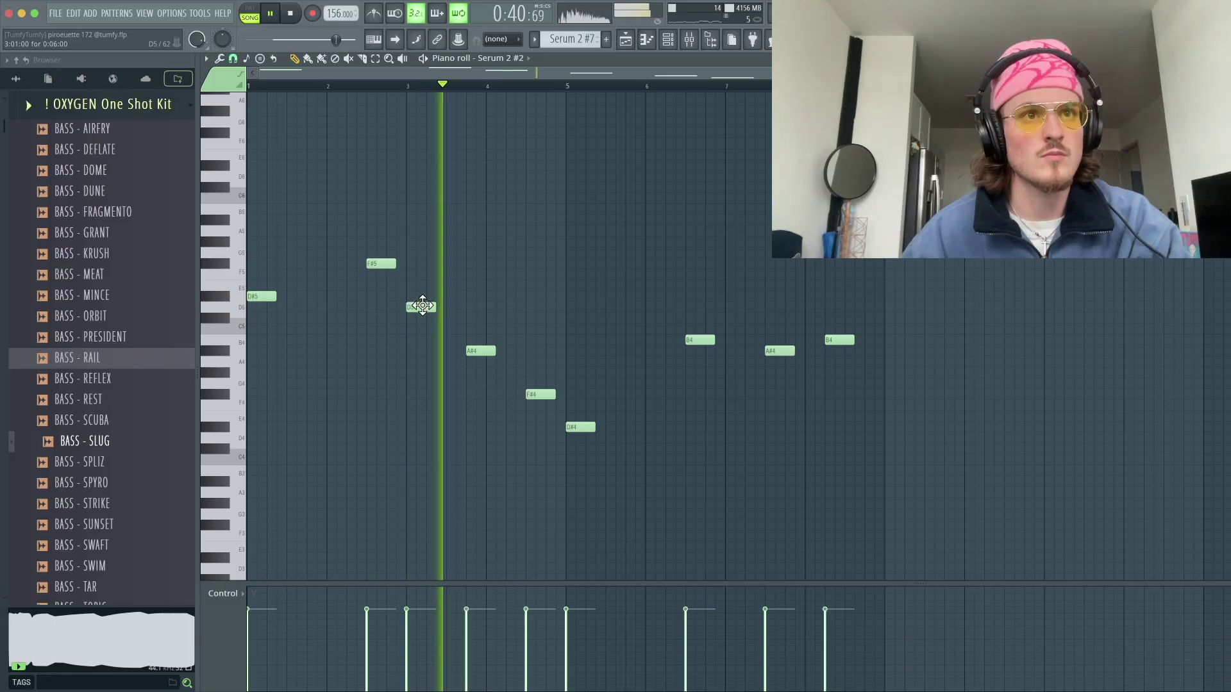
key(space)
drag(420, 306, 423, 321)
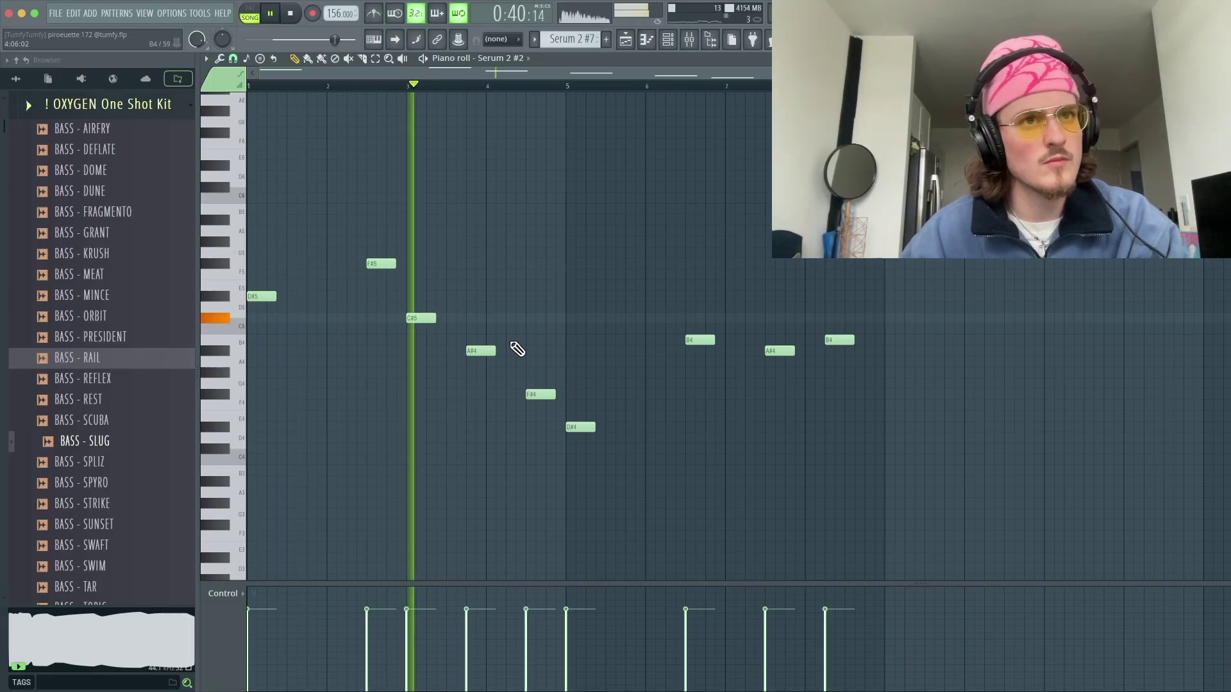
- Delete the bar 3 A#4 and bar 8 B4, move the bar 7 A#4 to bar 8, and return to the Playlist
right_click(491, 351)
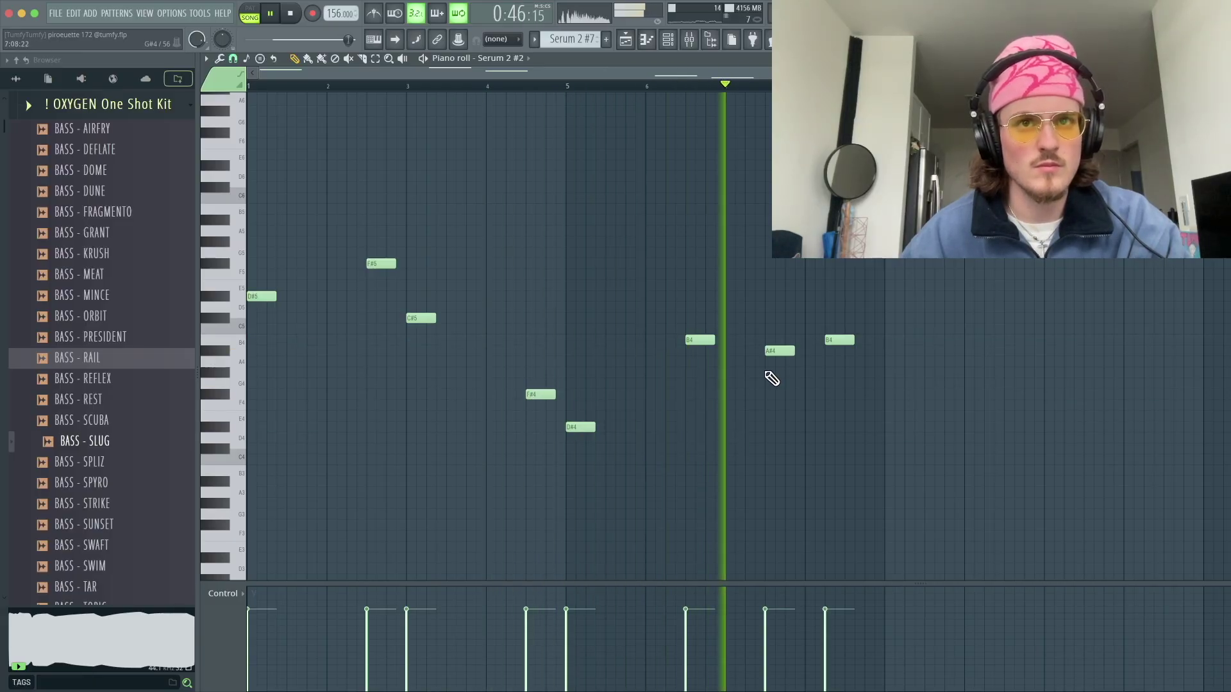
drag(778, 350, 814, 352)
right_click(840, 341)
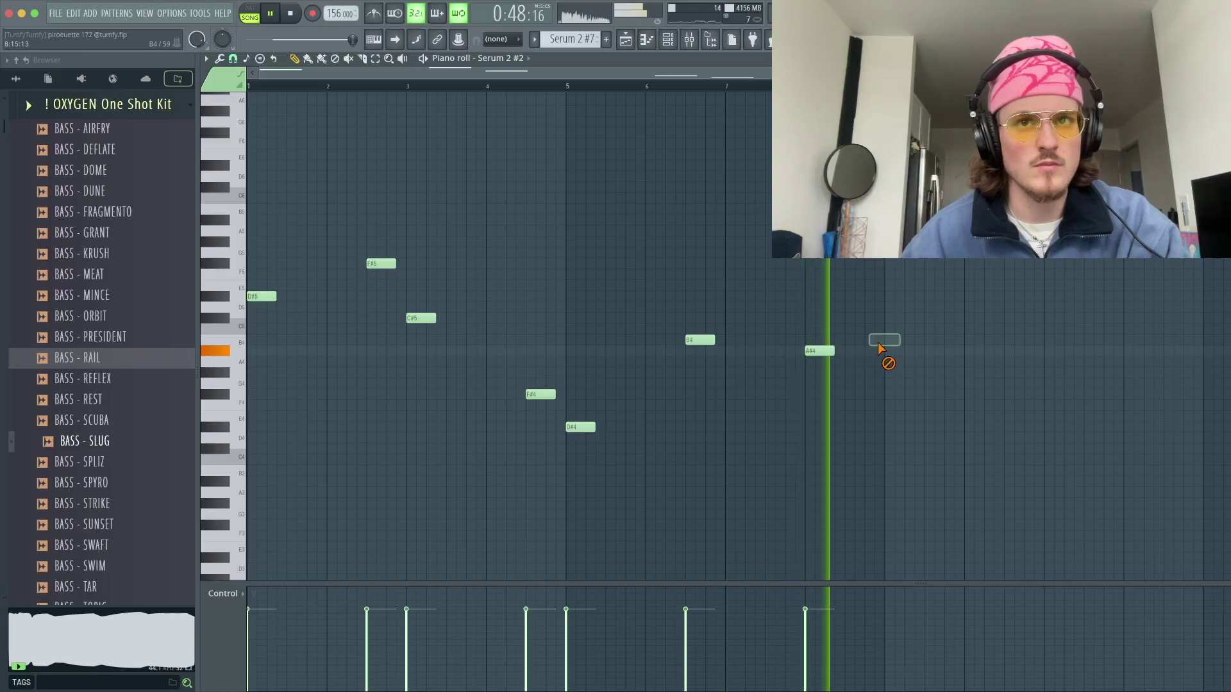
click(648, 43)
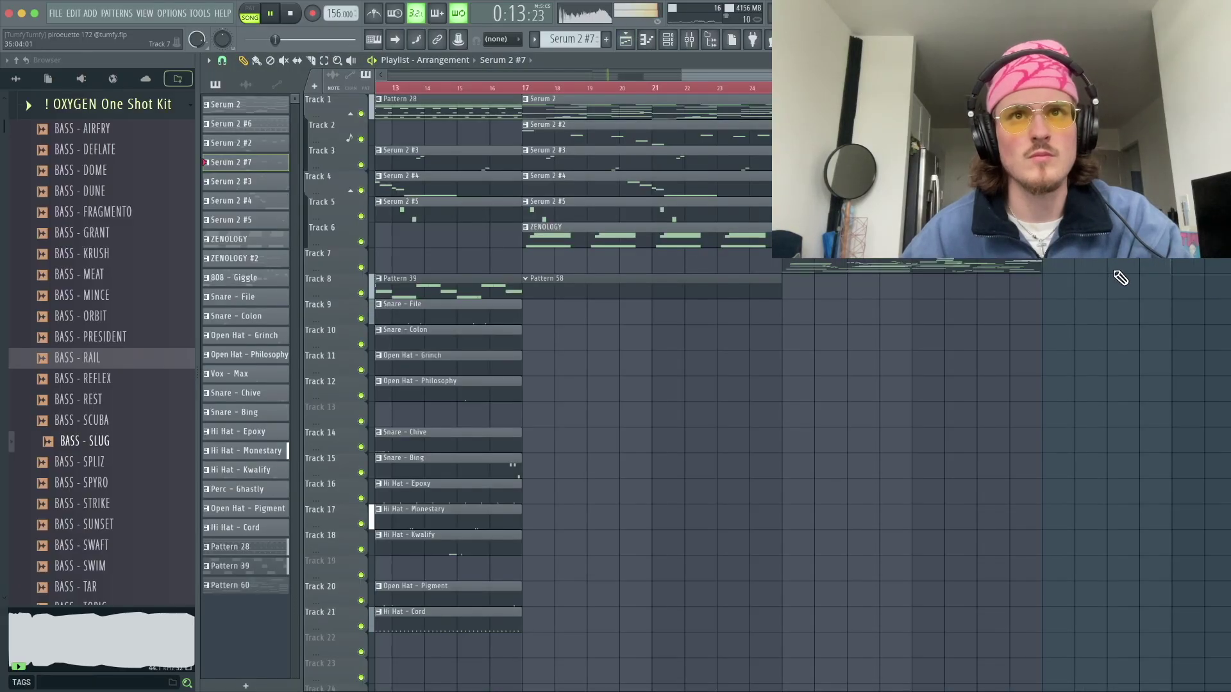
- Duplicate all clips from bars 9 to 32 so the copy starts at bar 33, and play the transition into it
scroll(1117, 275, down, 4)
drag(1013, 658, 520, 107)
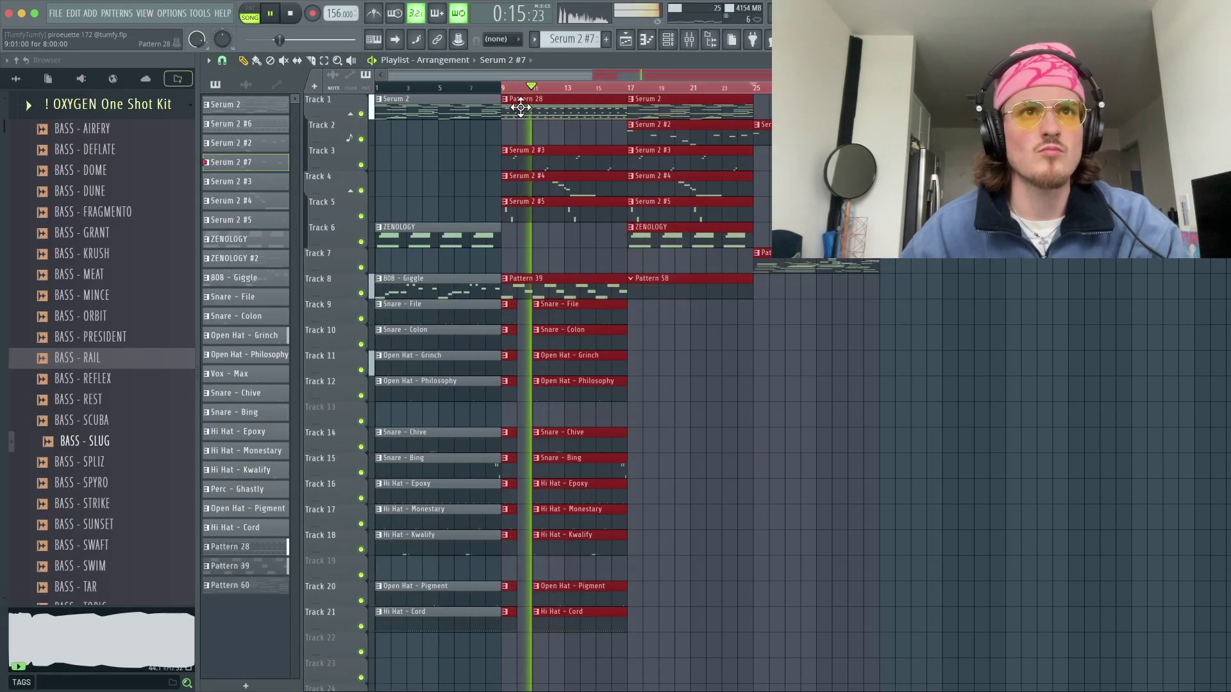
key(ctrl+b)
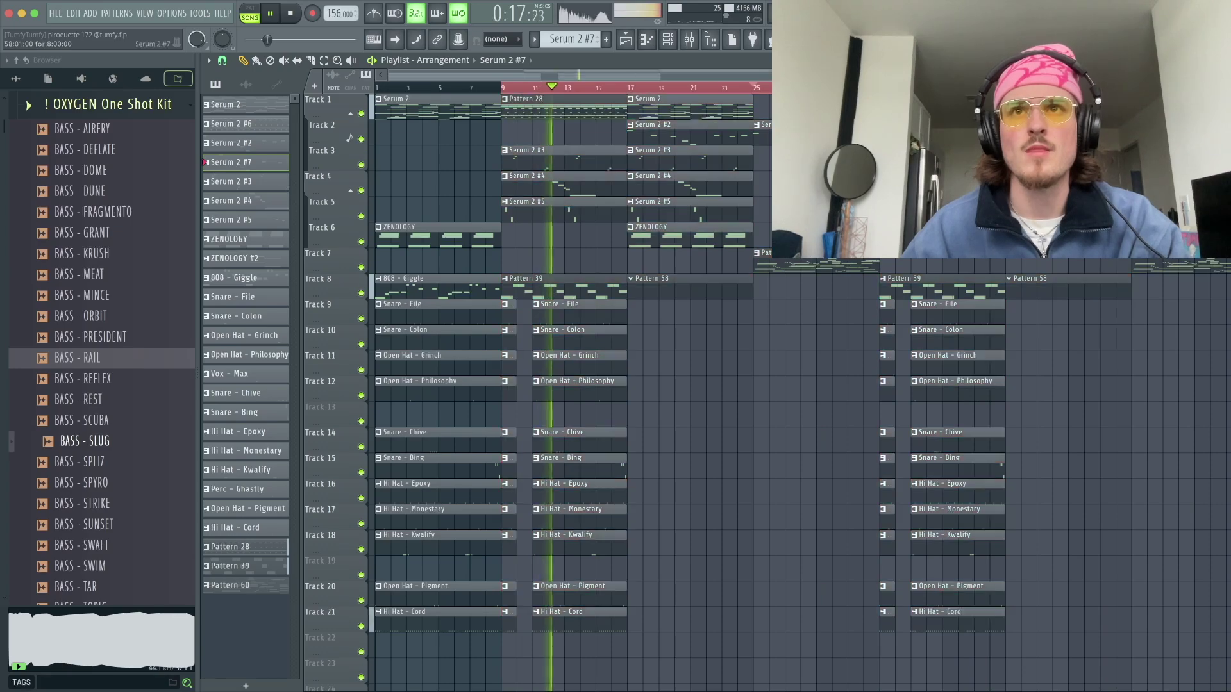
click(860, 87)
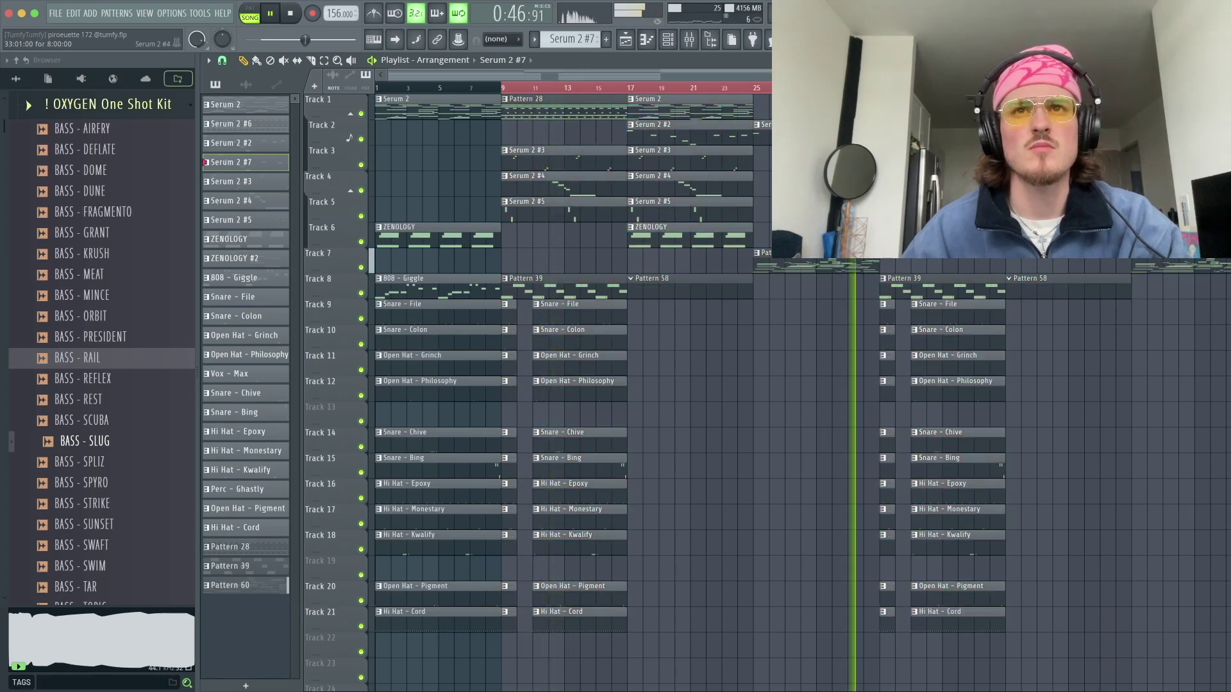
scroll(859, 87, right, 2)
scroll(847, 87, up, 4)
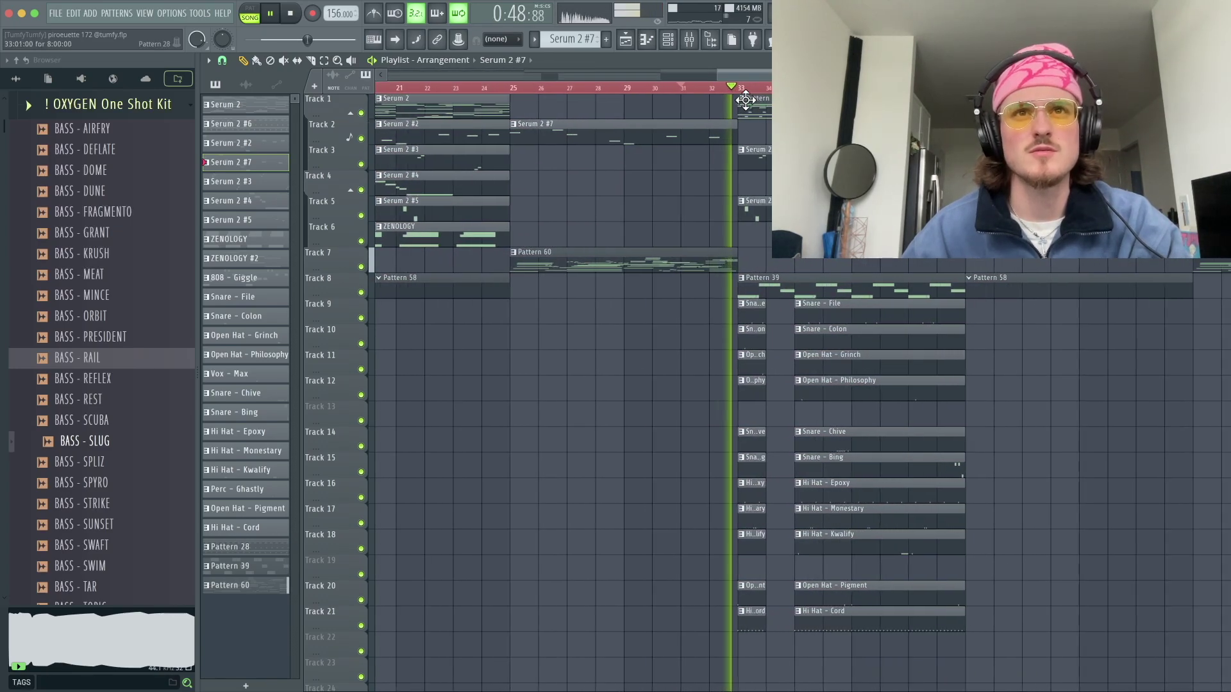
- Make the Pattern 28 clip at bar 33 unique and review its notes in the Piano roll
click(742, 99)
click(760, 232)
double_click(757, 111)
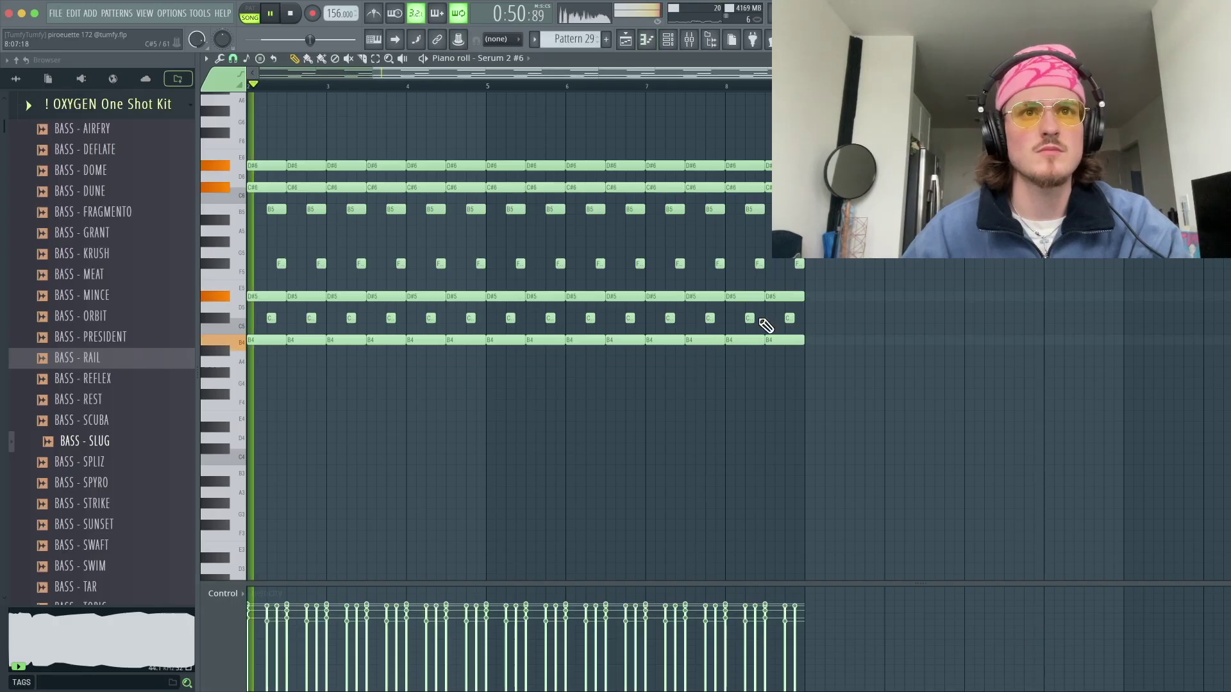
scroll(766, 324, up, 2)
scroll(766, 323, left, 1)
click(625, 39)
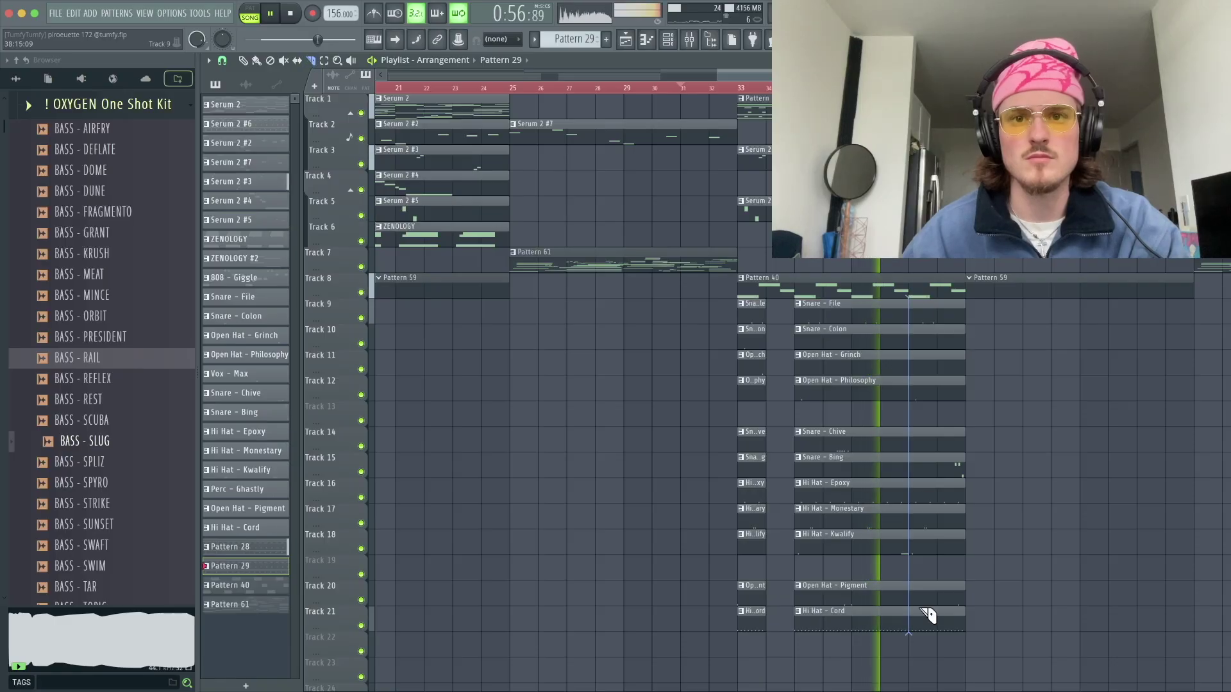
- Slice the drum clips at bar 39 and delete their last two bars, plus the Pattern 59 clip at bar 41 on Track 8
drag(921, 610, 926, 632)
key(p)
right_click(928, 615)
right_click(1023, 292)
- Copy the Pattern 40 clip on Track 8 to bar 41, make it unique and open it in the Piano roll
drag(864, 289, 1091, 288)
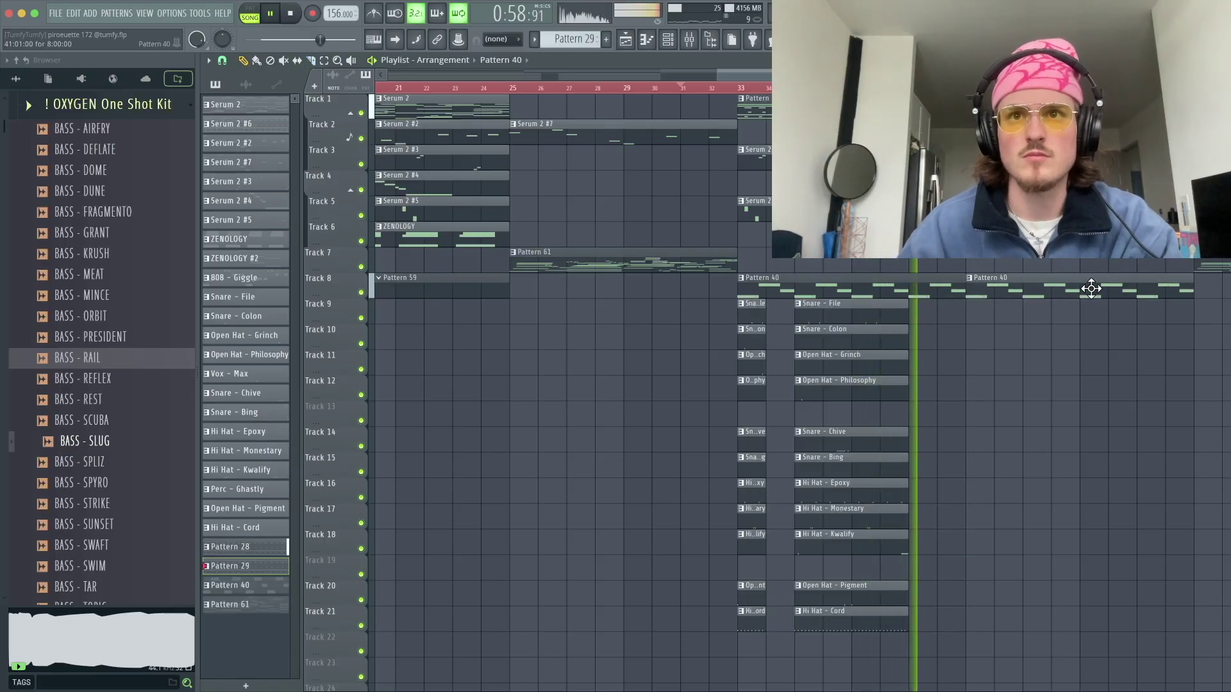
right_click(970, 282)
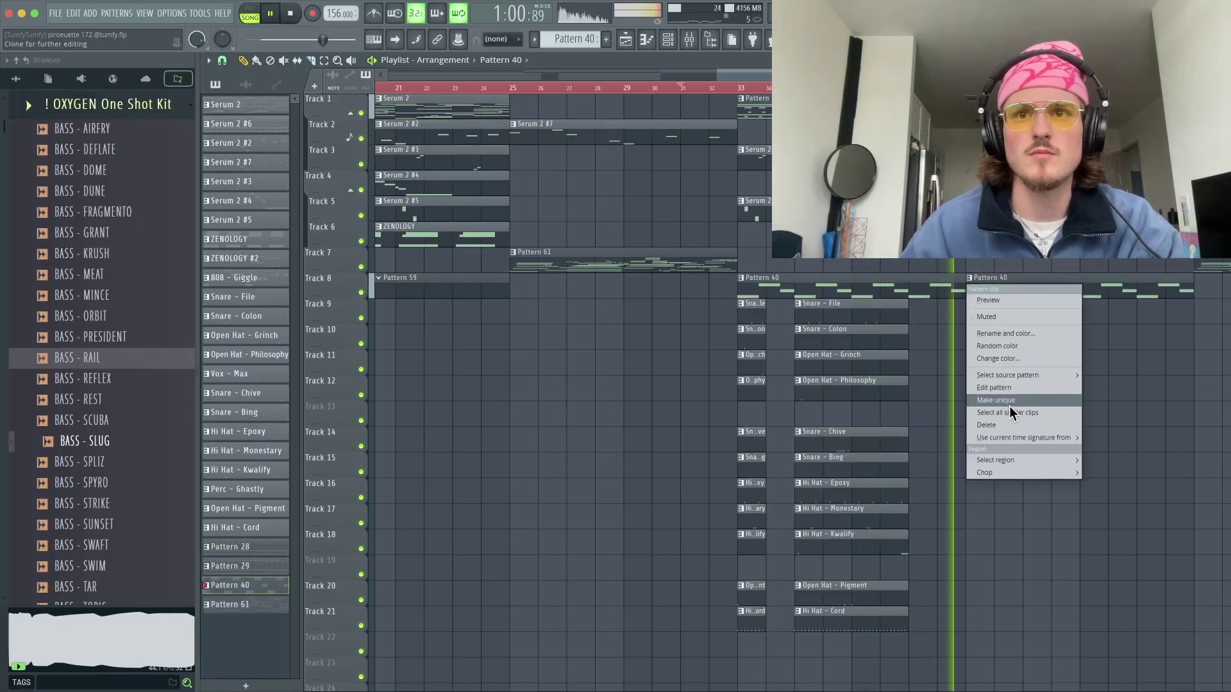
click(1009, 406)
key(space)
double_click(1006, 290)
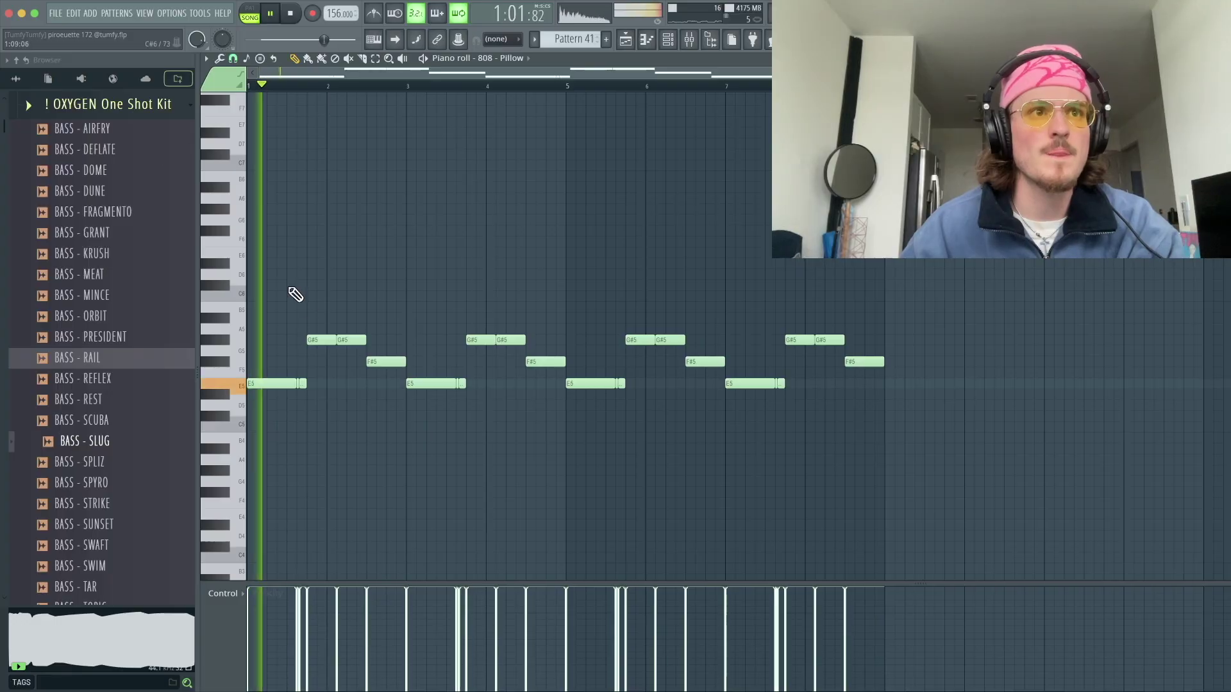
- Try the copied 808 - Pillow line an octave and three semitones higher, and delete its clip at bar 41
key(space)
key(ctrl+Up)
key(space)
key(space)
key(space)
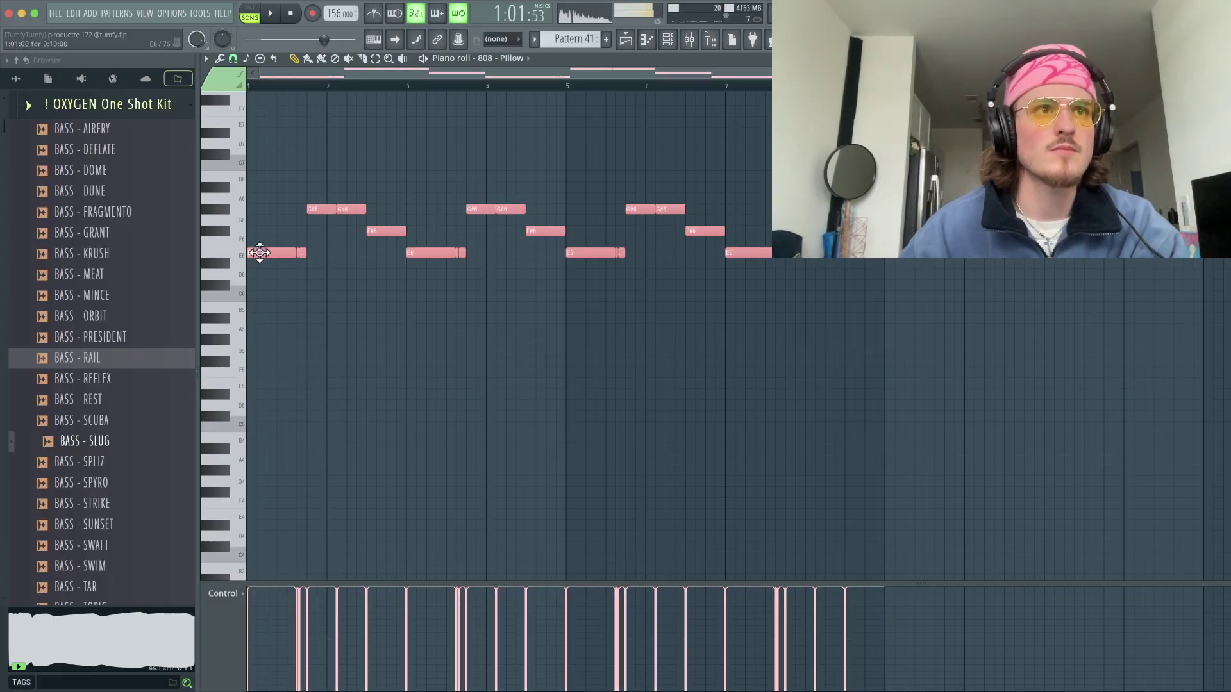
key(space)
drag(257, 252, 254, 219)
key(space)
key(space)
key(ctrl+d)
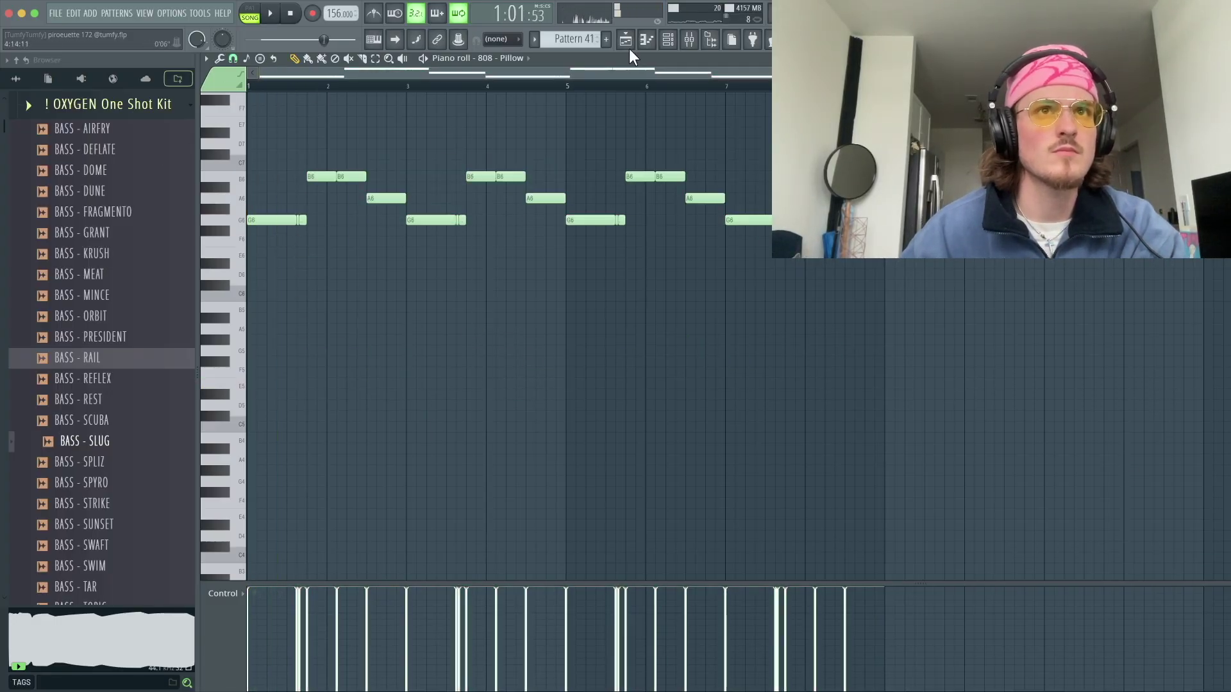
click(625, 40)
right_click(1006, 288)
- Play the song from the start and delete the 808 - Giggle and drum clips from bars 1 to 8
scroll(1055, 351, down, 3)
click(378, 88)
key(space)
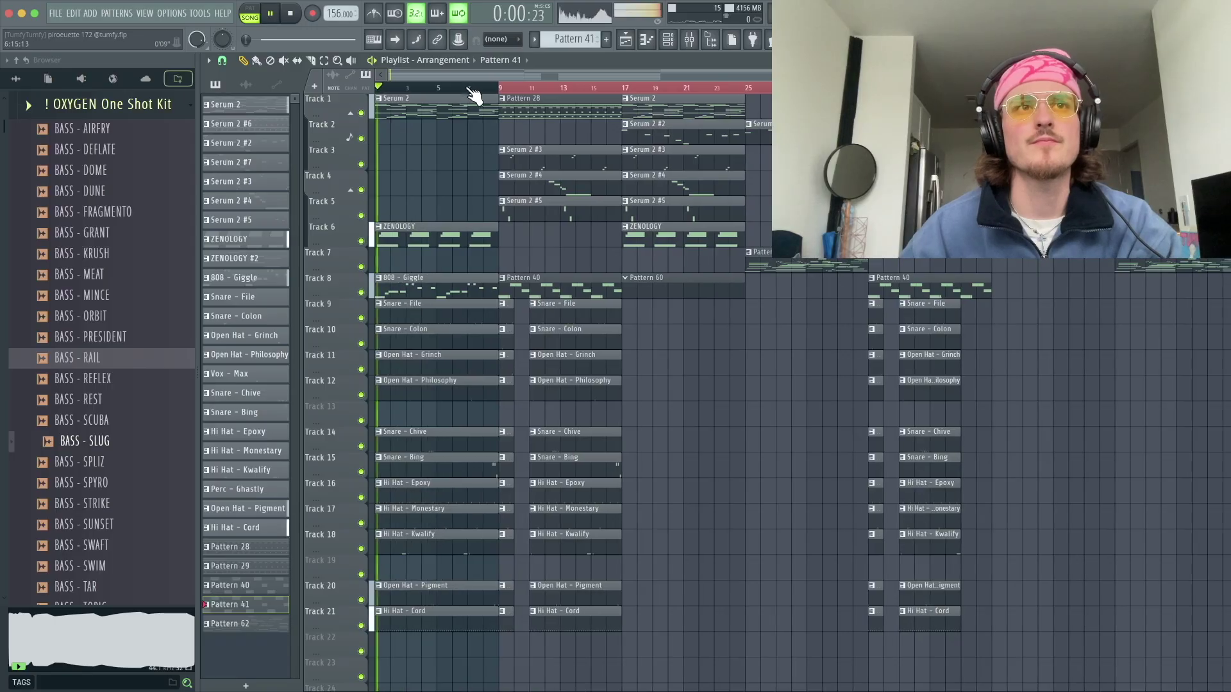
key(ctrl+a)
key(ctrl+d)
scroll(437, 277, up, 2)
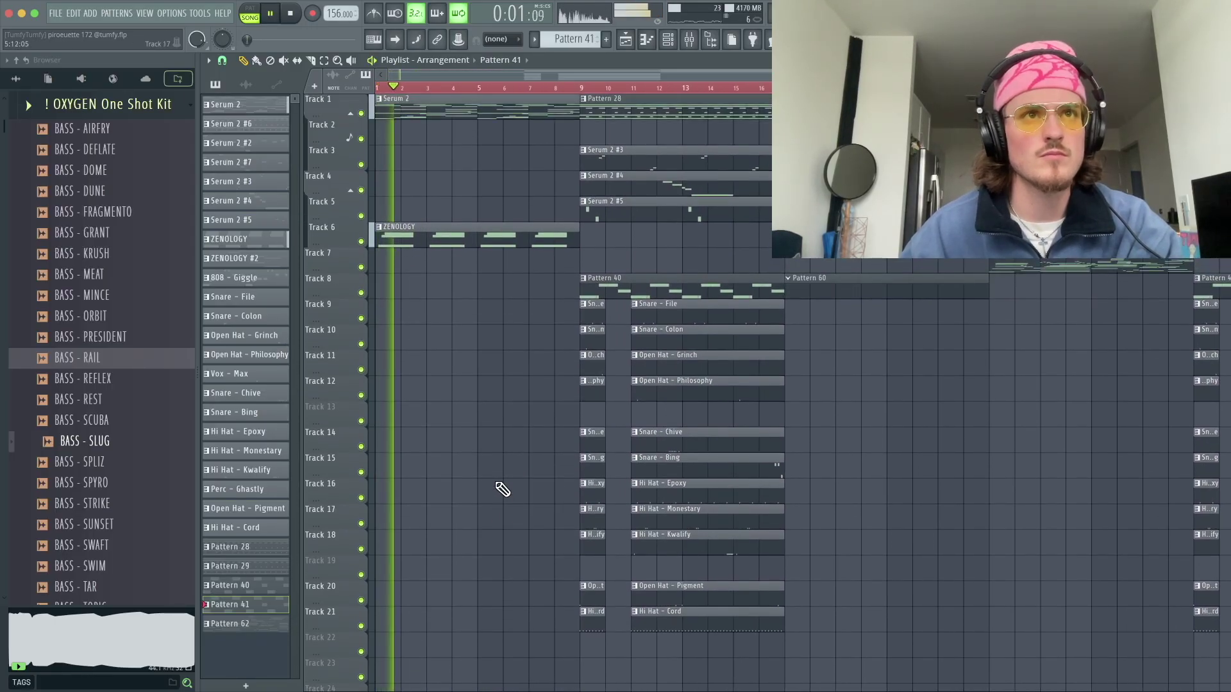
- Split the Serum 2 pattern by channel, placing its BASS - SLUG part on Track 8 and its Serum 2 part on Track 5 at bar 1
drag(446, 118, 448, 196)
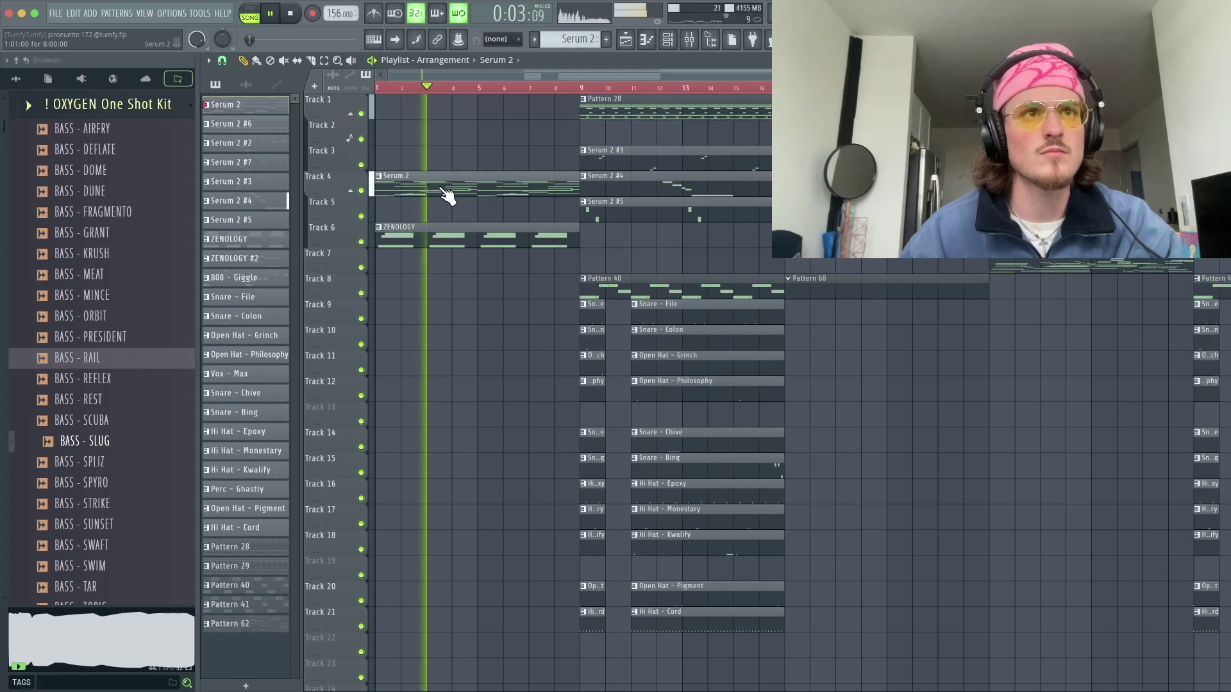
right_click(250, 108)
click(315, 321)
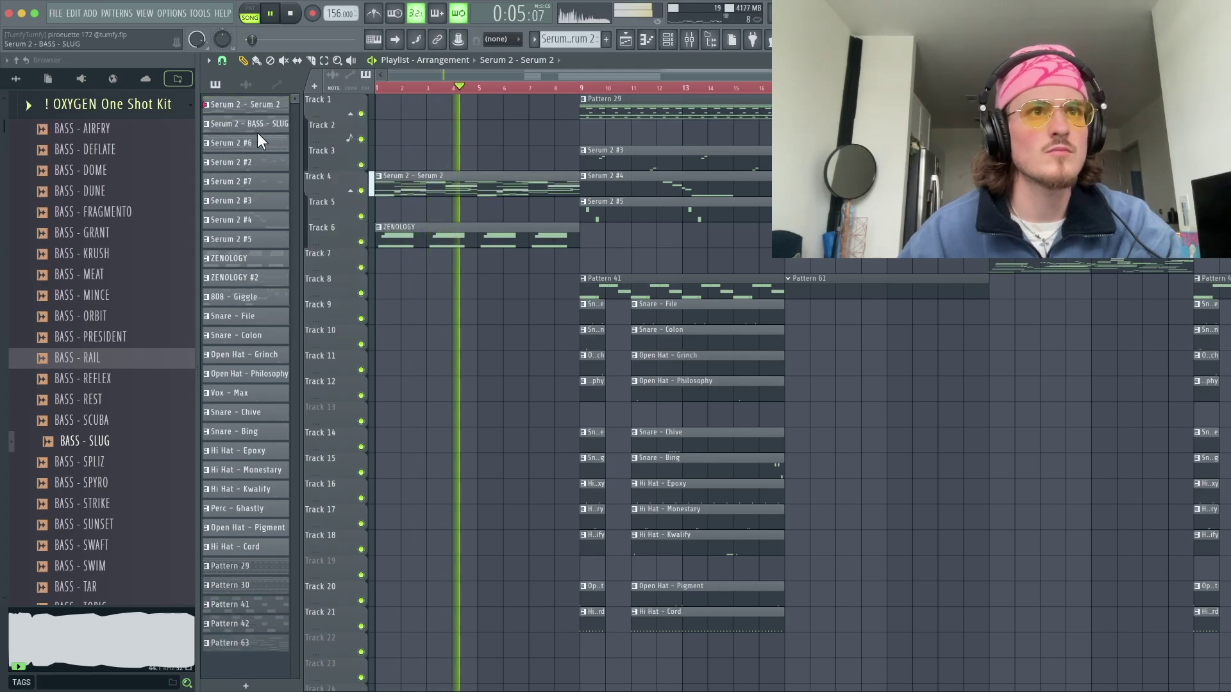
drag(258, 129, 393, 286)
drag(443, 186, 449, 212)
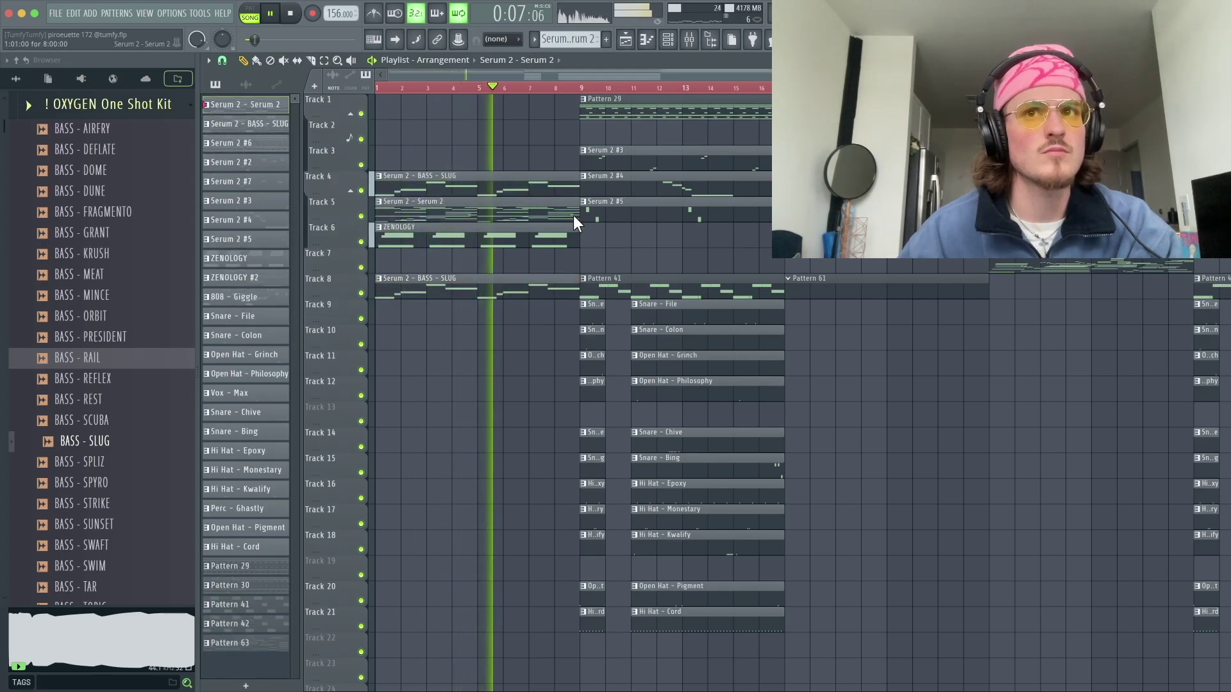
- Open the bar 1 BASS - SLUG line in the Piano roll and swap its sample for BASS - SPYRO
double_click(511, 291)
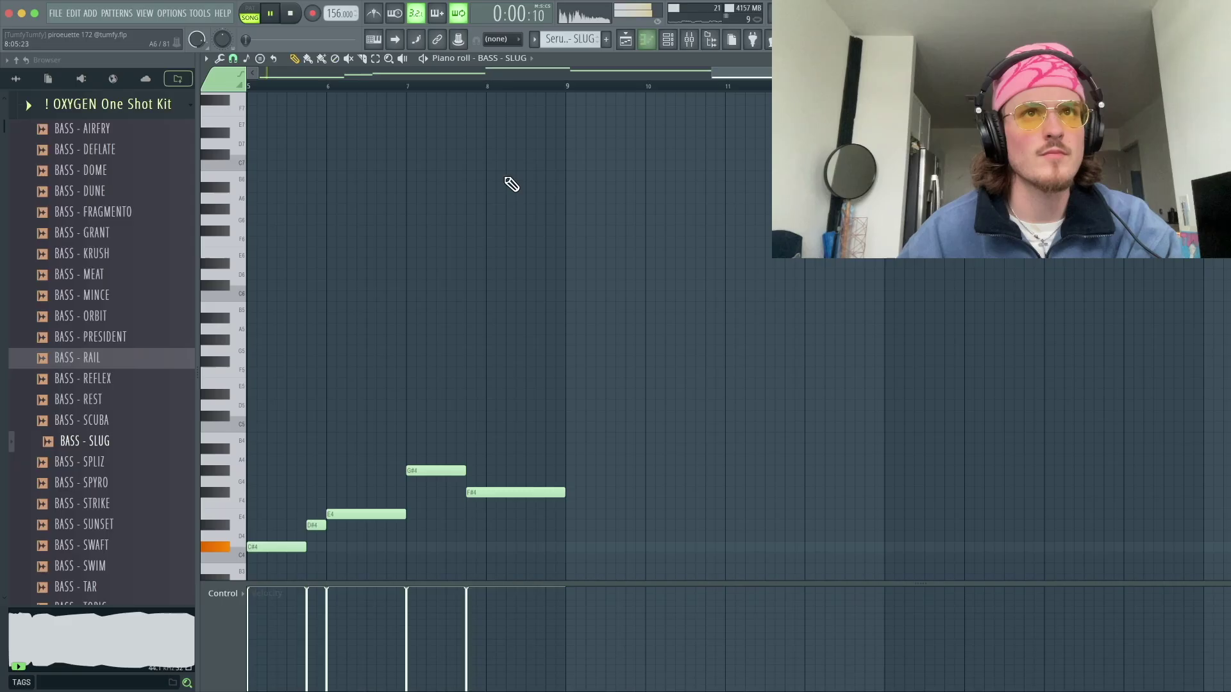
click(627, 41)
double_click(454, 176)
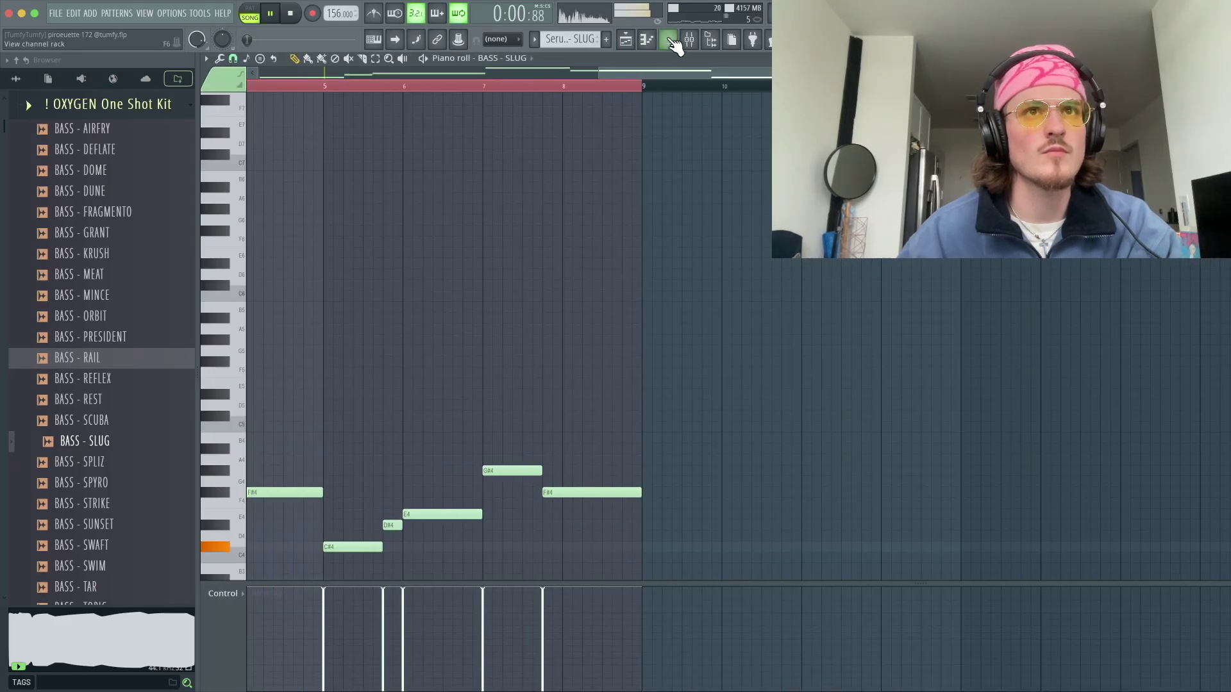
key(F6)
drag(122, 482, 699, 659)
click(700, 659)
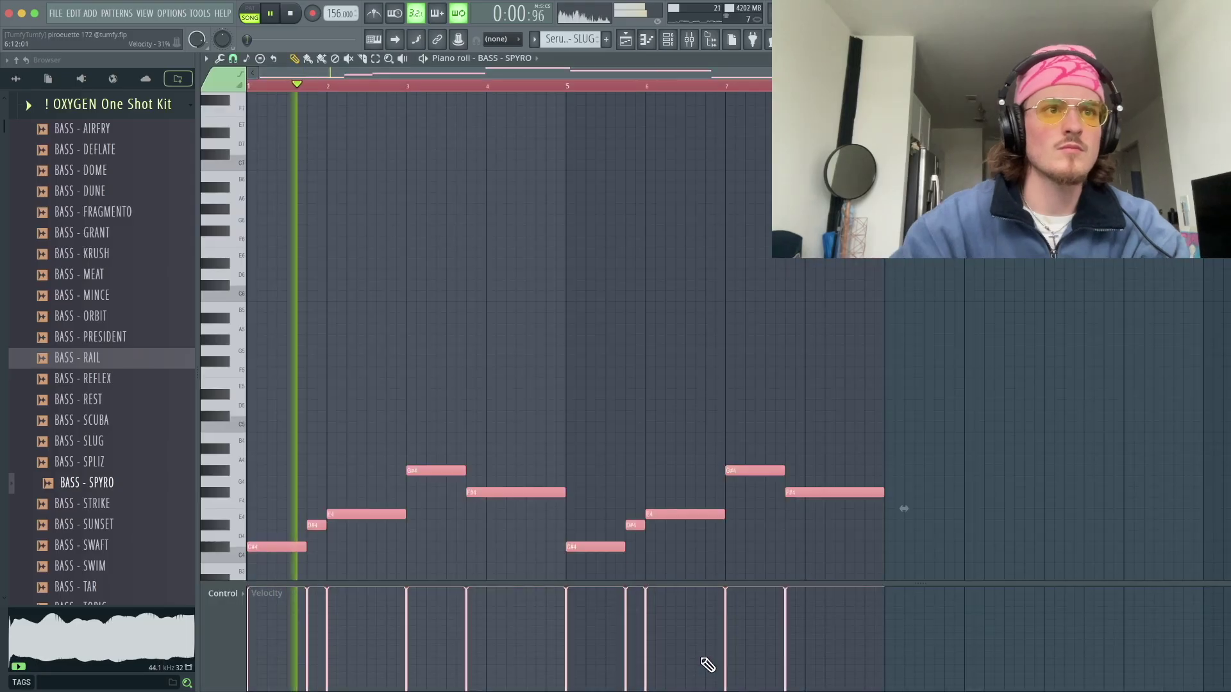
- Replace the bass sample with BASS - SUNSET and raise the whole line by one octave
click(103, 529)
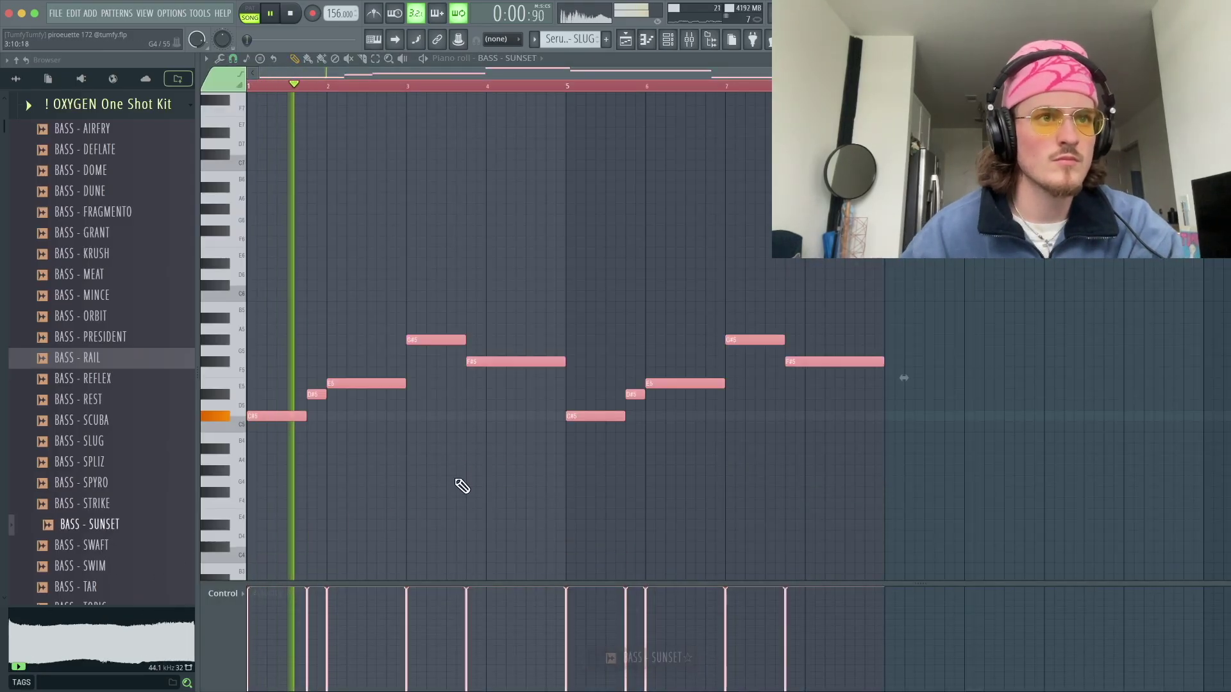
click(475, 492)
right_click(481, 494)
- Lower the G#5 and F#5 notes at the end of both four-bar phrases by one octave
drag(440, 336, 490, 378)
key(ctrl+Down)
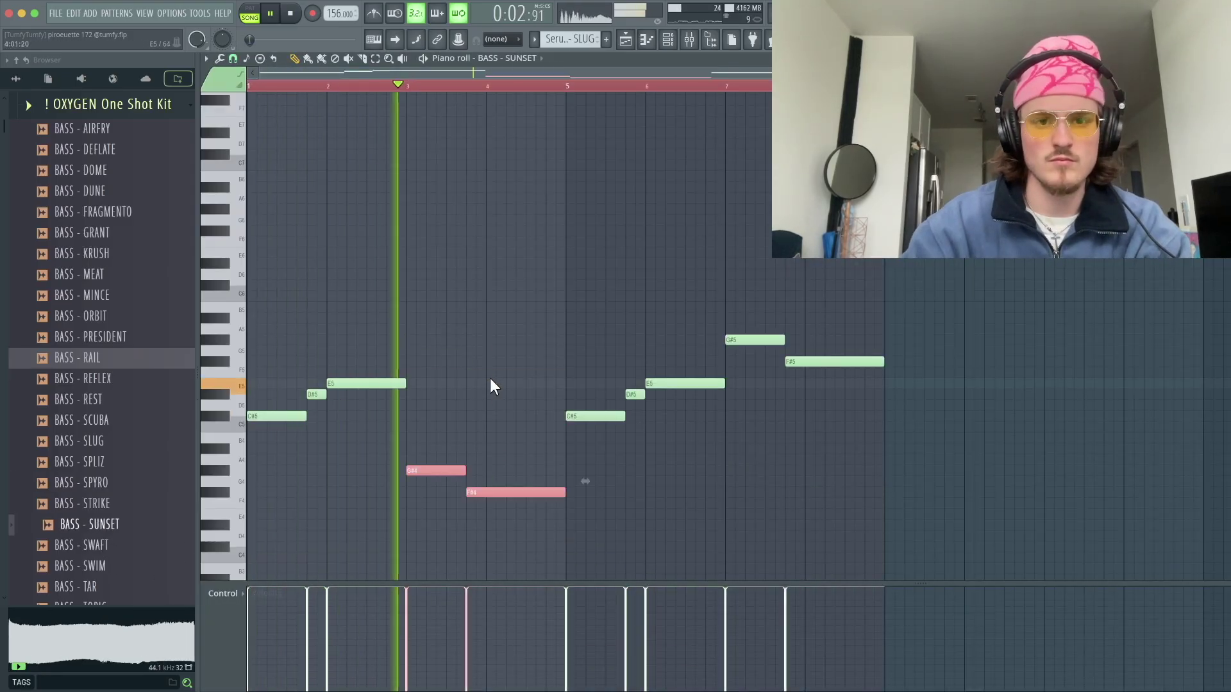
click(563, 445)
drag(731, 321, 960, 416)
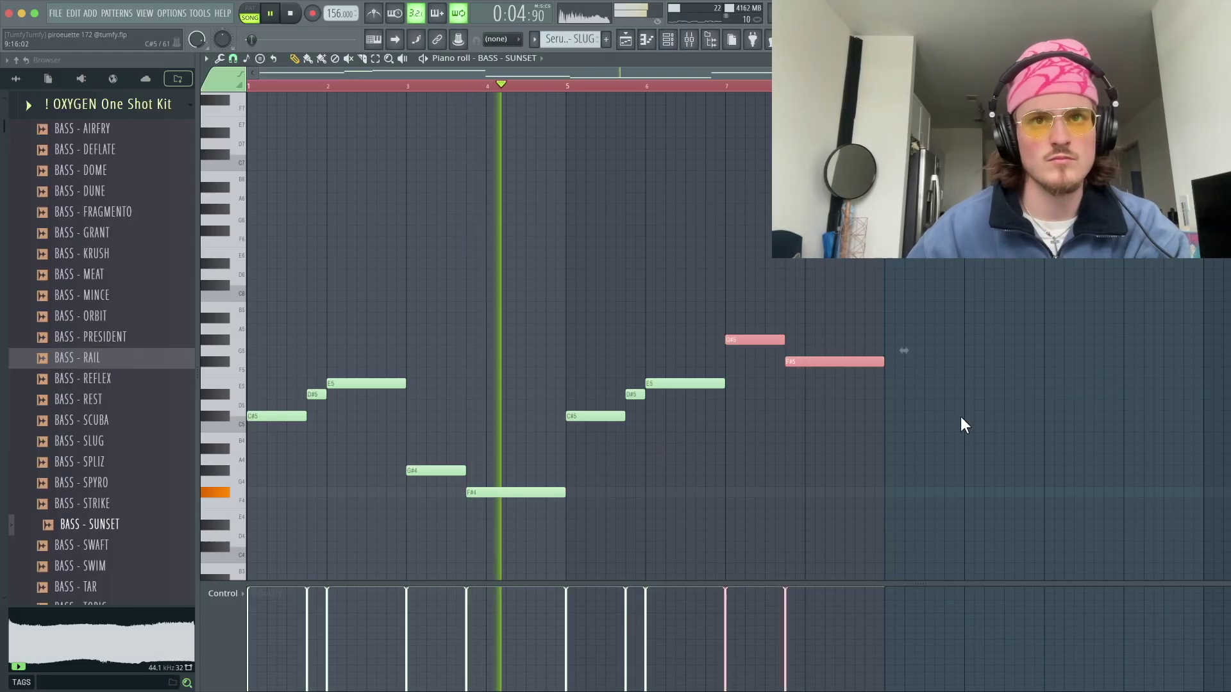
key(ctrl+Down)
click(653, 415)
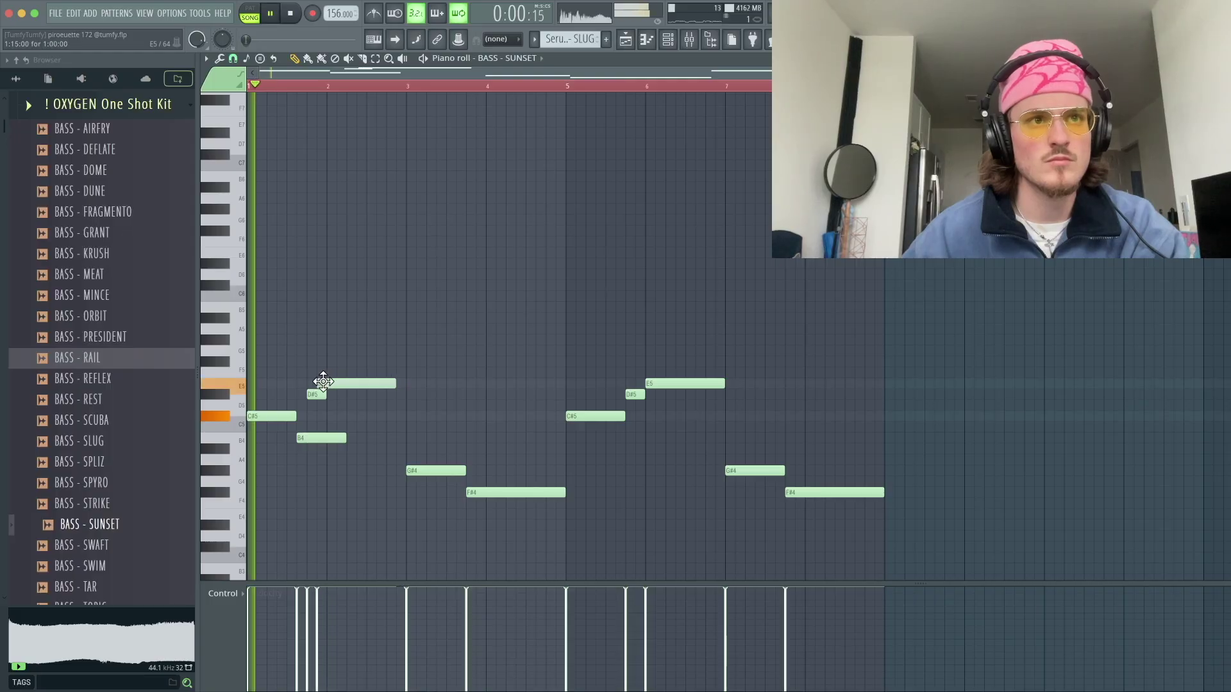
- Fit a short B4 between the first C#5 and D#5 in bar 1, and apply legato to the bass line
key(ctrl+a)
key(ctrl+l)
click(419, 352)
right_click(419, 351)
key(space)
click(305, 435)
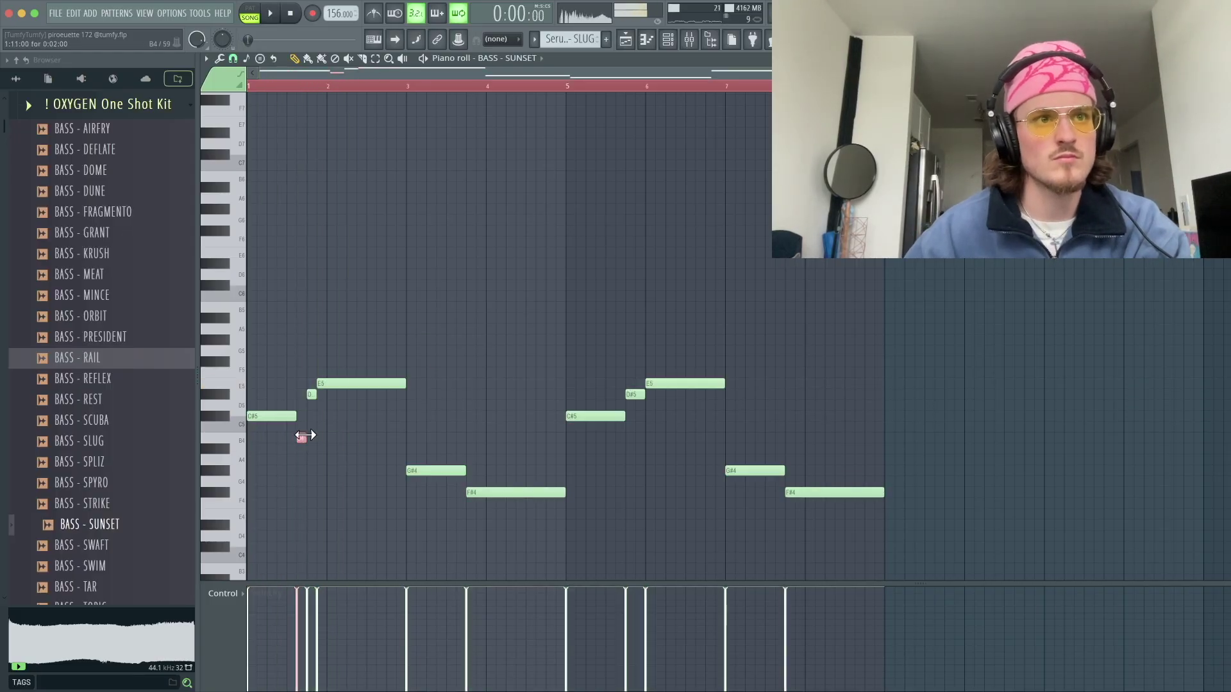
key(space)
- Lower the D#5 and E5 at the end of bar 1 by one octave
drag(310, 375, 345, 402)
key(ctrl+Down)
ctrl+click(356, 398)
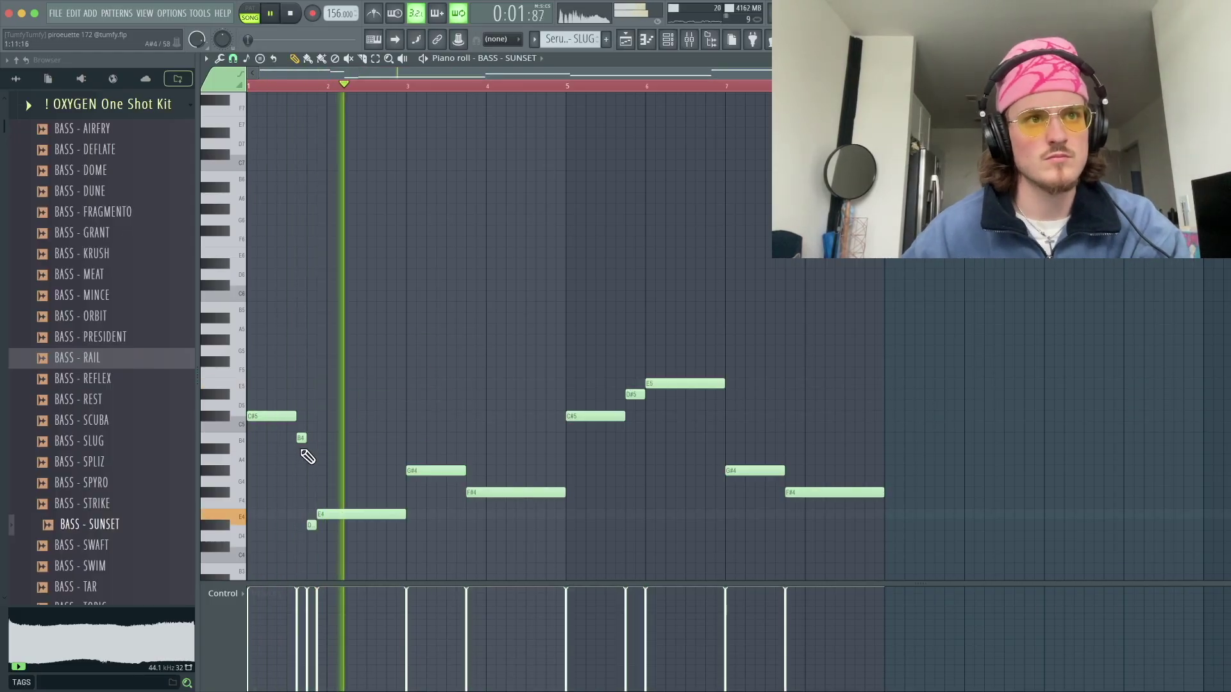
- Try a lower velocity on the short B4 in bar 1, undo it, and shorten the opening C#5
ctrl+click(301, 439)
key(space)
key(space)
drag(302, 677, 299, 651)
ctrl+click(379, 553)
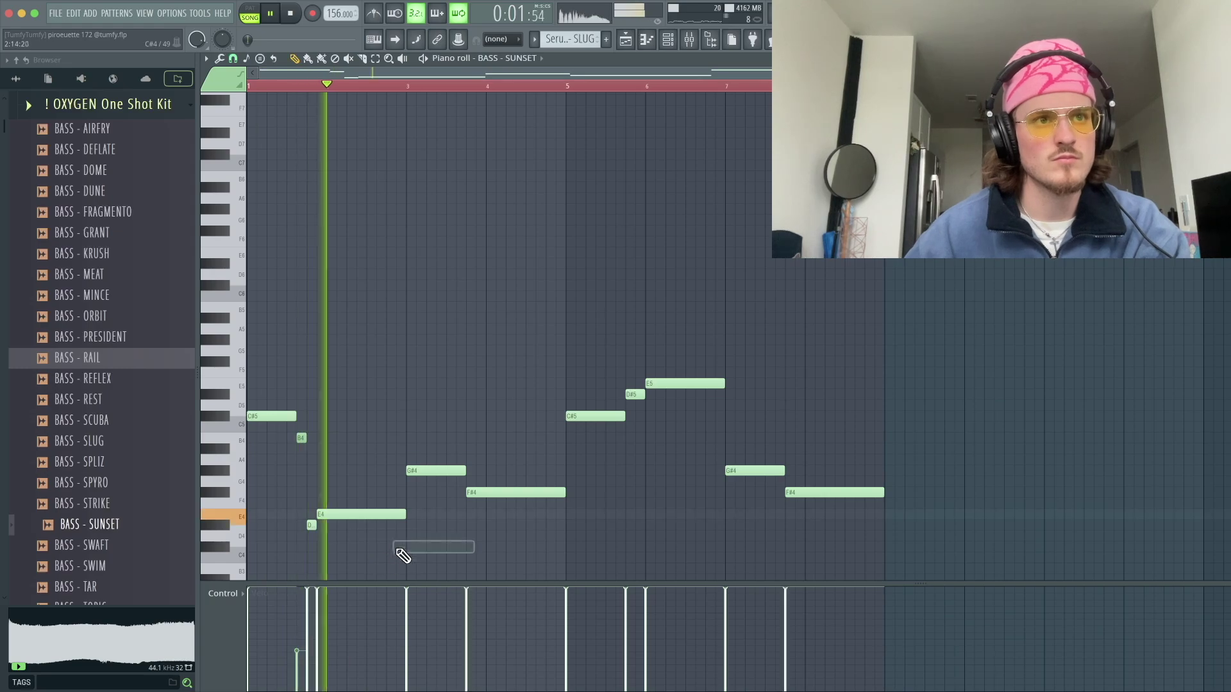
key(space)
key(space)
key(ctrl+z)
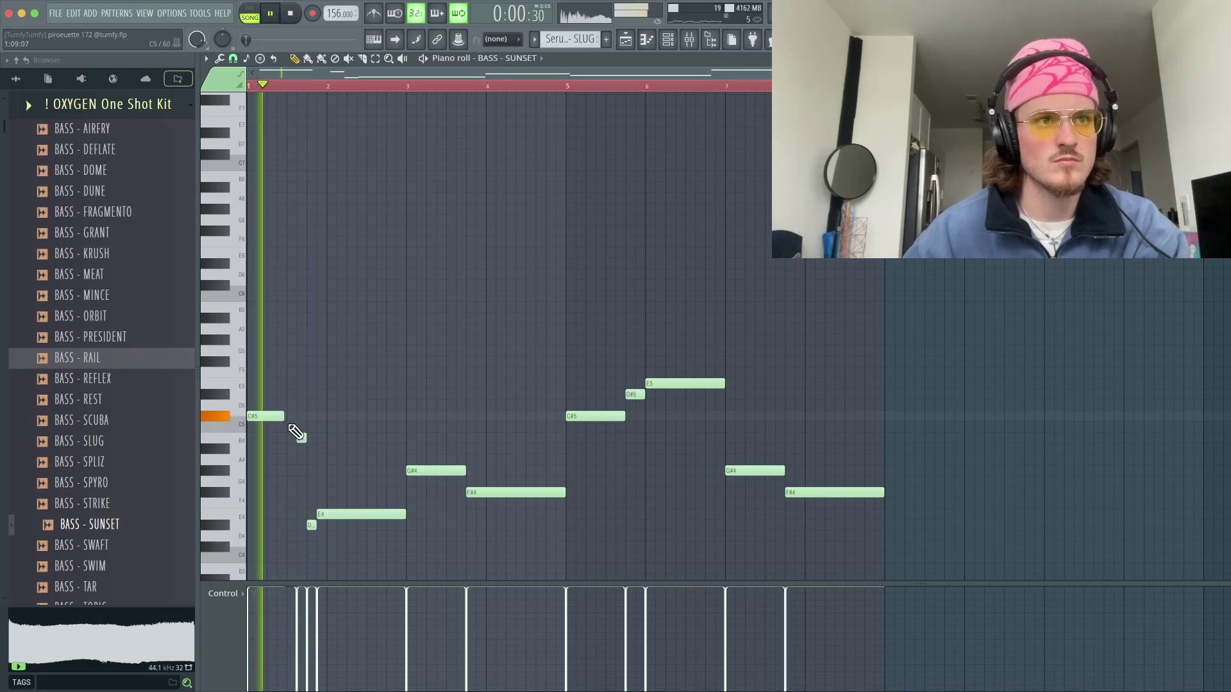
- Shorten the opening C#5 in bar 1 and stretch the B4 back to start right where it ends
mouse_move(299, 438)
mouse_down()
mouse_move(289, 418)
mouse_move(298, 424)
mouse_move(277, 416)
mouse_move(291, 441)
mouse_move(307, 437)
mouse_up()
key(space)
click(368, 427)
right_click(368, 427)
key(space)
key(space)
key(space)
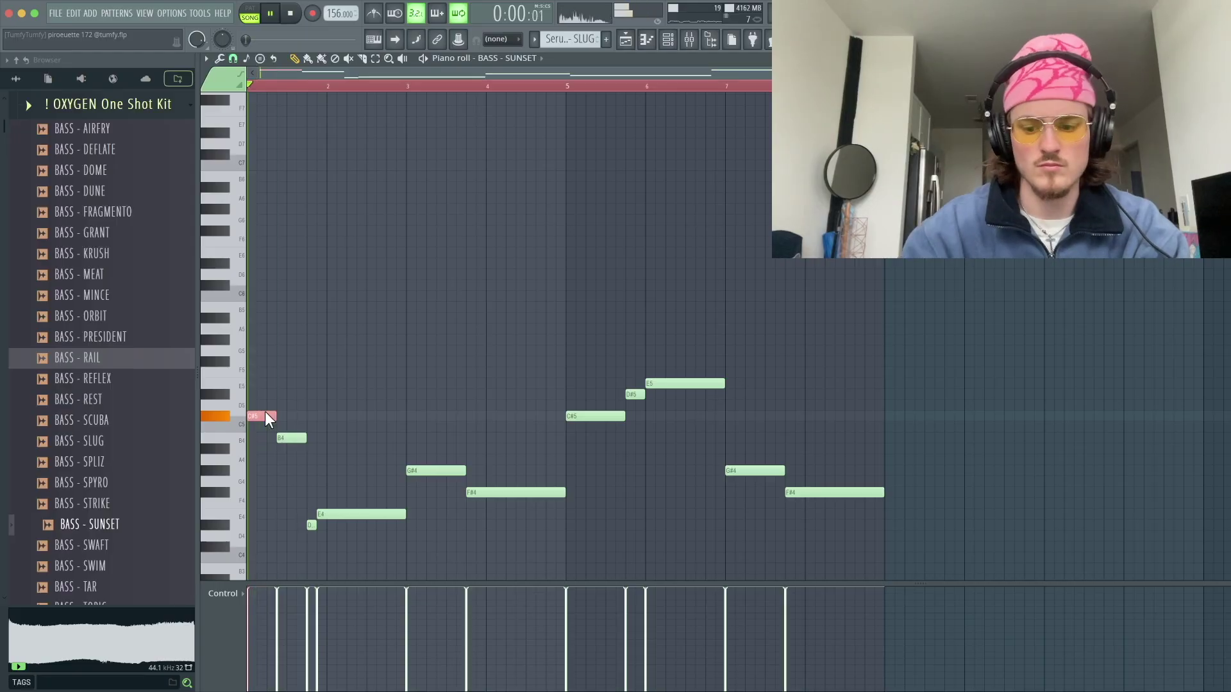
- Try the opening C#5 an octave lower, restore it, then remove the short D#4 and extend the B4 up to the E4
key(ctrl+Down)
key(ctrl+Up)
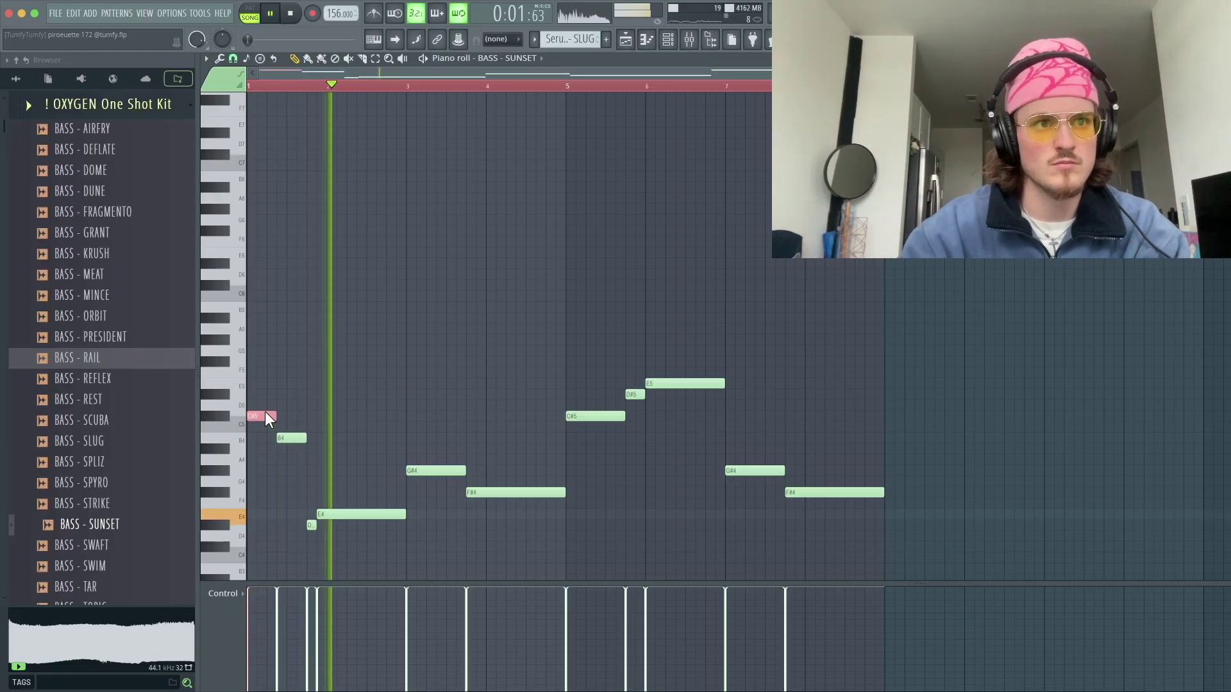
key(ctrl+d)
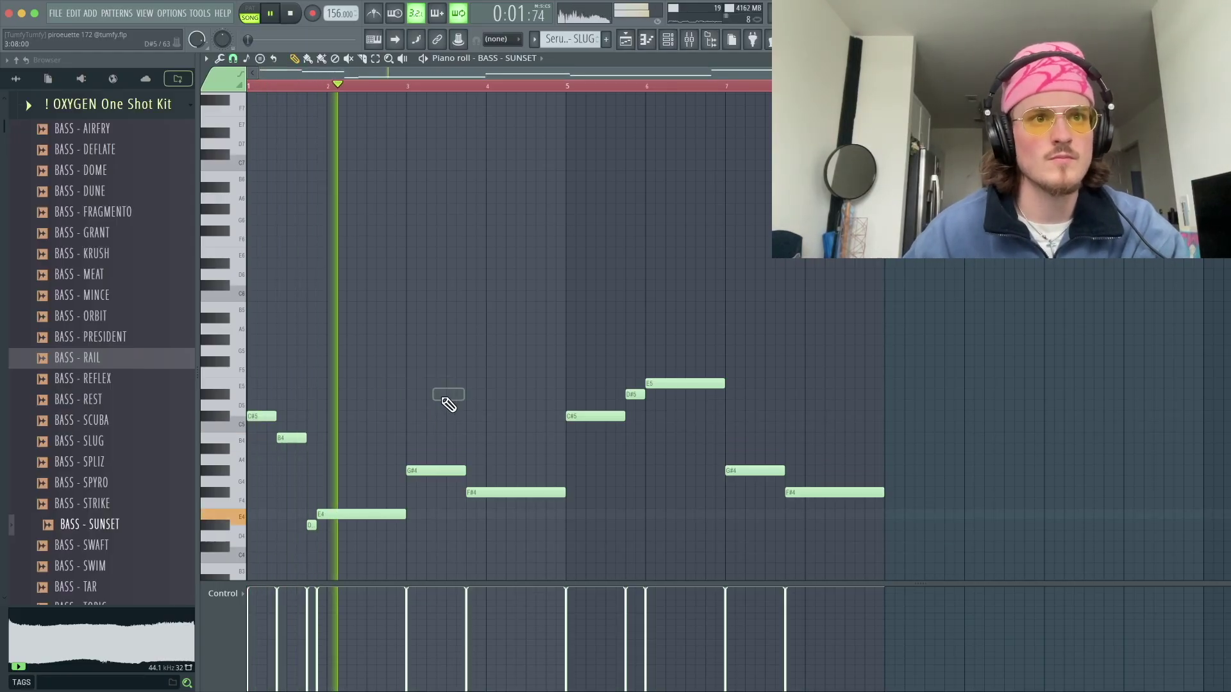
right_click(312, 525)
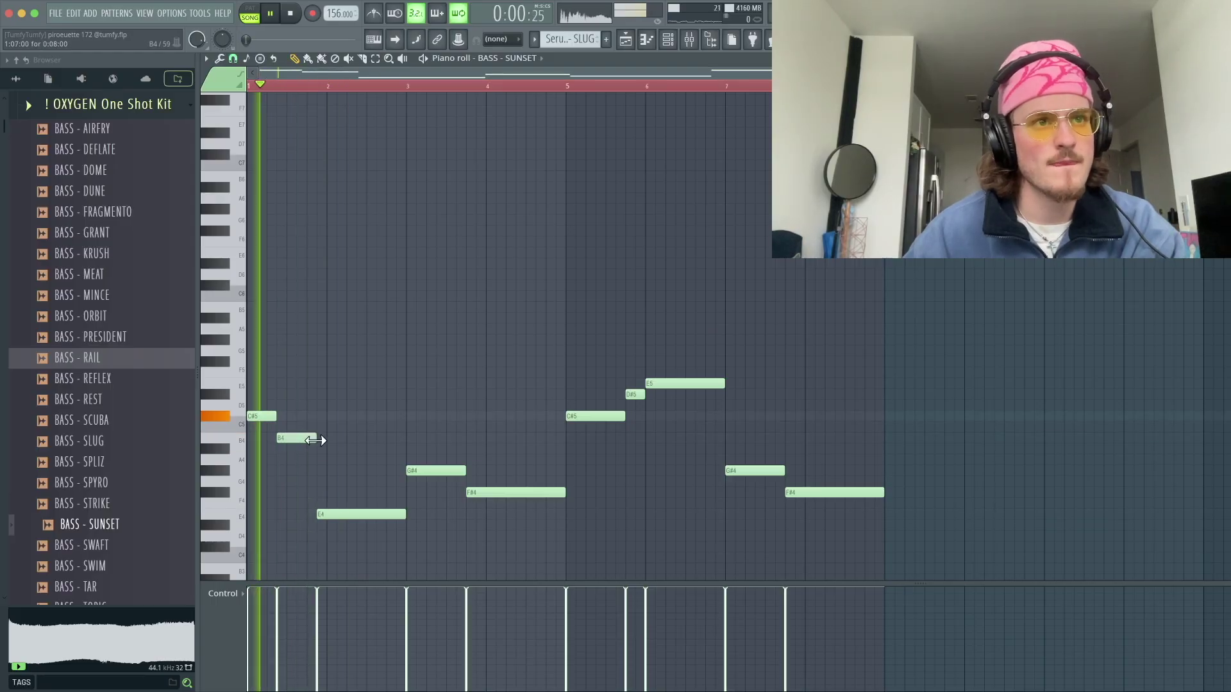
- Try an extra F4 passing note before the F#4 in bar 3 of the bass line, and remove it
click(427, 482)
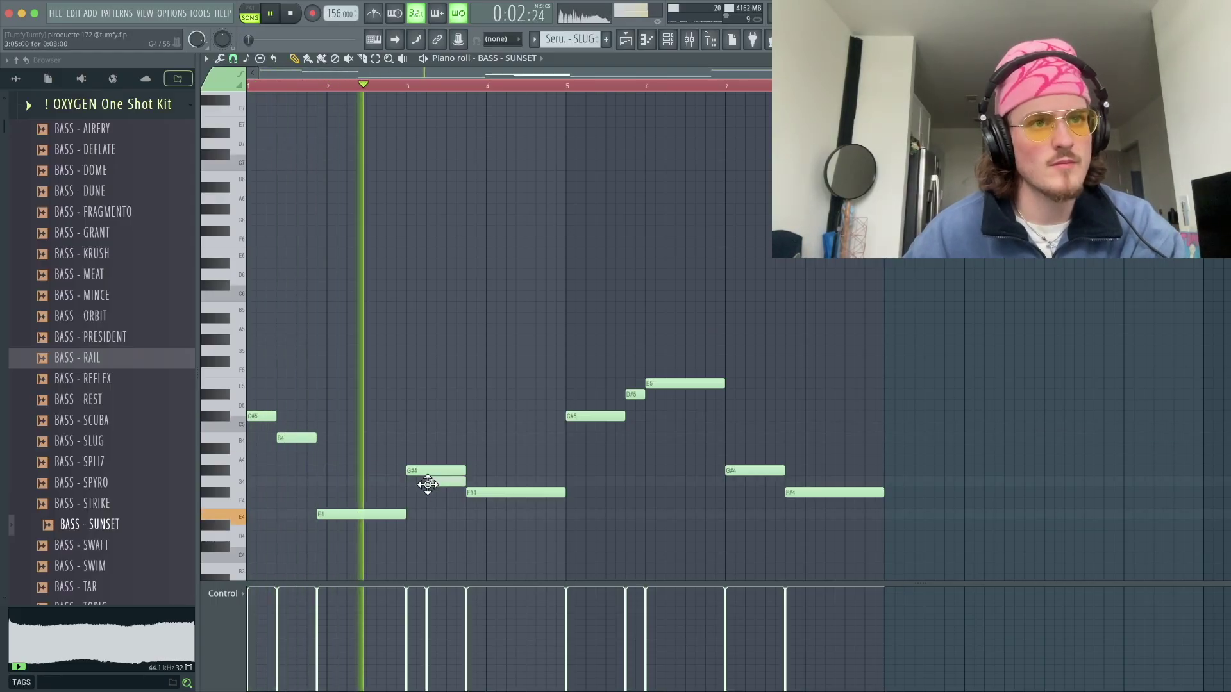
drag(428, 484, 447, 504)
drag(663, 453, 642, 383)
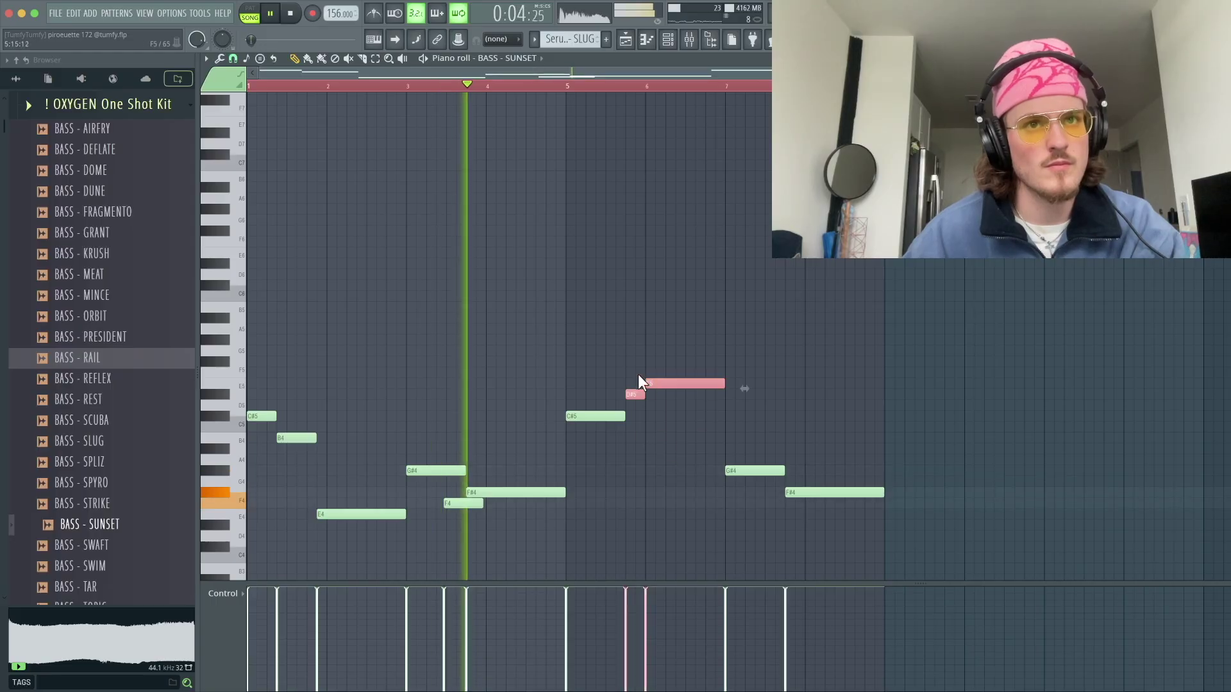
right_click(448, 502)
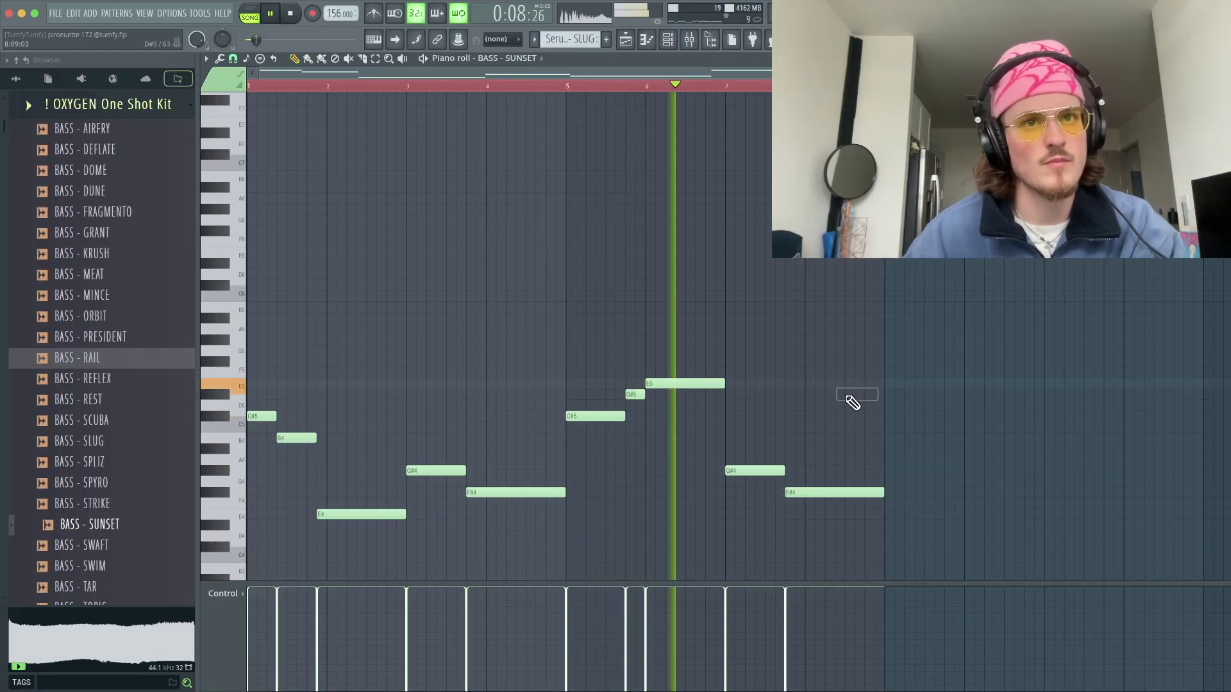
- Remove the empty Pattern 61 clip at bar 17 and fill bars 17 to 24 with Pattern 41 and the drum clips in the playlist
click(628, 42)
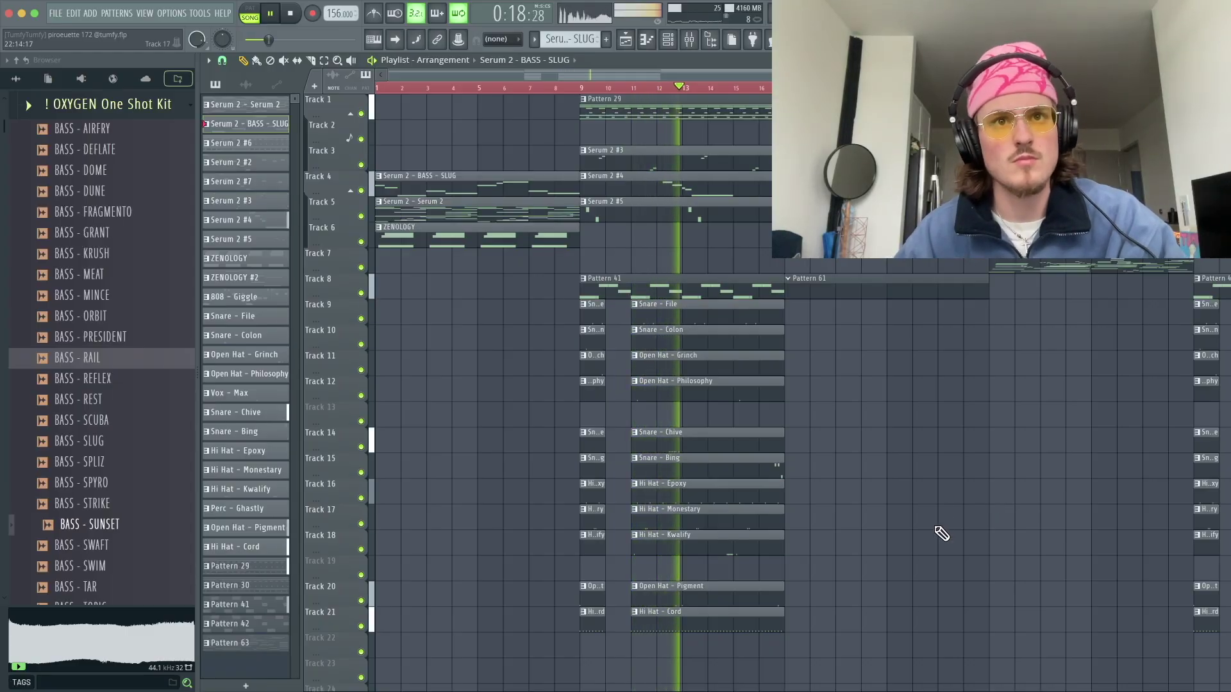
right_click(850, 290)
mouse_move(819, 630)
mouse_down()
mouse_move(566, 286)
mouse_move(847, 283)
mouse_move(796, 283)
mouse_up()
click(1032, 354)
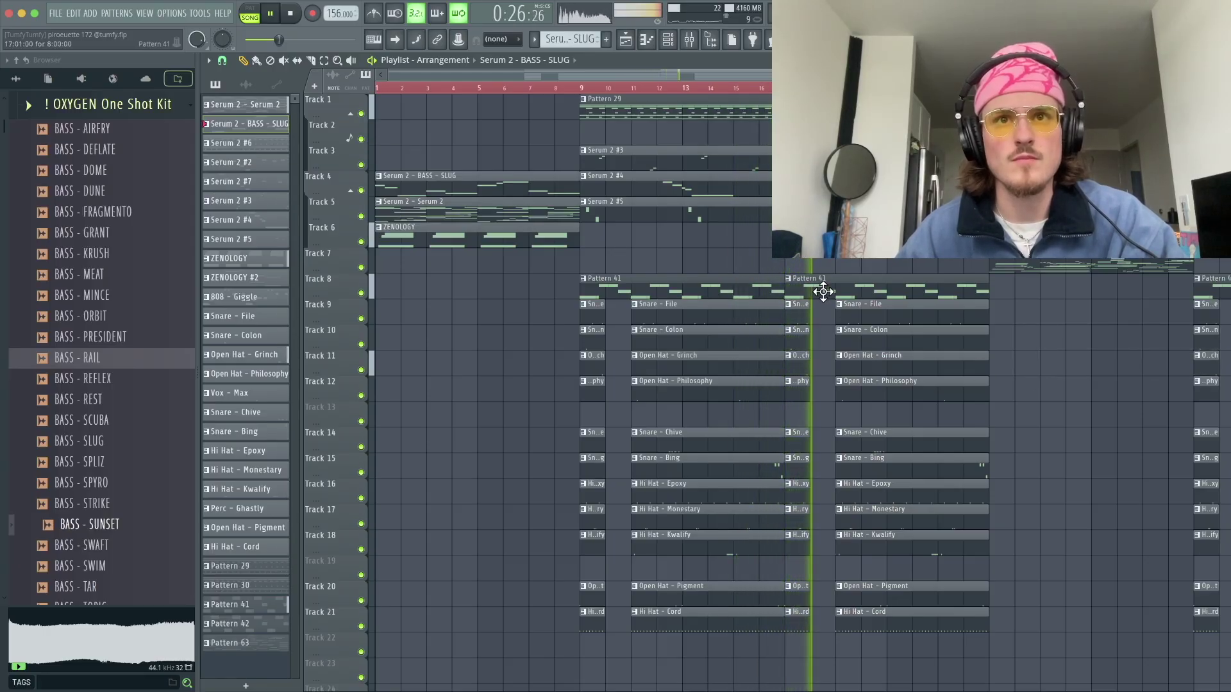
- Try removing Pattern 41 and the short drum clips at bar 17, and undo the removal
right_click(823, 292)
drag(806, 315, 809, 609)
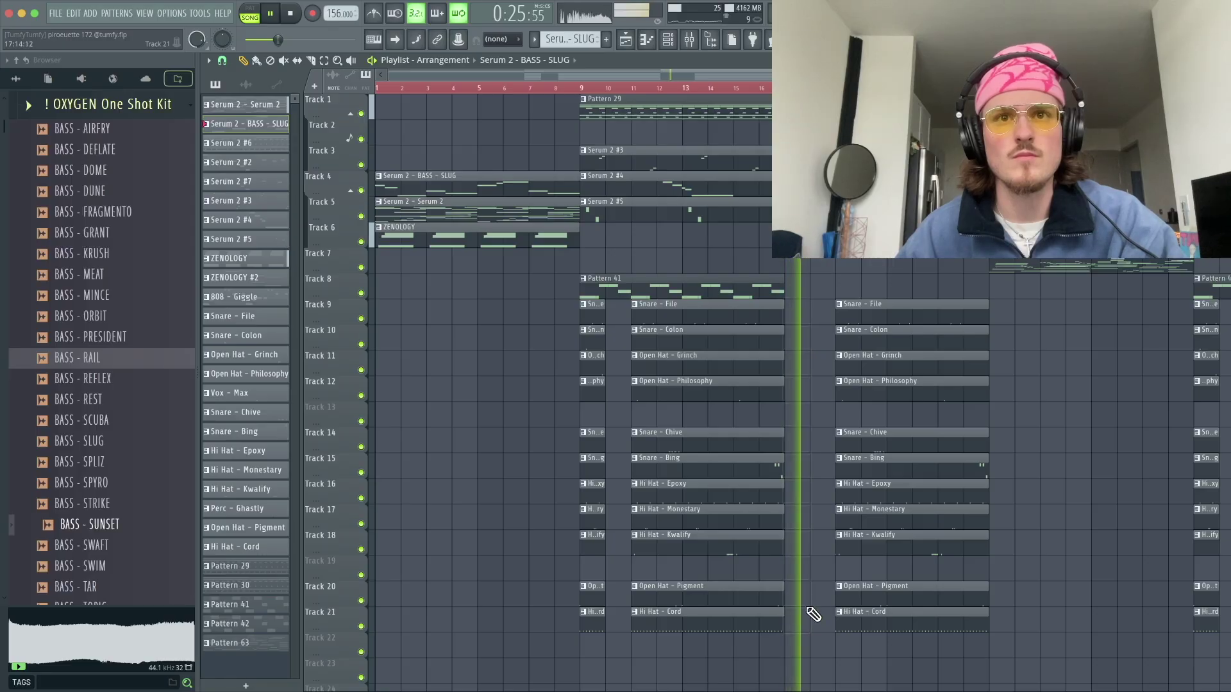
key(super+z)
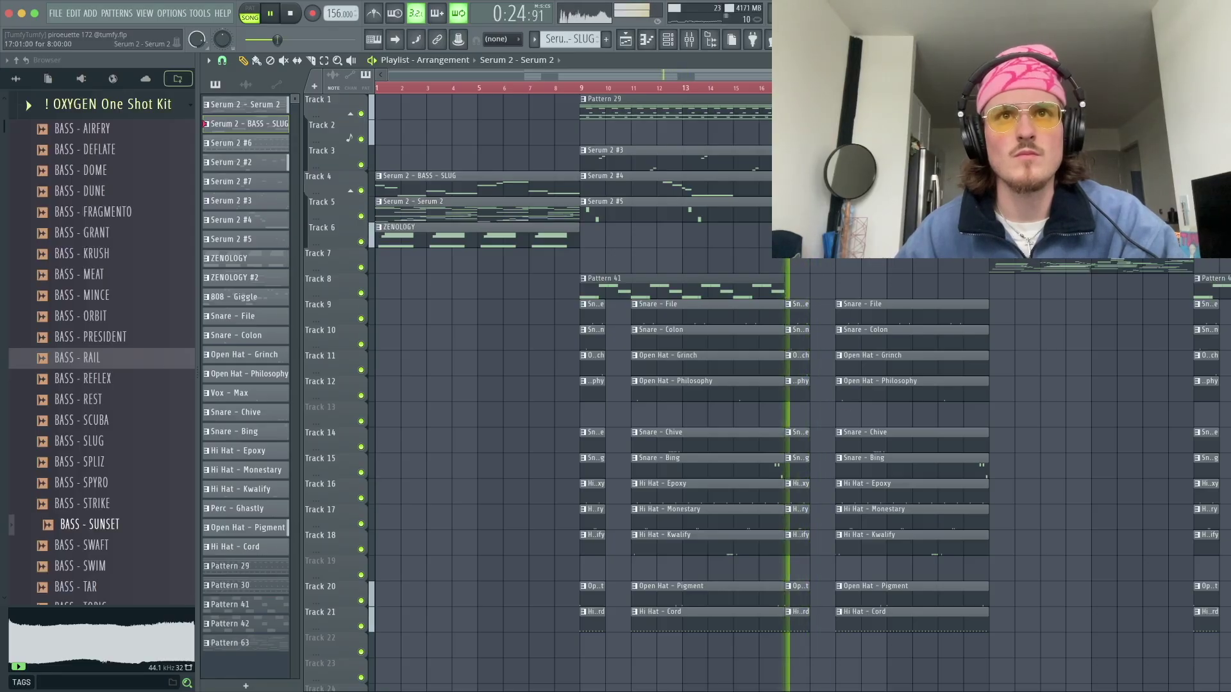
drag(814, 211, 814, 259)
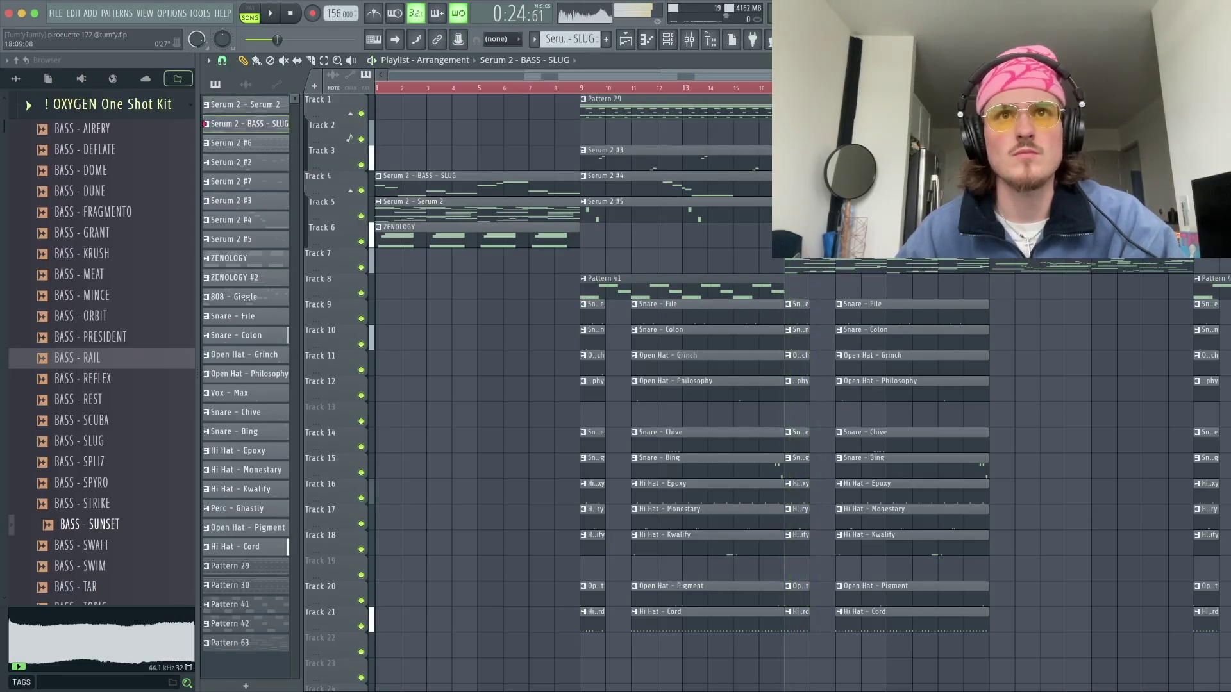
key(ctrl+z)
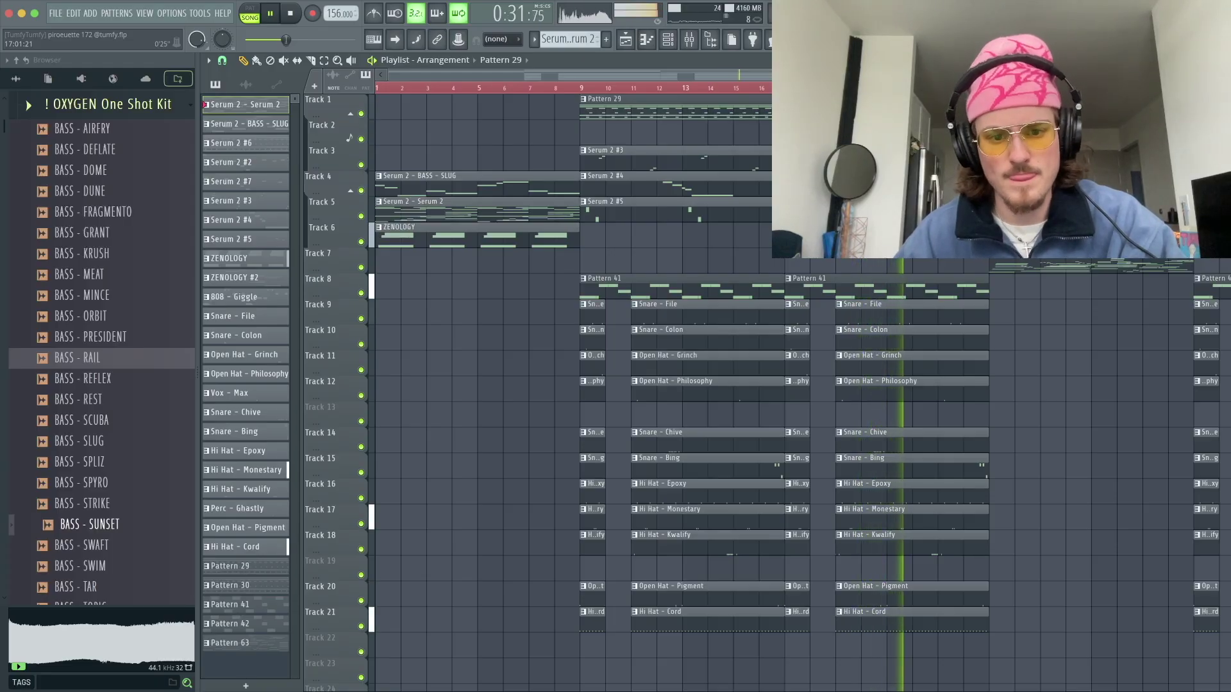
- Extend the Pattern 41 clip starting at bar 33 on Track 8 past bar 41, to a length of 15 bars
scroll(1156, 385, down, 3)
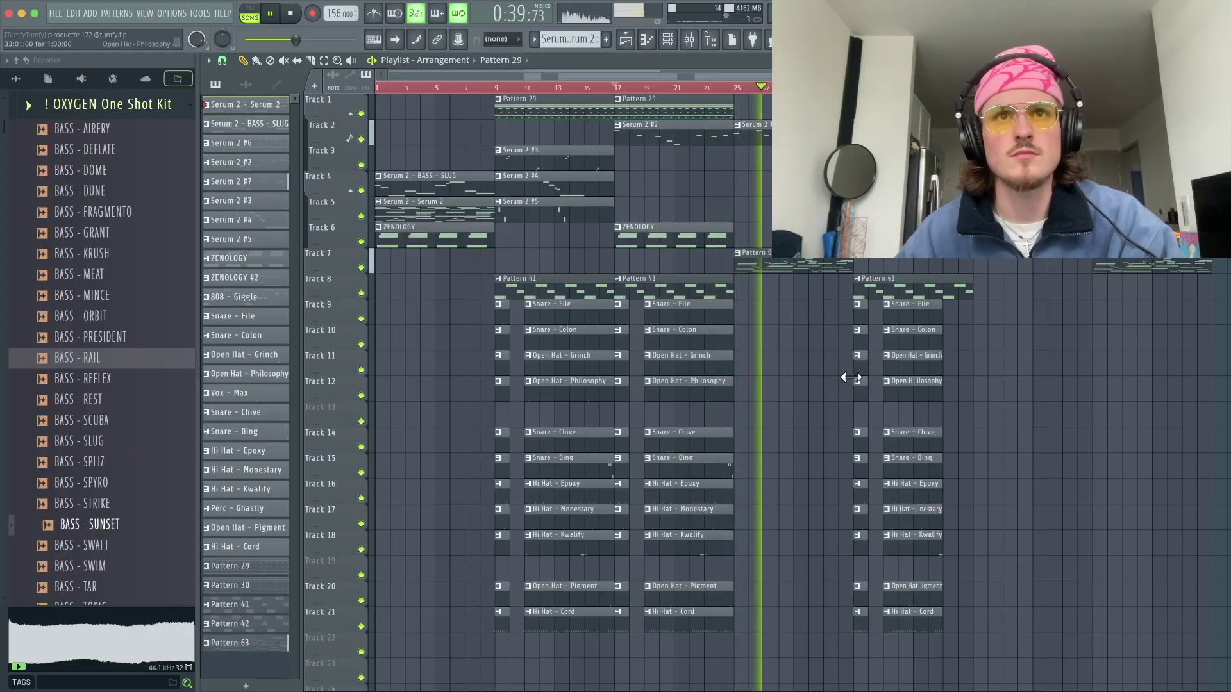
scroll(802, 358, up, 3)
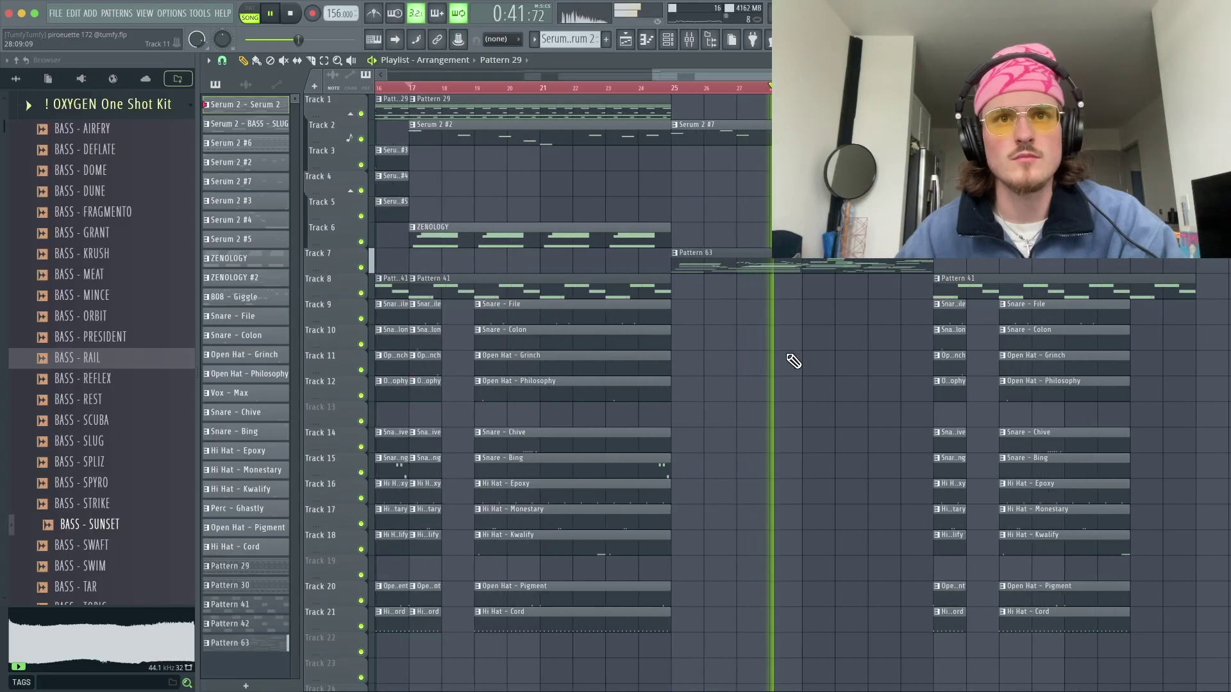
scroll(795, 385, up, 2)
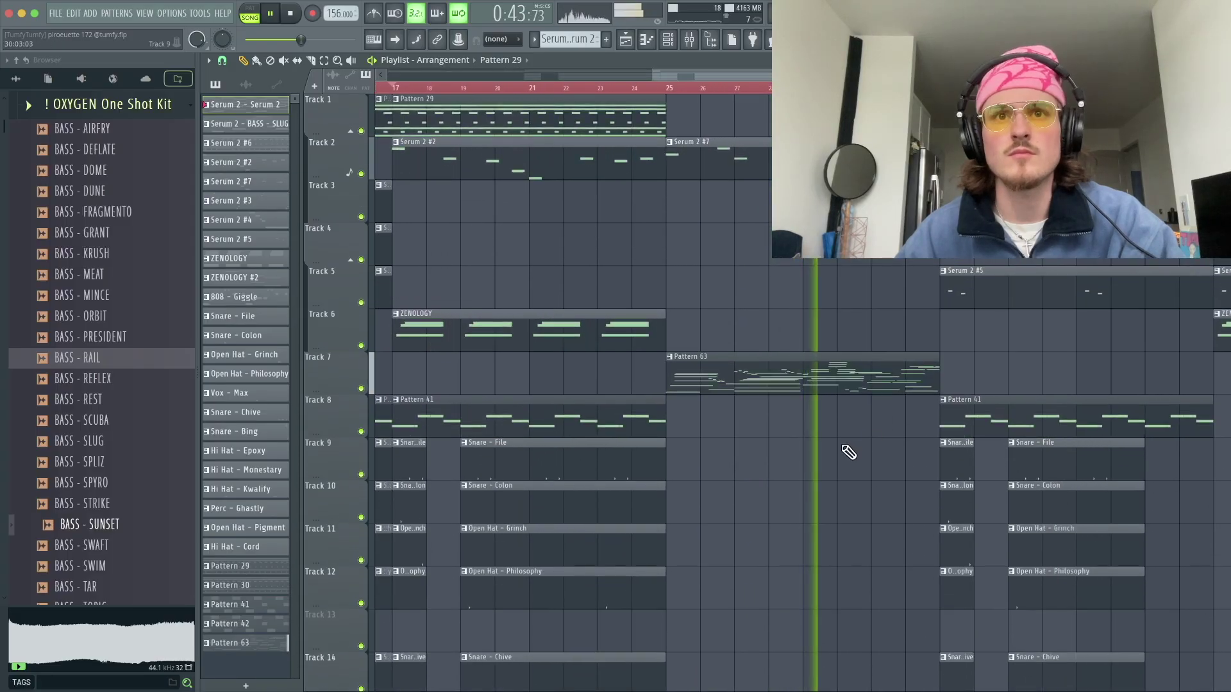
scroll(849, 453, up, 1)
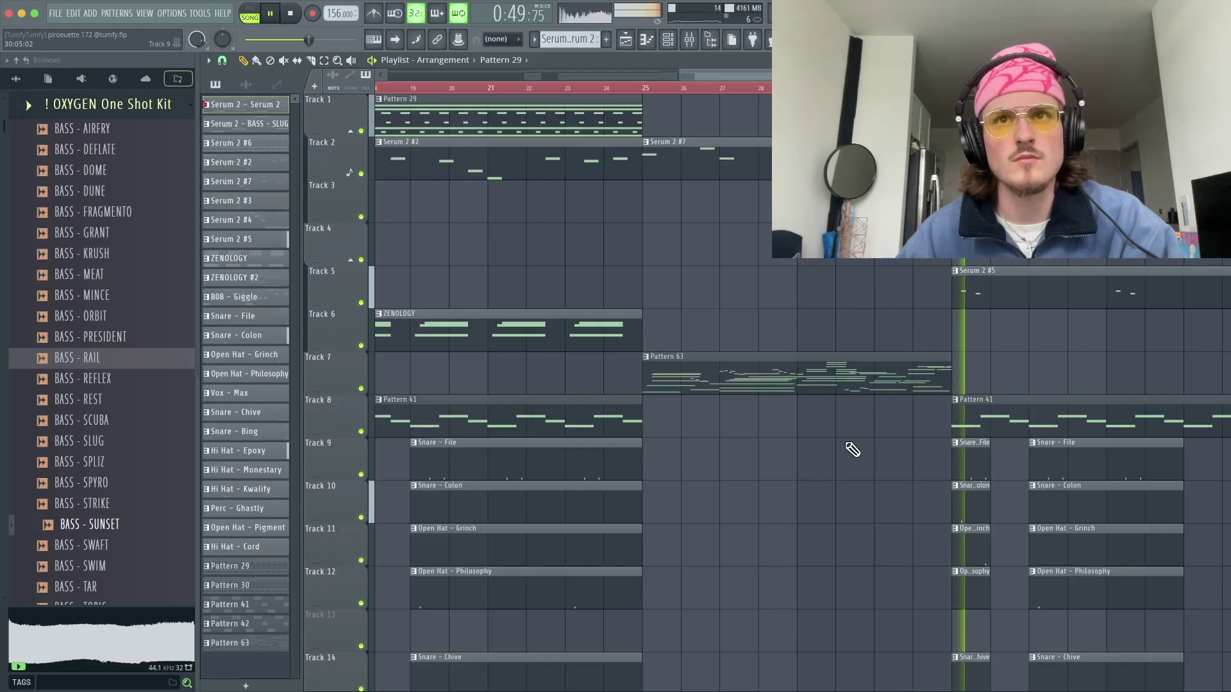
scroll(853, 450, down, 2)
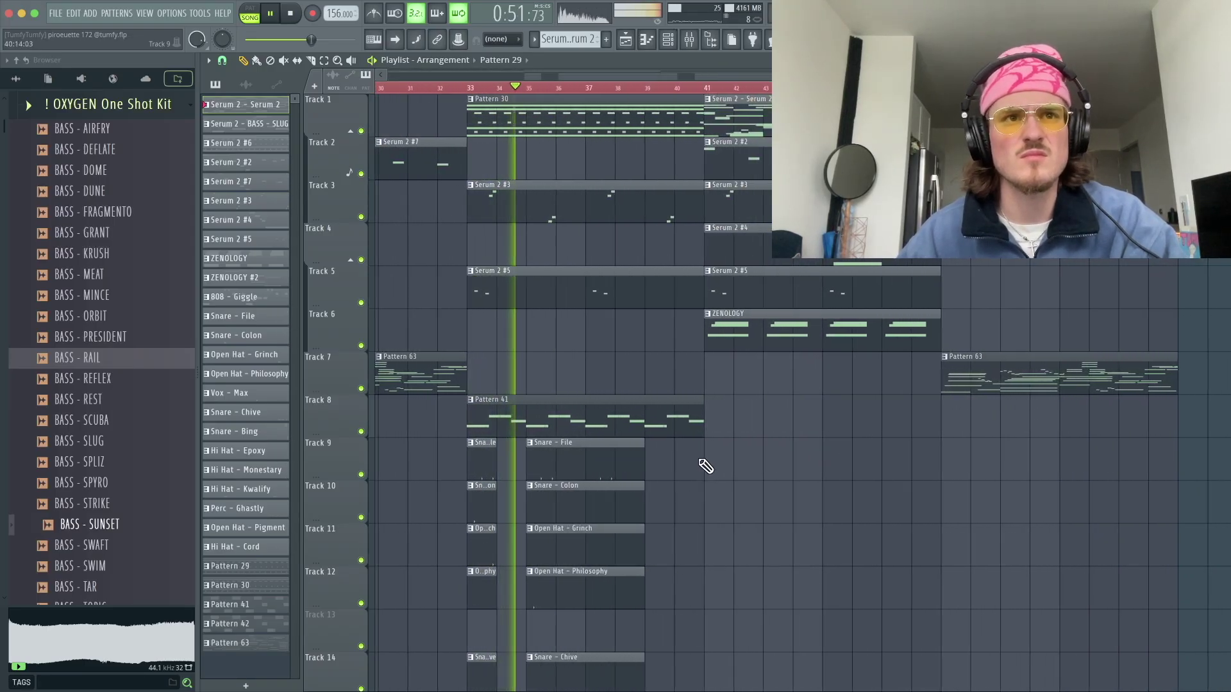
scroll(740, 452, down, 4)
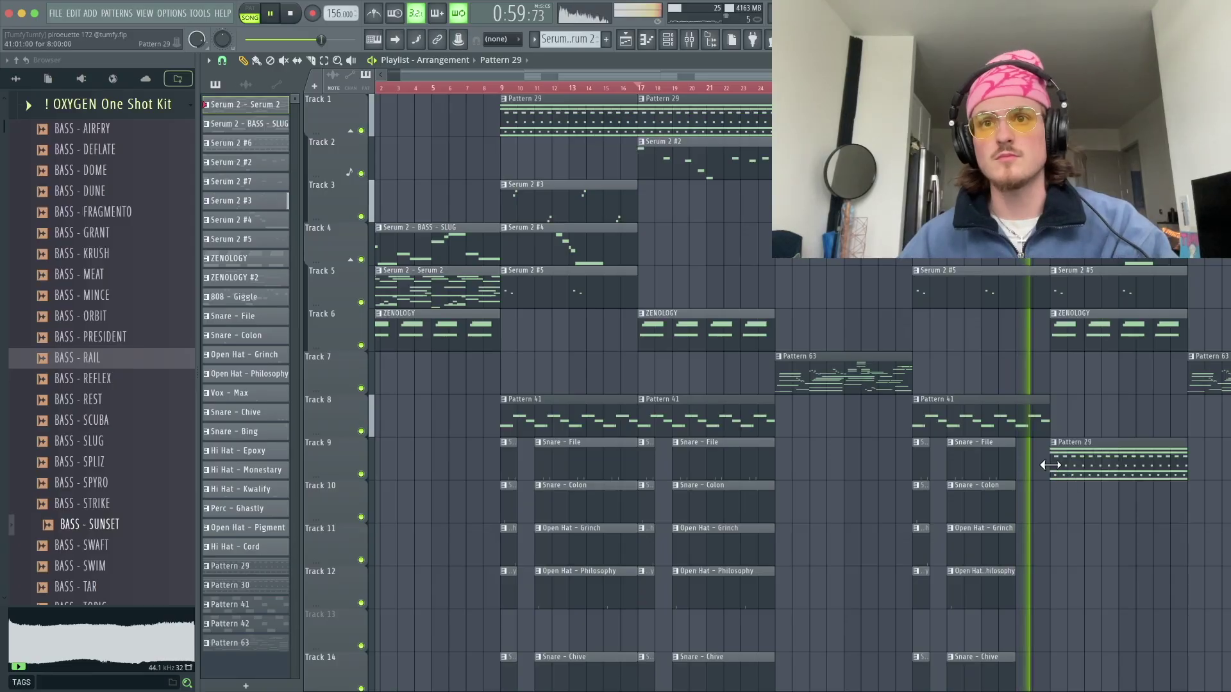
scroll(1064, 474, up, 4)
key(space)
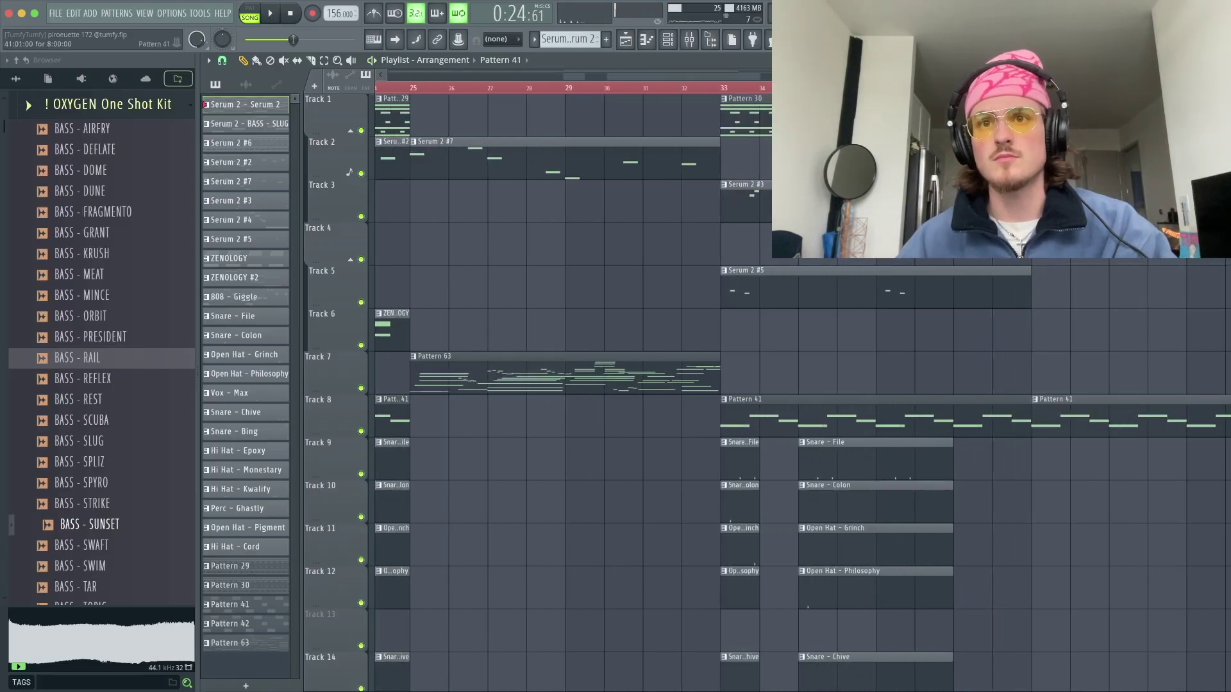
drag(1030, 423, 1227, 419)
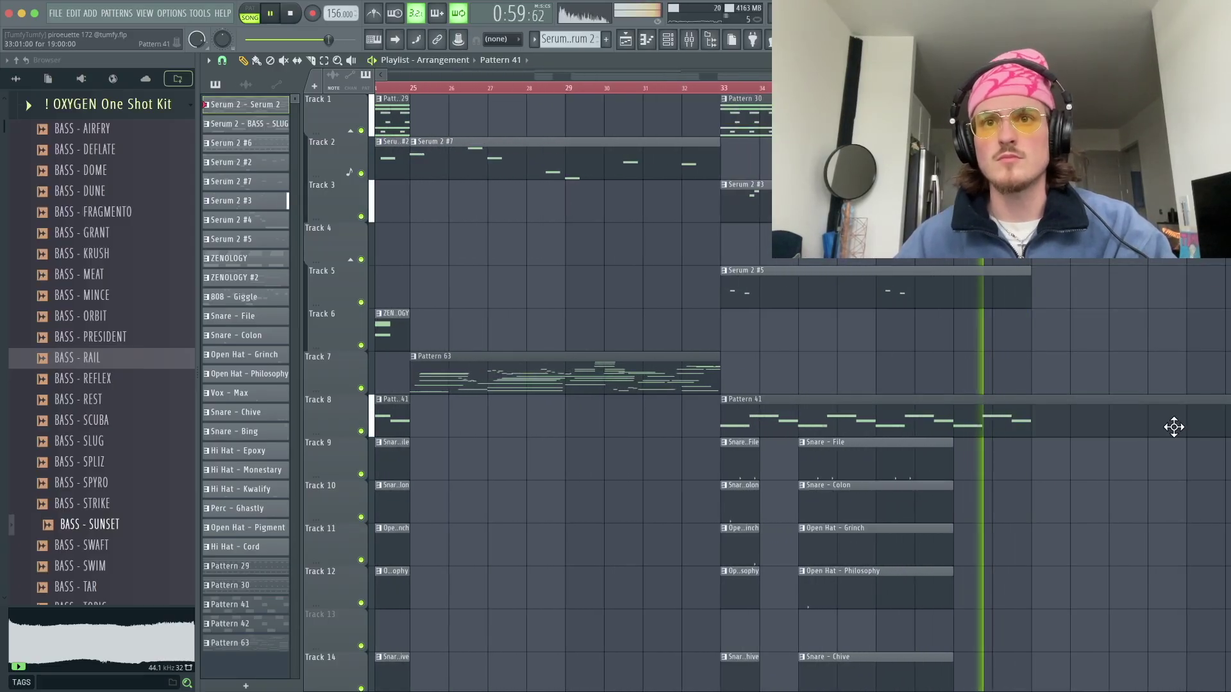
- Add C#6, D#6 and E6 notes from bar 9 on to the 808 - Pillow line of Pattern 41
double_click(1173, 426)
key(1)
key(space)
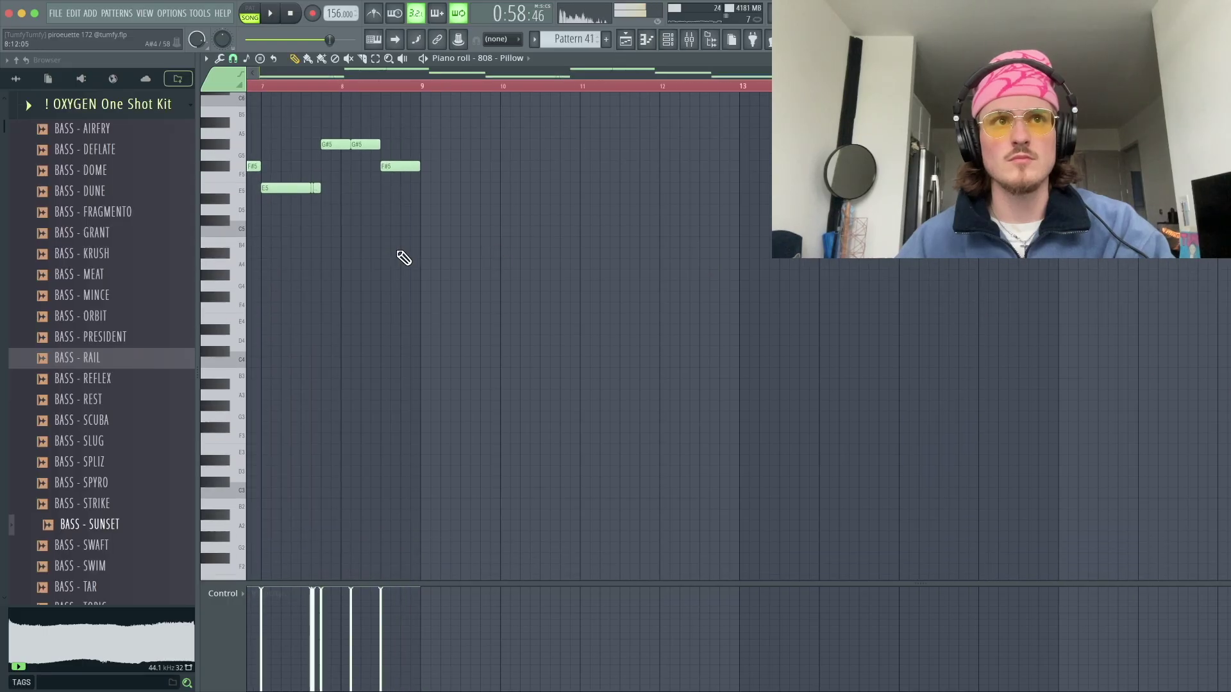
click(423, 288)
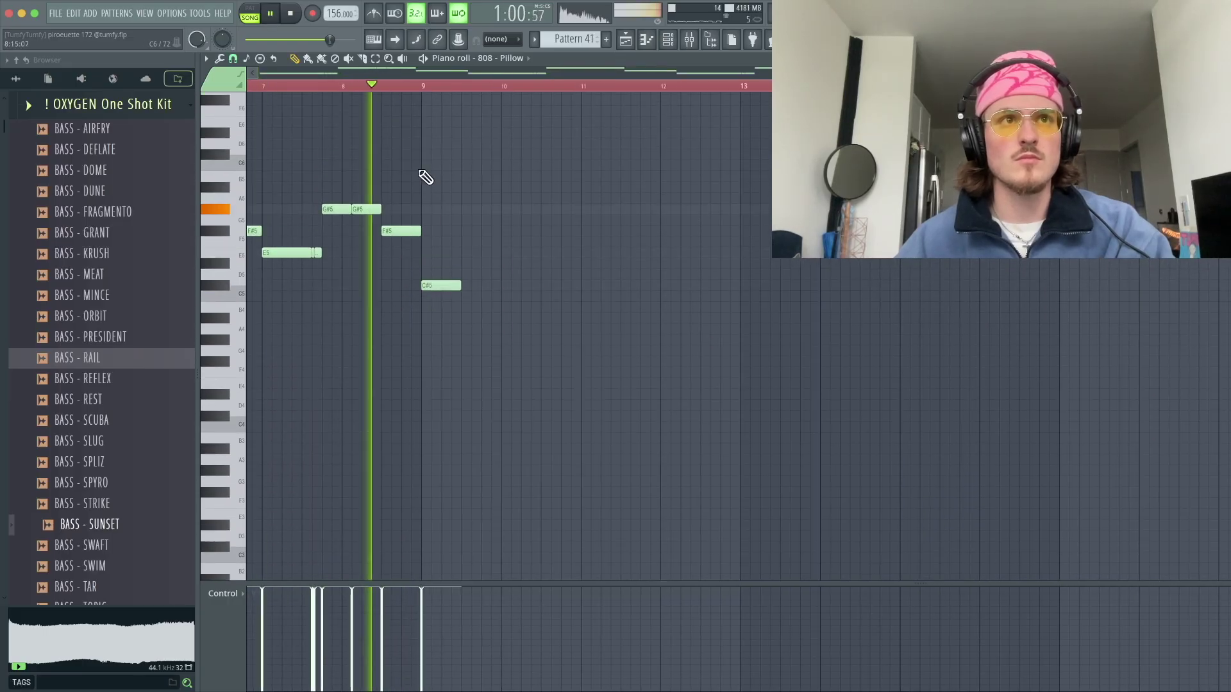
key(ctrl+Up)
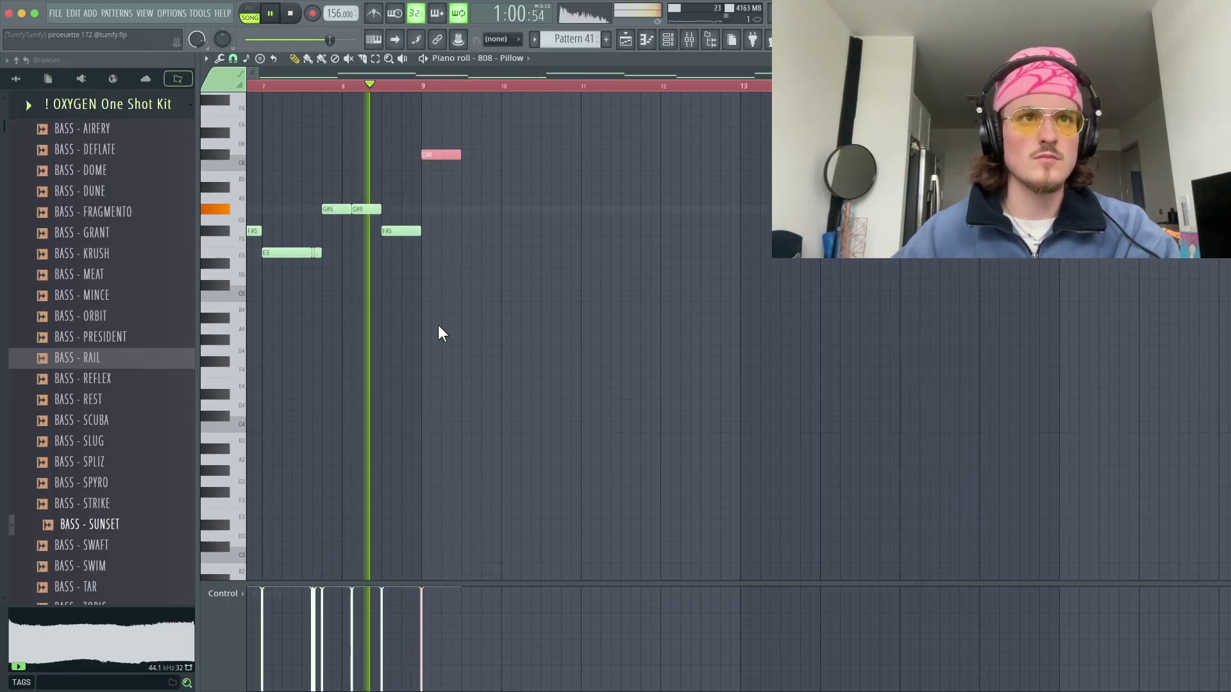
scroll(645, 348, left, 4)
scroll(645, 347, up, 2)
key(ctrl+d)
key(space)
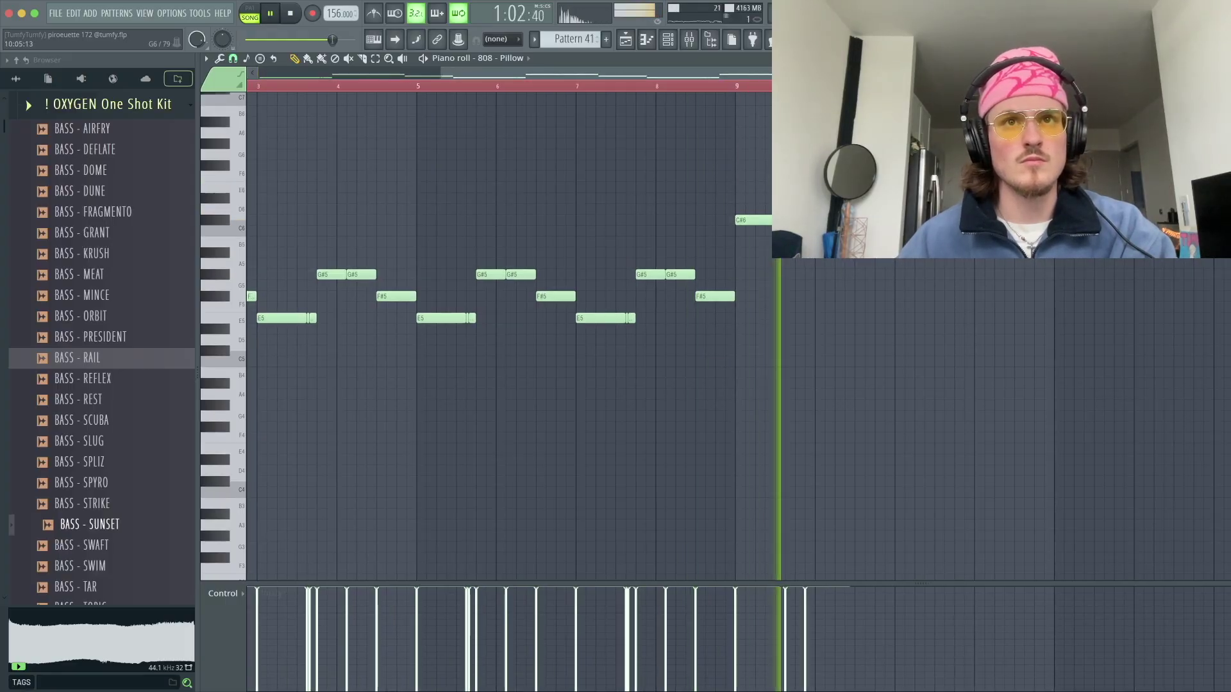
- Try the three notes from bar 9 on one octave higher, and return them to the sixth octave
key(space)
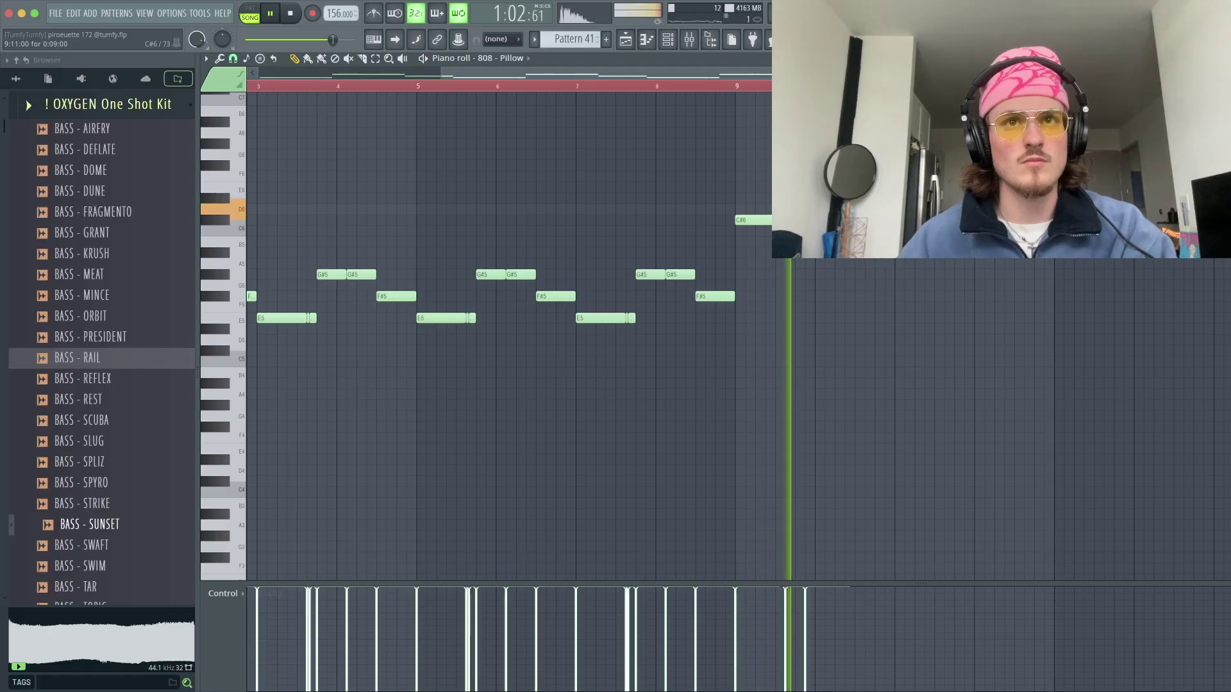
key(space)
drag(776, 205, 883, 275)
key(ctrl+Up)
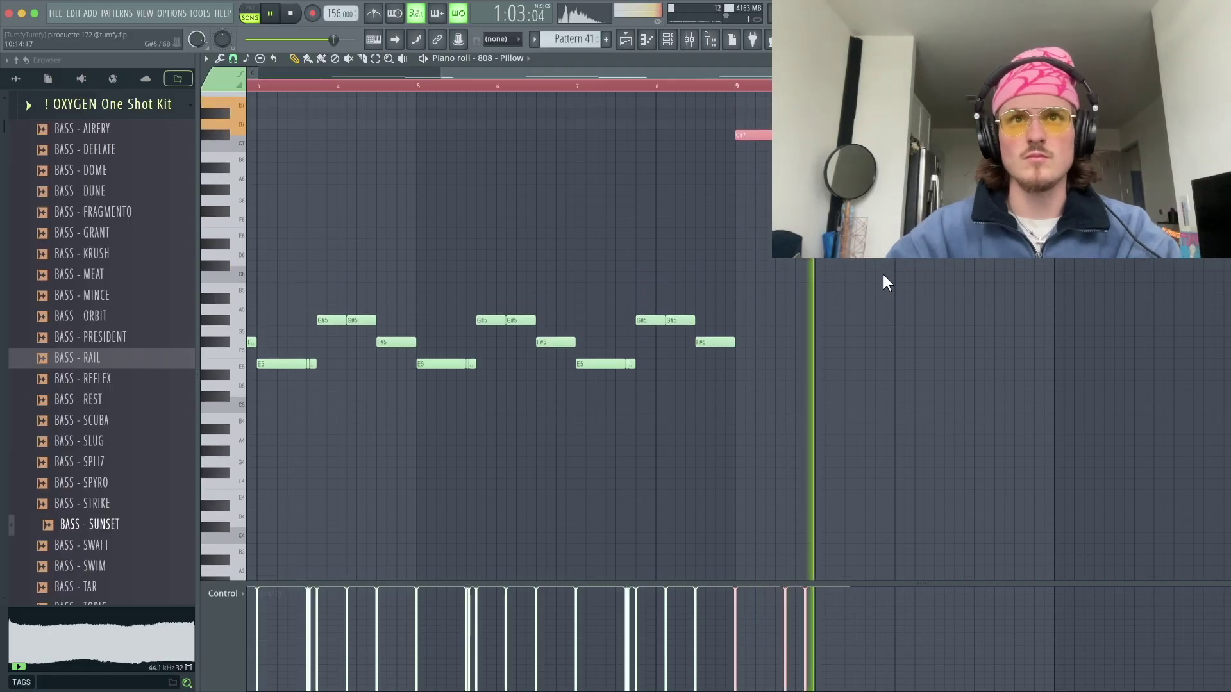
key(space)
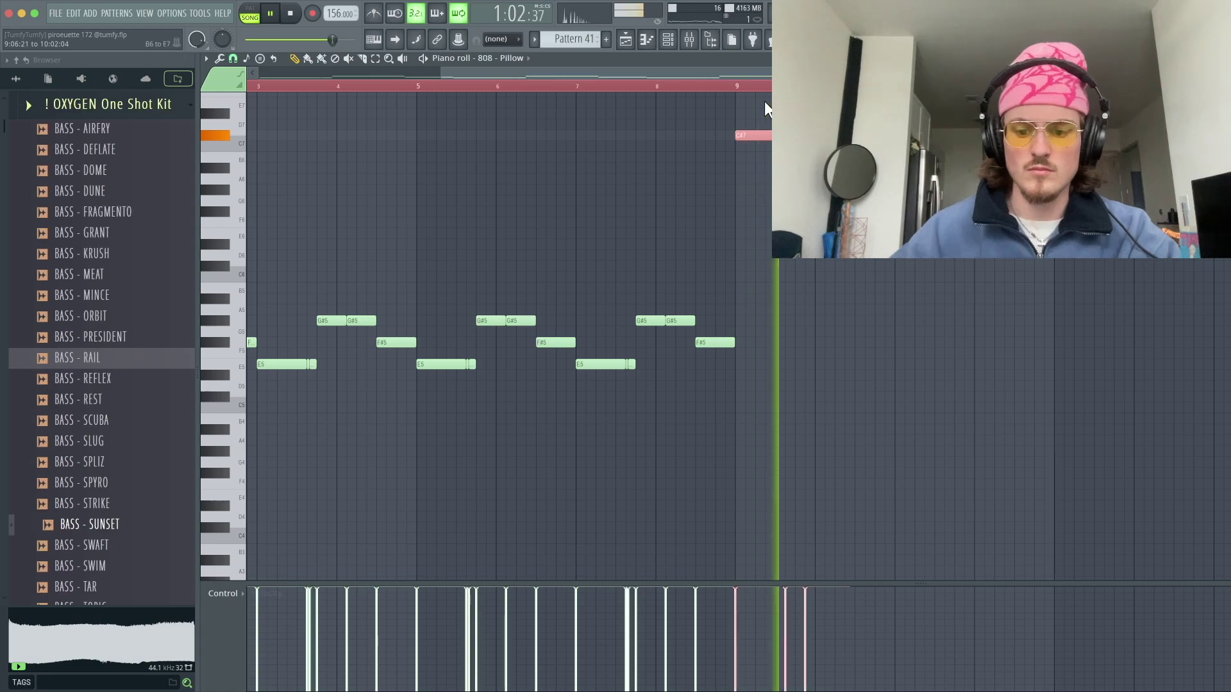
key(ctrl+Down)
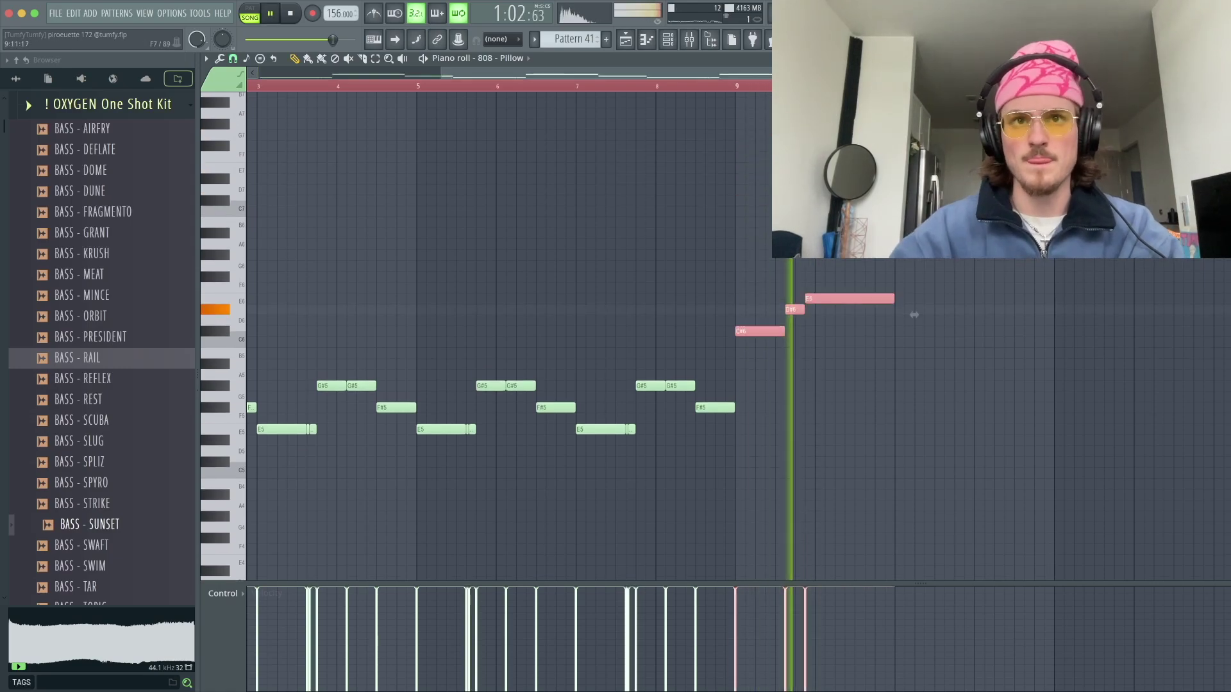
- Take the three added notes out of the 808 - Pillow line and place Pattern 50 on Track 7 at bar 41
key(space)
key(space)
key(Delete)
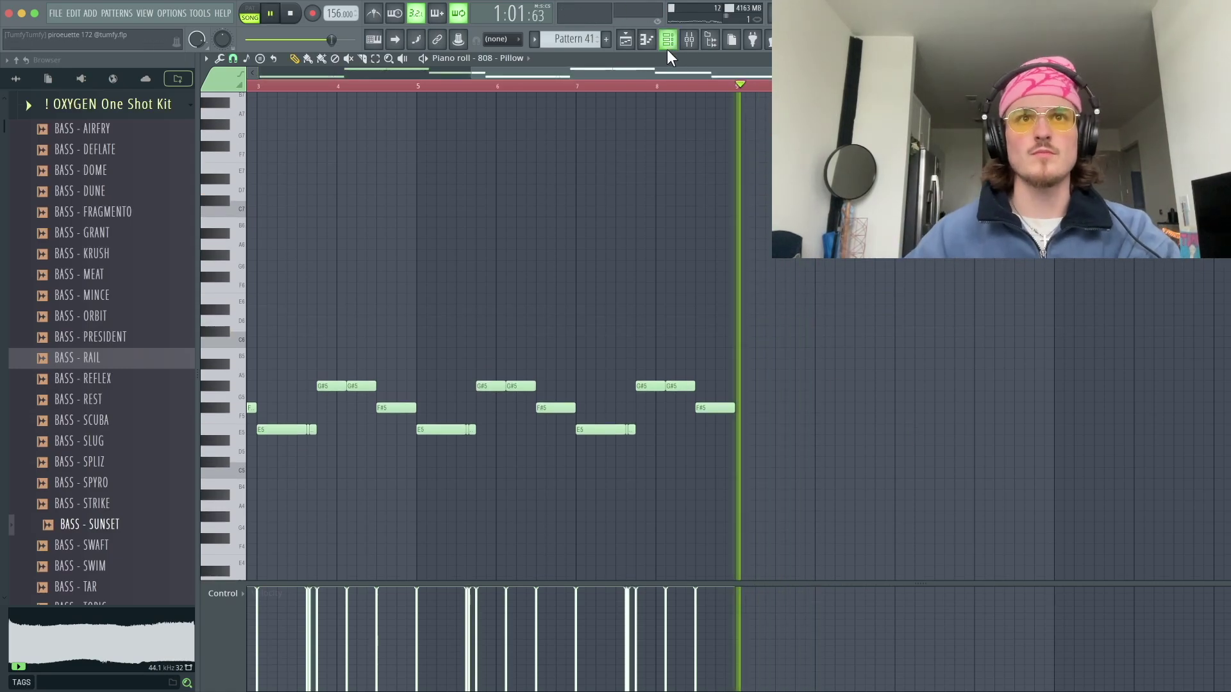
click(625, 40)
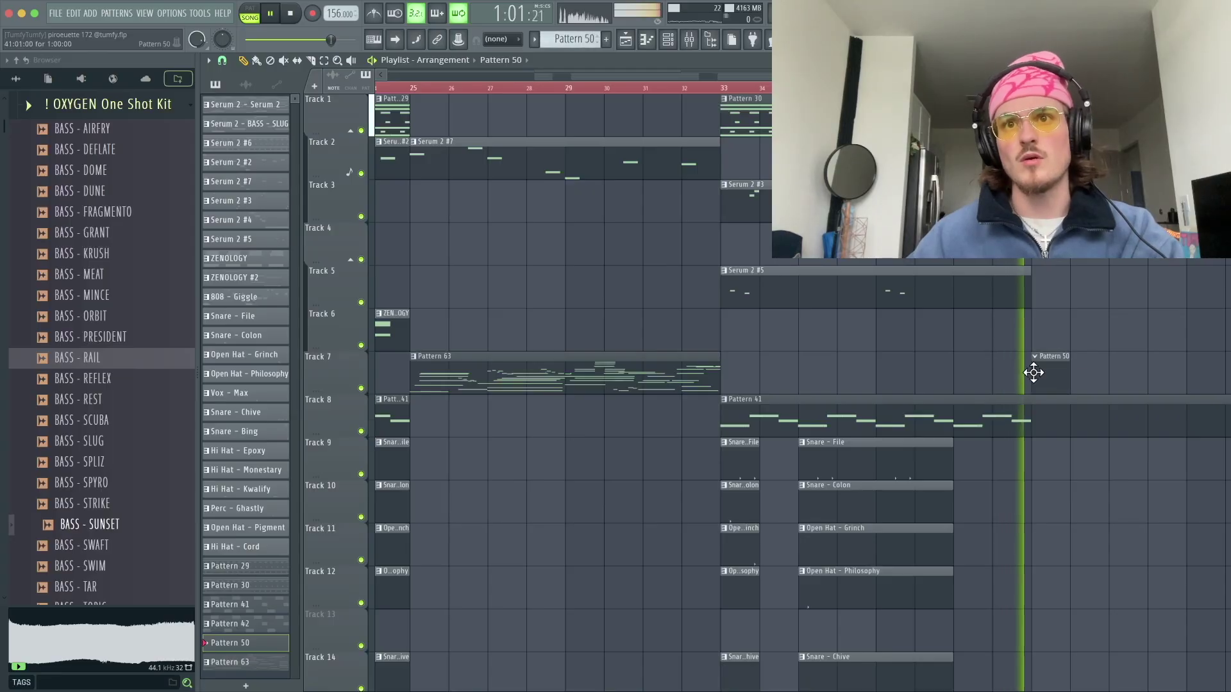
click(1067, 374)
- Load the BASS - FRAGMENTO one-shot into the channel rack below LABS
key(F6)
key(space)
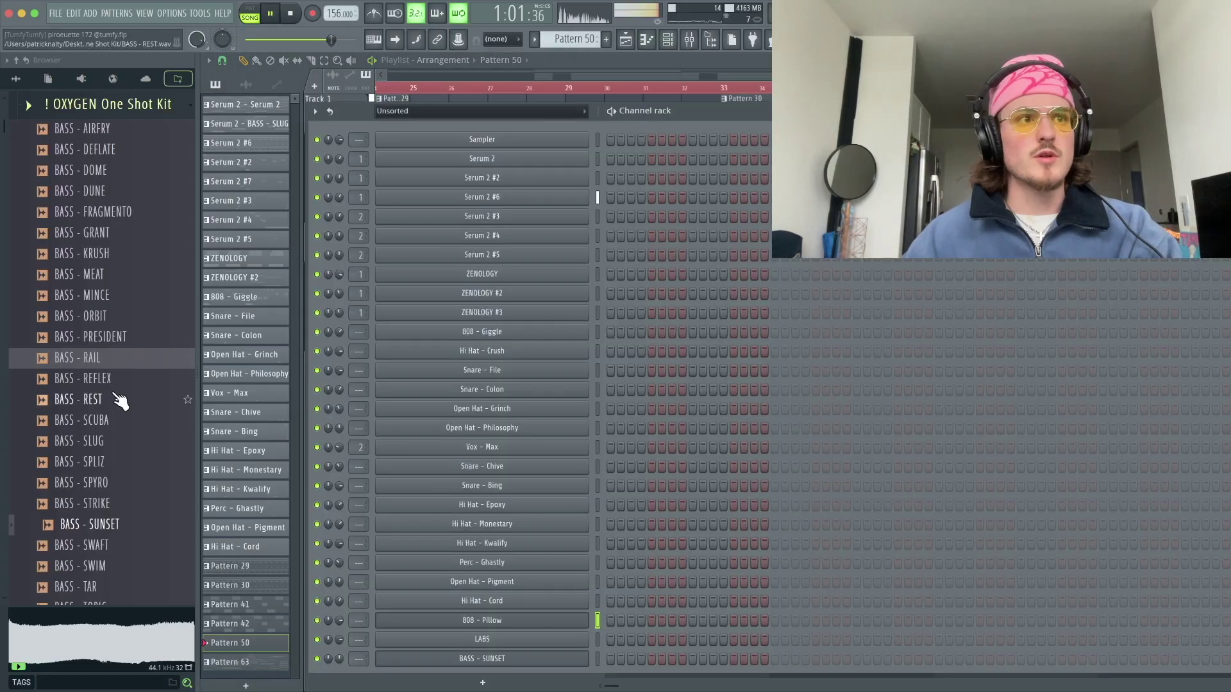
click(114, 213)
drag(521, 637, 520, 660)
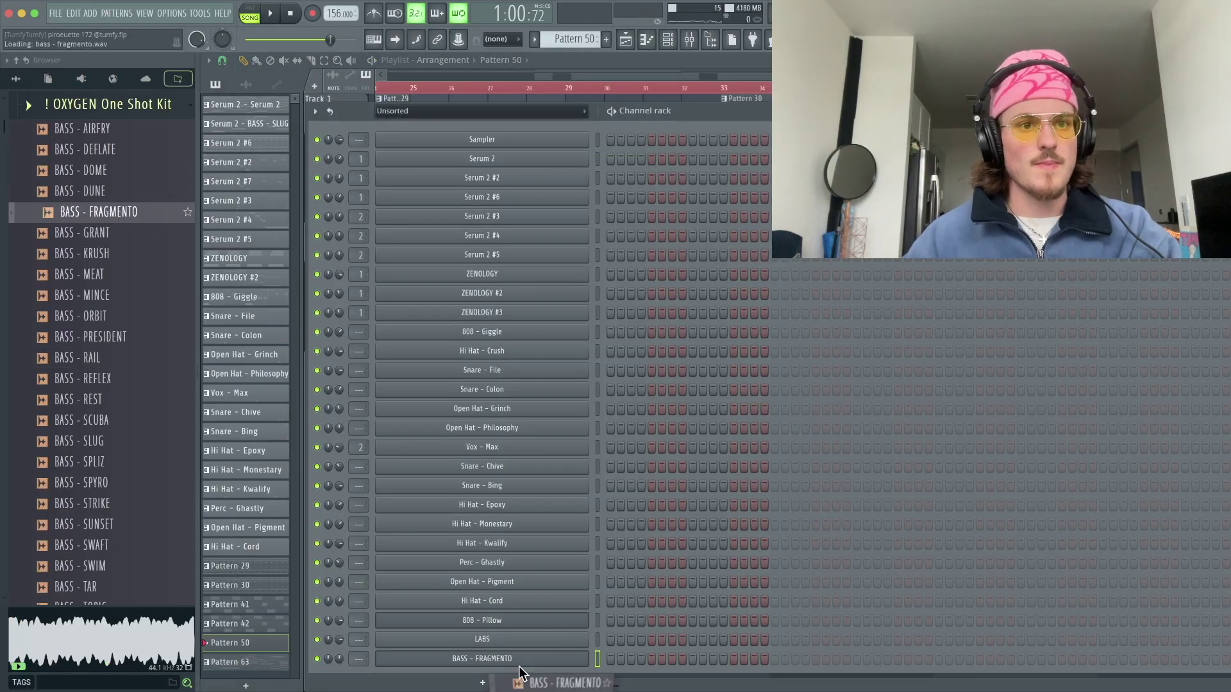
drag(149, 228, 517, 668)
- Paste the C#6, D#6 and E6 line into the BASS - FRAGMENTO piano roll, clear the stray note and lower the line one octave
right_click(522, 660)
click(611, 500)
key(space)
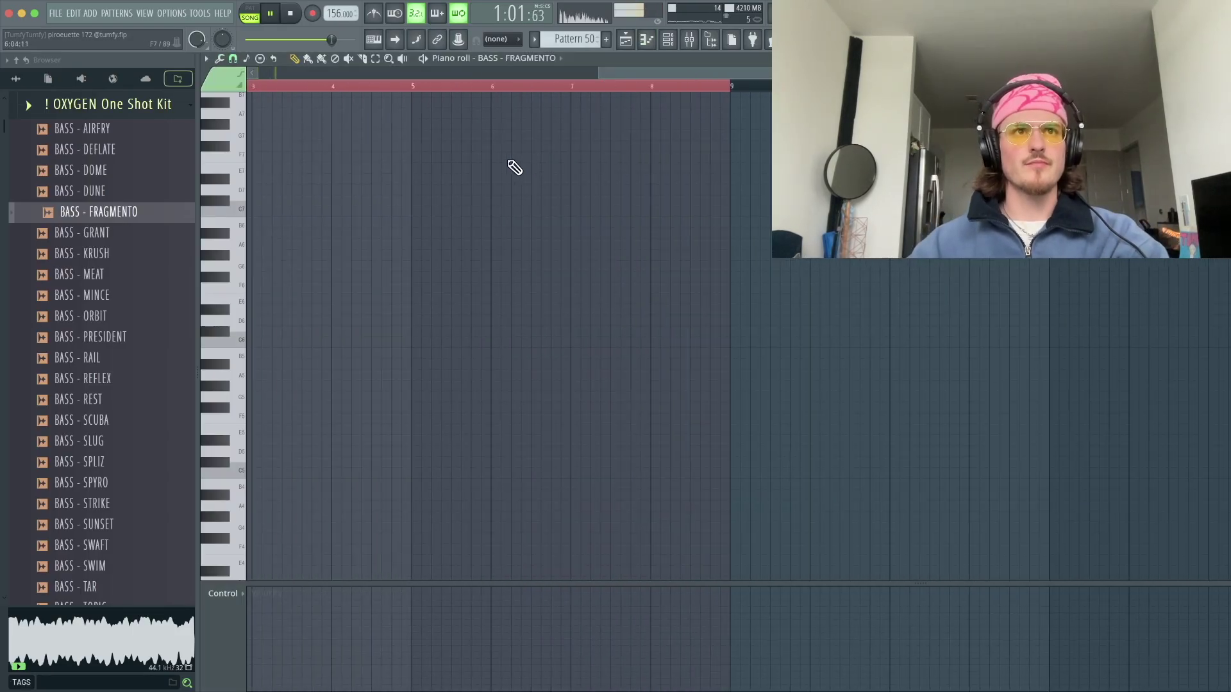
click(488, 180)
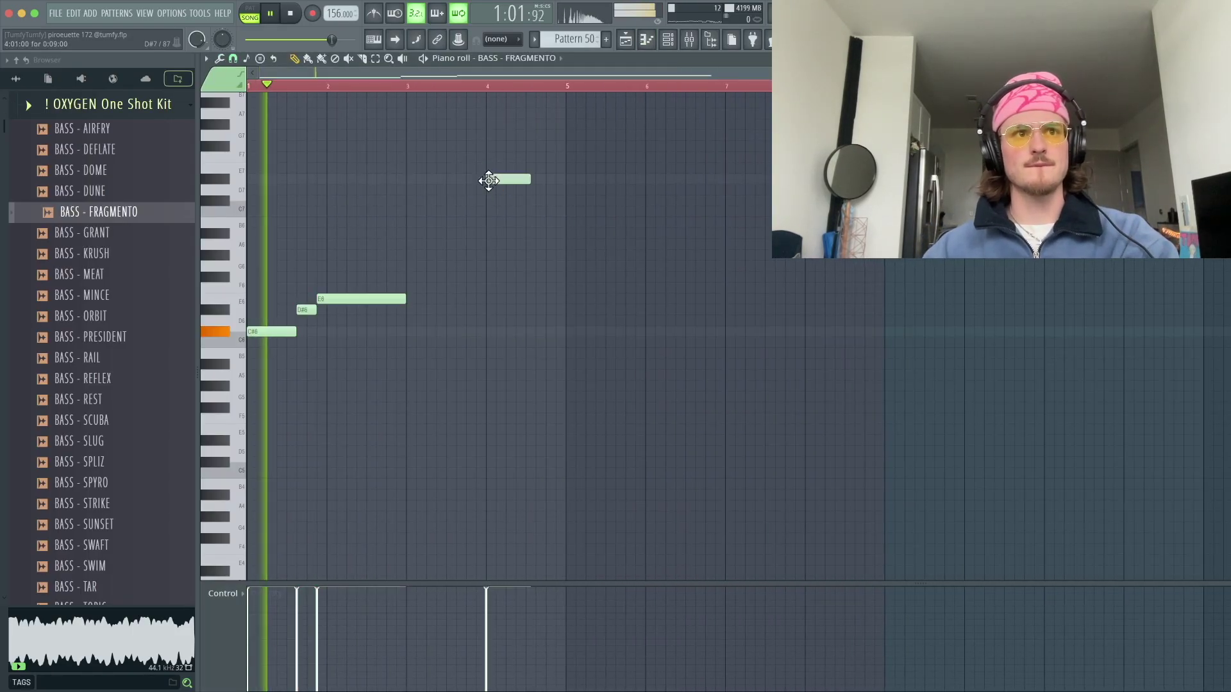
right_click(489, 180)
key(ctrl+a)
key(ctrl+Down)
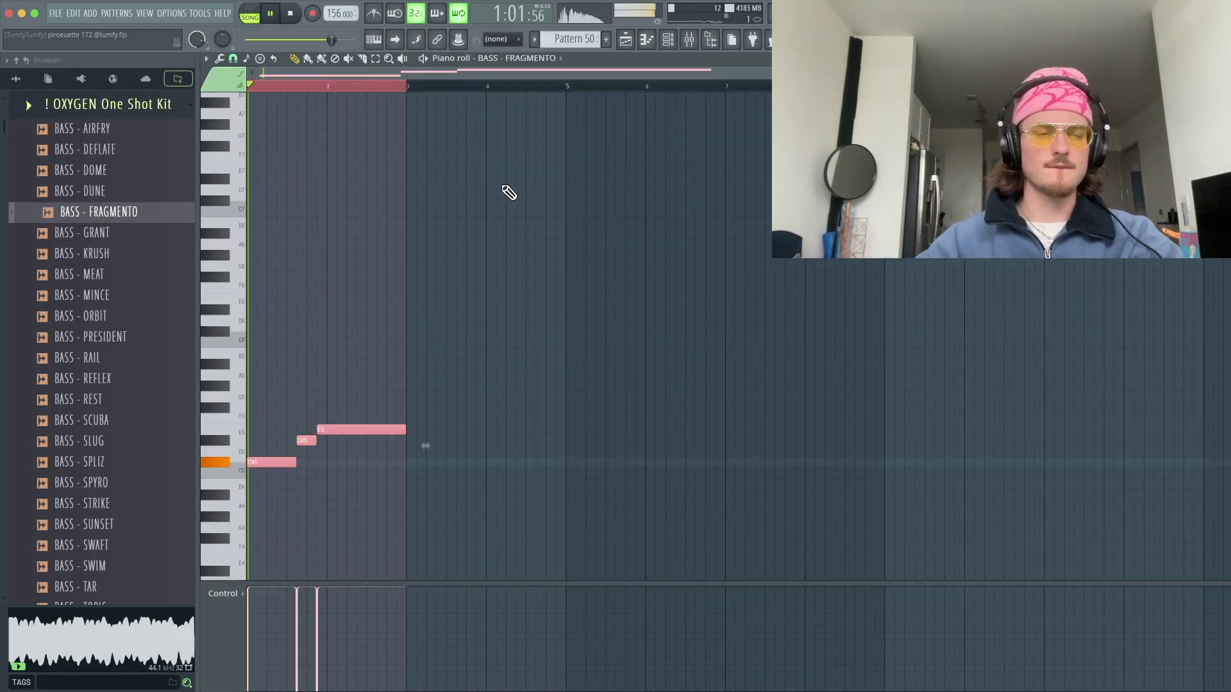
- Open the BASS - FRAGMENTO sampler settings, check the volume envelope and close them
click(668, 45)
right_click(522, 659)
click(603, 597)
click(482, 660)
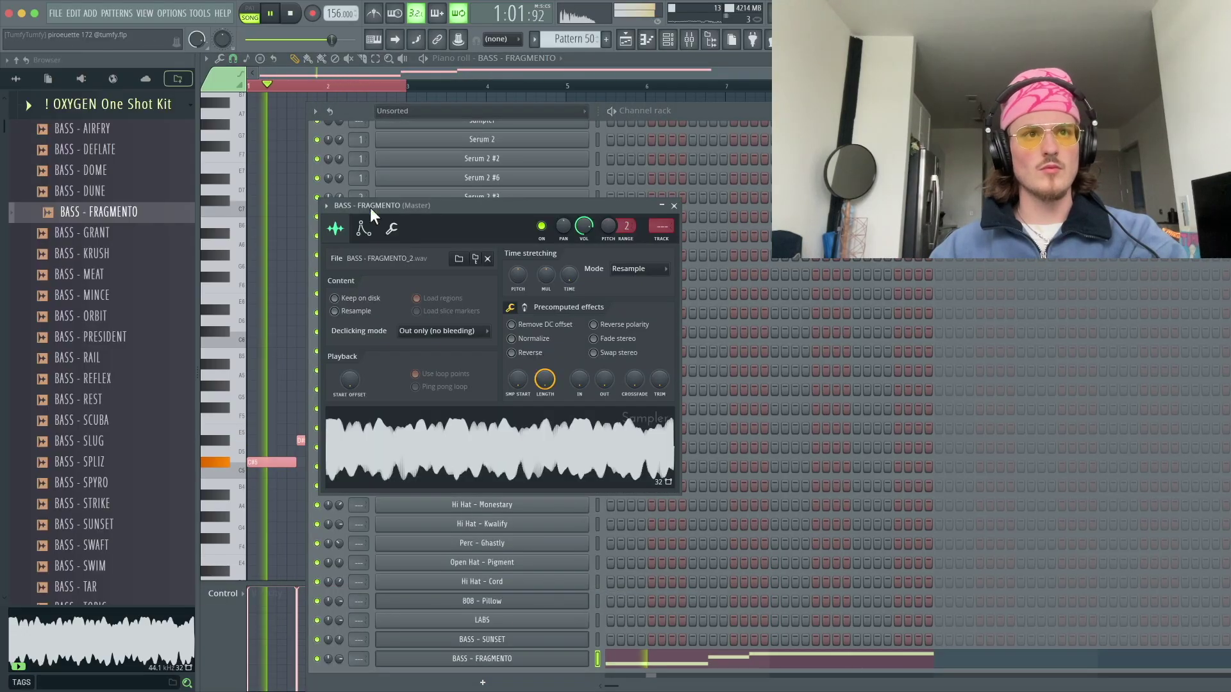
click(363, 228)
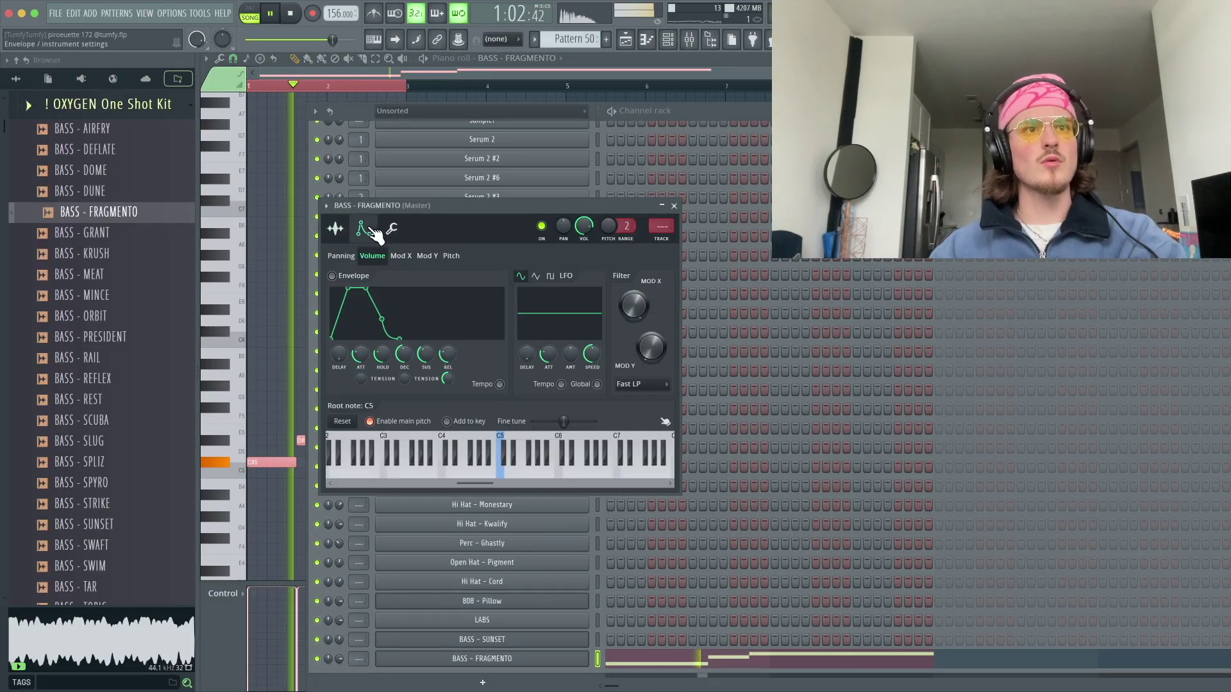
click(674, 206)
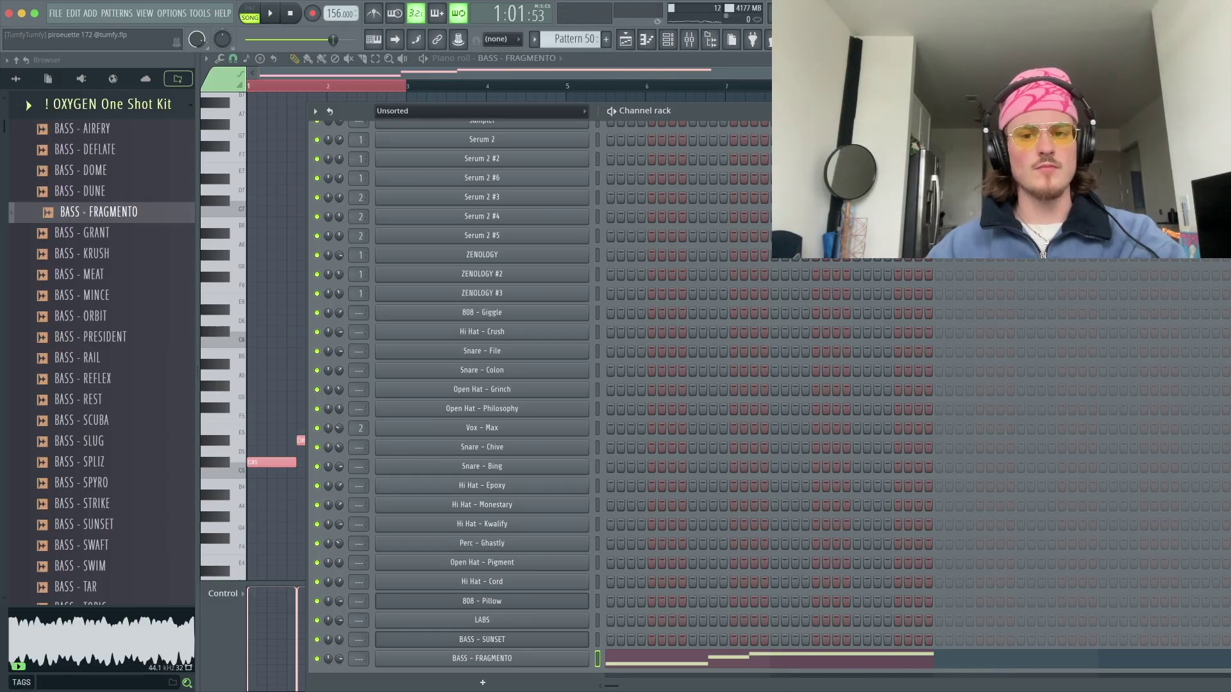
- In the playlist, place Pattern 30 on Track 1 at bar 41 and make that clip a unique pattern
click(651, 39)
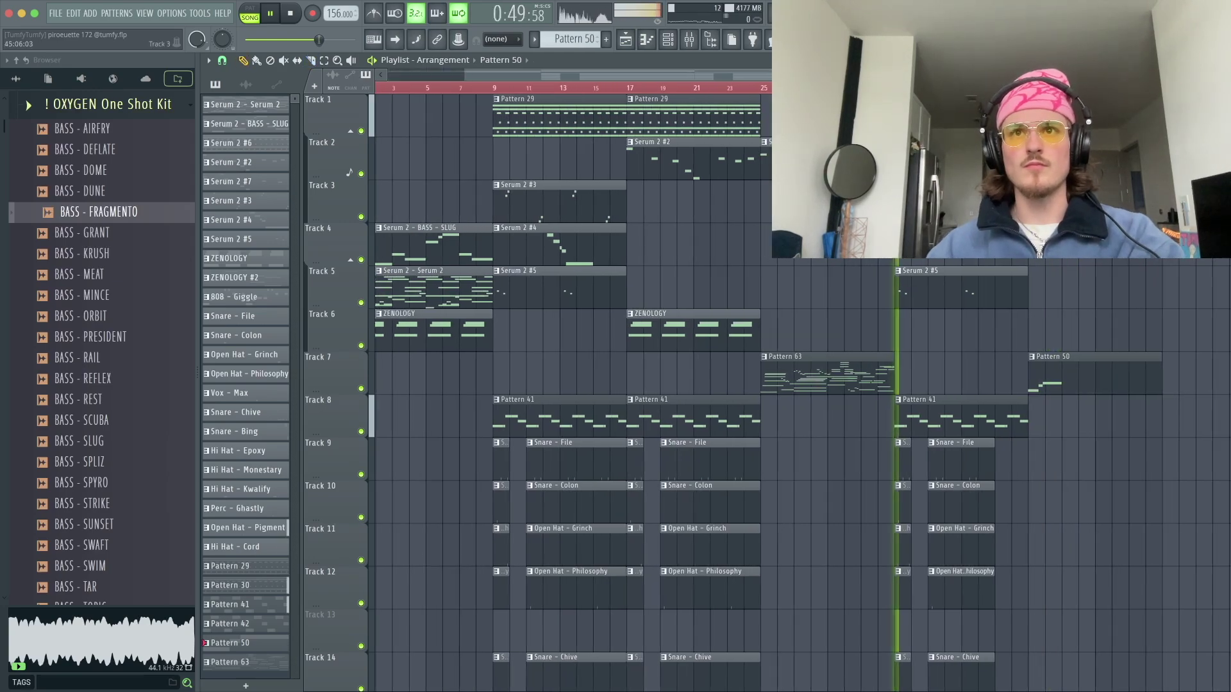
scroll(801, 393, right, 3)
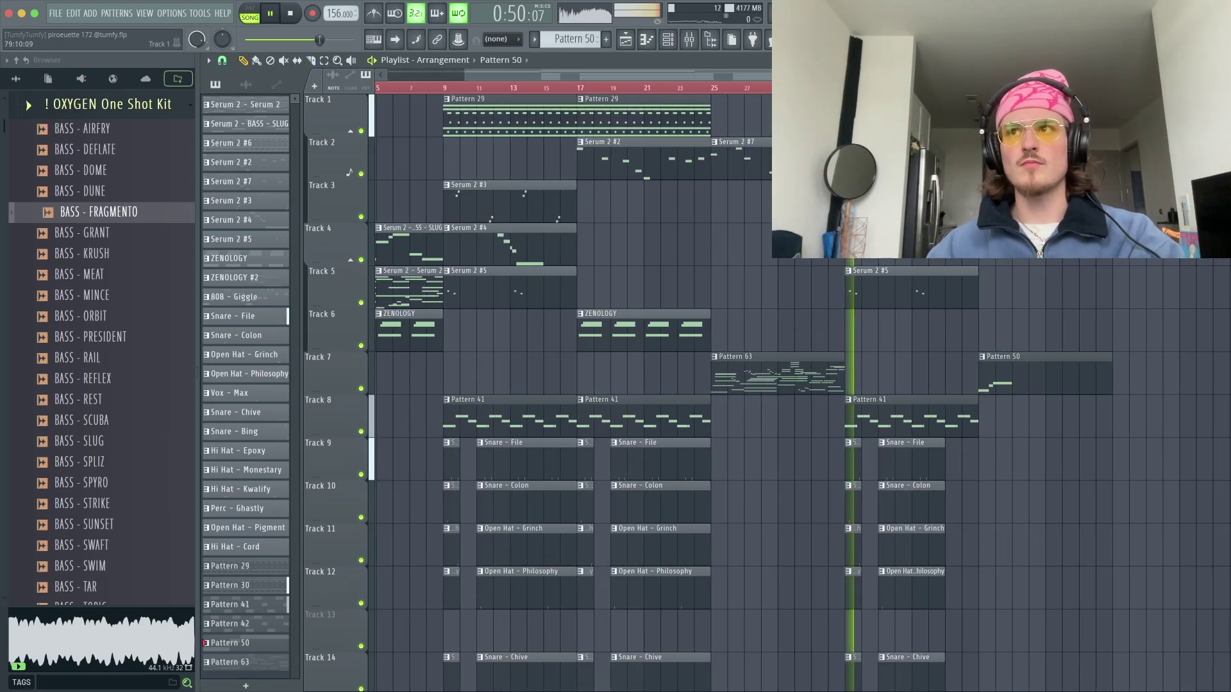
scroll(801, 393, down, 4)
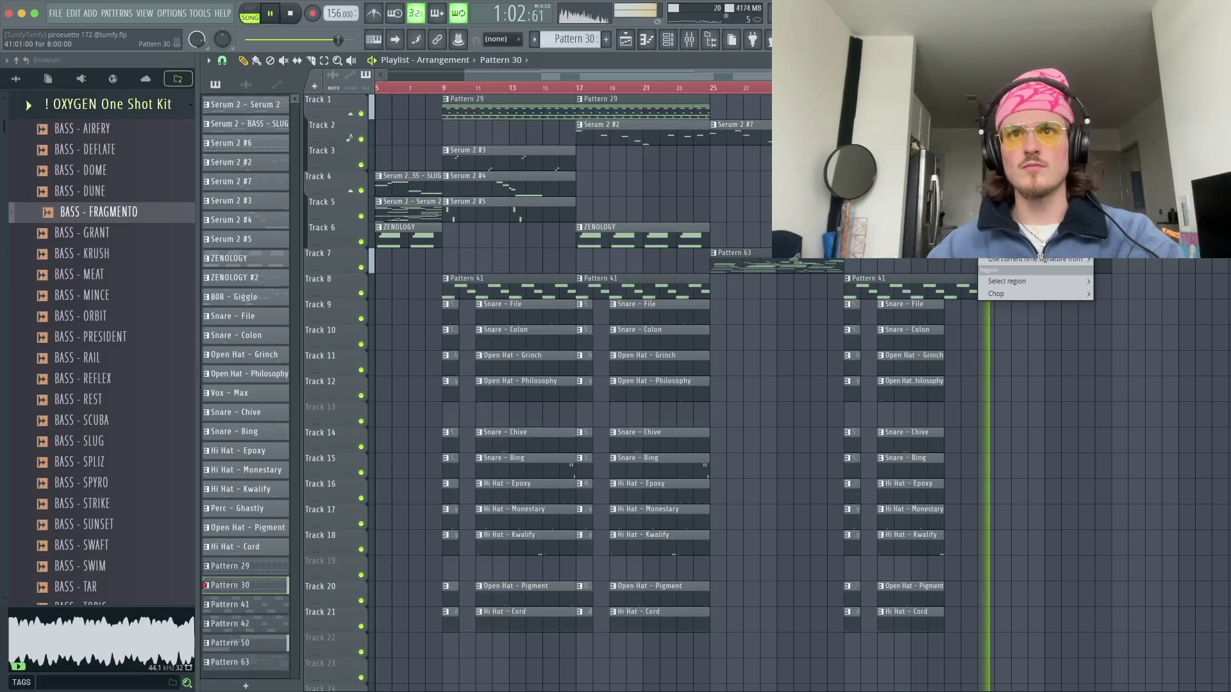
click(1014, 186)
double_click(1018, 109)
click(626, 40)
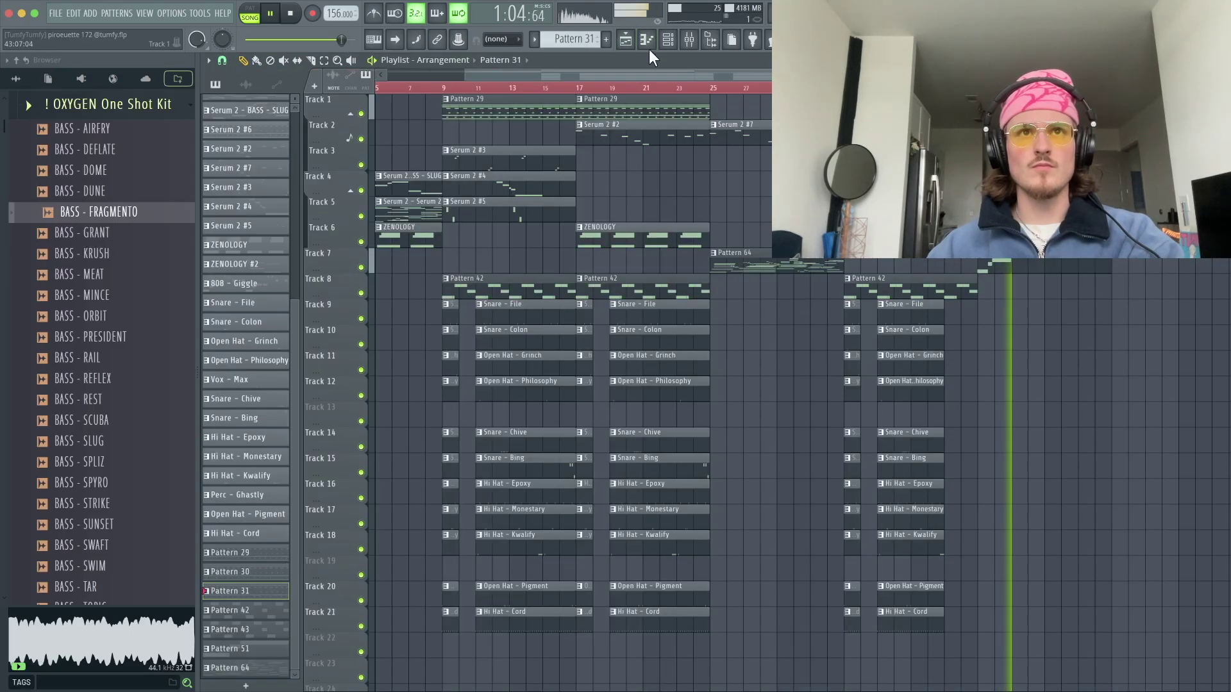
- Create a new empty Pattern 48, place it on Track 1 at bar 41 and stop playback
key(F4)
click(986, 110)
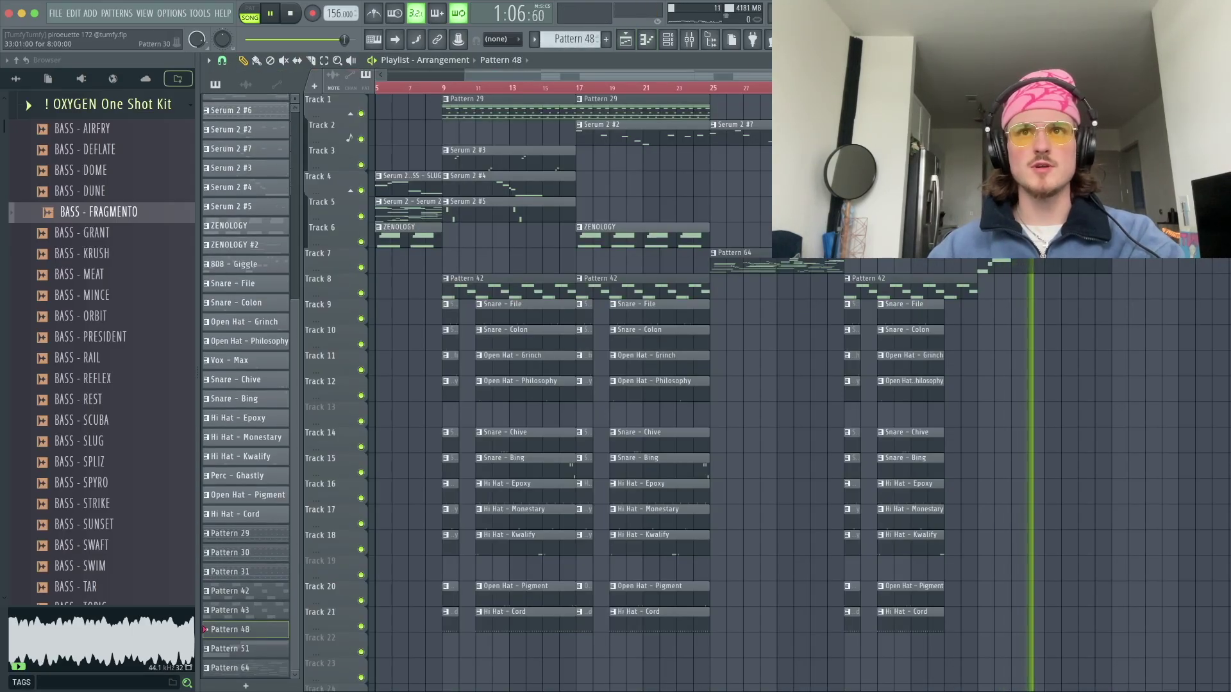
key(space)
- Clone the first ZENOLOGY channel in the channel rack
key(F6)
right_click(505, 218)
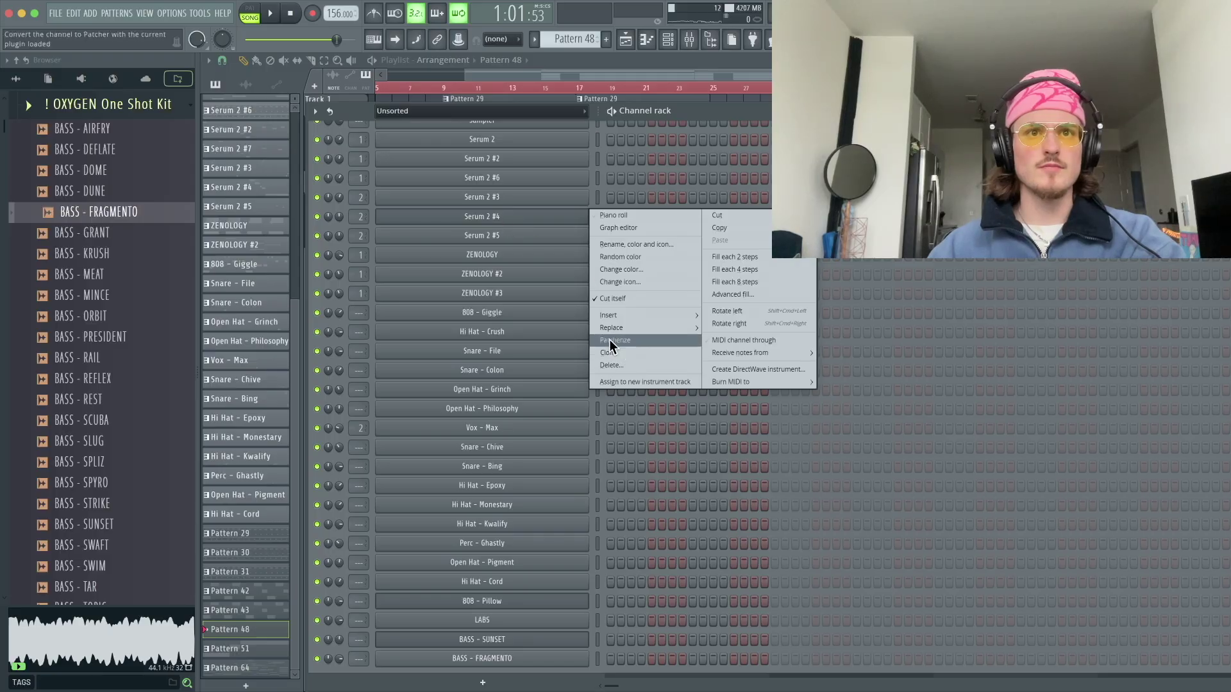
right_click(499, 255)
click(629, 393)
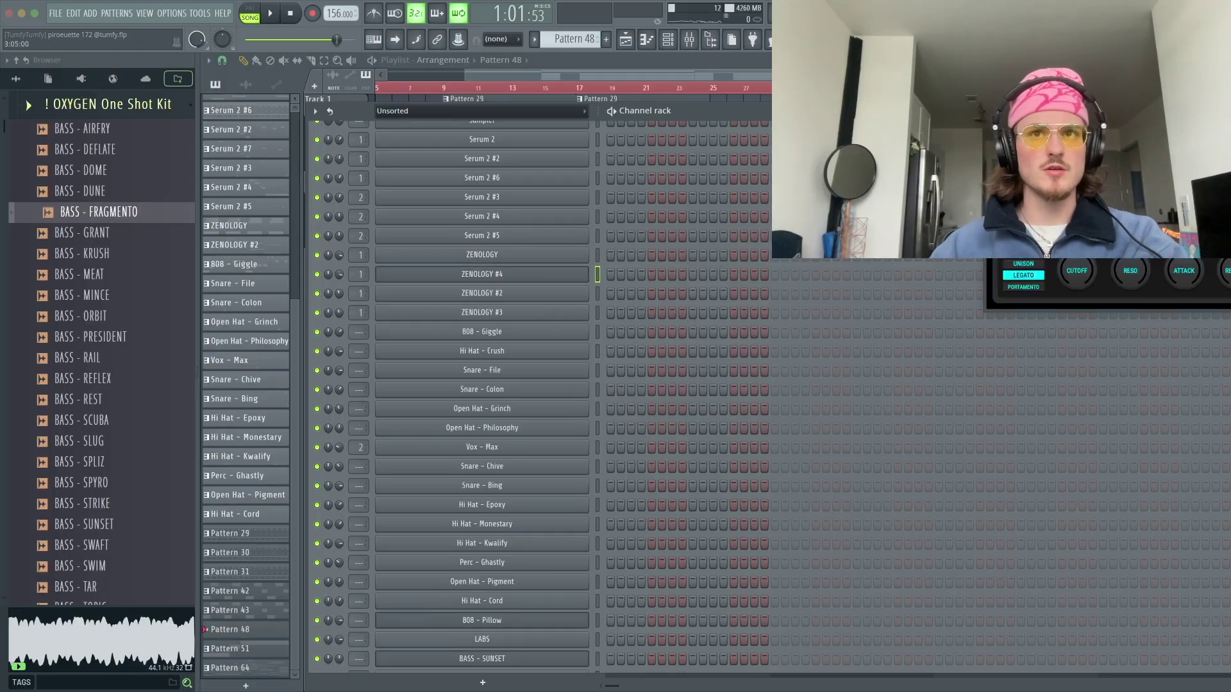
- Choose the Glo Arcade Zenology Bank for ZENOLOGY #4, then paste the copied notes into its piano roll and play them
click(1090, 192)
scroll(1059, 534, down, 10)
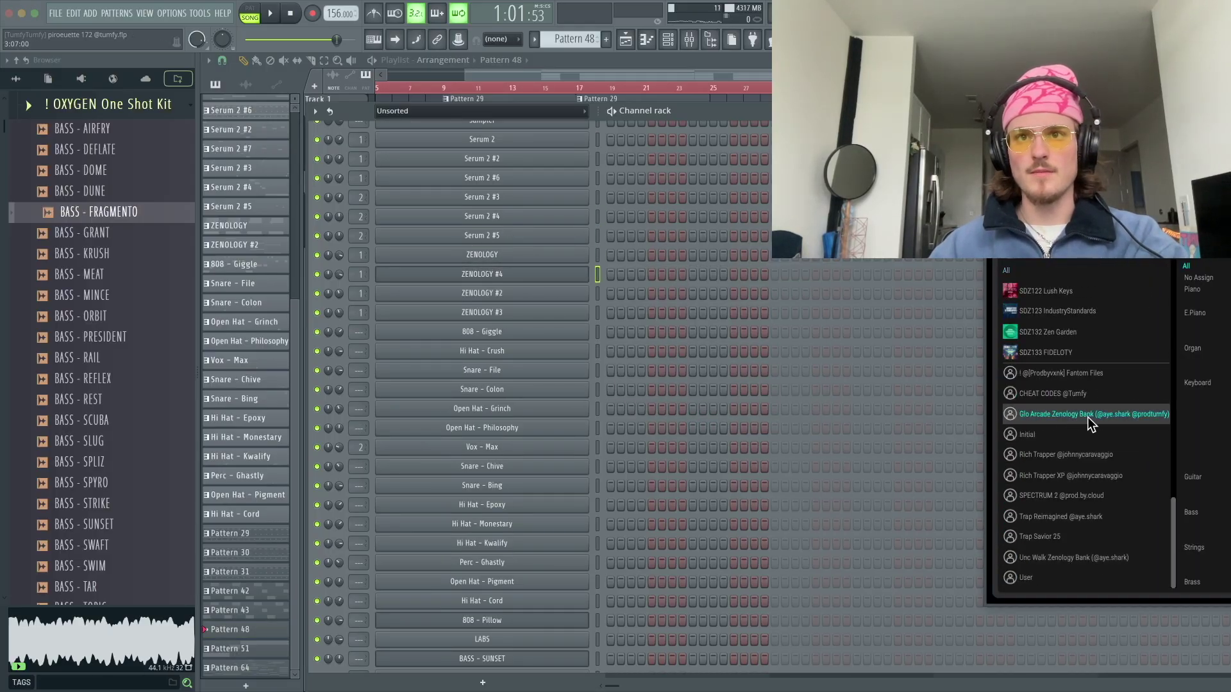
right_click(537, 275)
click(630, 277)
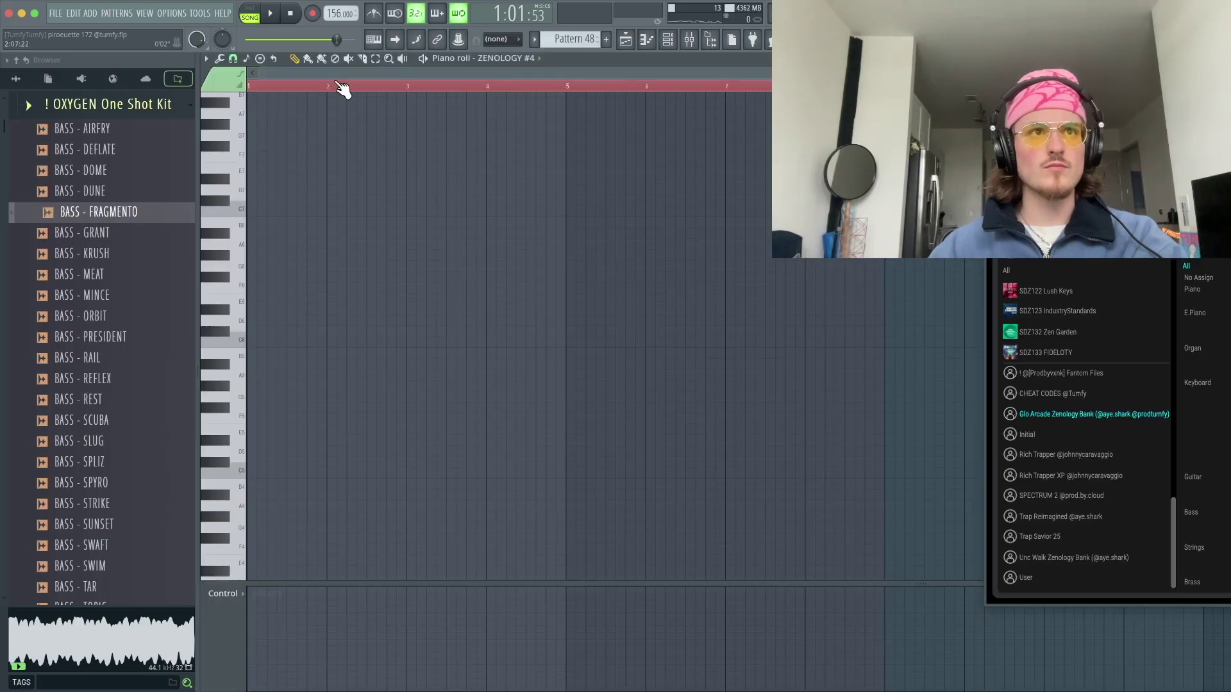
key(super+v)
key(space)
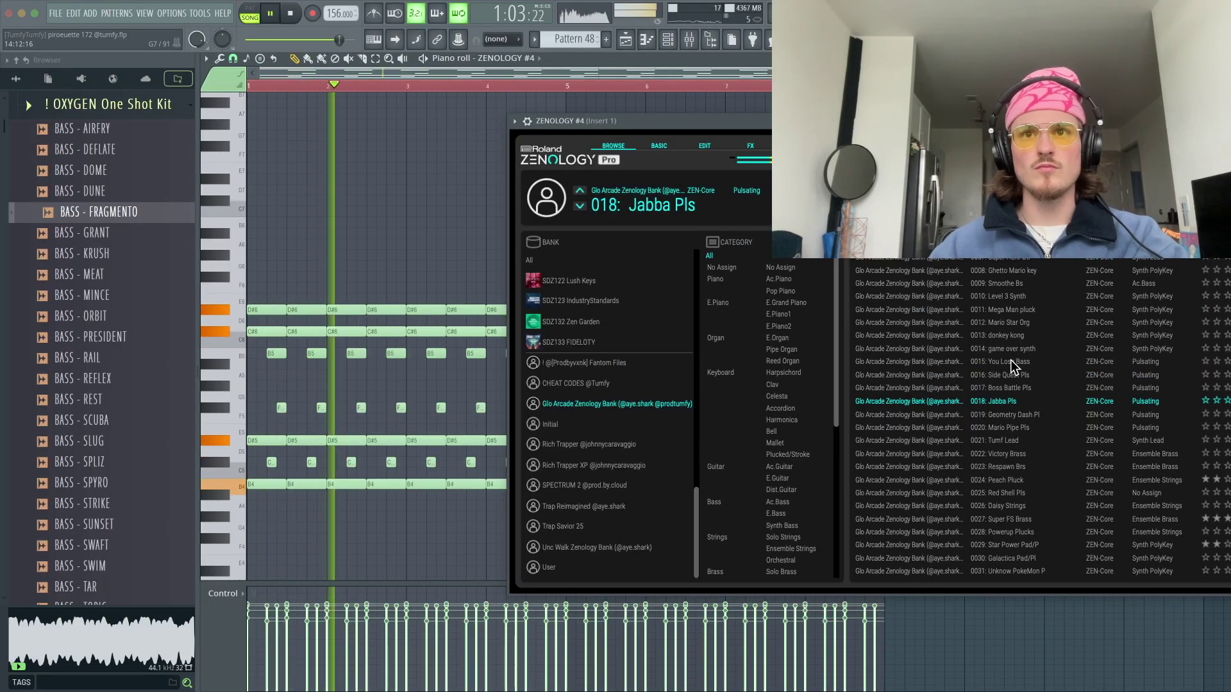
- Audition Glo Arcade presets such as Side Quest Pls, Level 3 Synth and Mario Pipe Pls on ZENOLOGY #4, and settle on Red Shell Pls
click(1018, 362)
click(1025, 375)
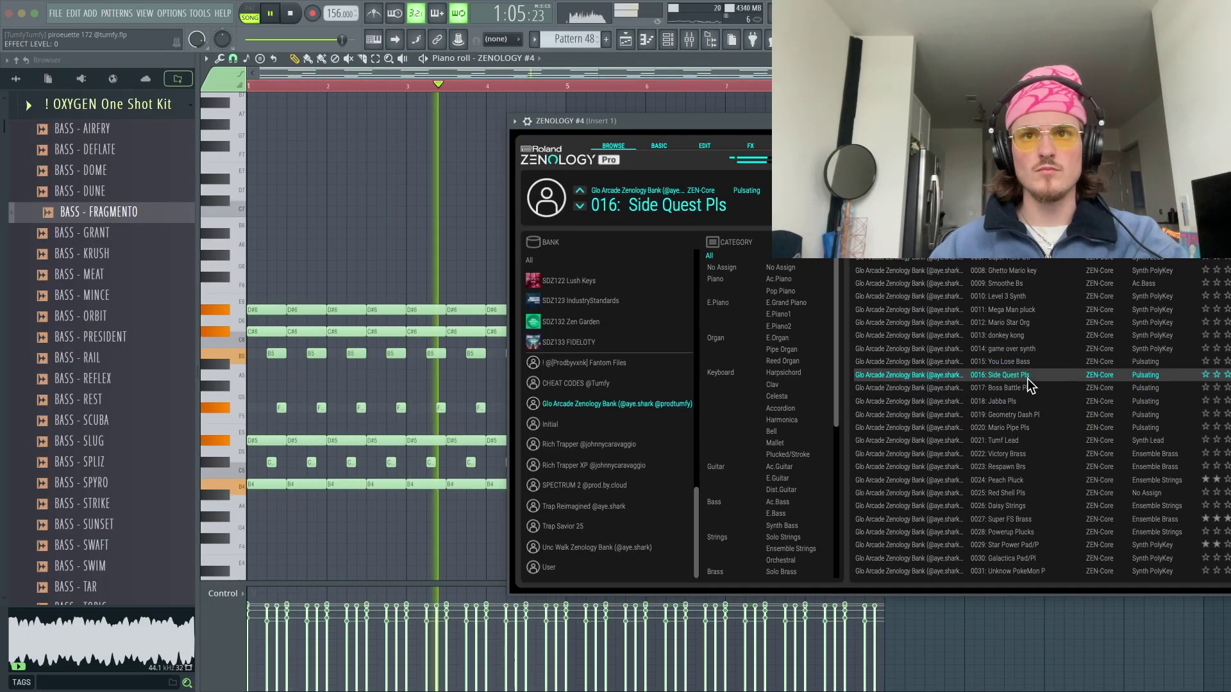
click(1006, 309)
click(1014, 298)
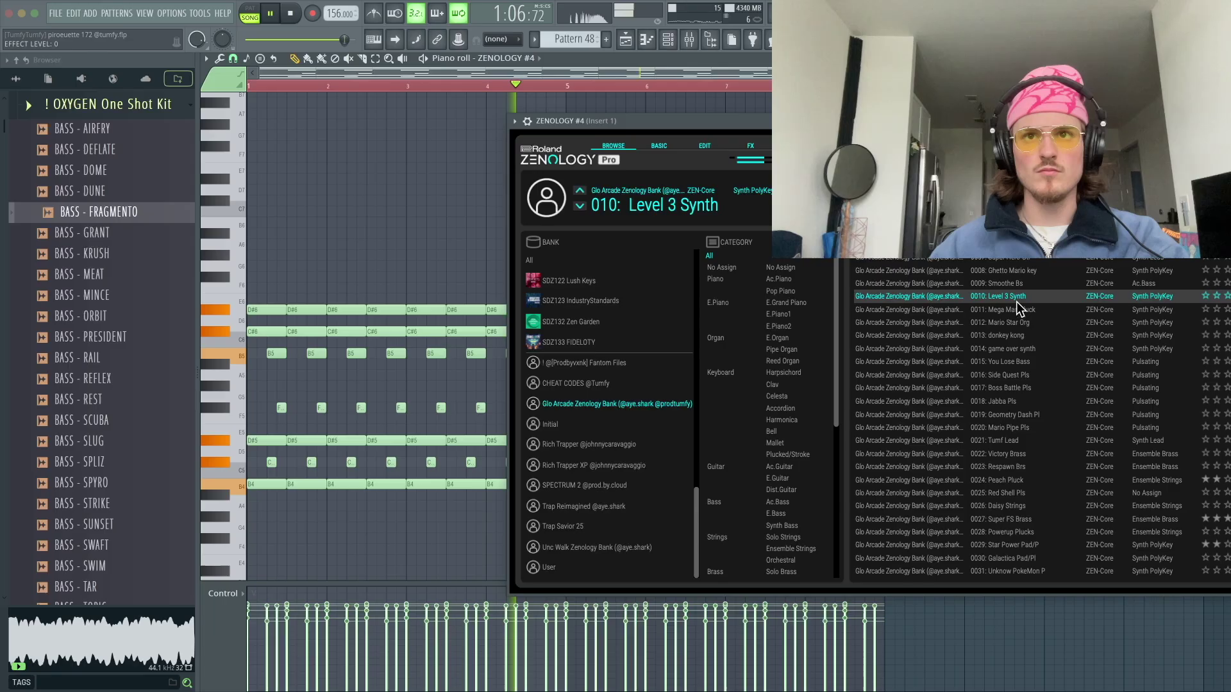
click(1026, 261)
click(1025, 427)
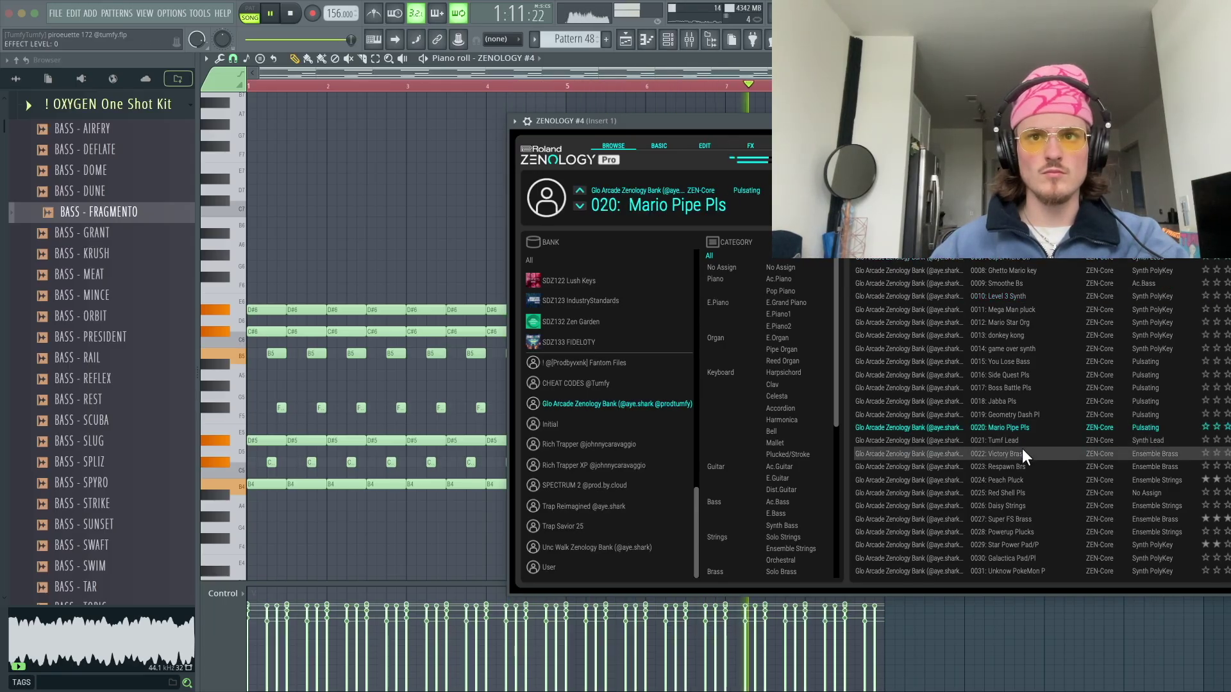
click(1023, 467)
click(1026, 480)
click(1024, 493)
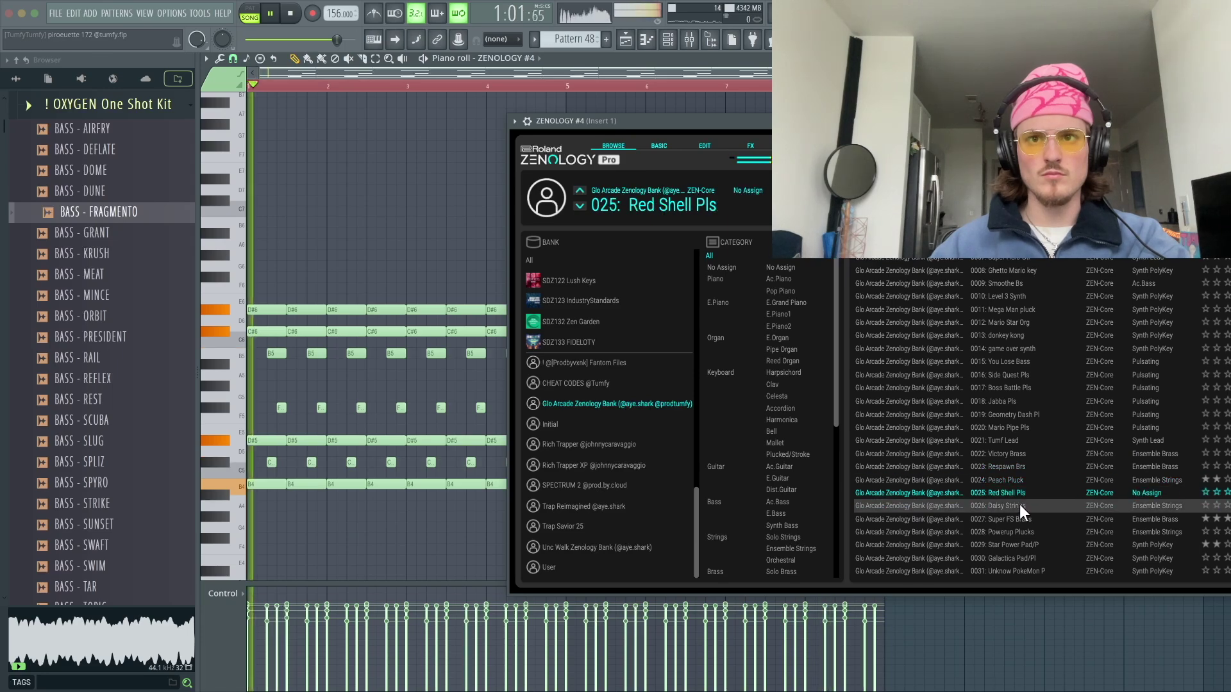
click(1019, 506)
click(1024, 493)
- Lower all ZENOLOGY #4 notes in Pattern 48 one octave and move the synth window aside to keep them in view
key(ctrl+a)
key(ctrl+Down)
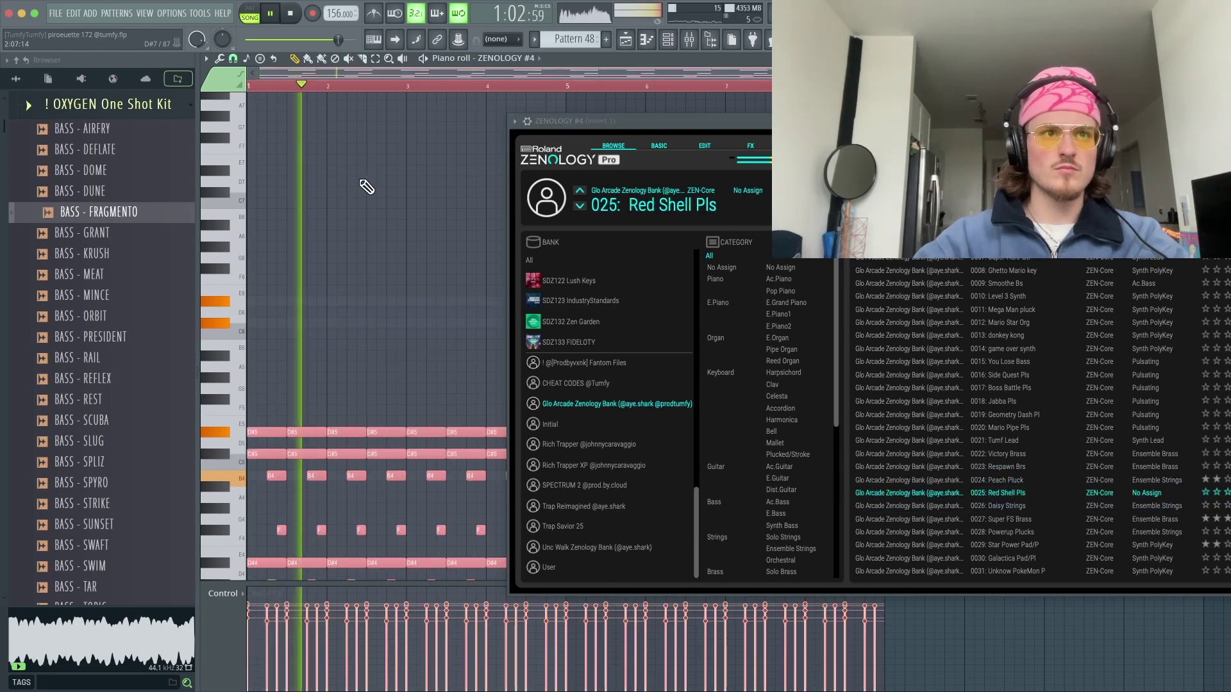
scroll(378, 201, down, 2)
drag(641, 120, 760, 106)
scroll(1116, 449, down, 2)
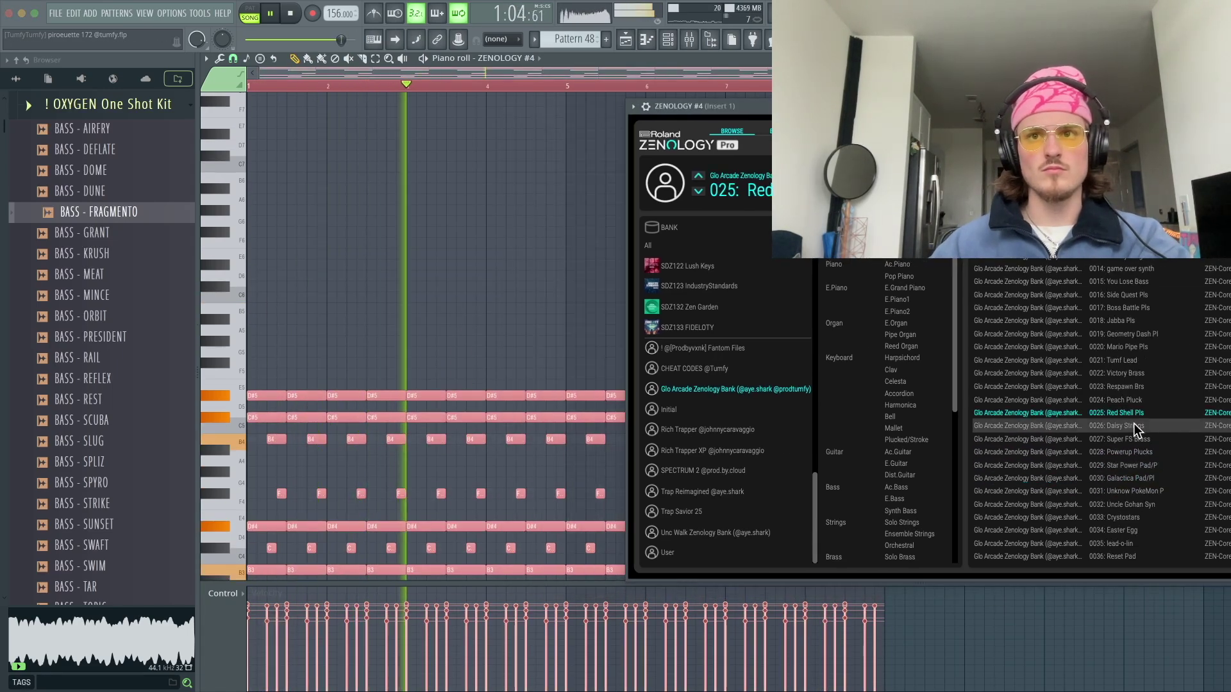
- Audition the ZENOLOGY #4 presets from 0026 Daisy Strings to 0029 Star Power Pad/P, then load 0028 Powerup Plucks
click(1135, 425)
click(1138, 439)
click(1140, 452)
click(1144, 465)
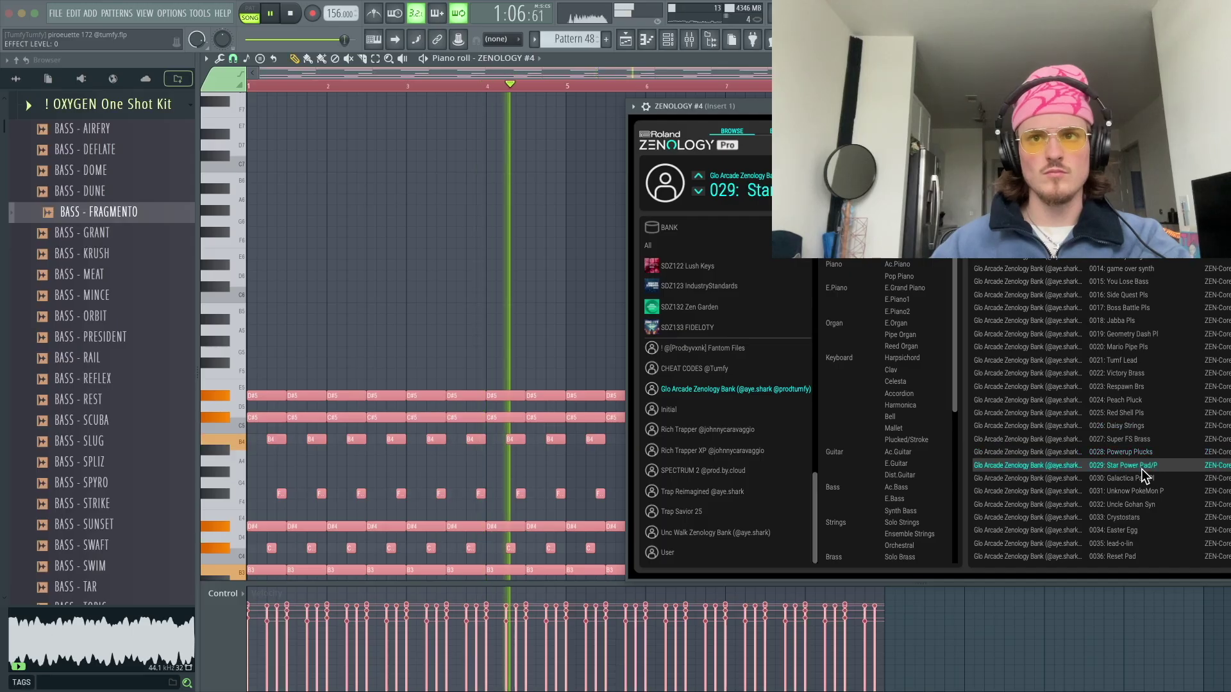
click(1142, 452)
click(456, 267)
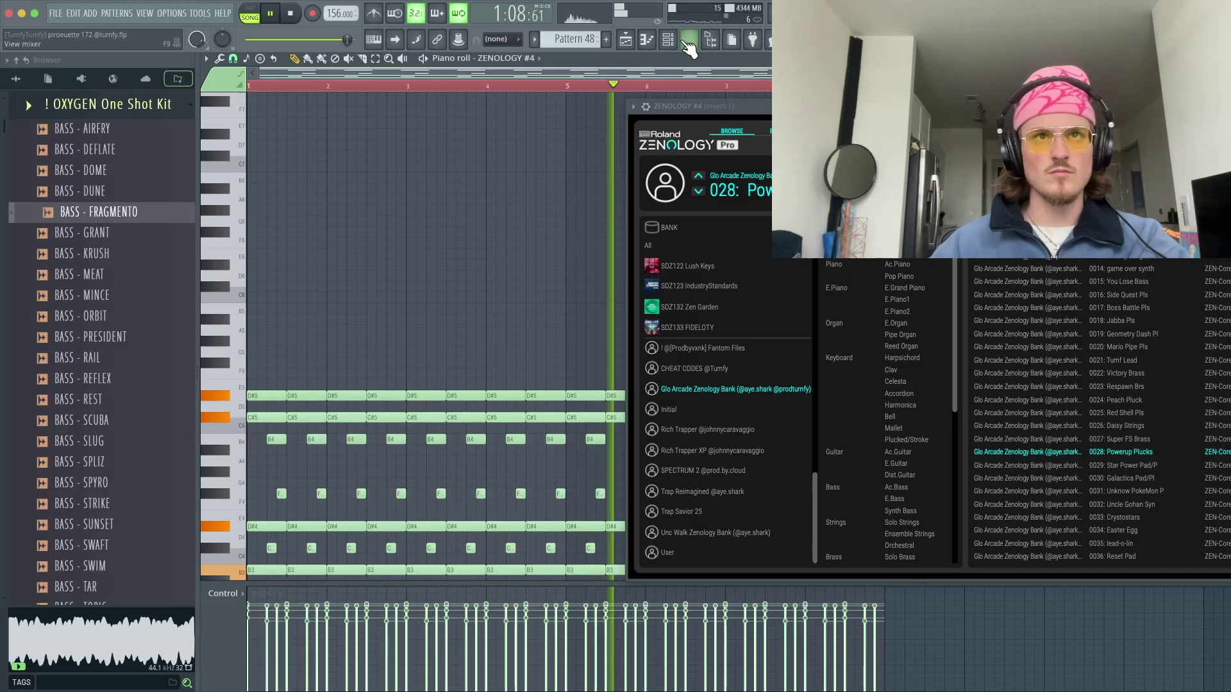
click(688, 40)
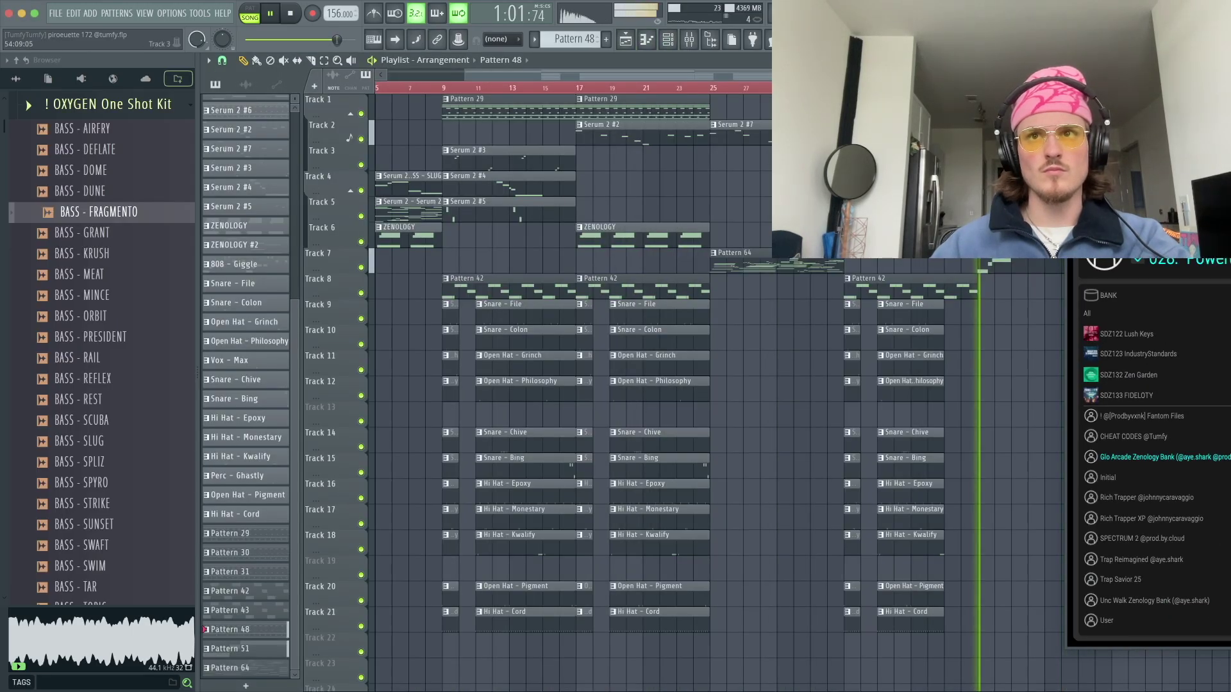
- Audition ZENOLOGY #4 presets further down the Glo Arcade bank, including 0047 Powerup Pulse 2 and 0051 BG Pad, and load 0032 Uncle Gohan Syn
scroll(861, 235, up, 2)
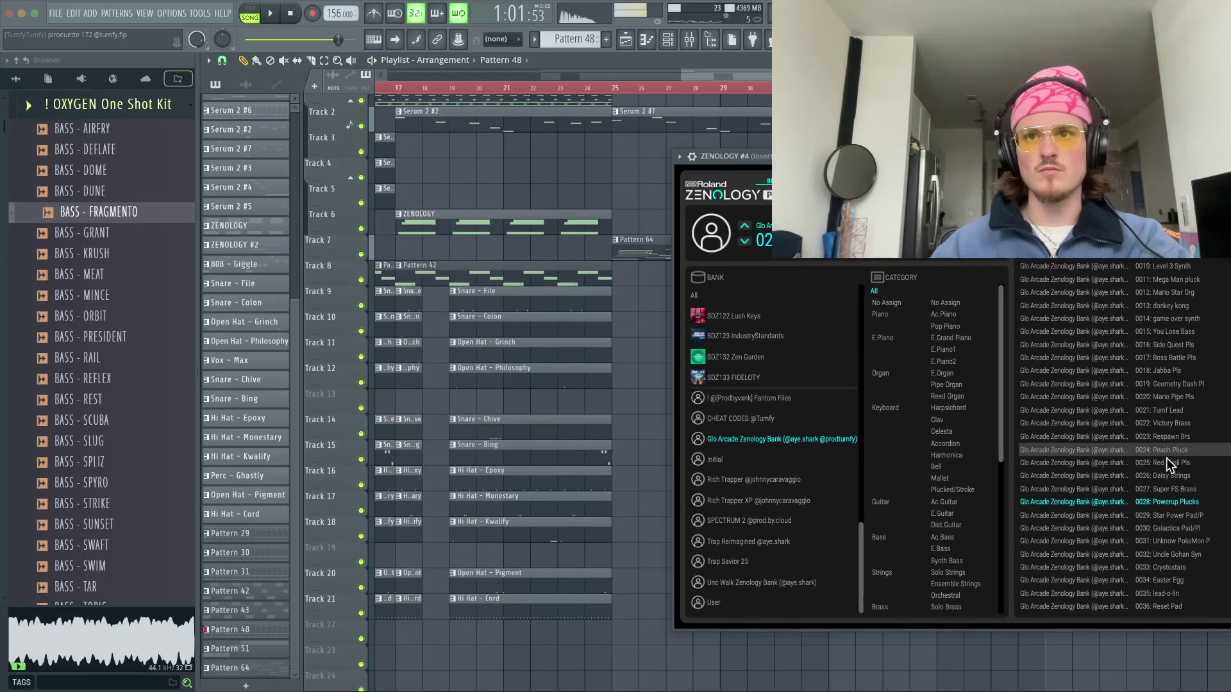
click(1199, 567)
scroll(1207, 580, down, 3)
click(1167, 593)
key(space)
scroll(1205, 596, down, 4)
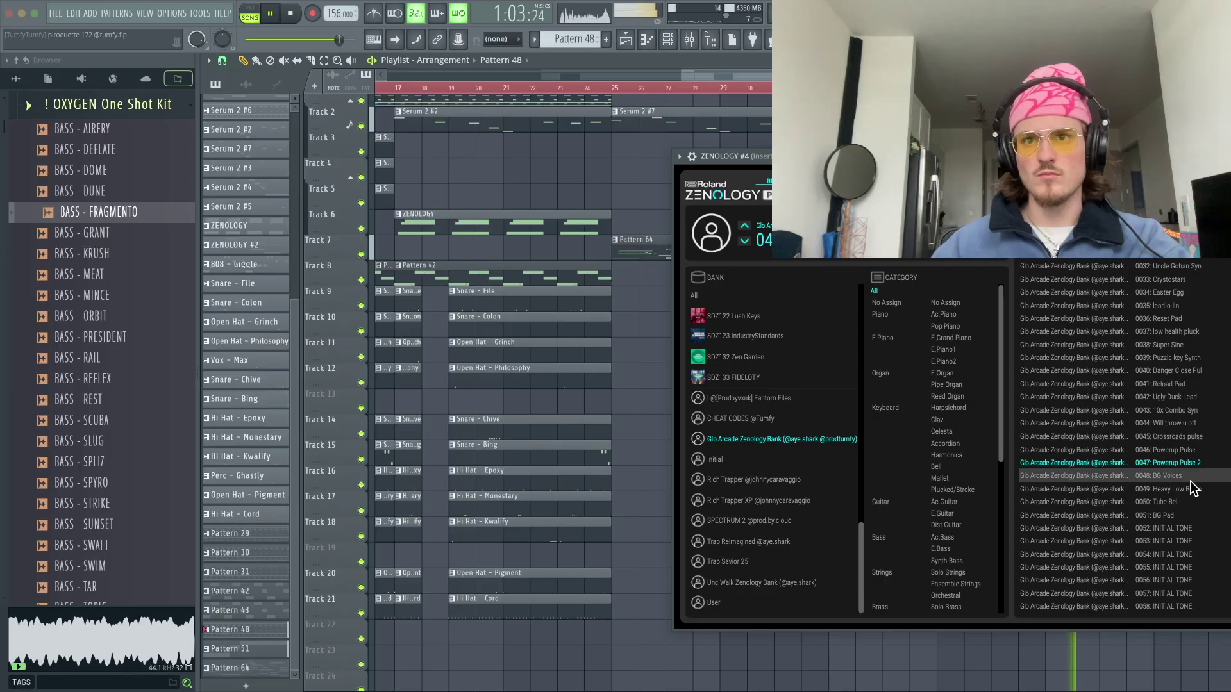
click(1188, 516)
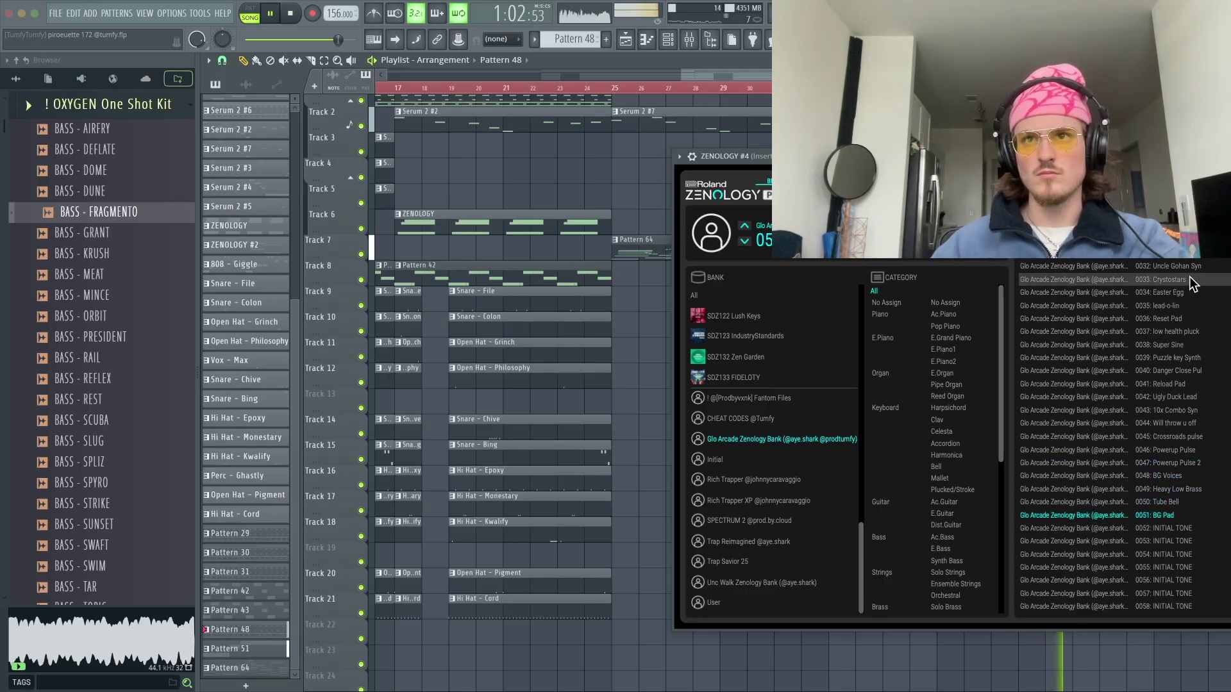
scroll(1197, 269, up, 2)
scroll(1192, 272, up, 1)
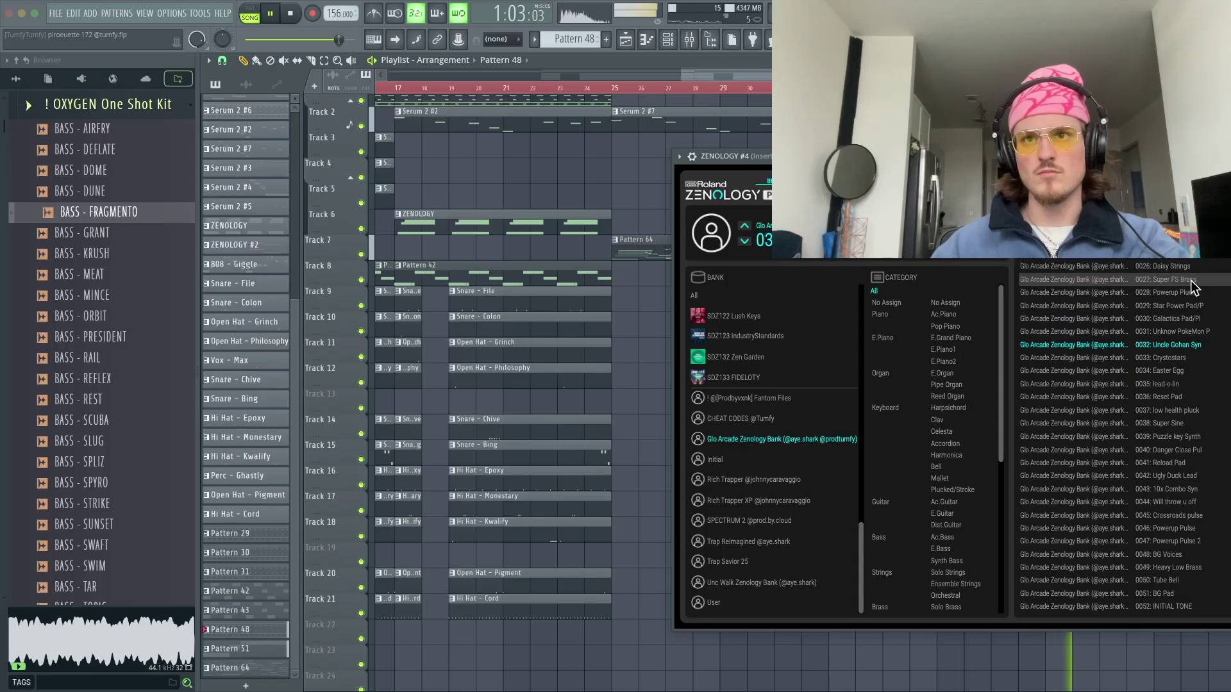
click(1196, 345)
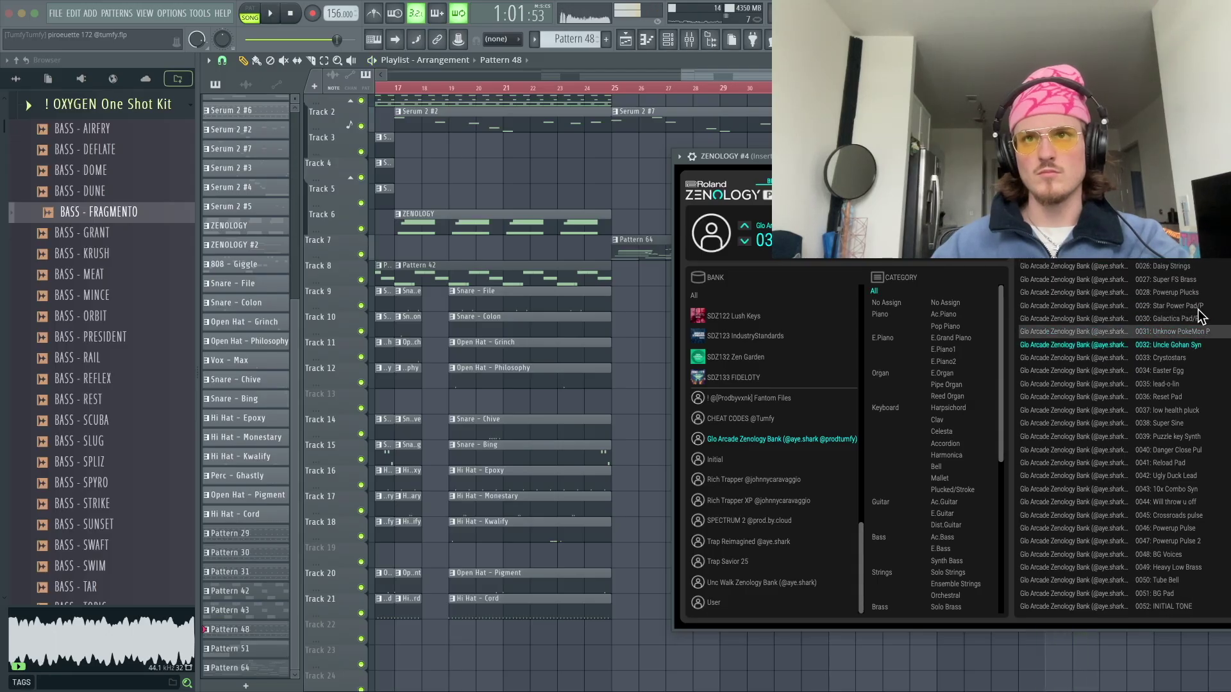
- Transpose all ZENOLOGY #4 notes in Pattern 48 up one octave and deselect them
key(F7)
key(super+a)
key(super+Up)
scroll(458, 336, up, 1)
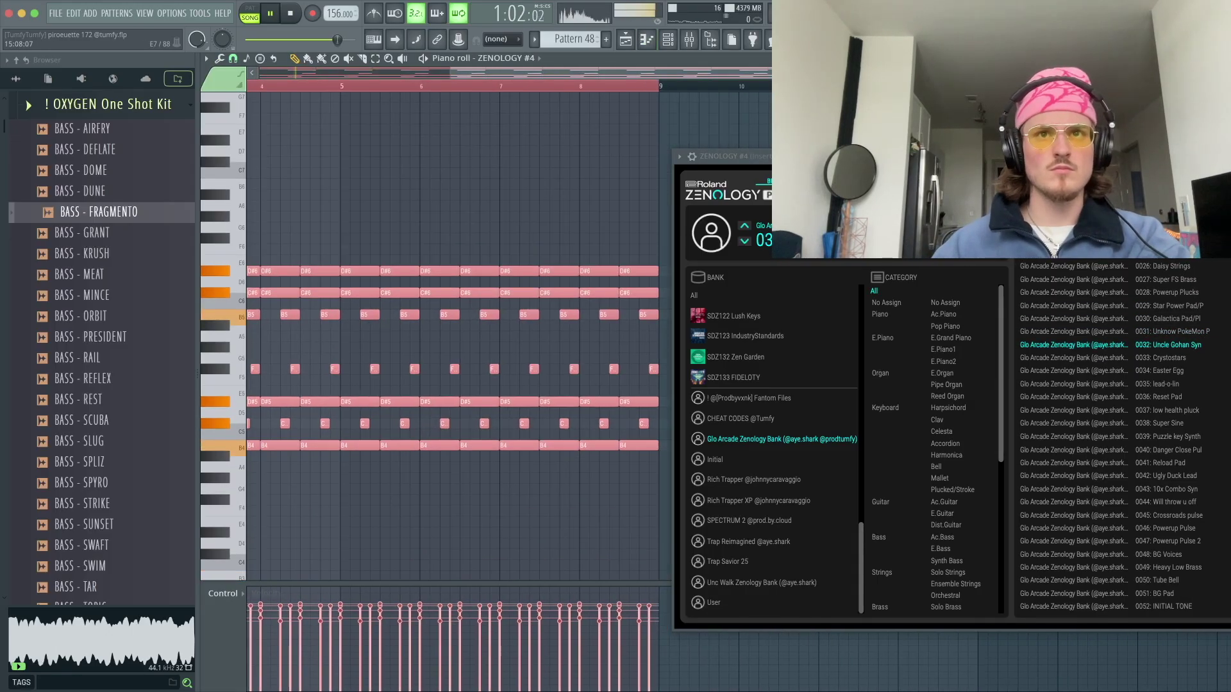
key(super+d)
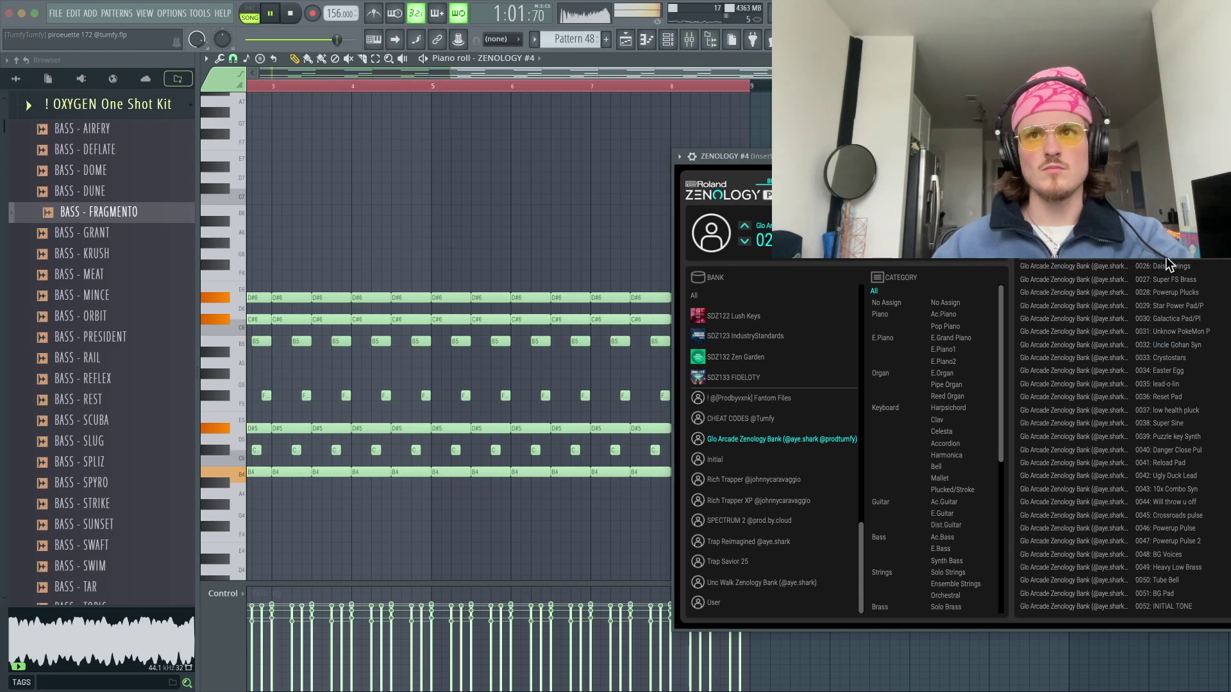
- Load preset 0019 Geometry Dash Pl in ZENOLOGY #4 and lower that channel's volume in the channel rack
scroll(1167, 259, up, 2)
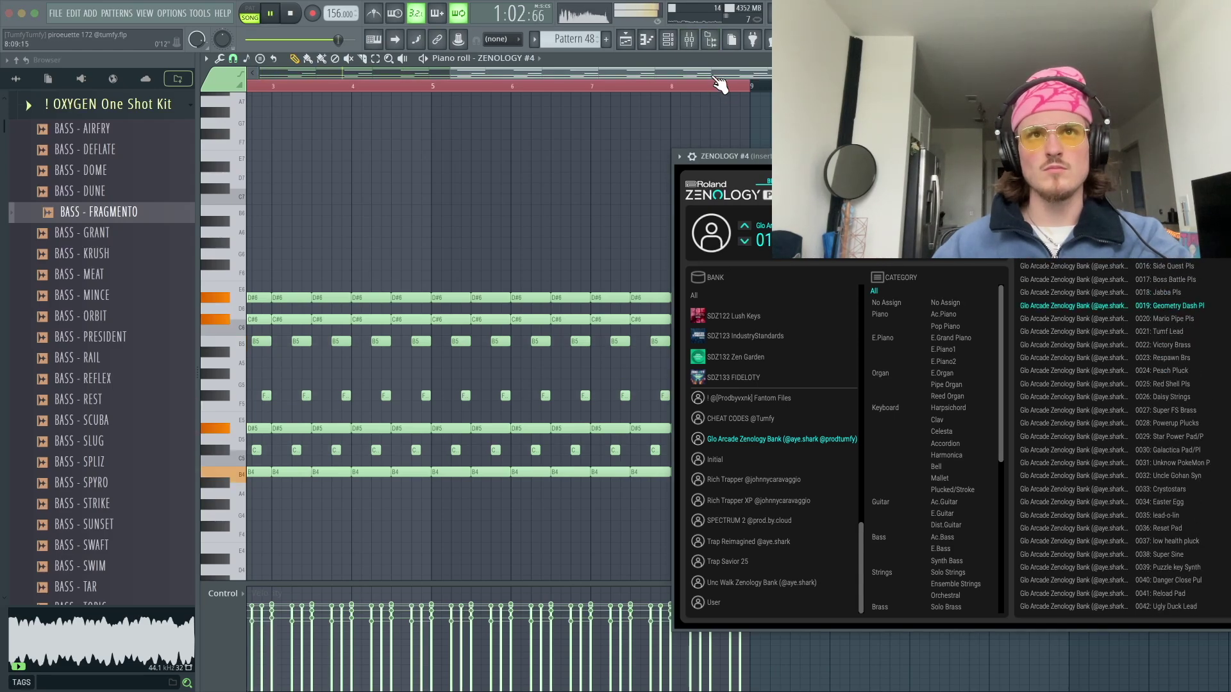
key(F6)
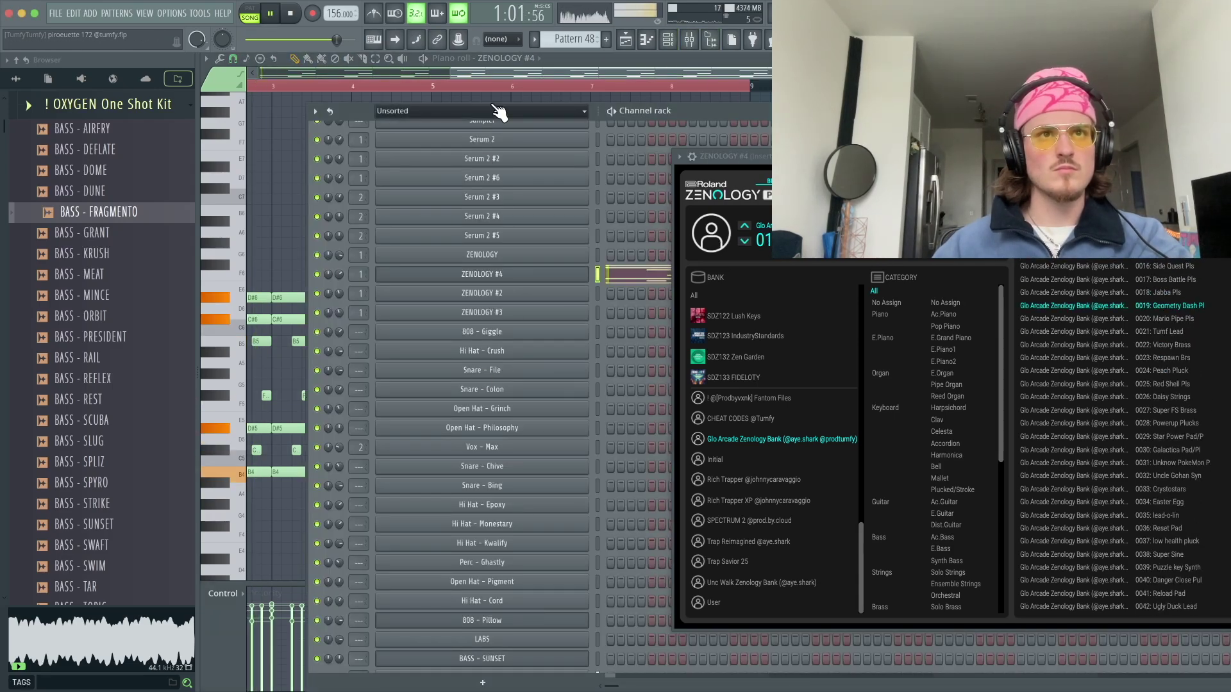
scroll(504, 120, up, 1)
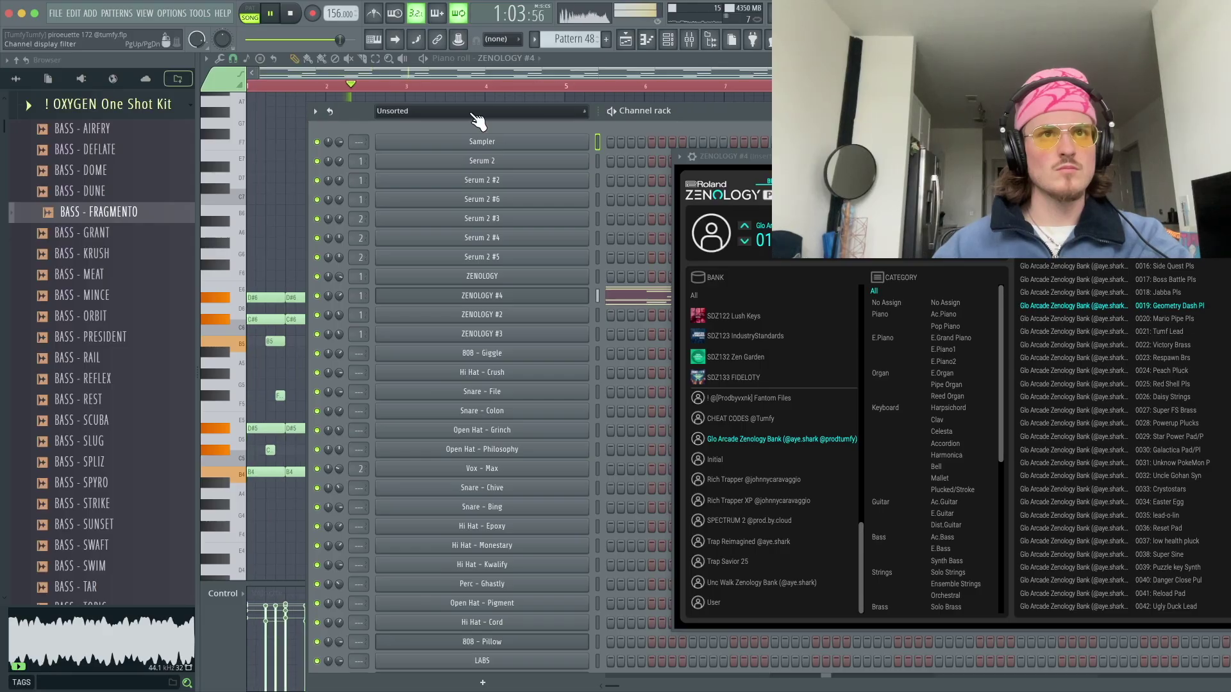
drag(679, 119, 689, 119)
drag(348, 297, 349, 309)
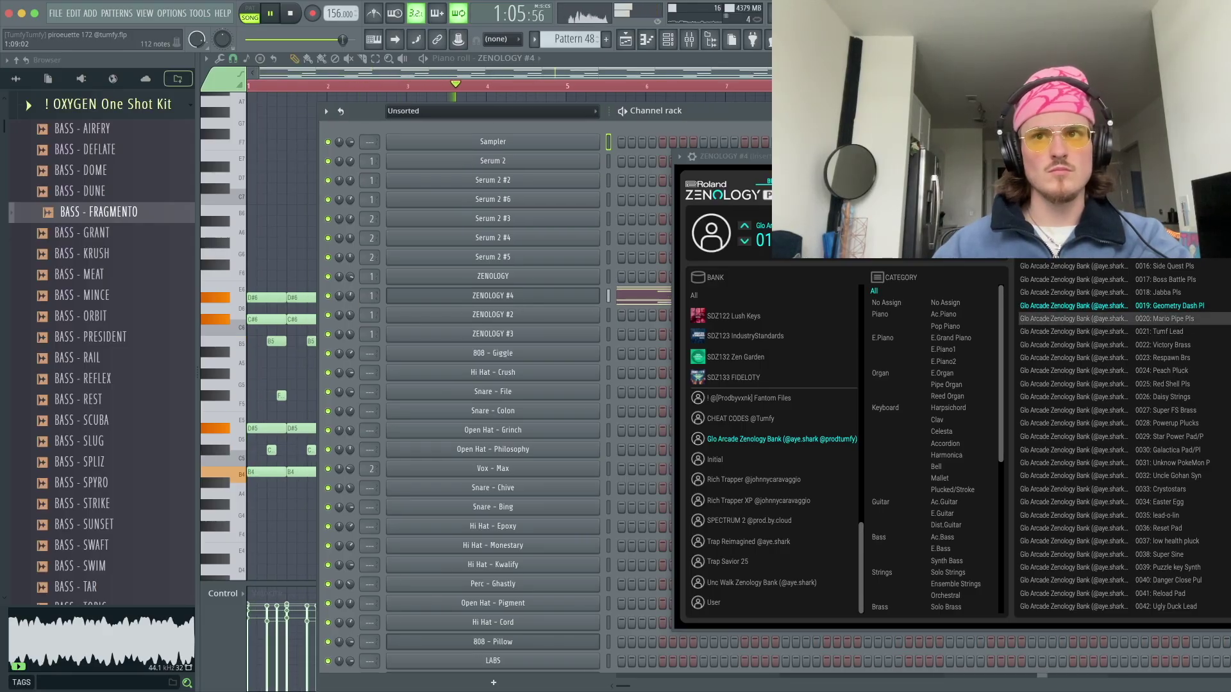
- Audition earlier ZENOLOGY #4 presets such as 0020 Mario Pipe Pls, 0012 Mario Star Org and 0006 Maximum Saws, then close the plugin
click(1197, 318)
scroll(1196, 302, up, 1)
click(1196, 293)
scroll(1196, 282, up, 4)
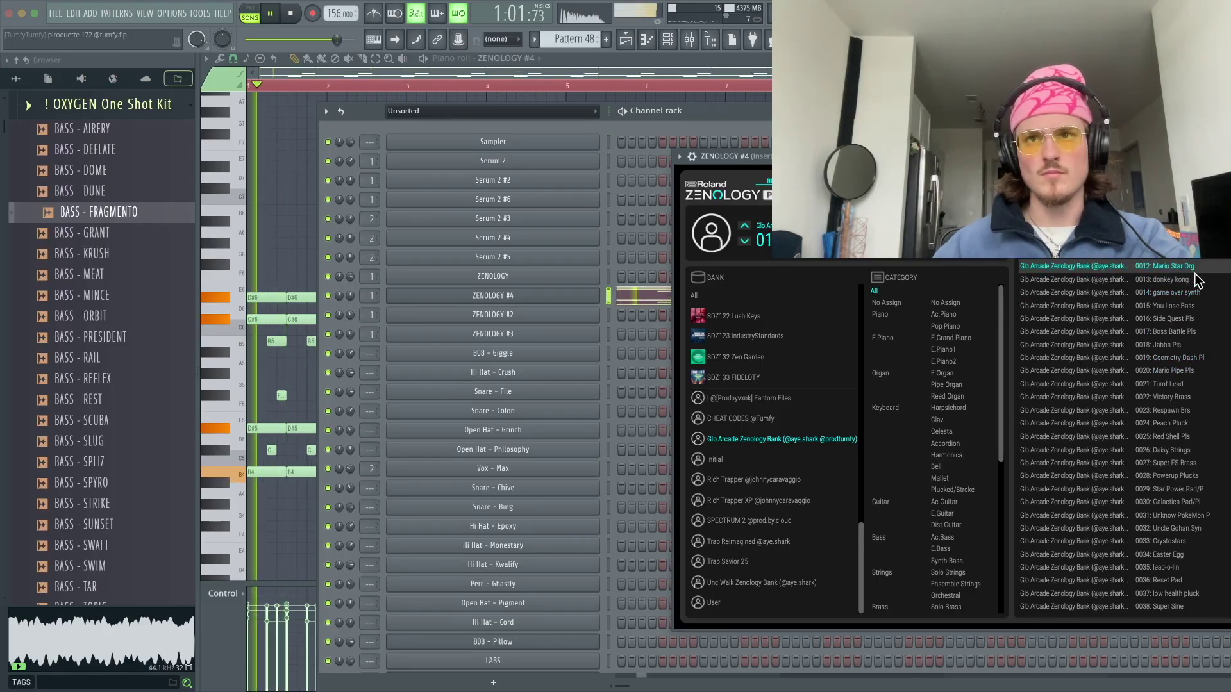
click(1192, 279)
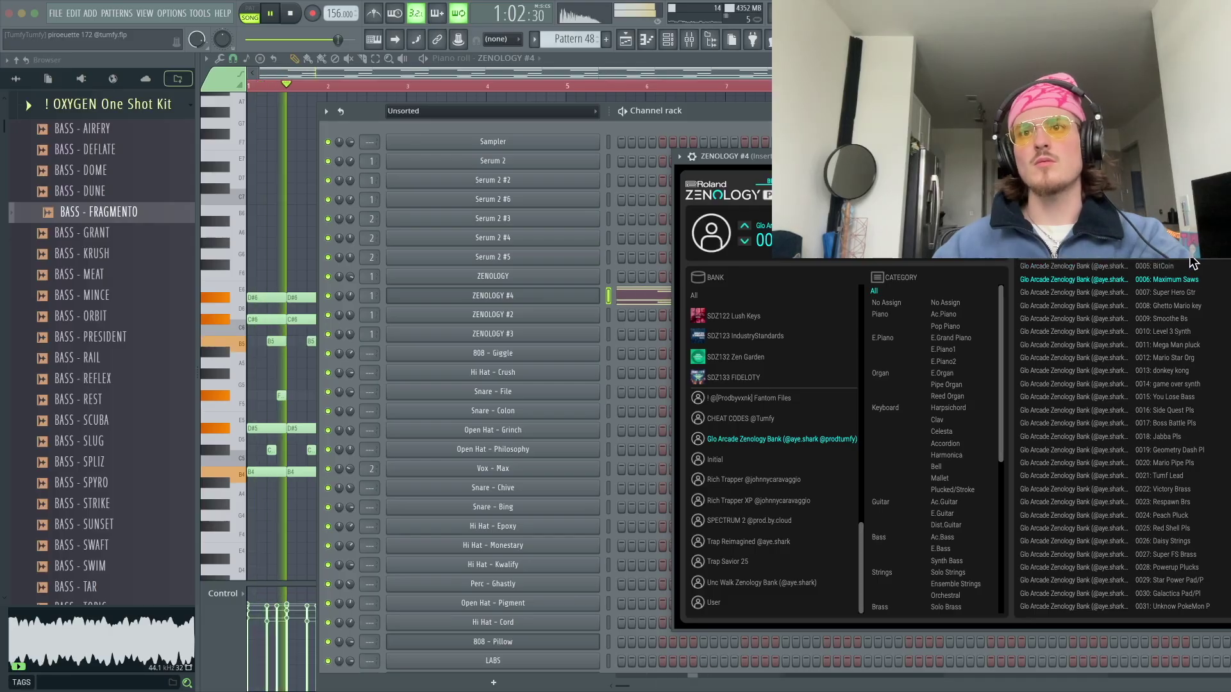
click(1192, 256)
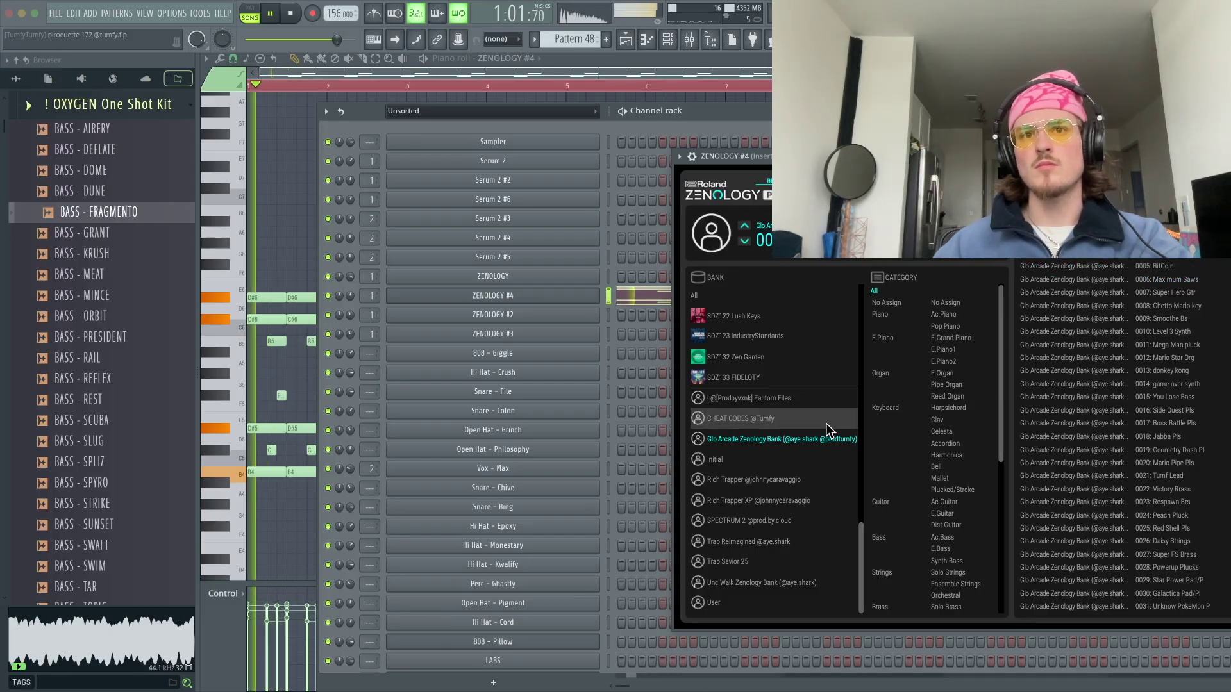
key(Escape)
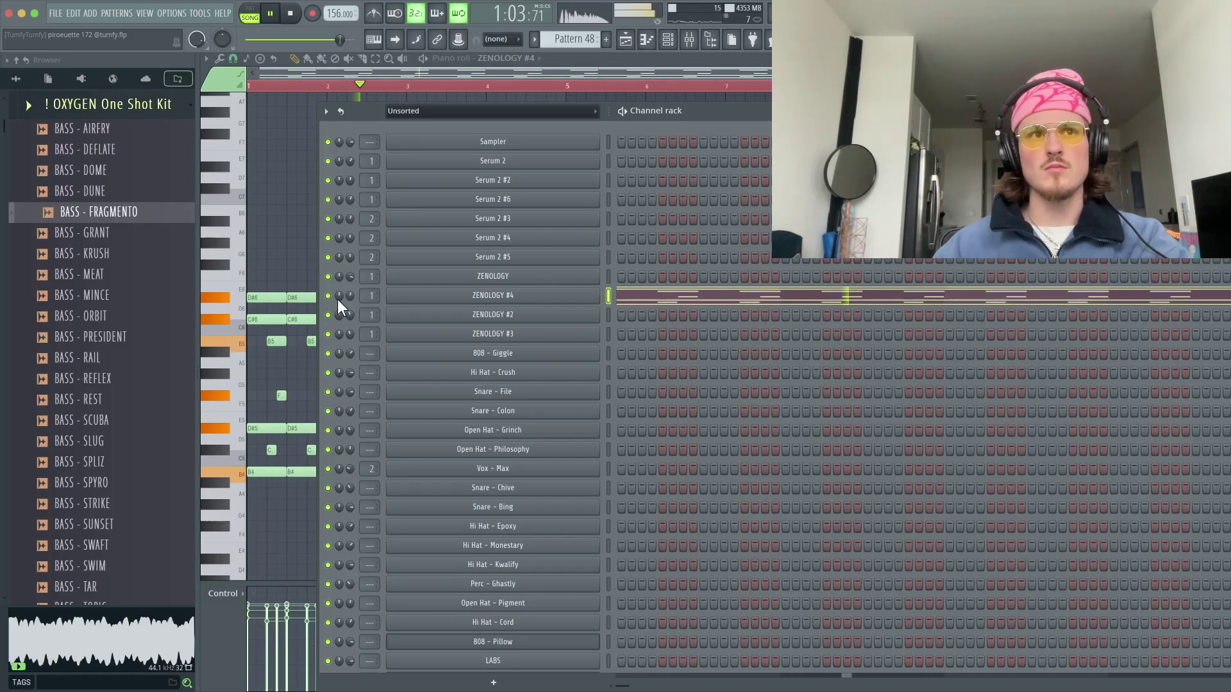
- Open the BASS - FRAGMENTO notes of the Pattern 51 clip from the playlist
click(624, 38)
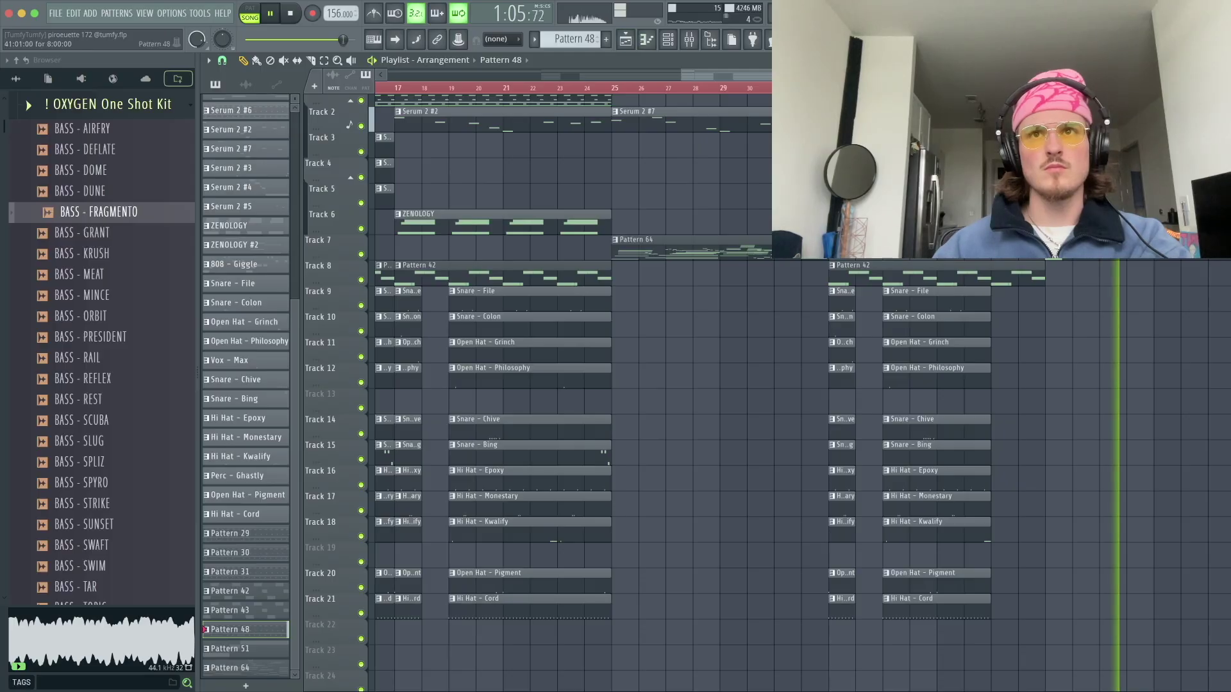
click(985, 88)
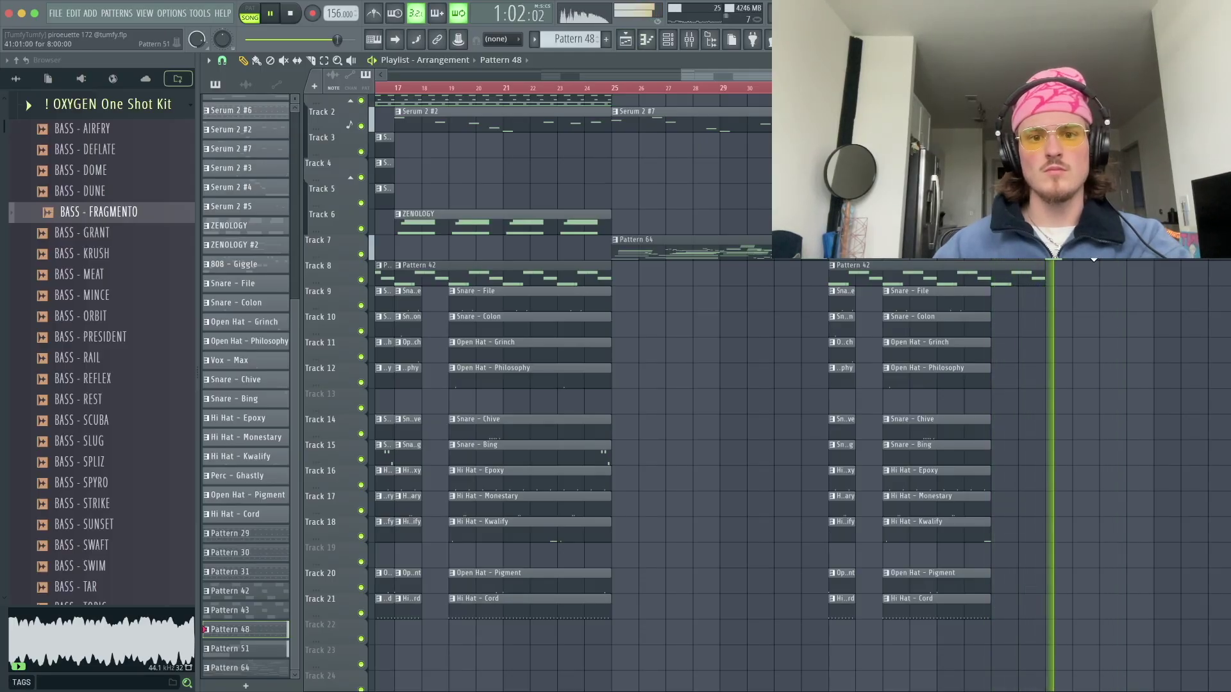
double_click(1094, 255)
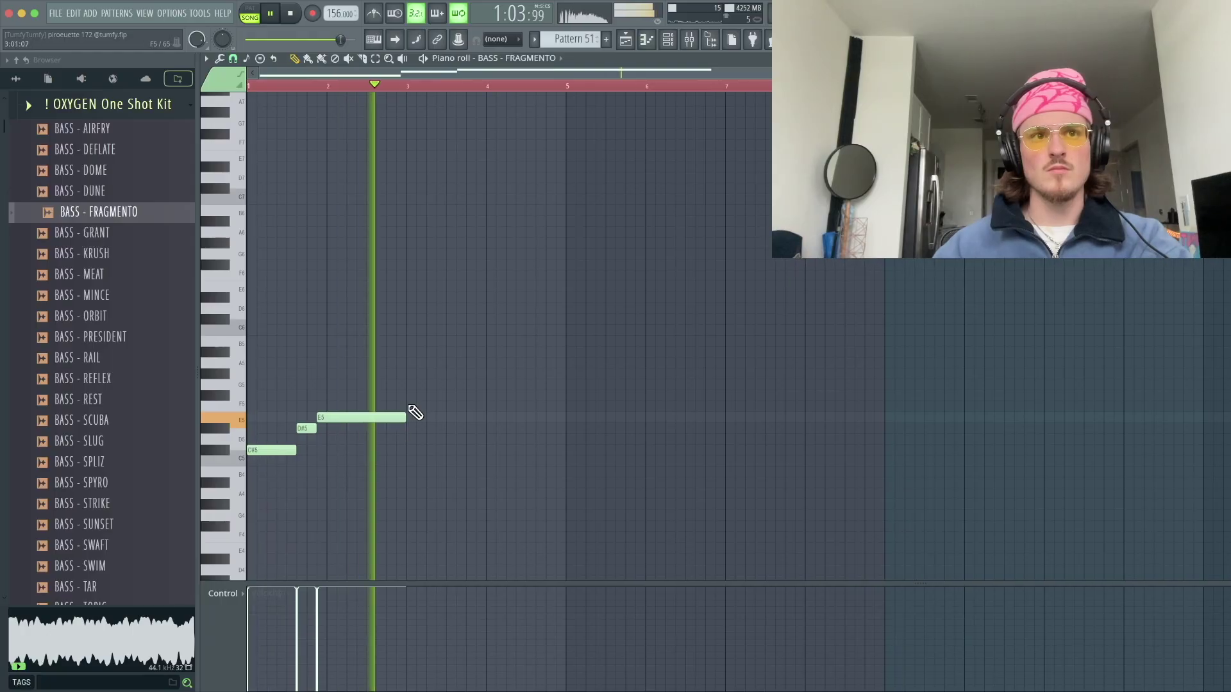
- Try a one-bar F5 note at bar 3 of the BASS - FRAGMENTO line during playback, then delete it
click(406, 394)
key(space)
drag(445, 396, 491, 407)
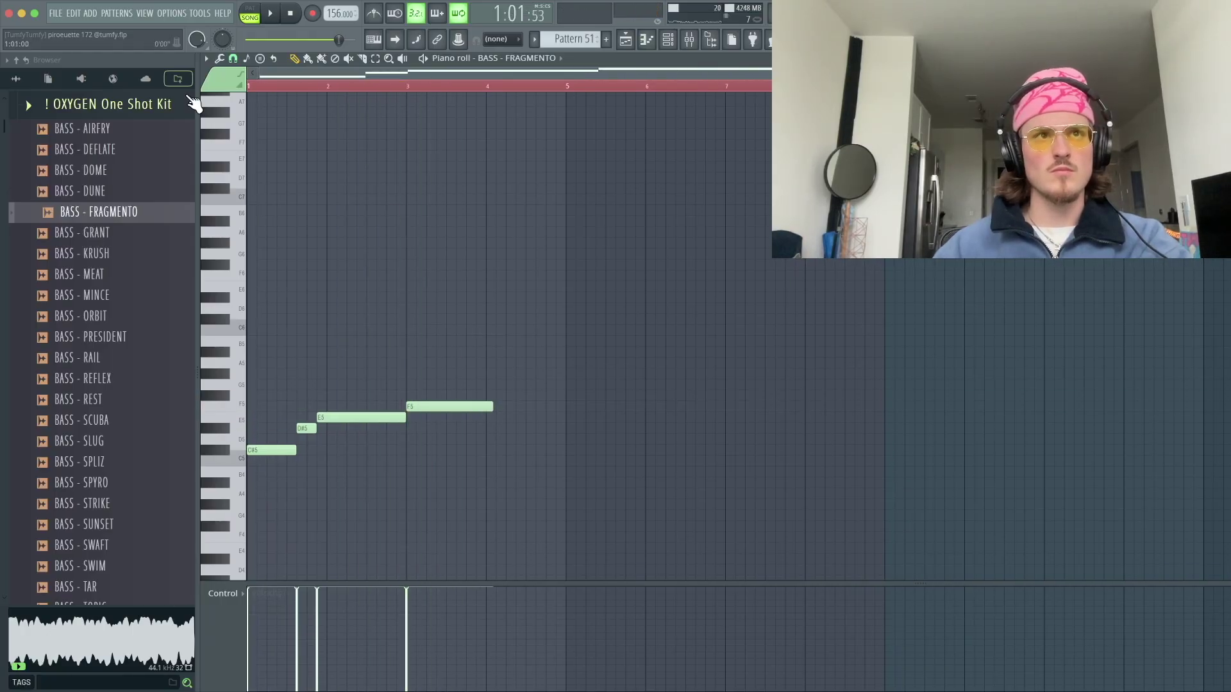
key(space)
drag(409, 406, 446, 440)
right_click(446, 439)
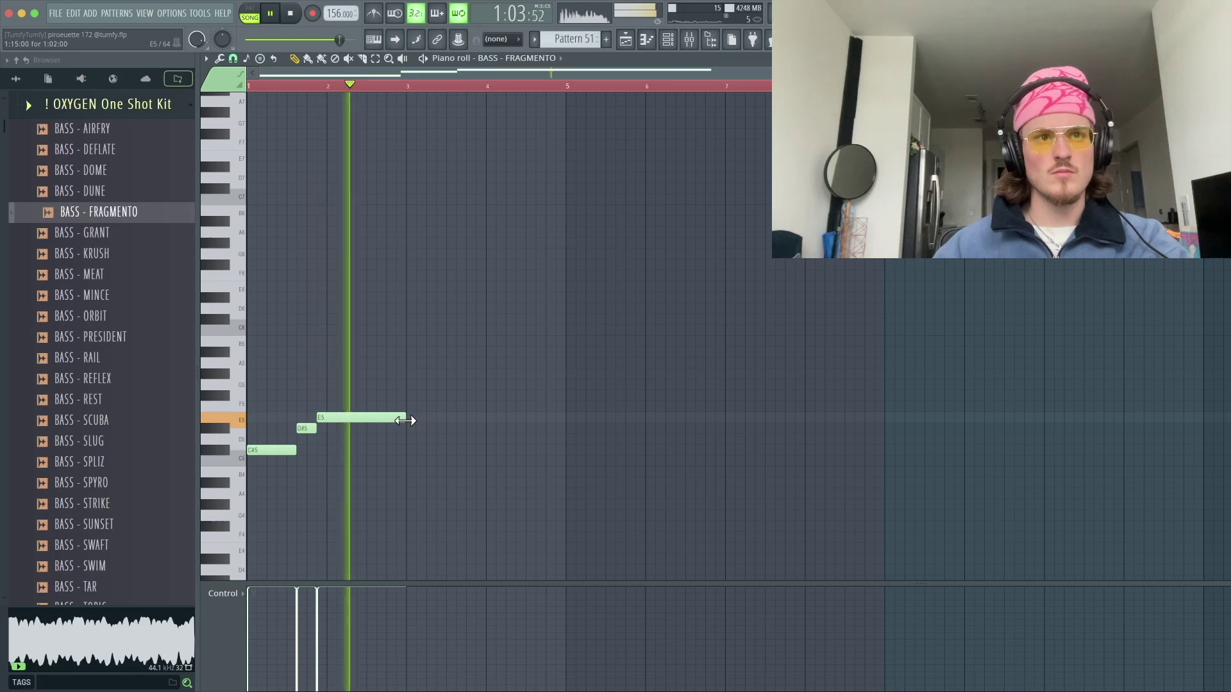
- Try a lengthened F#5 note at bar 3 followed by a G#5 note, then delete both
click(409, 396)
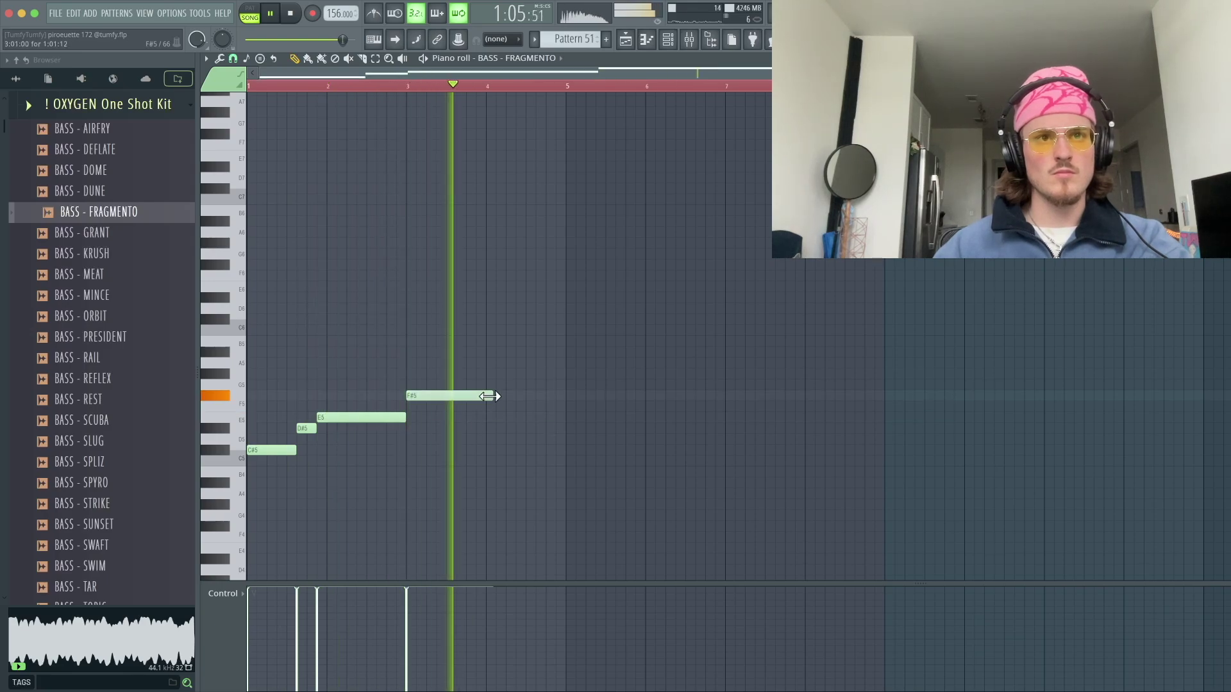
drag(490, 396, 538, 397)
click(536, 373)
right_click(570, 372)
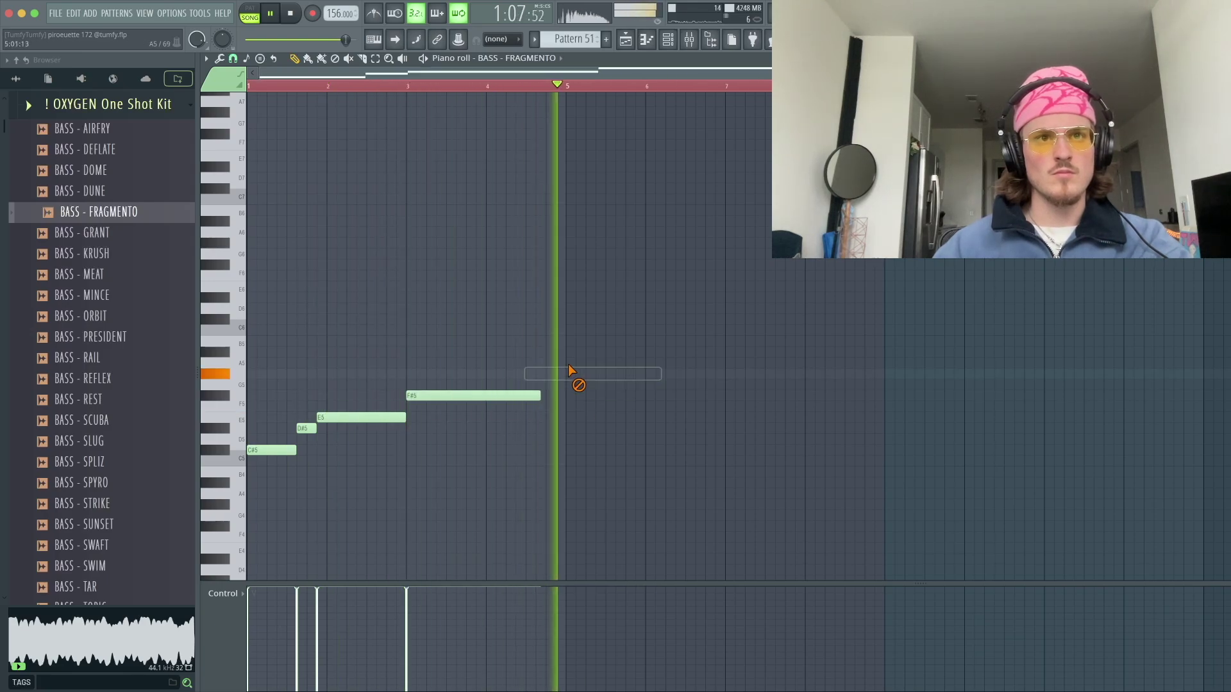
right_click(478, 396)
- Shorten the E5 bass note to end three quarters through bar 2, then try a G#5 note after it and delete it
drag(406, 417, 387, 418)
click(393, 374)
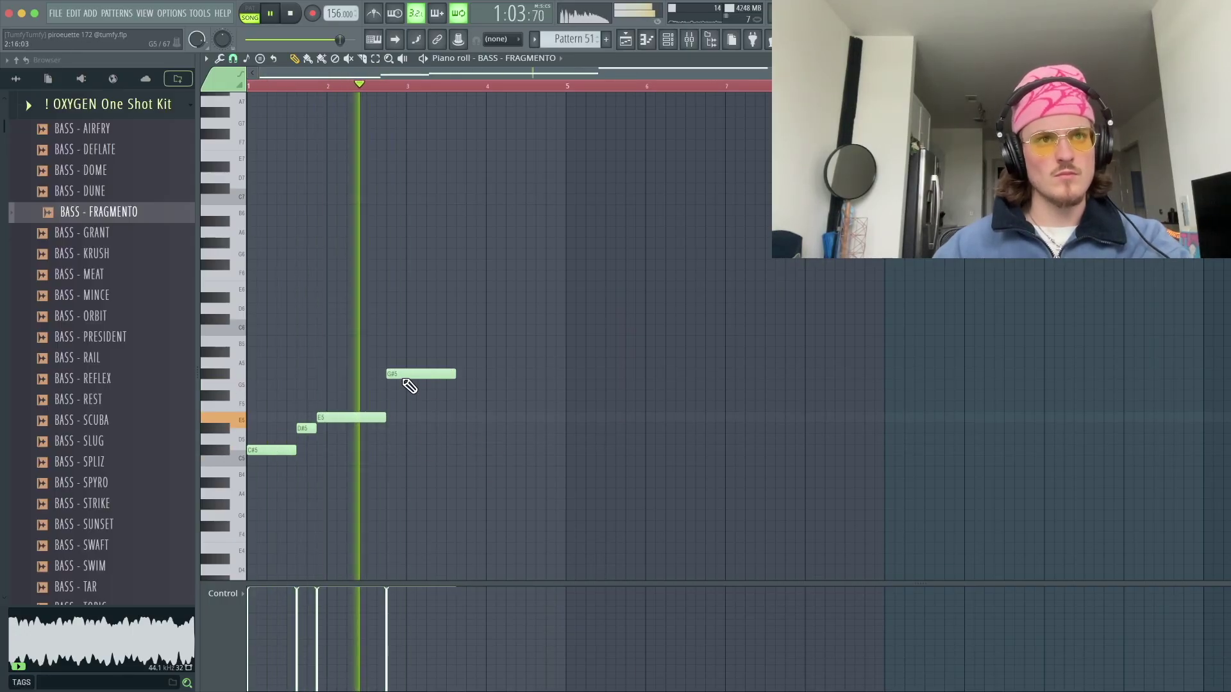
drag(451, 374, 477, 374)
key(space)
right_click(468, 377)
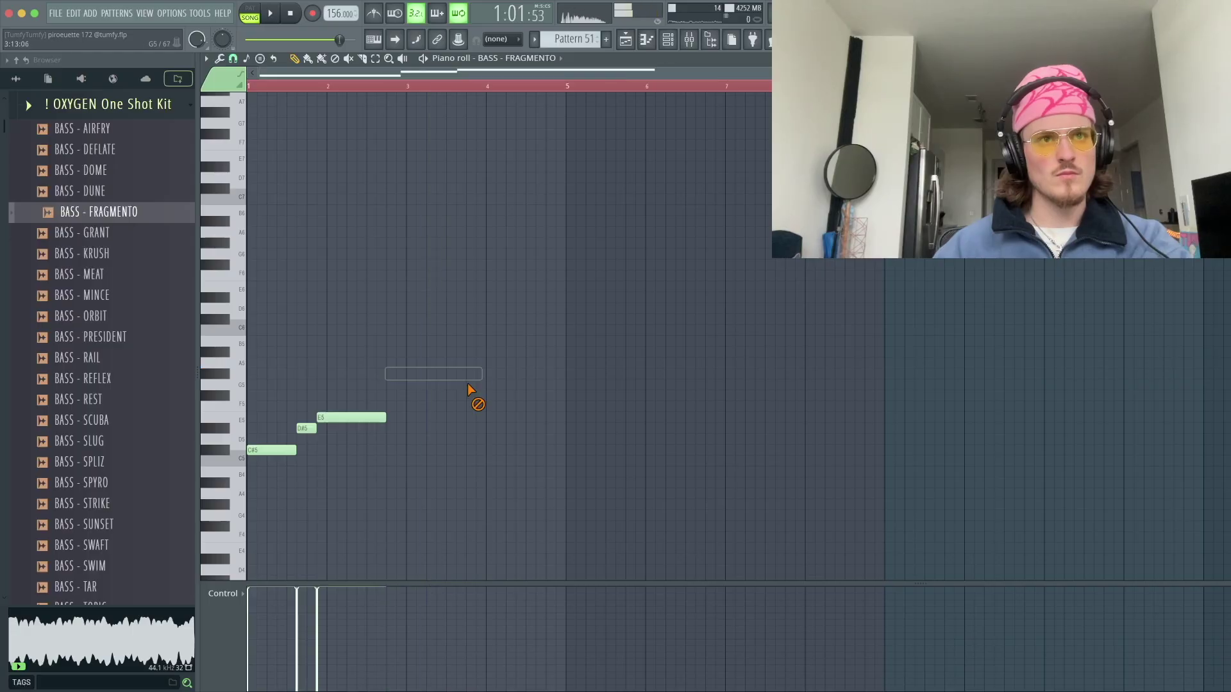
key(space)
- Return to the playlist and play the arrangement from bar 1
click(627, 40)
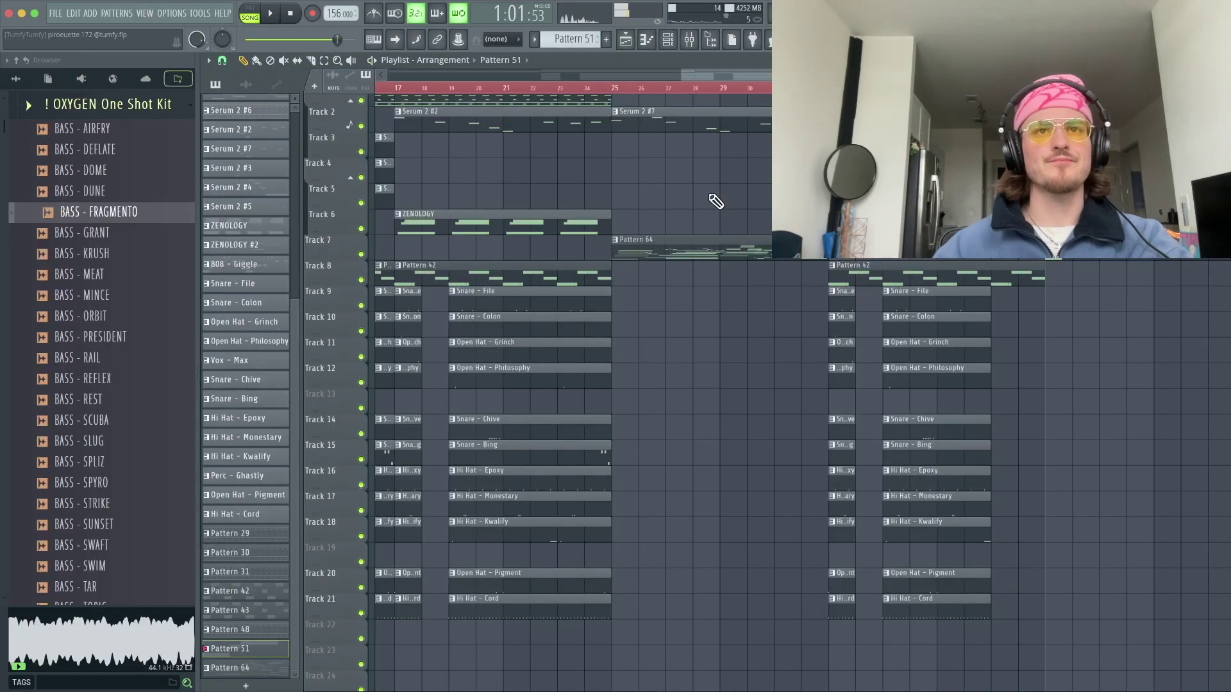
scroll(716, 201, down, 3)
click(379, 88)
key(space)
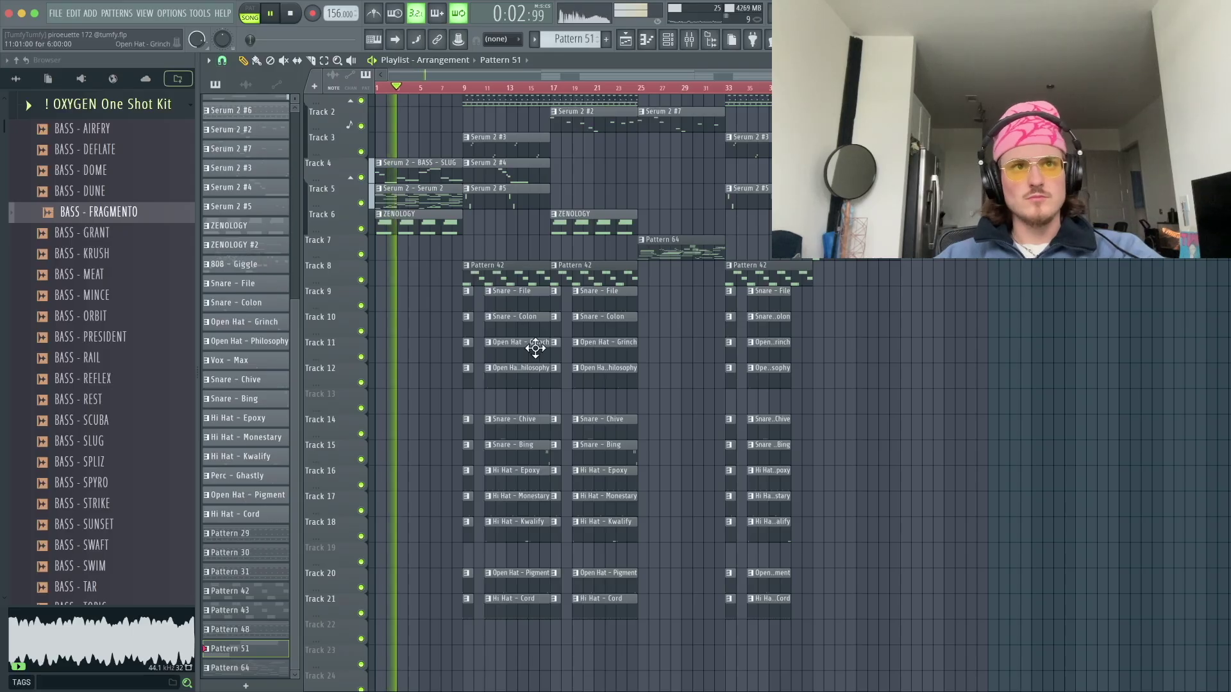
- Lower the precomputed filter cutoff on the BASS - SUNSET sampler used in the Serum 2 - BASS - SLUG pattern, then return to the playlist
double_click(429, 177)
click(672, 43)
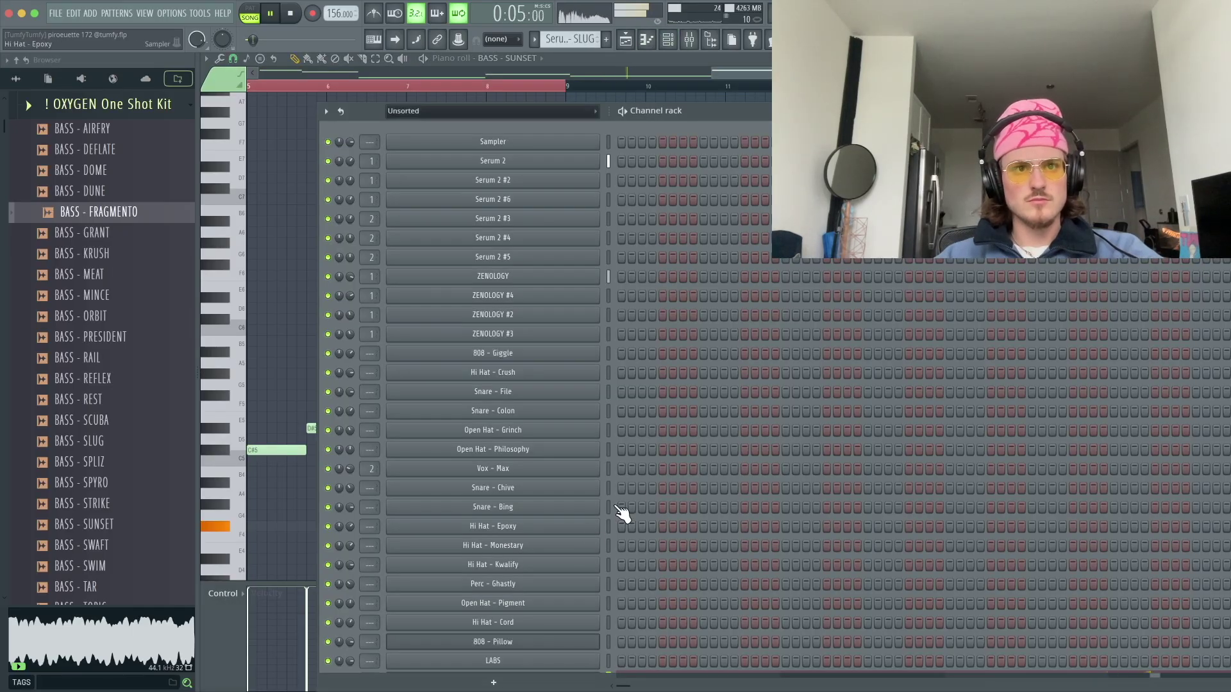
scroll(618, 564, down, 8)
click(585, 632)
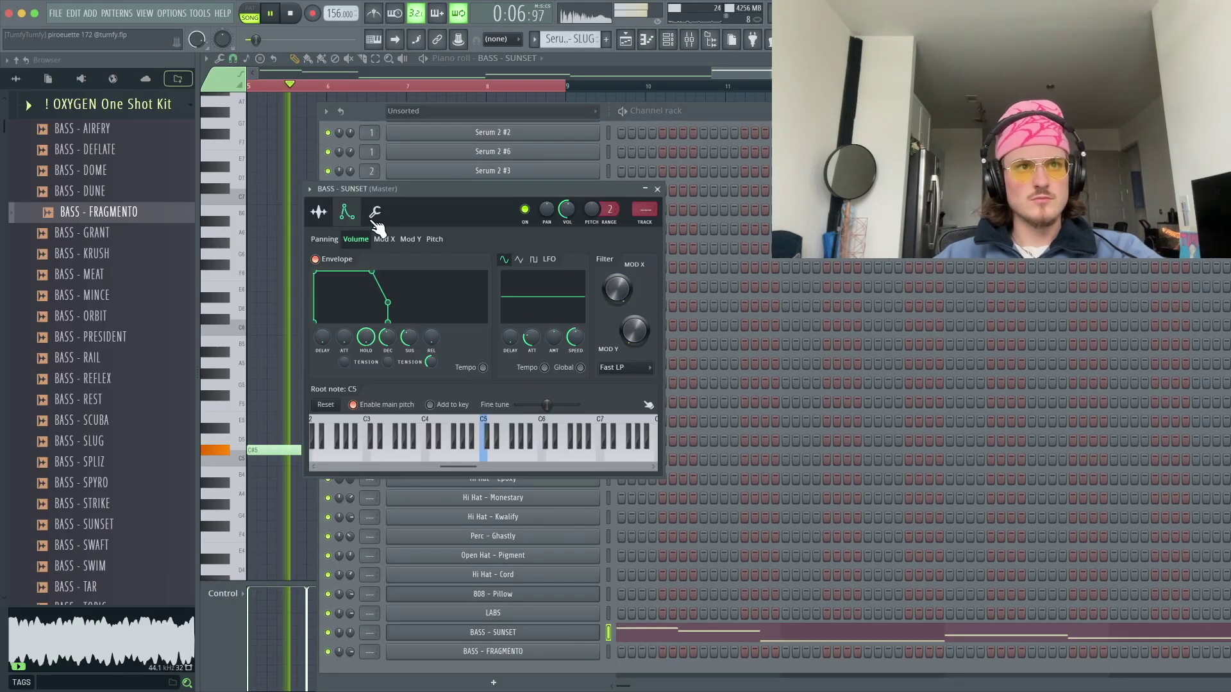
click(320, 213)
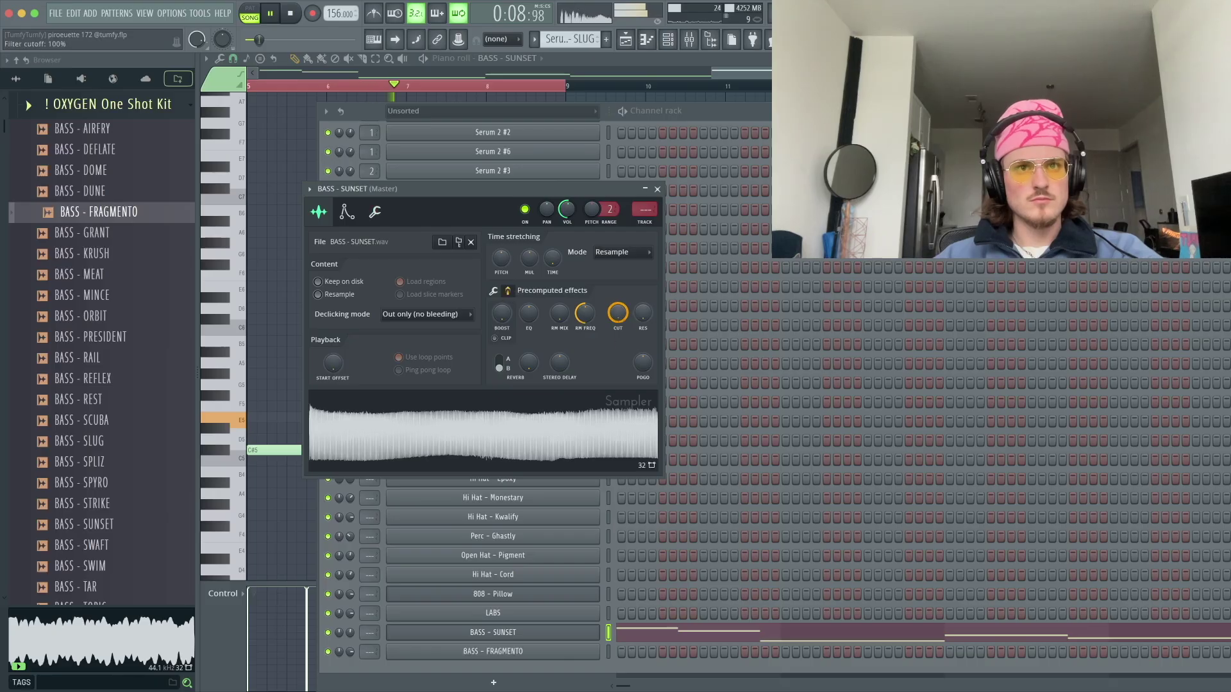
drag(617, 313, 629, 322)
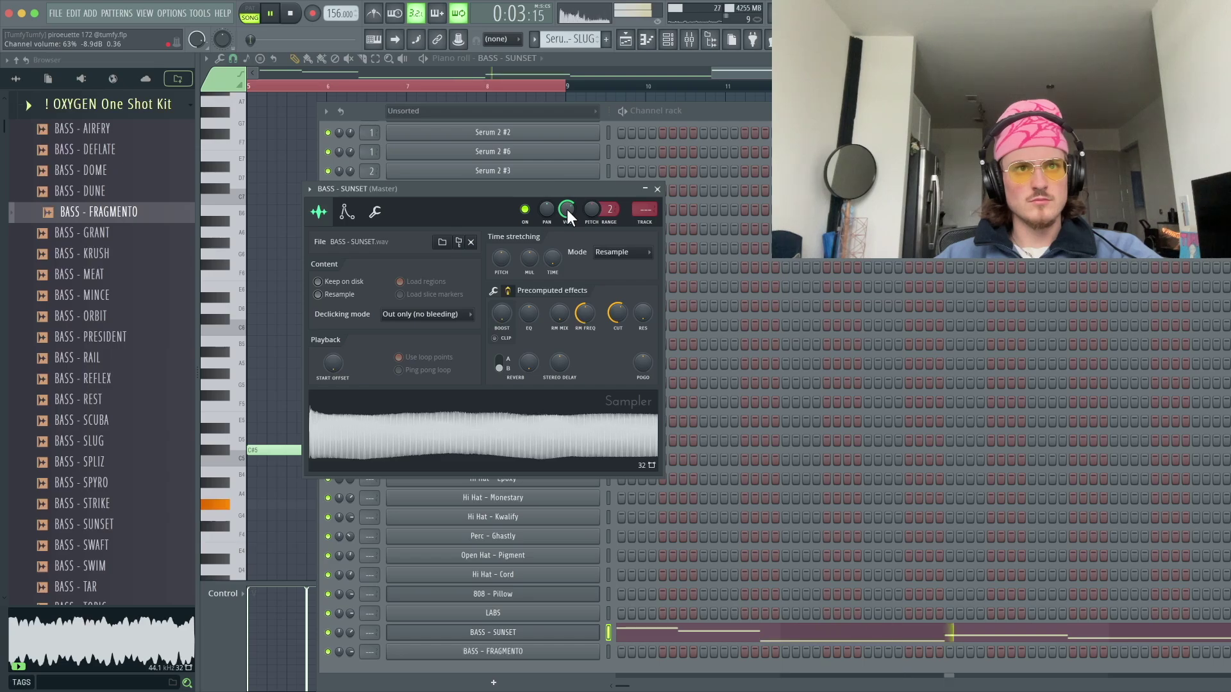
click(657, 190)
click(625, 40)
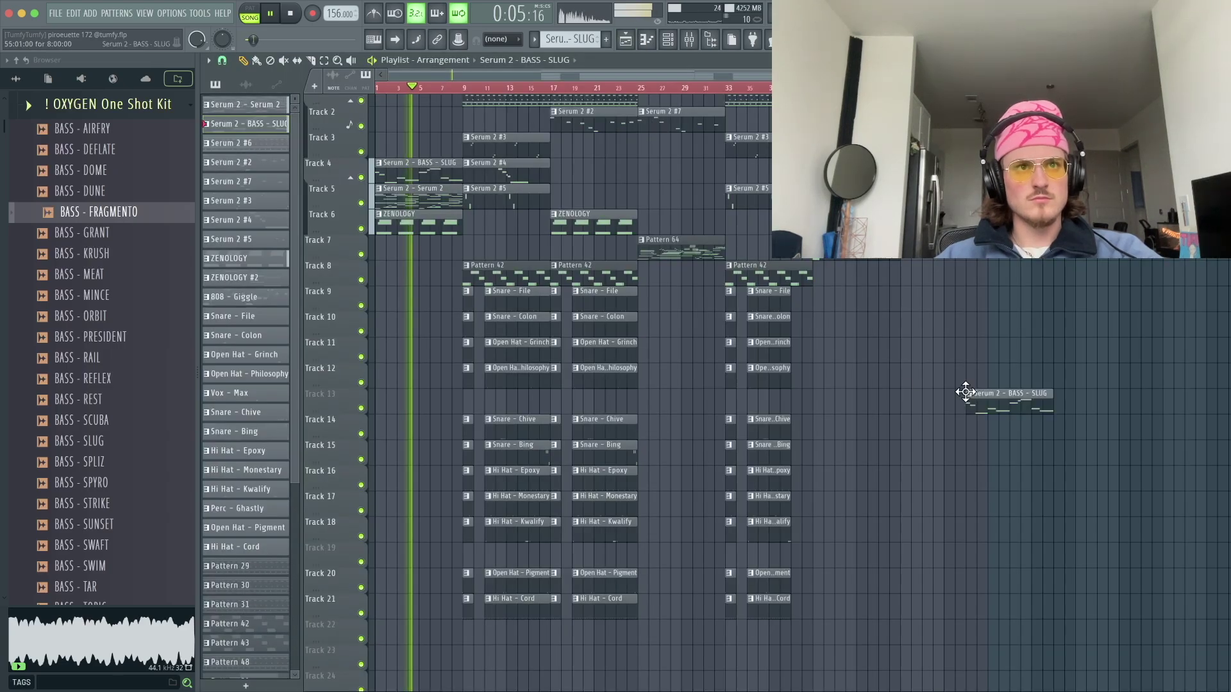
scroll(418, 346, up, 3)
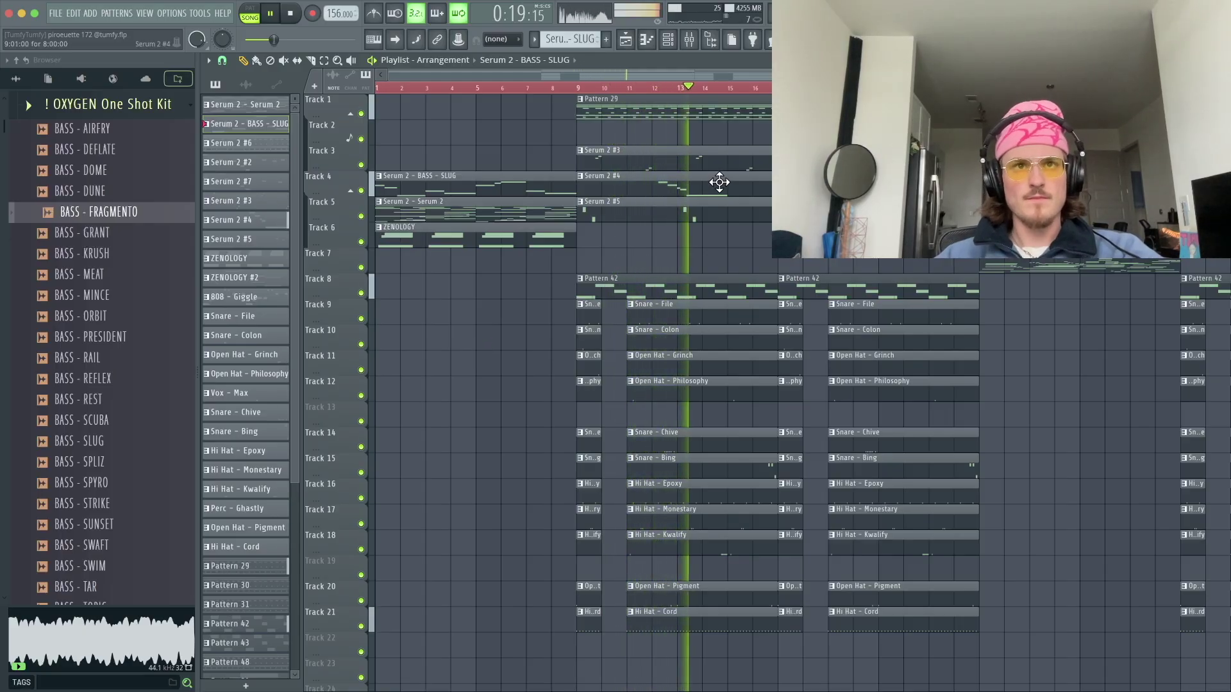
- Delete the Serum 2 #4 clip at bar 9 on track 4, then listen through the rest of the arrangement
right_click(774, 186)
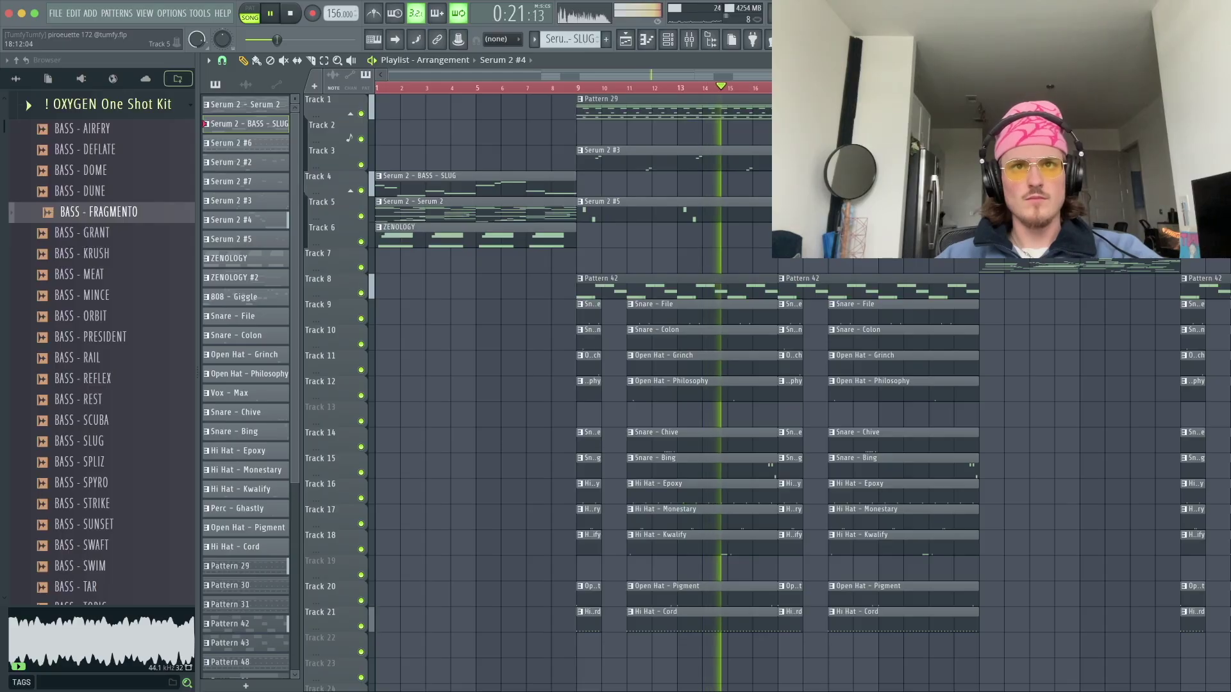
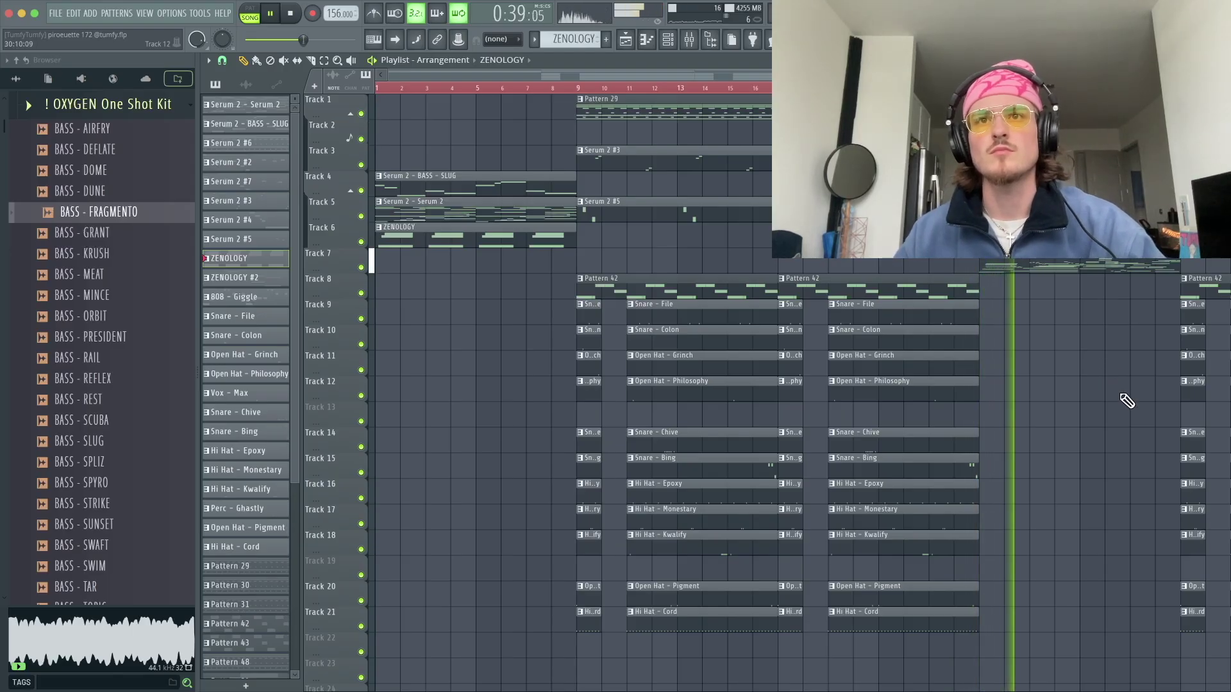
scroll(1127, 400, down, 3)
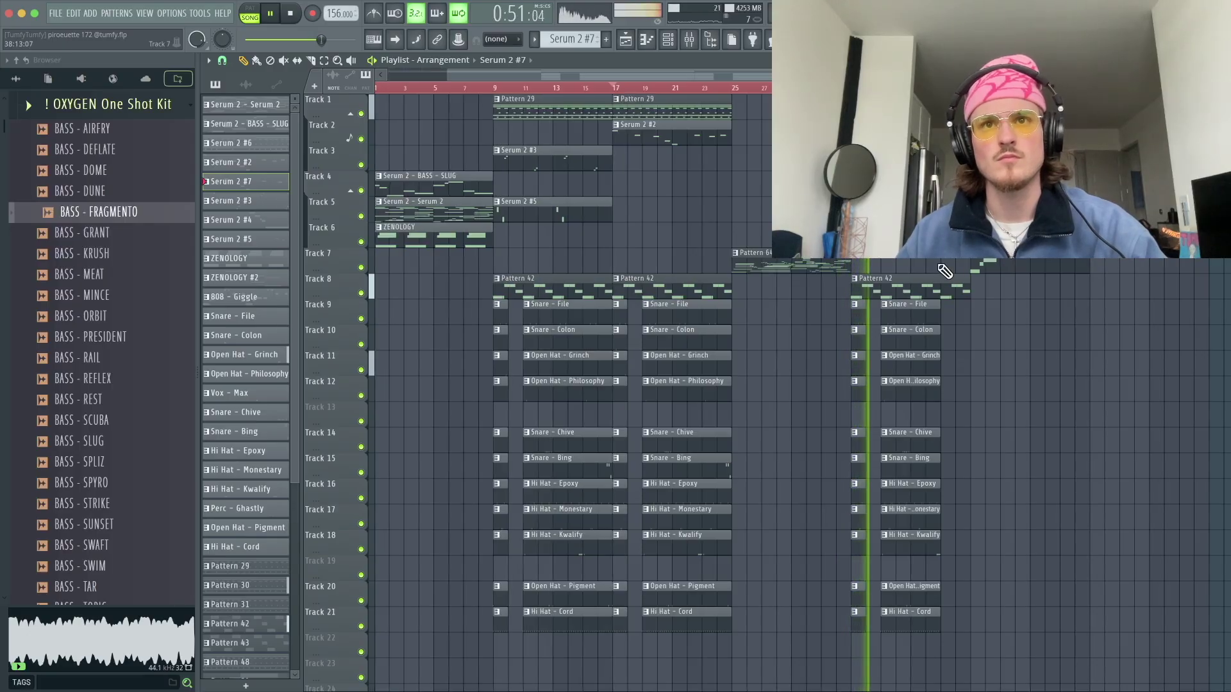
scroll(946, 272, up, 3)
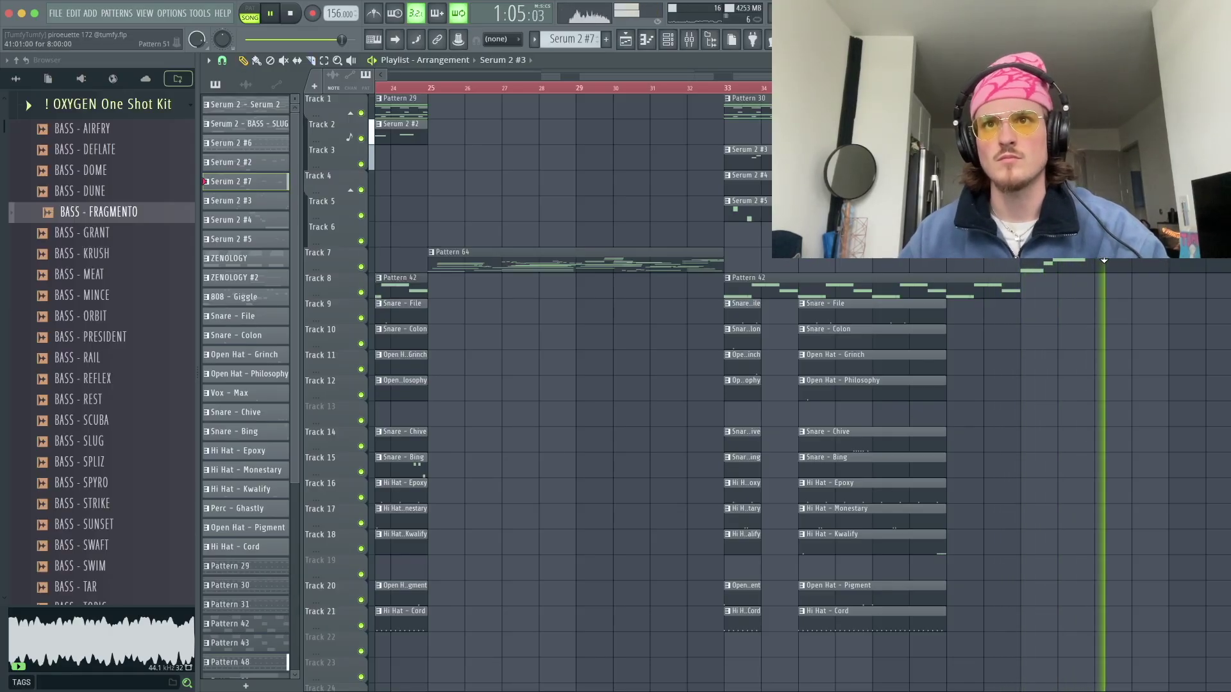
- In Pattern 51's BASS - FRAGMENTO part, add G#5 and F#5 notes from bar 3 and make all notes legato
double_click(1075, 263)
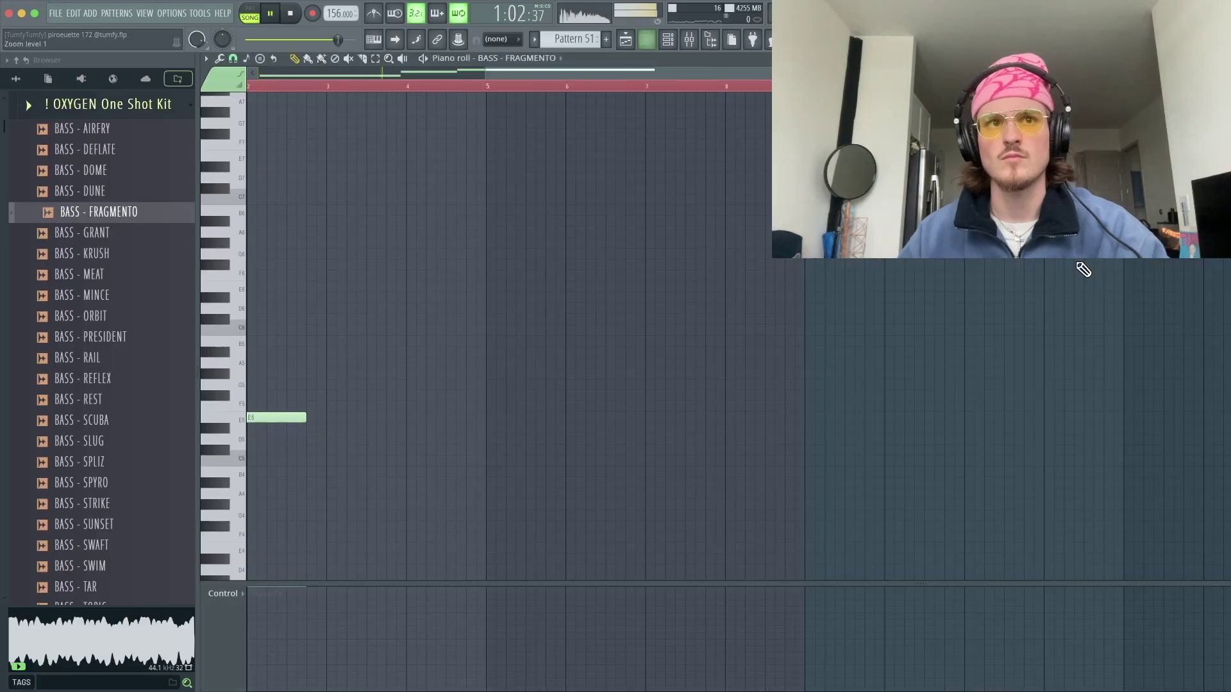
drag(405, 495, 437, 453)
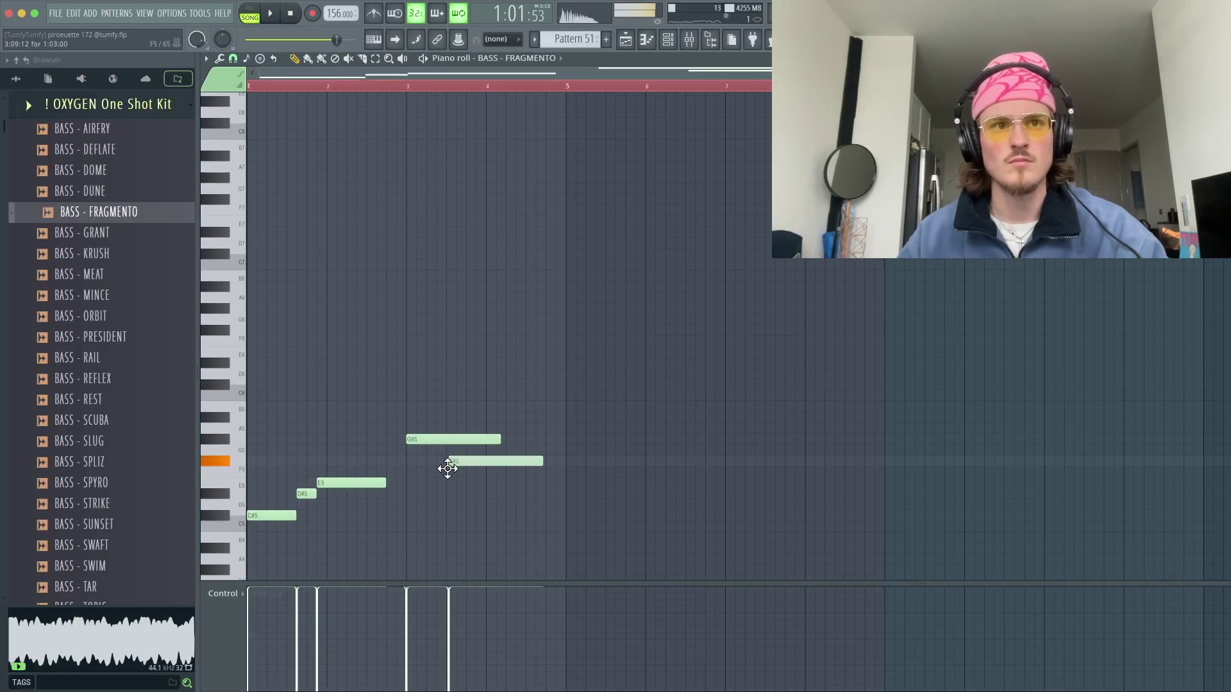
key(super+a)
key(super+l)
key(super+d)
click(453, 536)
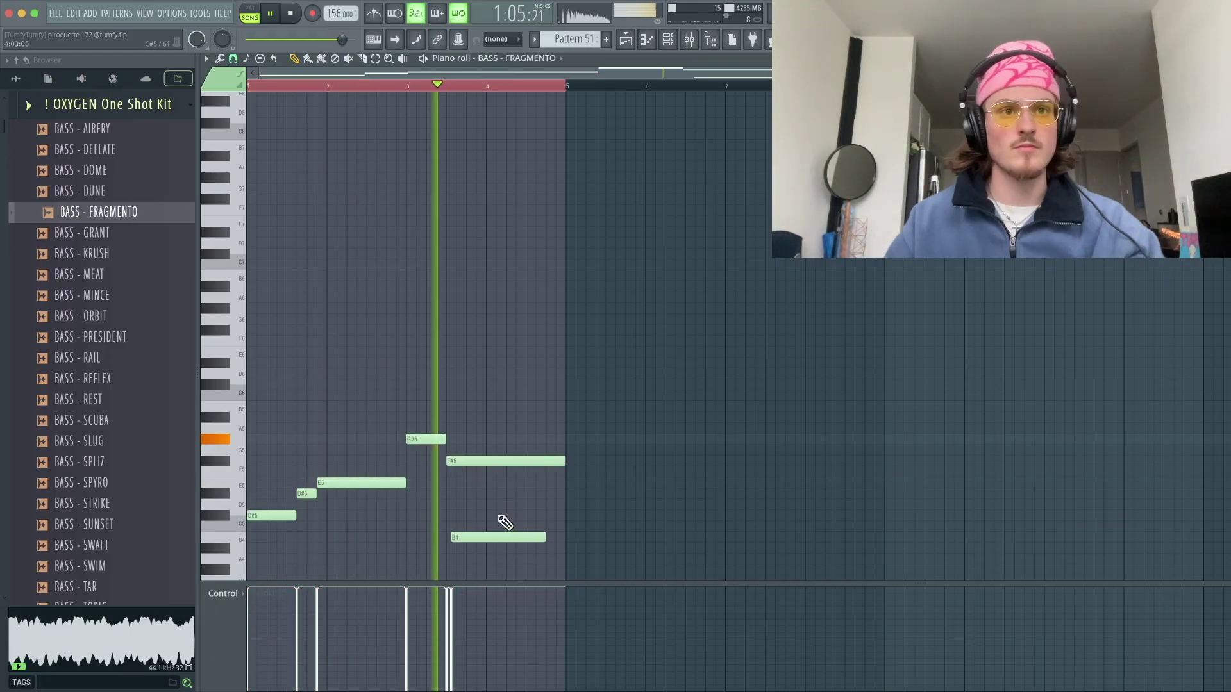
key(ctrl+z)
- Move the F#5 bass note to start three quarters through bar 3, close the gap before it, and end it at bar 5
drag(466, 464, 483, 464)
key(ctrl+a)
key(ctrl+l)
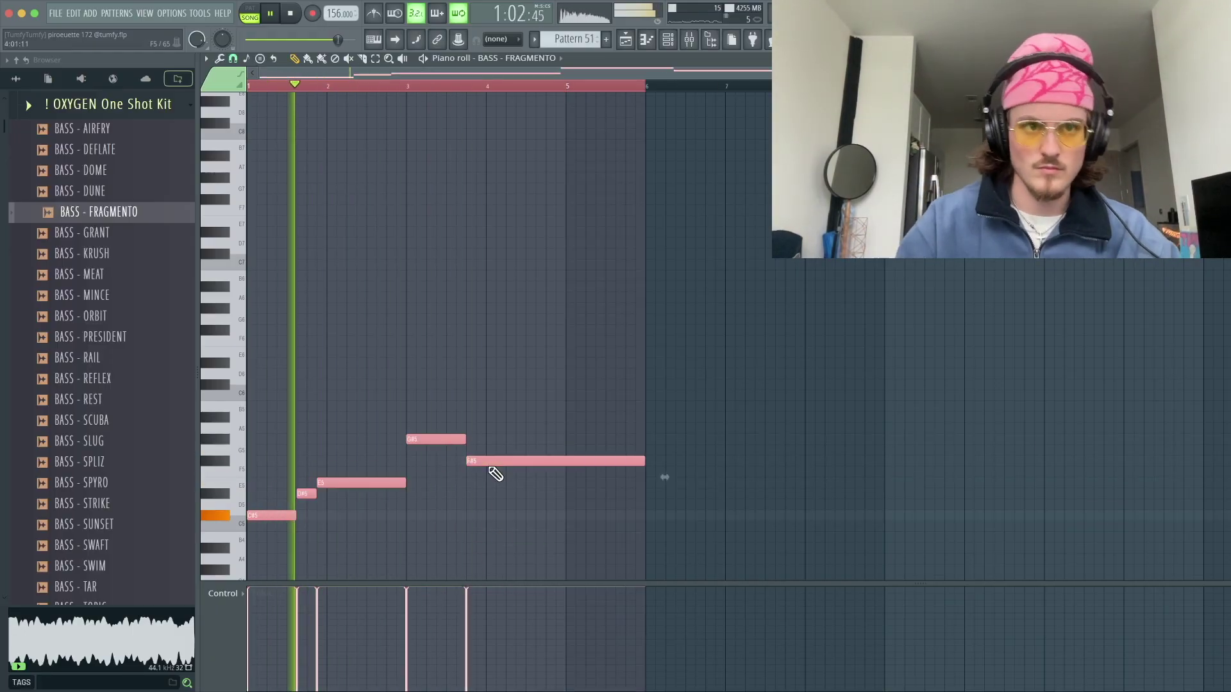
click(600, 538)
right_click(600, 539)
drag(644, 462, 559, 472)
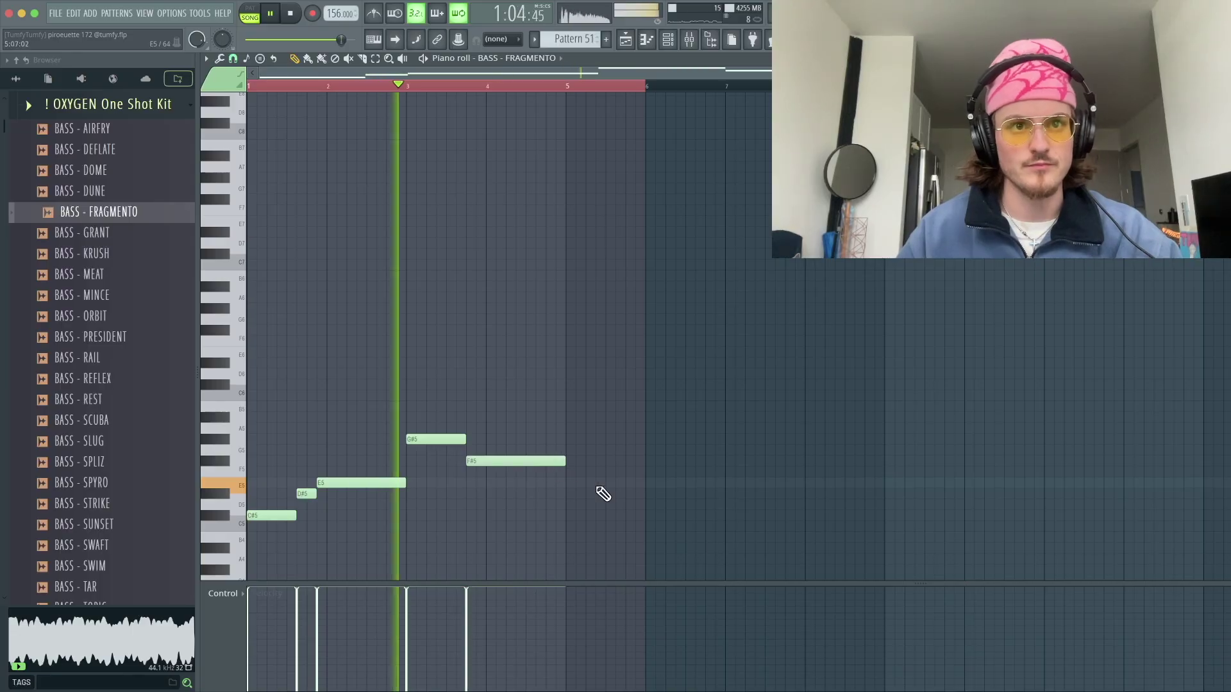
- Set a coarser grid snap and duplicate the four-bar bass phrase into bars 5 to 8
click(233, 59)
click(240, 260)
key(ctrl+a)
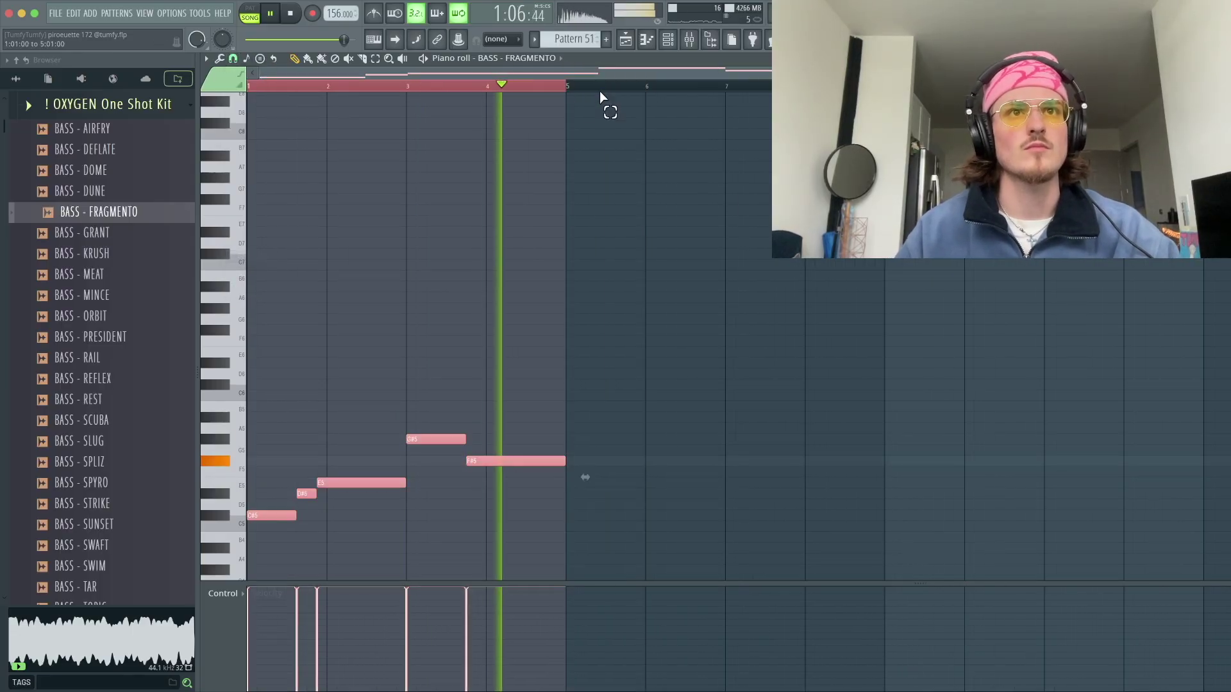
key(ctrl+b)
click(613, 144)
right_click(613, 143)
key(ctrl+a)
key(ctrl+d)
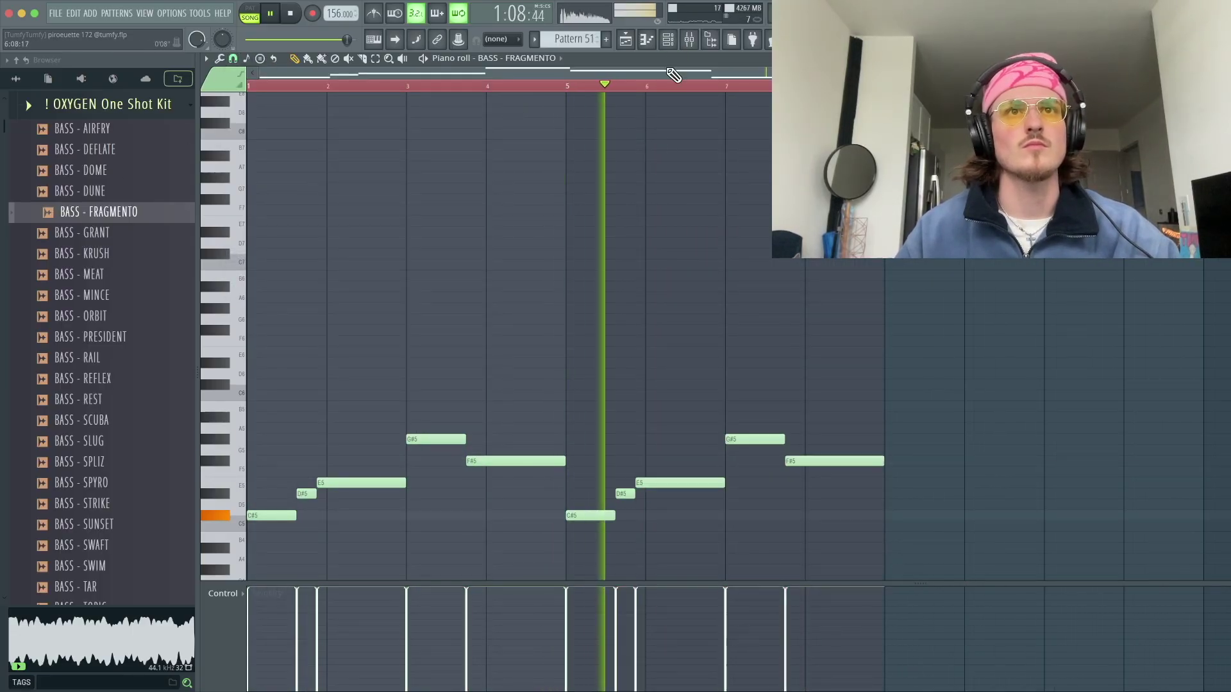
- Transpose the G#5 and F#5 notes of both bass phrases down one octave
key(F5)
key(F5)
click(670, 40)
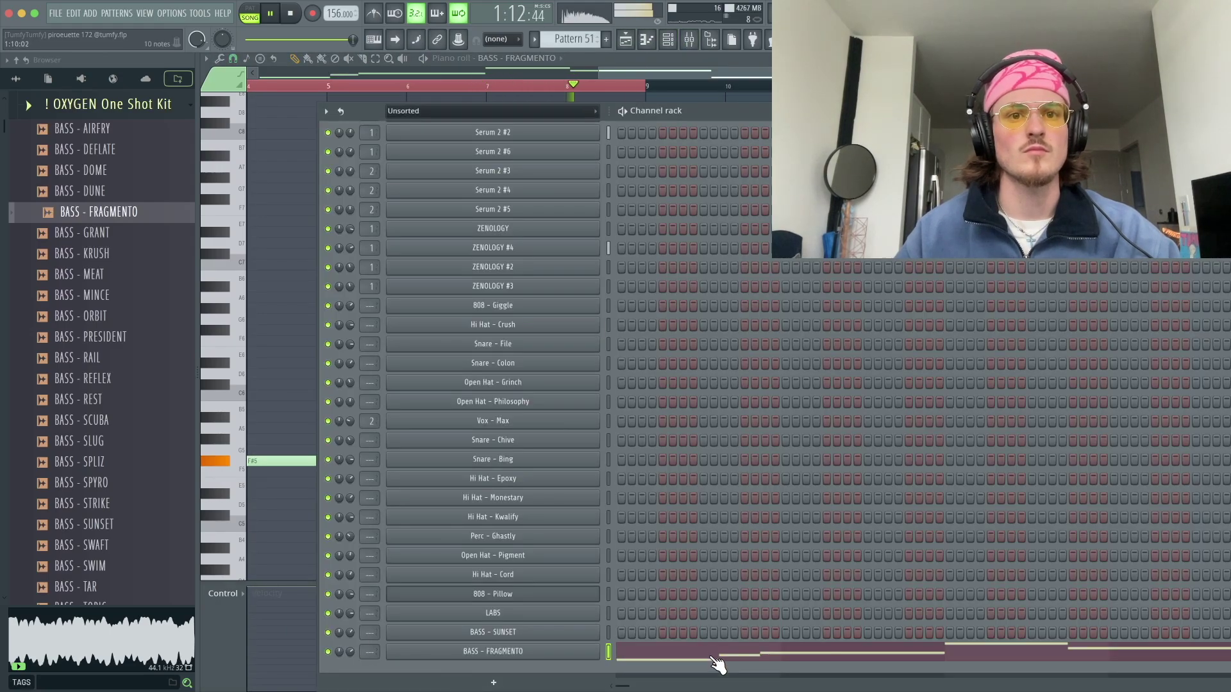
key(F6)
drag(308, 426, 1033, 468)
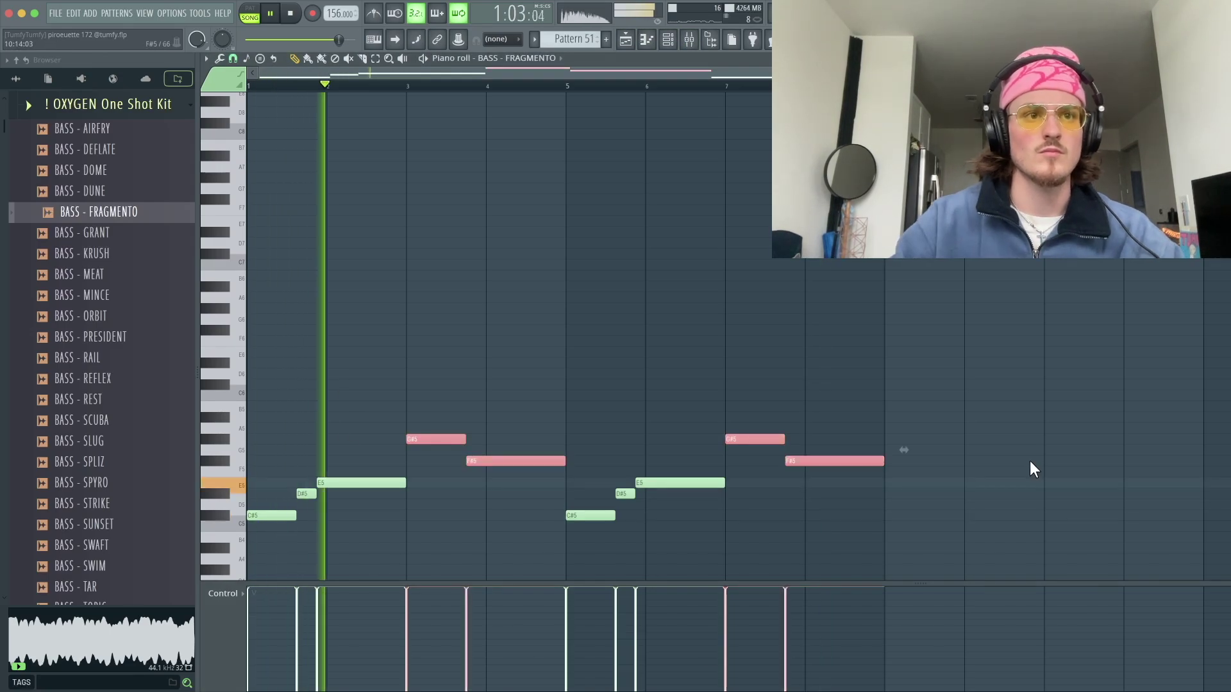
key(ctrl+Down)
click(1030, 460)
right_click(1052, 462)
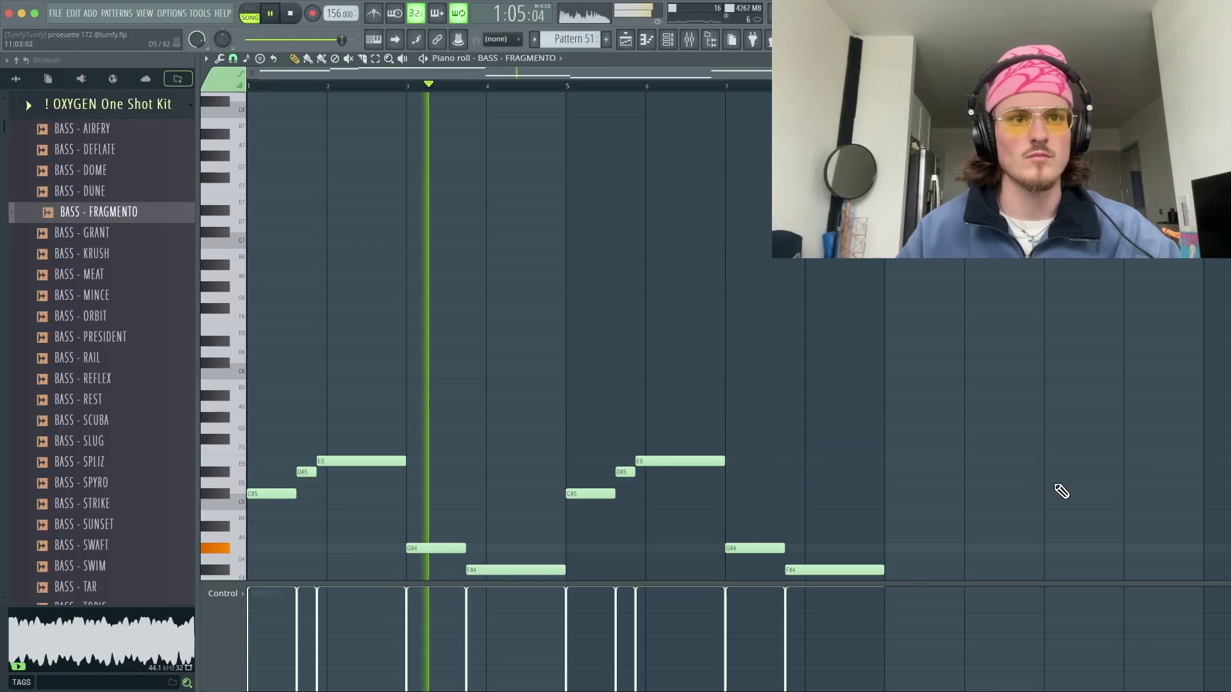
- Return to the playlist and review the arrangement around the Pattern 51 clip at bar 41 during playback
scroll(1025, 472, down, 2)
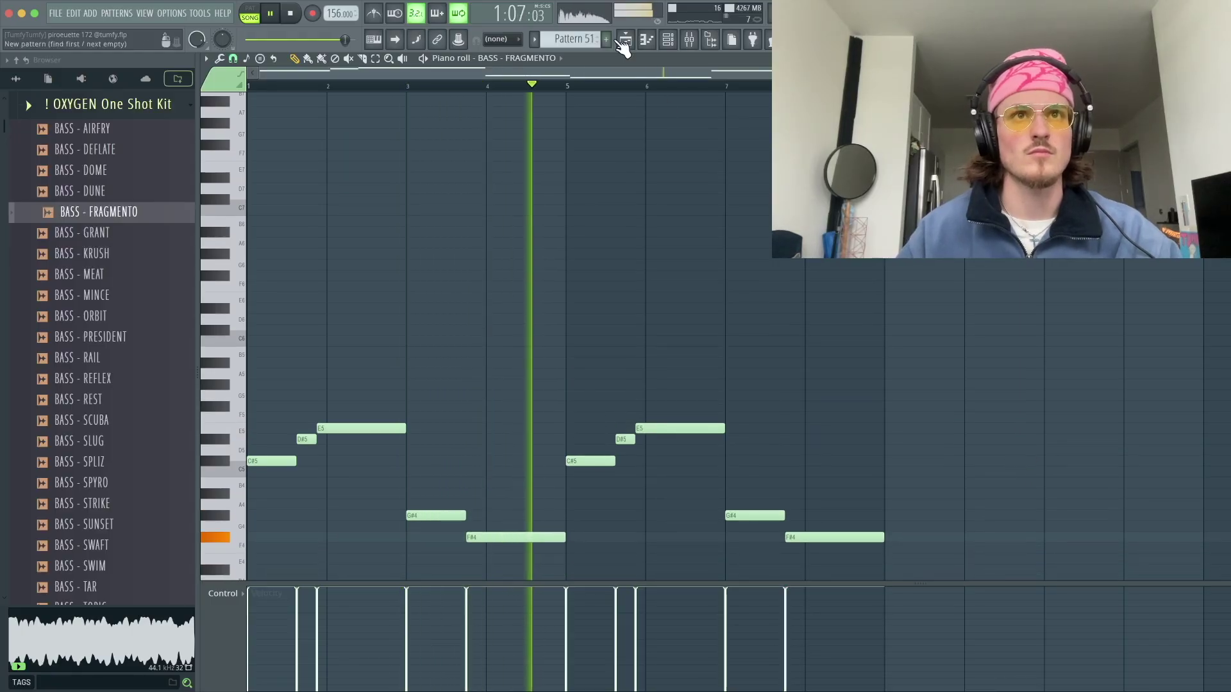
click(668, 39)
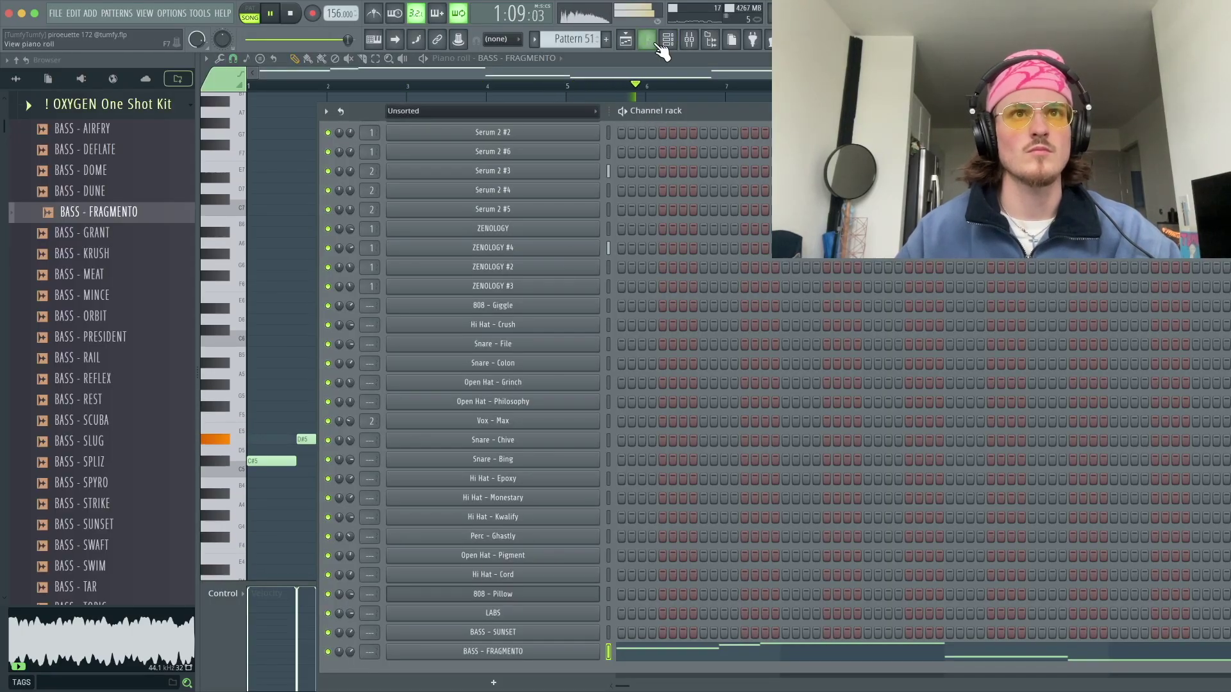
click(625, 39)
scroll(953, 280, right, 5)
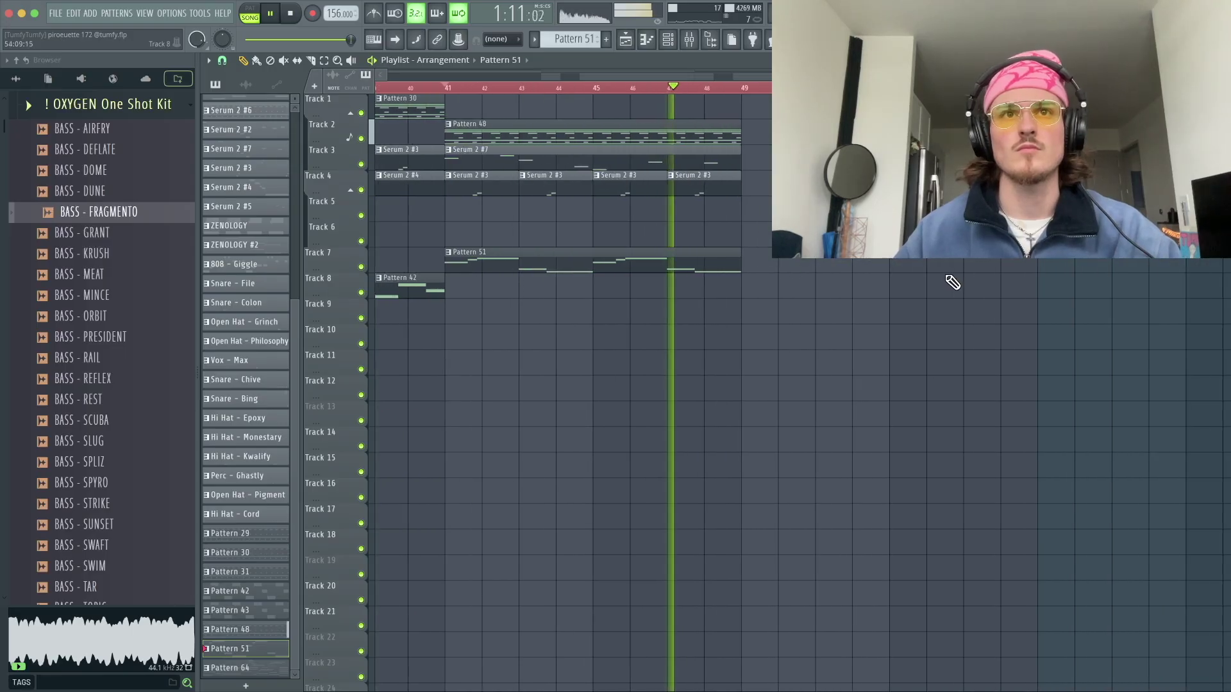
scroll(955, 278, left, 2)
scroll(957, 276, down, 3)
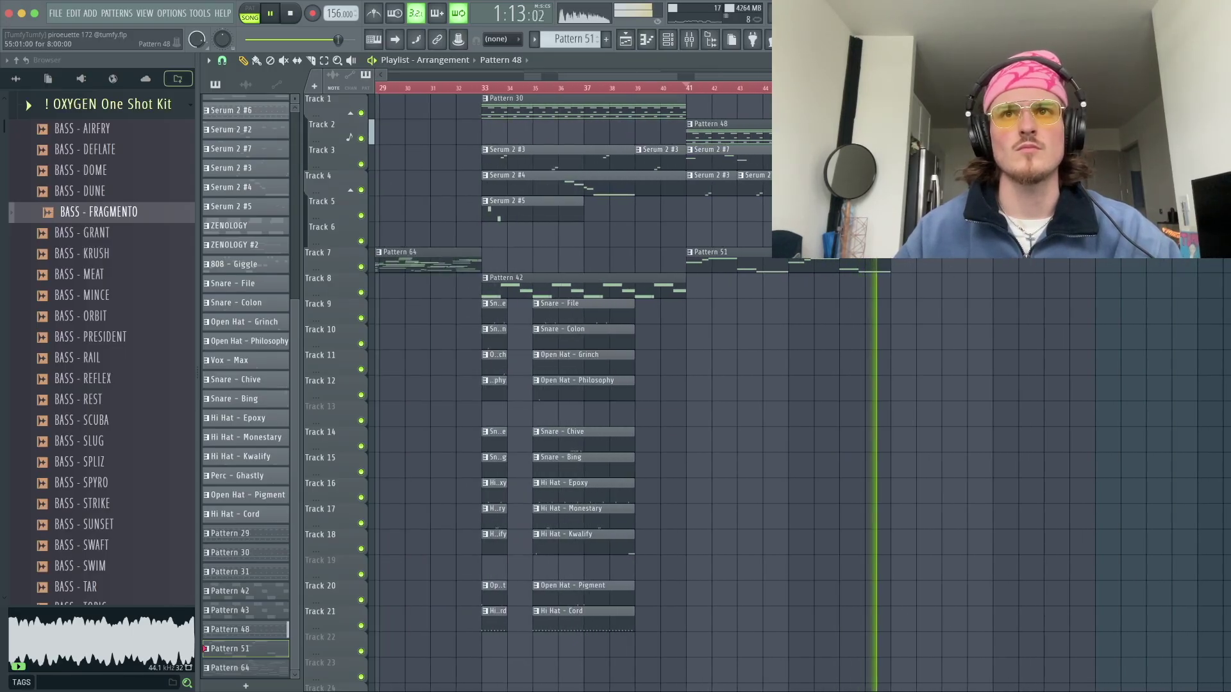
scroll(803, 393, up, 2)
scroll(803, 393, up, 2)
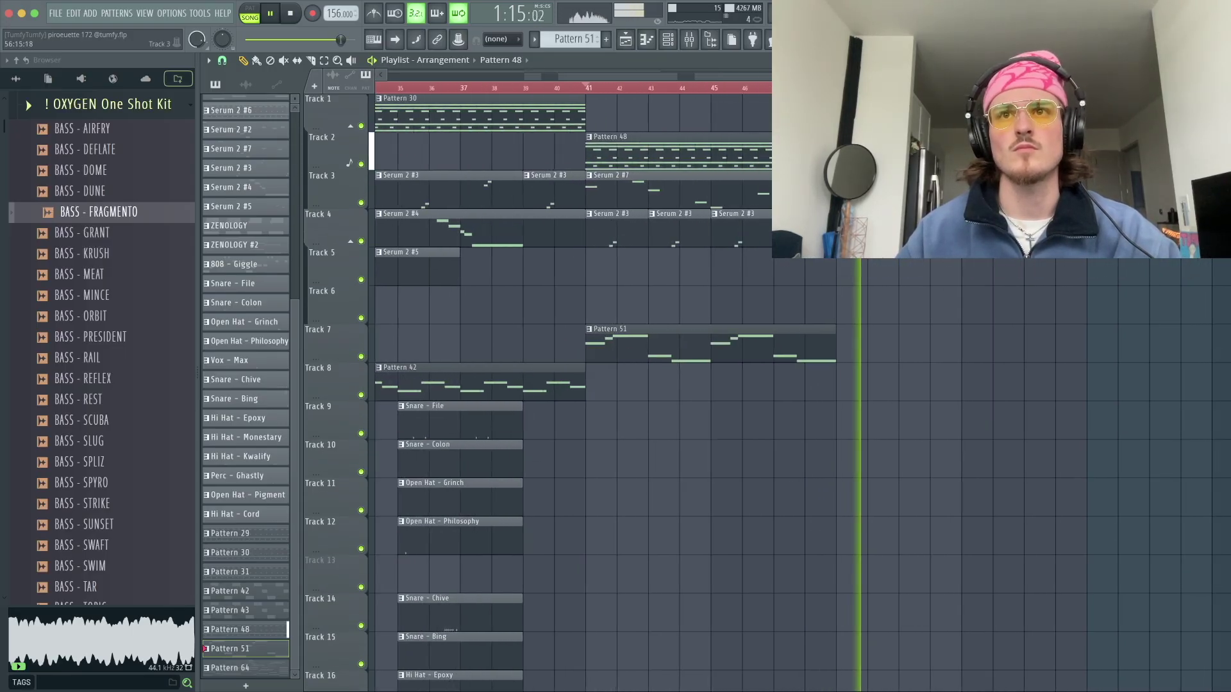
- Create a new pattern, place it on track 3 at bar 49 with a Pattern 48 clip on track 2, and set playback there
click(605, 40)
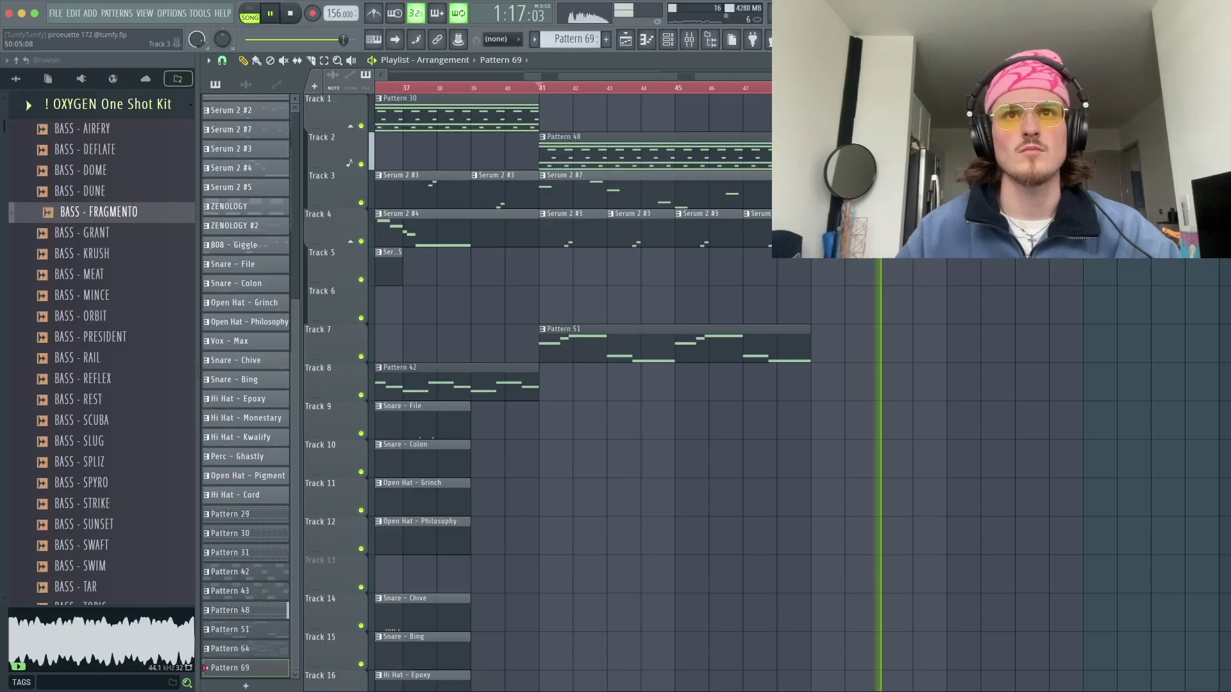
scroll(555, 99, down, 5)
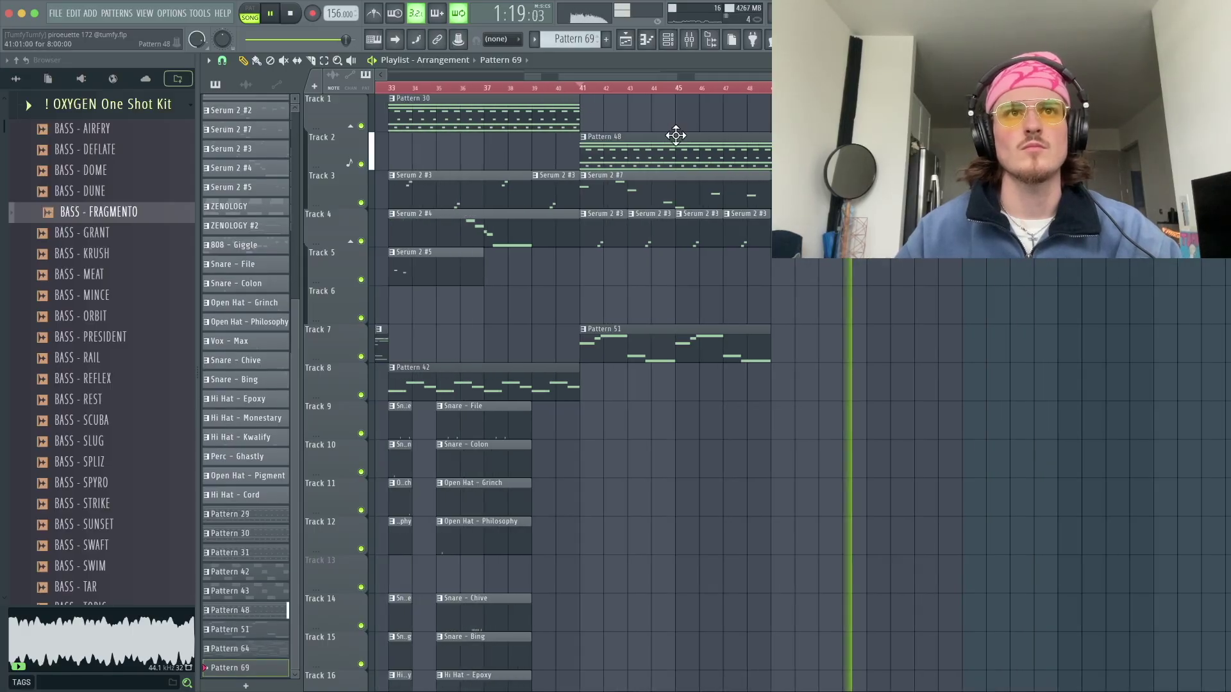
key(super+z)
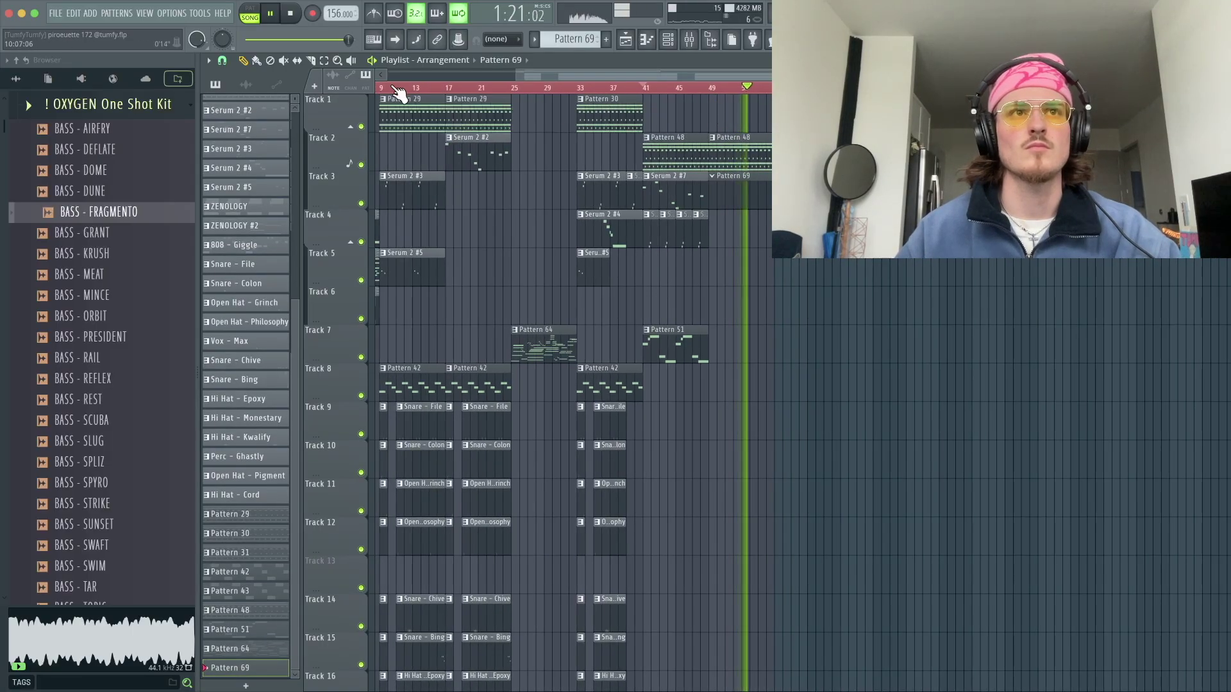
drag(772, 89, 709, 99)
key(space)
- Show the channel rack and audition key and pluck one-shots from the OXYGEN kit, including PLUCK - BABIES
scroll(737, 161, up, 3)
key(F6)
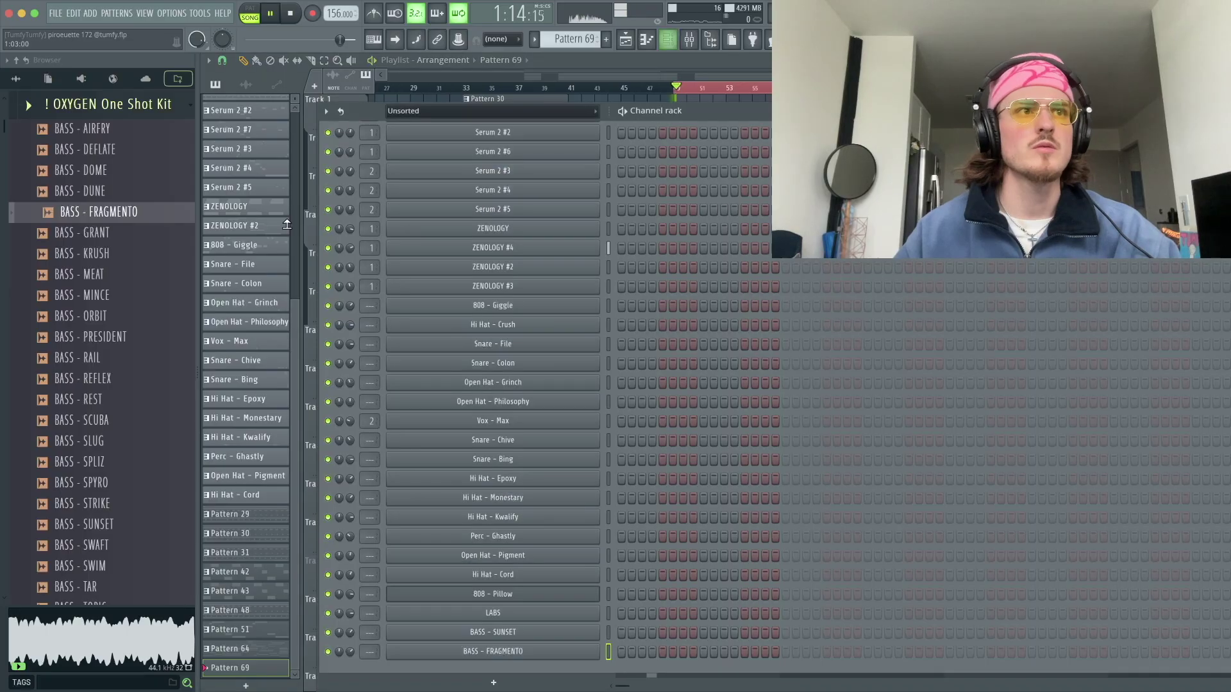
scroll(113, 226, up, 2)
scroll(107, 417, down, 15)
click(110, 426)
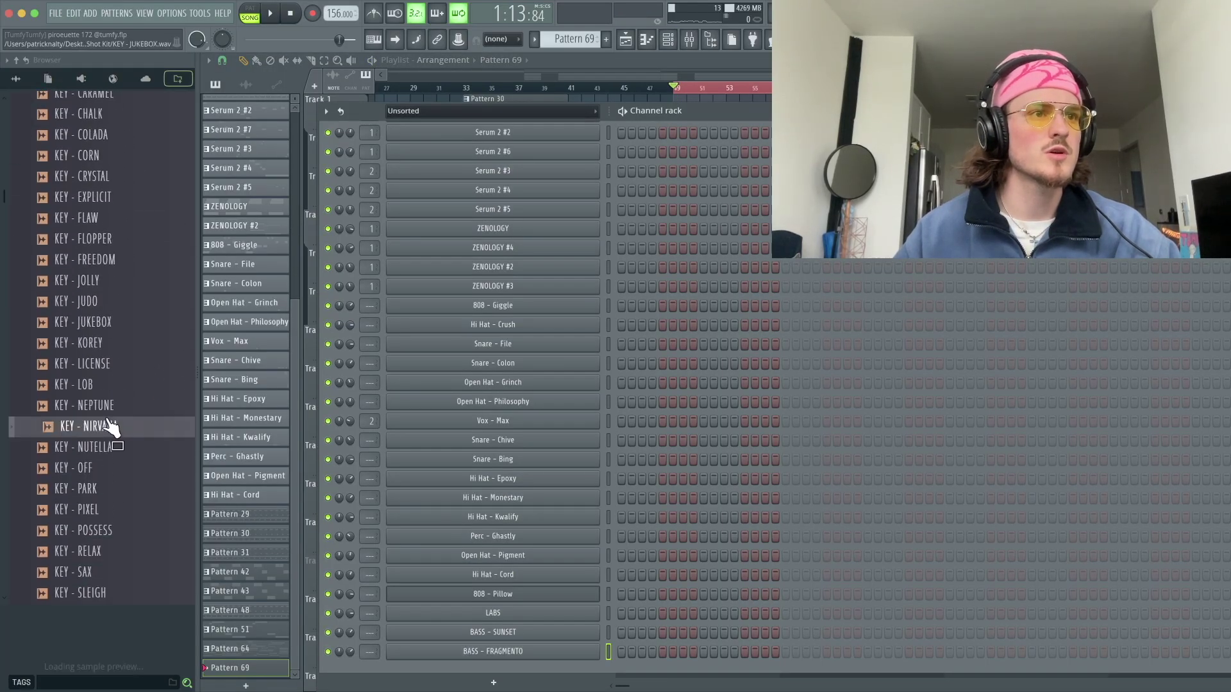
scroll(110, 431, down, 10)
scroll(115, 449, down, 15)
click(119, 384)
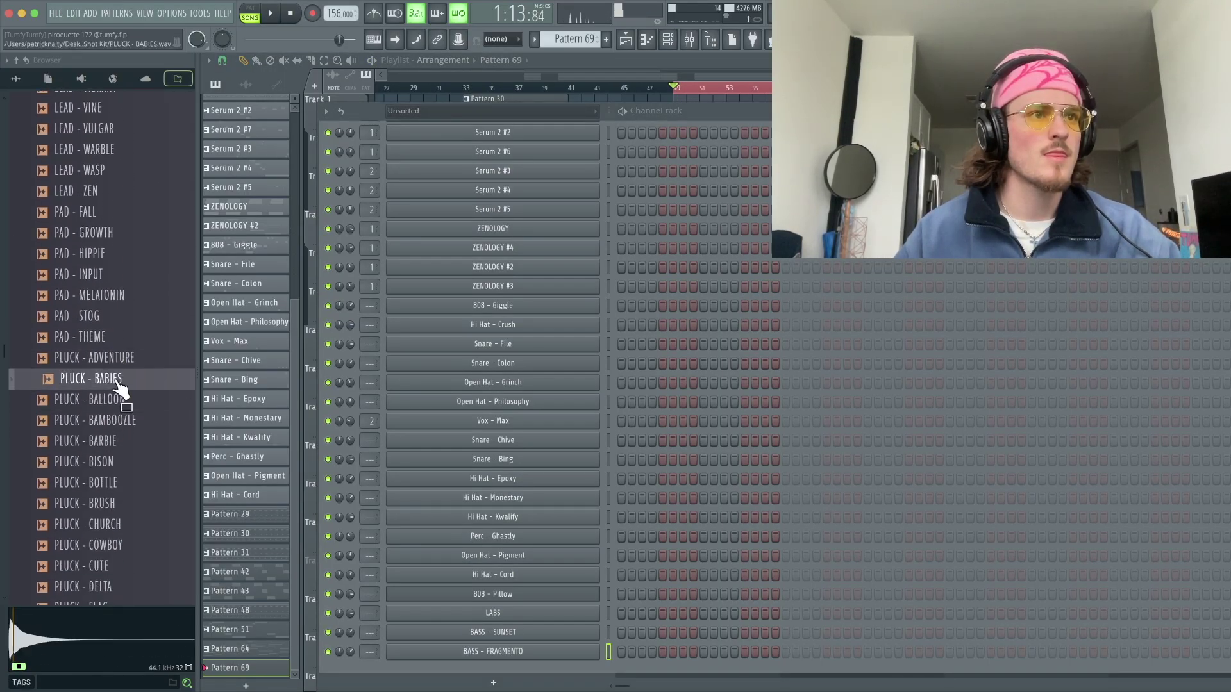
- Add PLUCK - ADVENTURE as a new channel and open its piano roll in the new pattern
drag(280, 485, 605, 563)
right_click(609, 563)
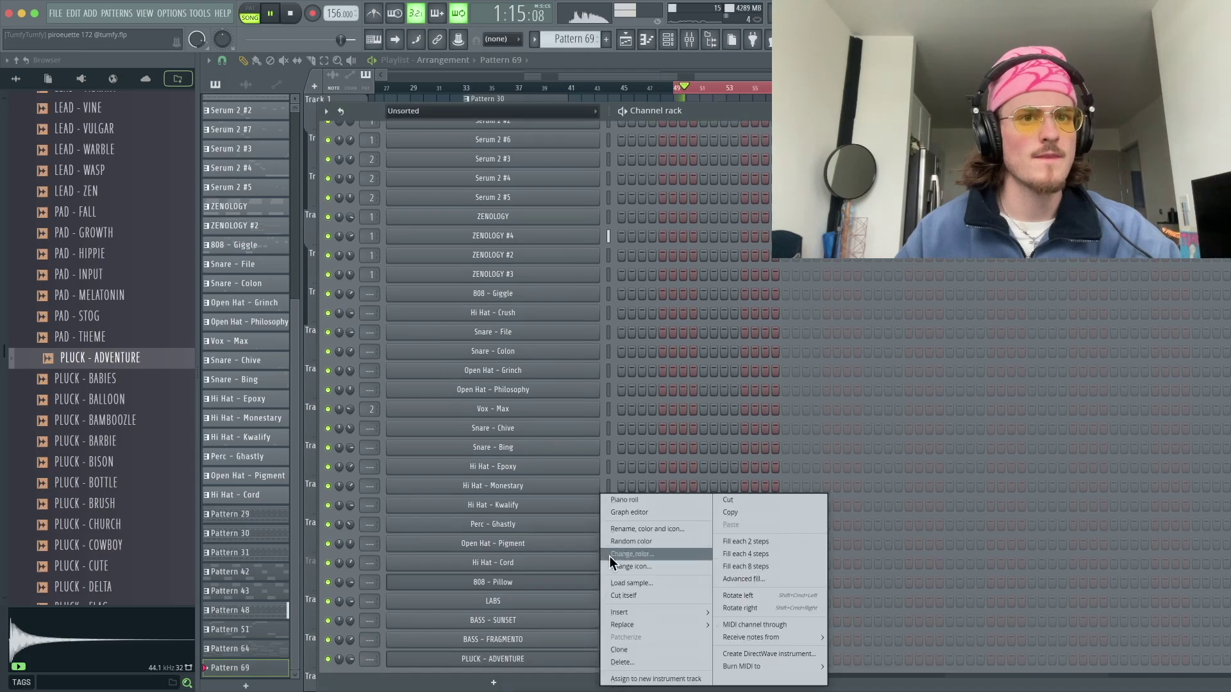
click(621, 502)
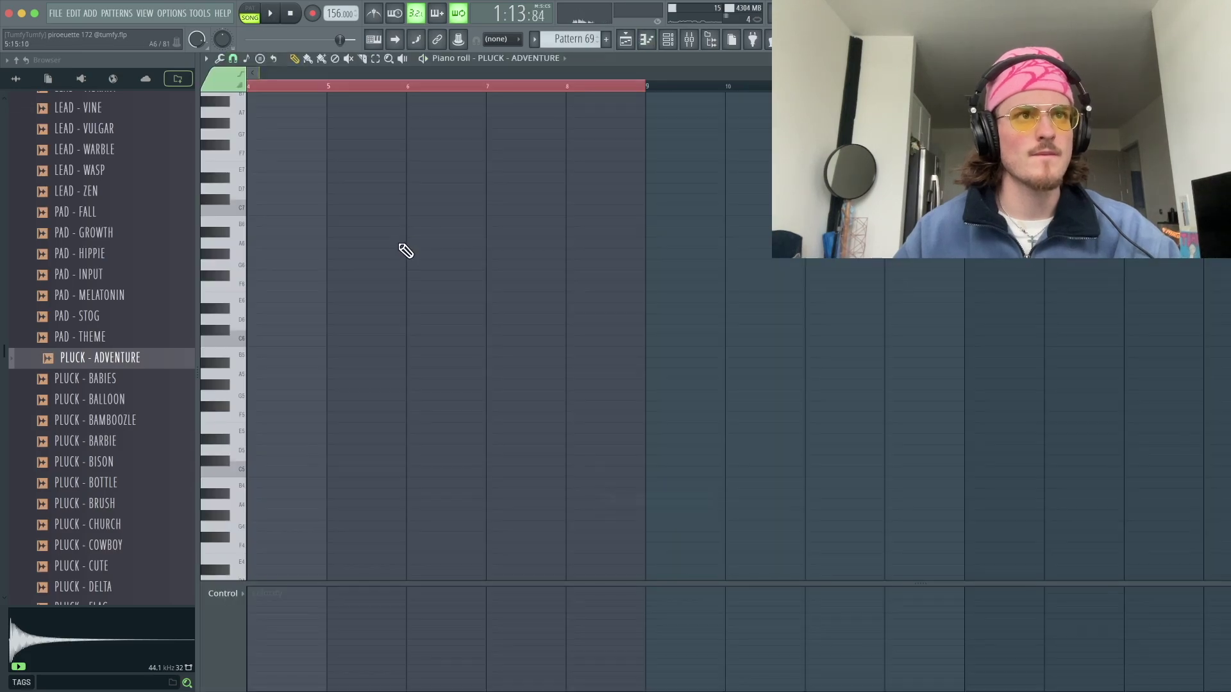
- Set a finer grid snap and enter the short pluck notes A#6, B6, A#6, F#6 and B5 in bar 1
click(232, 59)
click(250, 231)
click(268, 242)
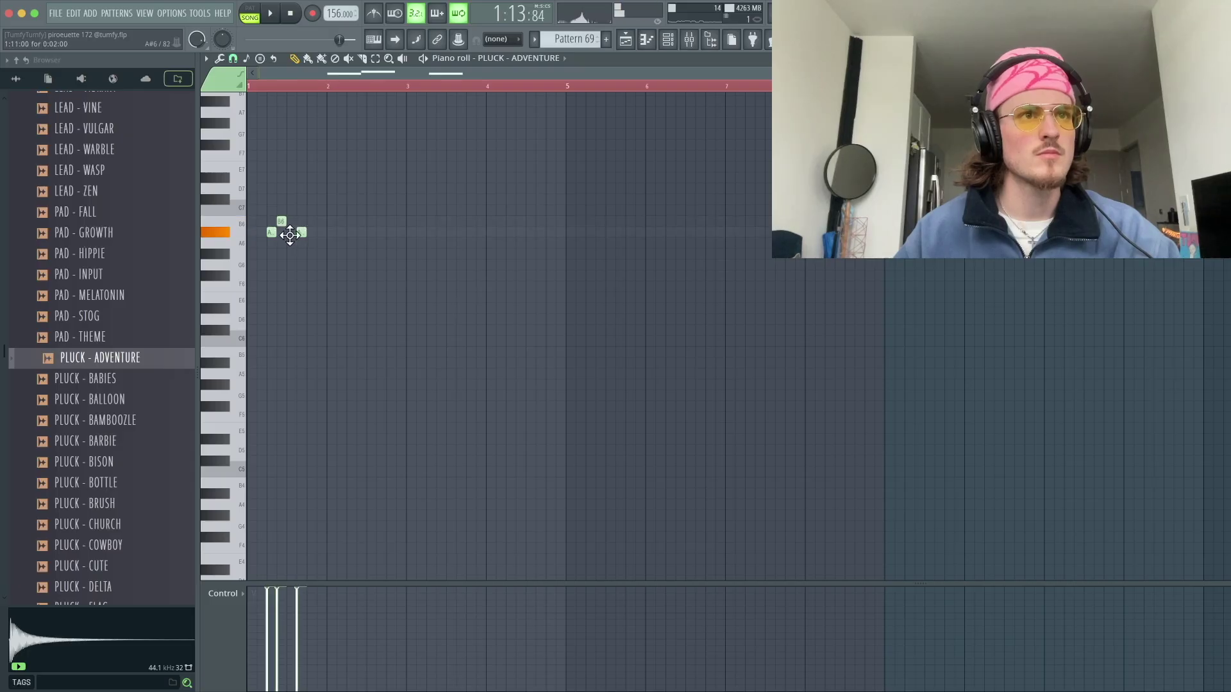
click(301, 276)
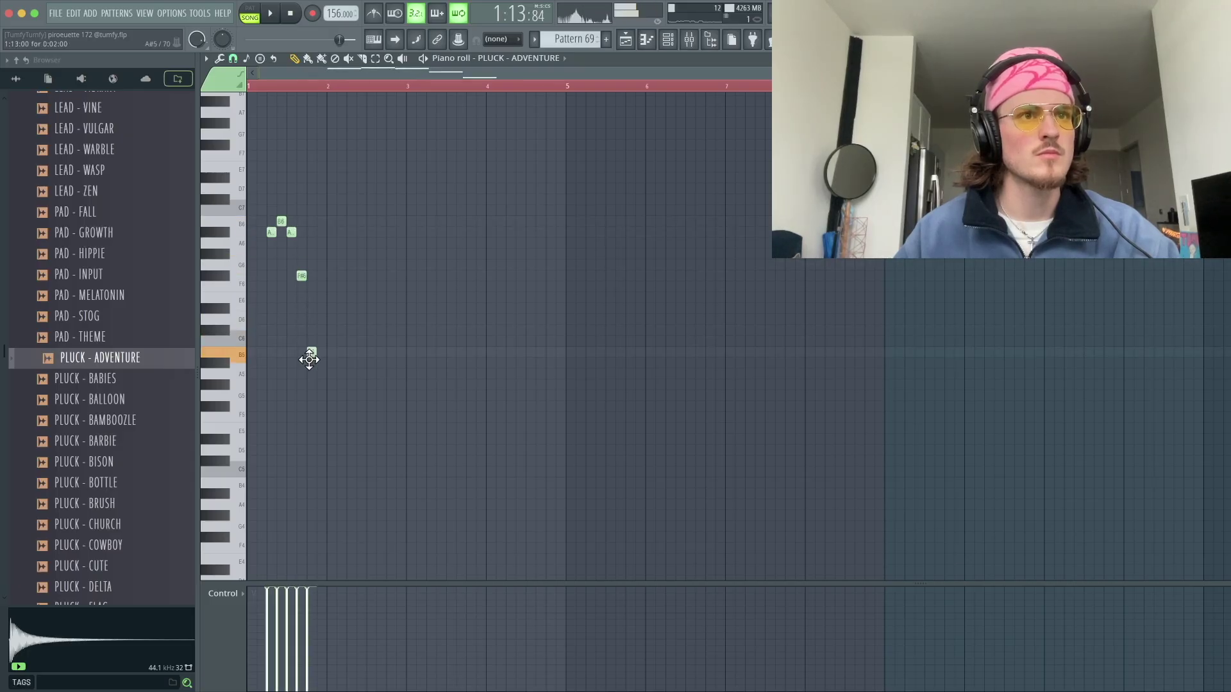
click(311, 352)
key(space)
key(space)
- Add short lower pluck notes F#5, D#5 and B4 in bar 1 and play the pattern
click(251, 406)
click(271, 439)
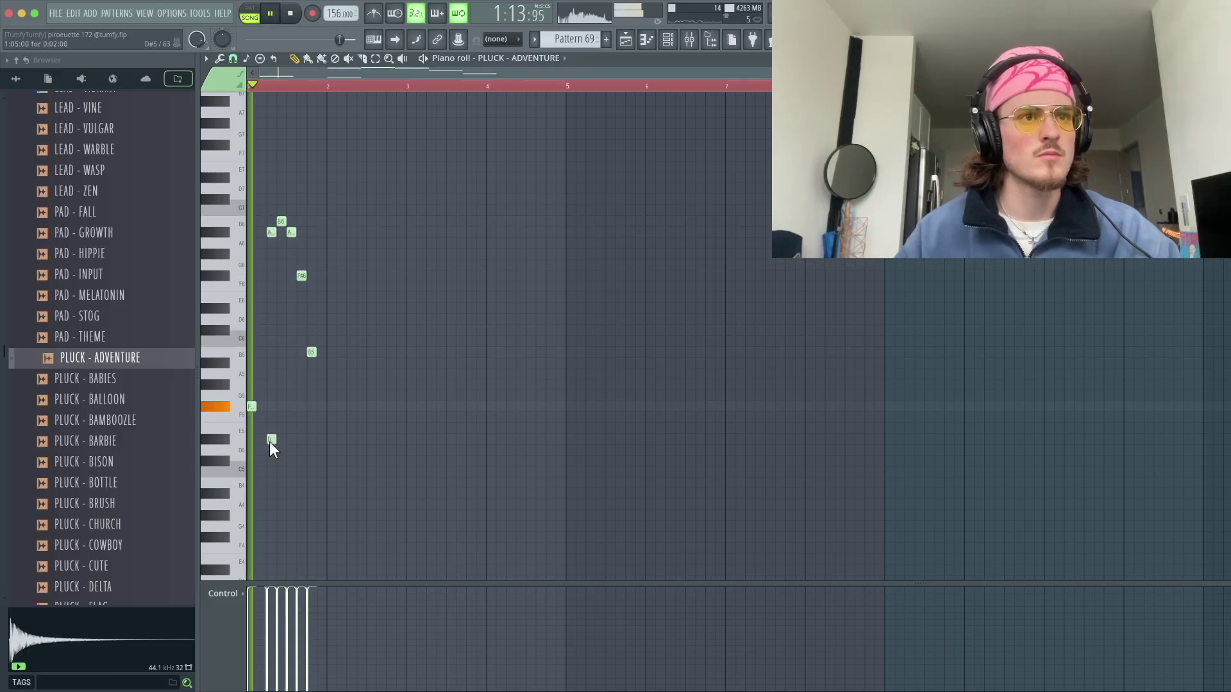
click(280, 470)
drag(277, 466, 275, 480)
key(space)
- Try PLUCK - BOTTLE and PLUCK - CUTE as the pluck channel's sample, then replace it with PLUCK - JIST
click(163, 484)
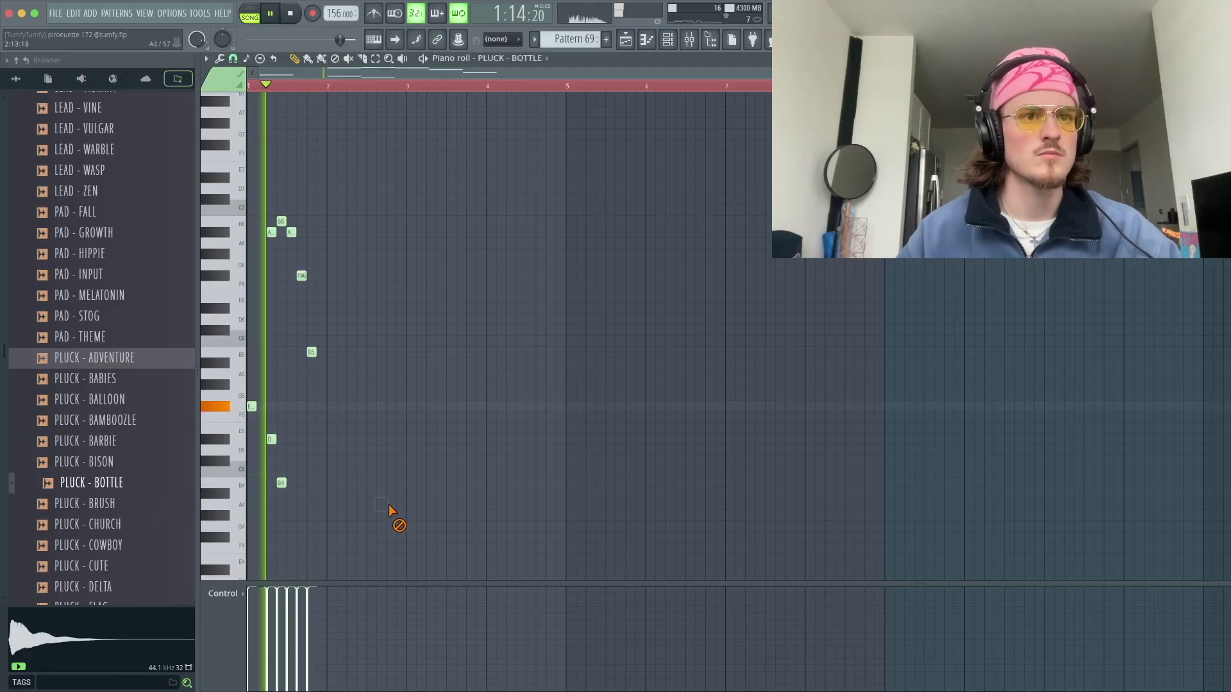
click(147, 548)
scroll(137, 570, down, 4)
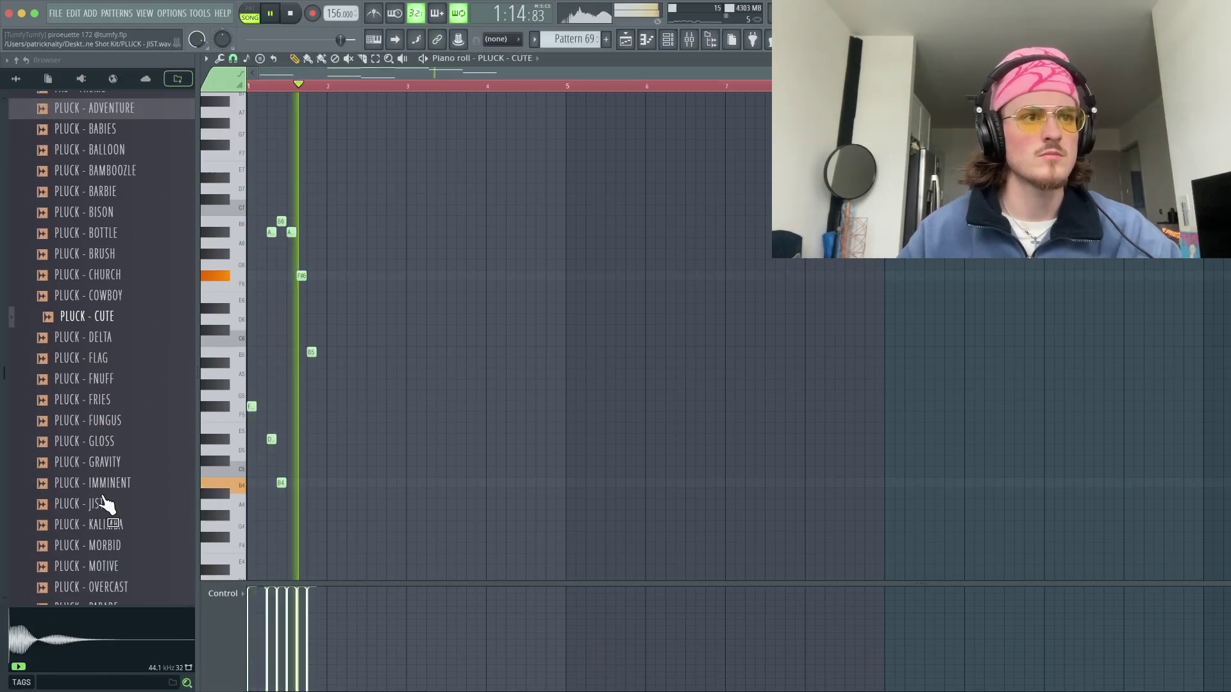
click(109, 503)
- Add short low pluck notes C#5 and F#5 in bar 2 of the PLUCK - JIST melody
click(358, 440)
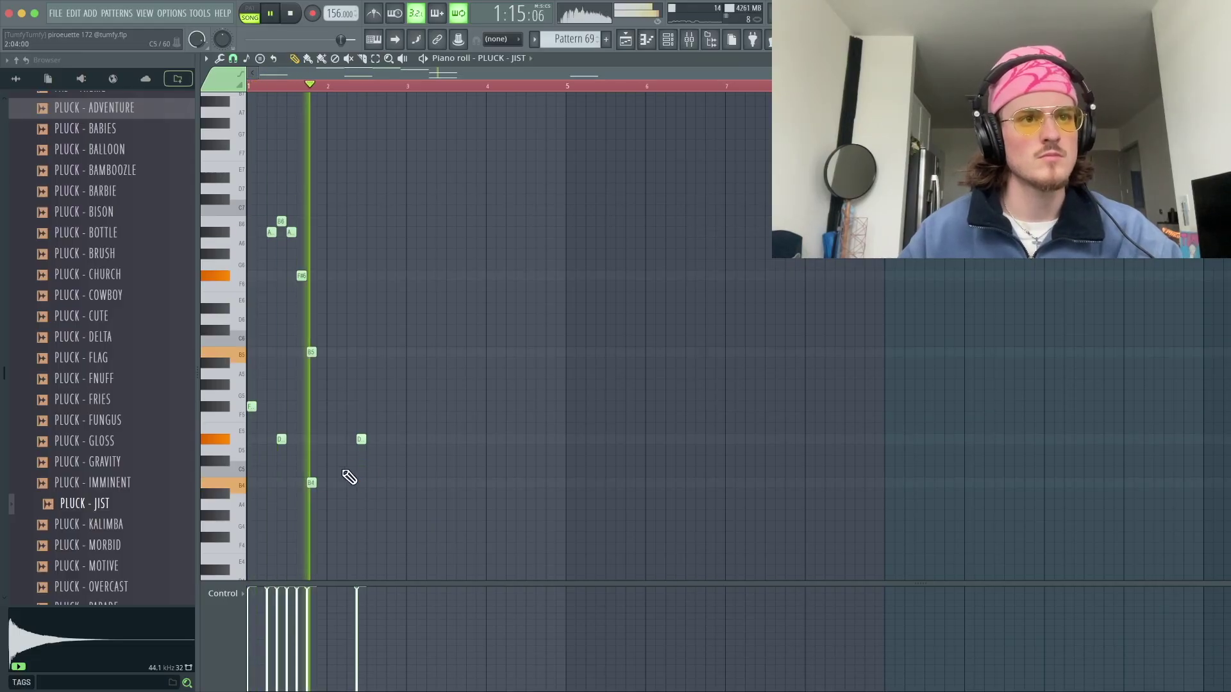
drag(359, 441, 349, 459)
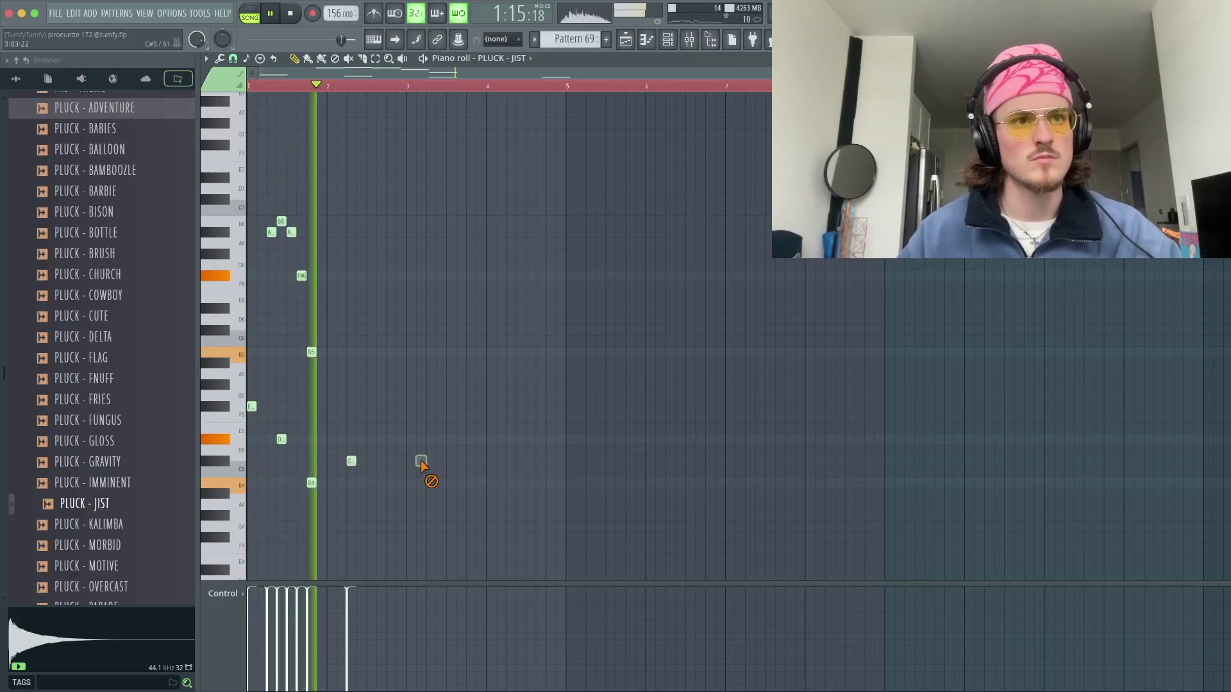
click(370, 410)
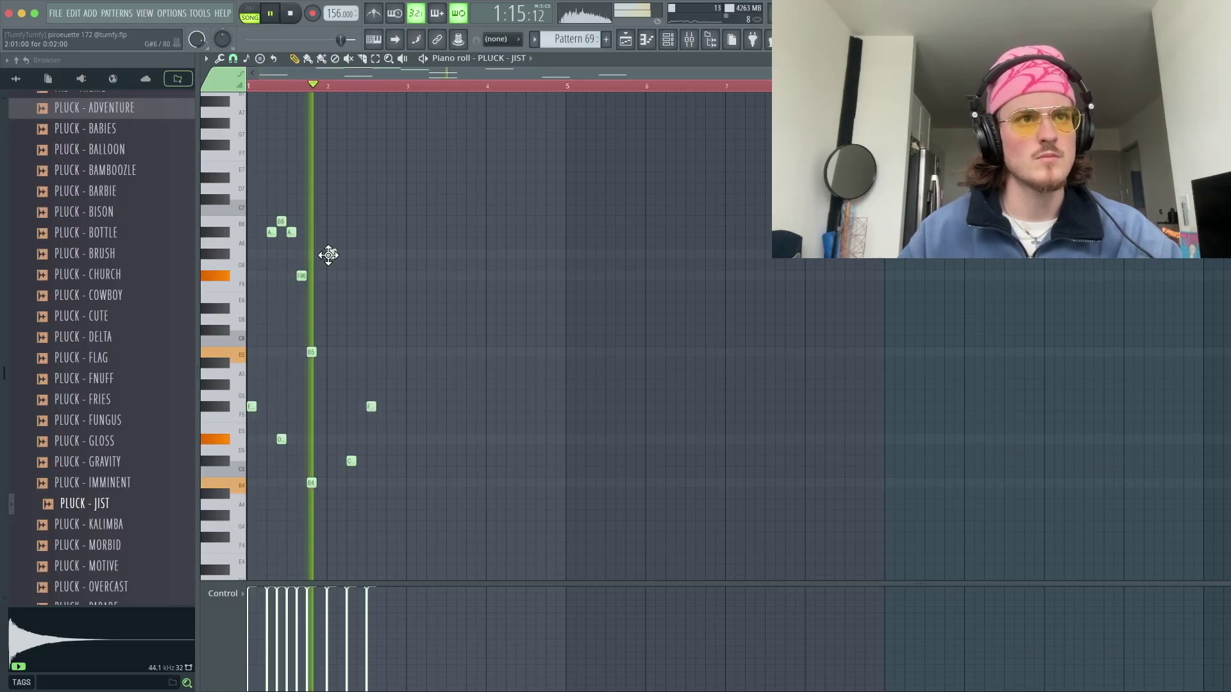
- Add the upper pluck notes G#6, F#6, D#6 and B5 in bar 2 and play the pattern
click(328, 255)
key(space)
click(332, 276)
click(360, 321)
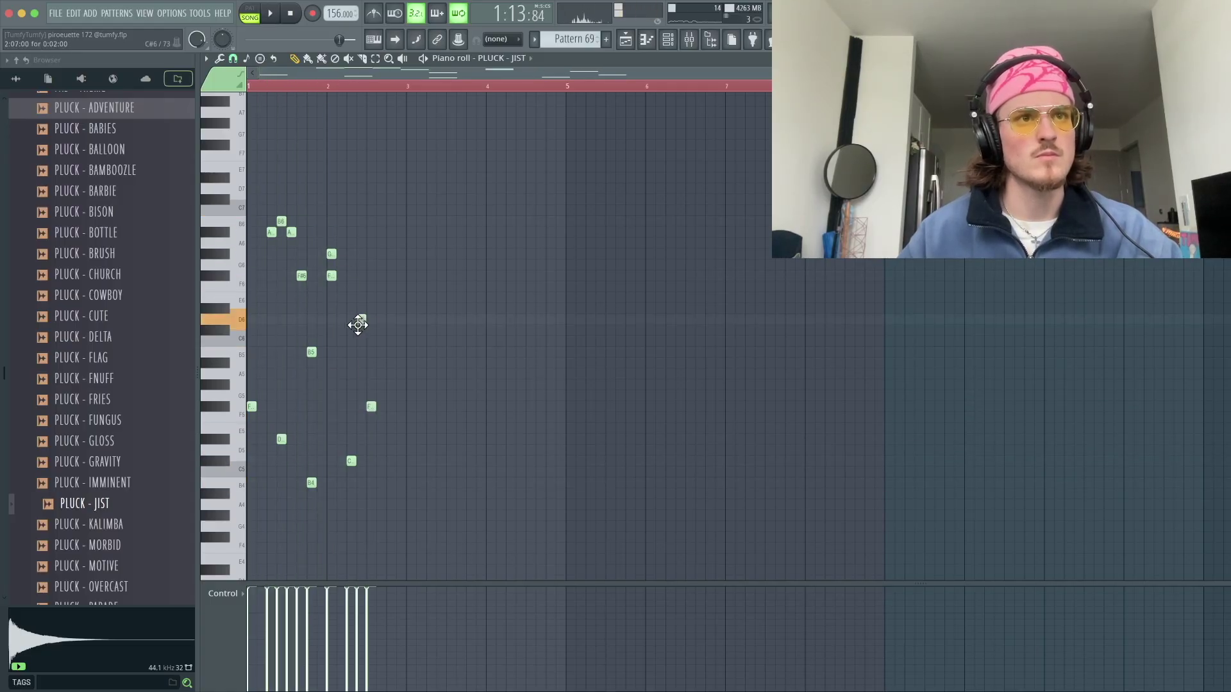
drag(358, 325, 357, 315)
key(space)
drag(330, 276, 339, 276)
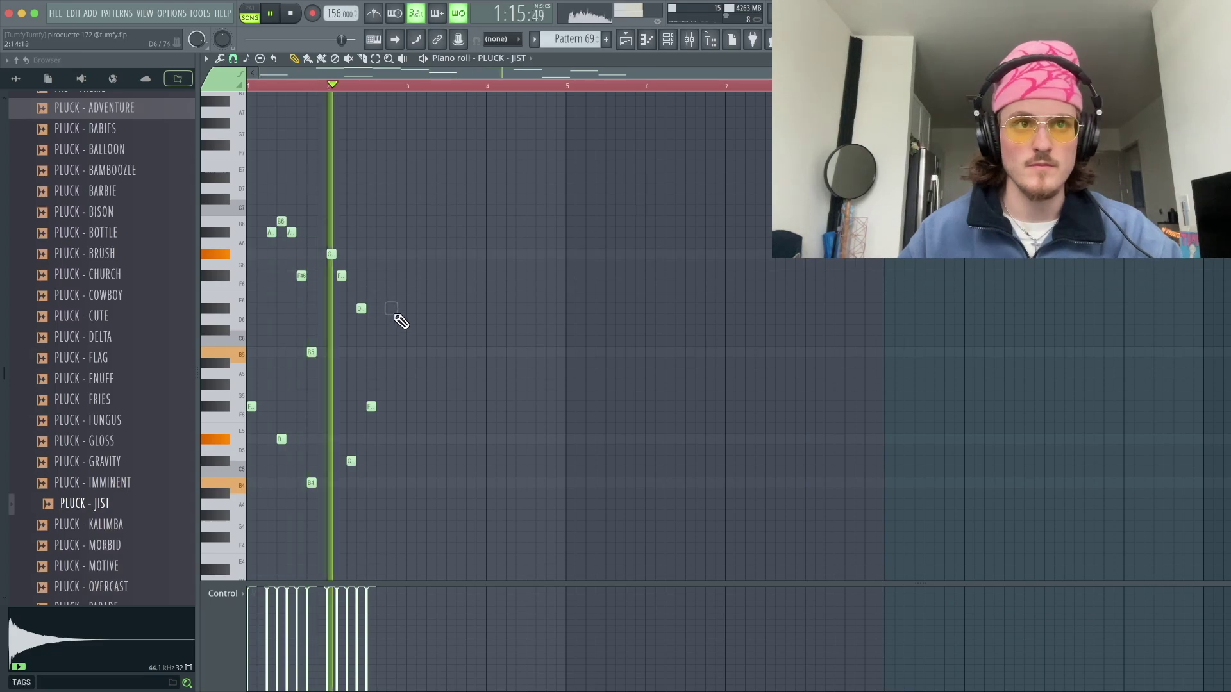
click(381, 352)
- Duplicate the two-bar pluck phrase three times to fill eight bars
key(ctrl+a)
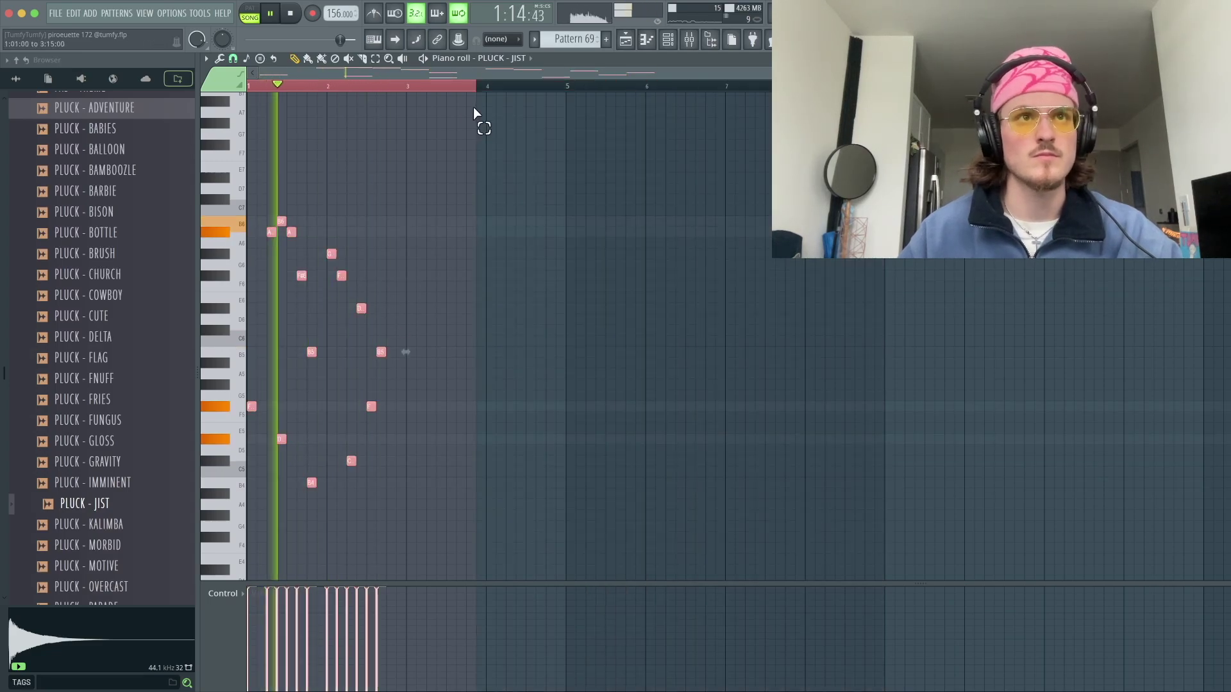
key(ctrl+b)
key(ctrl+b)
key(ctrl+b)
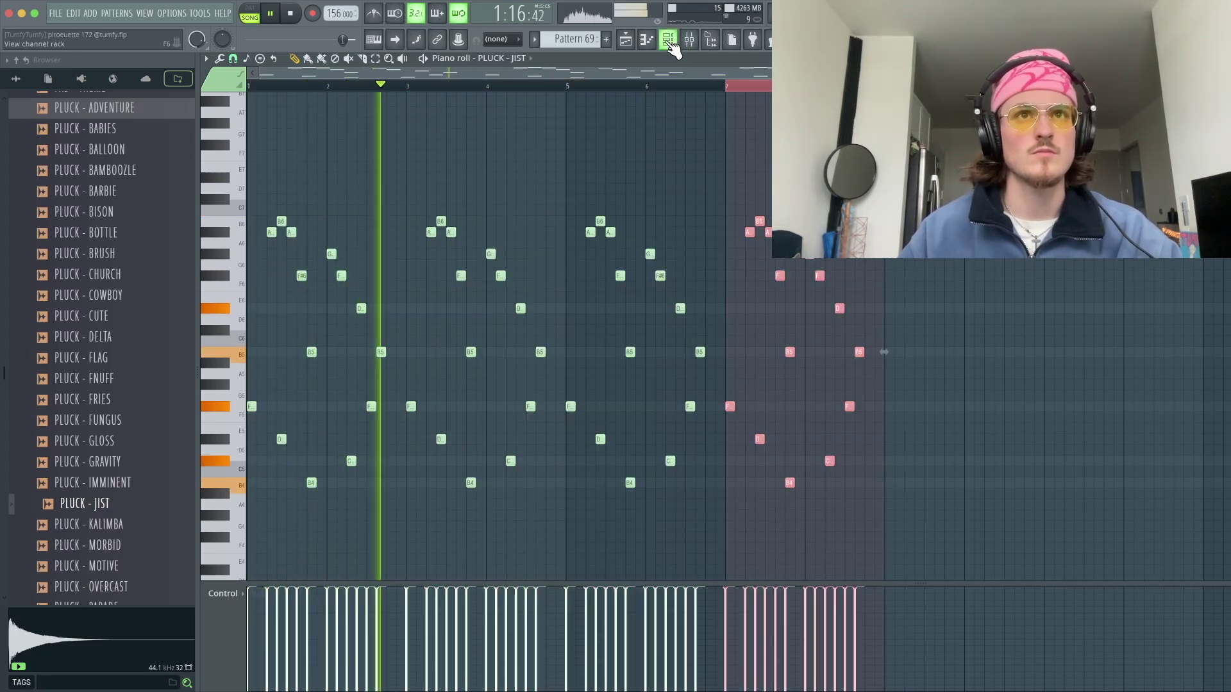
- Audition more pluck samples in the one-shot kit, including PLUCK - SUNFLOWER and PLUCK - TAZ
click(669, 41)
scroll(96, 558, down, 4)
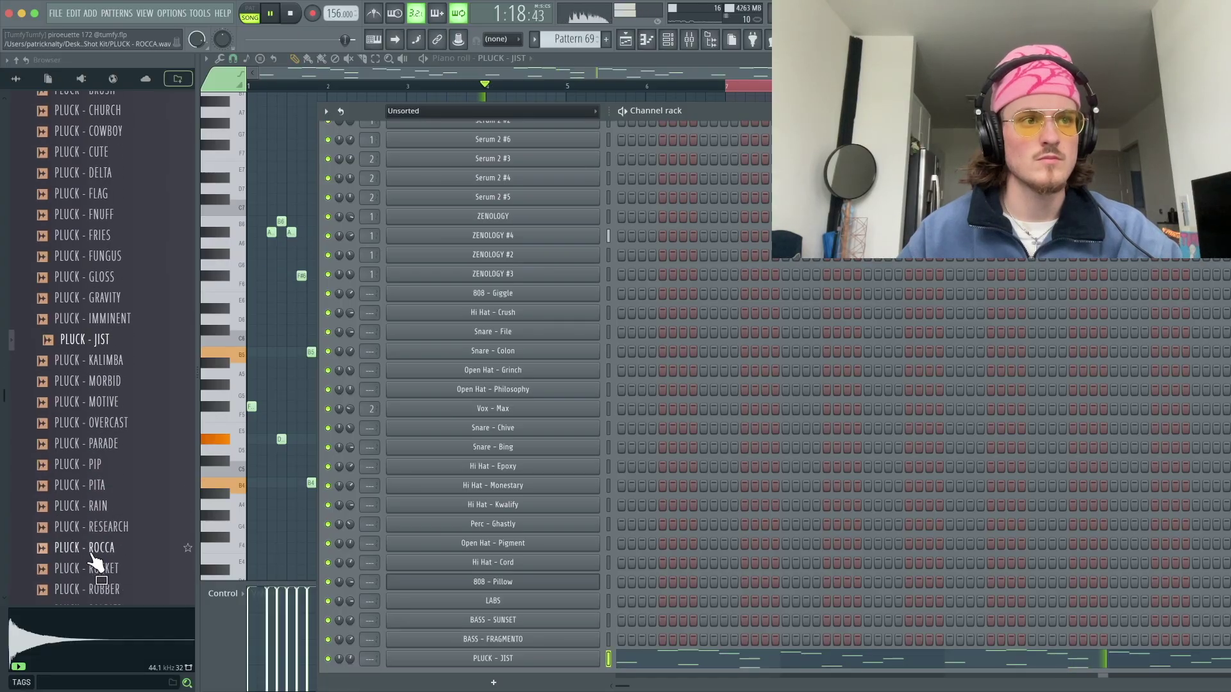
click(104, 507)
click(108, 526)
click(110, 546)
scroll(107, 553, down, 1)
scroll(110, 560, down, 3)
click(119, 378)
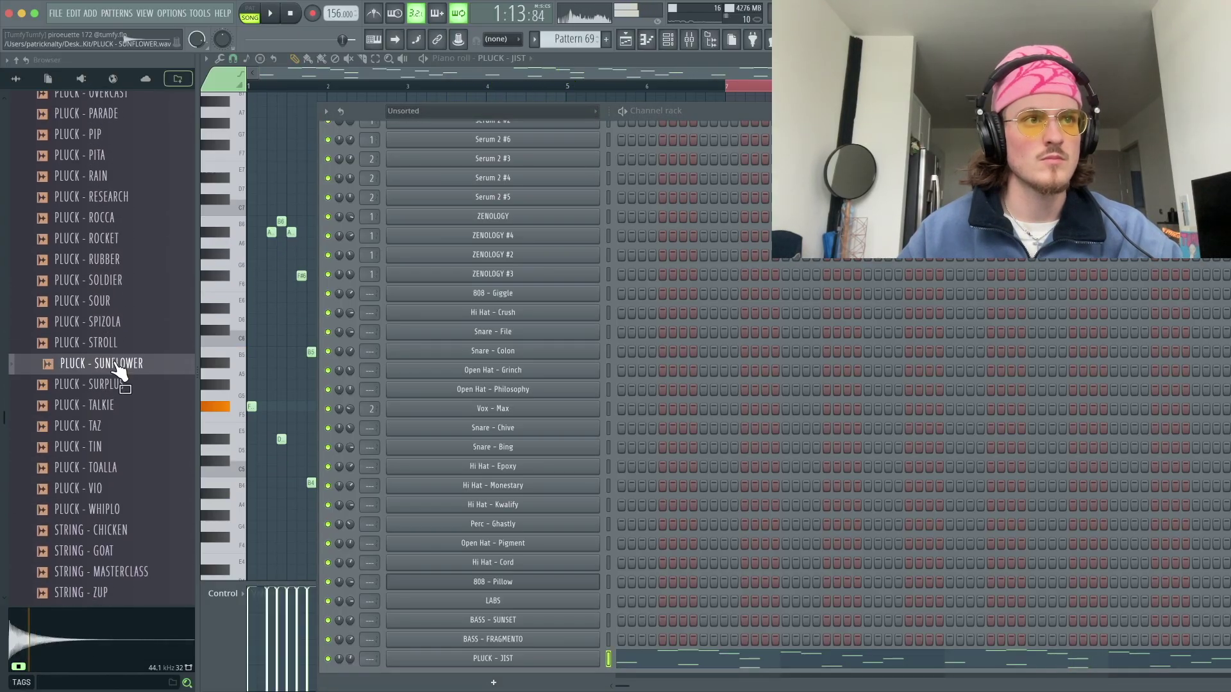
click(115, 420)
- Add PLUCK - TAZ as a new channel and open its piano roll
drag(528, 668, 540, 672)
key(space)
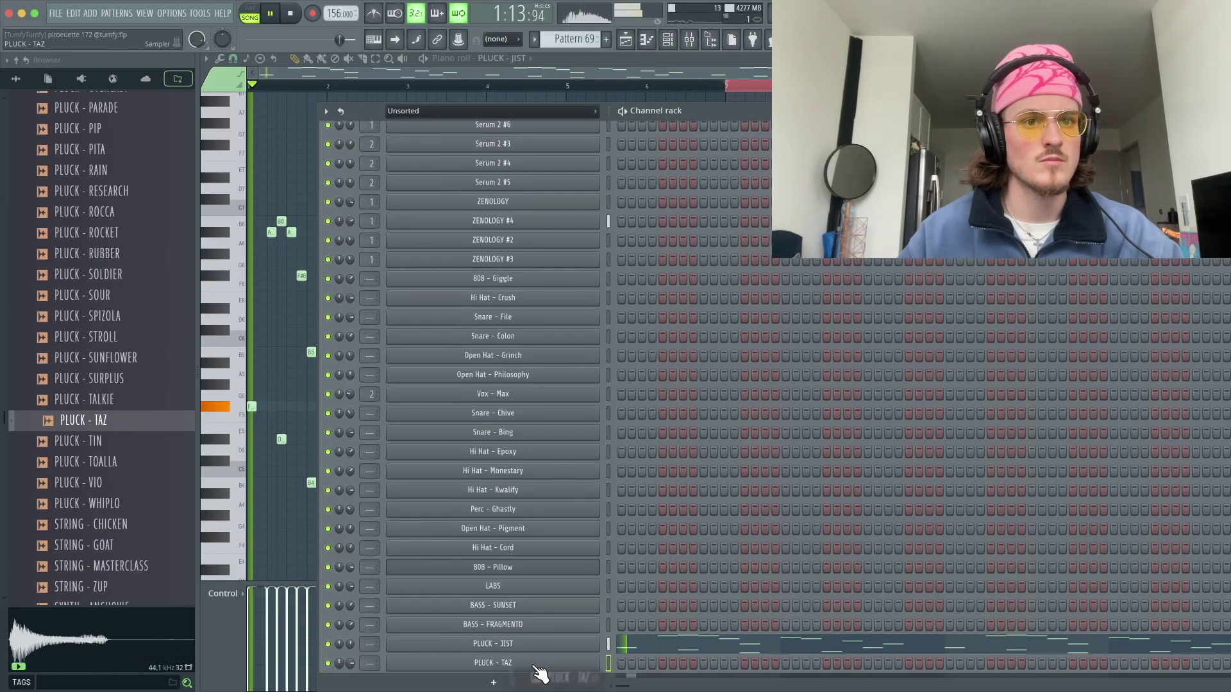
right_click(541, 664)
click(641, 499)
key(space)
- Enter short notes F#5, C#5 and B4 in bar 1, and repeat only C#5 and B4 in bar 2
click(278, 331)
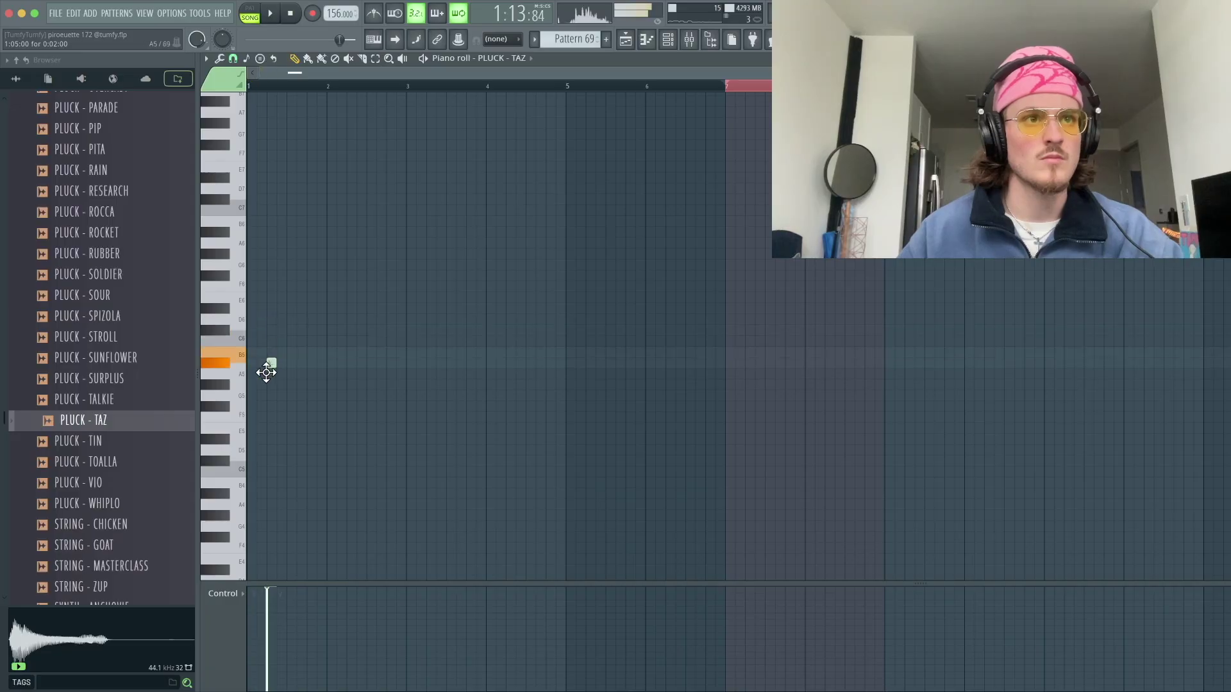
key(space)
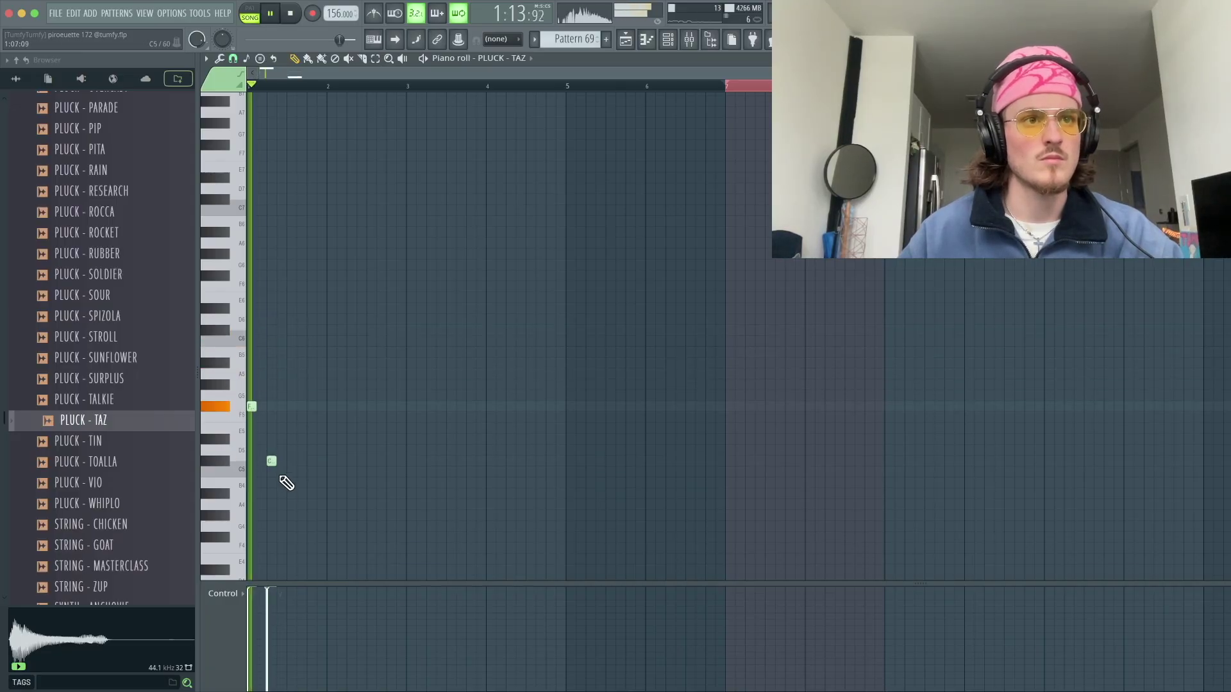
click(306, 481)
drag(725, 85, 247, 86)
drag(726, 86, 327, 87)
key(ctrl+b)
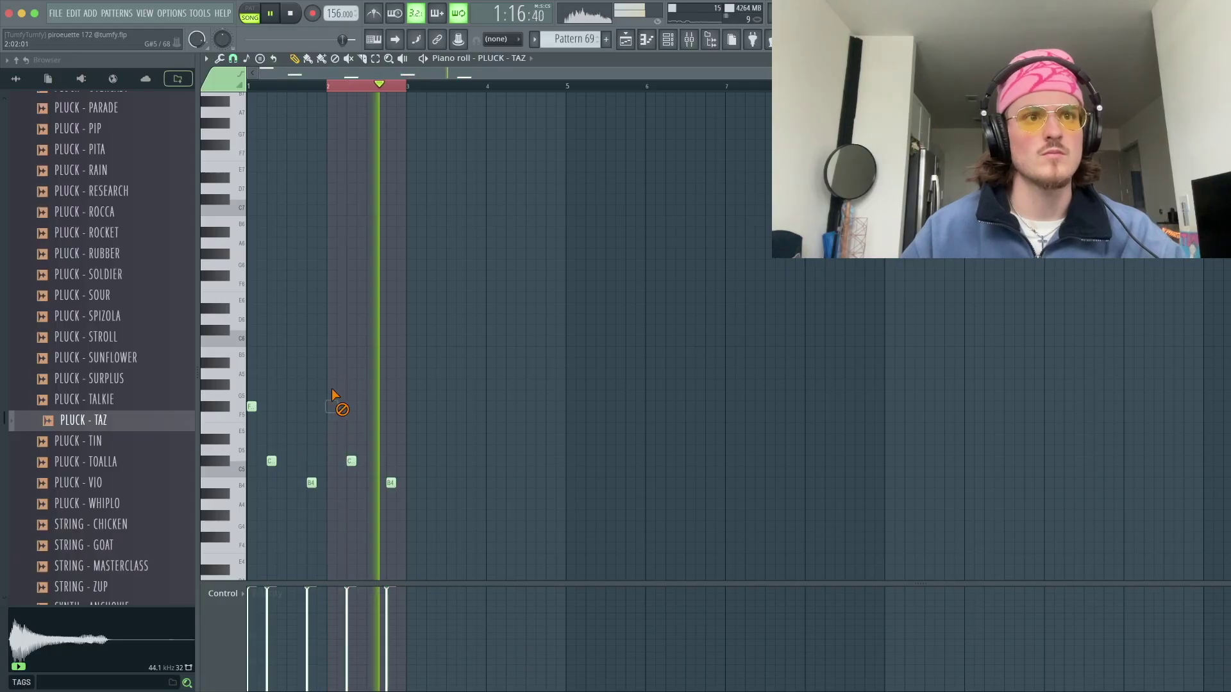
key(ctrl+b)
key(ctrl+b)
key(ctrl+b)
key(ctrl+z)
key(ctrl+z)
key(ctrl+z)
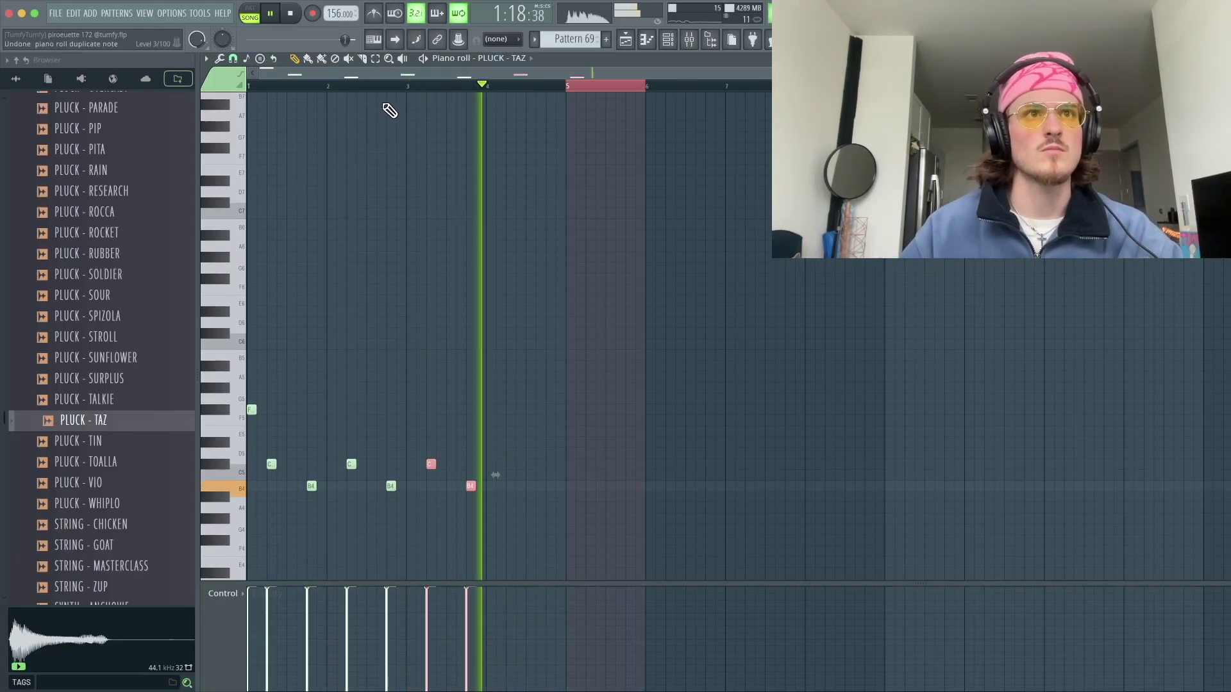
- Duplicate the two-bar PLUCK - TAZ phrase three times to fill eight bars and clear the selection
drag(566, 86, 168, 94)
drag(645, 86, 405, 96)
key(ctrl+b)
key(ctrl+b)
key(ctrl+b)
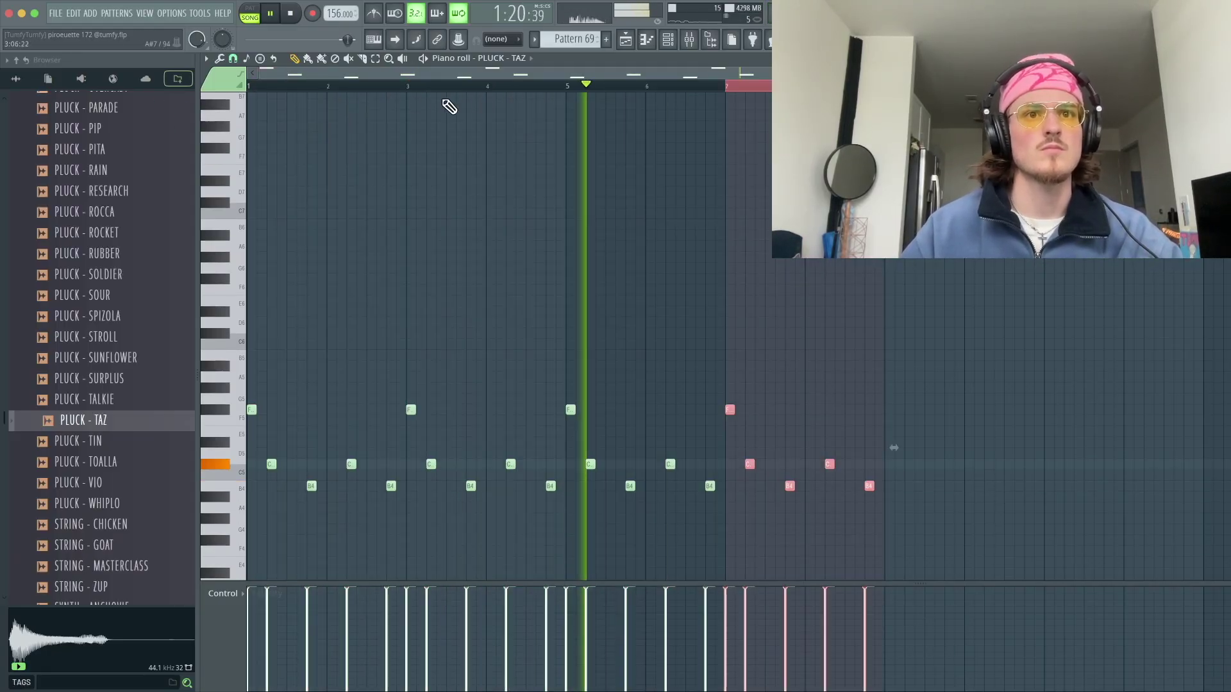
key(ctrl+d)
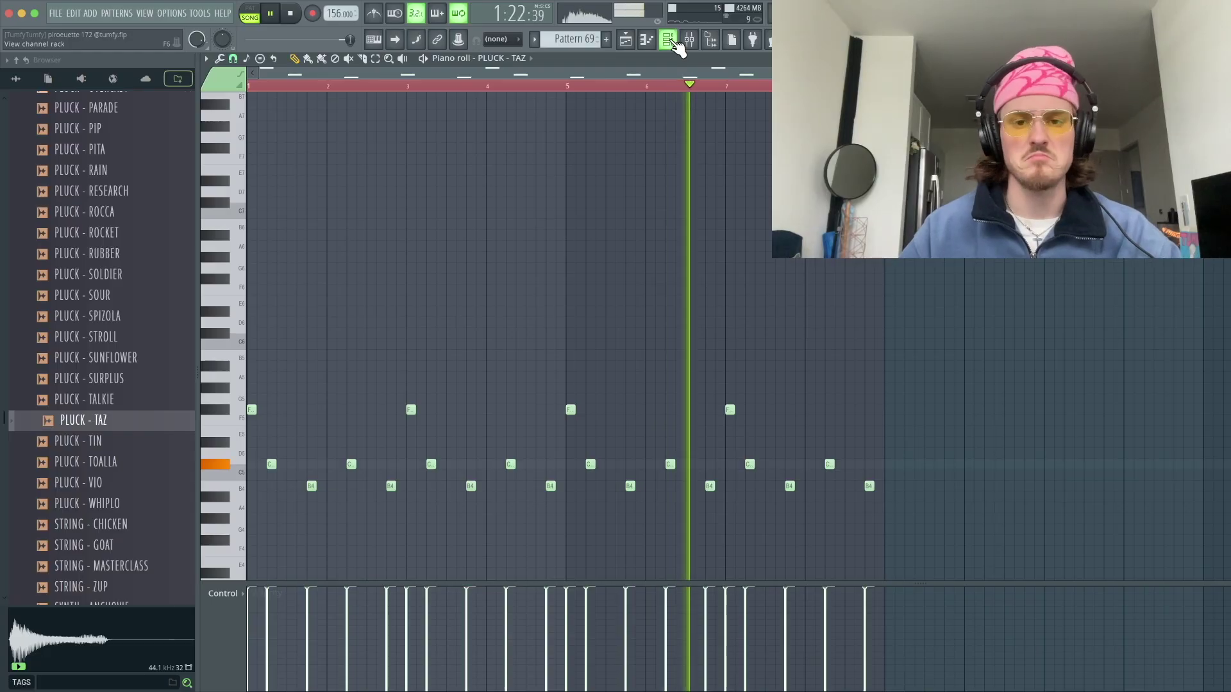
- Audition STRING - MASTERCLASS, then add STRING - ZUP as a new channel and open its piano roll
click(673, 40)
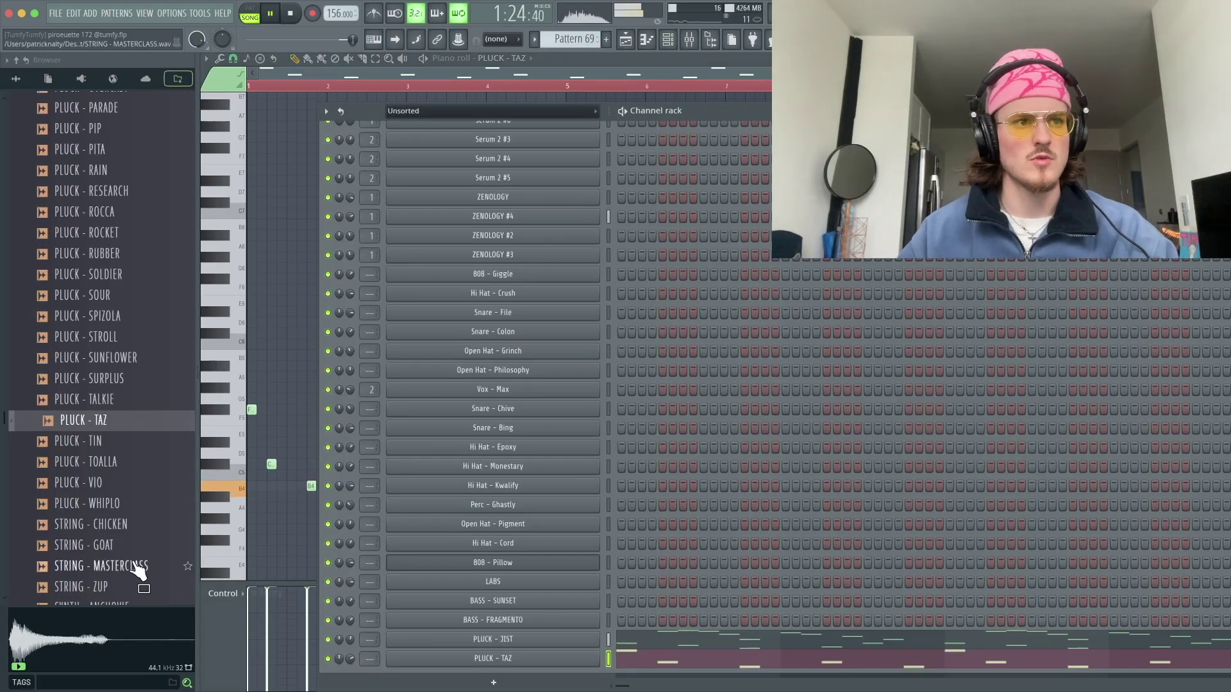
scroll(137, 570, down, 4)
click(110, 318)
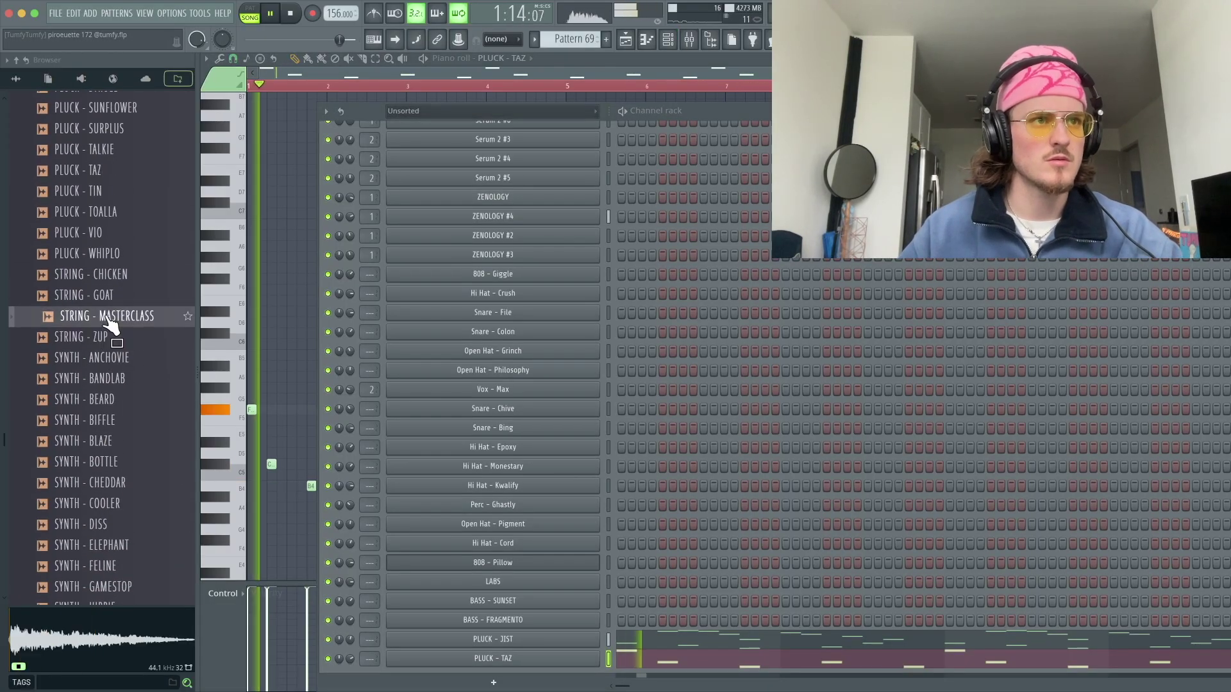
drag(109, 336, 499, 678)
right_click(545, 659)
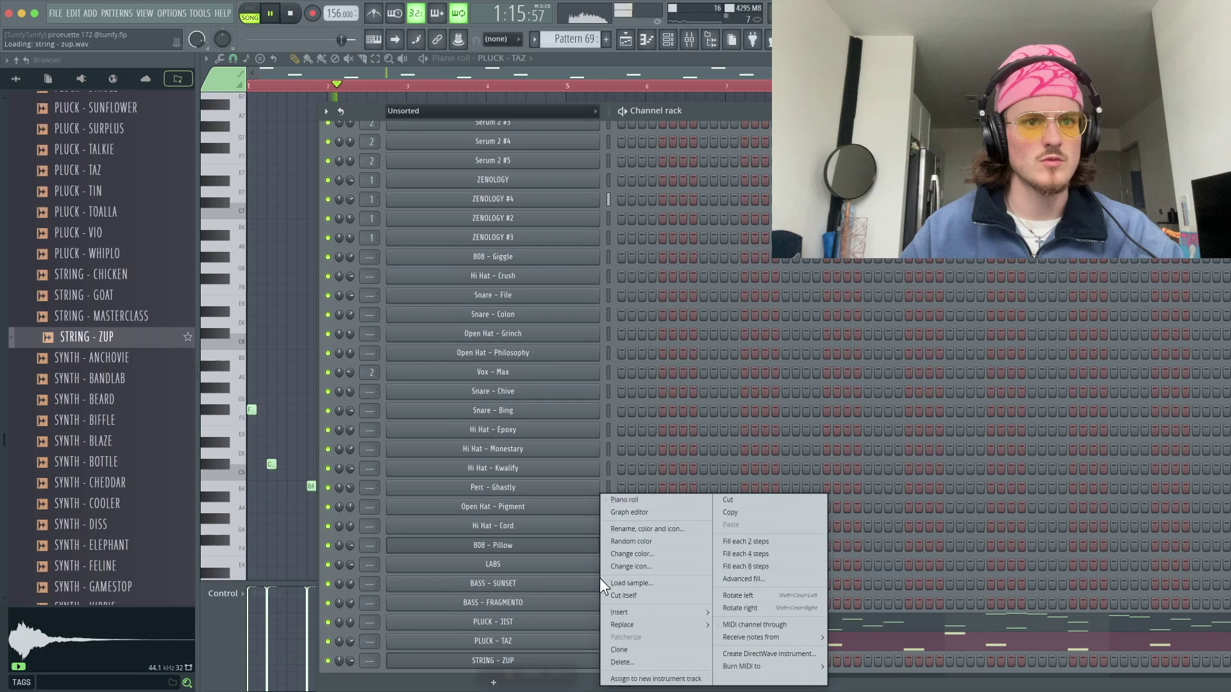
click(652, 501)
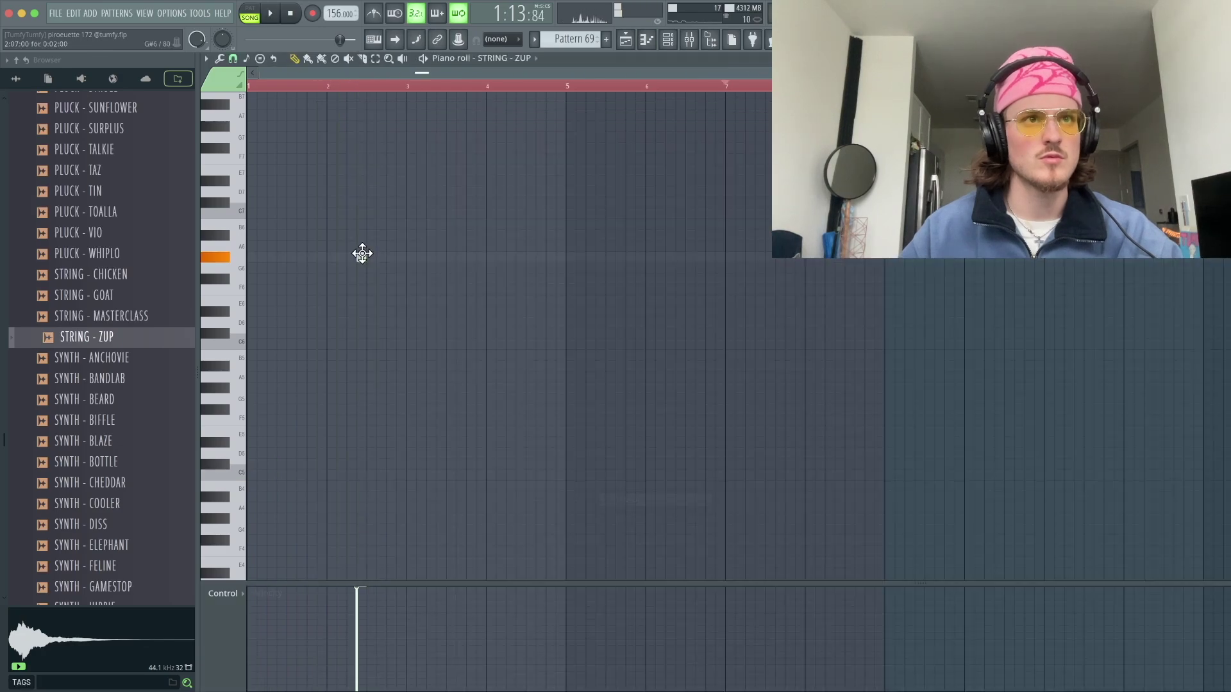
- Enter short string notes G#6, F#6 and D#6 at the end of bar 2 and duplicate the two bars
right_click(463, 200)
drag(256, 86, 406, 125)
key(ctrl+b)
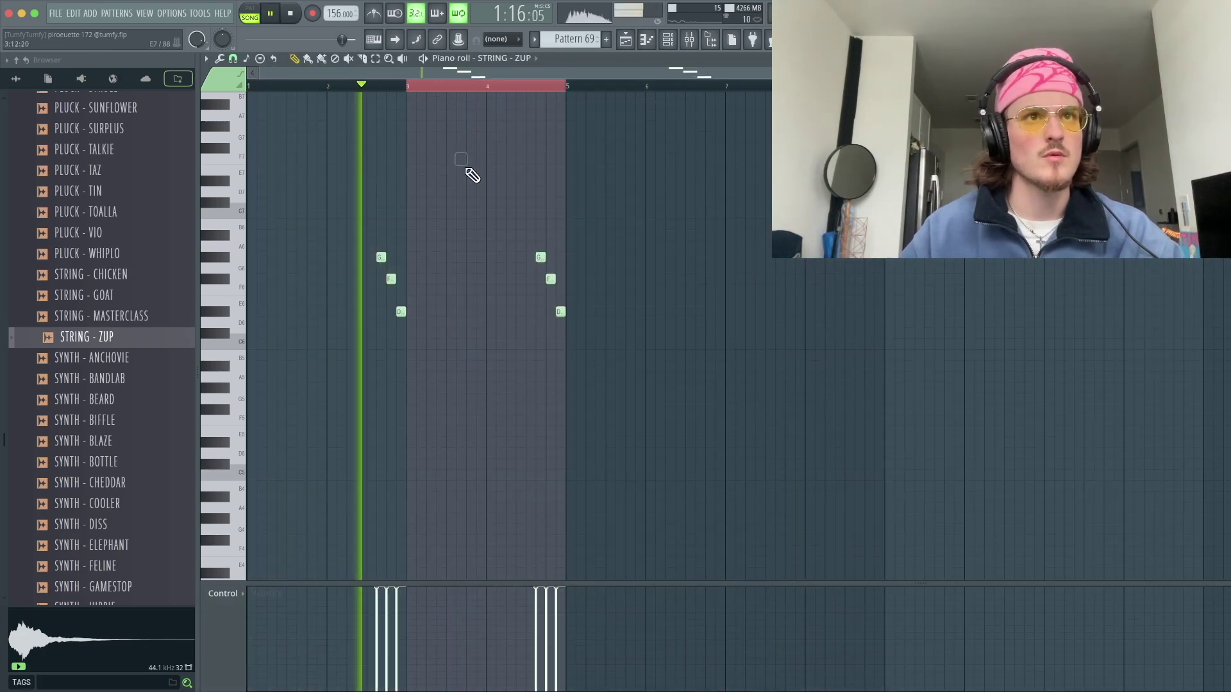
- Lower the string notes at the end of bar 4 by an octave and duplicate the four-bar phrase into bars 5 to 8
key(ctrl+a)
drag(531, 175, 583, 379)
key(ctrl+Down)
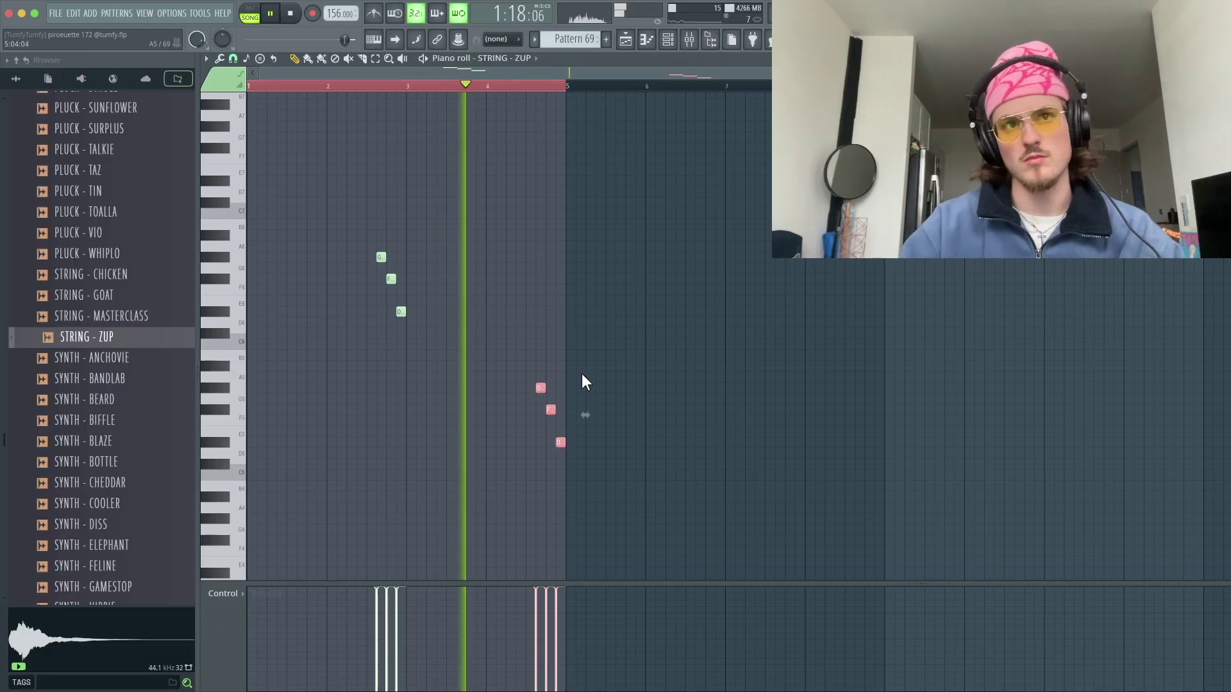
key(ctrl+b)
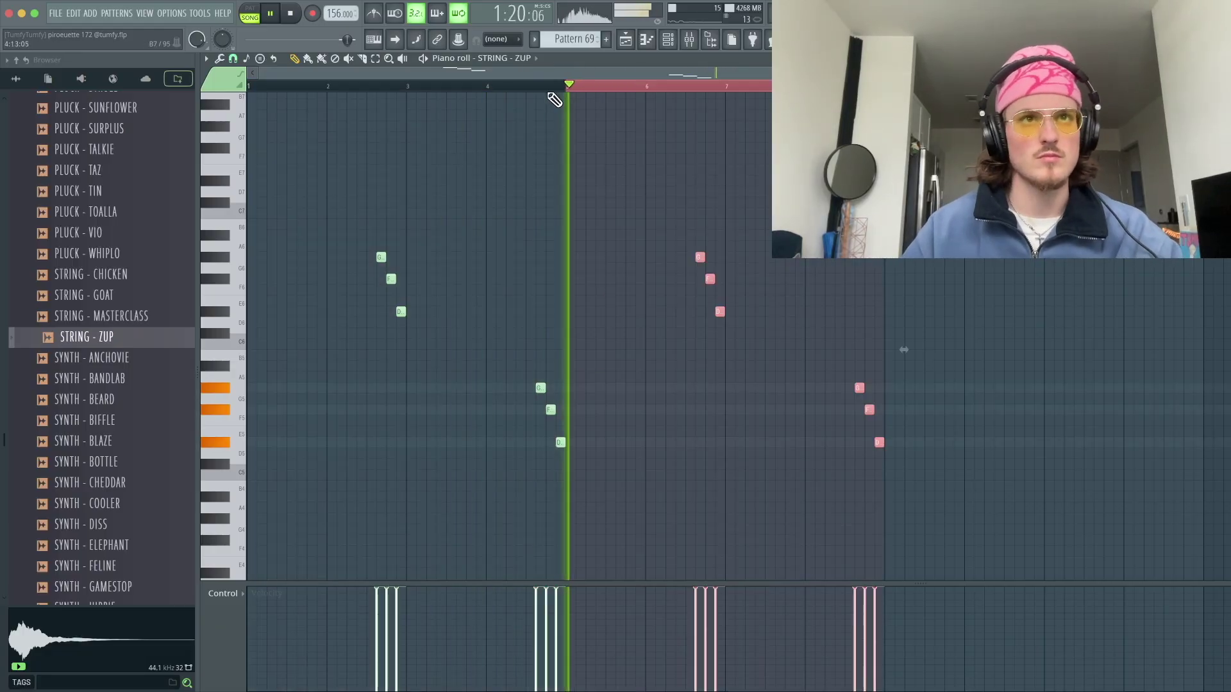
key(ctrl+d)
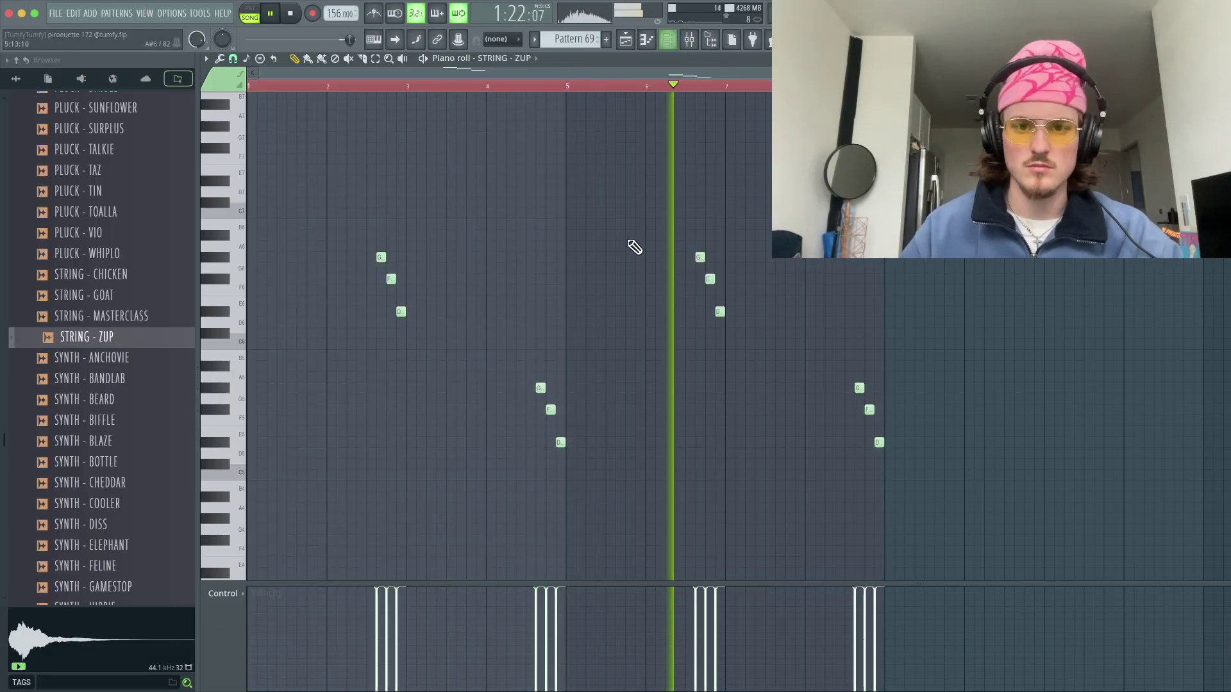
- Audition the synth samples, add SYNTH - MACADAMIA as a new channel and open its piano roll
scroll(635, 248, down, 3)
click(668, 39)
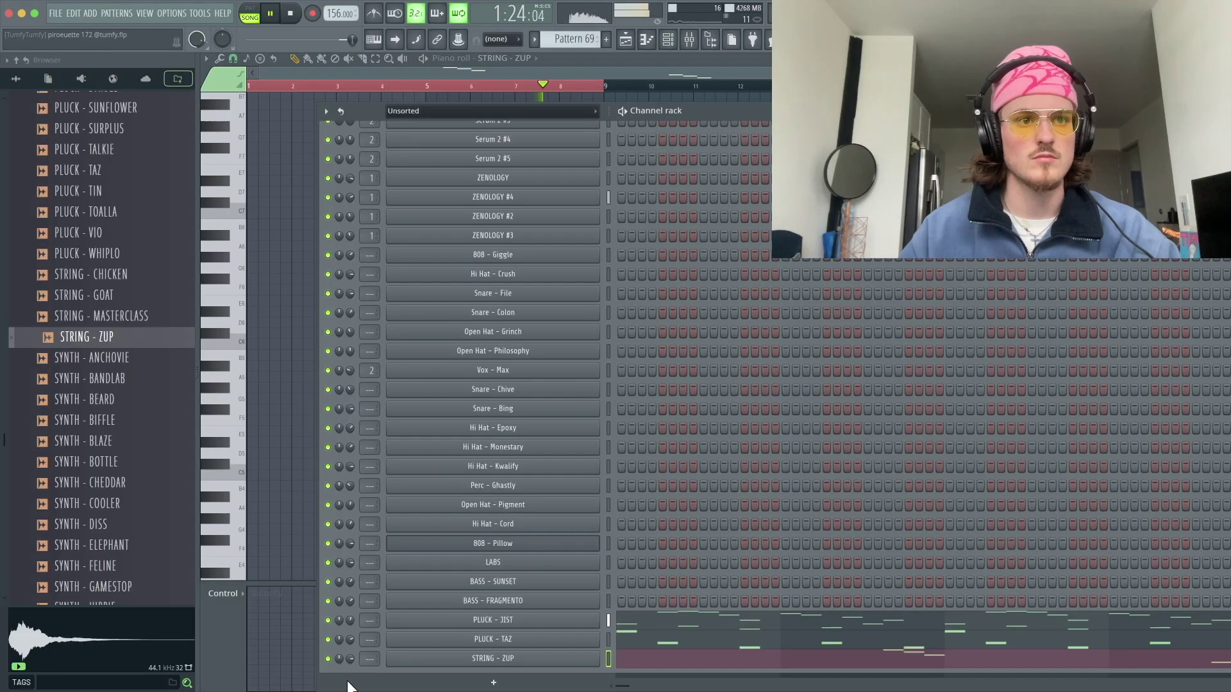
scroll(121, 434, down, 4)
click(102, 400)
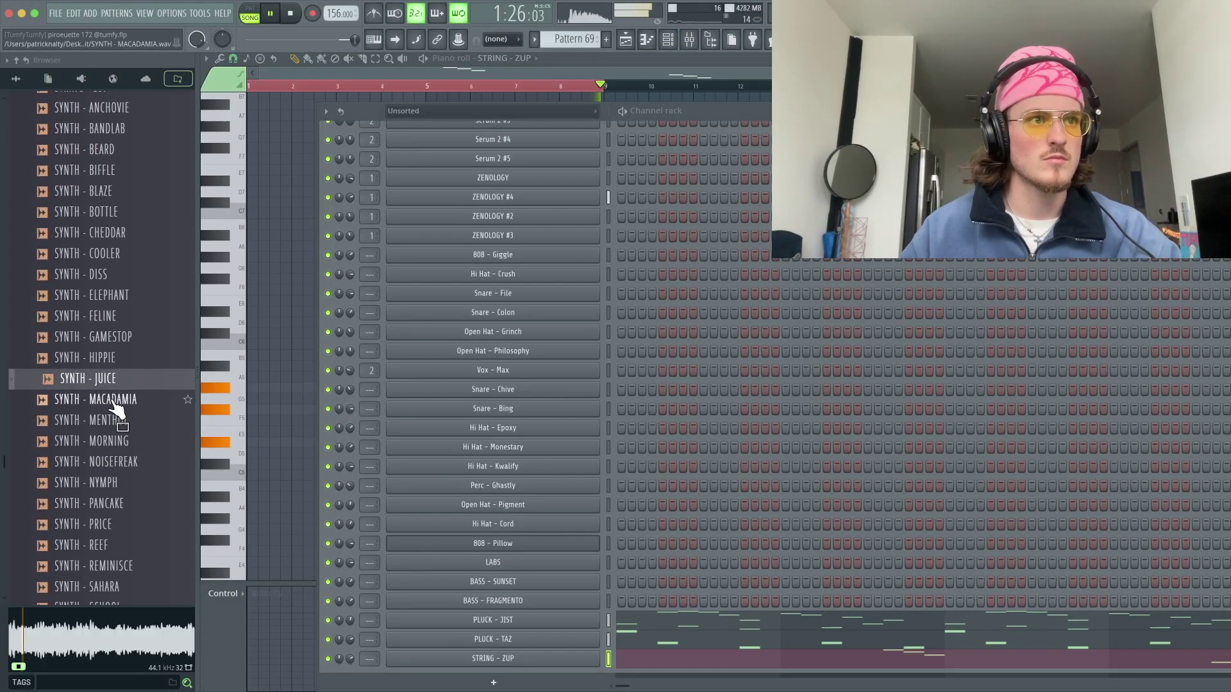
drag(112, 401, 498, 677)
right_click(550, 655)
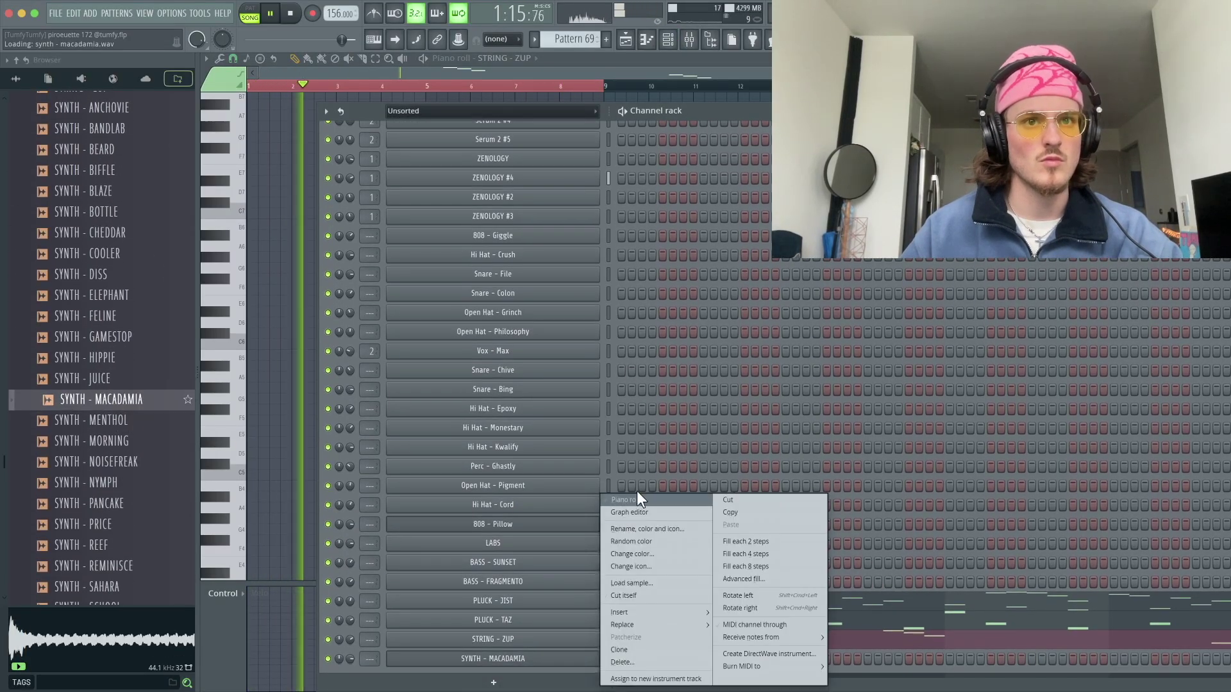
key(Escape)
right_click(571, 660)
click(618, 500)
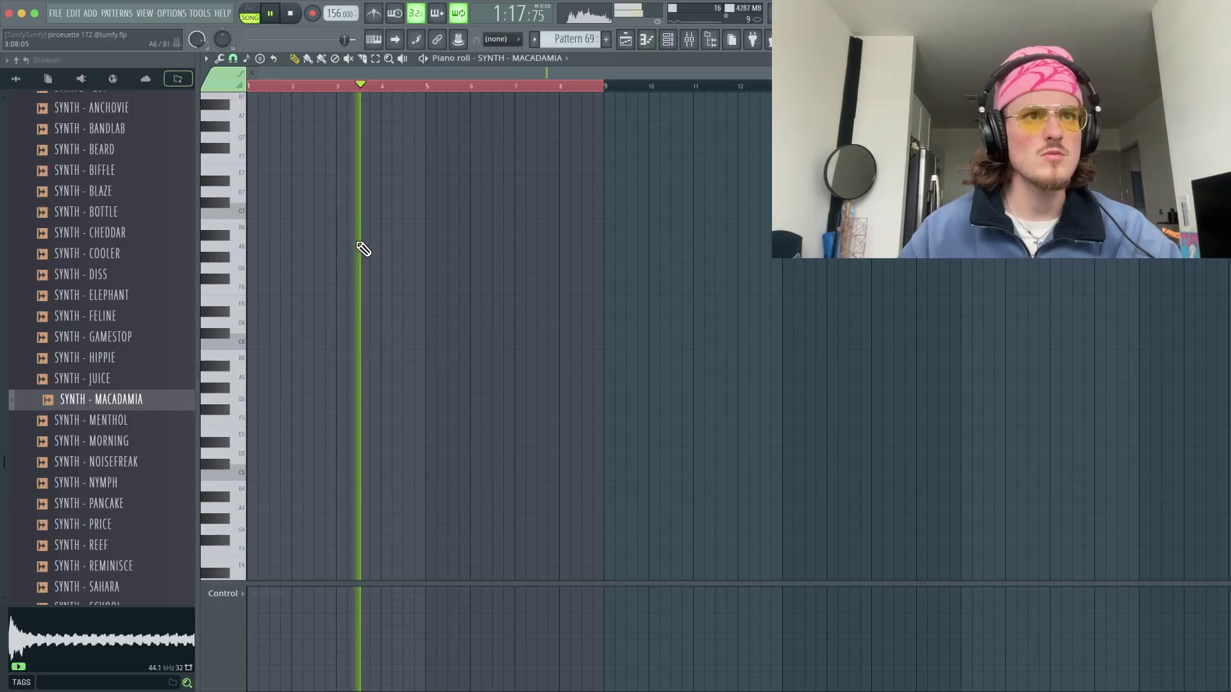
- Place a synth chord of D#5, F#5 and D#6 on beat 2 of bar 3 and play the pattern
key(space)
scroll(398, 317, up, 3)
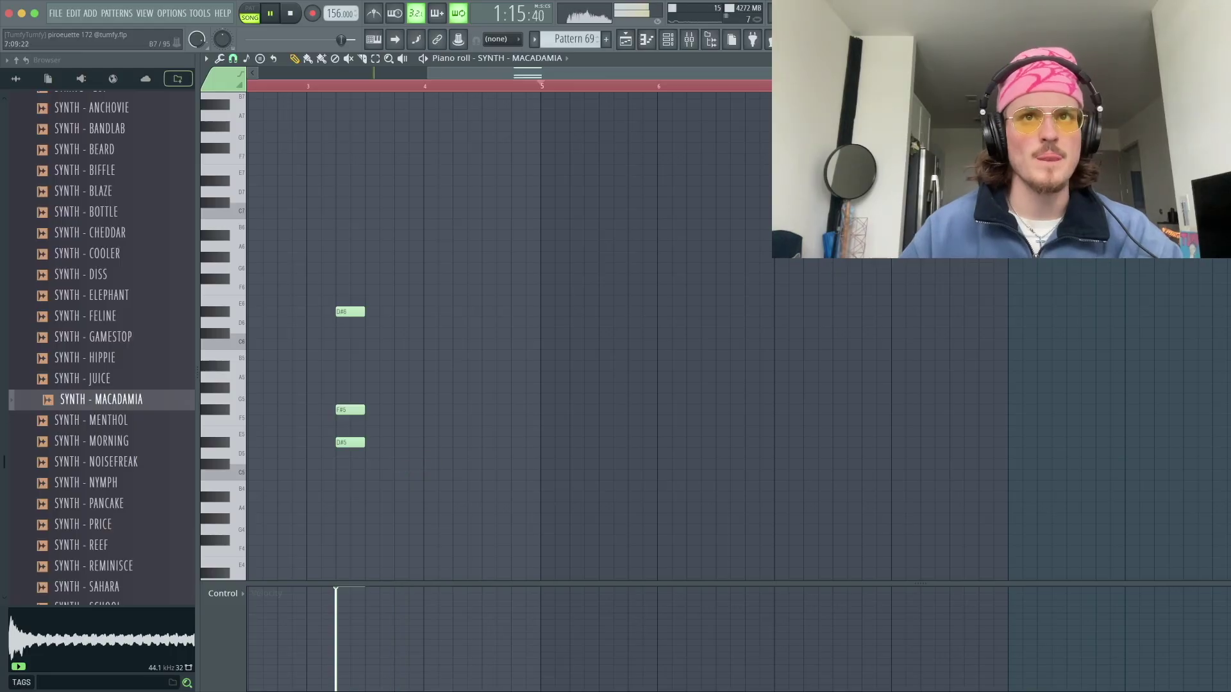
click(666, 40)
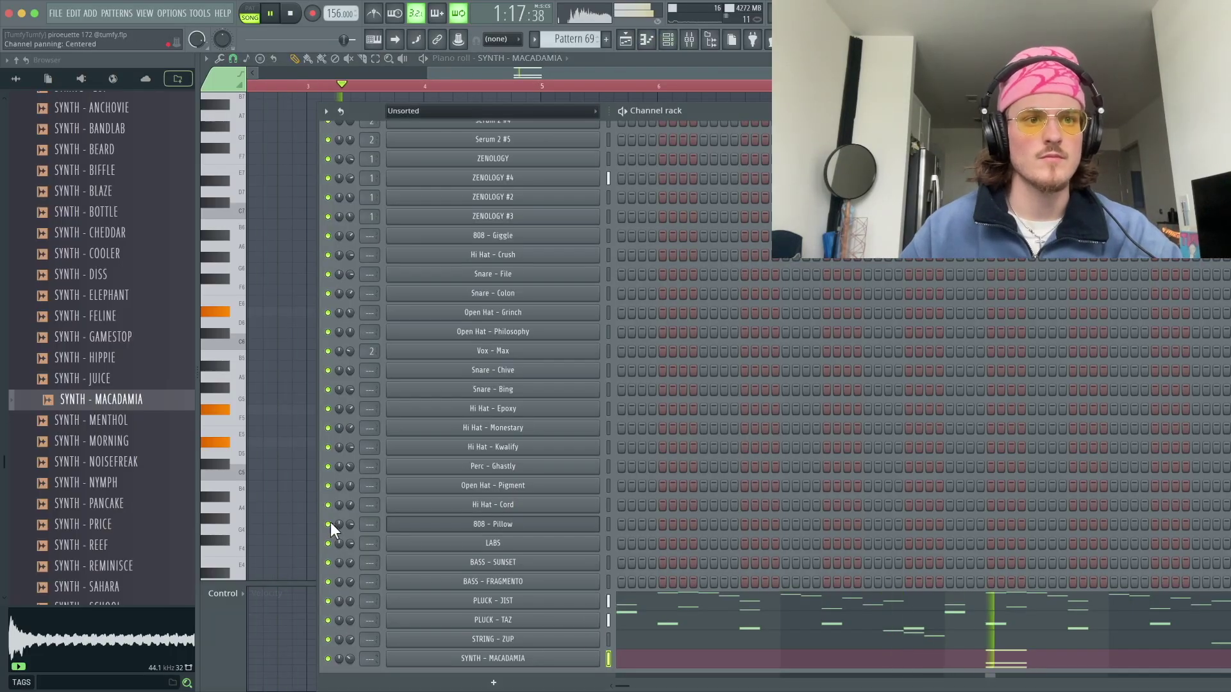
key(F6)
key(space)
key(space)
- Copy the chord to beat 4 of bar 3 with C#6 as its top note, removing the stray trial notes
click(508, 172)
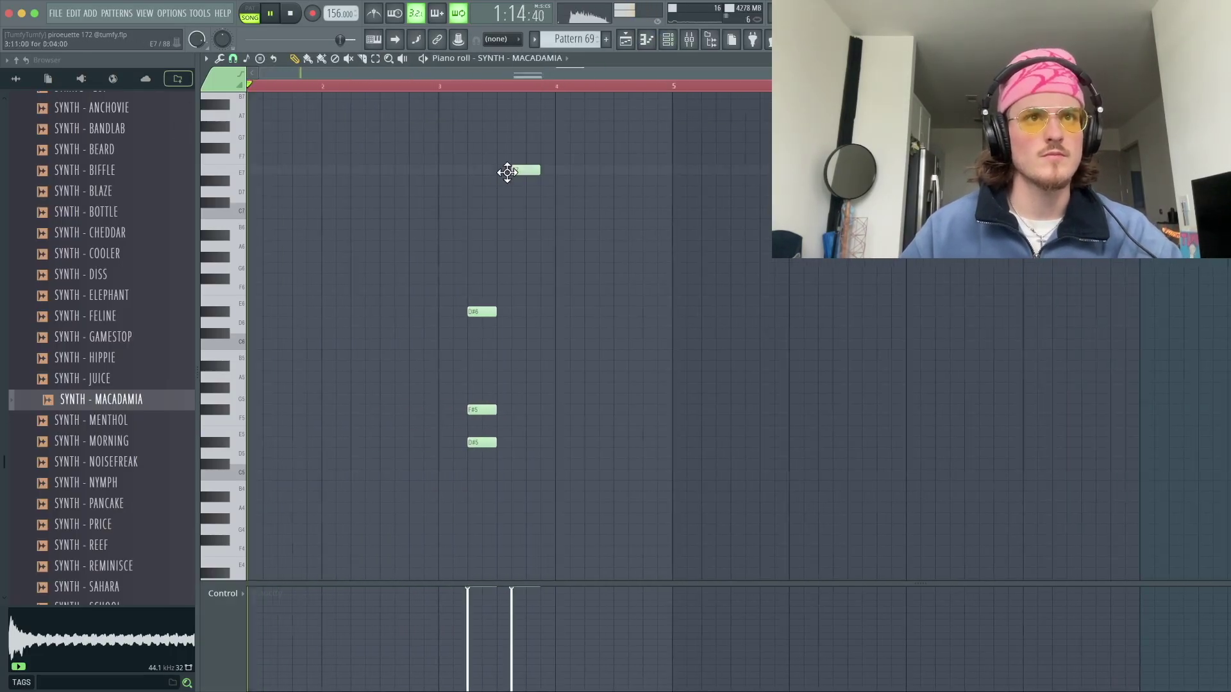
right_click(507, 172)
key(ctrl+a)
shift+drag(524, 313, 586, 313)
click(616, 304)
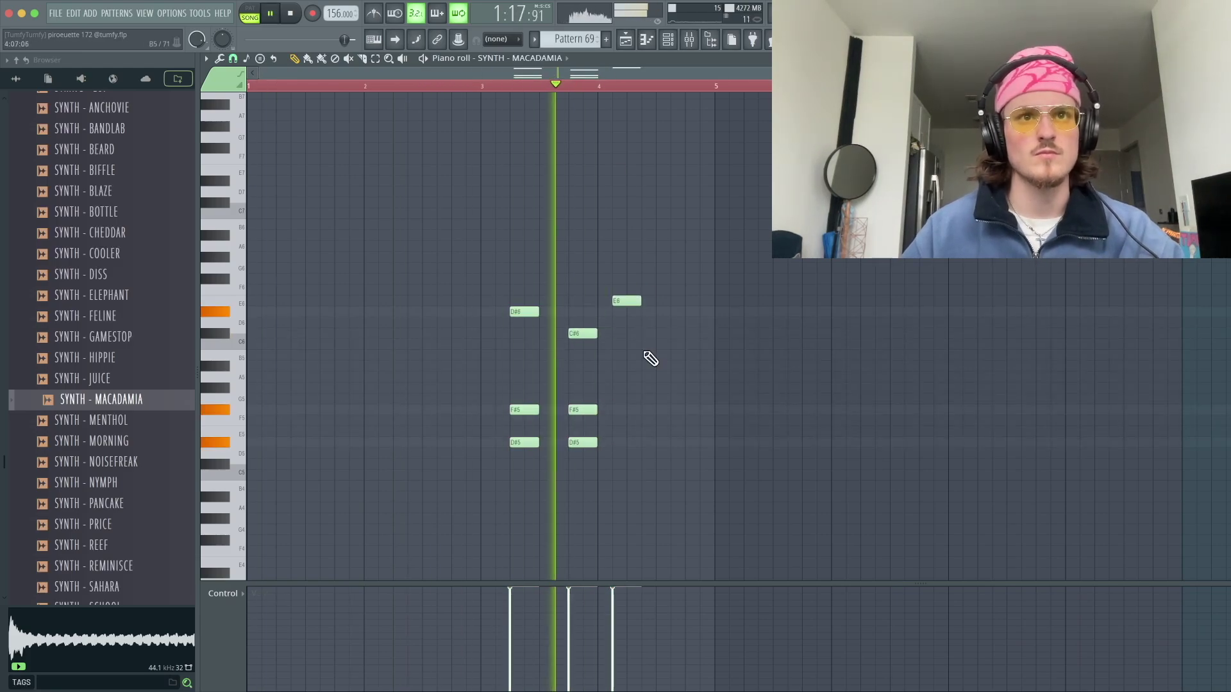
right_click(626, 302)
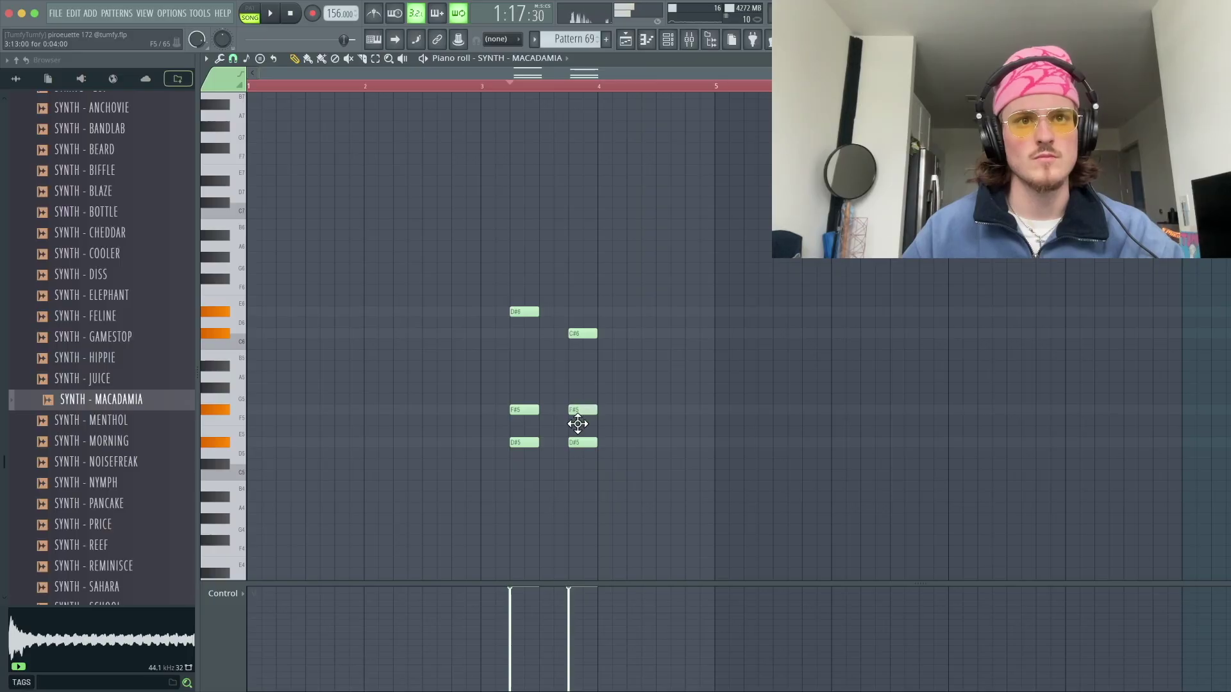
- Change the second chord to C#5 and B5 without the F#5, then raise the C#5 by an octave
drag(574, 443, 598, 472)
right_click(601, 472)
ctrl+click(586, 333)
key(ctrl+Down)
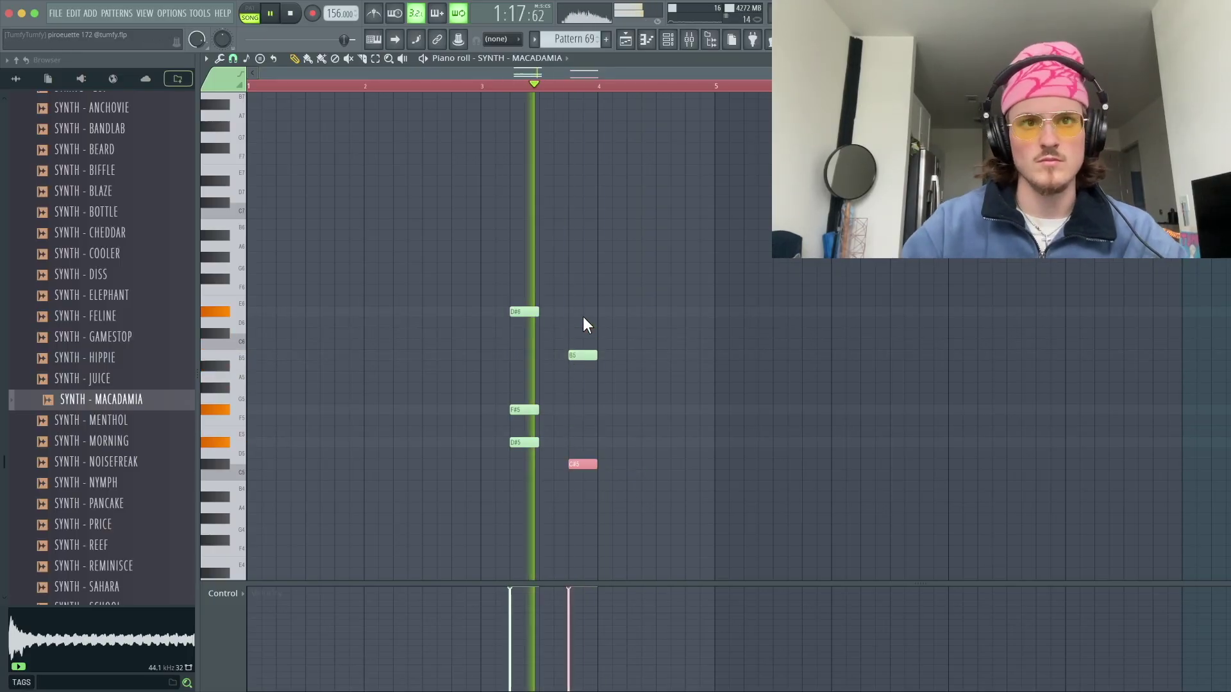
drag(639, 300, 669, 311)
right_click(669, 311)
key(ctrl+Up)
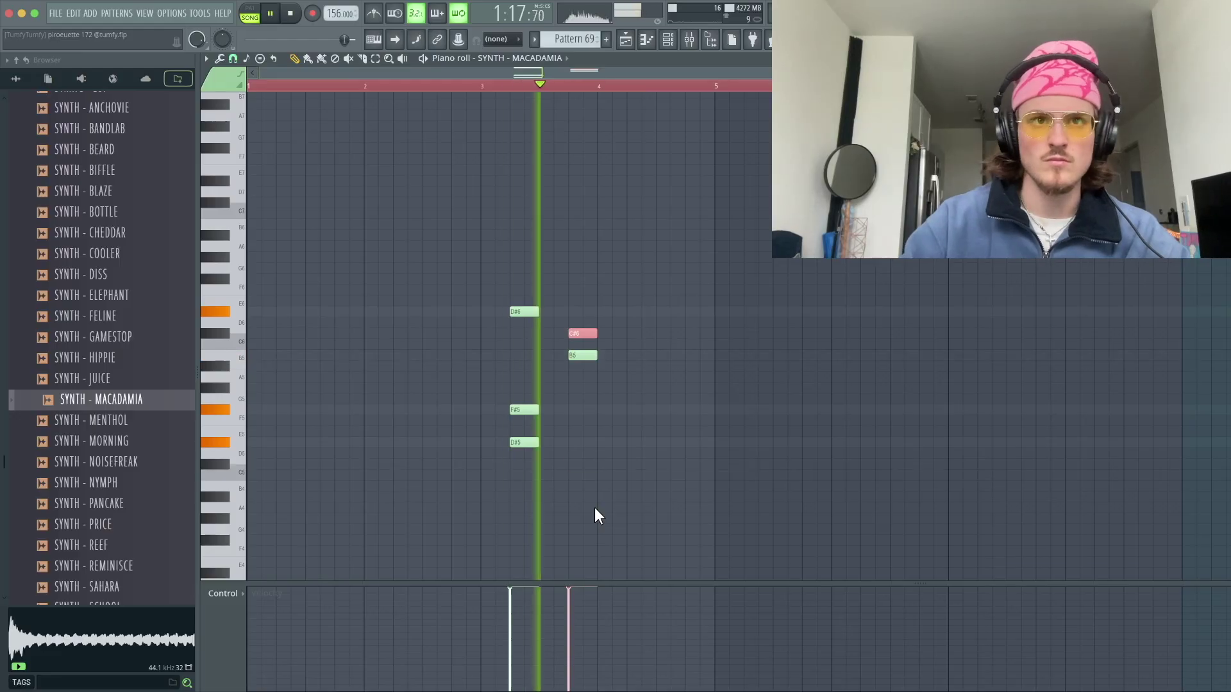
- Review SYNTH - MACADAMIA's volume envelope, set its sample start offset to 1%, and return to its piano roll
key(F6)
click(506, 661)
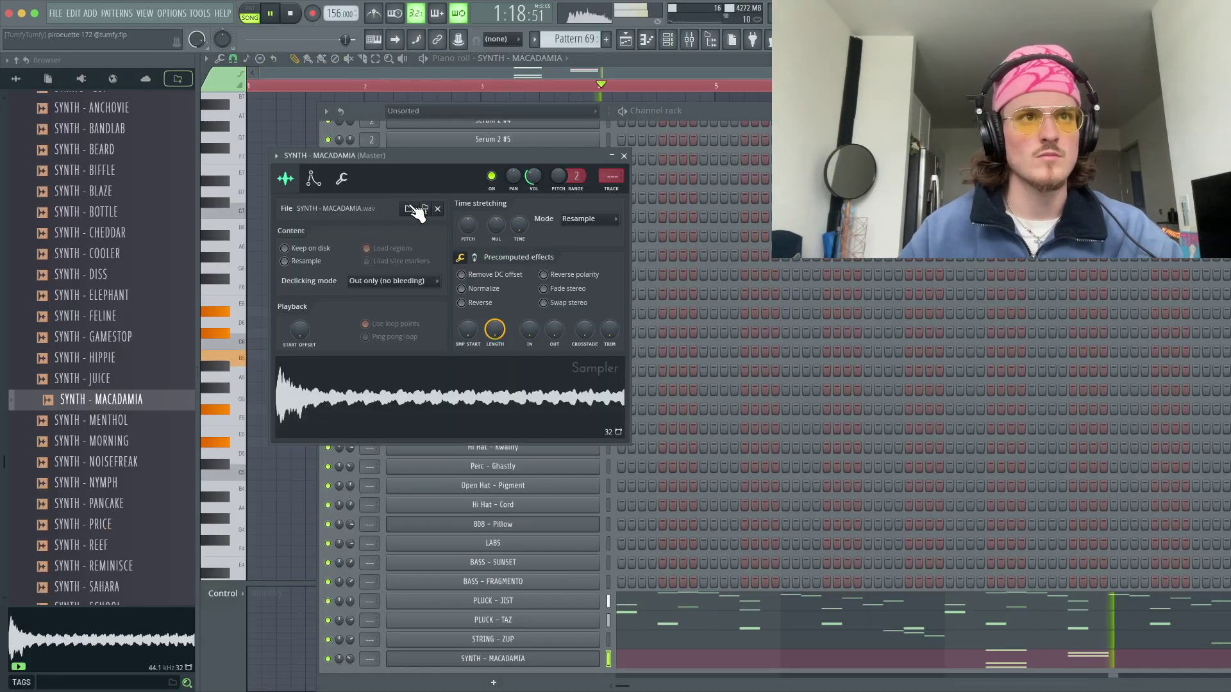
click(302, 180)
click(314, 181)
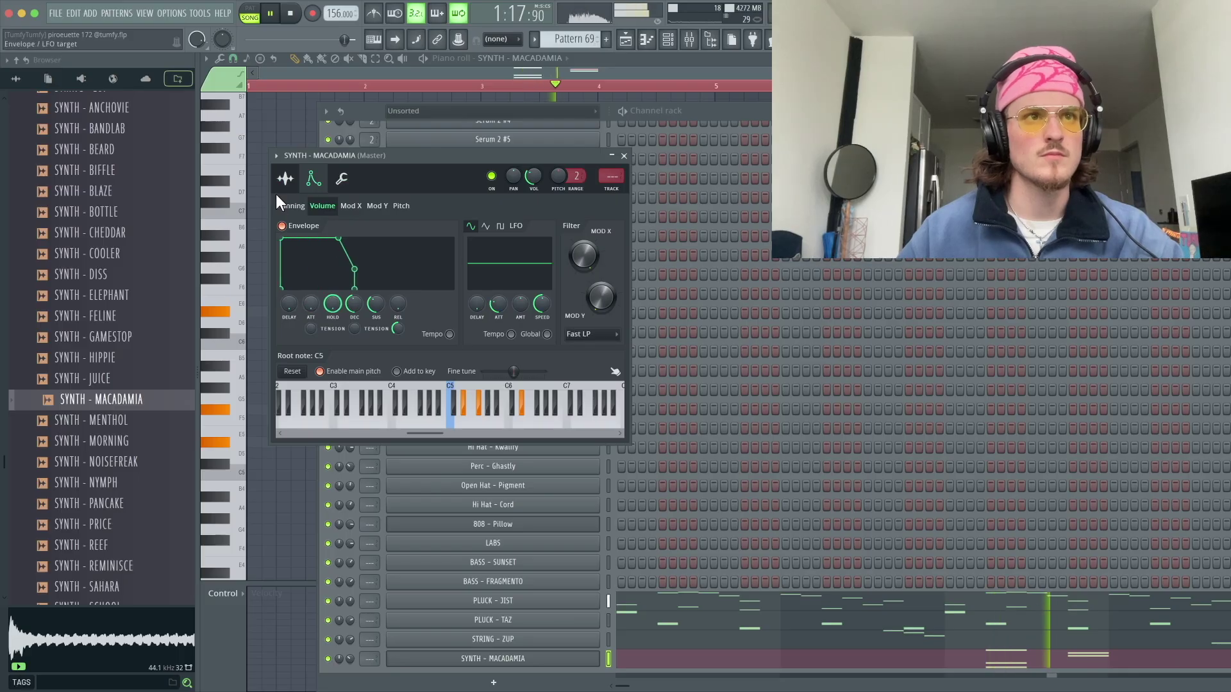
click(286, 178)
key(space)
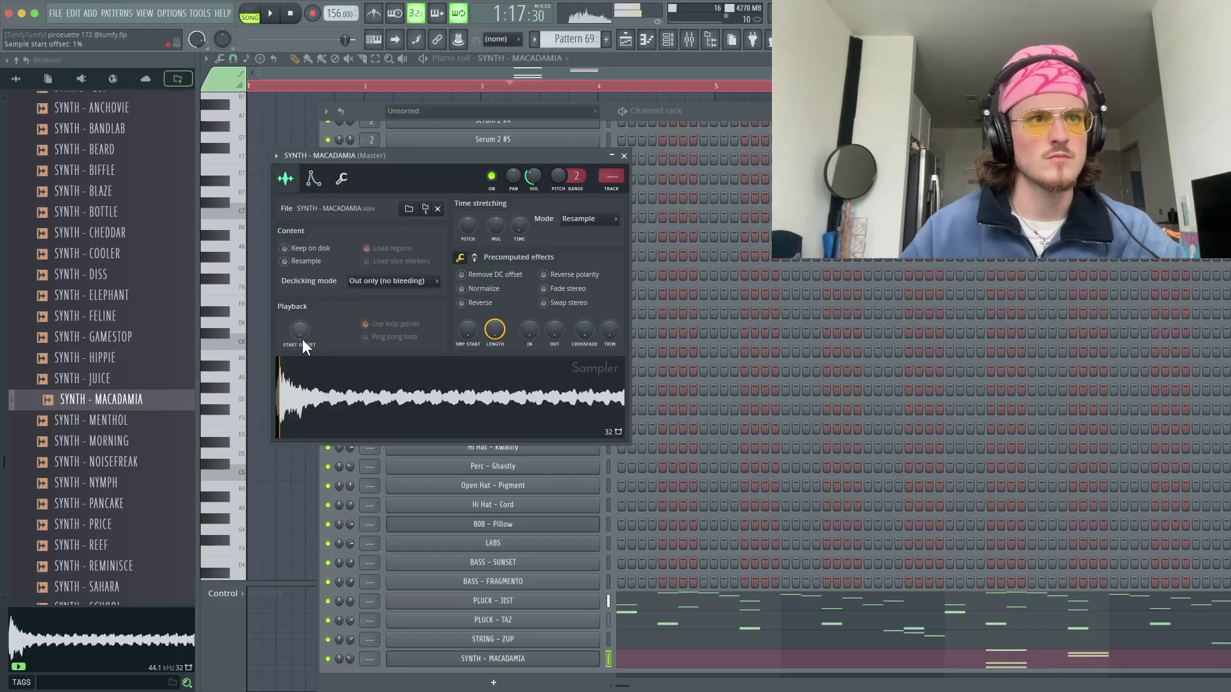
key(space)
click(626, 157)
key(F6)
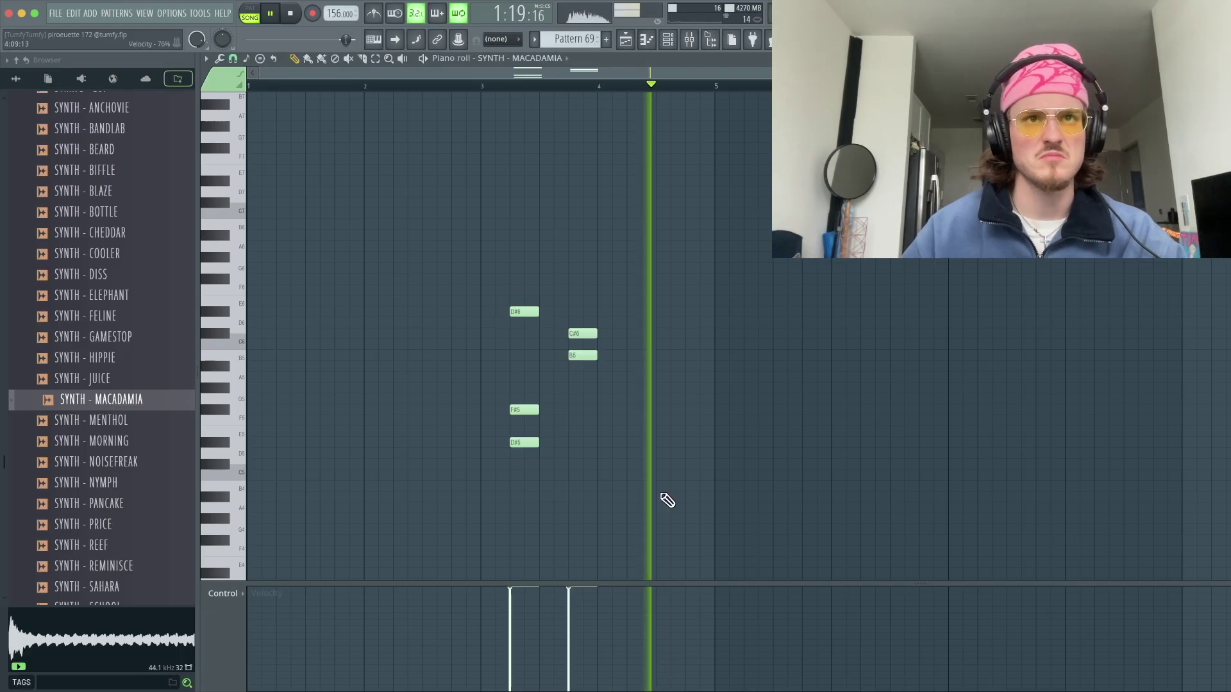
- Duplicate the synth chords of bars 1 to 4 into bars 5 to 8
key(space)
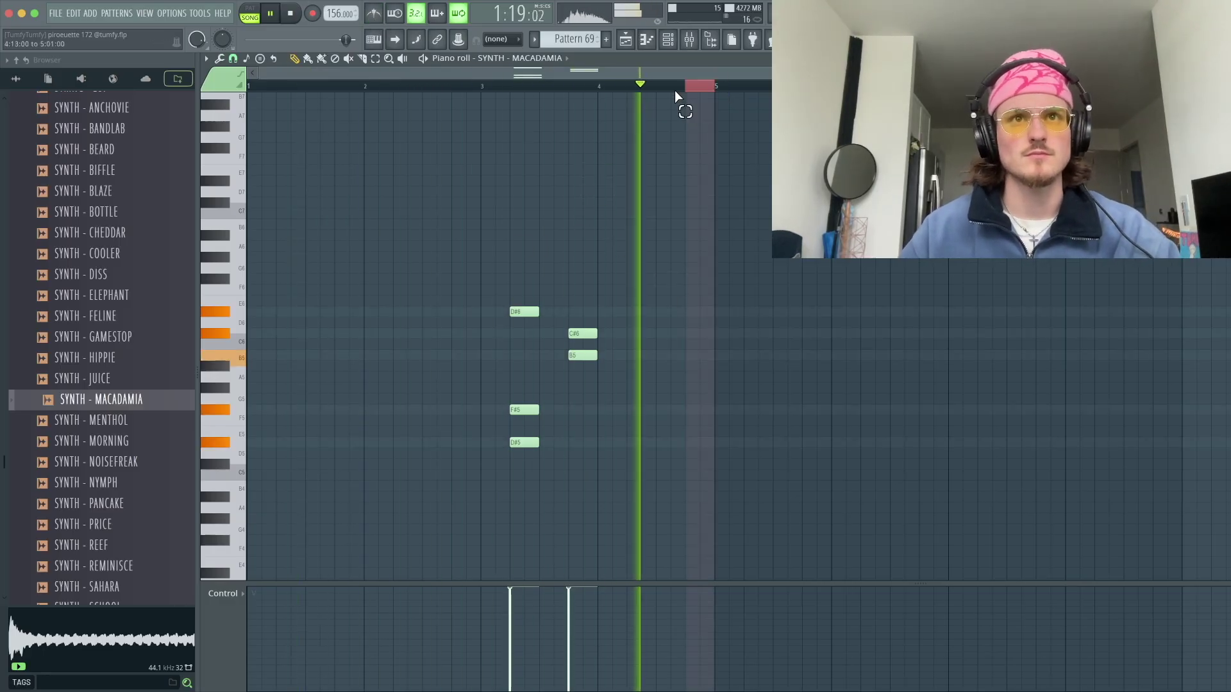
key(ctrl+a)
key(ctrl+b)
key(ctrl+d)
click(668, 40)
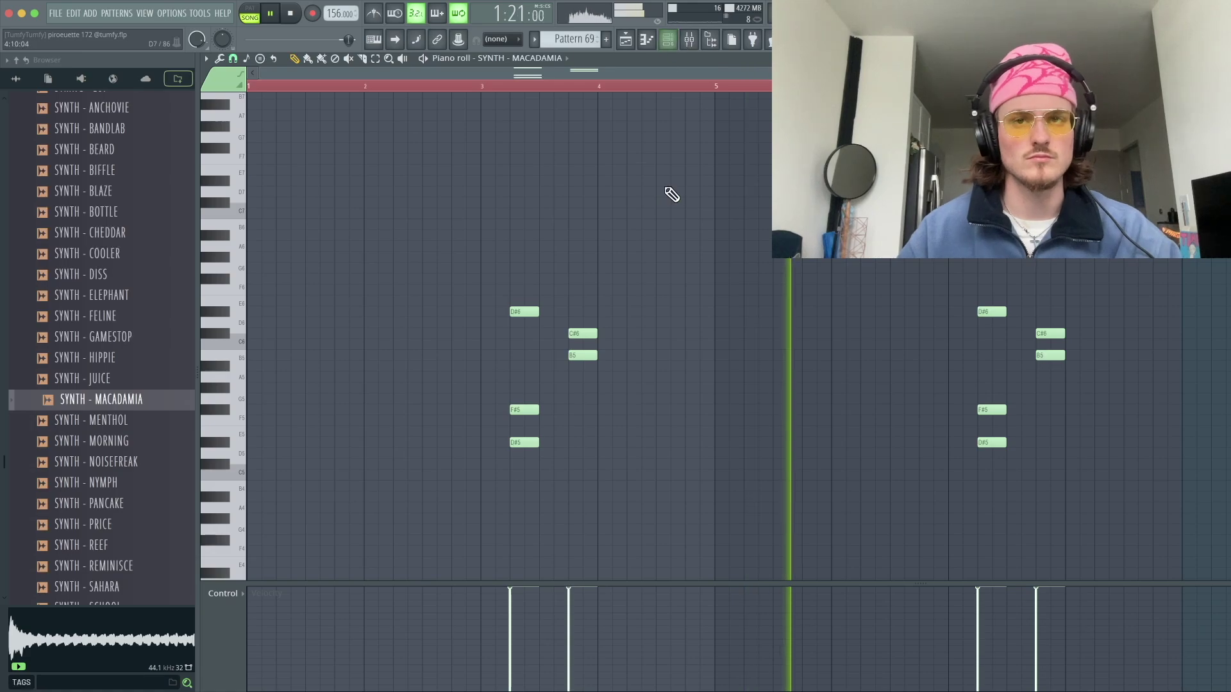
scroll(665, 189, down, 2)
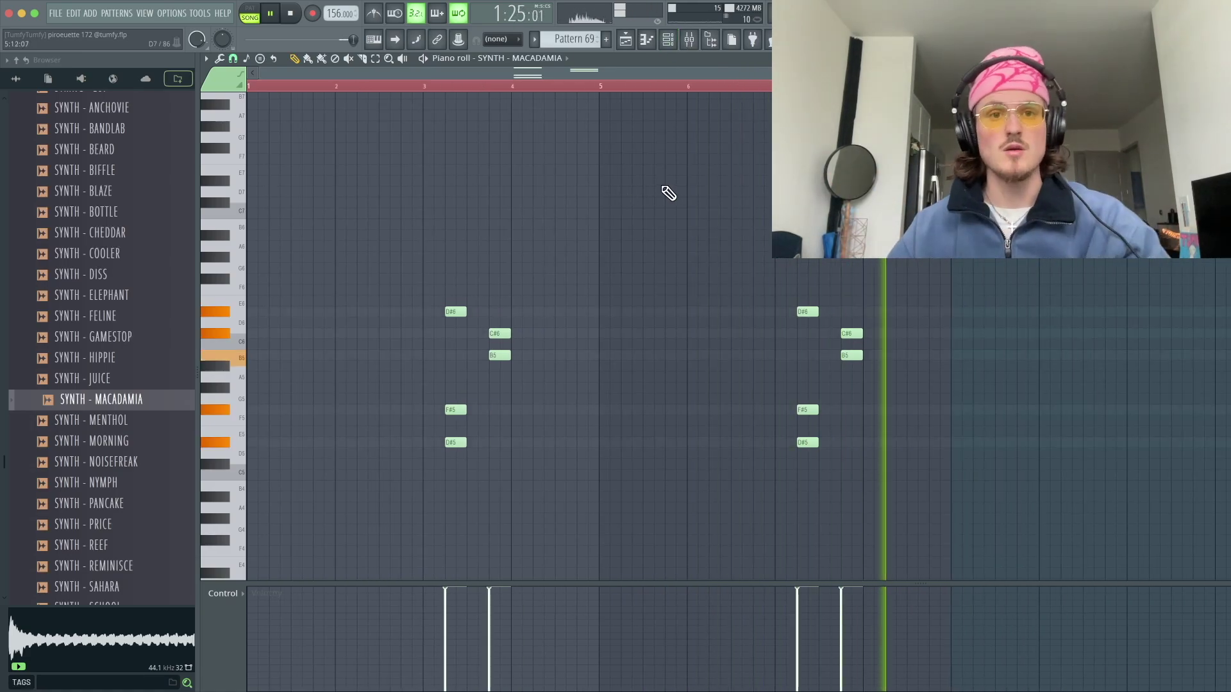
- Add SYNTH - VEGETABLE as a new channel, set its volume envelope hold time to 31%, and open its piano roll
click(668, 39)
scroll(124, 564, down, 5)
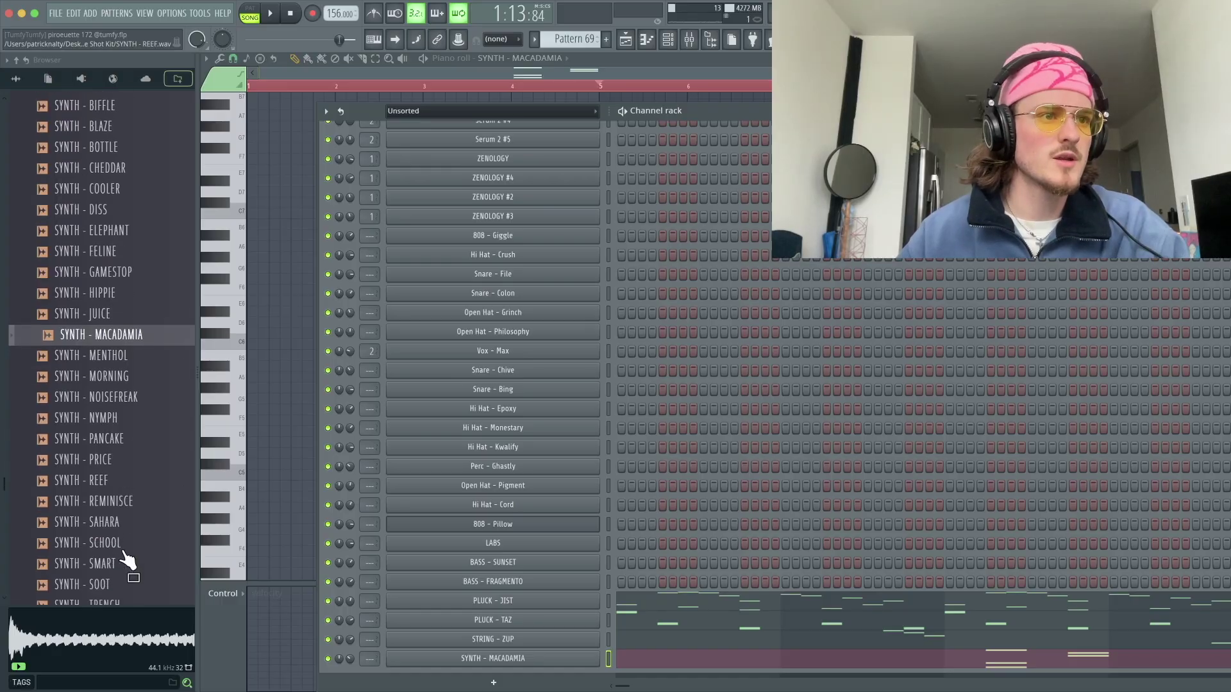
click(122, 442)
click(116, 423)
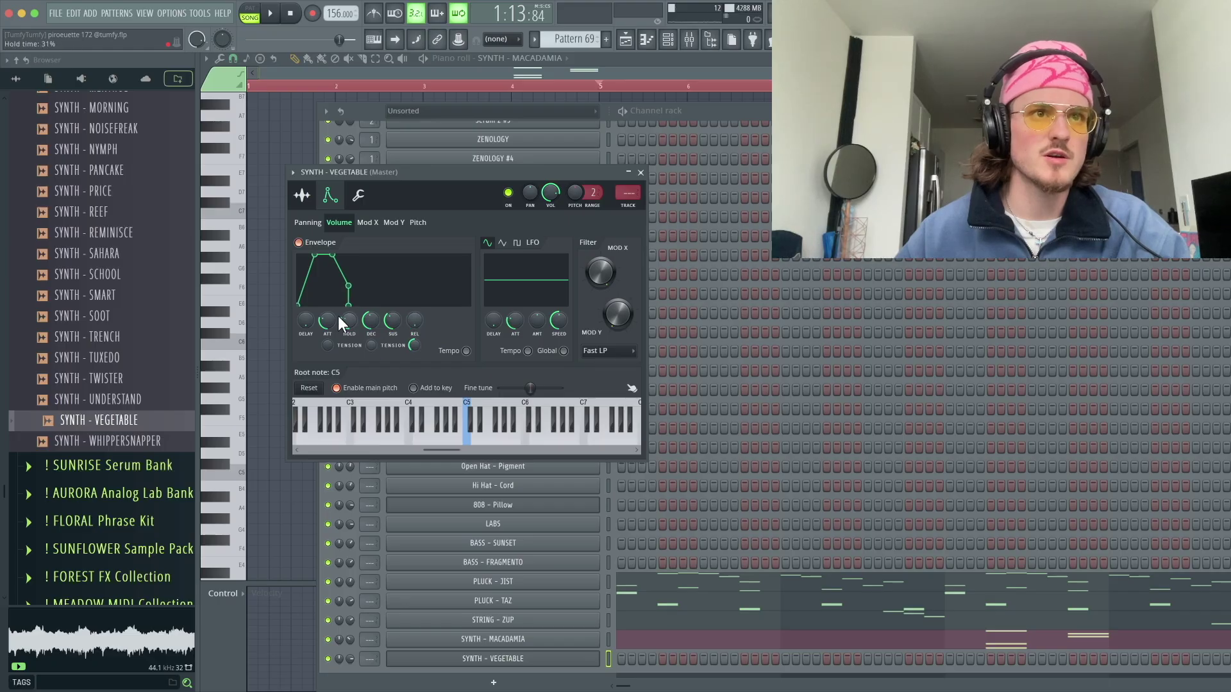
click(640, 173)
right_click(567, 652)
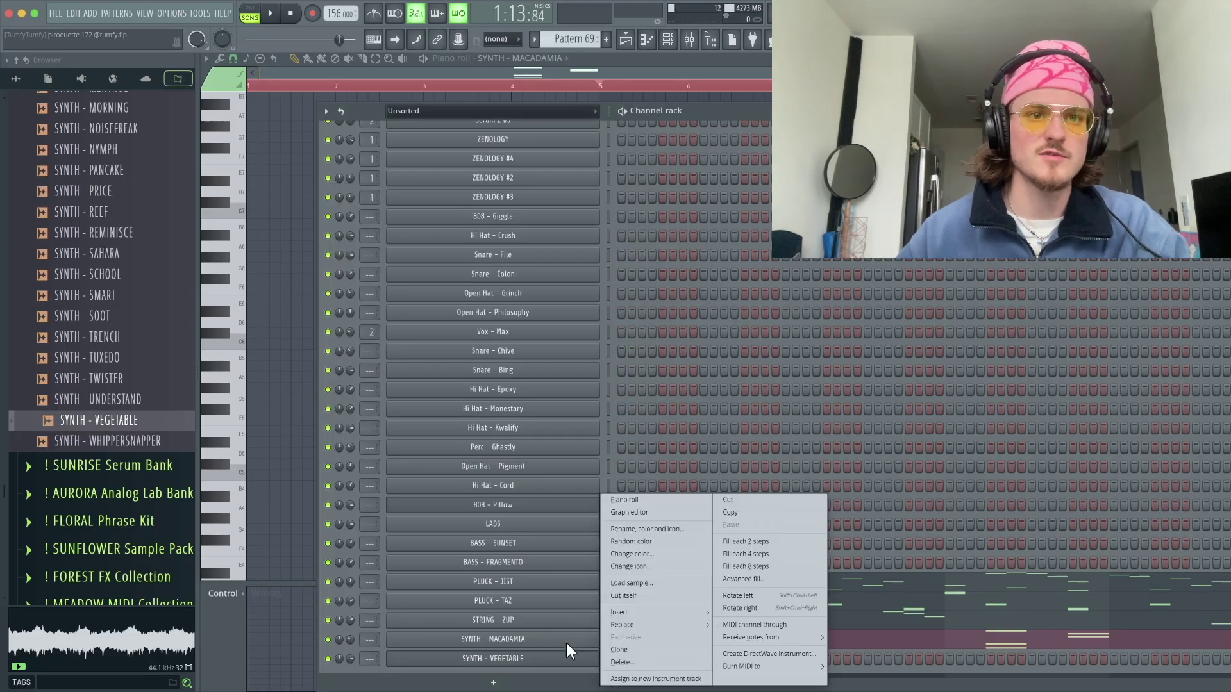
click(614, 502)
- Place a one-beat B5 at the start of bar 1 with a short F#5 slide note beneath it
click(372, 355)
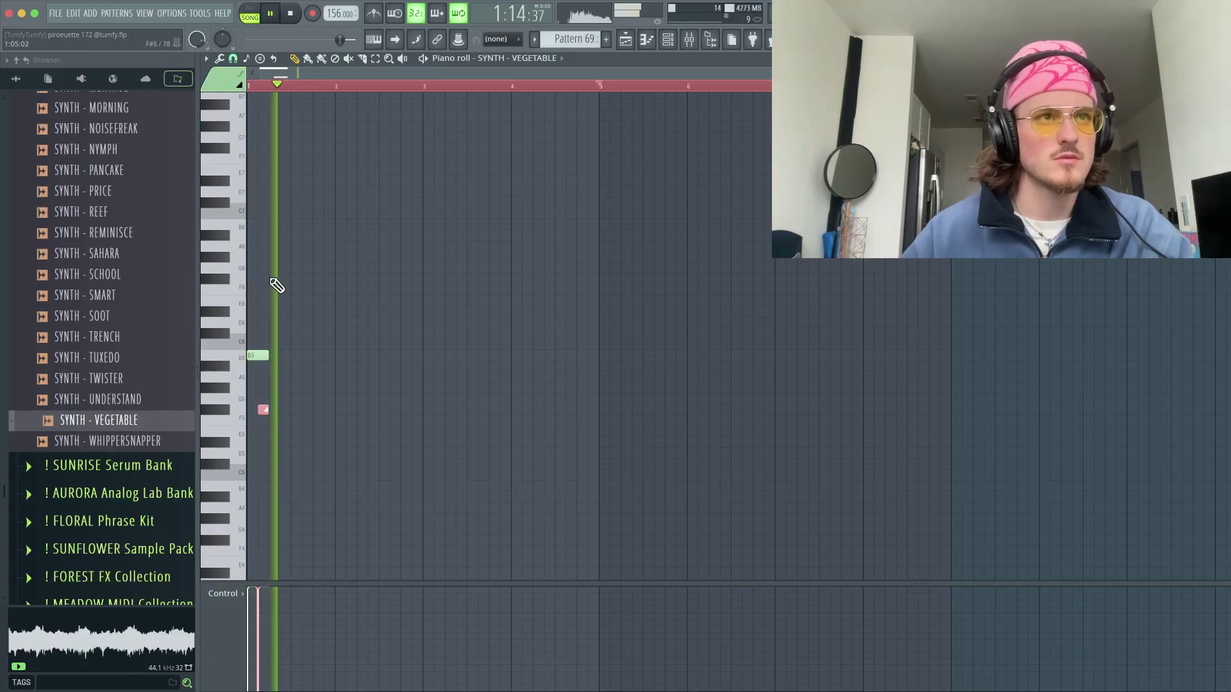
click(234, 59)
click(252, 171)
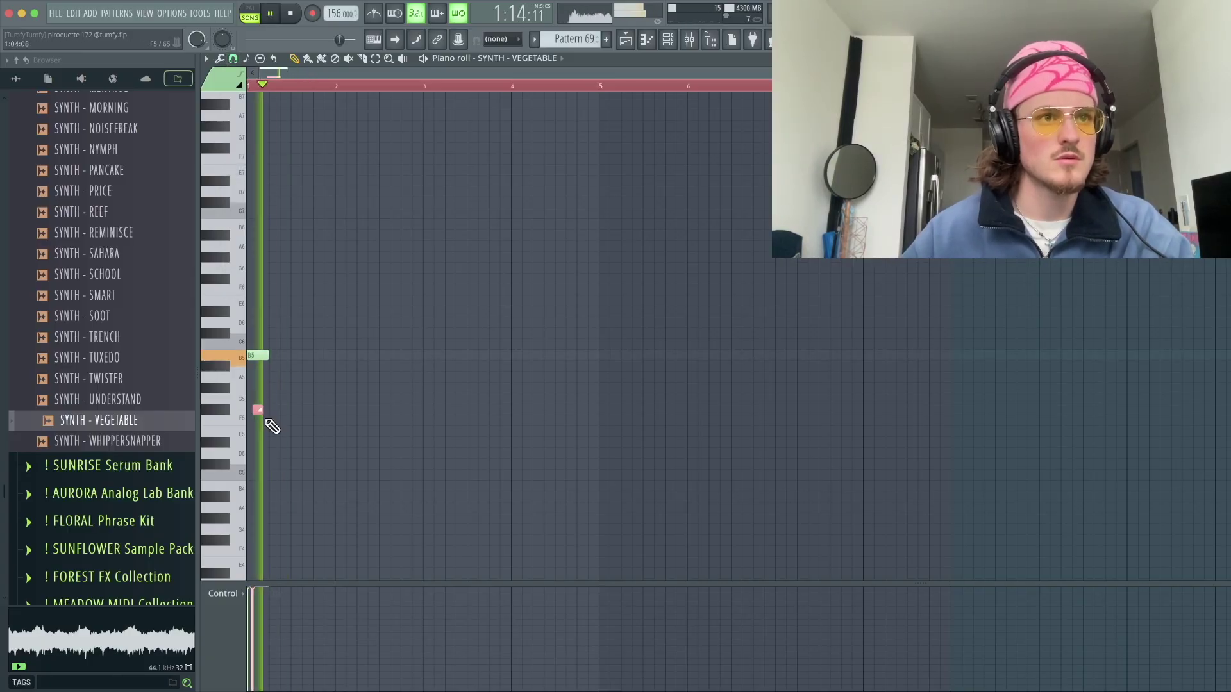
key(F6)
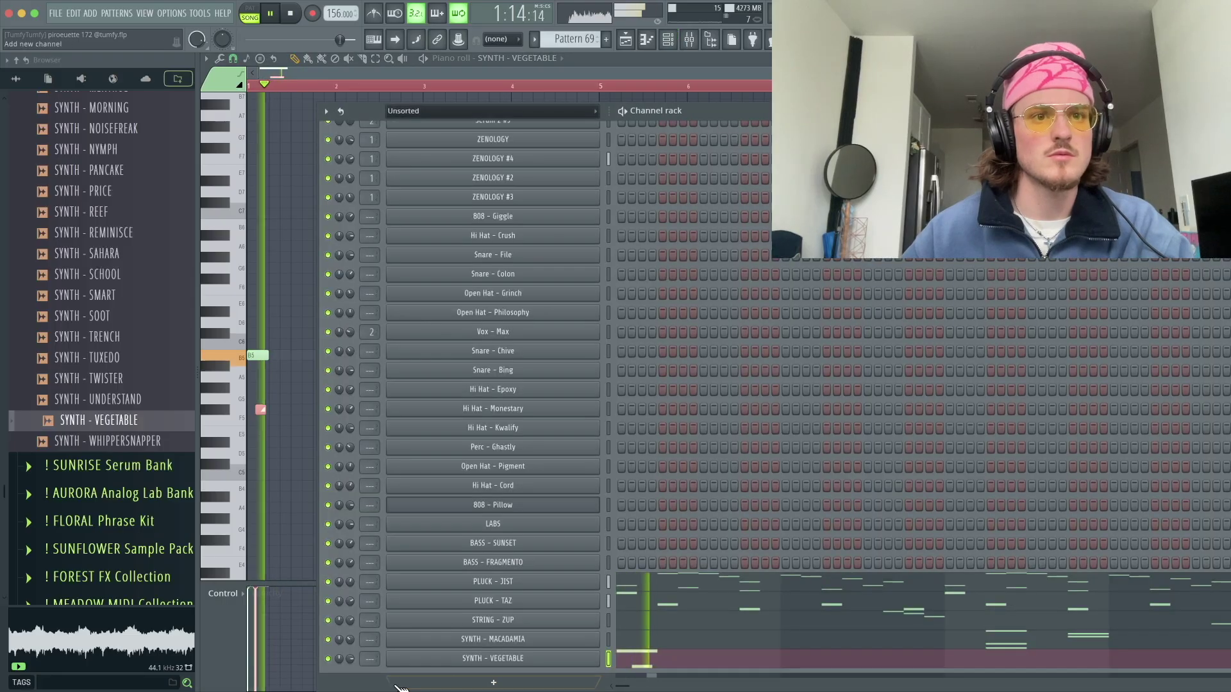
key(F6)
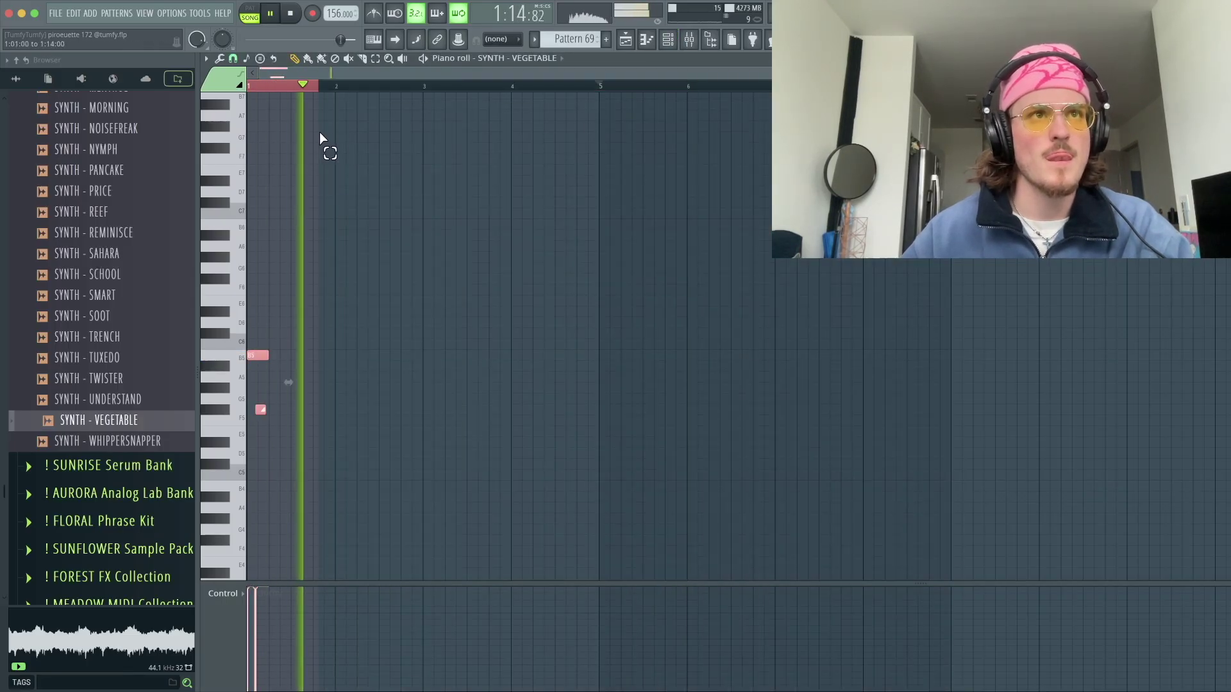
- Copy the note pair to beat 4 of bar 1 with D#6 as its long note, and duplicate bars 1 to 4 from bar 5
key(ctrl+b)
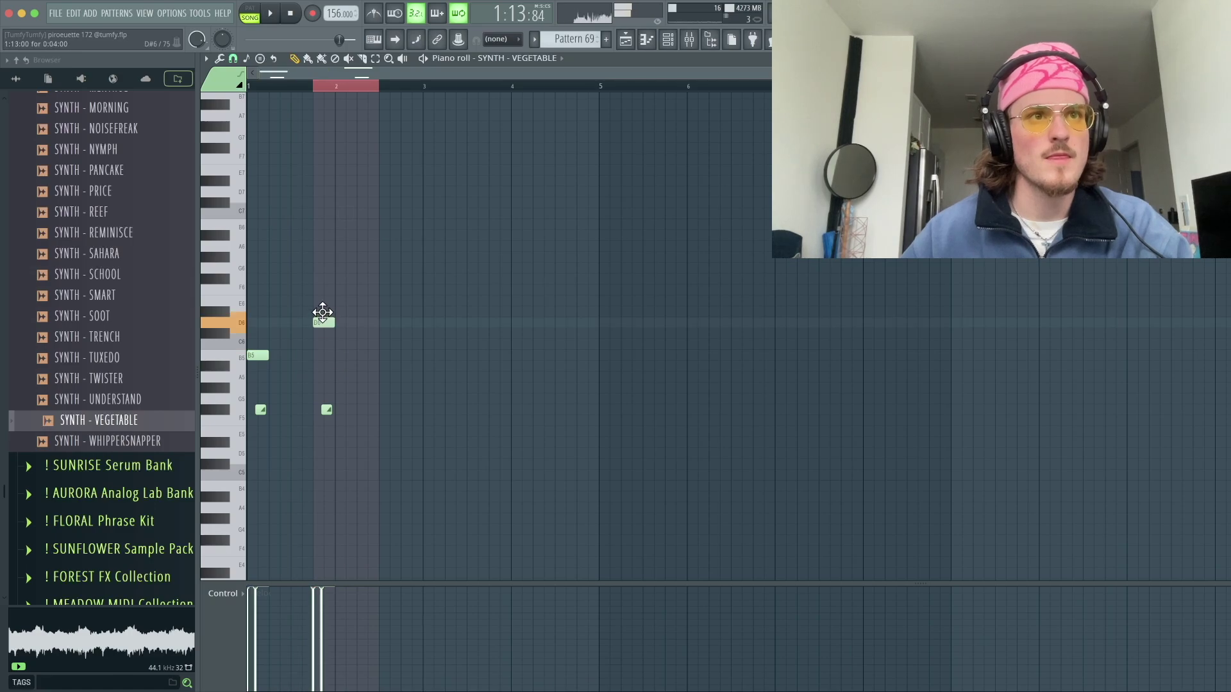
key(ctrl+z)
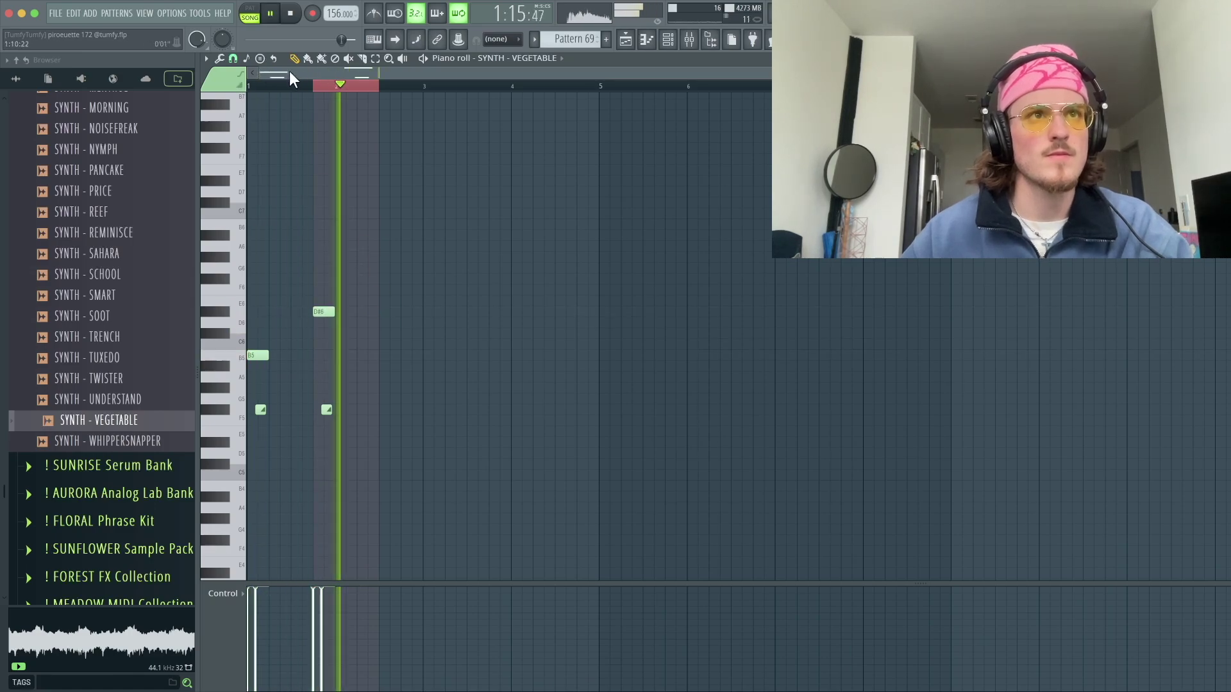
drag(250, 85, 606, 106)
key(ctrl+b)
key(ctrl+d)
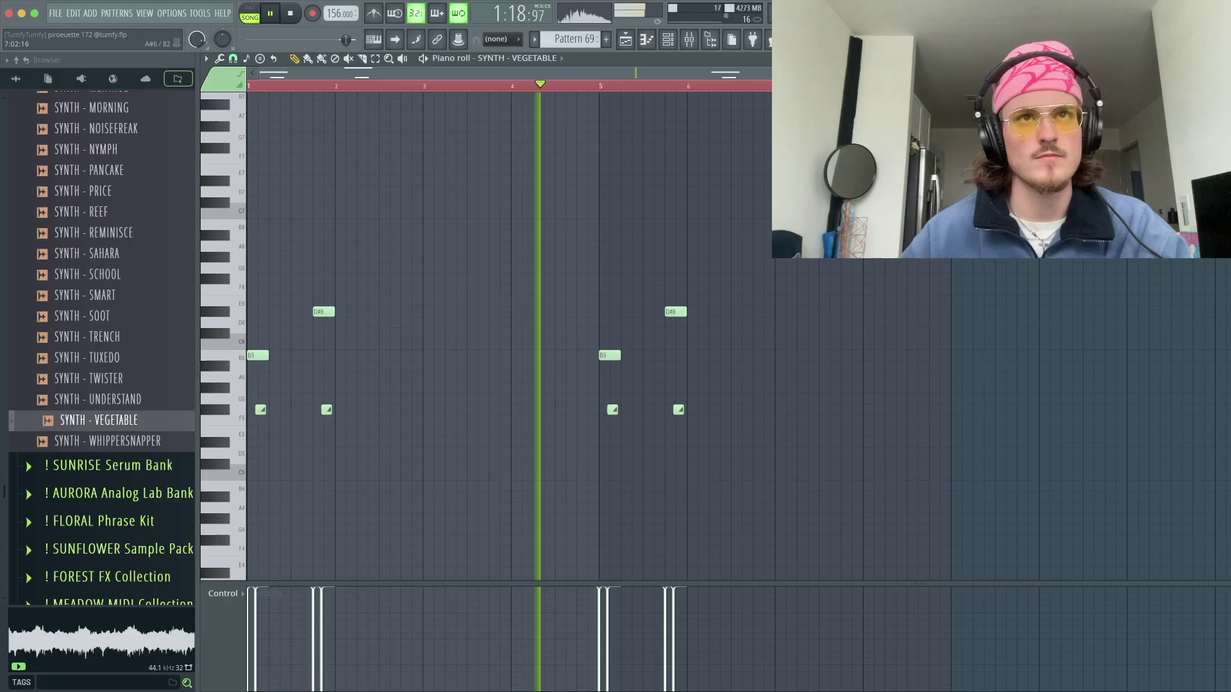
click(777, 260)
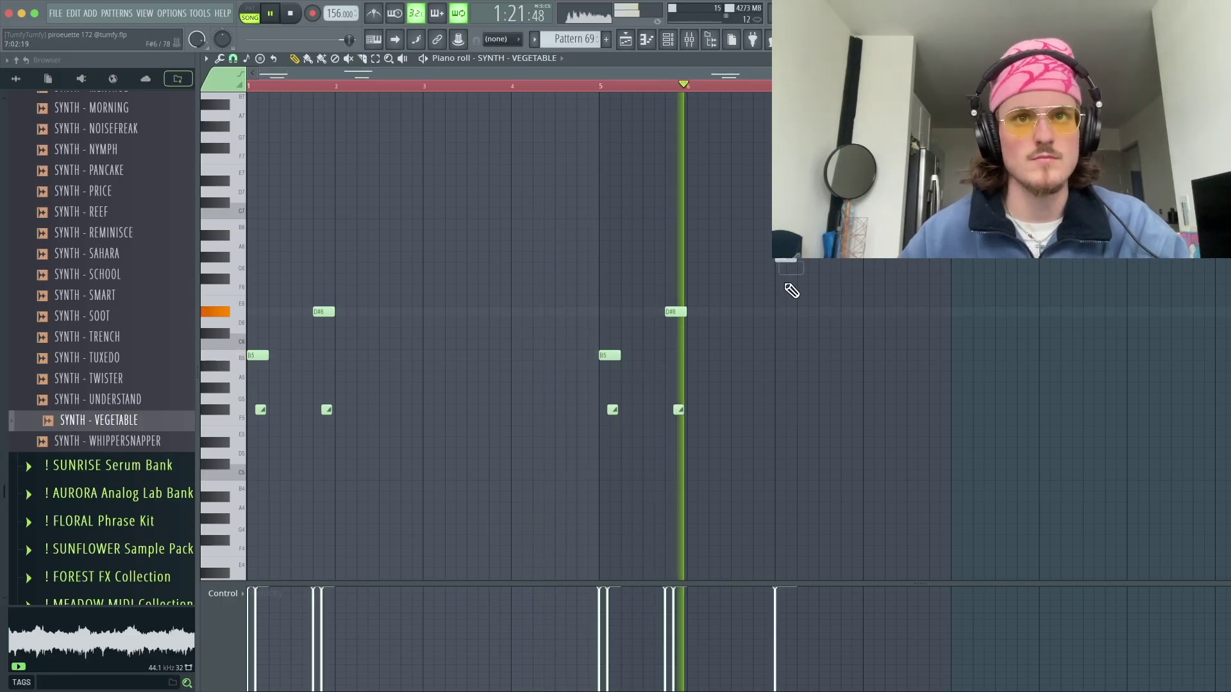
- Browse the one-shot kit from the channel rack and audition the brass samples and BASS - TRIUMPH
click(667, 40)
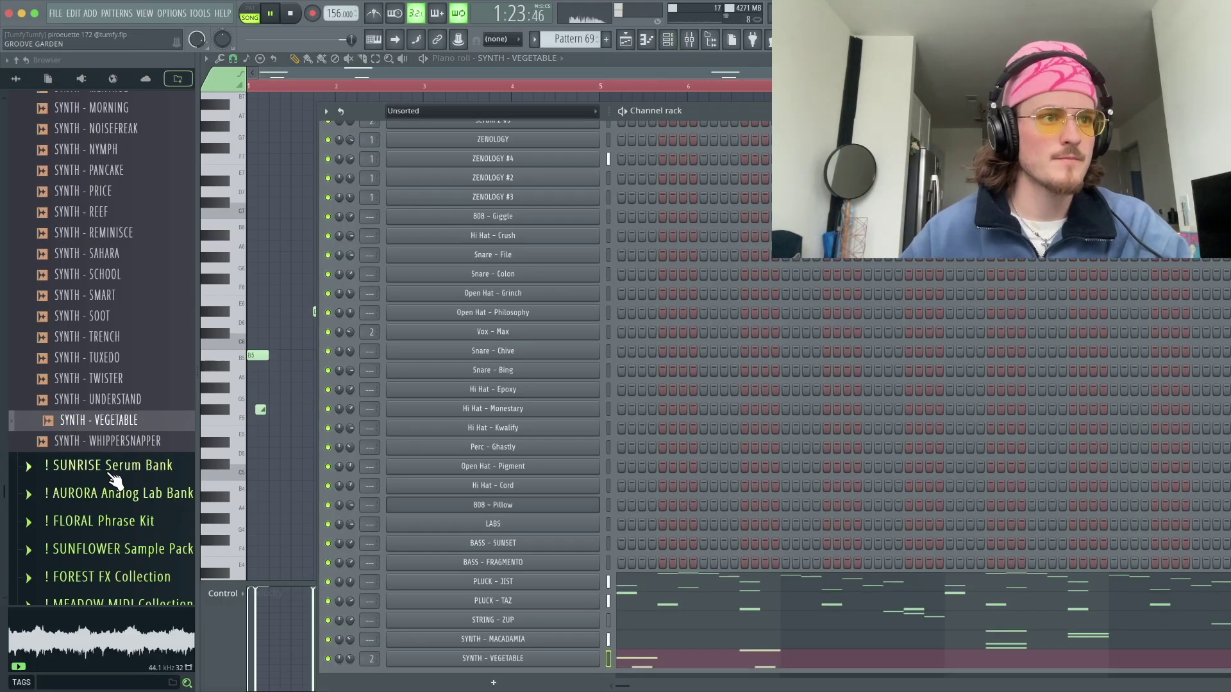
scroll(94, 500, down, 4)
scroll(129, 376, up, 12)
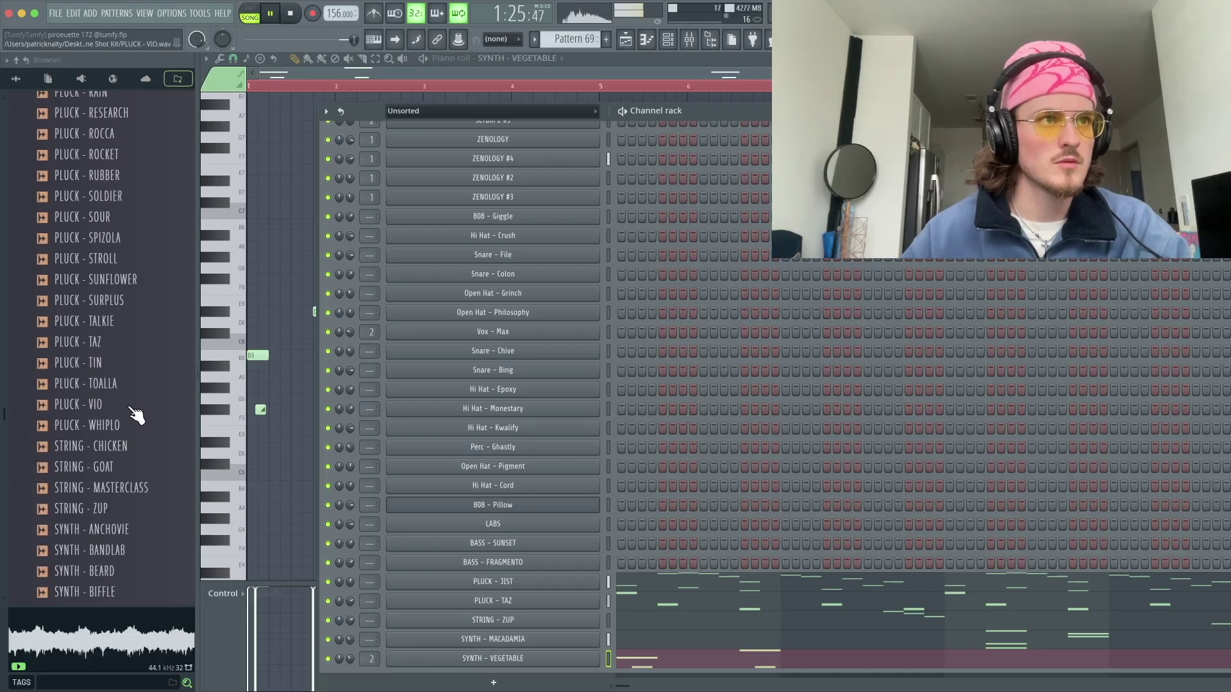
scroll(136, 416, up, 20)
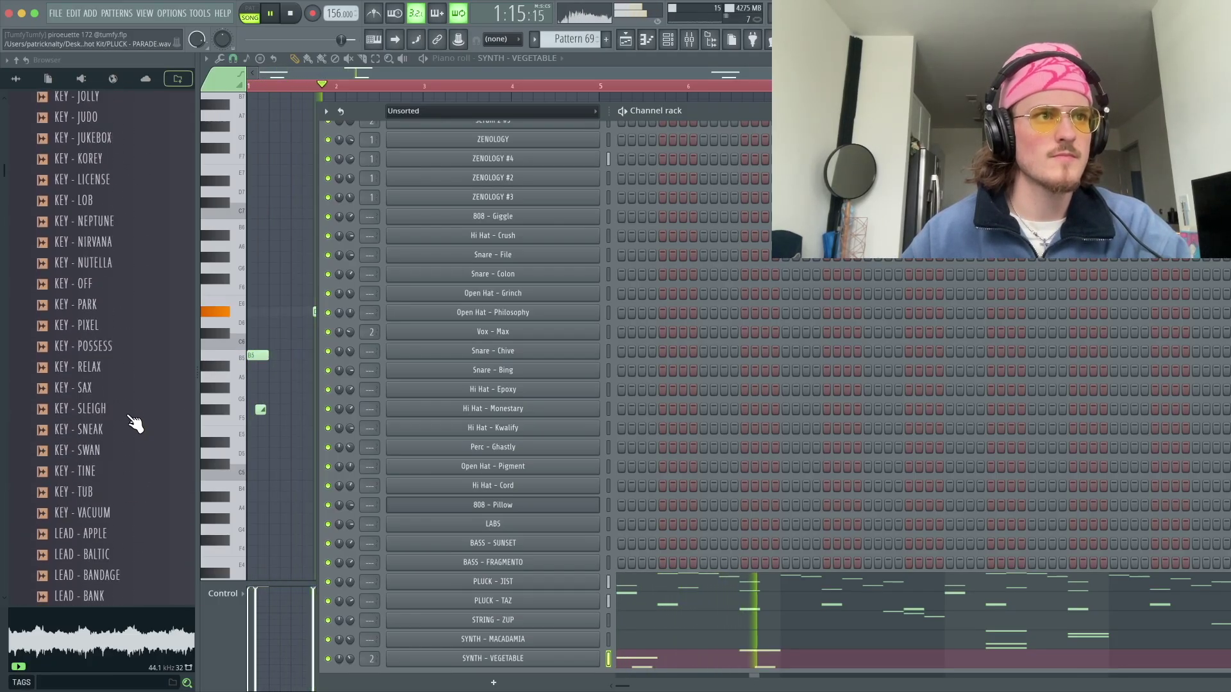
scroll(130, 418, up, 15)
scroll(130, 418, down, 5)
click(125, 421)
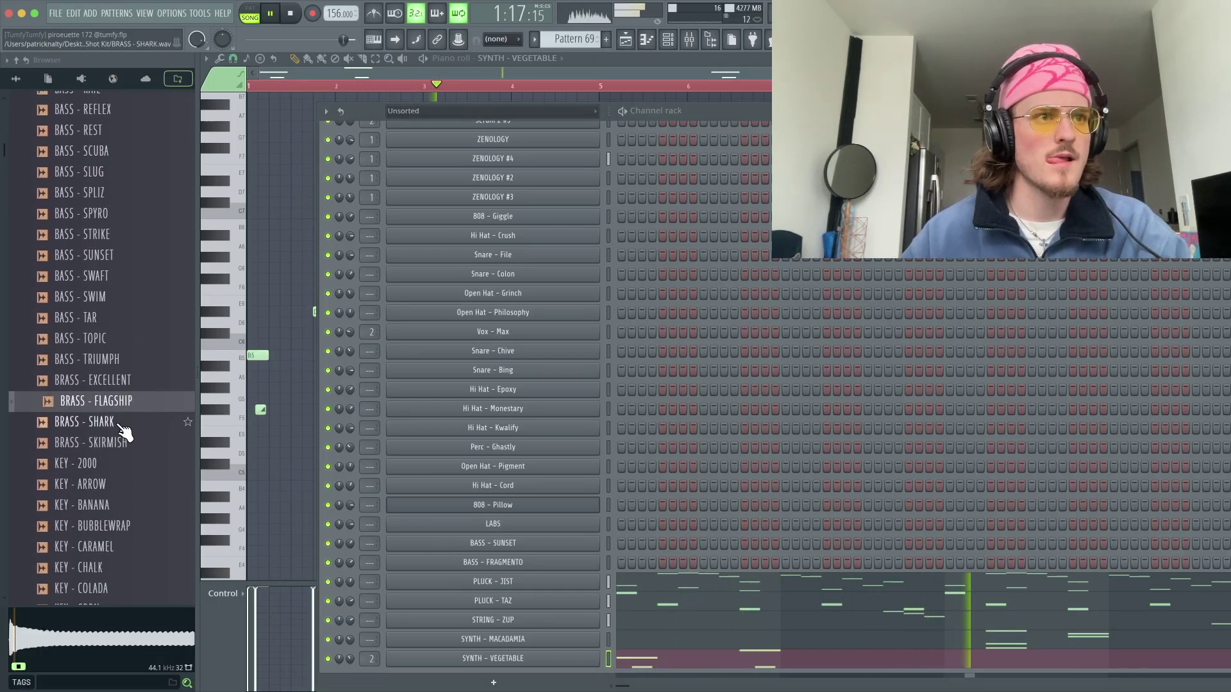
click(117, 385)
click(106, 364)
- Add BASS - TRIUMPH as a new channel, set it to cut itself, and open its piano roll
key(space)
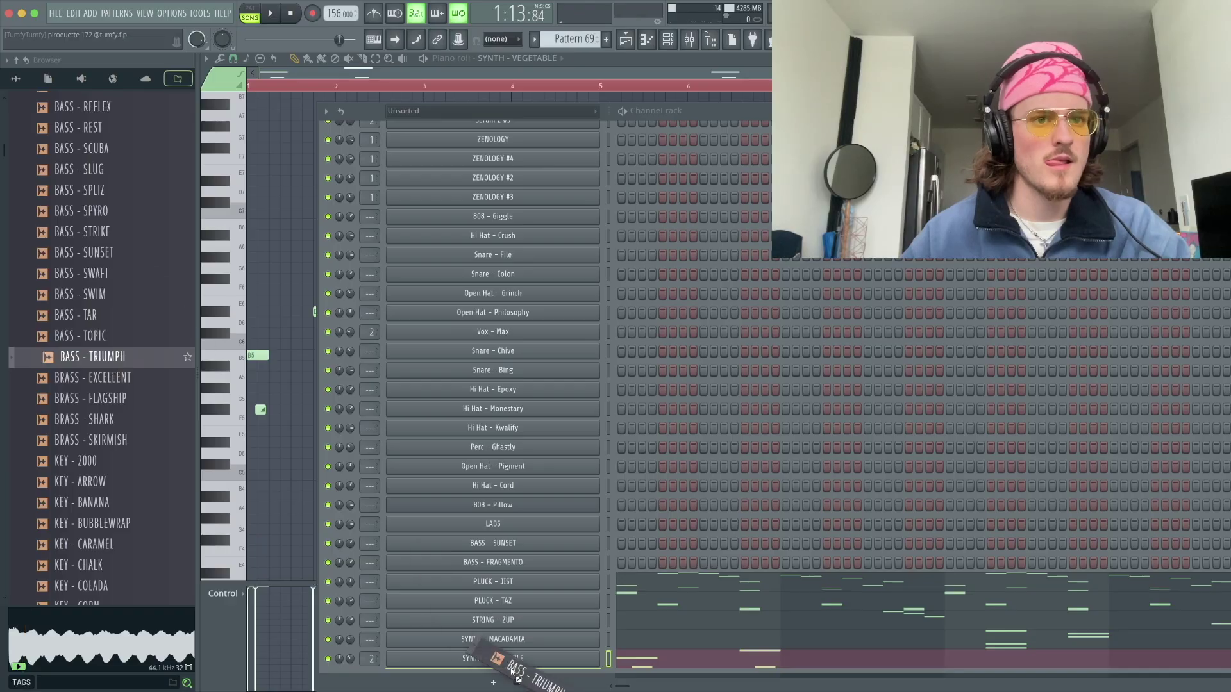
drag(511, 671, 517, 660)
key(space)
right_click(516, 658)
click(629, 596)
right_click(508, 663)
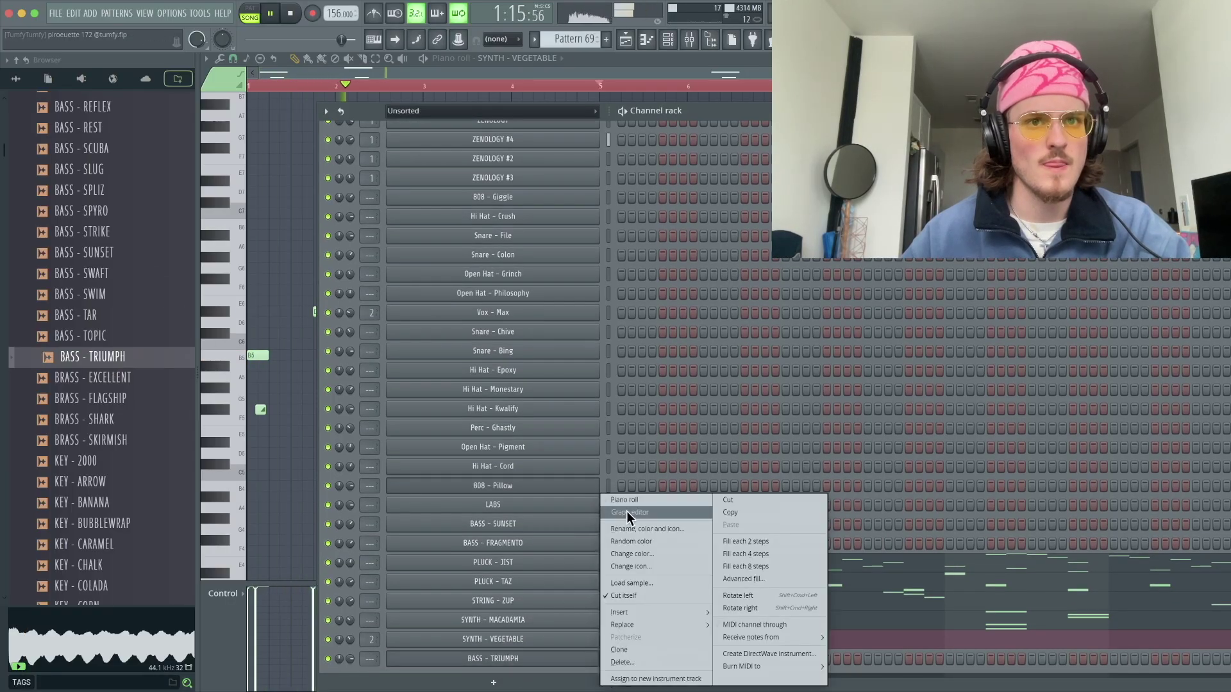
click(625, 500)
- Place a three-beat G#4 bass note at the start of bar 1 and a one-beat E5 on beat 4
key(space)
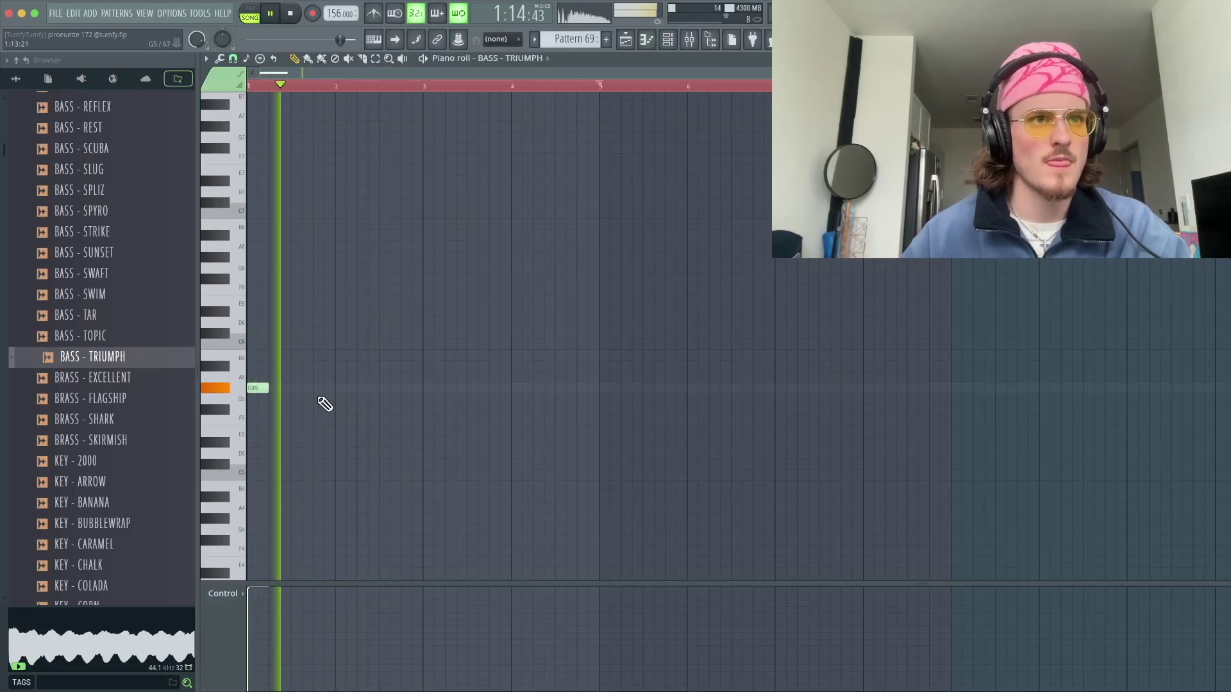
key(space)
right_click(319, 396)
key(super+a)
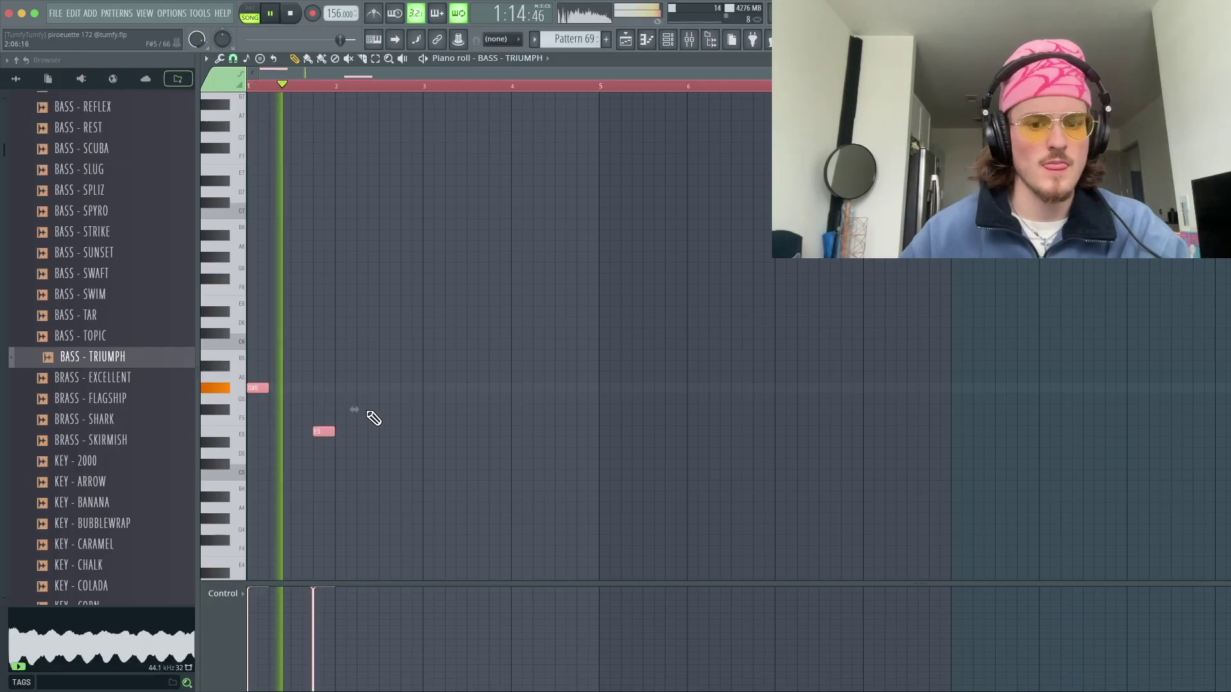
key(super+l)
super+click(366, 410)
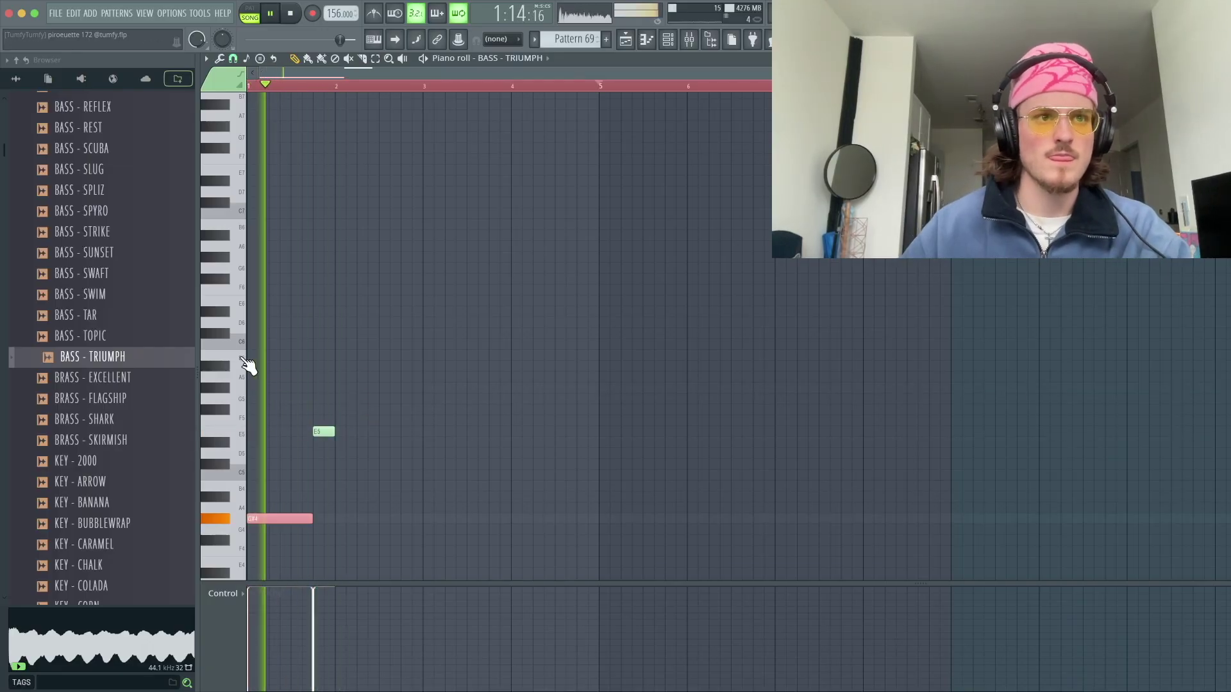
click(467, 266)
right_click(467, 266)
click(452, 355)
right_click(452, 356)
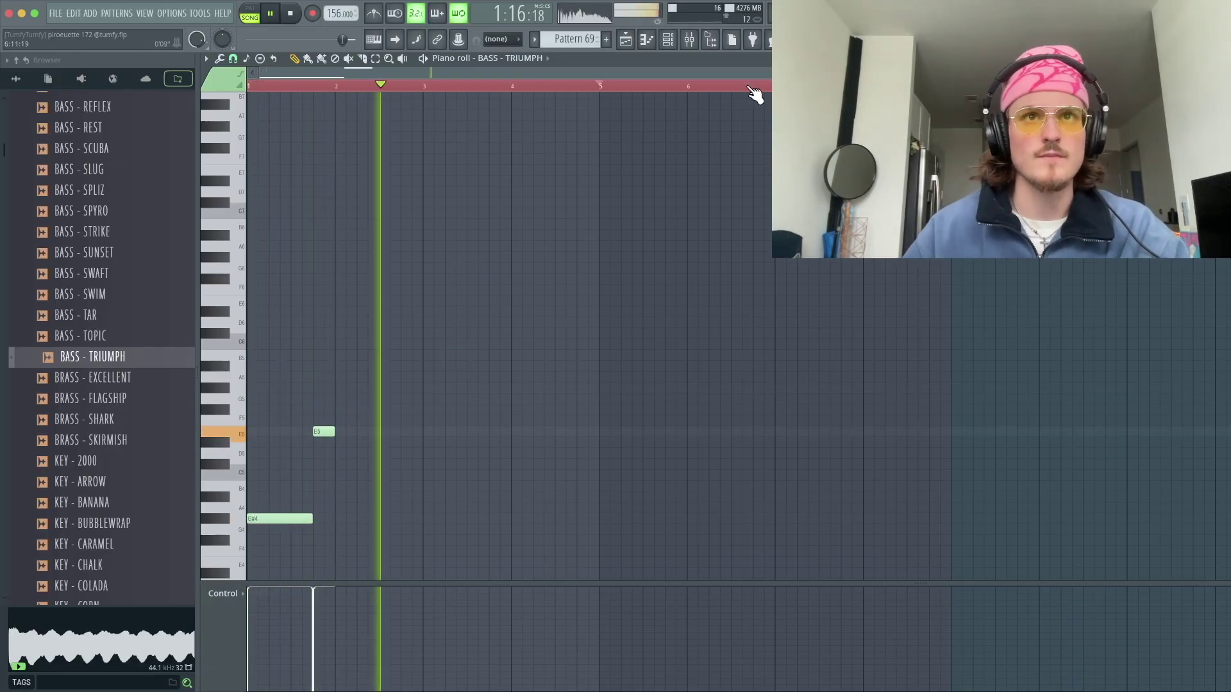
- Duplicate the two-bar bass phrase three times so it repeats at bars 3, 5 and 7
drag(755, 95, 433, 109)
key(ctrl+b)
key(ctrl+b)
key(ctrl+b)
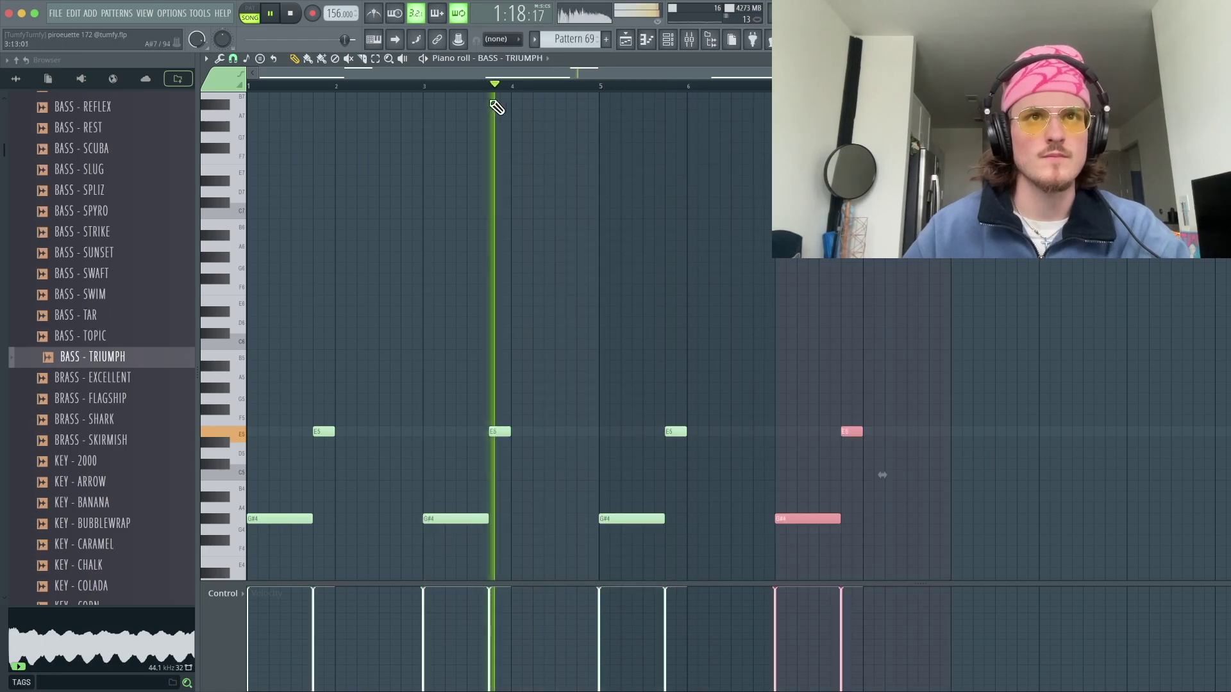
key(ctrl+a)
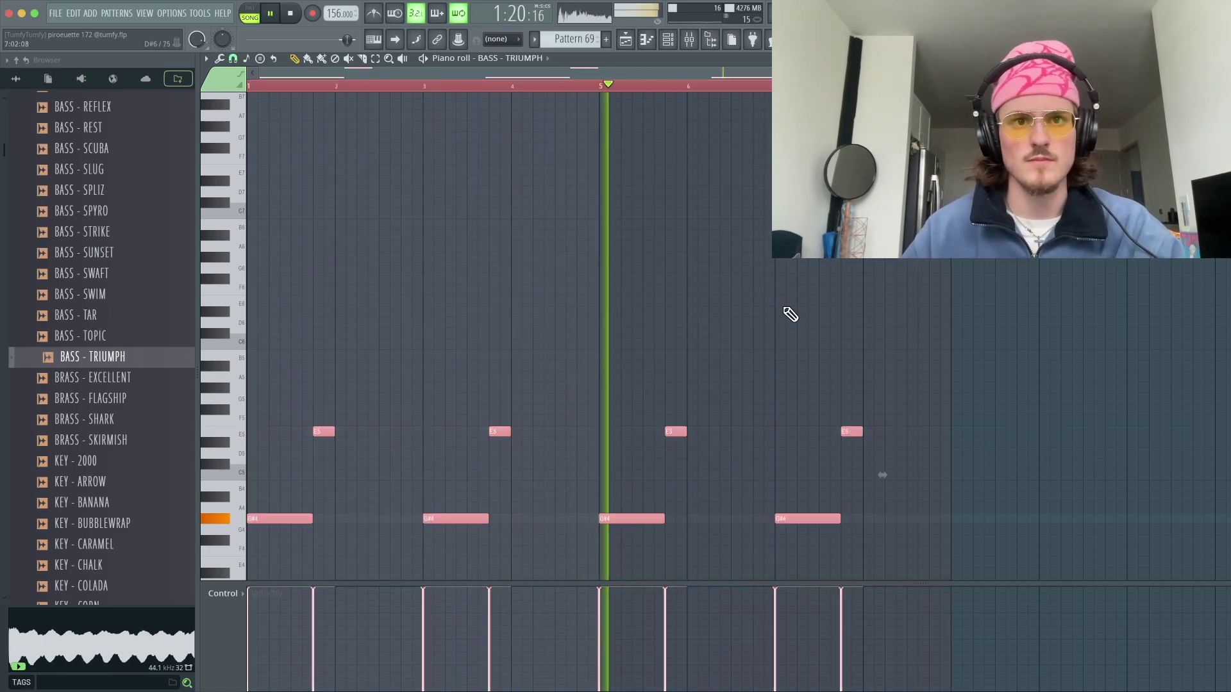
key(ctrl+d)
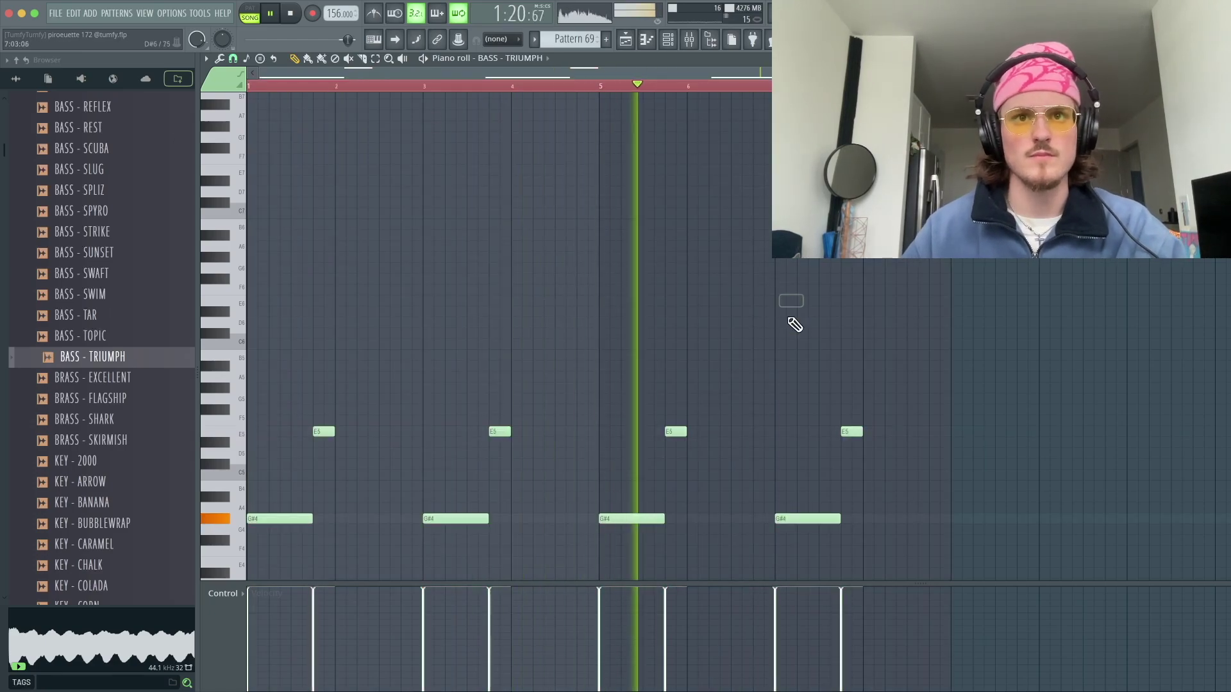
scroll(836, 365, down, 2)
click(834, 376)
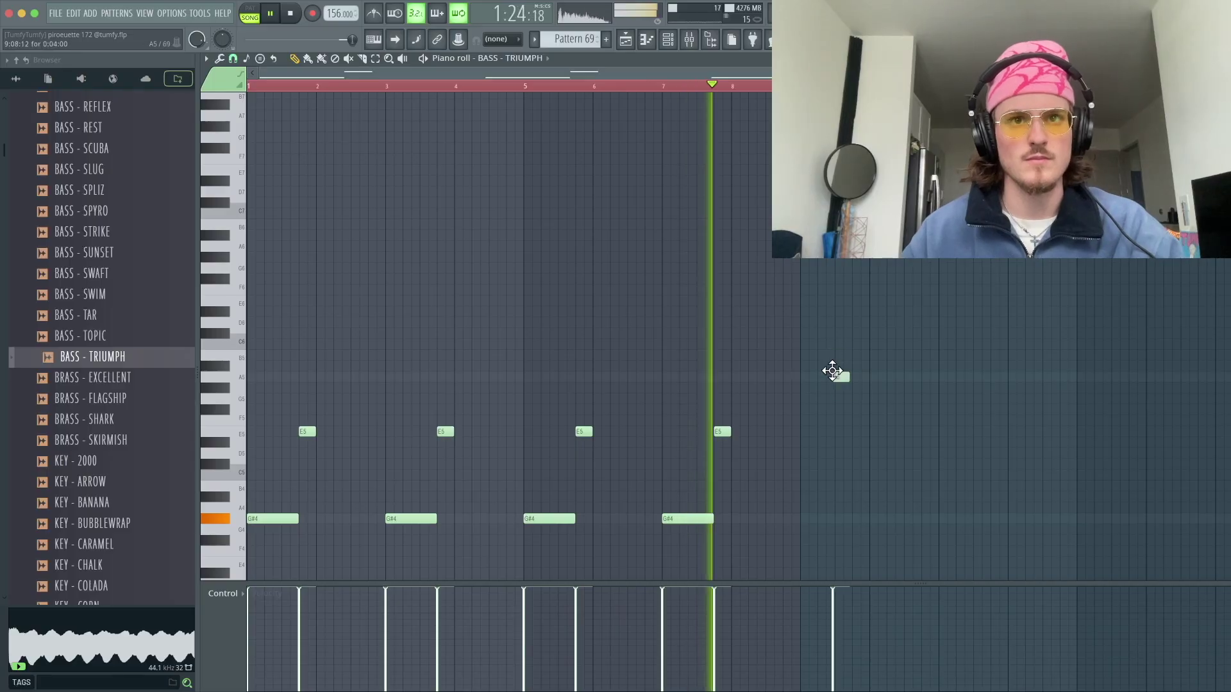
right_click(833, 373)
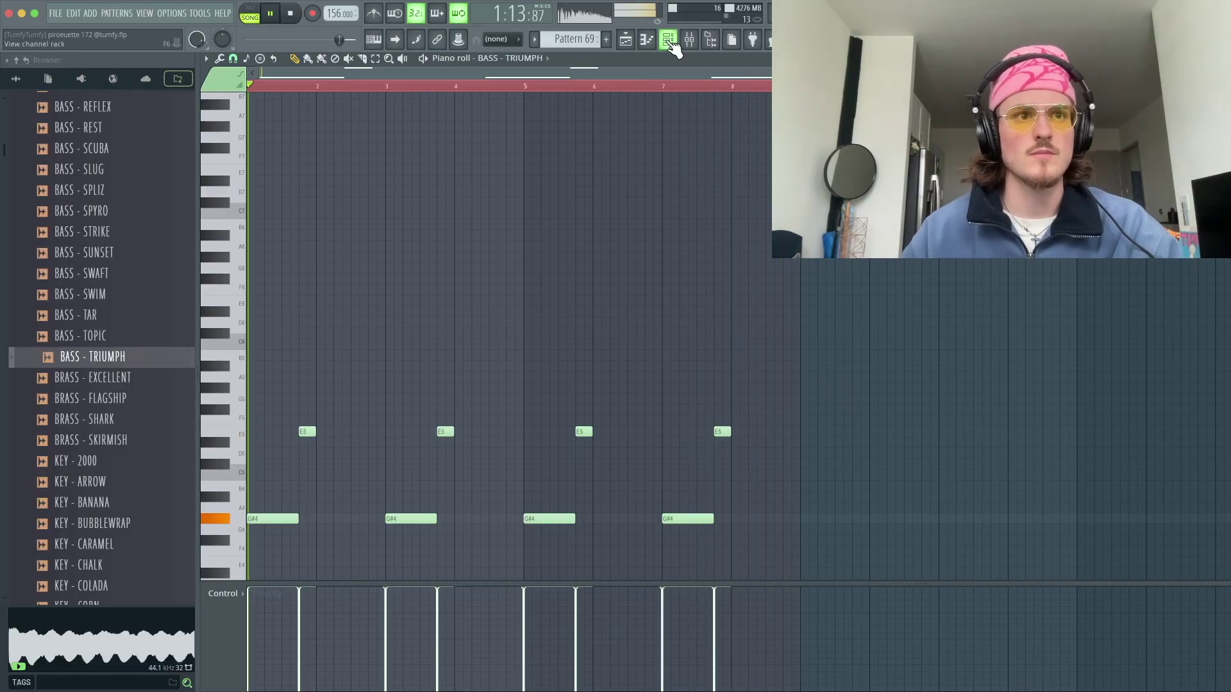
- Try an extra D#5 bass note in the second half of bar 2, and remove the trial notes
click(366, 454)
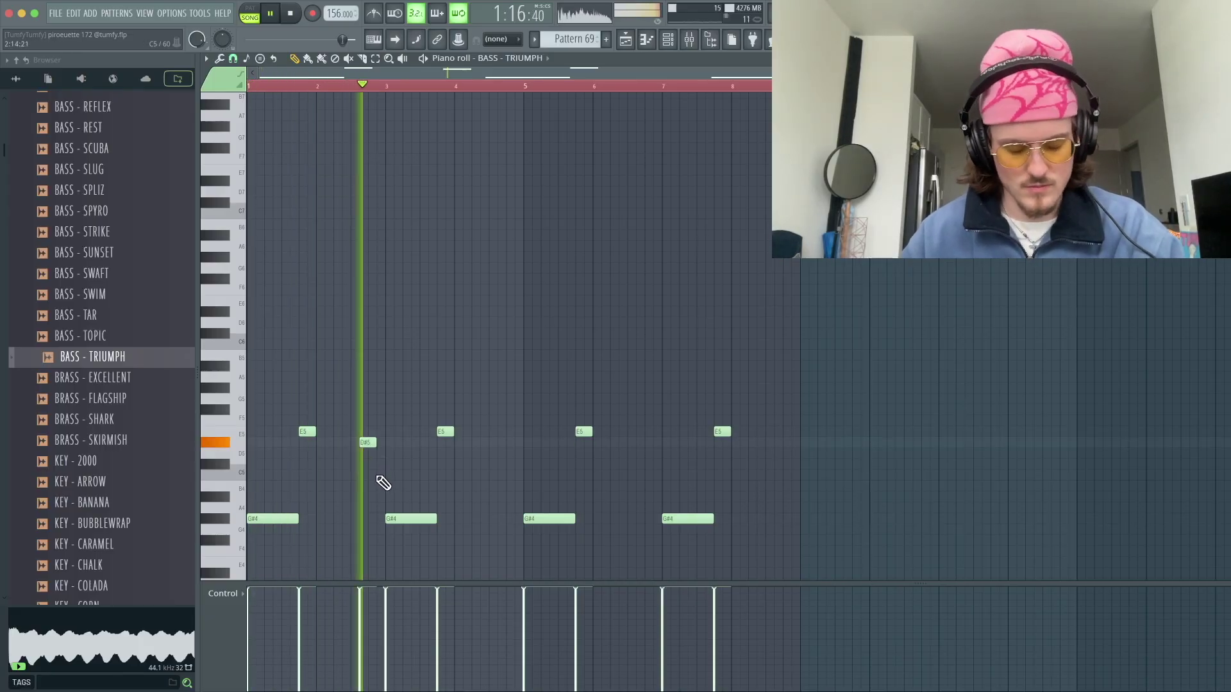
key(space)
click(378, 476)
right_click(368, 442)
right_click(383, 475)
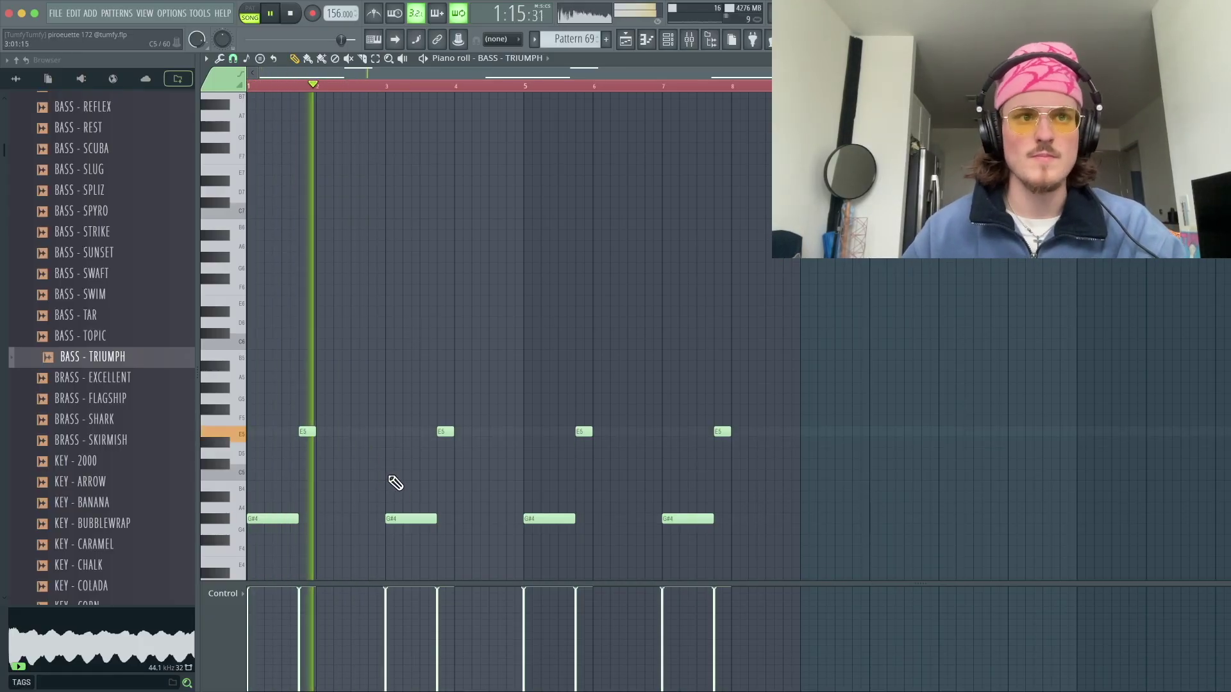
- Enable the volume envelope on the BASS - TRIUMPH channel, with zero attack and release and a long hold
click(666, 40)
click(492, 659)
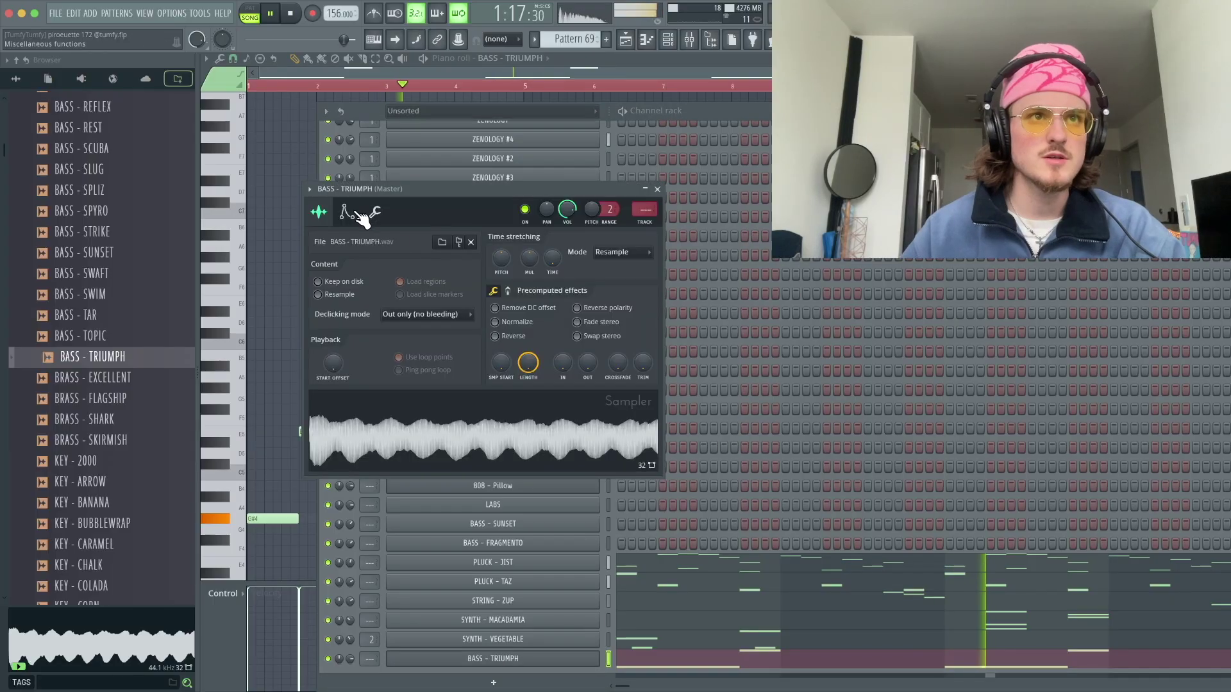
click(347, 212)
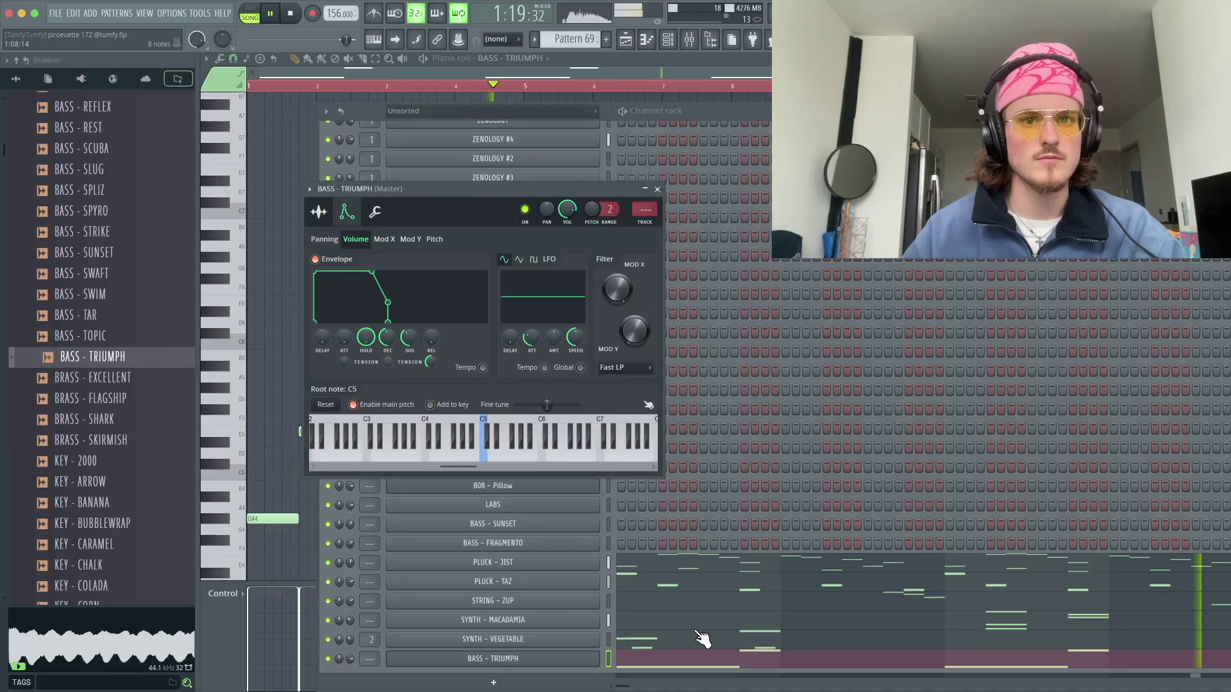
- Apply legato to all BASS - TRIUMPH notes so each one reaches the next, and remove the stray note in bar 7
click(692, 660)
key(super+a)
key(super+l)
click(718, 311)
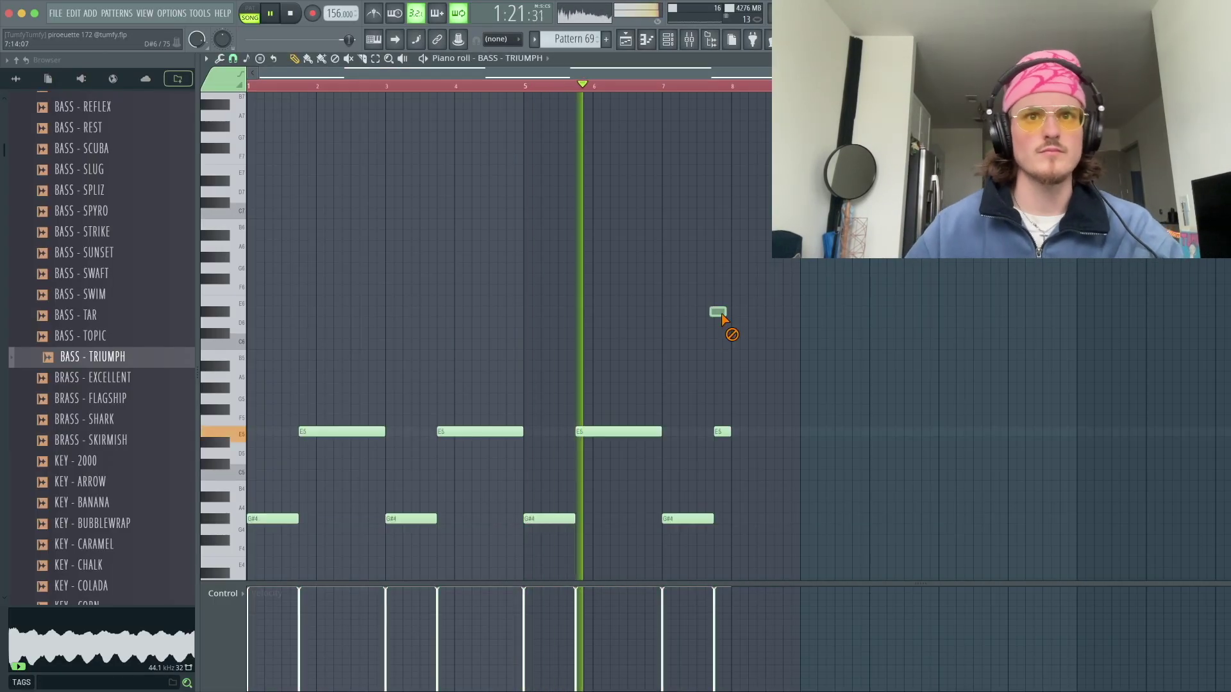
right_click(719, 311)
- Add KEY - CHALK as a new channel and open its envelope settings
click(668, 40)
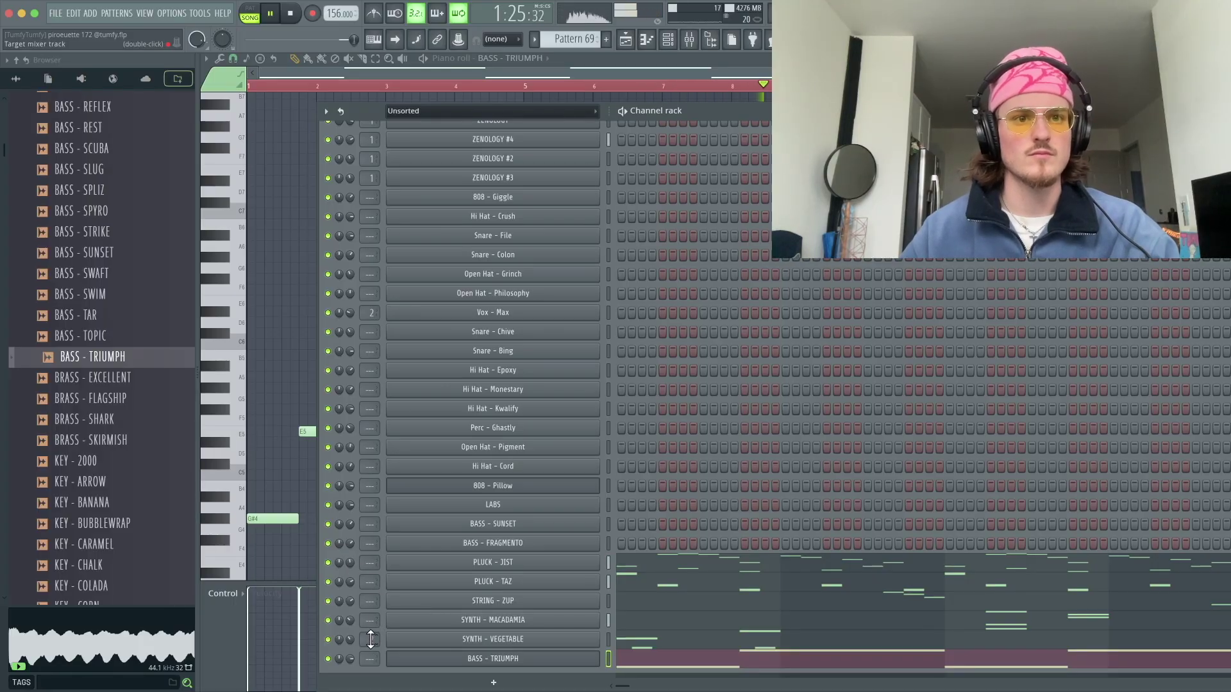
click(125, 568)
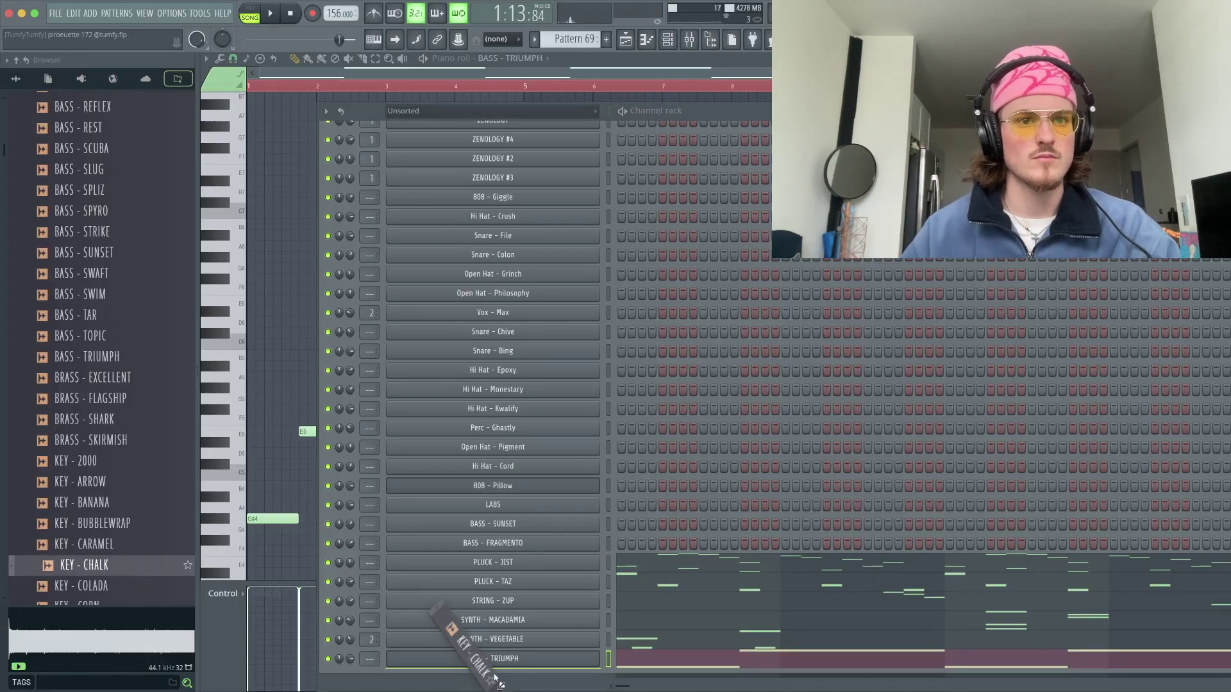
drag(500, 683, 498, 676)
key(space)
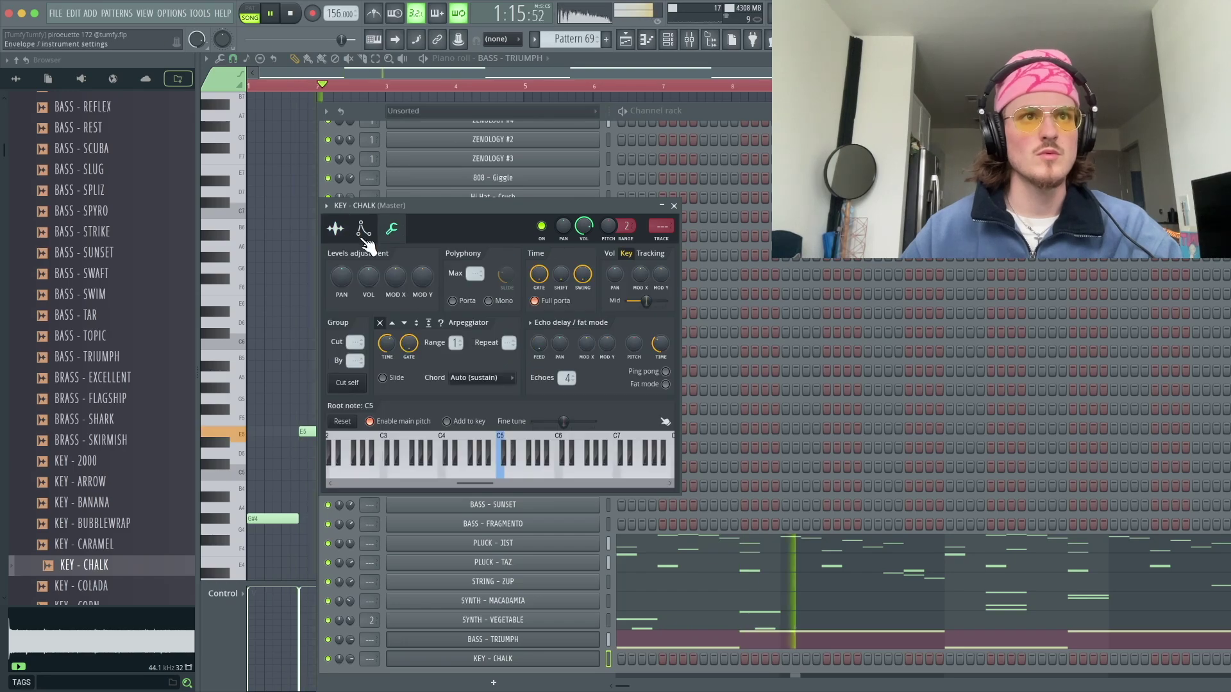
click(363, 231)
click(674, 206)
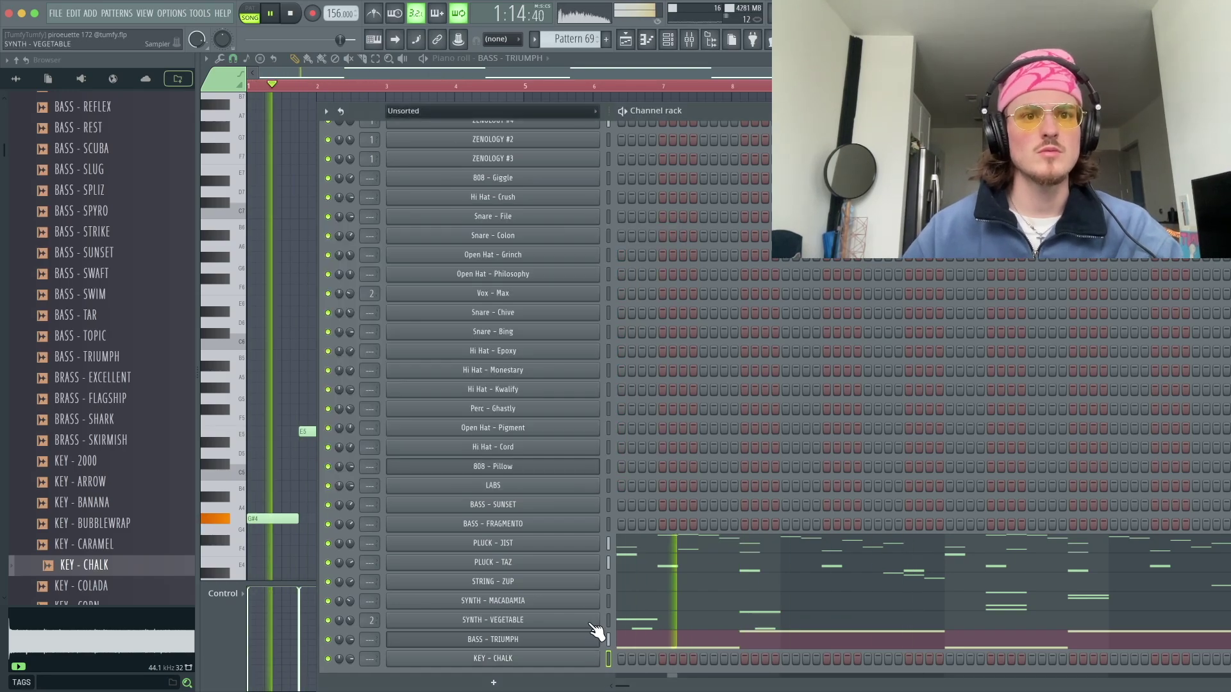
- In KEY - CHALK's piano roll, place B4, C#5, D#5, F#5, A#5, B5 and F#6 as a rising staggered run from bar 2
right_click(602, 654)
click(649, 500)
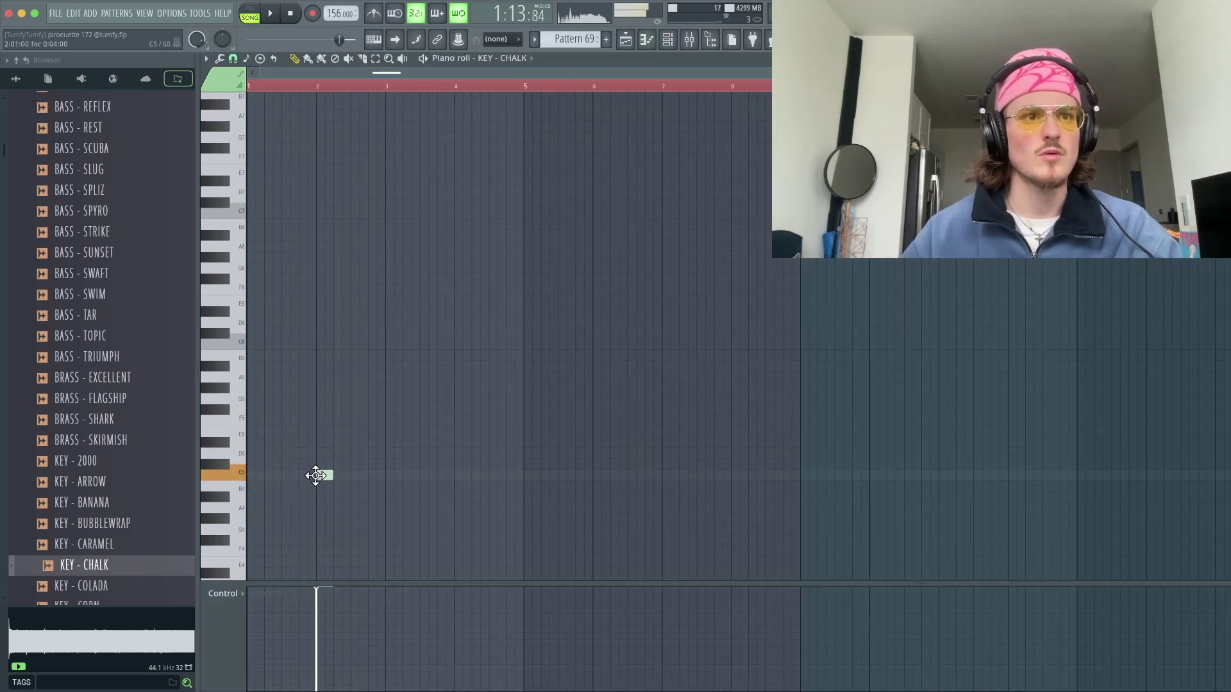
key(space)
drag(330, 487, 484, 486)
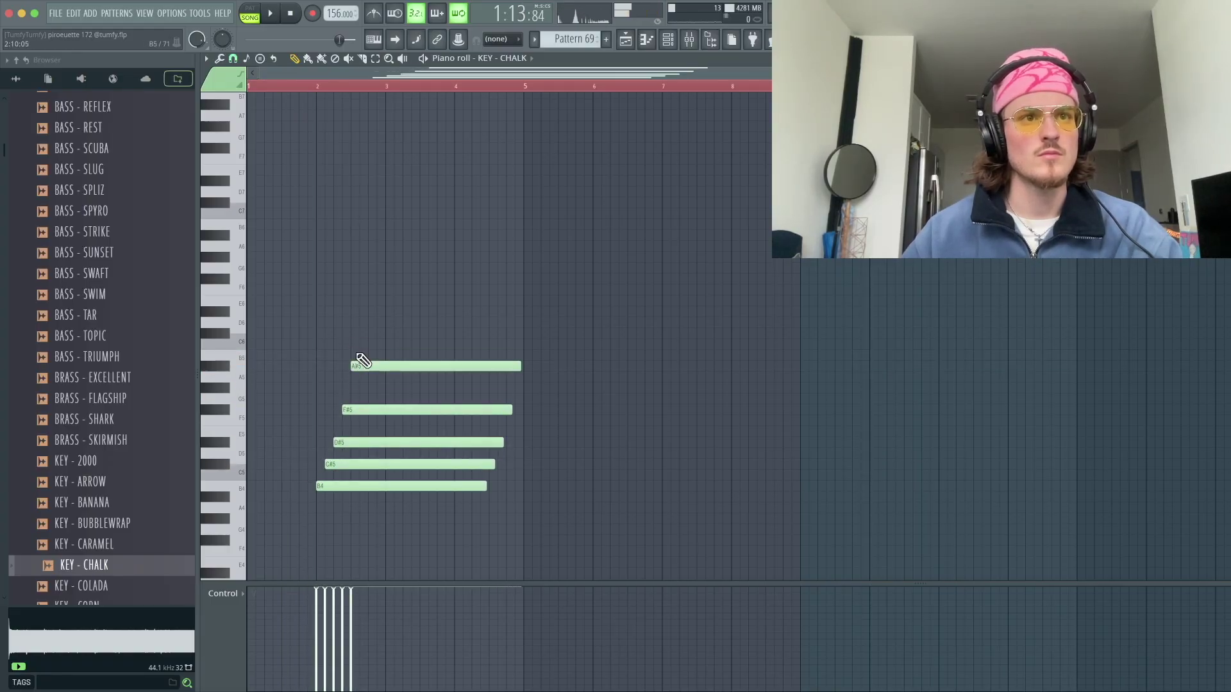
click(668, 40)
right_click(294, 495)
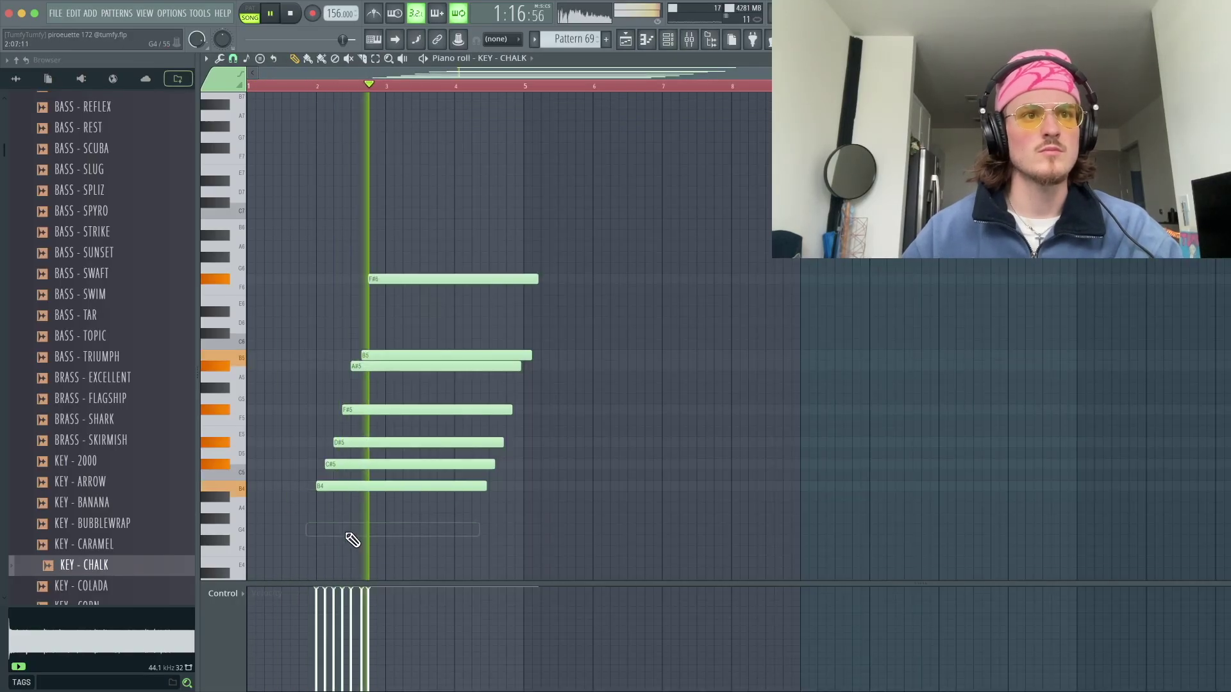
- Slice the rising run at the start of bar 3 and delete everything past the cut
scroll(388, 547, up, 5)
drag(556, 252, 557, 517)
key(p)
right_click(609, 488)
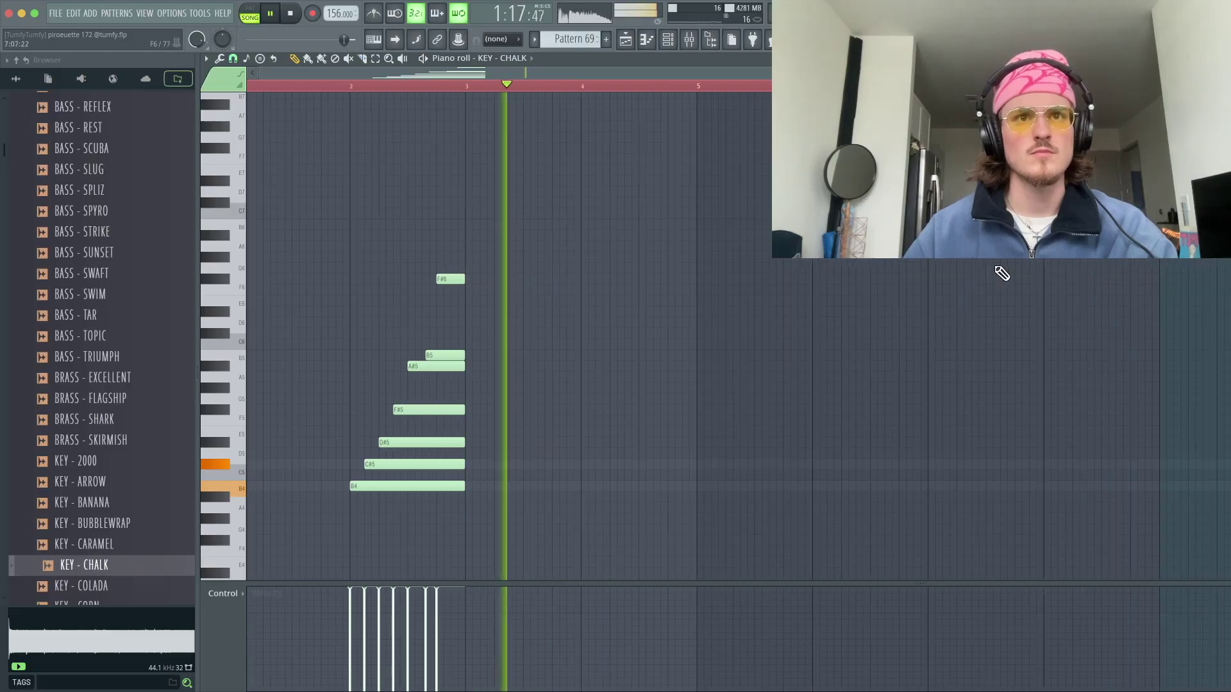
- Duplicate the rising run four bars on to bar 6, and copy it to the start of bar 4
scroll(1003, 269, down, 4)
key(ctrl+a)
ctrl+drag(619, 114, 625, 121)
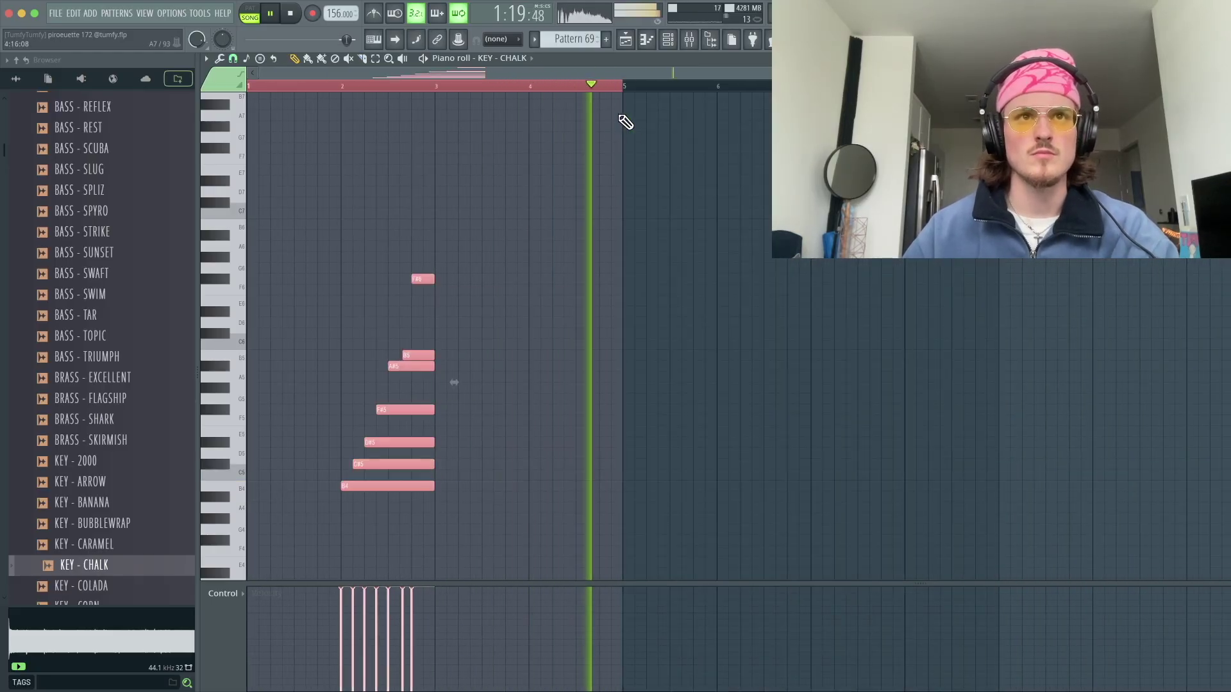
key(ctrl+b)
ctrl+drag(705, 209, 888, 522)
shift+drag(728, 485, 549, 481)
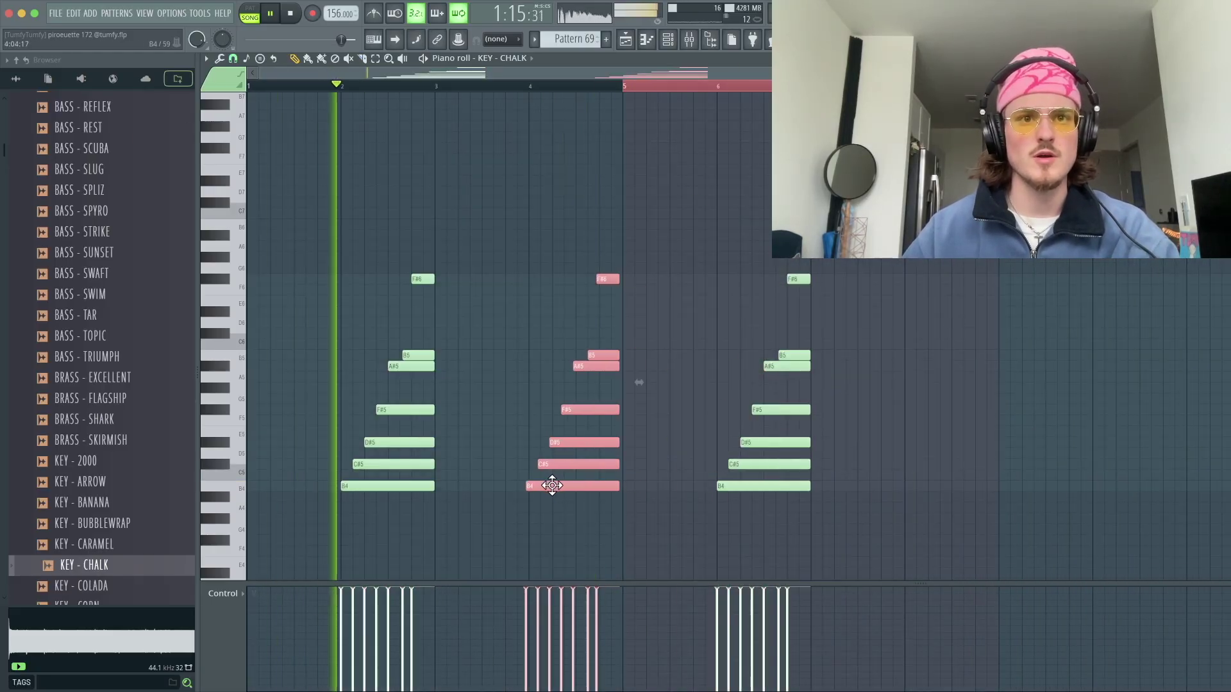
- Raise the bar 4 copy by one octave and flip it horizontally into a descending run
key(ctrl+Up)
key(alt+y)
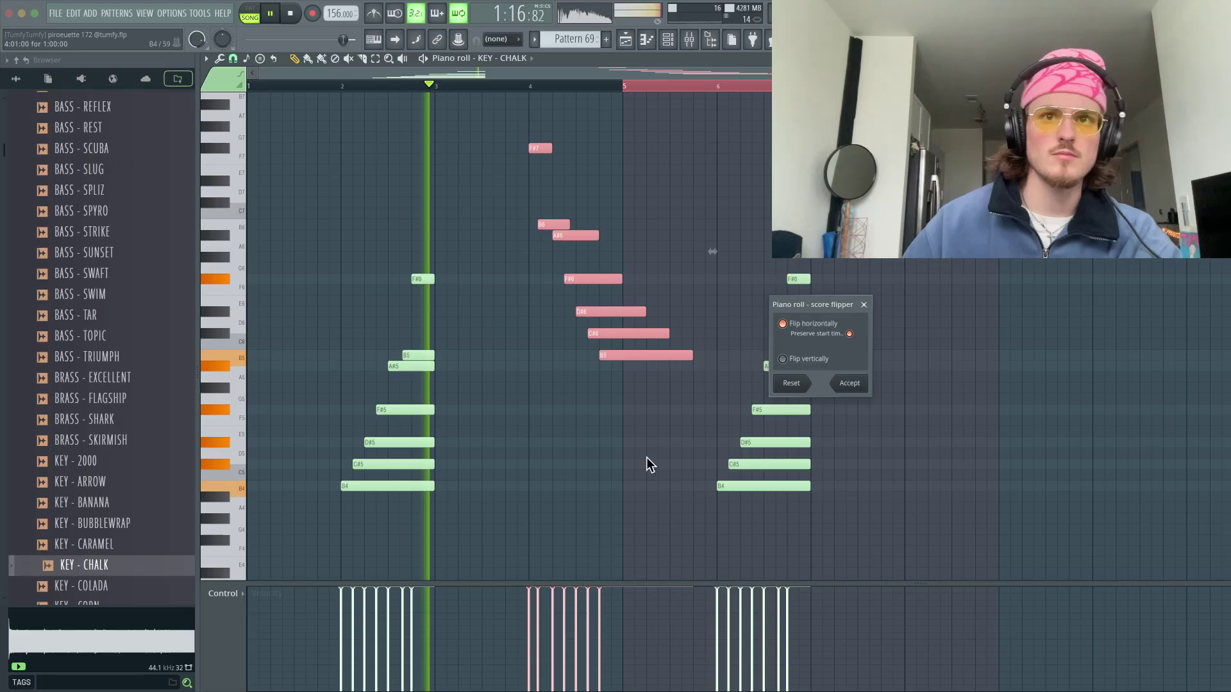
click(850, 383)
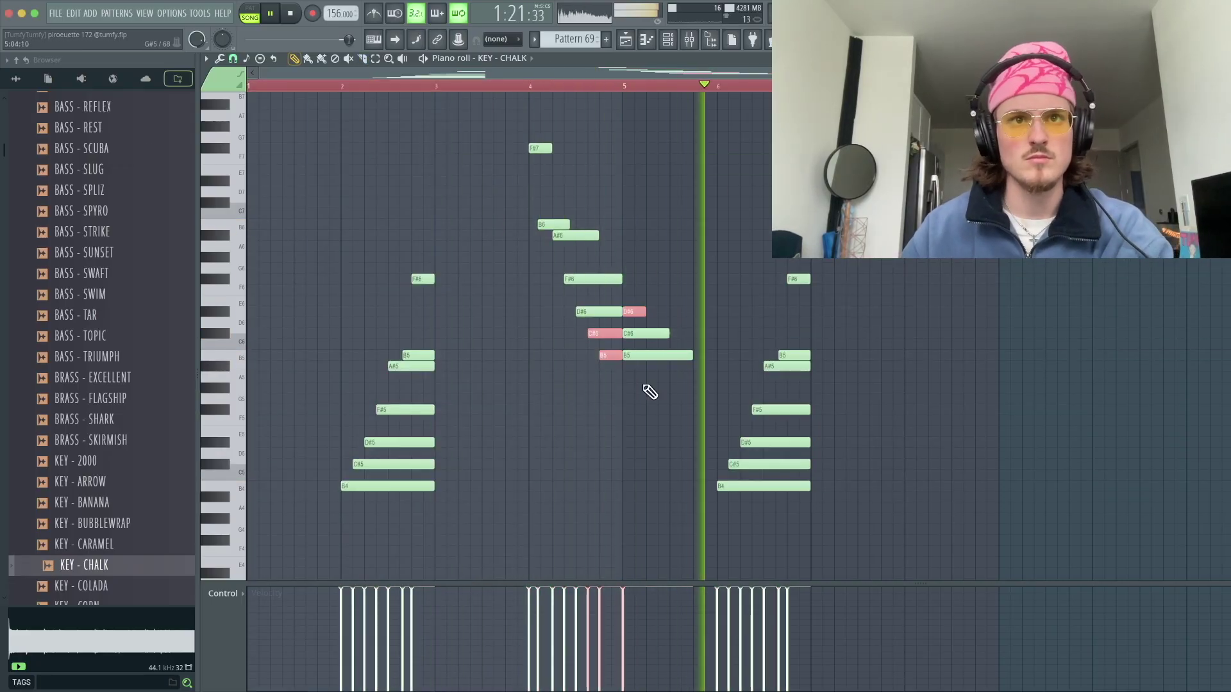
- Lower the first note of the bar 4 run to B5 and lengthen it up to the run's closing B5
click(535, 87)
key(space)
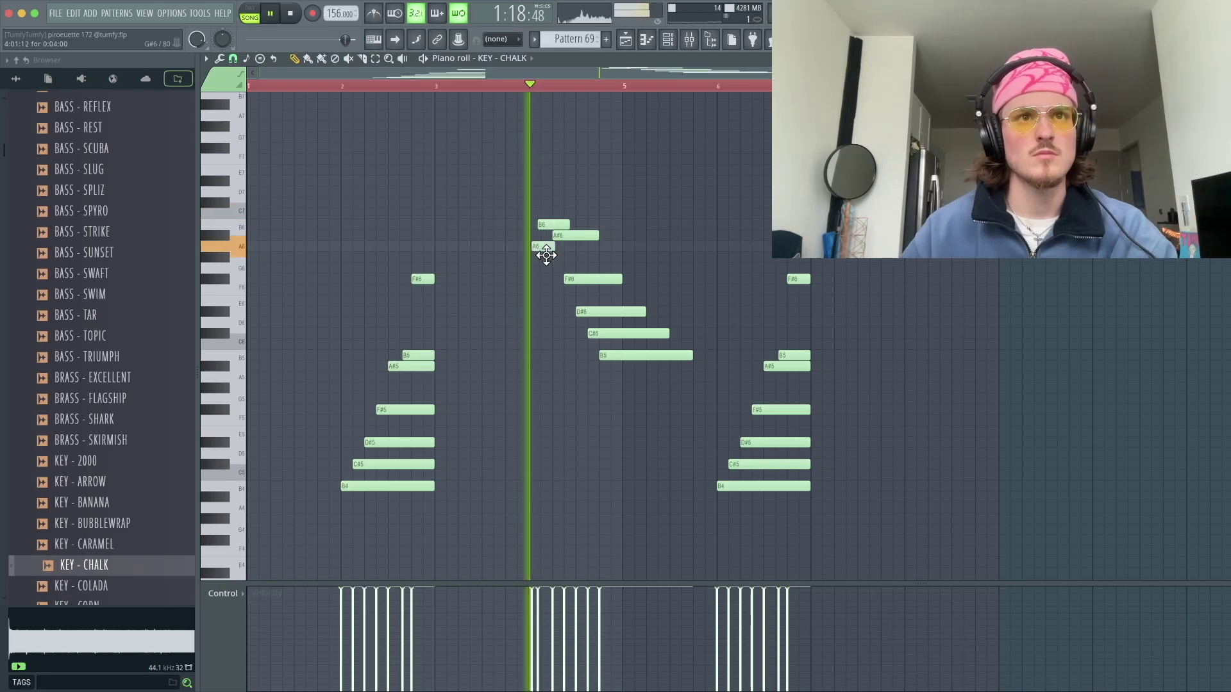
key(space)
drag(547, 255, 573, 316)
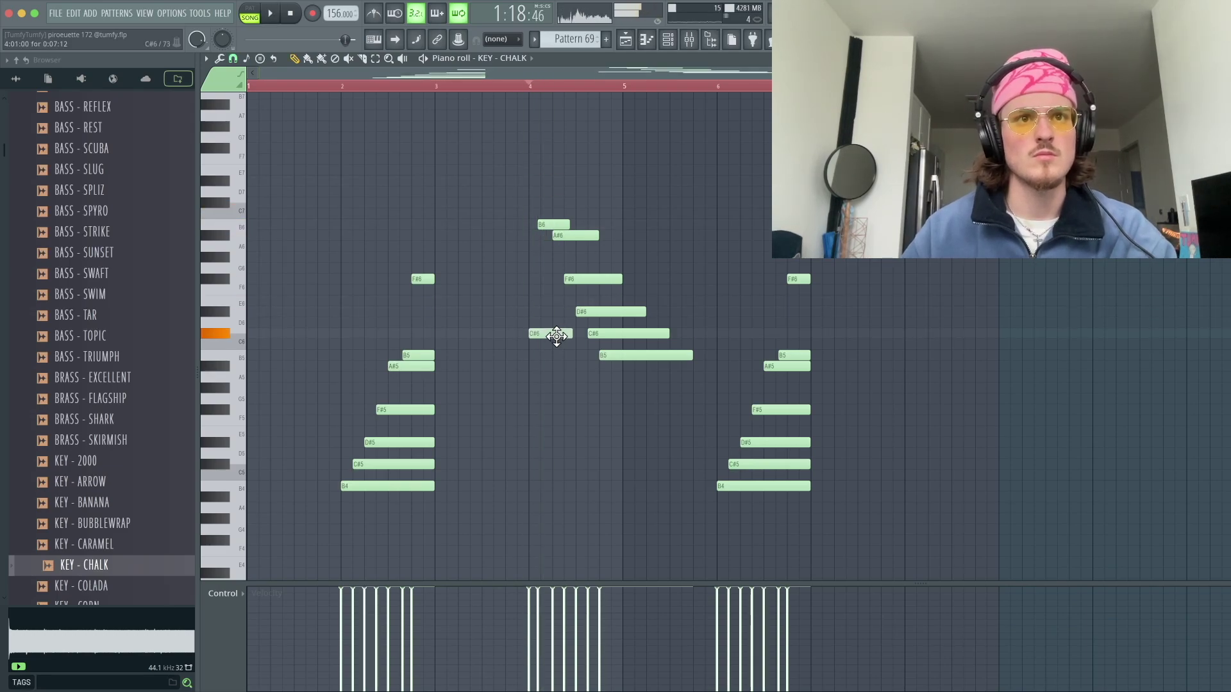
key(space)
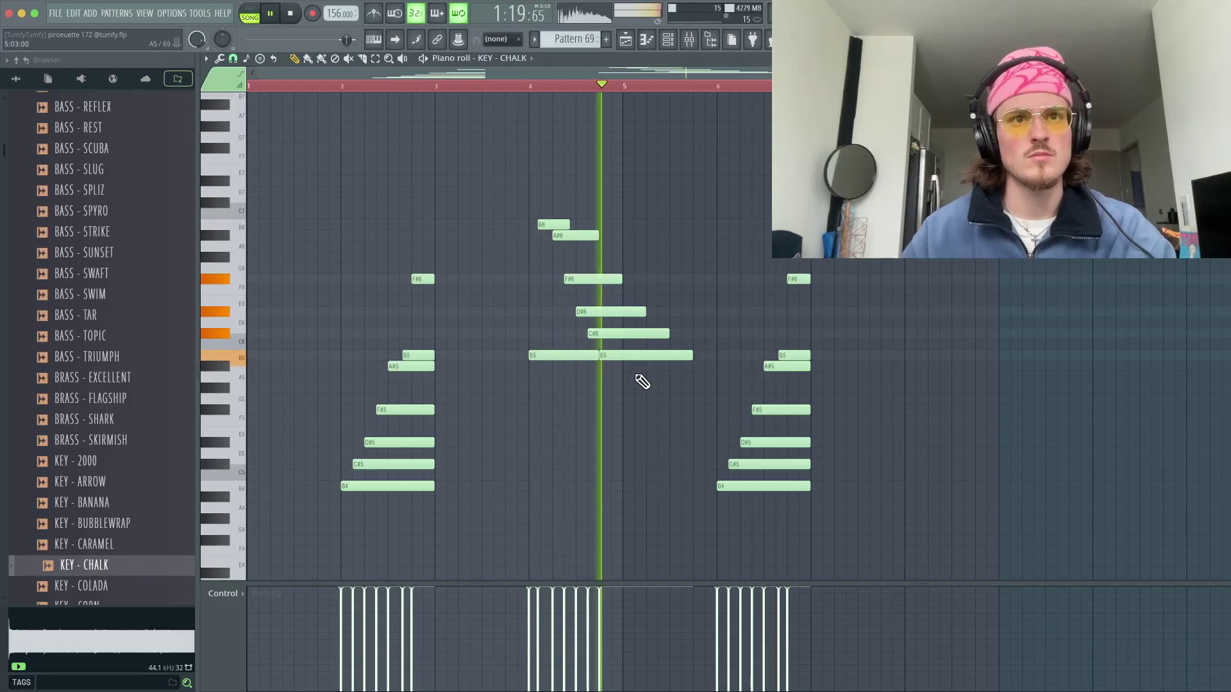
- Trim the bar 4 run's overhanging notes at beat 2 of bar 5 and delete the copied run in bar 6
key(c)
drag(648, 370, 656, 325)
key(space)
key(space)
key(p)
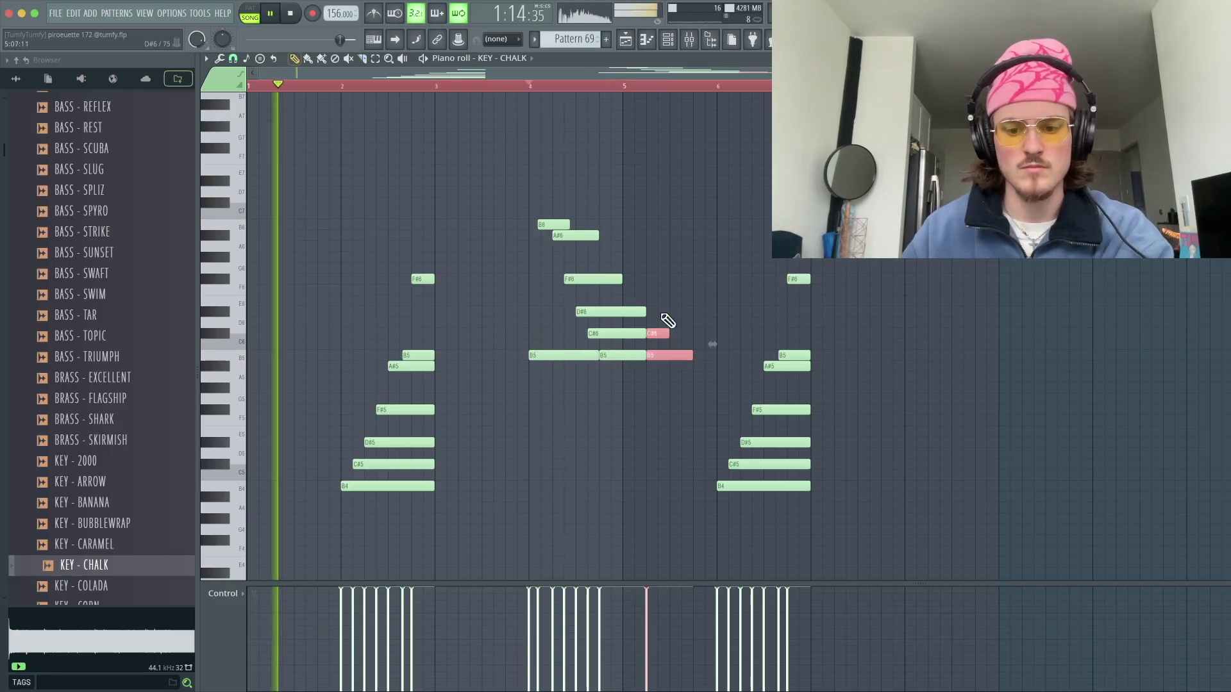
right_click(660, 334)
right_click(786, 356)
right_click(797, 280)
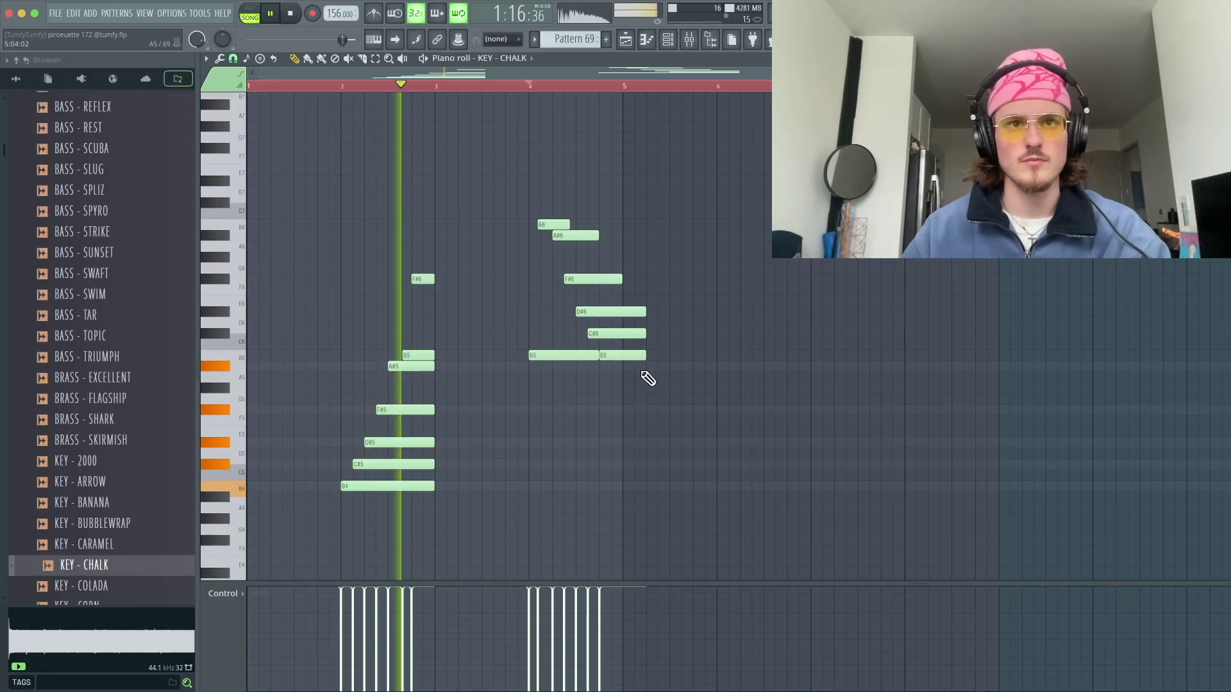
- Slice the descending run at the start of bar 5 and delete the remaining tails
key(c)
drag(625, 370, 634, 303)
key(p)
right_click(637, 312)
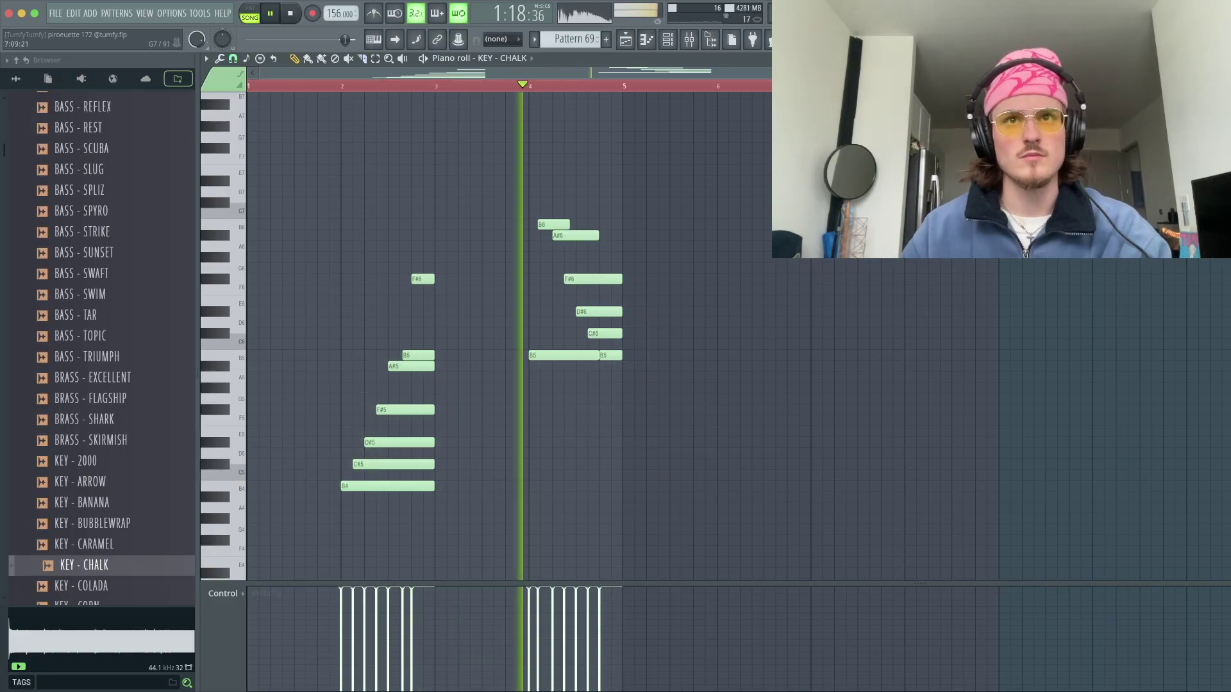
- Duplicate the whole four-bar KEY - CHALK phrase so it repeats from bar 5
key(ctrl+a)
key(ctrl+b)
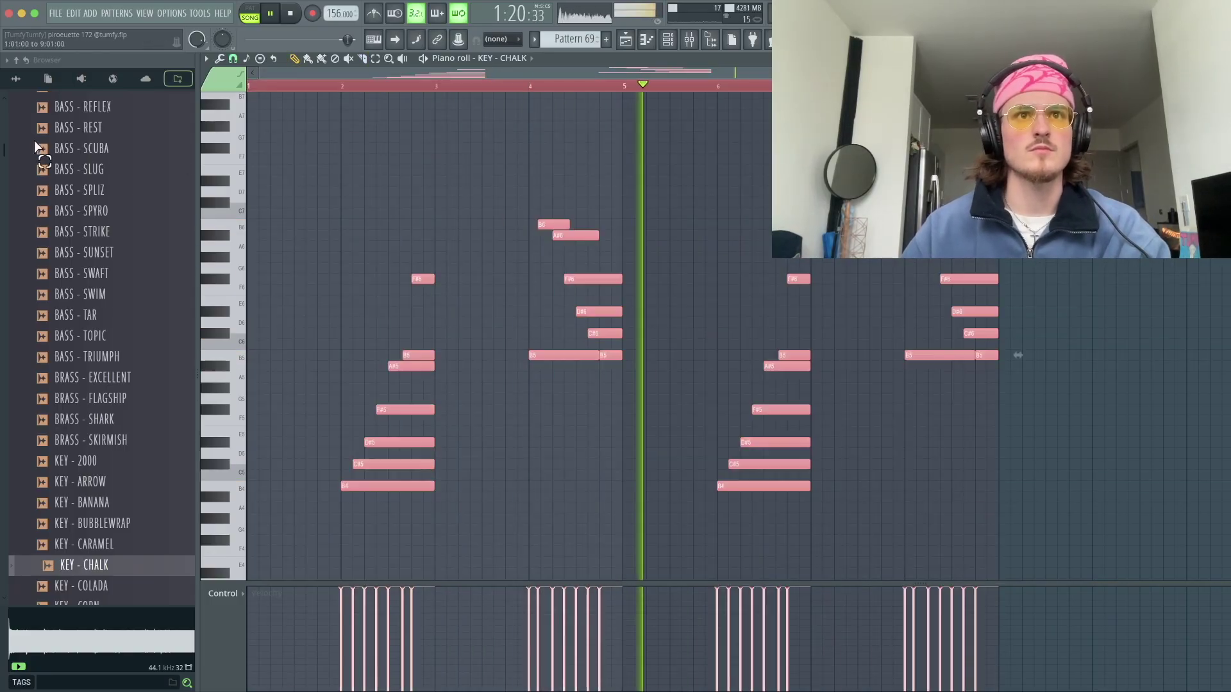
click(570, 168)
right_click(570, 169)
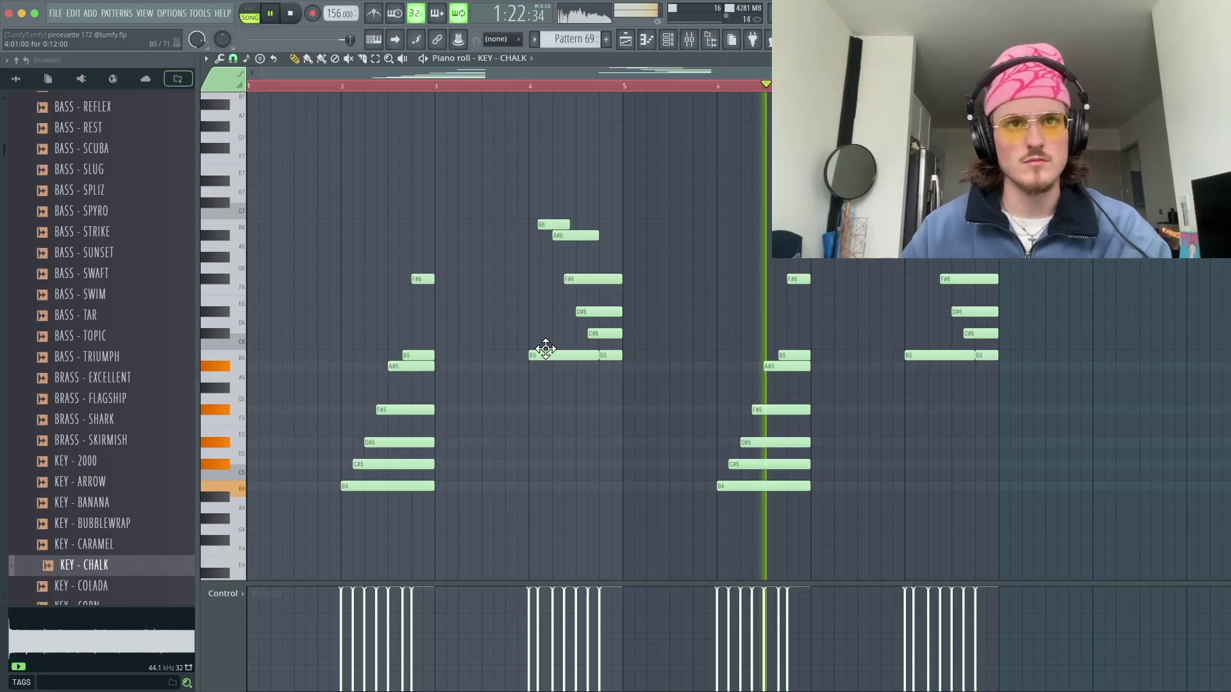
right_click(562, 467)
scroll(603, 481, down, 3)
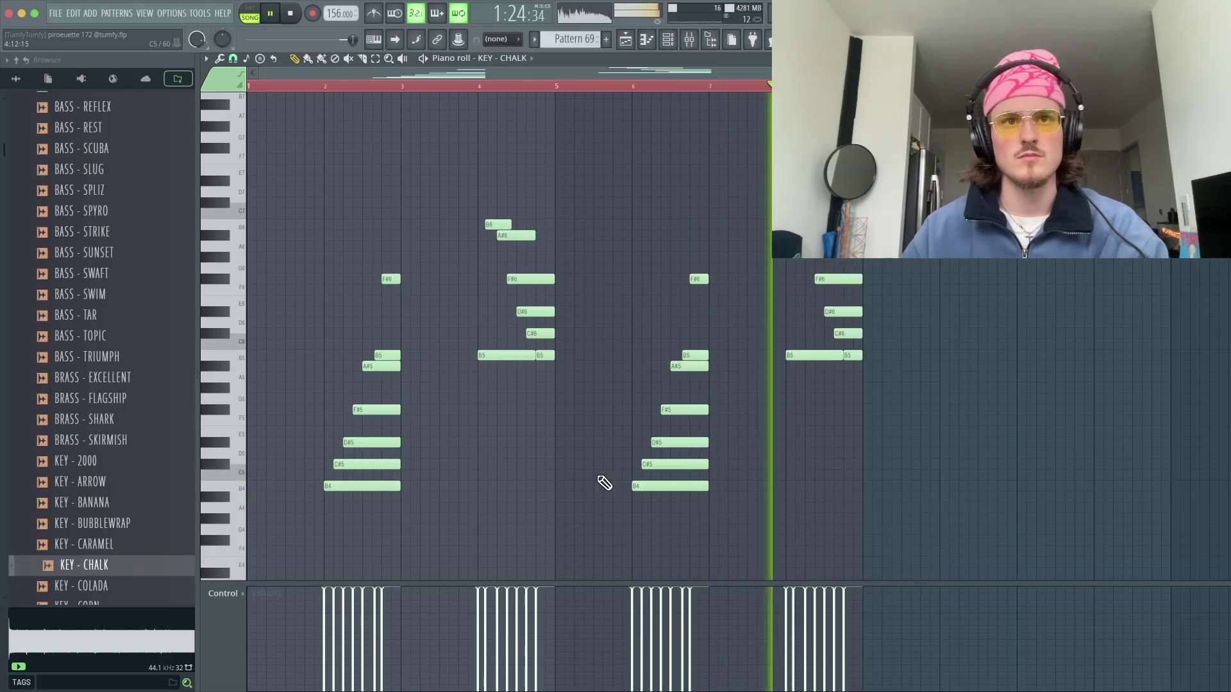
scroll(403, 442, up, 3)
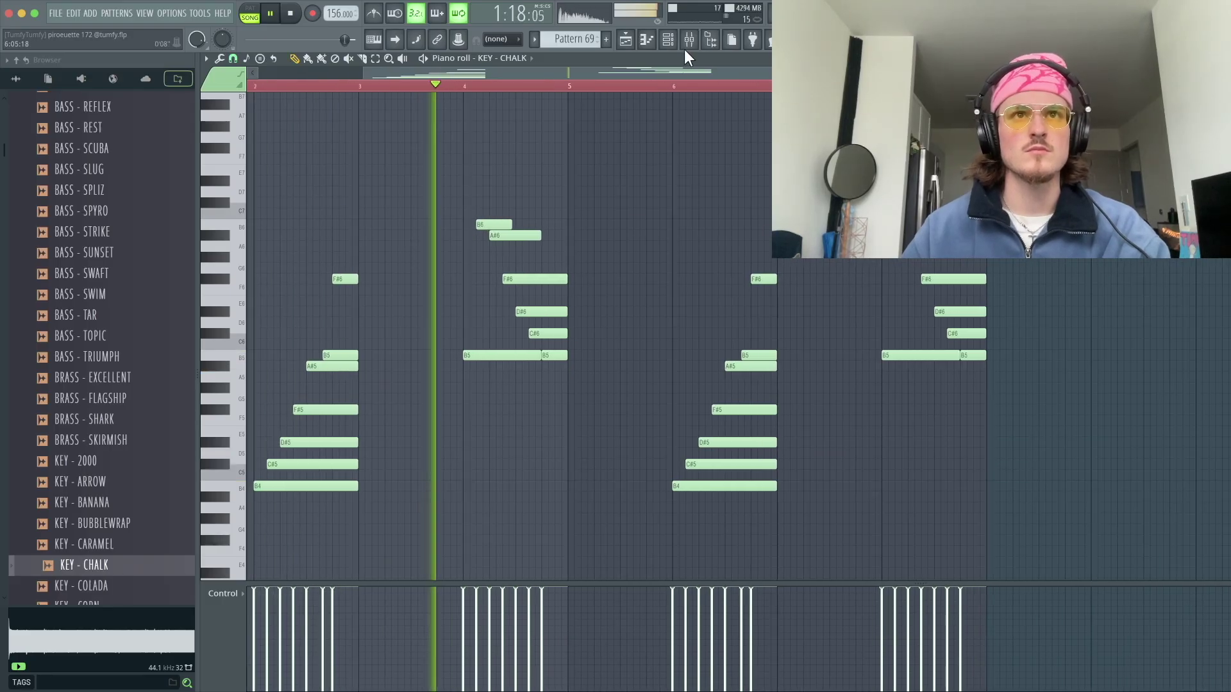
- Clone the KEY - CHALK channel
click(668, 40)
right_click(499, 660)
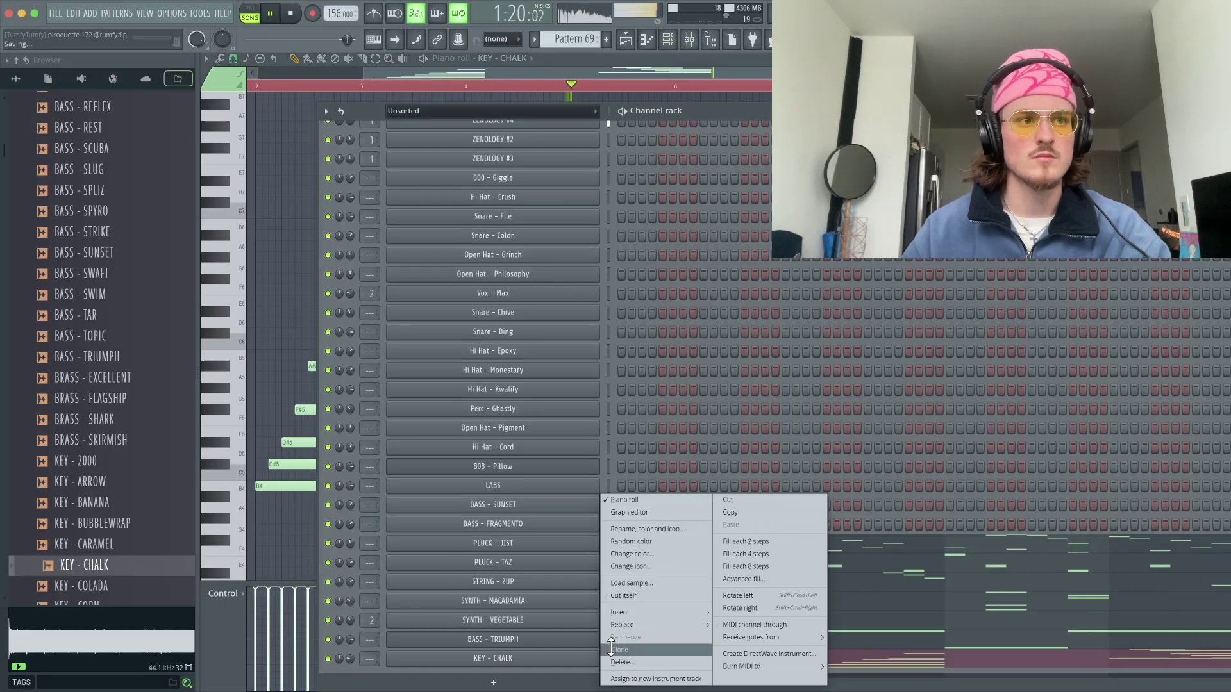
click(619, 649)
- Audition the KEY and LEAD one-shots in the sample browser, from KEY - POSSESS down to LEAD - BOOT
scroll(97, 580, down, 8)
click(96, 577)
key(space)
click(107, 400)
click(105, 420)
click(99, 443)
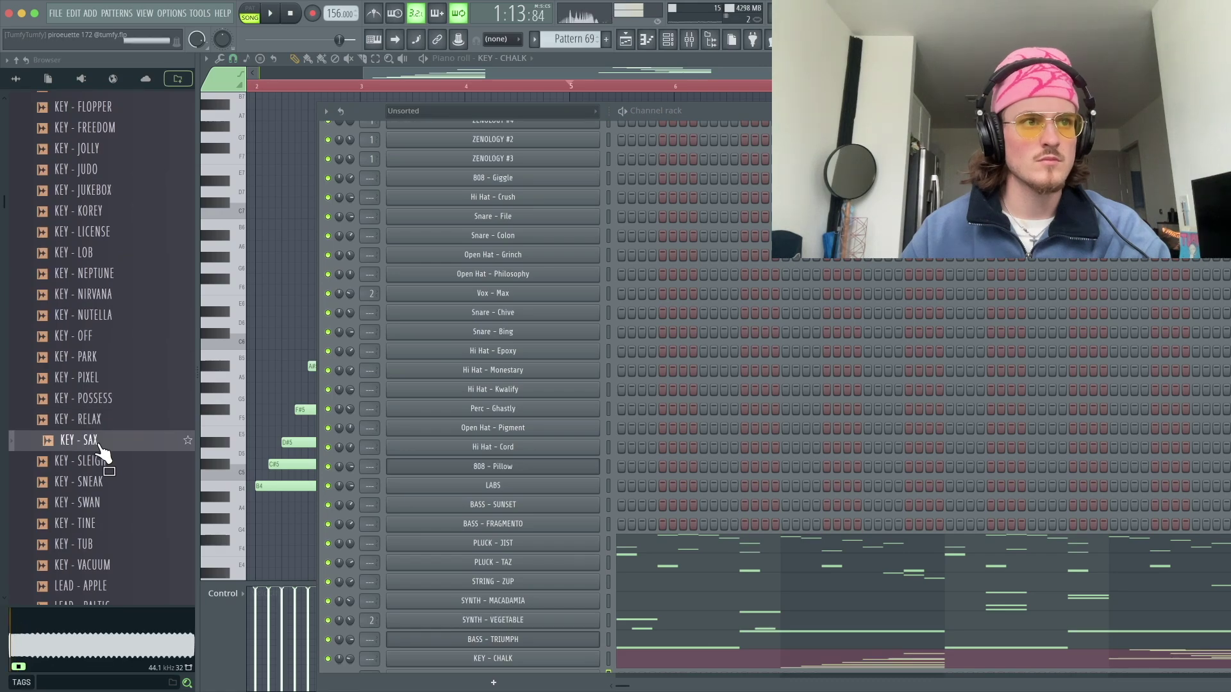
click(99, 463)
click(109, 506)
scroll(113, 513, down, 2)
click(100, 463)
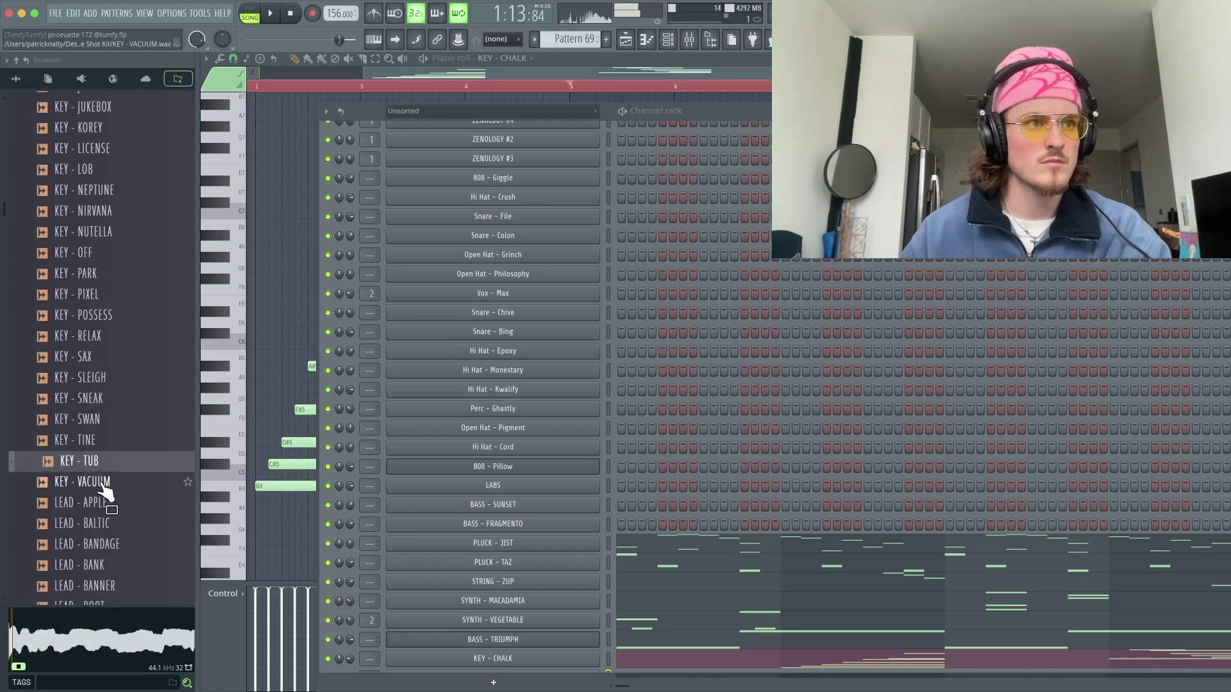
click(102, 482)
click(109, 504)
scroll(110, 504, down, 4)
click(111, 338)
click(106, 357)
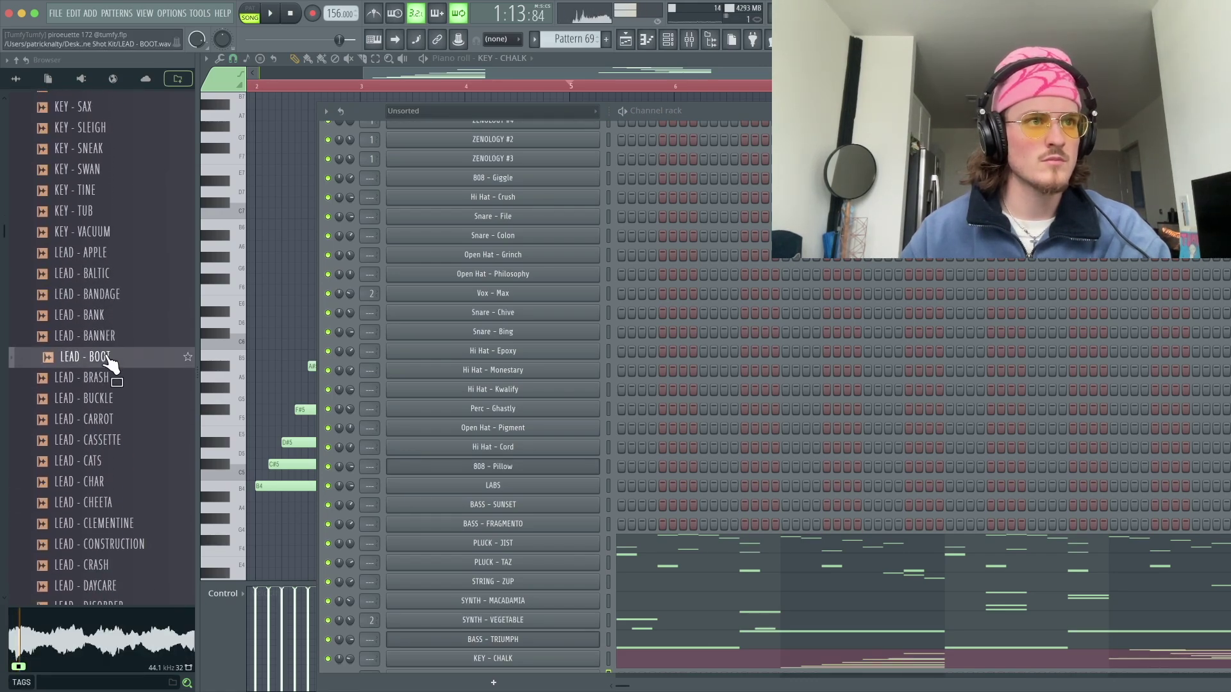
- Load LEAD - BANNER into the channel below KEY - CHALK and open its volume envelope settings
click(103, 343)
drag(518, 673, 518, 673)
key(space)
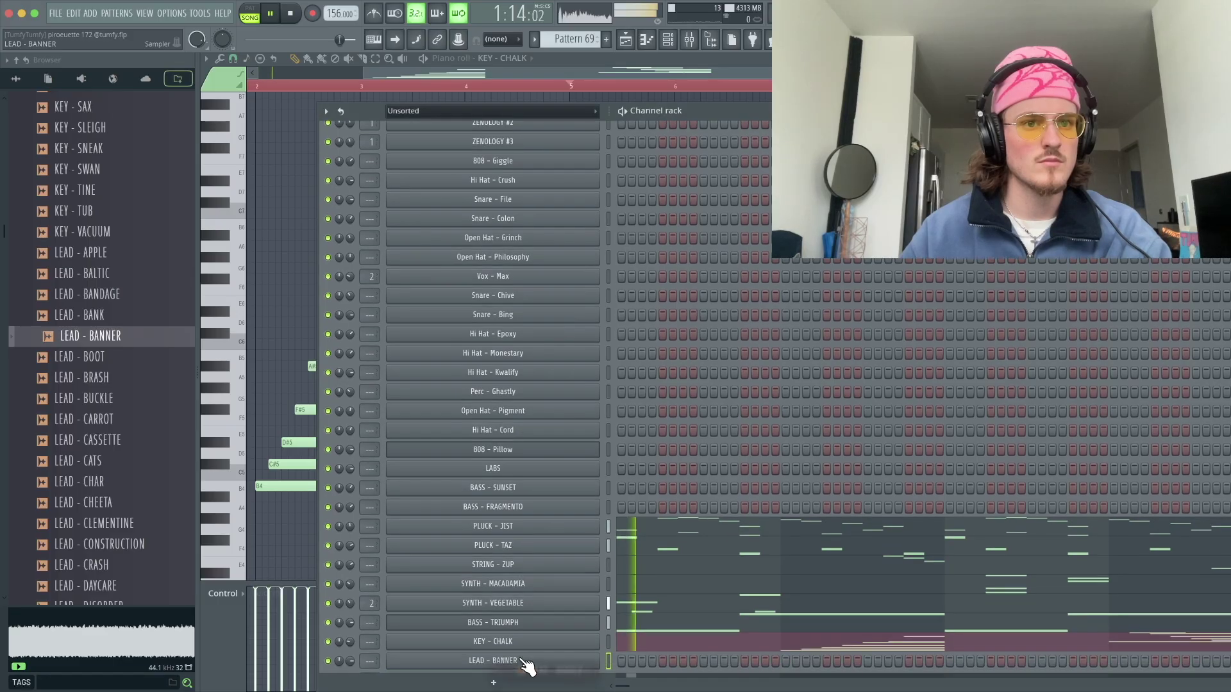
click(264, 128)
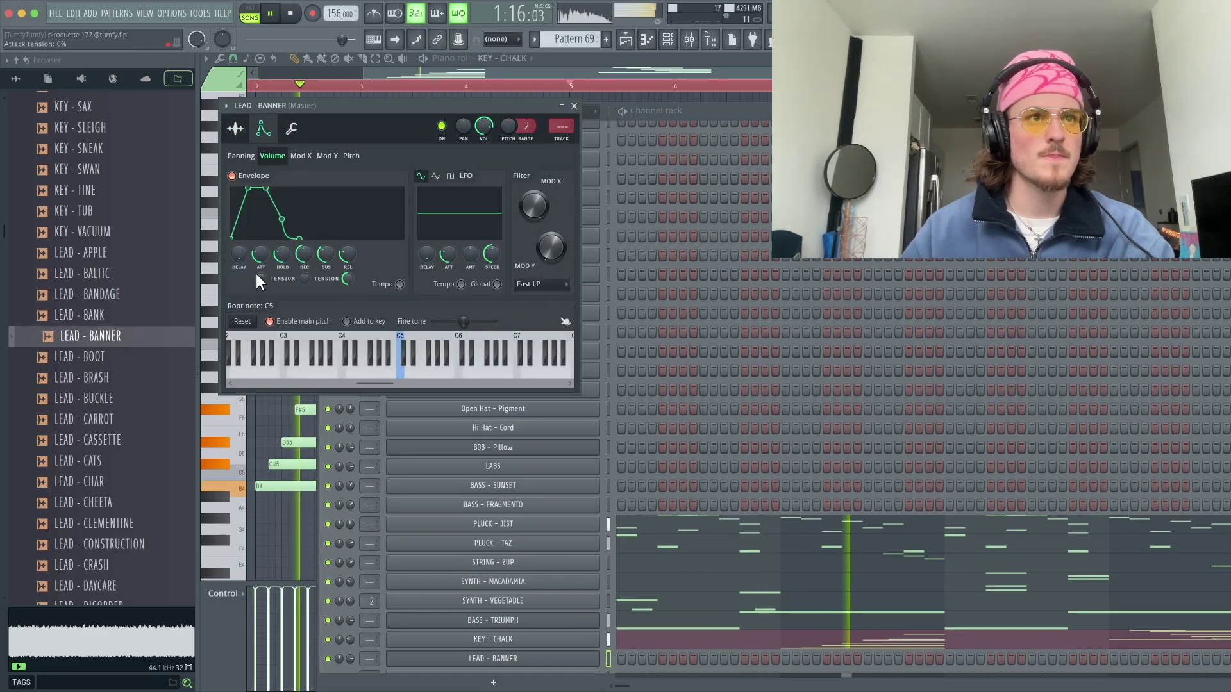
- In PLUCK - JIST's piano roll, replace bar 3's high A#6, B6, A#6 figure with D#6, E6, D#6 and C#6
click(659, 536)
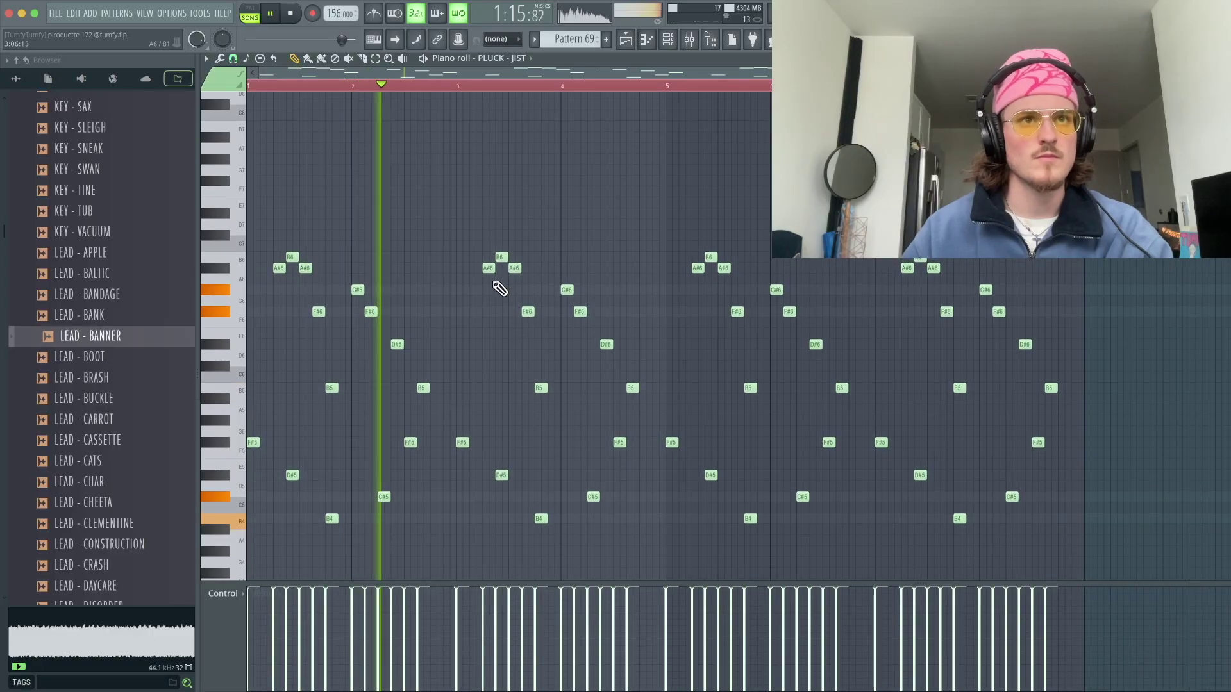
right_click(500, 256)
right_click(488, 268)
key(space)
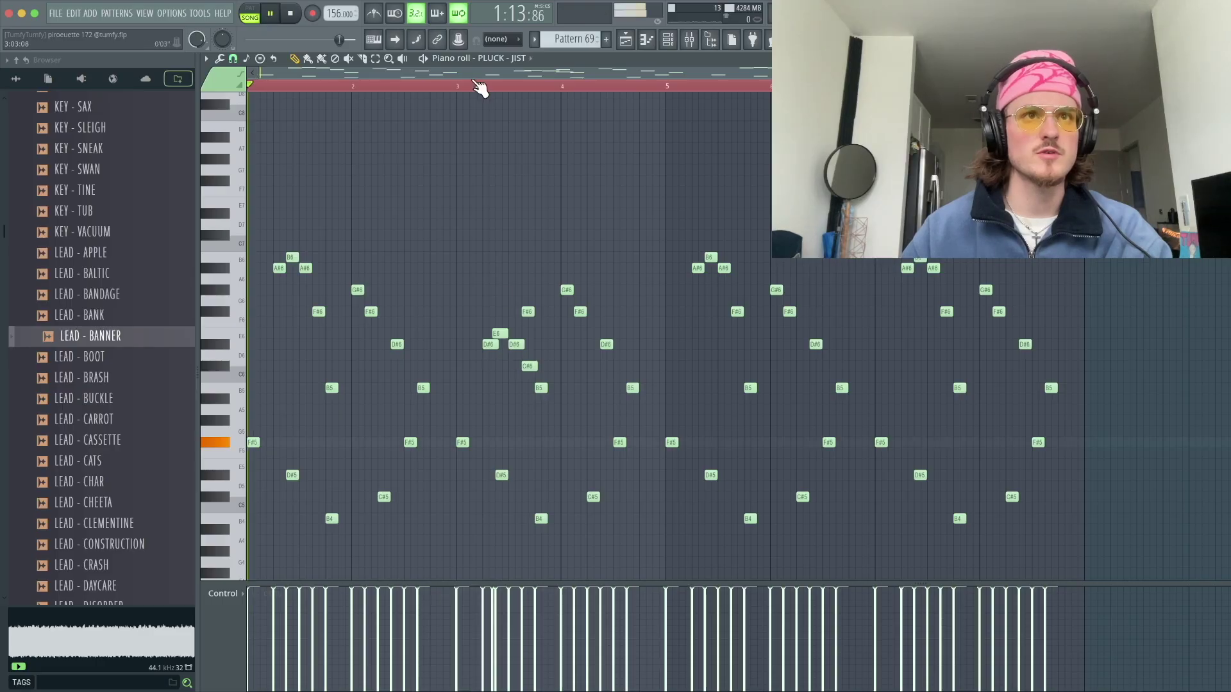
- Align the new E6 with the D#5 below it in bar 3, and delete the F#6 above the C#6
click(479, 86)
drag(512, 334, 509, 334)
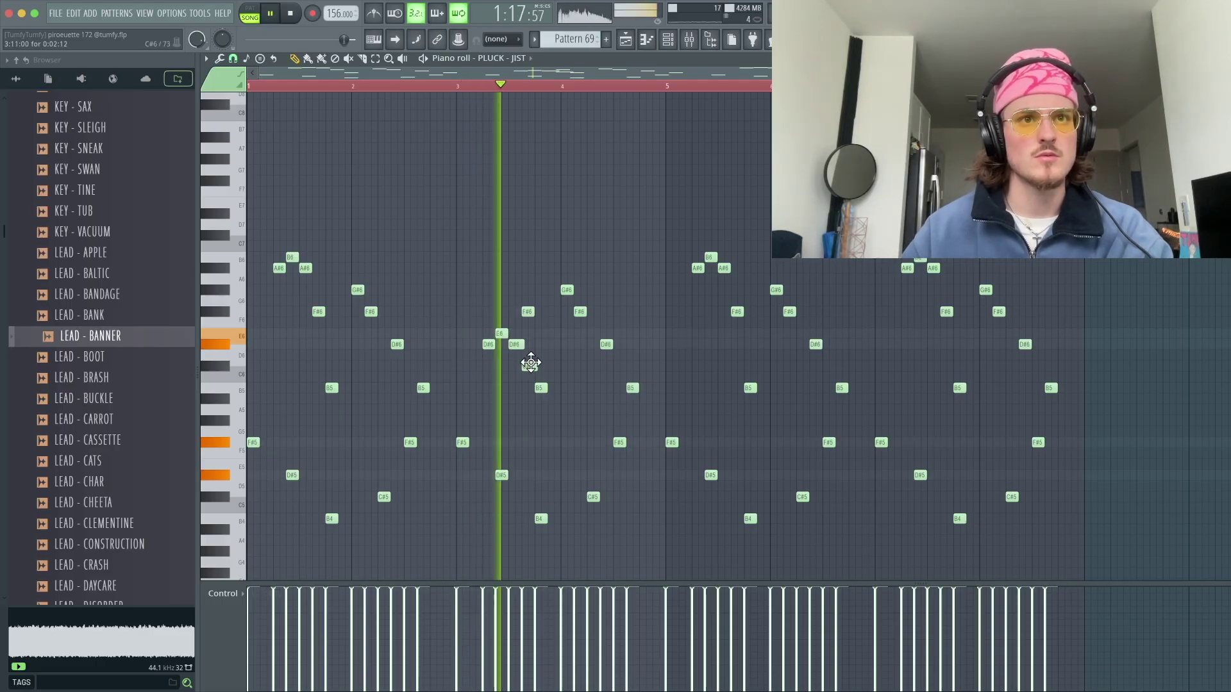
right_click(528, 312)
click(481, 85)
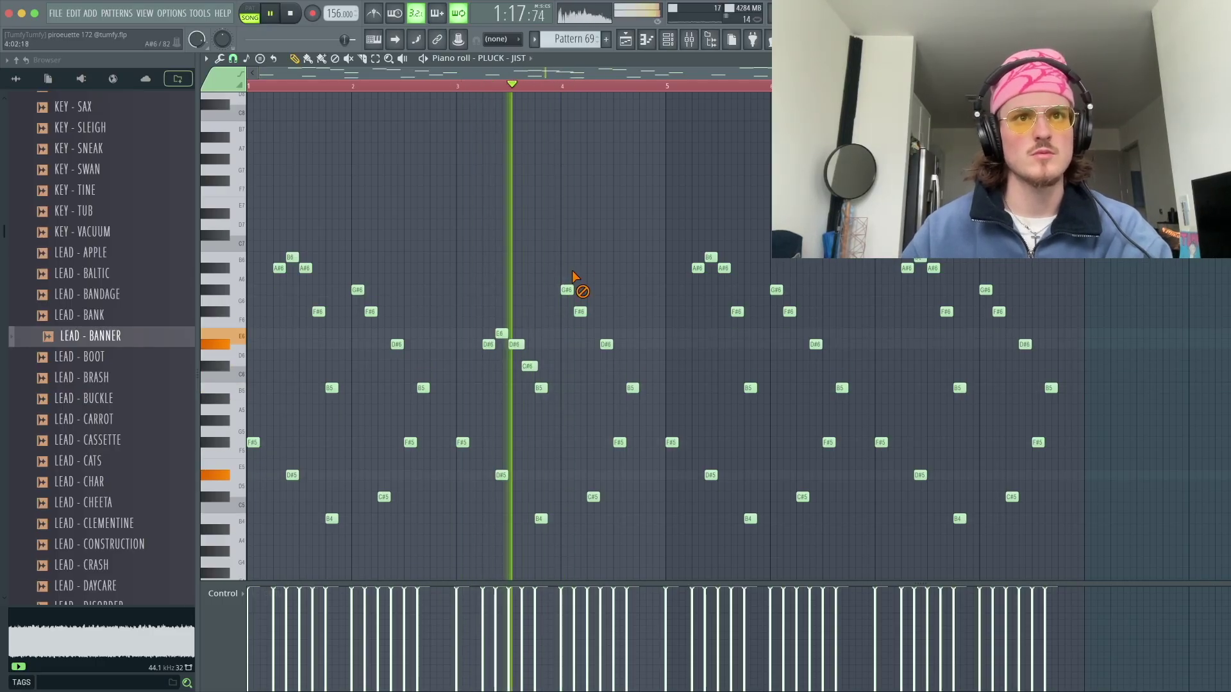
- In bar 4 of PLUCK - JIST, replace the high G#6 and F#6 with A#5 and B5, and shift the F#5 slightly earlier
right_click(567, 289)
key(space)
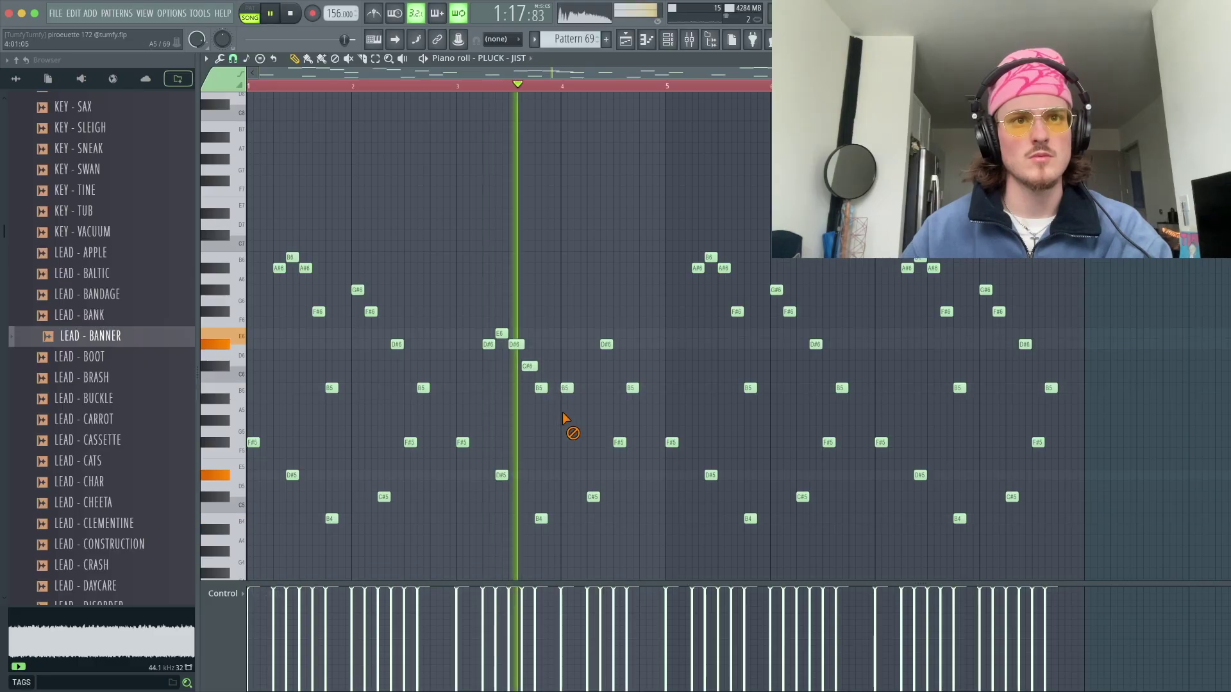
right_click(566, 388)
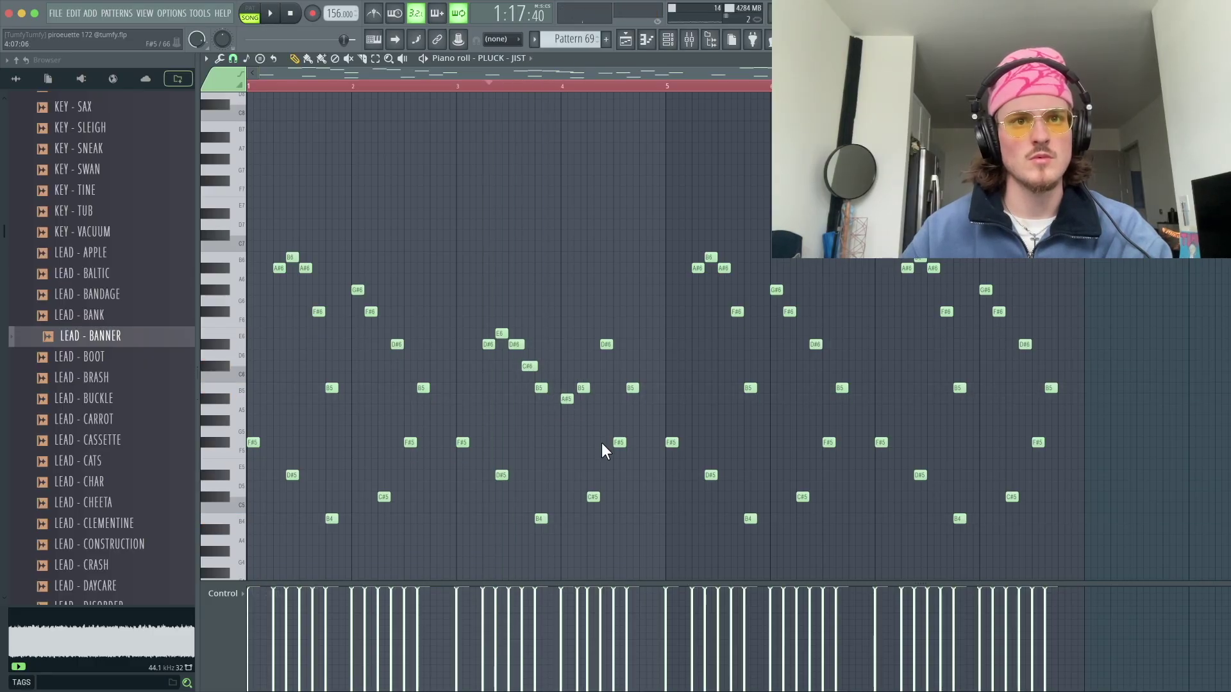
click(606, 443)
drag(584, 389, 581, 389)
right_click(620, 443)
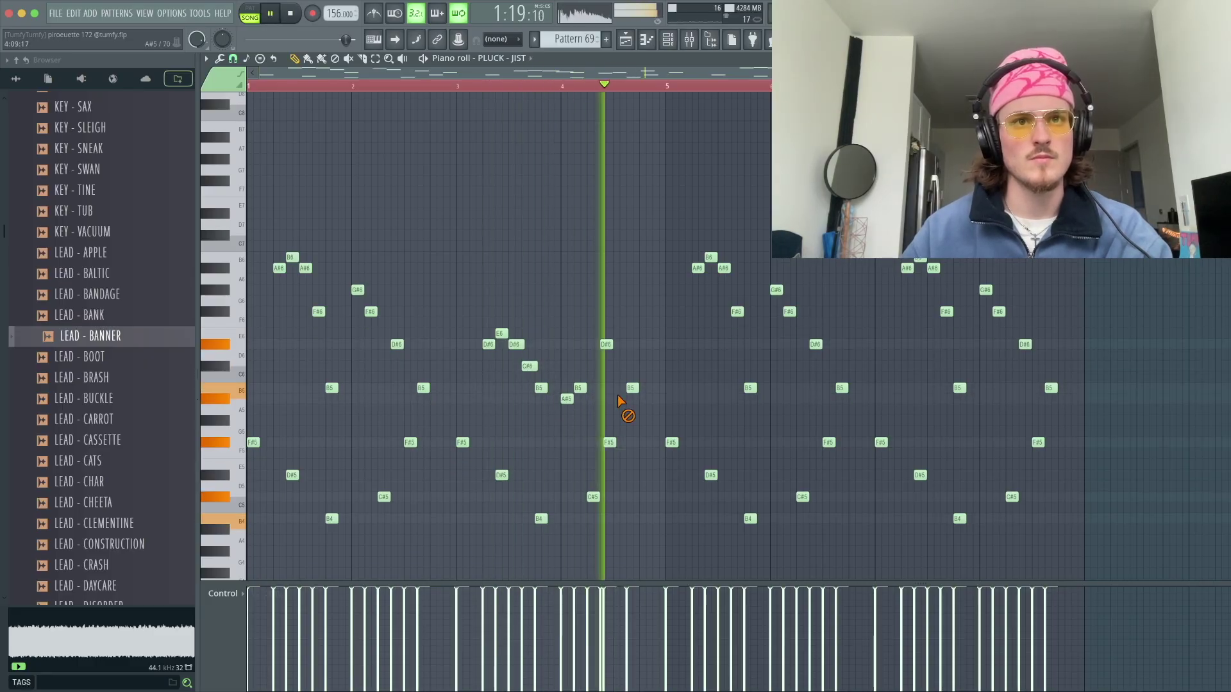
- Delete the D#6 above the shifted F#5 in bar 4 and replay the pluck phrase
right_click(607, 345)
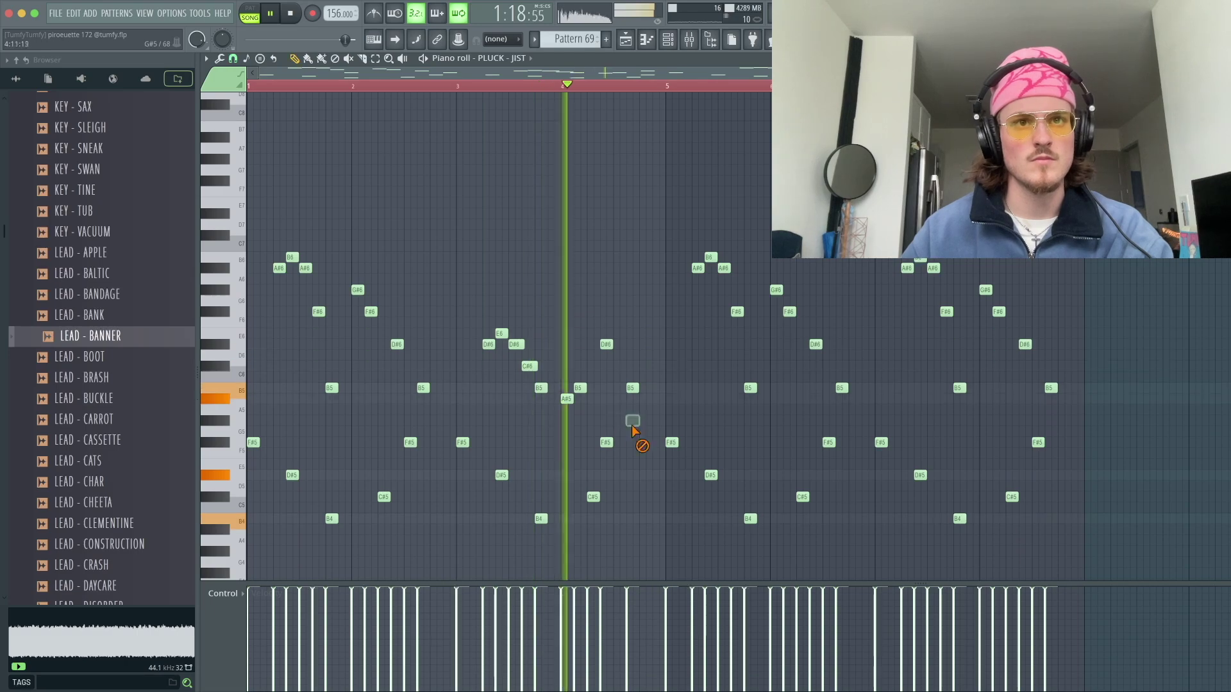
key(super+z)
key(super+z)
right_click(630, 344)
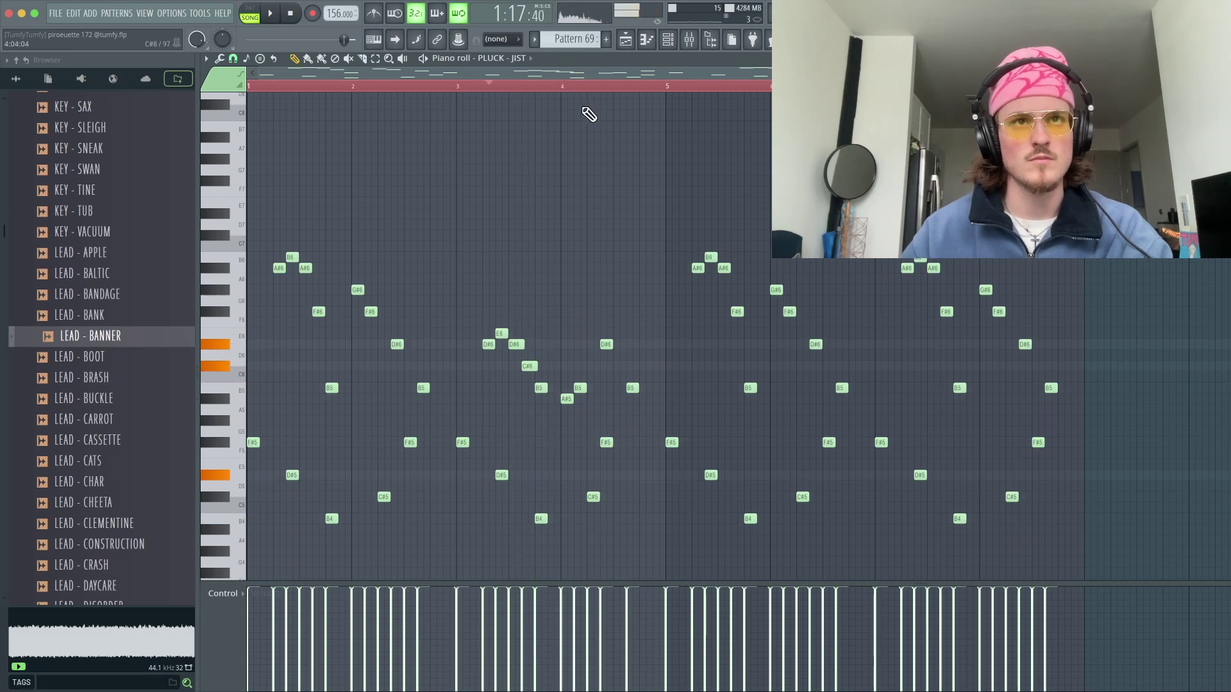
key(space)
drag(608, 346, 604, 307)
right_click(606, 311)
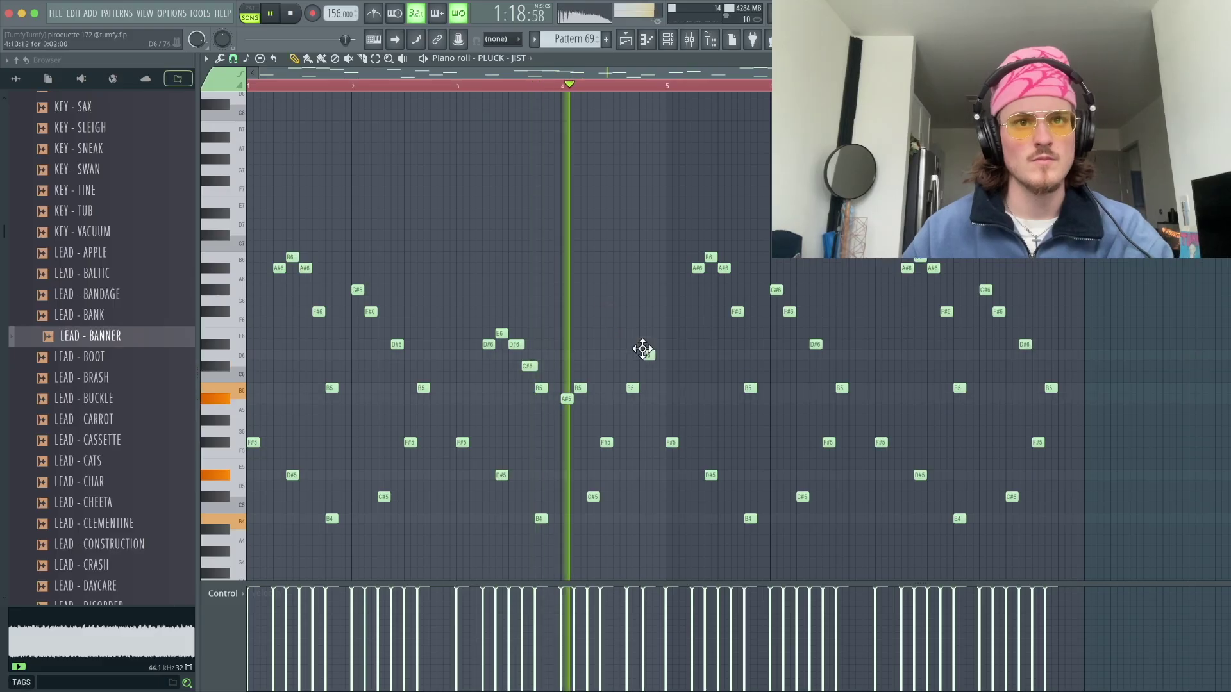
key(space)
key(space)
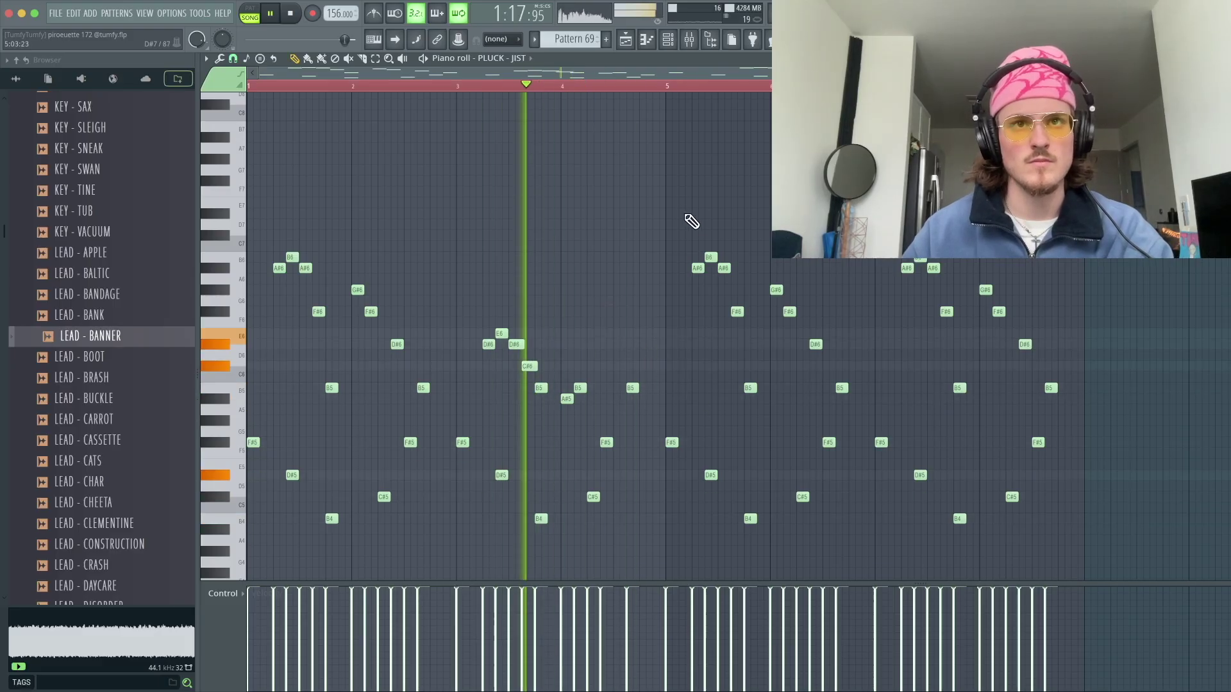
- Clear the pluck notes from bar 5 onward and duplicate the revised first four bars into bars 5 to 8
drag(660, 209, 1226, 593)
key(Delete)
key(ctrl+a)
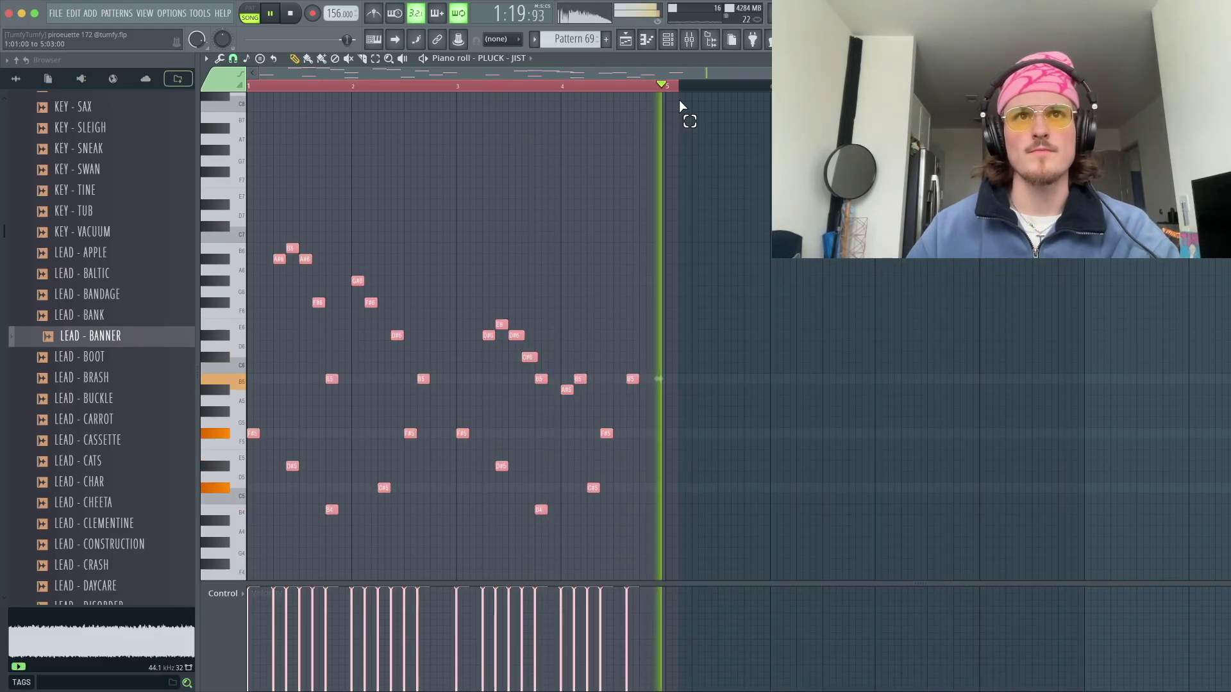
key(ctrl+b)
right_click(599, 161)
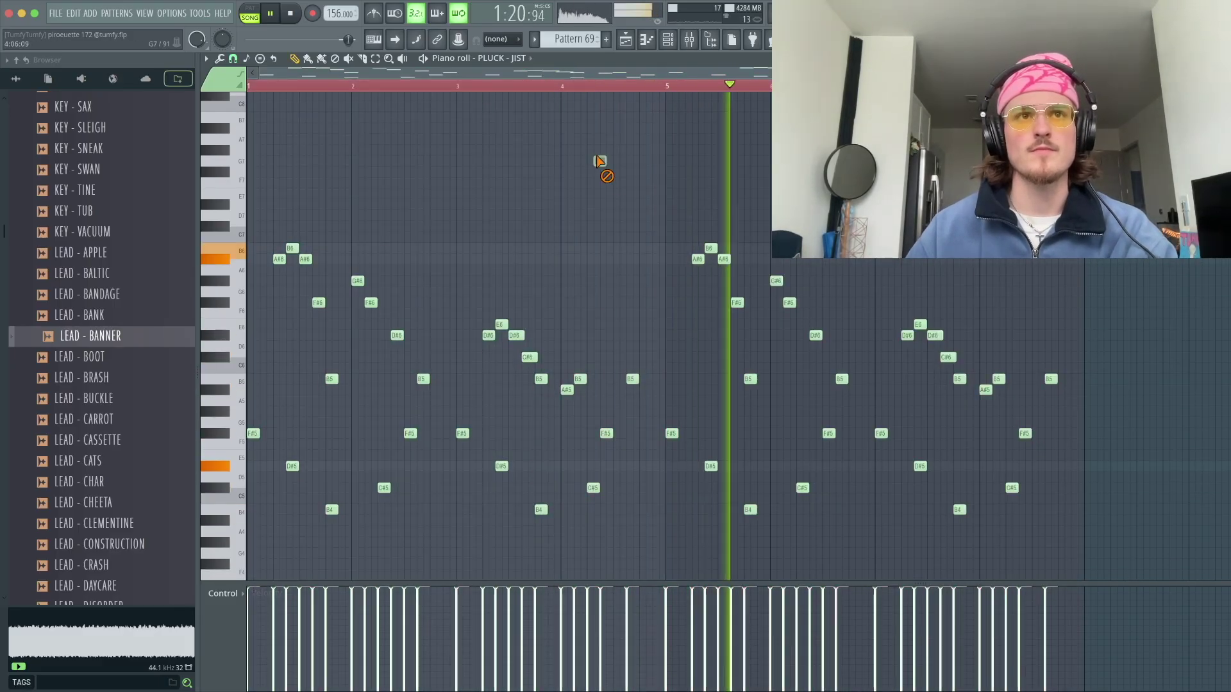
- Browse the one-shots from the LEAD samples back up to the BRASS group and preview BRASS - SKIRMISH
click(668, 43)
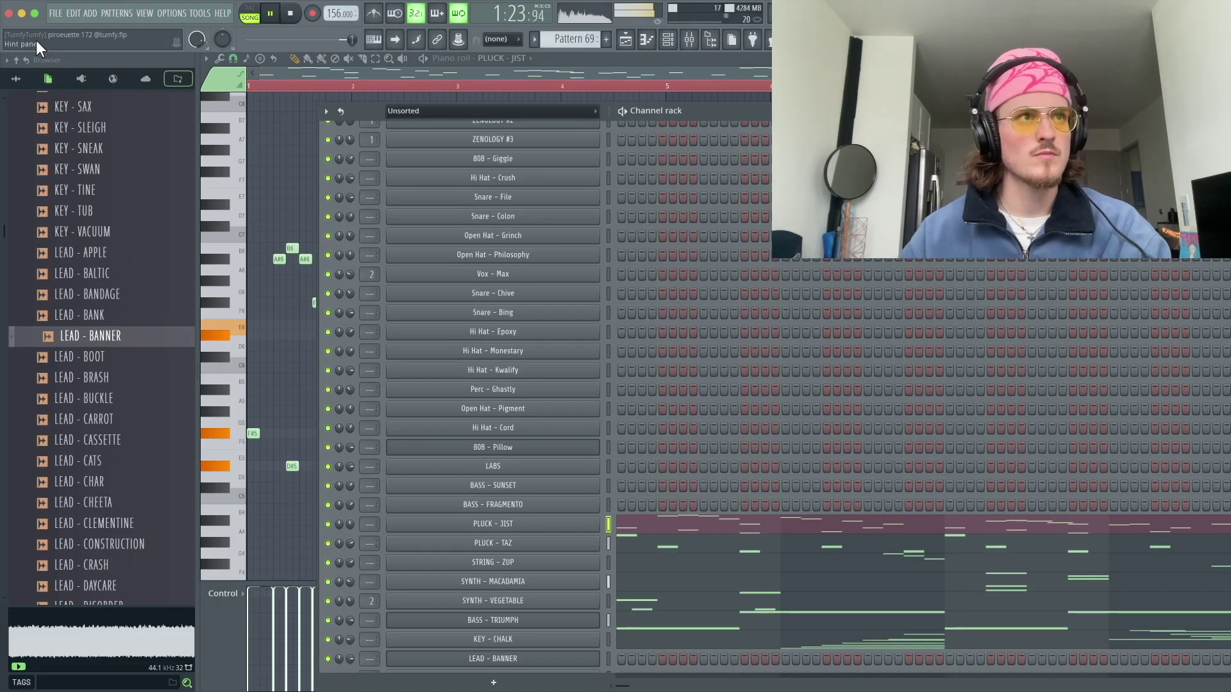
click(56, 13)
click(60, 80)
scroll(126, 472, down, 8)
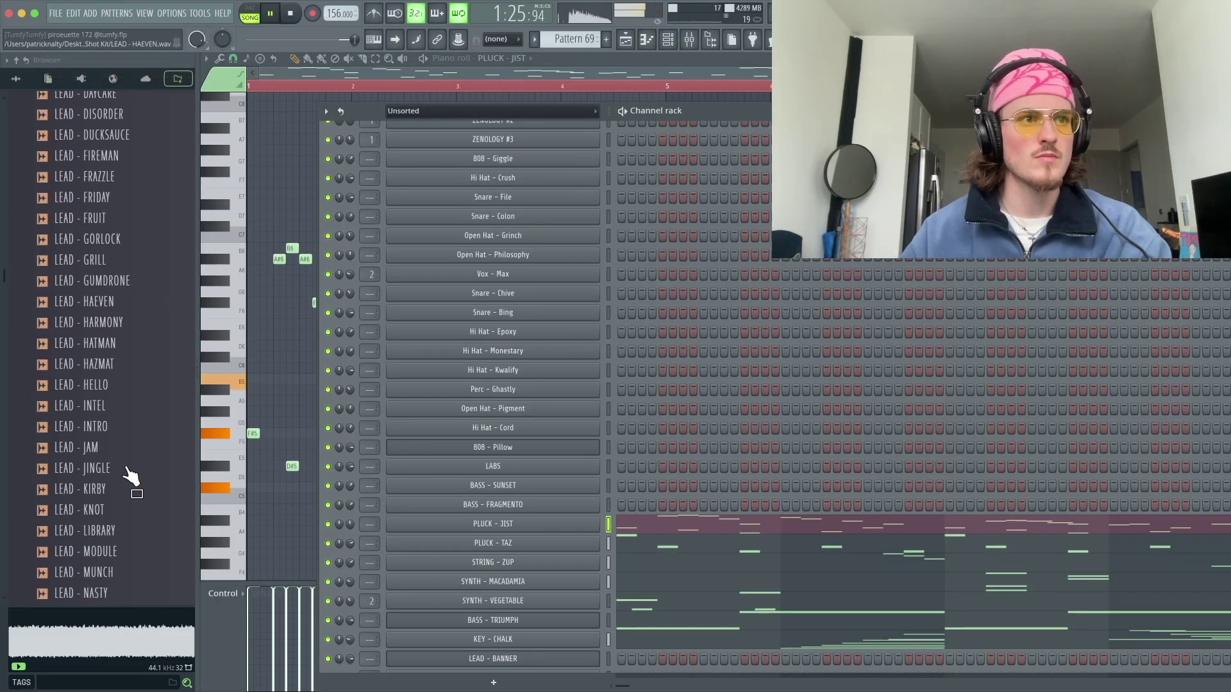
scroll(128, 475, up, 15)
click(134, 524)
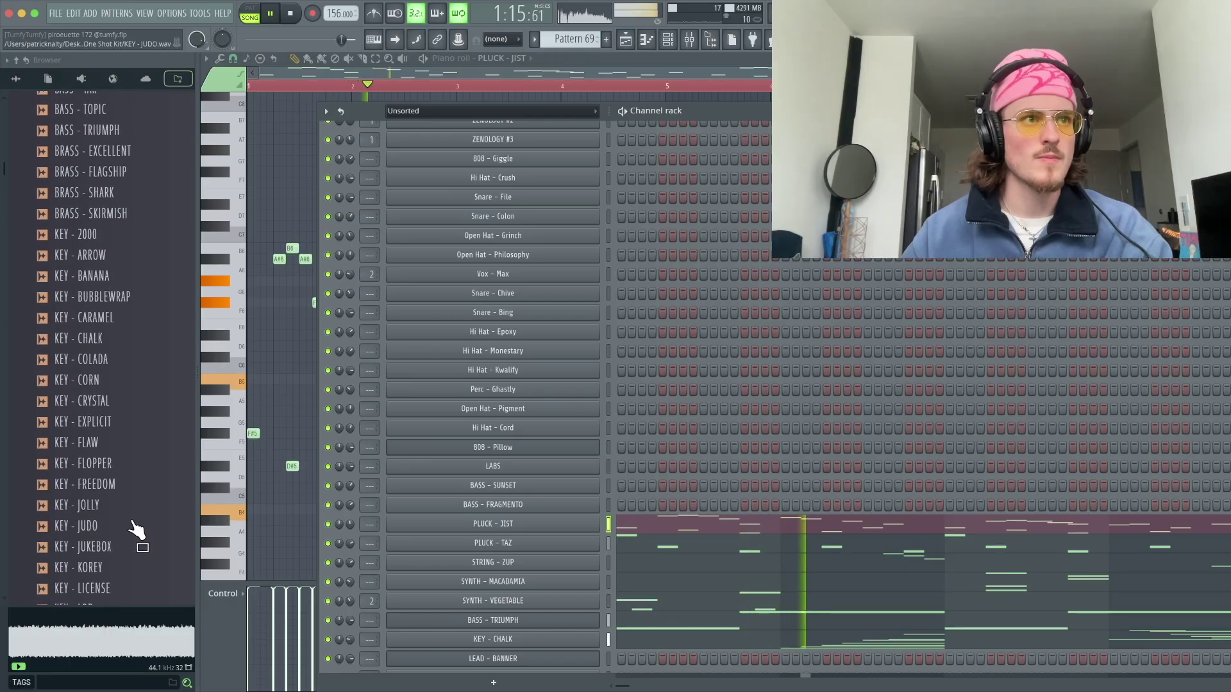
scroll(132, 513, up, 5)
click(120, 461)
click(115, 443)
key(space)
click(112, 482)
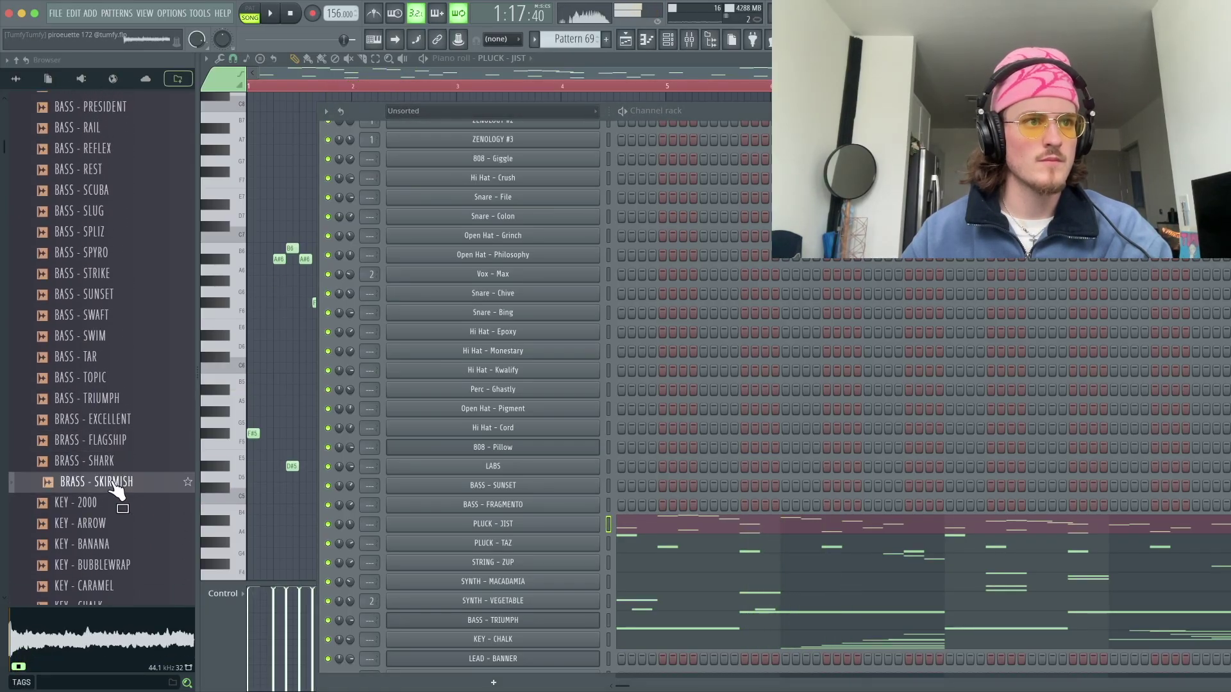
- Load BRASS - SKIRMISH into a new channel below LEAD - BANNER with its volume envelope enabled, and open its piano roll
drag(507, 672, 508, 673)
key(space)
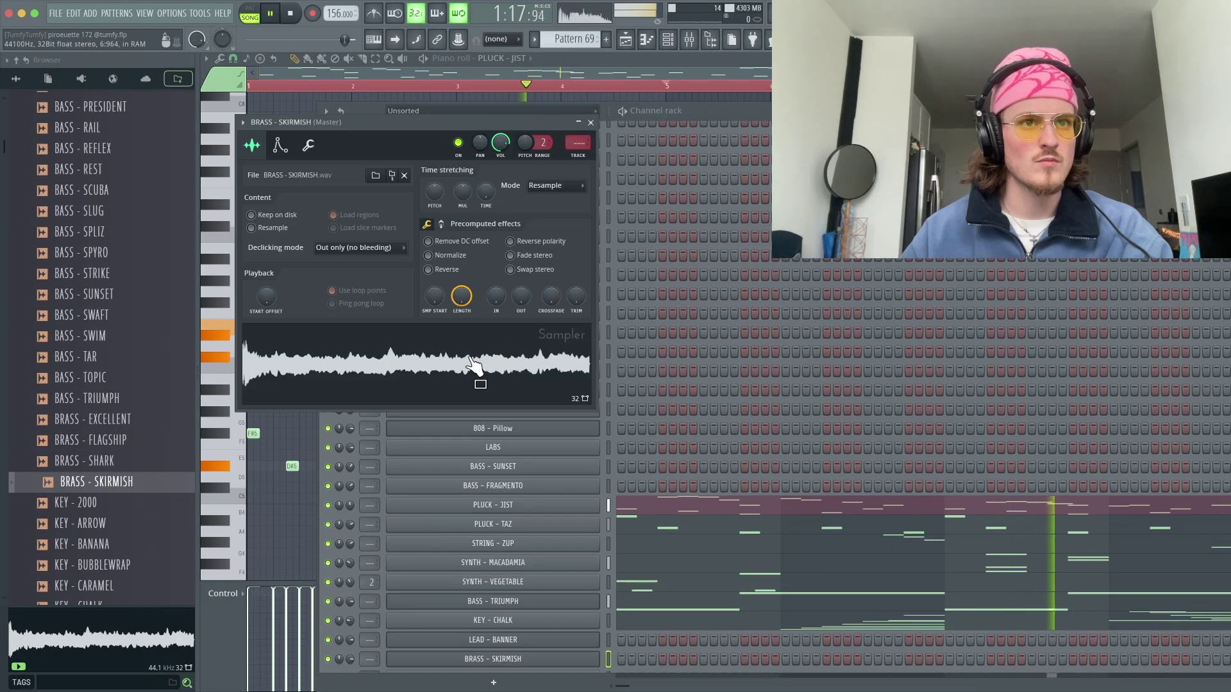
click(282, 148)
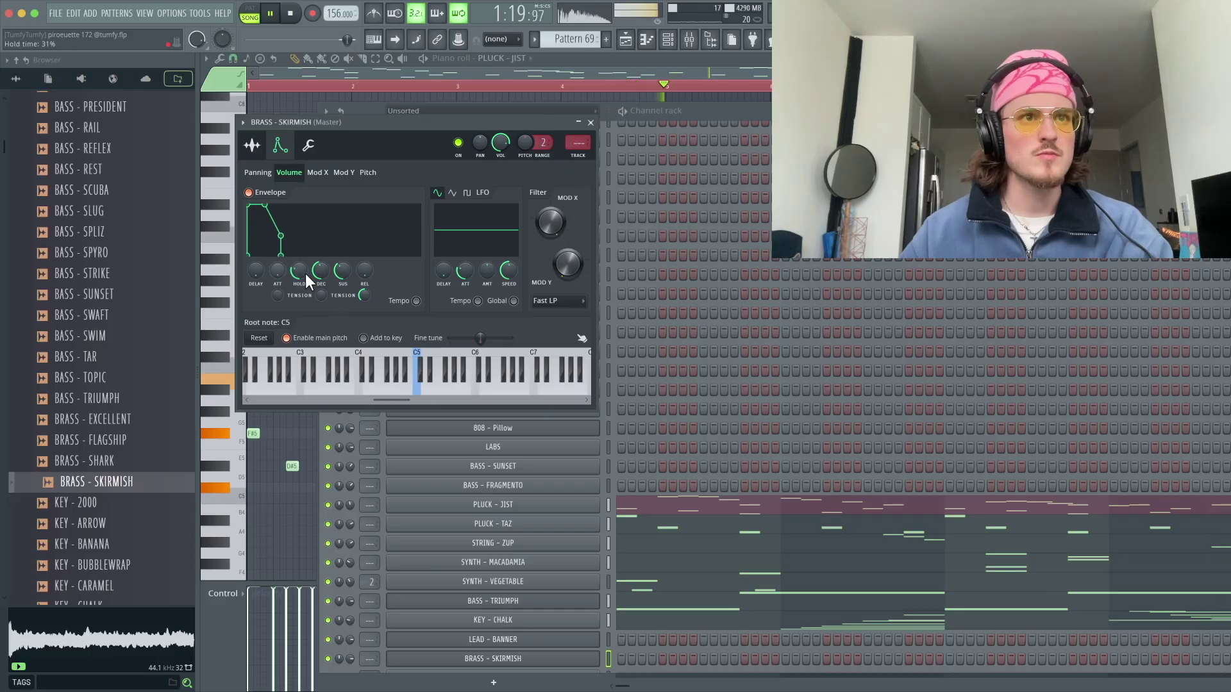
click(590, 123)
right_click(497, 655)
click(625, 500)
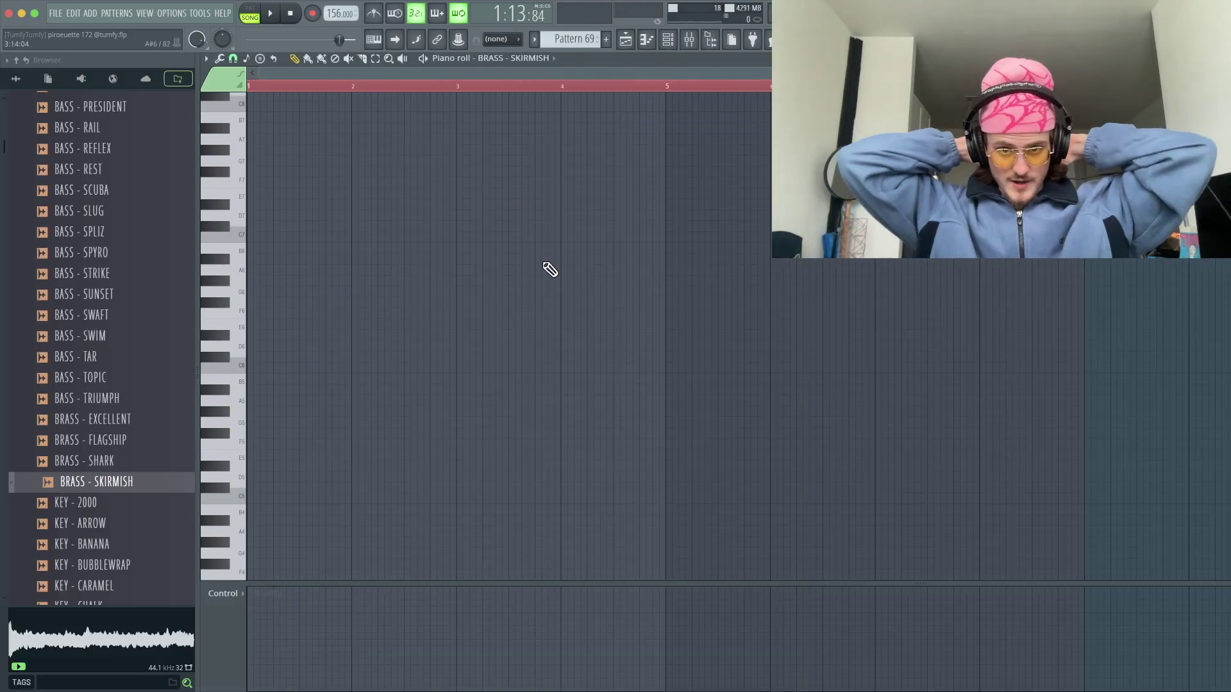
- Place two short B5 brass notes at the end of bar 2, then a short and a longer D#6 in bar 3
key(space)
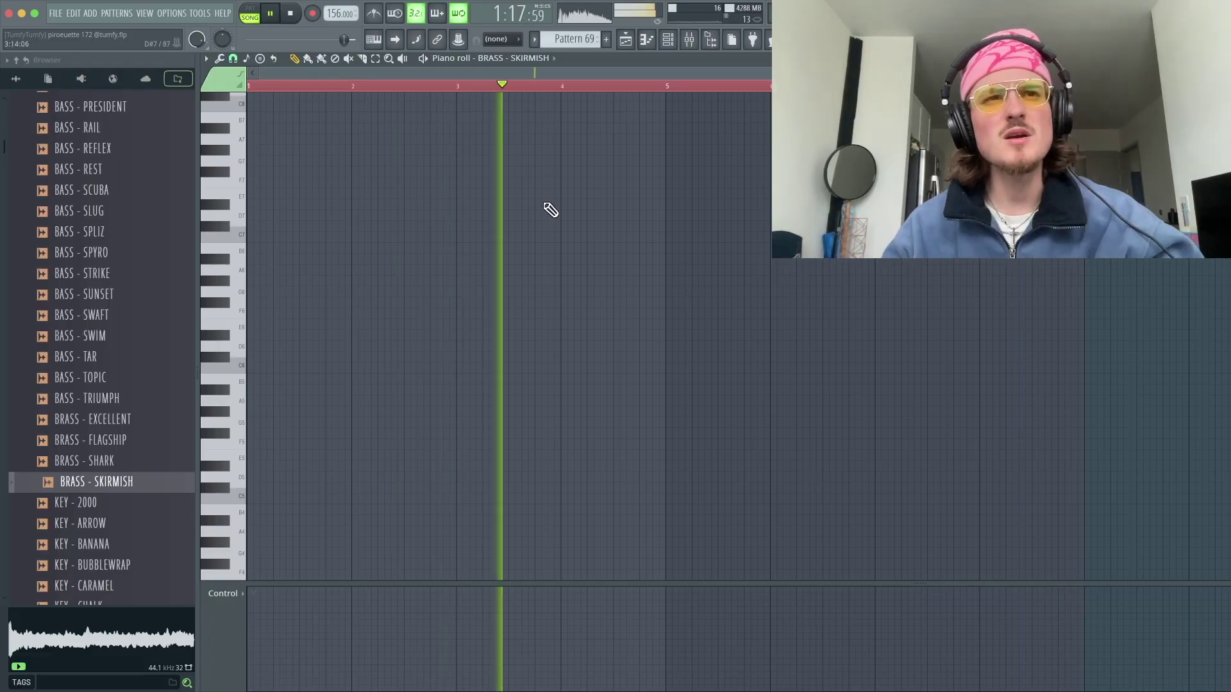
key(space)
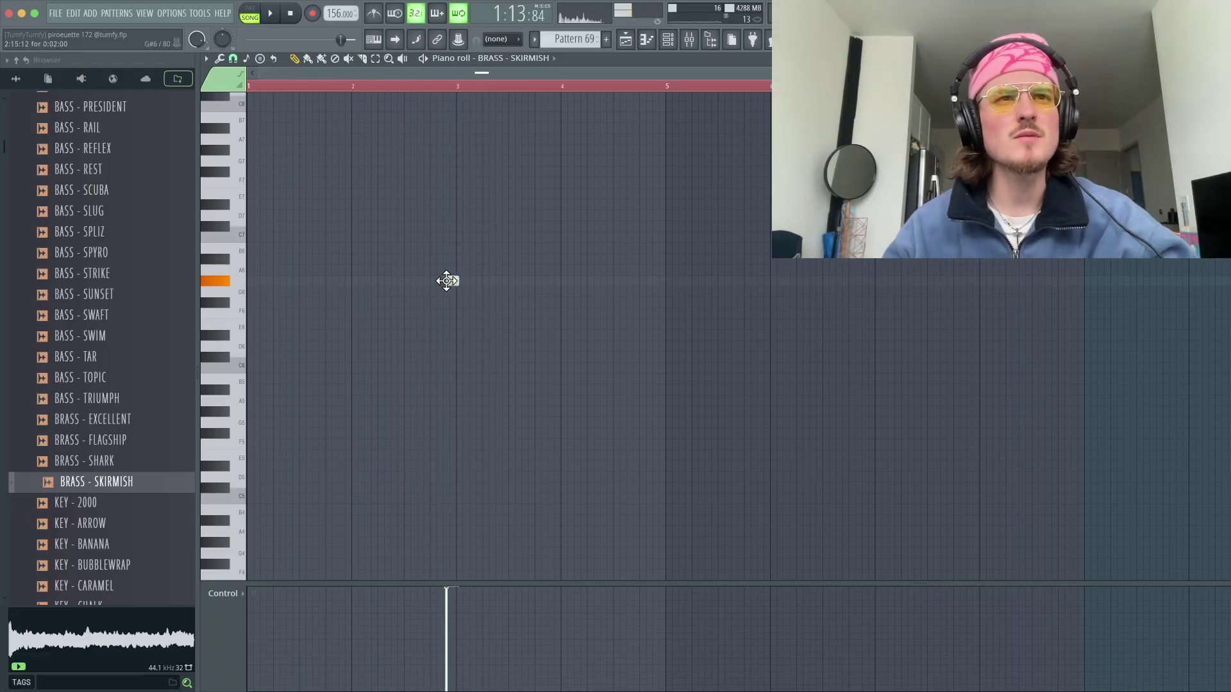
click(441, 379)
key(space)
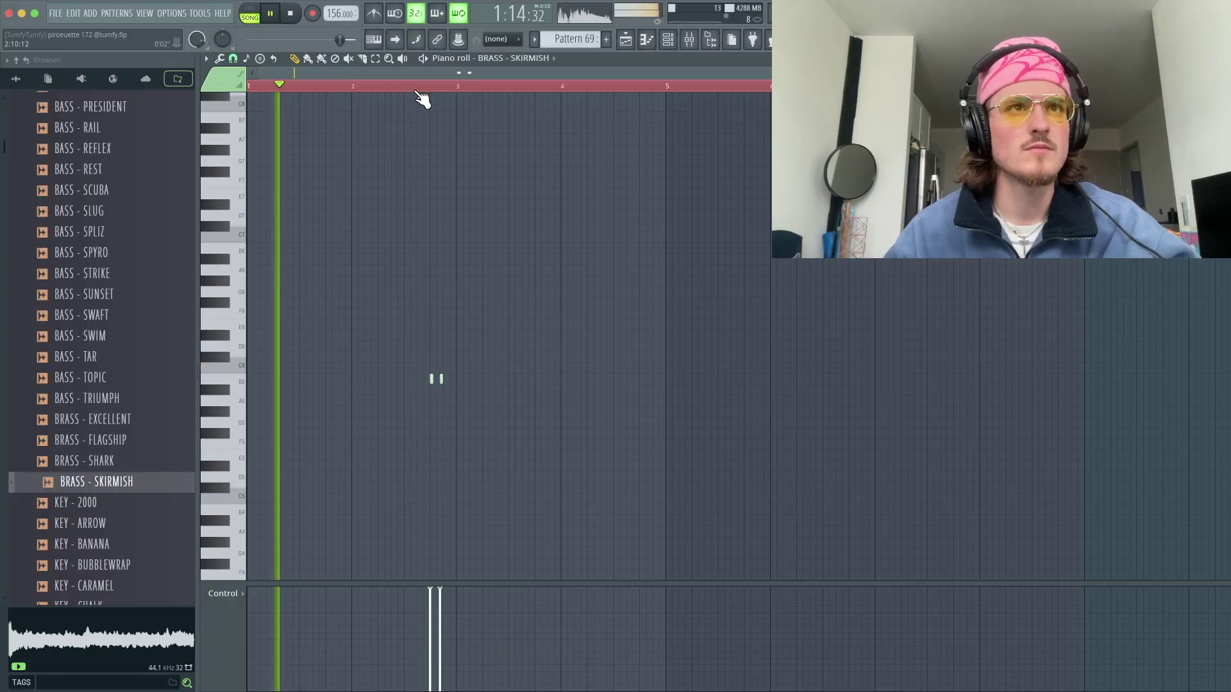
ctrl+scroll(464, 391, up, 2)
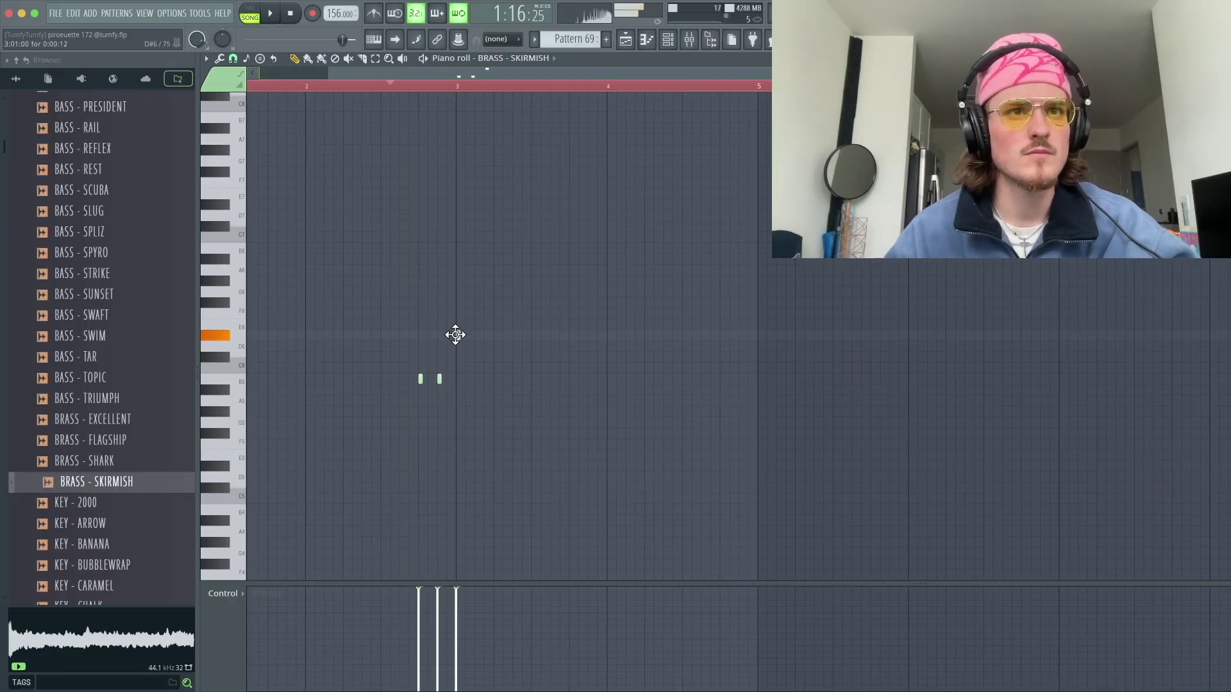
mouse_move(498, 336)
mouse_down()
mouse_move(552, 338)
mouse_move(536, 340)
mouse_up()
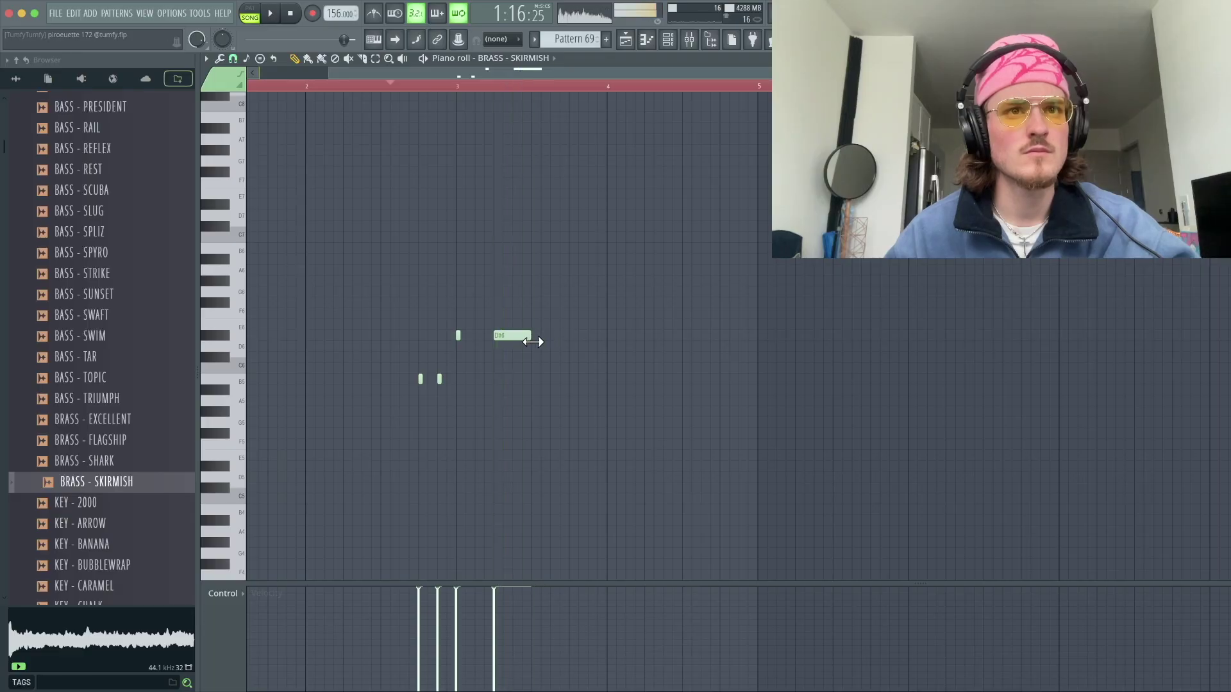
- Double the four brass notes one octave lower, on B4 and D#5
key(ctrl+Down)
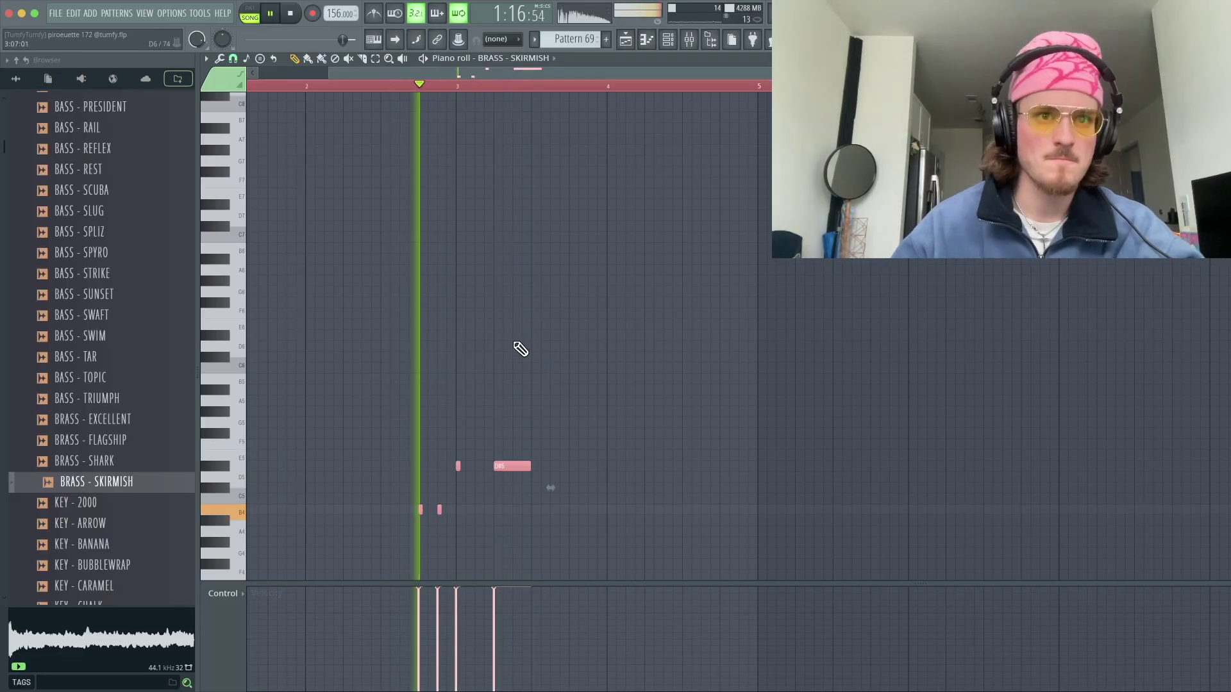
shift+drag(513, 466, 511, 336)
click(568, 306)
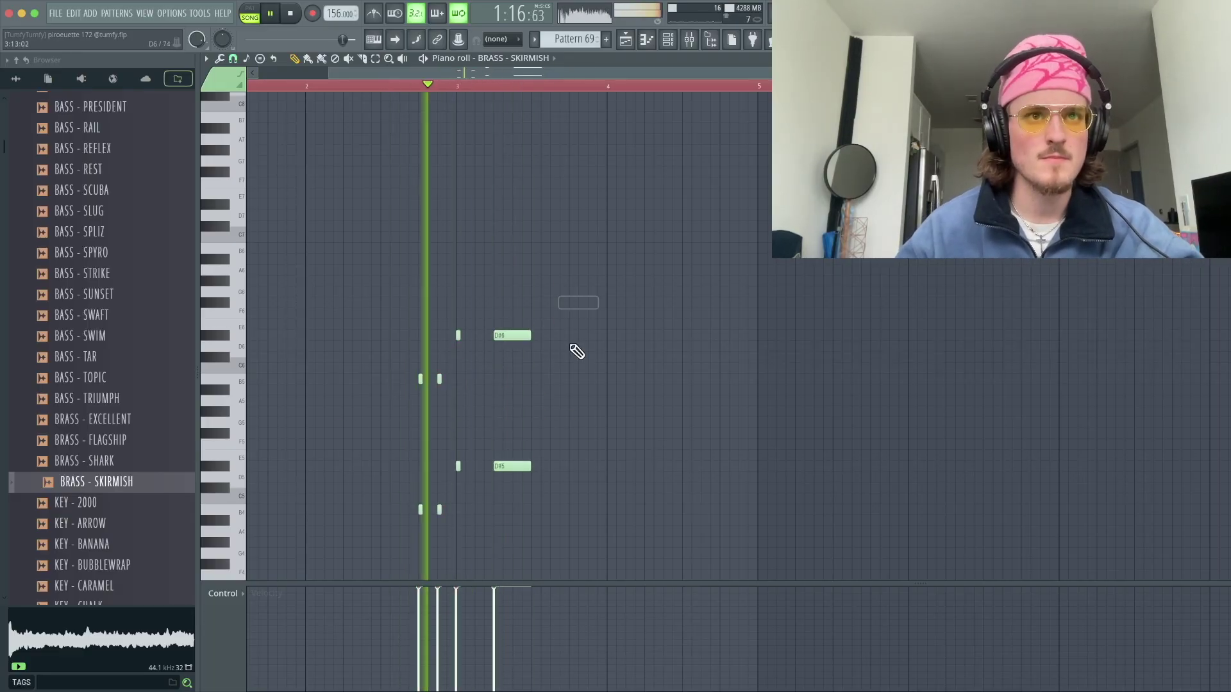
click(601, 390)
right_click(601, 390)
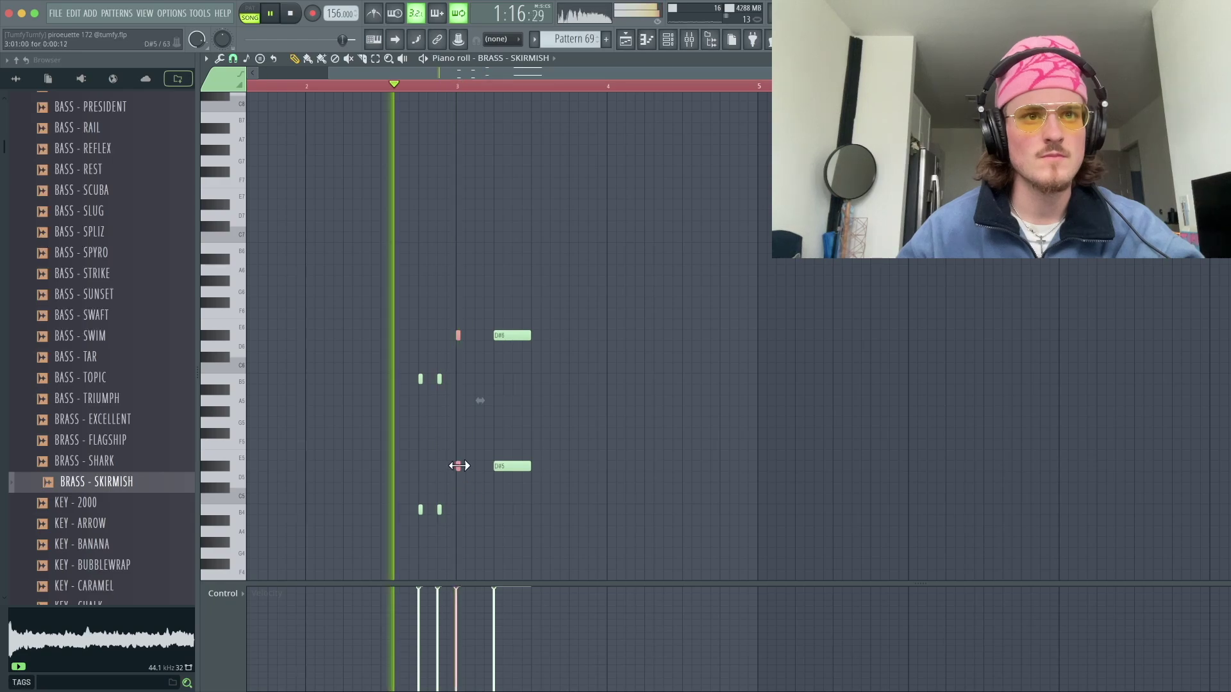
- Lengthen the short D# pair opening bar 3, add C#5 and C#6 after it, and move the longer D#5 later
drag(467, 470, 466, 472)
key(space)
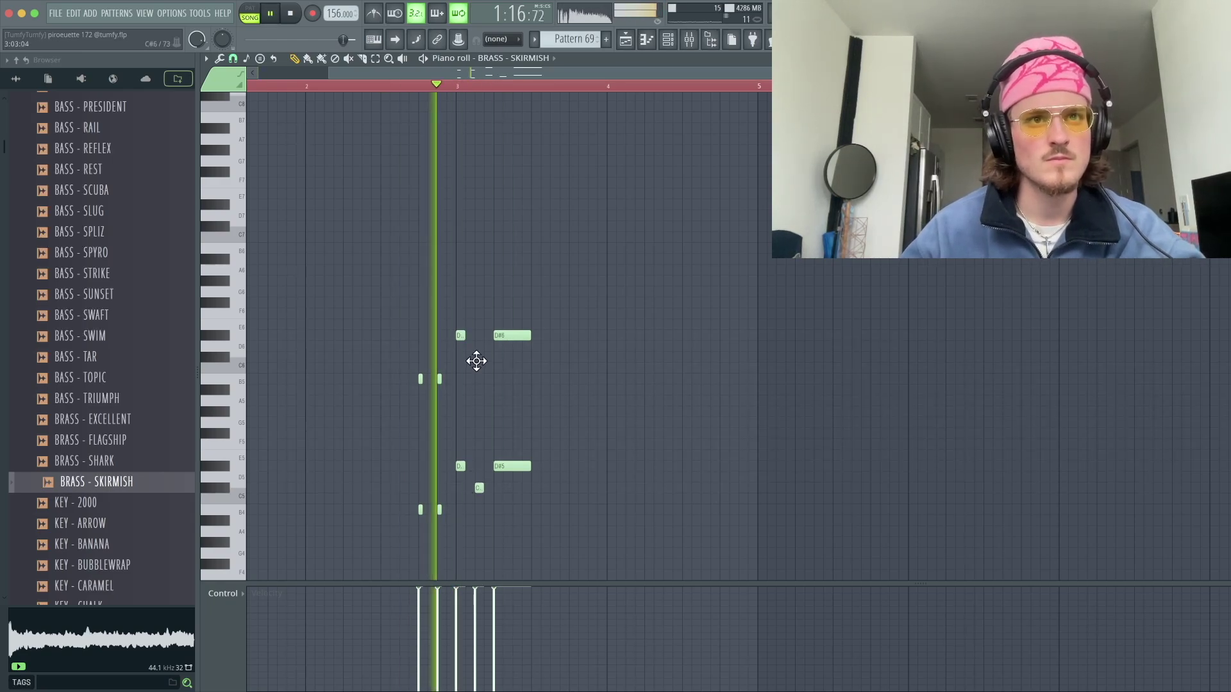
drag(499, 362, 511, 361)
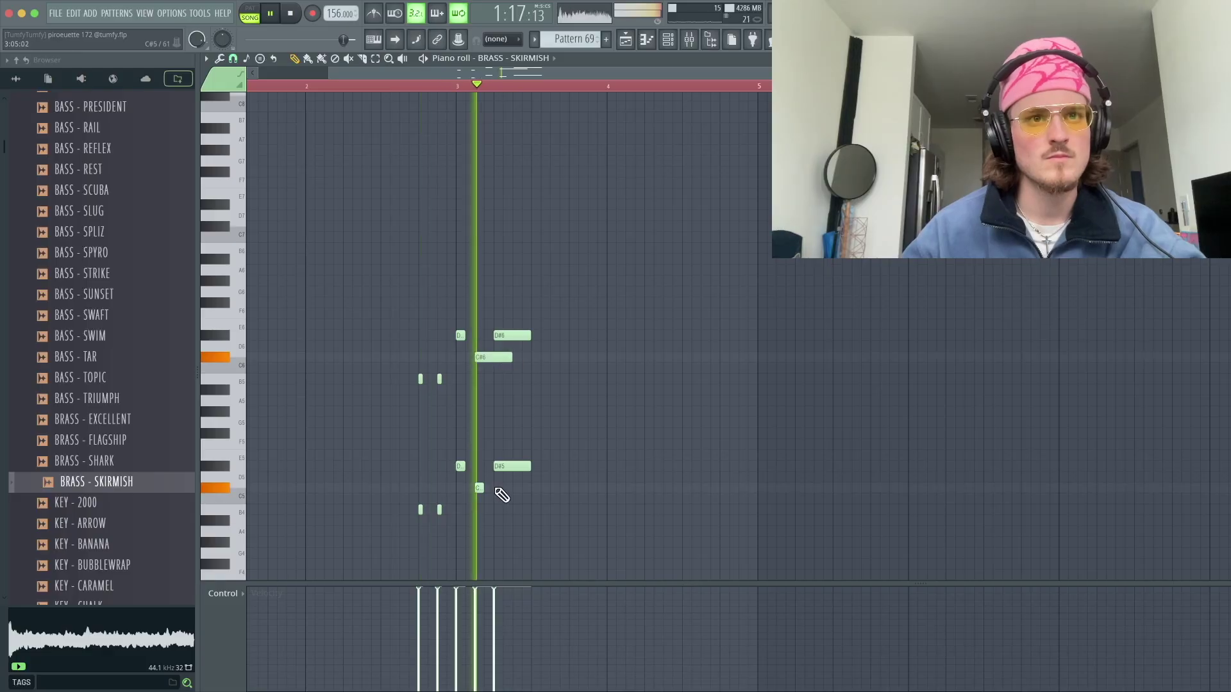
drag(483, 488, 529, 467)
key(space)
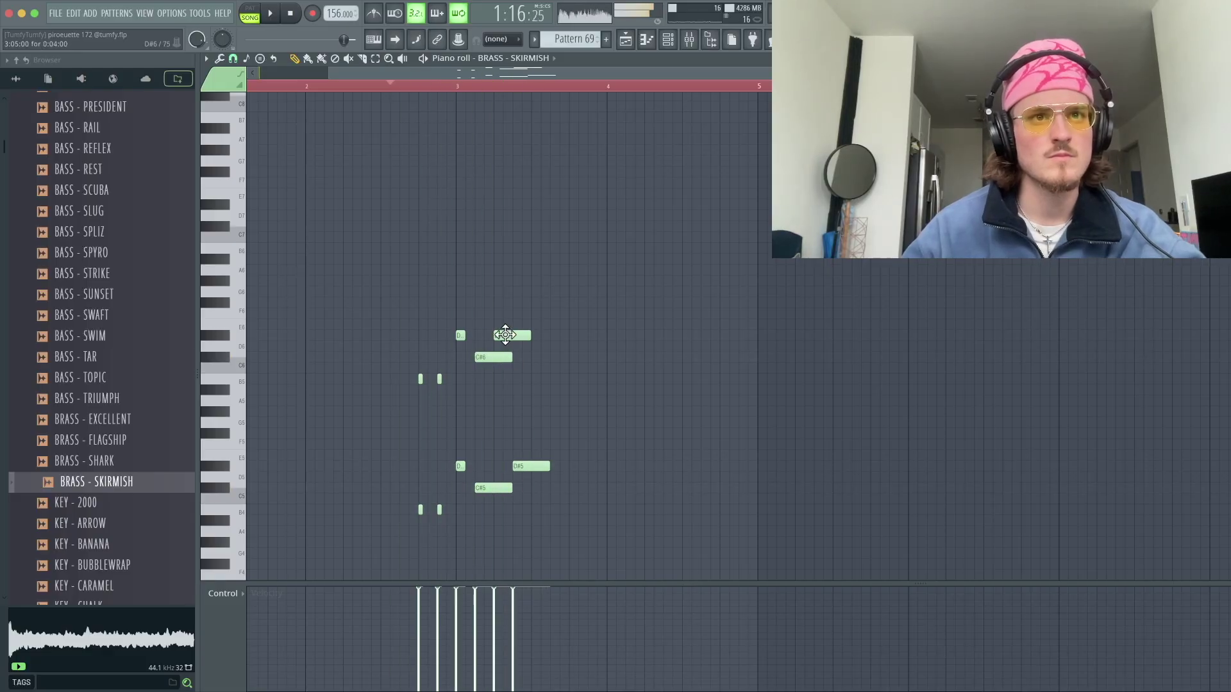
- Shorten the C#6 and build a sustained bar 3 chord by adding A#5 and F#5 and extending the D#6 and D#5
key(space)
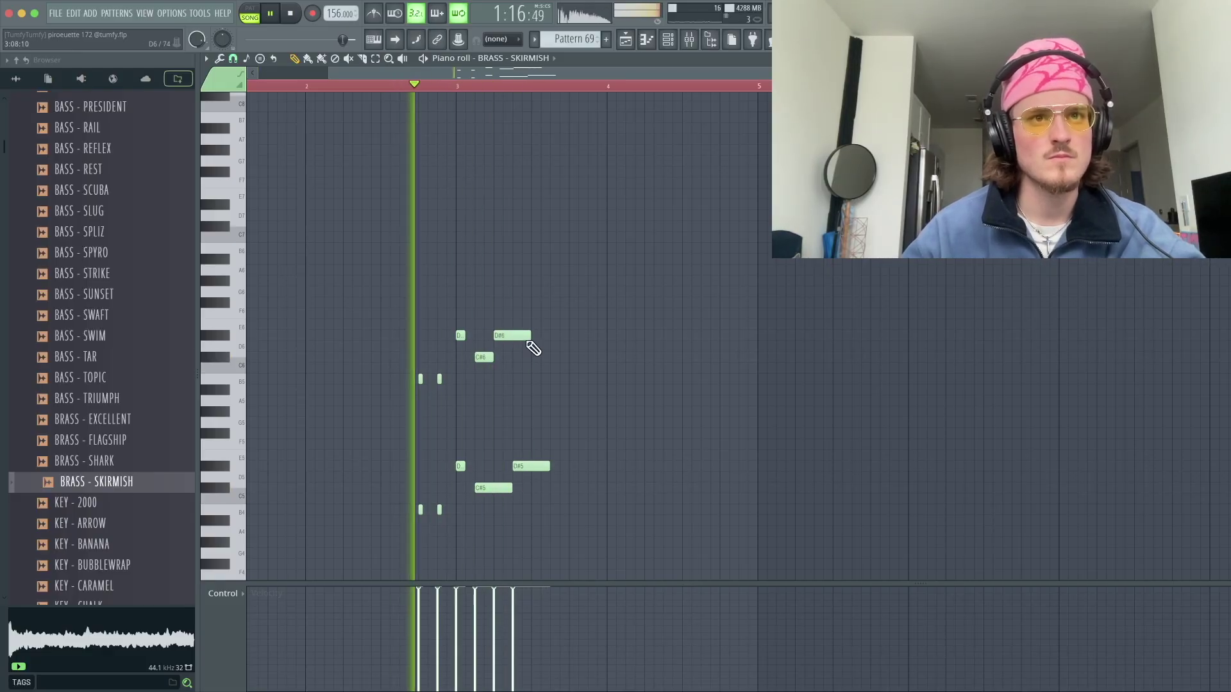
drag(528, 336, 568, 336)
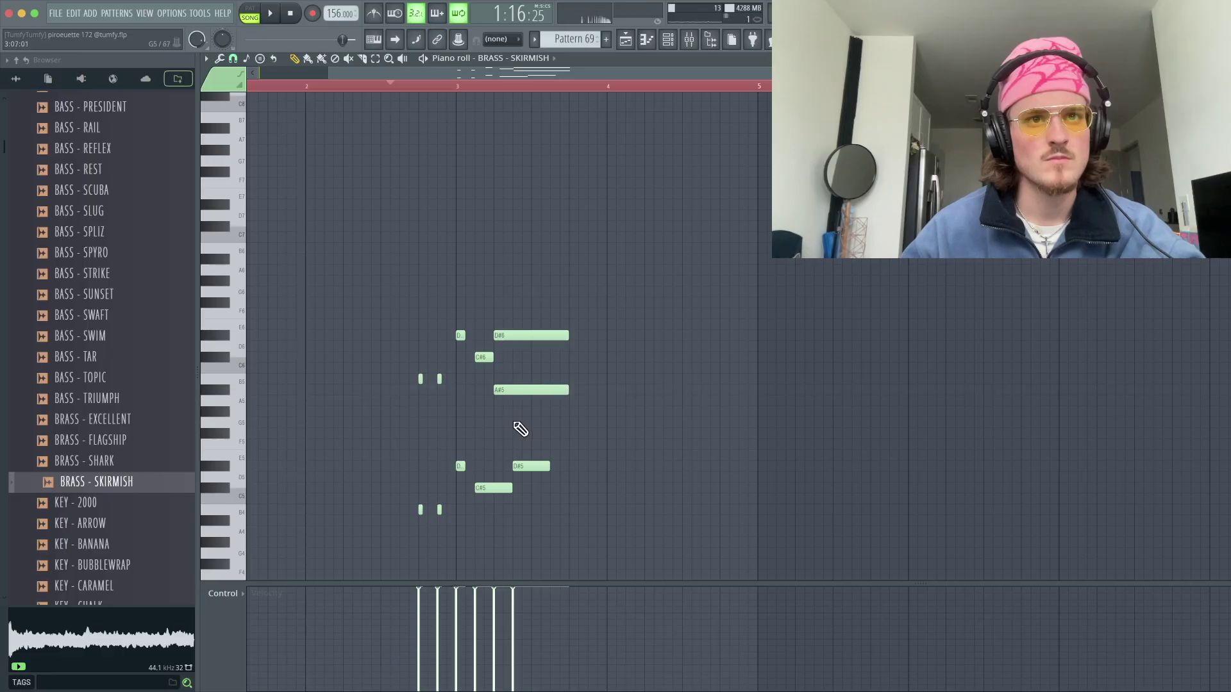
drag(586, 433, 569, 433)
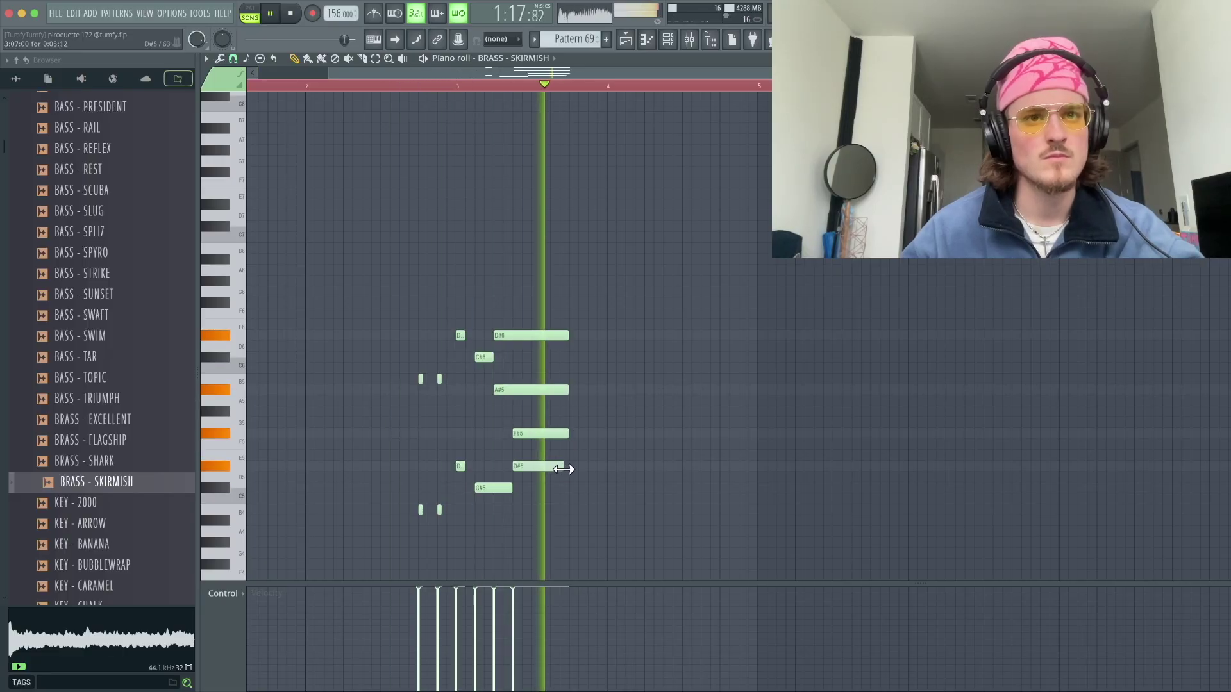
click(655, 432)
key(space)
right_click(655, 432)
key(space)
- Transpose the whole brass phrase down one octave
key(super+a)
key(super+Down)
click(767, 380)
right_click(768, 380)
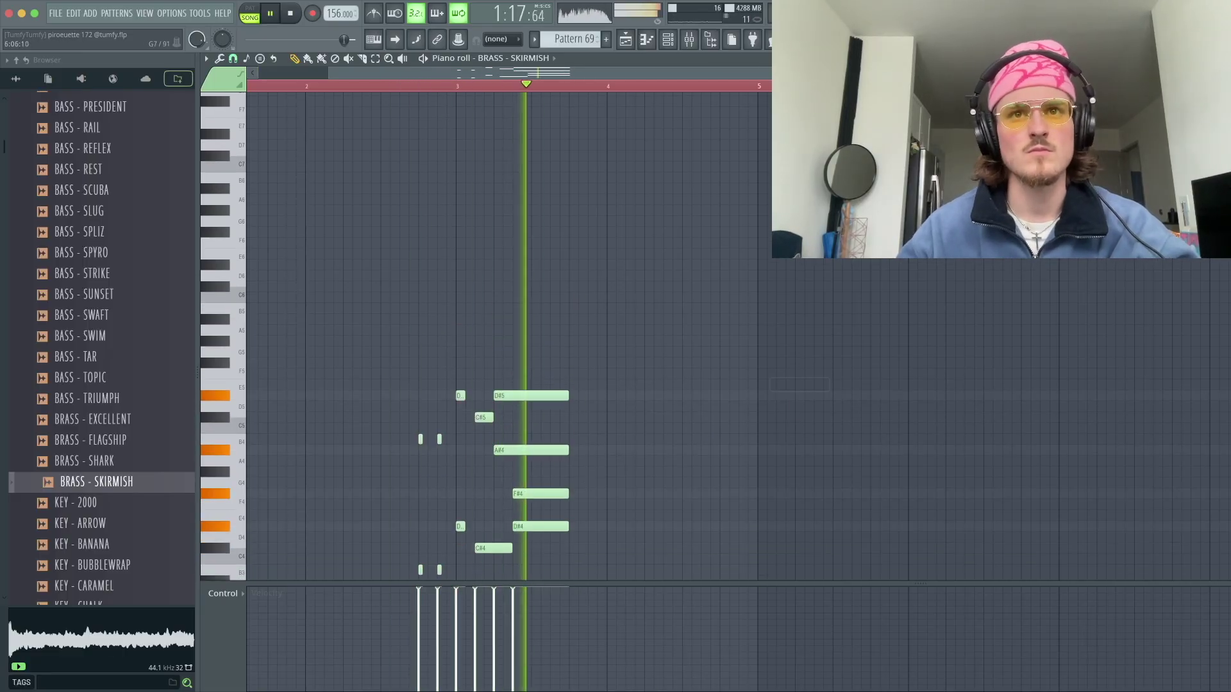
- Copy the bar 3 chord into bar 1, remove its top D#5 and raise its A#4 to B4
scroll(660, 167, down, 5)
scroll(686, 224, left, 3)
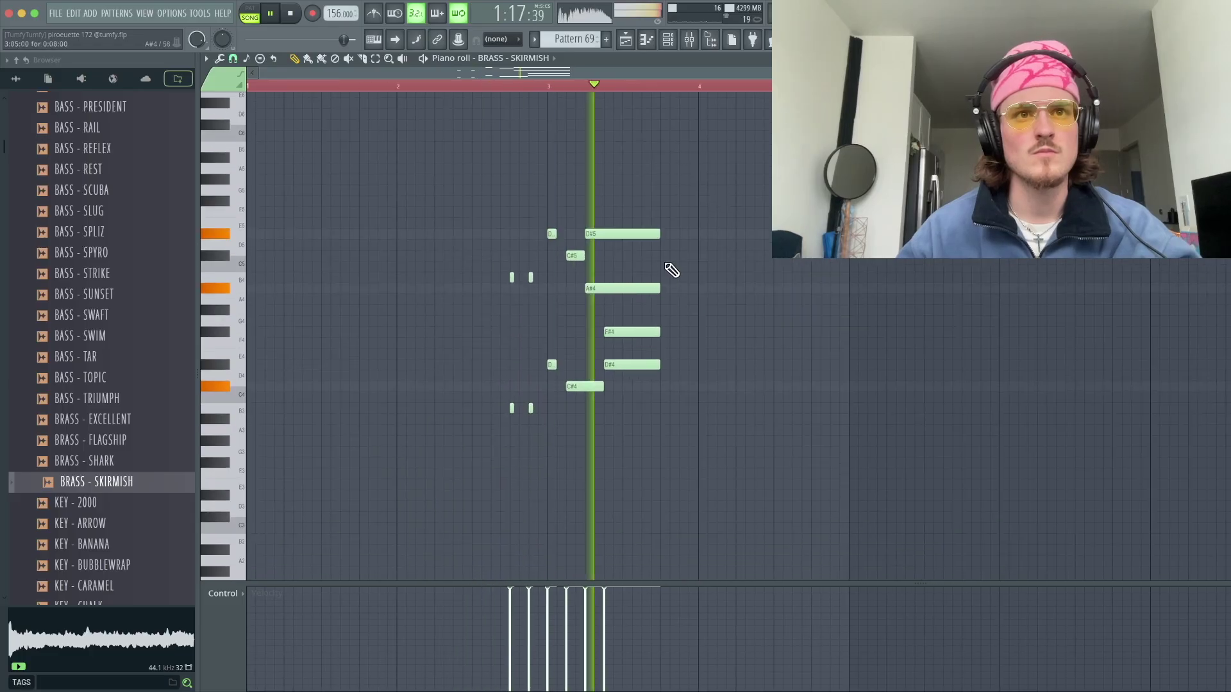
key(space)
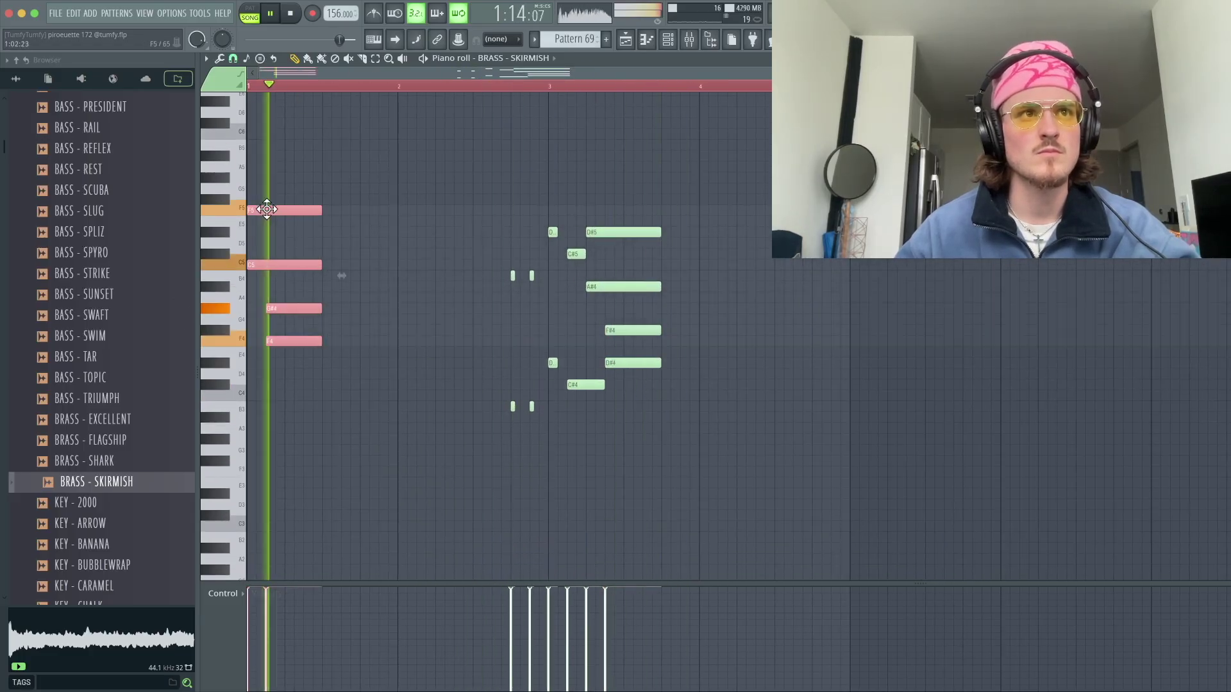
drag(267, 209, 302, 239)
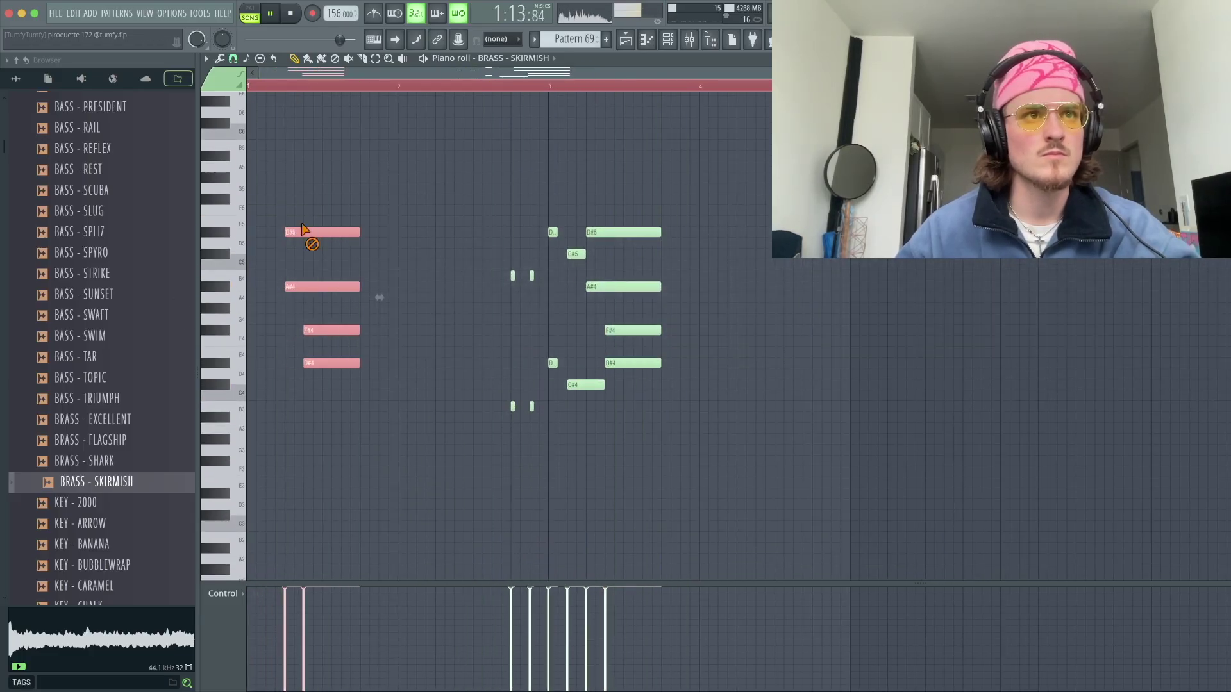
right_click(303, 230)
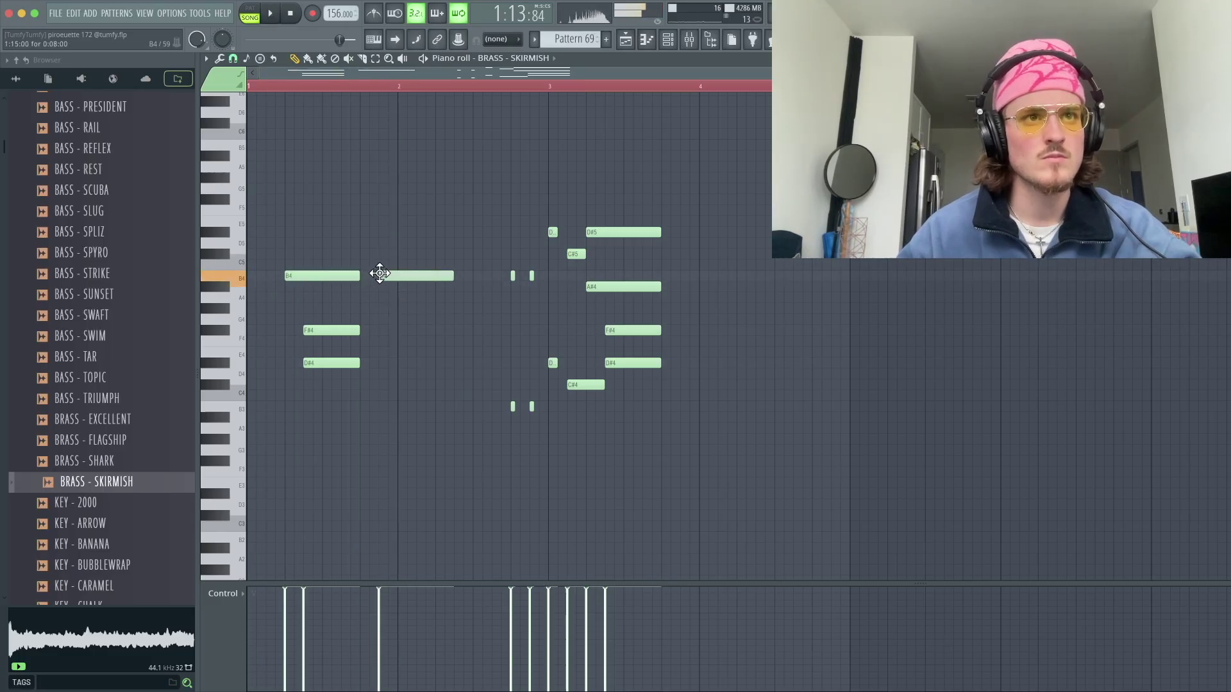
- Fill bar 2 with a longer B4, a short B4 stab and a sustained C#5 leading towards bar 3
key(space)
mouse_move(451, 275)
mouse_down()
mouse_move(406, 275)
mouse_move(453, 276)
mouse_up()
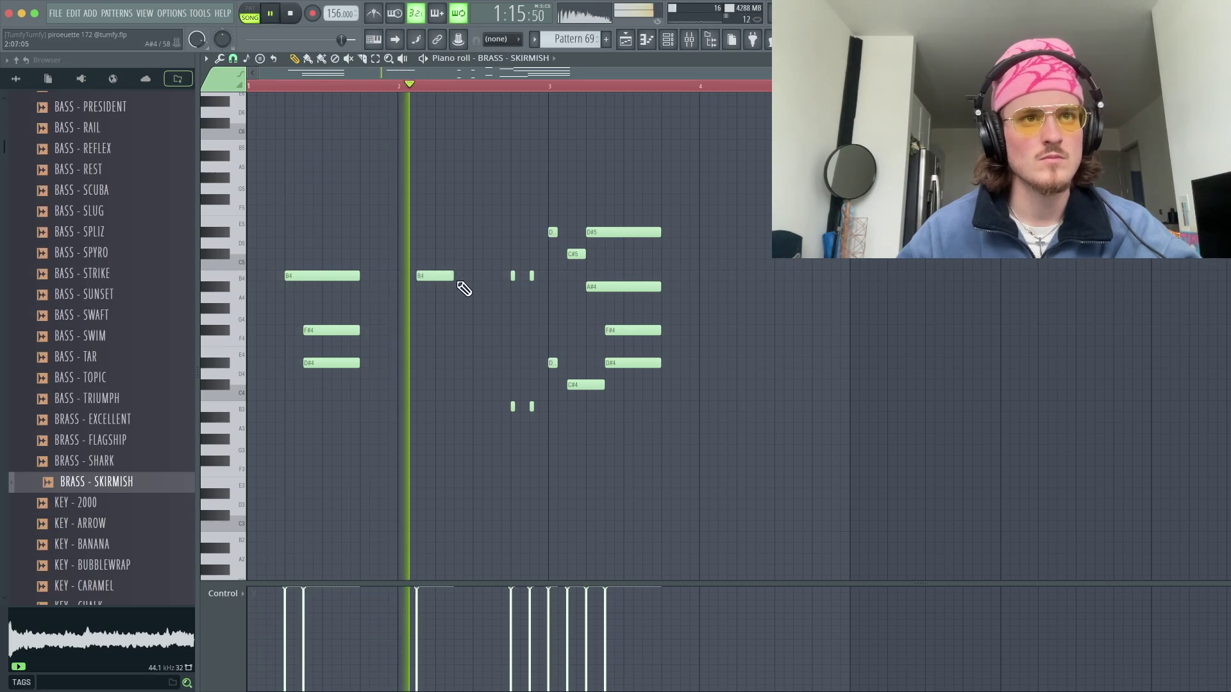
click(489, 275)
key(space)
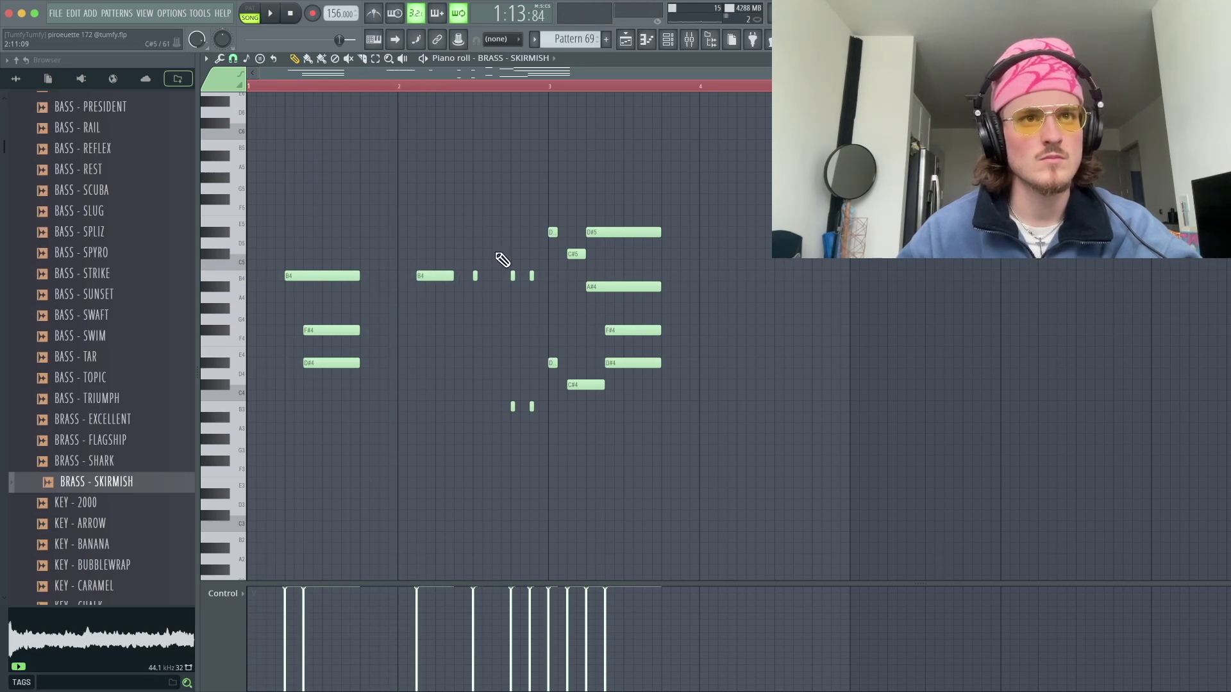
drag(496, 255, 539, 256)
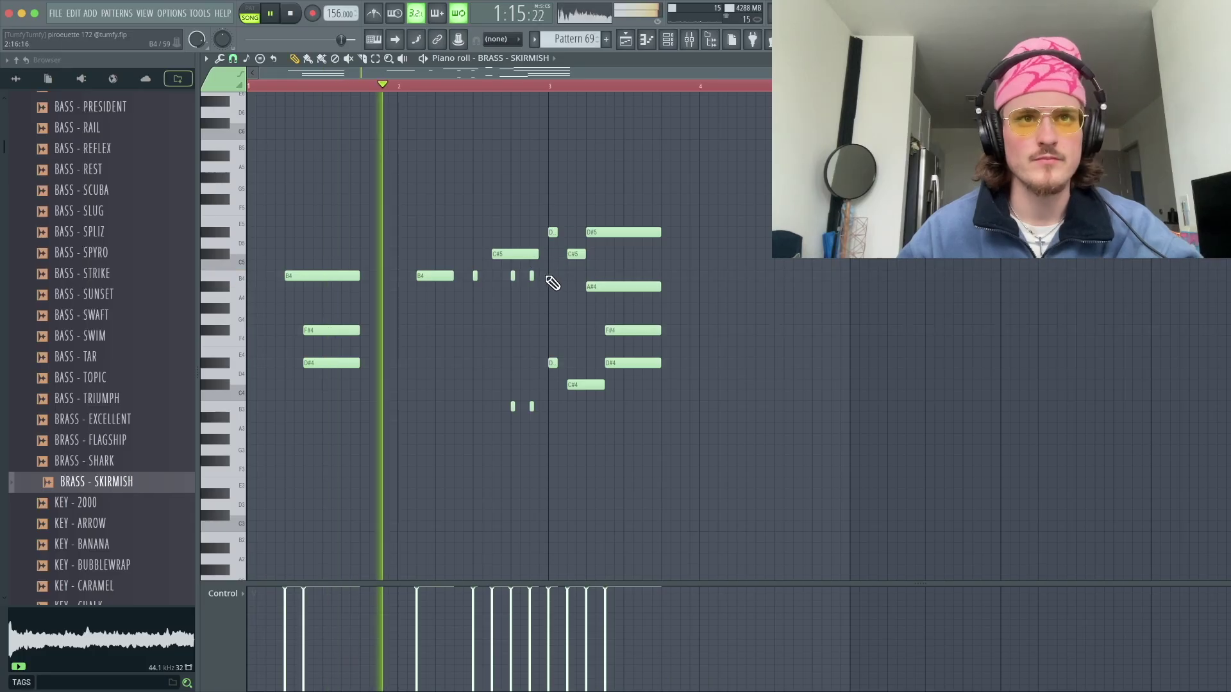
- Replace the A#4 in the bar 3 chord with a shorter B4 starting together with the F#4 and D#4
click(841, 277)
right_click(841, 277)
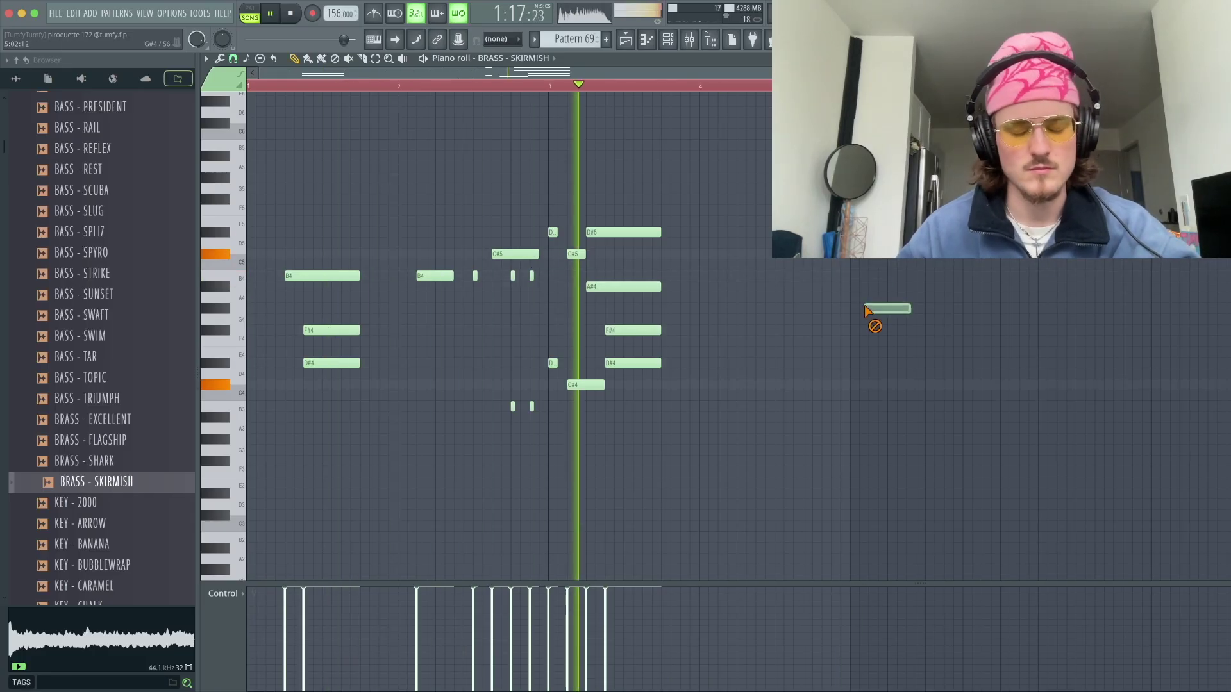
click(562, 87)
key(space)
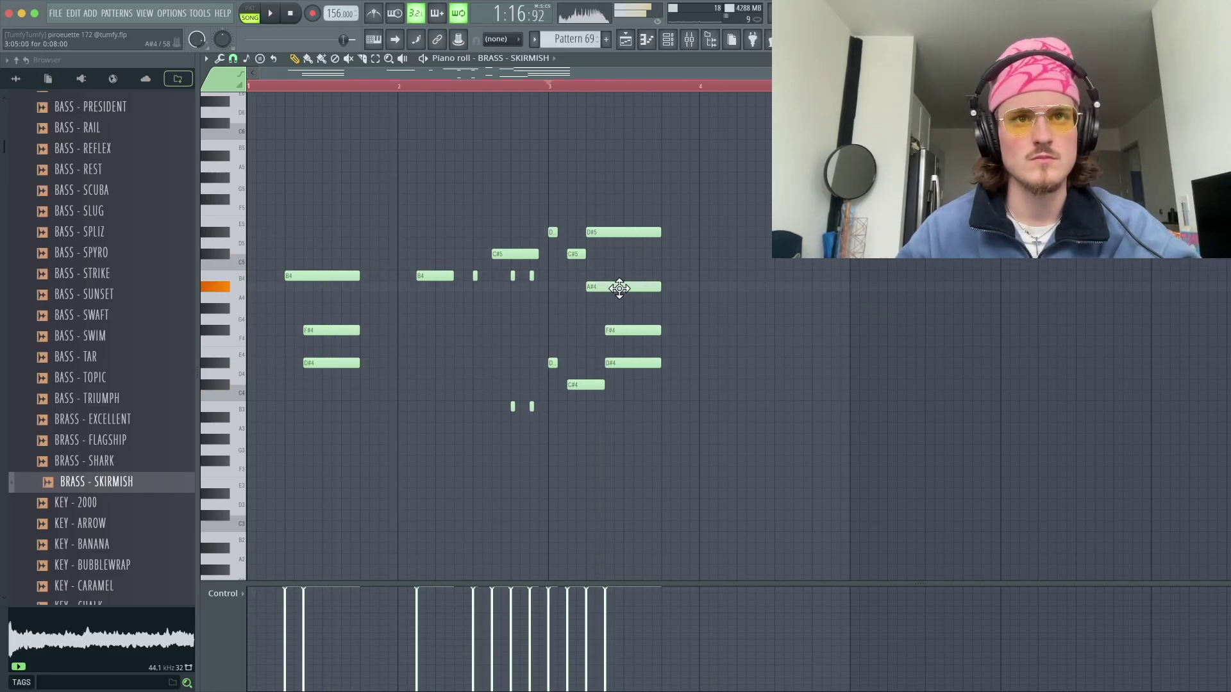
key(space)
mouse_move(646, 275)
mouse_down()
mouse_move(665, 275)
mouse_move(622, 278)
mouse_move(660, 279)
mouse_up()
click(646, 277)
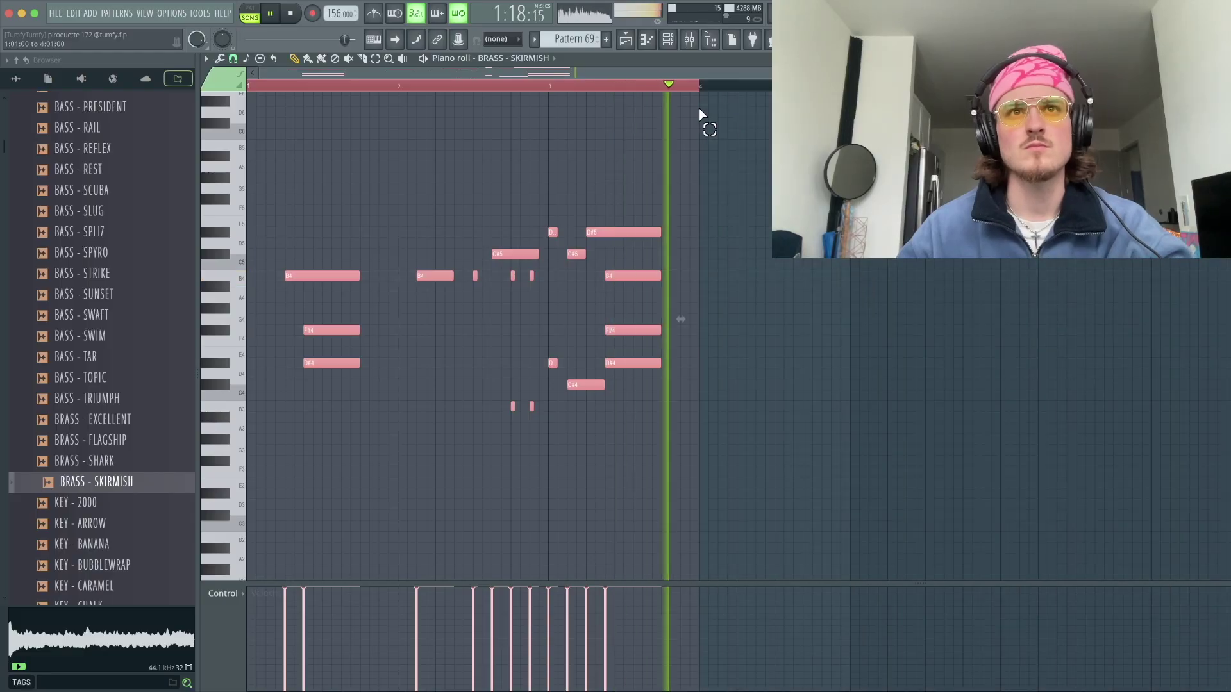
- Add a descending F#5, C#5, B4 phrase running from the end of bar 3 through bar 4
click(706, 232)
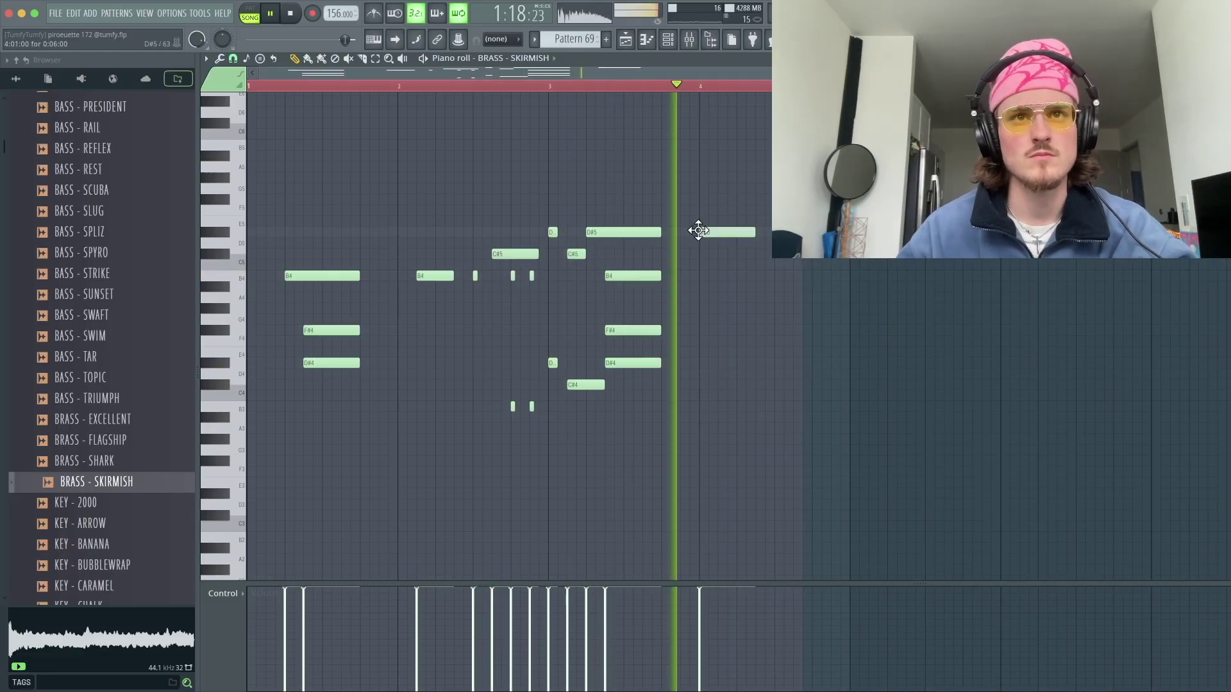
right_click(705, 232)
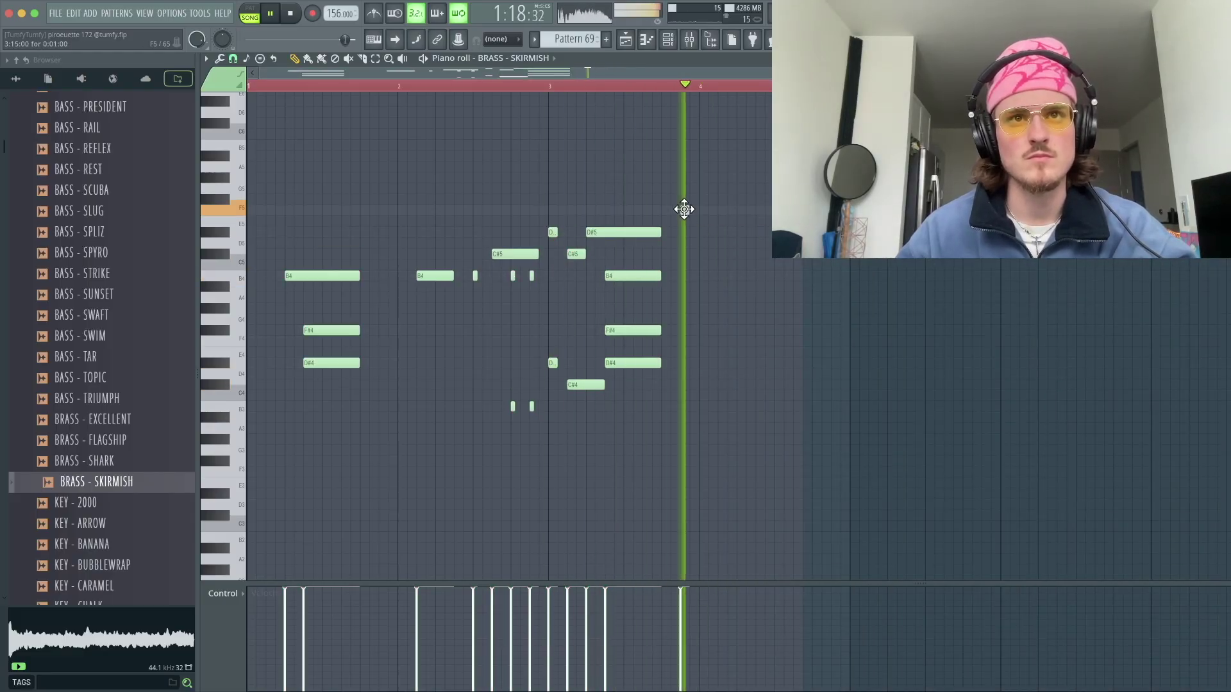
key(space)
drag(691, 199, 737, 203)
key(space)
click(728, 263)
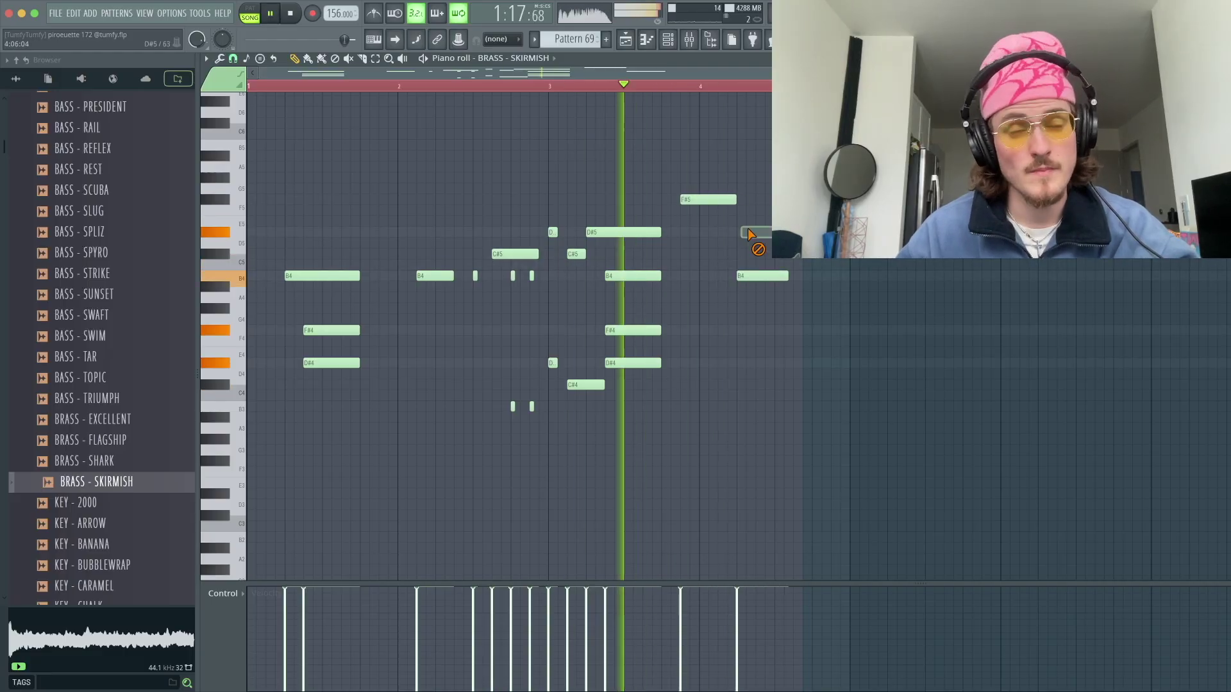
key(ctrl+a)
key(ctrl+d)
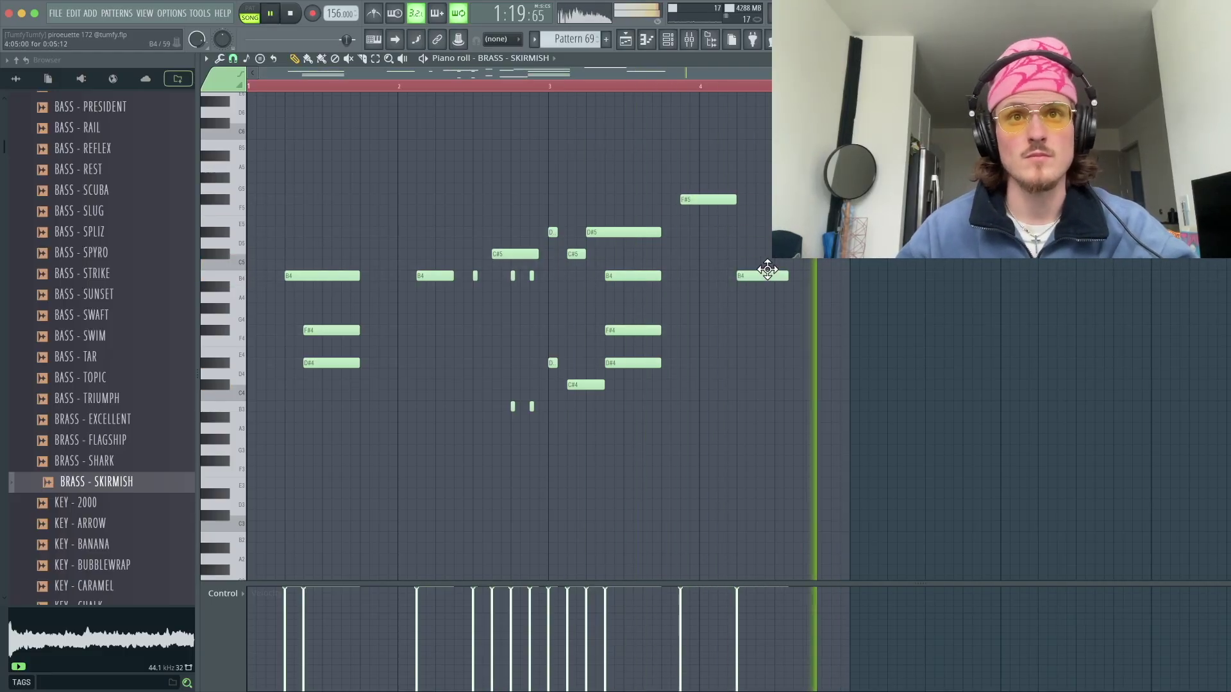
click(683, 86)
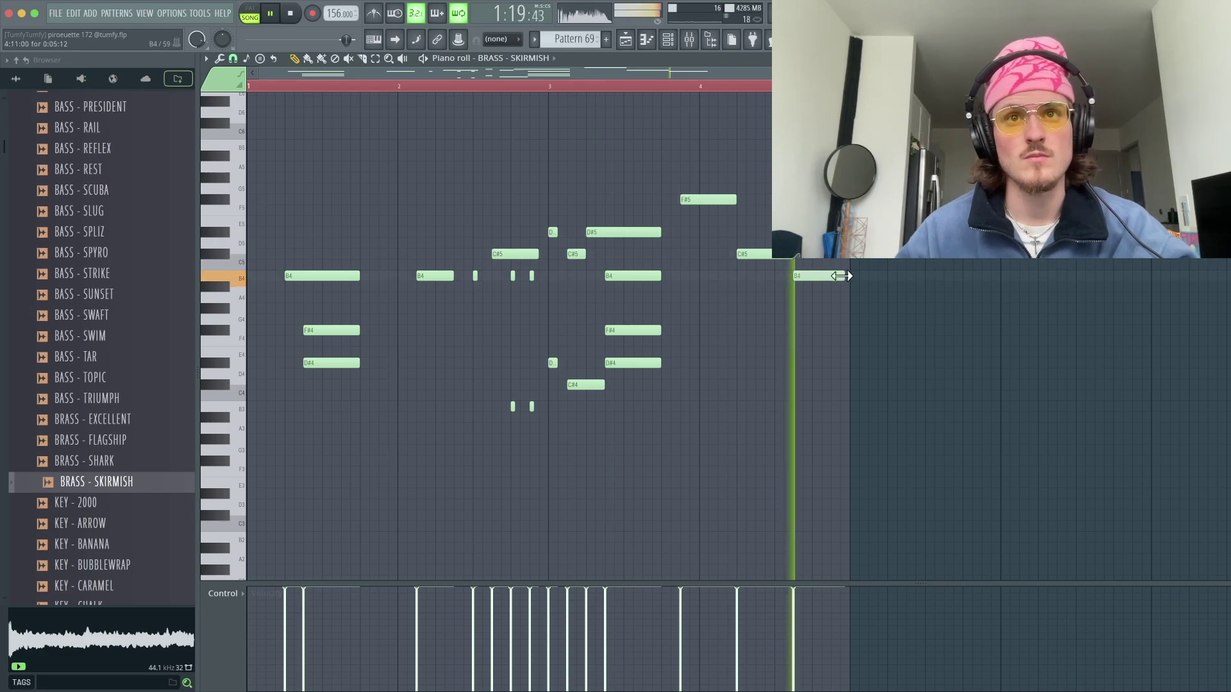
- Shorten the last B4 and double the descending three-note phrase one octave lower, on F#4, C#4 and B3
drag(841, 313, 708, 196)
drag(707, 201, 706, 373)
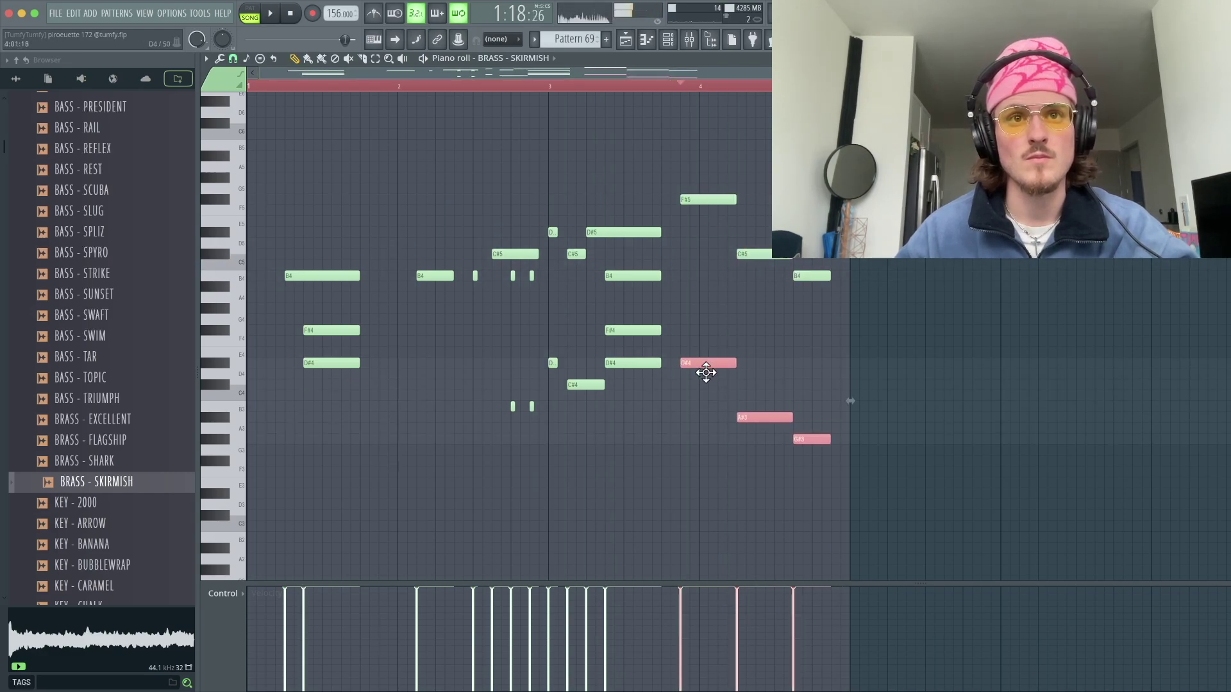
drag(708, 322, 703, 323)
key(ctrl+d)
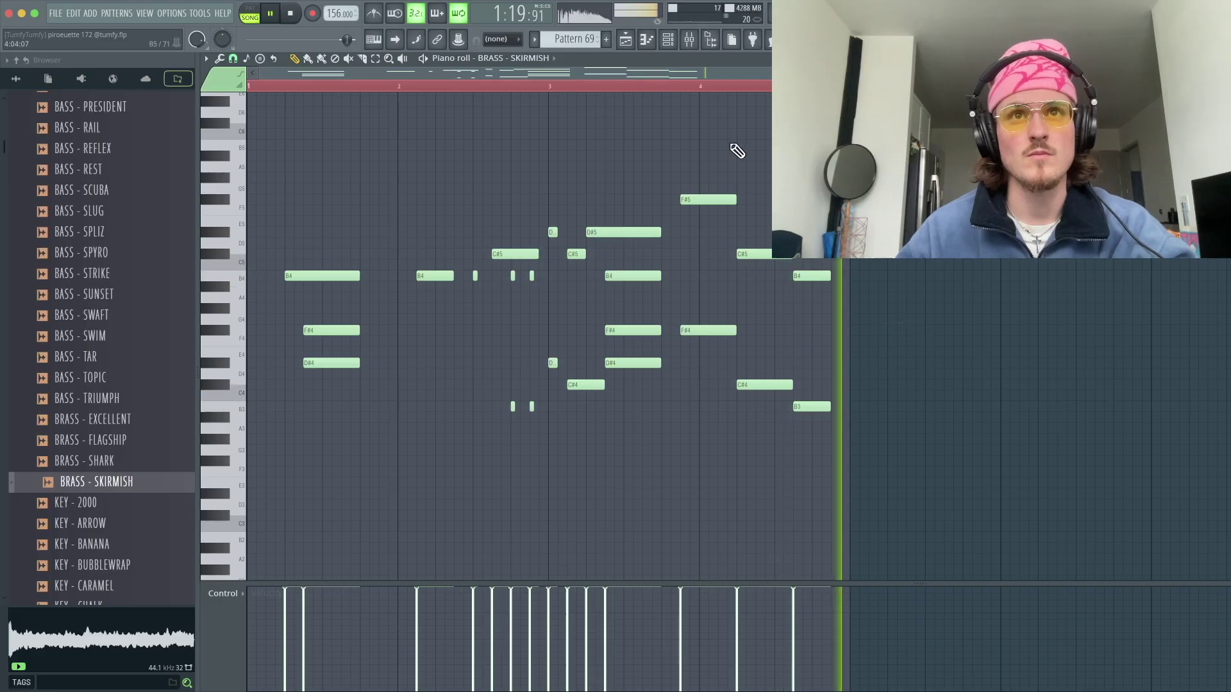
- Duplicate the whole four-bar brass phrase into bars 5 to 8
key(ctrl+a)
key(ctrl+b)
key(ctrl+d)
scroll(687, 154, down, 3)
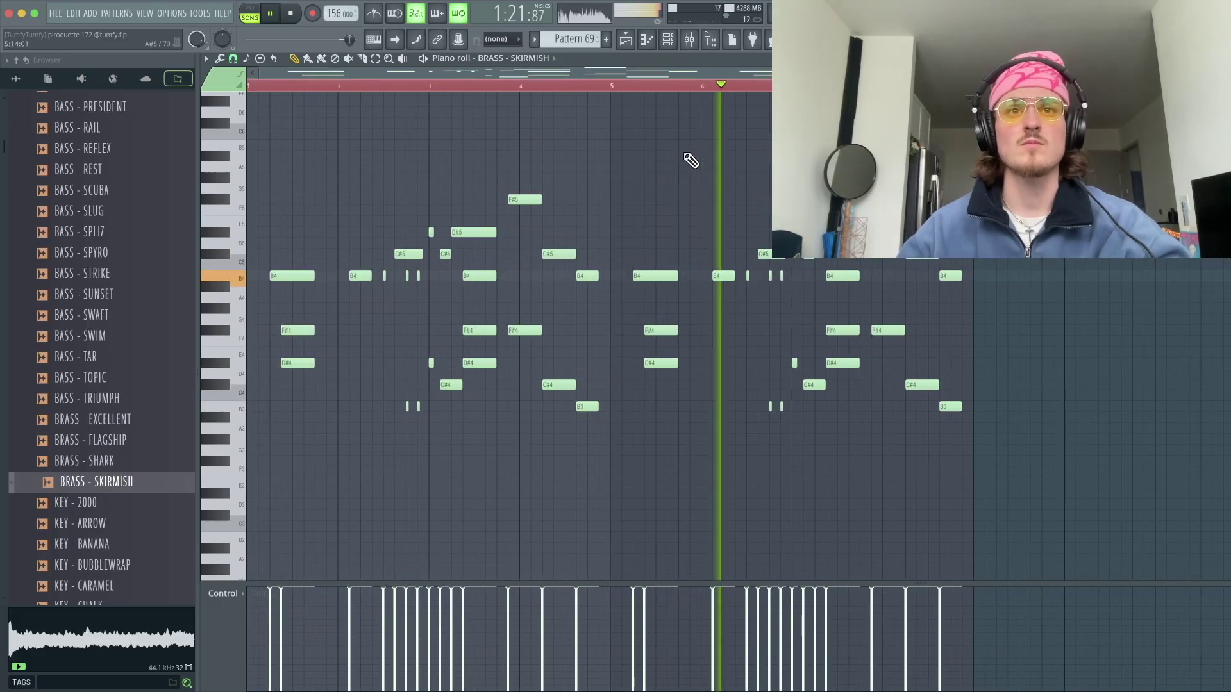
- Set the BRASS - SKIRMISH channel's volume to 46% in the channel rack
click(671, 41)
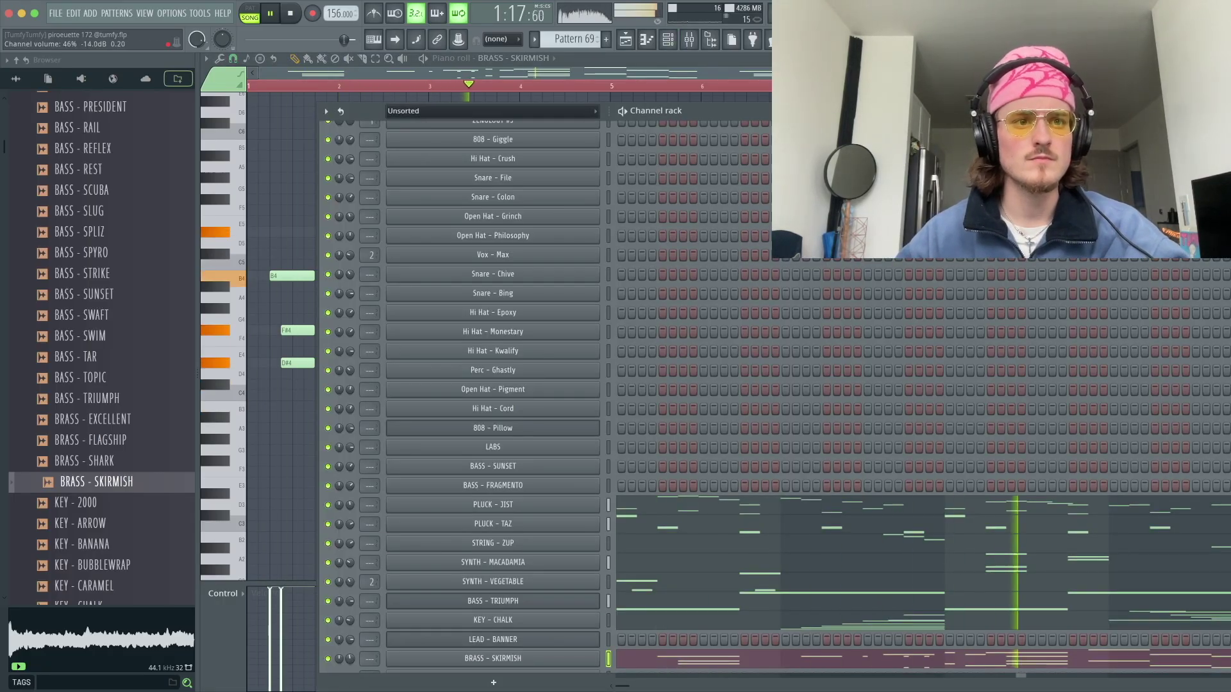
click(685, 662)
click(685, 661)
click(708, 504)
right_click(717, 505)
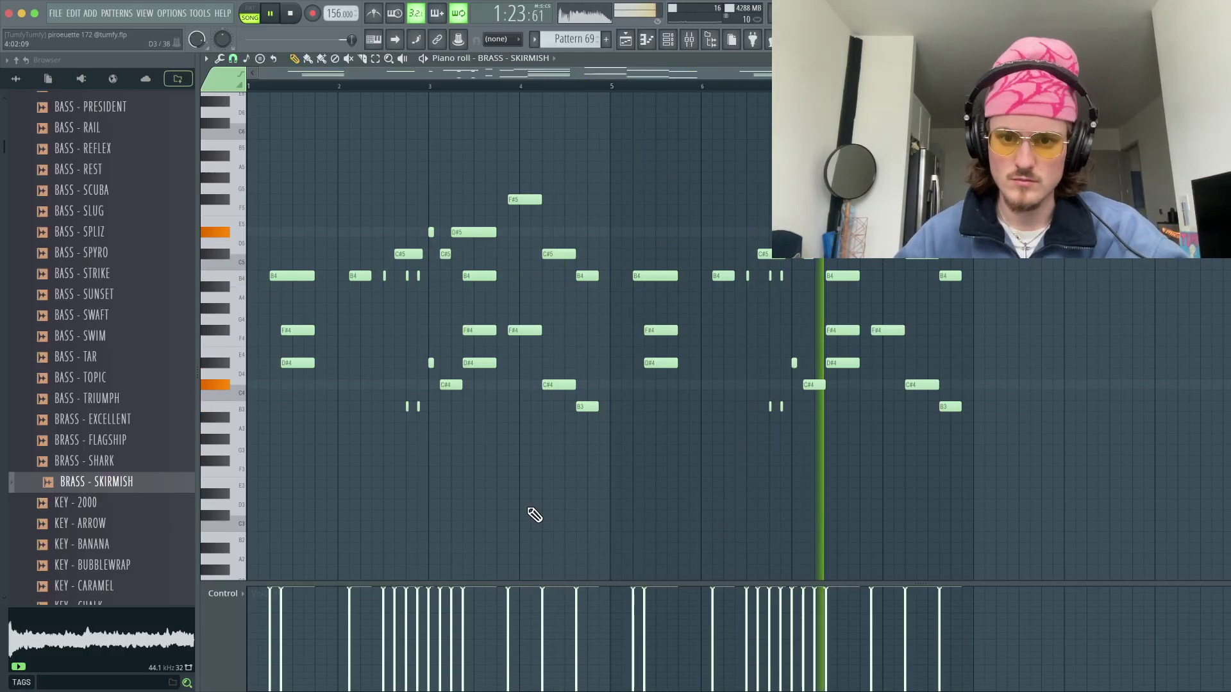
click(67, 24)
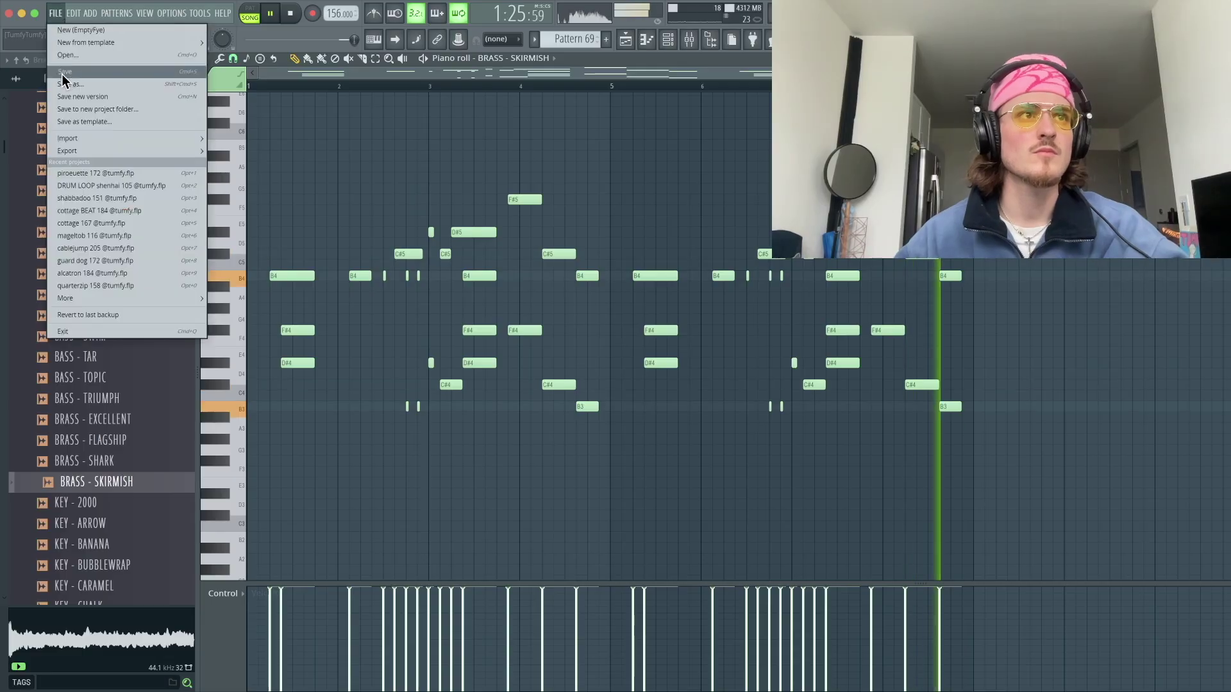
key(Escape)
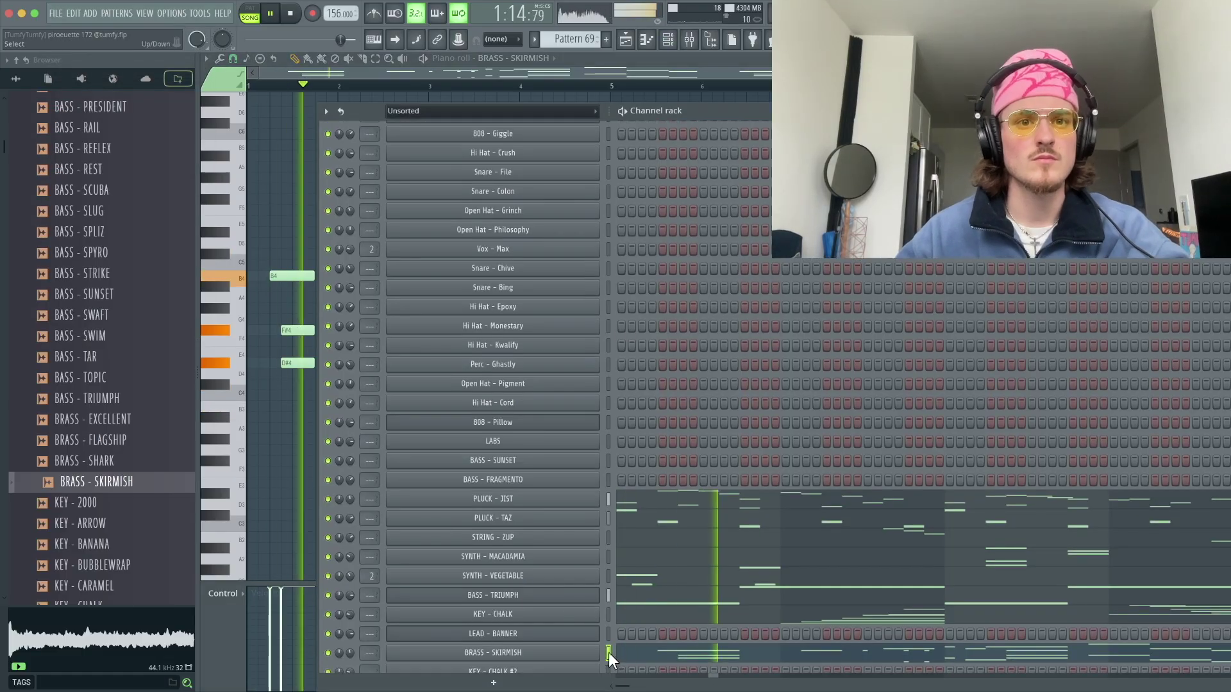
- Clone the BASS - TRIUMPH channel and cut the notes from the original BASS - TRIUMPH channel
scroll(609, 653, down, 1)
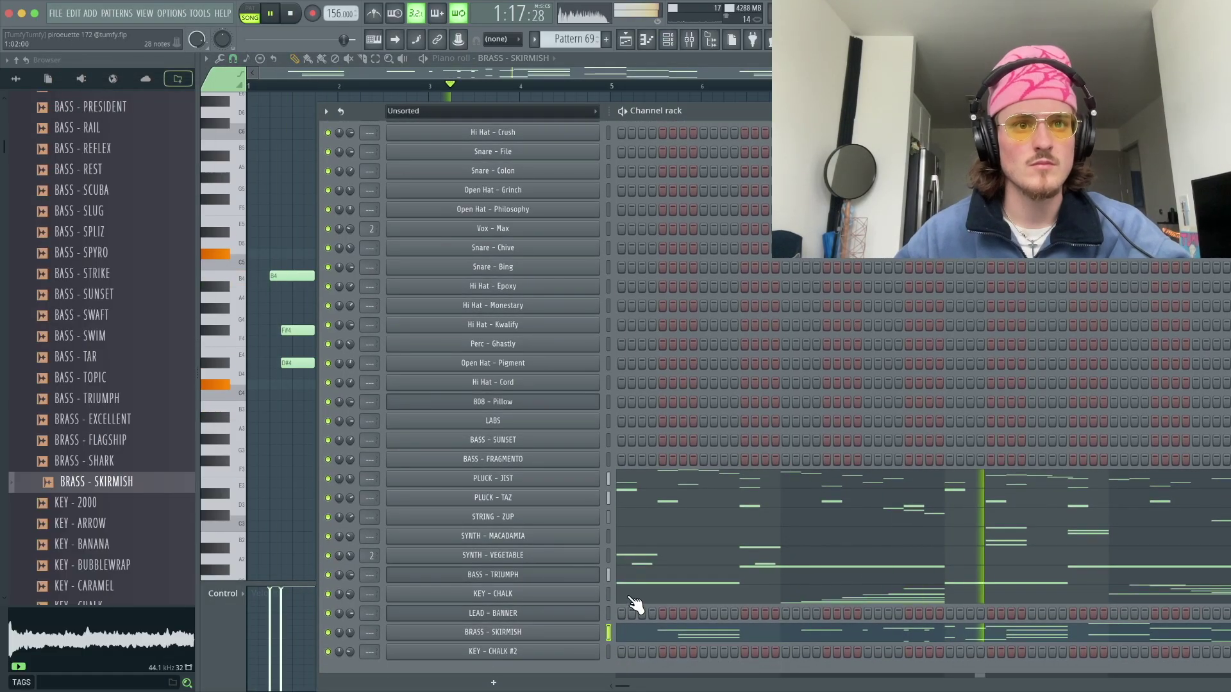
right_click(607, 581)
click(644, 657)
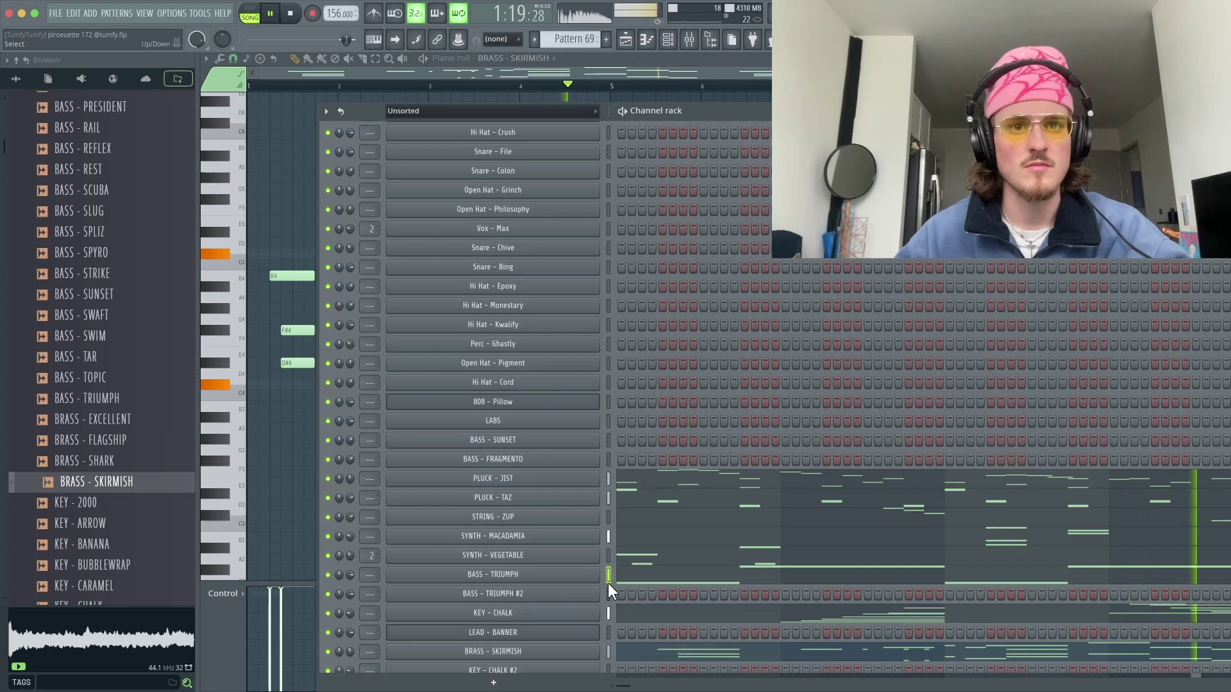
key(ctrl+x)
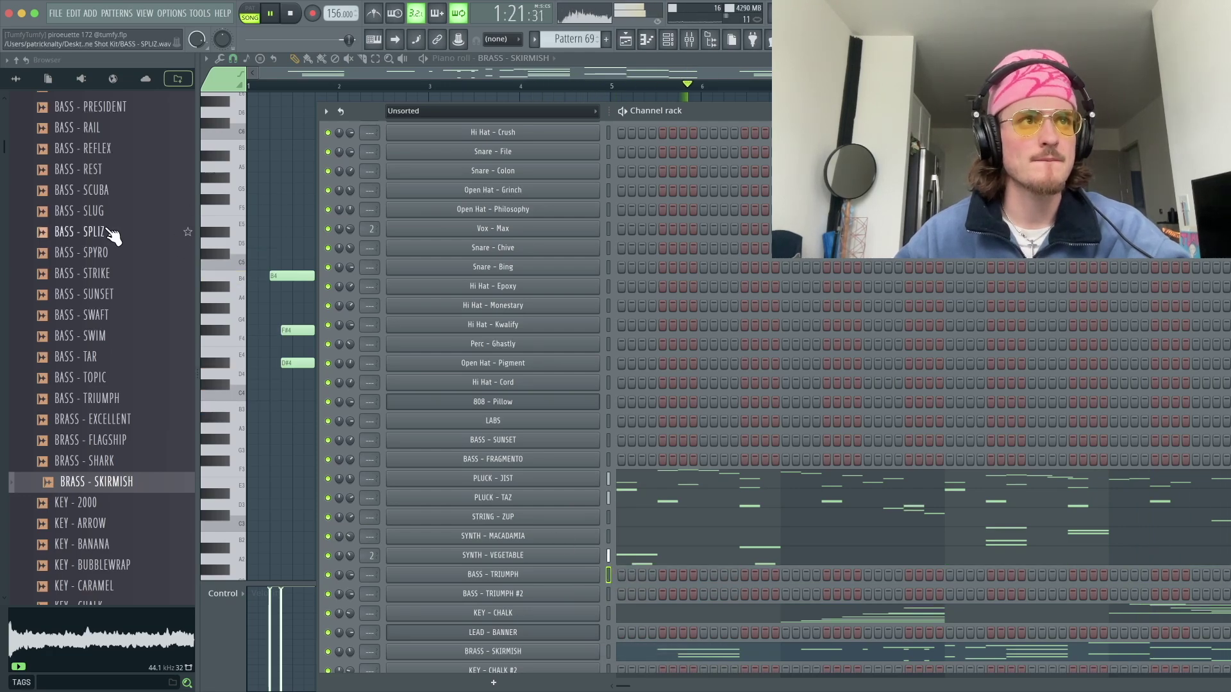
- Solo Track 2 in the playlist and loop playback over bars 41 to 56 to hear Pattern 48 alone
scroll(116, 256, up, 8)
click(625, 39)
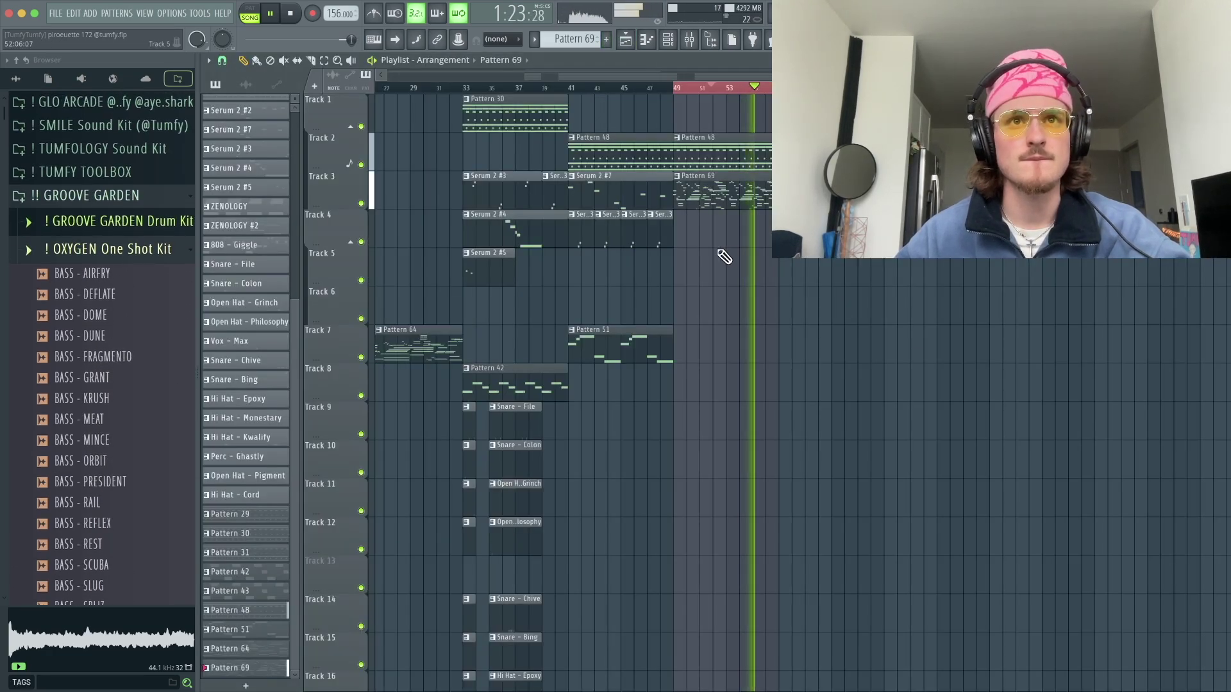
scroll(718, 251, up, 3)
key(space)
right_click(361, 165)
key(space)
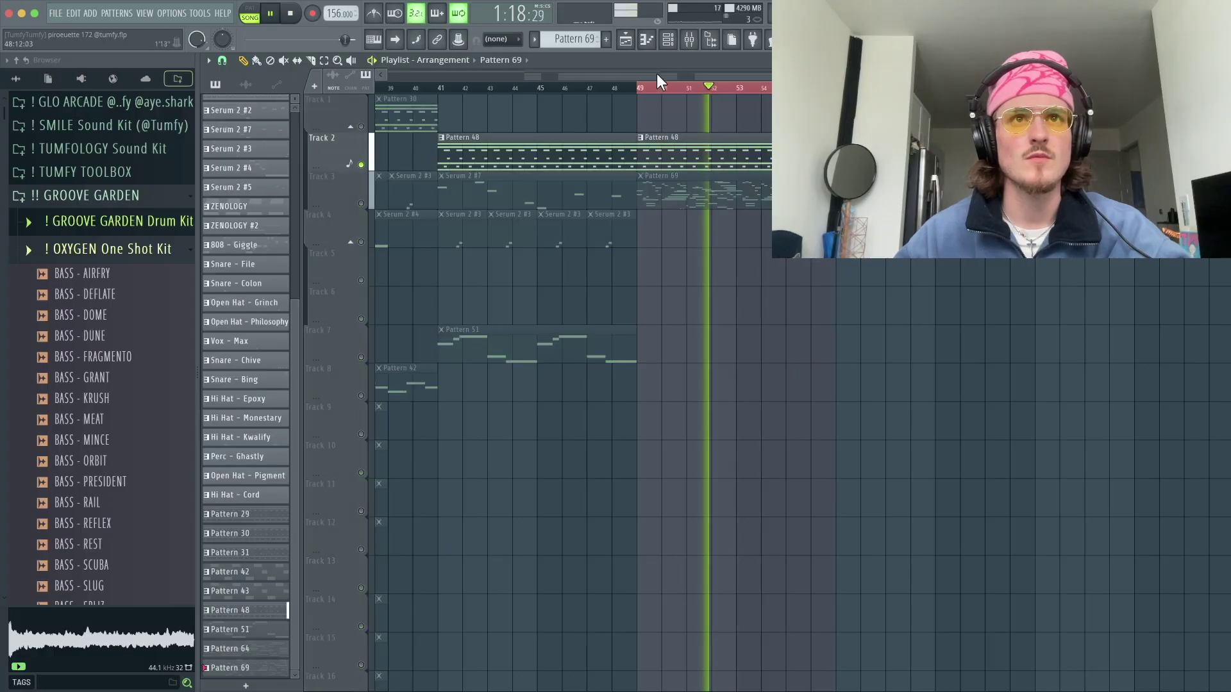
click(642, 88)
ctrl+click(443, 88)
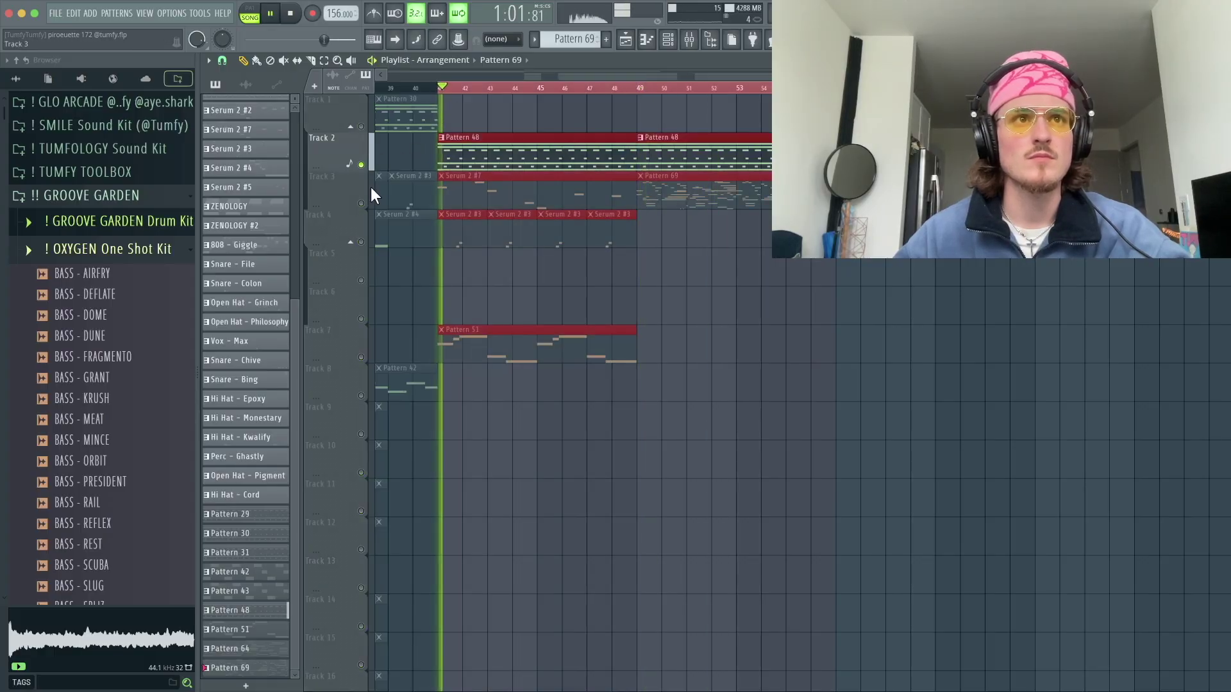
- Unsolo Track 2 so that all playlist tracks are active, and stop playback
right_click(361, 172)
right_click(355, 129)
click(353, 162)
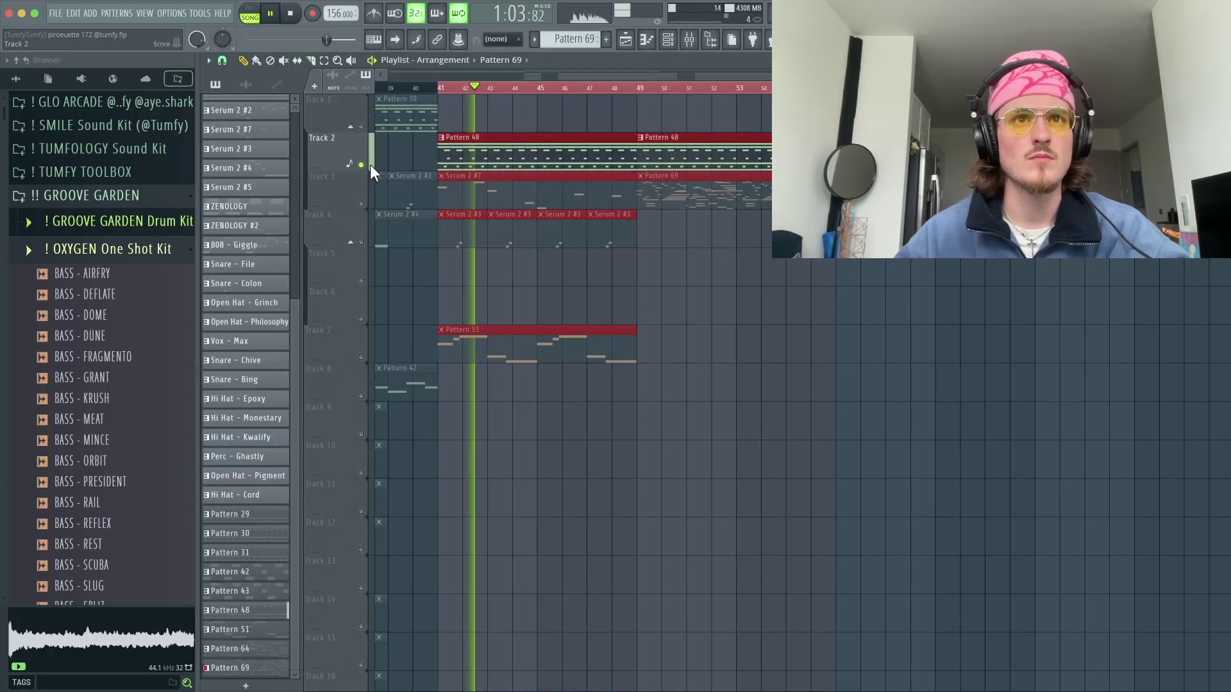
right_click(361, 165)
key(space)
- Remove the Pattern 69 clip at bar 49 and split Pattern 69 by channel into separate patterns
click(795, 269)
right_click(795, 270)
right_click(742, 194)
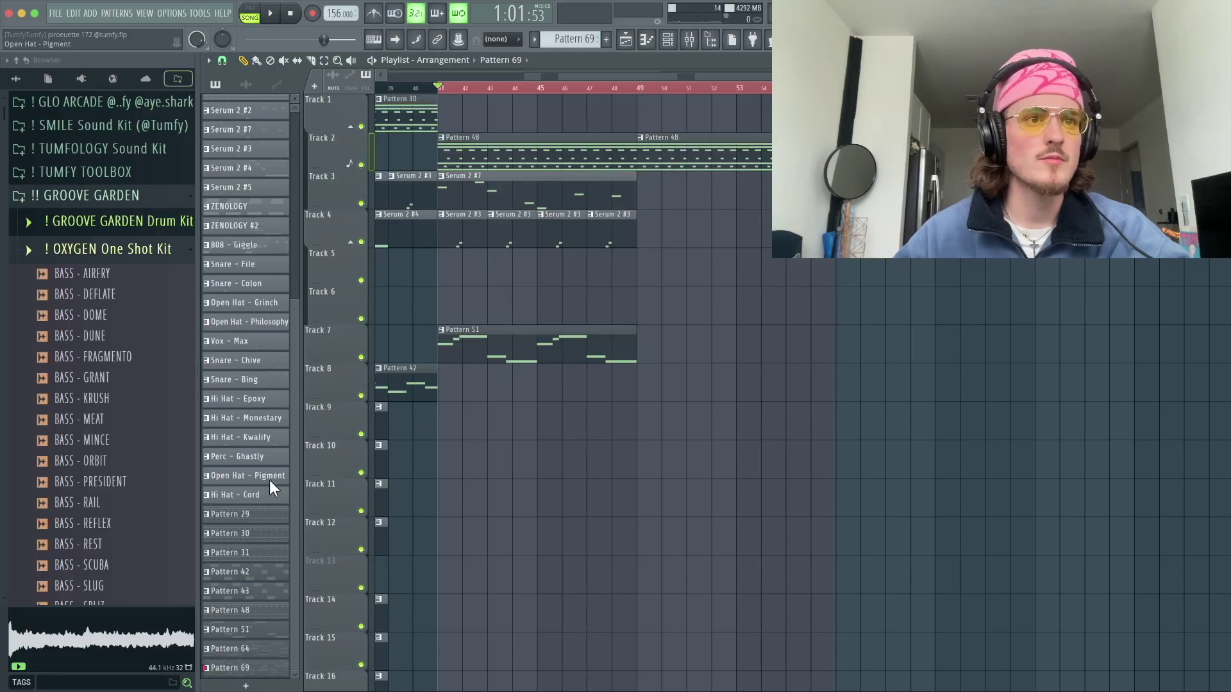
right_click(248, 672)
click(259, 642)
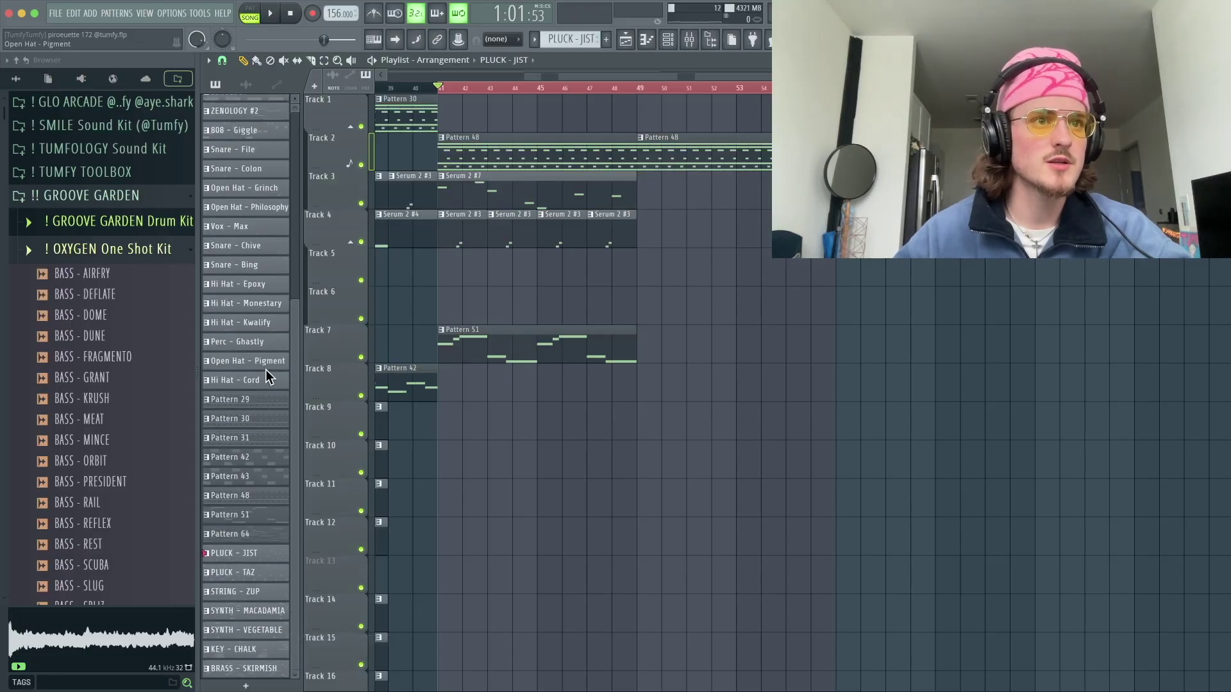
- Place the seven split patterns on Tracks 3 to 9 at bar 49 and extend the SYNTH - VEGETABLE clip to bar 57
drag(245, 552, 641, 193)
click(879, 308)
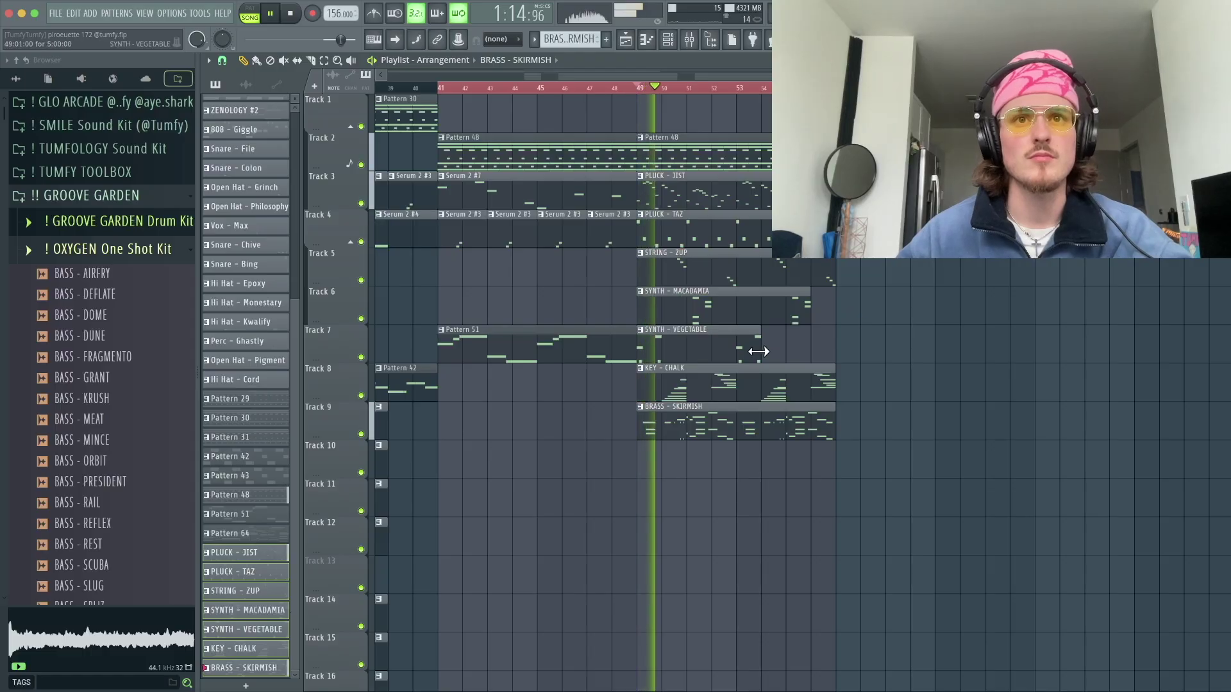
drag(759, 352, 835, 343)
click(949, 311)
right_click(984, 316)
- Duplicate the melody clips into bars 57 to 64, keeping BRASS - SKIRMISH only in that second half
key(space)
key(space)
drag(695, 420, 745, 191)
key(ctrl+b)
drag(943, 346, 893, 346)
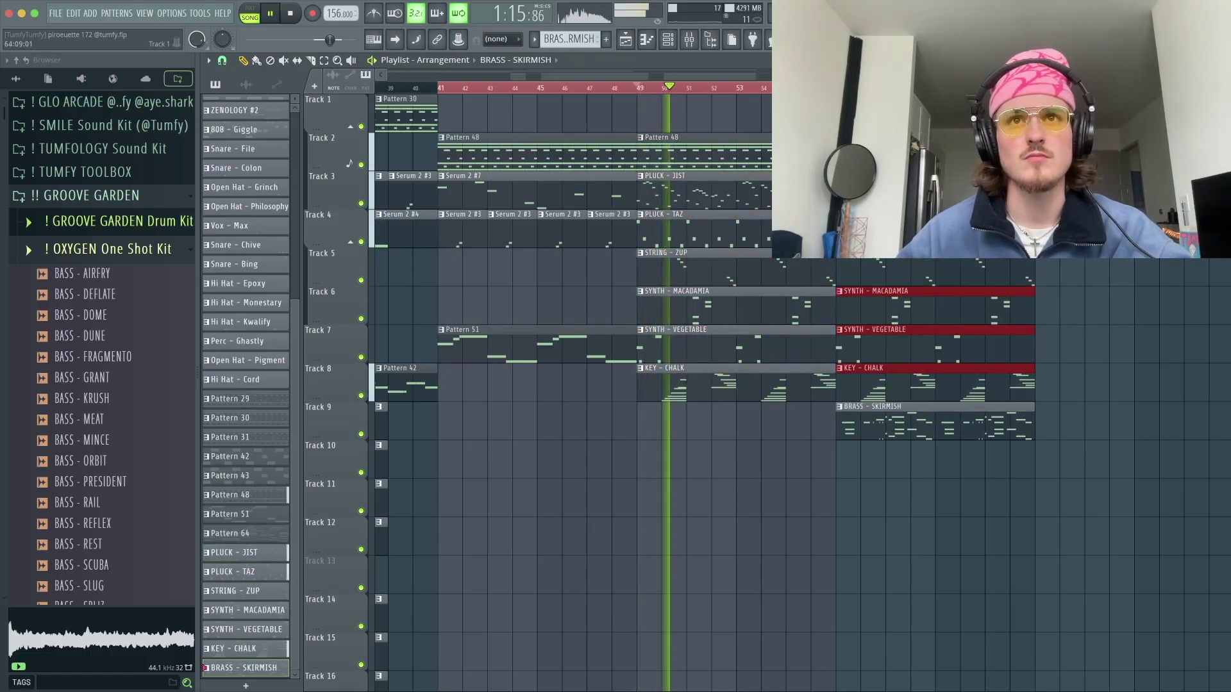
- Remove SYNTH - VEGETABLE from bars 49 to 56 and set the playback loop to bars 49 to 64
drag(836, 88, 1035, 88)
key(ctrl+d)
right_click(751, 352)
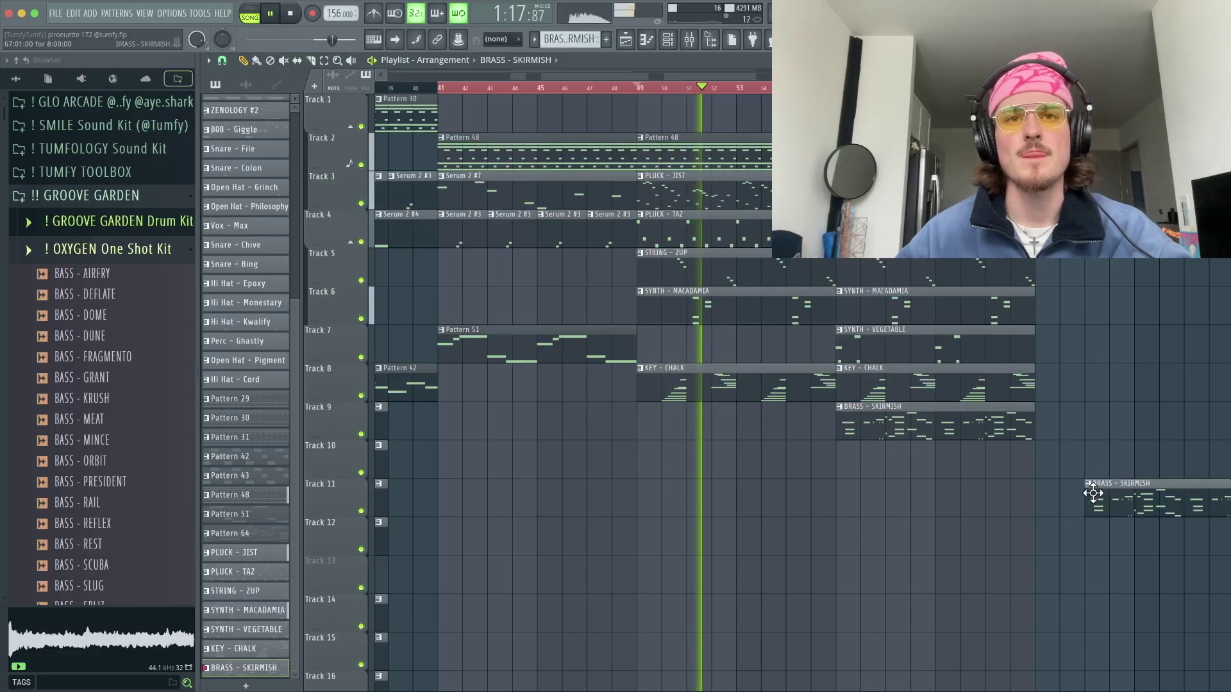
key(space)
drag(440, 88, 636, 87)
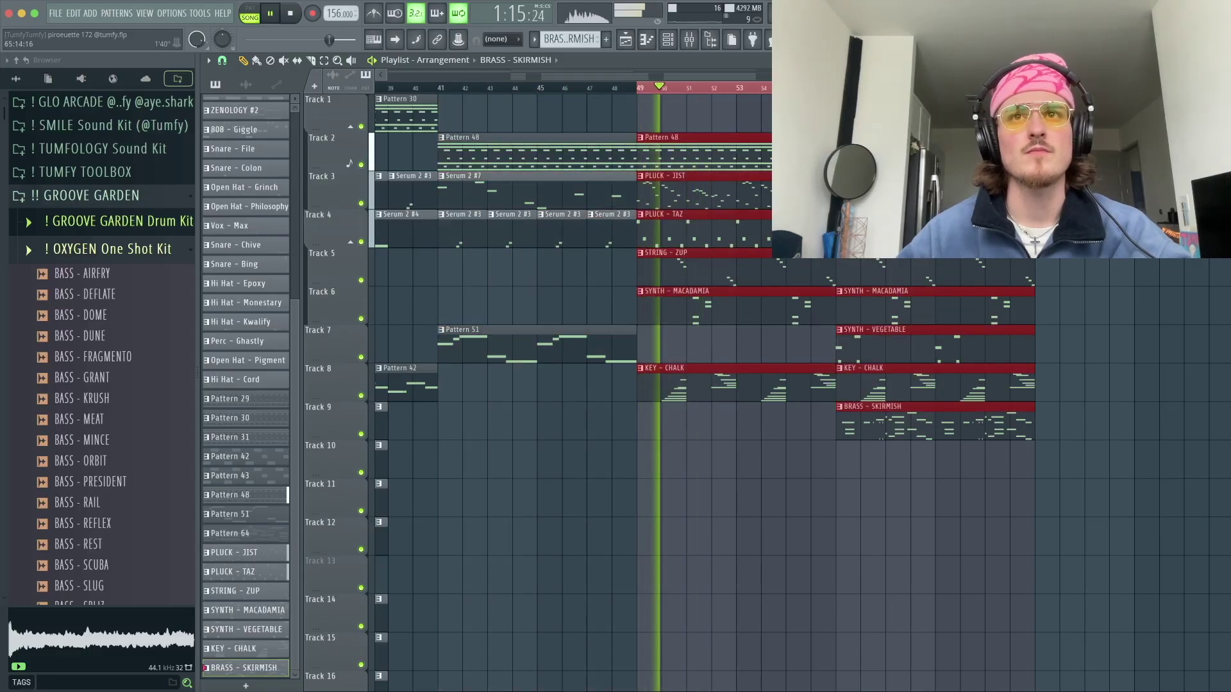
- Shorten the playback loop to bars 49 to 56 and add a new pattern clip on Track 10 at bar 49
drag(860, 88, 835, 87)
key(F4)
key(space)
key(space)
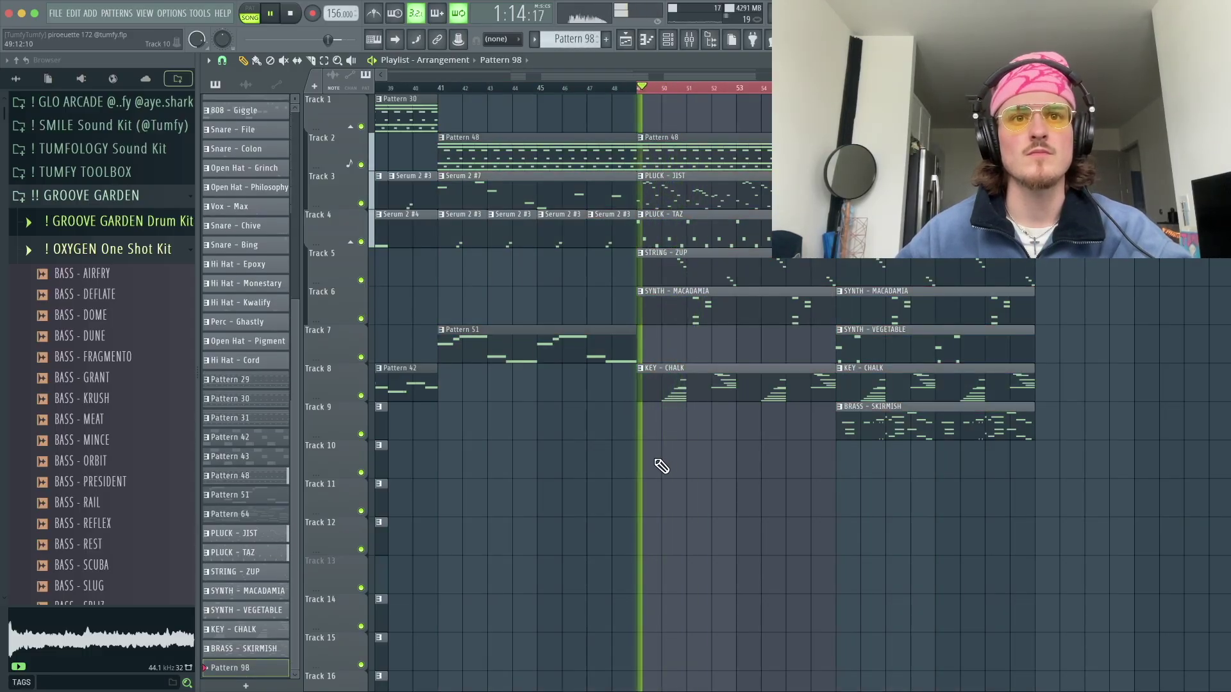
- Route the melody channels from PLUCK - JIST through KEY - CHALK #2 to mixer track Insert 1
double_click(673, 388)
click(668, 40)
scroll(609, 619, down, 1)
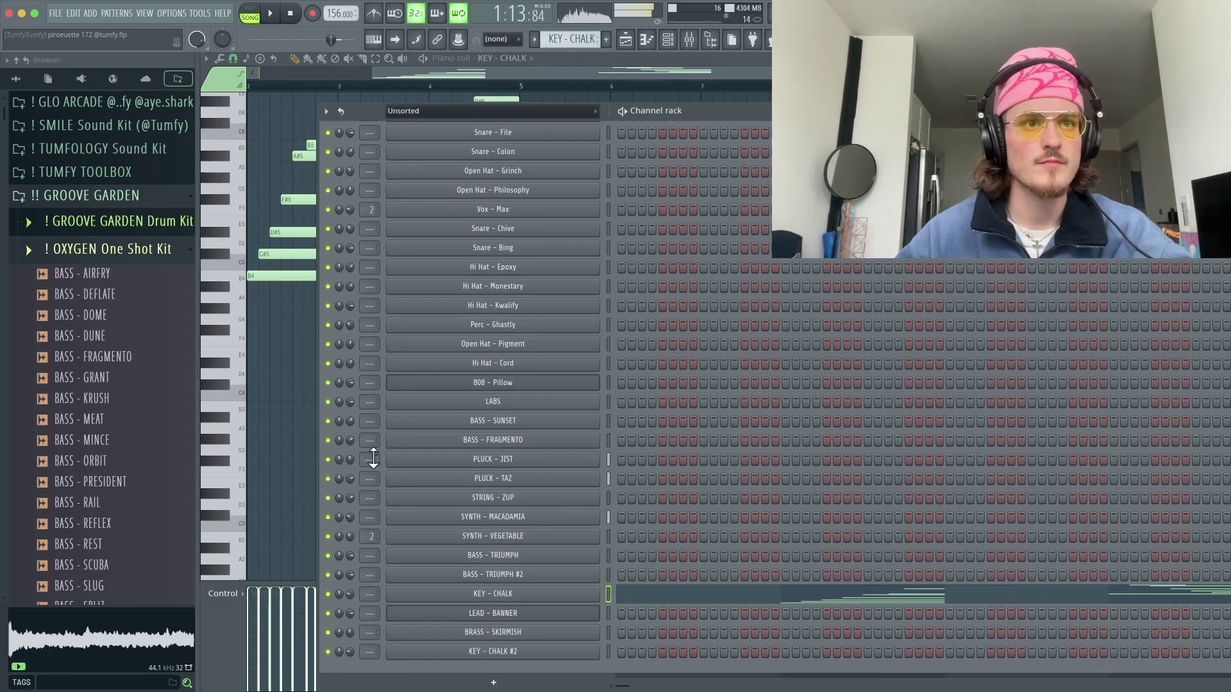
click(667, 44)
right_click(277, 241)
mouse_move(334, 230)
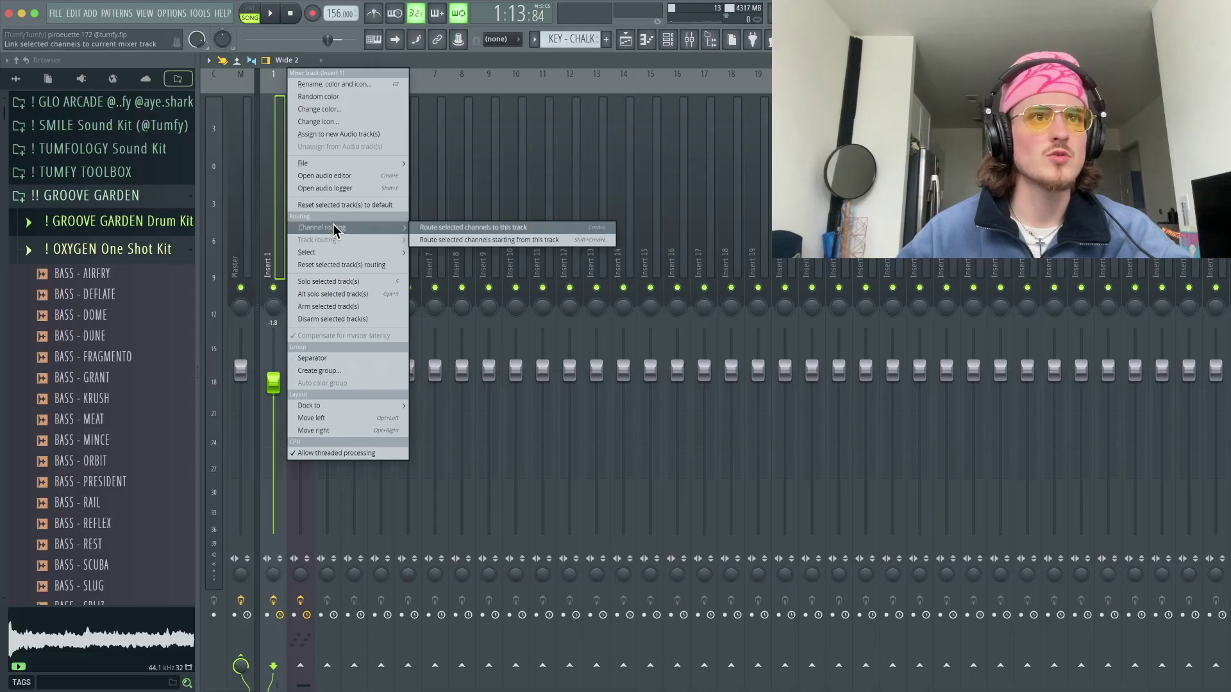
click(490, 229)
key(space)
key(F5)
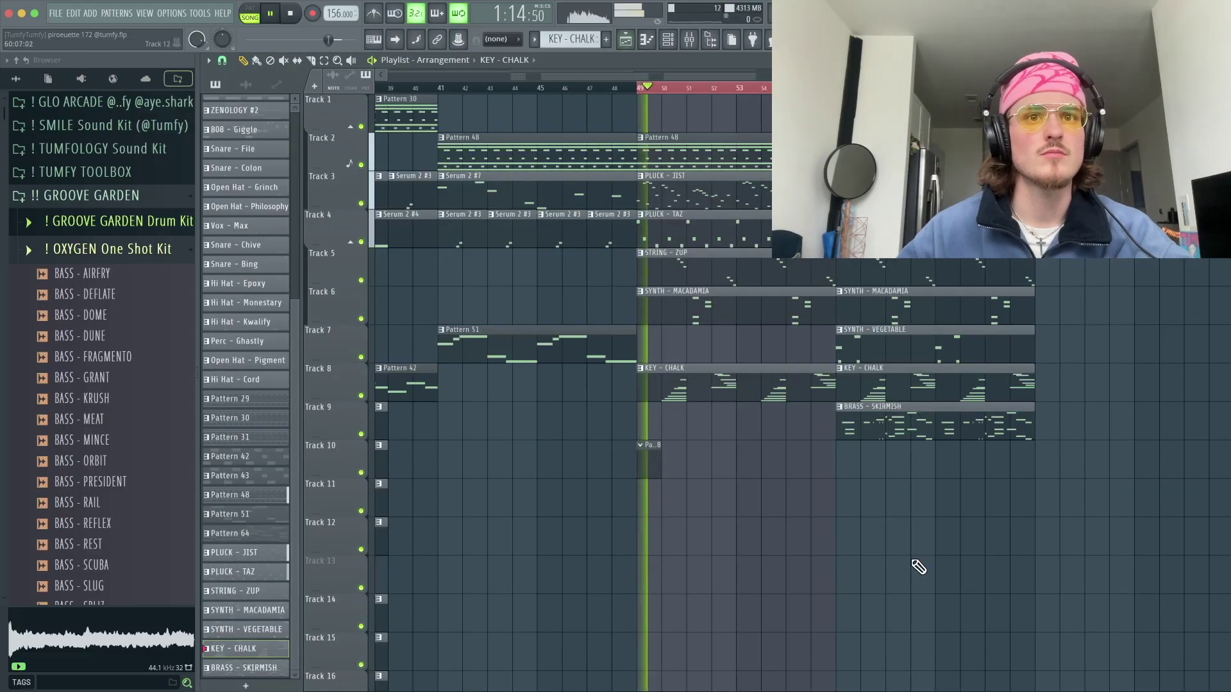
- Audition 808 samples from the GROOVE GARDEN Drum Kit for the new pattern's bass
double_click(799, 463)
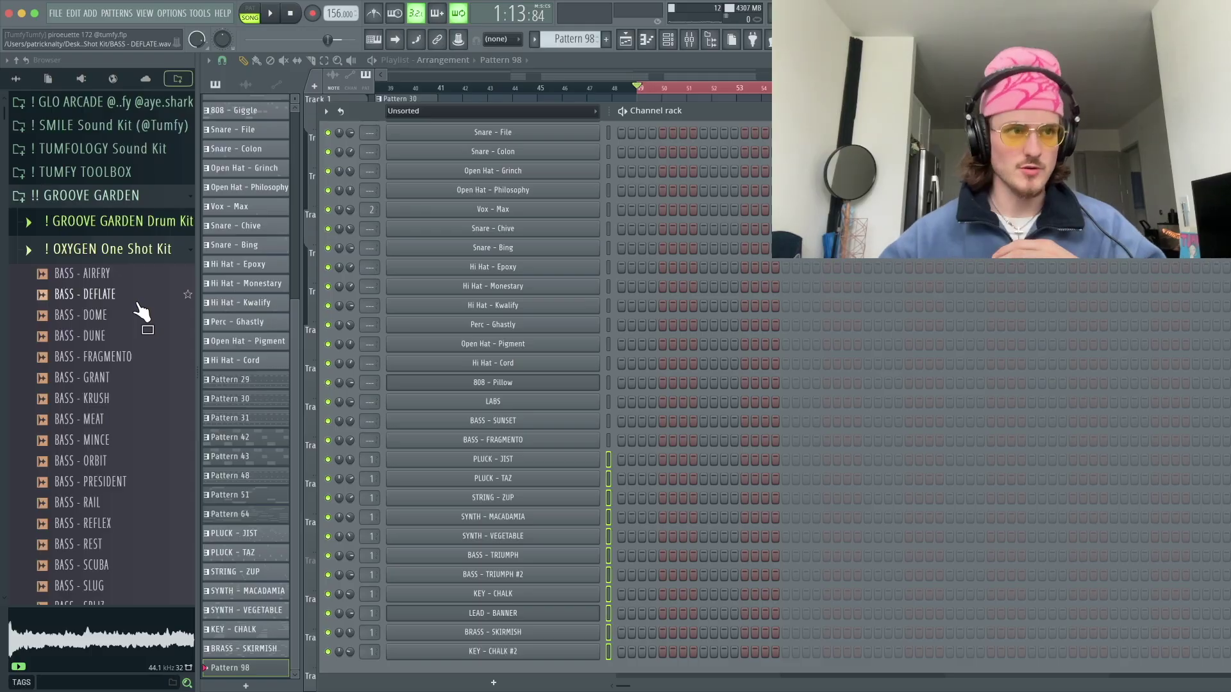
click(102, 218)
scroll(102, 426, down, 1)
click(105, 464)
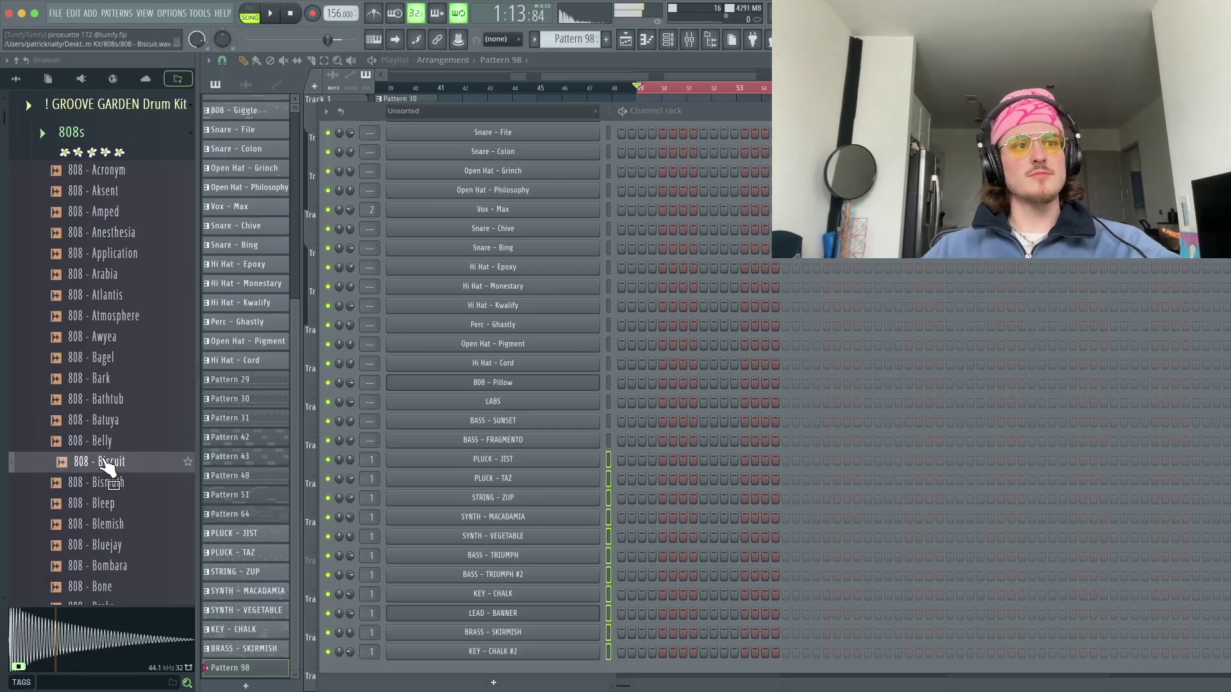
scroll(119, 490, down, 5)
scroll(117, 490, down, 8)
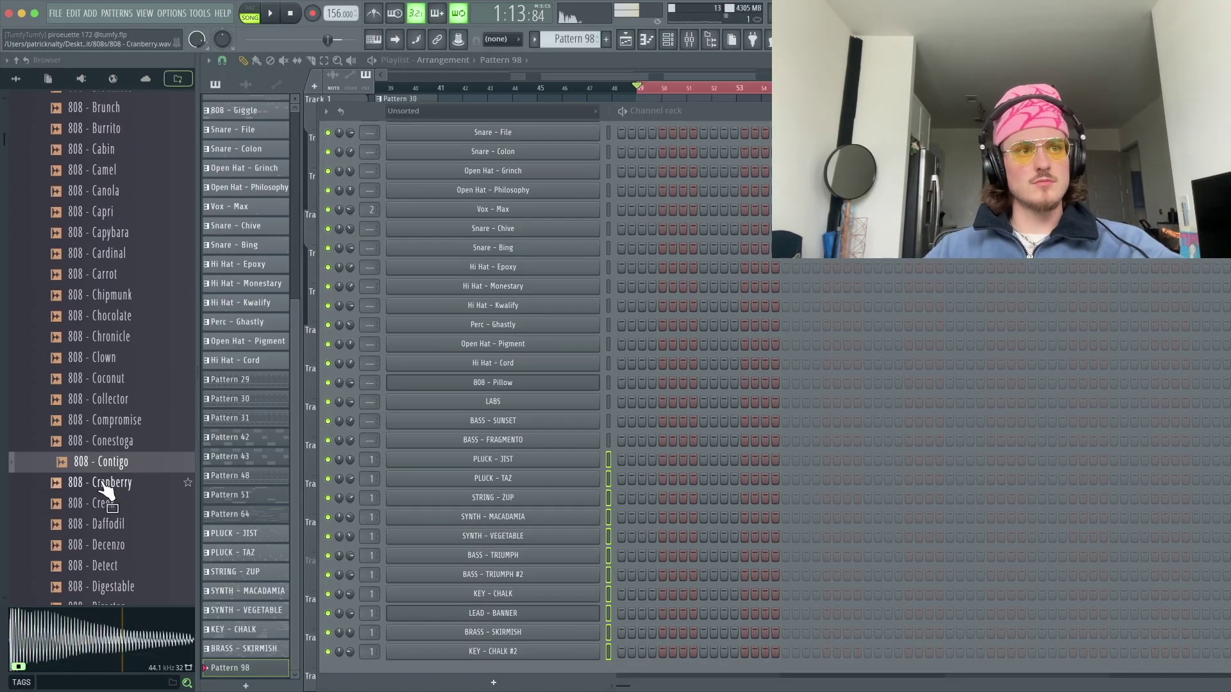
scroll(129, 593, up, 15)
click(129, 553)
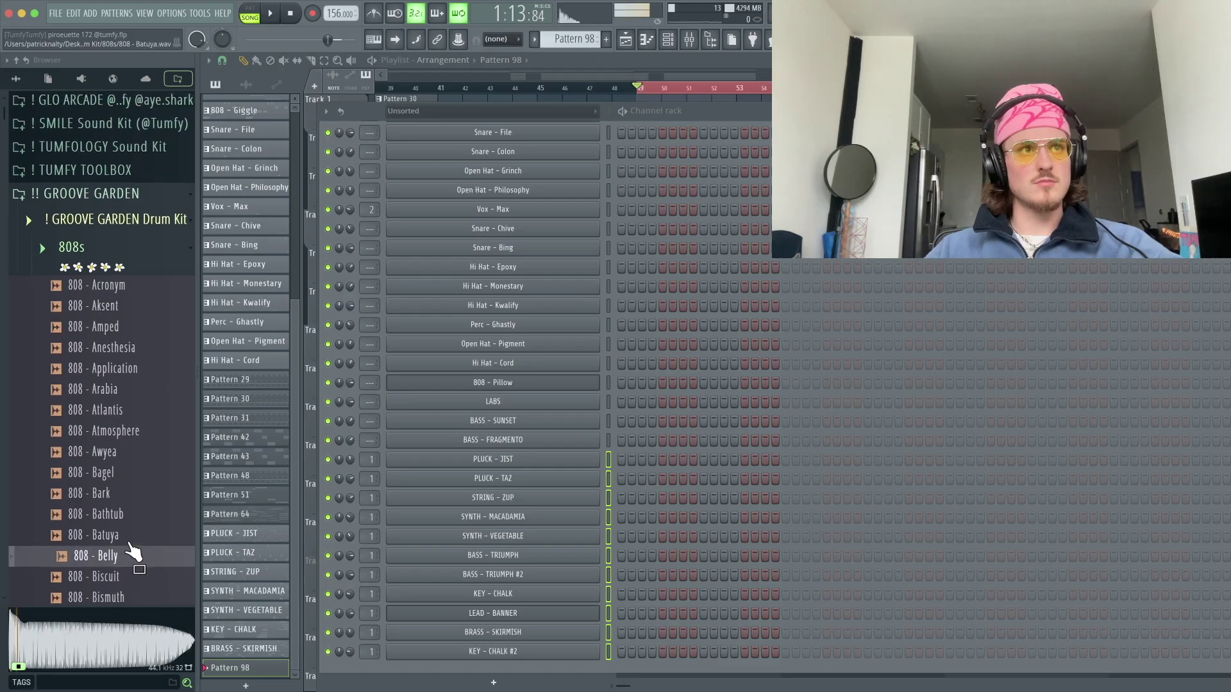
- Load 808 - armago from the TUMFY TOOLBOX 808s as a new channel and make it cut itself
click(102, 170)
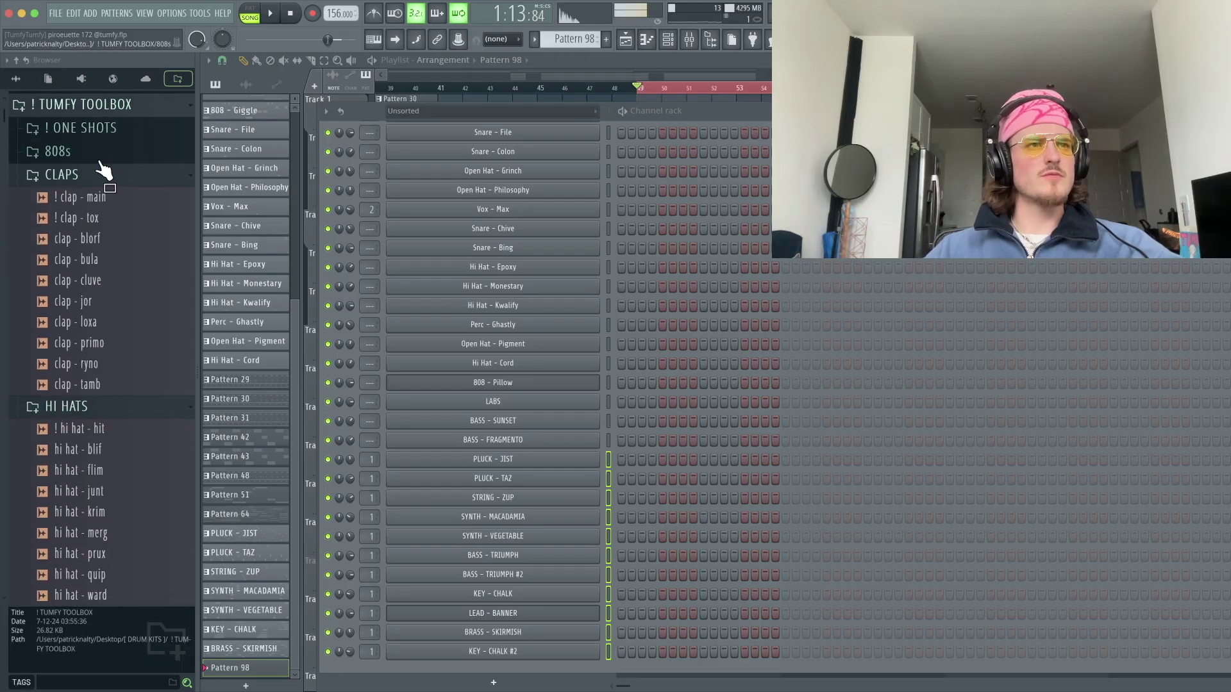
click(99, 156)
click(105, 368)
click(110, 441)
click(96, 209)
click(101, 229)
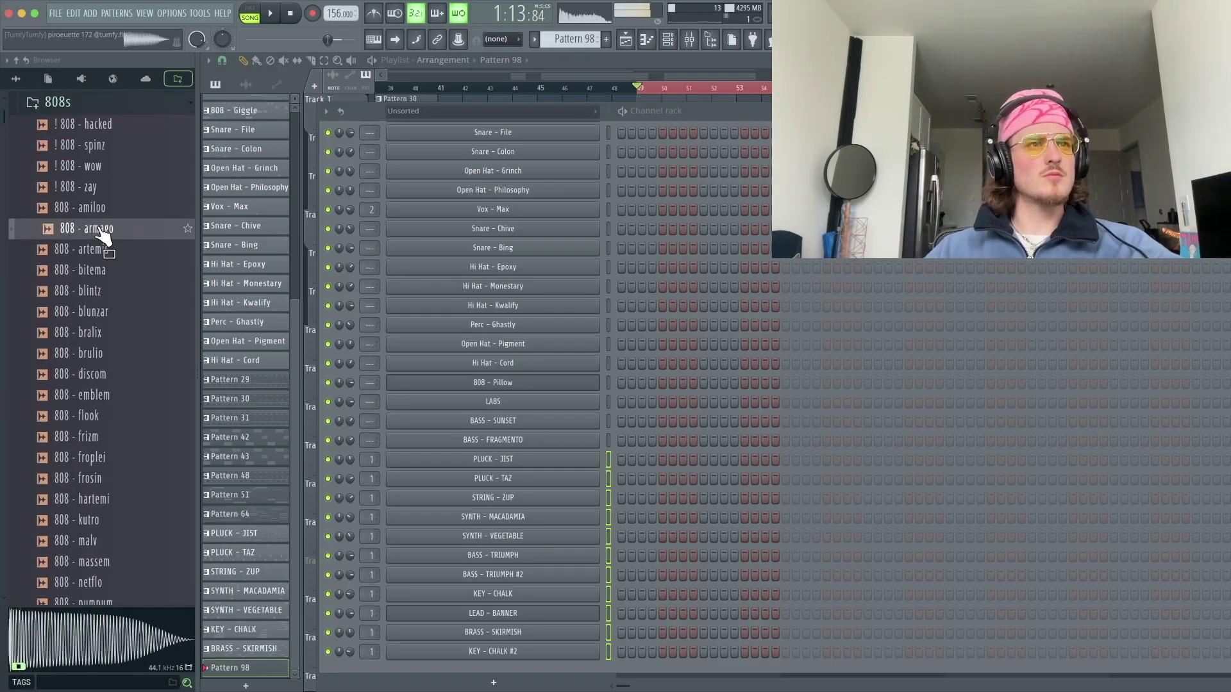
drag(499, 648, 509, 664)
key(space)
right_click(511, 660)
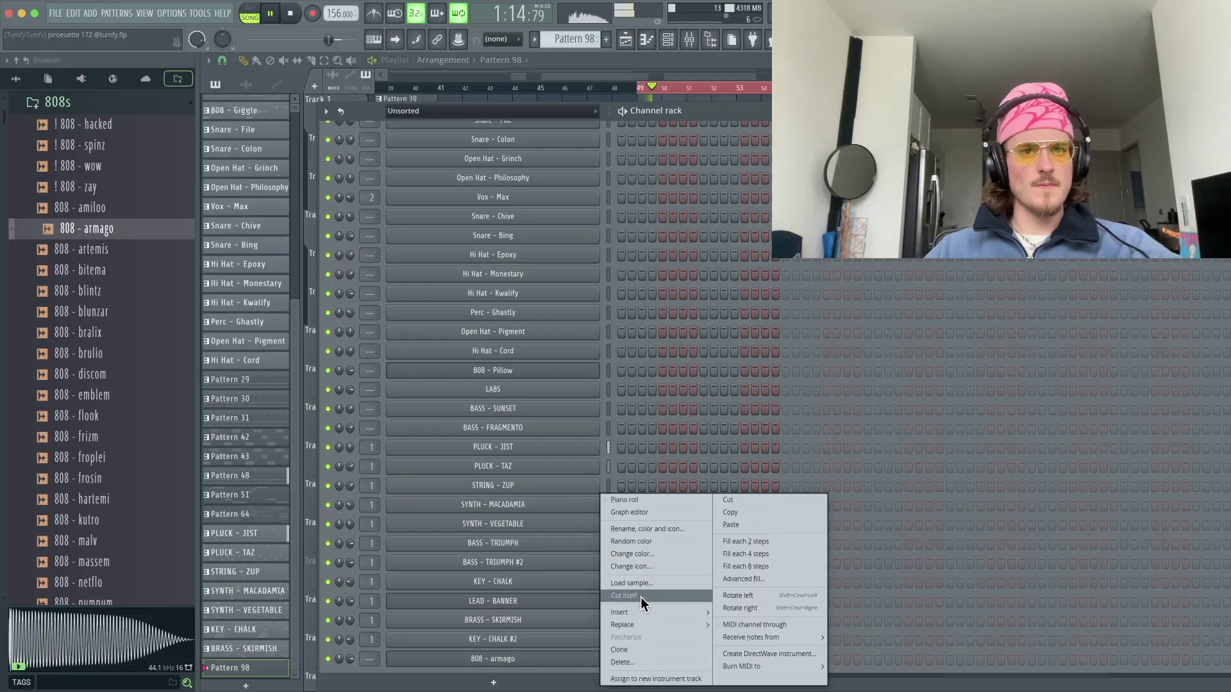
click(536, 661)
- Start the 808 - armago part with a D#5 note at the start of bar 1 and an E5 on its fourth beat
right_click(536, 661)
click(625, 500)
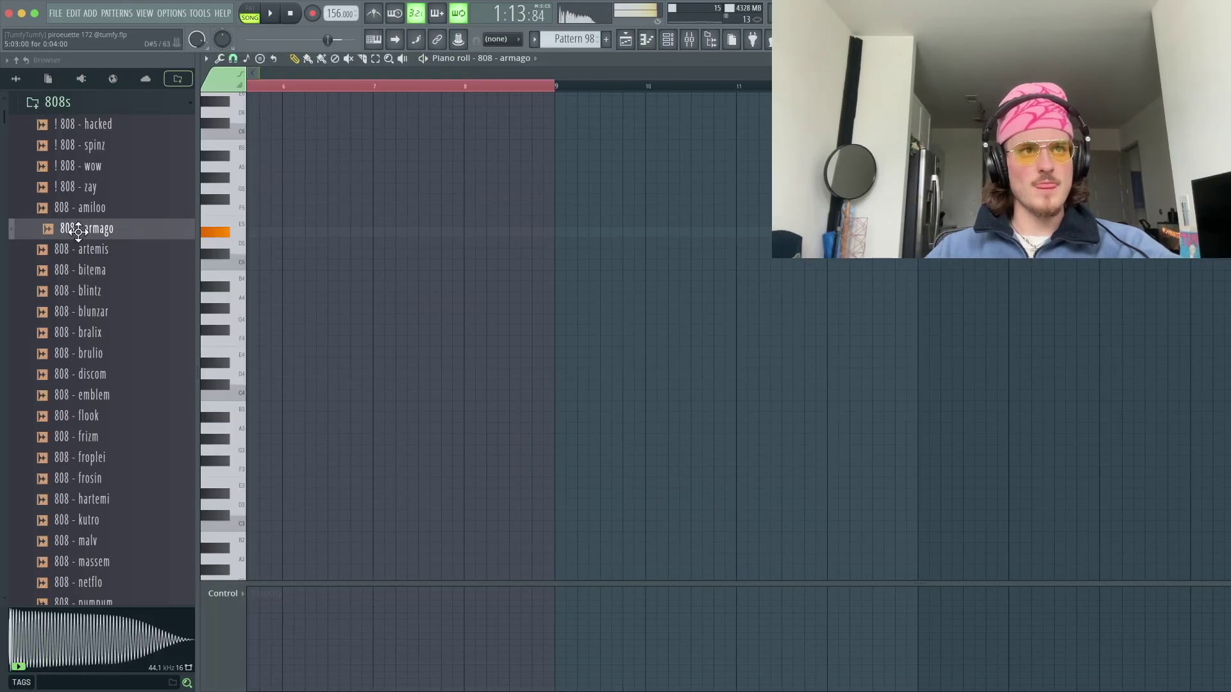
key(space)
drag(78, 232, 66, 220)
key(space)
key(space)
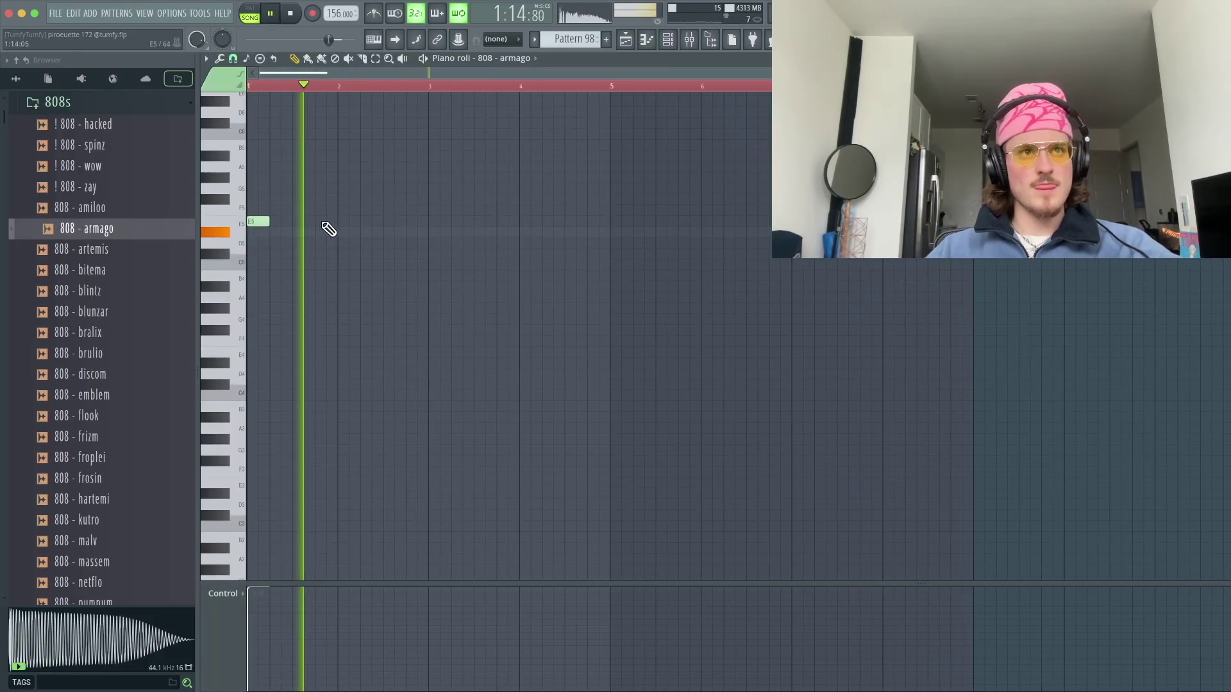
click(320, 211)
key(space)
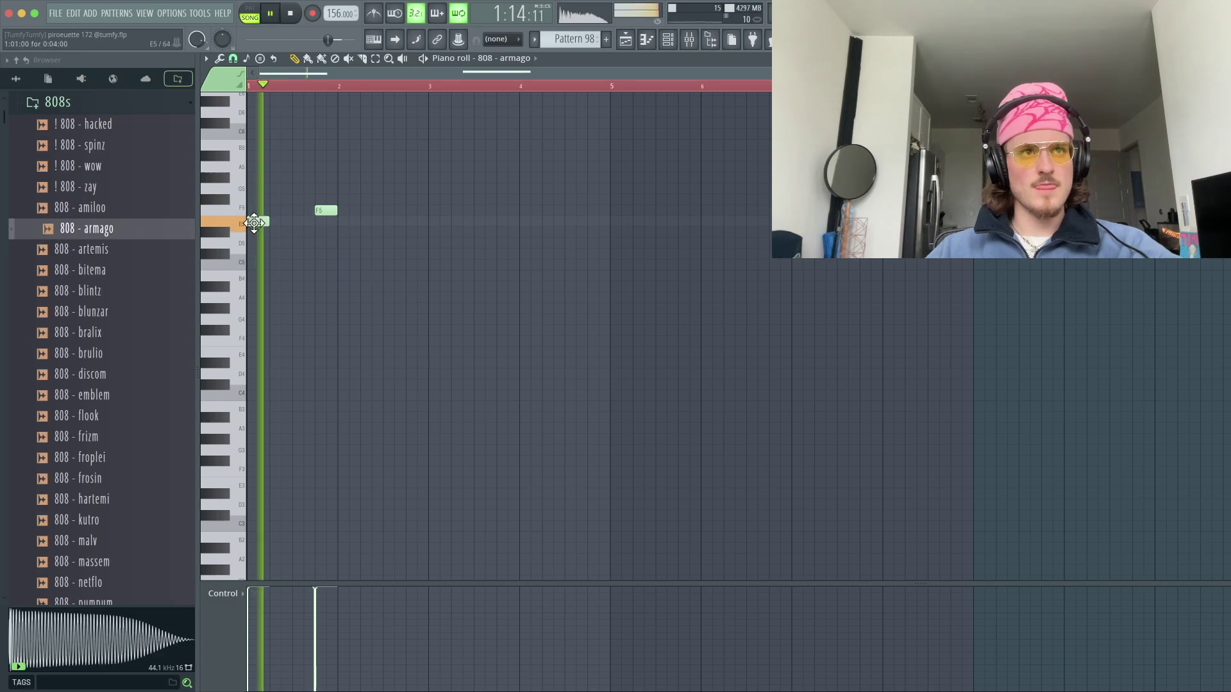
drag(339, 218, 327, 229)
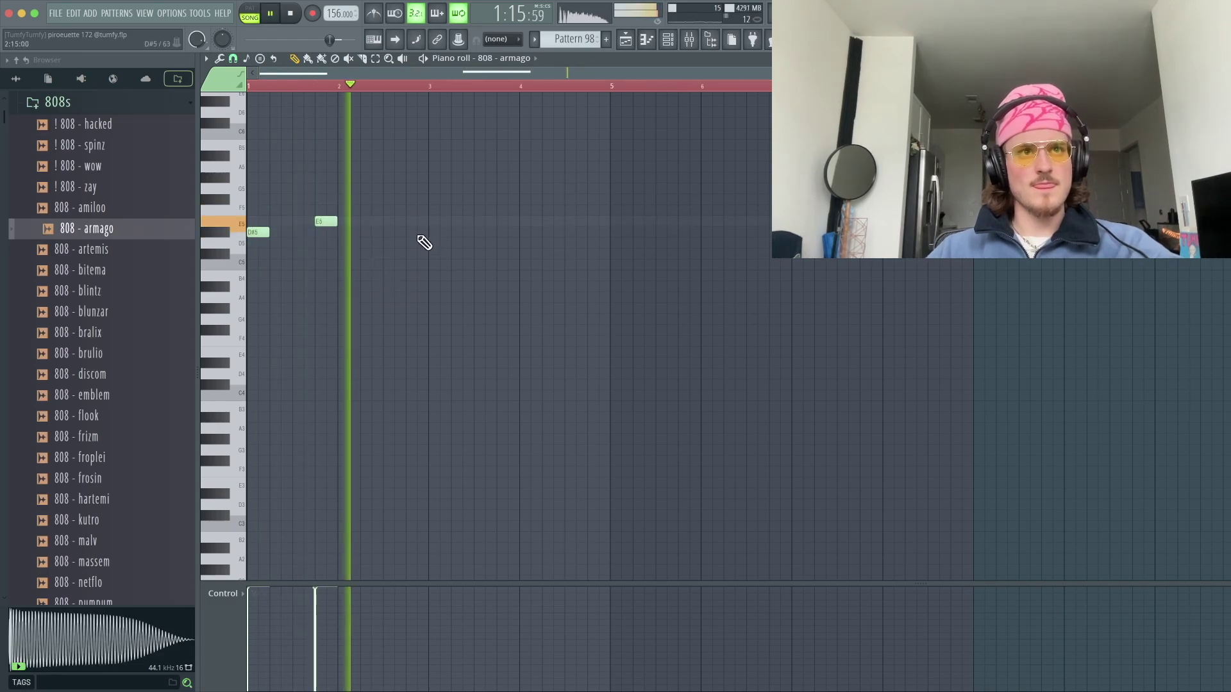
- Repeat the two-note 808 phrase every two bars through bar 8, trying and removing extra notes around bars 2 and 3
click(405, 222)
drag(247, 86, 429, 86)
click(447, 147)
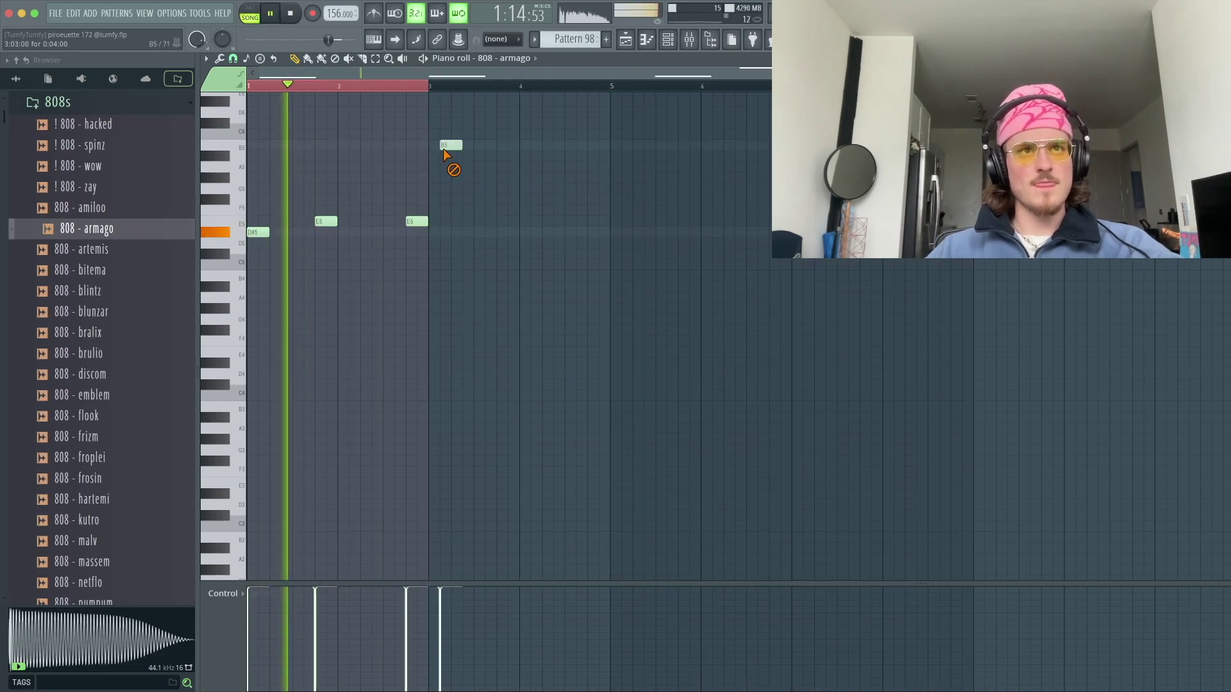
right_click(449, 148)
right_click(416, 221)
click(435, 232)
right_click(442, 234)
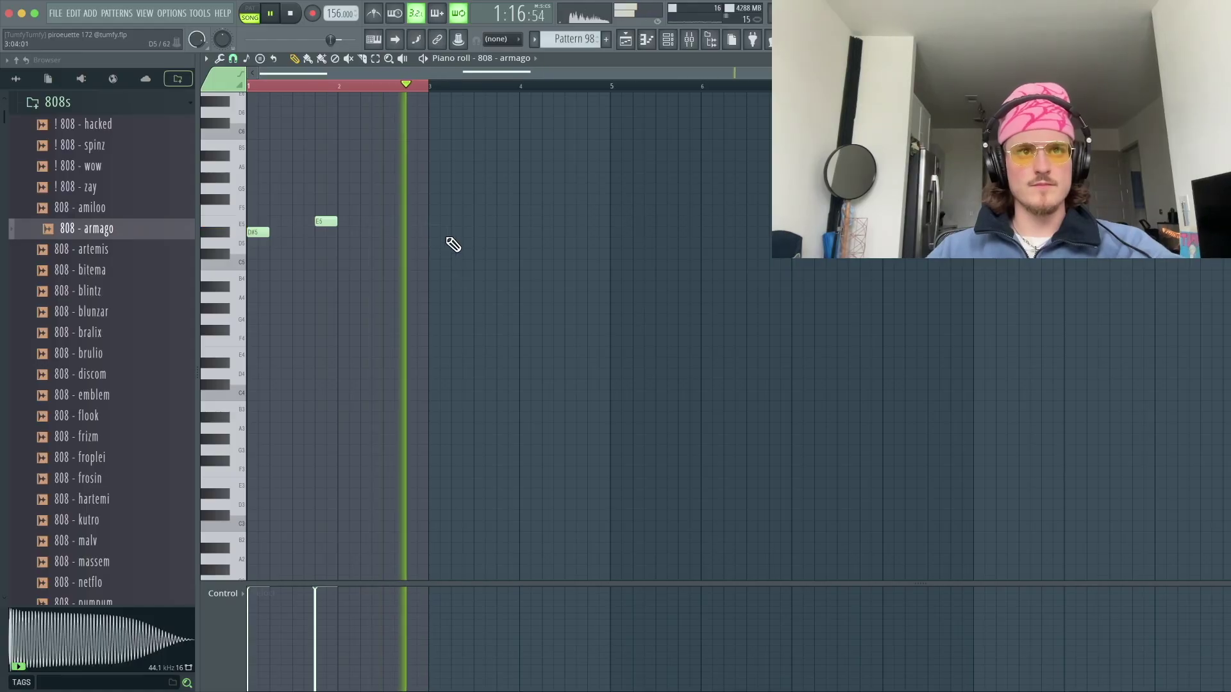
key(super+b)
click(437, 160)
right_click(438, 161)
drag(429, 86, 650, 86)
key(super+b)
scroll(348, 90, down, 3)
- Raise the last phrase's two 808 notes to G#5 and F#5 and add an A#5 note near the end of bar 8
click(669, 39)
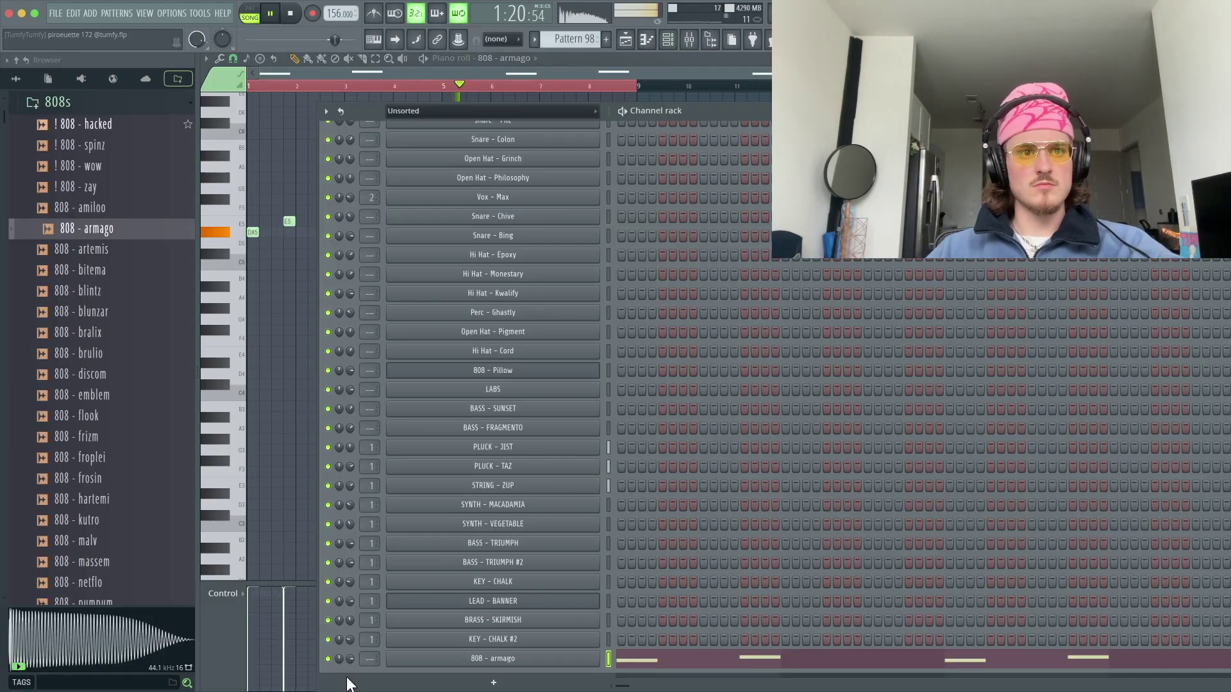
key(F6)
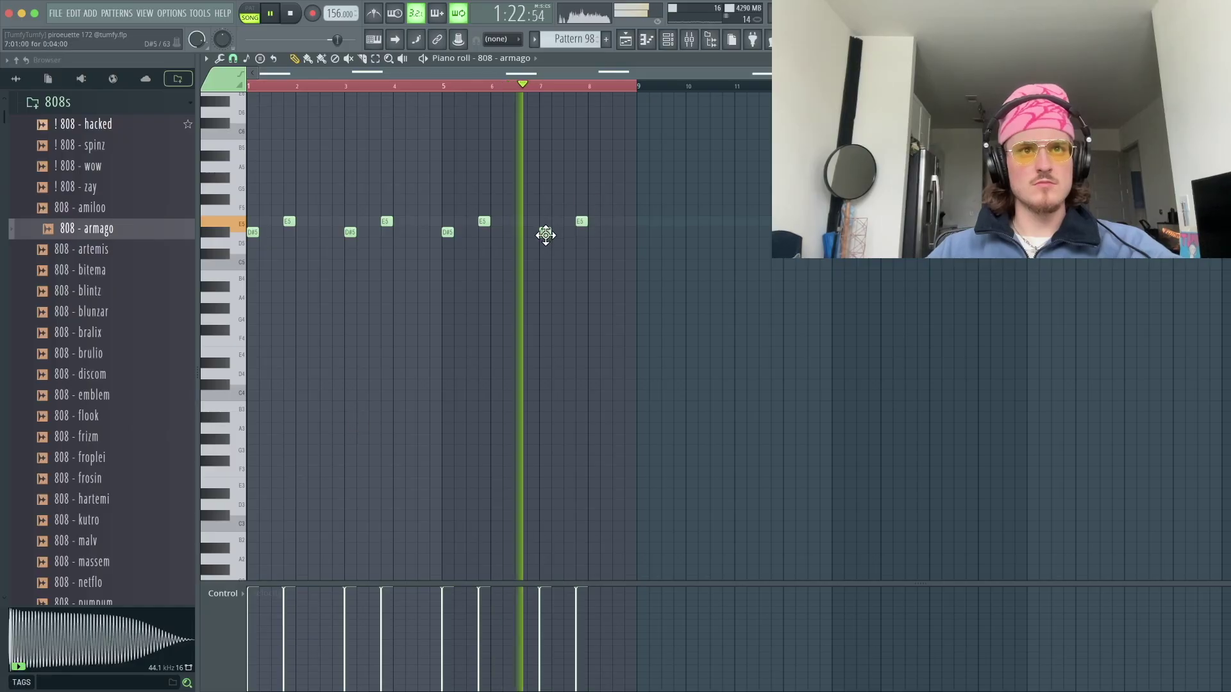
click(545, 177)
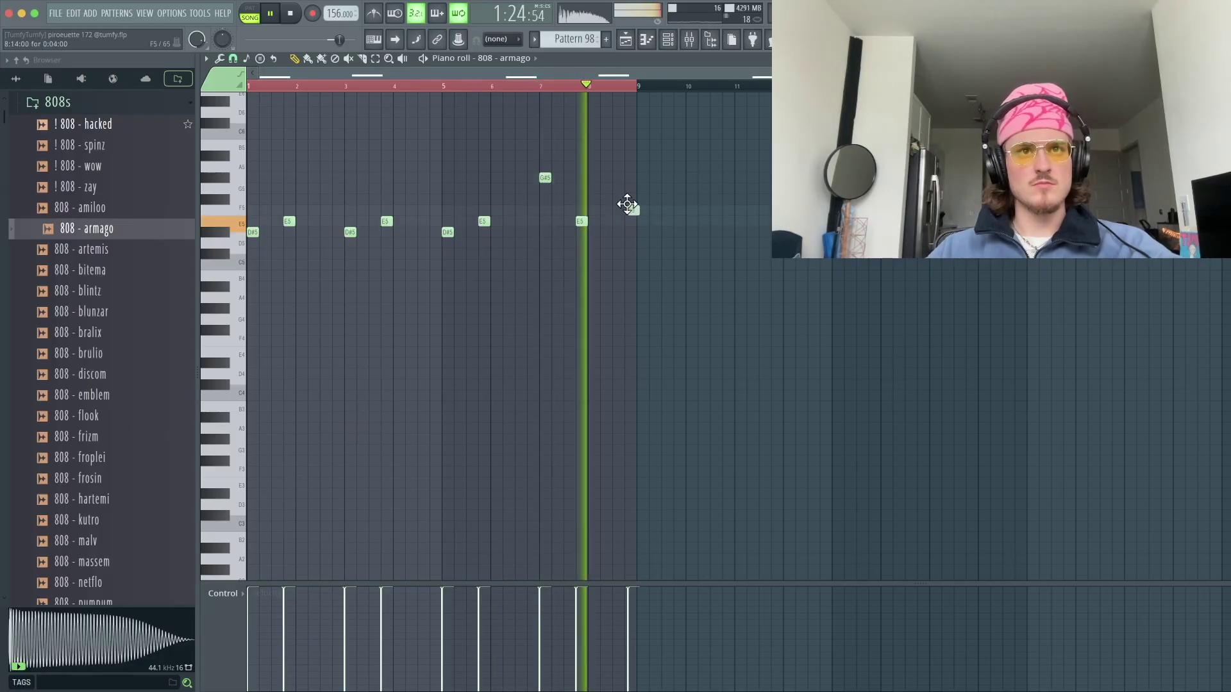
key(space)
key(space)
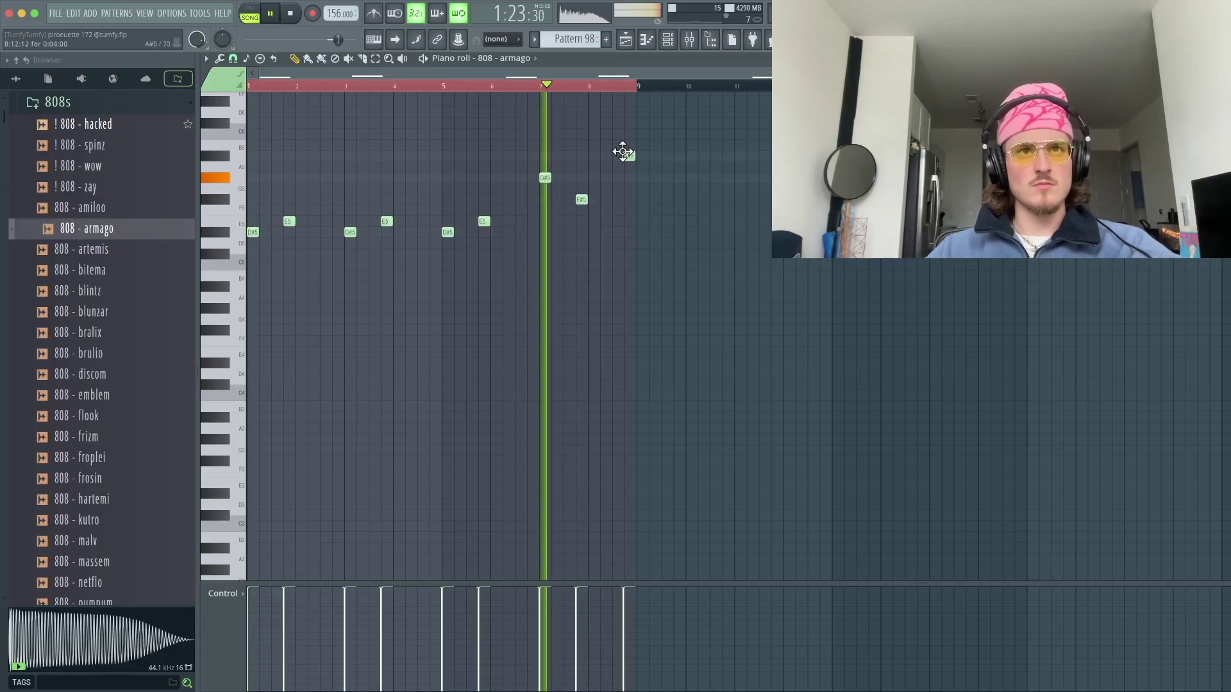
- Audition claps in the TUMFY TOOLBOX and load clap - cluve as a new channel
click(672, 43)
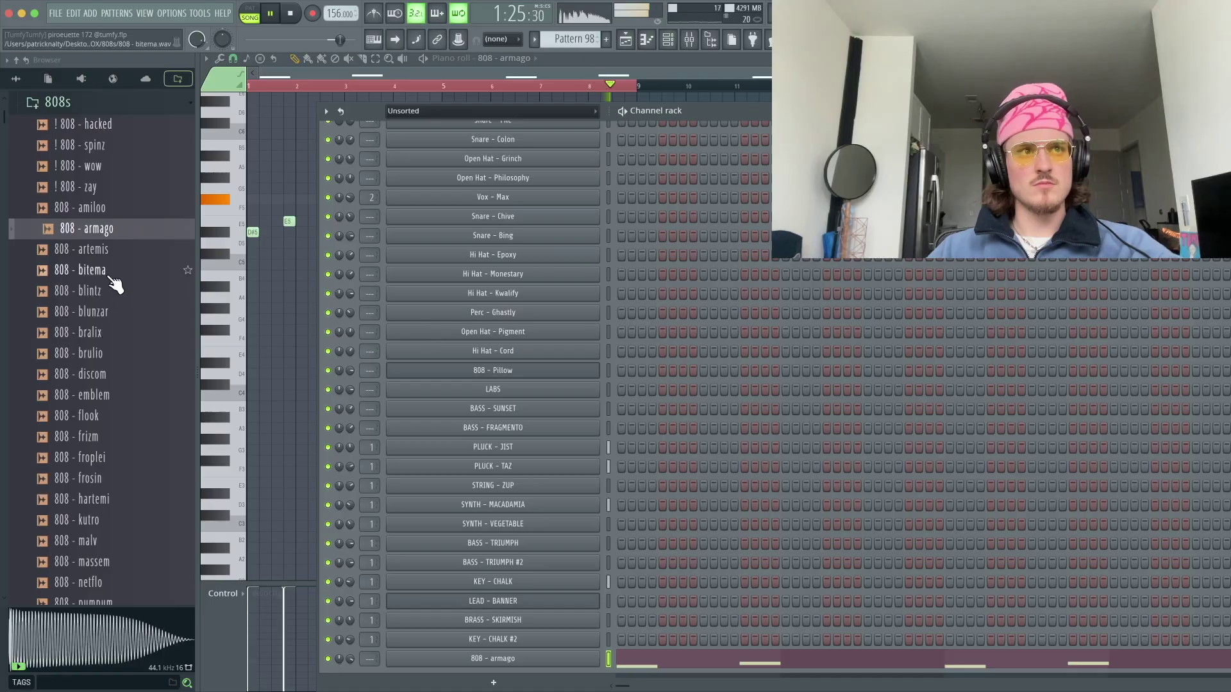
click(106, 274)
click(90, 103)
key(space)
click(92, 164)
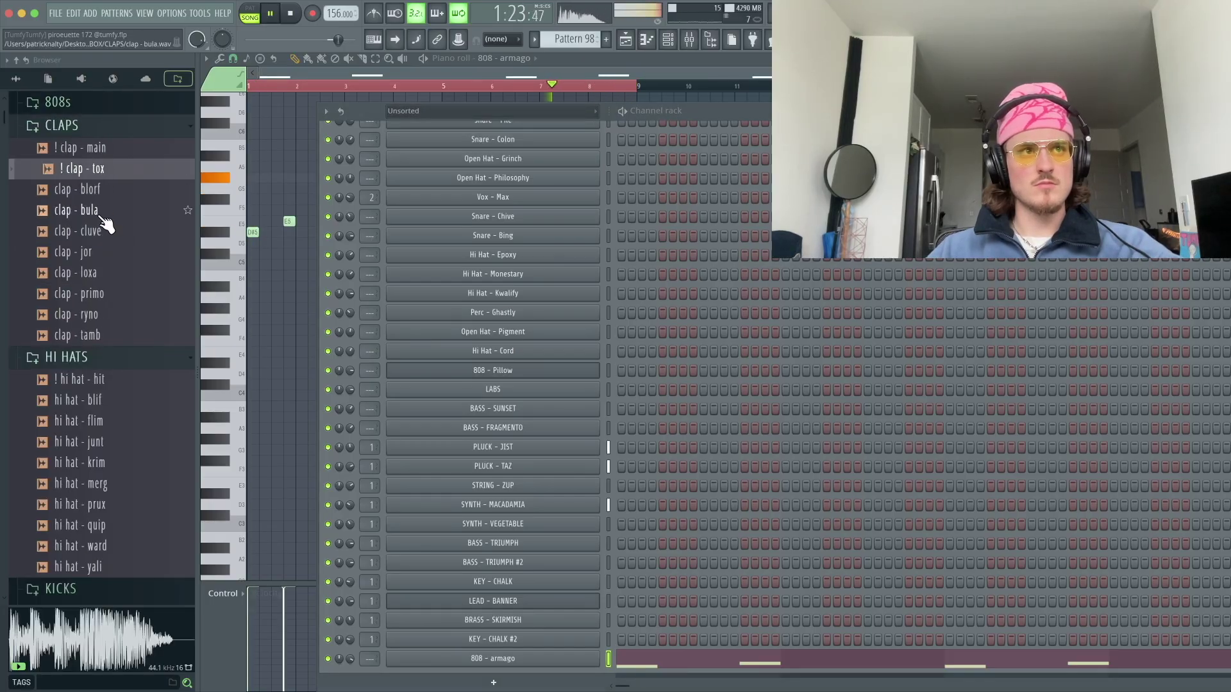
click(106, 232)
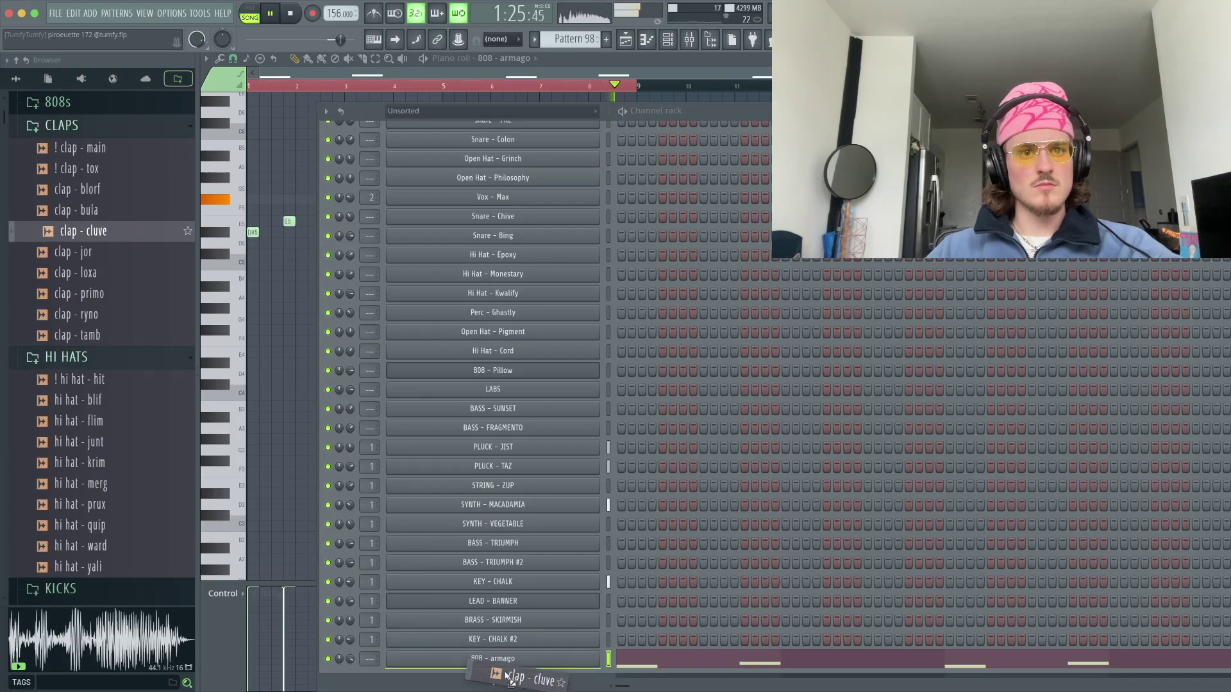
drag(505, 676, 507, 677)
- Place a clap - cluve hit on beat 3 of bar 1 and repeat it in every bar through bar 8
click(704, 659)
right_click(524, 662)
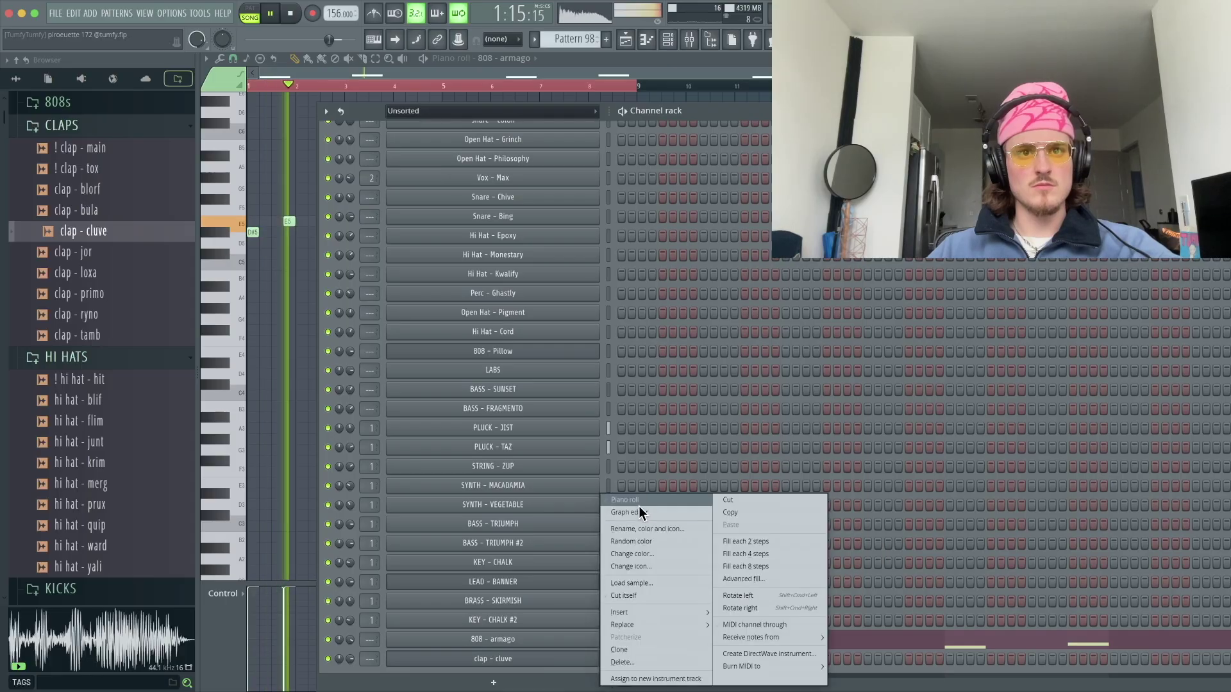
click(632, 500)
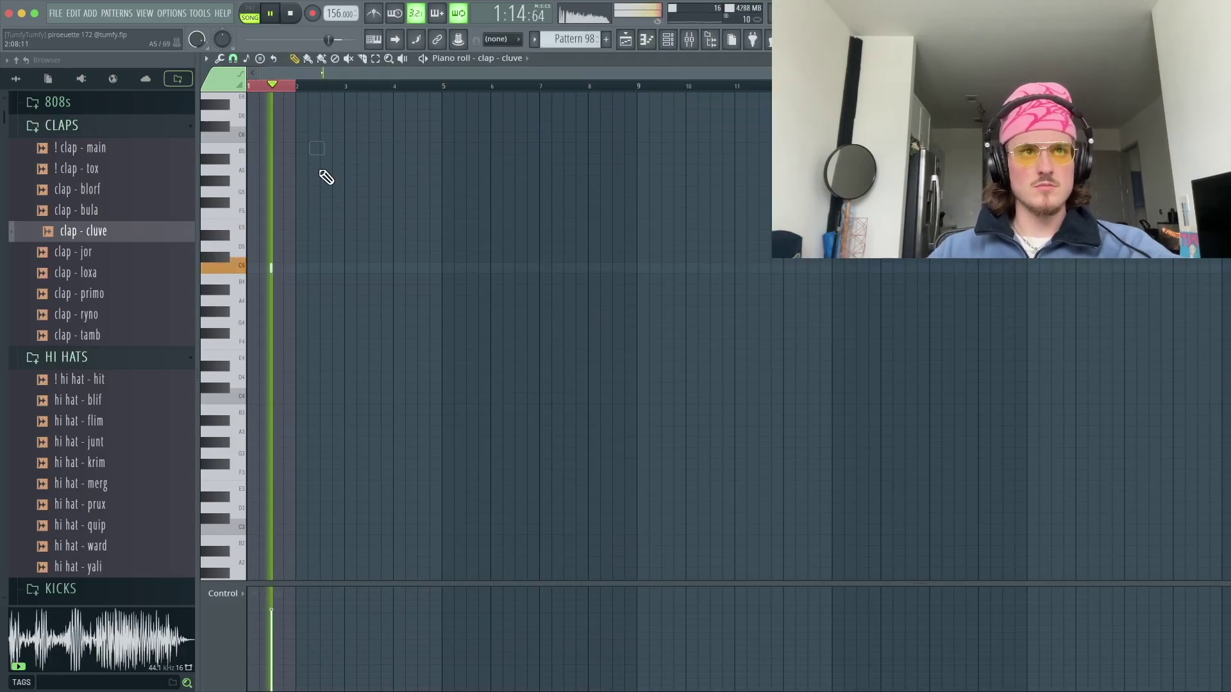
key(super+b)
key(super+b)
key(super+b)
key(super+b)
key(super+b)
key(super+b)
key(super+b)
key(super+a)
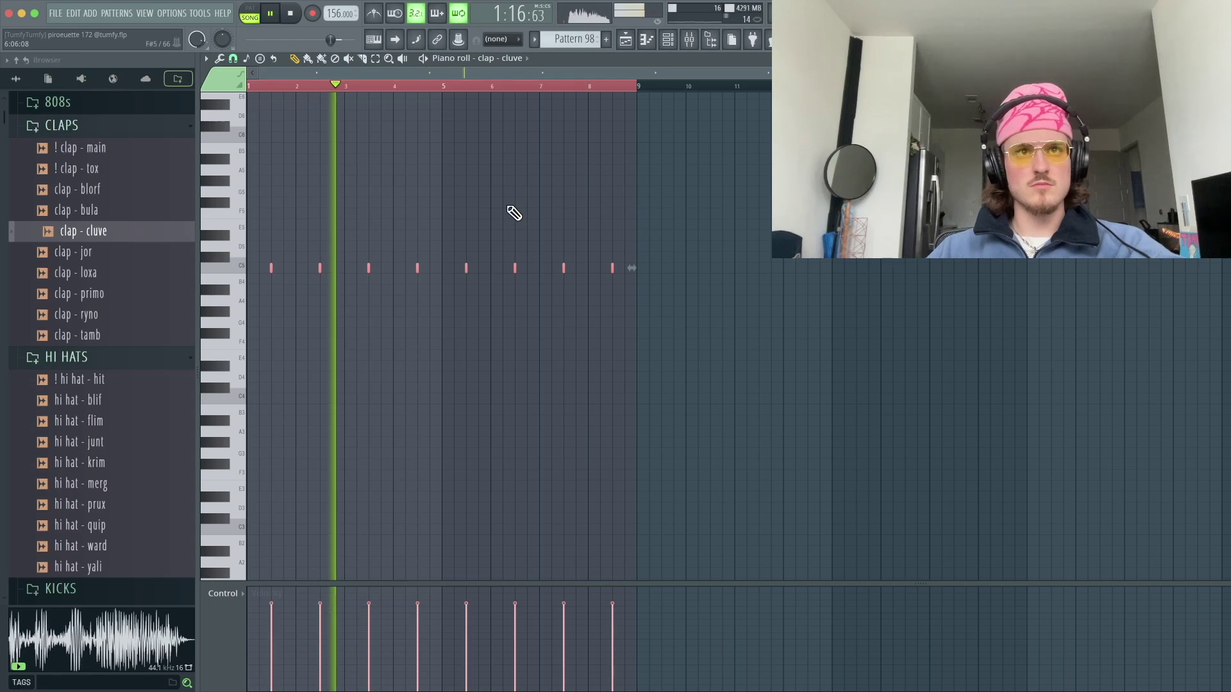
key(super+d)
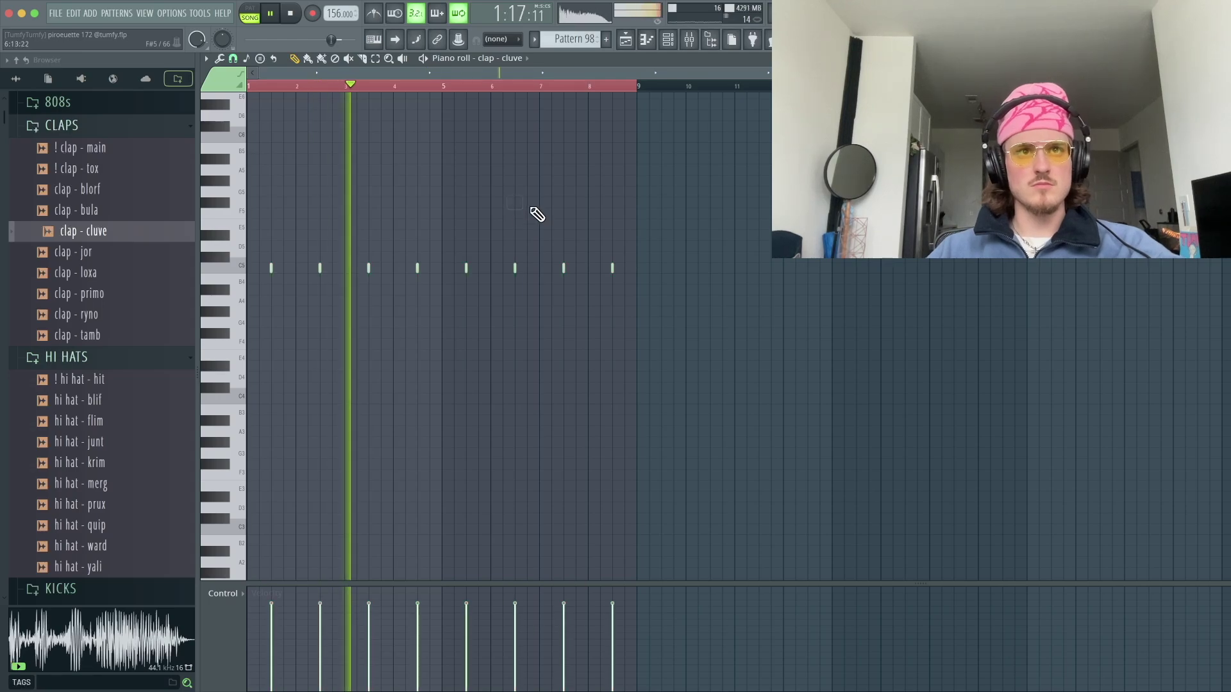
- Audition the HI HATS samples and load ! hi hat - hit as a new channel
click(97, 452)
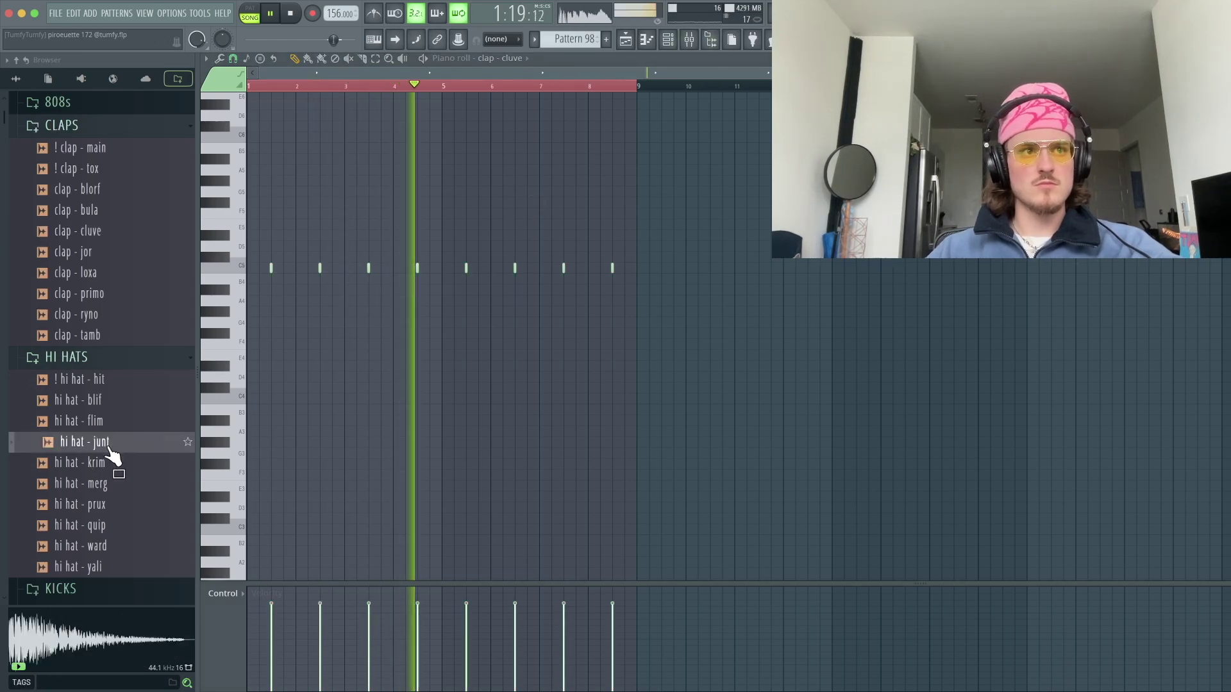
click(670, 41)
click(125, 485)
click(122, 526)
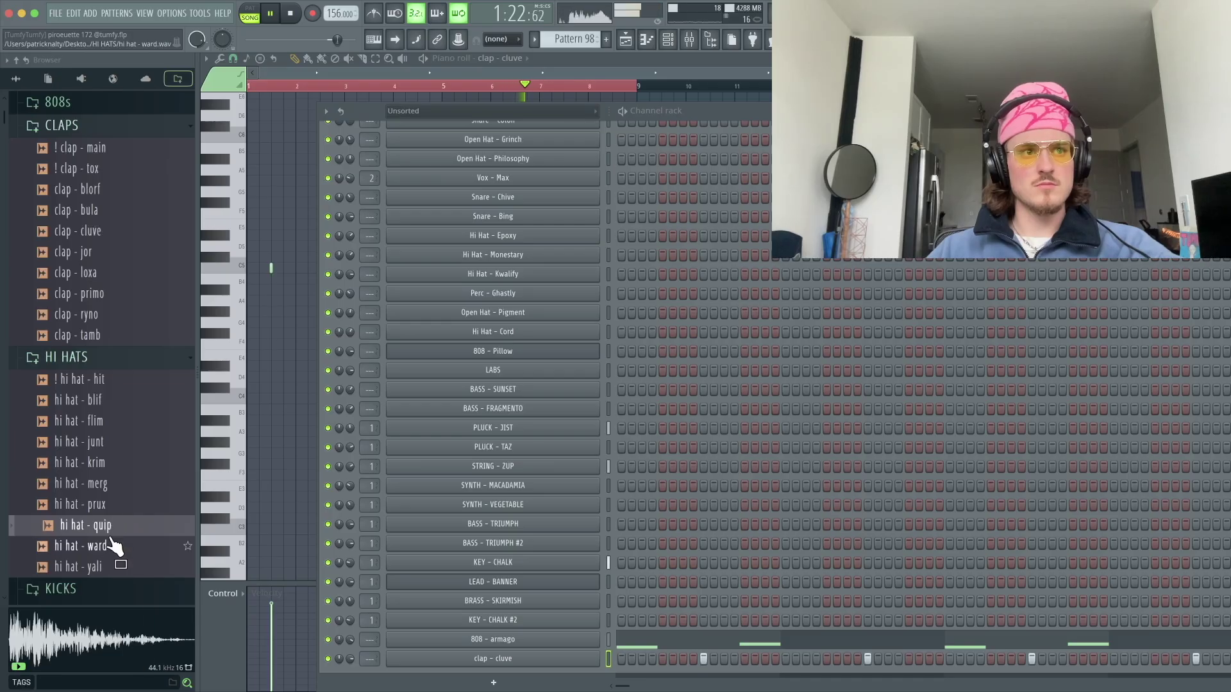
click(113, 547)
click(113, 443)
click(113, 424)
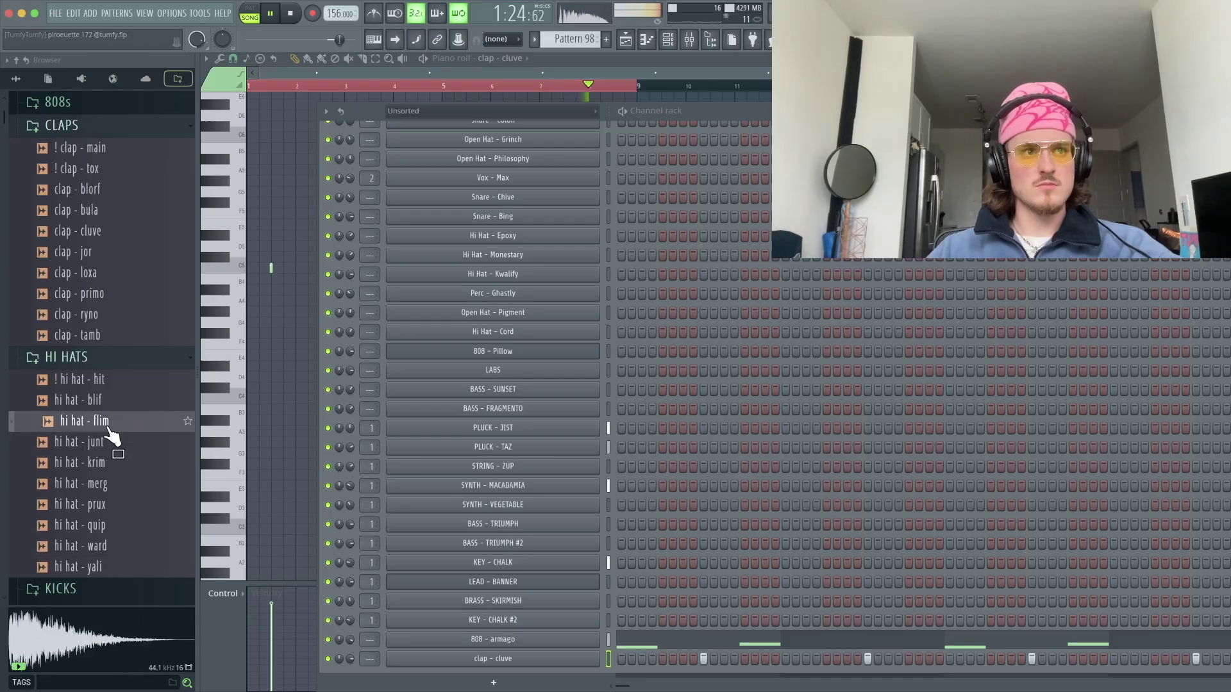
click(105, 401)
drag(96, 379, 644, 685)
- Adjust the volume of the ! hi hat - hit channel and fill it with hits on every 2 steps
click(683, 661)
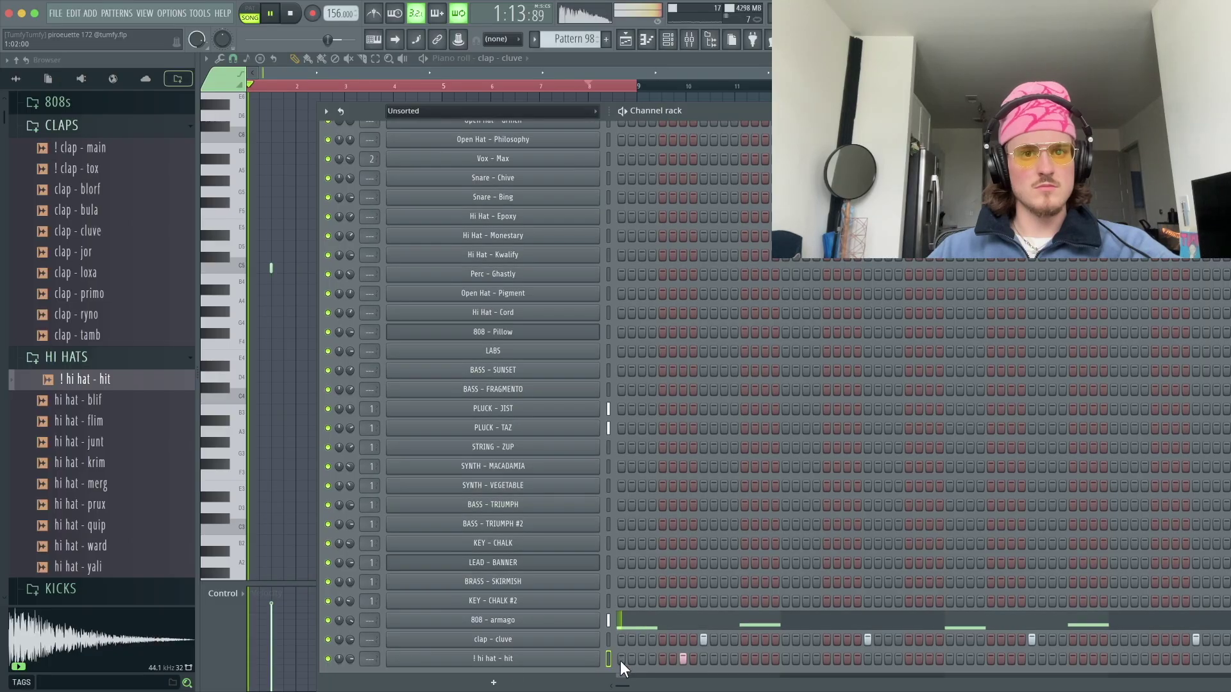
drag(351, 662, 351, 638)
click(488, 662)
click(489, 662)
right_click(494, 662)
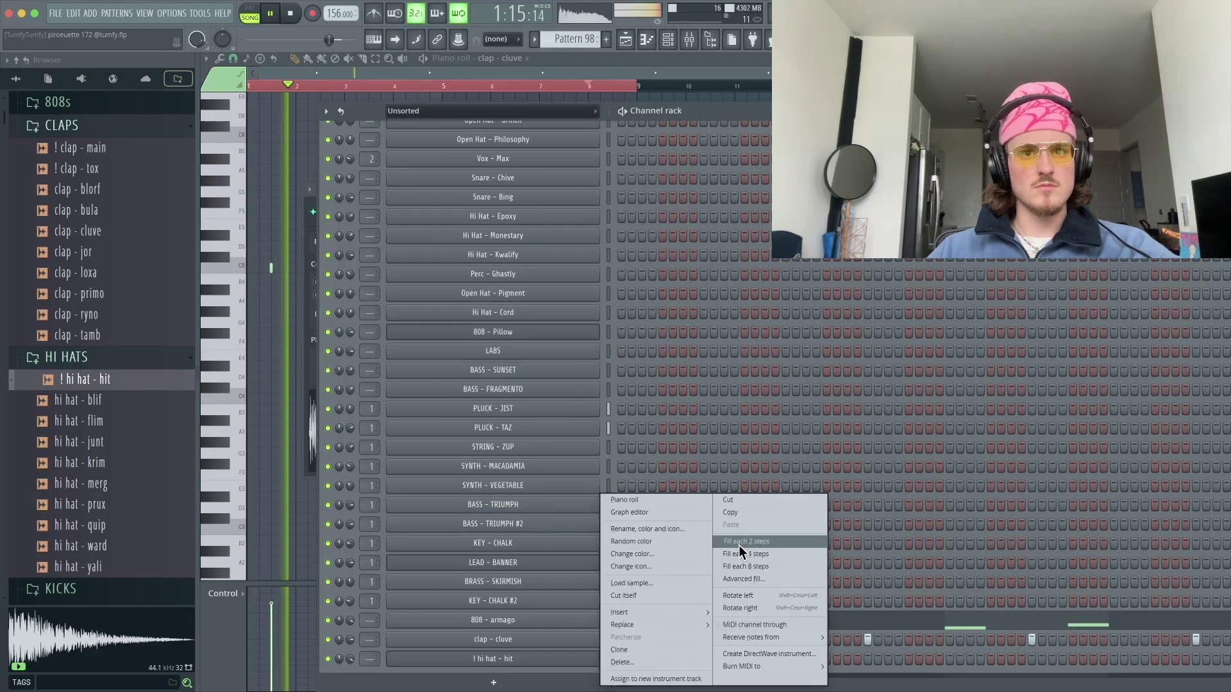
click(738, 545)
key(space)
key(space)
click(549, 662)
key(space)
key(space)
click(375, 212)
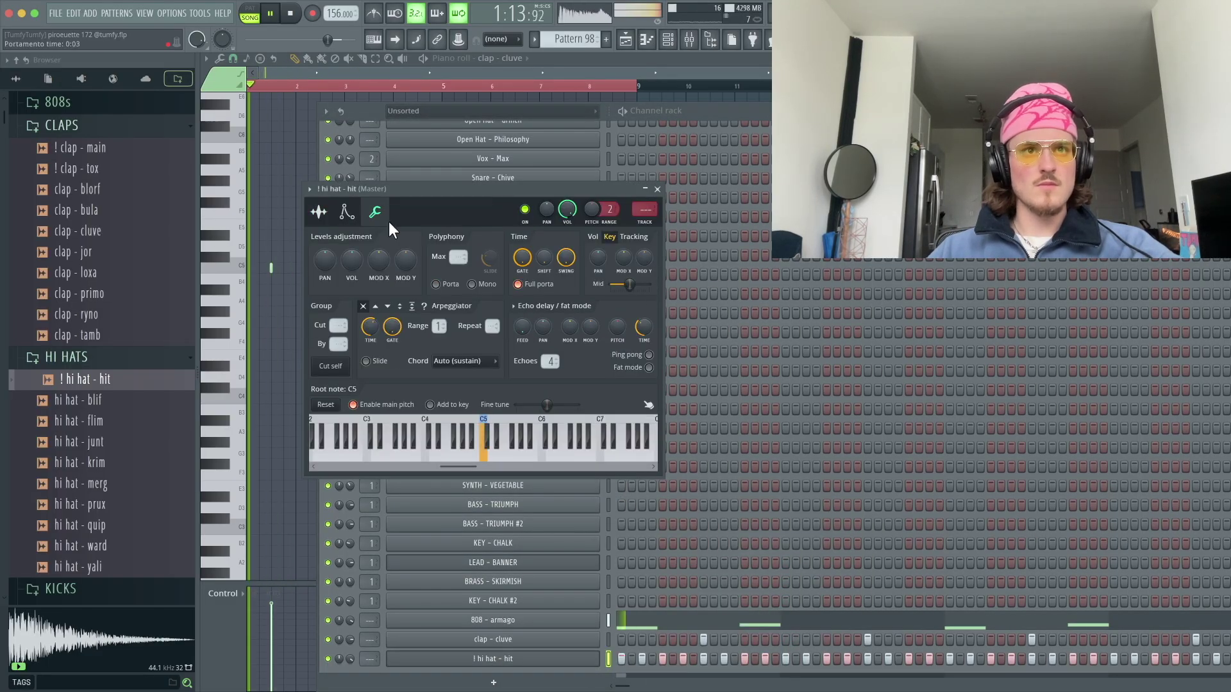
click(658, 189)
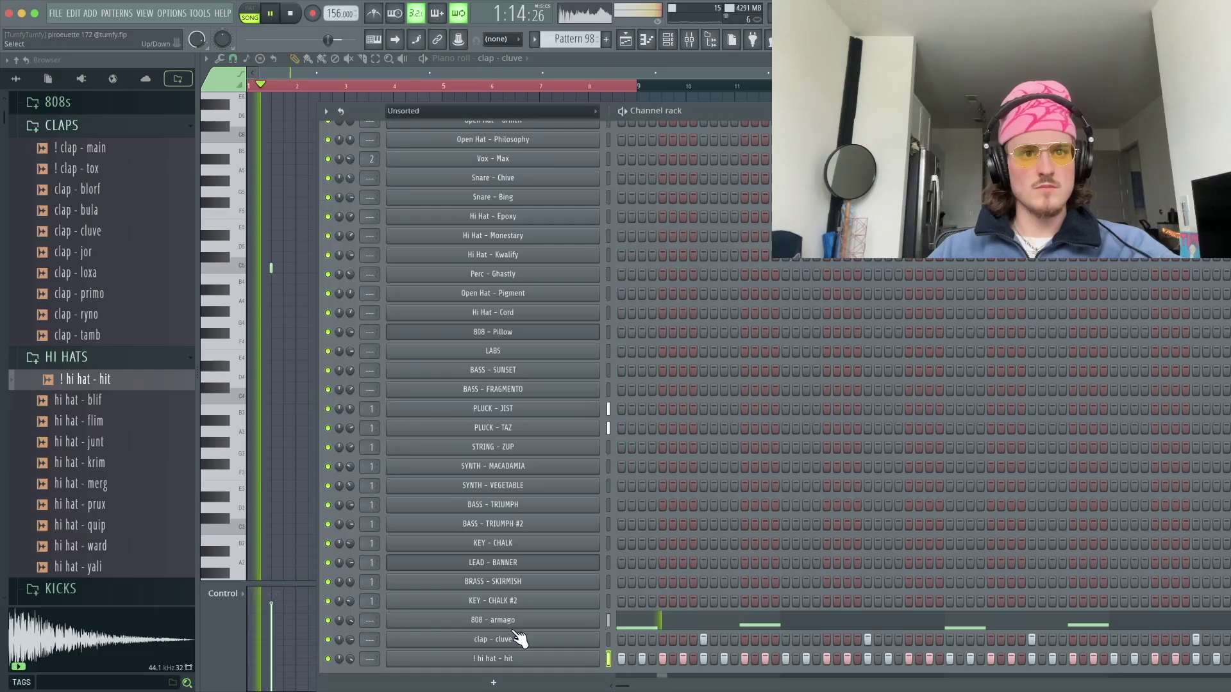
- Open the ! hi hat - hit notes in the piano roll, adjust the snap setting and move bar 1's fourth hit slightly earlier
right_click(603, 660)
click(626, 499)
scroll(359, 404, up, 4)
key(space)
scroll(314, 333, up, 4)
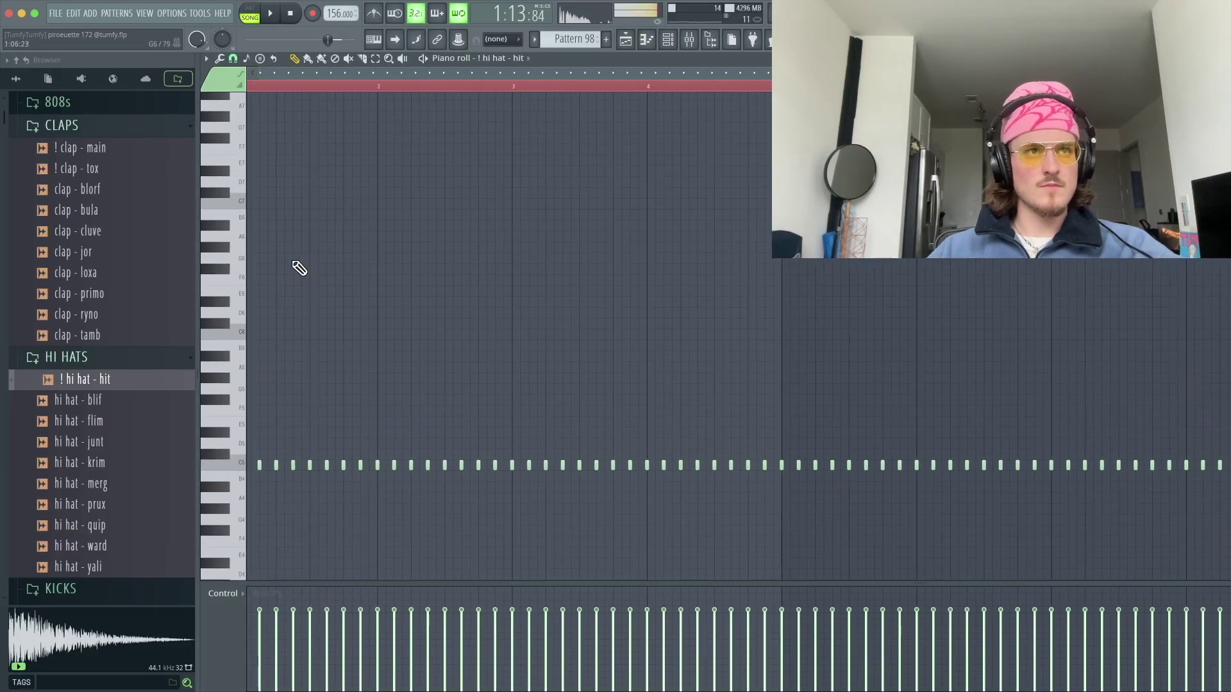
click(232, 58)
click(248, 122)
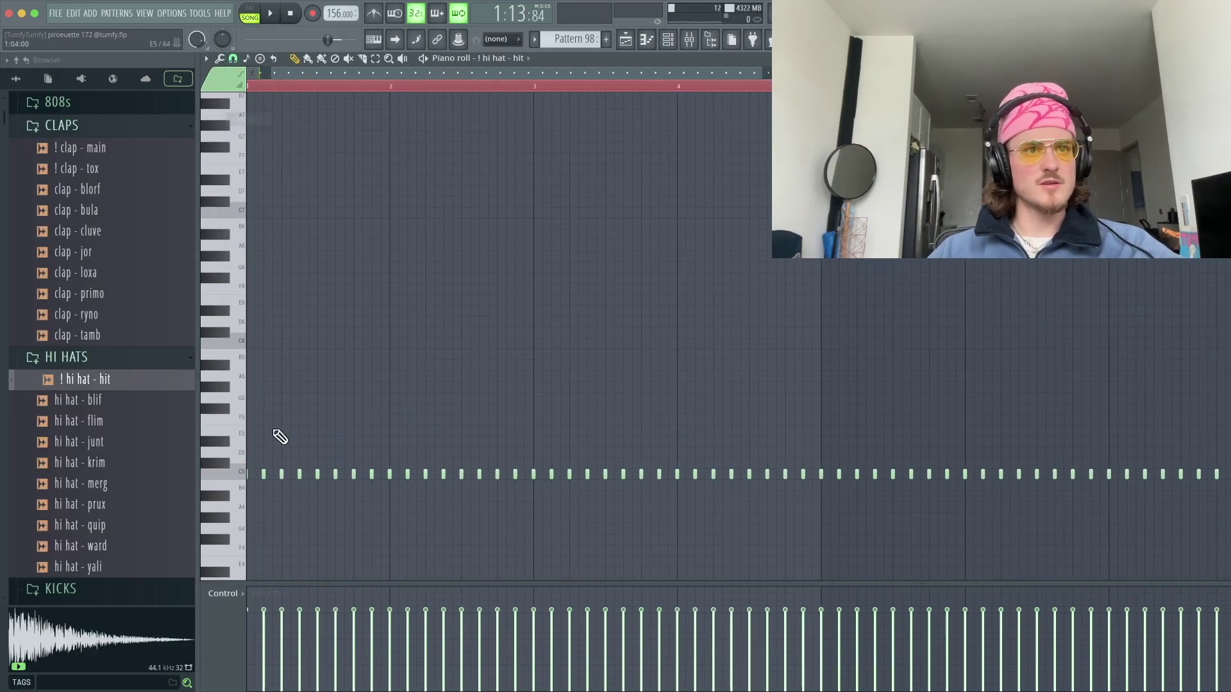
scroll(357, 473, up, 3)
key(space)
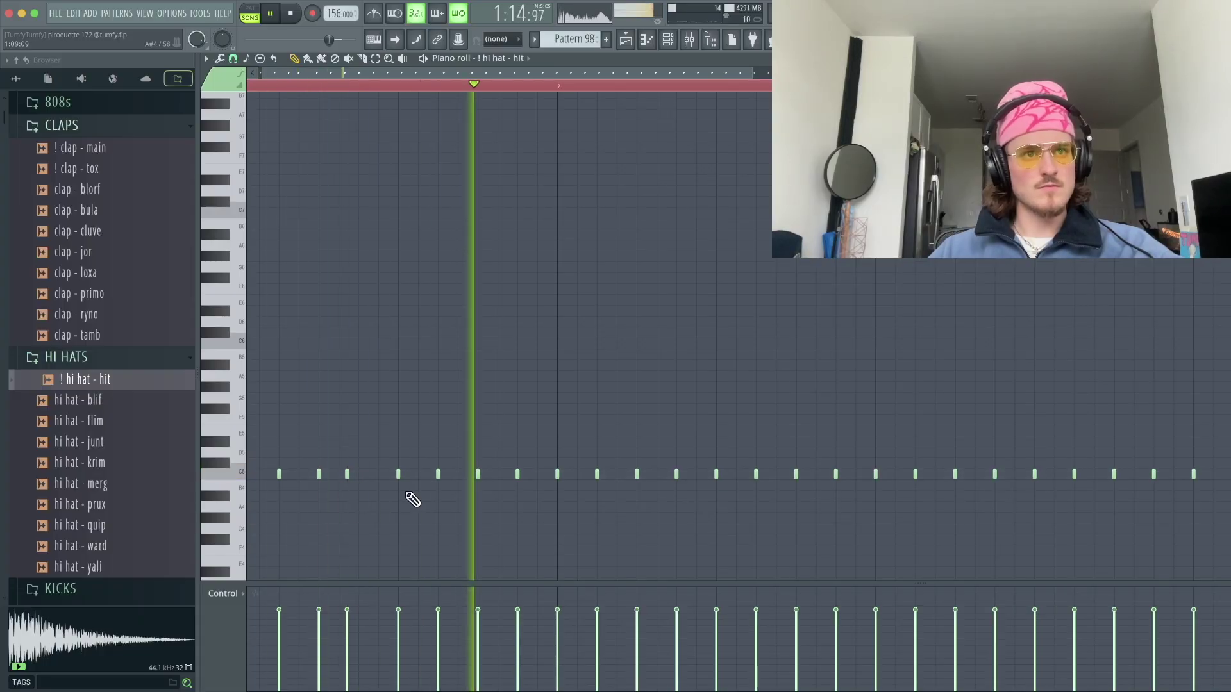
- Try new positions for the sixth hi-hat hit in bar 1, then remove it to leave a gap before beat 4
click(448, 474)
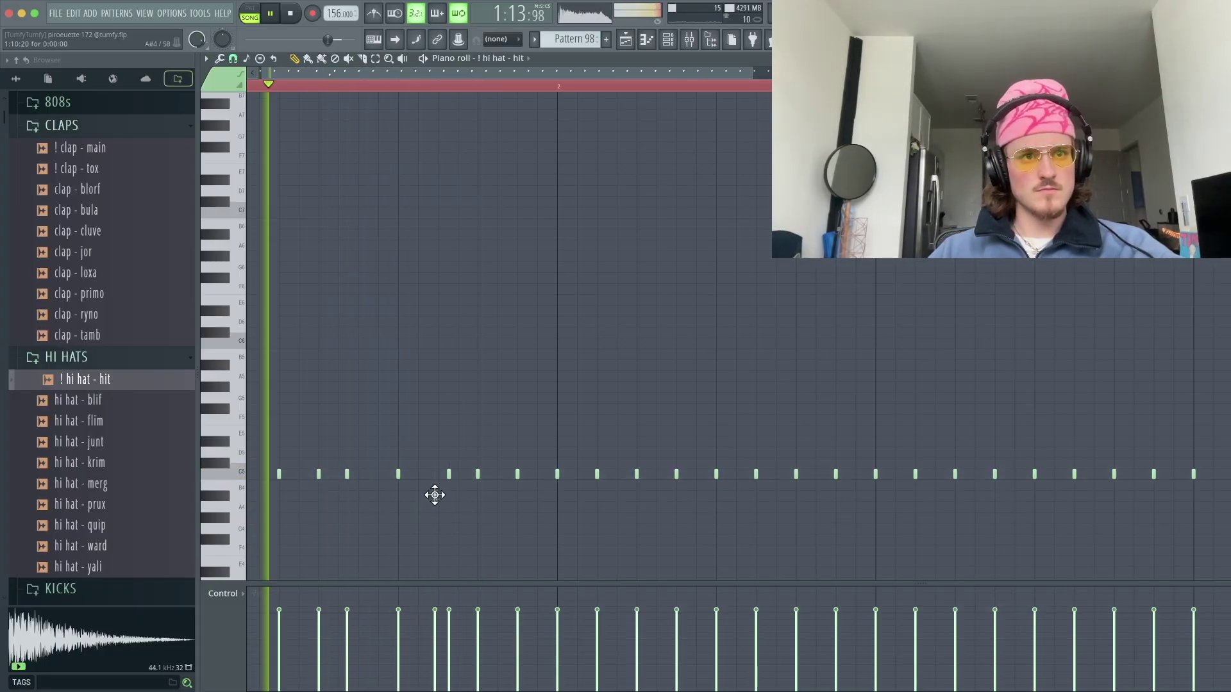
drag(450, 476, 430, 476)
right_click(431, 476)
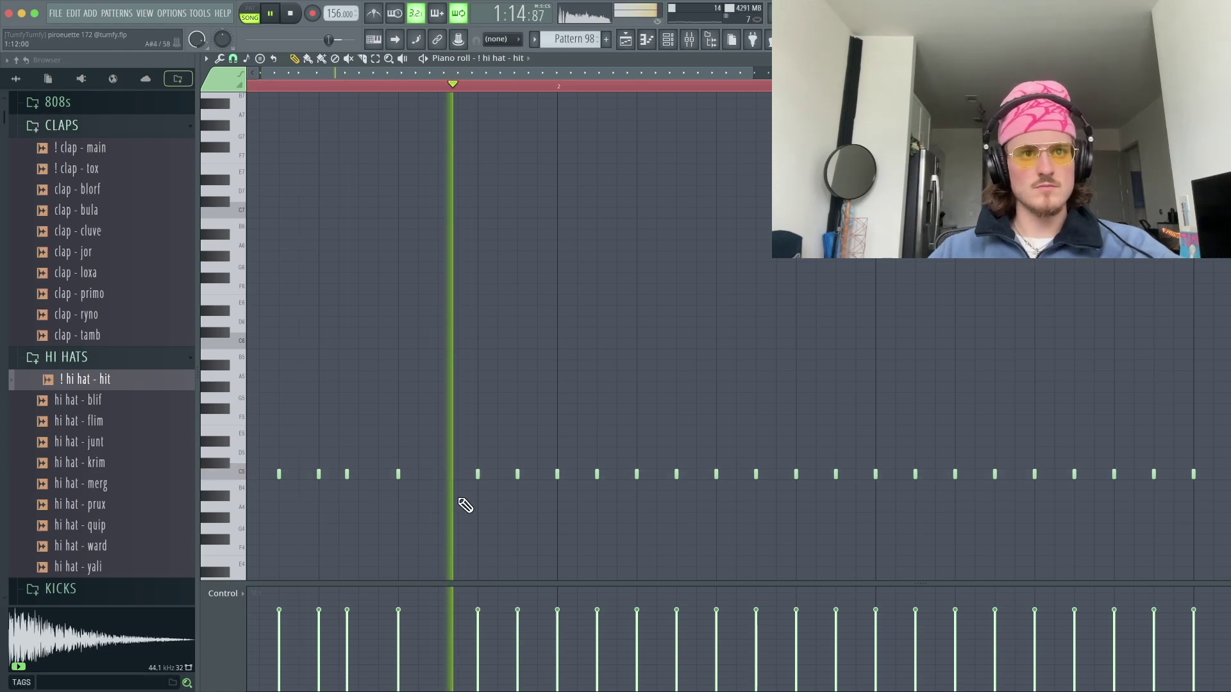
key(space)
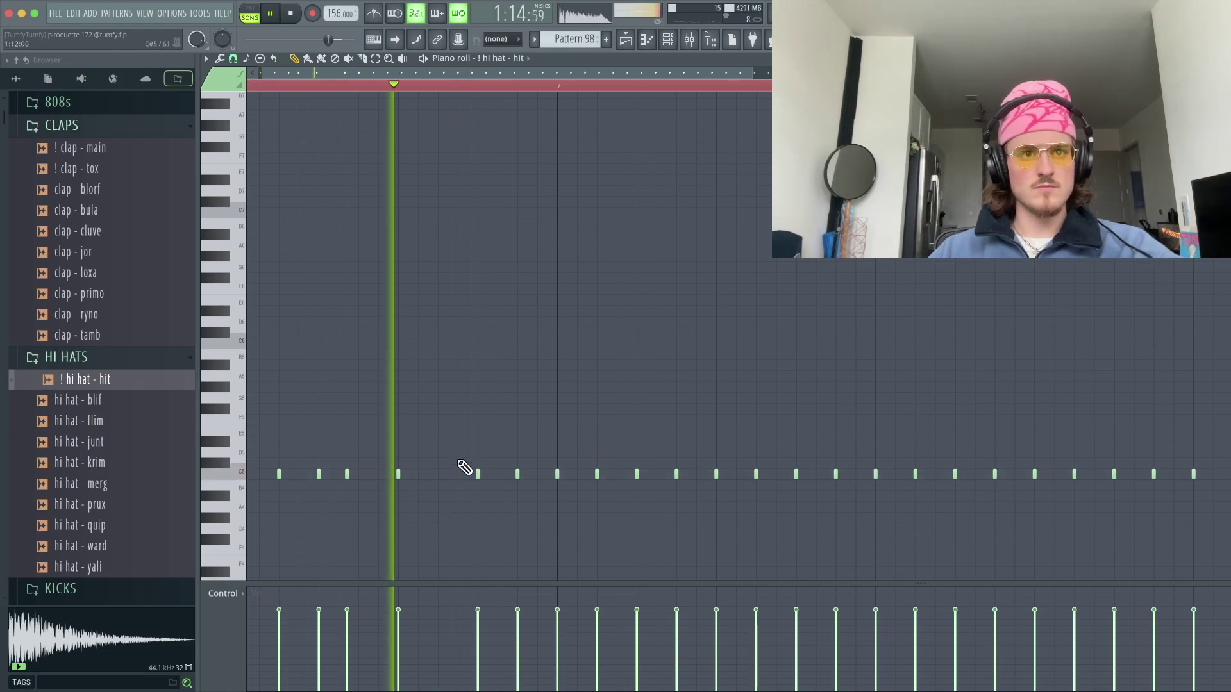
- Try shifting the hi-hat hits from beat 4 of bar 1 onward slightly later, and undo the shift
key(super+a)
click(489, 484)
drag(461, 453, 1090, 504)
key(space)
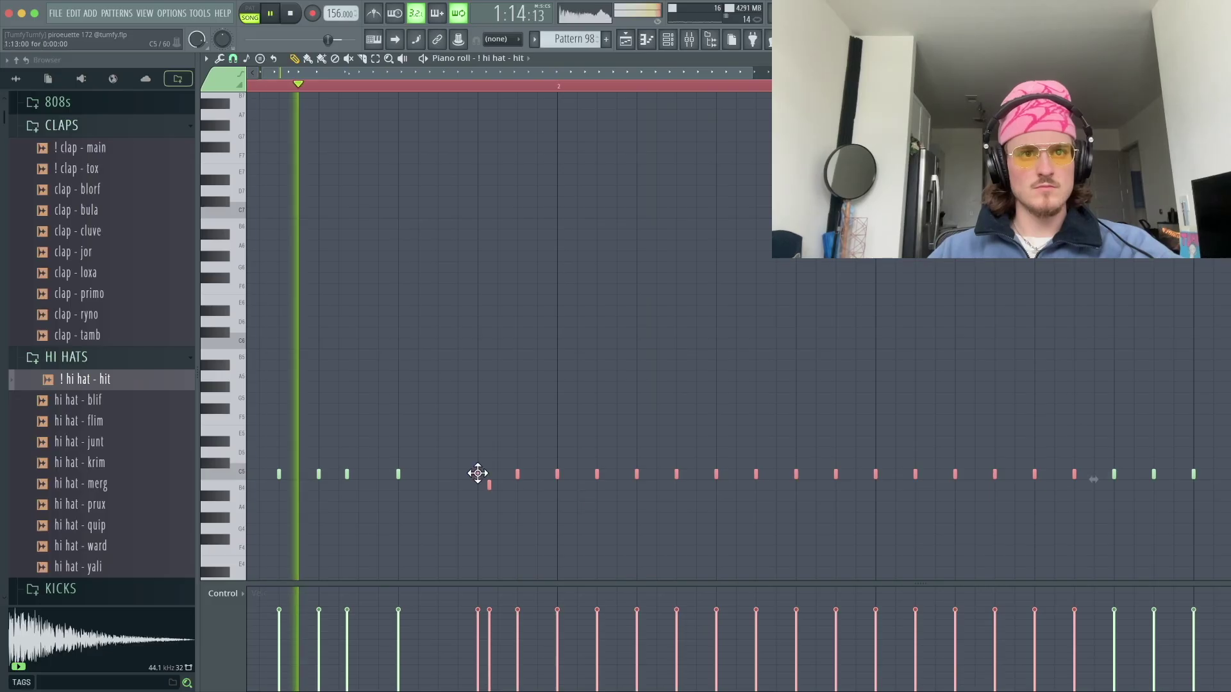
drag(478, 474, 480, 474)
right_click(492, 486)
super+click(646, 518)
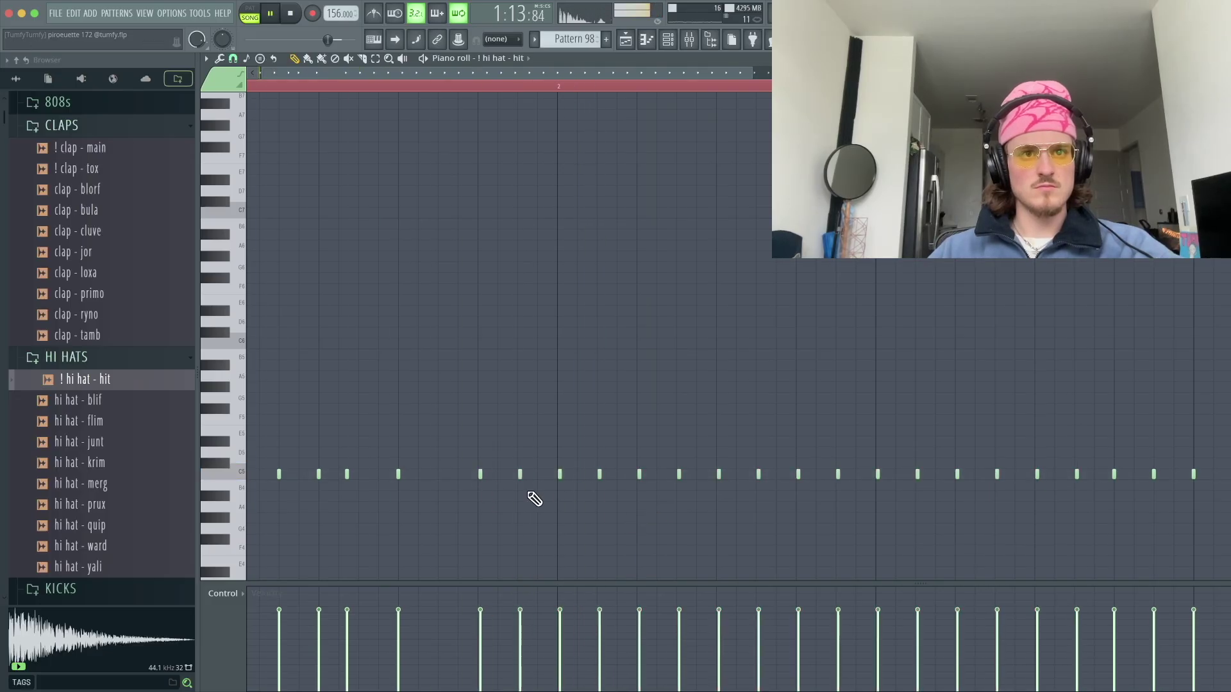
key(super+z)
key(super+z)
key(super+z)
key(space)
key(super+z)
key(space)
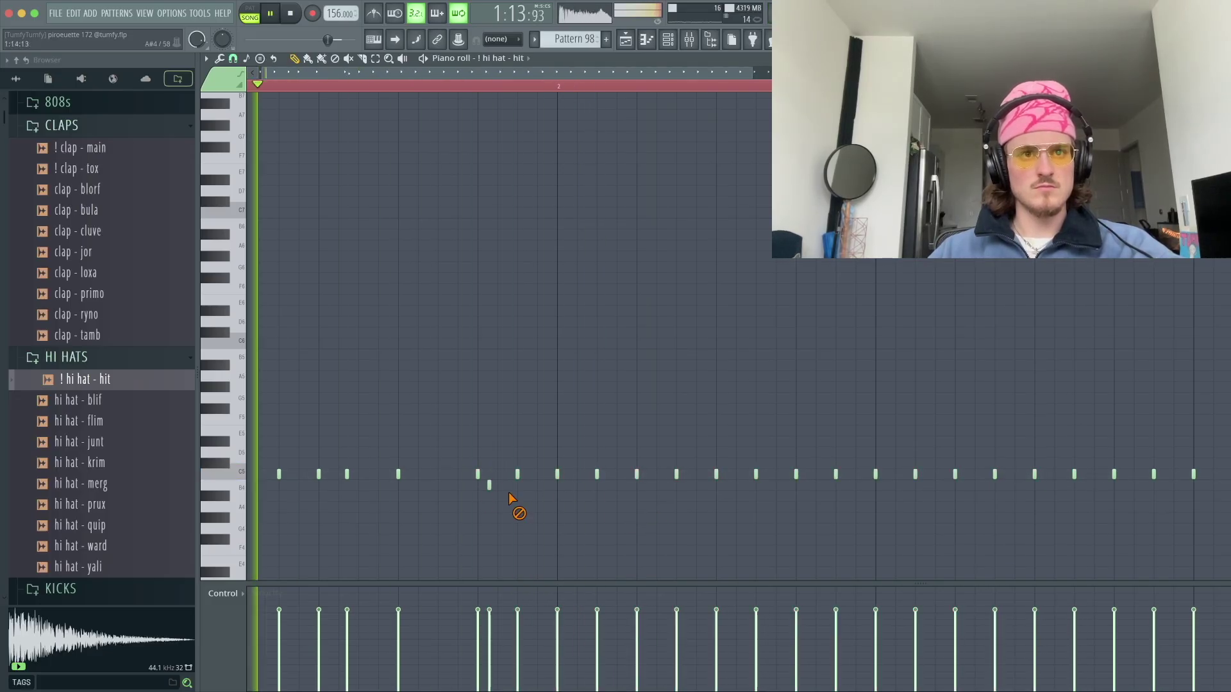
- Delete the stray lower note after beat 4 and the last hi-hat hit of bar 1
right_click(489, 486)
click(563, 506)
key(space)
key(super+z)
key(space)
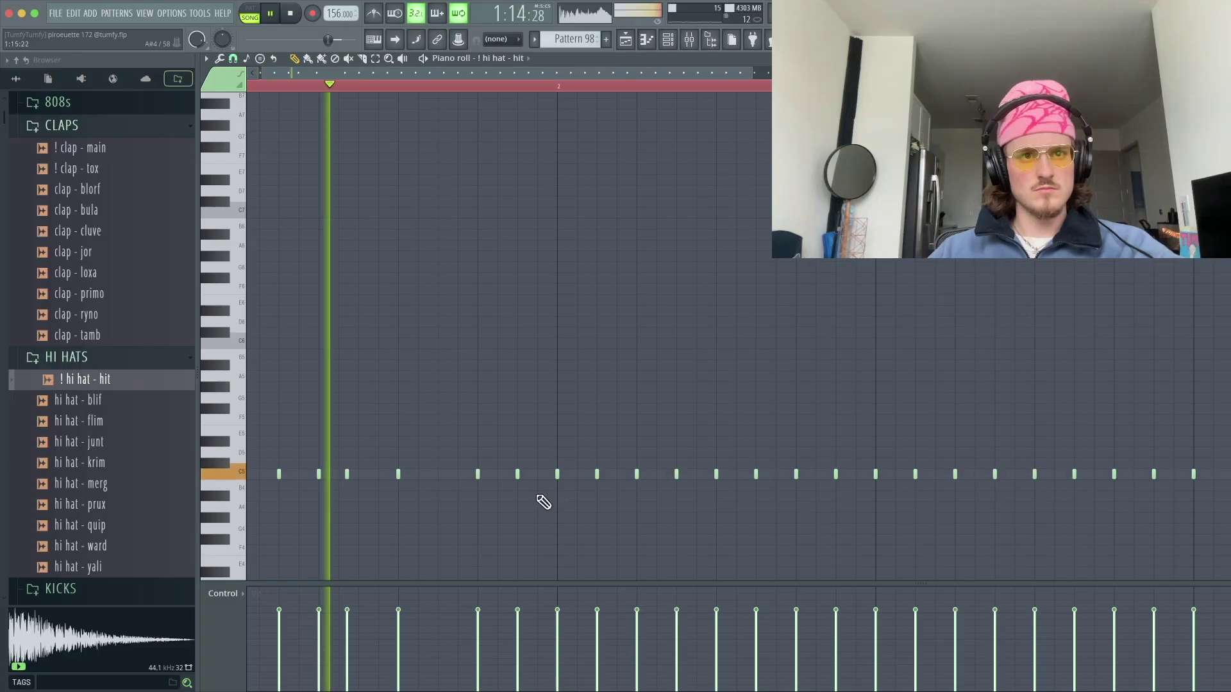
right_click(517, 475)
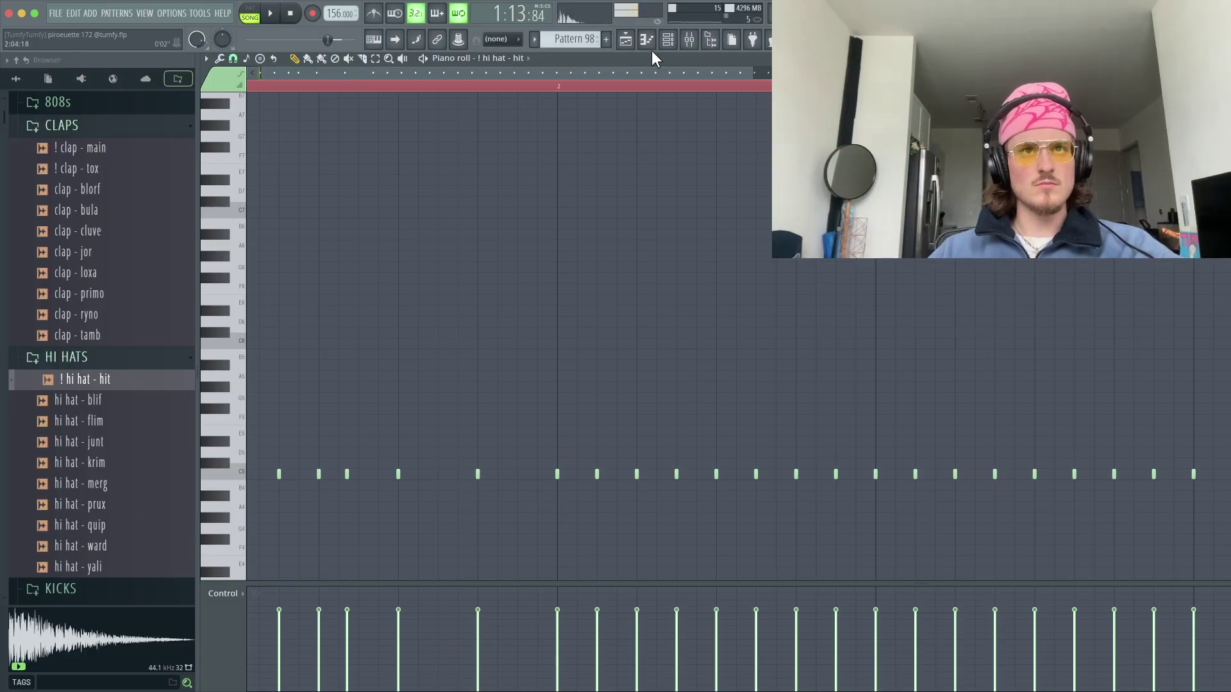
- Audition the OPEN HATS samples in the TUMFY TOOLBOX and load open hat - trich as a new channel
click(668, 39)
scroll(77, 404, up, 6)
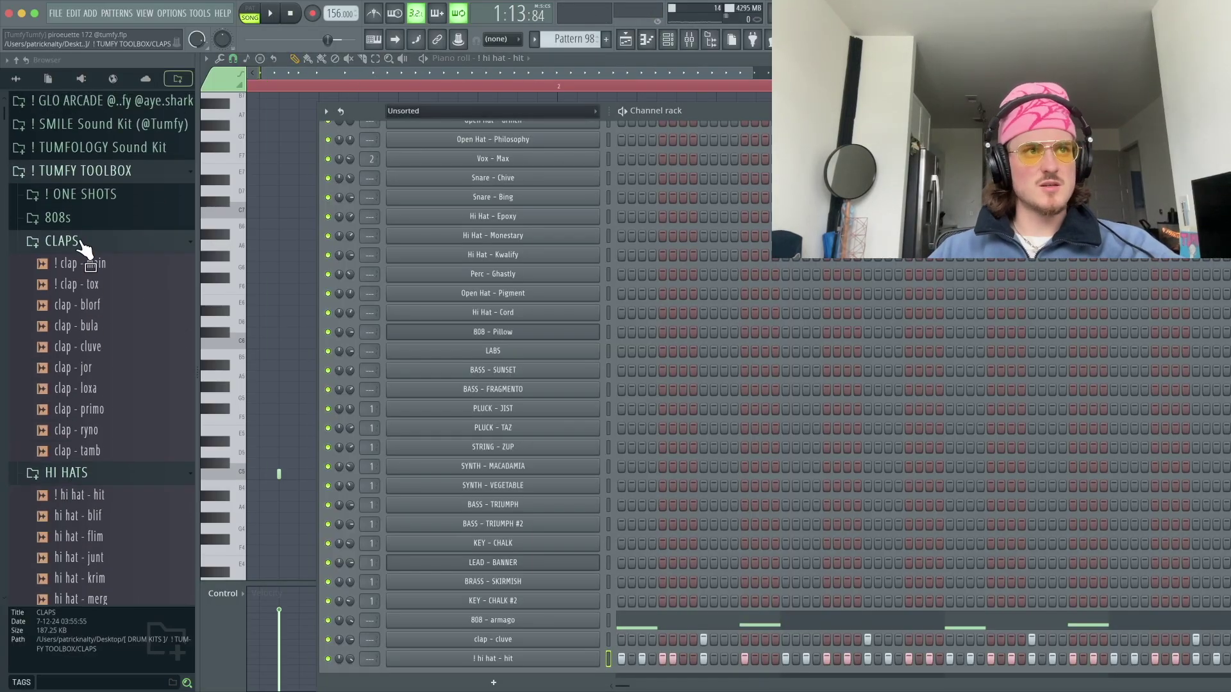
click(83, 244)
click(91, 267)
click(97, 314)
click(110, 367)
click(117, 429)
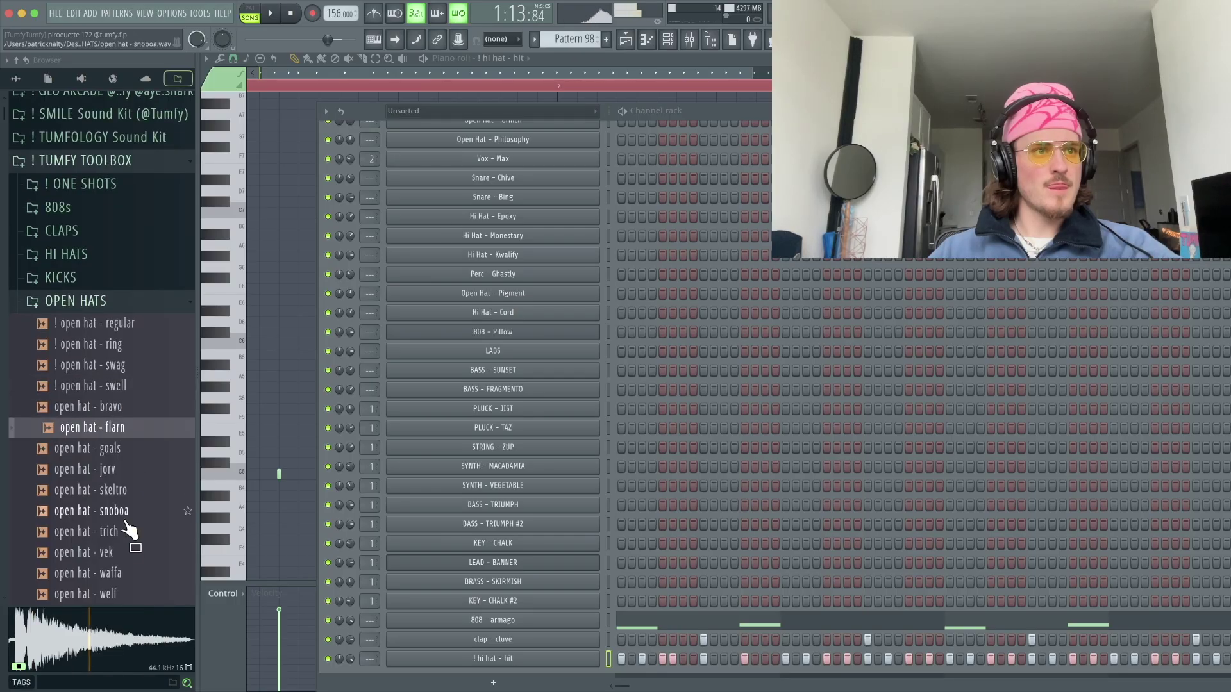
click(125, 531)
scroll(125, 529, down, 4)
drag(131, 500, 659, 671)
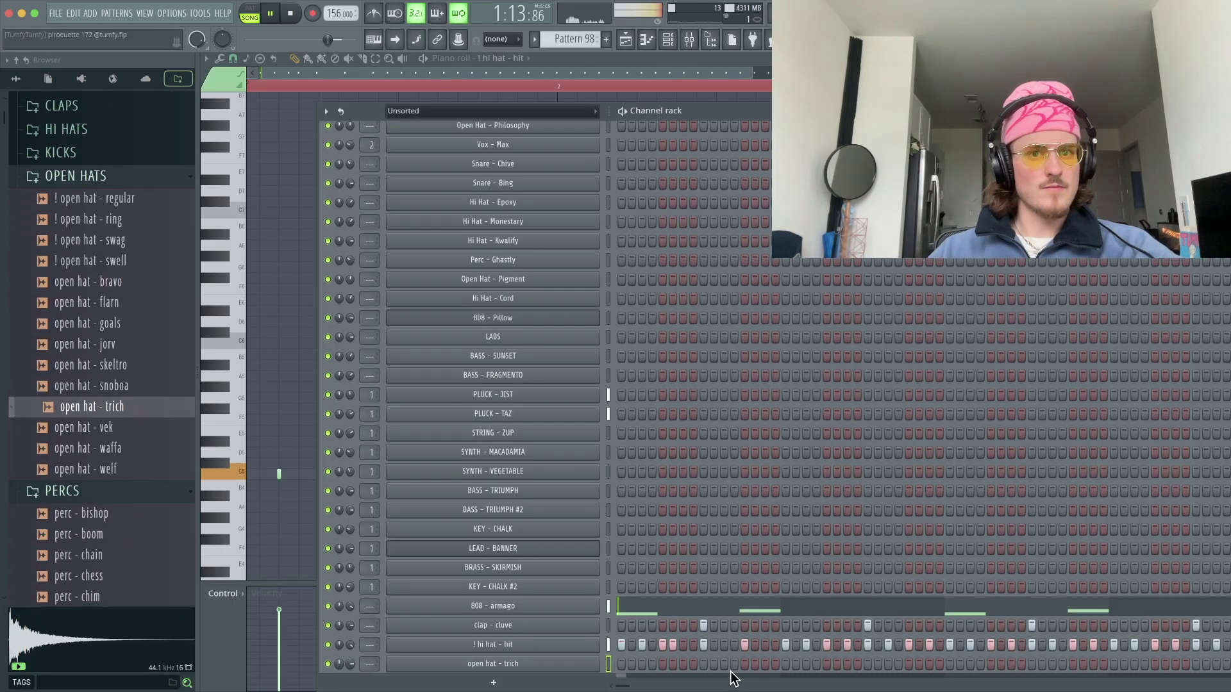
- Place an open hat - trich note just after beat 2 of bar 1, at about 1:05:05, in the piano roll
right_click(579, 663)
click(606, 501)
key(space)
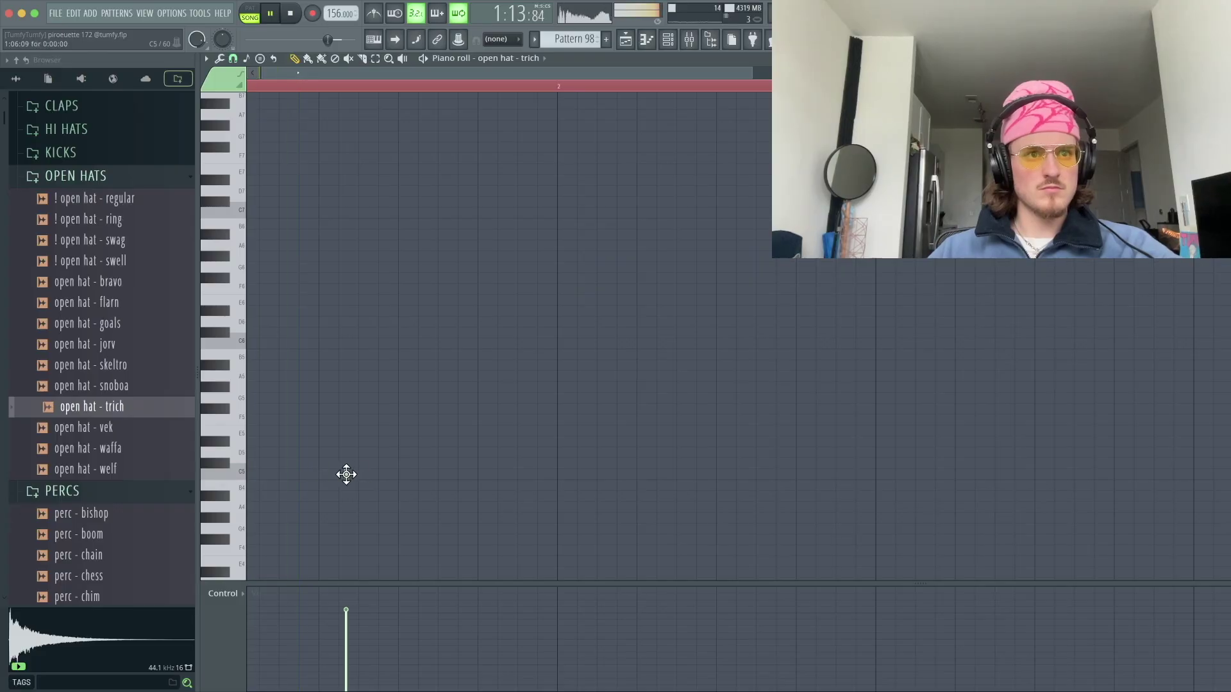
drag(327, 476, 321, 475)
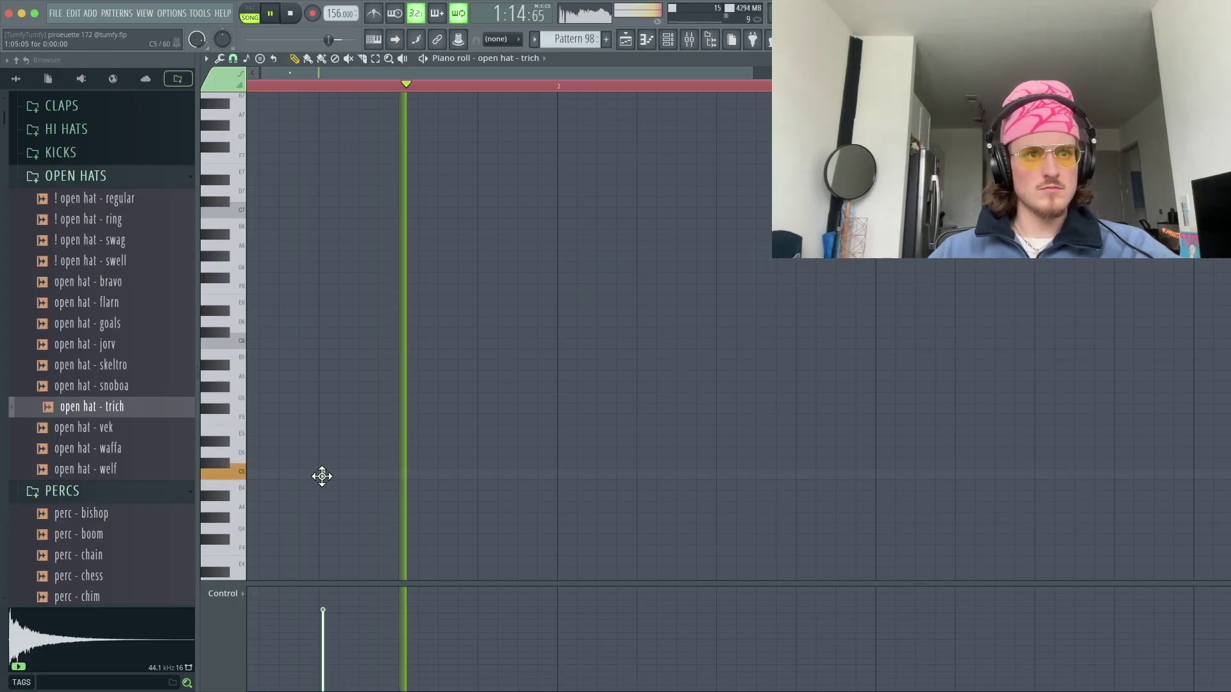
- Load ! open hat - swell as a new channel and add hits on step 13 of bar 1 and steps 1 and 7 of bar 2
click(710, 40)
click(120, 261)
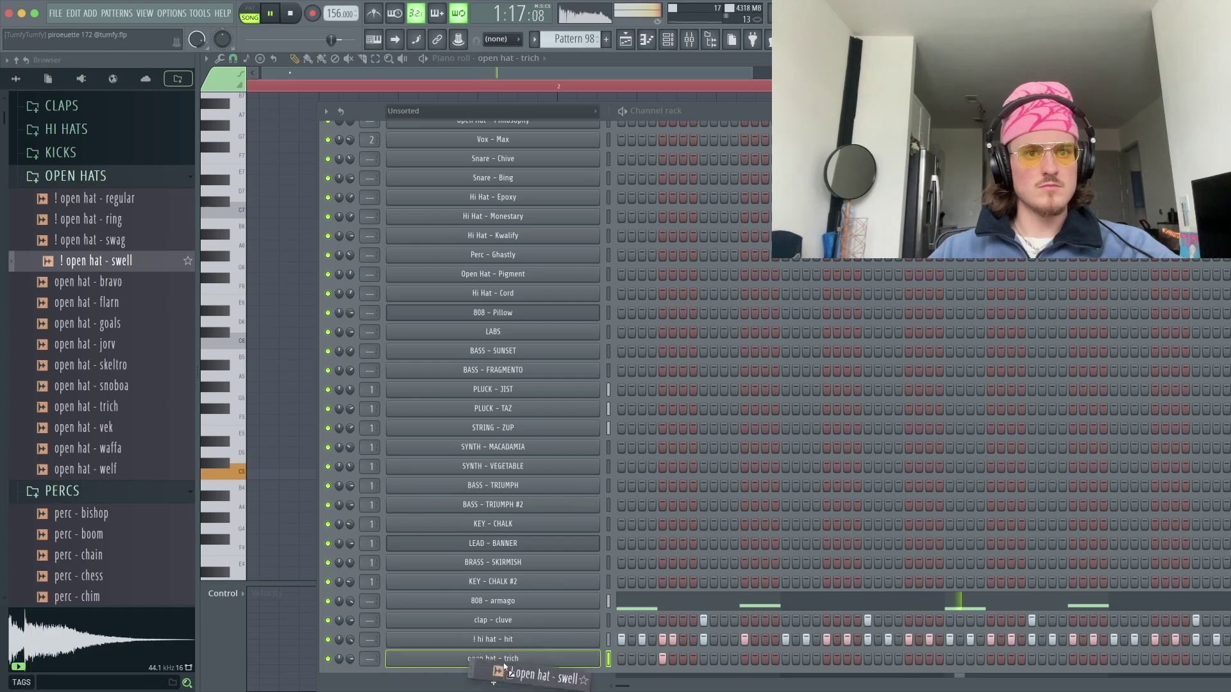
drag(505, 666, 539, 668)
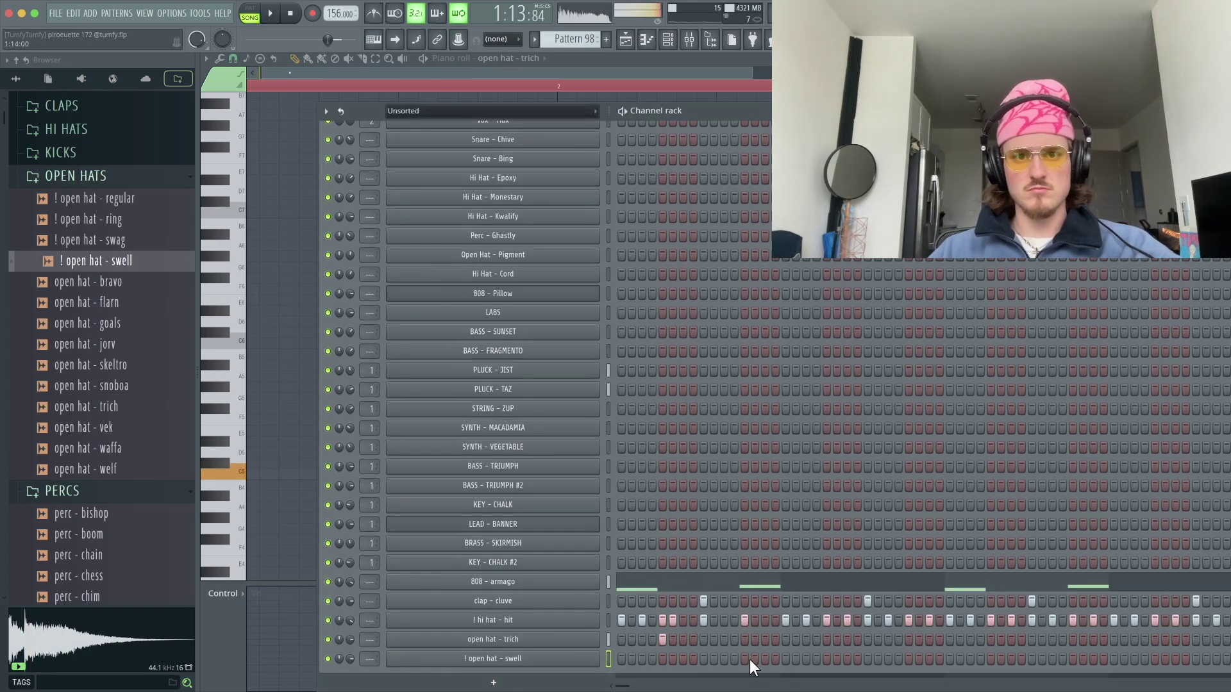
click(746, 659)
key(space)
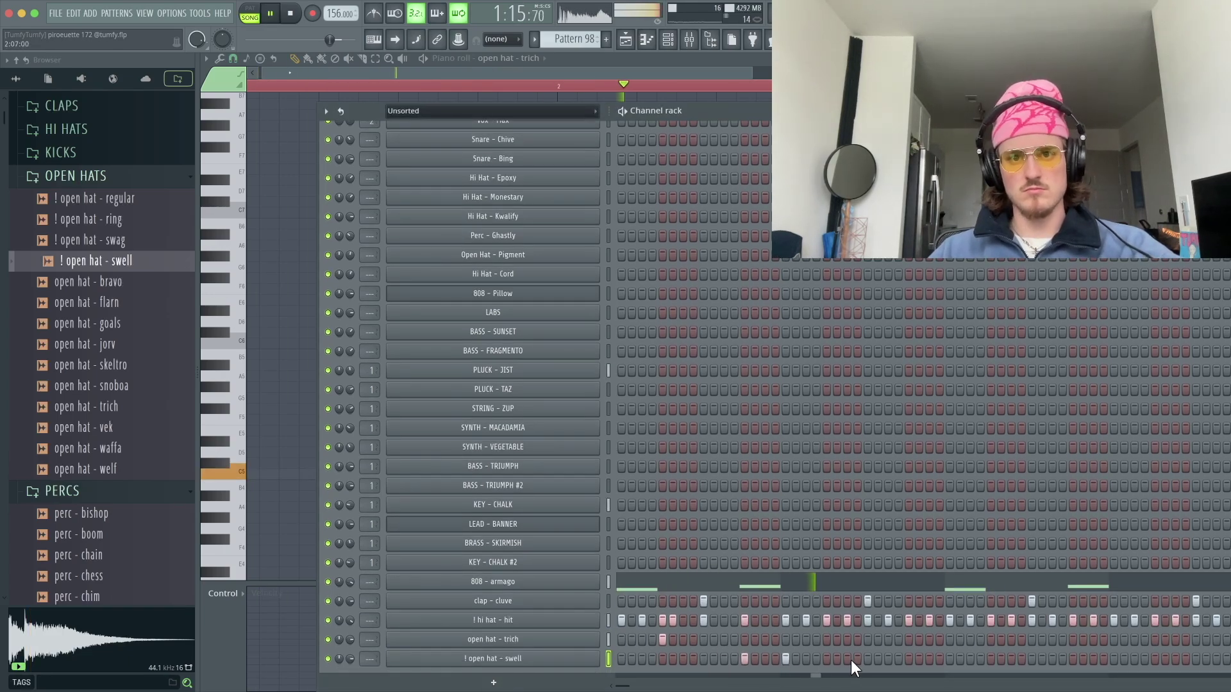
- Duplicate the ! open hat - swell hits from bars 1 to 4 into bars 5 to 8
right_click(550, 663)
click(632, 506)
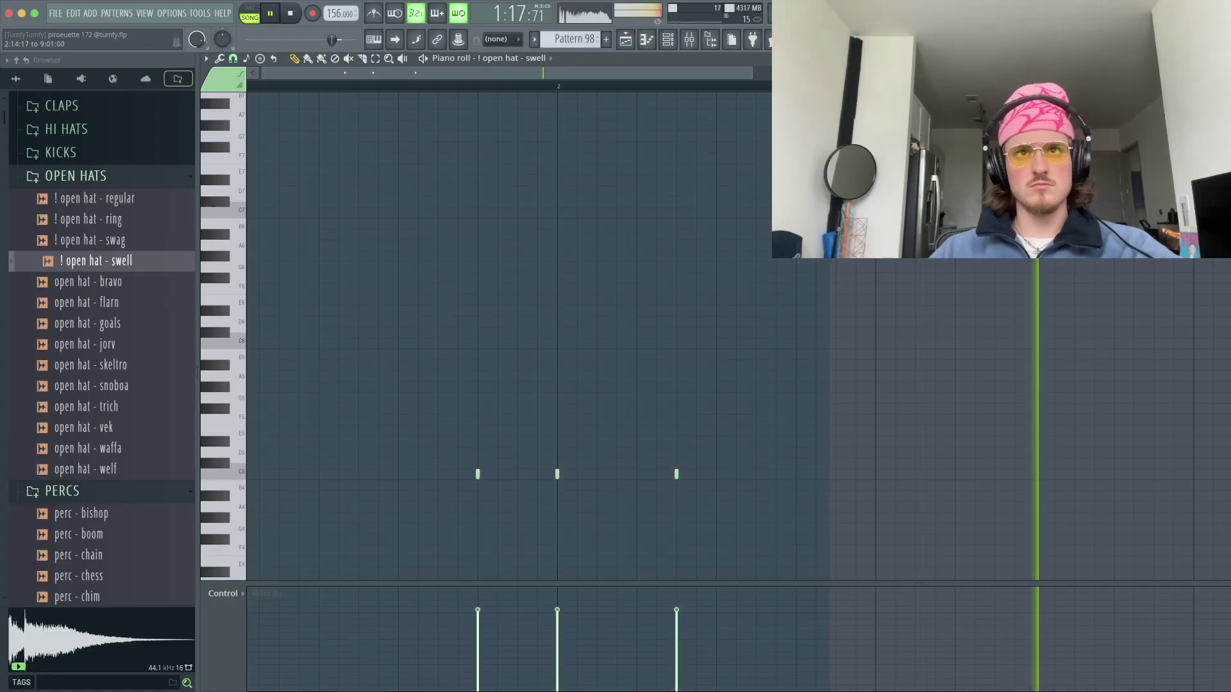
scroll(440, 89, down, 2)
key(super+a)
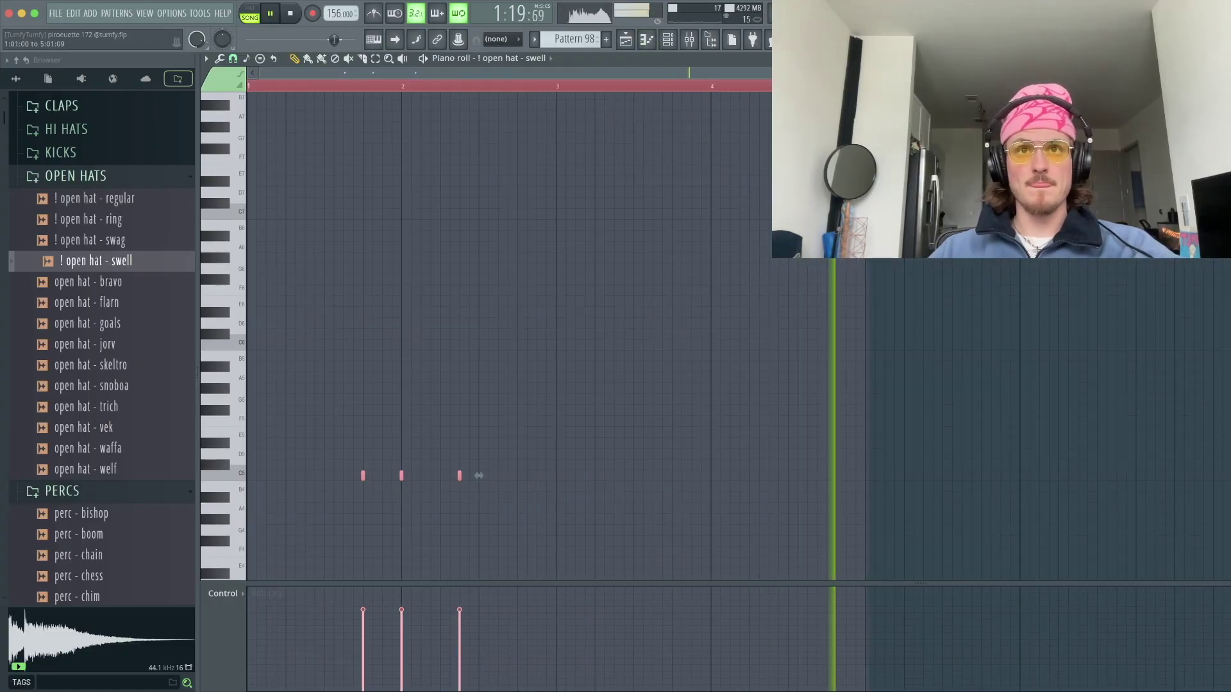
key(ctrl+b)
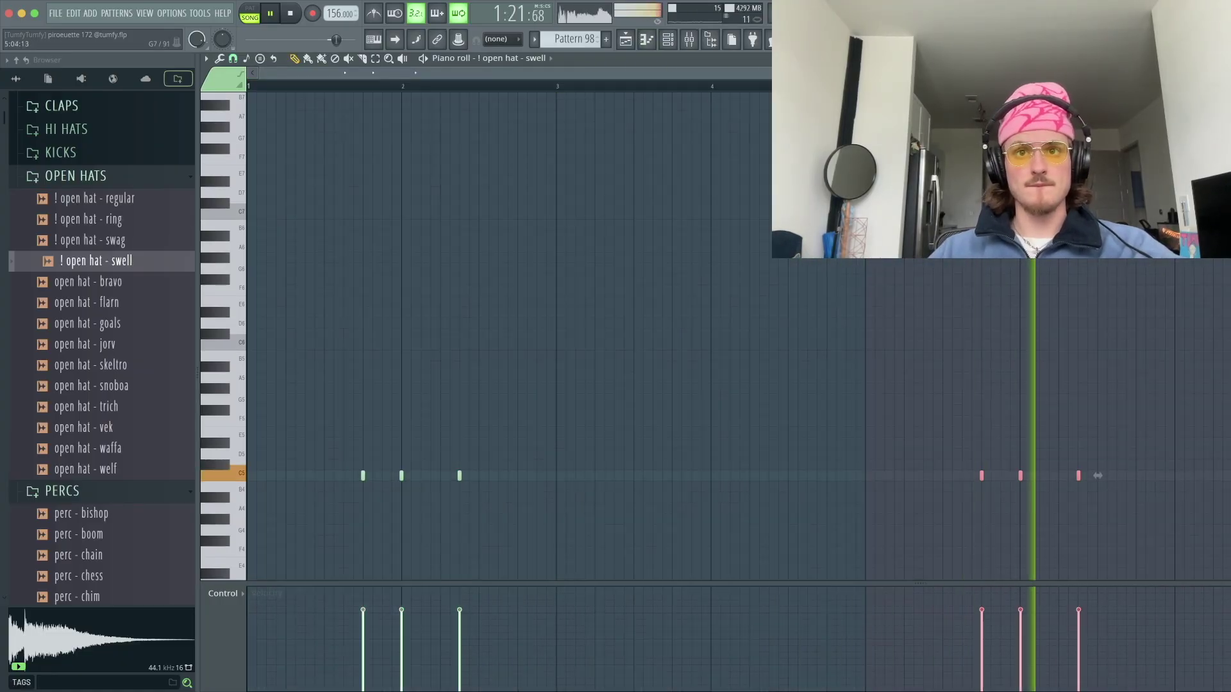
- Audition perc - boom and perc - chain, and look through the remaining TUMFY TOOLBOX sample folders
click(668, 41)
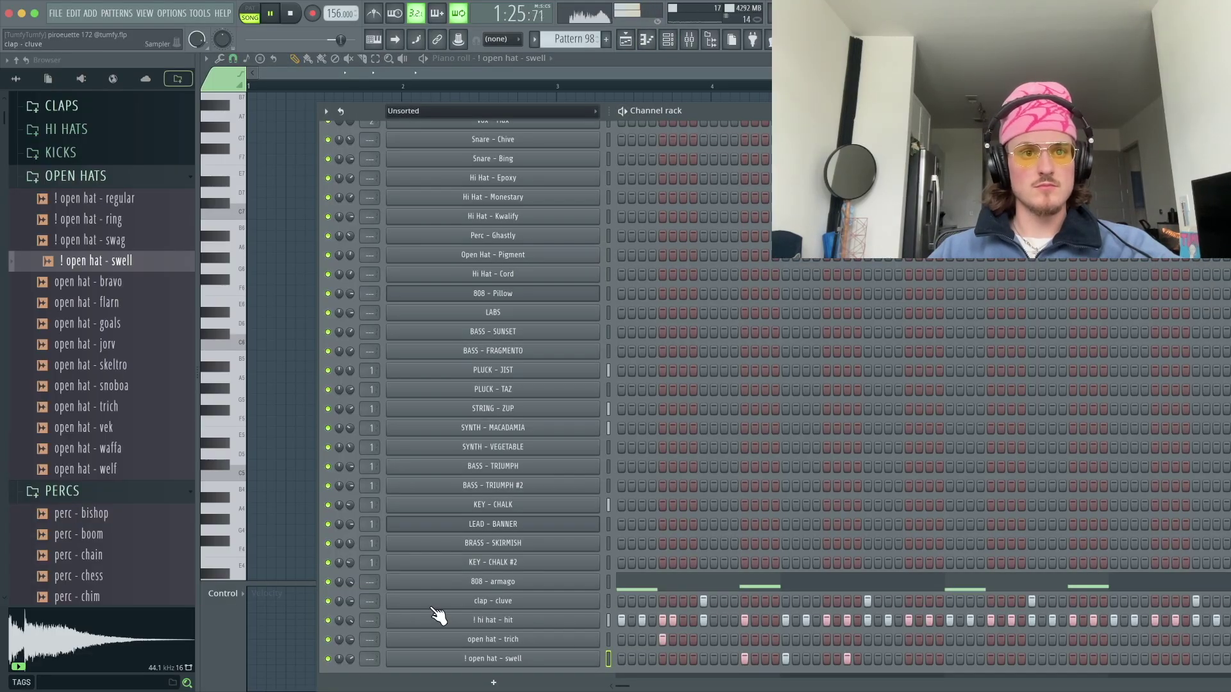
click(78, 534)
click(79, 555)
click(96, 177)
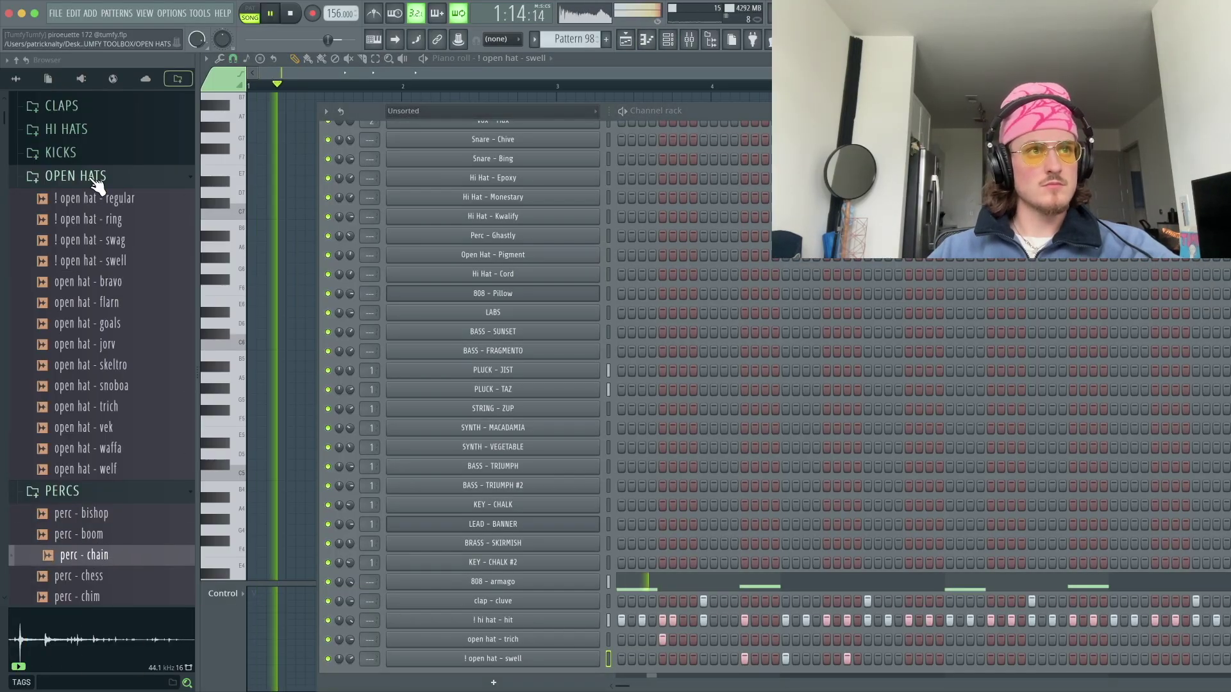
click(90, 203)
click(88, 224)
click(87, 247)
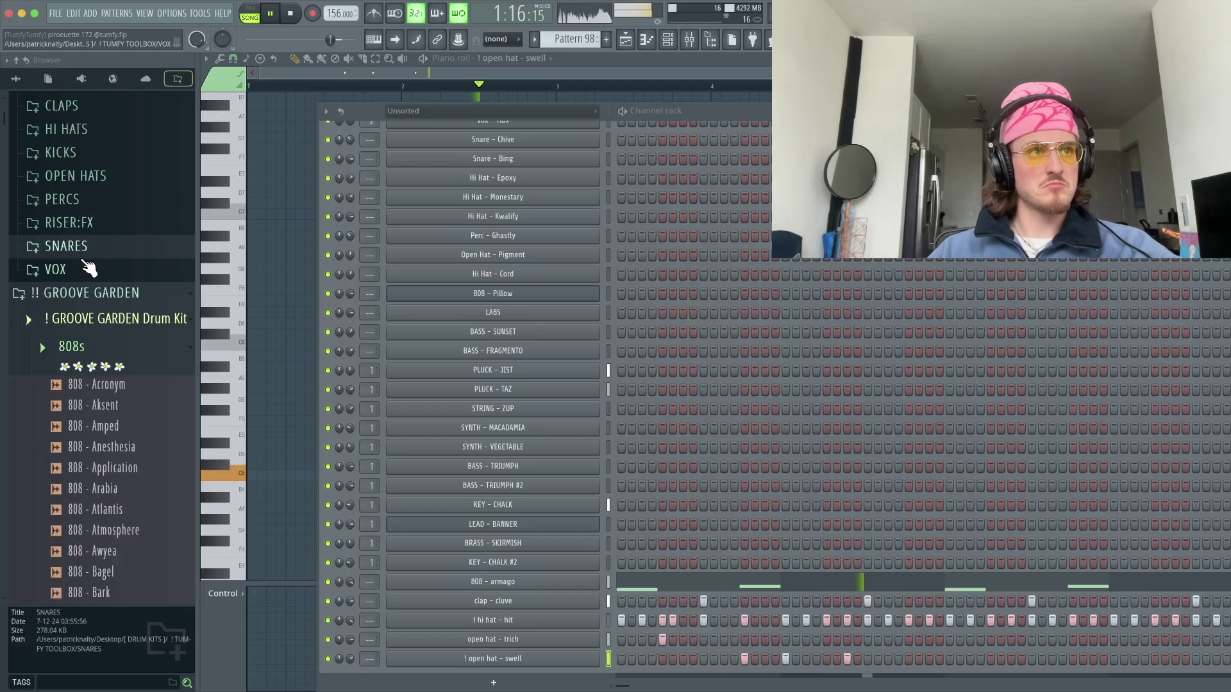
- Audition the VOX samples, load vox - oah as a new channel and place a hit on step 5 of bar 1
click(88, 269)
click(88, 438)
click(96, 459)
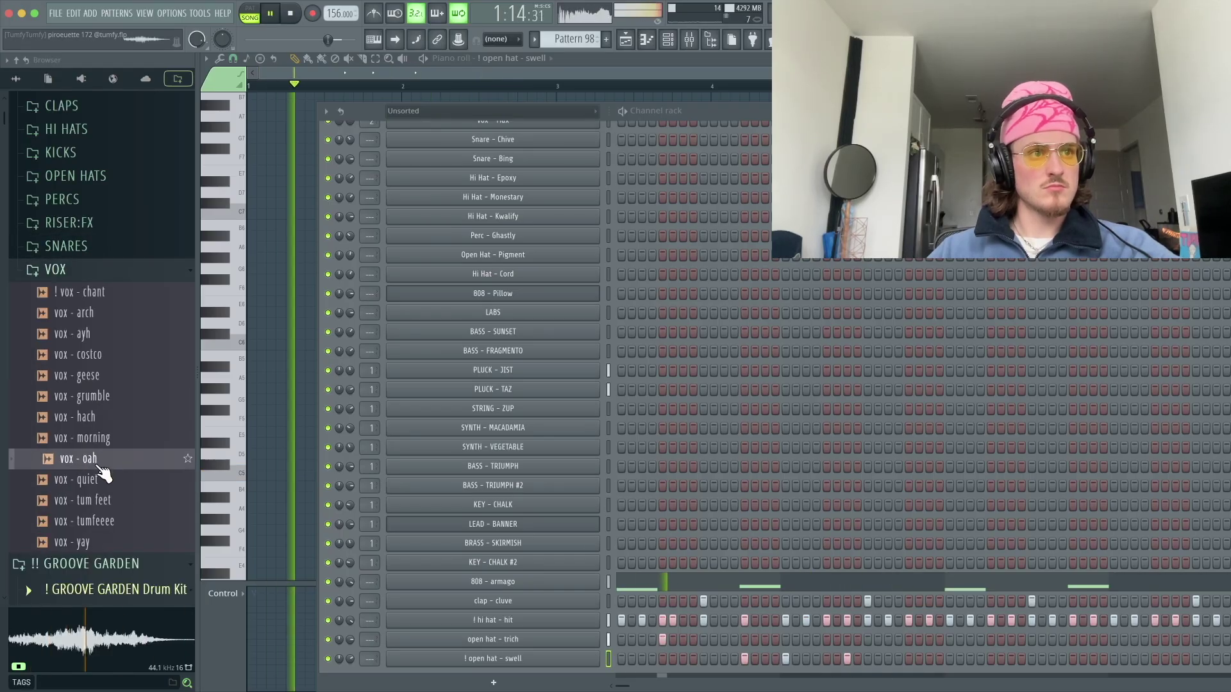
click(104, 481)
click(103, 500)
click(96, 460)
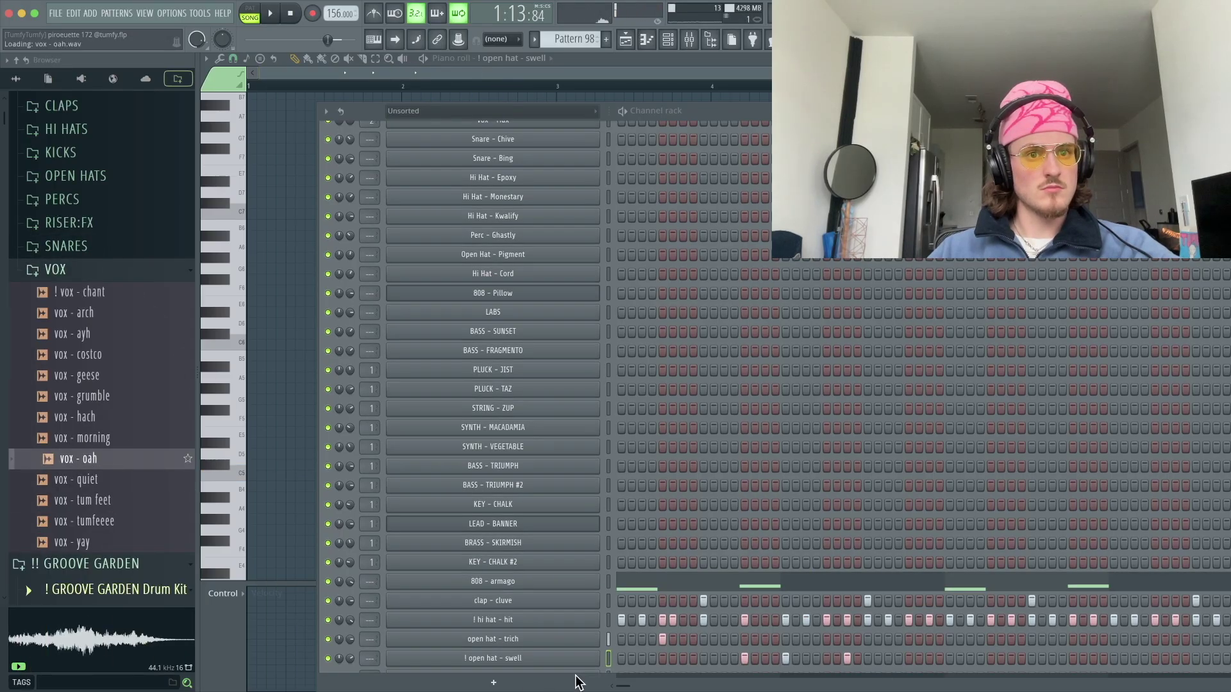
key(space)
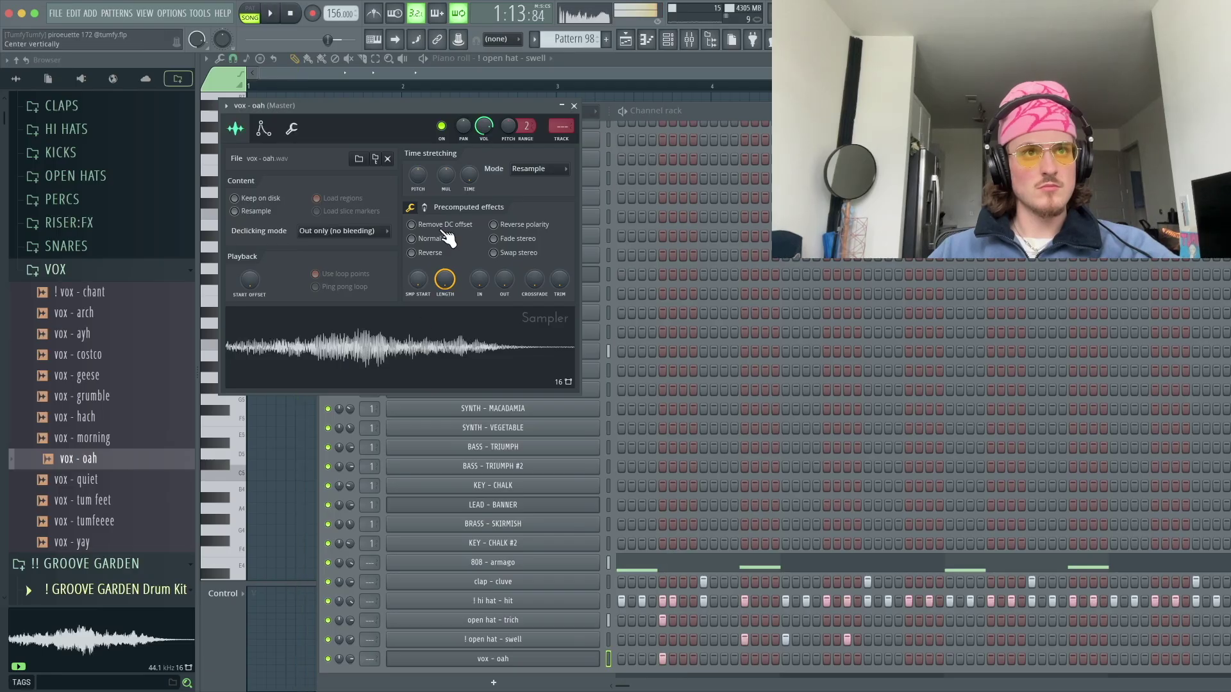
click(574, 105)
- Audition more VOX samples, load vox - tum feet as a new channel and place a hit on step 13 of bar 1
click(96, 480)
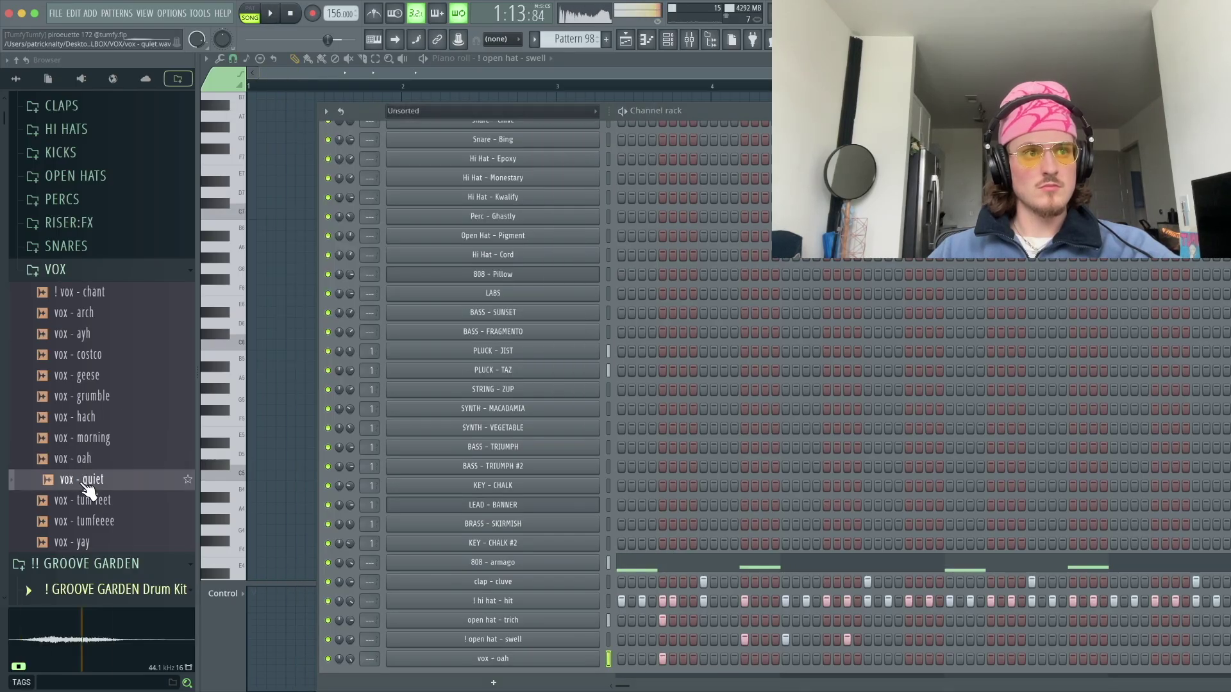
click(99, 501)
click(103, 541)
scroll(102, 541, down, 2)
drag(110, 417, 695, 673)
key(ctrl+z)
key(space)
key(space)
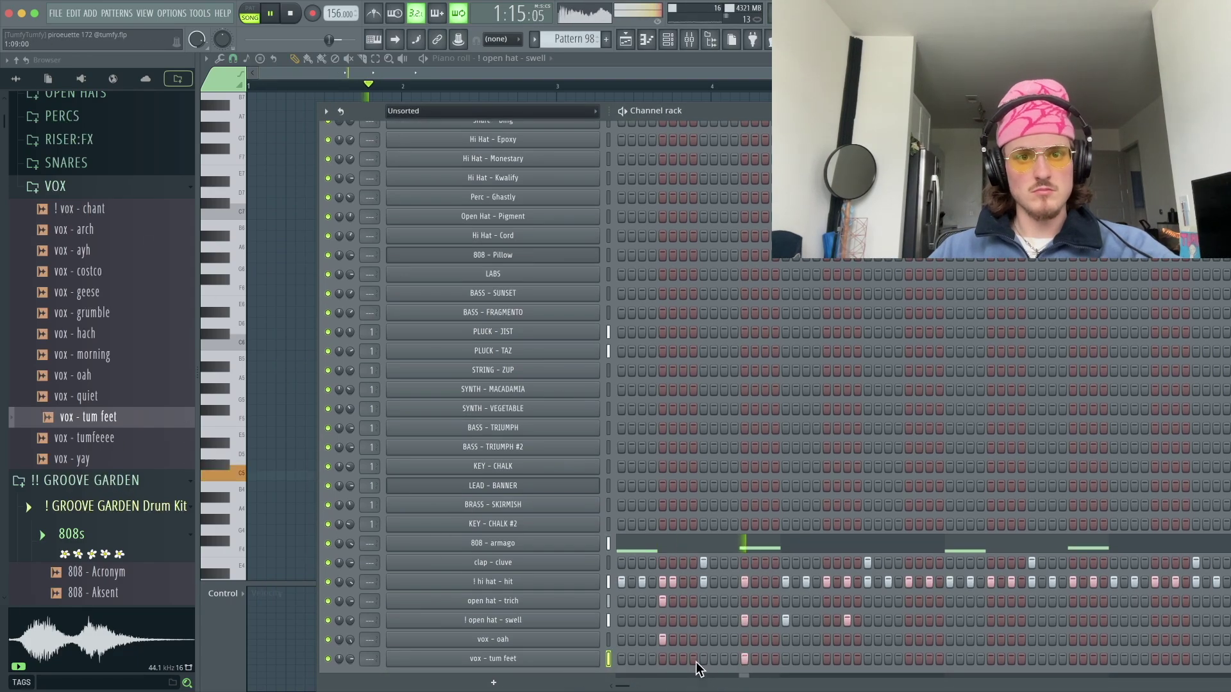
- Check the vox - tum feet sampler settings and try duplicating its hit into the following bars in the piano roll
click(536, 659)
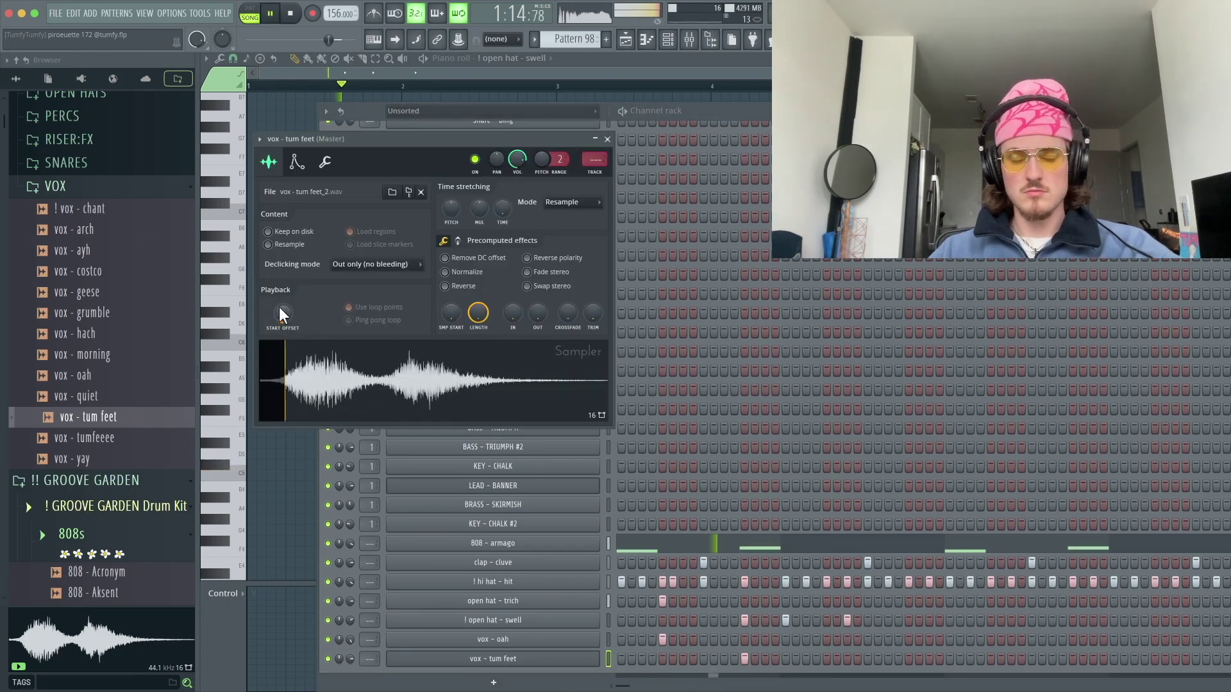
click(607, 139)
right_click(507, 658)
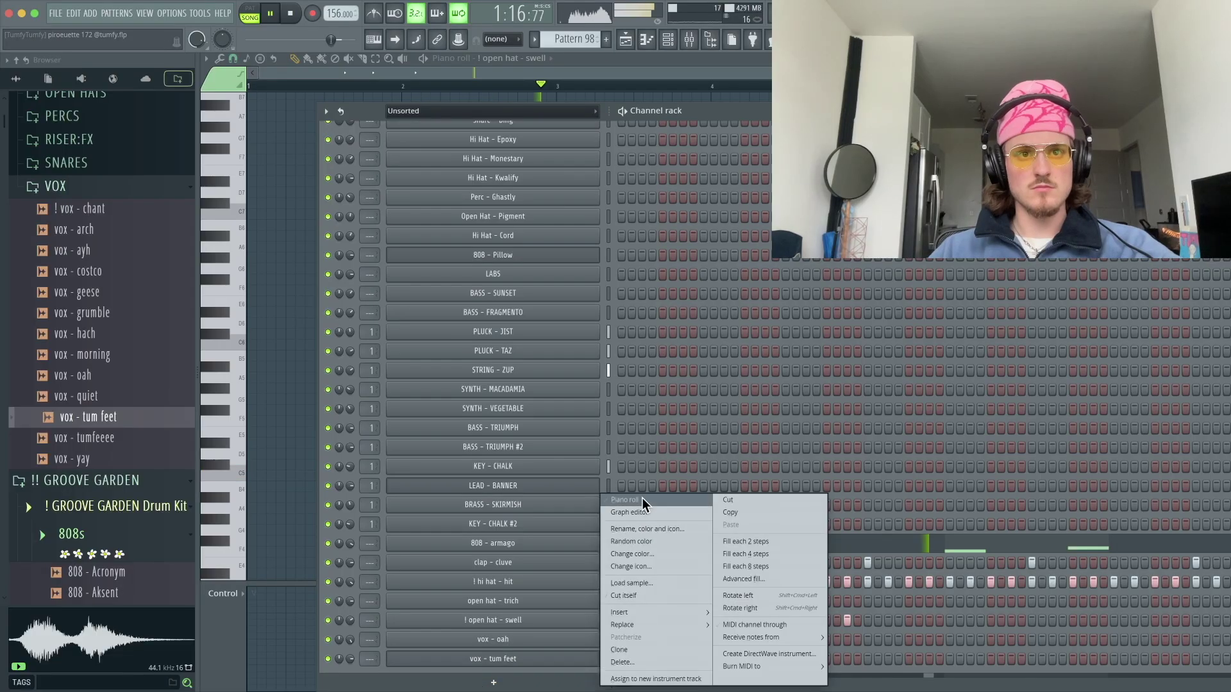
click(642, 501)
drag(770, 86, 307, 90)
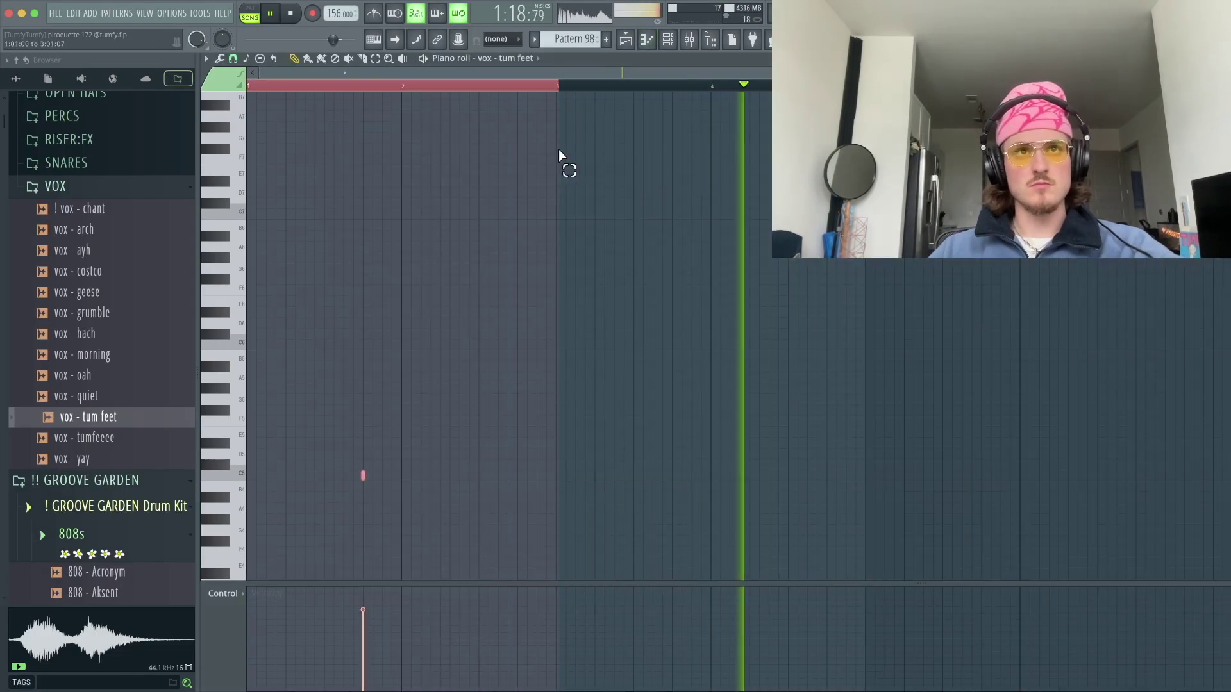
key(ctrl+b)
key(ctrl+b)
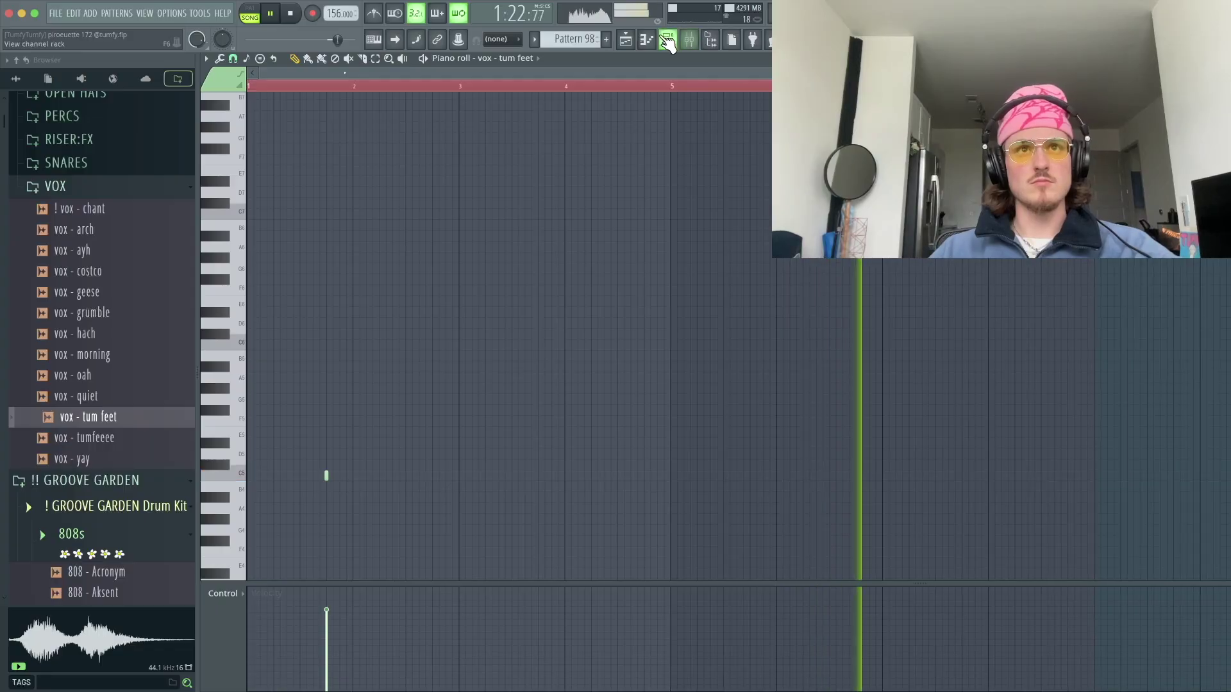
- Load vox - hach as a new channel, then normalize it with a fade-out of about 21% and shape its volume envelope
click(667, 42)
drag(102, 333, 571, 667)
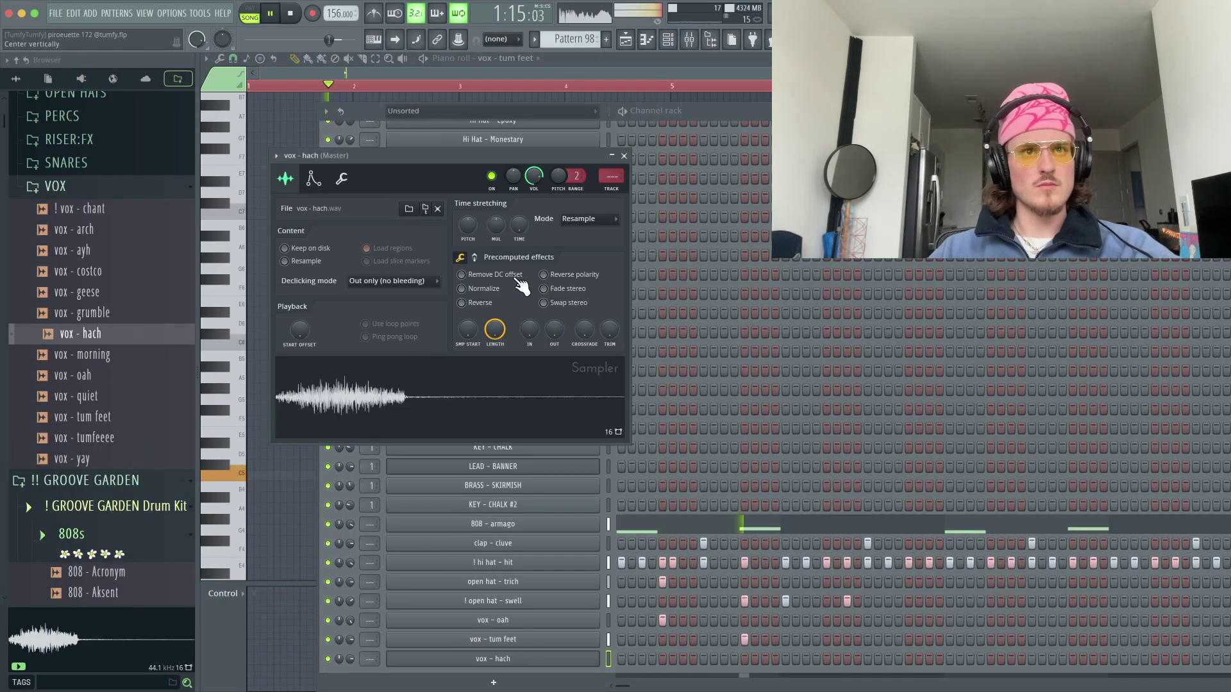
click(314, 178)
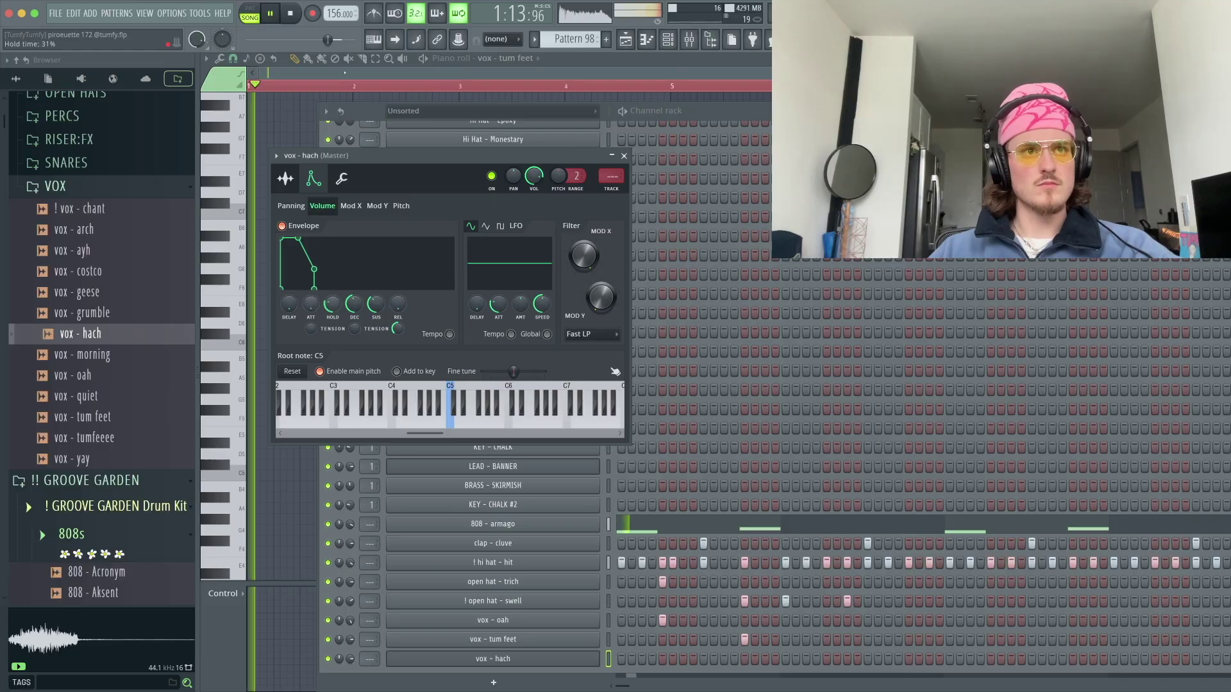
click(288, 178)
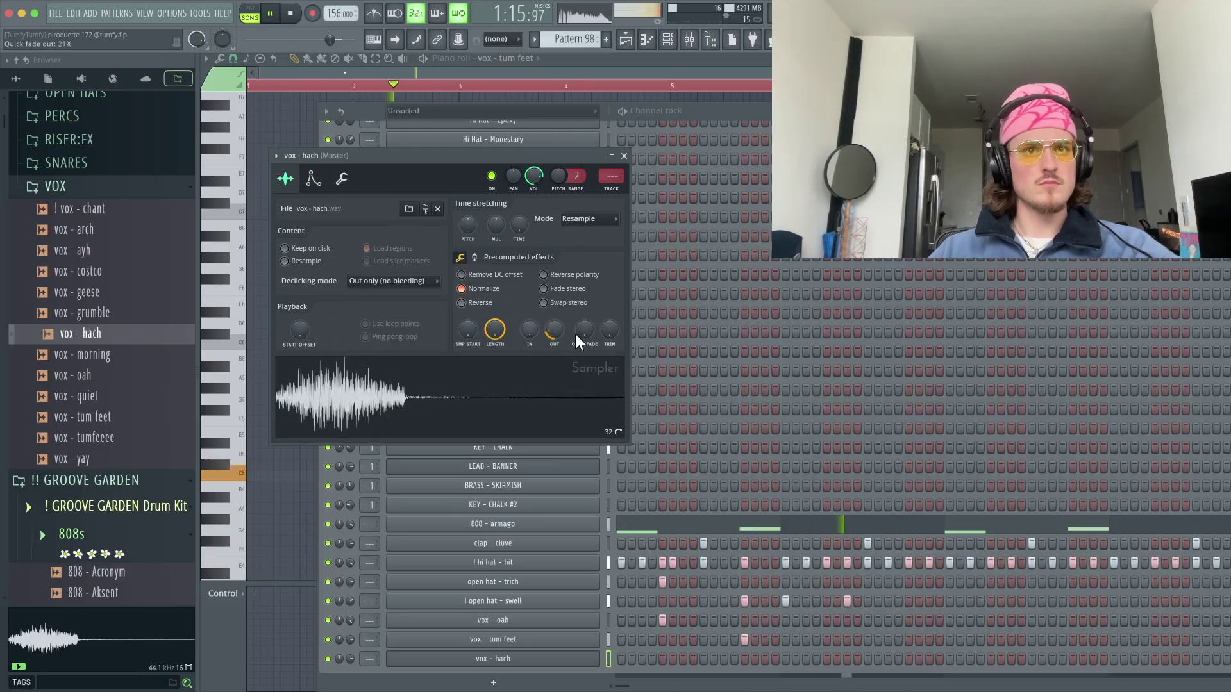
drag(618, 330, 617, 347)
click(314, 180)
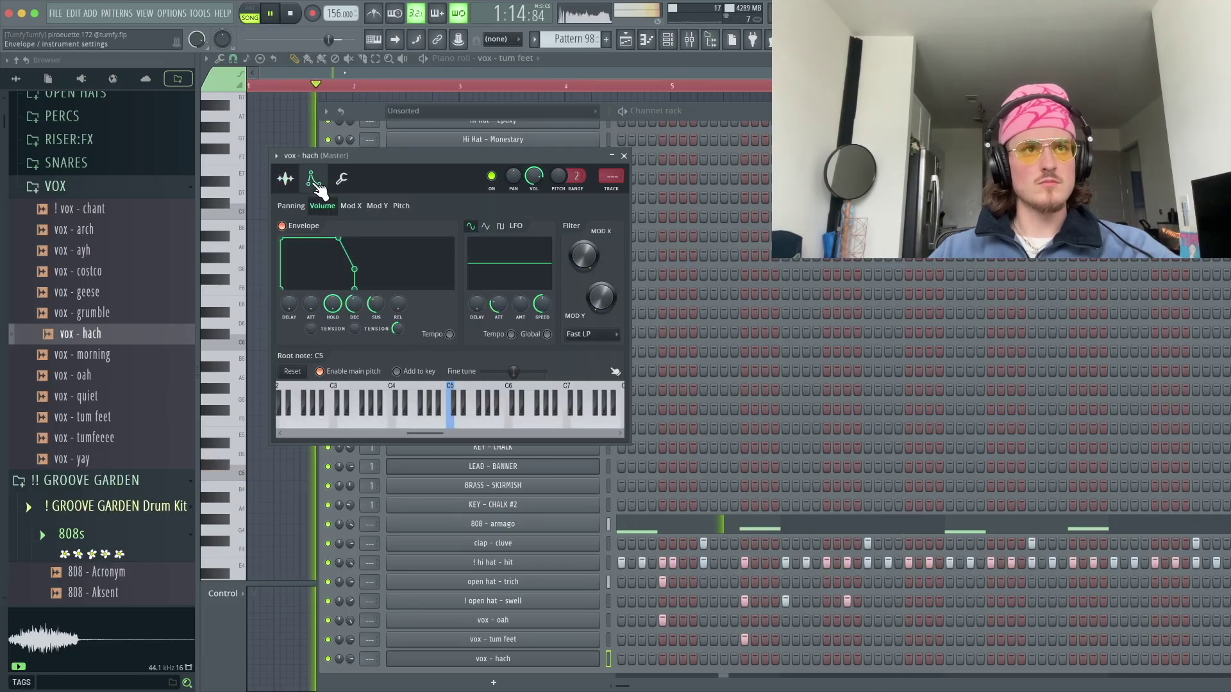
click(624, 156)
- In the vox - hach piano roll, draw two short F#5 hits late in bar 2, a short B4 and a longer C5 in bar 3
right_click(590, 606)
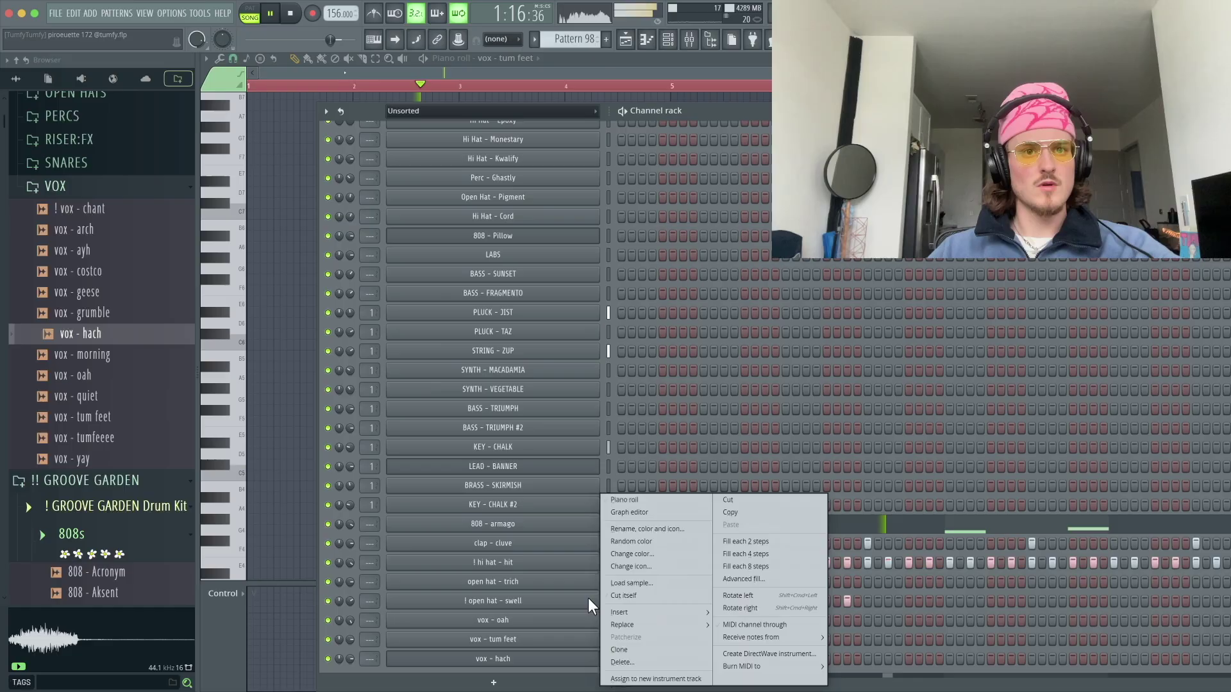
click(625, 500)
scroll(438, 423, up, 3)
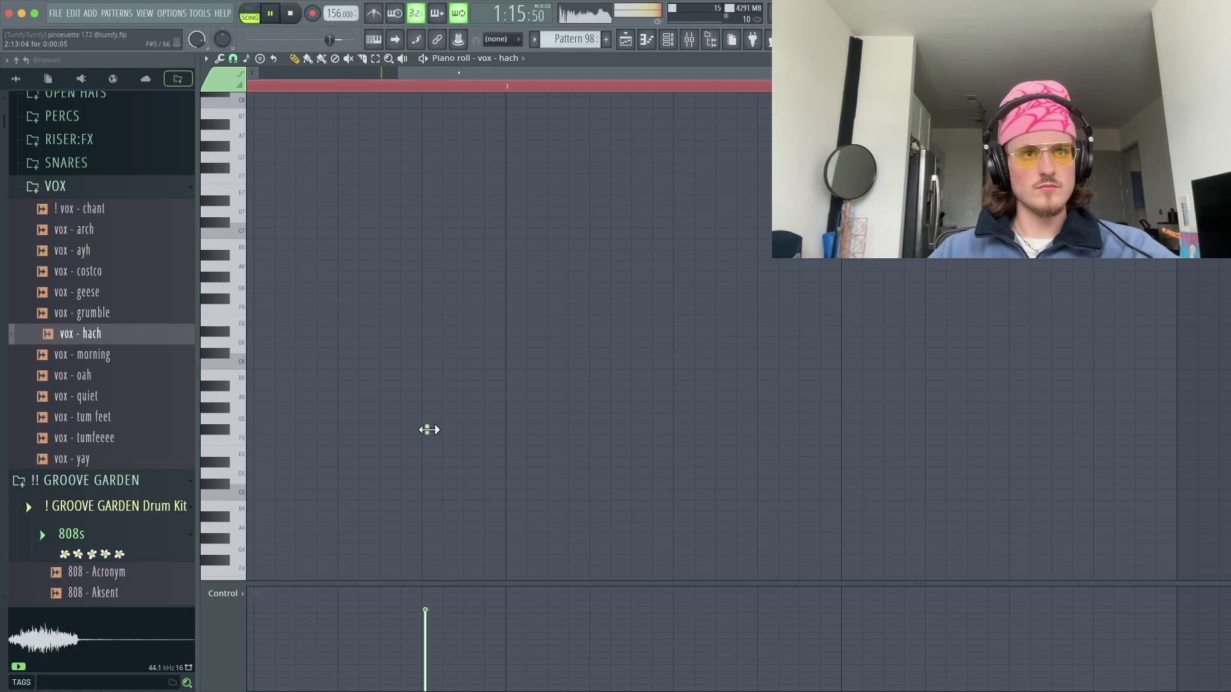
click(446, 430)
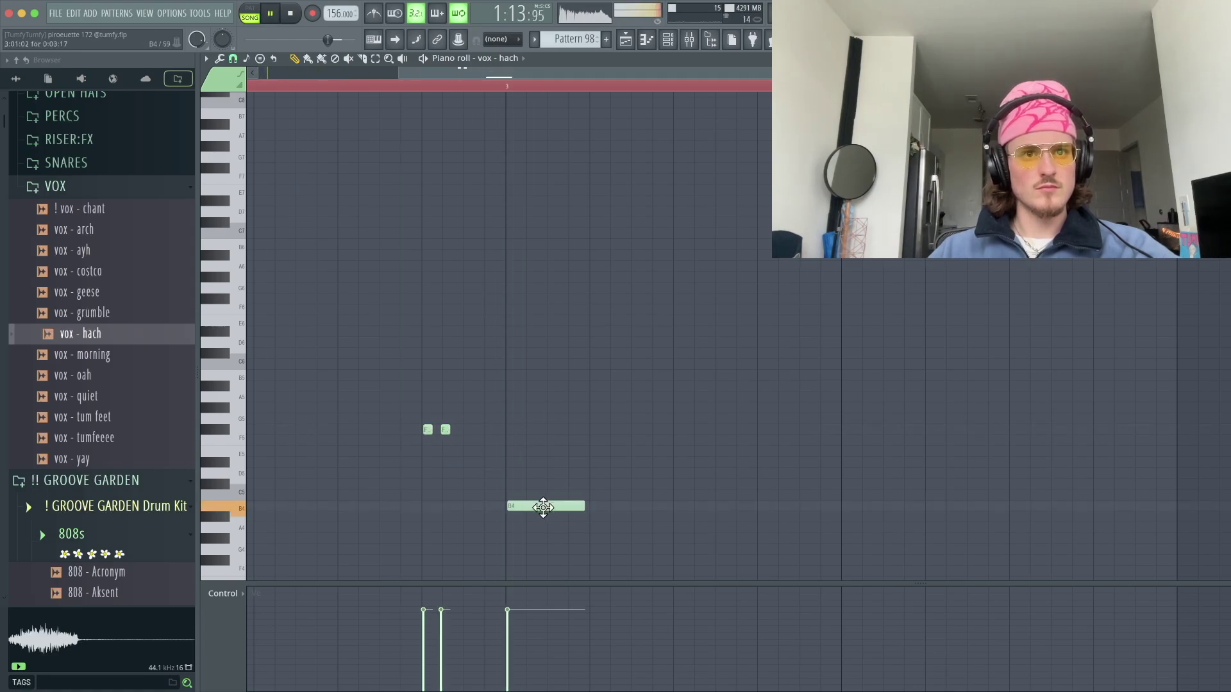
mouse_move(584, 506)
mouse_down()
mouse_move(550, 506)
mouse_move(641, 506)
mouse_up()
key(space)
key(space)
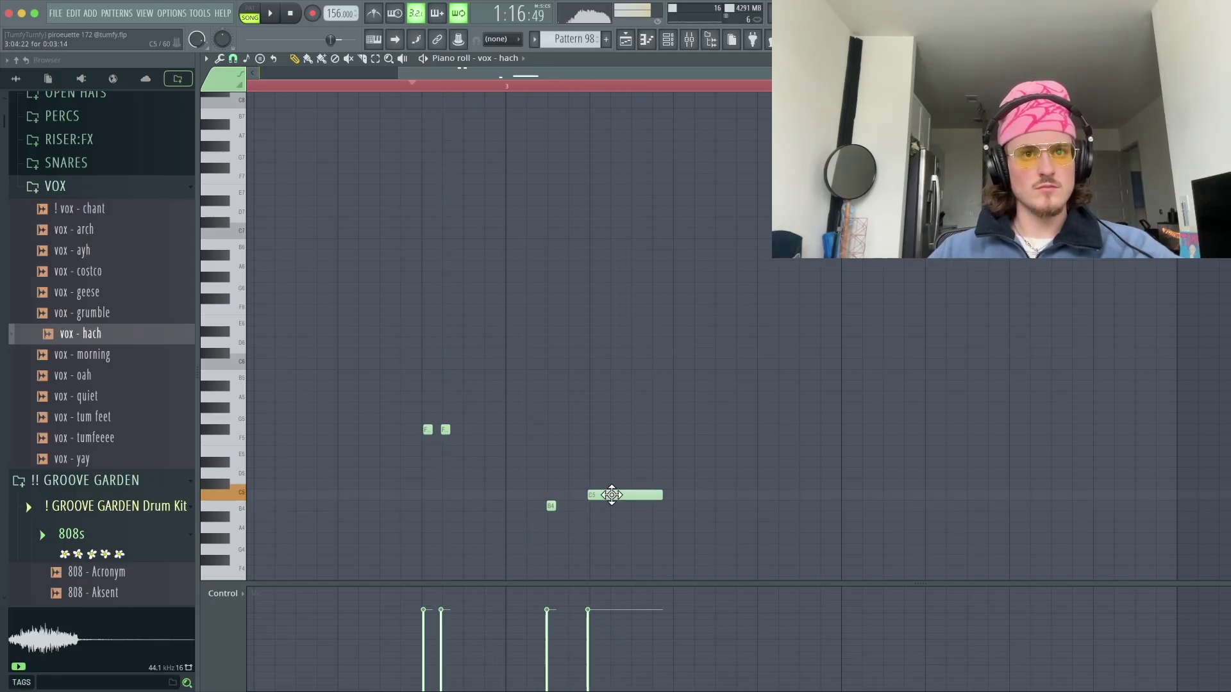
- Raise the short bar 3 note to C5 and add a softer F#5 hit before the pair in bar 2
drag(550, 506, 551, 495)
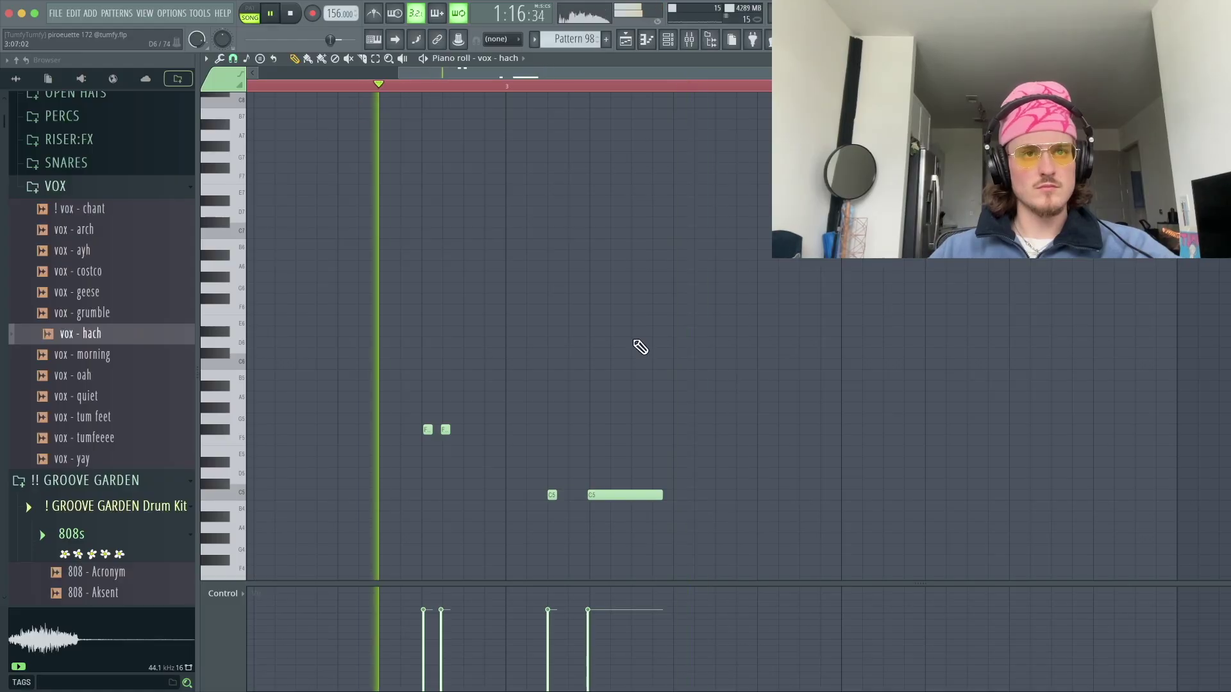
right_click(550, 444)
scroll(559, 471, down, 3)
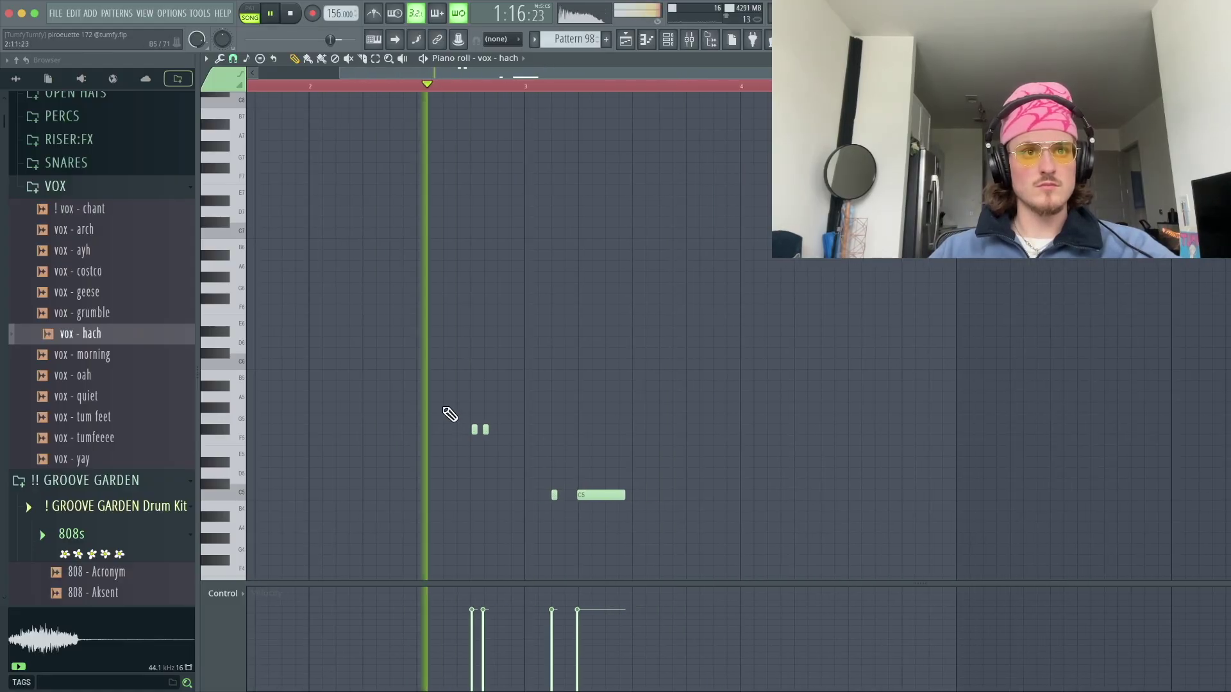
click(446, 429)
click(449, 639)
drag(455, 640, 452, 627)
scroll(267, 167, left, 1)
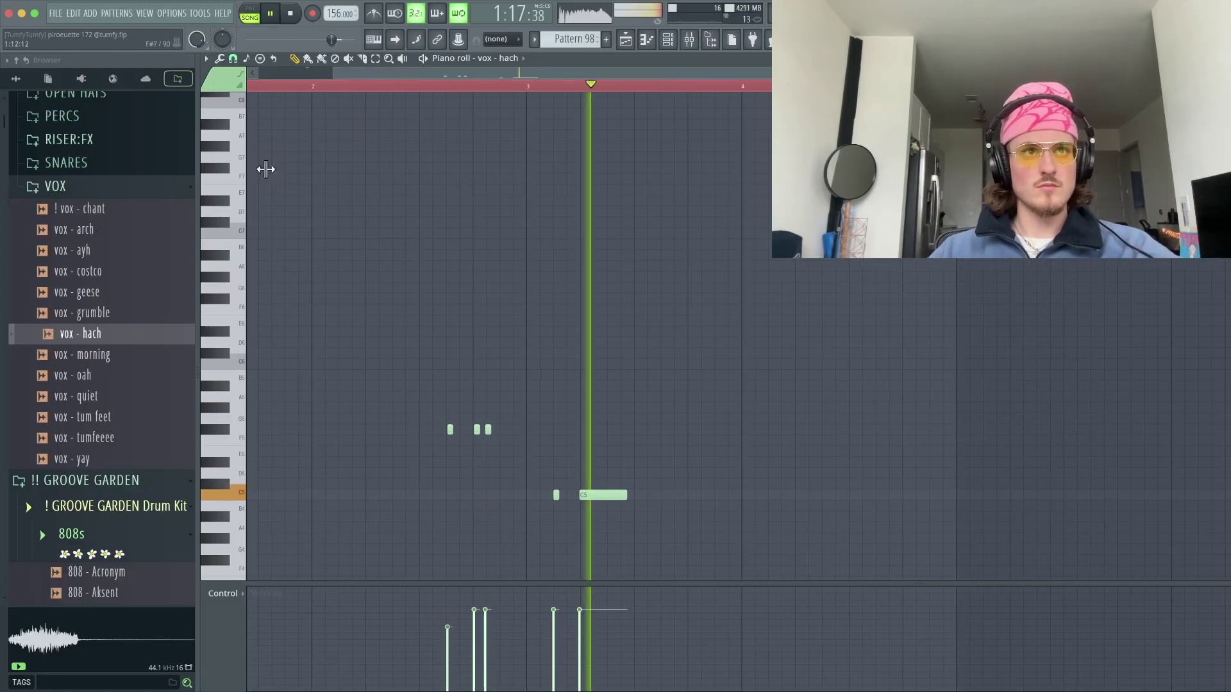
- Delete the short C5 note in bar 3 and move the last F#5 hit so the three hits are evenly spaced
click(331, 88)
right_click(567, 495)
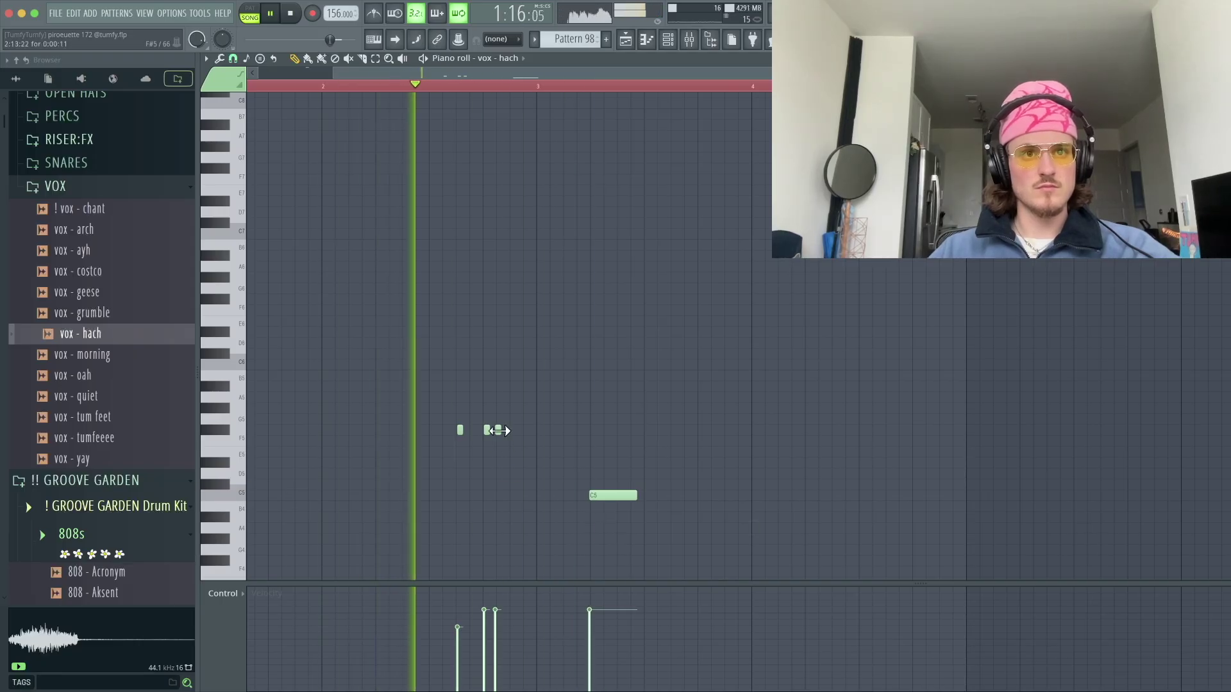
drag(498, 430, 513, 432)
click(518, 452)
right_click(518, 452)
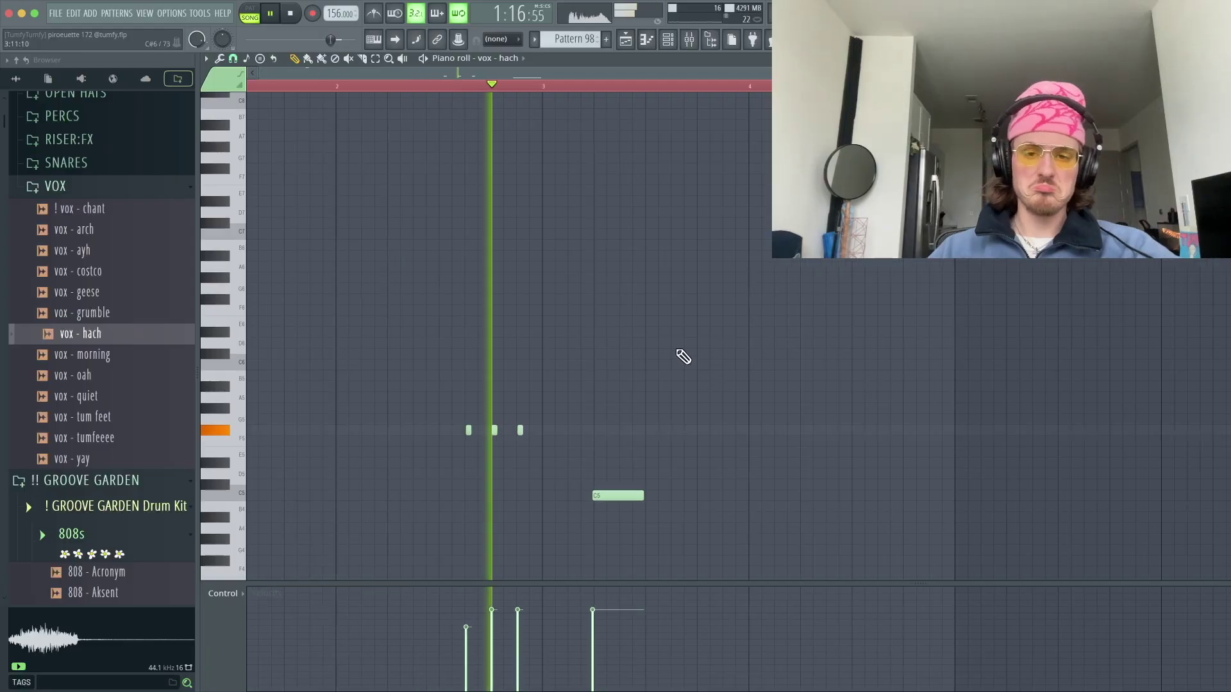
- Set the piano roll snap to 1/2 beat and duplicate the first four bars of vox - hach into bars 5 to 8
scroll(686, 354, down, 2)
click(233, 59)
click(270, 231)
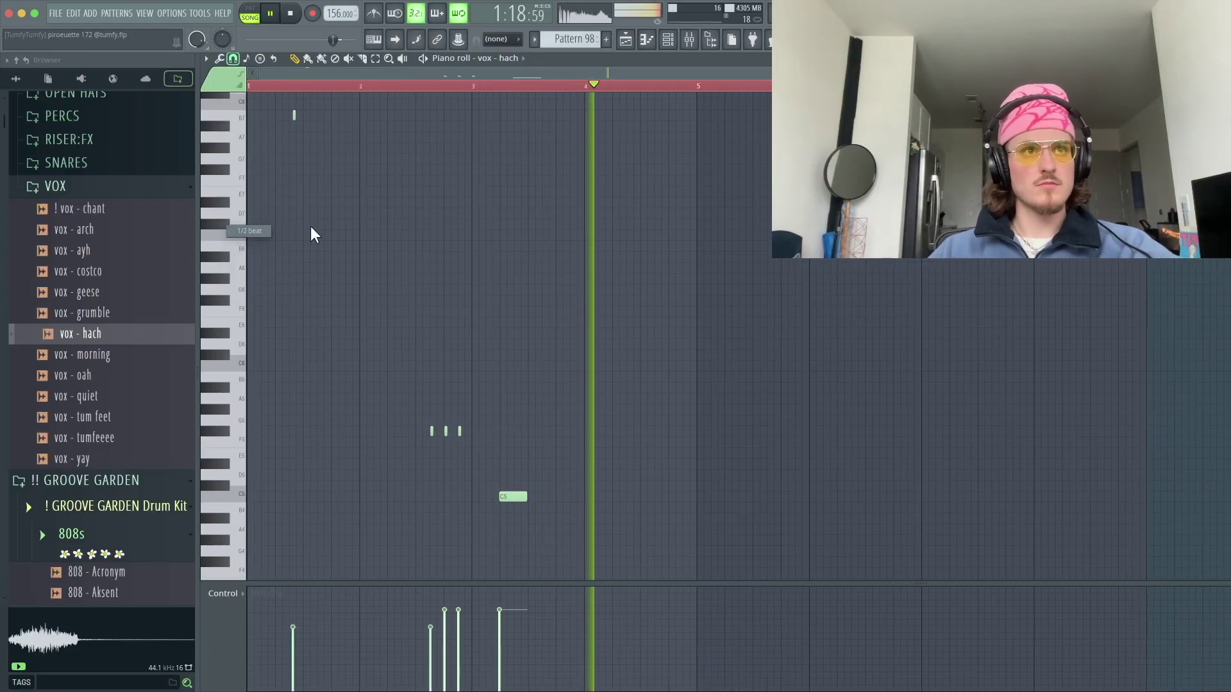
drag(250, 86, 697, 102)
key(ctrl+b)
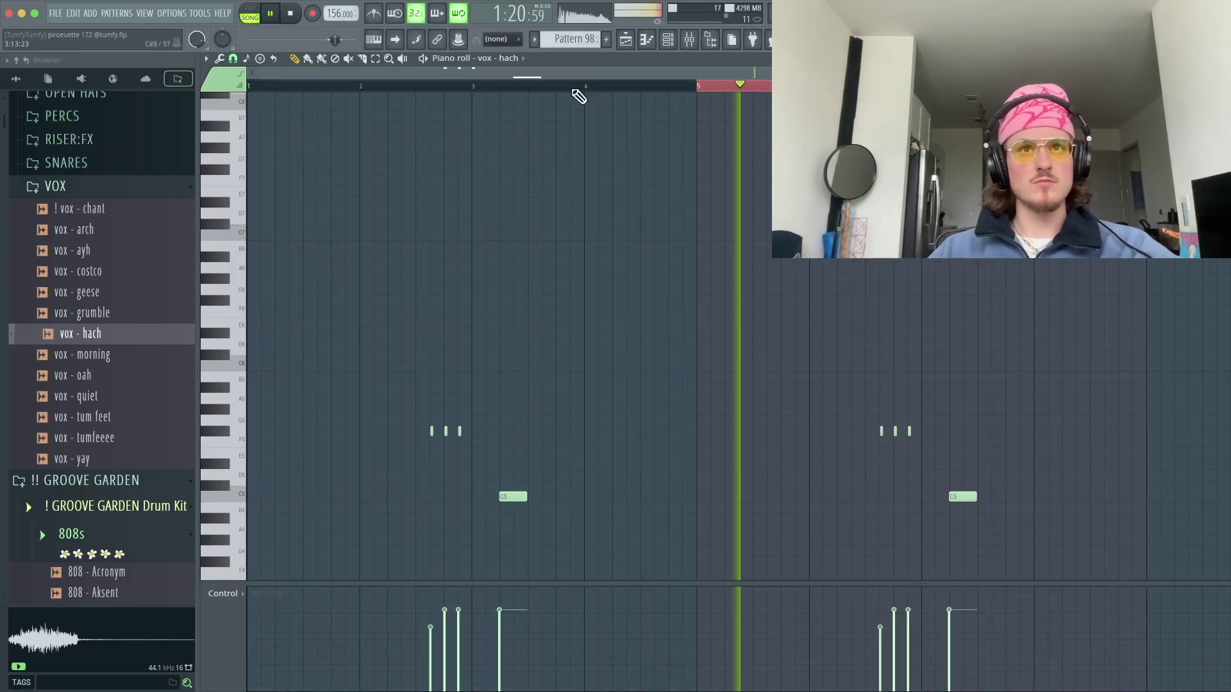
- Audition the SNARES samples and load snare - howard as a new channel
click(668, 39)
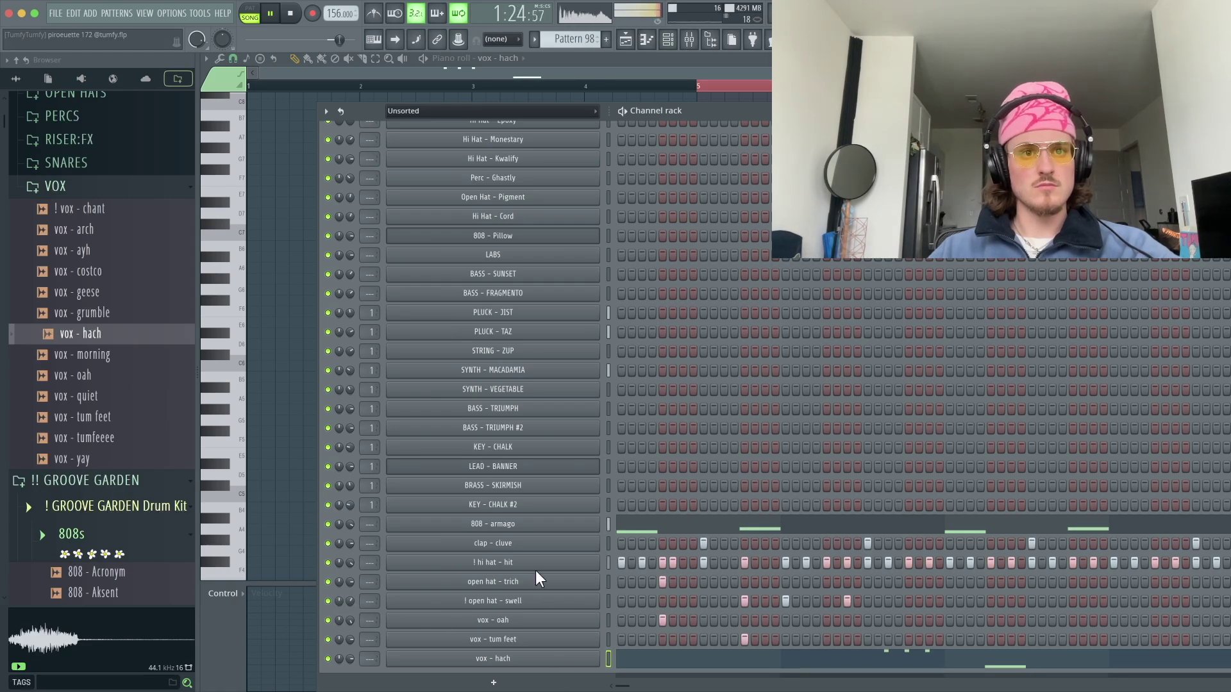
click(66, 163)
click(102, 311)
key(space)
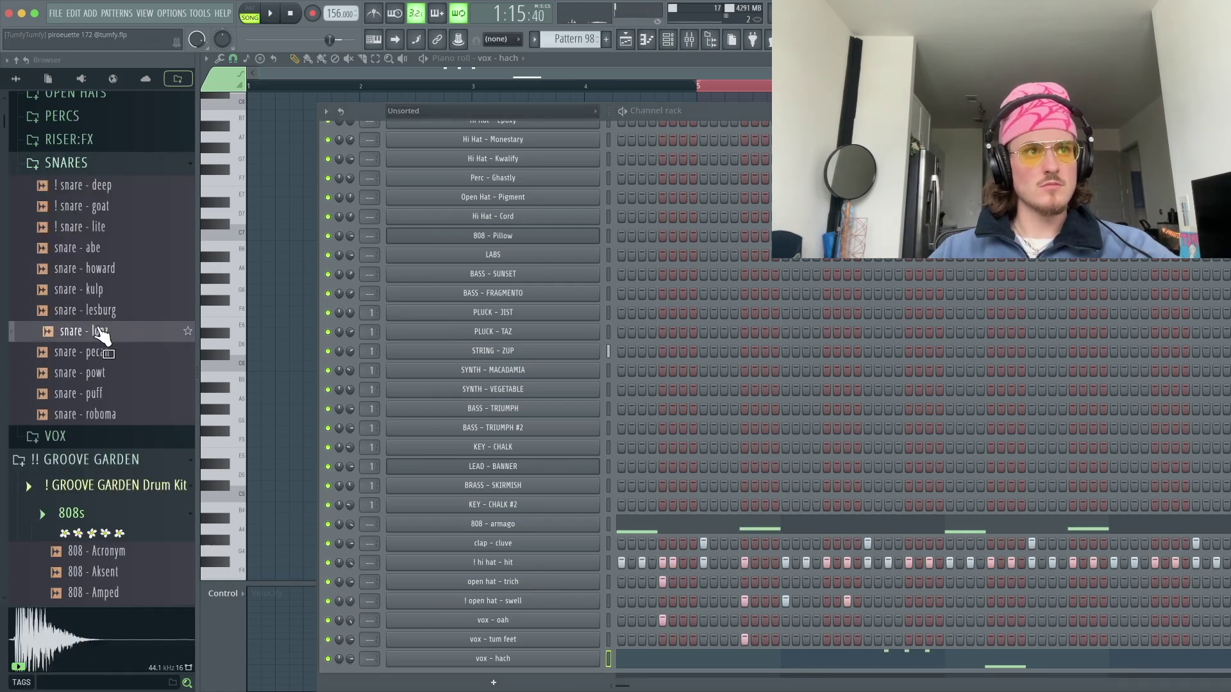
drag(568, 666, 568, 667)
click(96, 248)
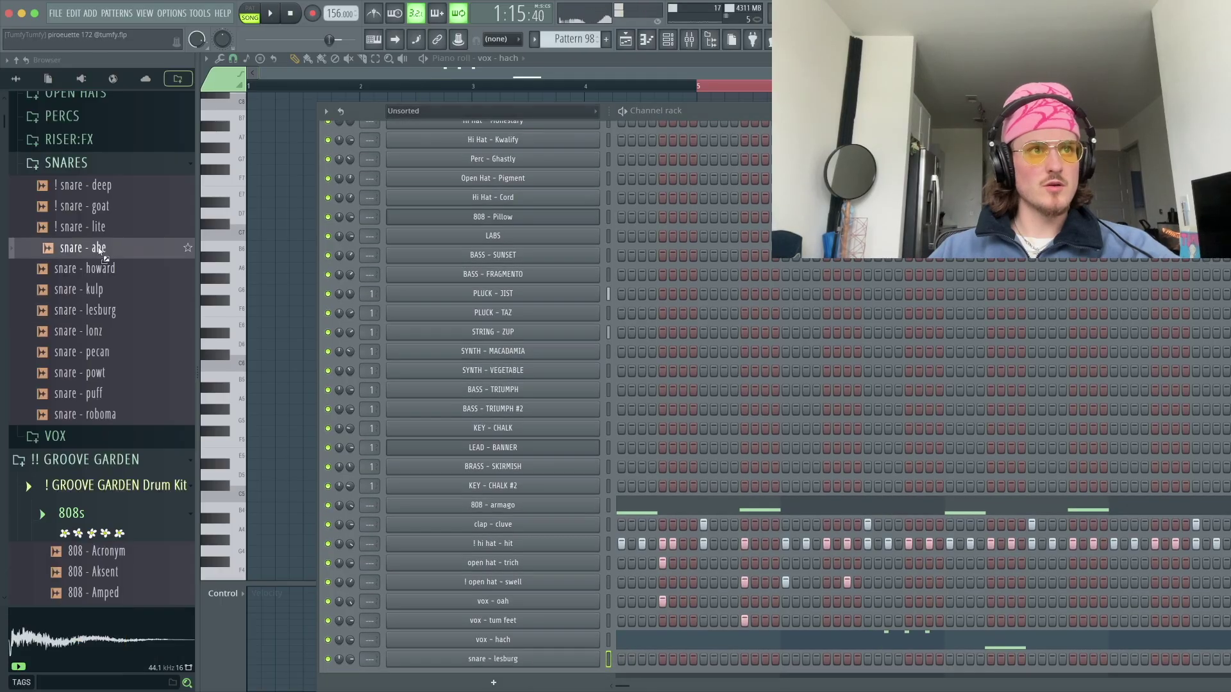
click(96, 227)
click(99, 206)
click(107, 268)
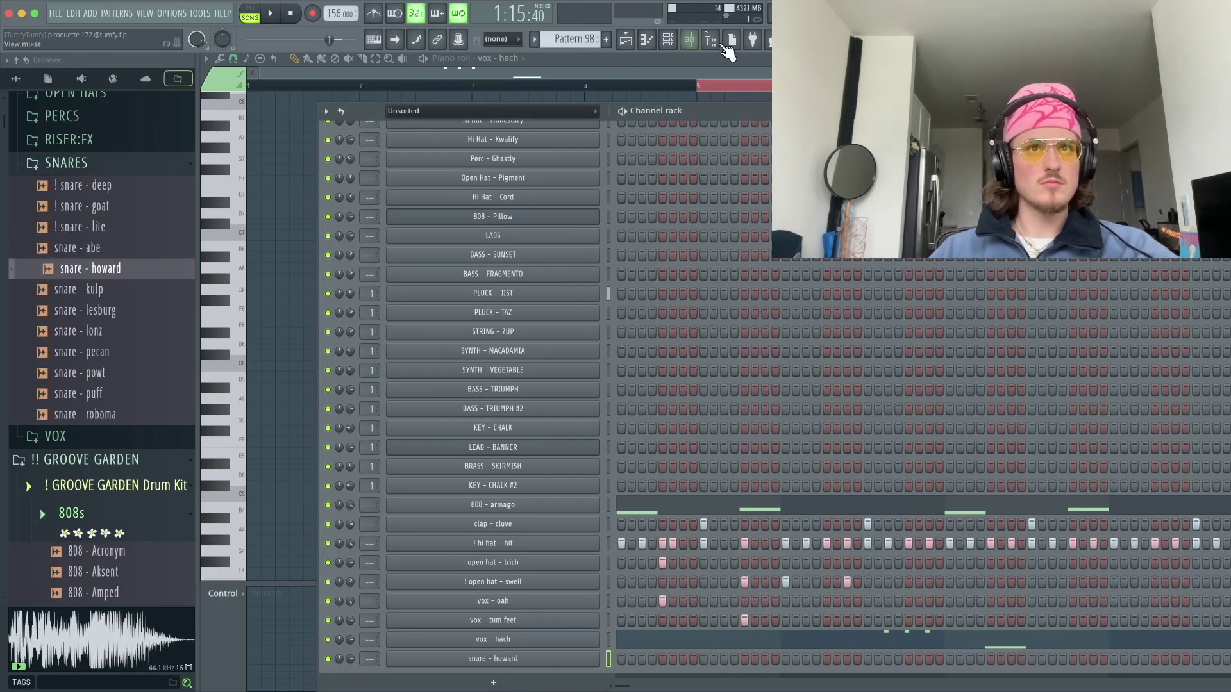
- Play the song, view the playlist and choose Bar as its snap setting
key(space)
click(710, 39)
click(222, 59)
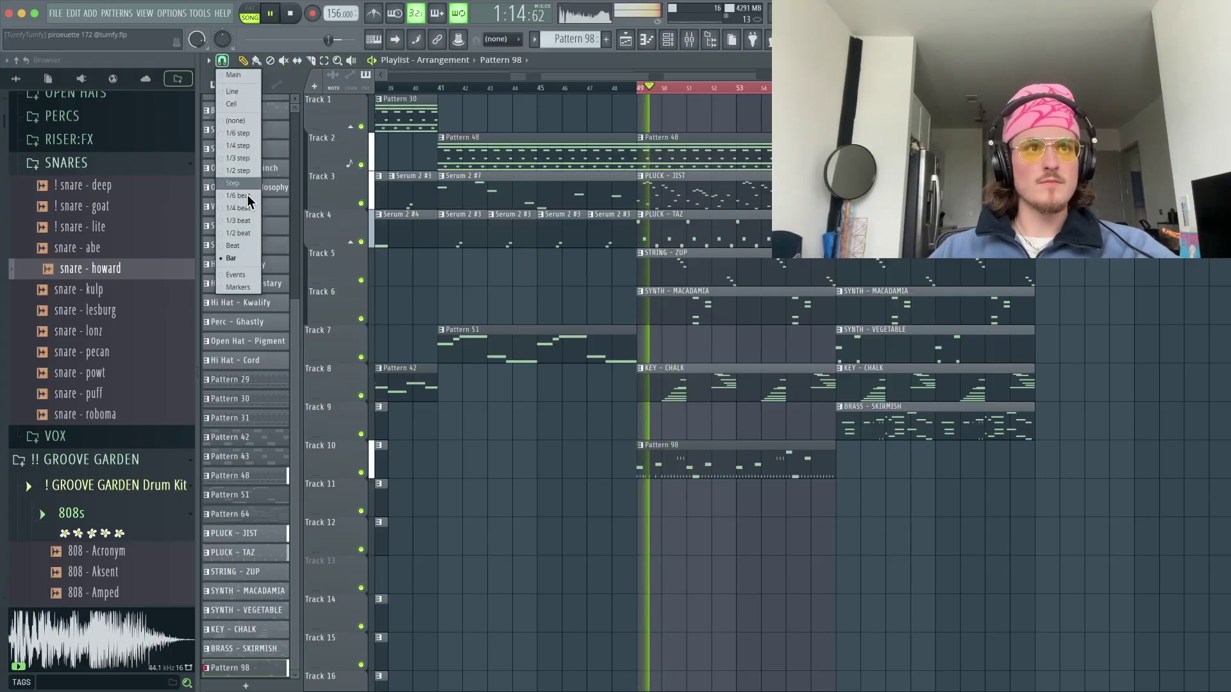
click(240, 259)
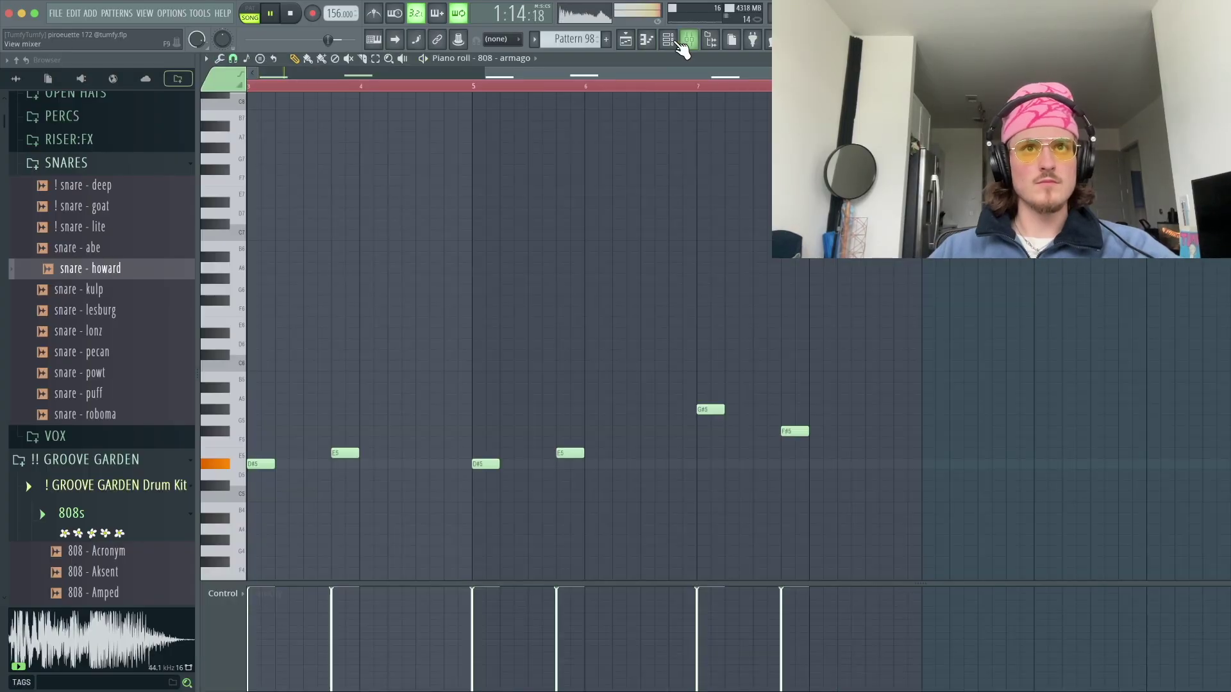
- Place snare - howard hits on steps 9 and 13 of bar 1 and check them in its piano roll
click(683, 44)
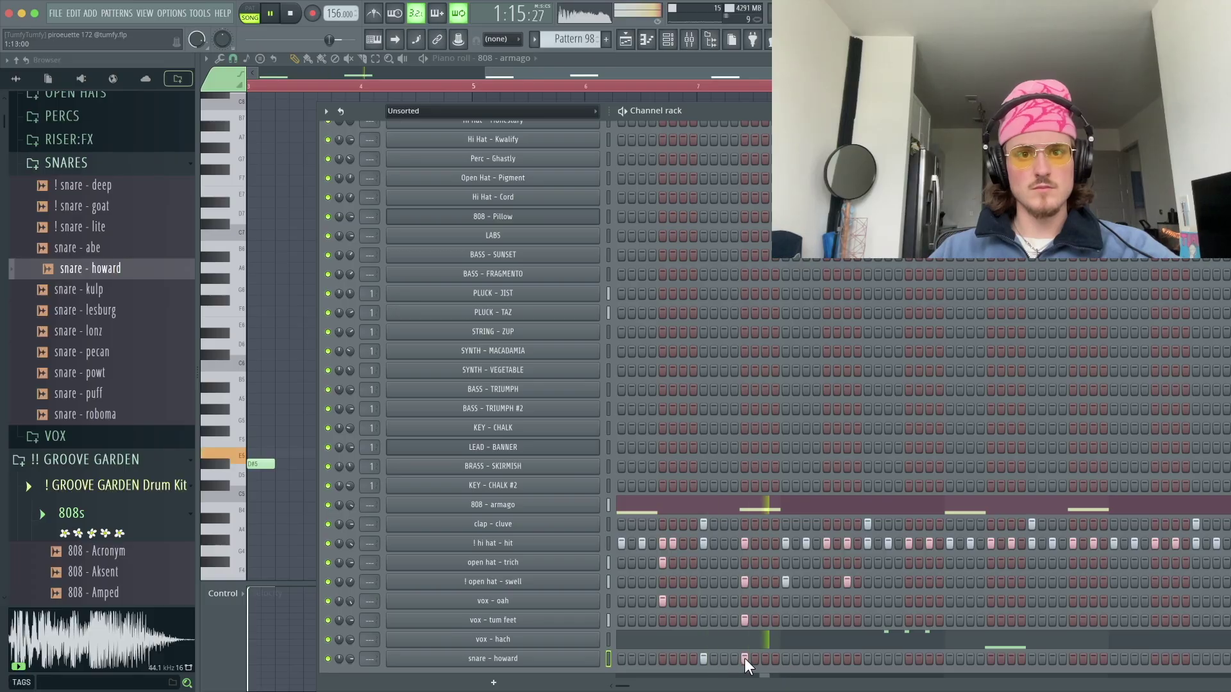
right_click(593, 667)
click(632, 508)
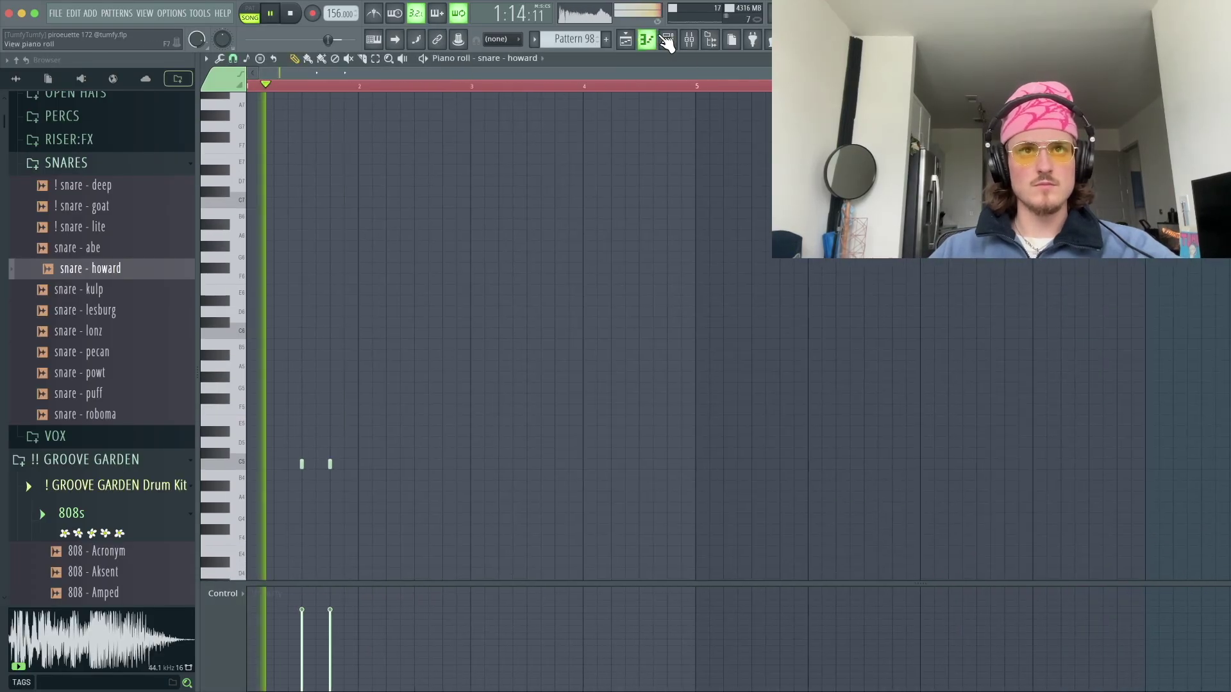
click(667, 41)
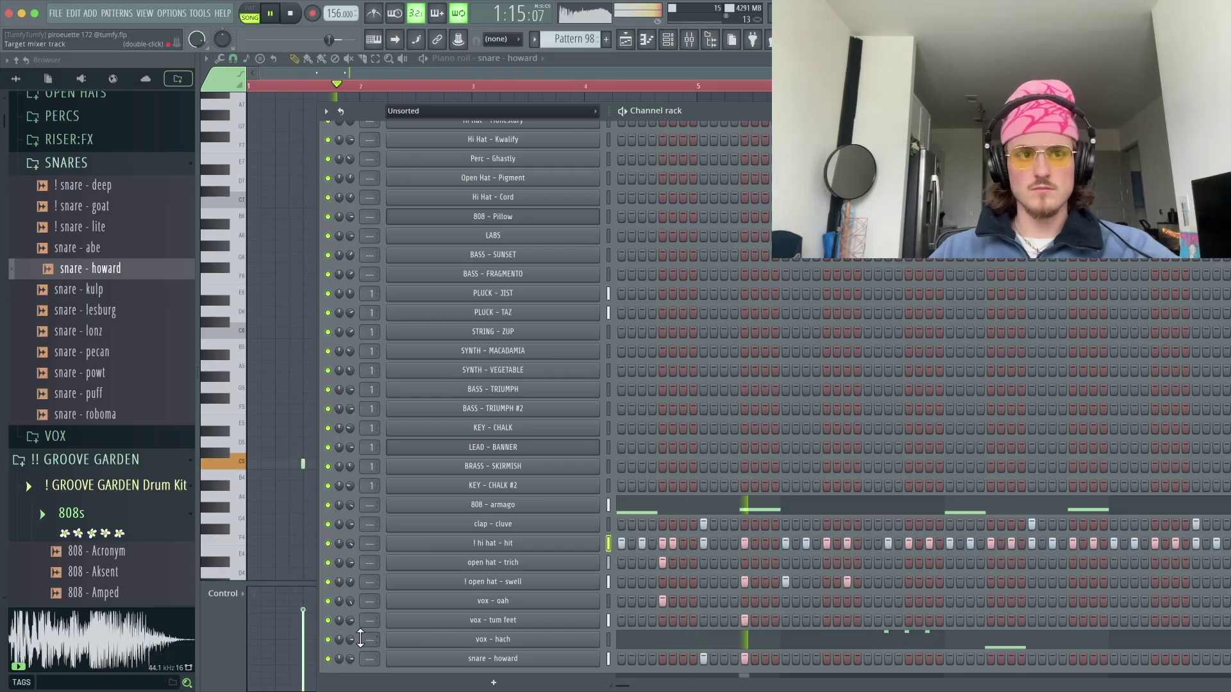
- Delete the short F#5 hits from the vox - hach part in bars 2 and 6
click(744, 631)
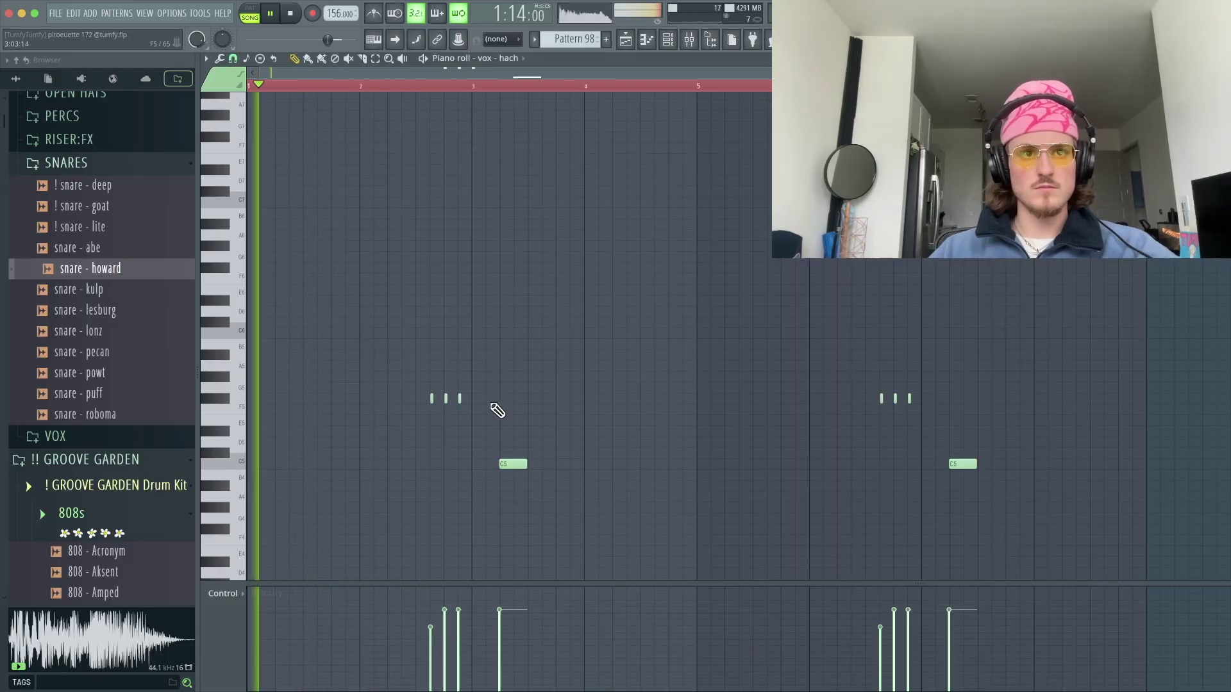
right_click(460, 400)
right_click(881, 400)
key(super+z)
right_click(910, 400)
right_click(460, 400)
click(546, 405)
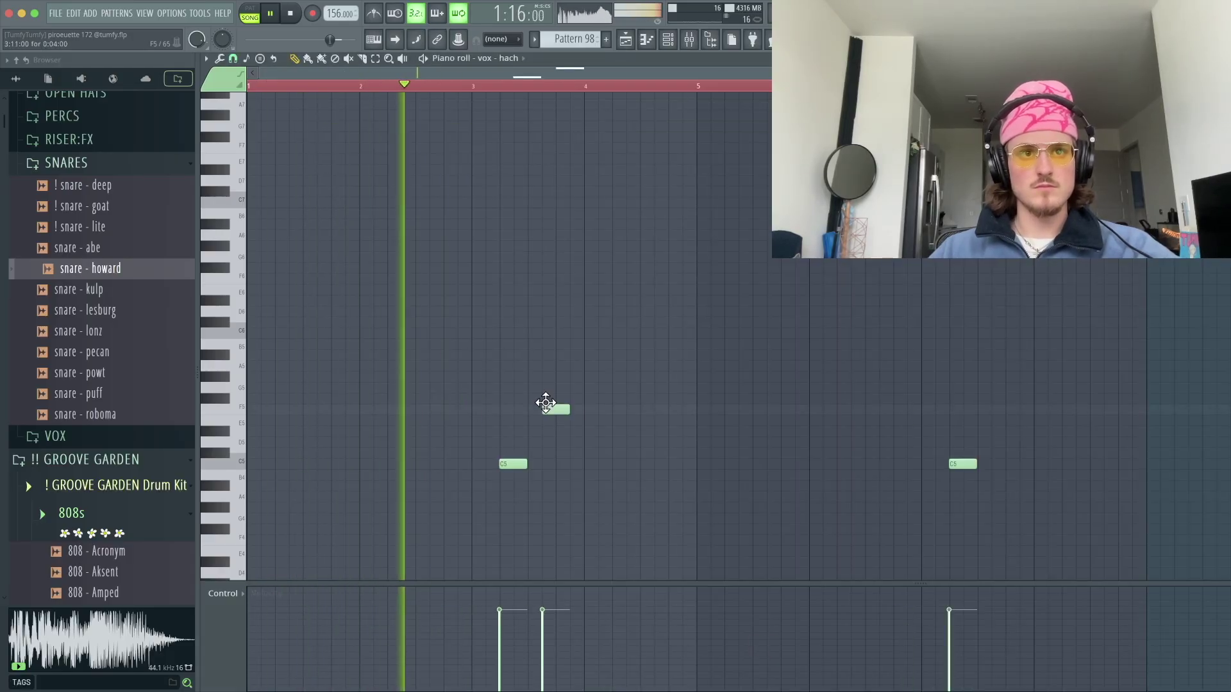
right_click(556, 411)
key(F6)
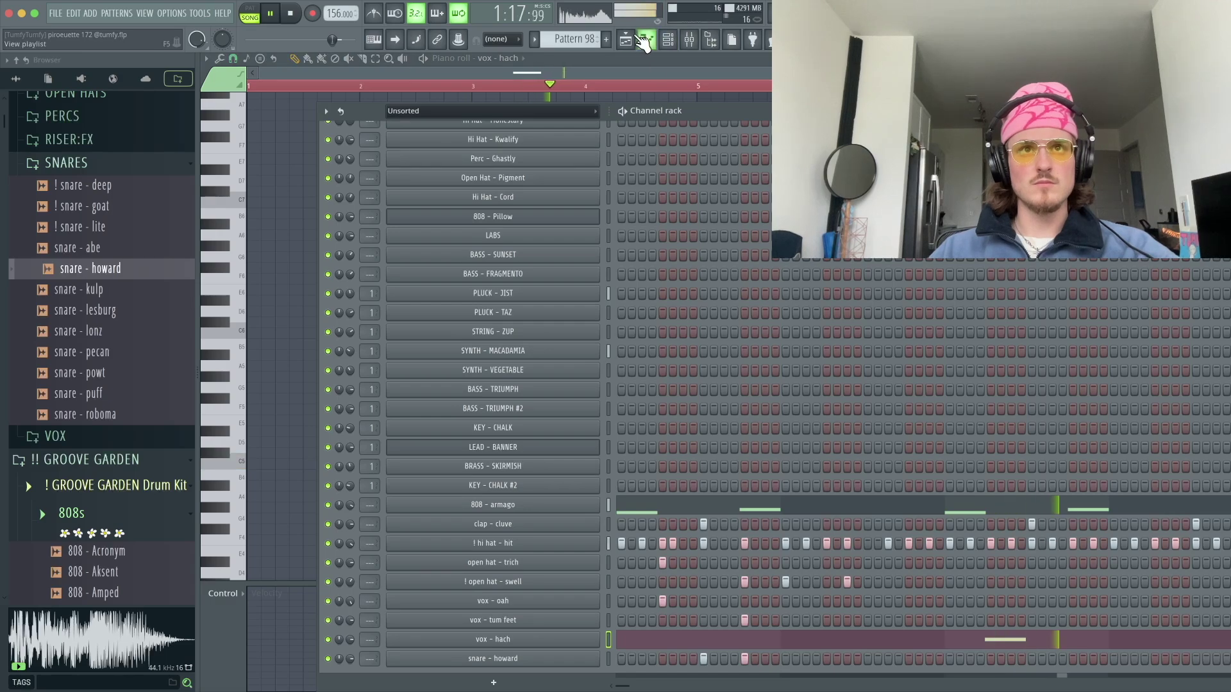
- Place another Pattern 98 clip on Track 10 at bar 57 and make it unique as a separate pattern
click(643, 41)
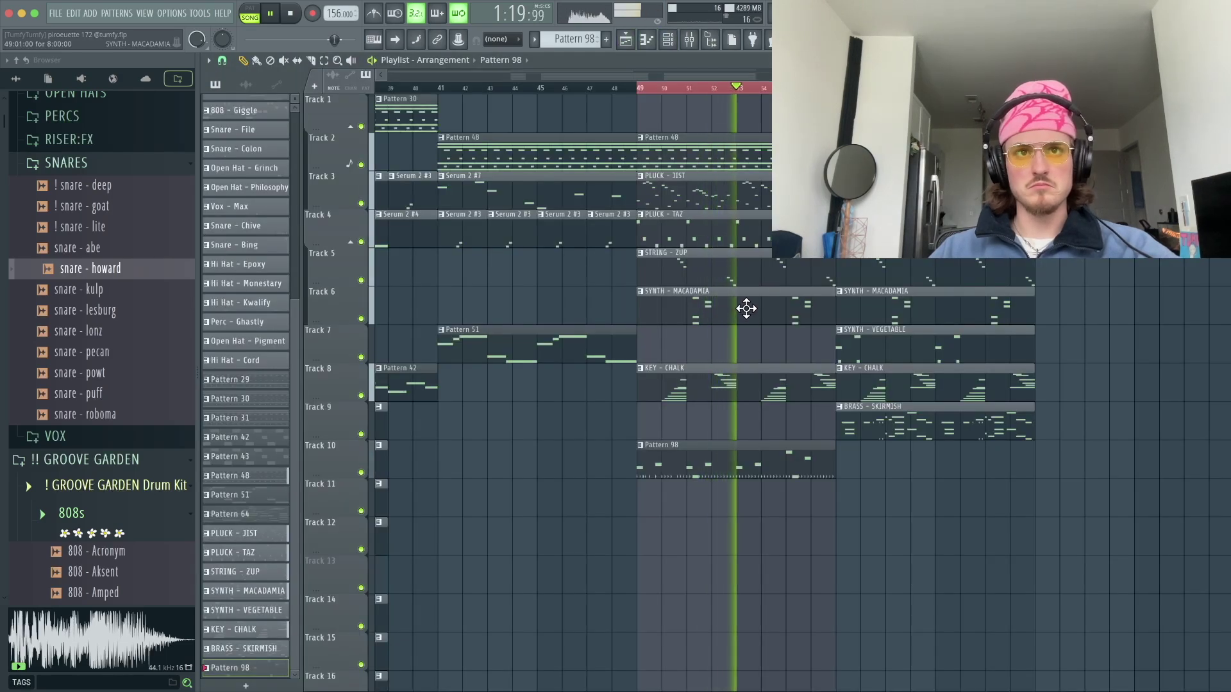
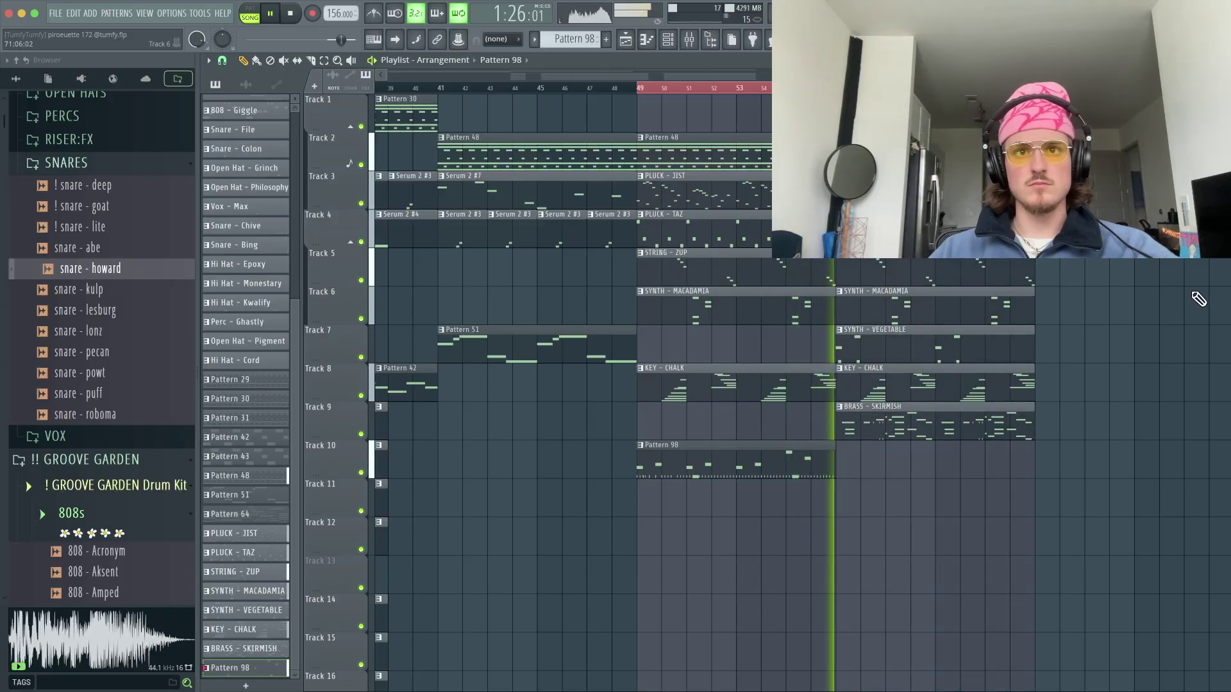
click(867, 465)
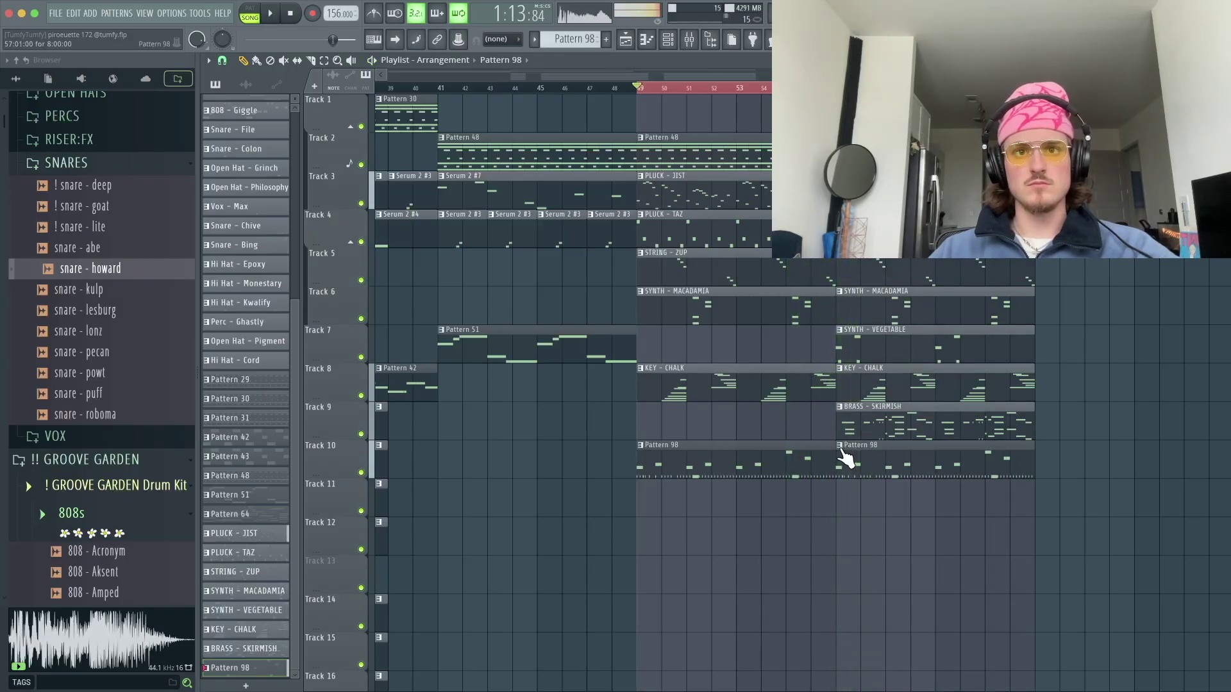
key(space)
click(841, 448)
click(893, 567)
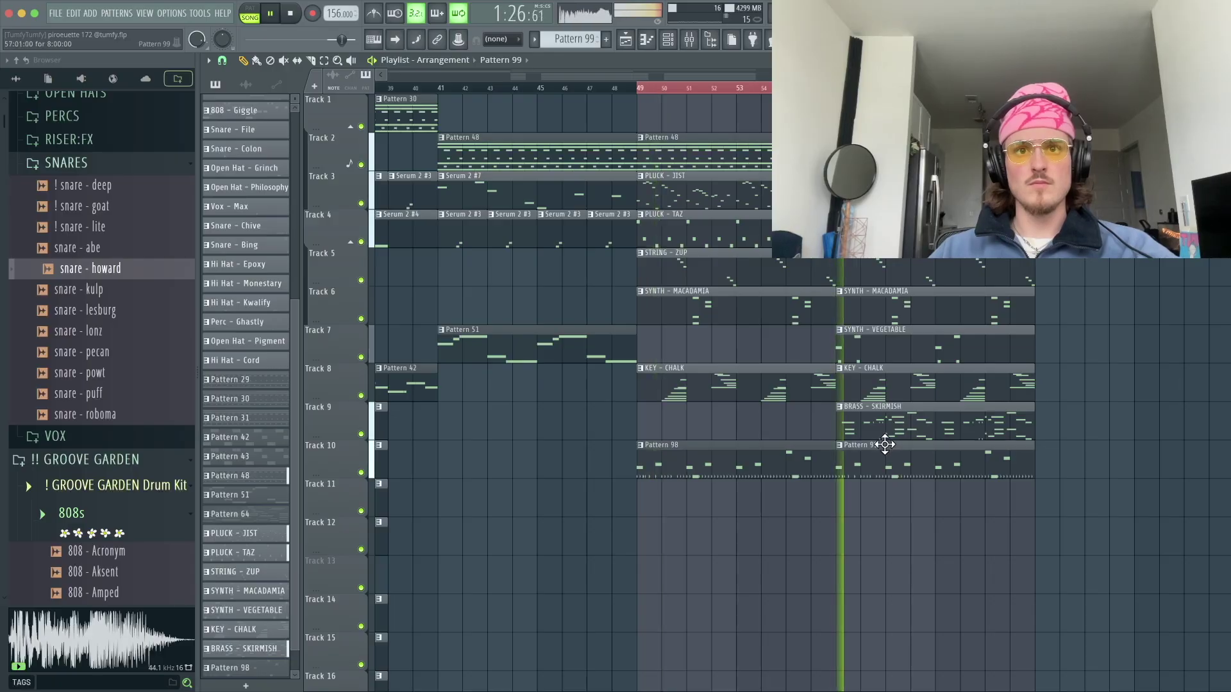
- In the new pattern's 808 - armago piano roll, move the first note of bar 1 to G#5
key(F7)
key(space)
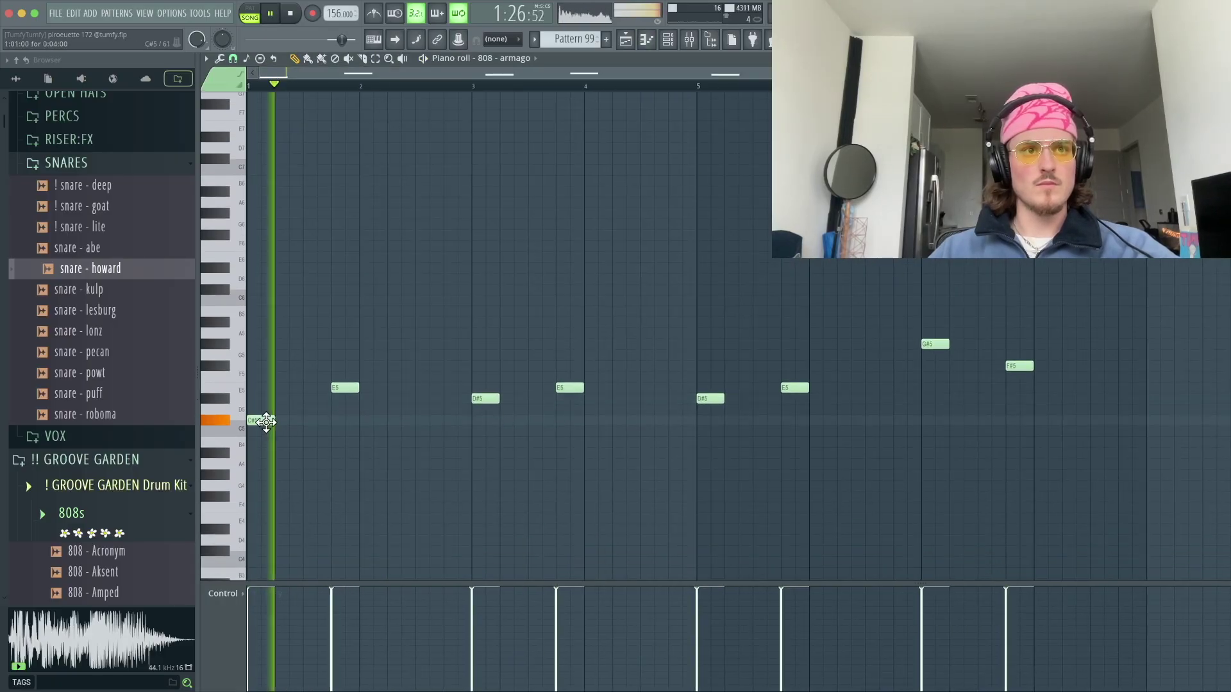
drag(267, 421, 273, 489)
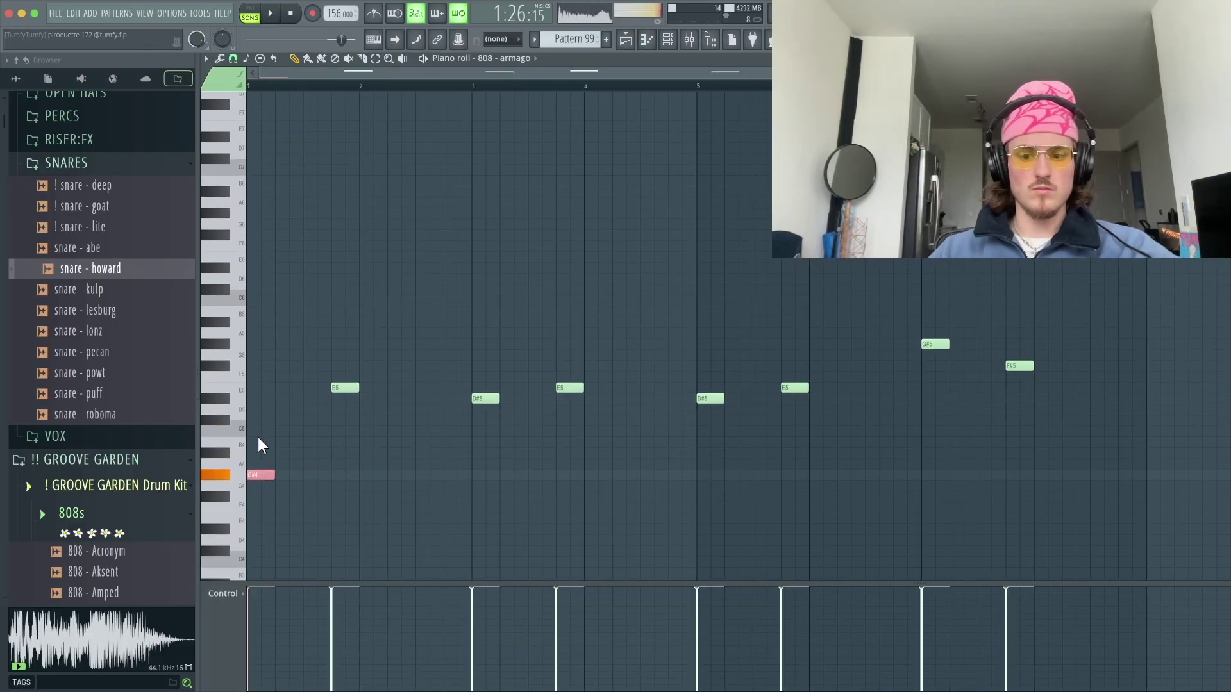
key(ctrl+Up)
- Delete all 808 - armago notes from bar 3 onward in the new pattern
right_click(569, 387)
right_click(486, 398)
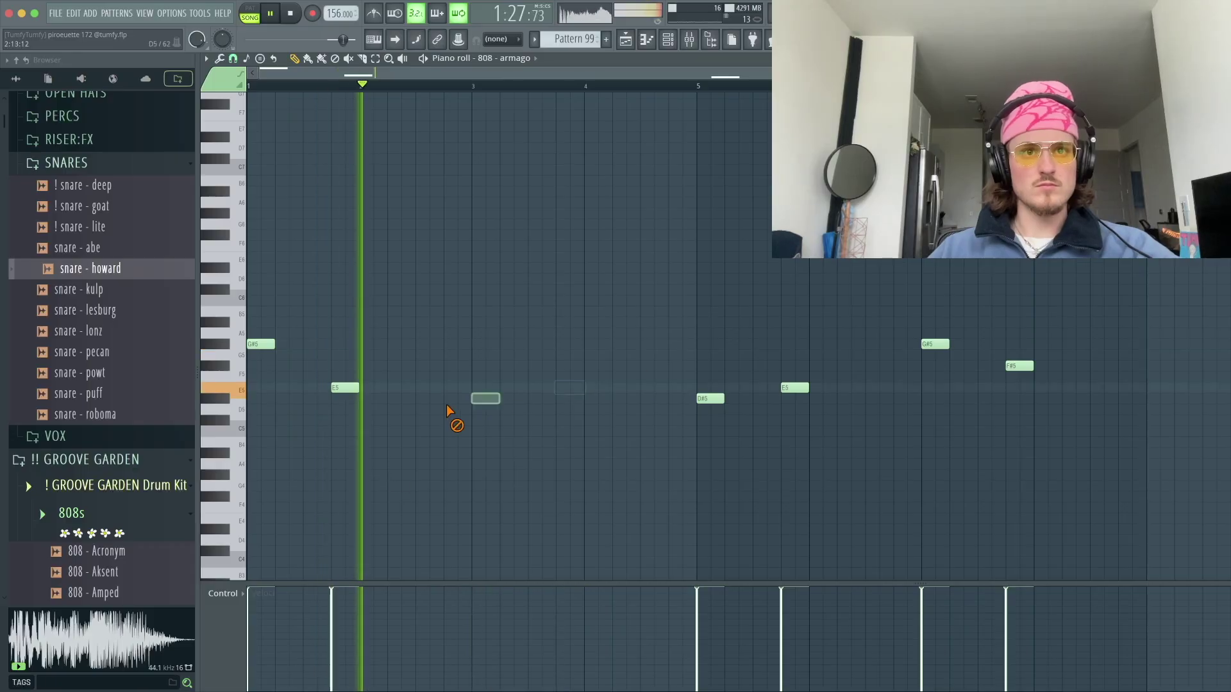
right_click(795, 387)
right_click(935, 344)
right_click(1019, 365)
right_click(709, 398)
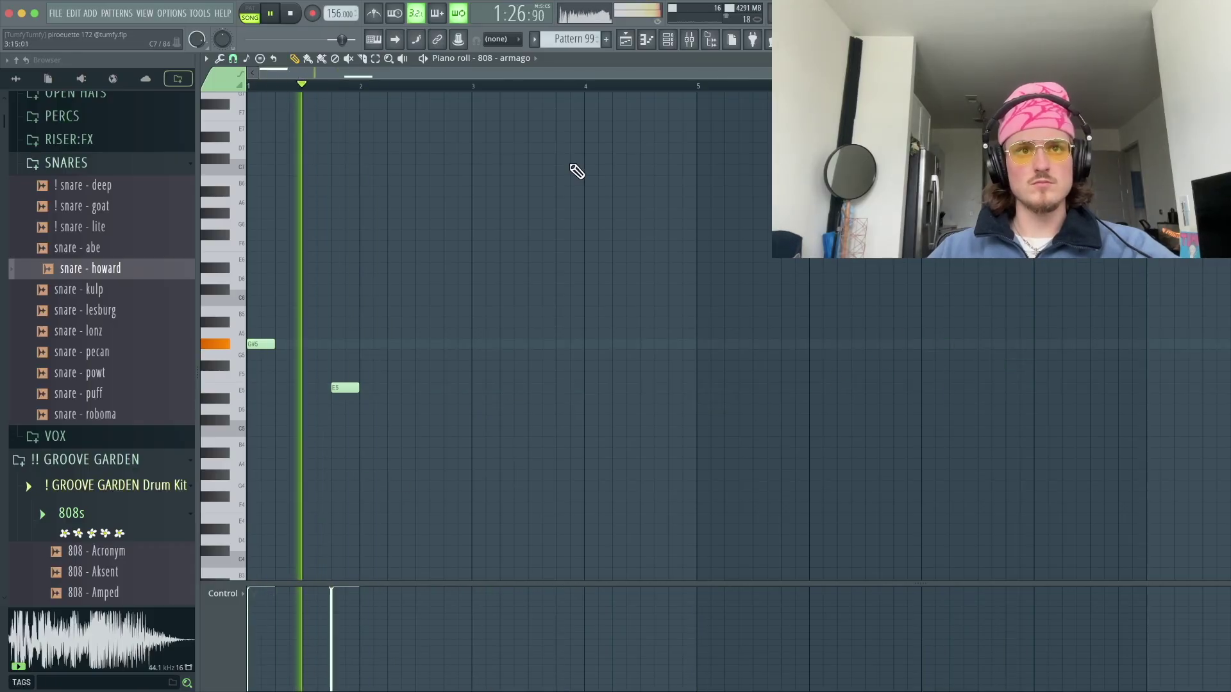
- Add two consecutive E5 notes in bar 2 of the 808 - armago part and repeat the two-bar phrase through bar 8
click(390, 387)
click(419, 388)
key(ctrl+b)
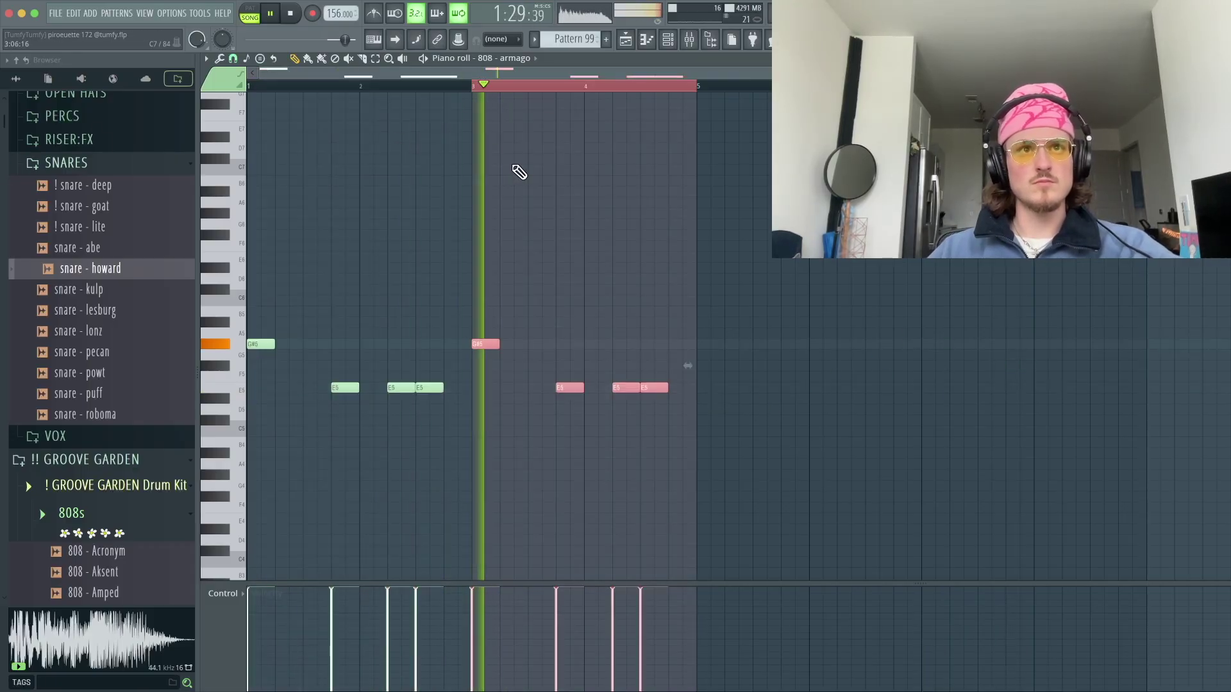
key(ctrl+b)
key(ctrl+b)
key(ctrl+d)
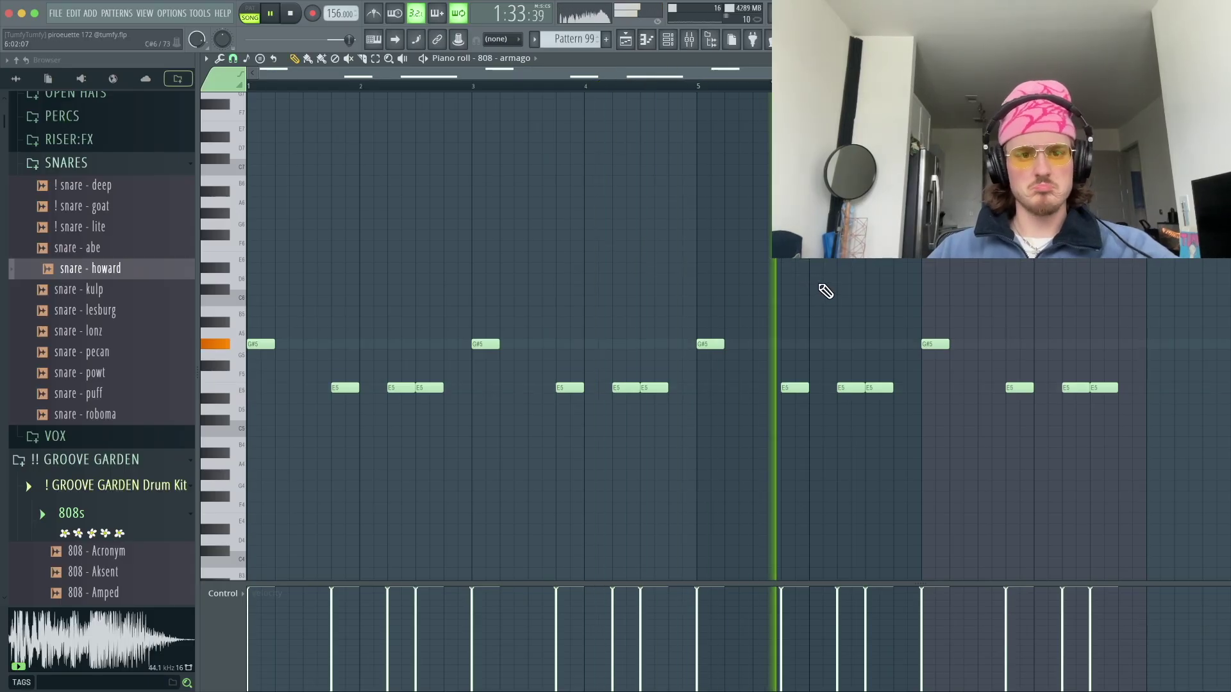
click(938, 301)
right_click(939, 301)
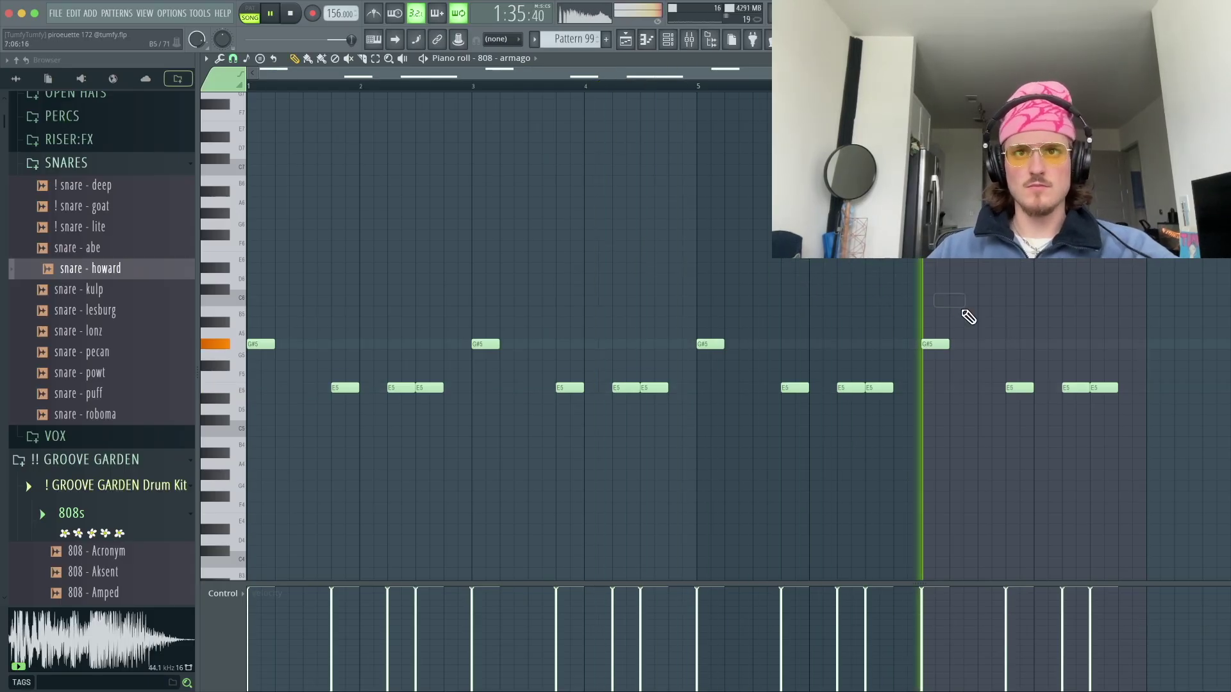
scroll(645, 220, up, 1)
click(646, 218)
right_click(648, 217)
scroll(666, 253, down, 3)
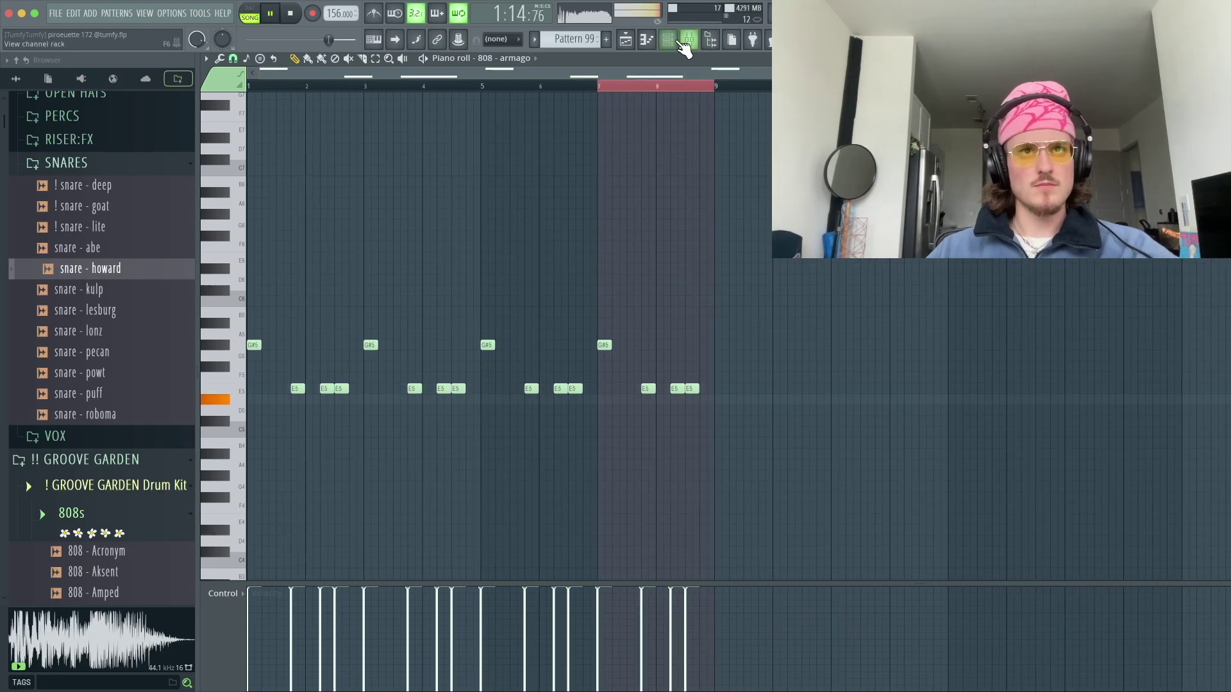
- Return to the playlist and play the arrangement from bar 49
click(625, 40)
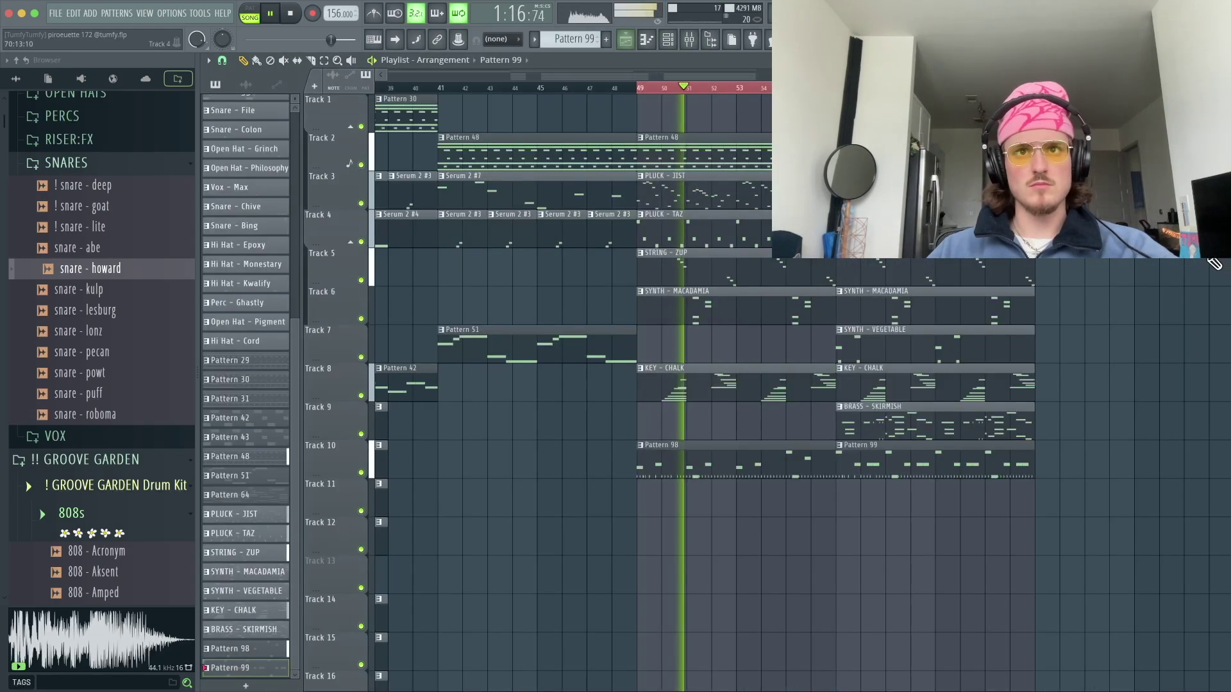
click(639, 90)
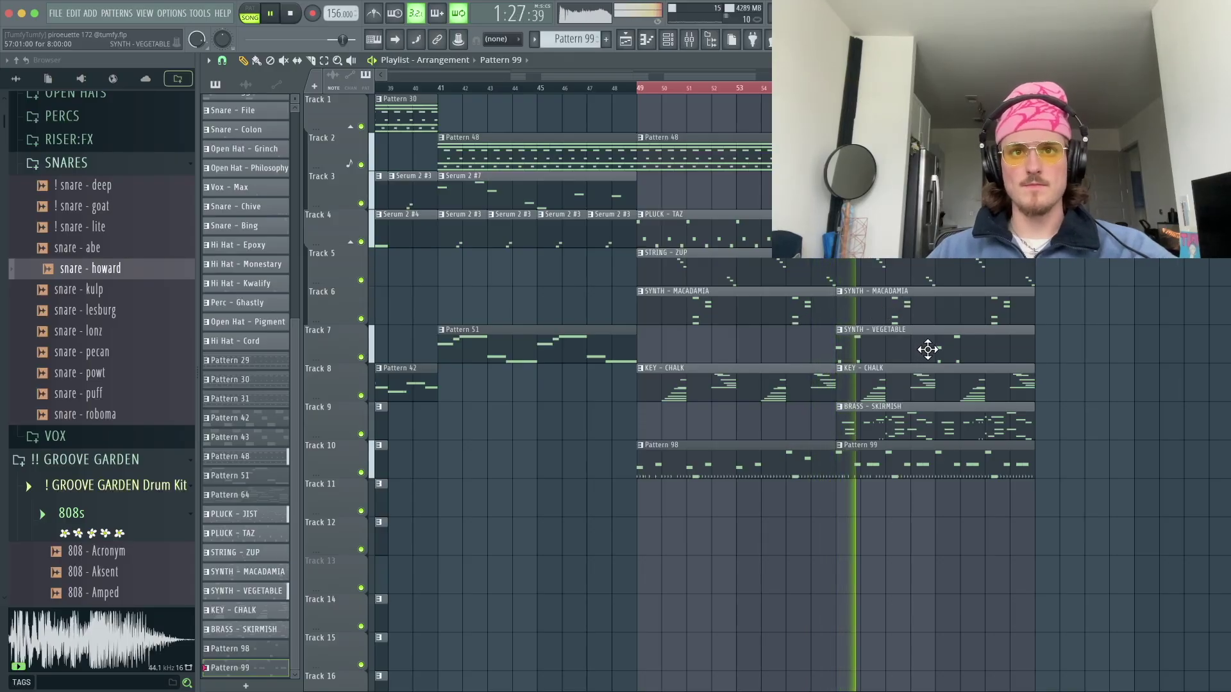
- Reopen the new pattern's 808 - armago notes and delete the two E5 notes in bar 2
click(1061, 353)
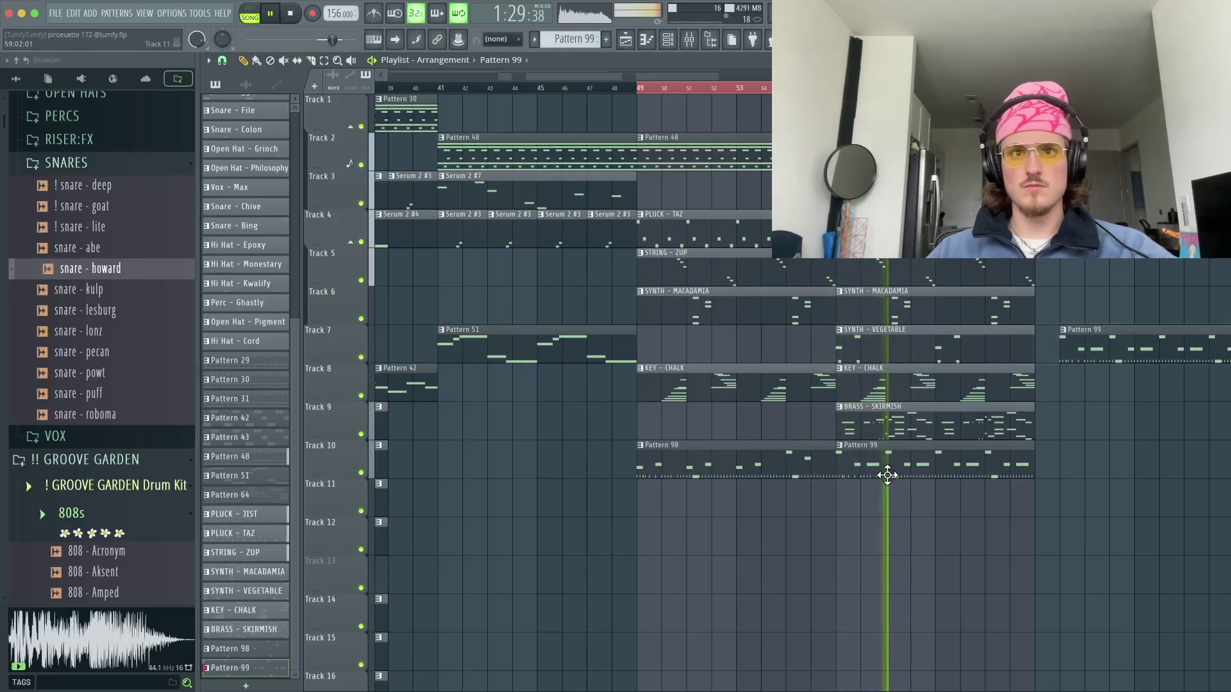
double_click(1187, 359)
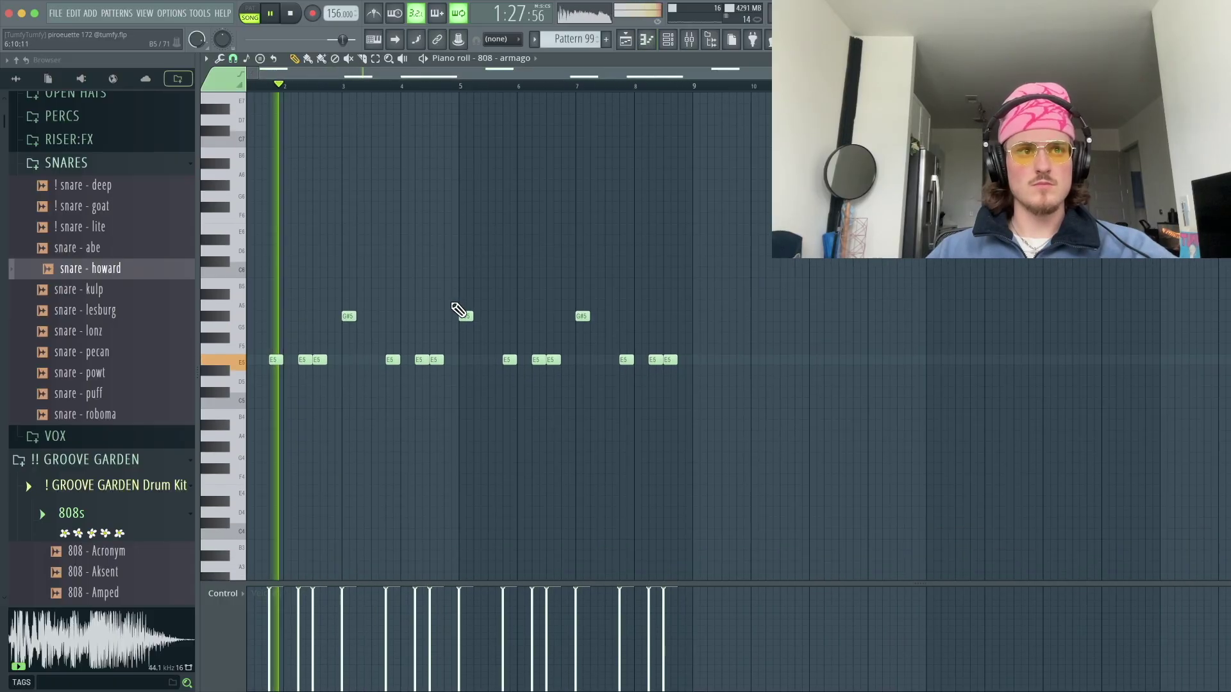
scroll(452, 304, left, 1)
right_click(341, 357)
scroll(330, 361, up, 1)
right_click(336, 357)
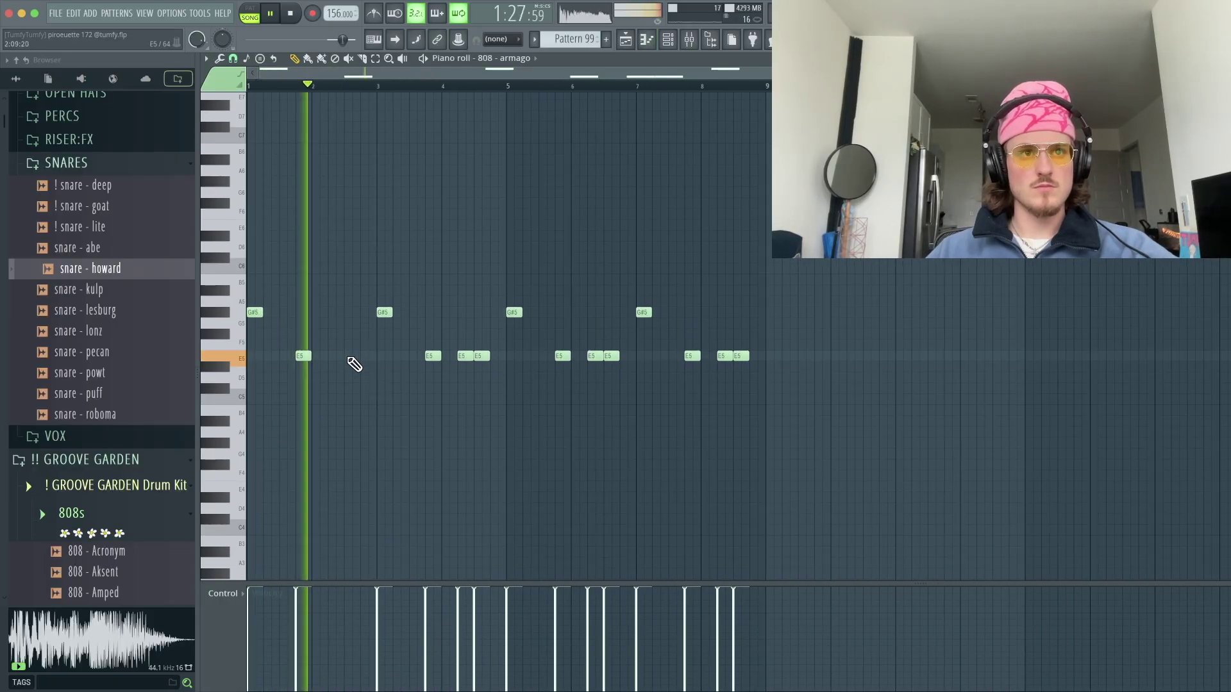
- Try a short E5 and then a D5 note near the end of bar 2 in the 808 part
click(355, 356)
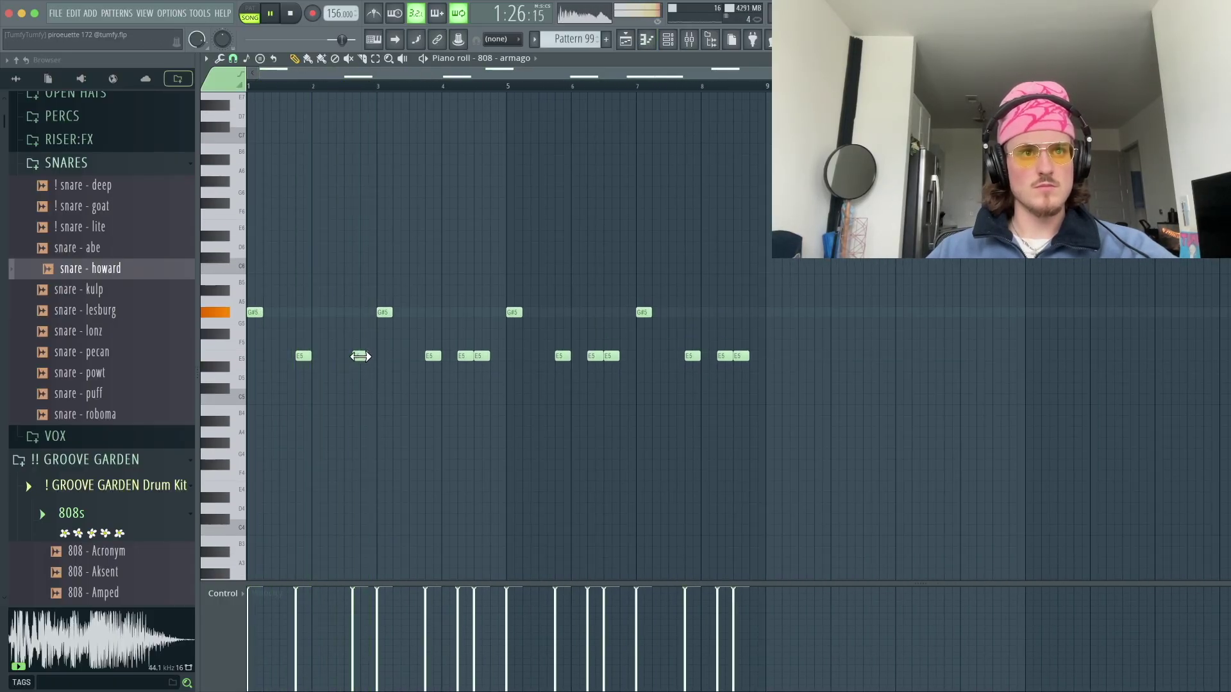
right_click(359, 356)
scroll(425, 379, up, 2)
drag(420, 389, 428, 378)
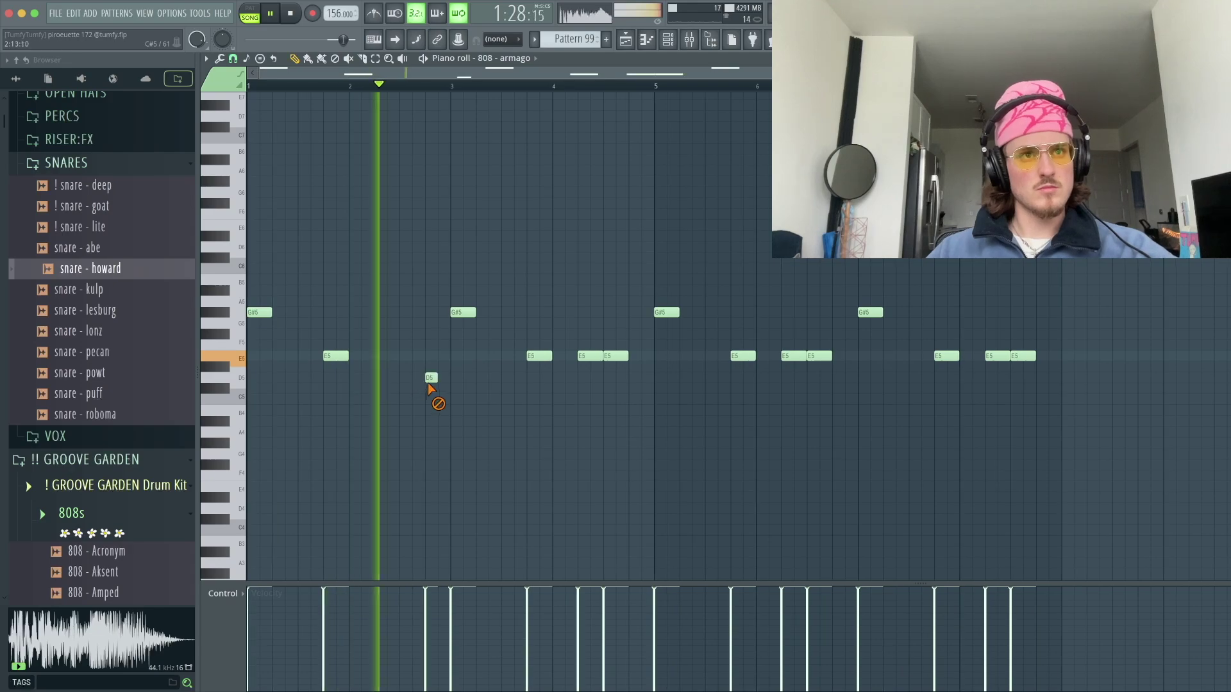
right_click(426, 379)
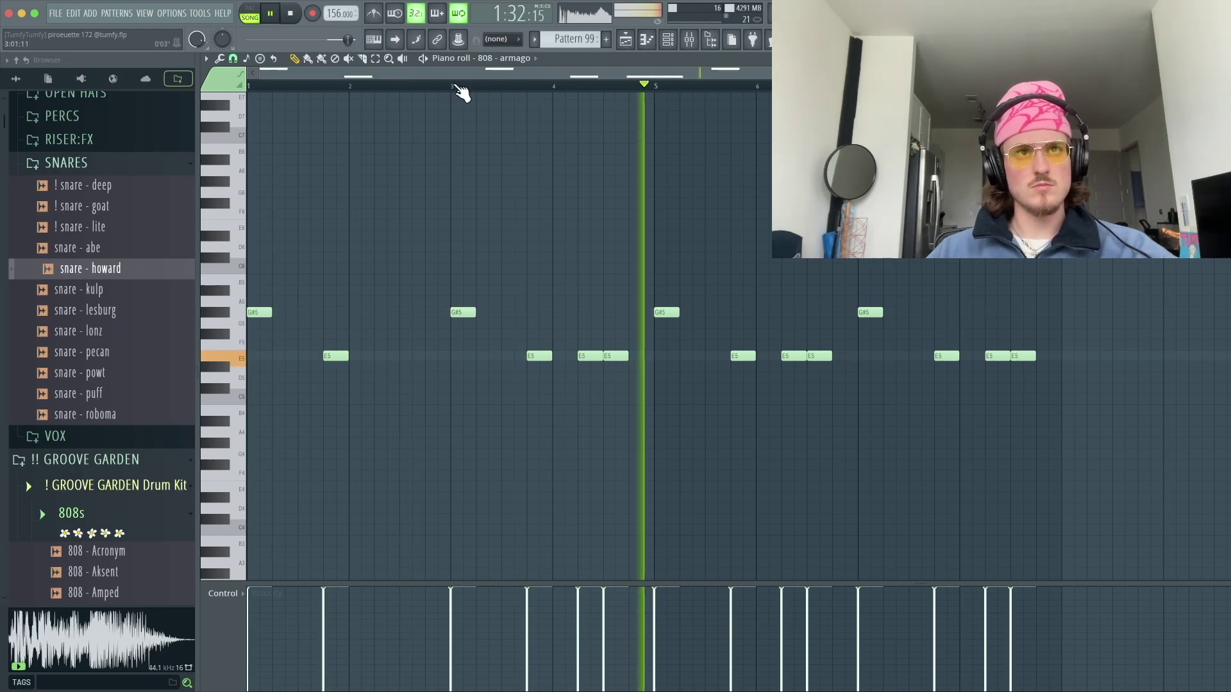
- Open the piano roll of the clap - cluve channel in the new pattern
key(F6)
right_click(596, 524)
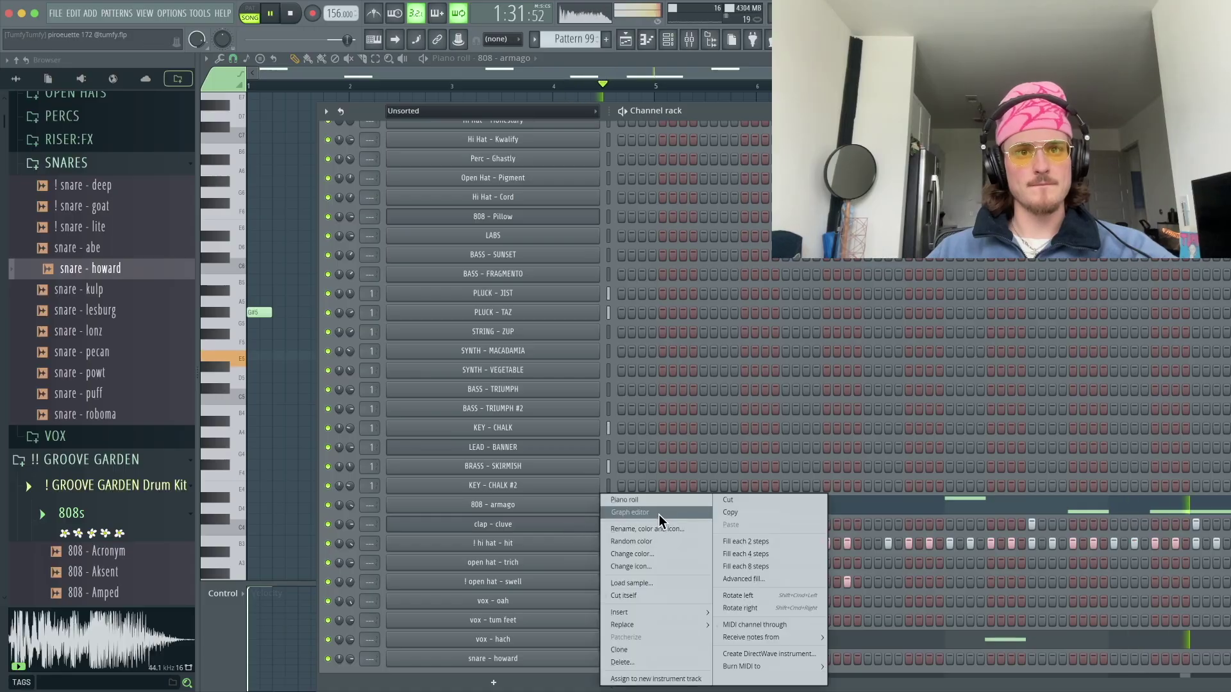
click(641, 500)
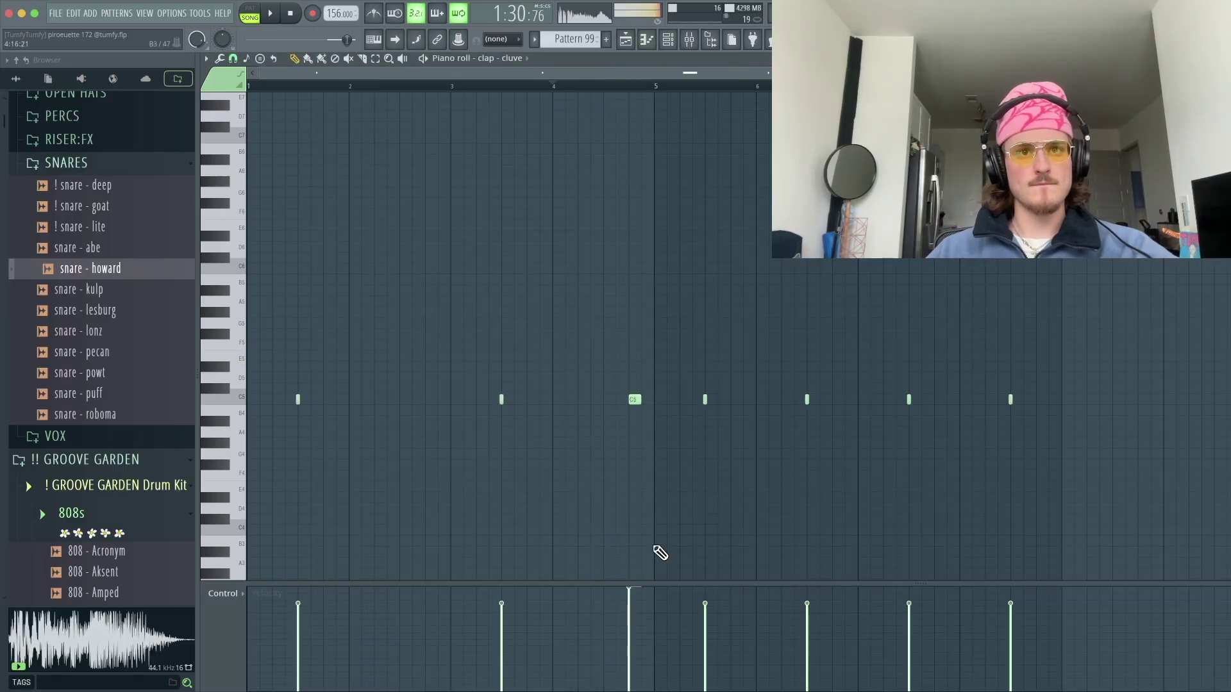
- Try raising the extra clap near the end of bar 4 to G5 with reduced velocity and a second hit after it
key(space)
mouse_move(632, 398)
mouse_down()
mouse_move(637, 314)
mouse_move(667, 359)
mouse_up()
key(space)
click(644, 323)
key(space)
drag(628, 618, 673, 613)
key(space)
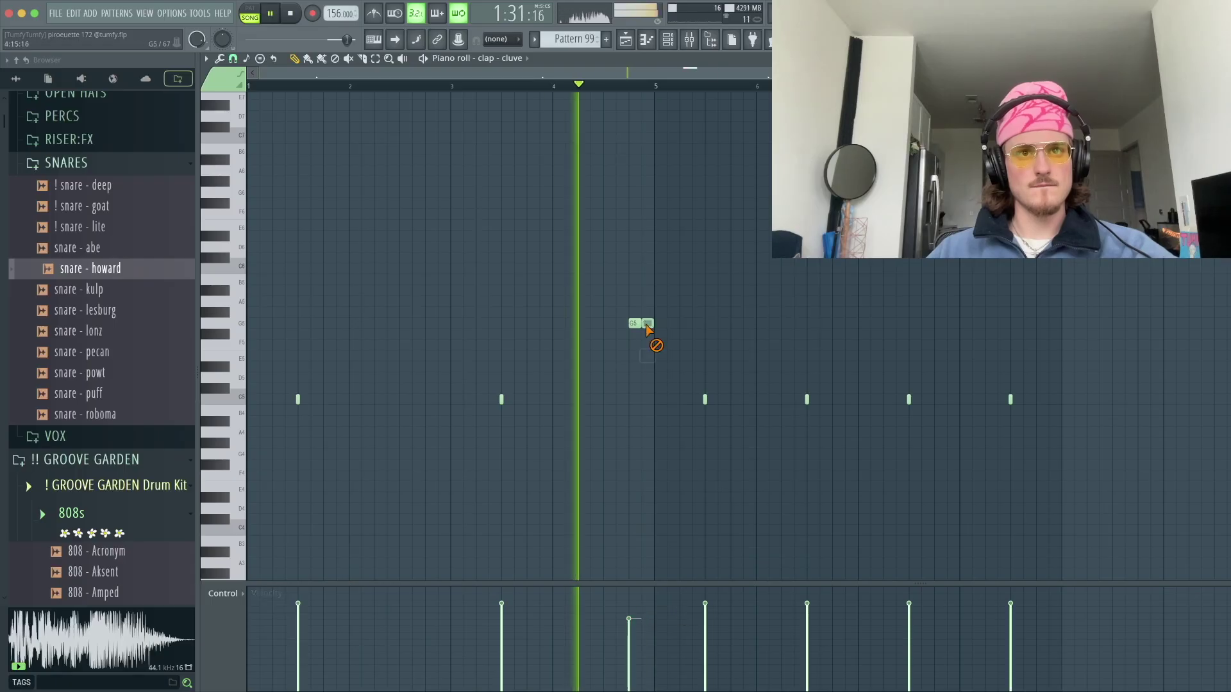
- Delete the extra clap hits in bar 4 and all claps from bar 5 onward, and repeat the first four bars into bars 5 to 8
right_click(635, 324)
right_click(705, 399)
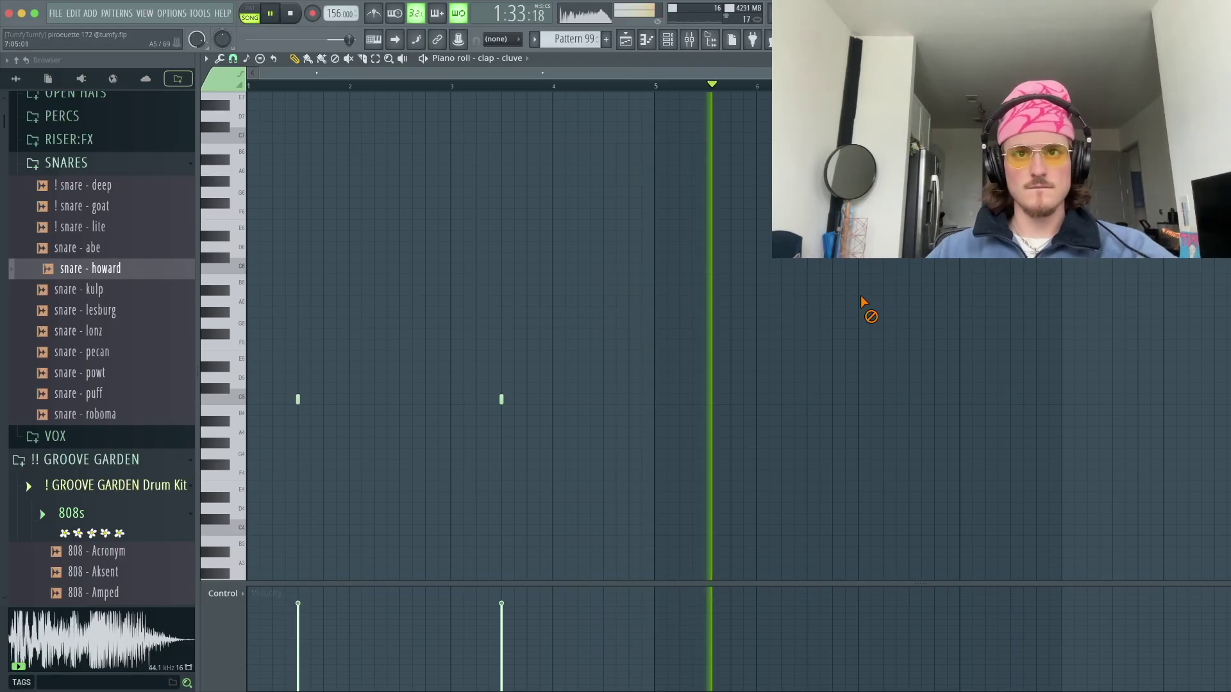
key(ctrl+b)
drag(655, 85, 250, 85)
scroll(429, 82, down, 2)
scroll(391, 143, down, 1)
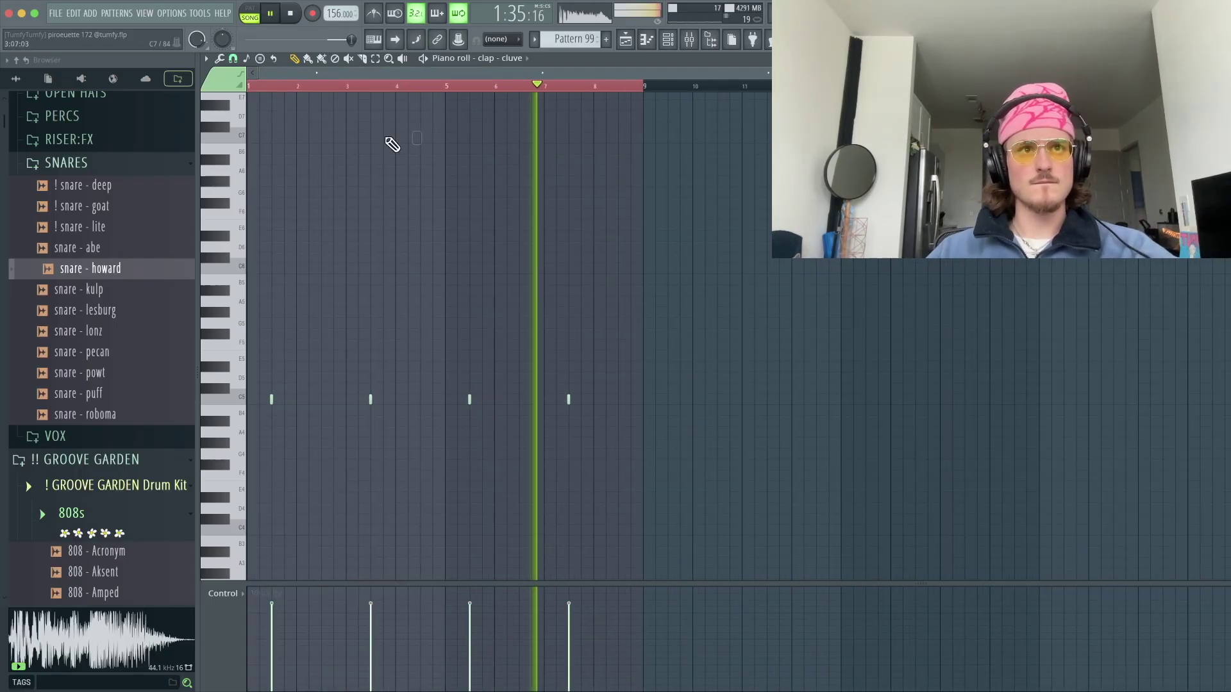
- Add the ! snare - lite sample as a new channel at the end of the channel rack
click(667, 39)
click(101, 229)
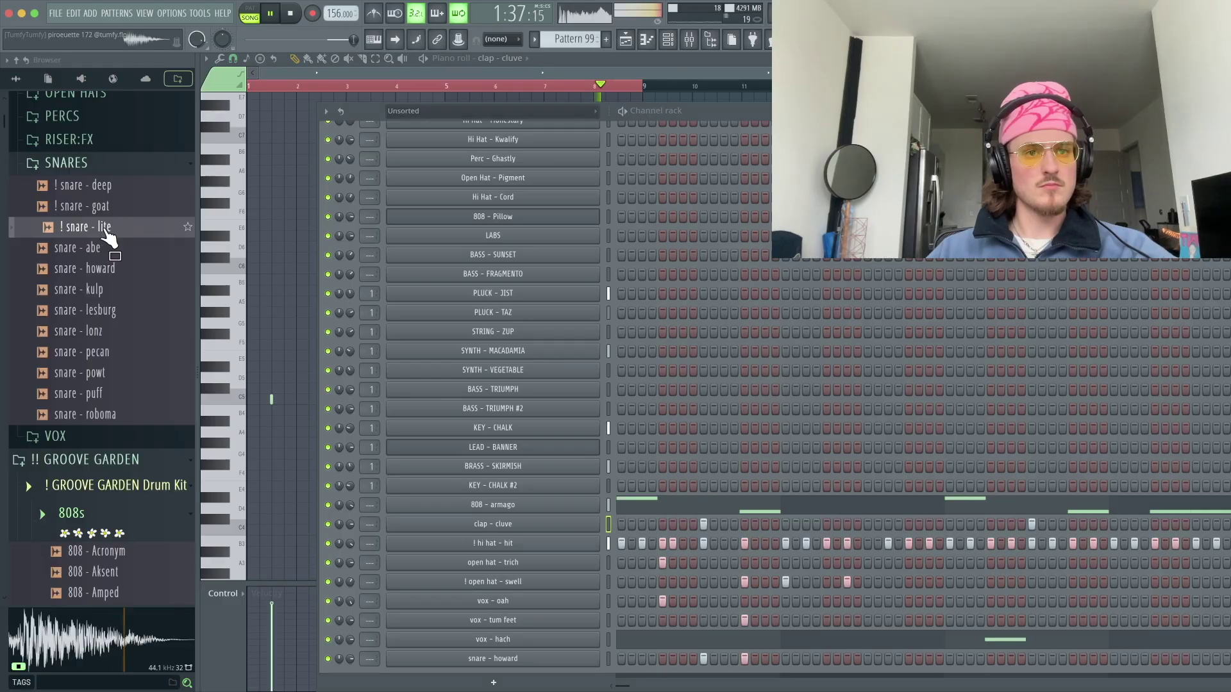
drag(499, 672, 503, 675)
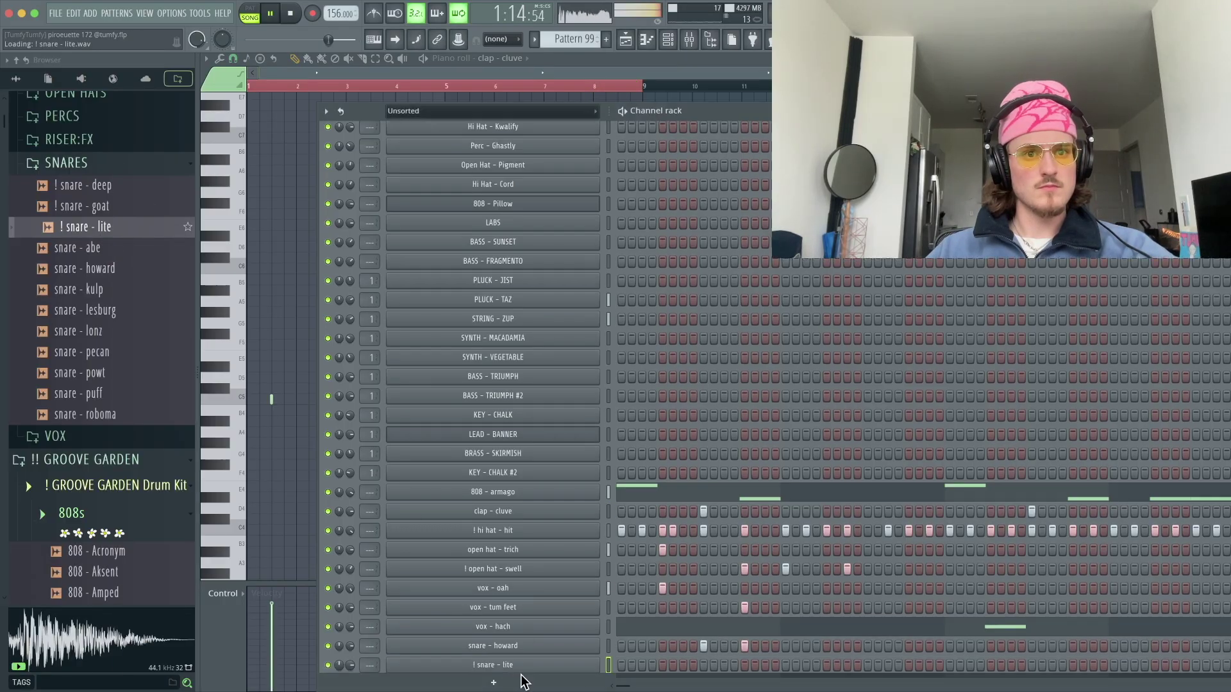
- Program a ! snare - lite fill in bar 8 on steps 1, 2, 3, 5, 6, 7, 9, 11, 13 and 15
key(space)
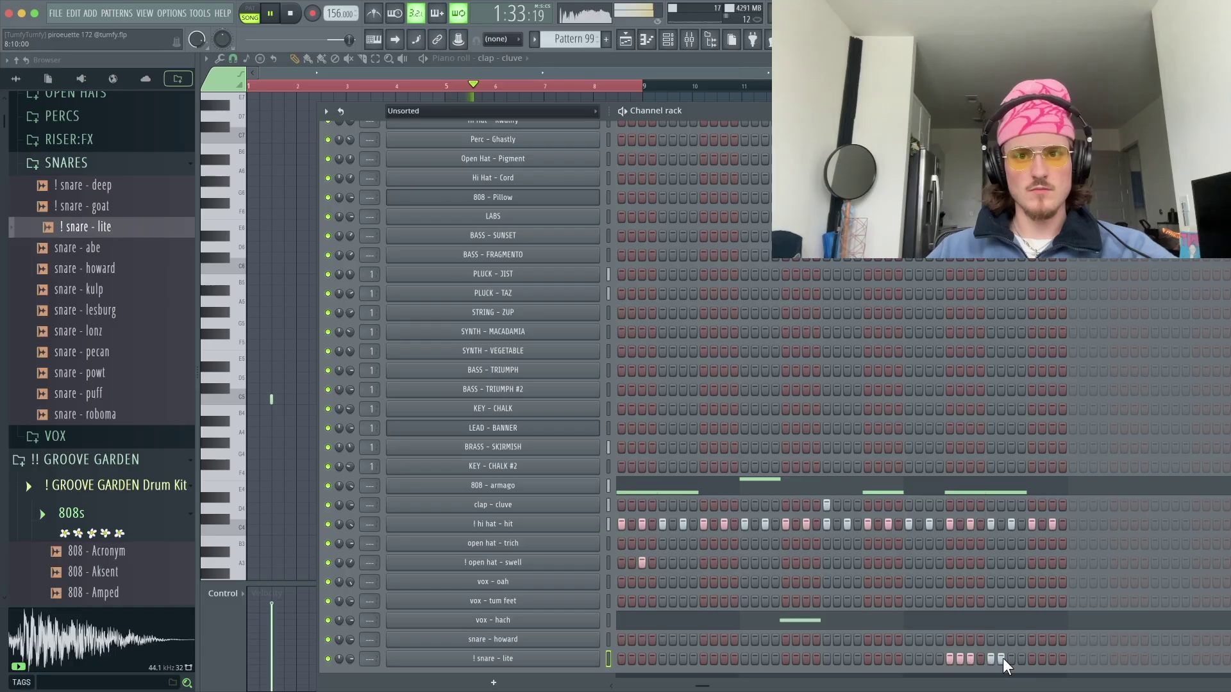
drag(1033, 656, 1052, 658)
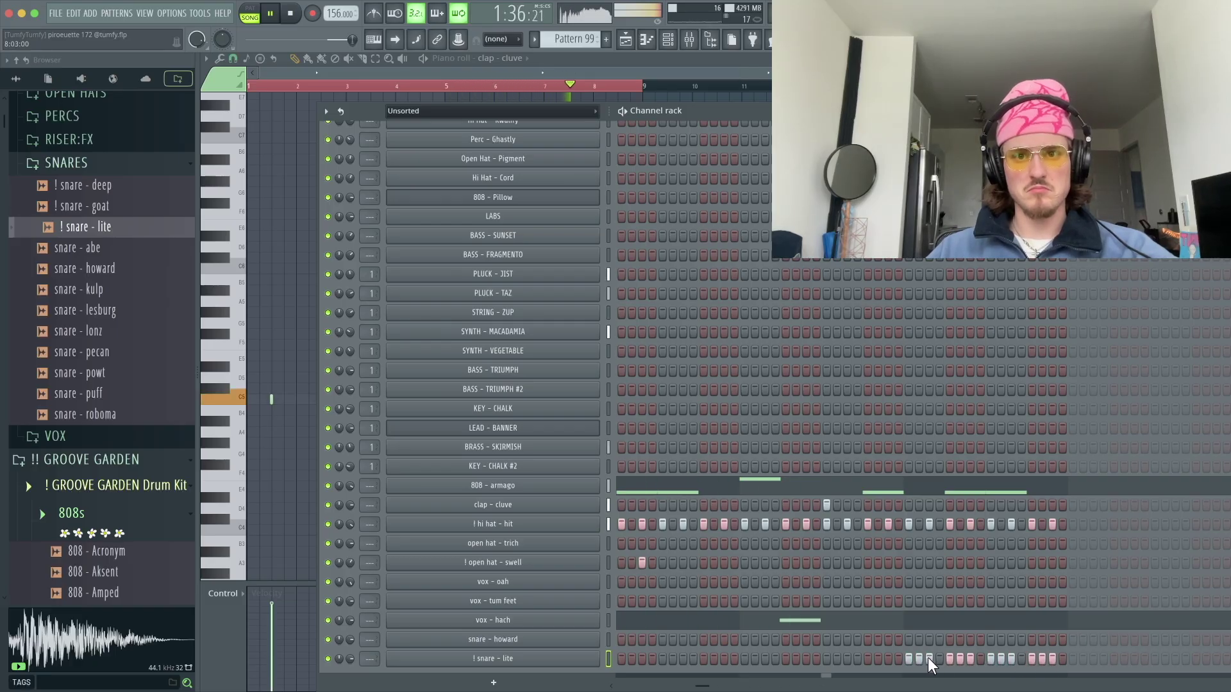
right_click(1002, 657)
right_click(1042, 660)
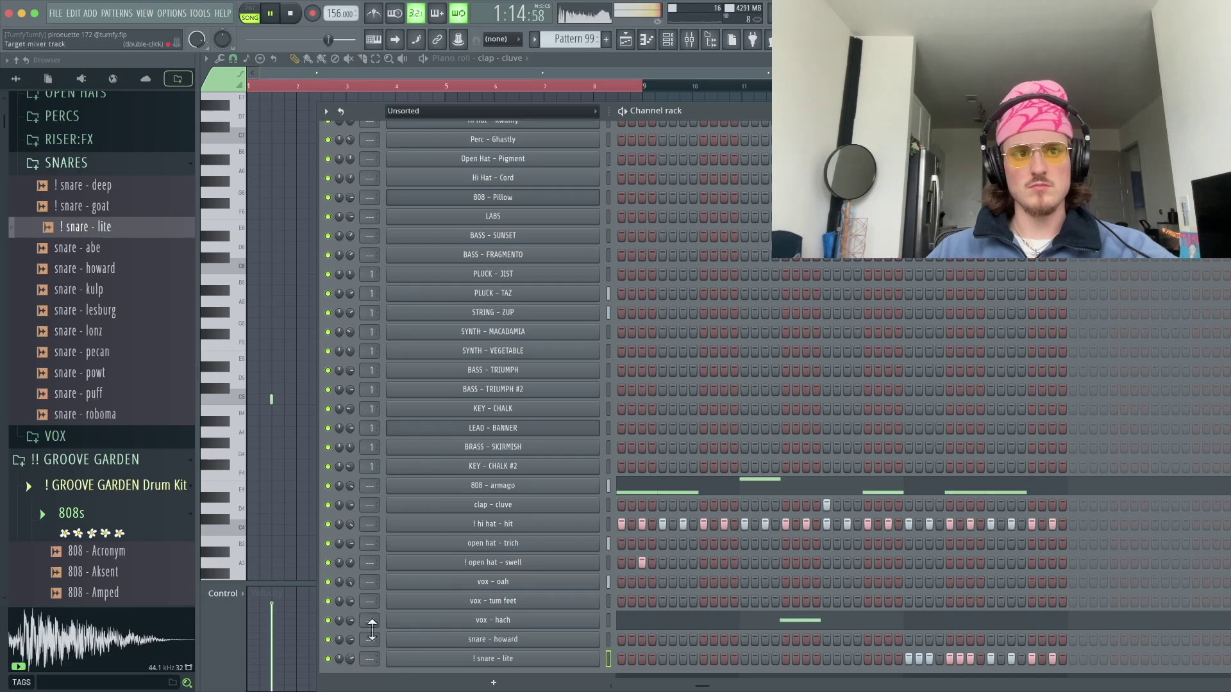
- Return to the playlist and review the whole arrangement from bar 1
click(626, 41)
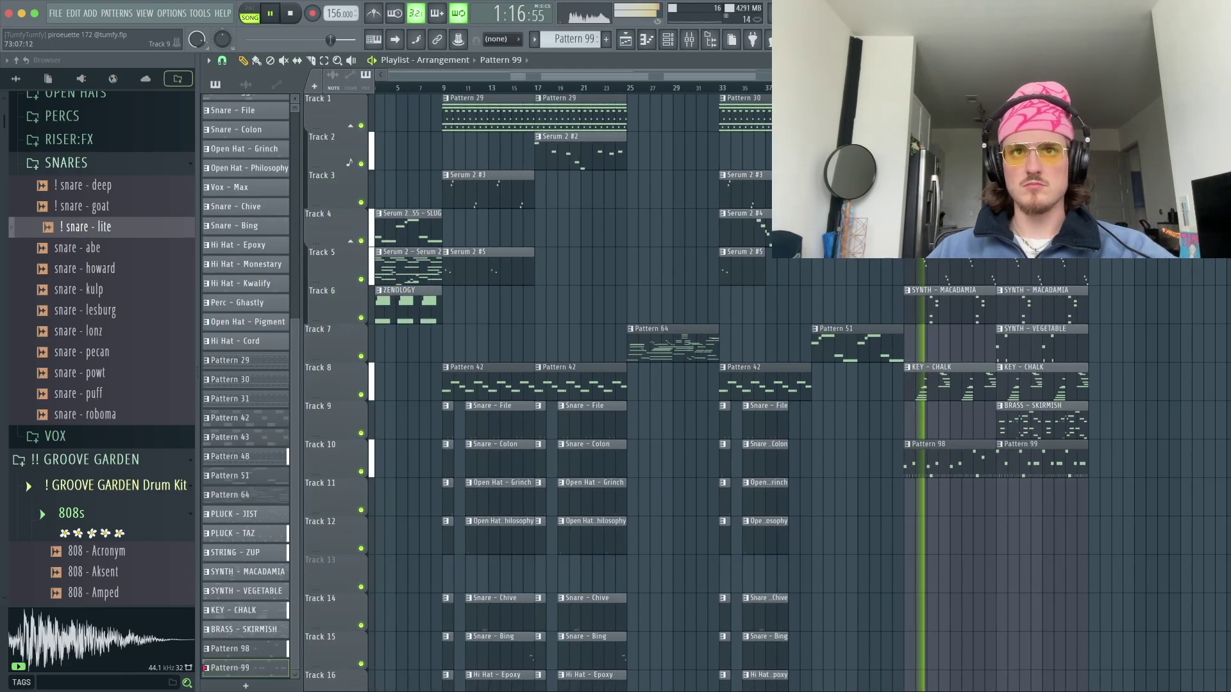
scroll(800, 392, down, 1)
scroll(800, 392, down, 4)
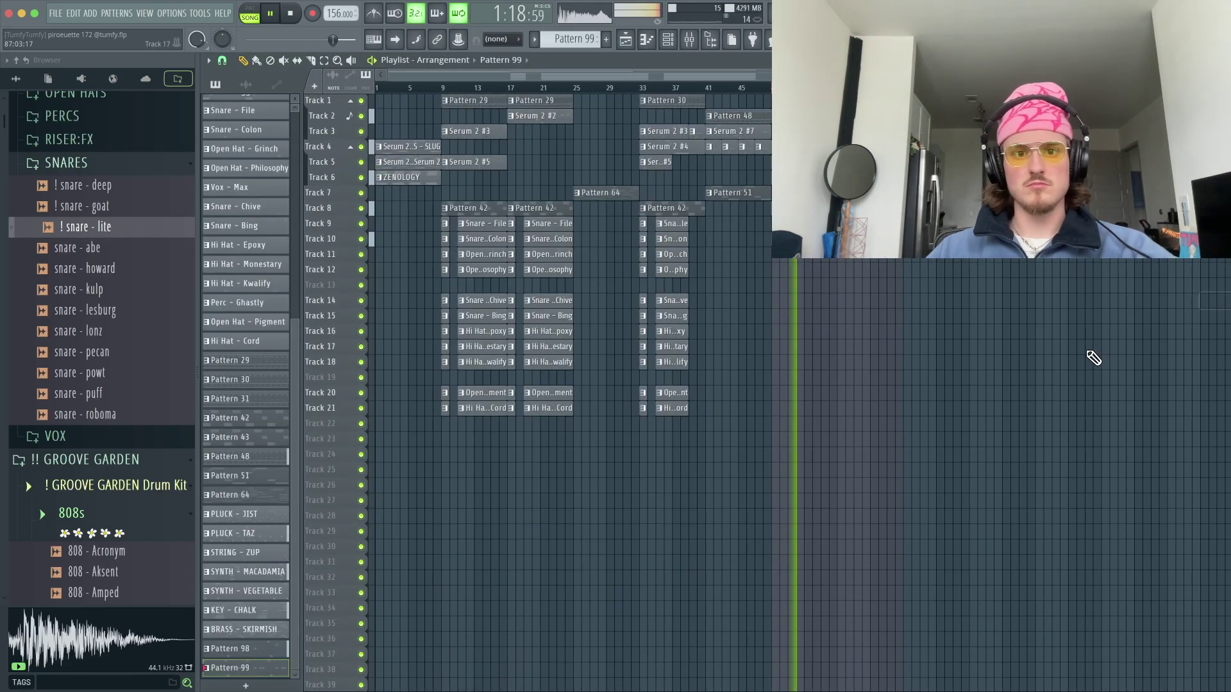
ctrl+scroll(1039, 340, up, 3)
alt+scroll(1039, 341, up, 3)
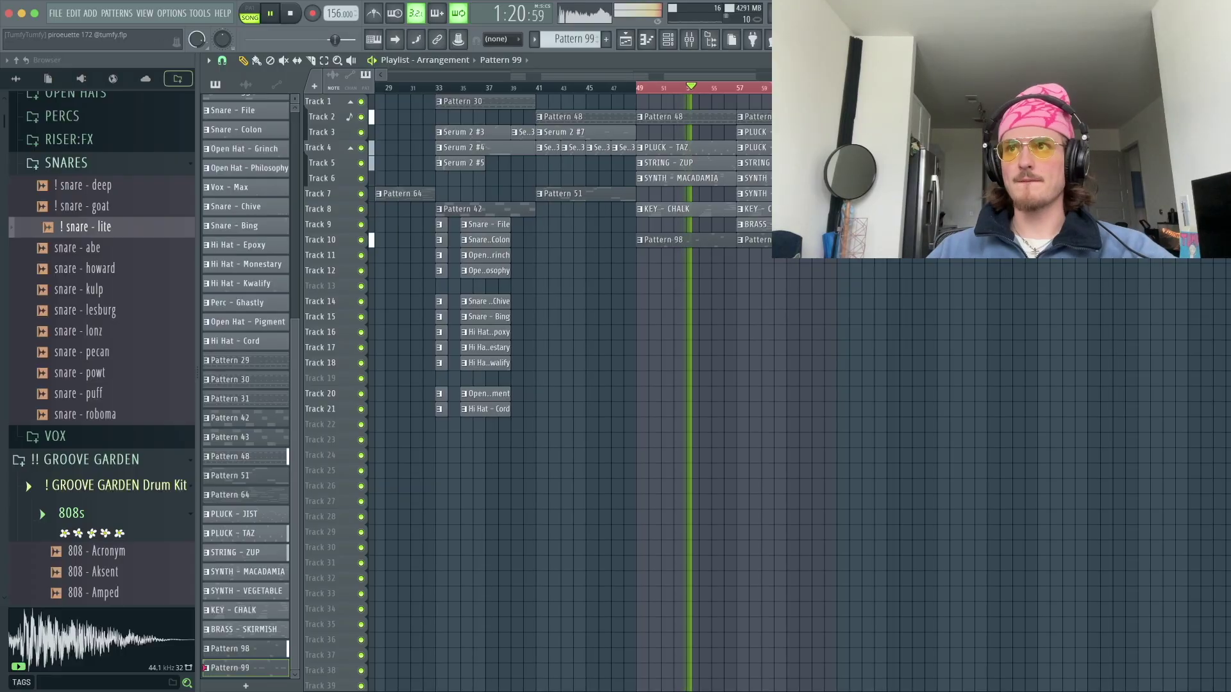
ctrl+scroll(652, 231, down, 3)
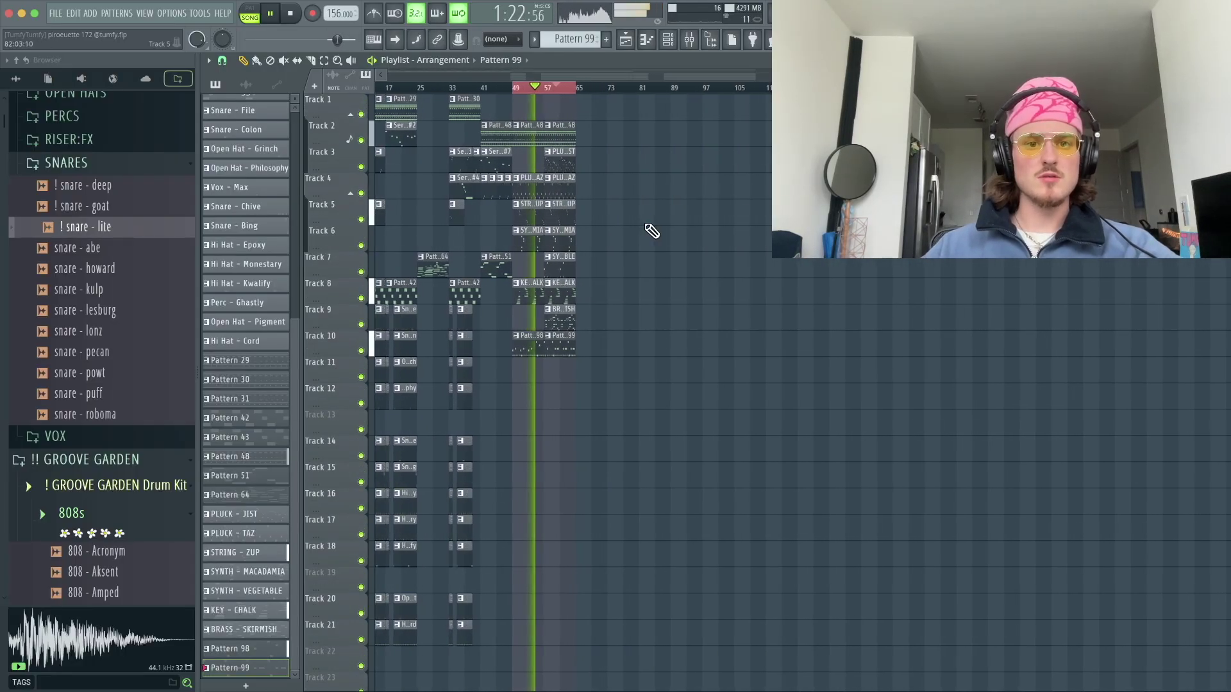
ctrl+scroll(652, 231, up, 2)
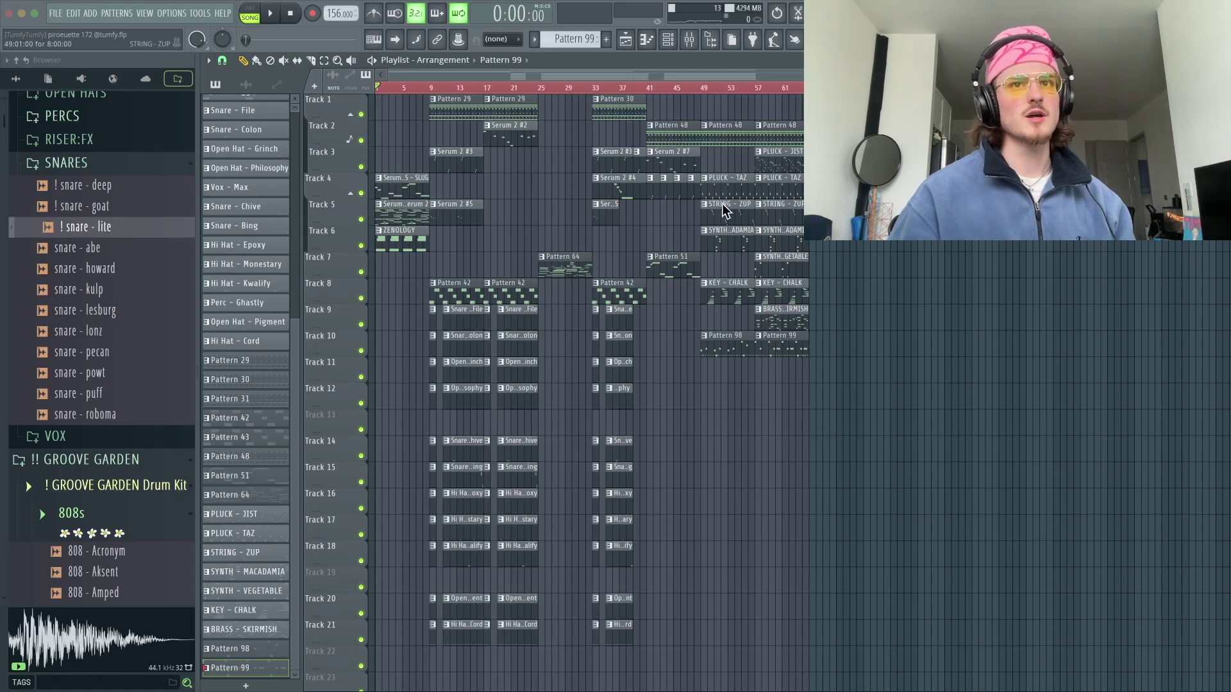
click(542, 88)
click(377, 87)
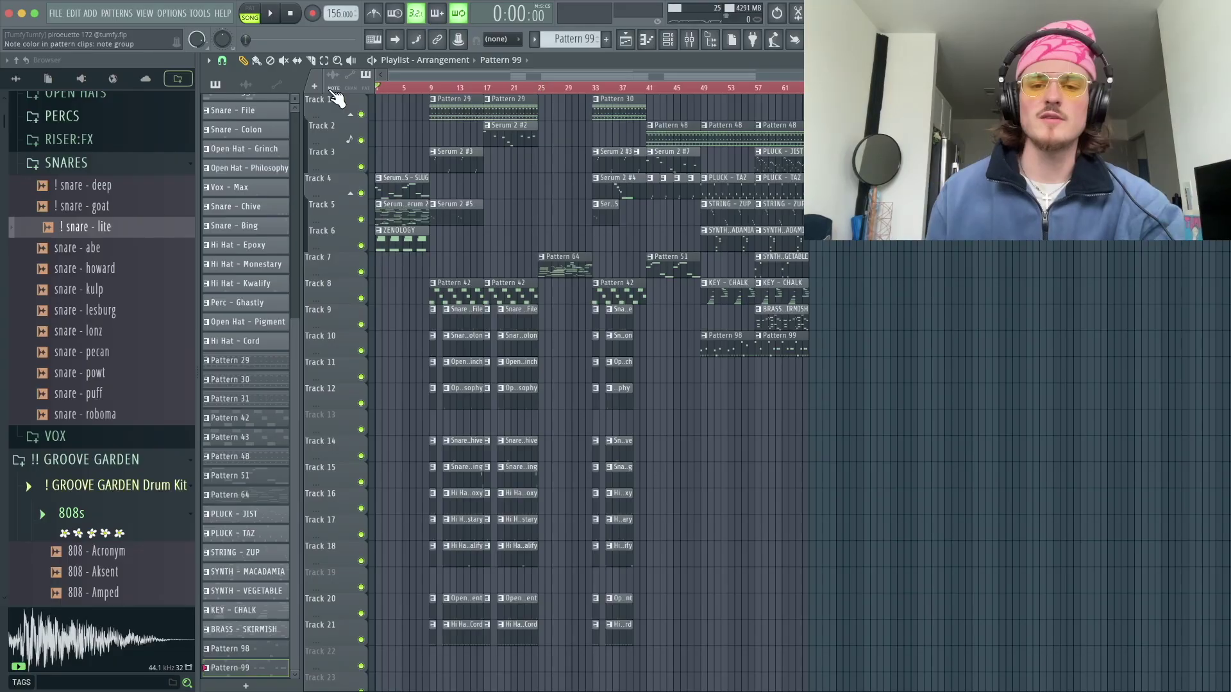